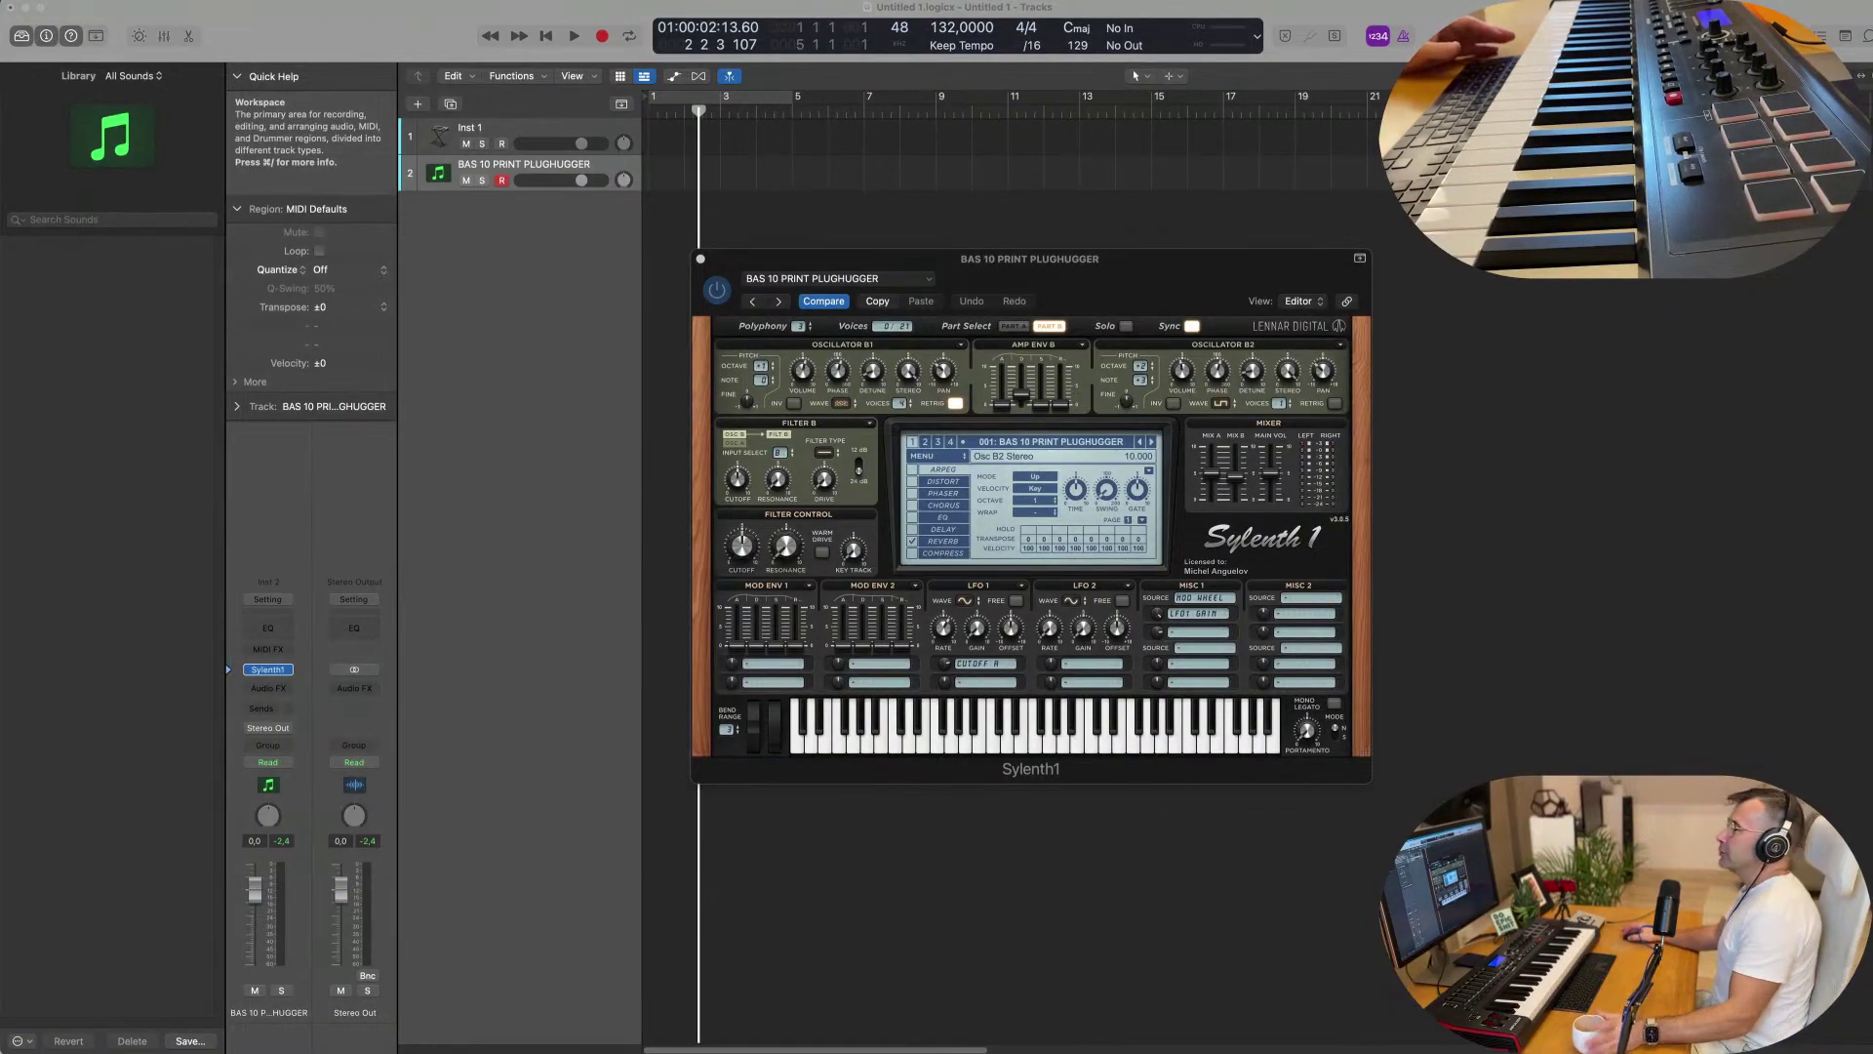
Duplicate the BAS 10 PRINT PLUGHUGGER track's setup as a new track and replace its Sylenth1 instrument with Drum Machine Designer.
drag(985, 256, 1193, 191)
click(553, 154)
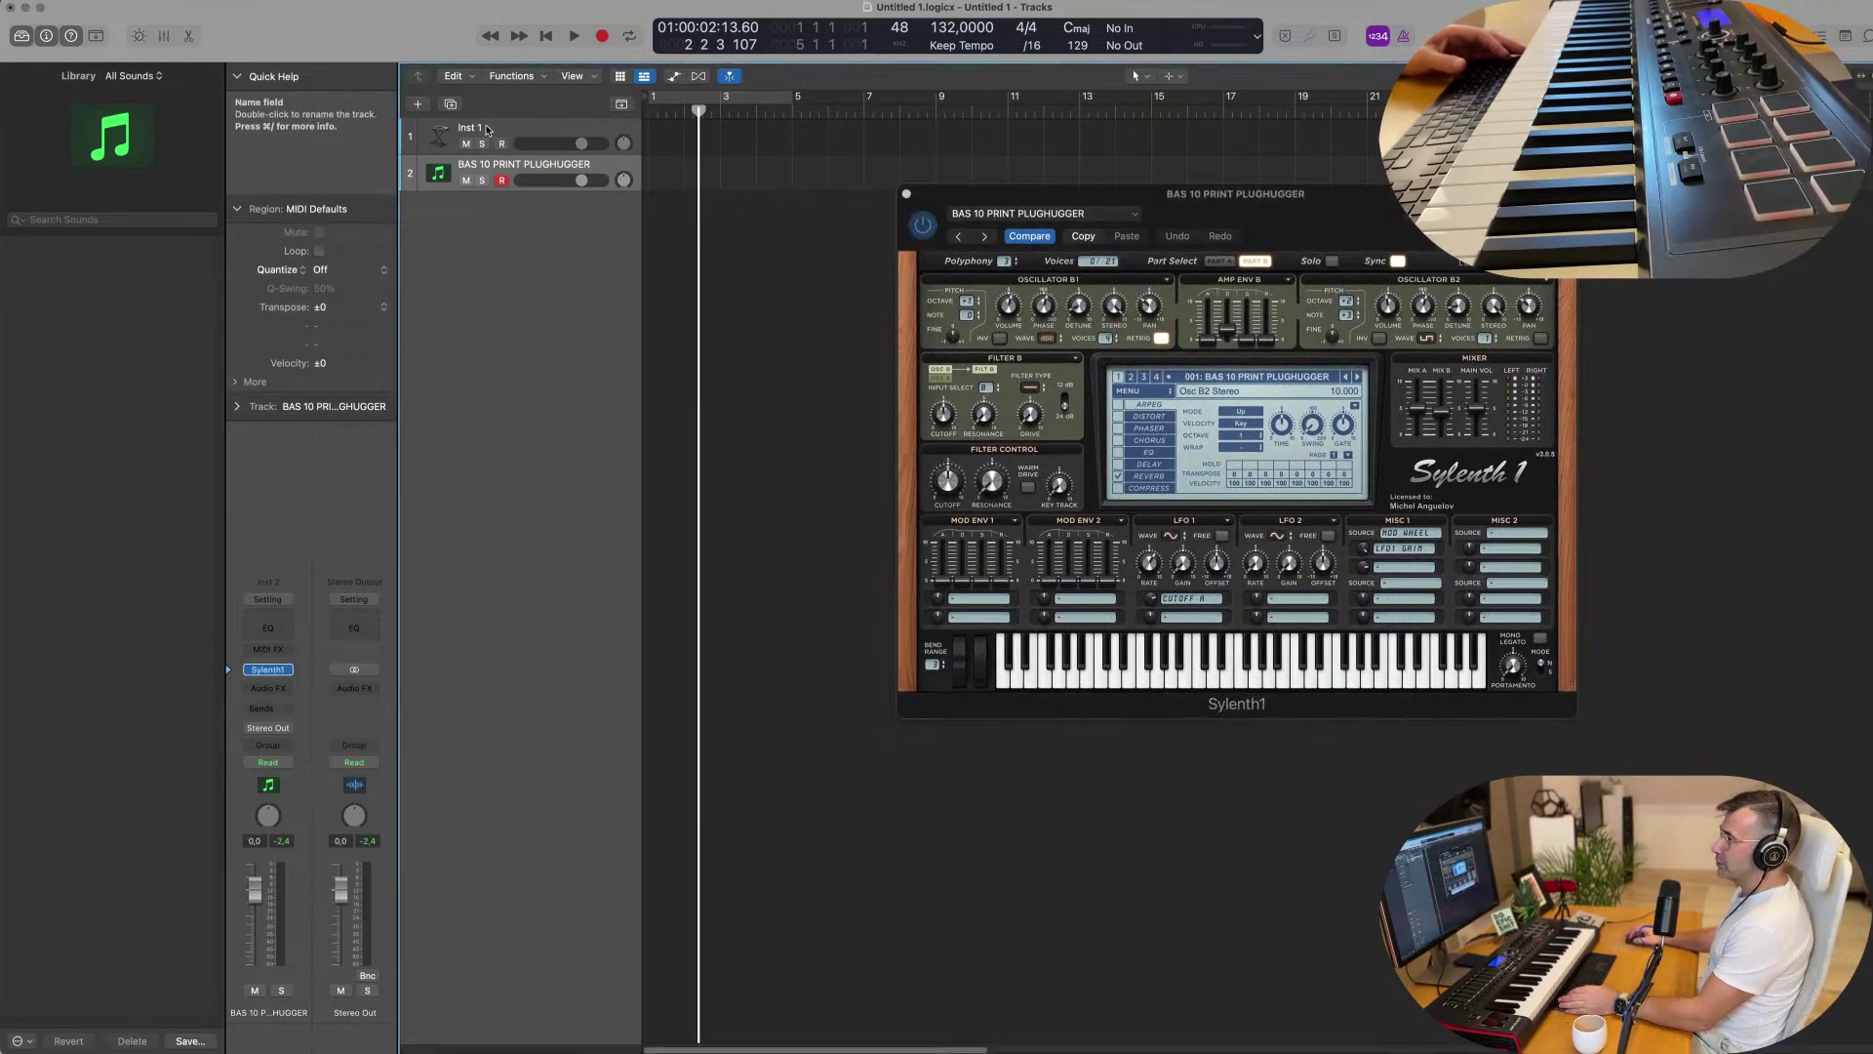
click(451, 103)
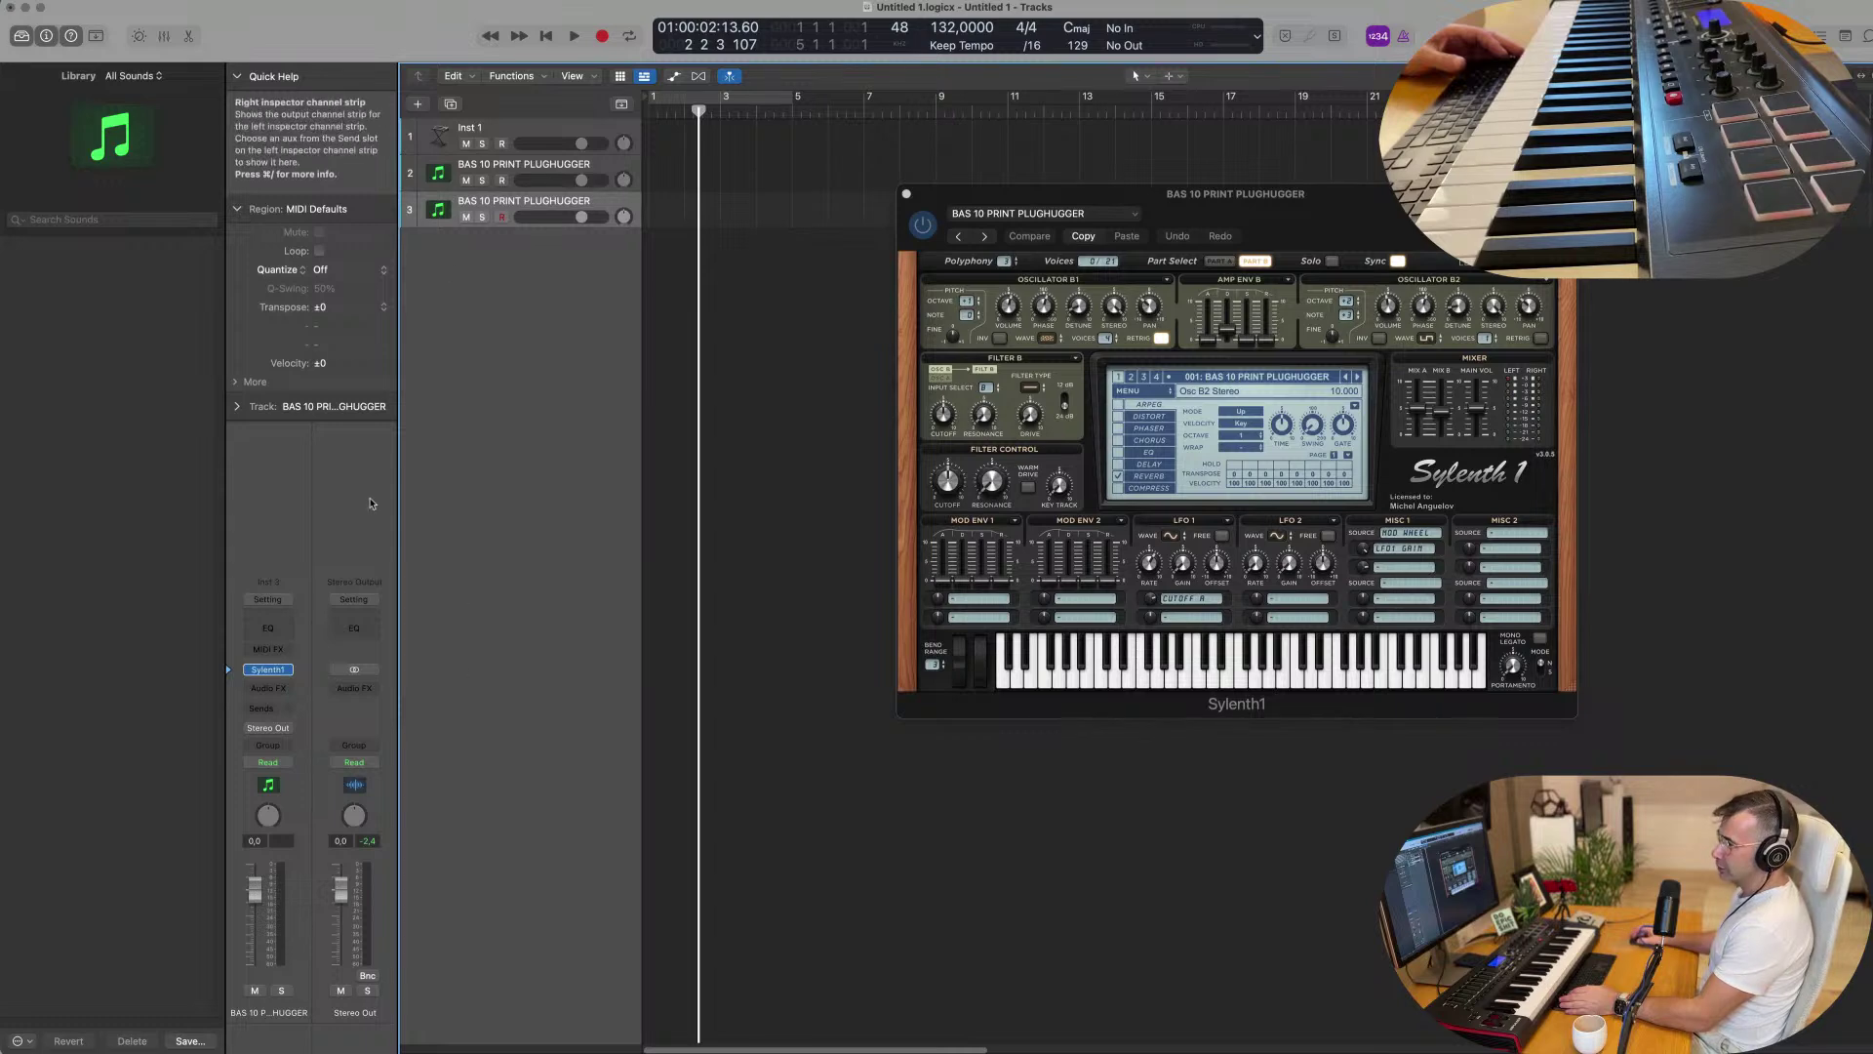
click(287, 672)
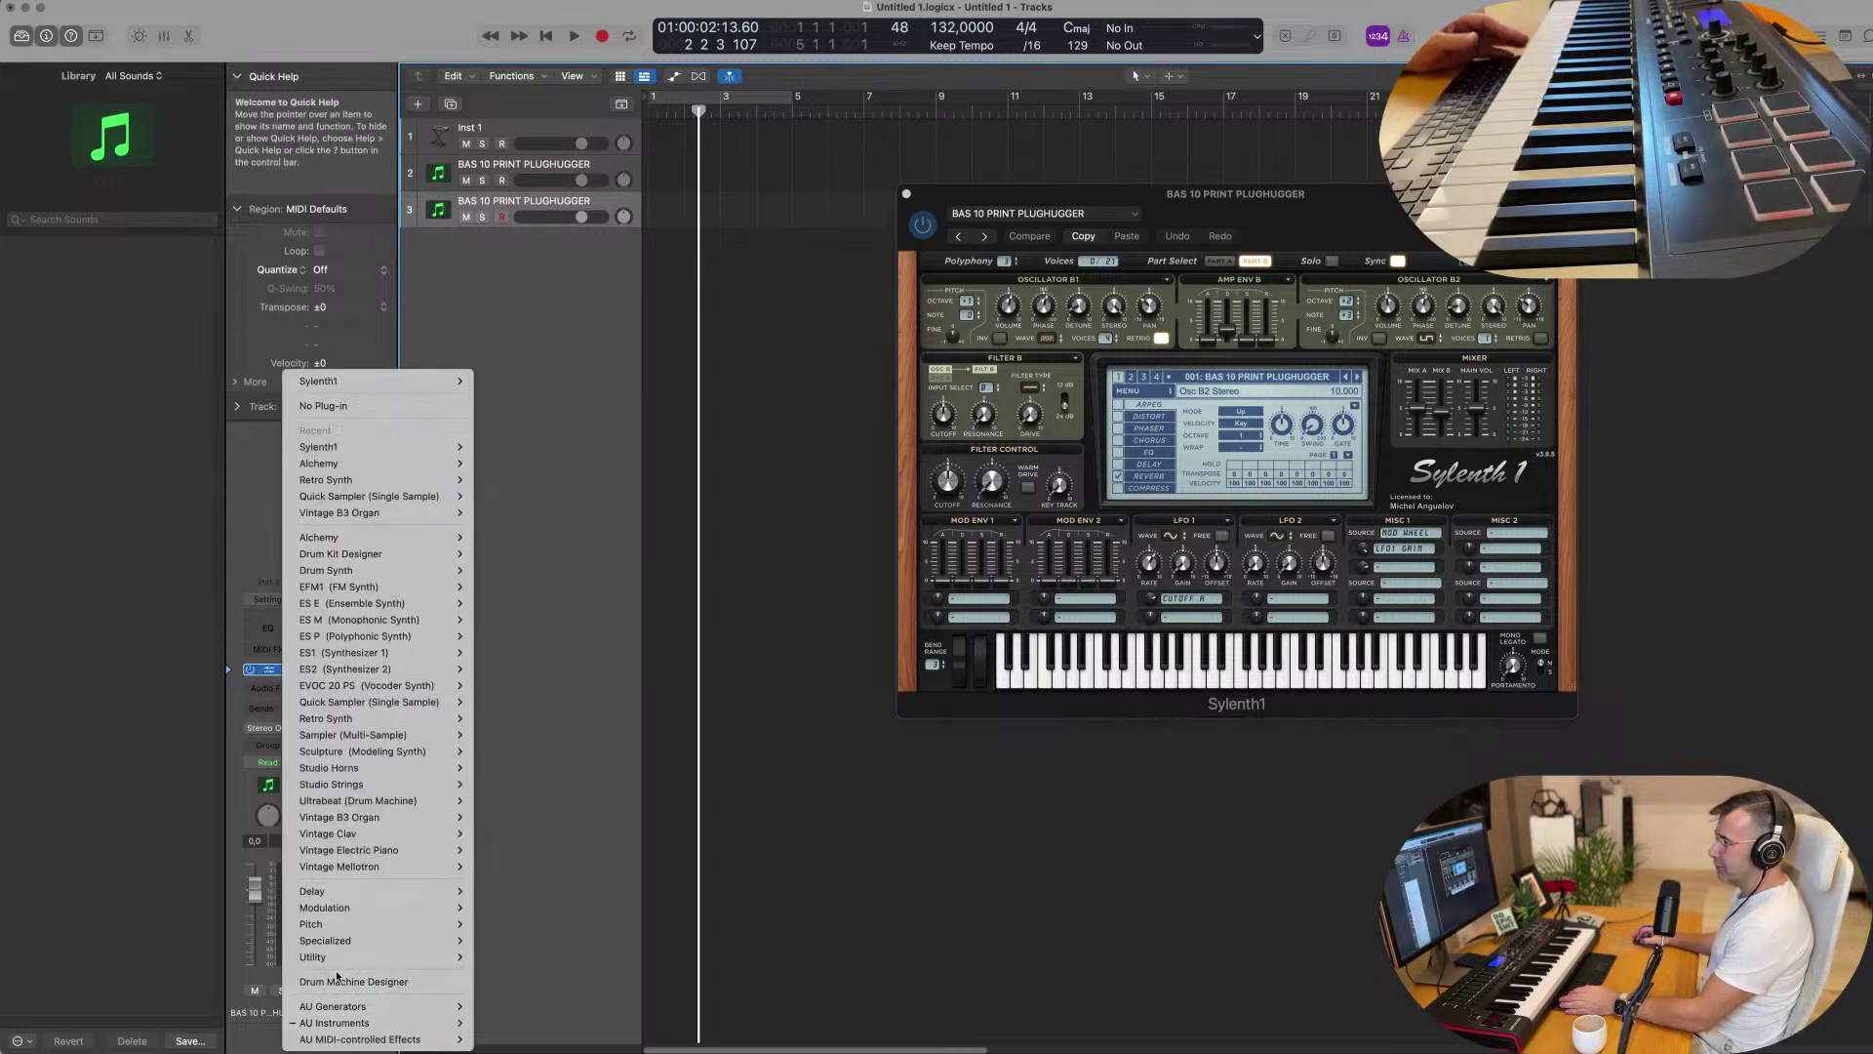
click(390, 981)
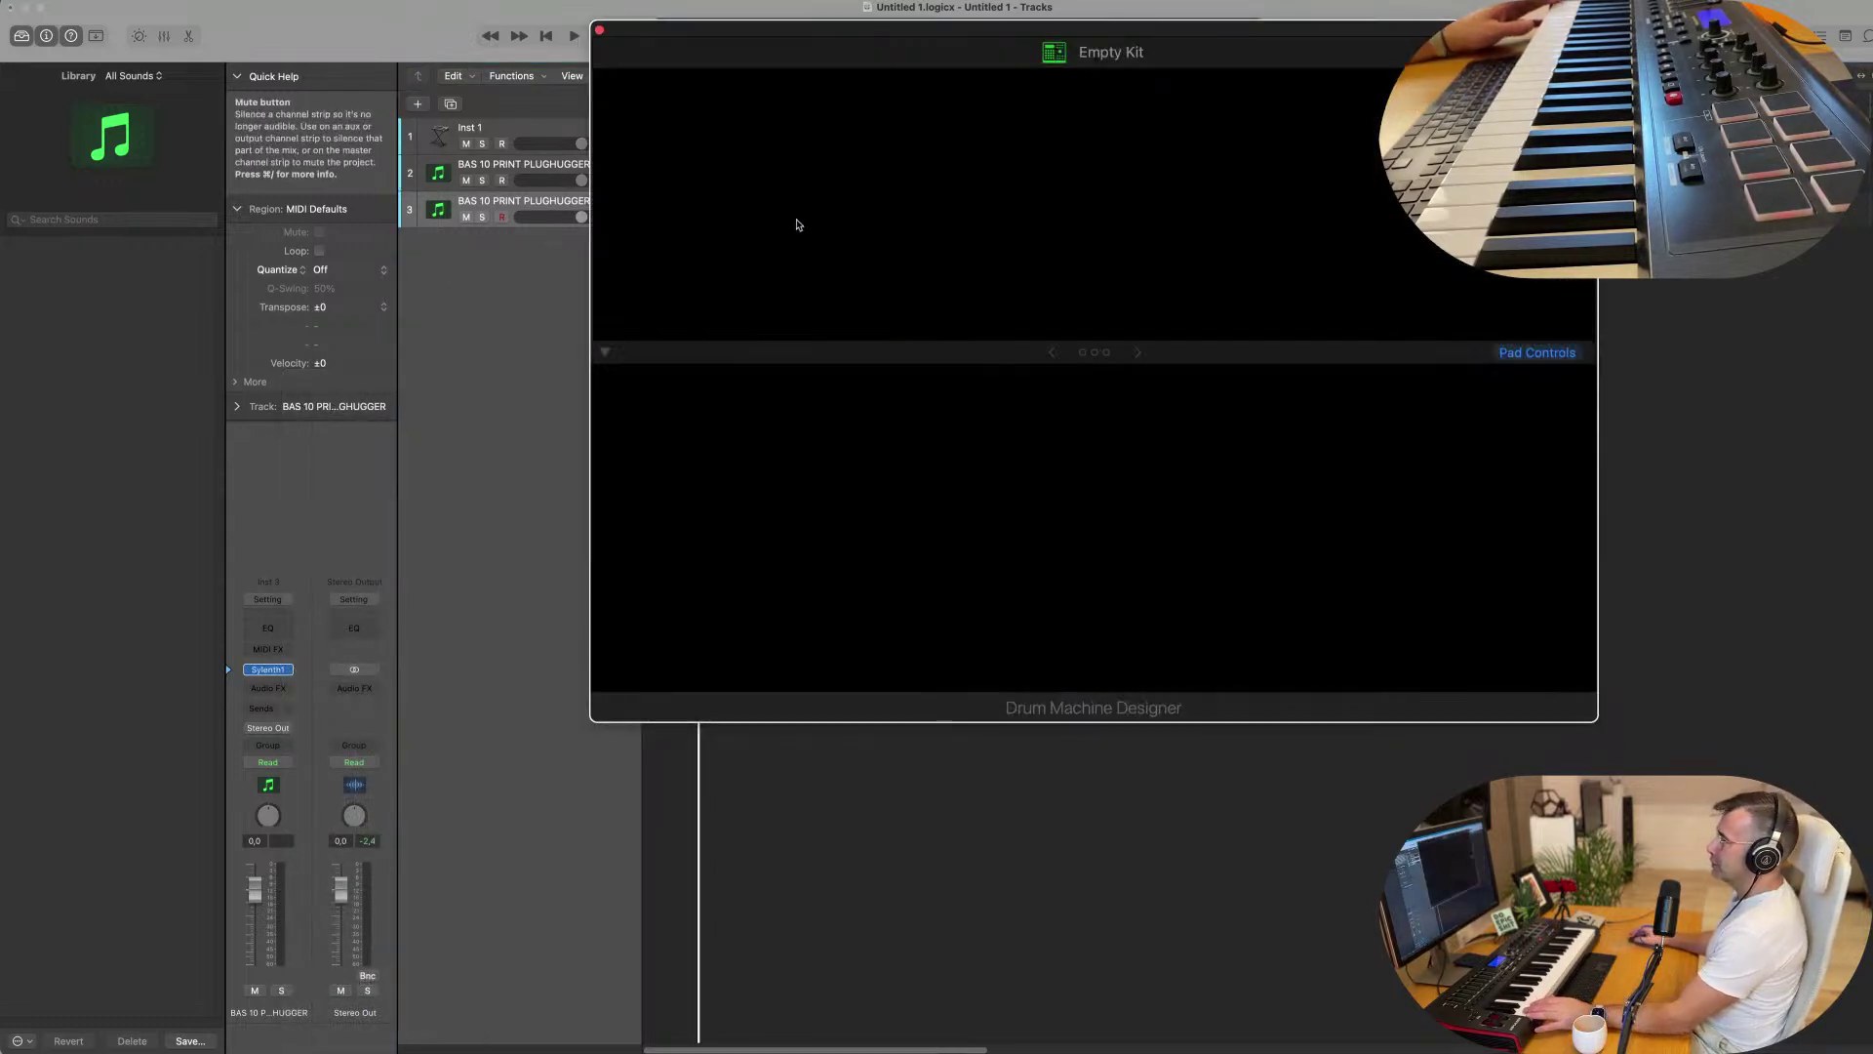
Load the Big Room drum kit on the new drum machine track and move the drum machine window away from the track list.
click(522, 163)
click(524, 201)
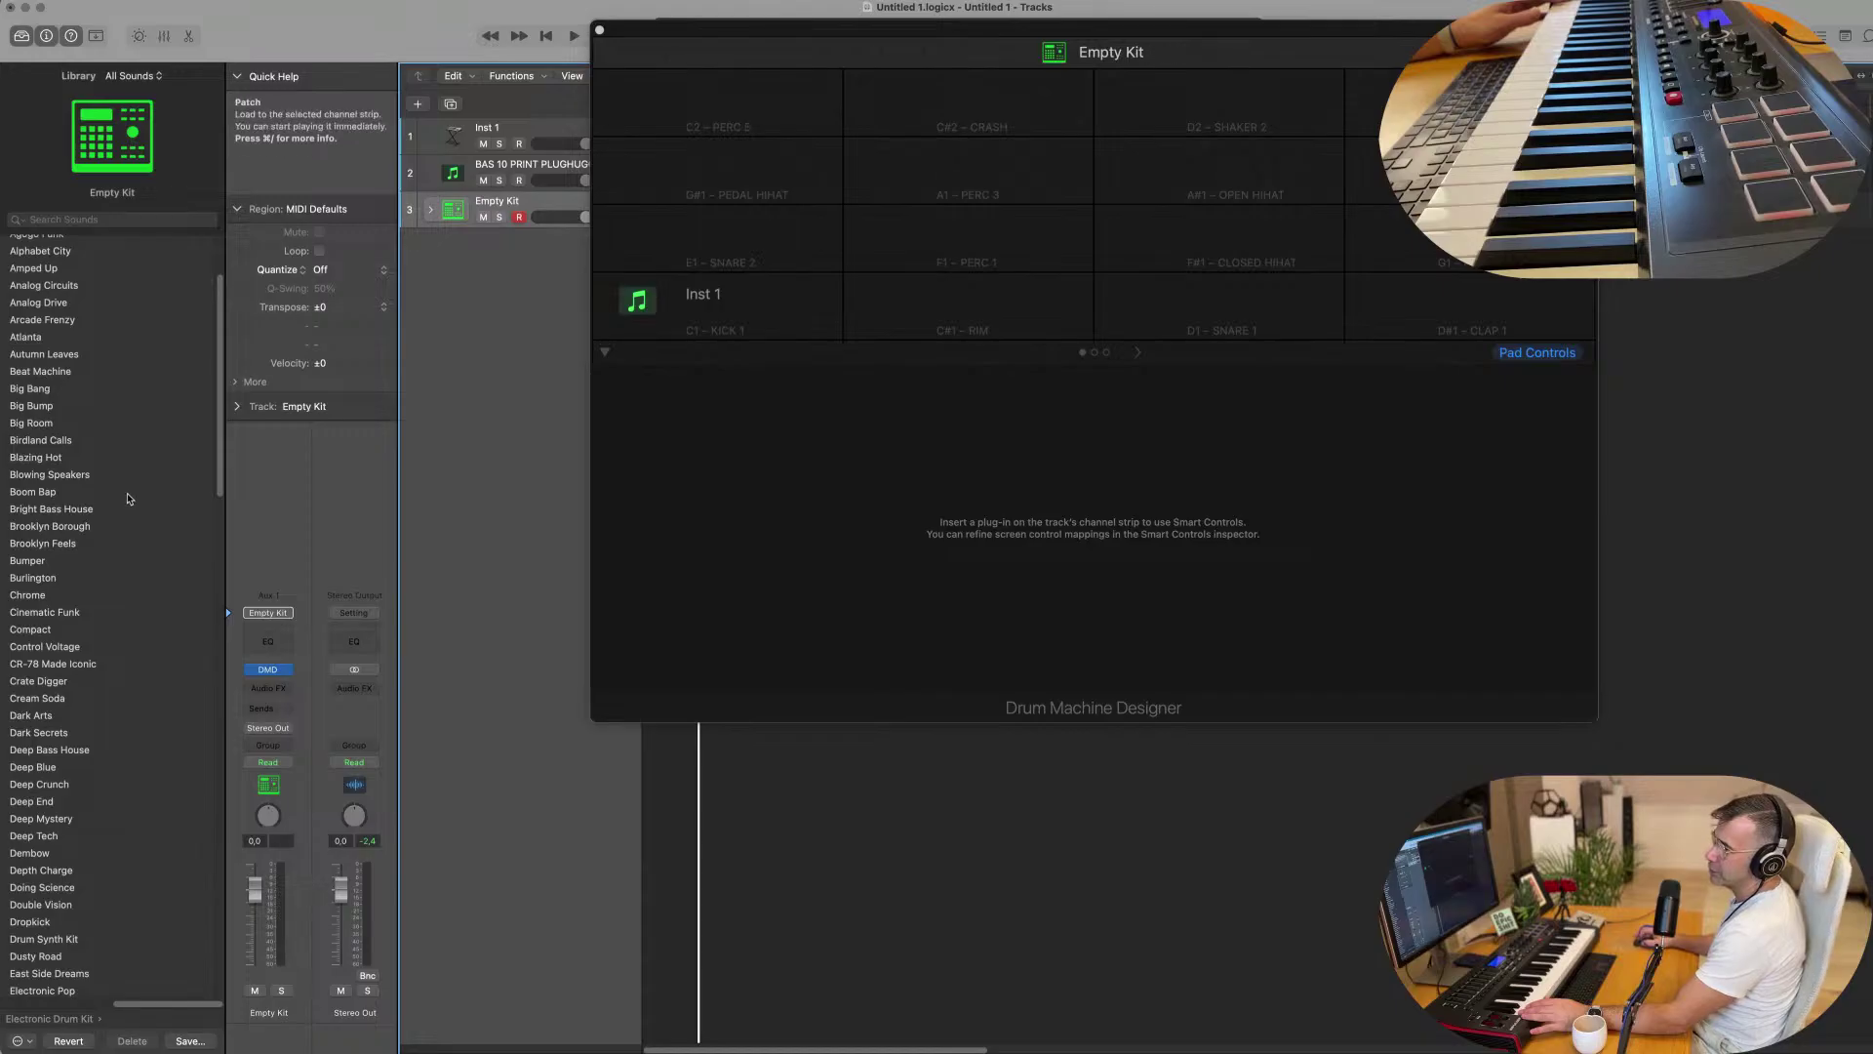
click(39, 424)
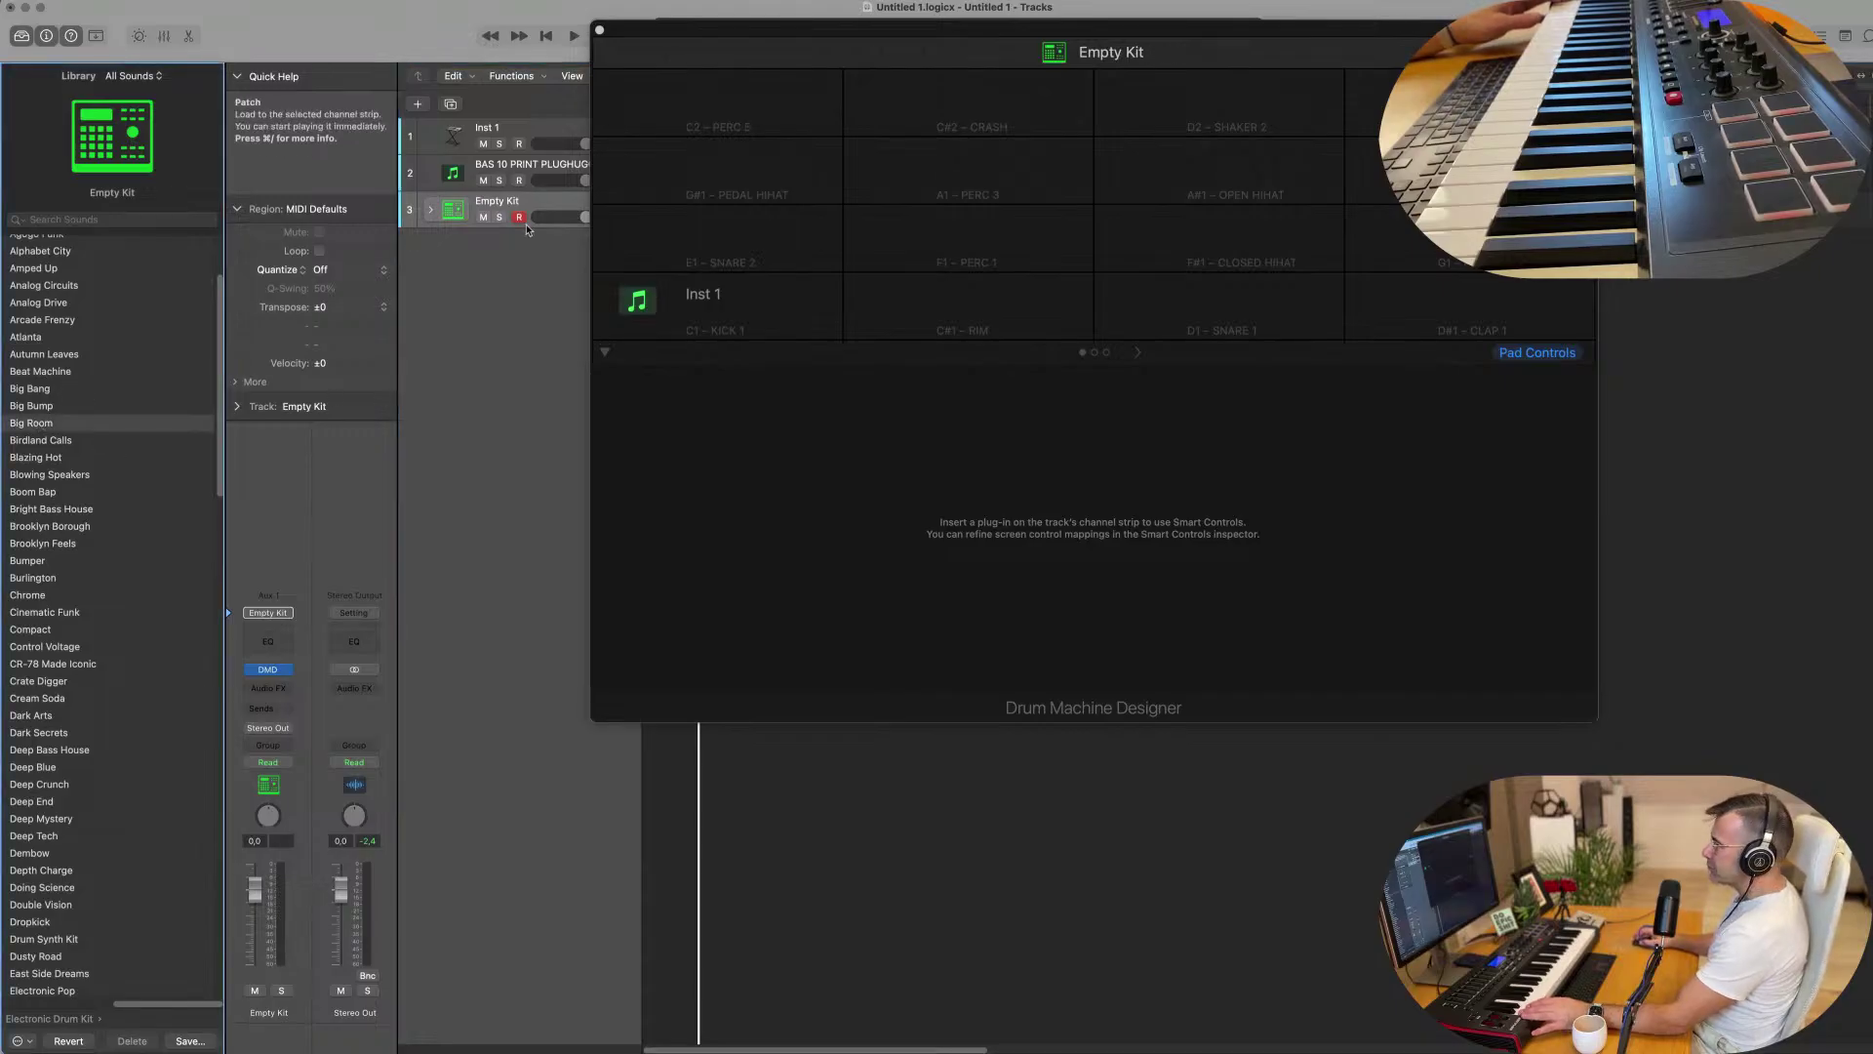
drag(935, 33, 1115, 345)
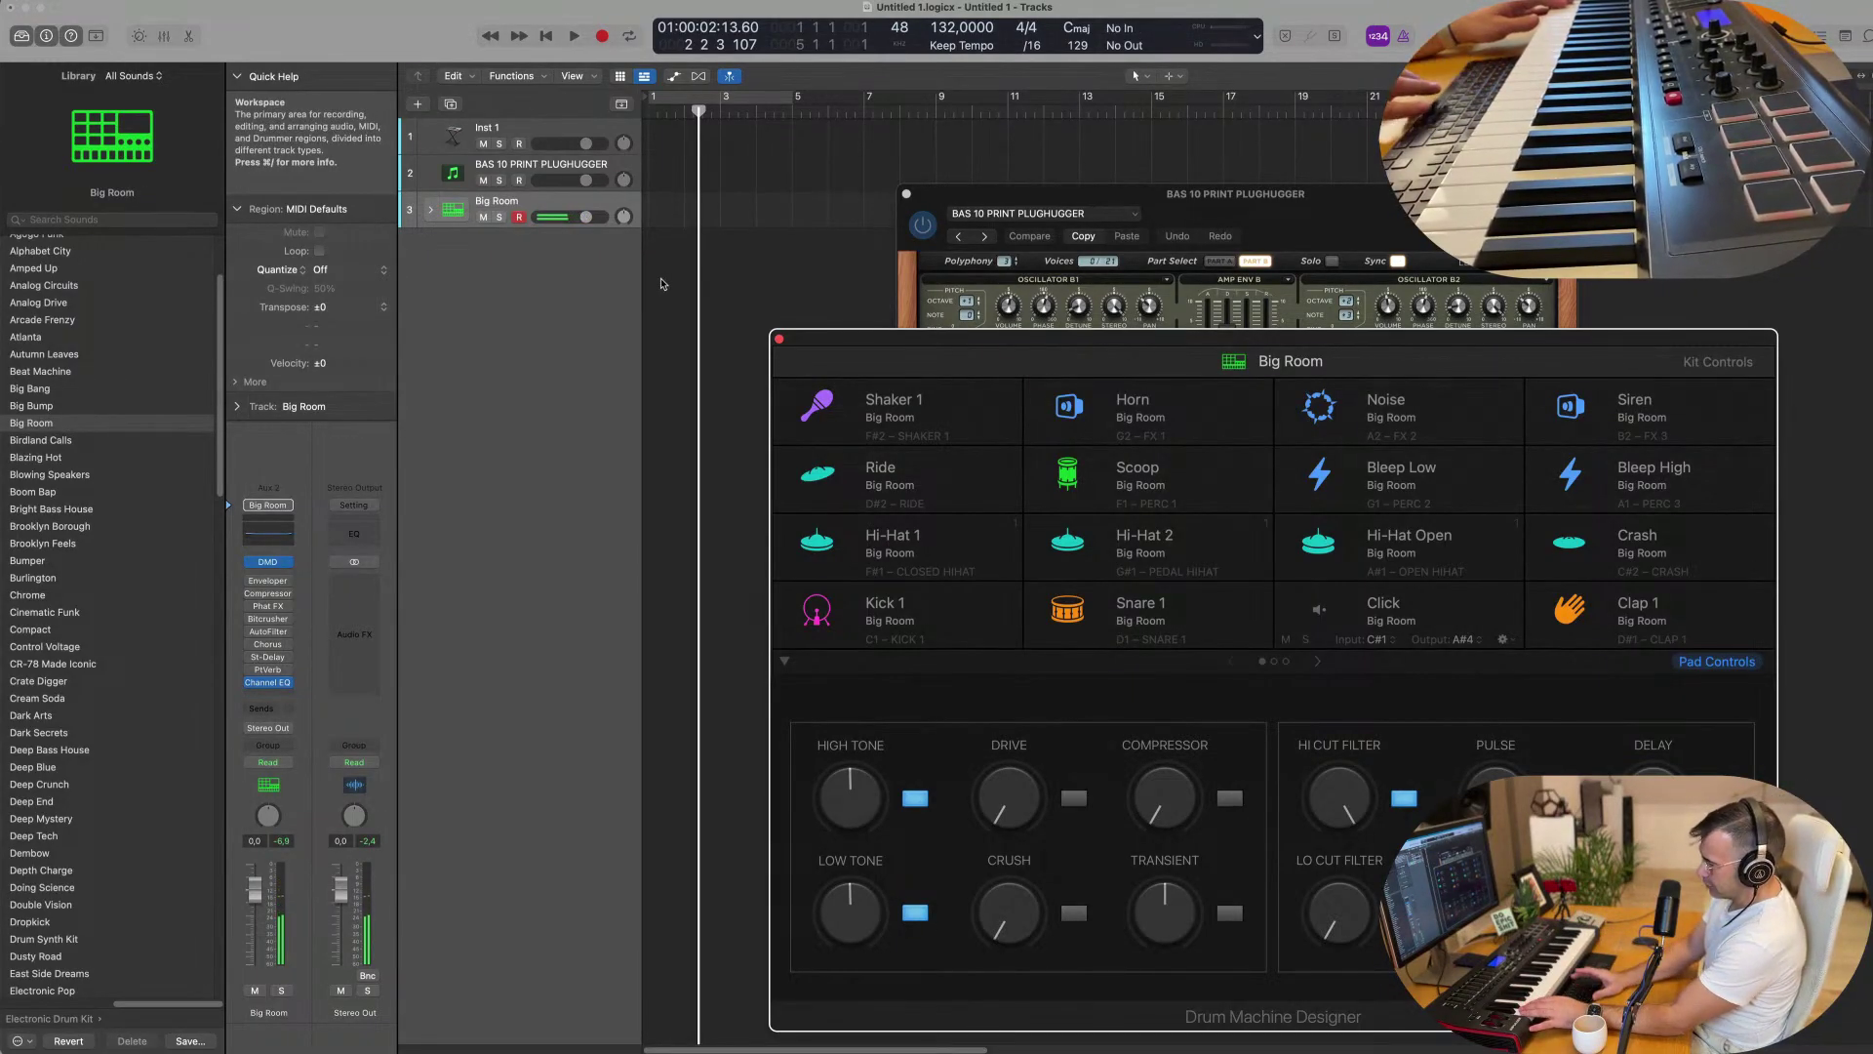
Record a four-hit kick pattern on the Big Room track and move the recorded region to bar 1.
key(r)
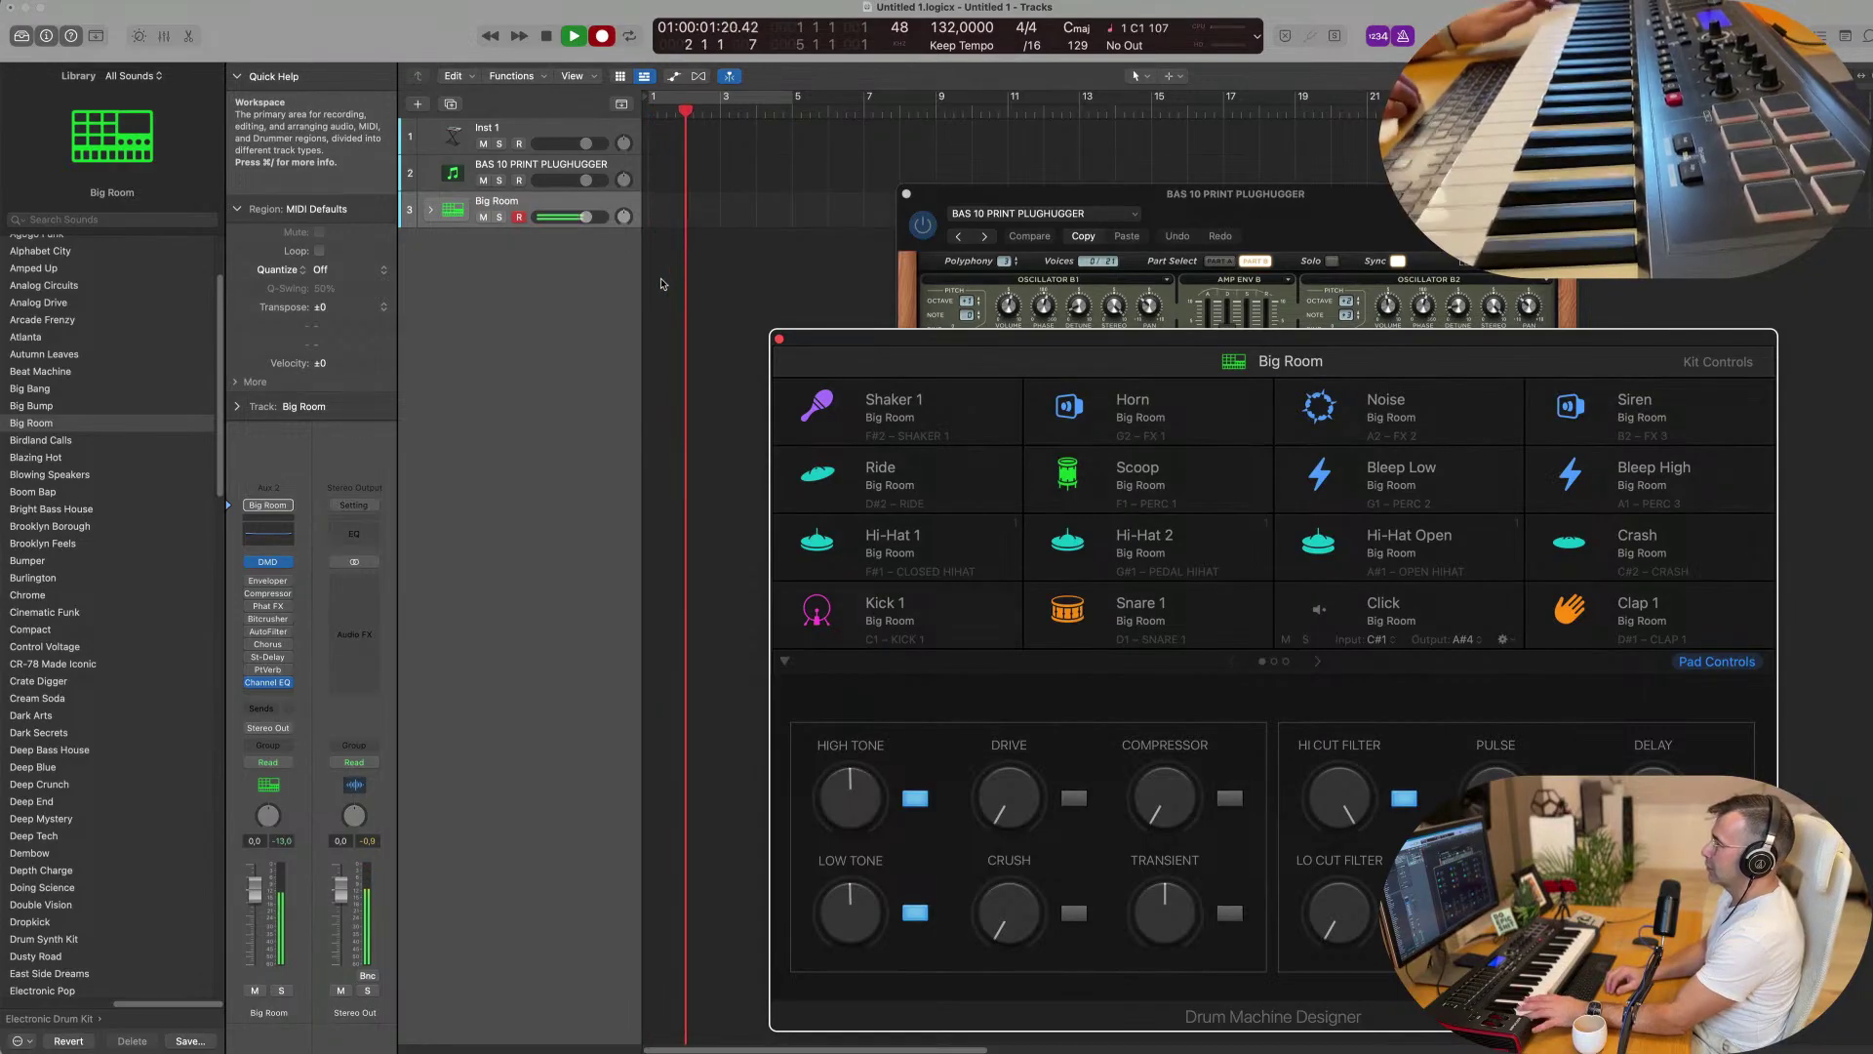
key(space)
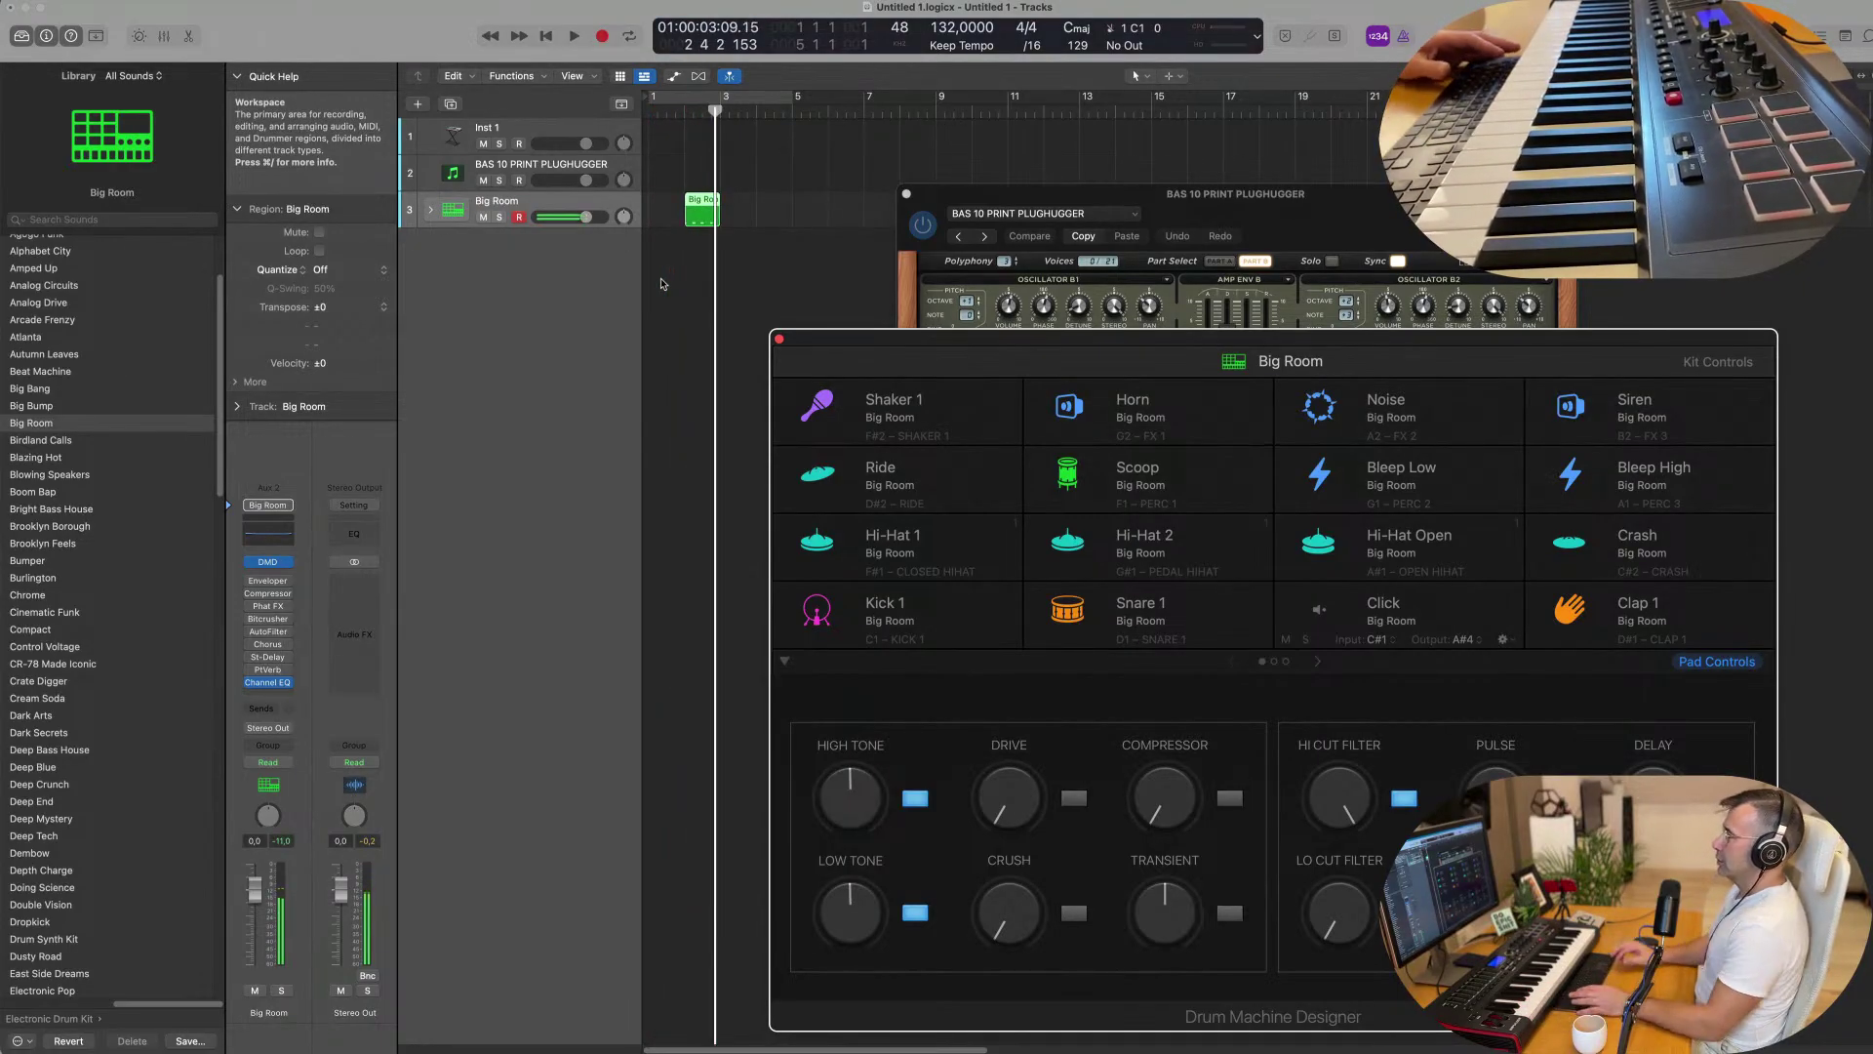
drag(695, 202, 661, 202)
Close the drum machine window and quantize the kick region's notes to 1/16 in the Piano Roll.
double_click(662, 202)
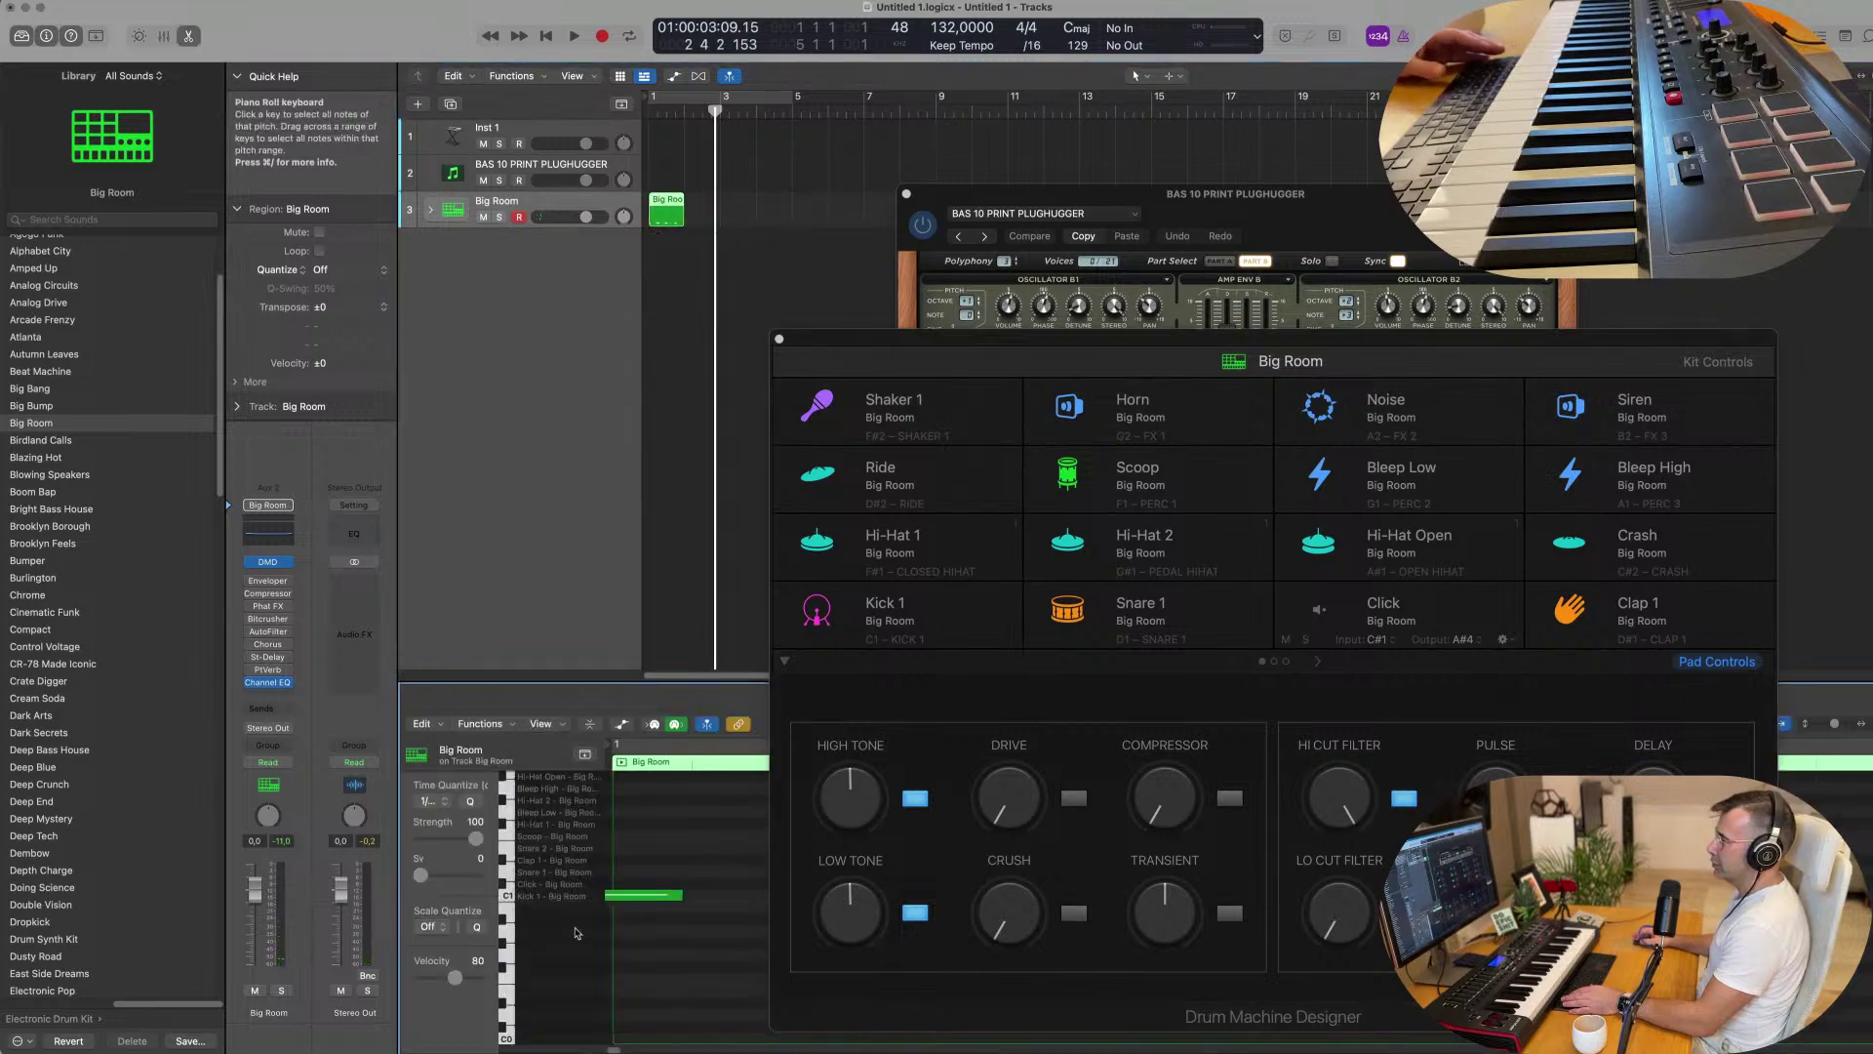
drag(914, 342, 1016, 307)
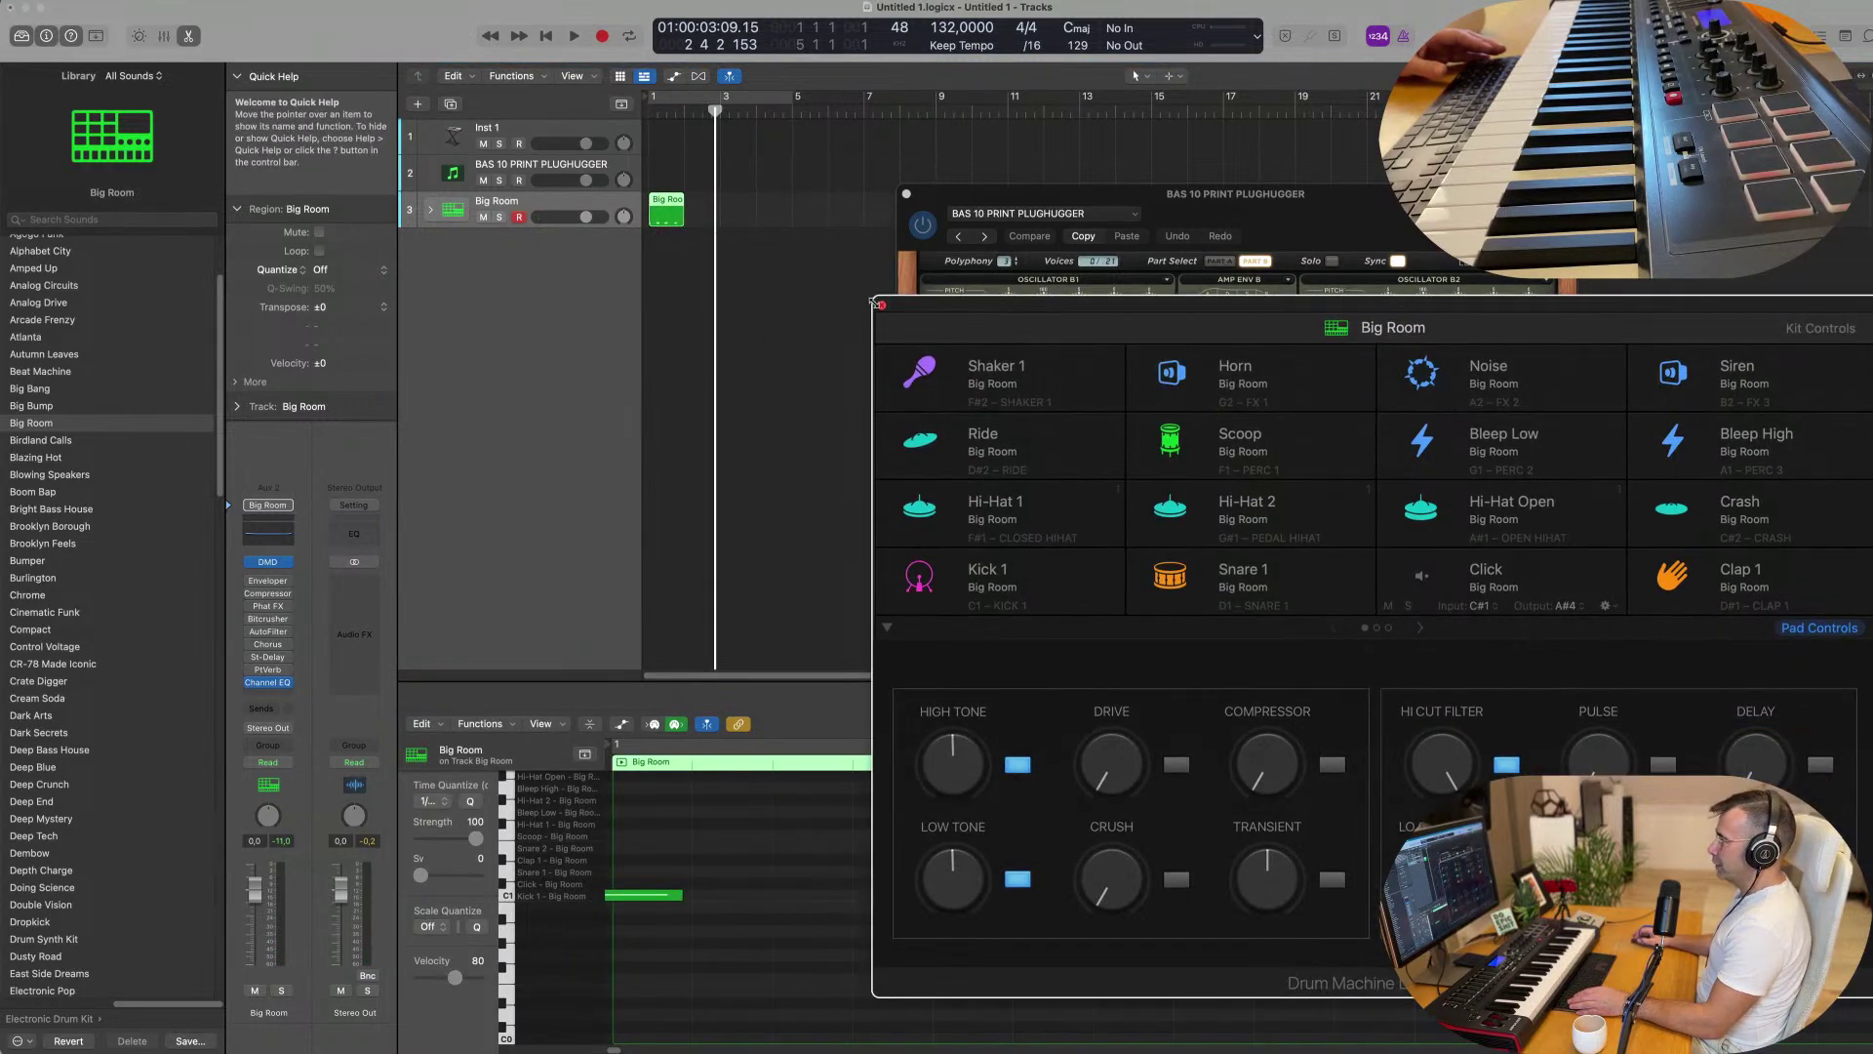
click(882, 307)
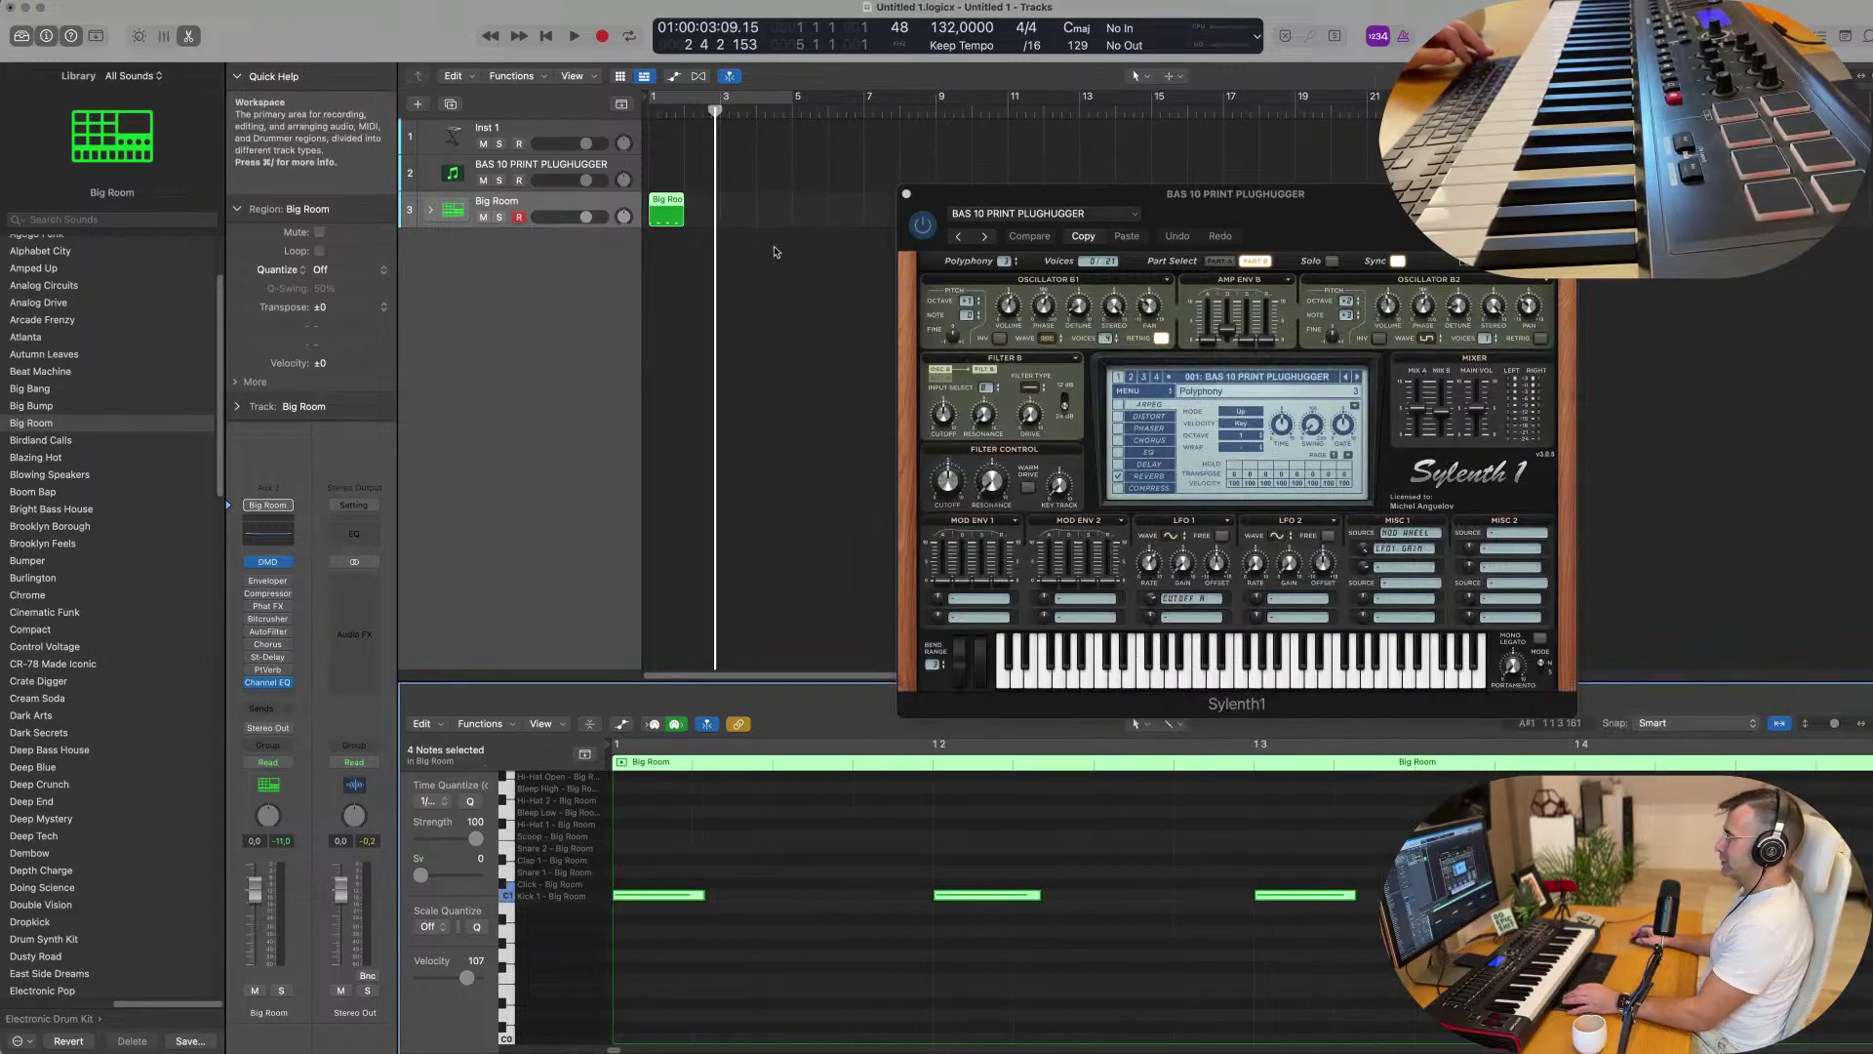
Repeat the one-bar kick region three times so that it fills bars 1 to 4.
scroll(753, 228, down, 2)
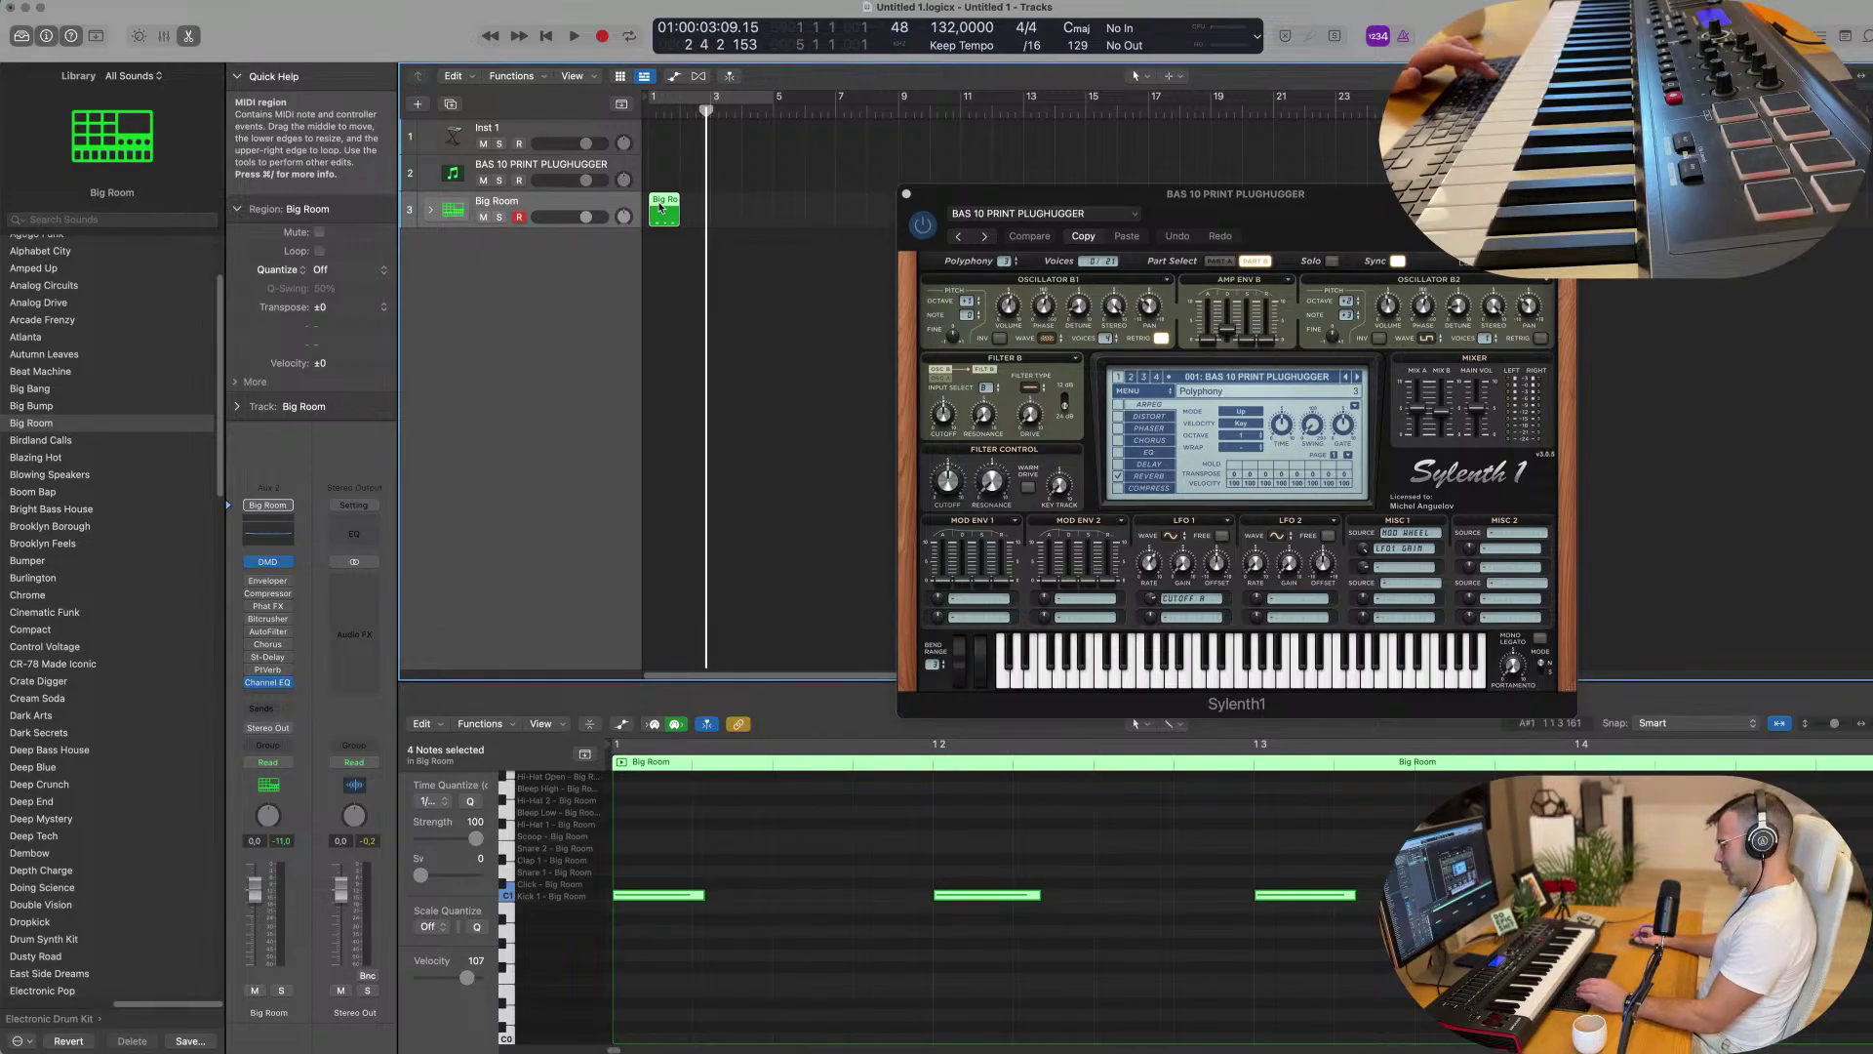
key(super+r)
key(super+r)
key(super+r)
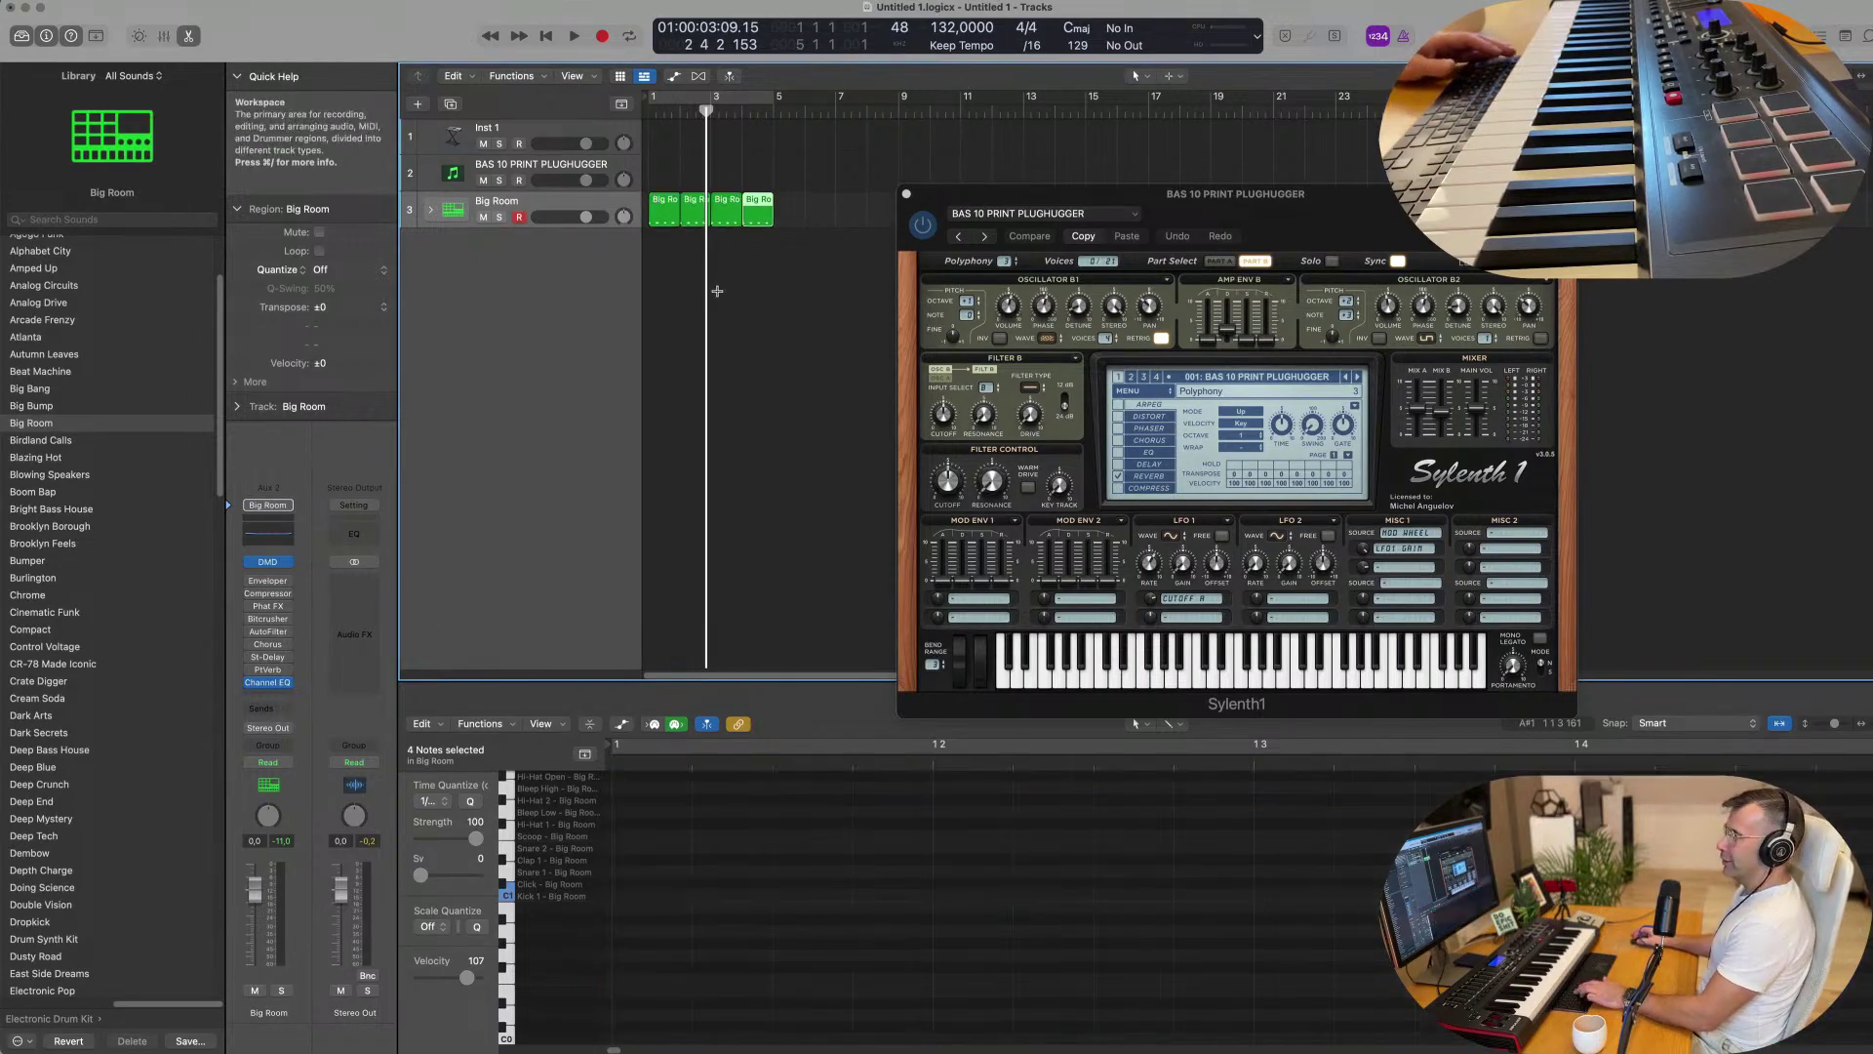
click(747, 288)
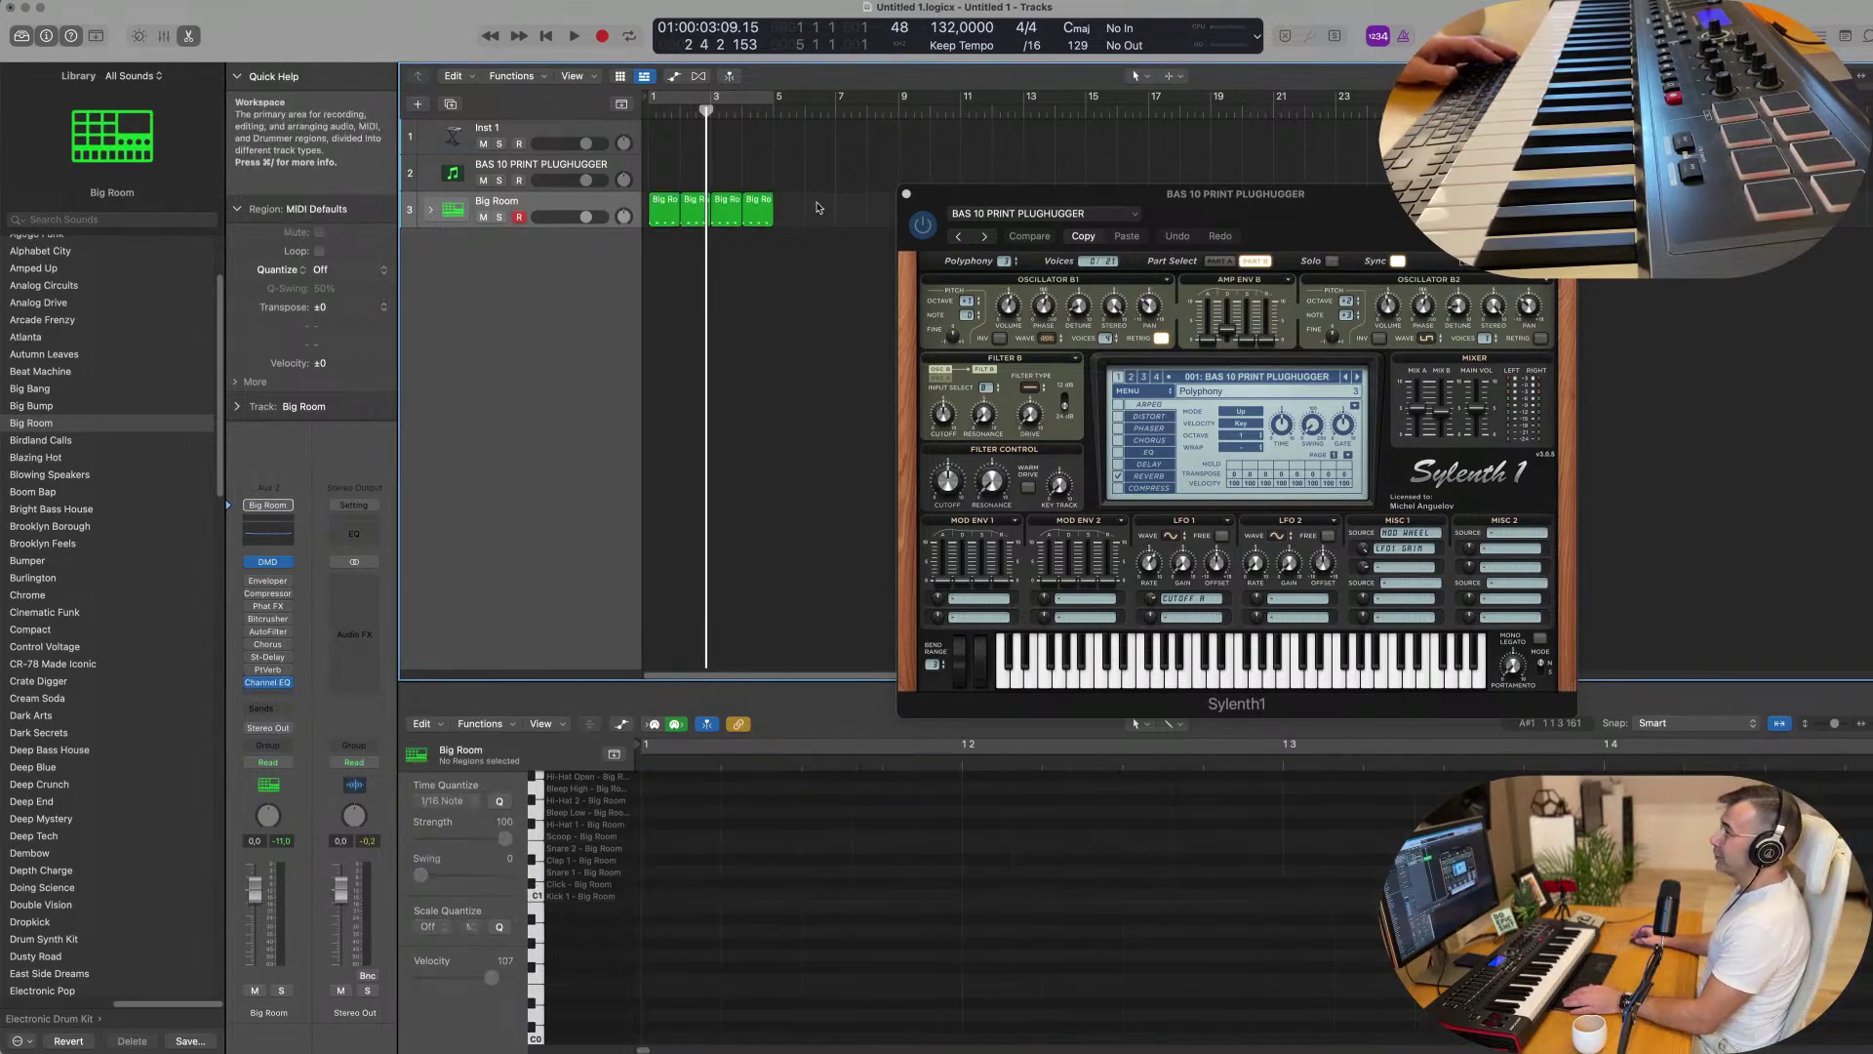
Expand the Big Room track stack and move the four kick regions onto the Kick 1 subtrack.
click(430, 214)
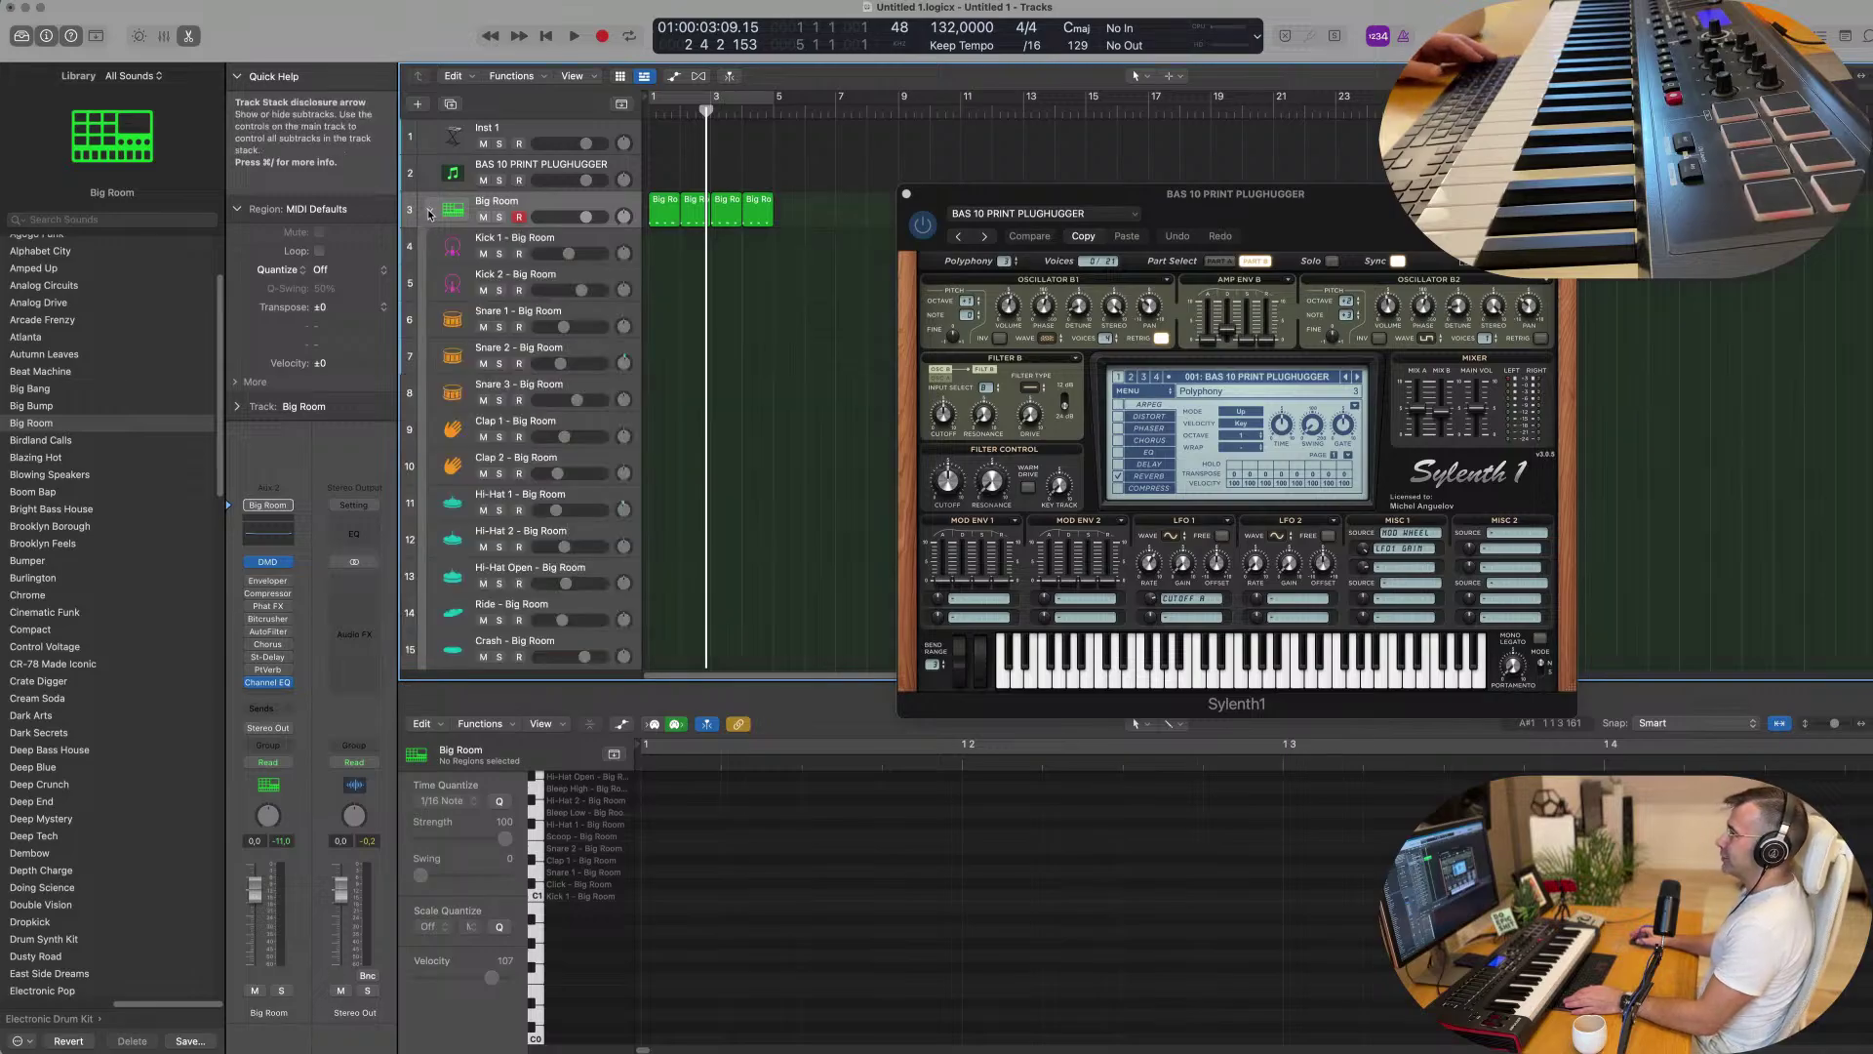
click(660, 219)
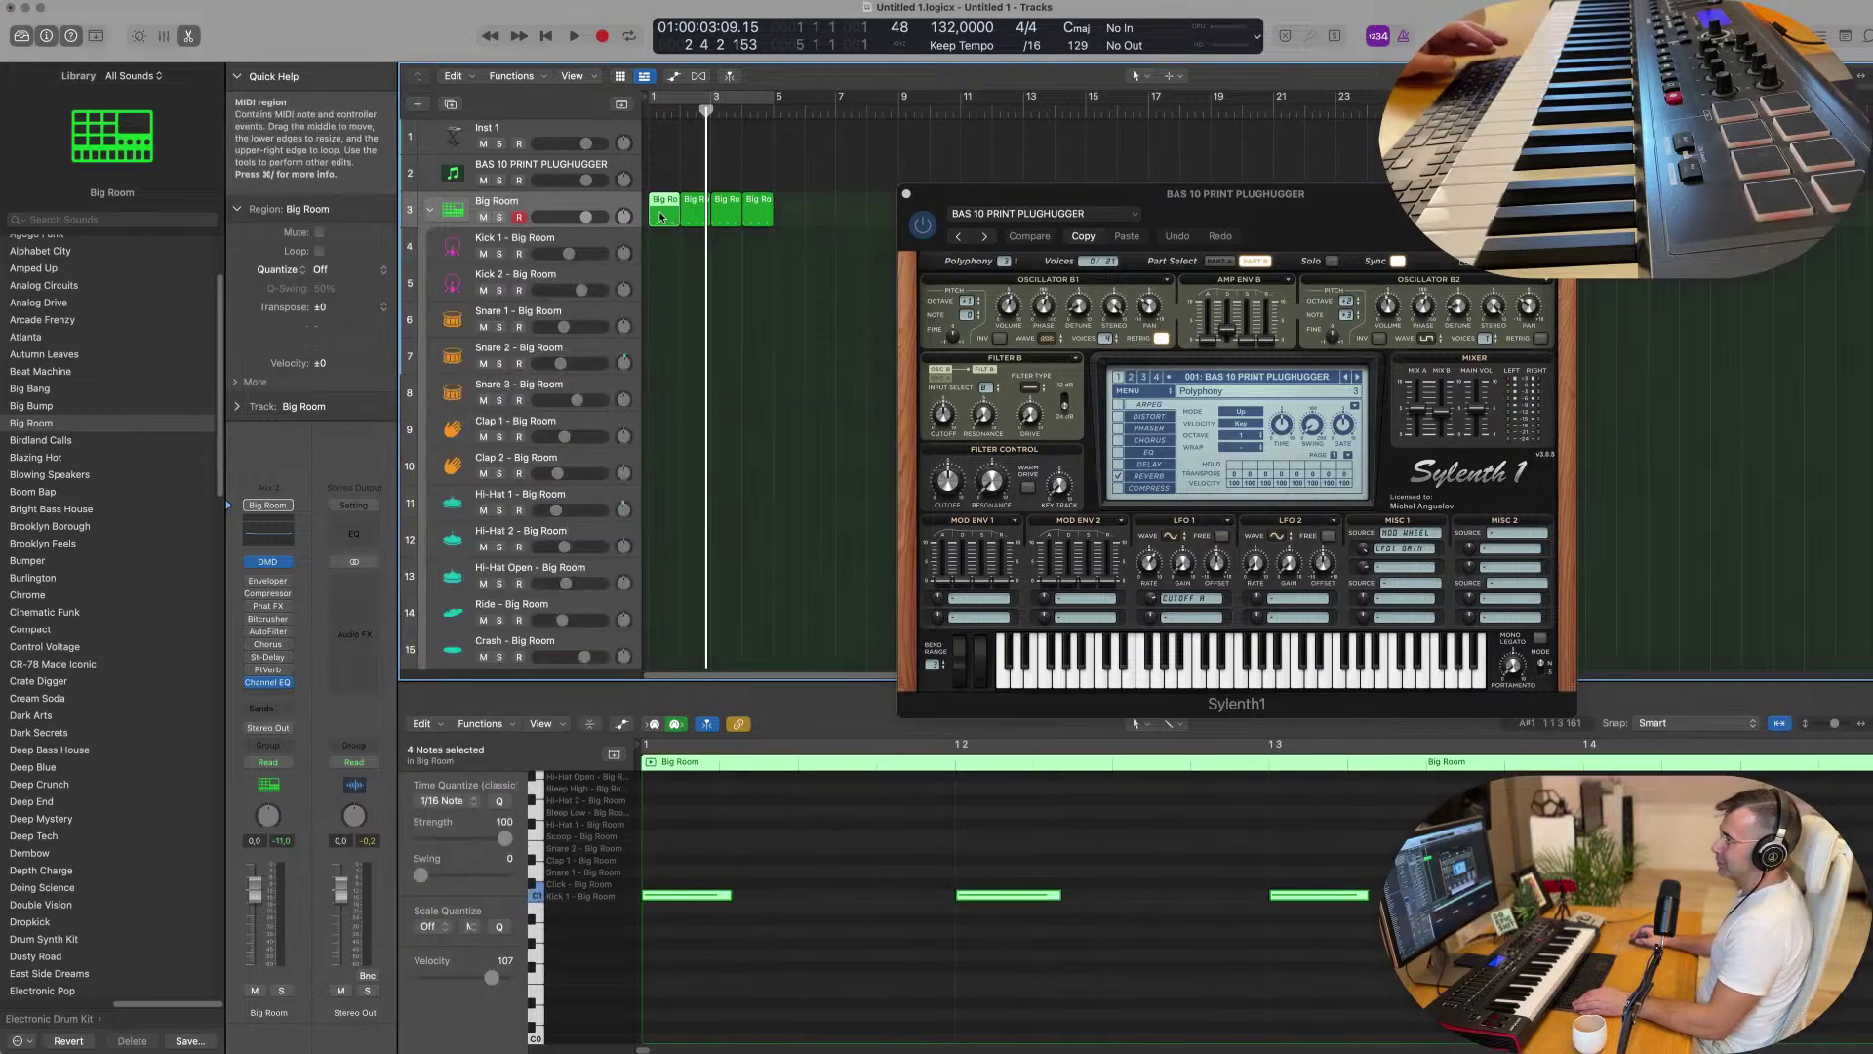
drag(660, 219, 662, 254)
drag(791, 227, 690, 244)
Transpose the notes of the last three kick regions down six semitones to the root key during playback.
key(space)
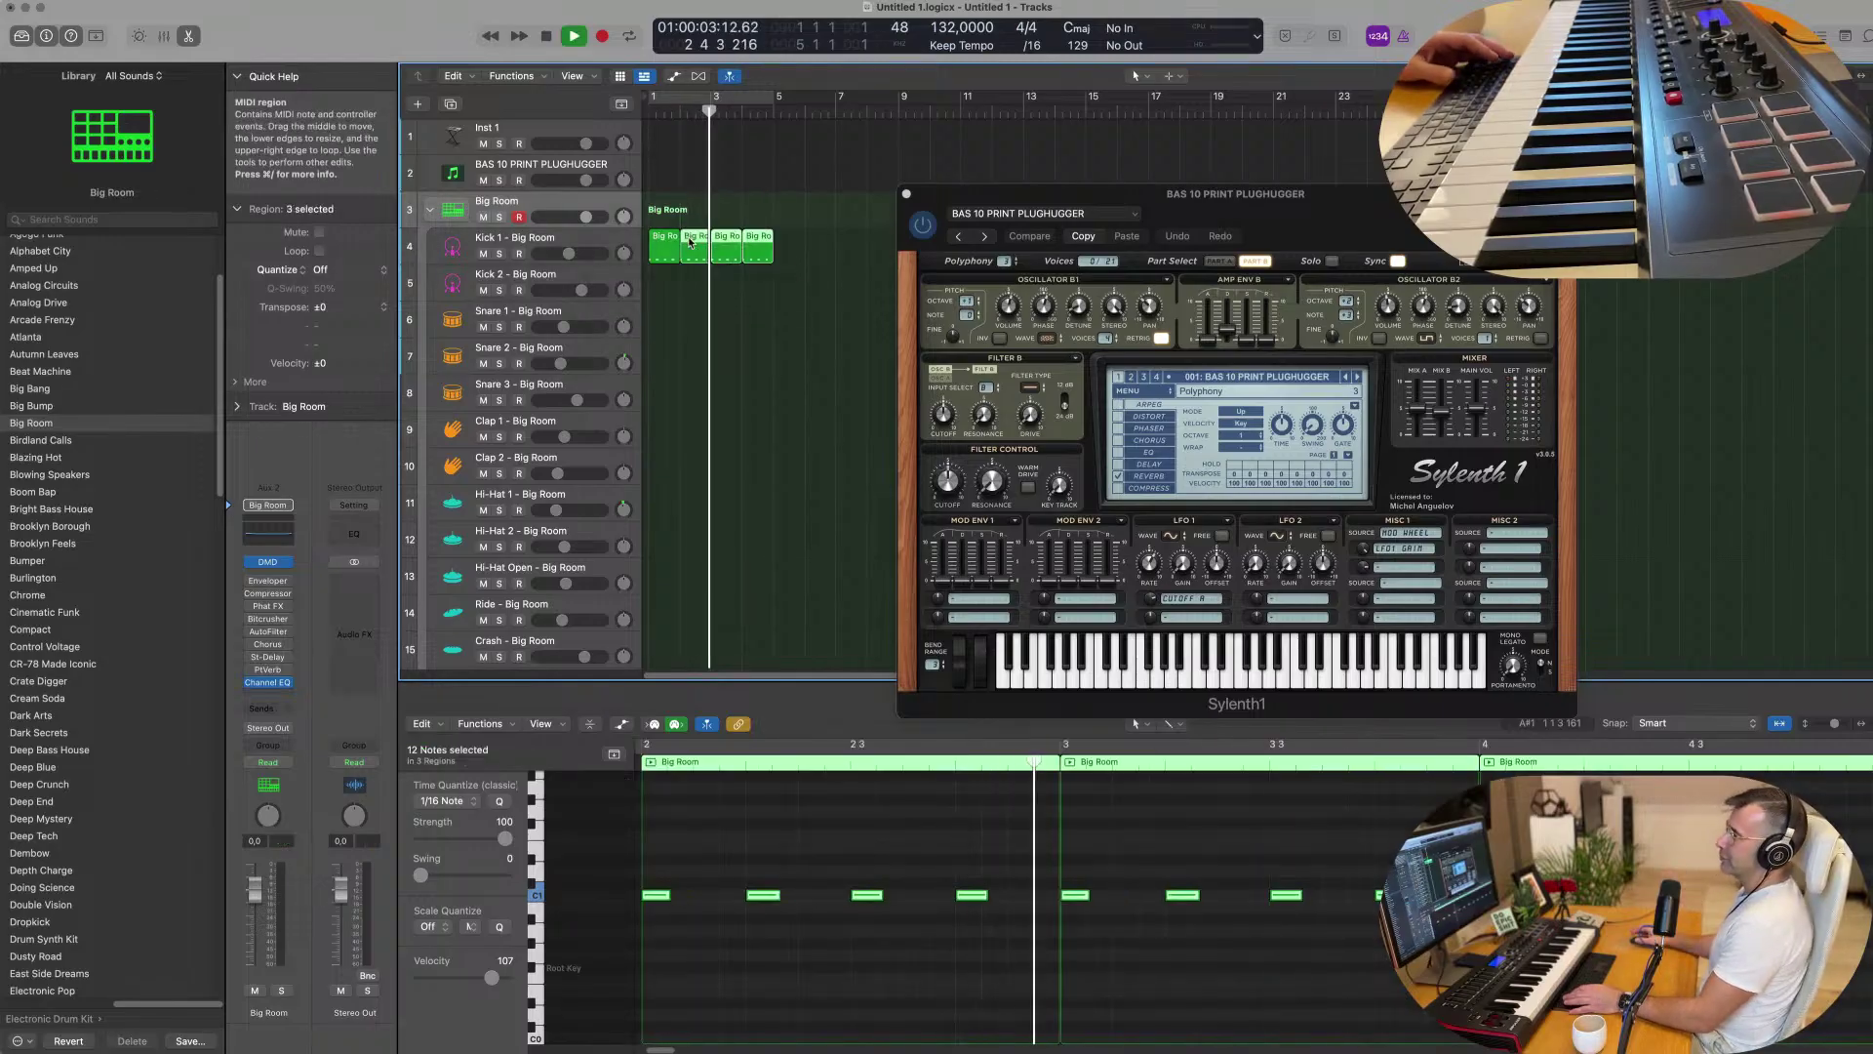
click(716, 861)
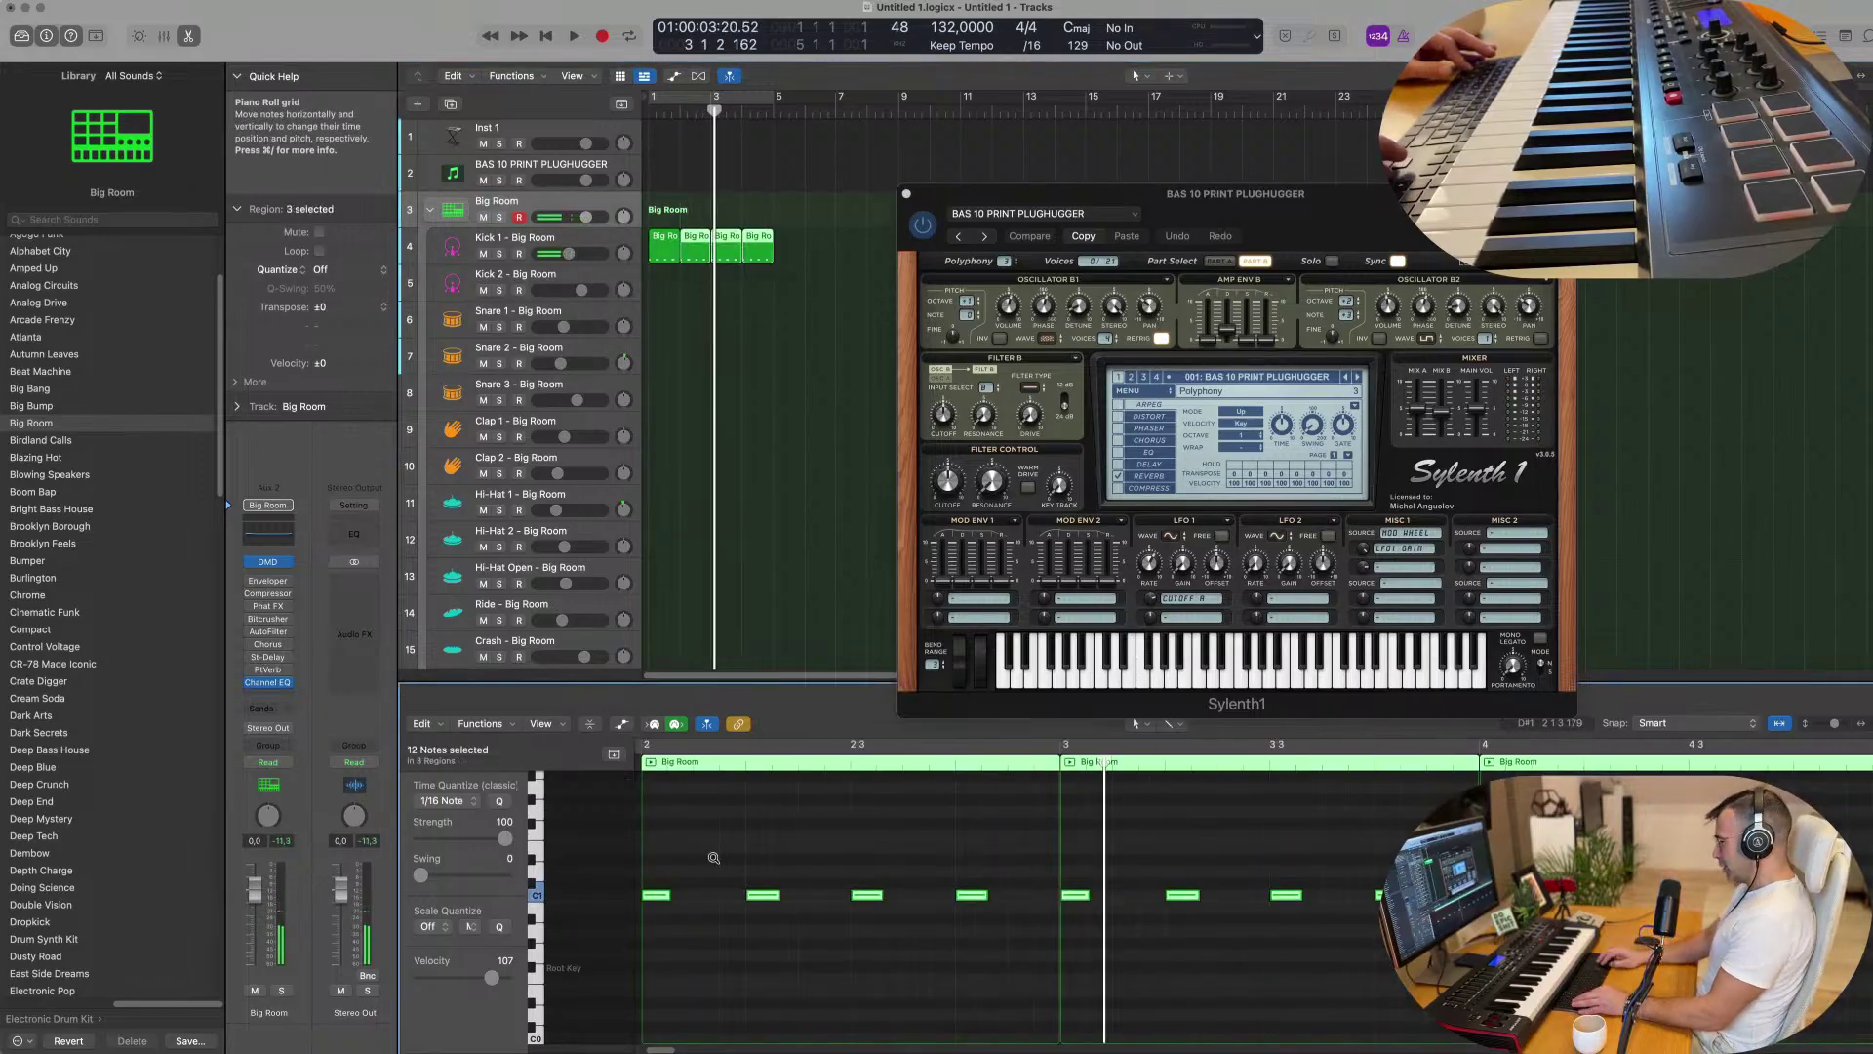
key(alt+Down)
key(alt+Down)
key(alt+Down)
key(alt+Down)
key(alt+Down)
key(alt+Down)
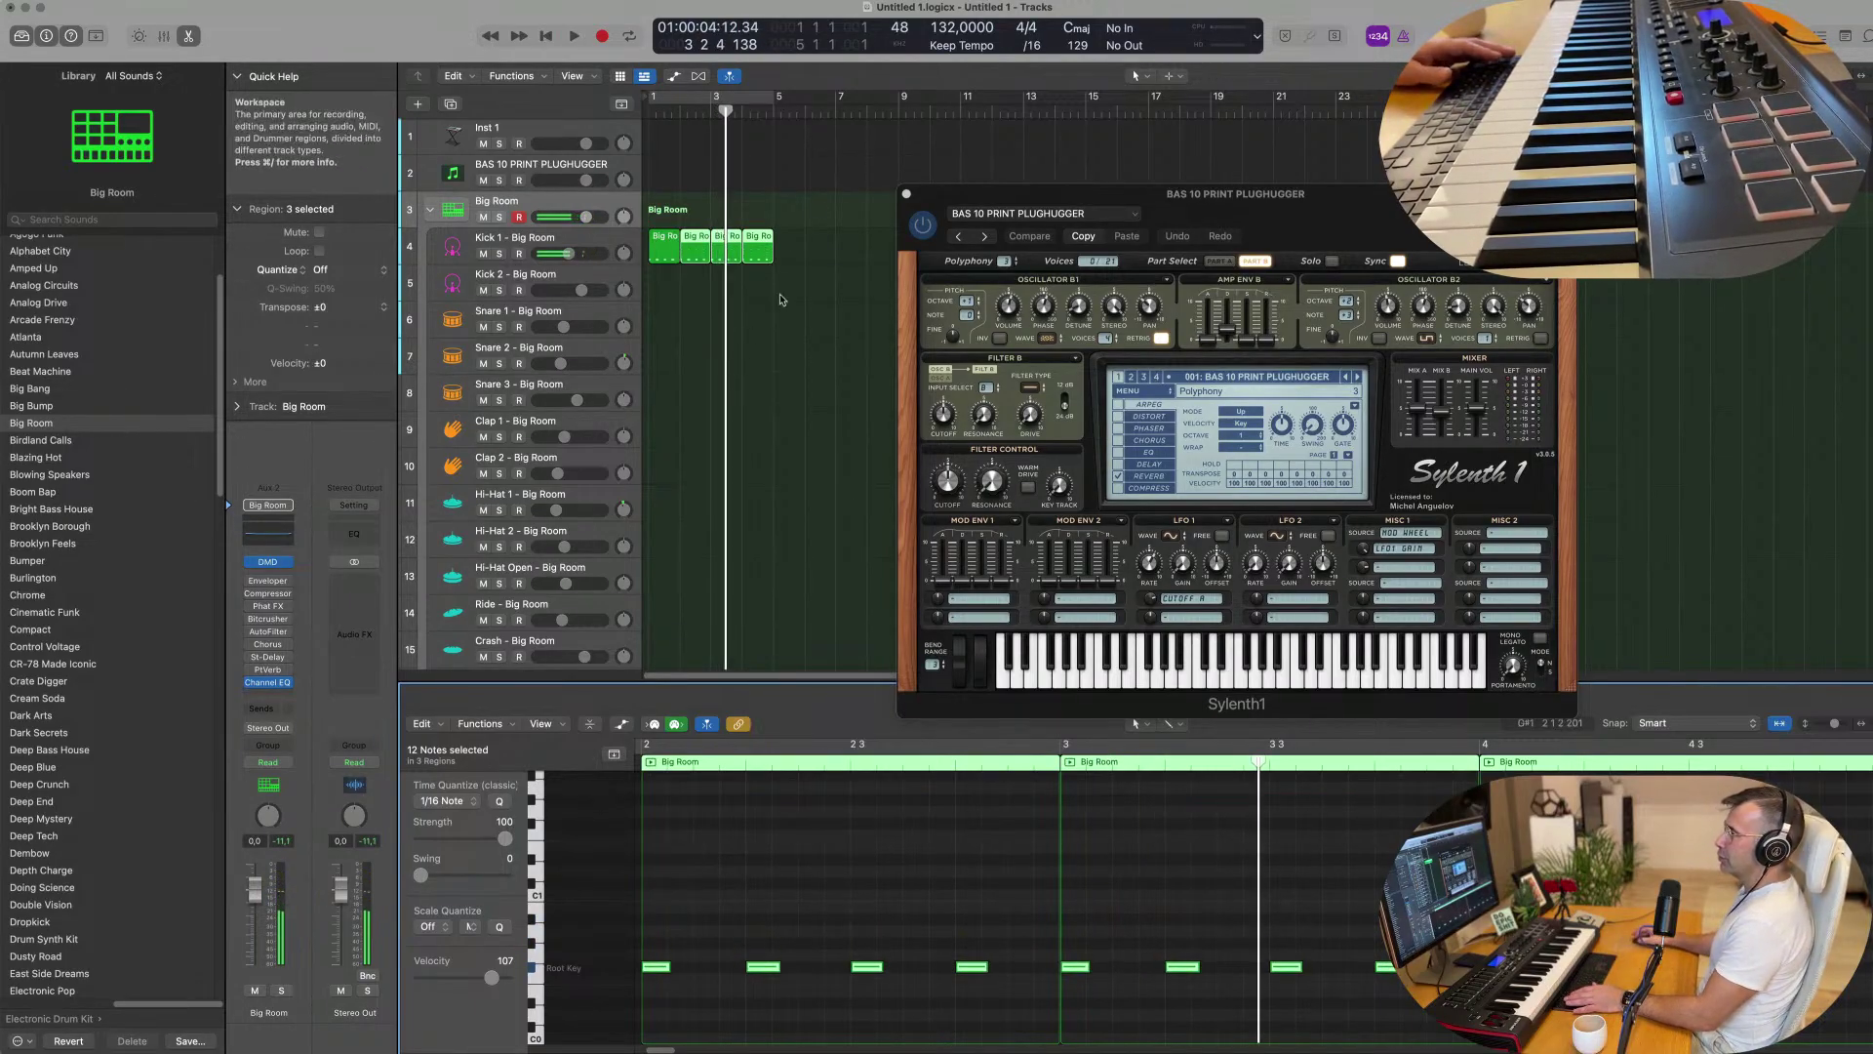
Set playback to cycle over the four bars and replace the first kick region with a copy of the transposed one.
click(690, 95)
key(space)
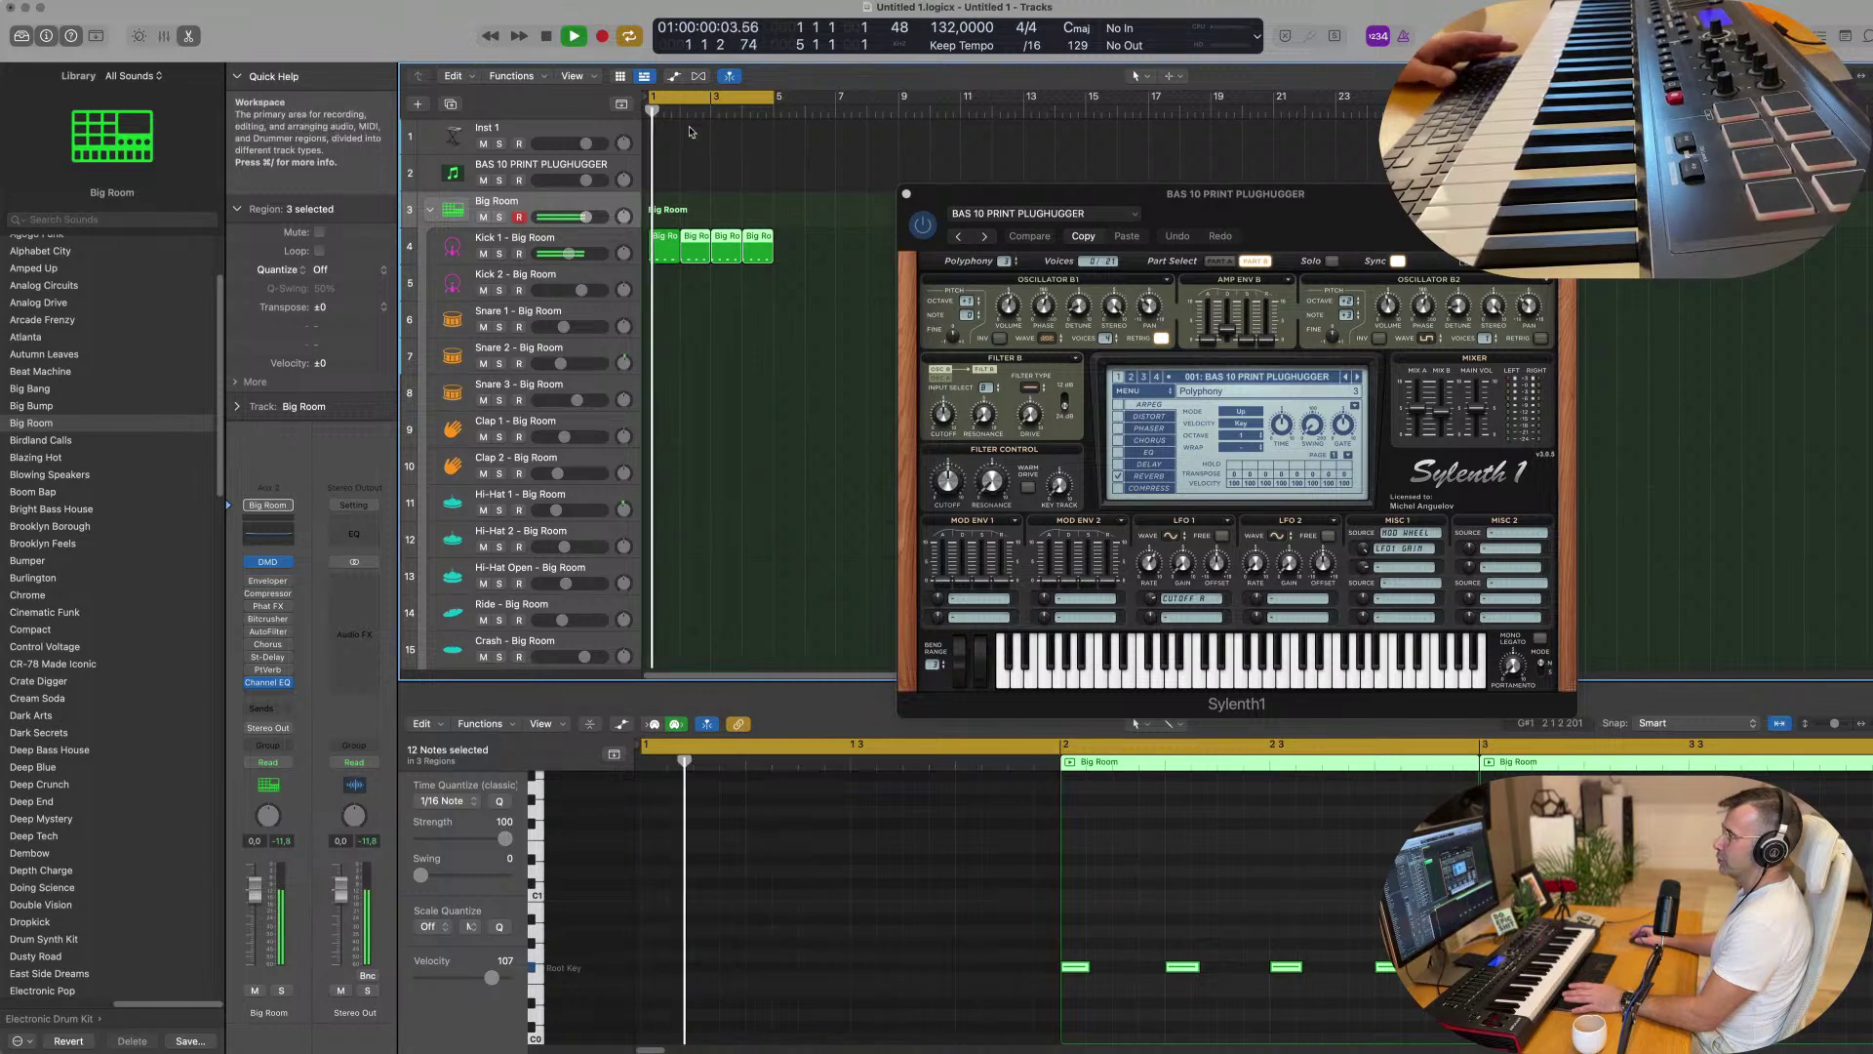
key(space)
click(669, 247)
key(Delete)
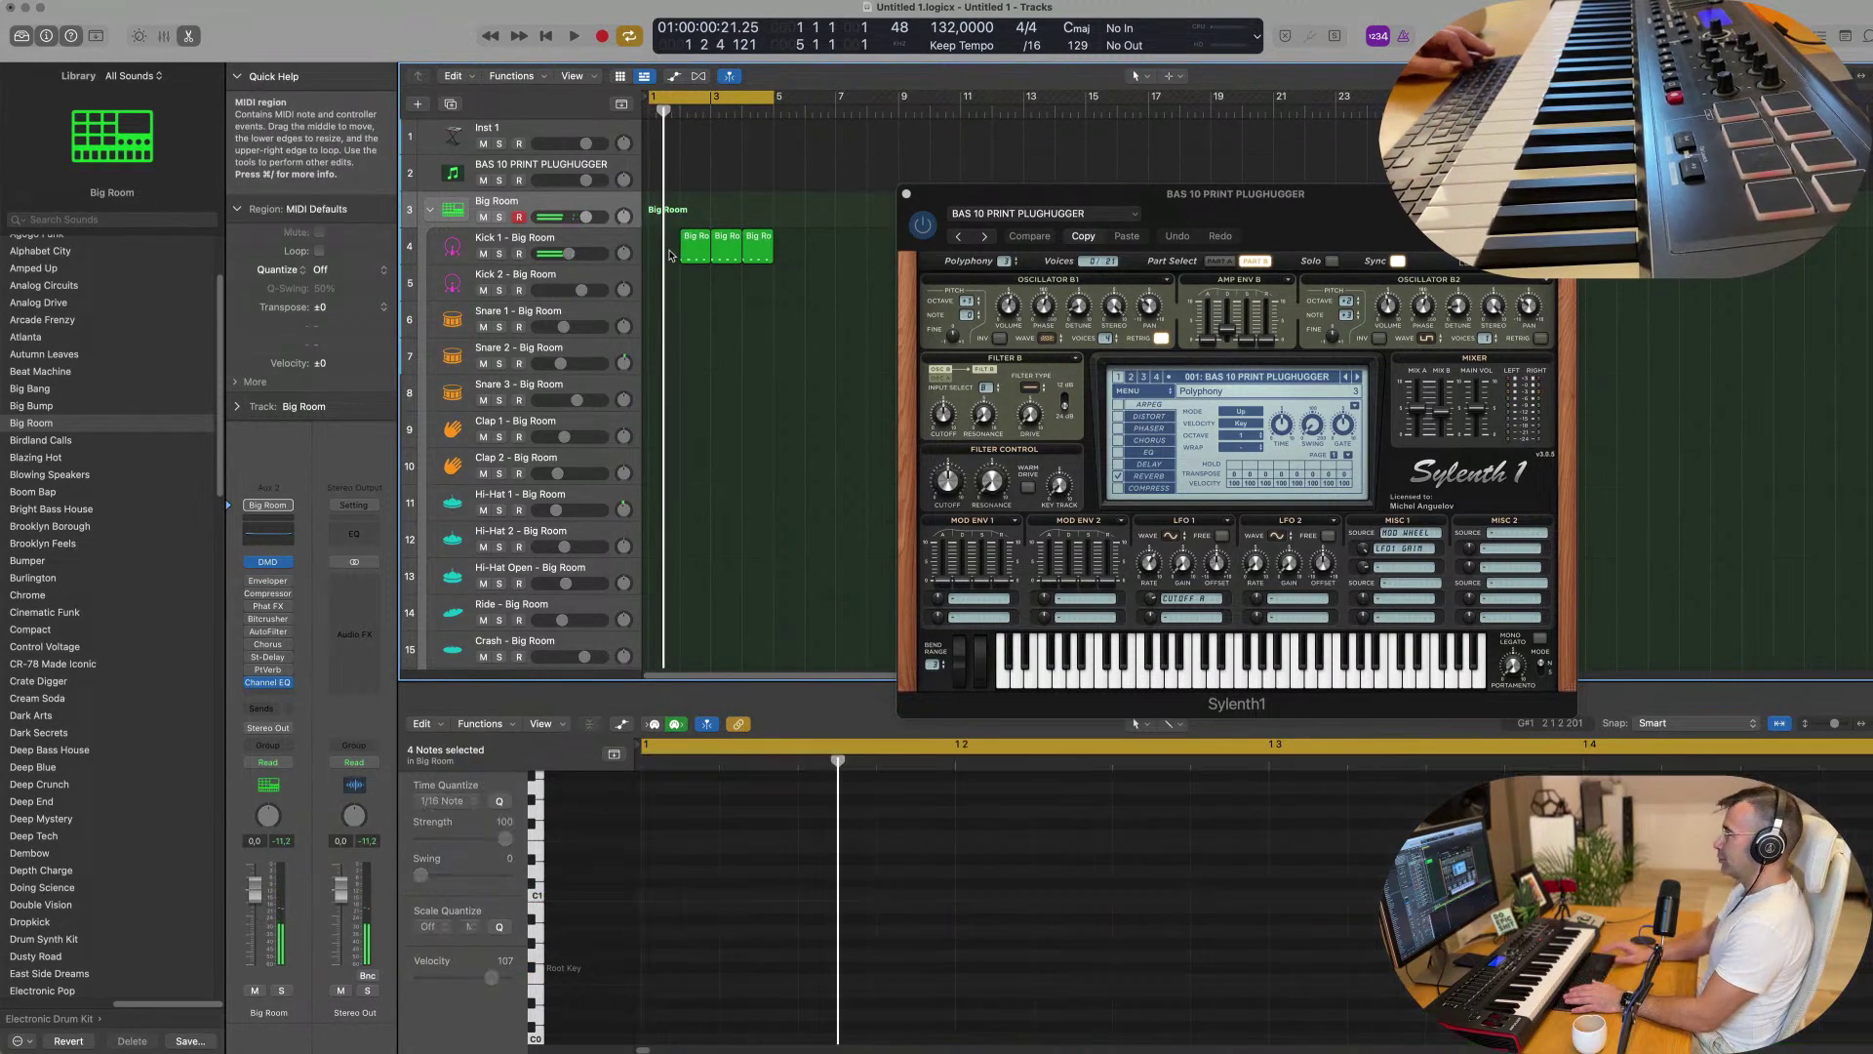
click(691, 252)
drag(695, 250, 665, 250)
key(space)
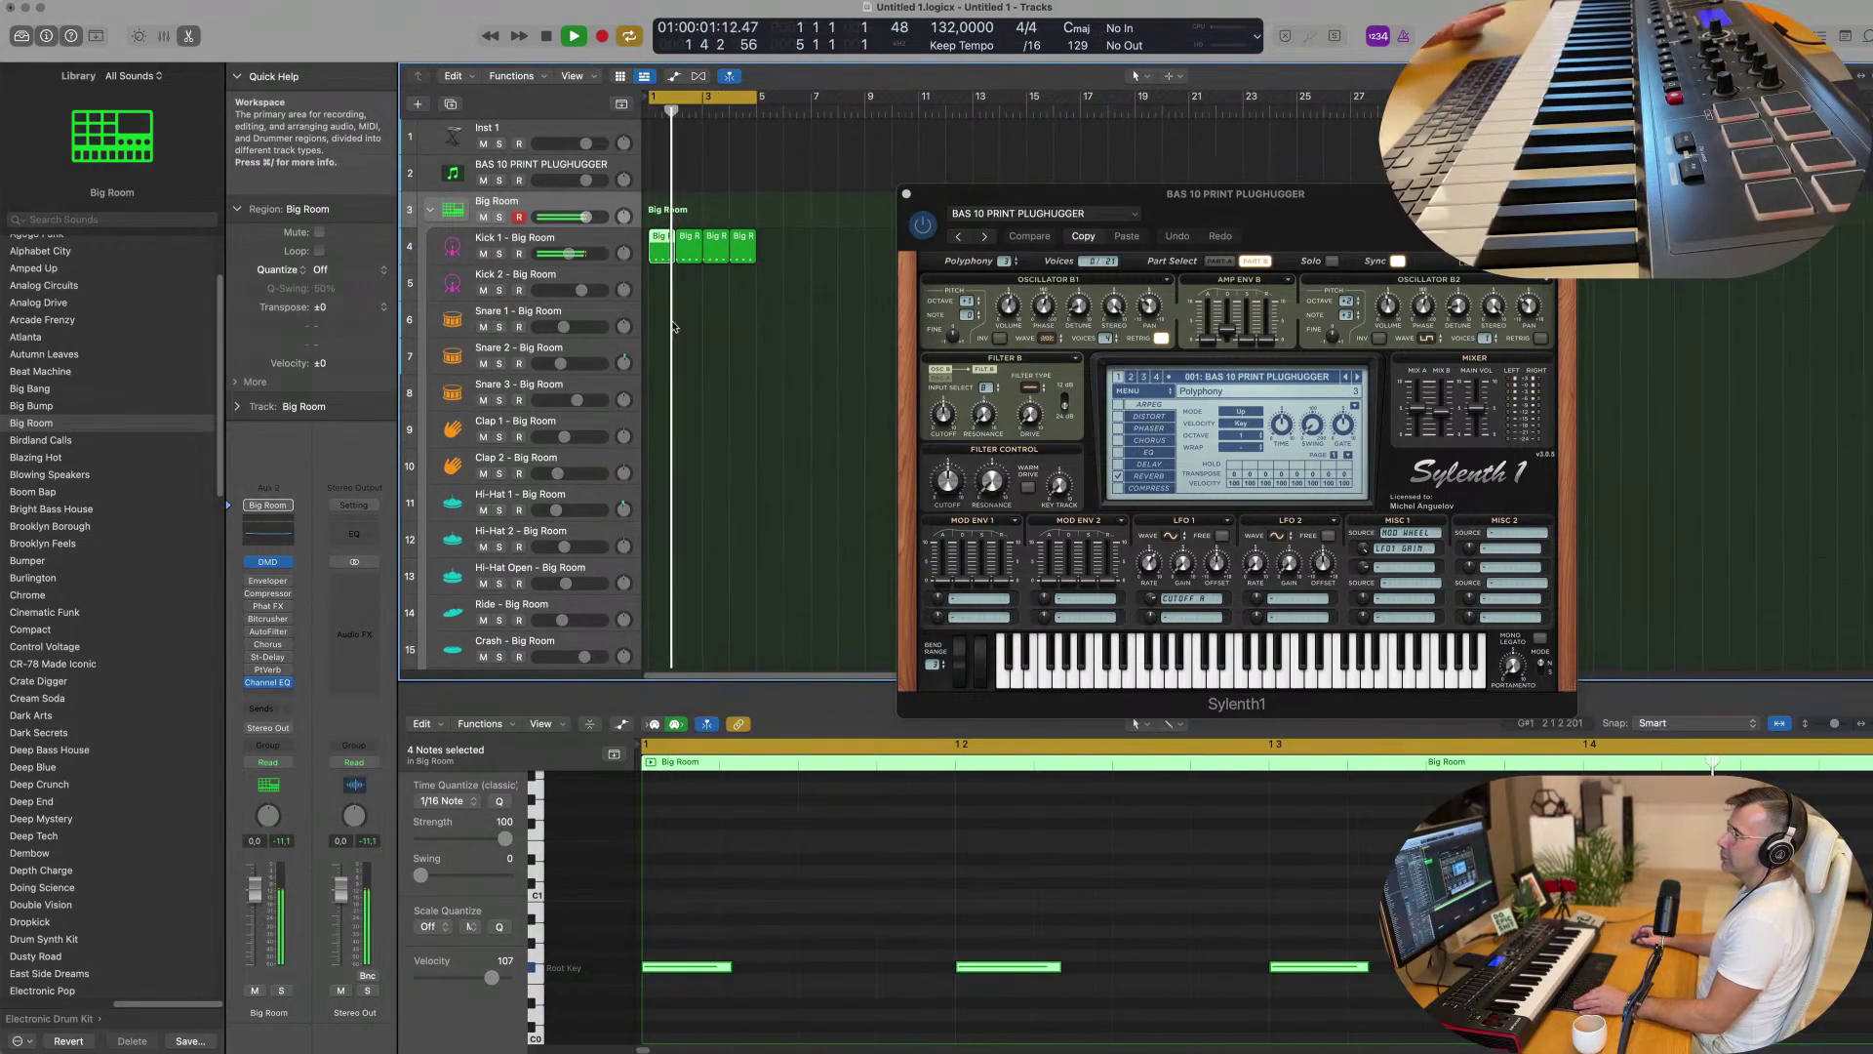
Stop playback and slightly enlarge the height of the Kick 1 track.
click(599, 243)
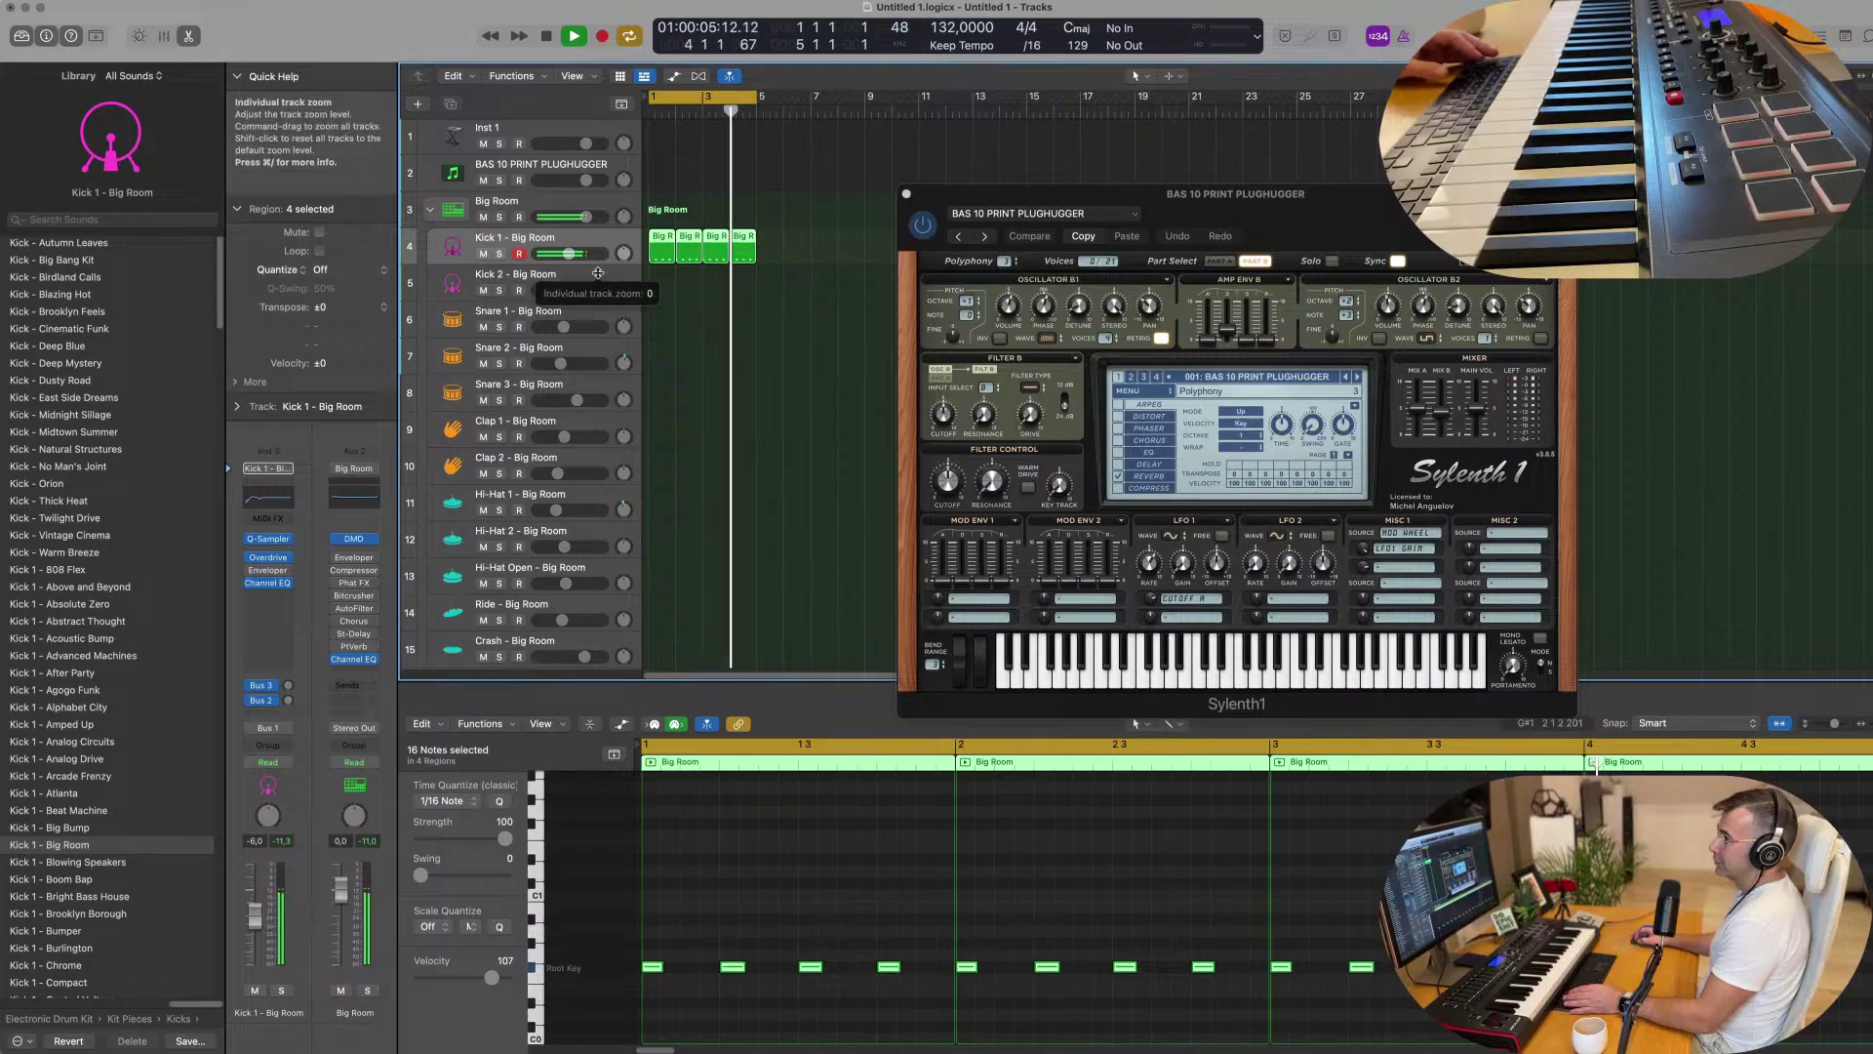
key(space)
scroll(717, 354, down, 1)
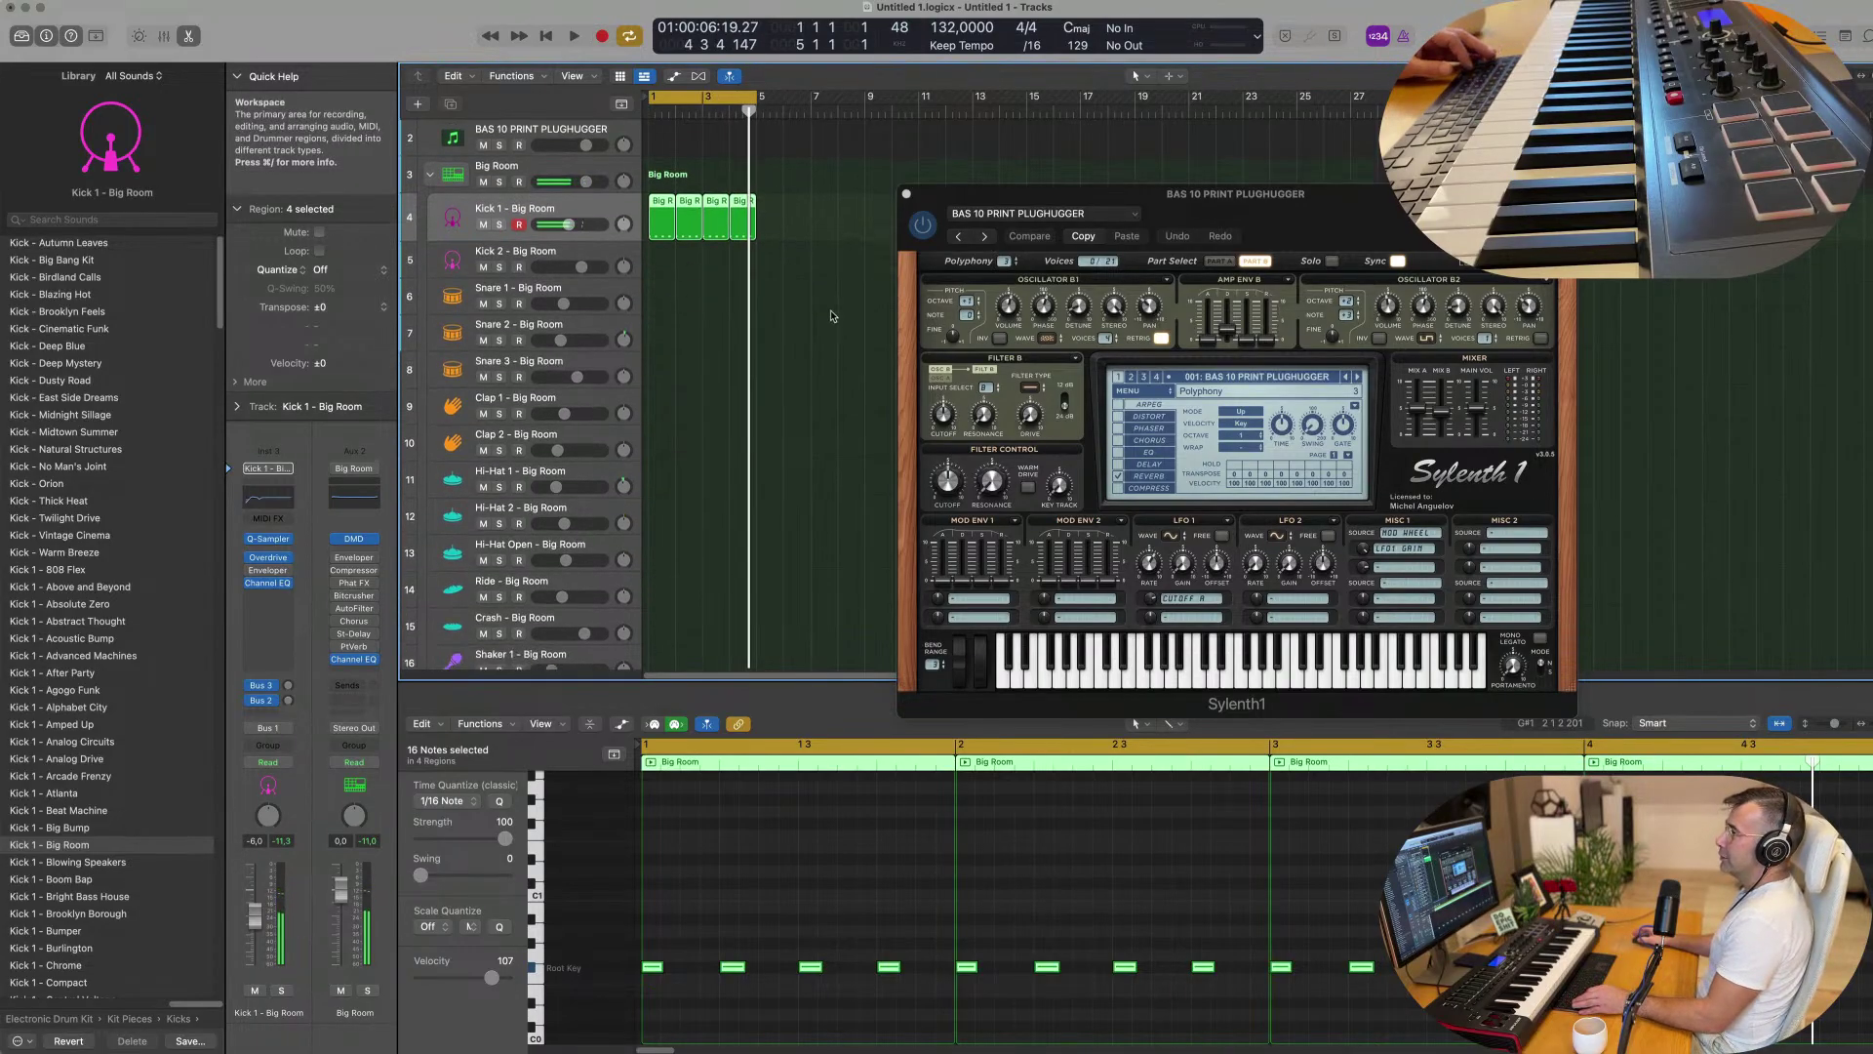
Copy the first kick region to the Hi-Hat 1 track, with its notes shifted to the offbeats and transposed up.
click(664, 209)
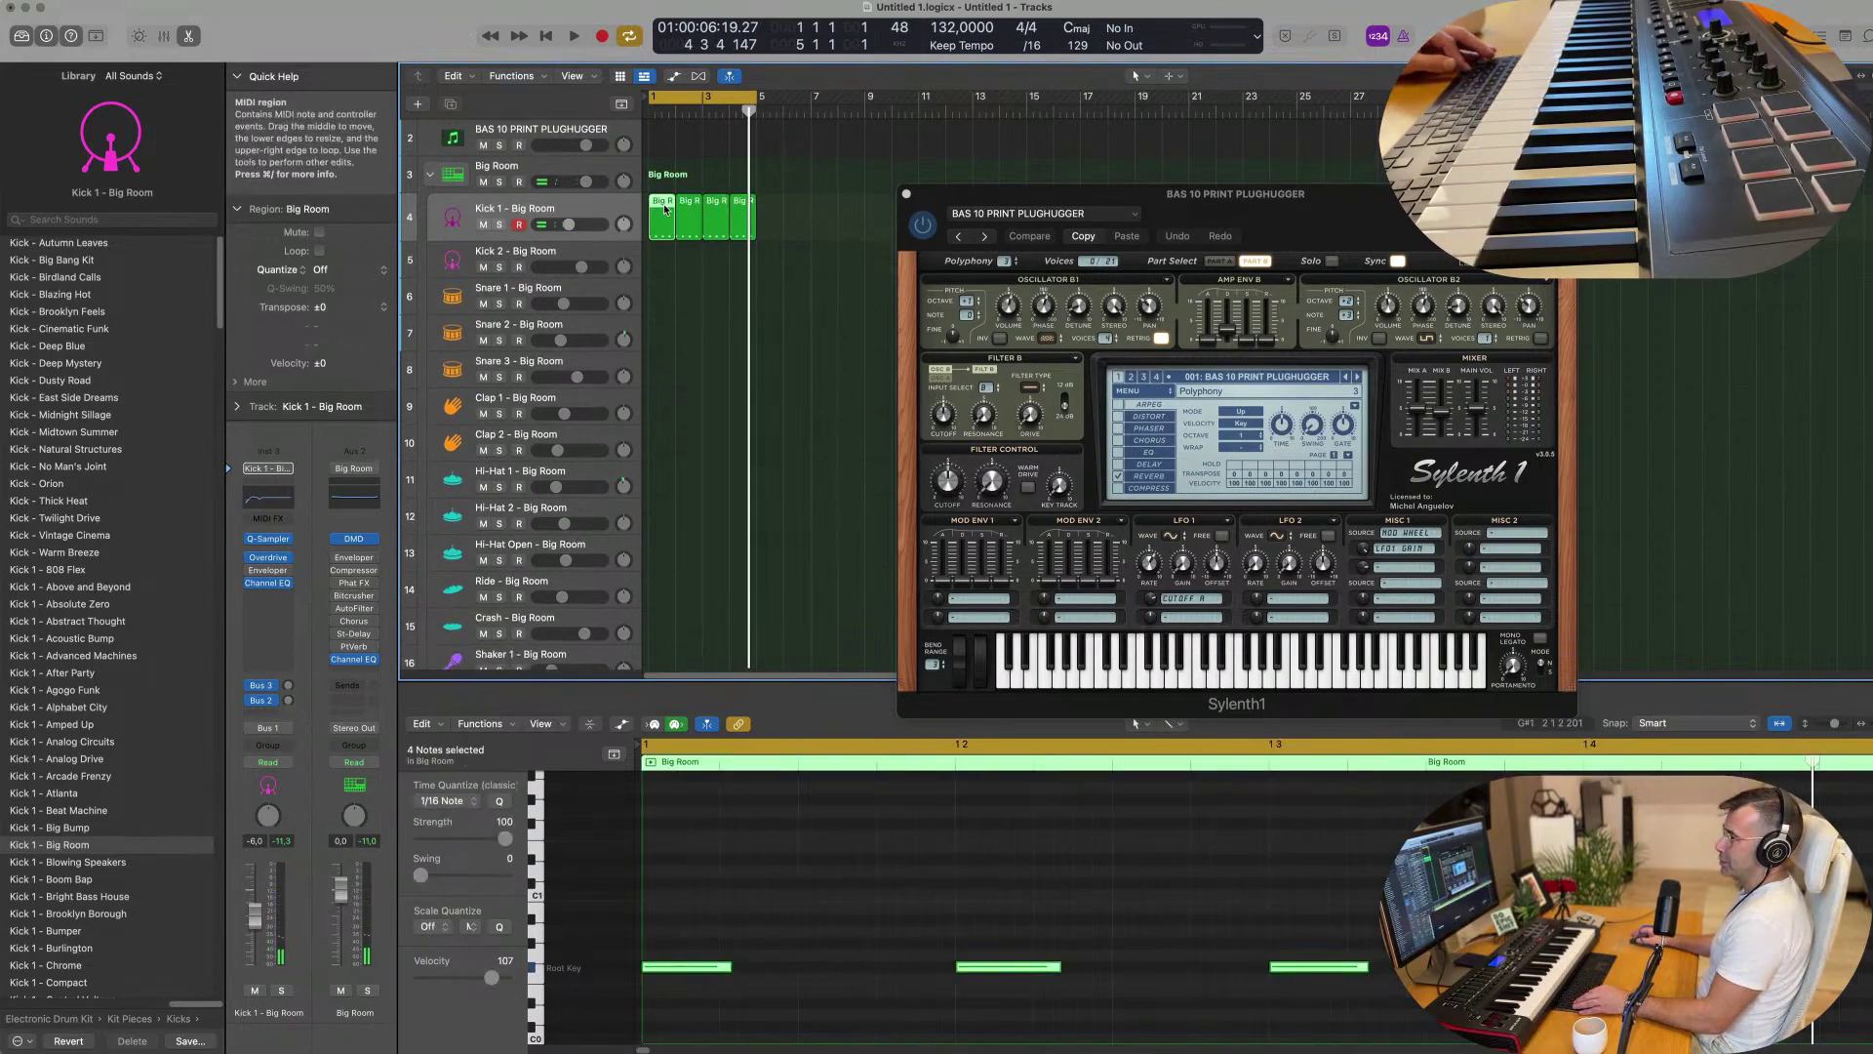
drag(664, 208, 672, 473)
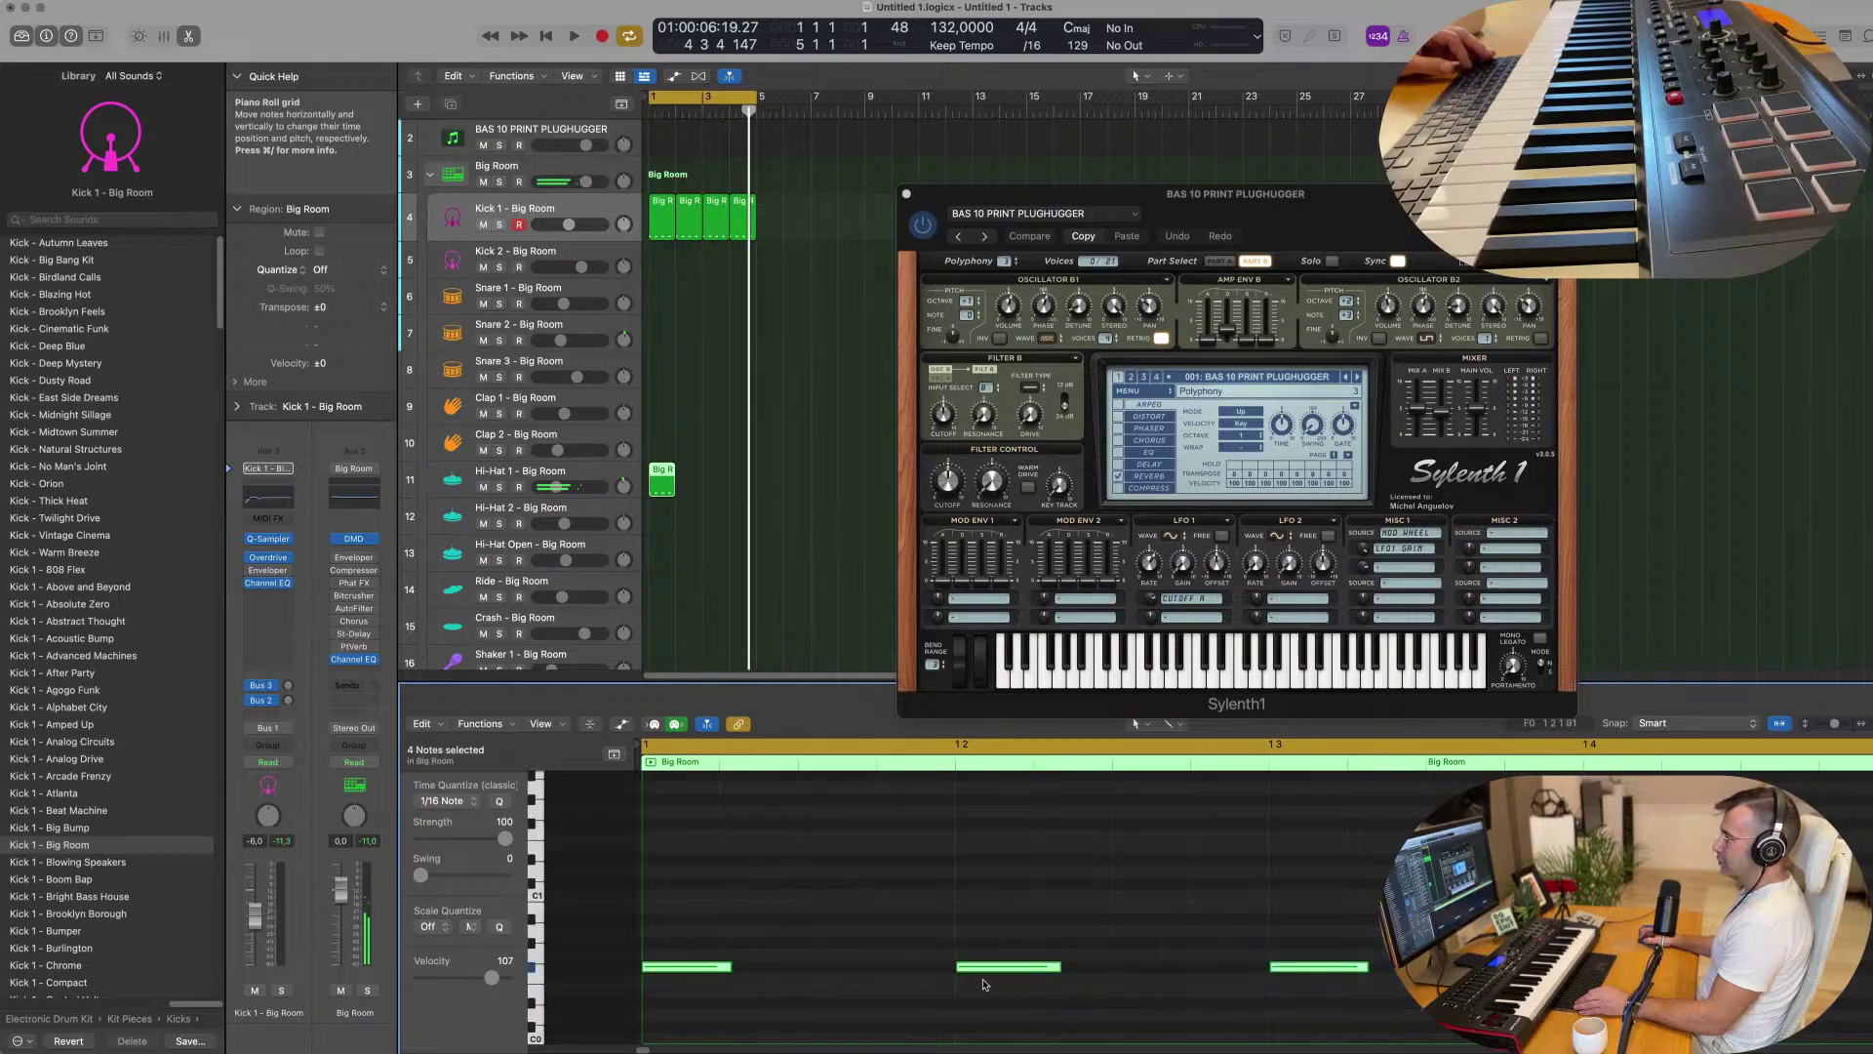
drag(733, 970, 863, 975)
key(shift+alt+Up)
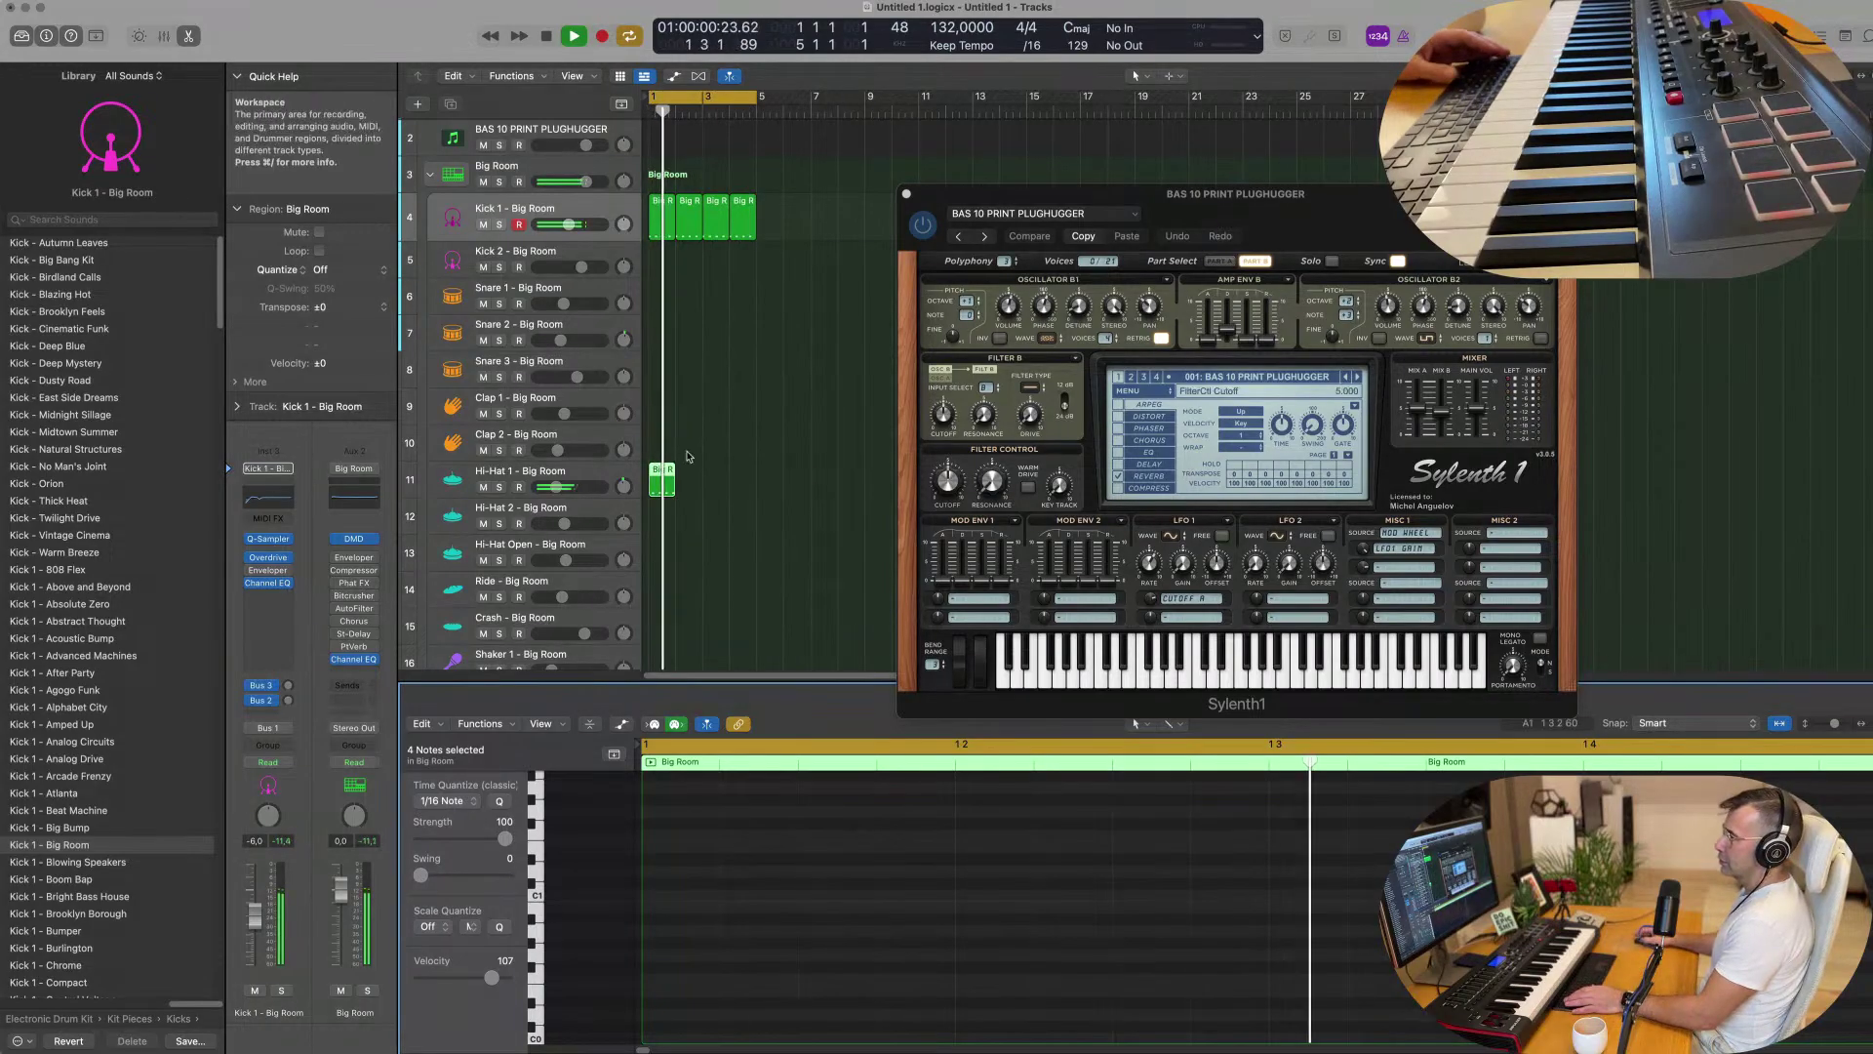
Repeat the Hi-Hat 1 region to fill all four bars and play the beat back.
key(super+r)
key(super+r)
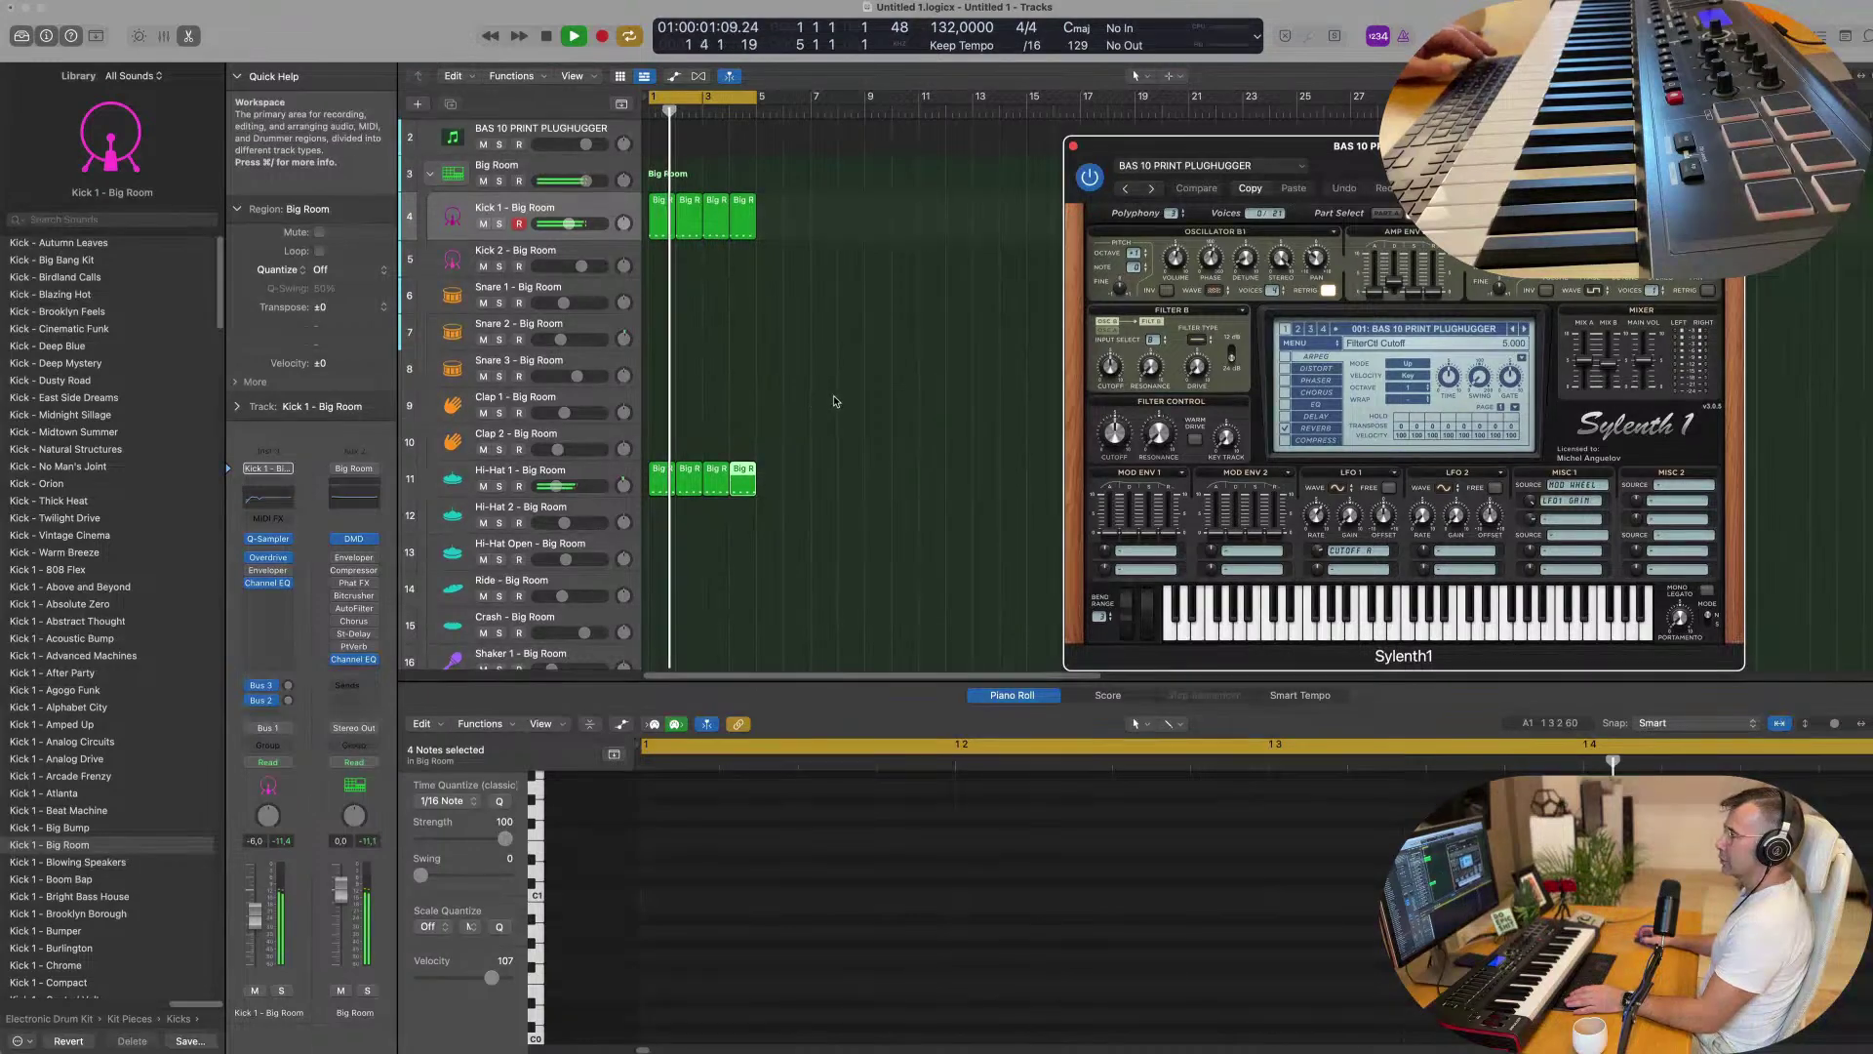
scroll(834, 401, down, 3)
scroll(741, 321, up, 3)
key(space)
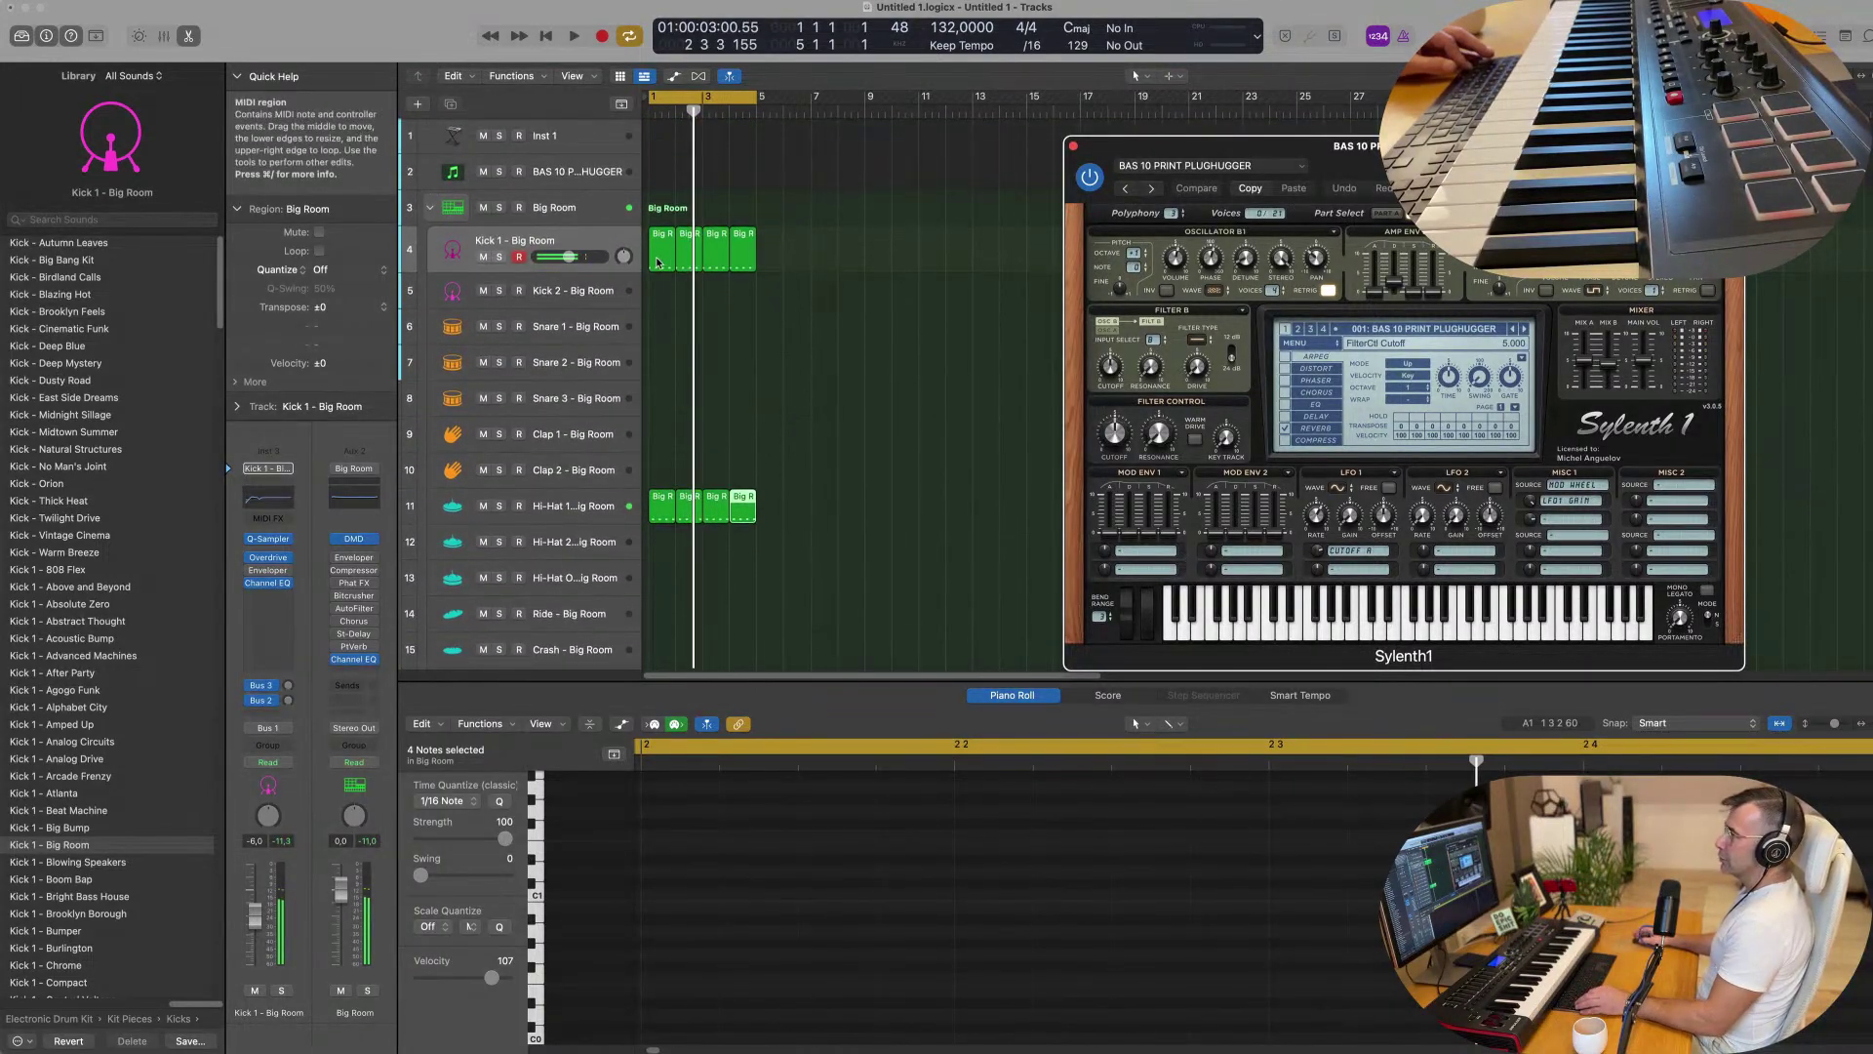
Copy the first kick region to the Snare 1 track and delete its notes on beats 1 and 3.
click(665, 252)
drag(665, 253, 664, 330)
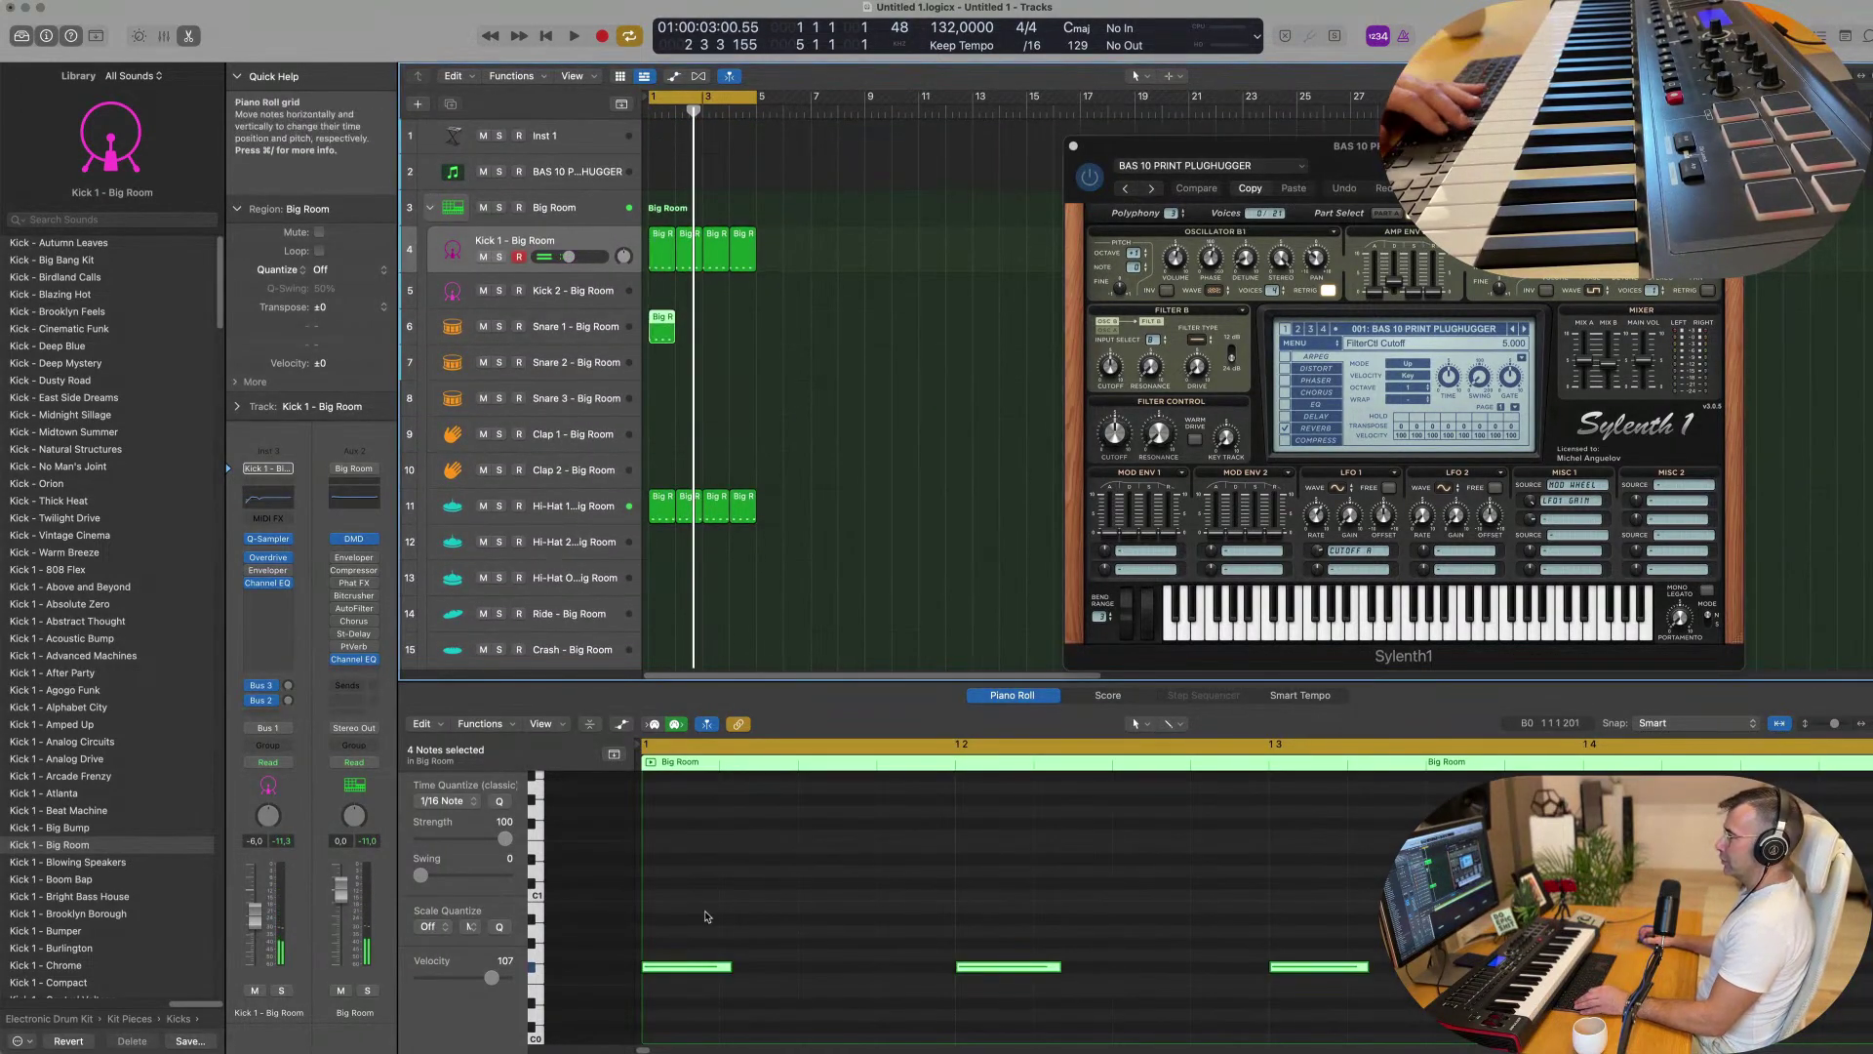
drag(1193, 903, 1370, 1007)
key(Delete)
Transpose the two remaining snare notes up an octave and audition the result.
drag(1400, 903, 974, 994)
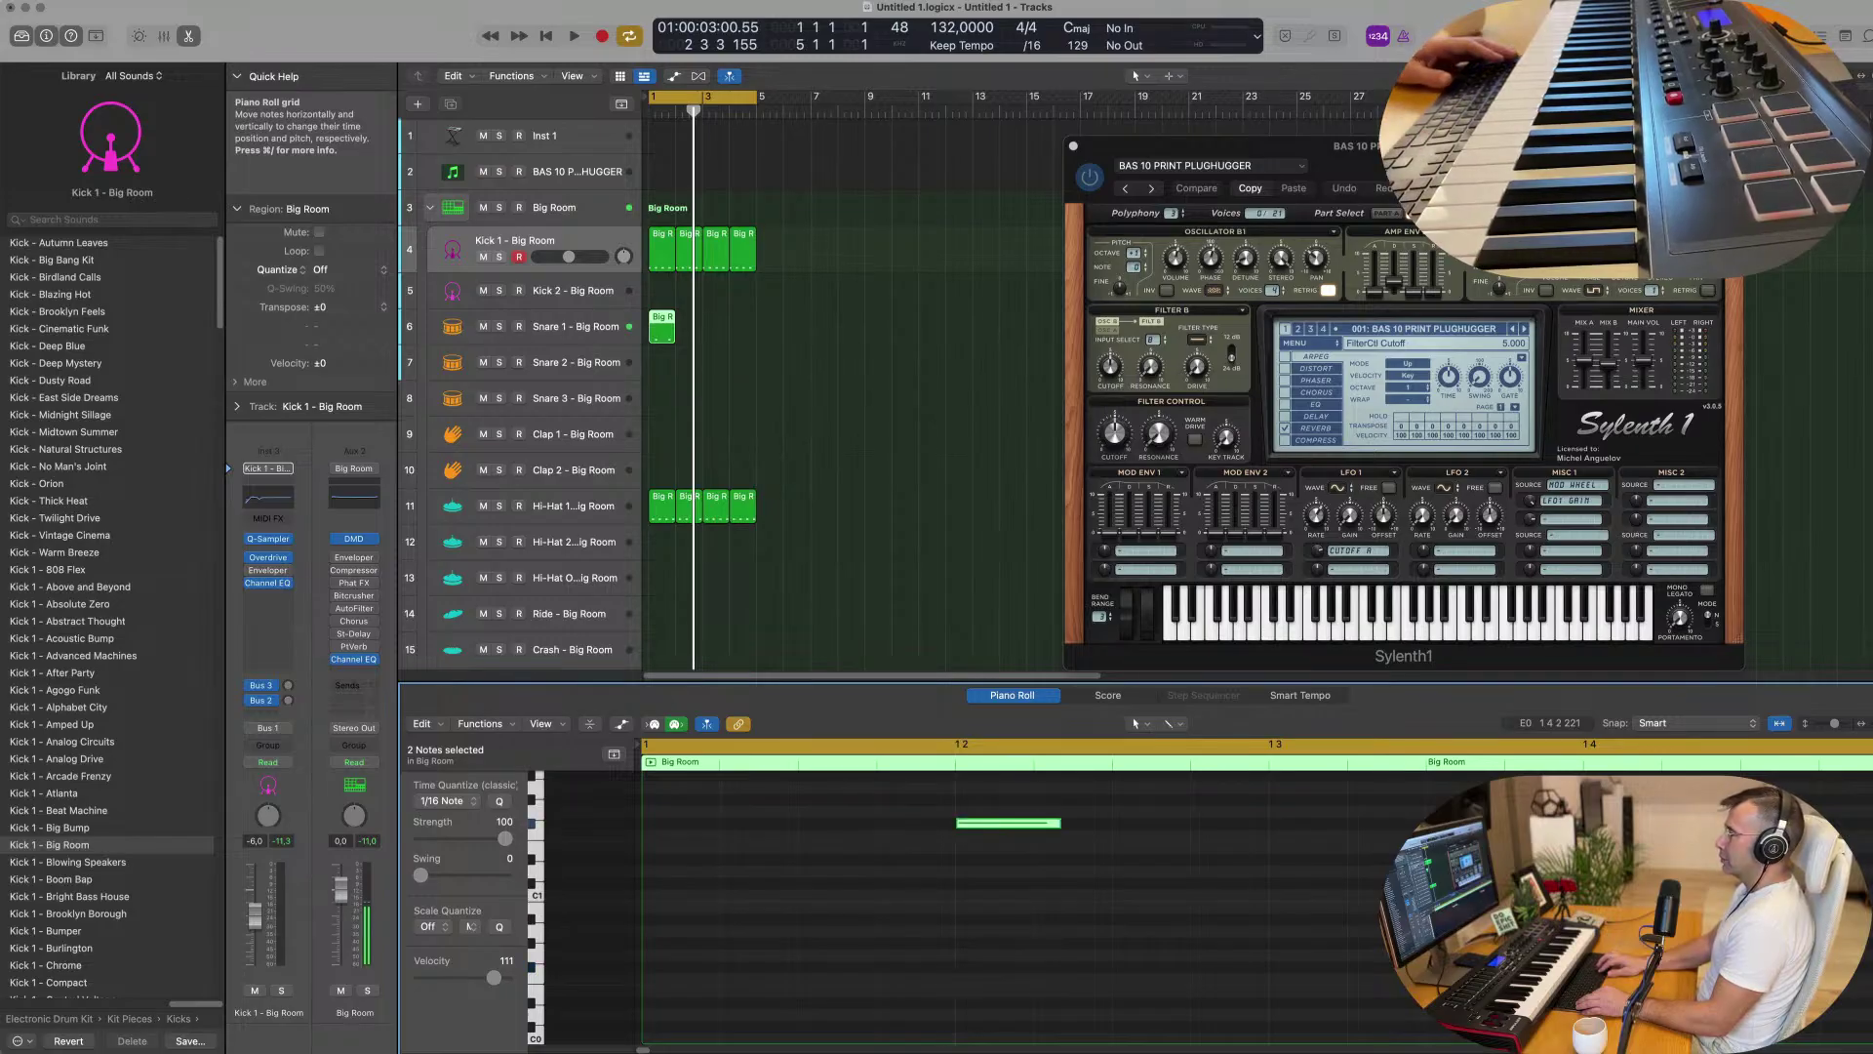
key(space)
key(space)
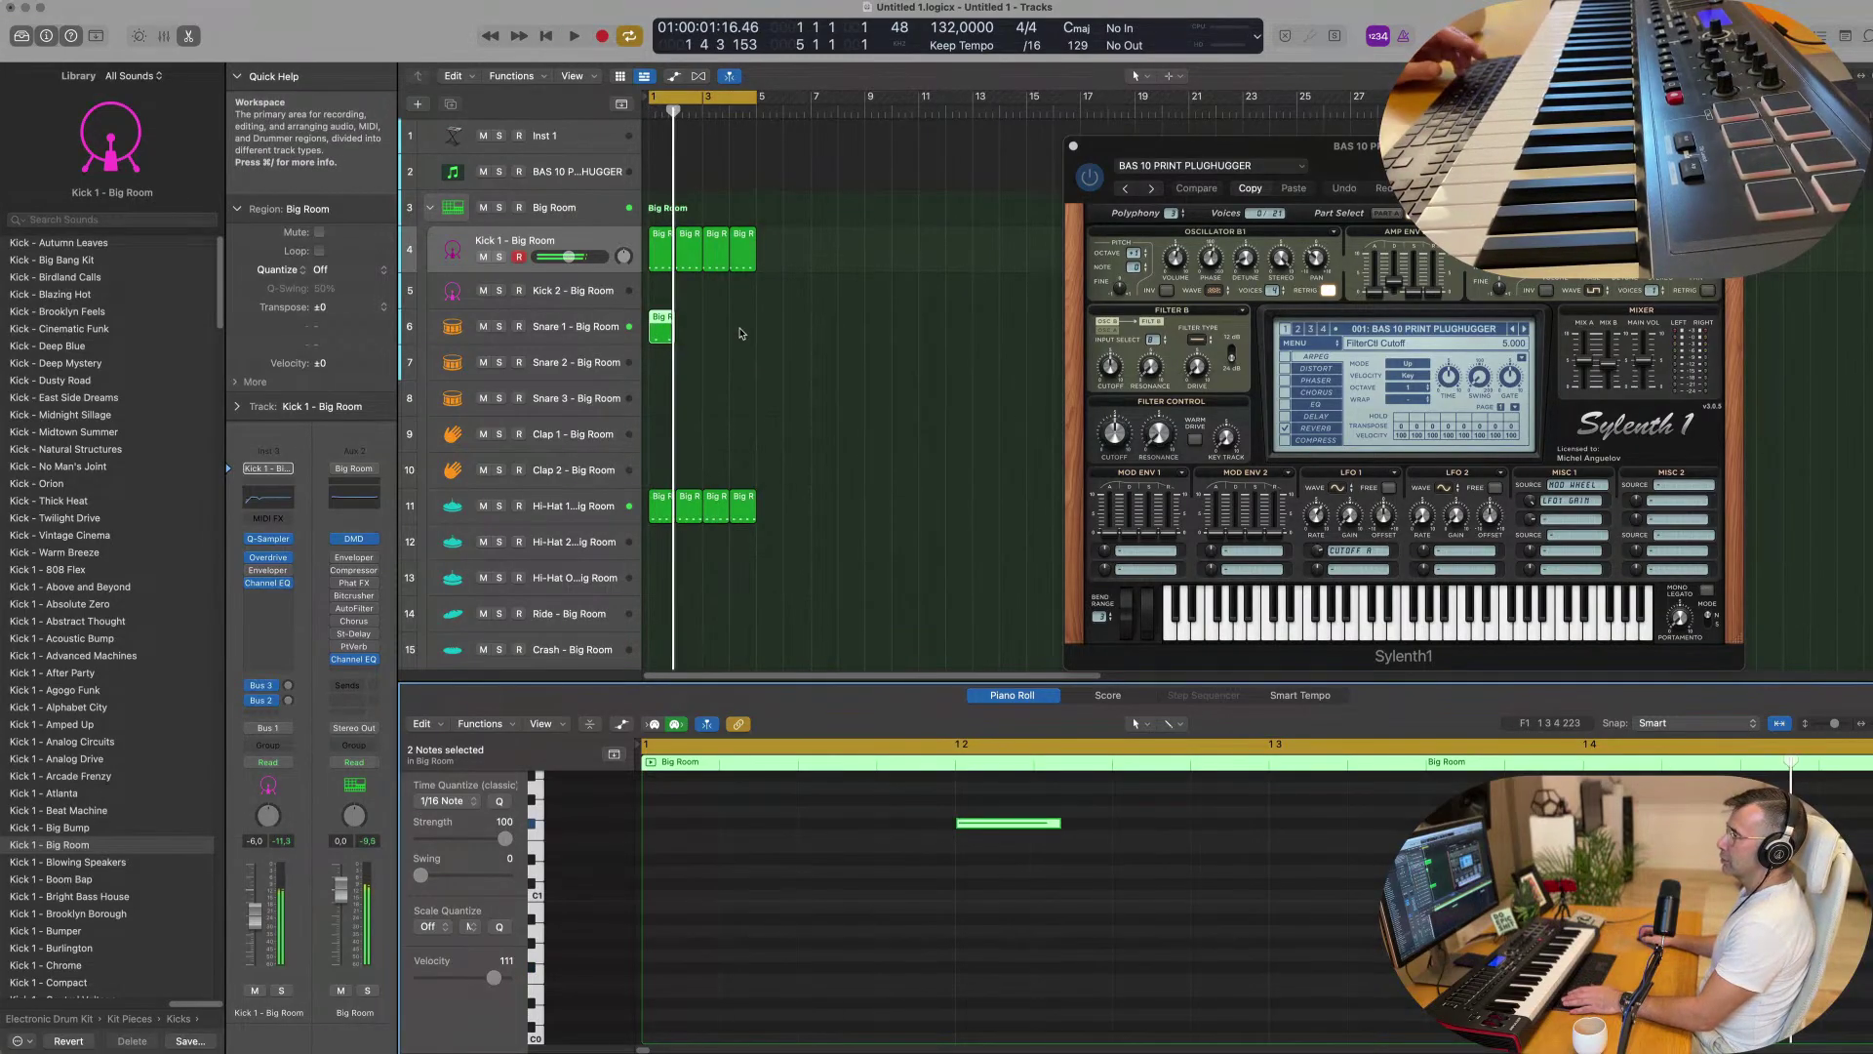
Repeat the Snare 1 region three times to fill the four bars, and select the first Kick 1 region.
drag(744, 332, 648, 332)
key(super+r)
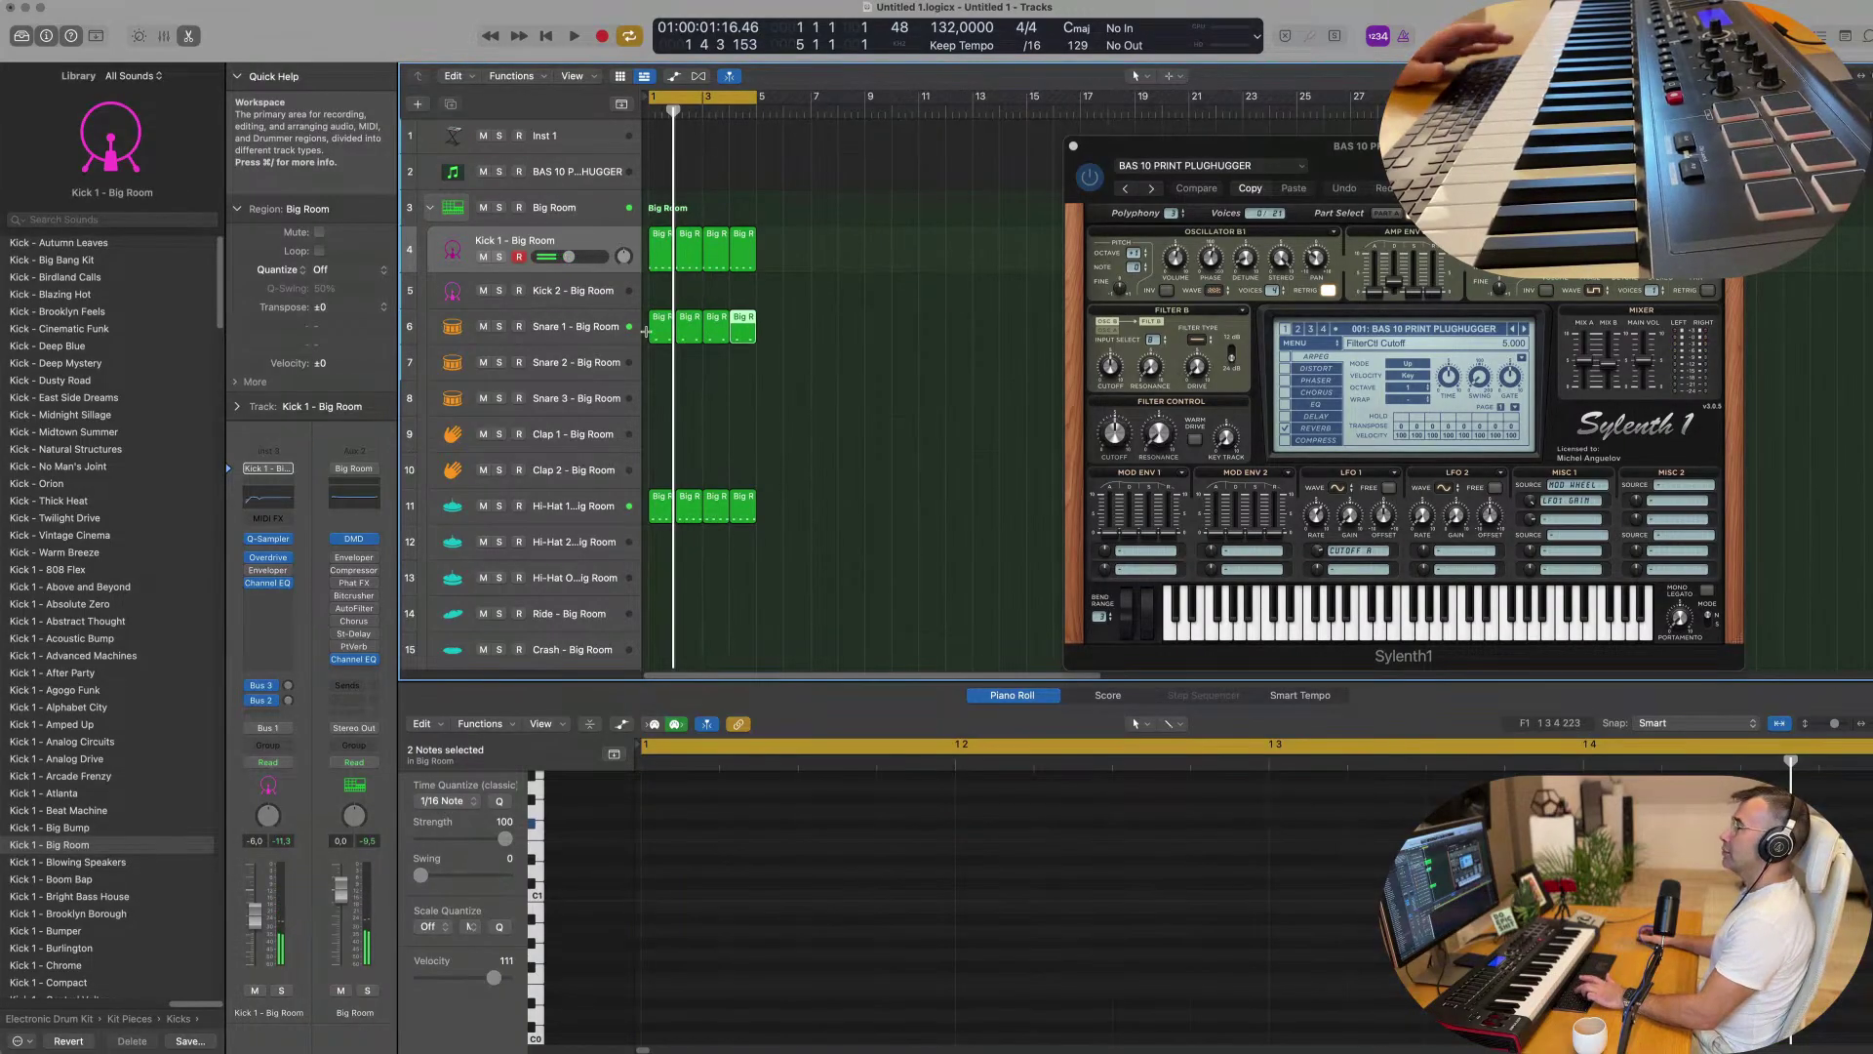
click(661, 262)
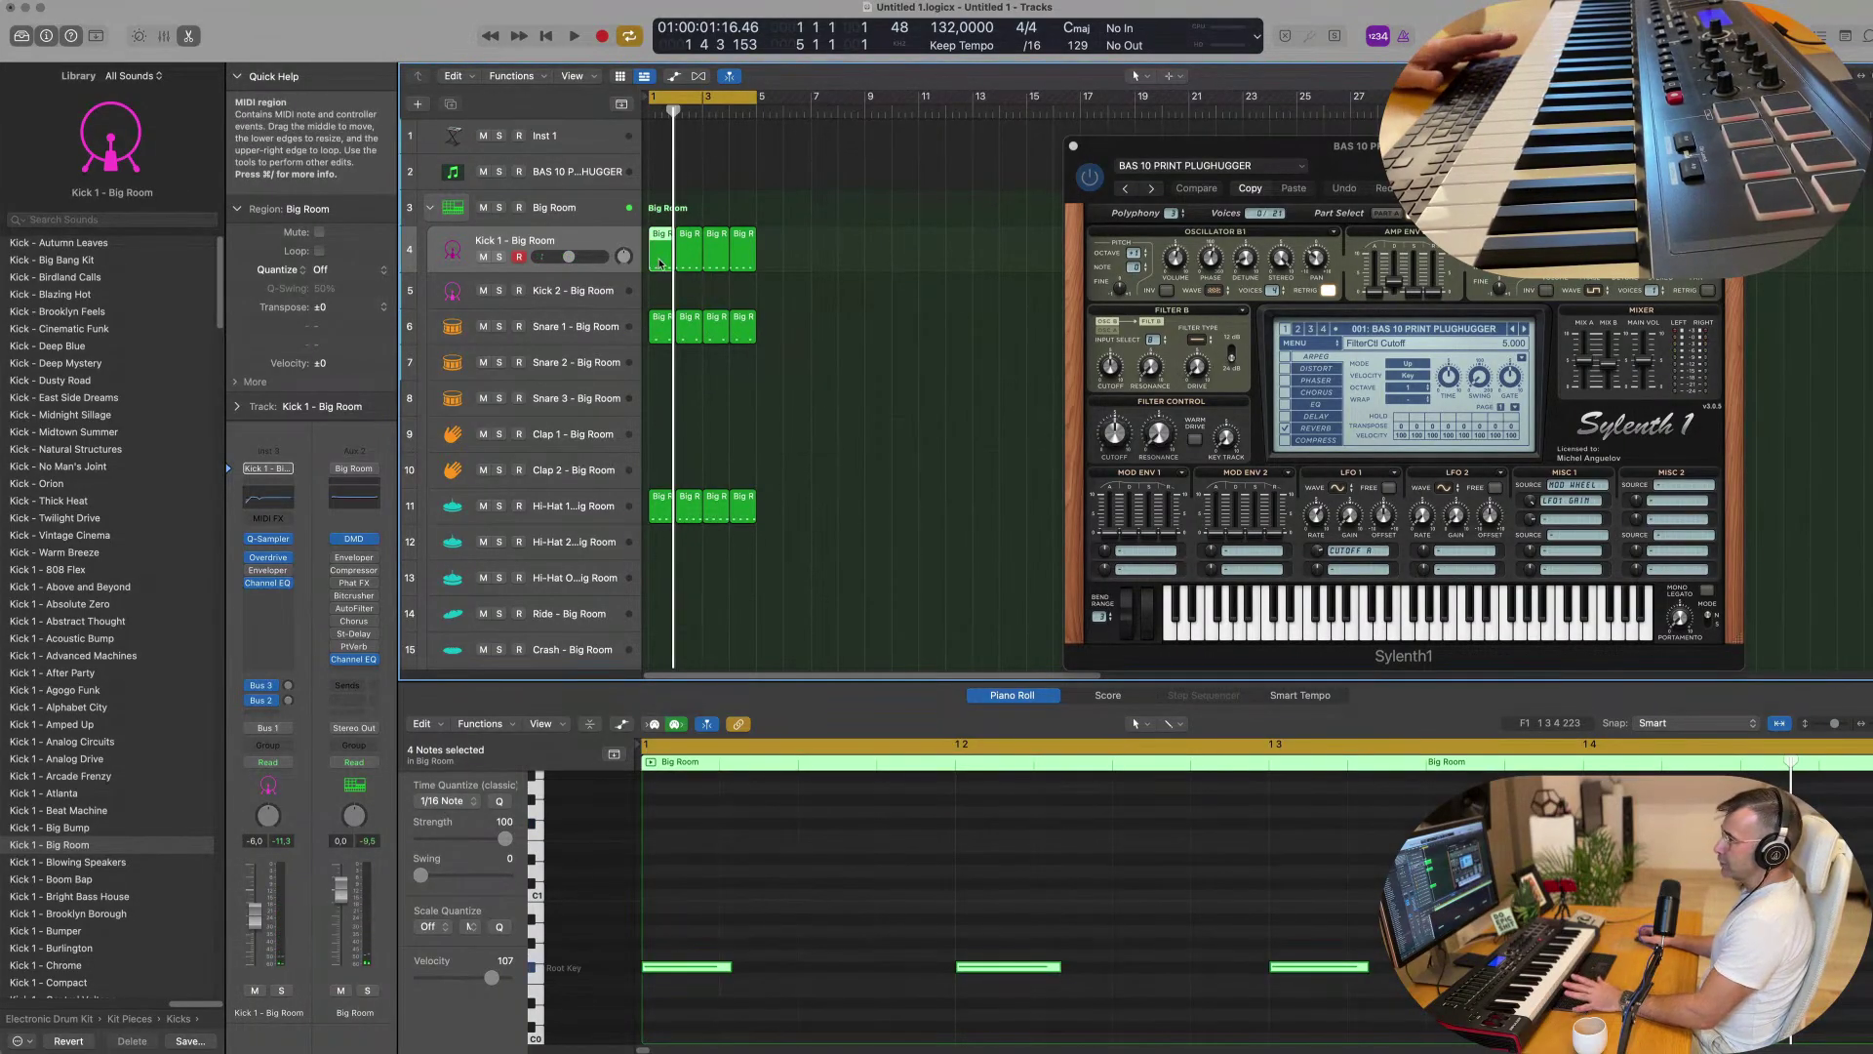
Play the beat back and select all four regions on the Snare 1 track.
click(664, 328)
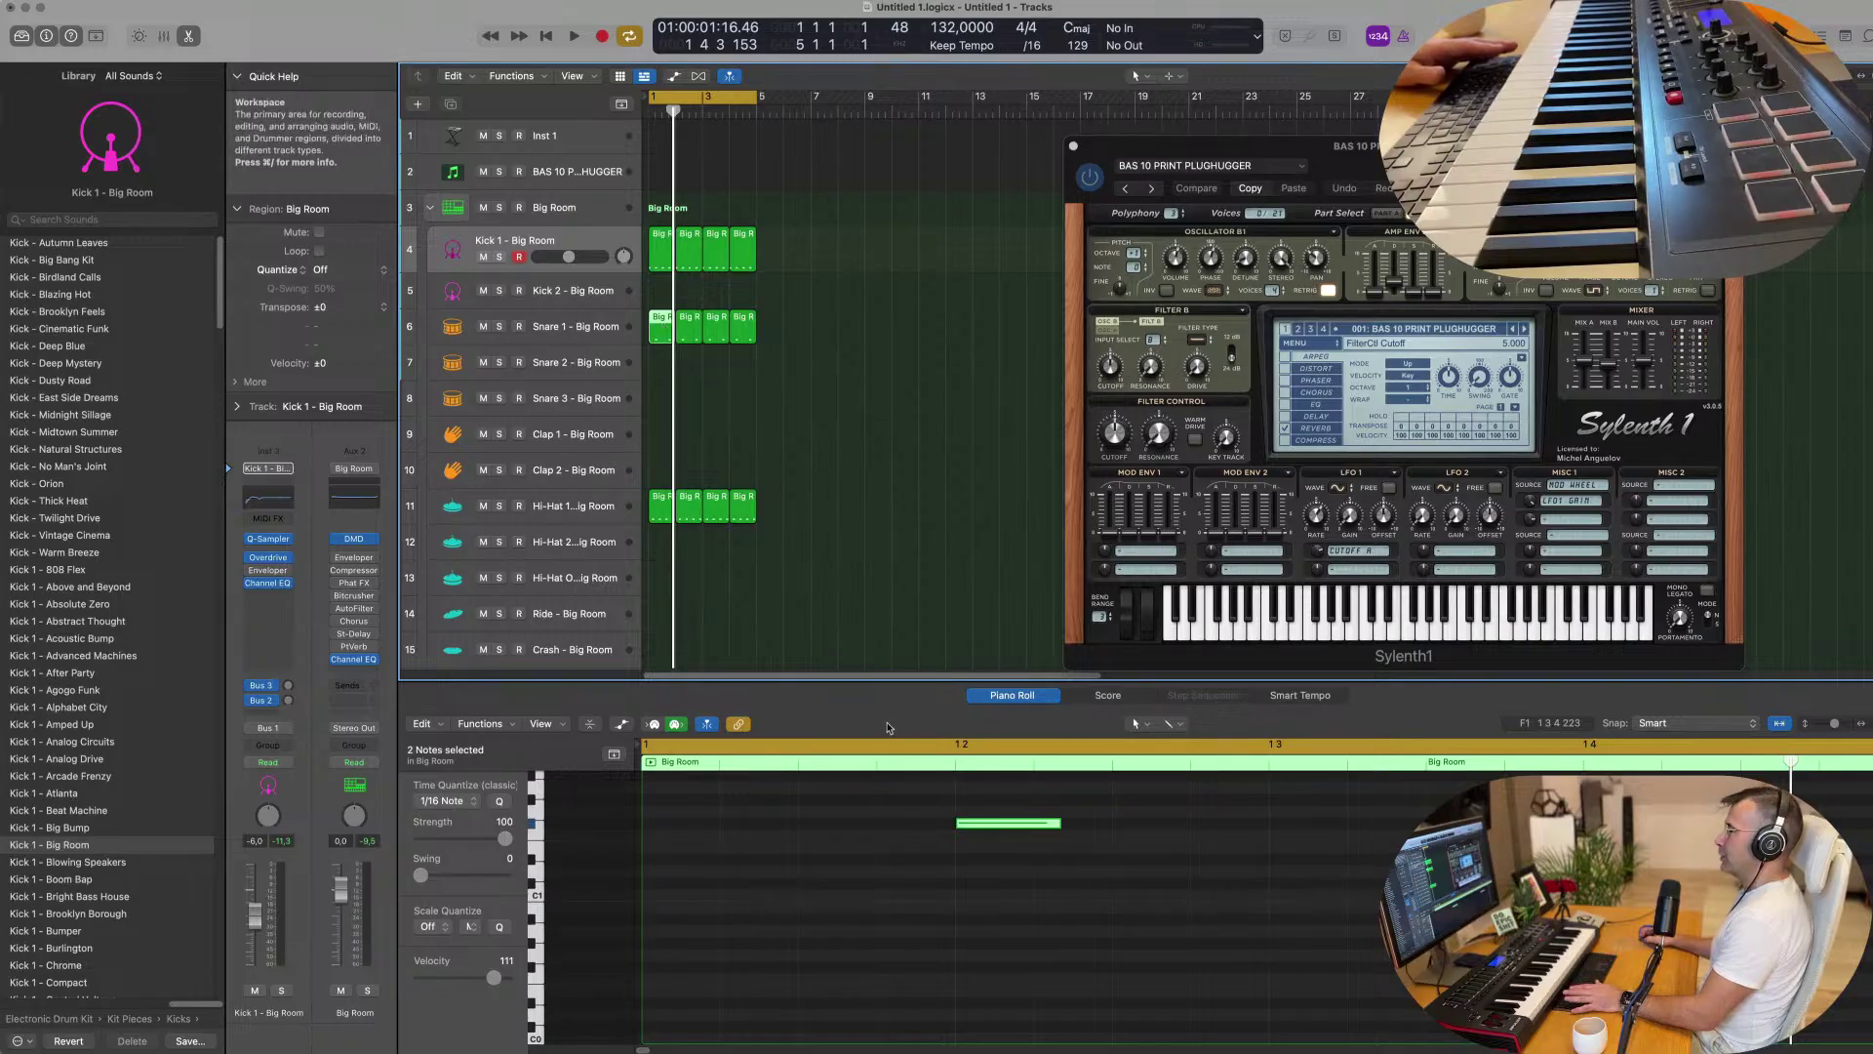
scroll(874, 906, up, 1)
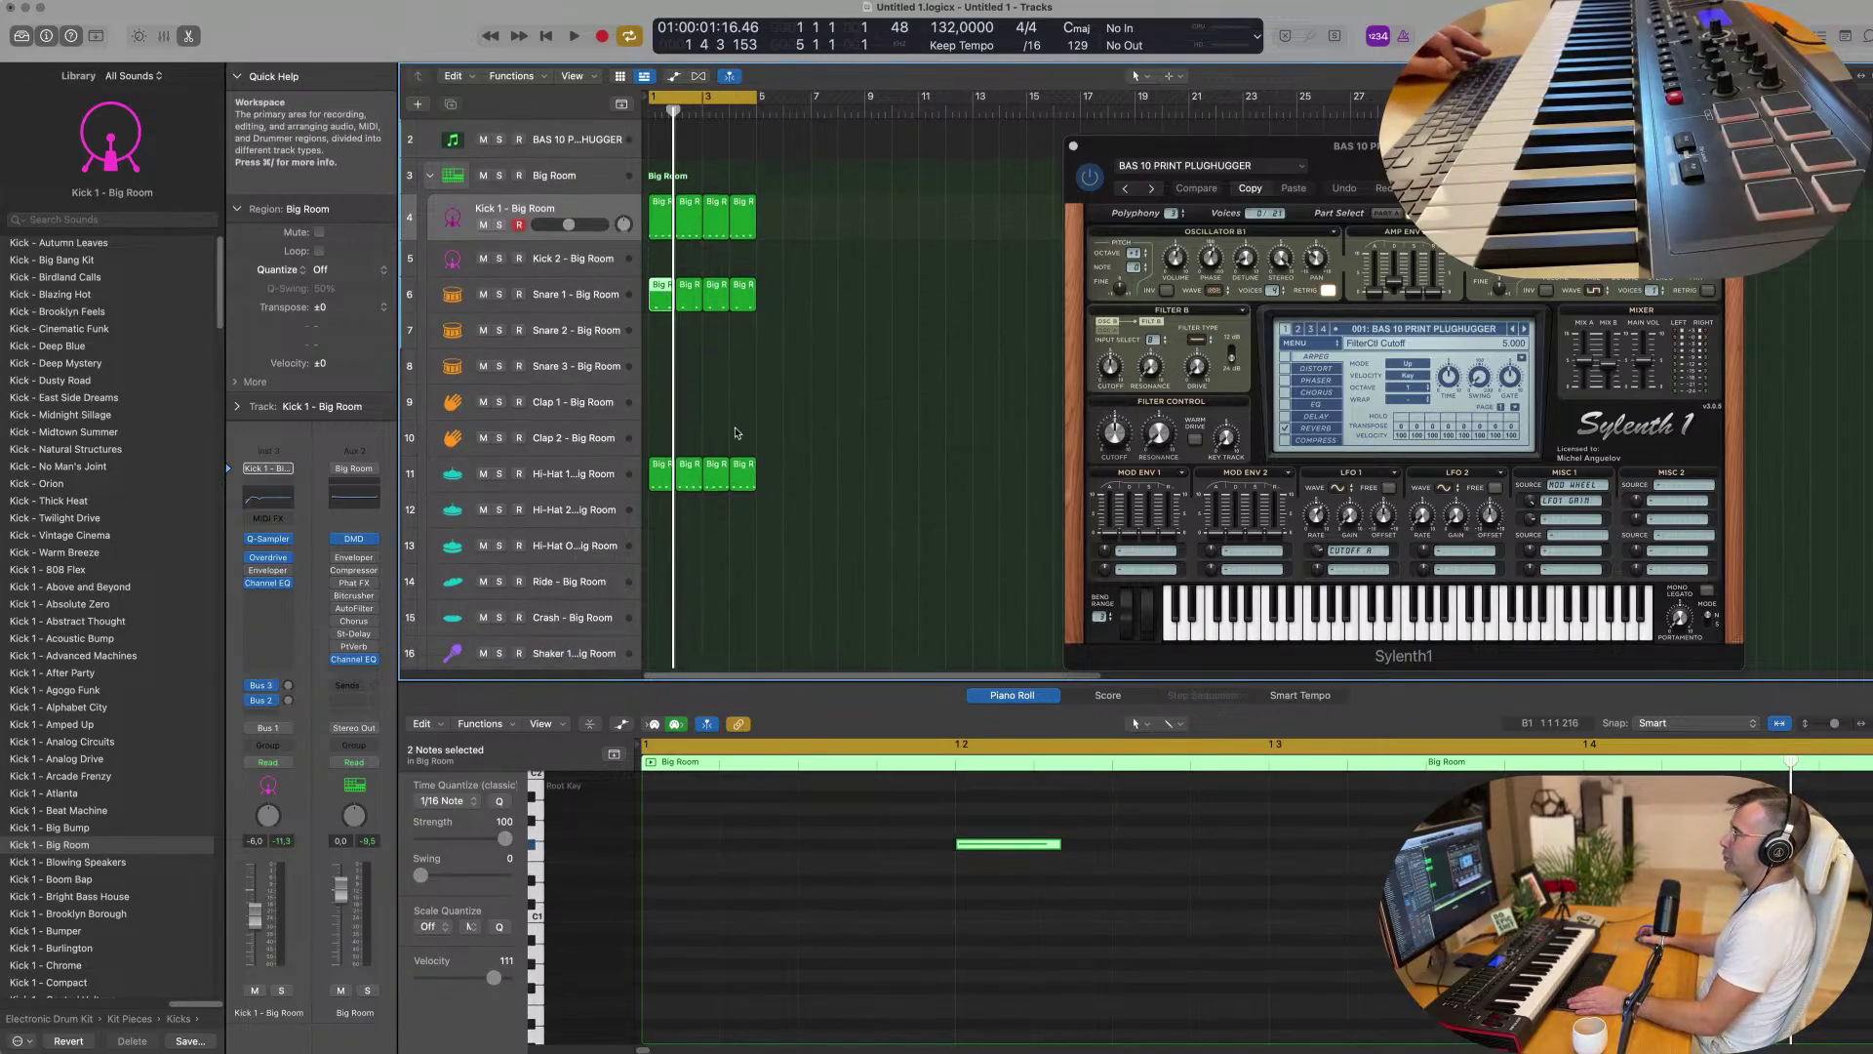
scroll(780, 436, down, 2)
key(space)
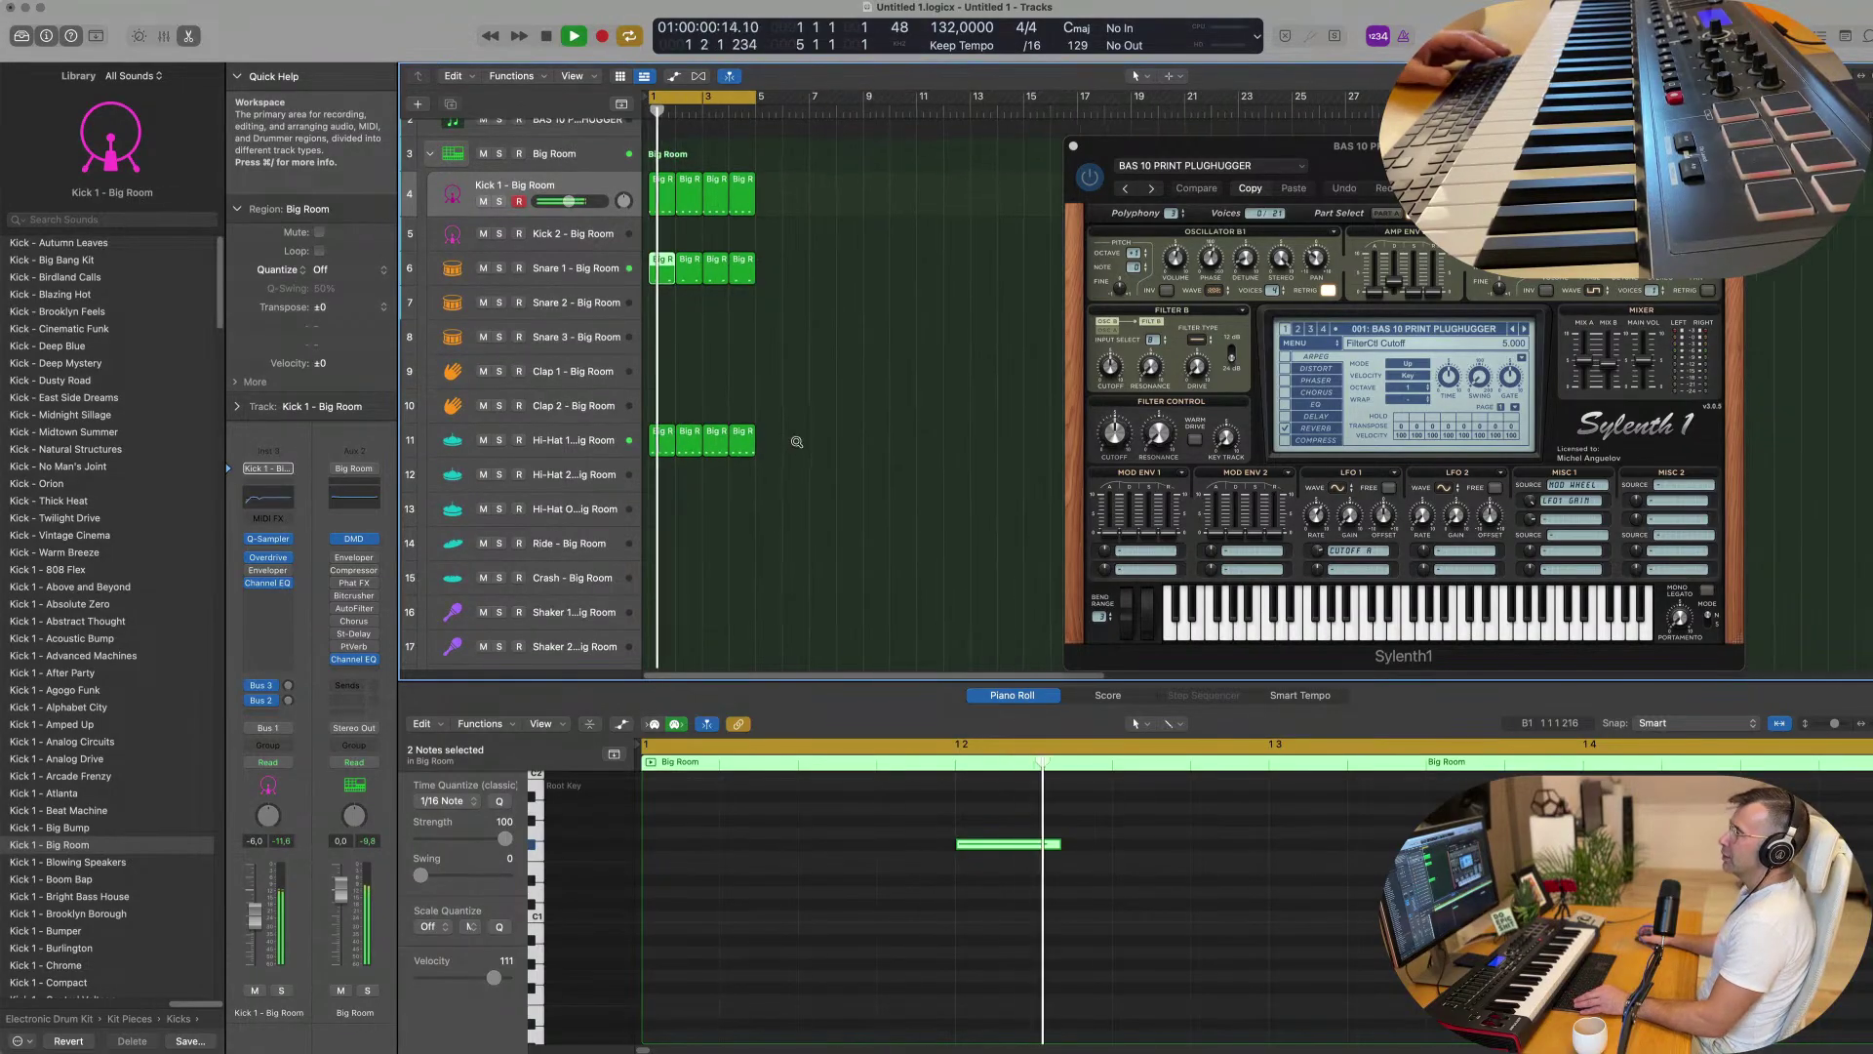
click(612, 284)
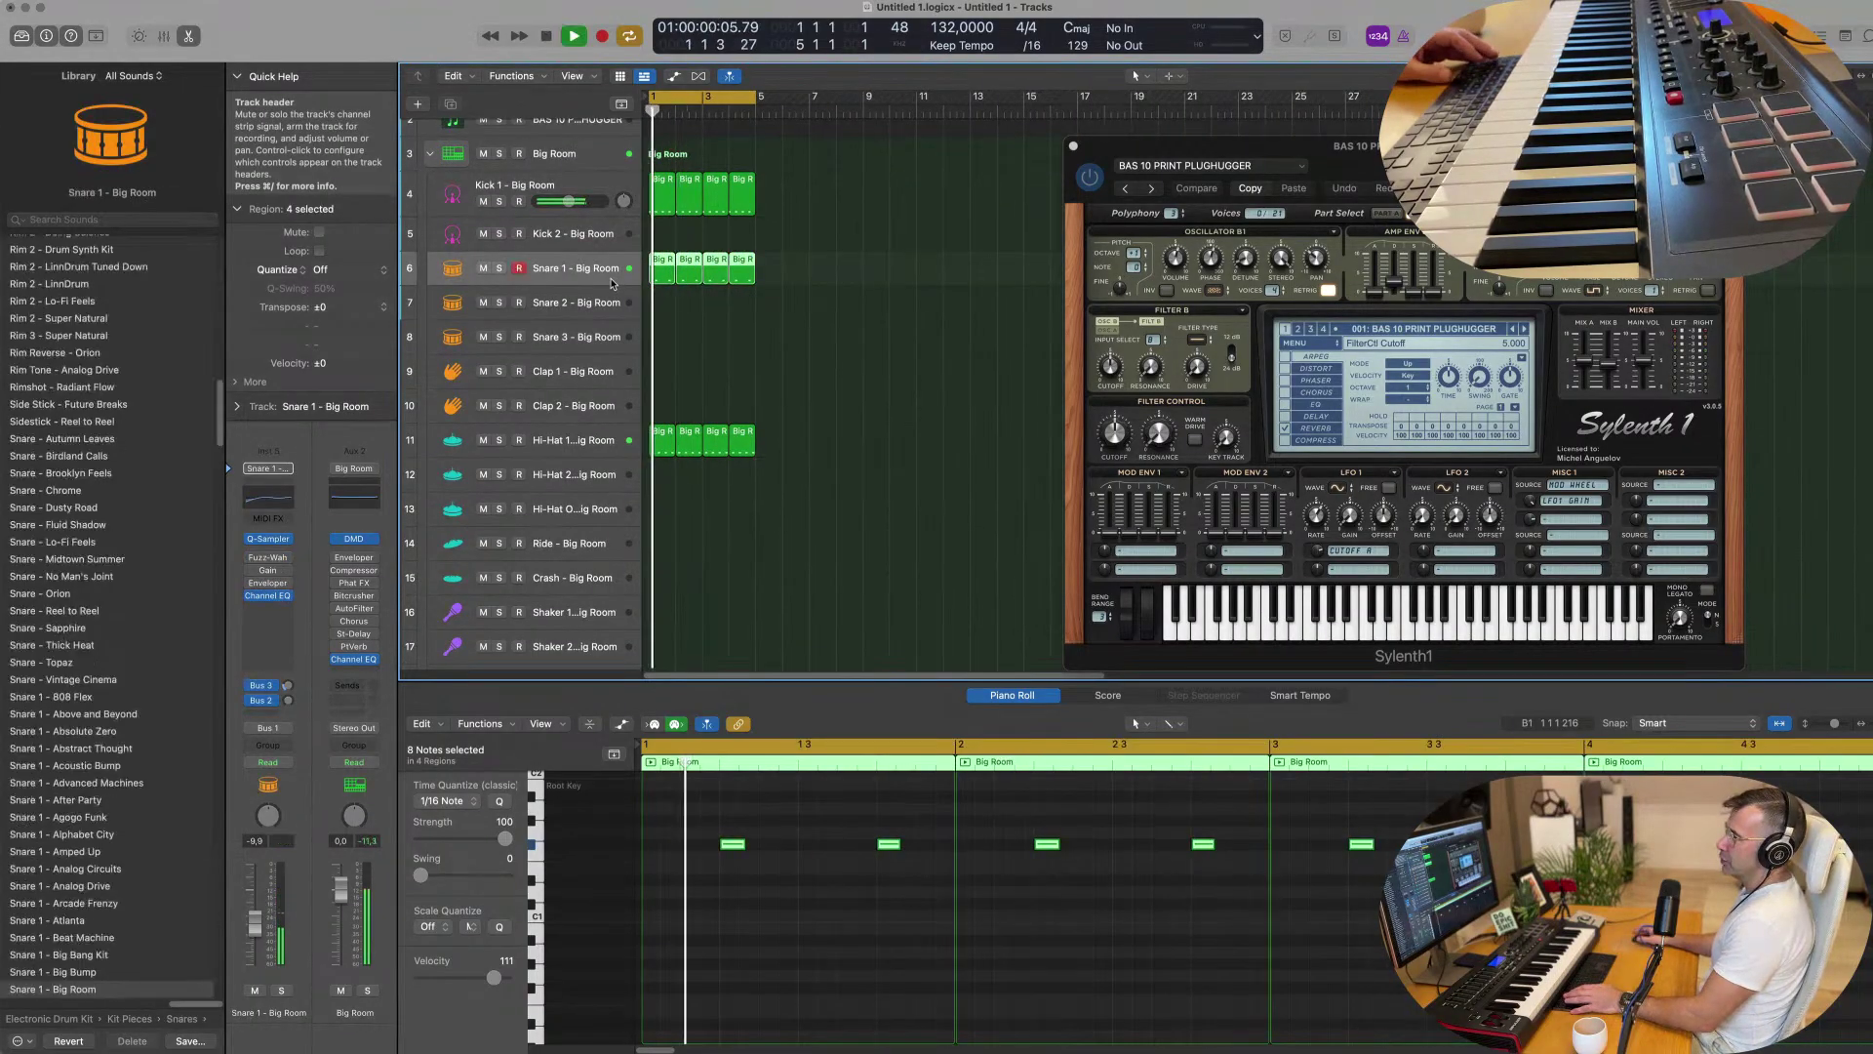
scroll(683, 371, down, 3)
key(space)
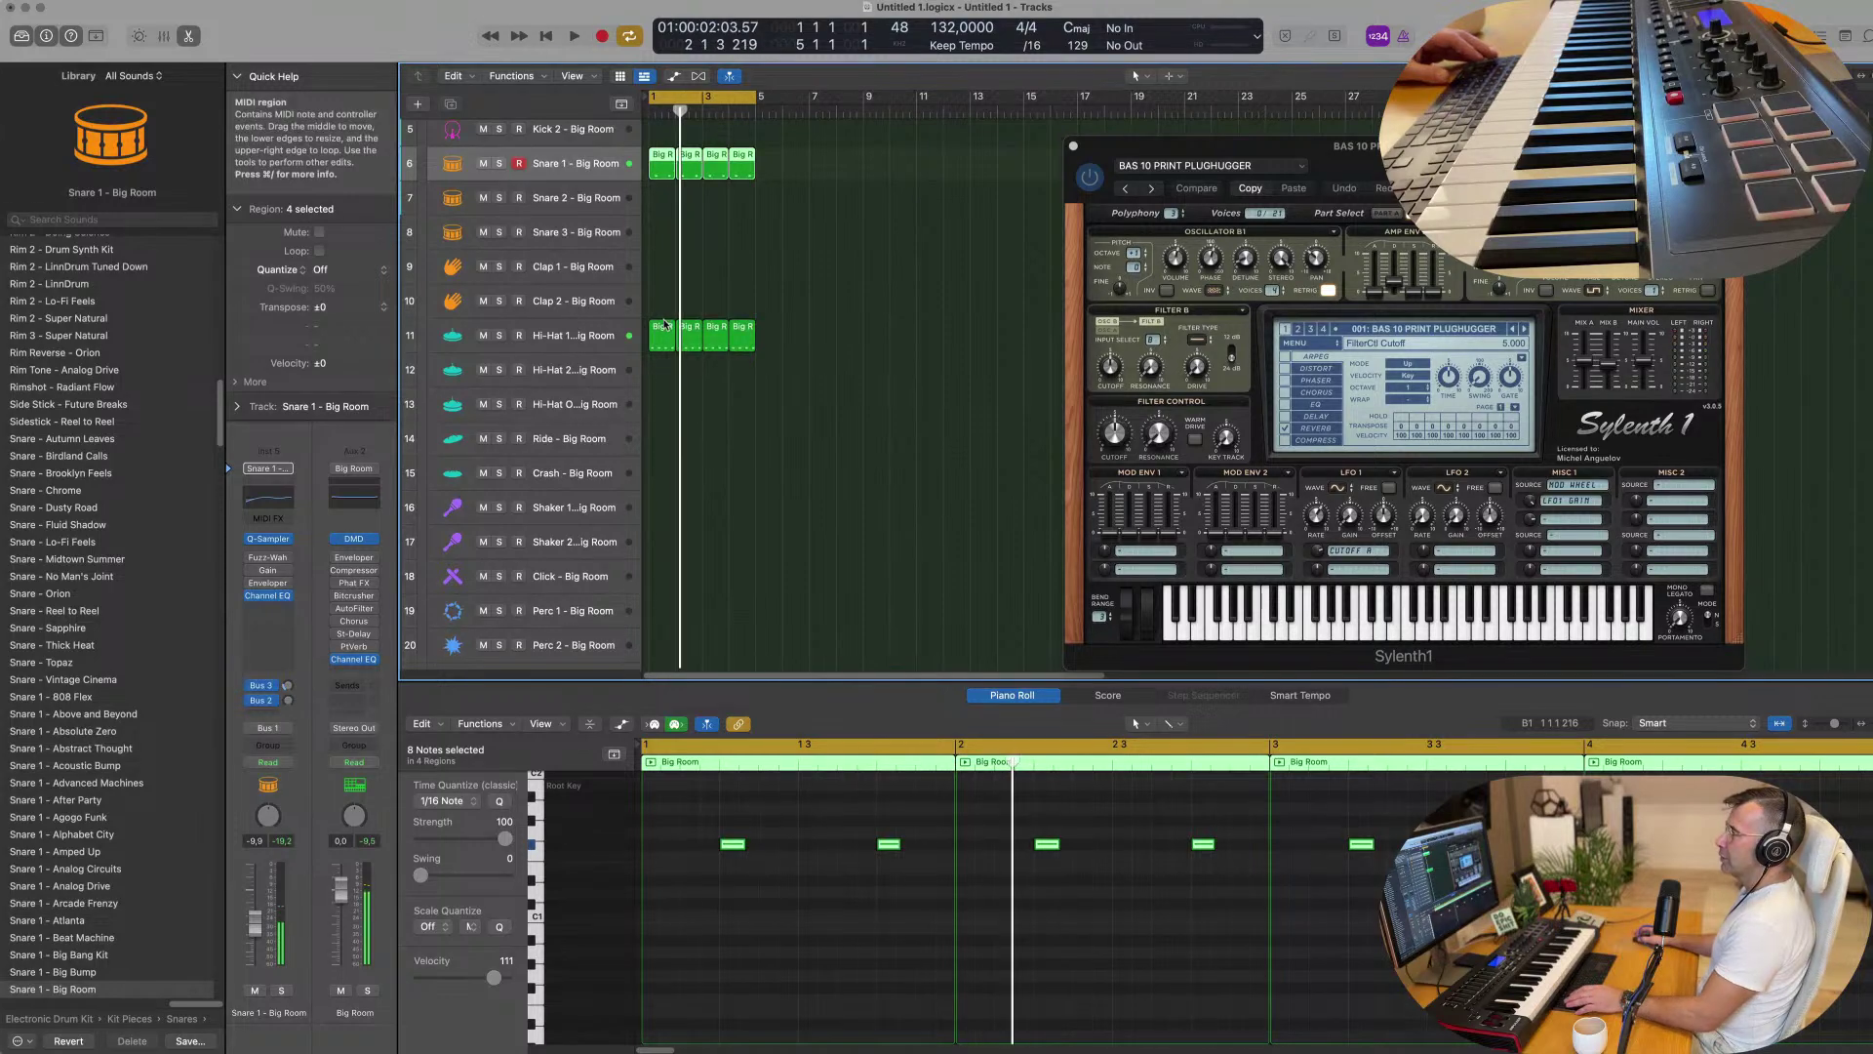
Copy the first Kick 1 region to the start of the Ride track and play it back.
scroll(660, 292, up, 3)
click(657, 176)
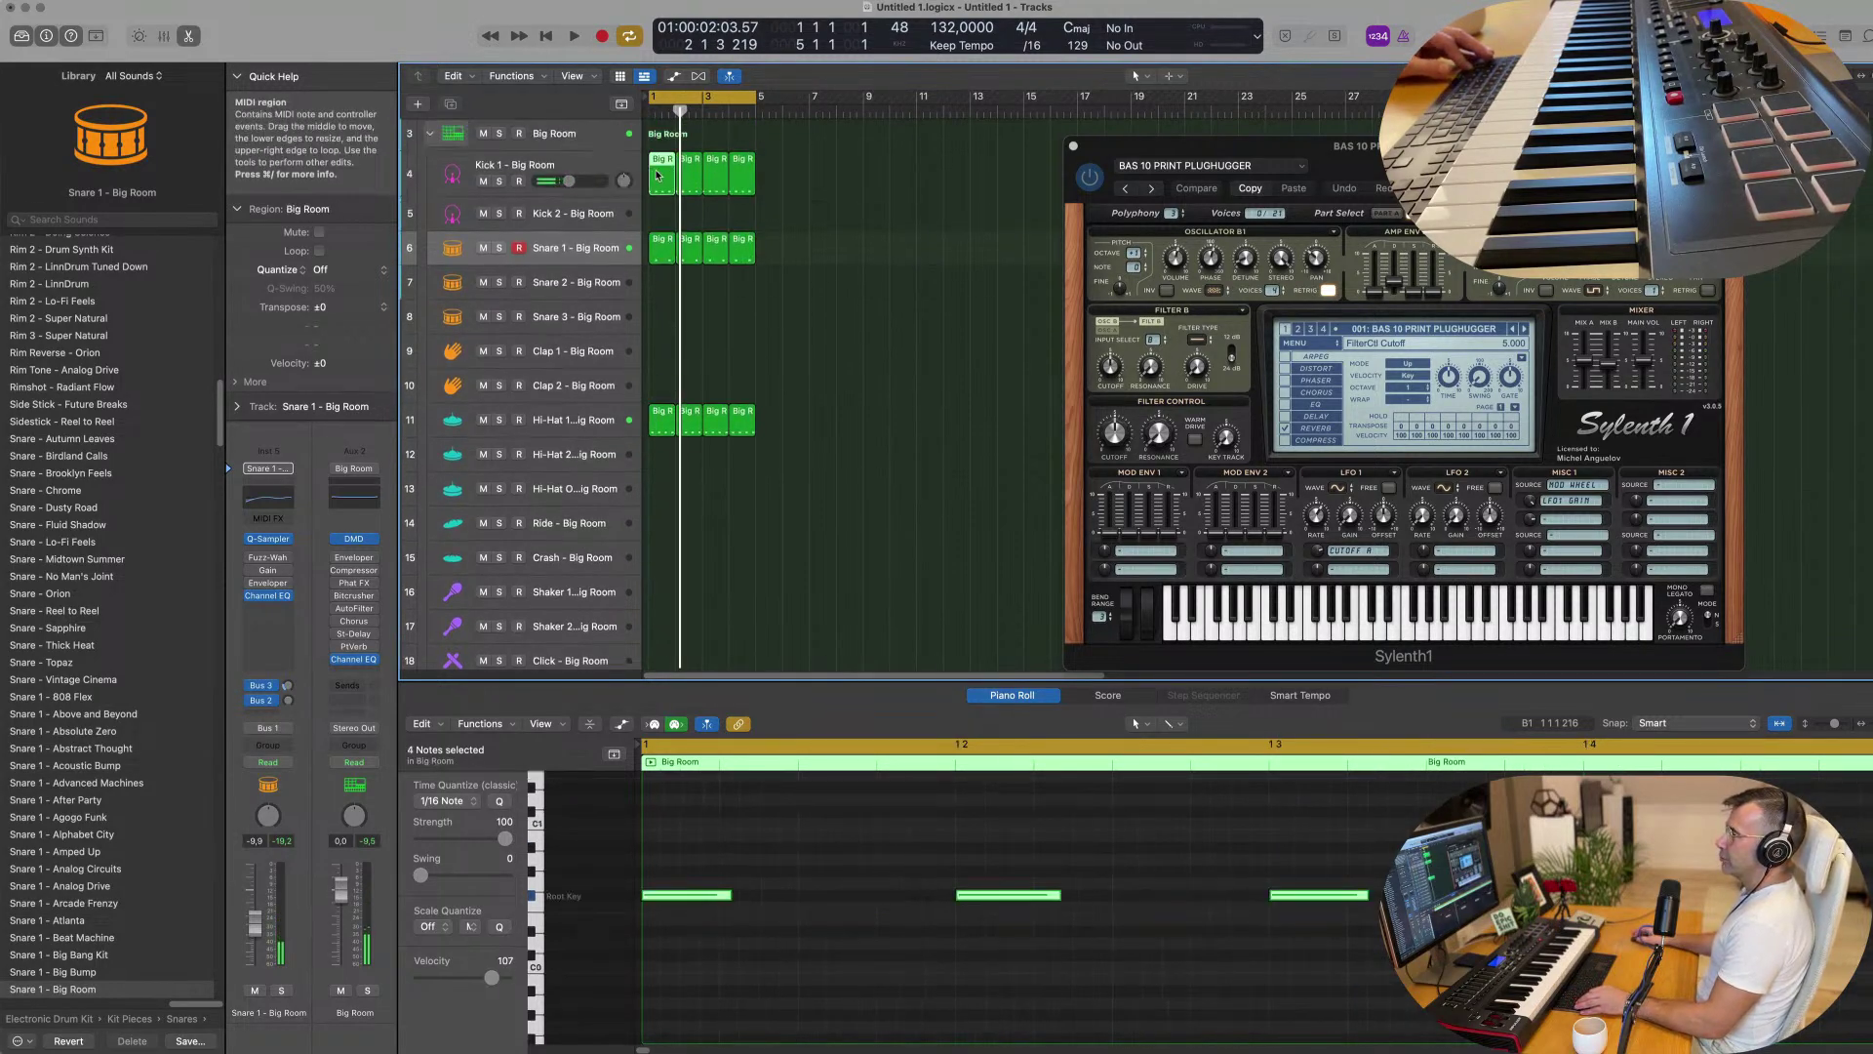
drag(661, 174, 652, 535)
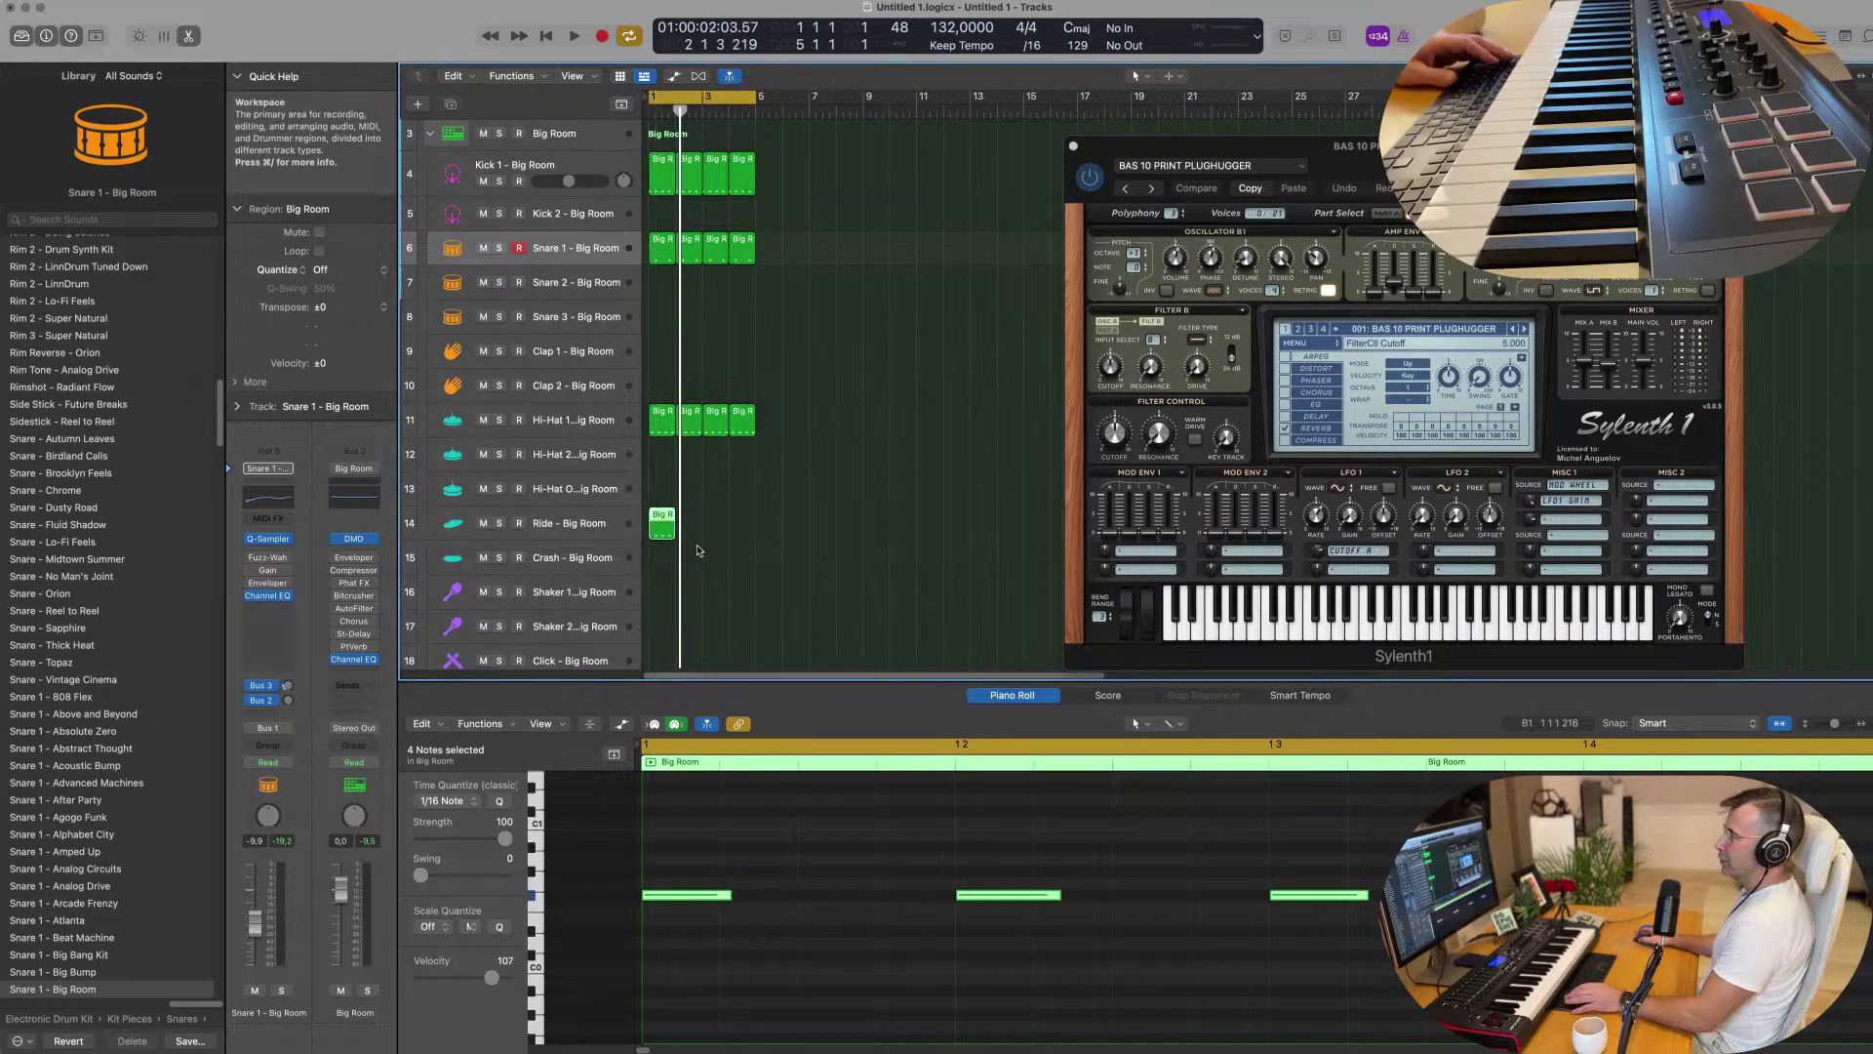
click(607, 530)
key(space)
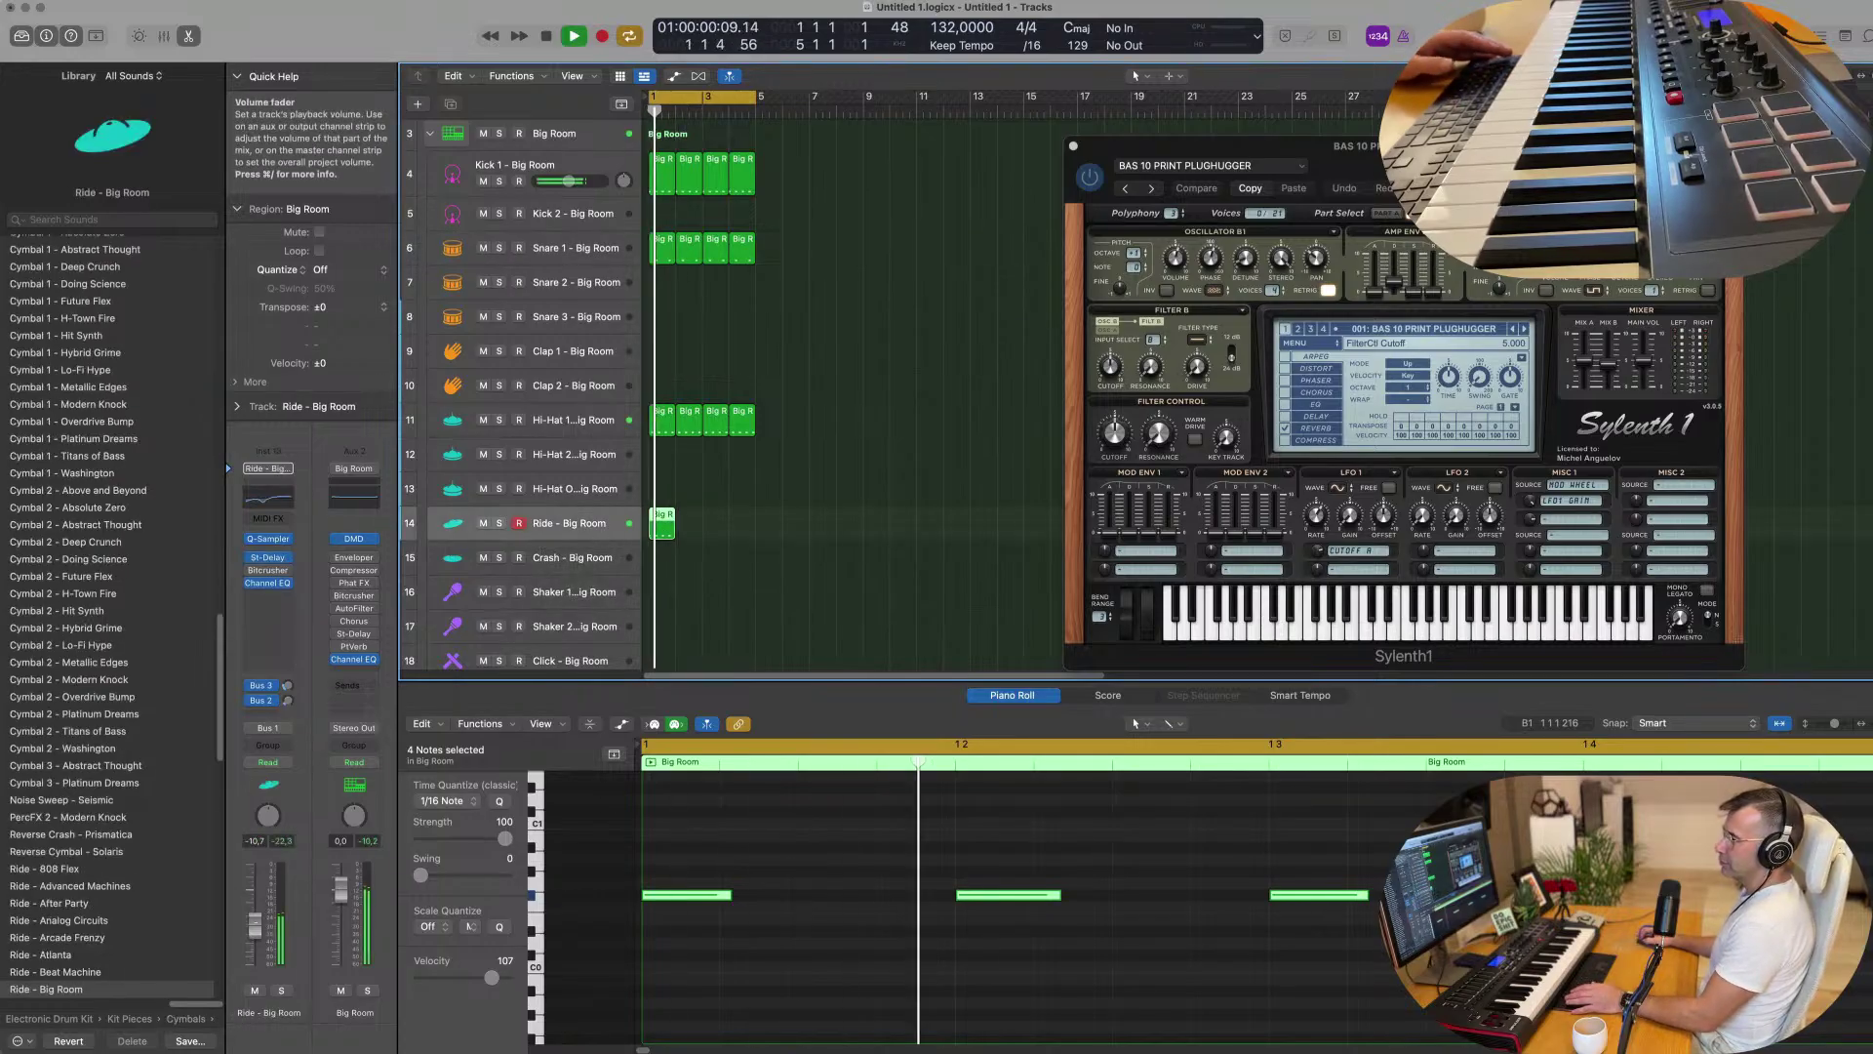
Transpose the four Ride notes up three octaves and audition the result.
key(space)
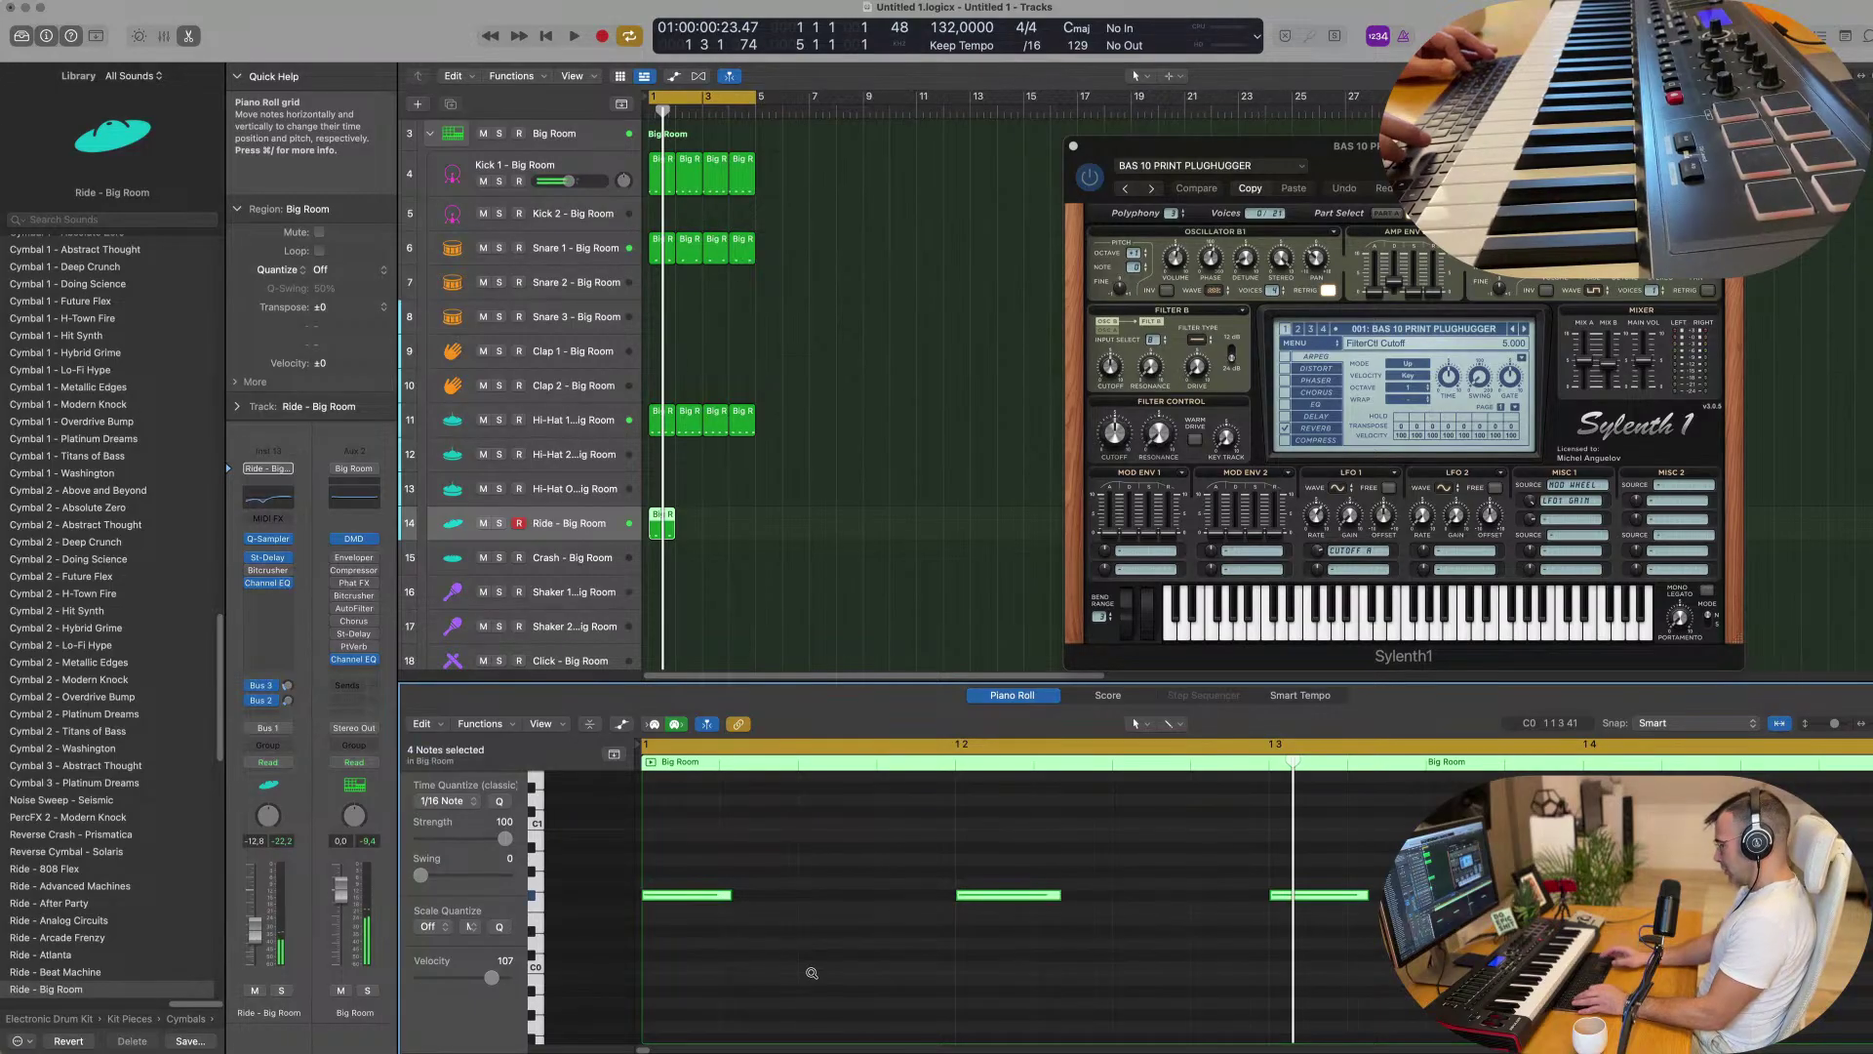
key(space)
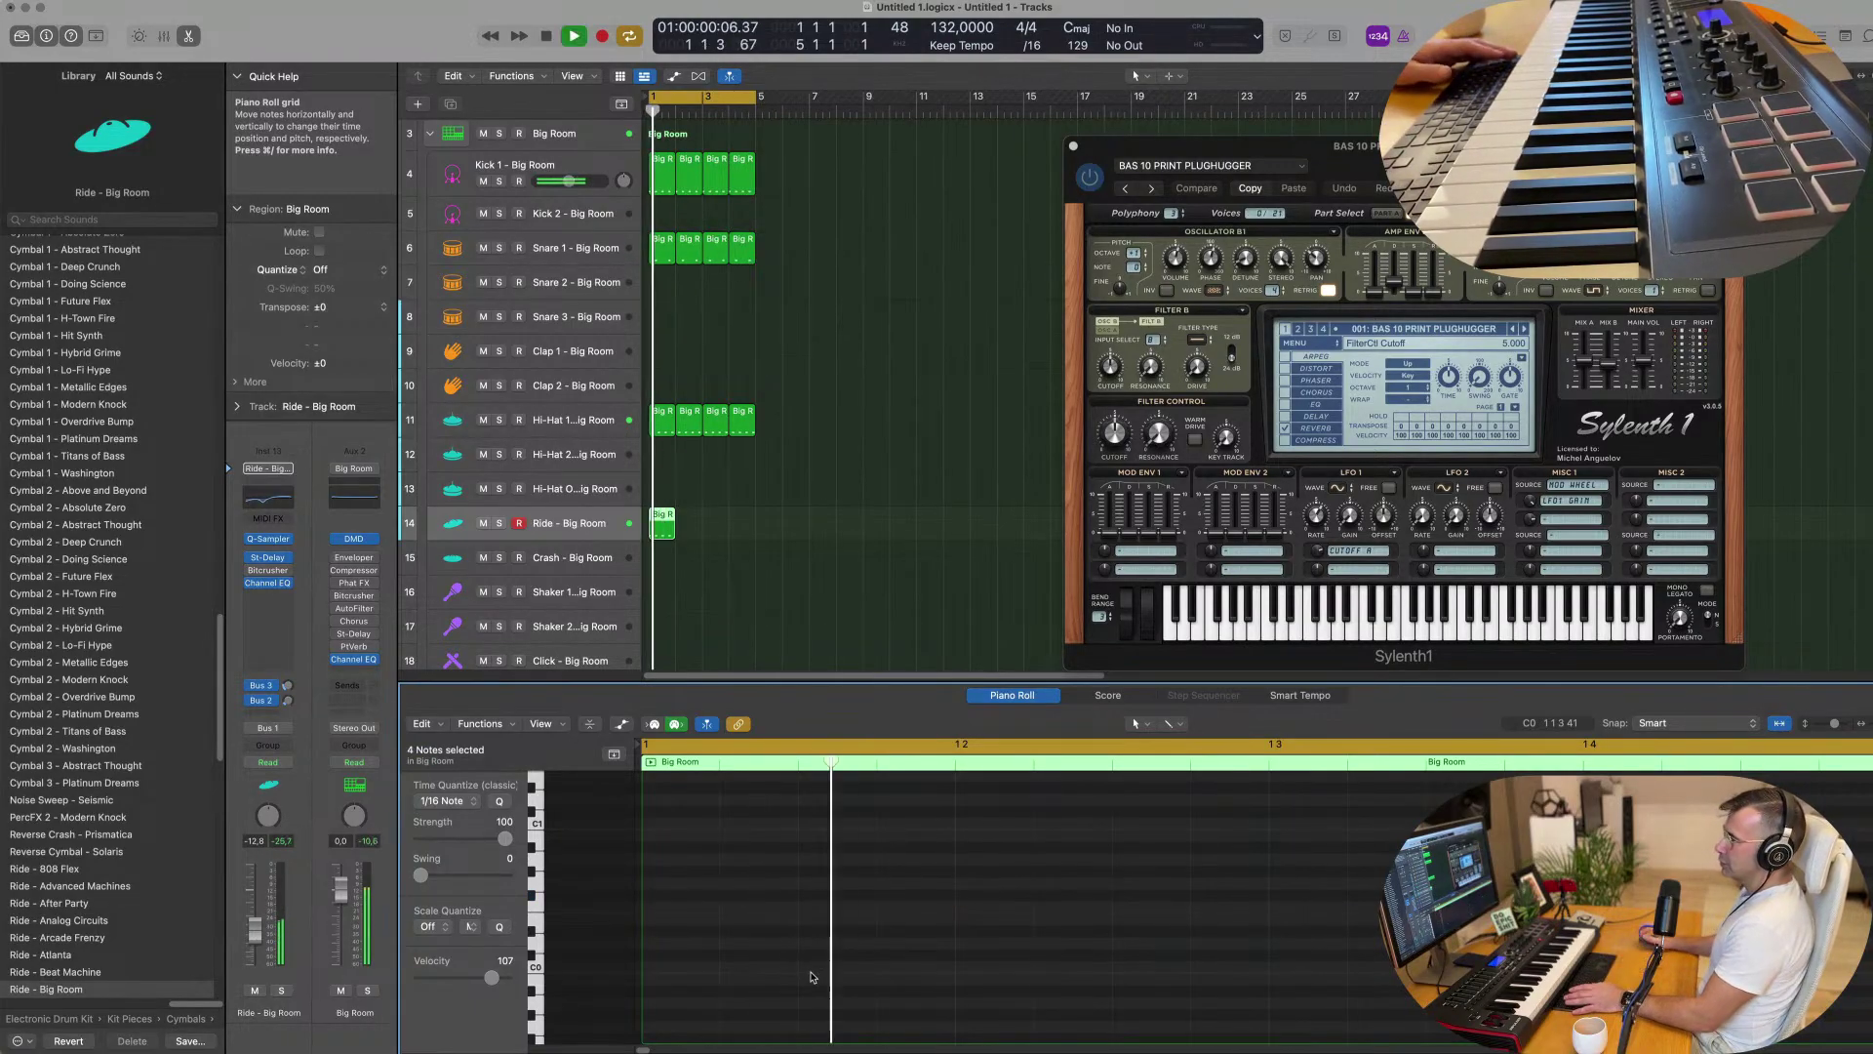
click(634, 528)
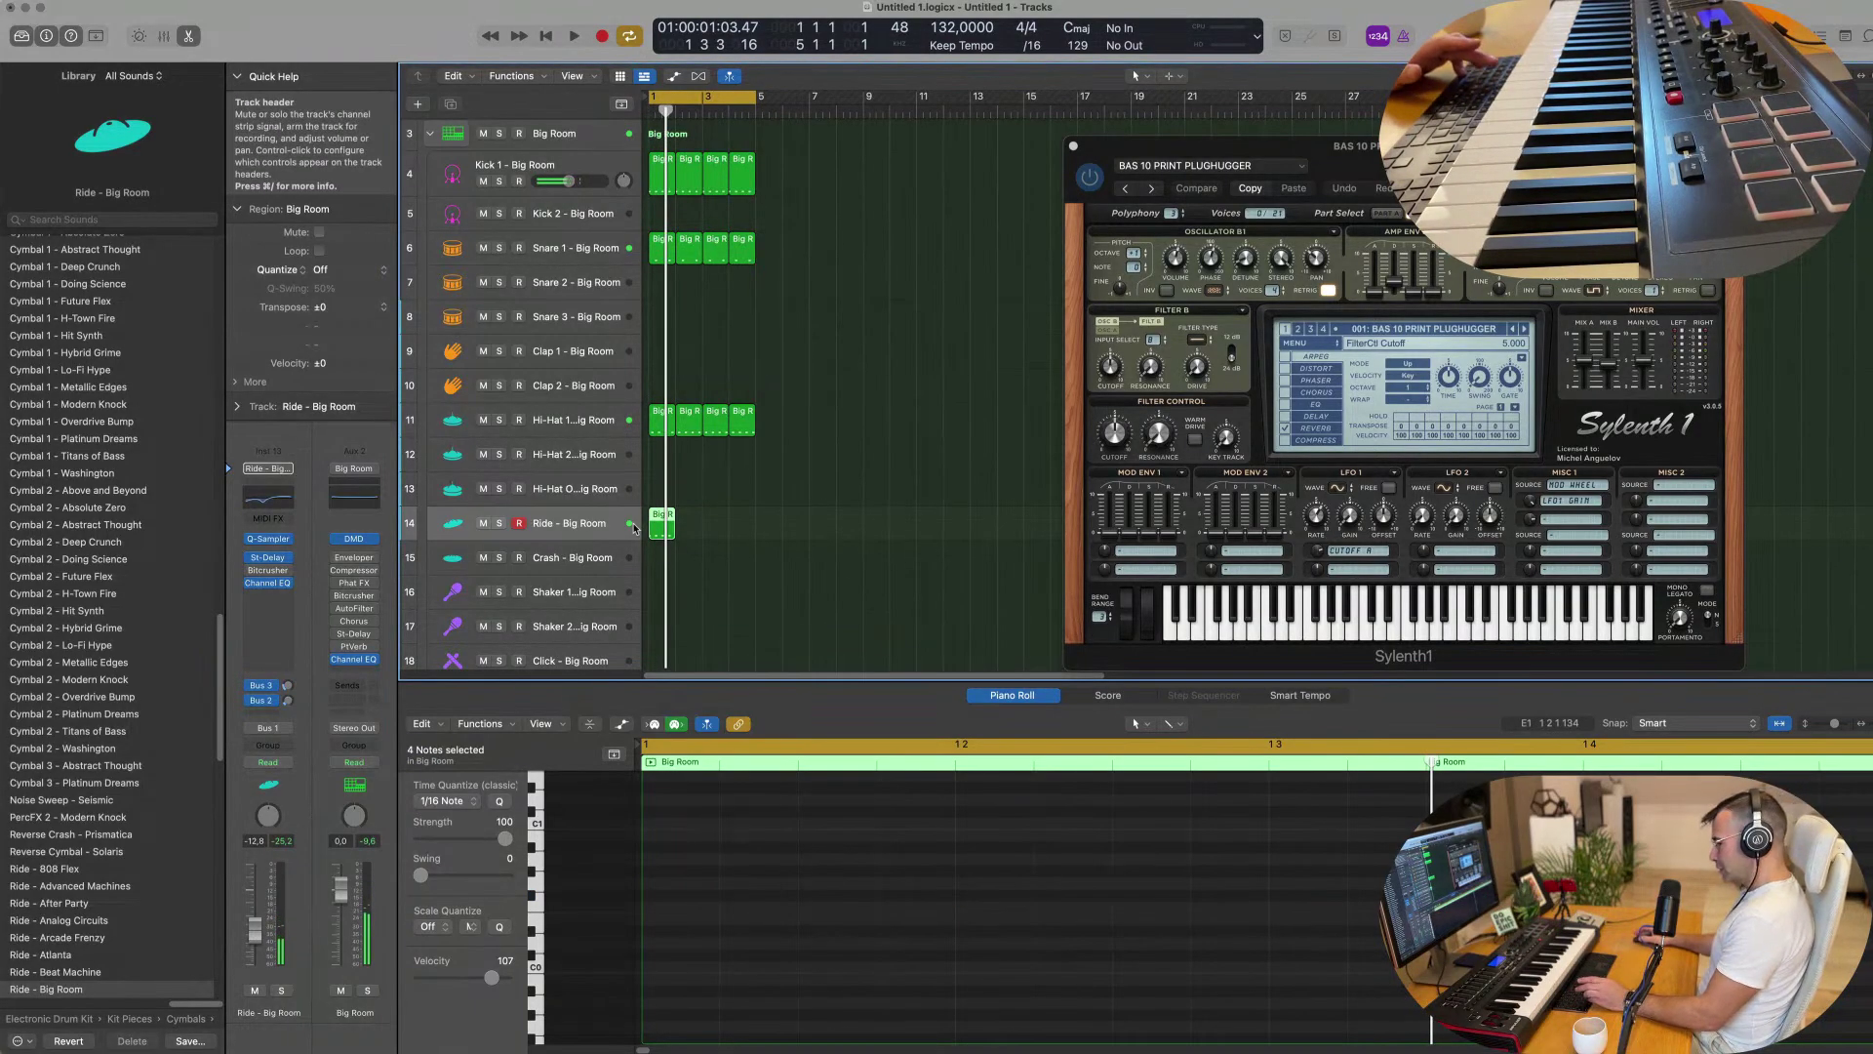
Repeat the Ride region three times to fill the four bars and start playback.
key(super+r)
key(super+r)
key(super+r)
click(607, 530)
key(space)
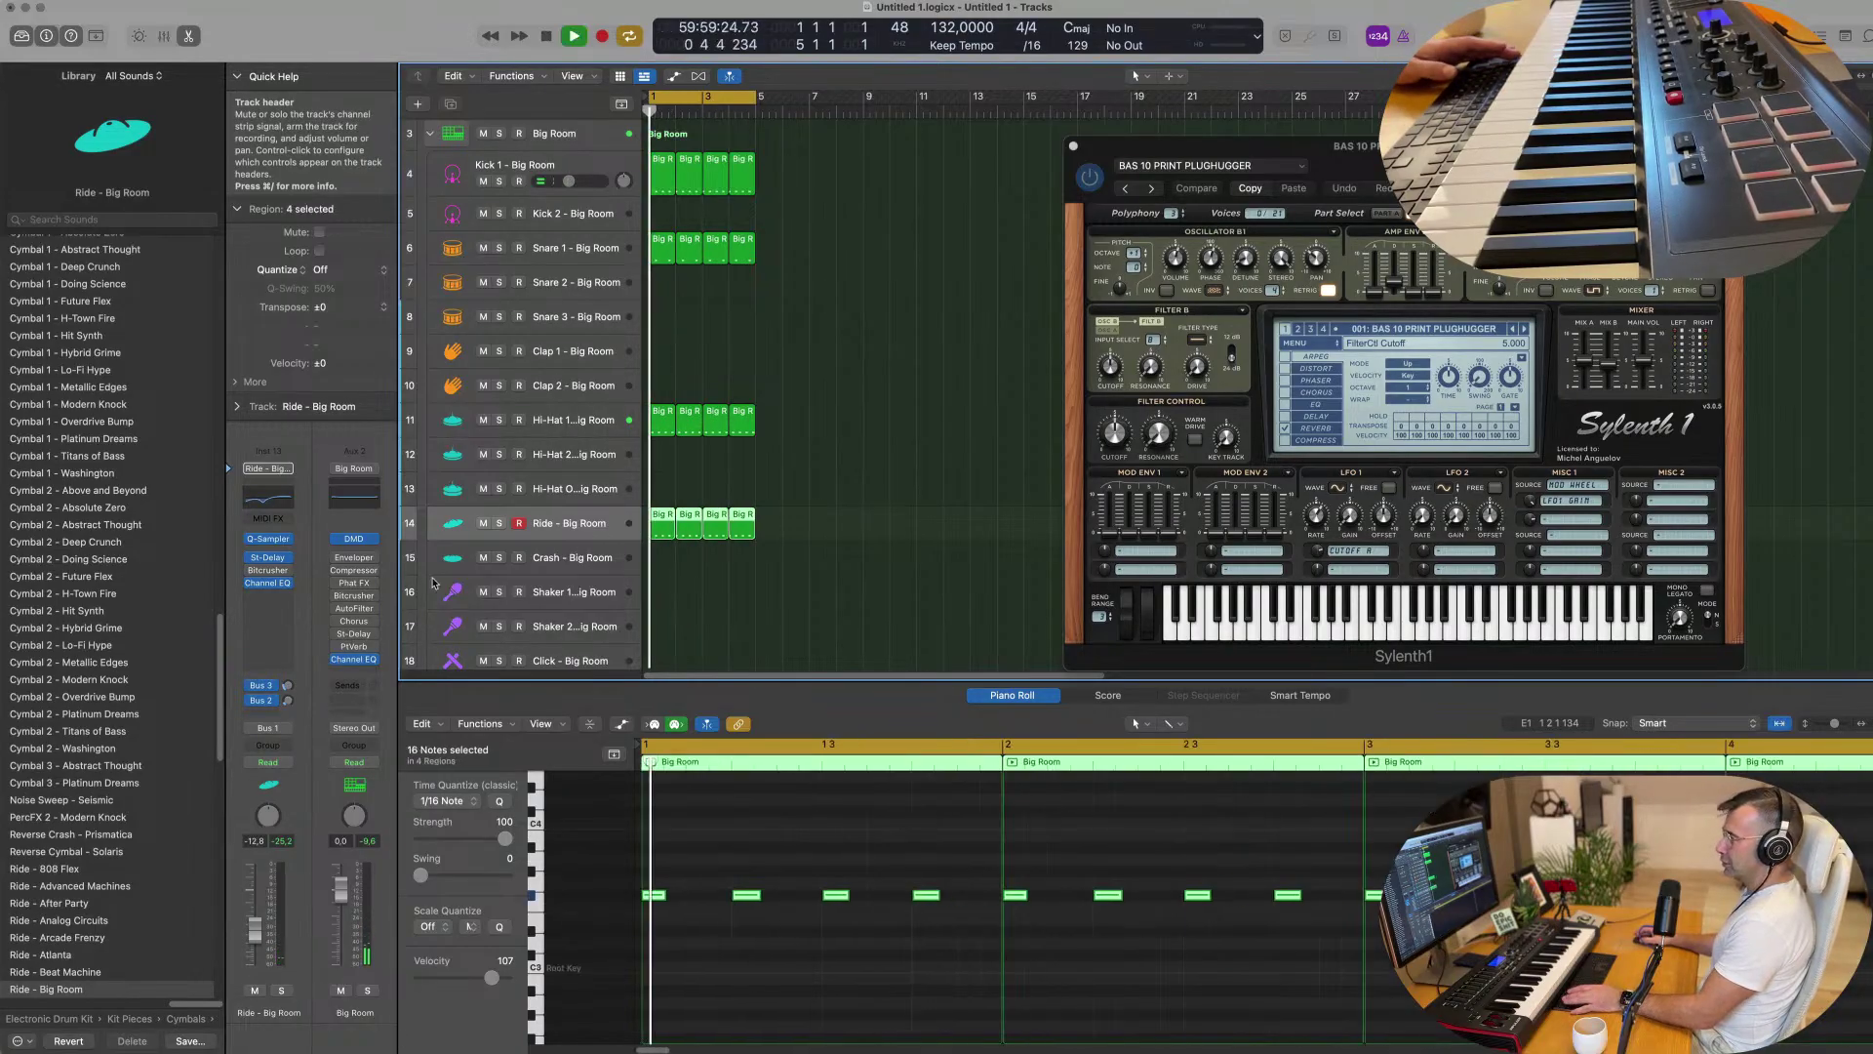
Lower the Ride track's volume to -20.0 dB while listening to the loop.
drag(255, 930, 255, 942)
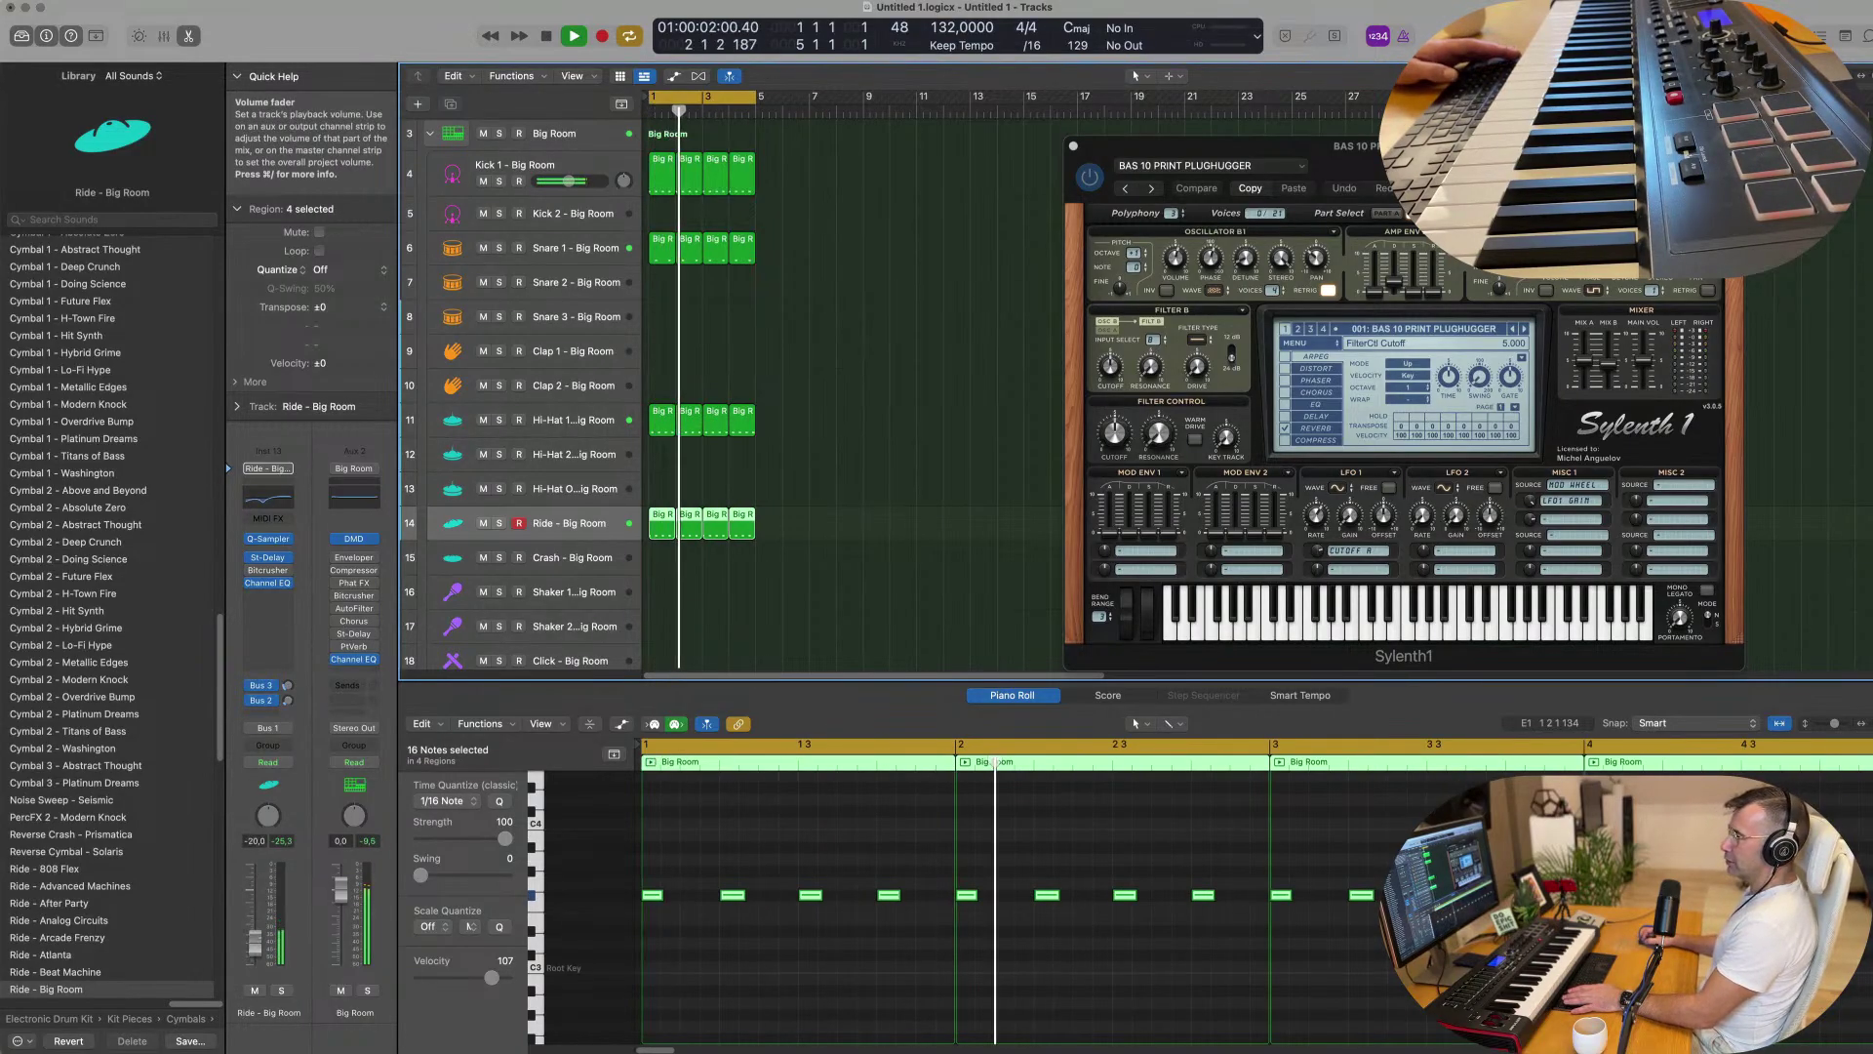
scroll(887, 536, down, 4)
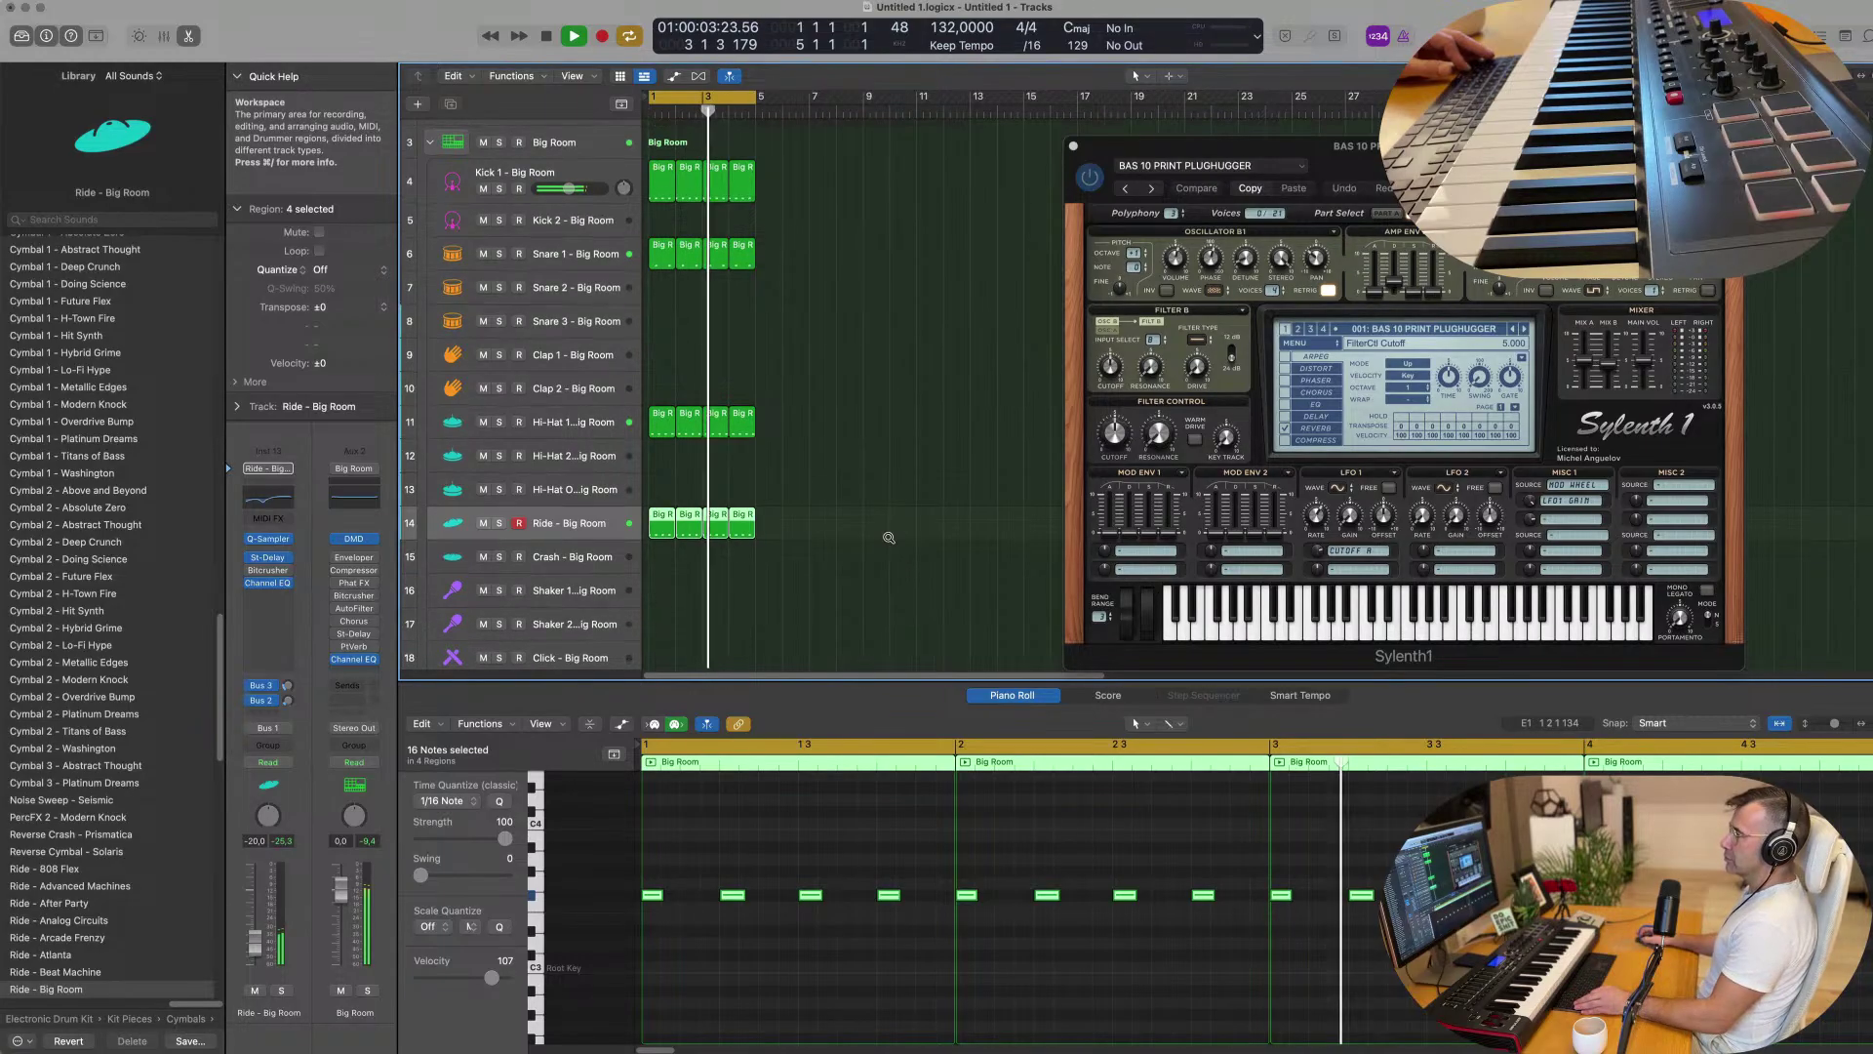
scroll(850, 503, down, 3)
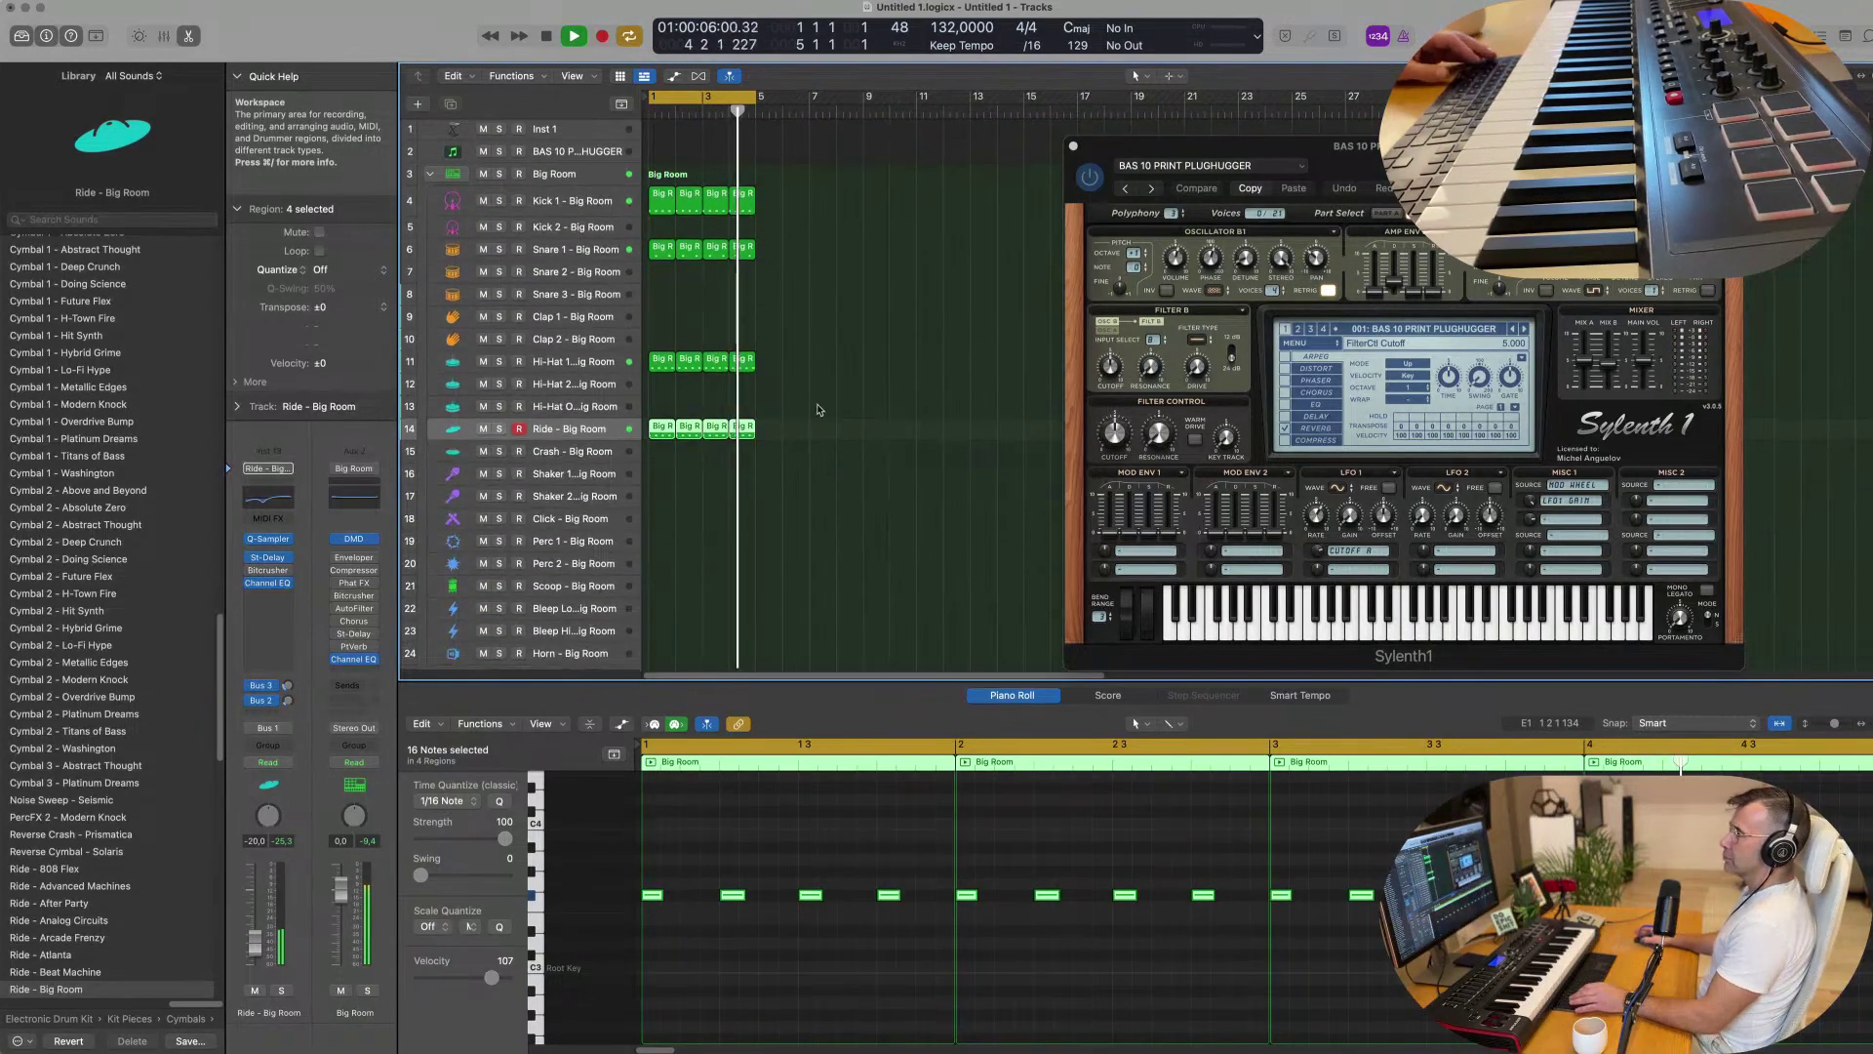
Copy the first Kick 1 region to the Clap 1 track and delete its notes on beats 2, 3 and 4.
key(space)
click(661, 209)
drag(660, 209, 660, 317)
drag(973, 844, 1382, 934)
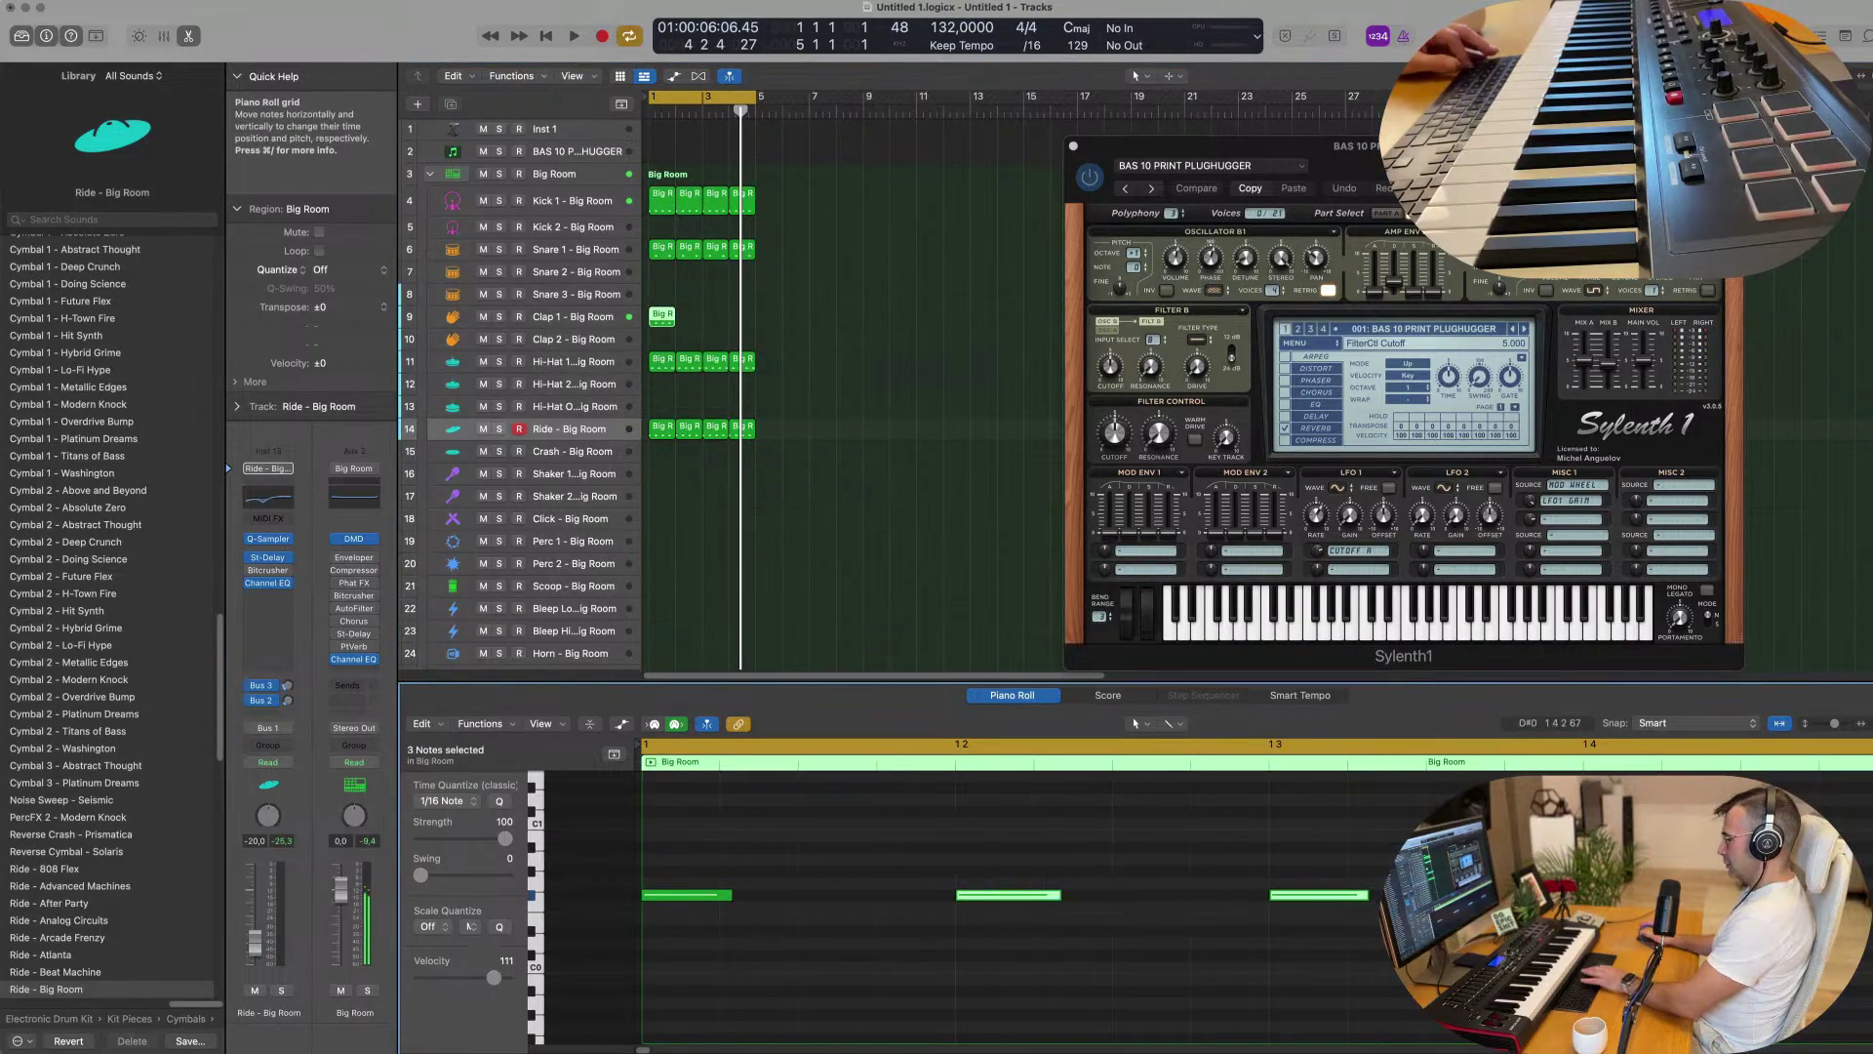
Transpose the remaining Clap 1 note up two octaves, move it halfway between beats 2 and 3, and audition it.
drag(1147, 886, 707, 942)
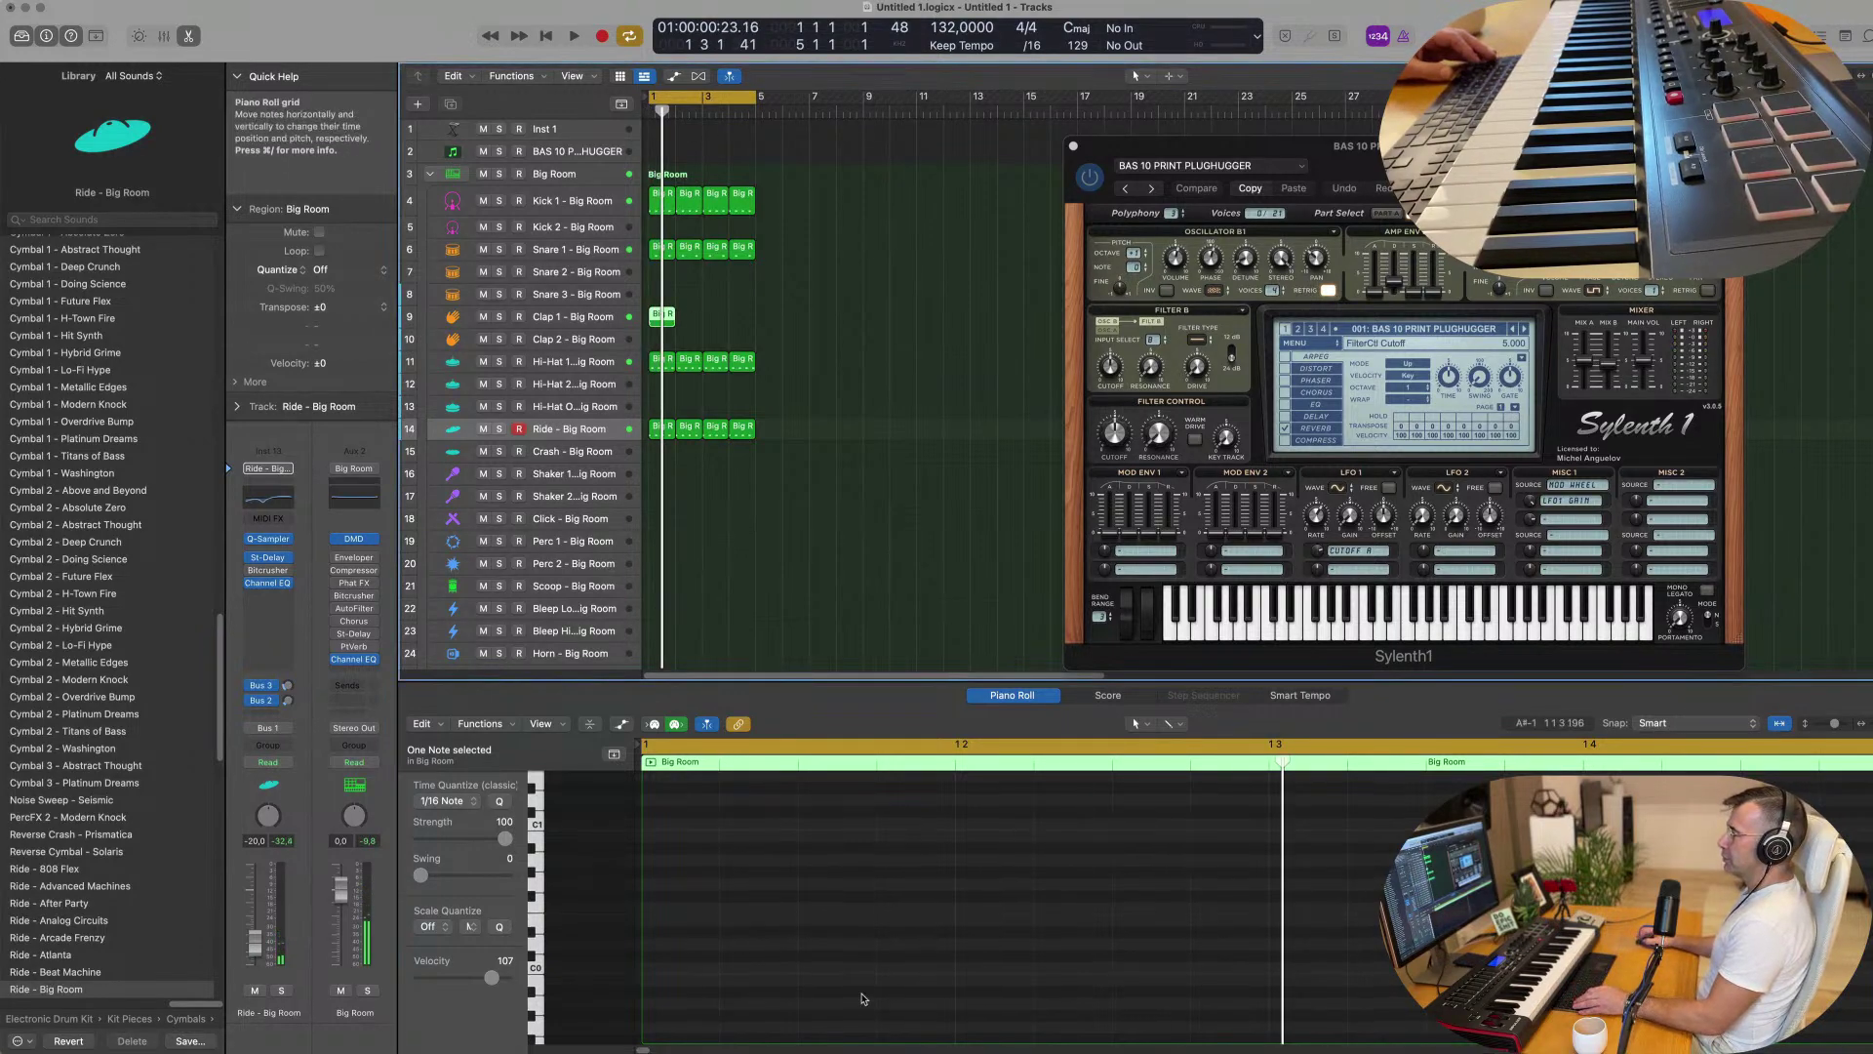
scroll(861, 999, up, 9)
drag(838, 966, 691, 1017)
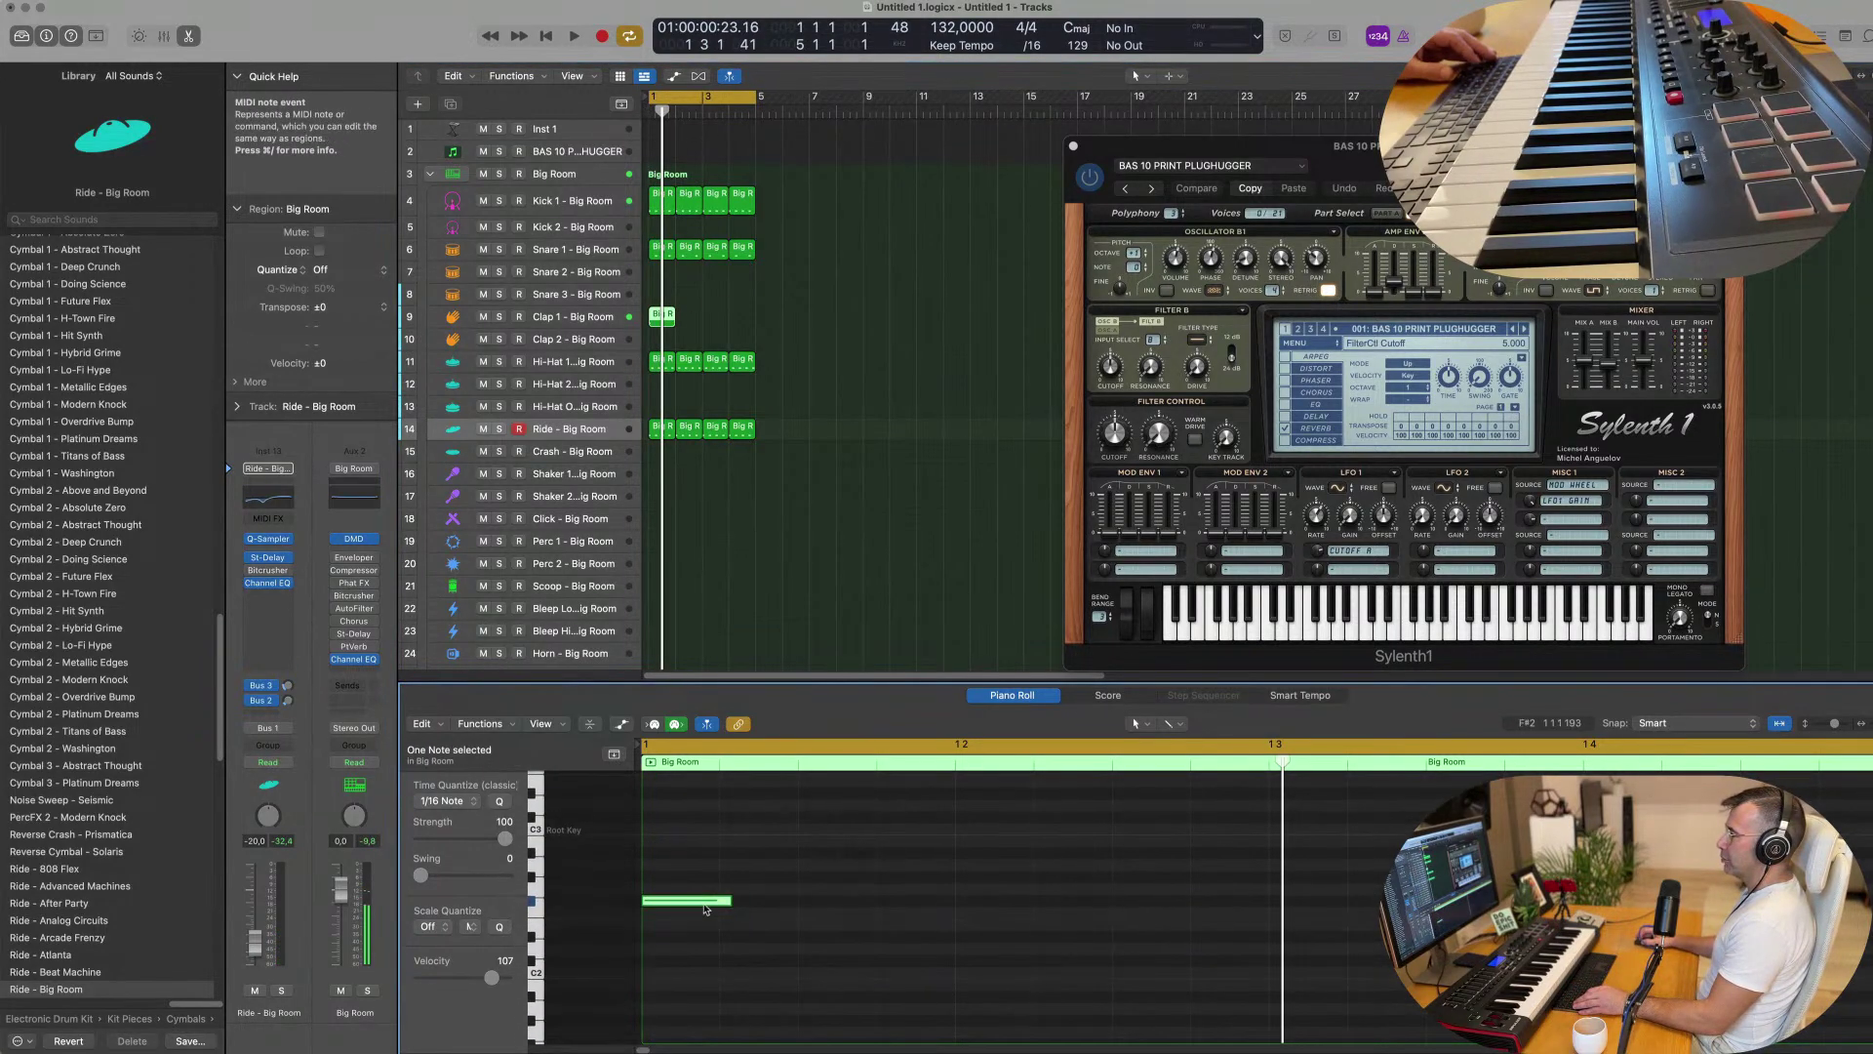
drag(722, 900, 1168, 906)
key(space)
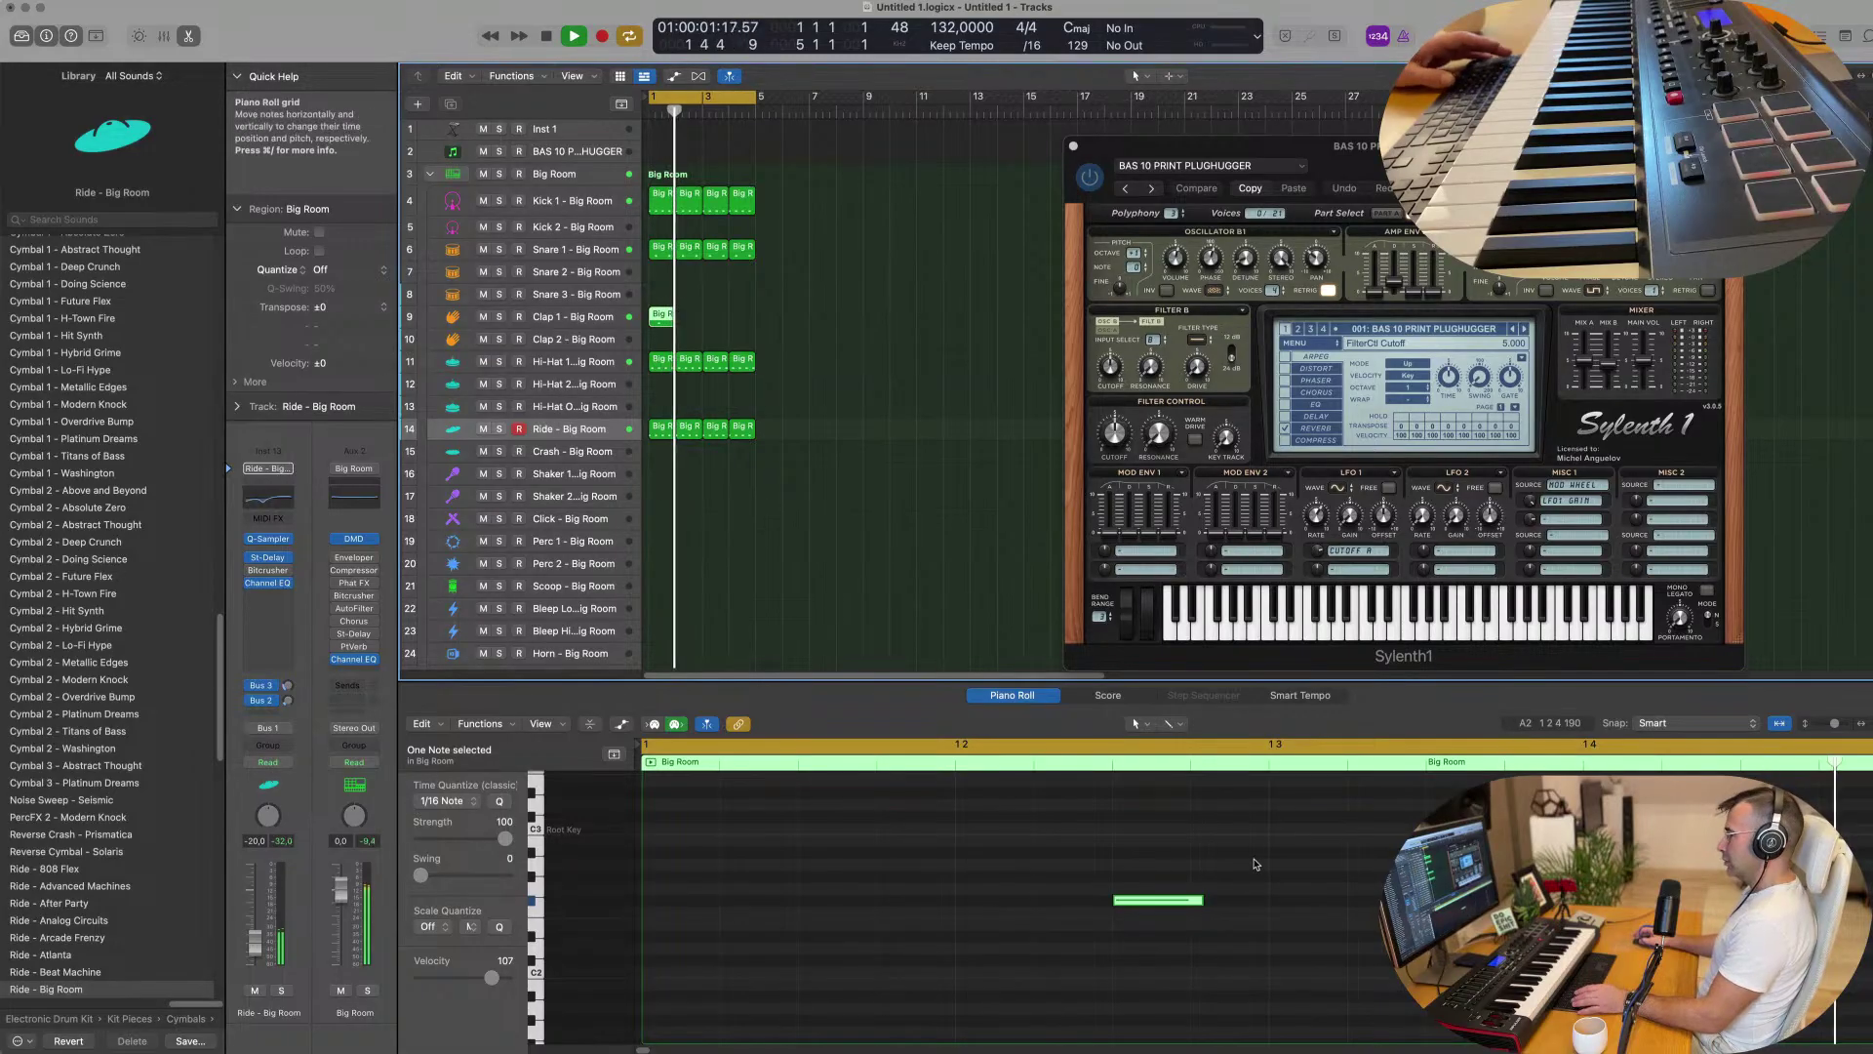
Repeat the Clap 1 region three times to fill the four bars.
drag(764, 309, 650, 327)
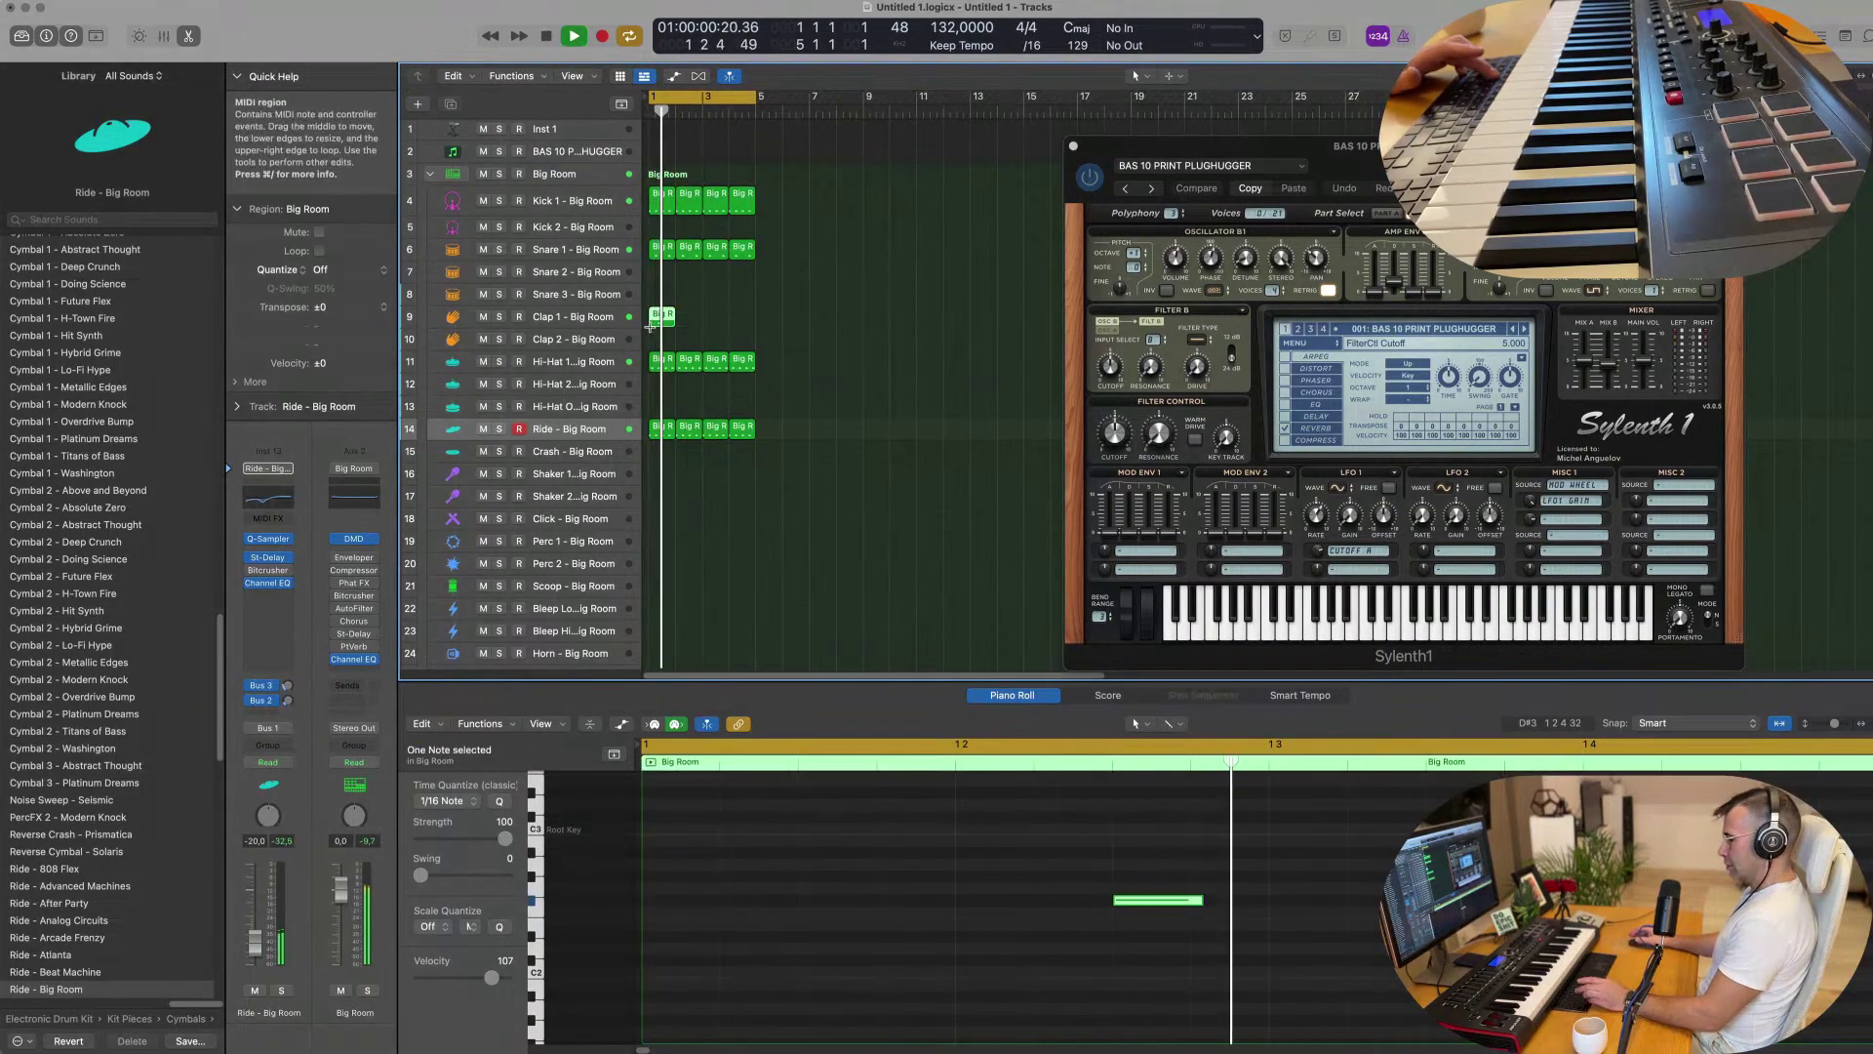
key(super+r)
key(super+r)
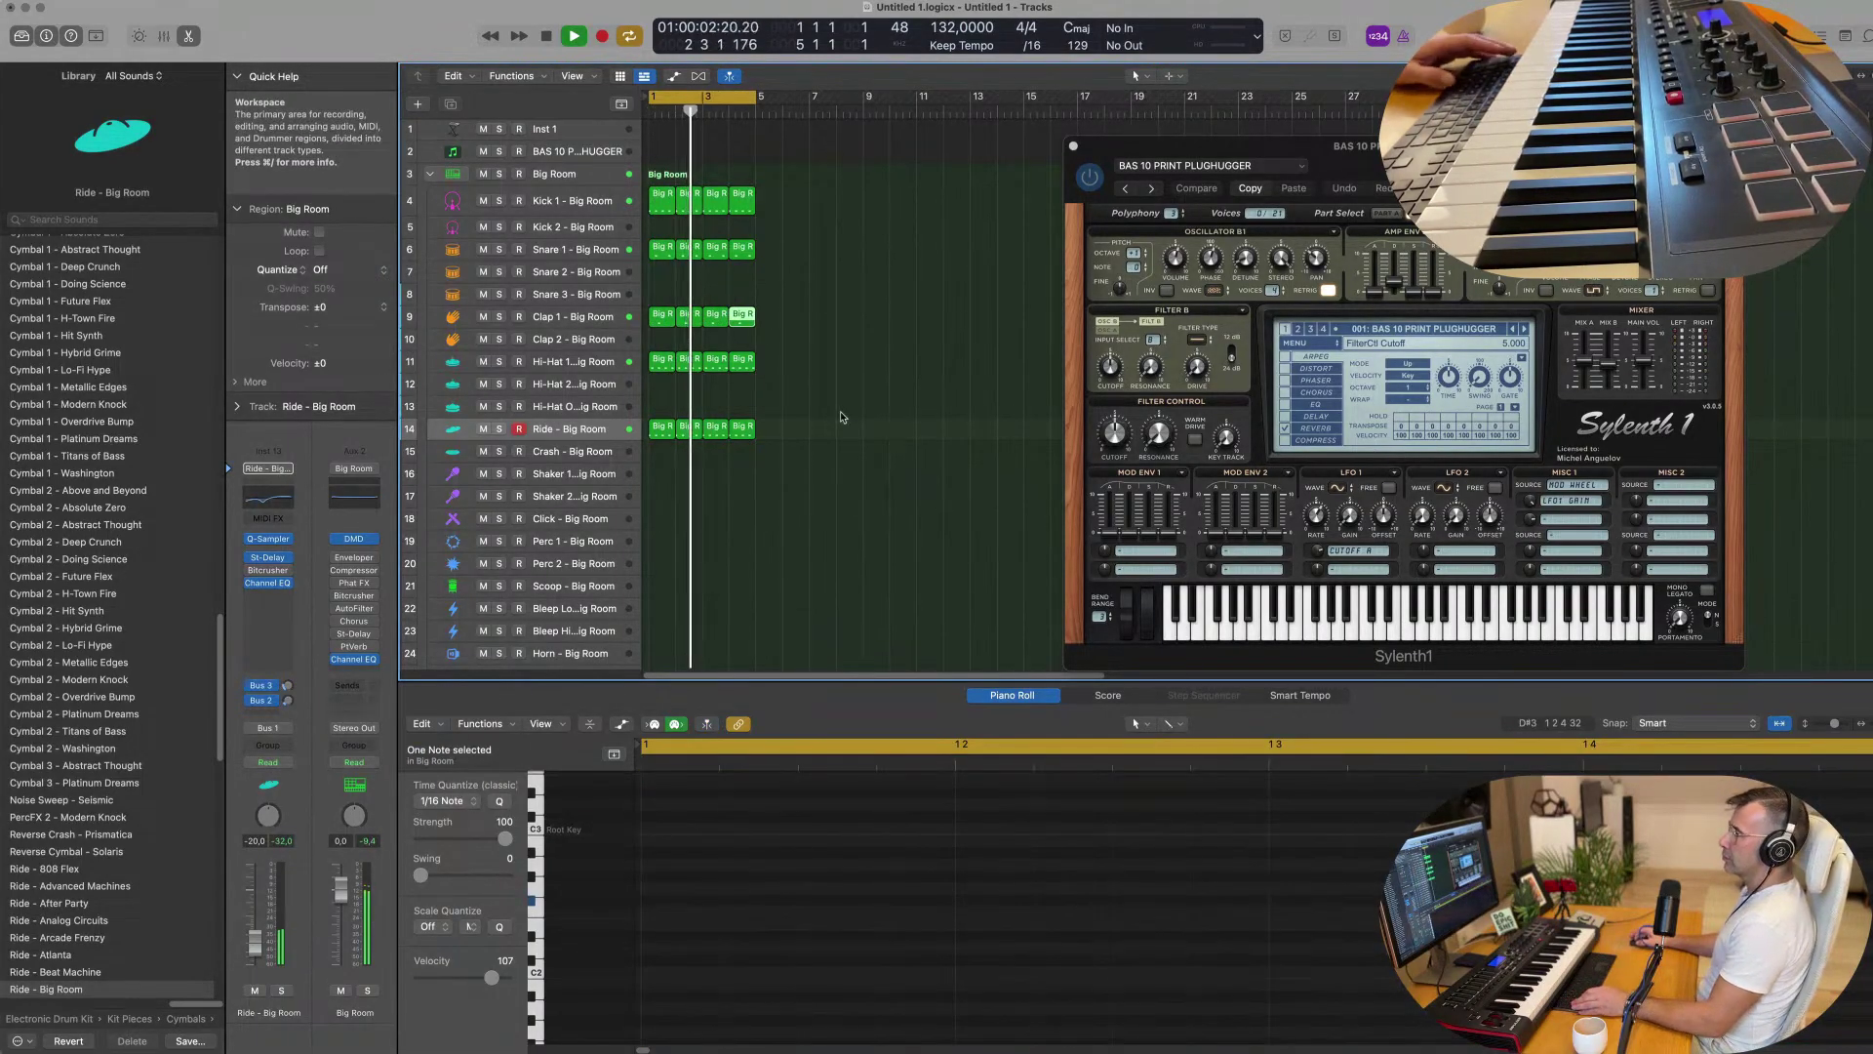
Copy the first Clap 1 region to the start of the Scoop track.
scroll(794, 369, down, 1)
scroll(794, 369, down, 3)
click(661, 225)
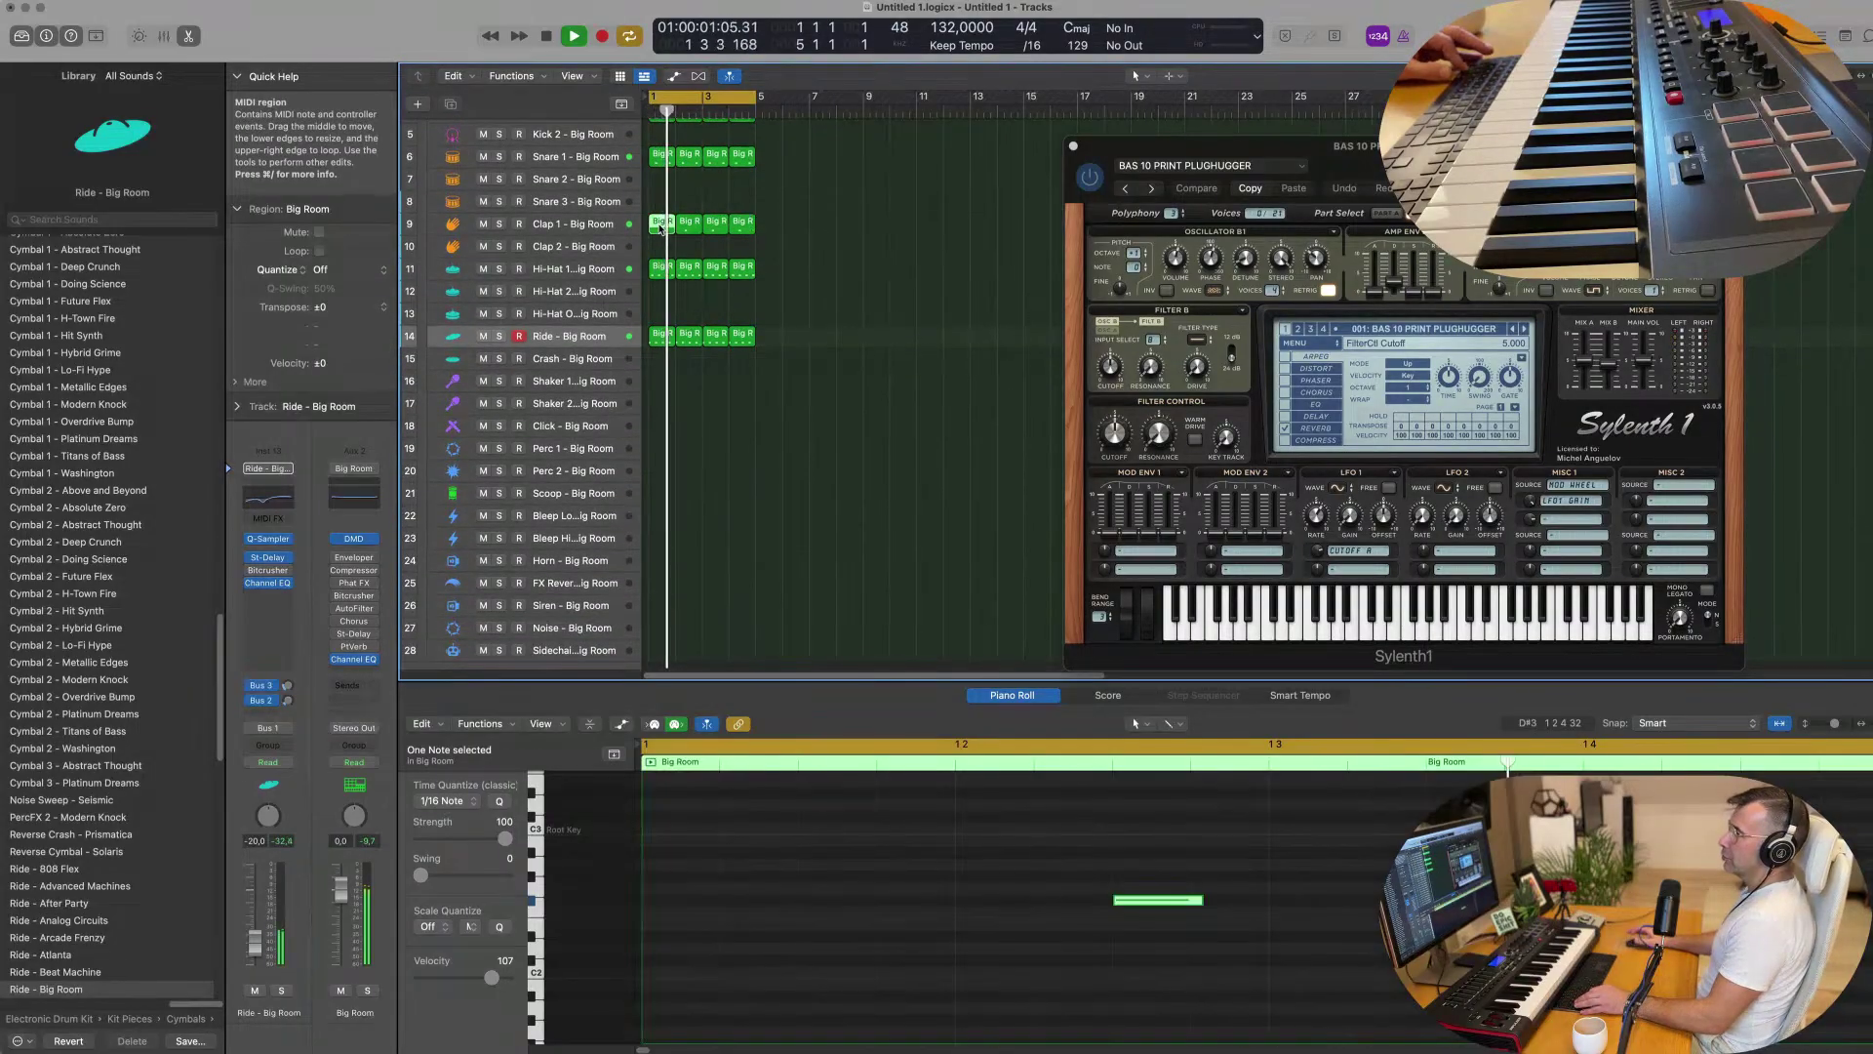
drag(660, 227, 642, 499)
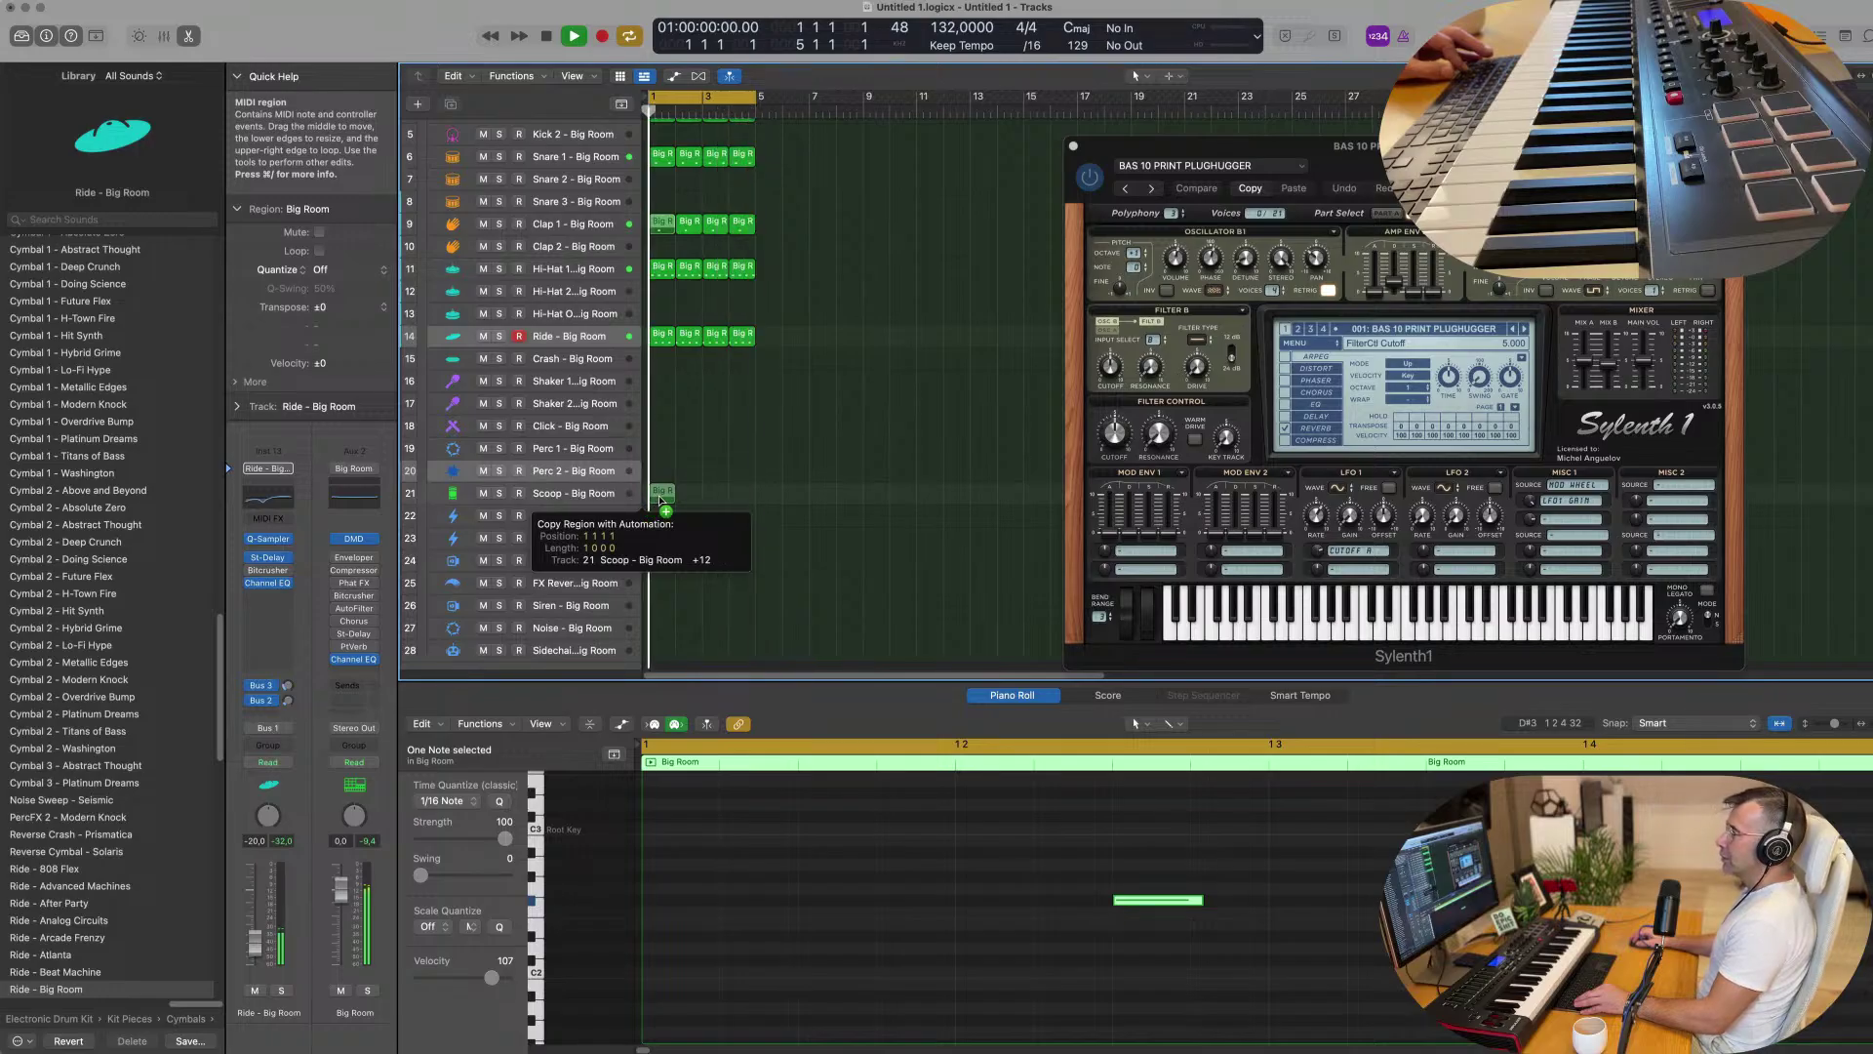
drag(659, 500, 660, 496)
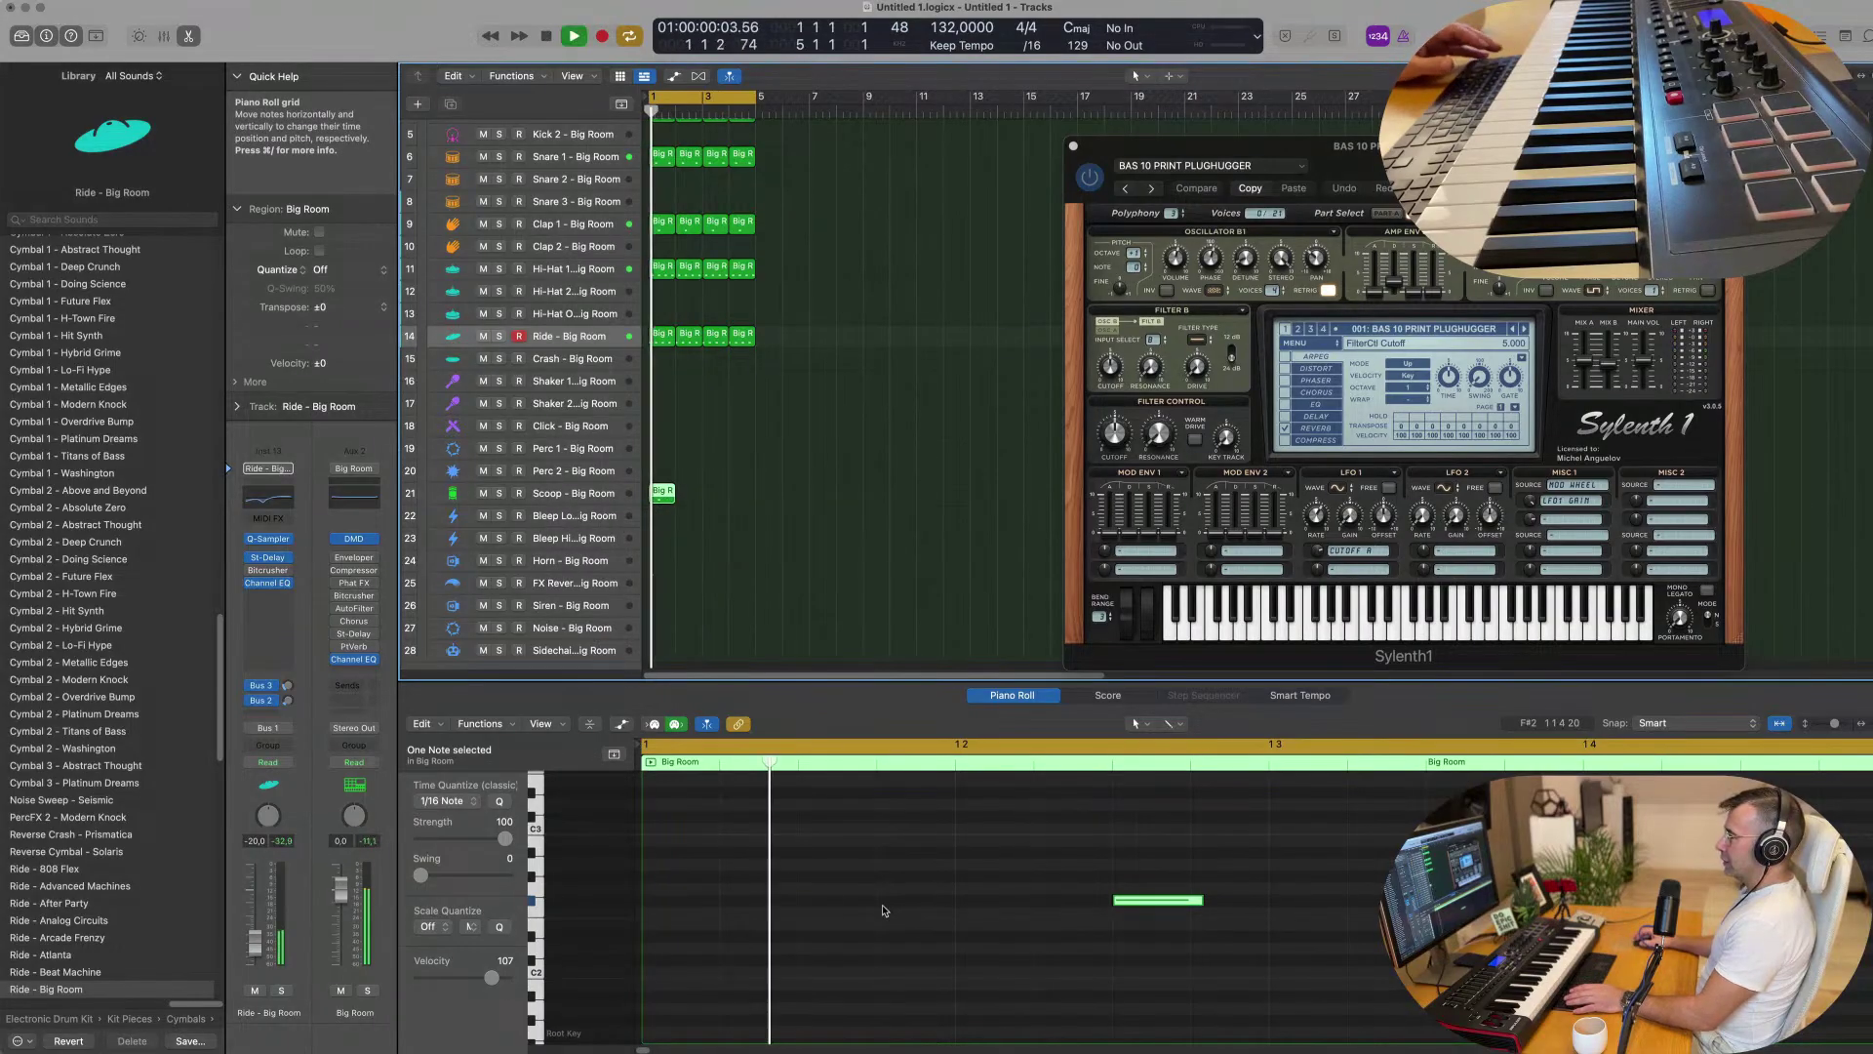
Move the Scoop note to around beat 4, shift it by octaves and audition it.
scroll(966, 929, down, 2)
drag(1049, 907, 1417, 915)
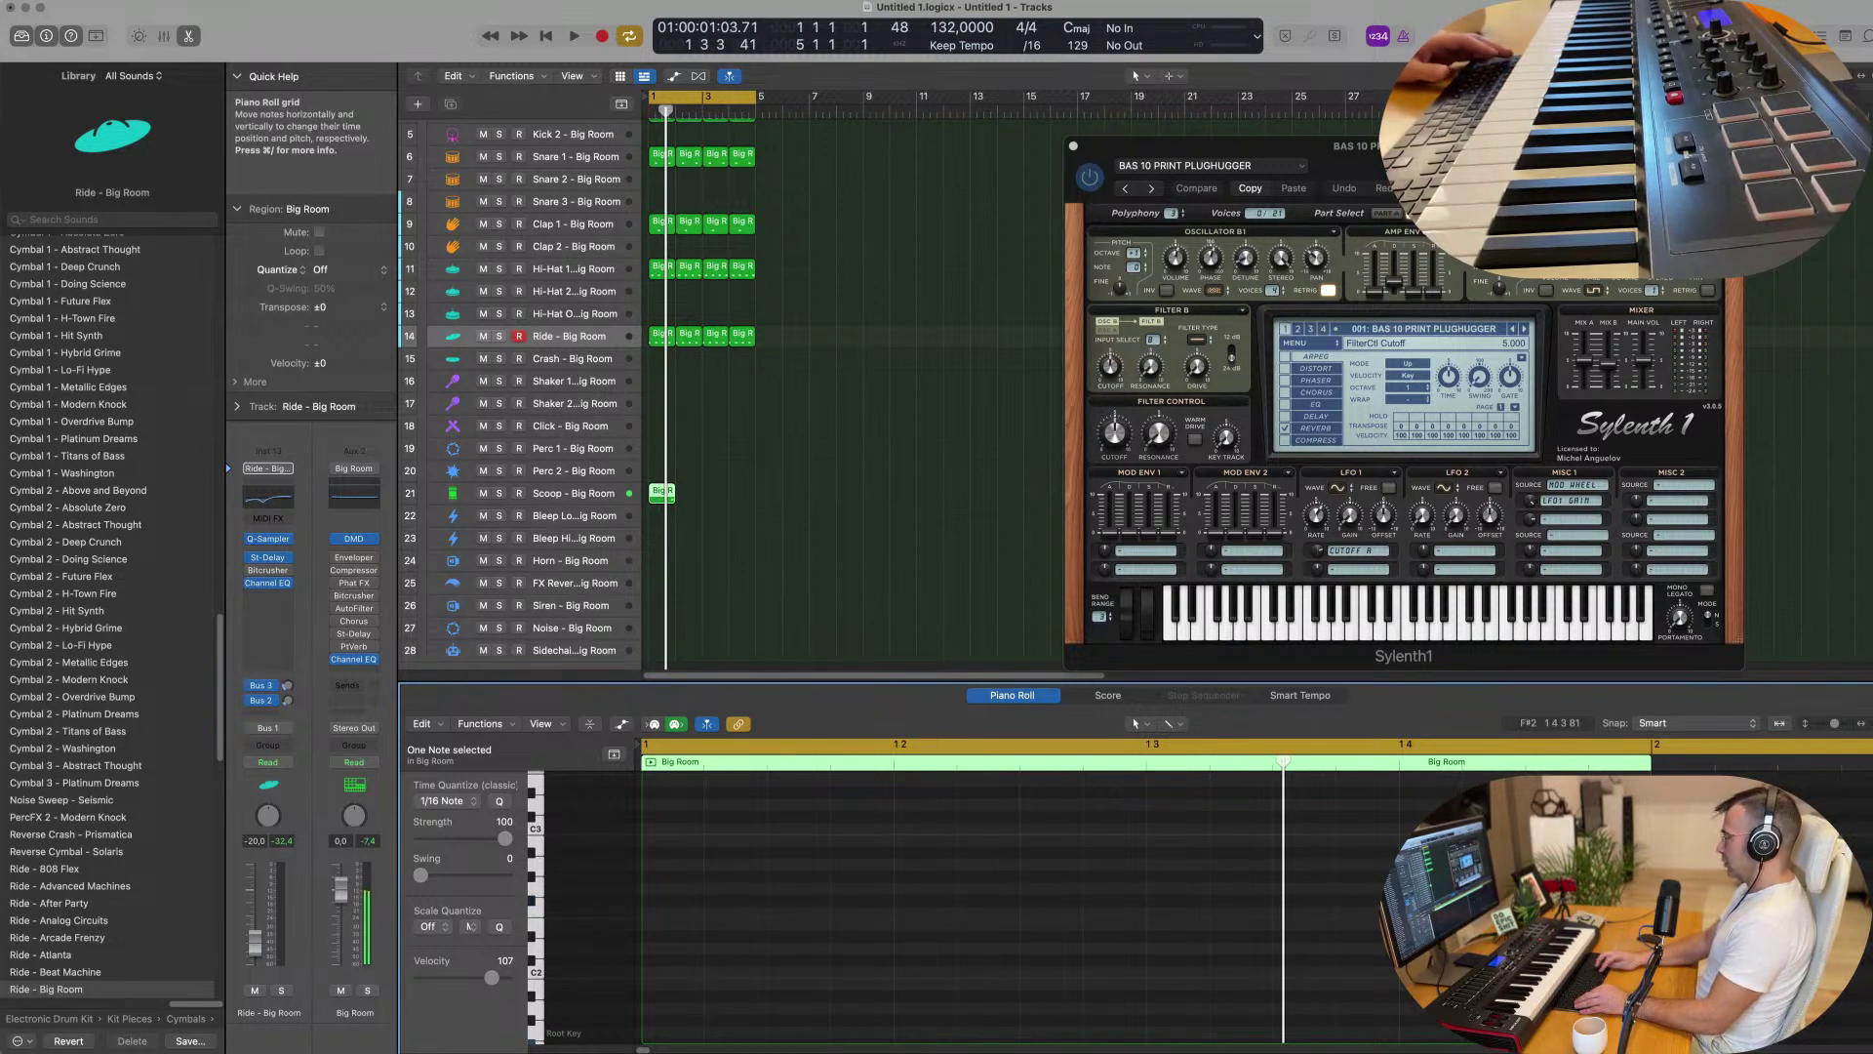
key(space)
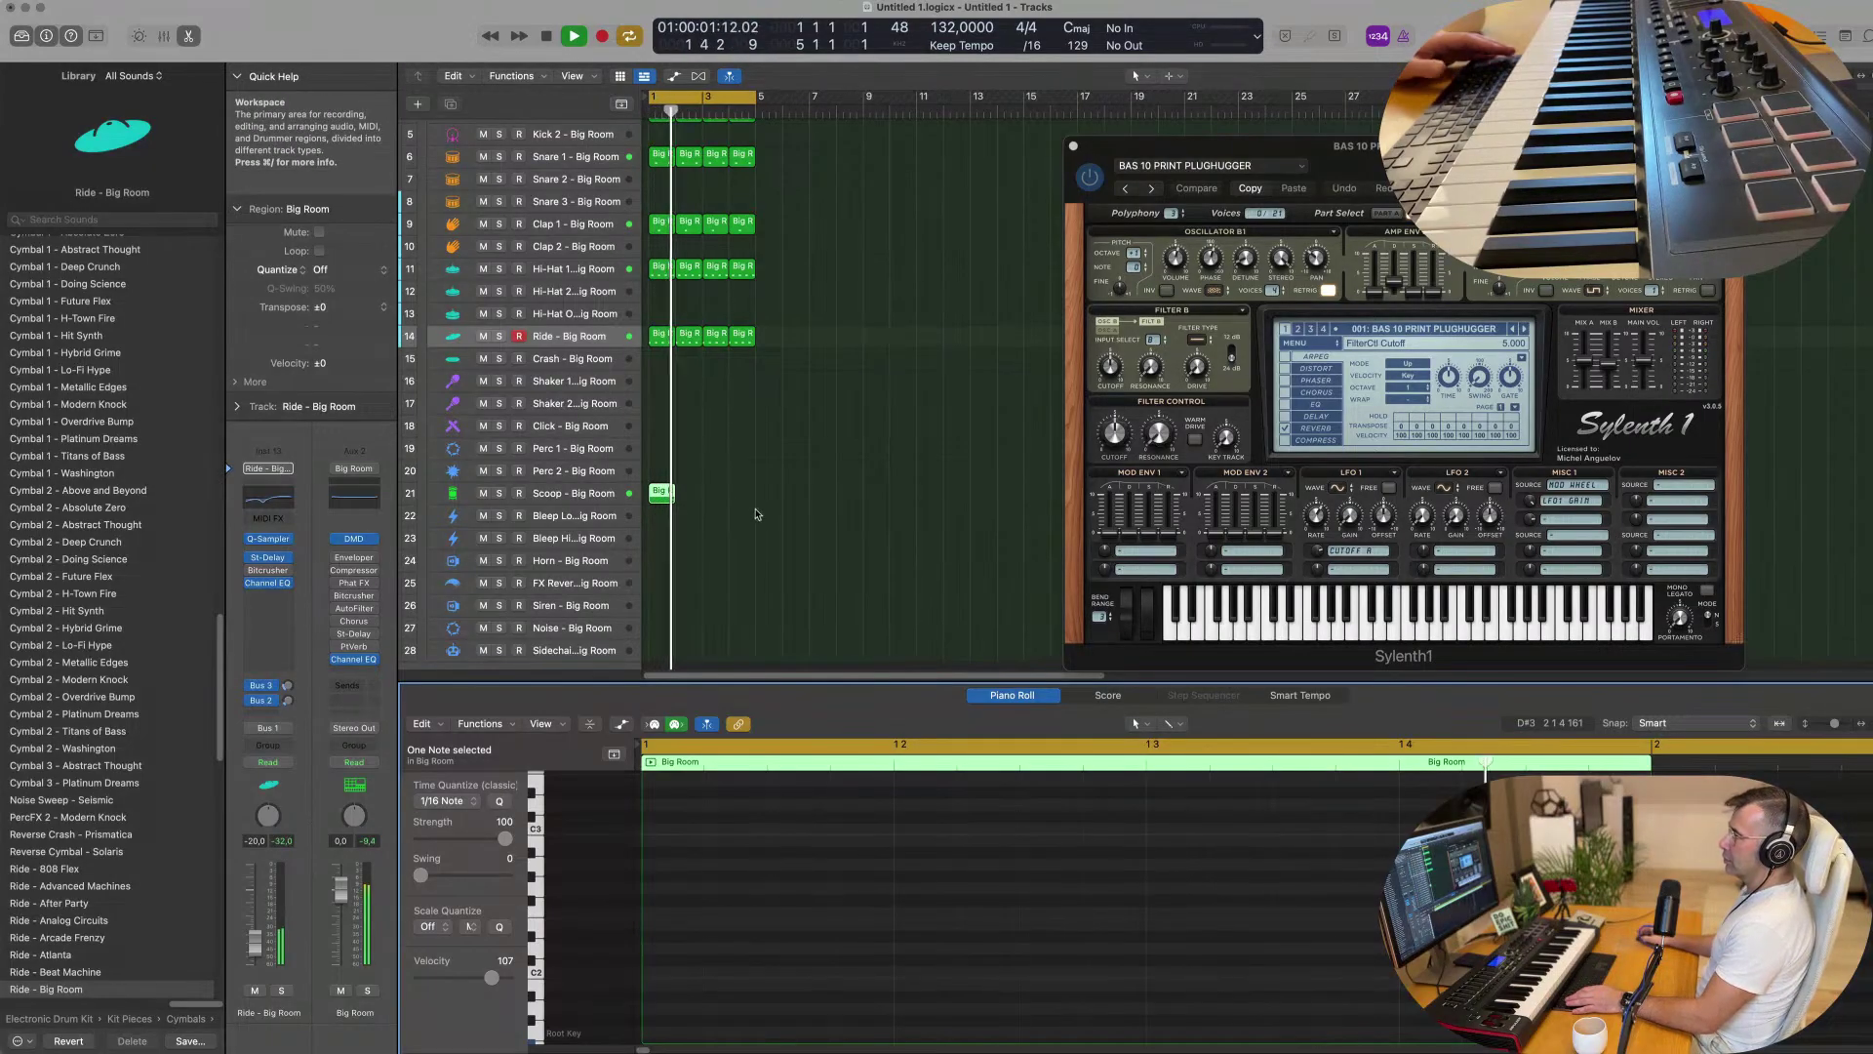
Repeat the Scoop region to fill the four bars and delete the surplus copy past bar 4.
key(super+r)
key(super+r)
key(super+r)
key(super+r)
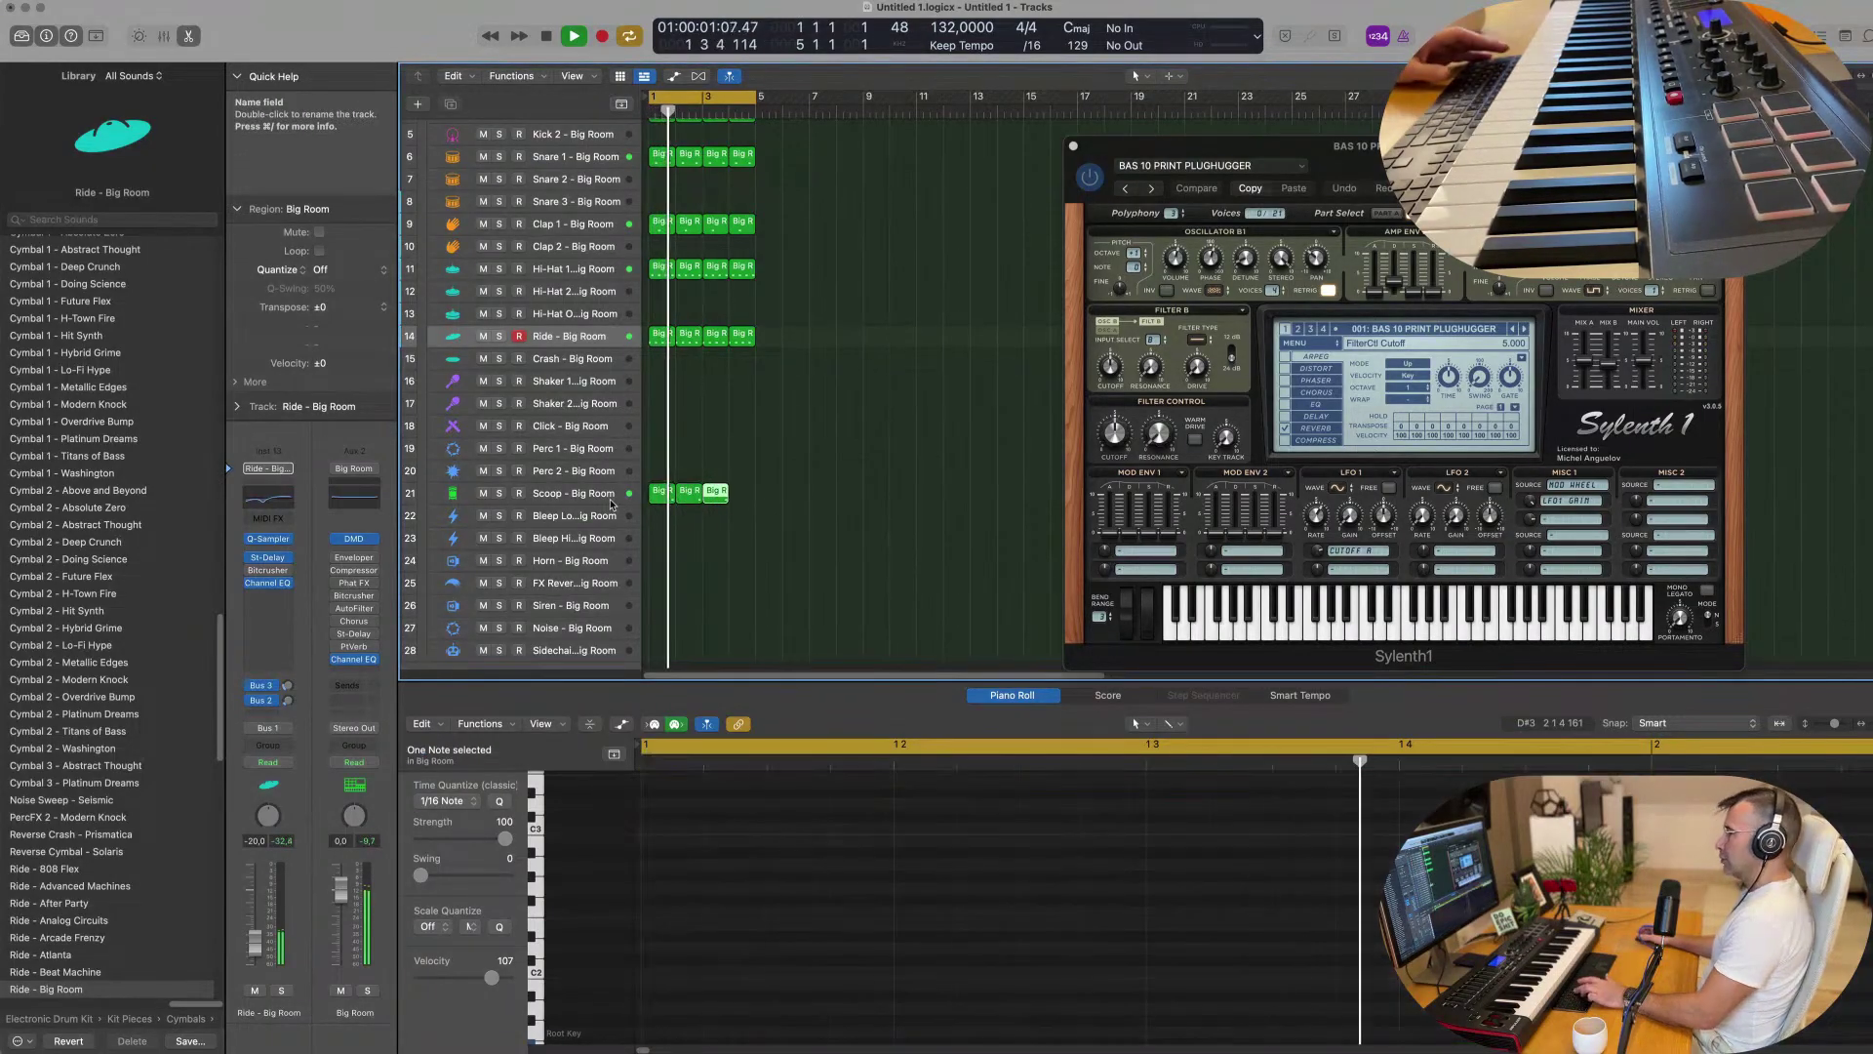
drag(826, 485, 746, 529)
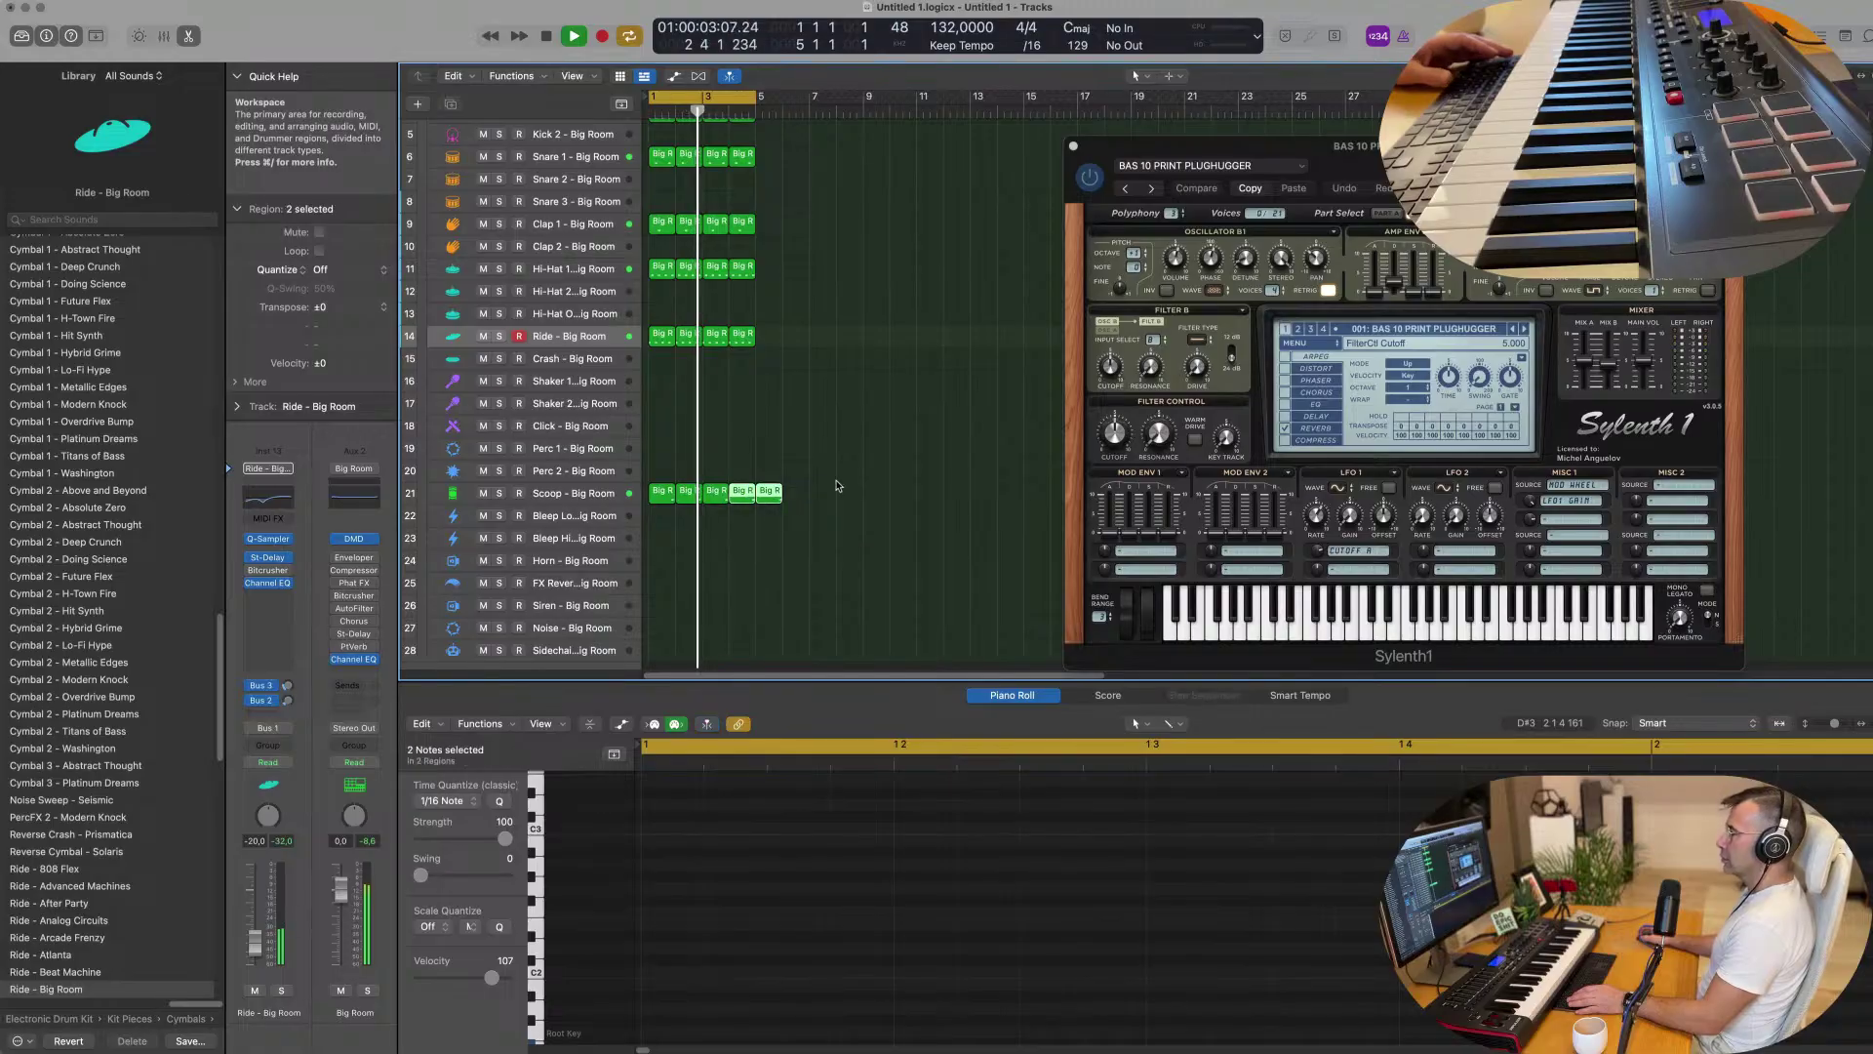
key(Delete)
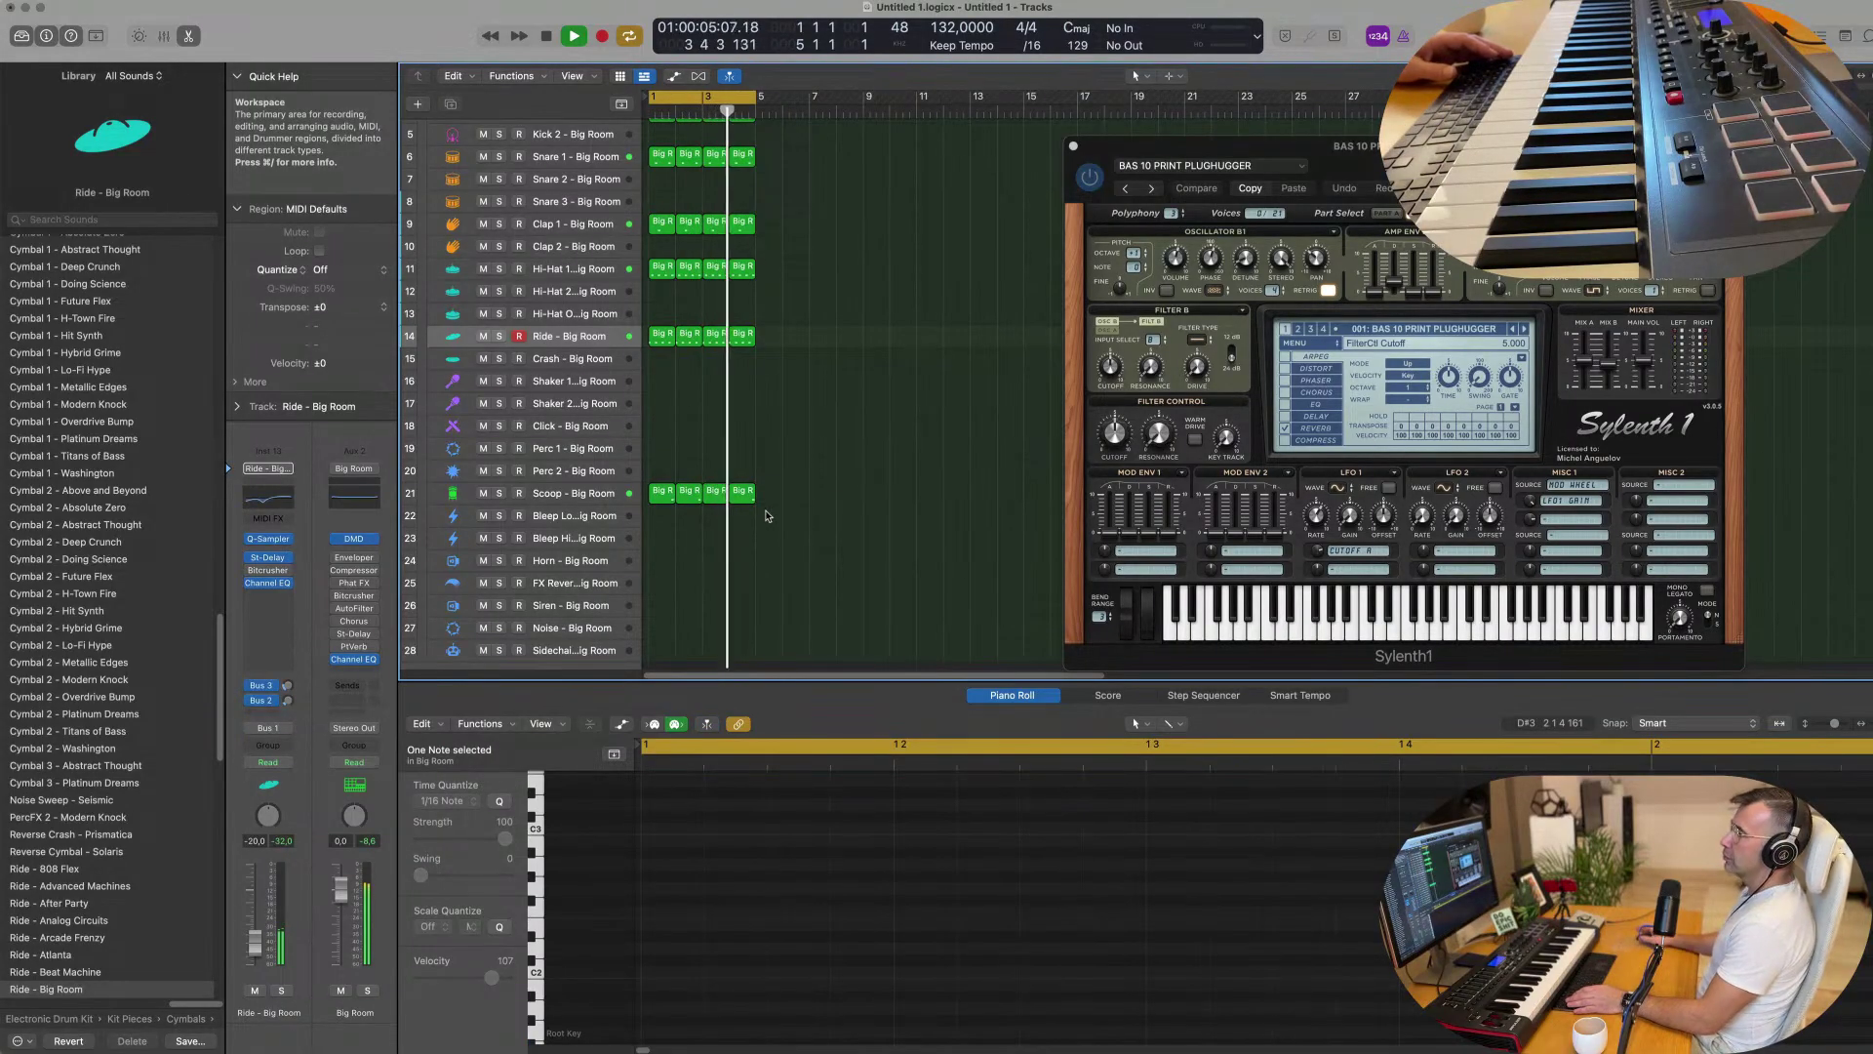
Copy the first Ride region to the start of the Perc 1 track.
scroll(779, 532, down, 1)
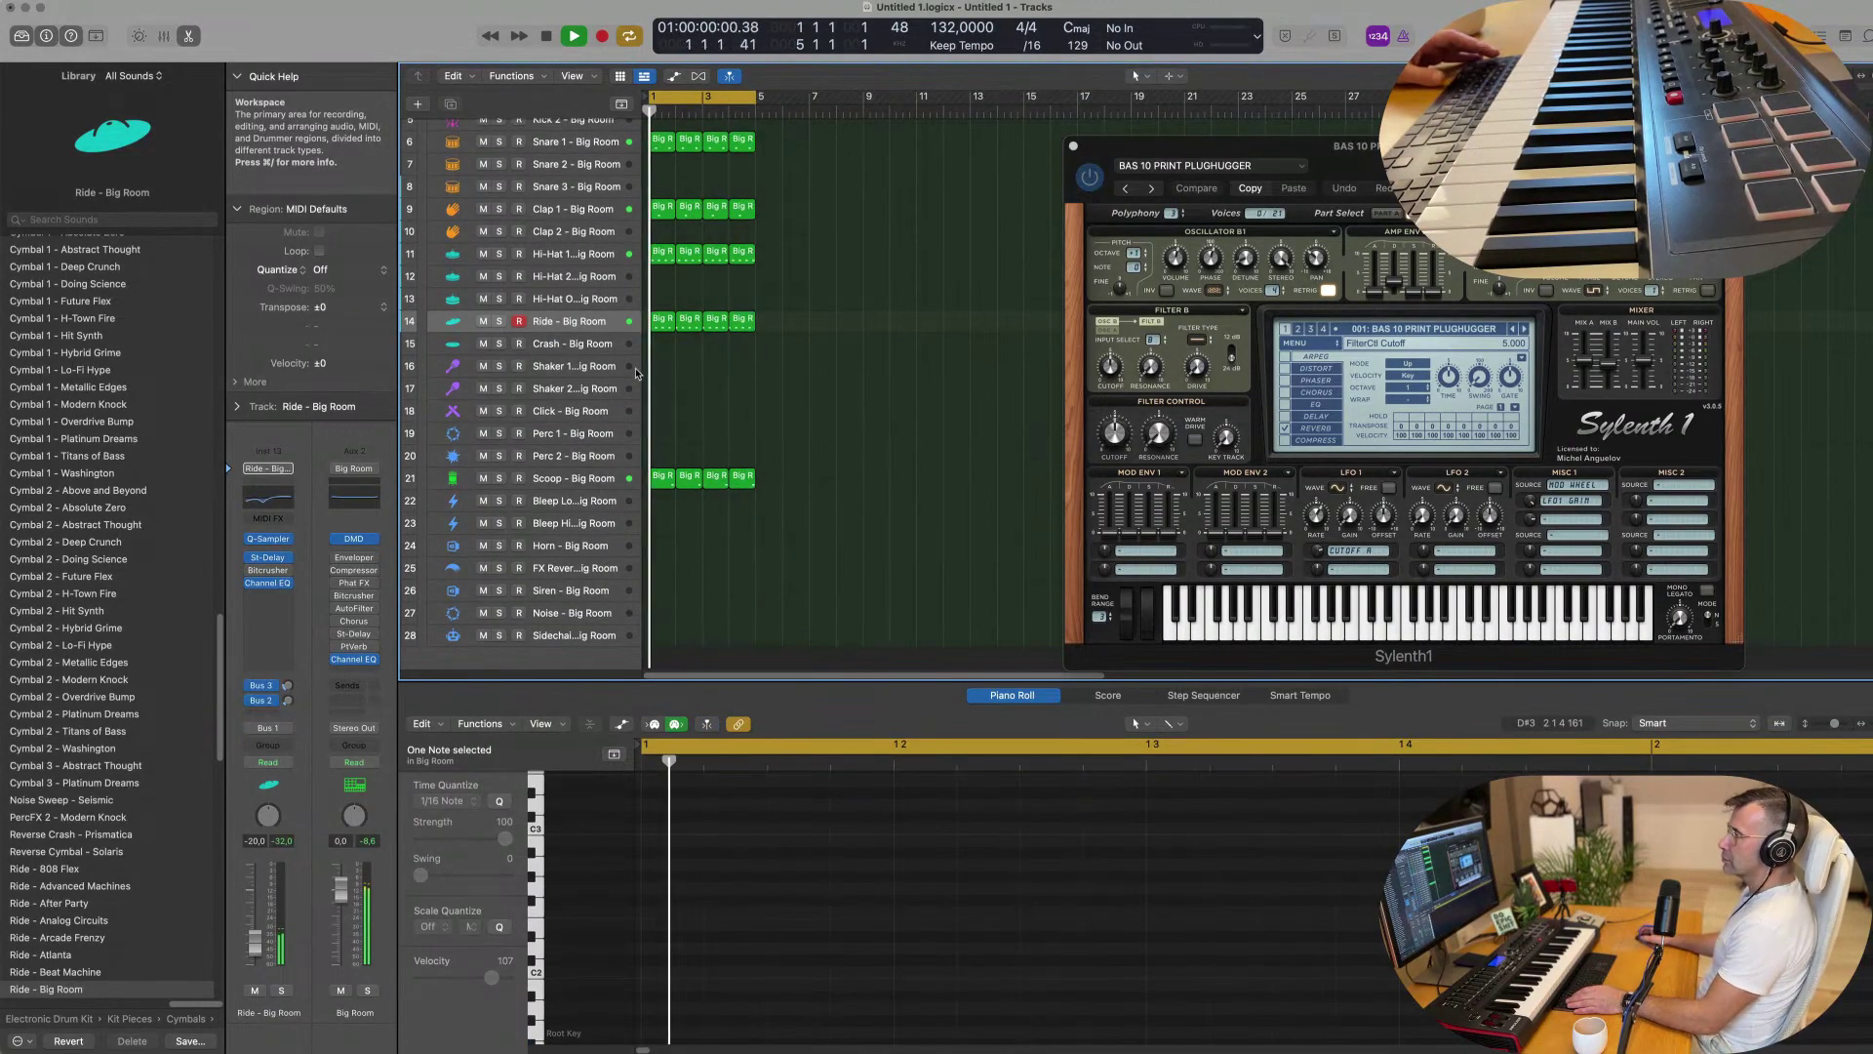
click(658, 327)
key(space)
drag(660, 328, 660, 436)
Transpose all four Perc 1 notes down an octave and audition them.
drag(730, 862, 1454, 952)
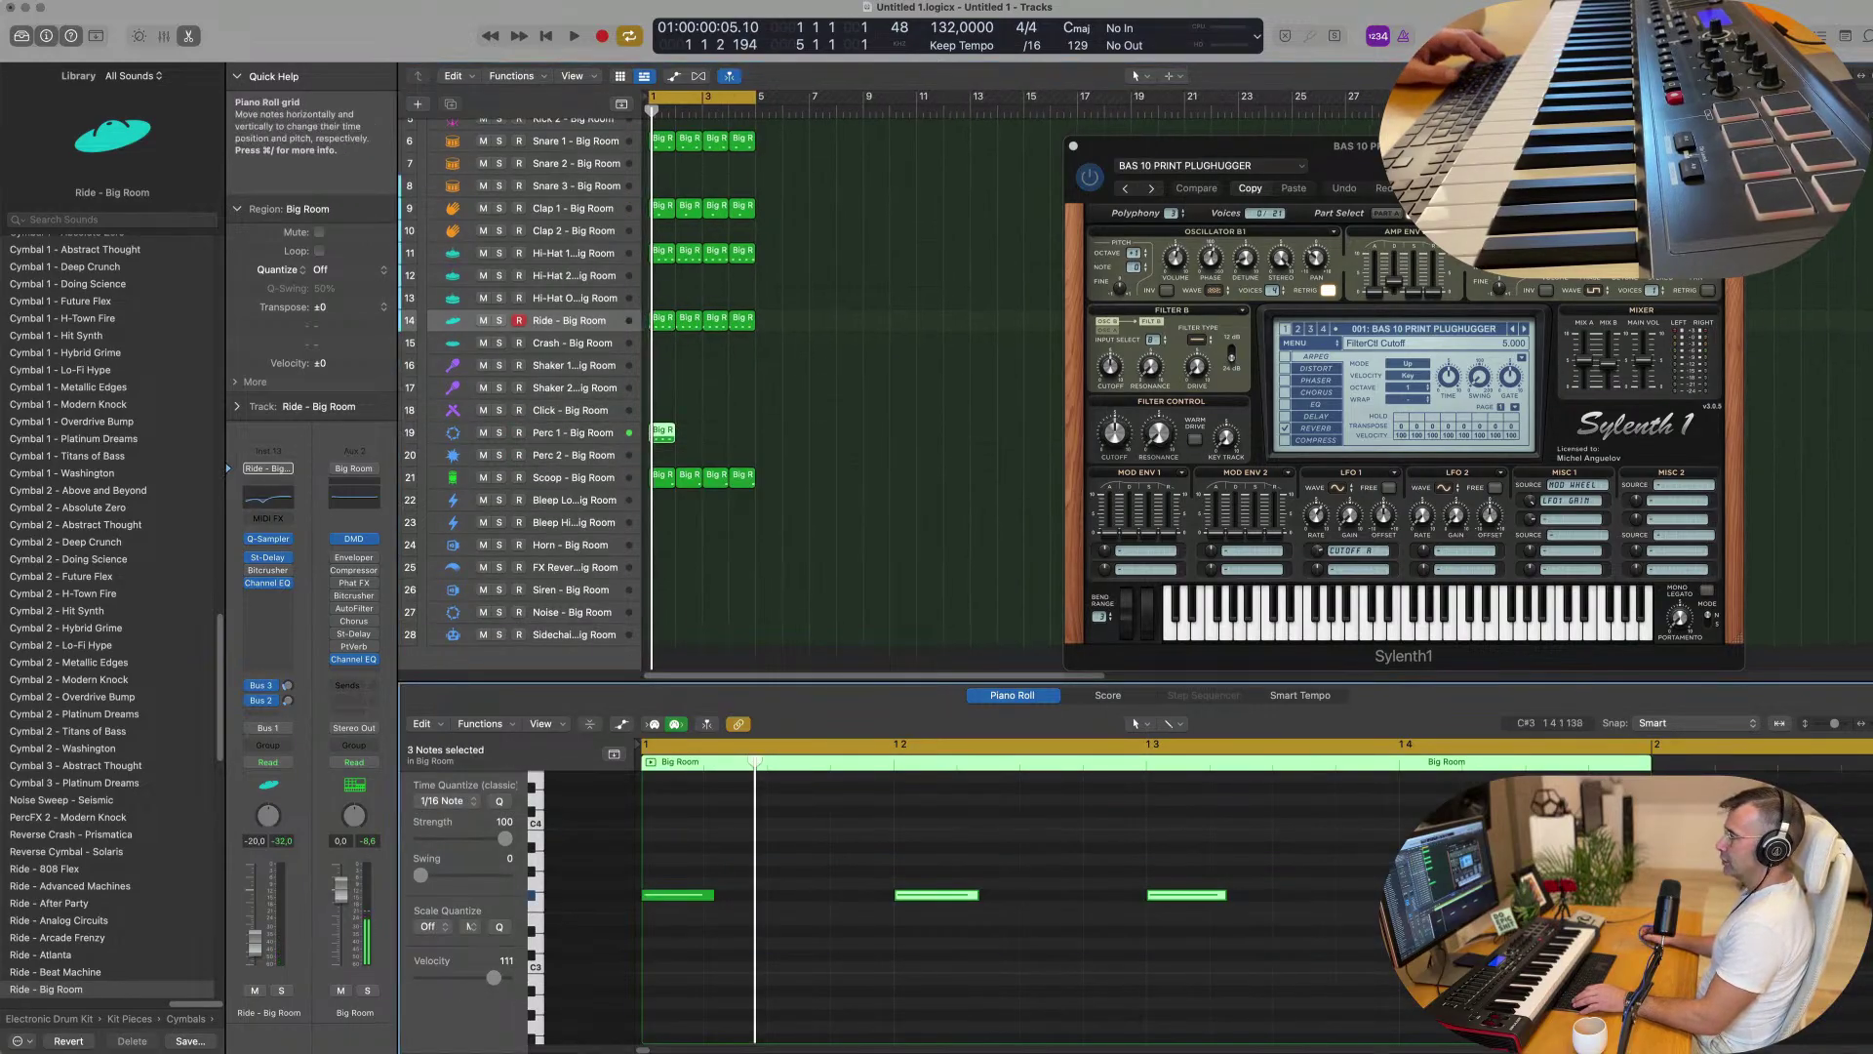
key(super+a)
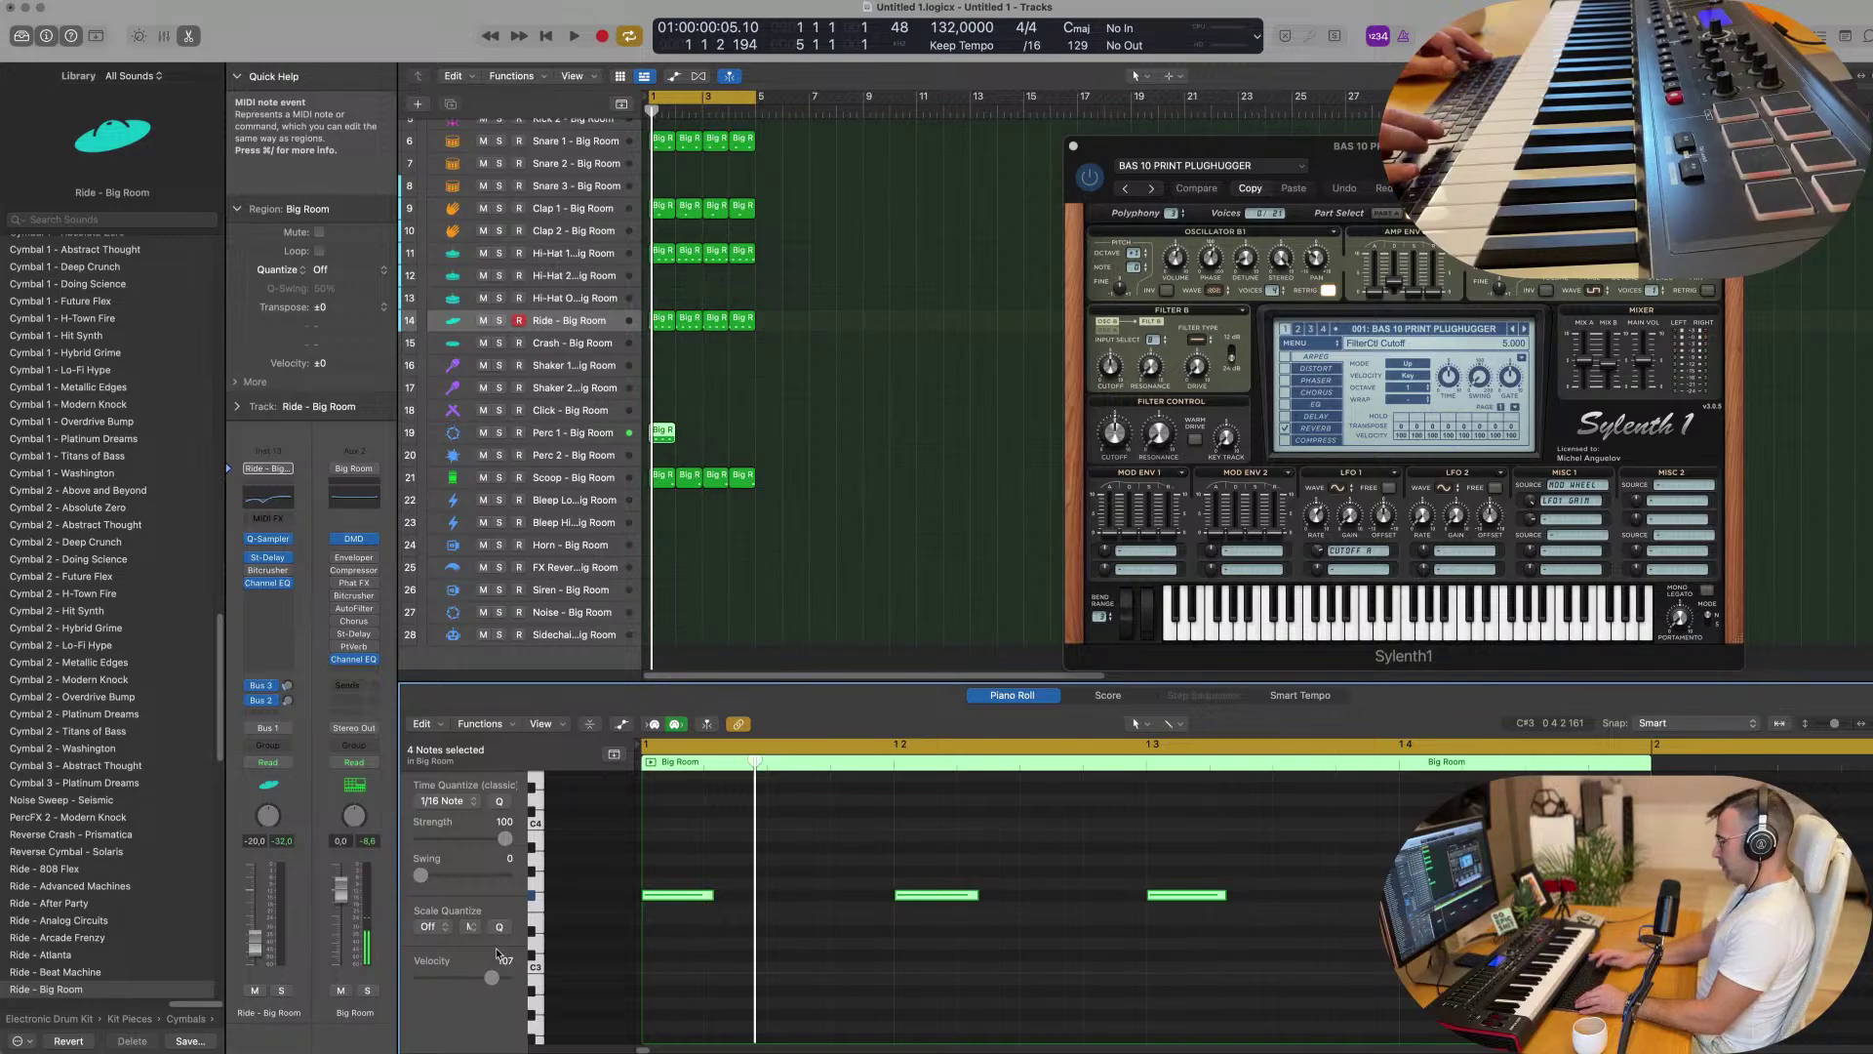
key(shift+alt+Down)
key(space)
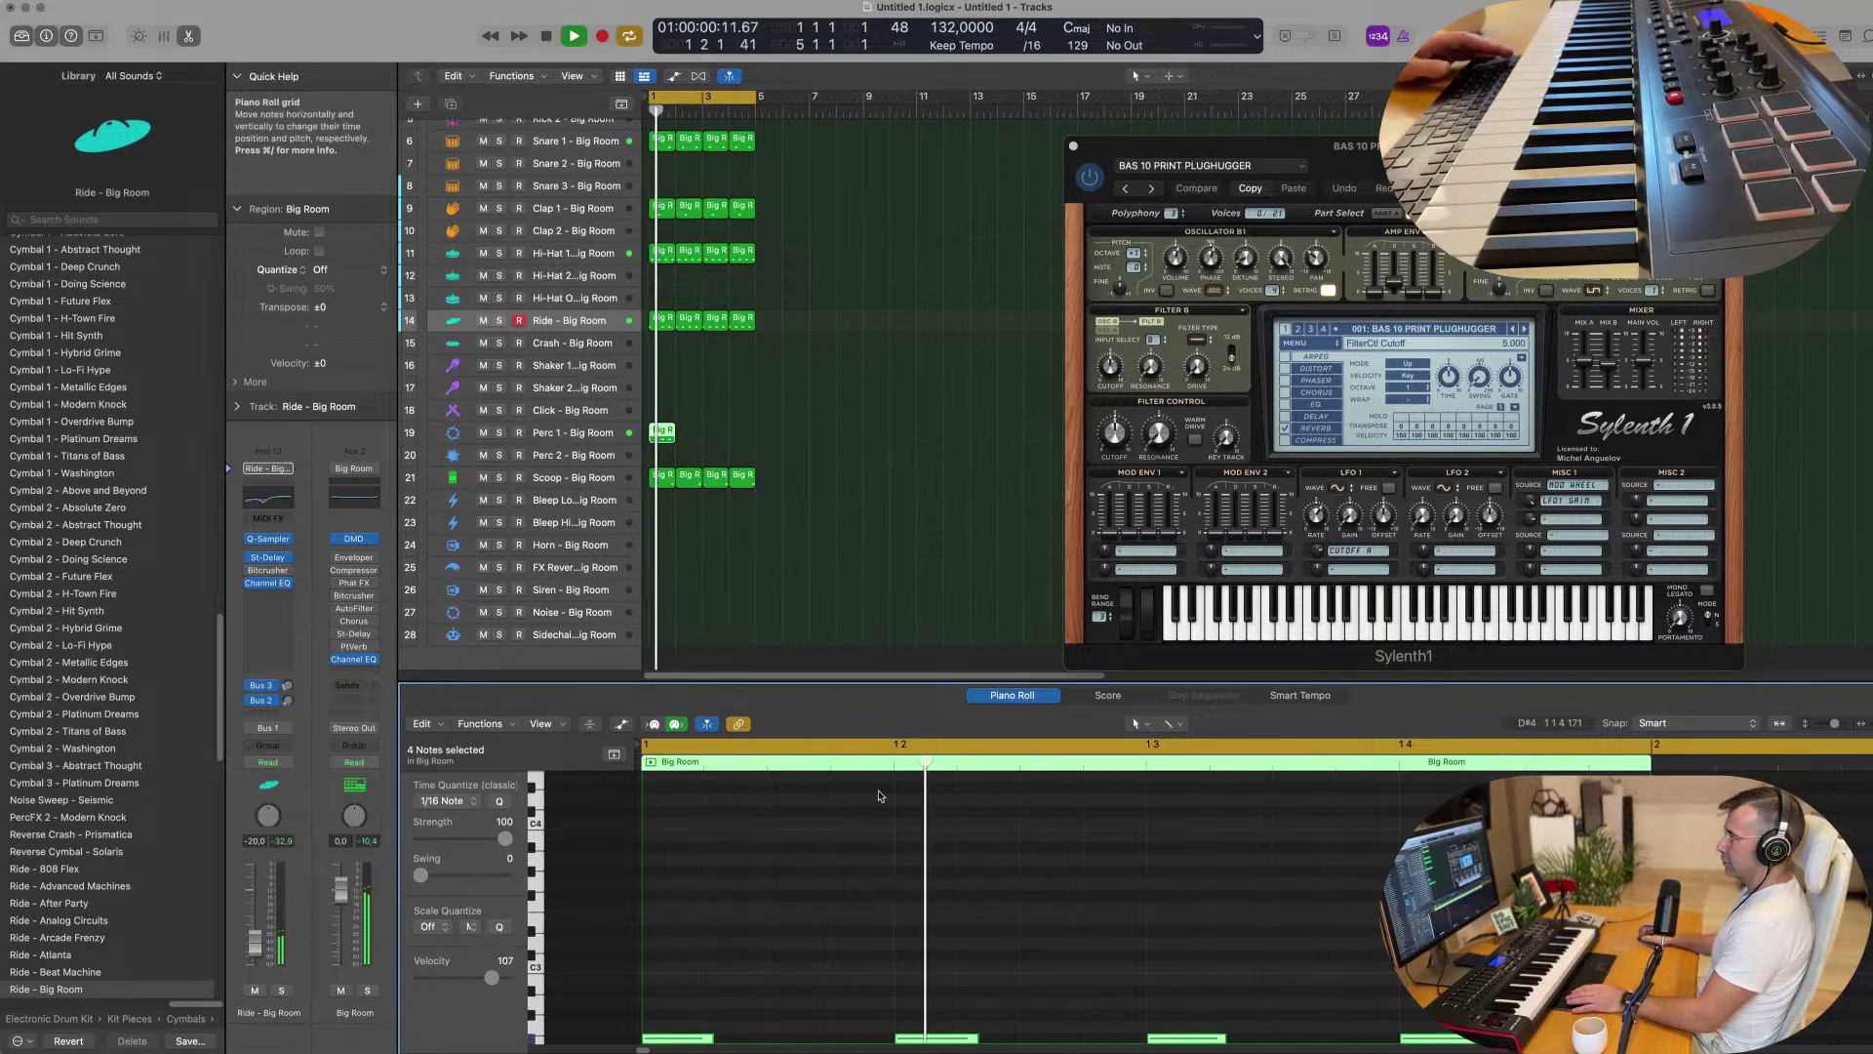
Shift the four Perc 1 notes off the beat, duplicate them half a beat later and audition the pattern.
scroll(708, 818, down, 5)
drag(680, 803, 996, 961)
key(space)
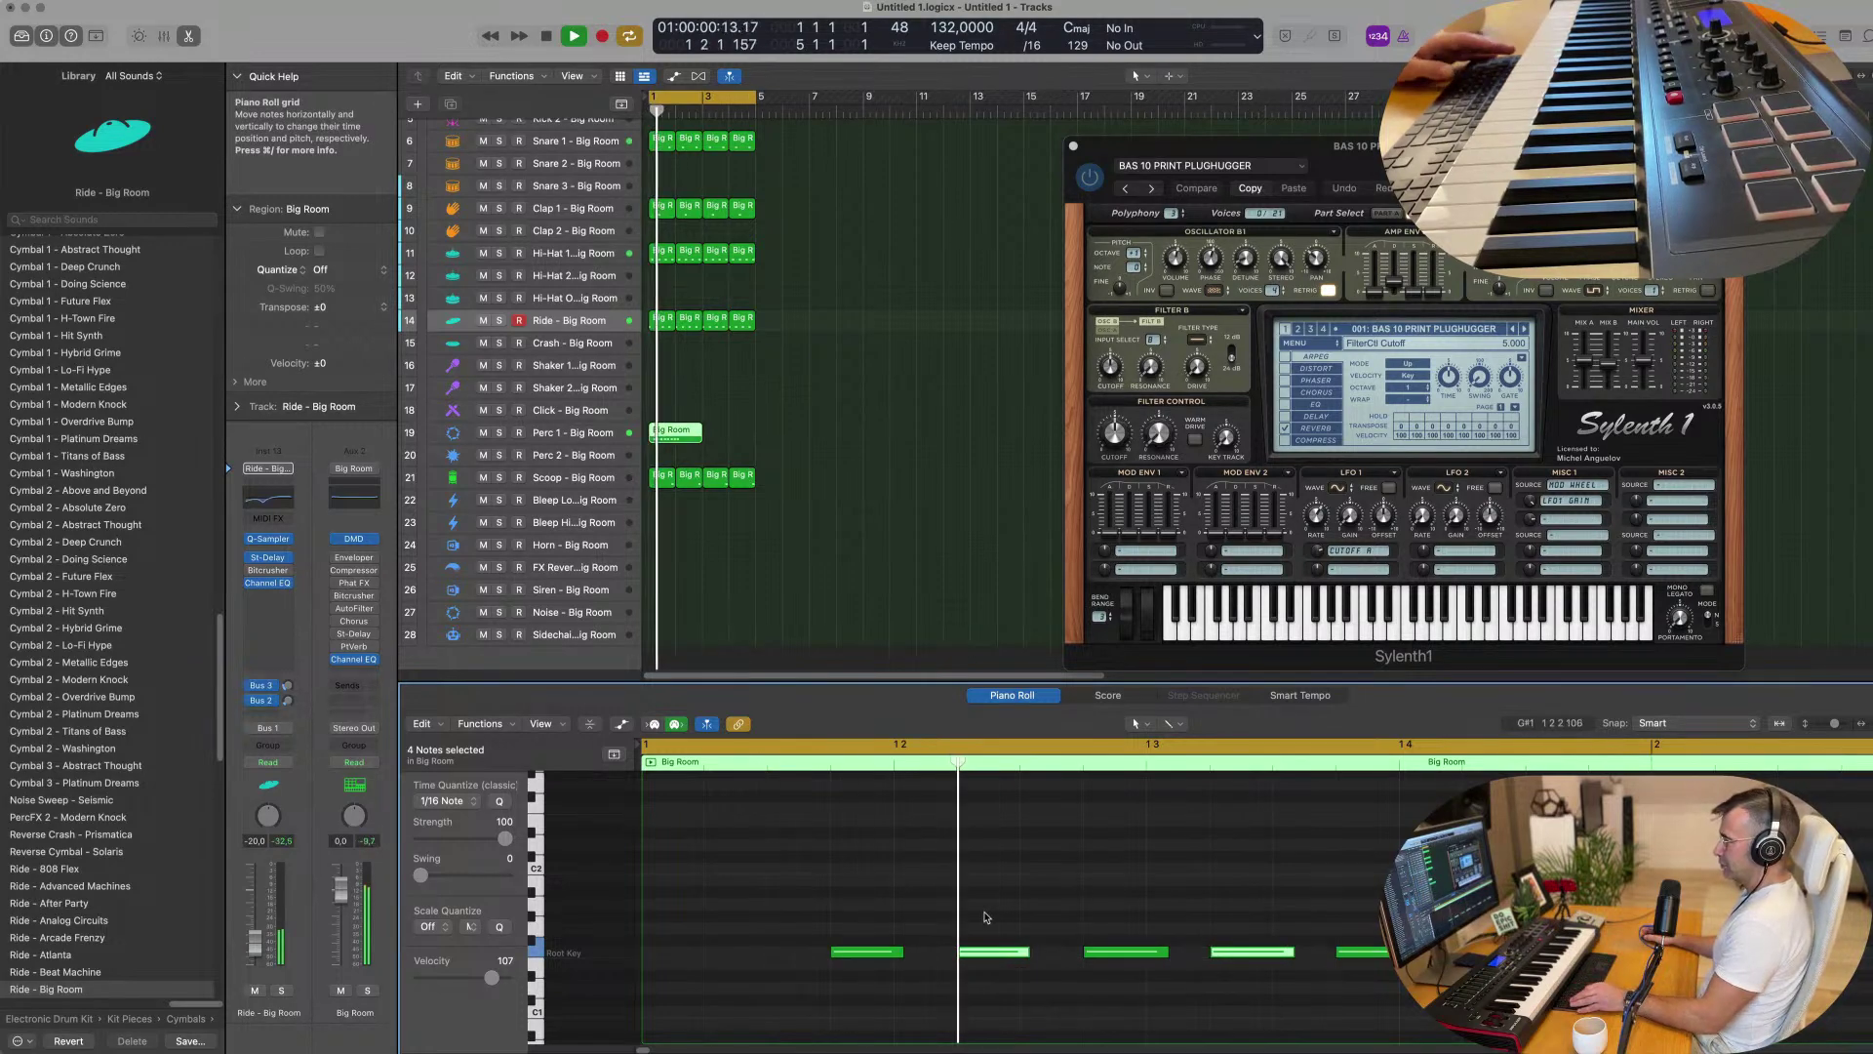
Delete the surplus Perc 1 notes from just before beat 3 onward, keeping only the two around beat 2.
scroll(983, 915, down, 2)
click(993, 952)
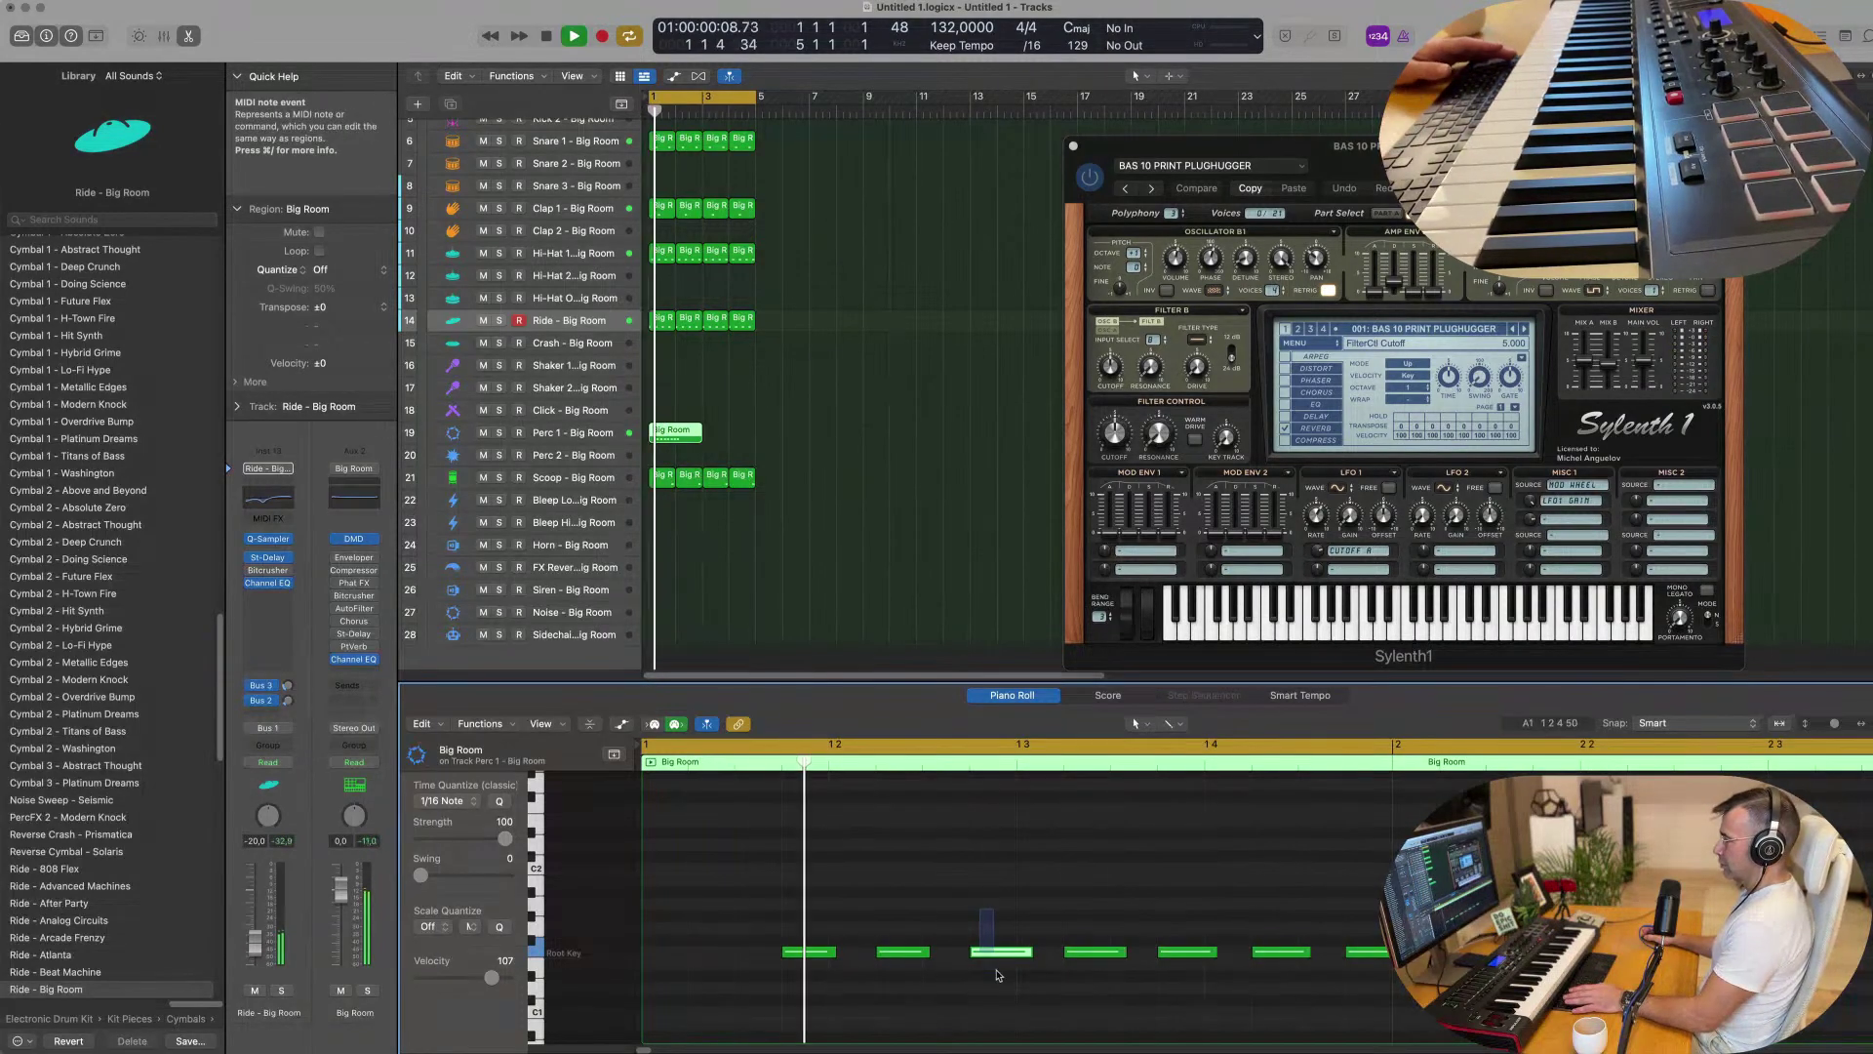
key(Delete)
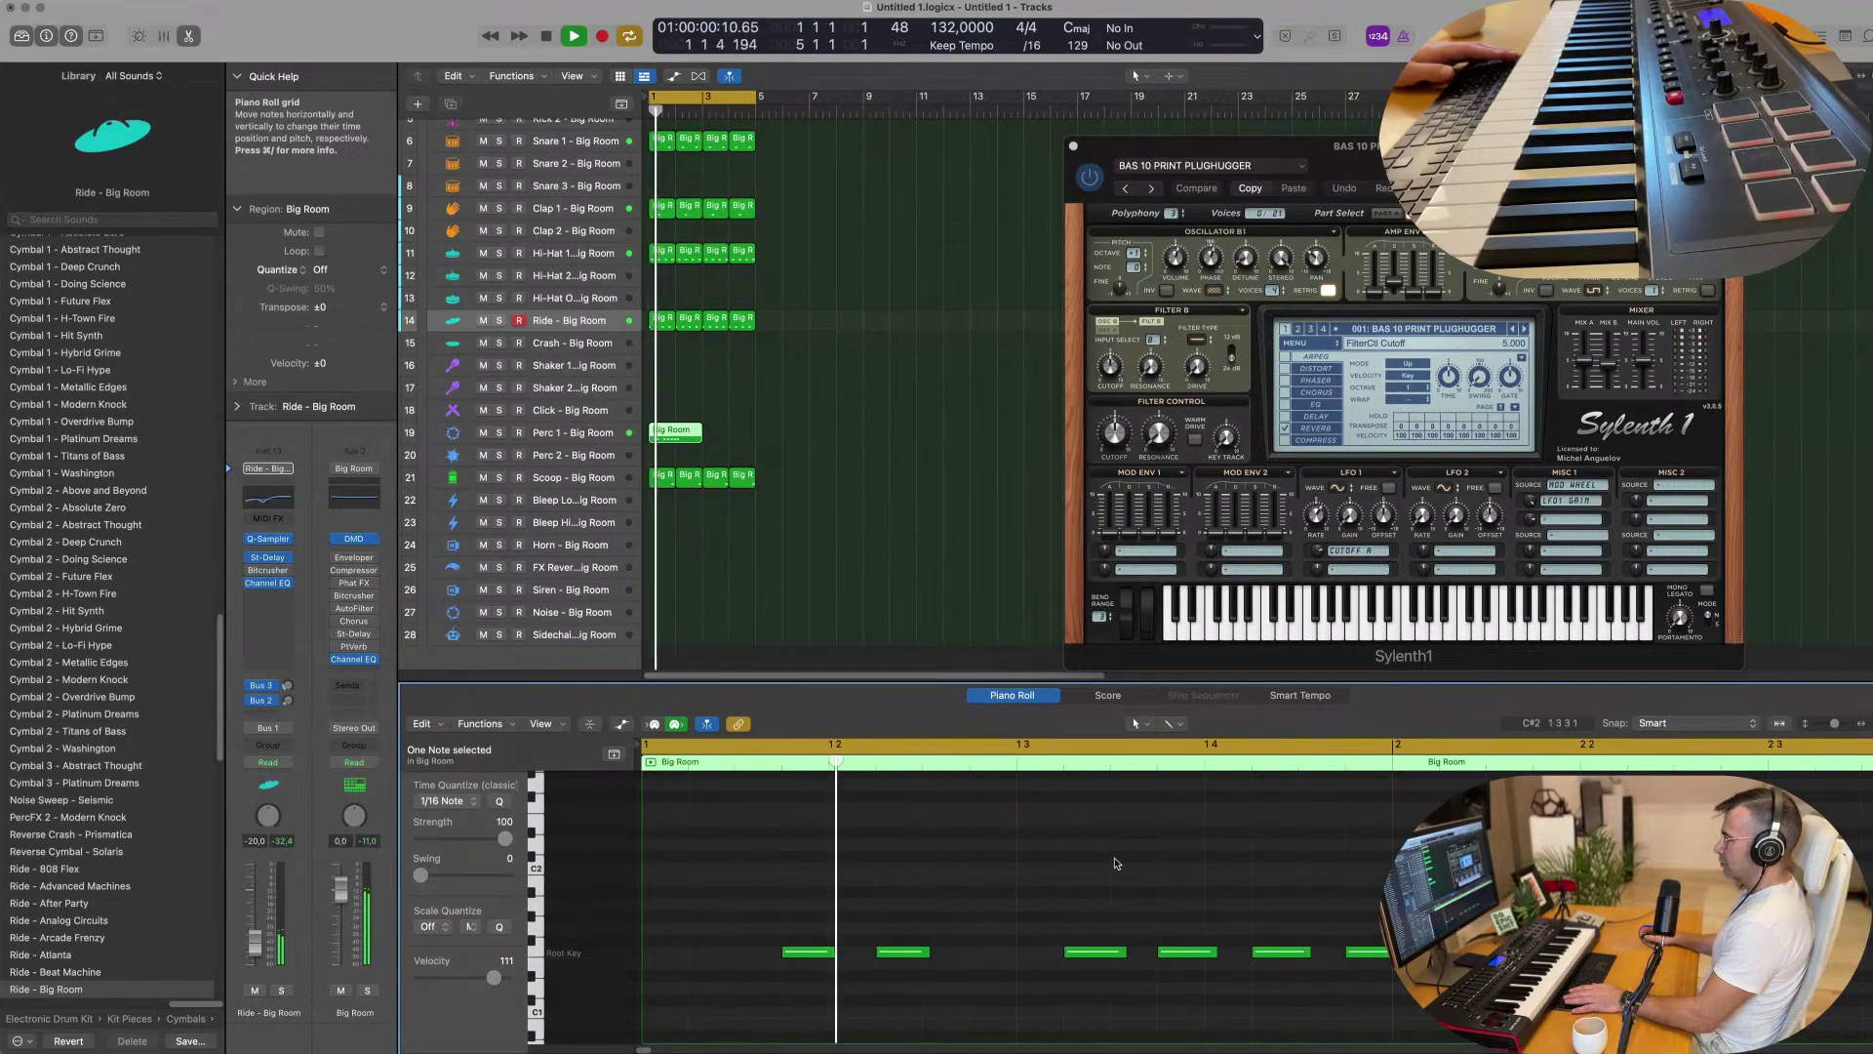
click(1284, 952)
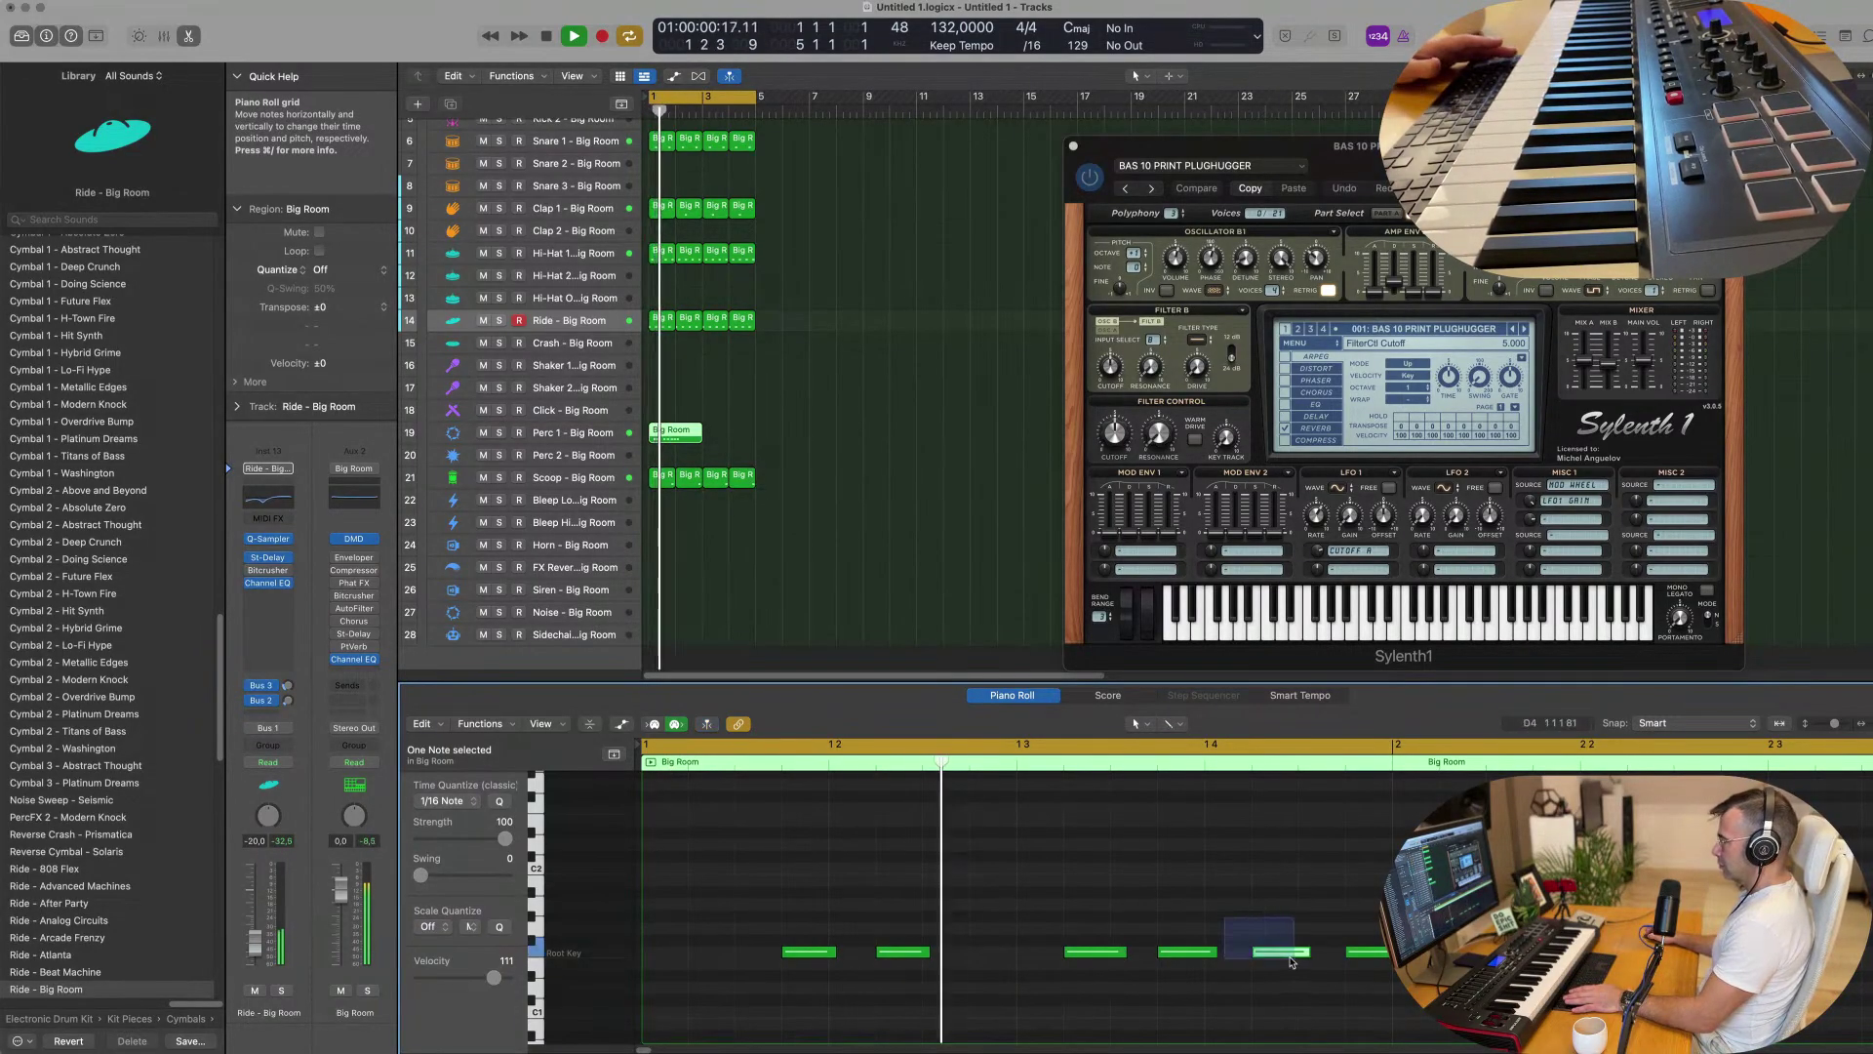
key(Delete)
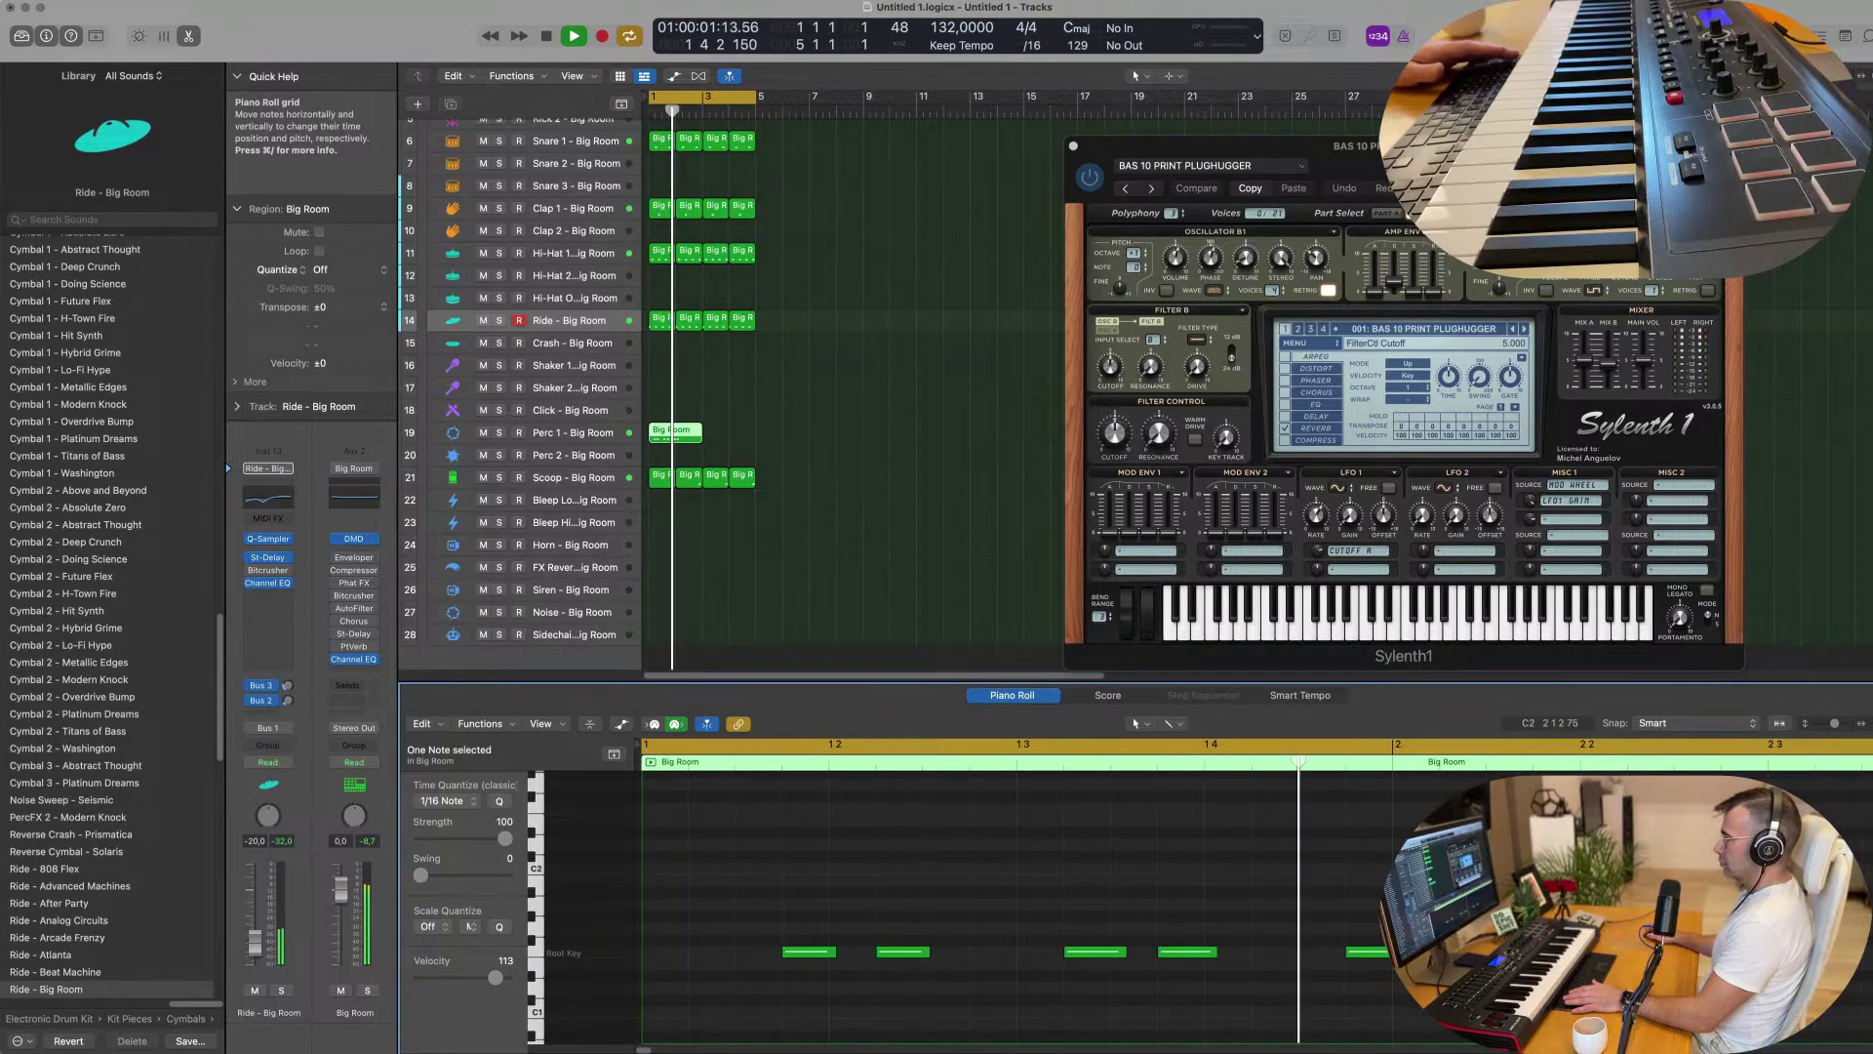
key(space)
drag(1076, 883, 1411, 995)
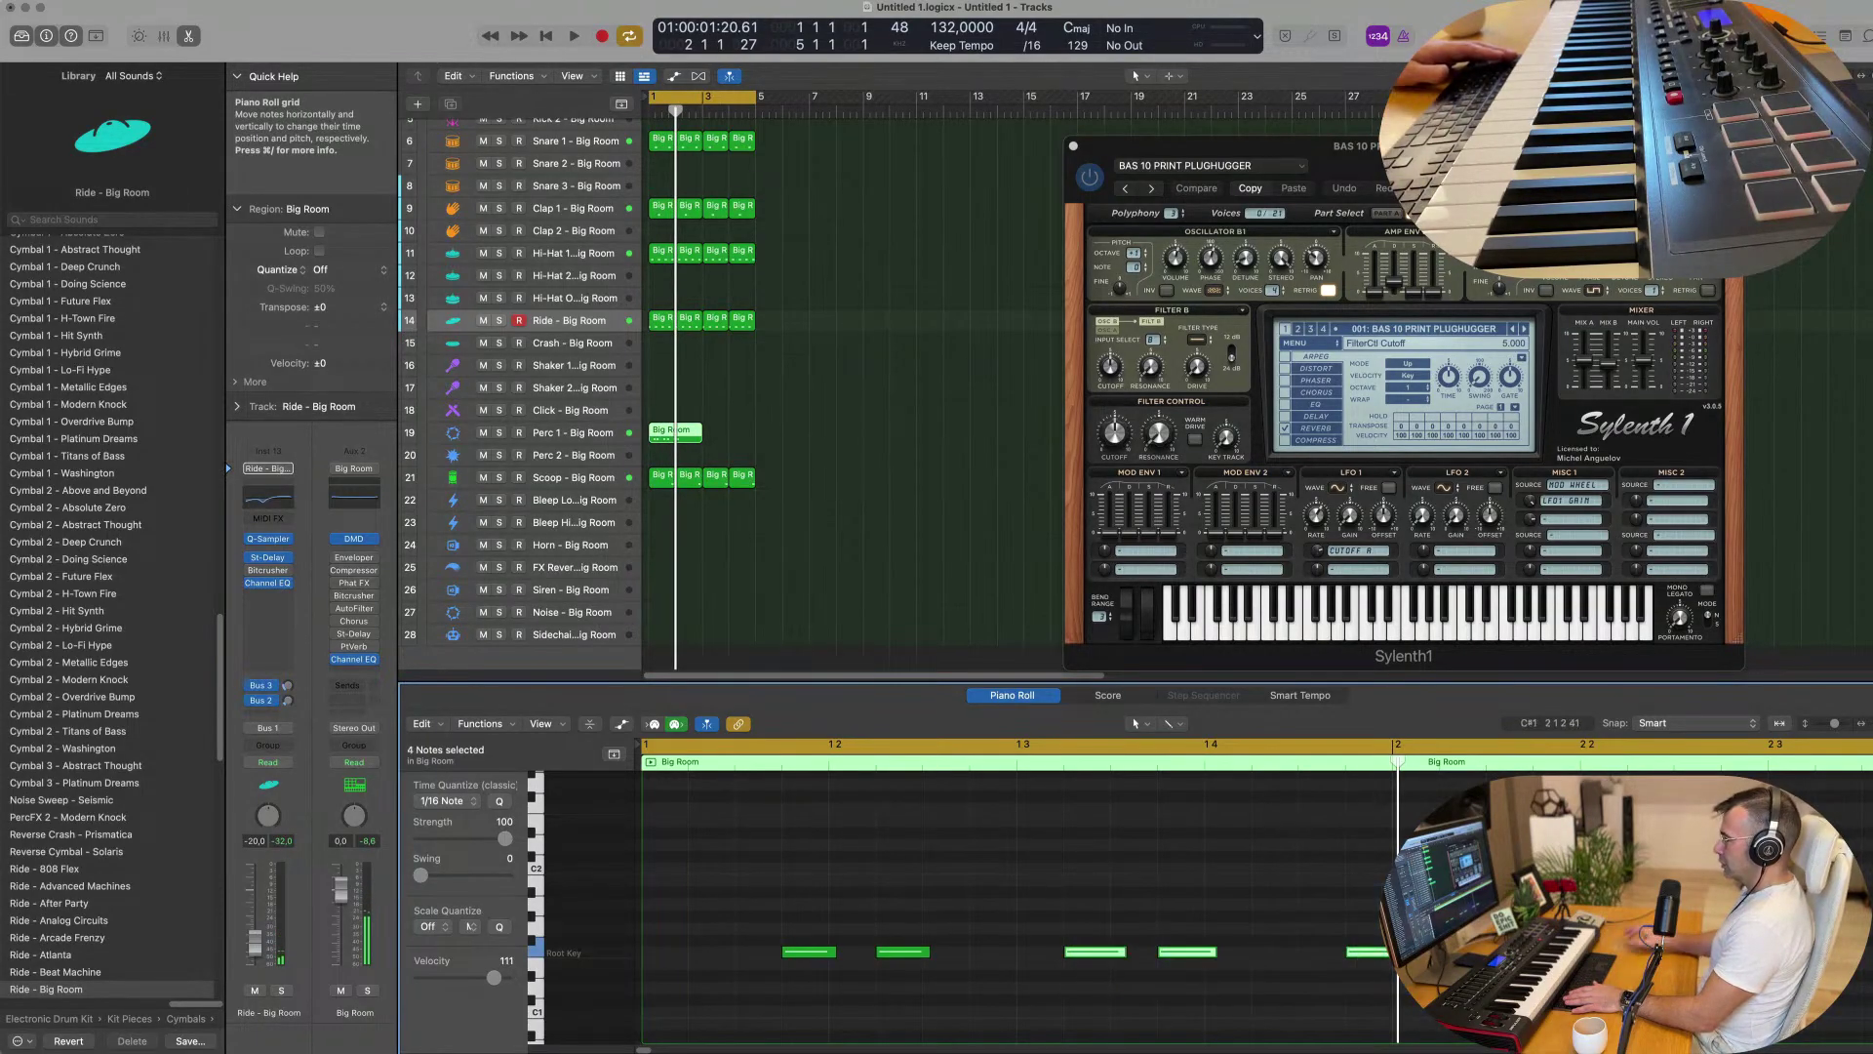
Shorten the Perc 1 region to one bar and repeat it to fill the four bars.
click(675, 431)
key(space)
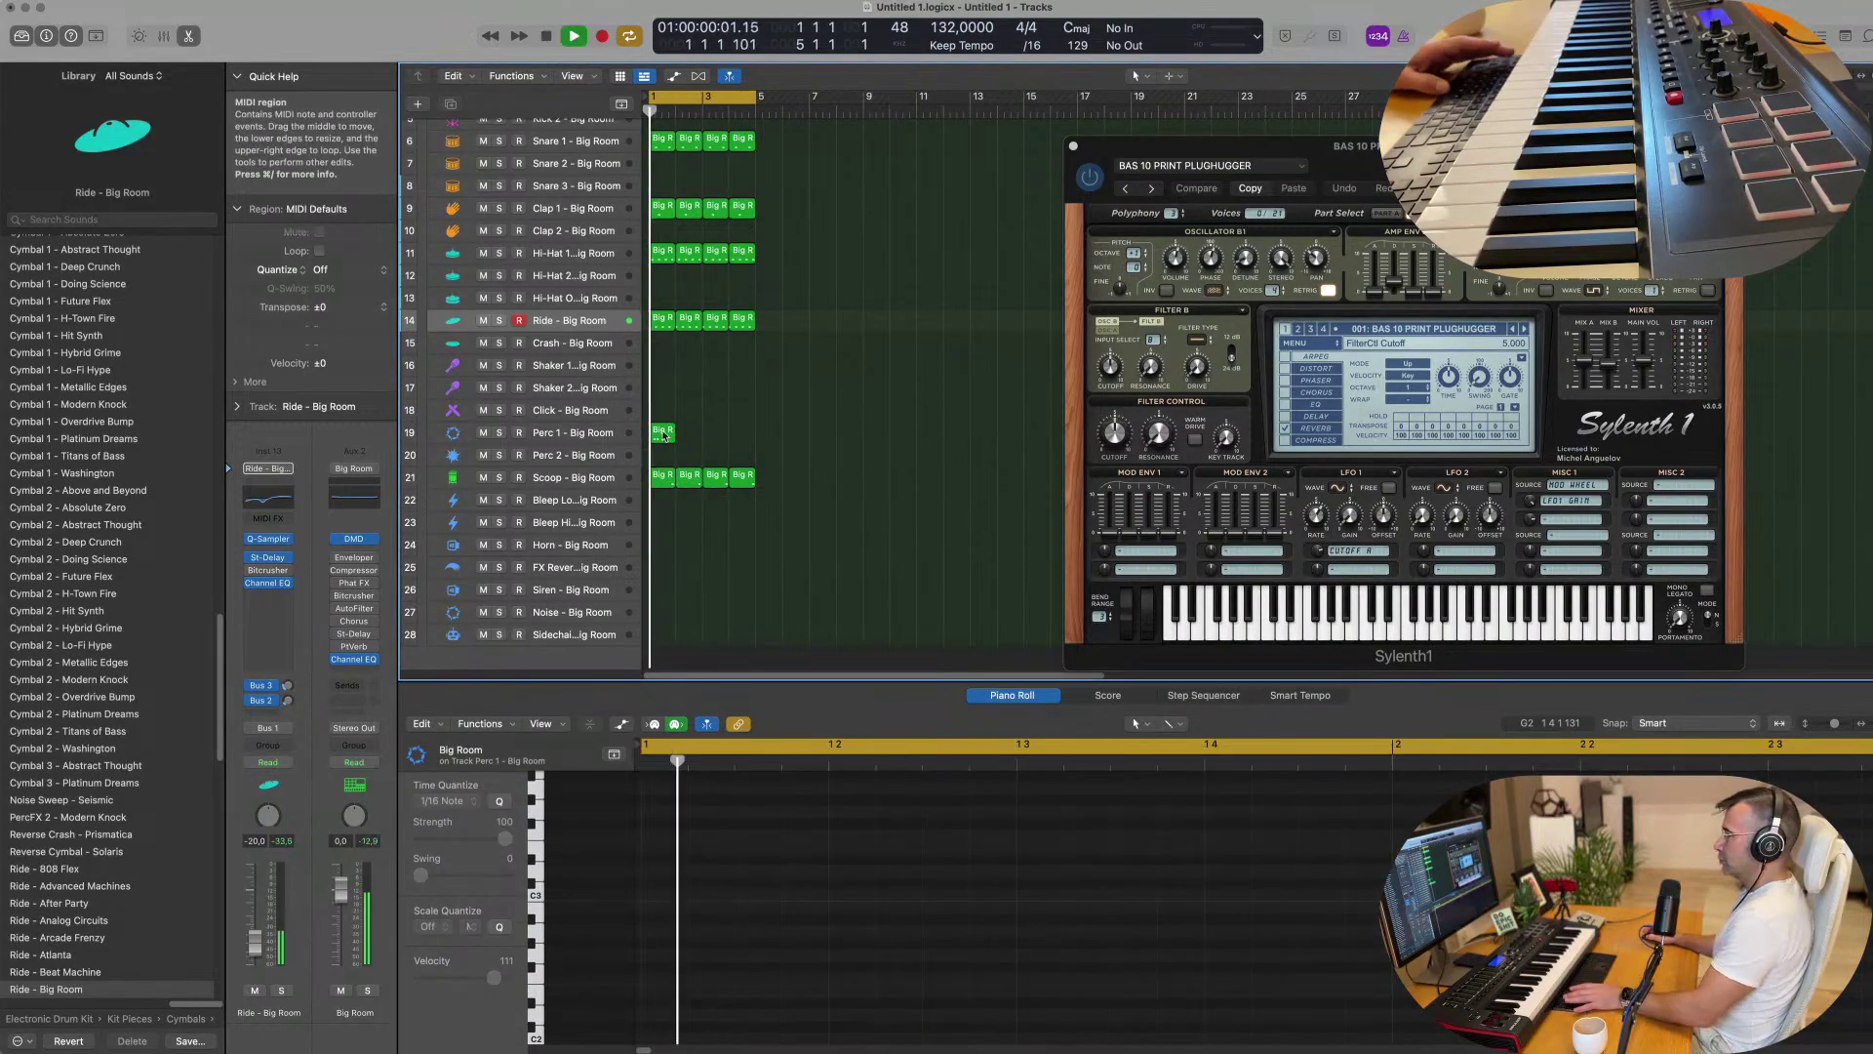
key(super+r)
key(super+r)
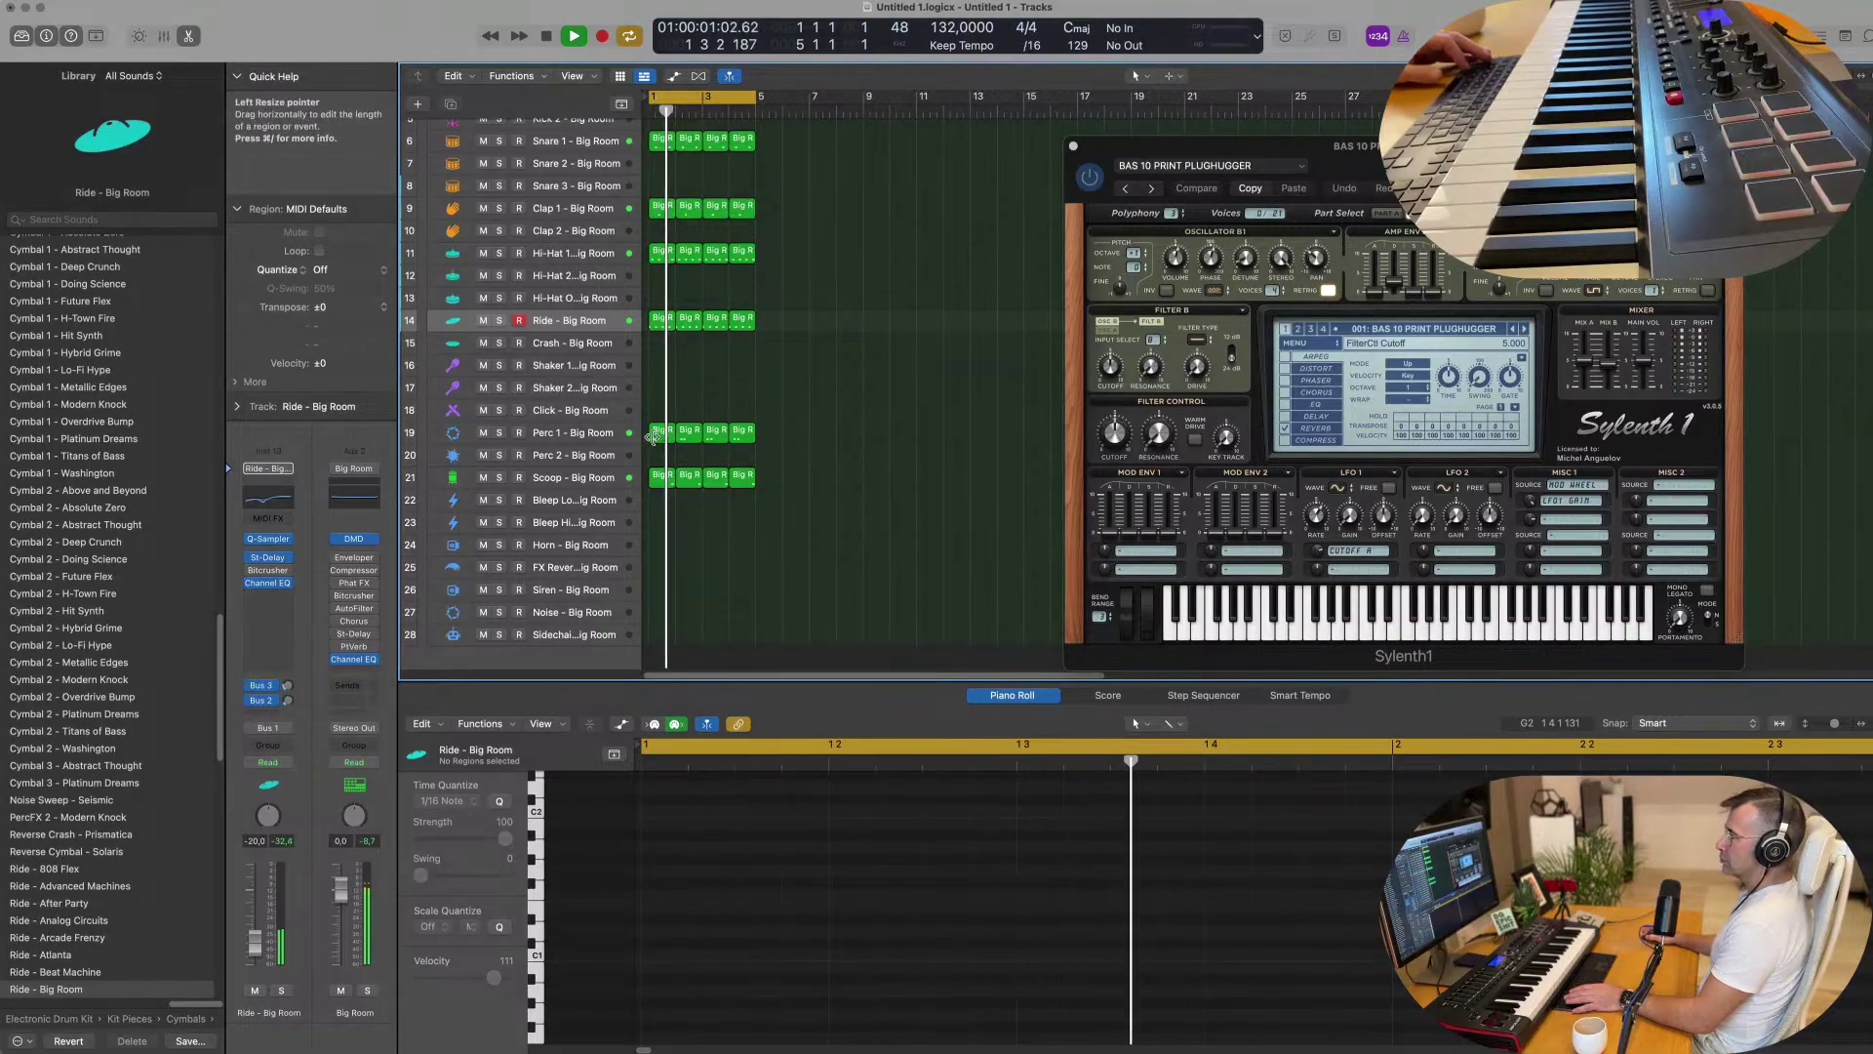
Copy the two notes in the first Perc 1 region to around beat 4 and play the pattern.
click(661, 431)
key(space)
drag(1027, 969, 1025, 966)
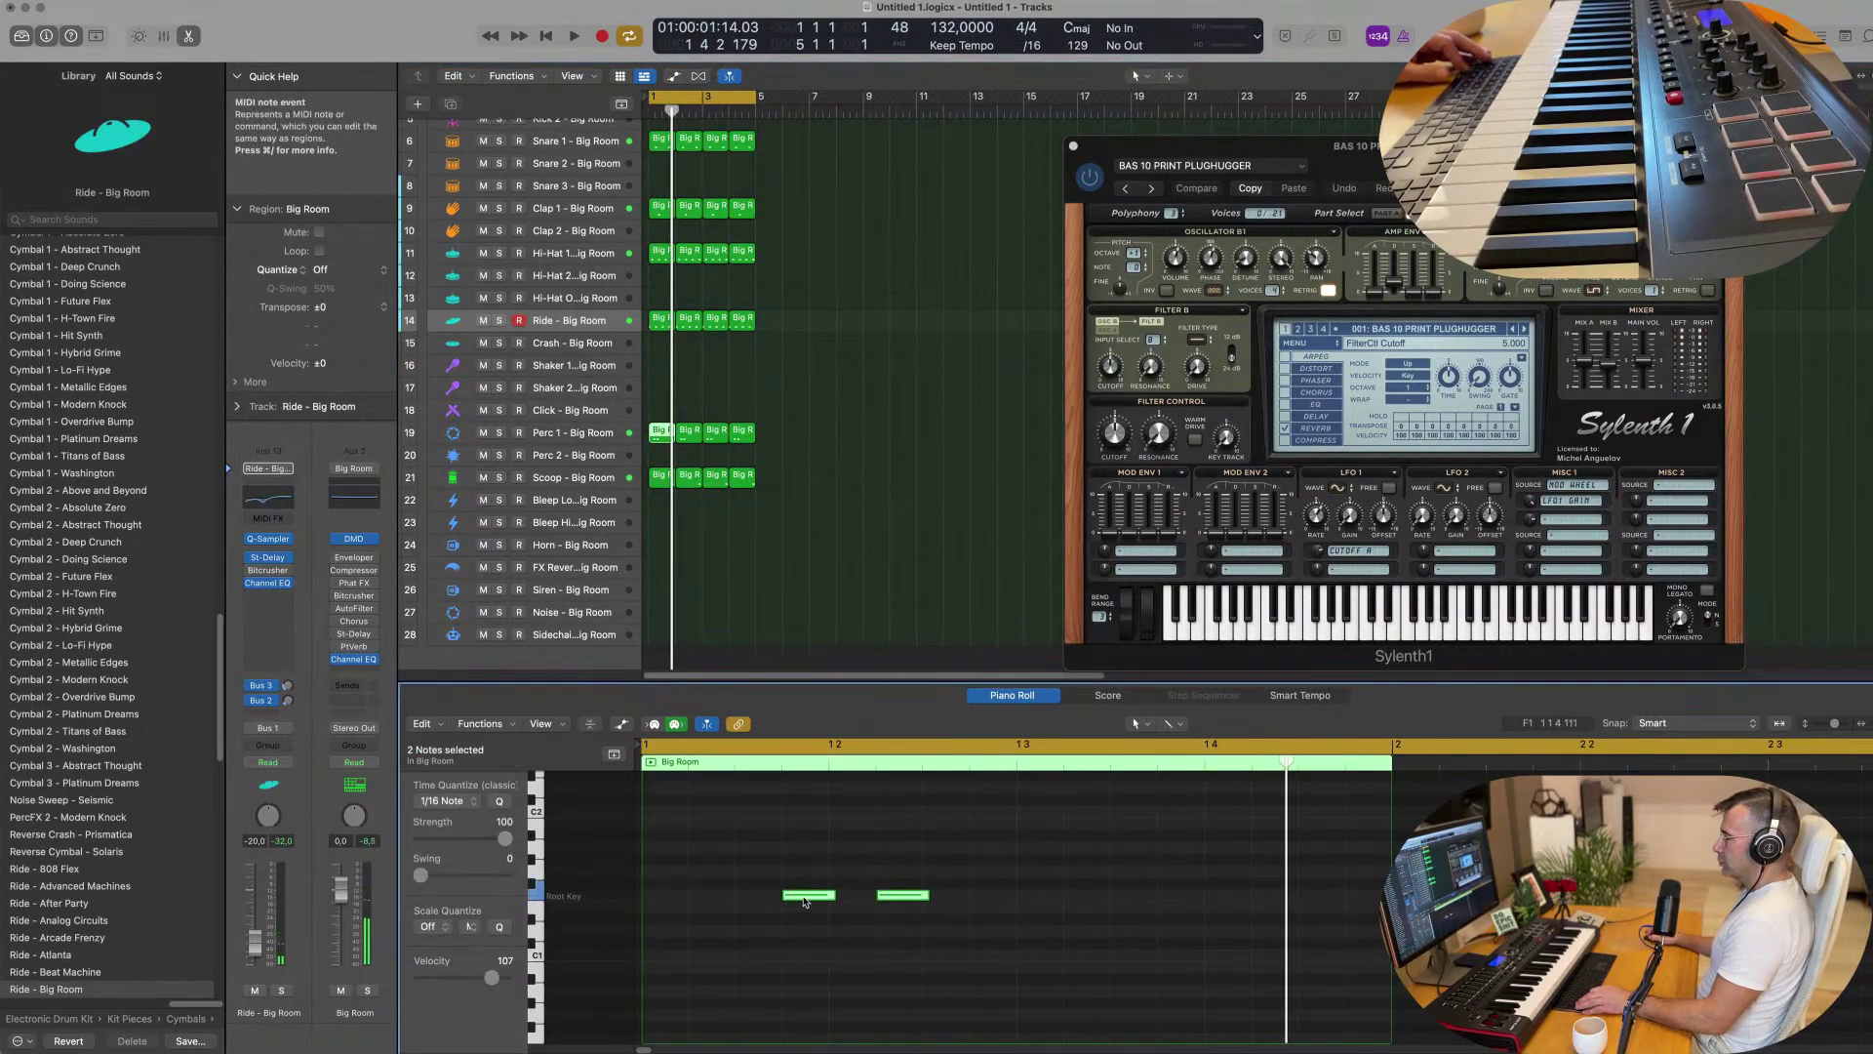
drag(822, 899, 1181, 894)
key(space)
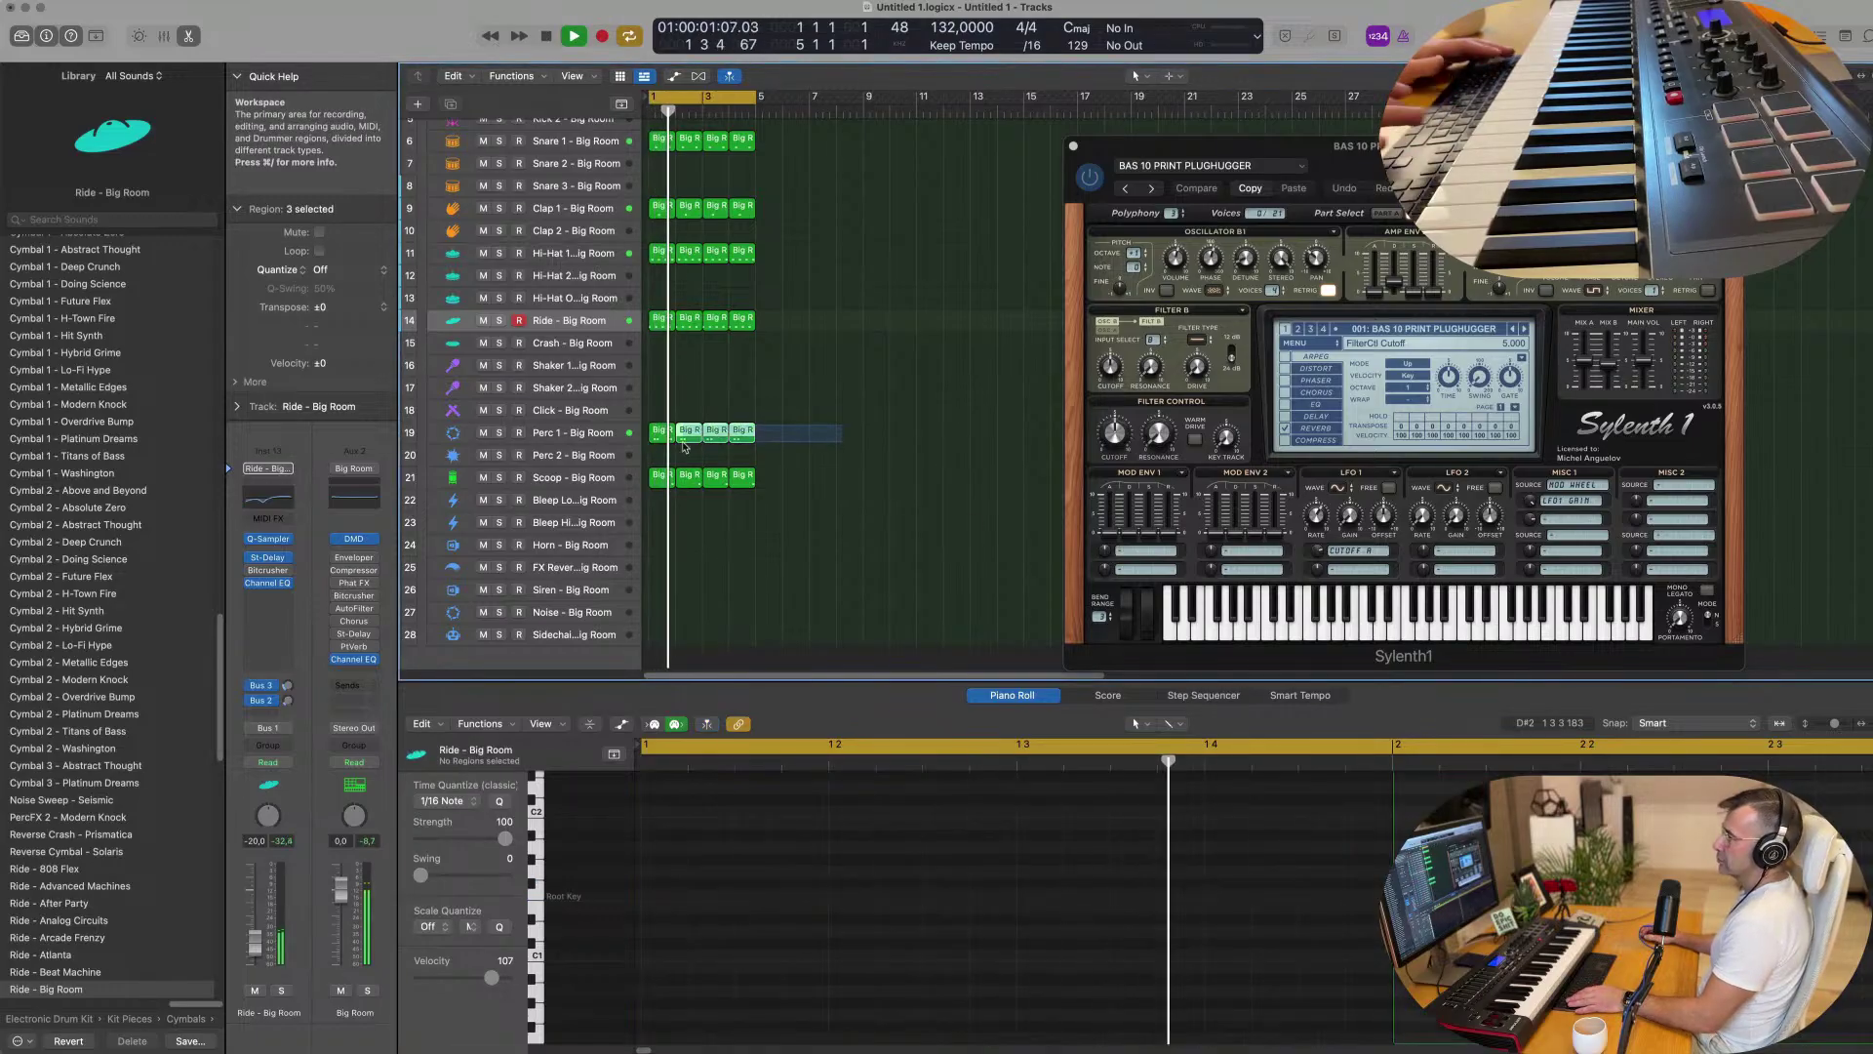
Replace the other three Perc 1 regions with repeats of the edited first region to fill four bars.
drag(819, 431, 688, 445)
key(space)
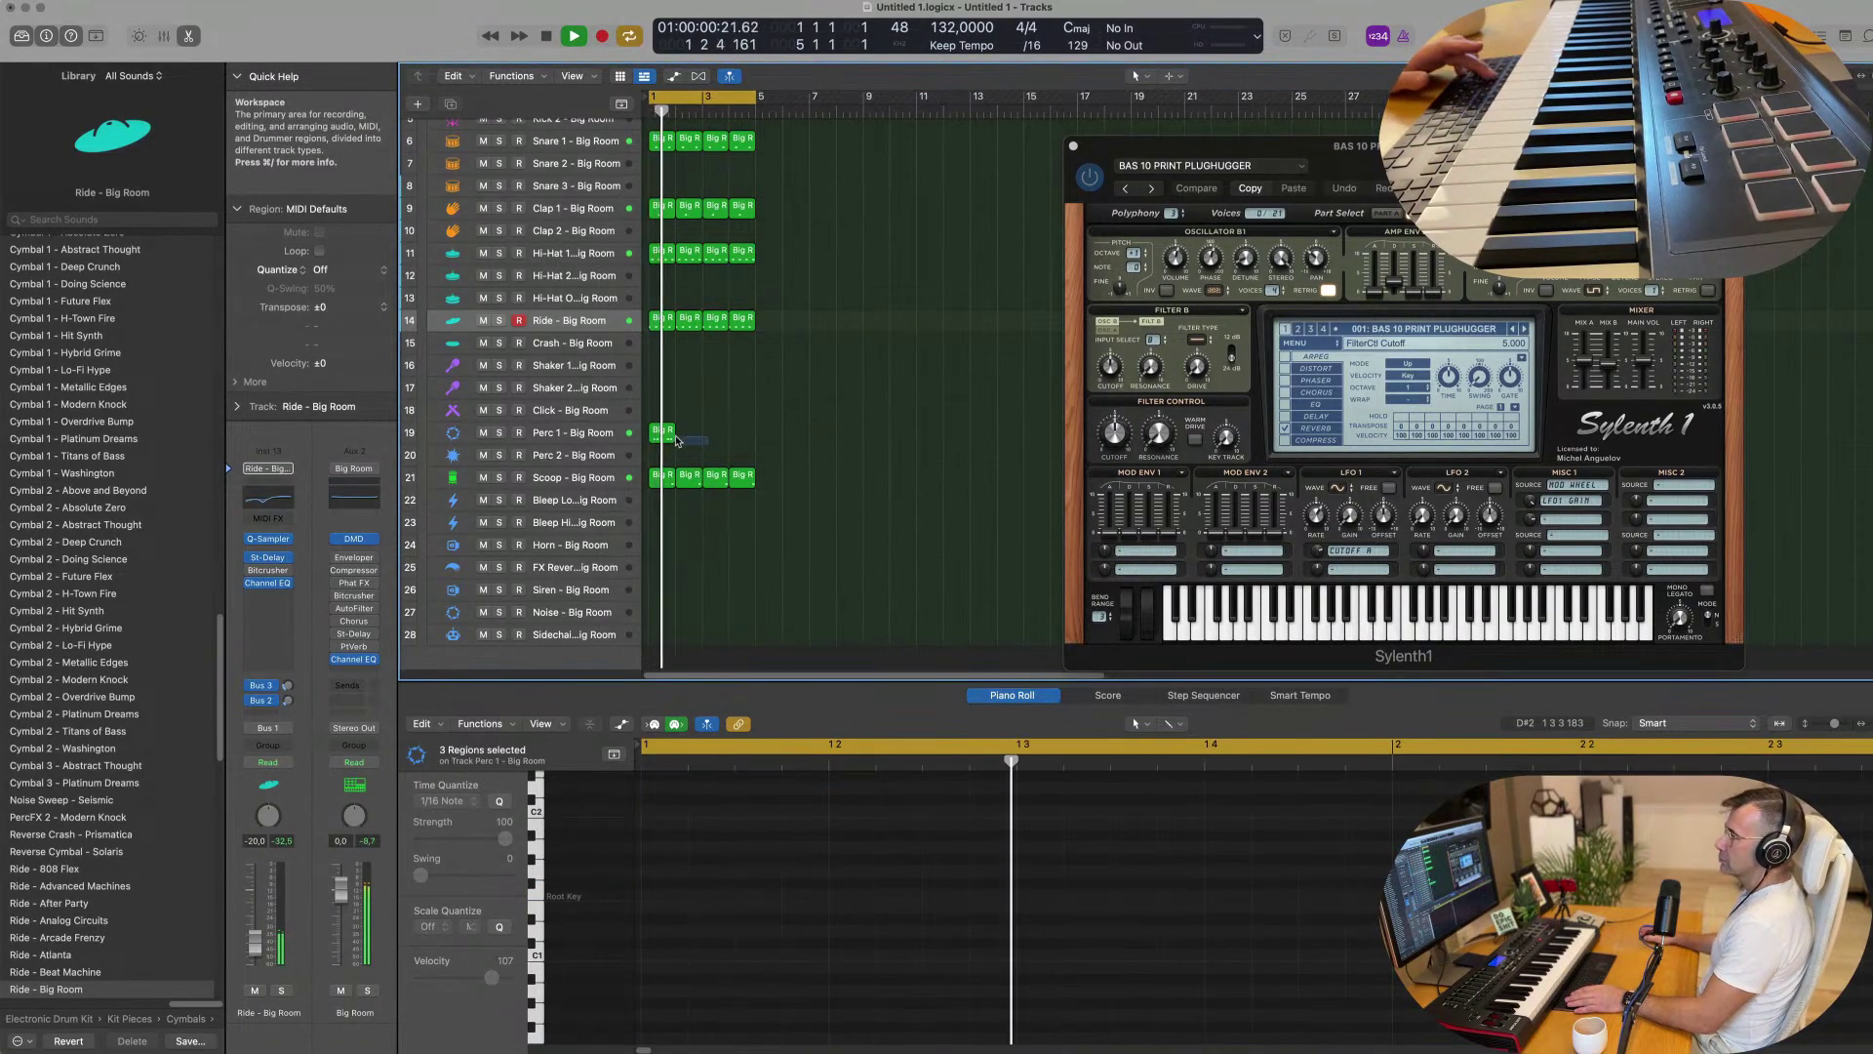
click(666, 438)
key(super+r)
key(super+r)
key(super+r)
key(space)
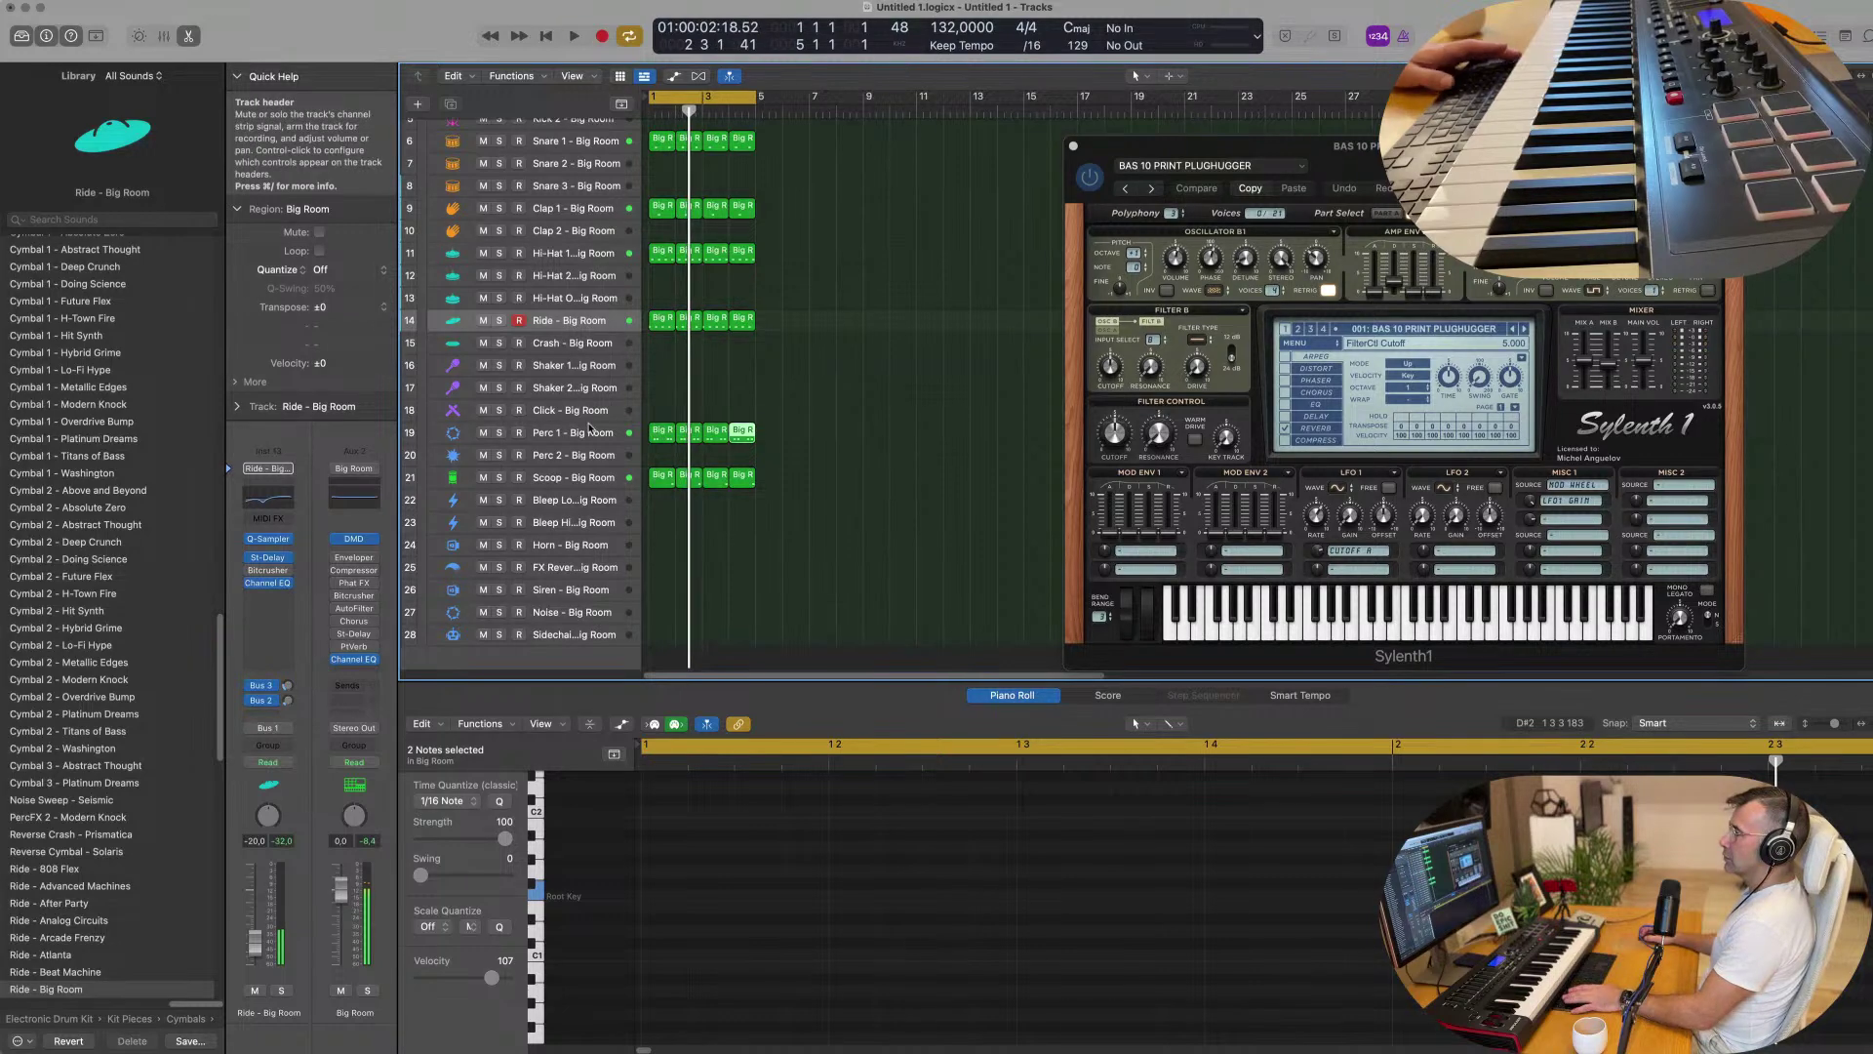
Raise the Perc 1 track's Bus 2 delay send to about -1.6 dB during playback.
key(space)
click(589, 426)
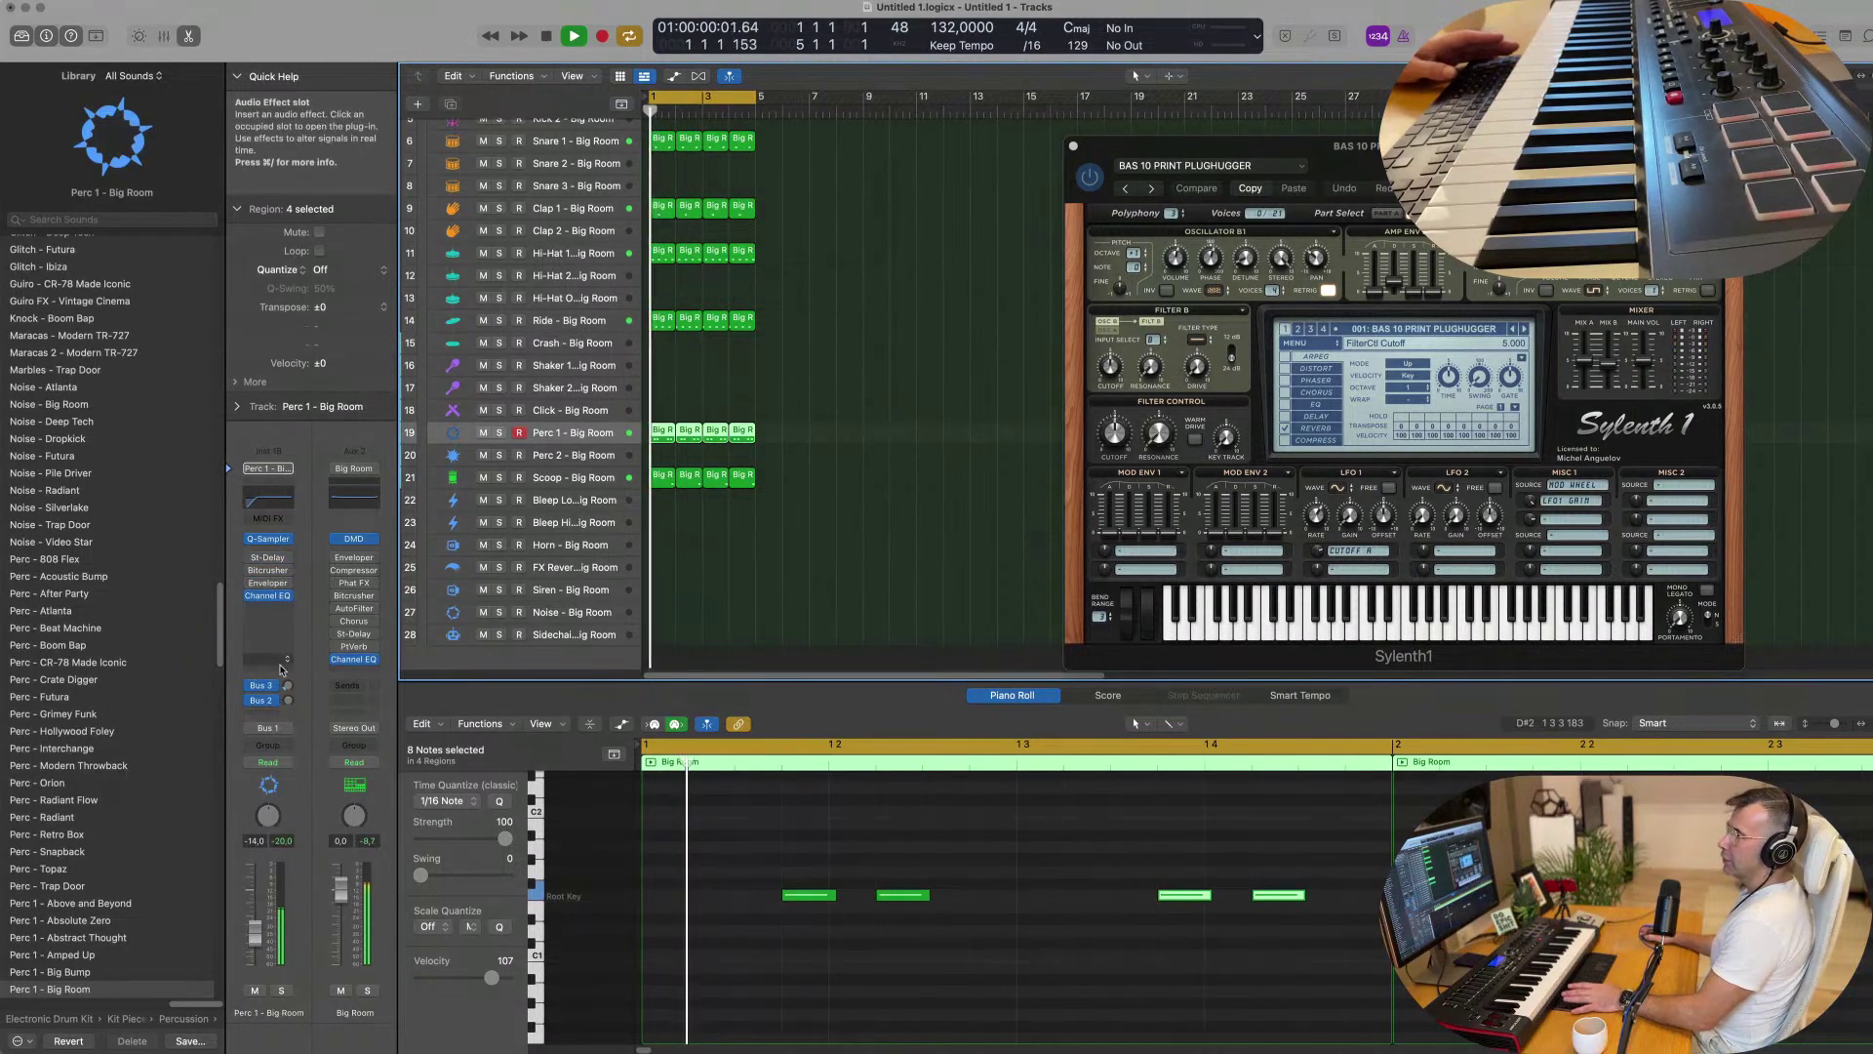
click(287, 702)
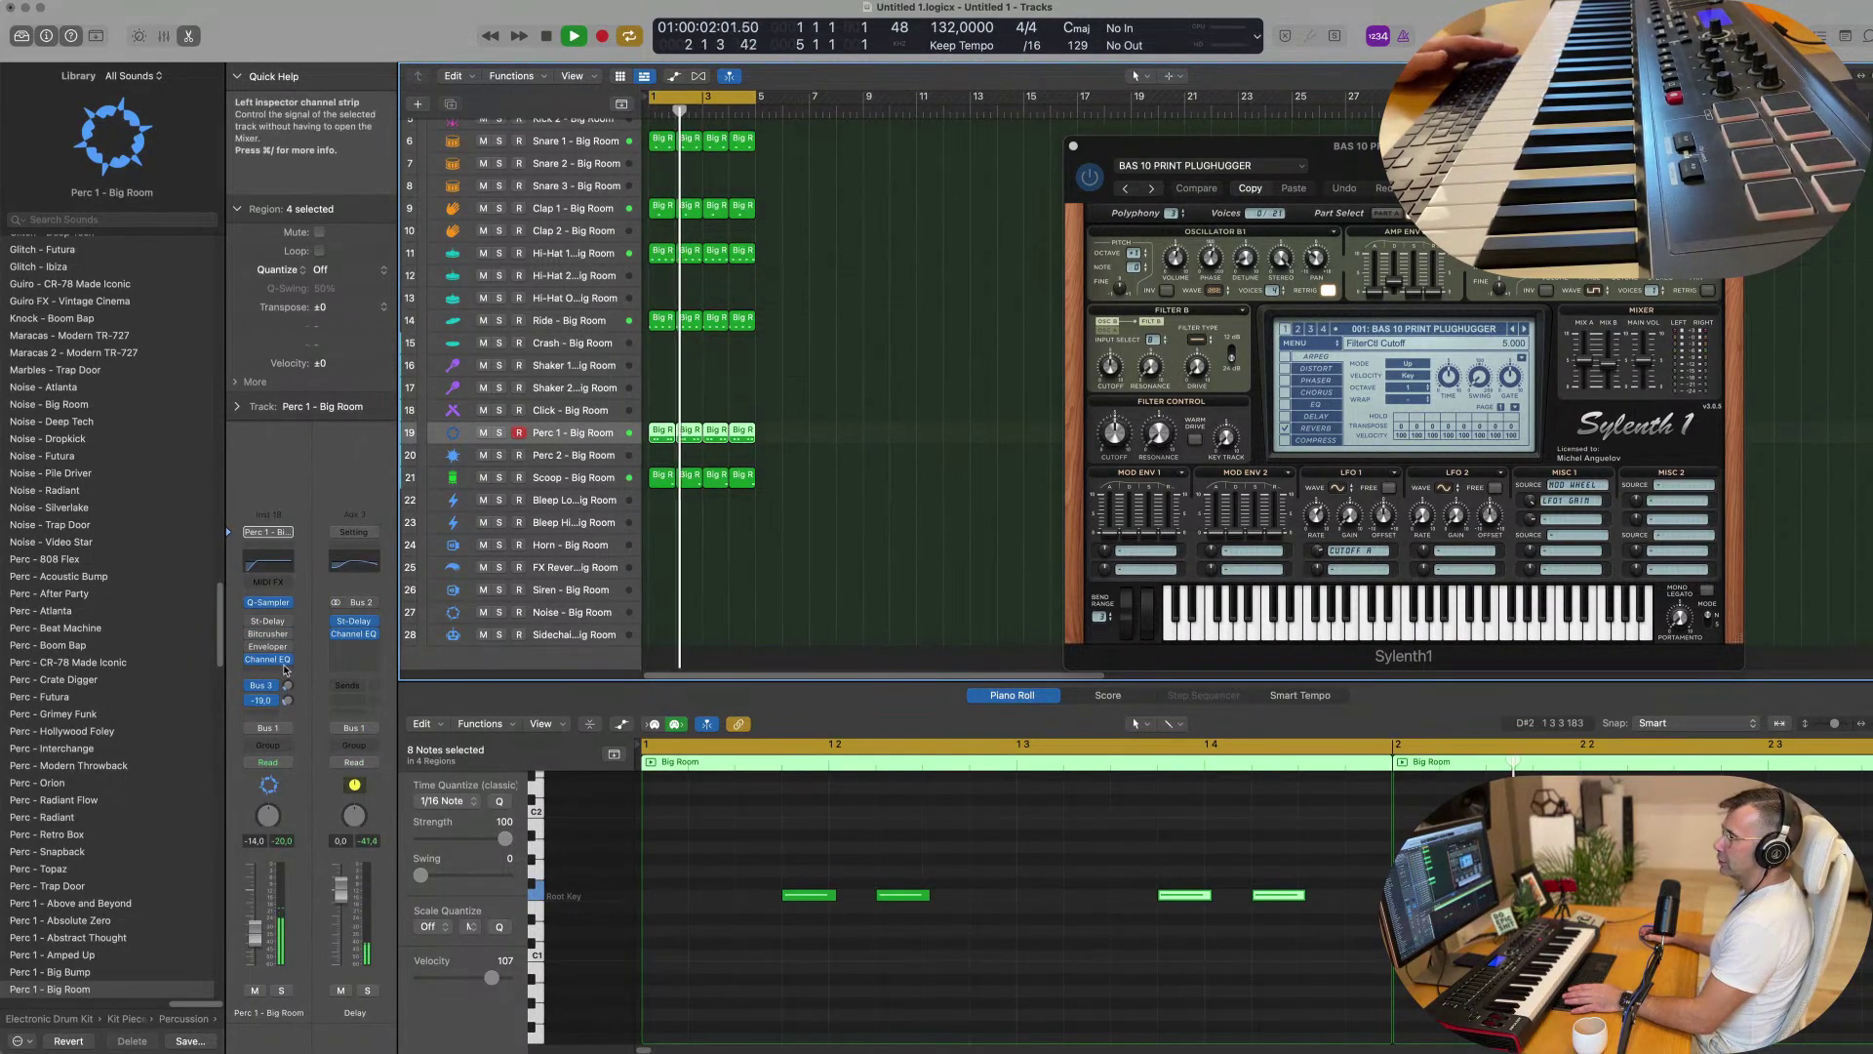
key(space)
key(space)
drag(287, 705, 287, 693)
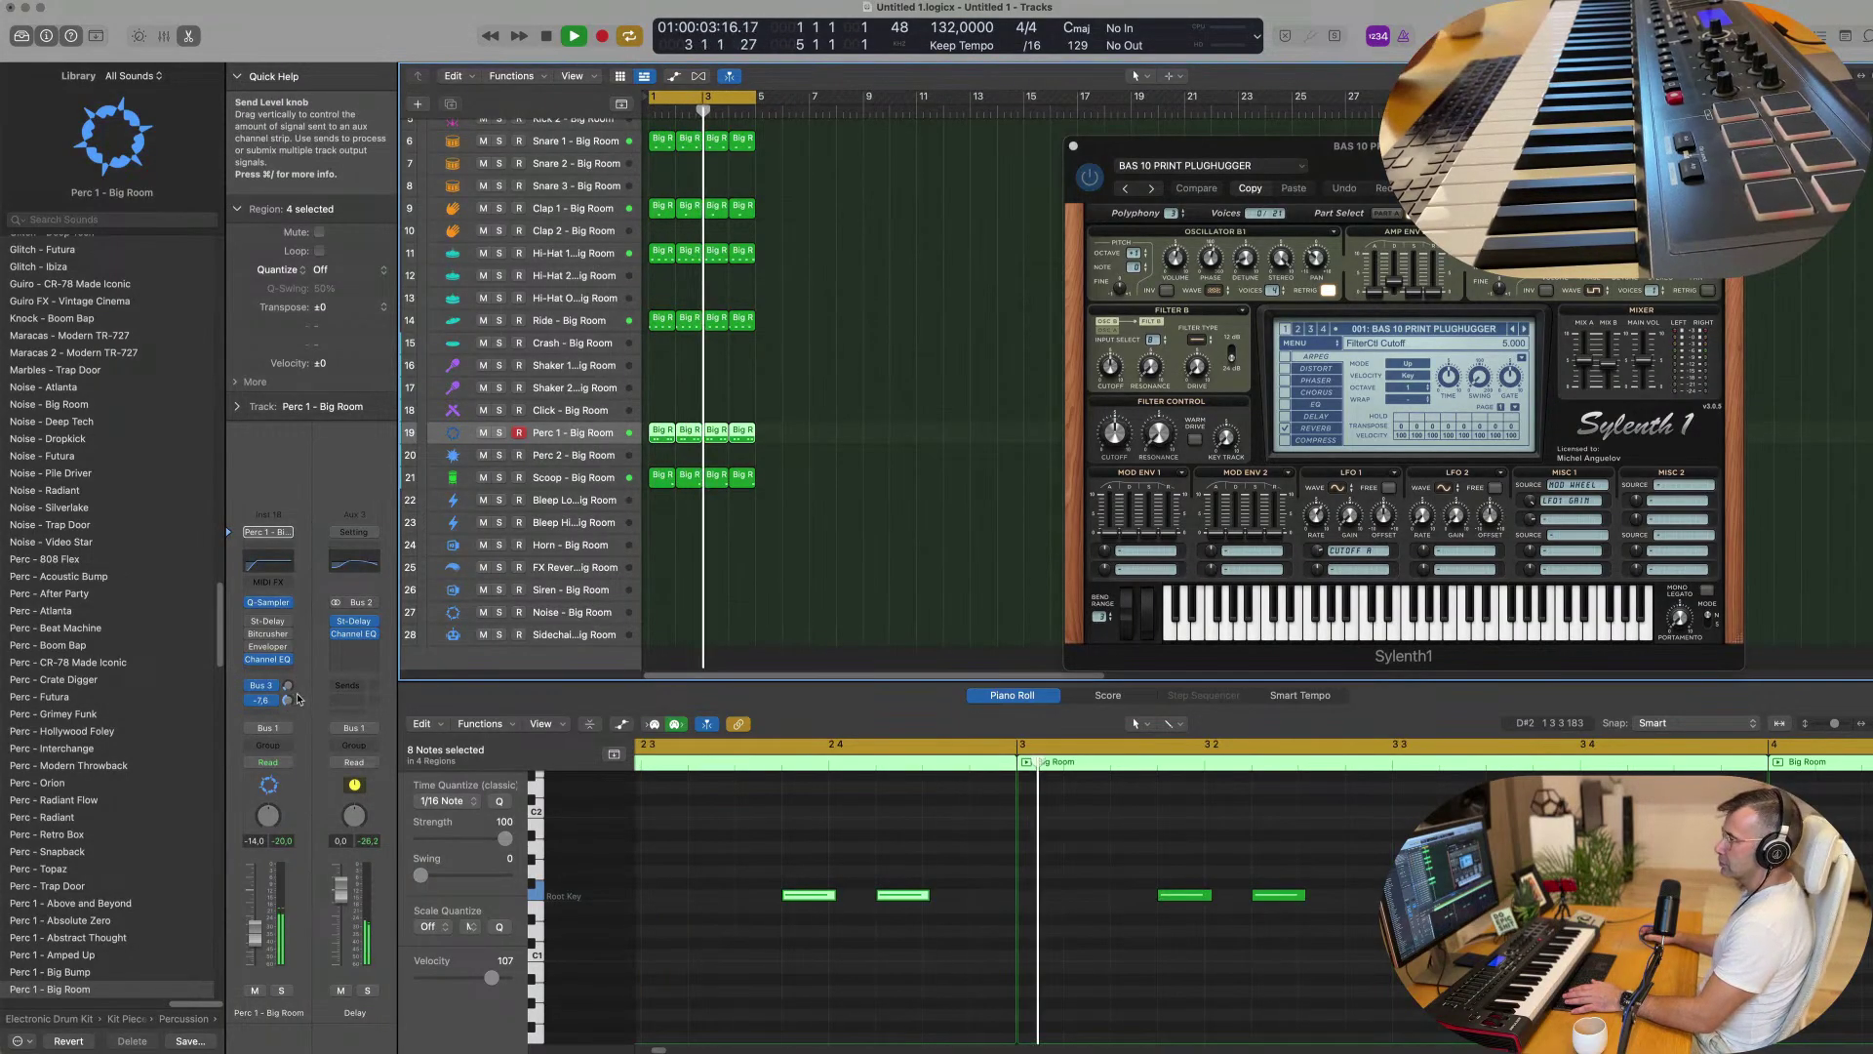
Adjust the Clap 1 track's Bus 2 delay send and lower the Scoop track's volume to about -6 dB.
scroll(596, 297, up, 2)
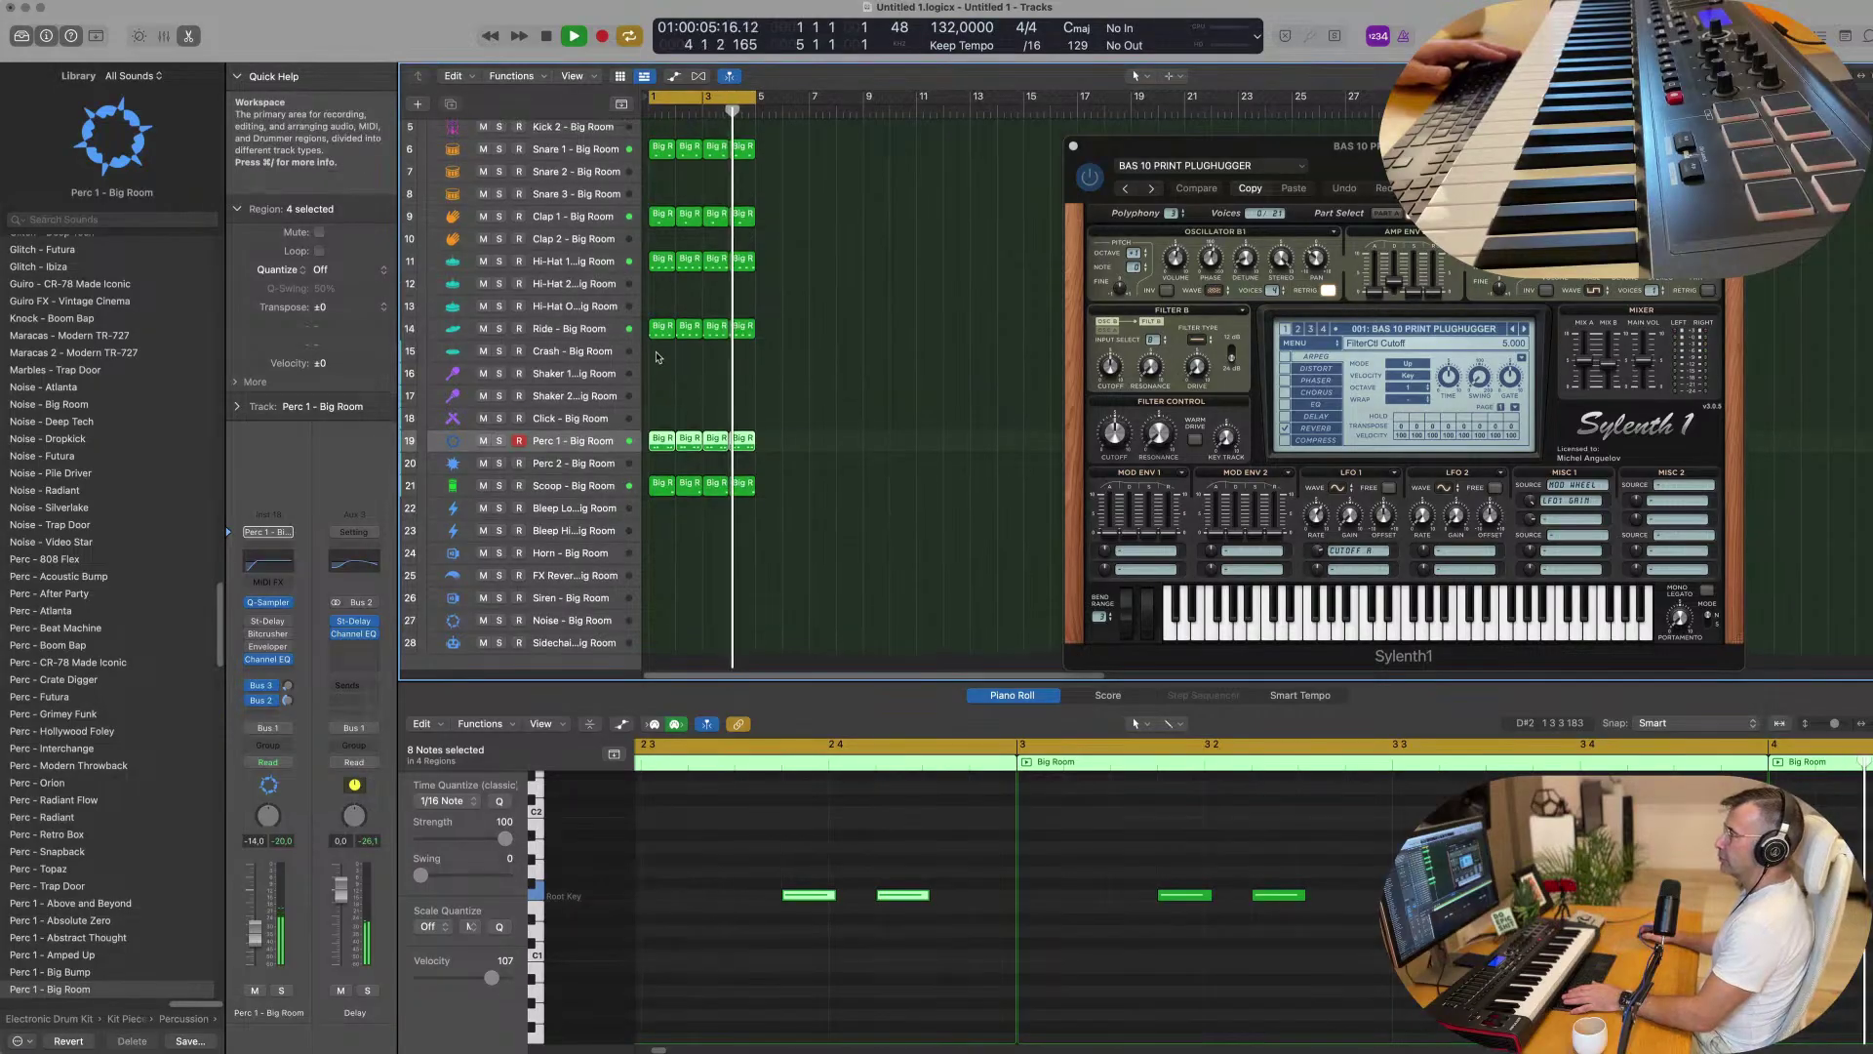
click(576, 252)
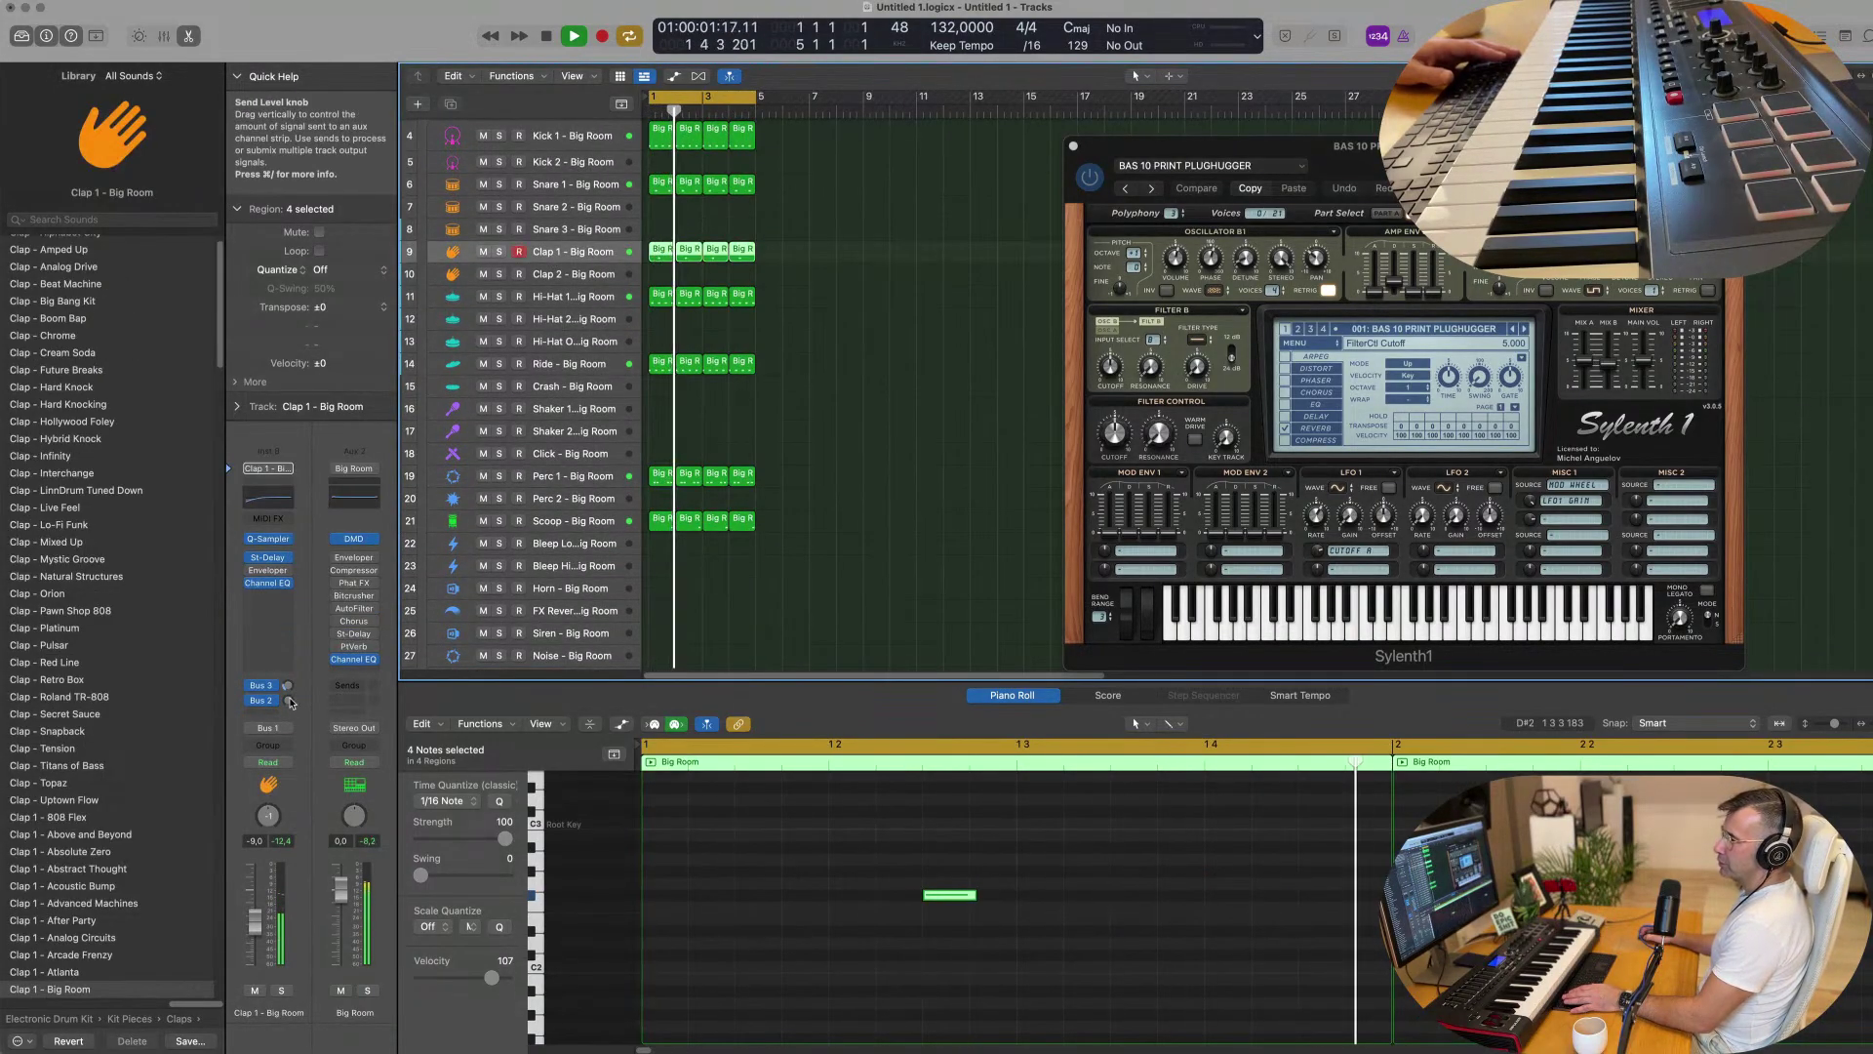
mouse_move(288, 700)
mouse_down()
mouse_move(293, 668)
mouse_move(289, 705)
mouse_up()
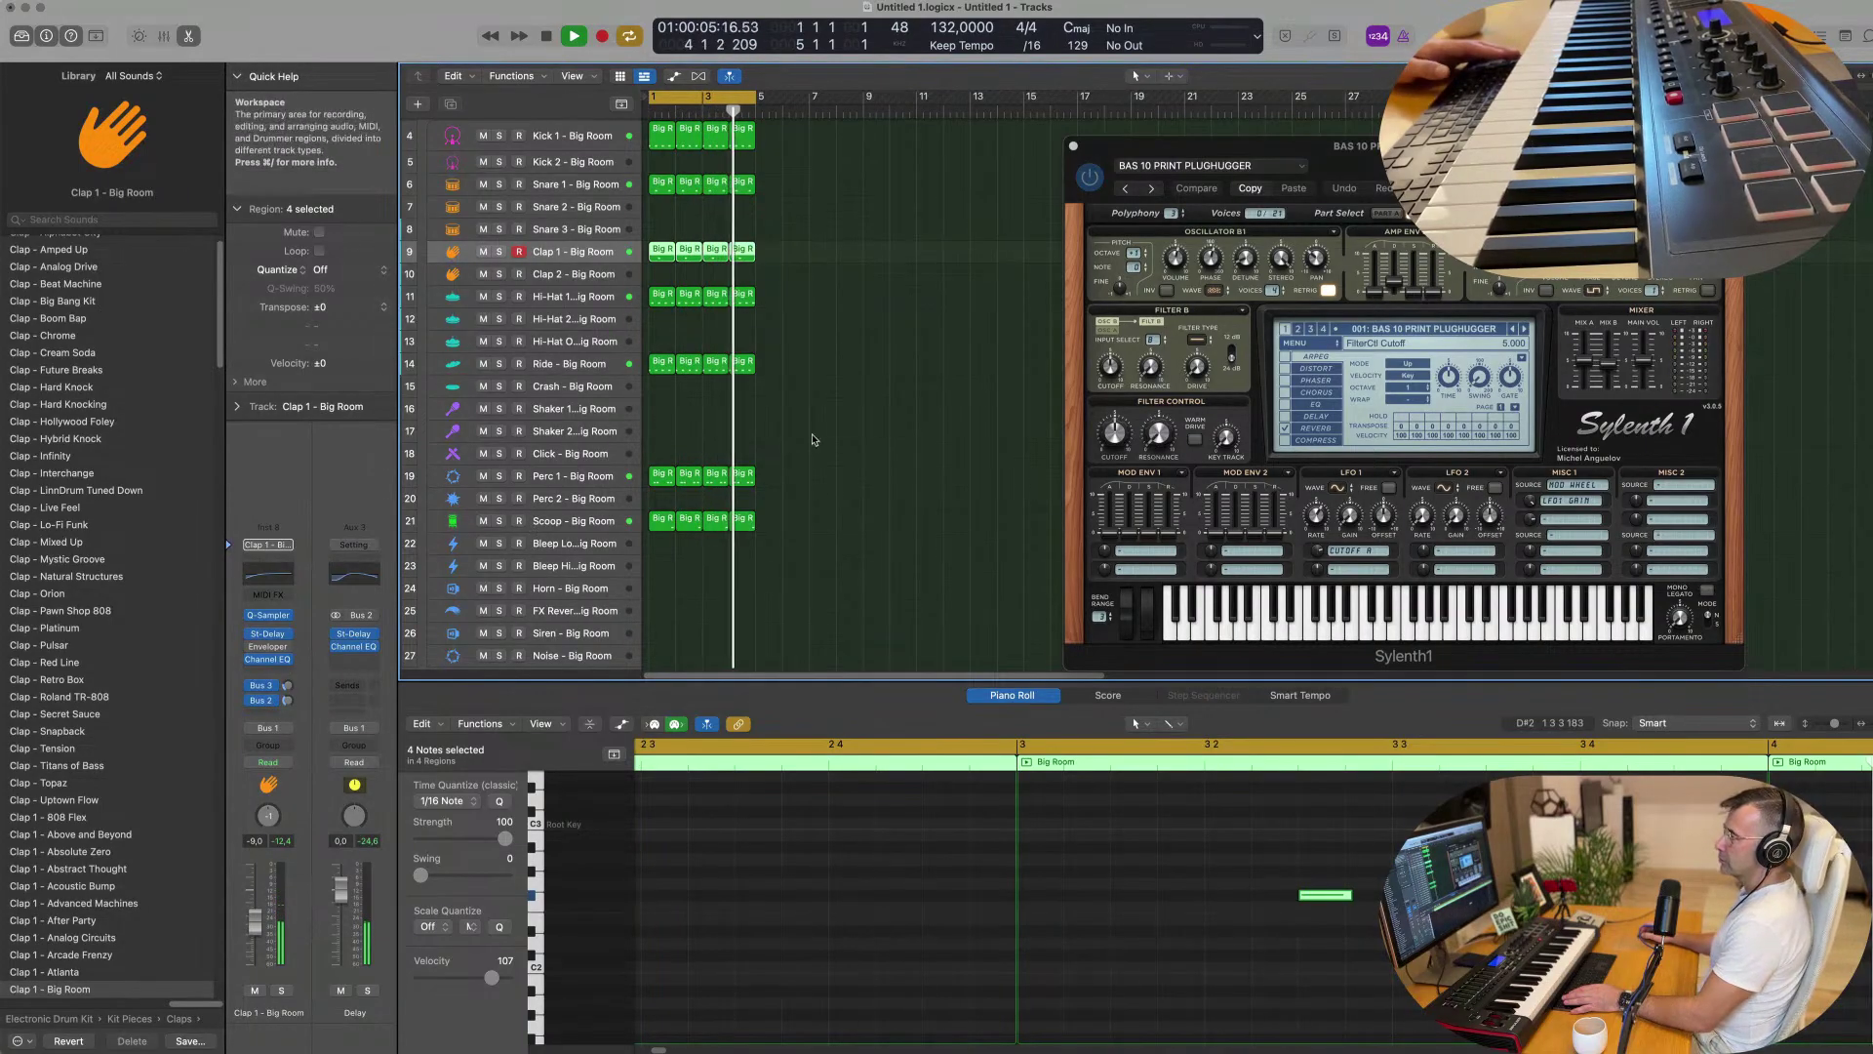
click(575, 521)
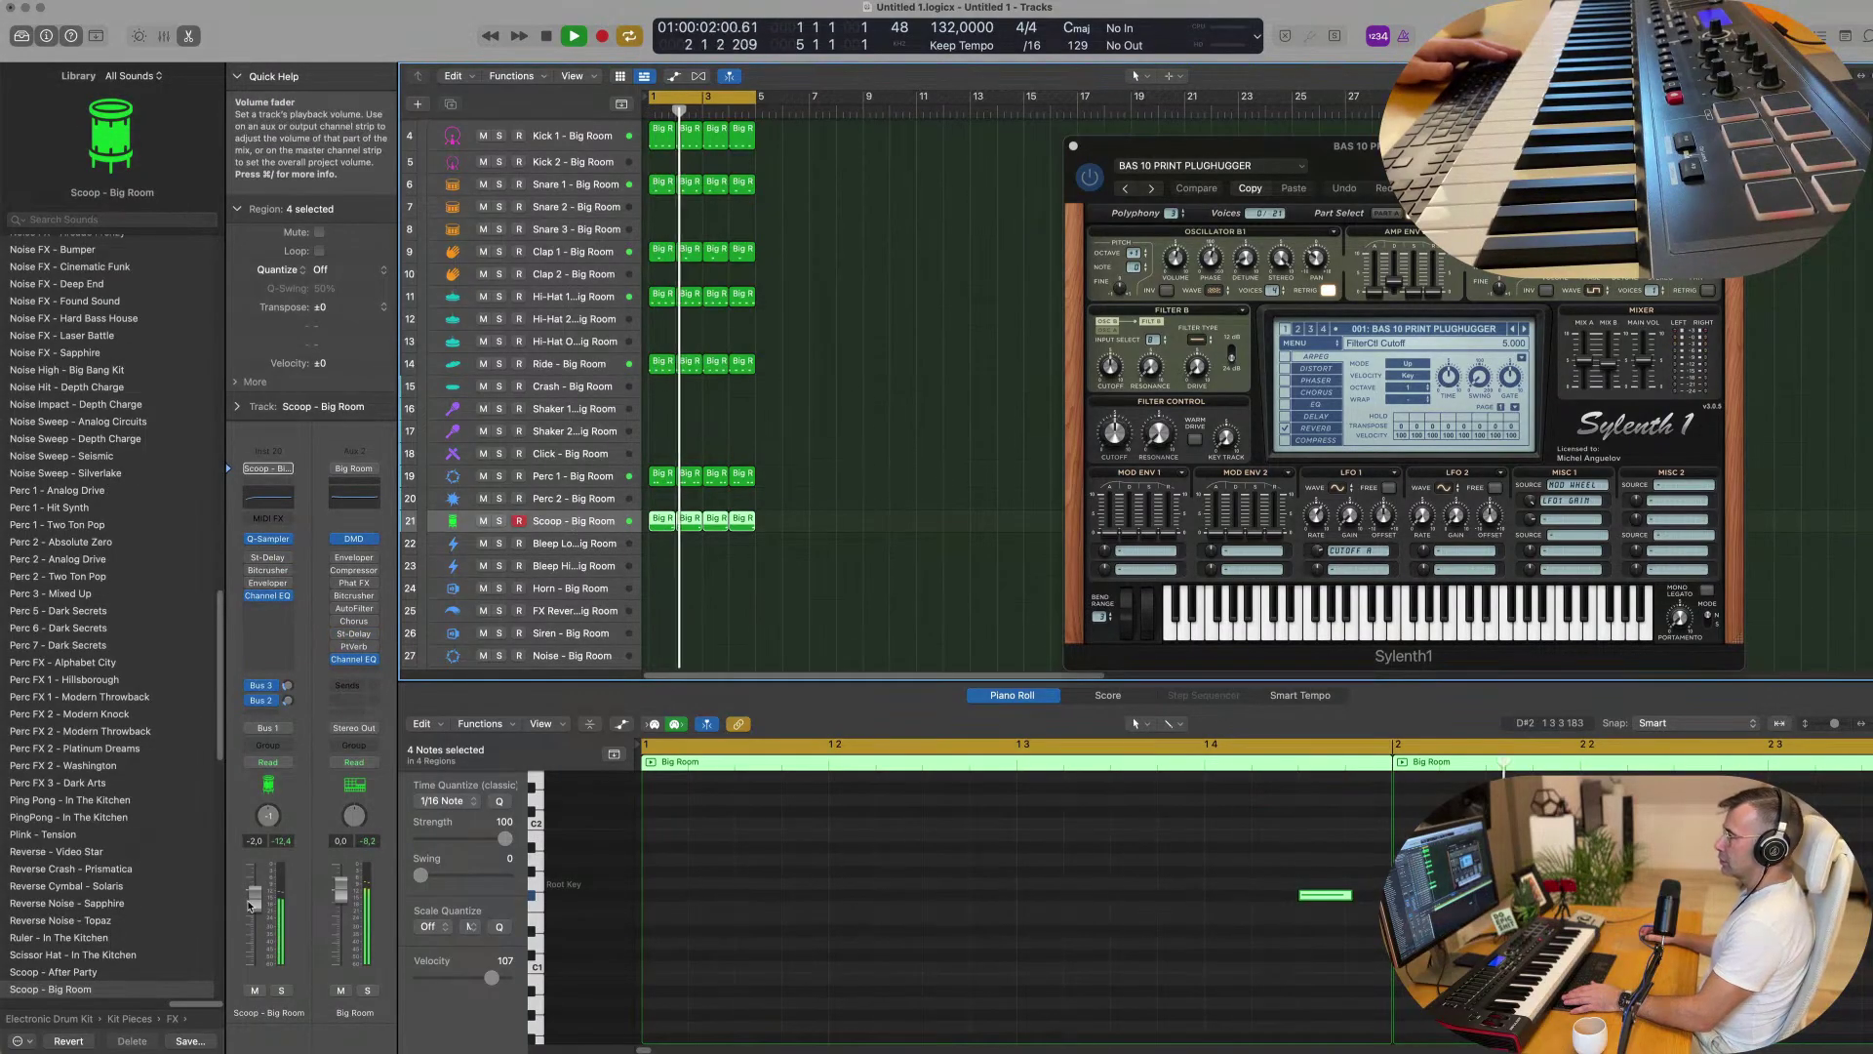
drag(248, 906, 253, 917)
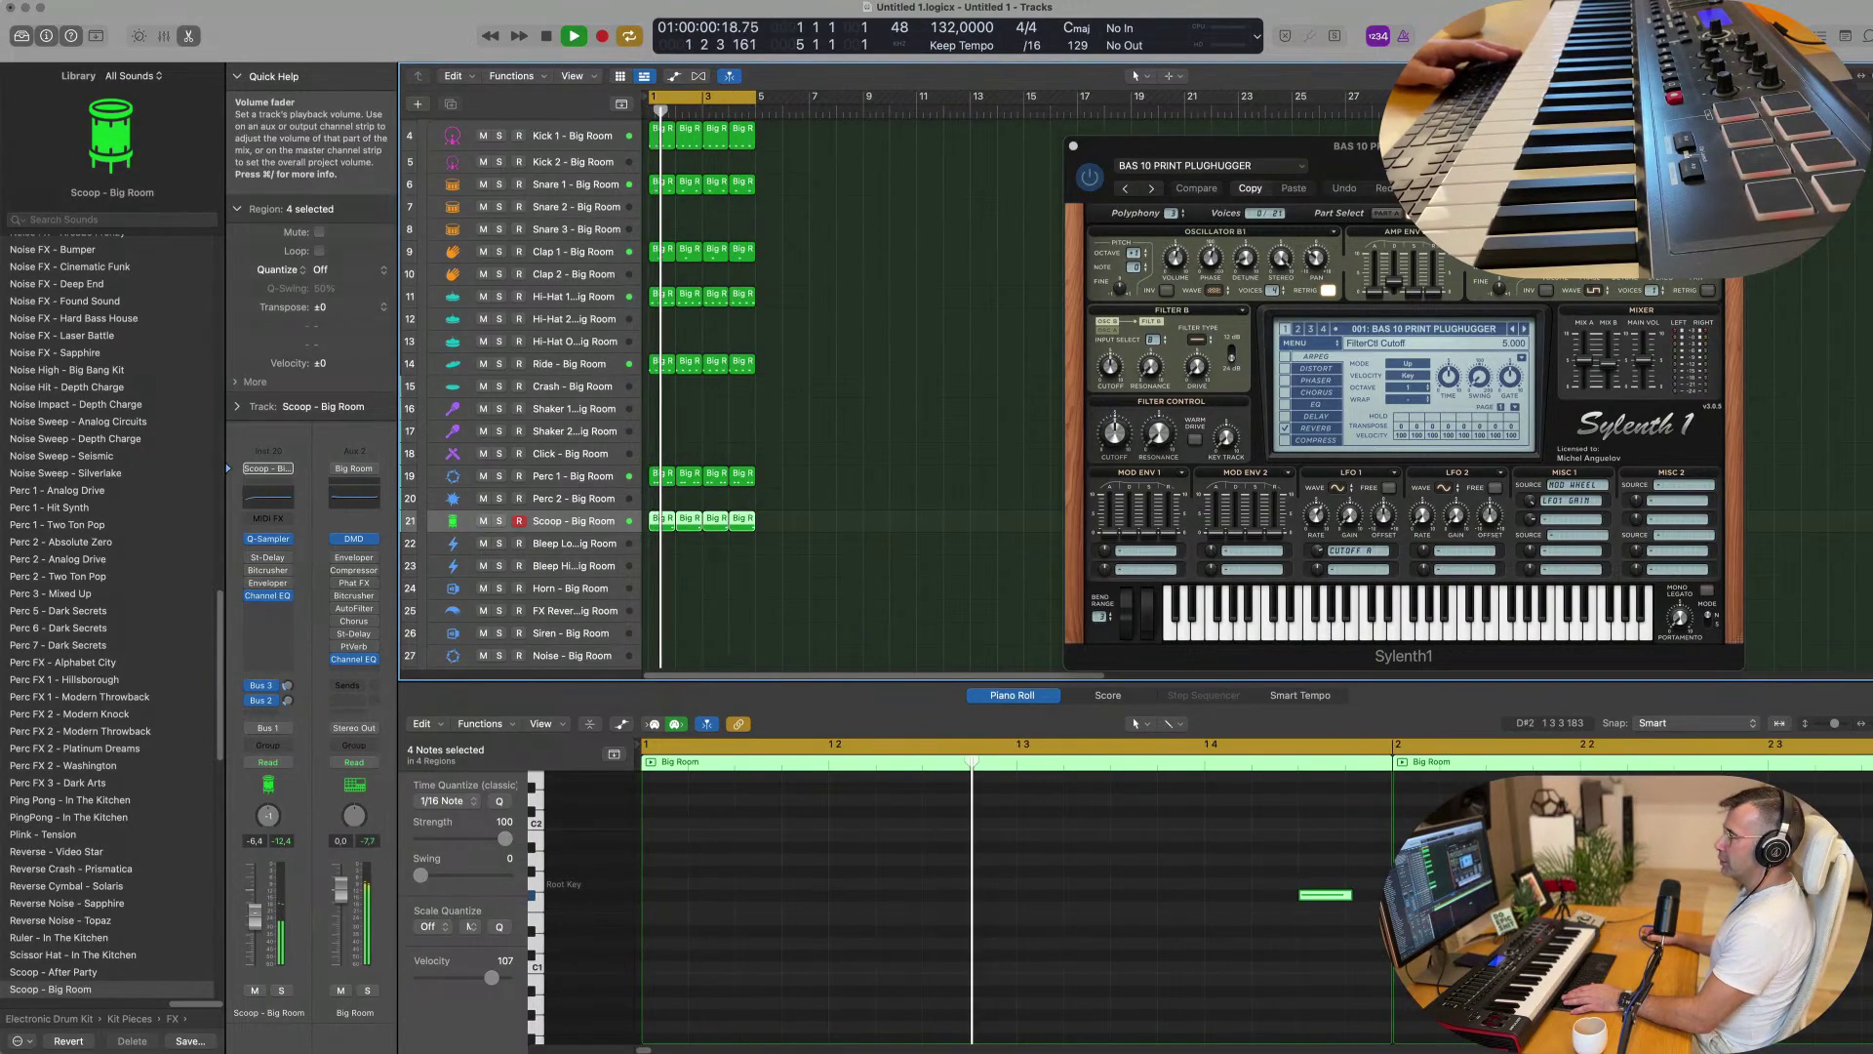
Select the BAS 10 PRINT PLUGHUGGER bass track and lower its volume to about -5.3 dB.
scroll(767, 468, up, 3)
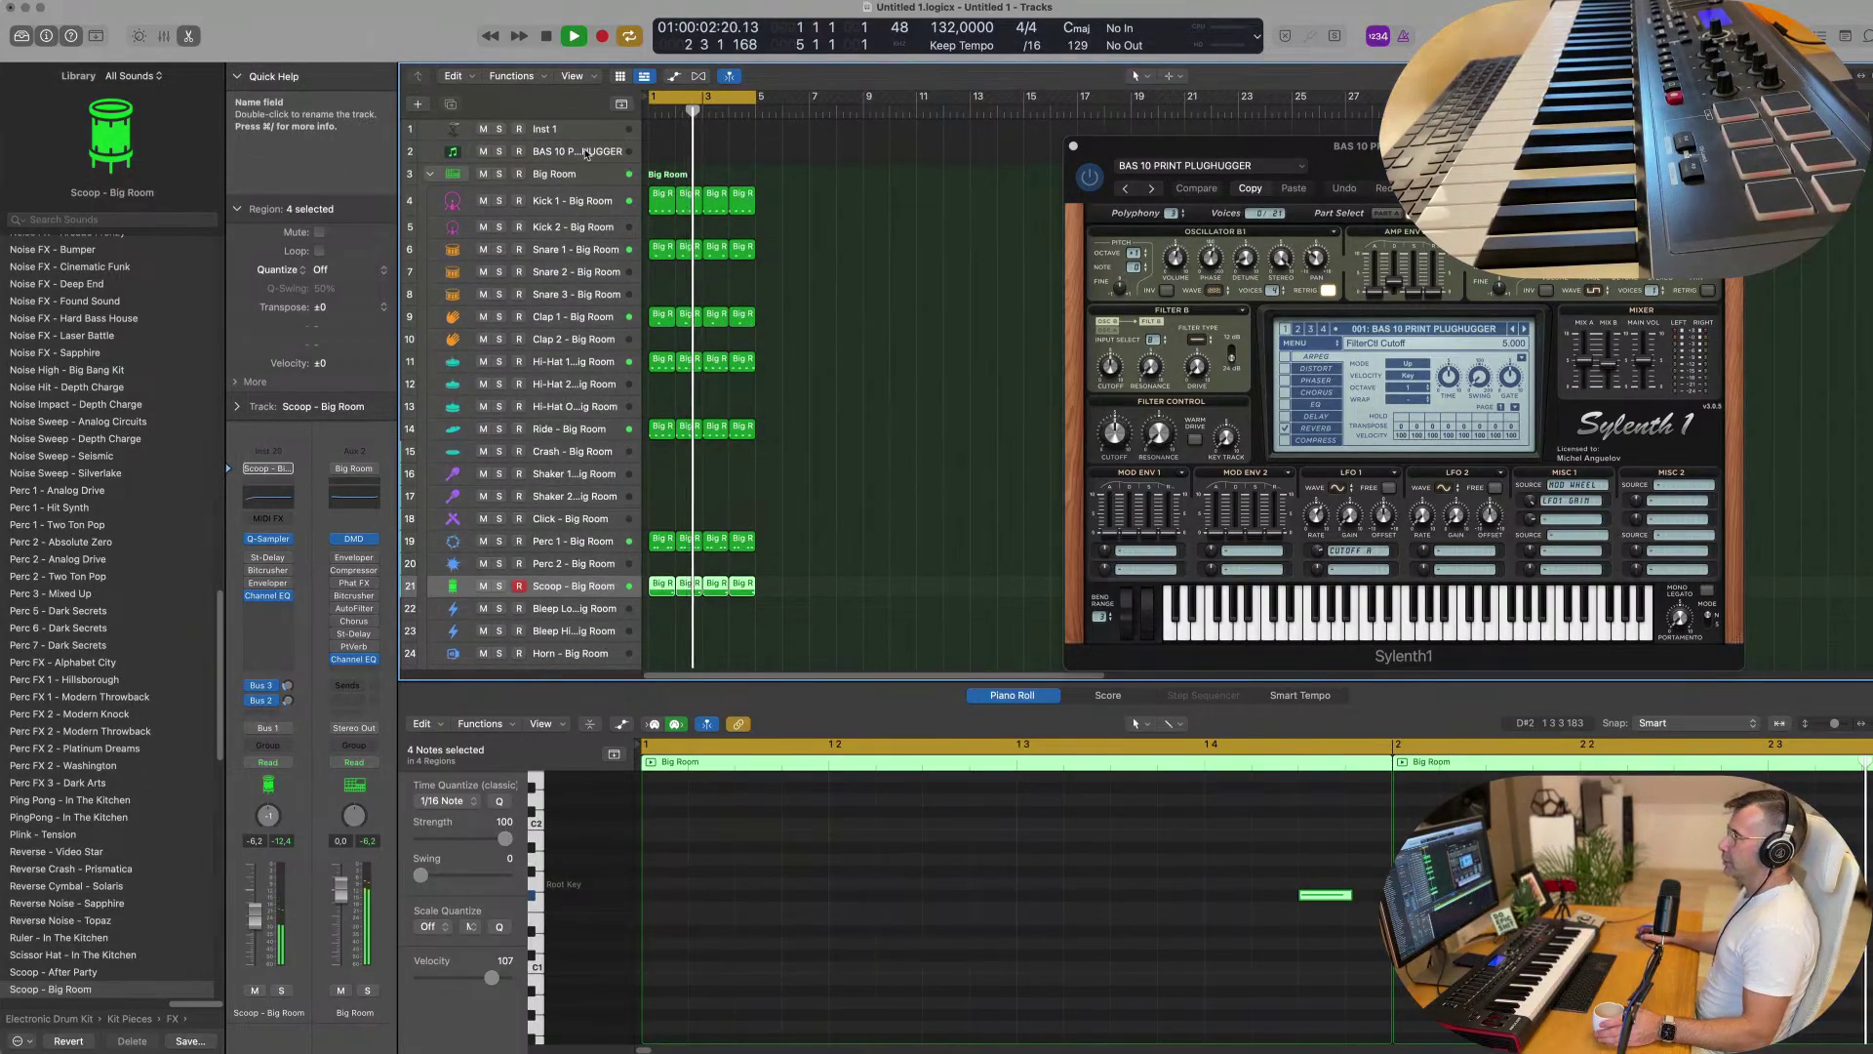
click(586, 154)
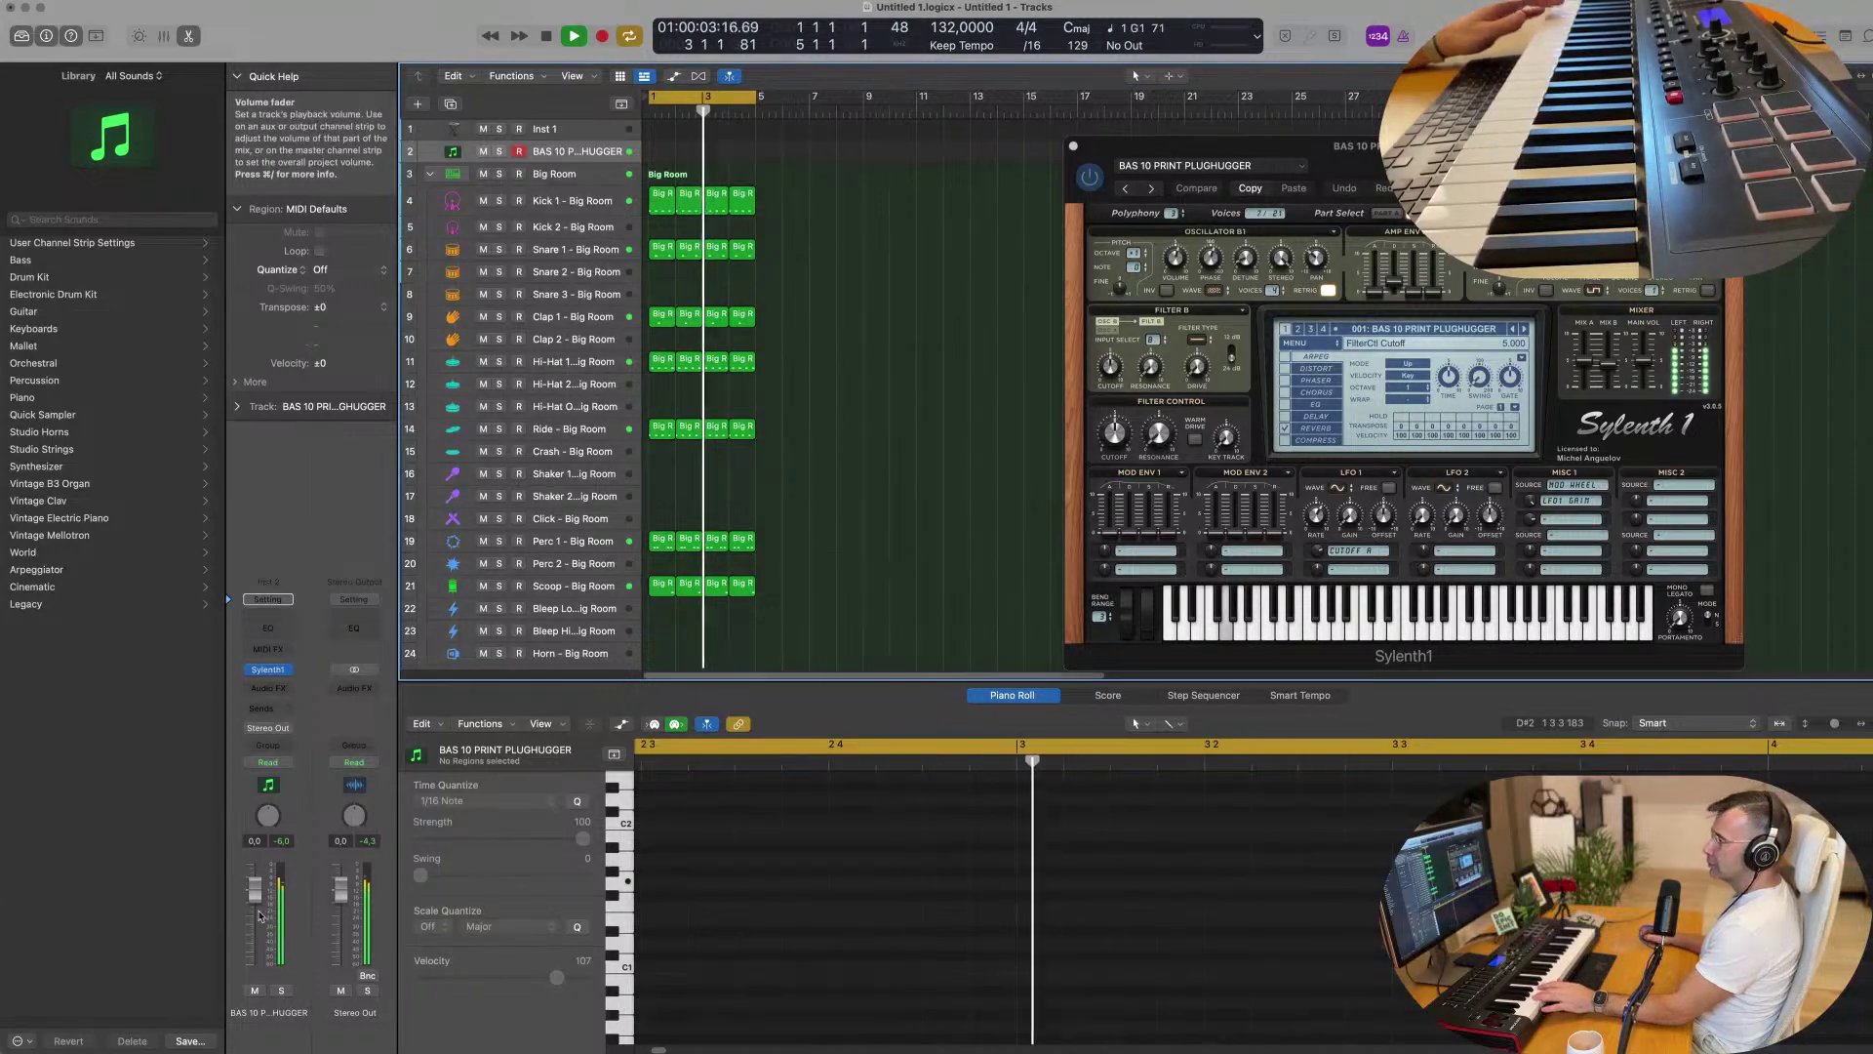
drag(254, 890, 253, 930)
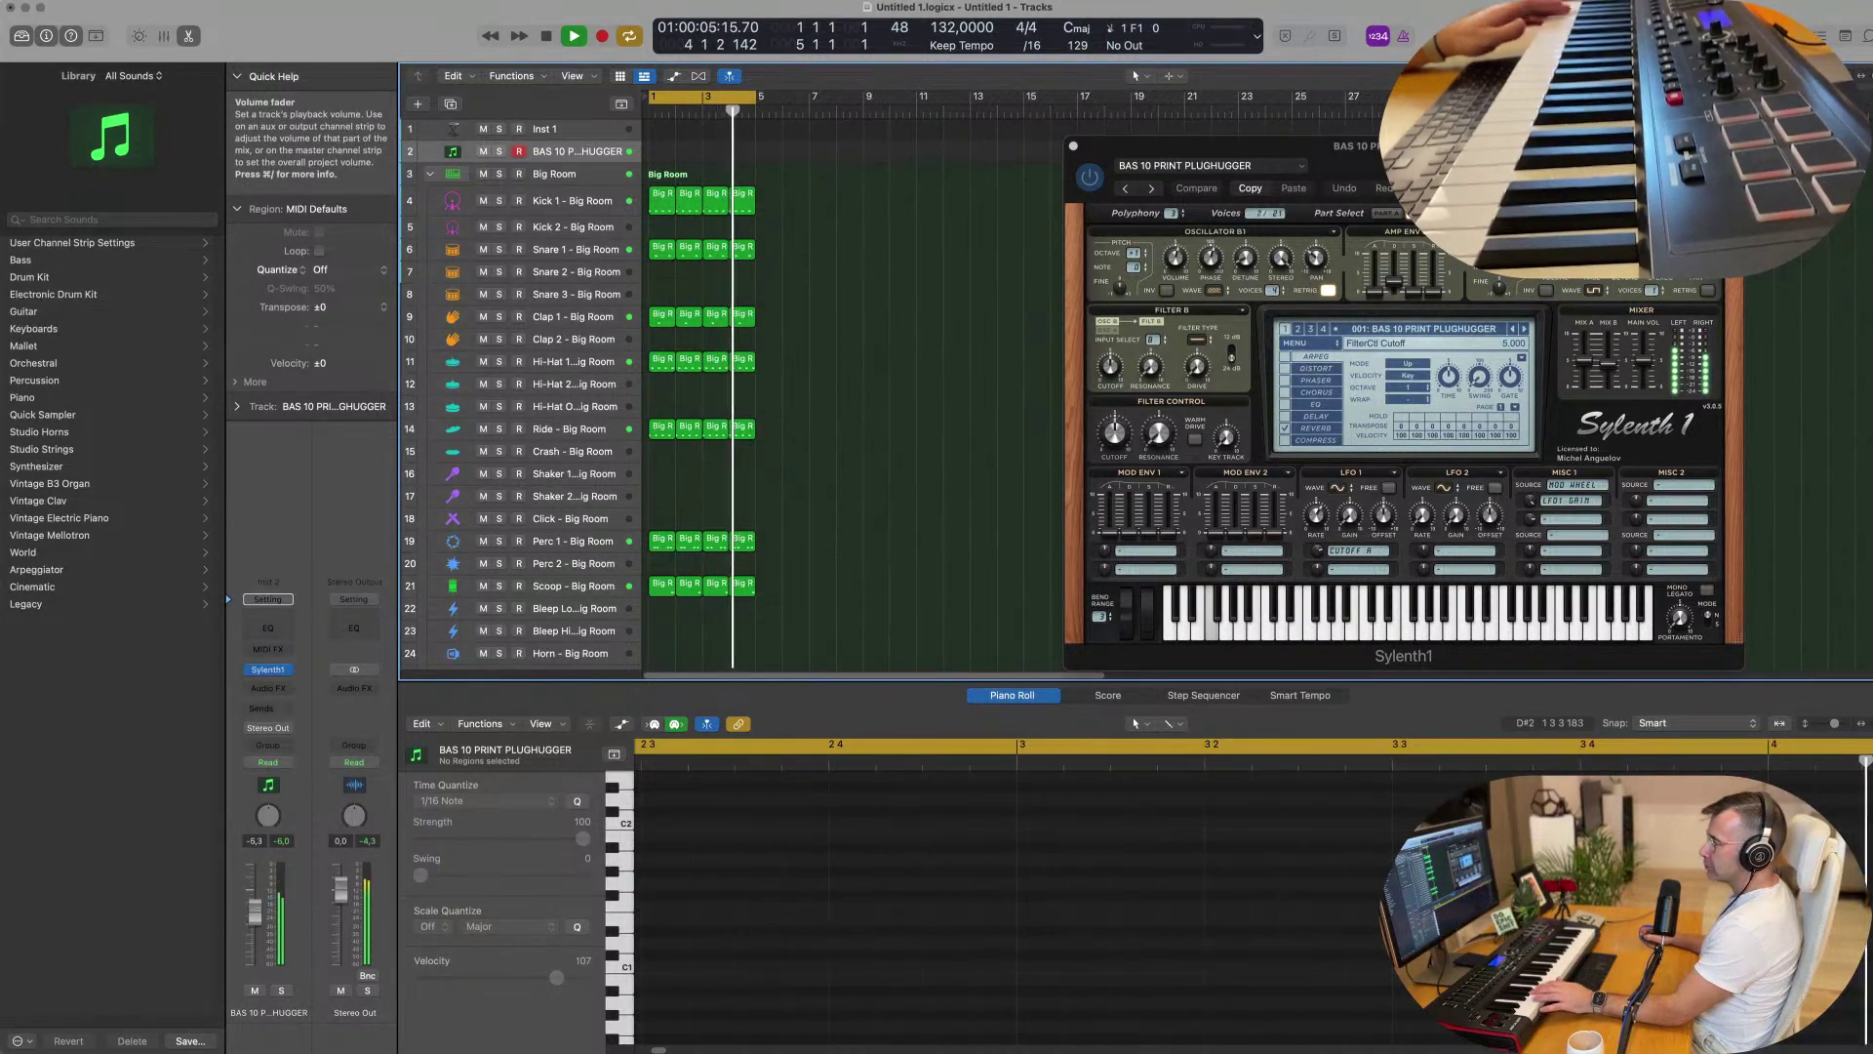
Change the Sylenth1 preset to BS 90s Bass Stab and place the plug-in window clear of the drum regions.
drag(1422, 172, 1044, 210)
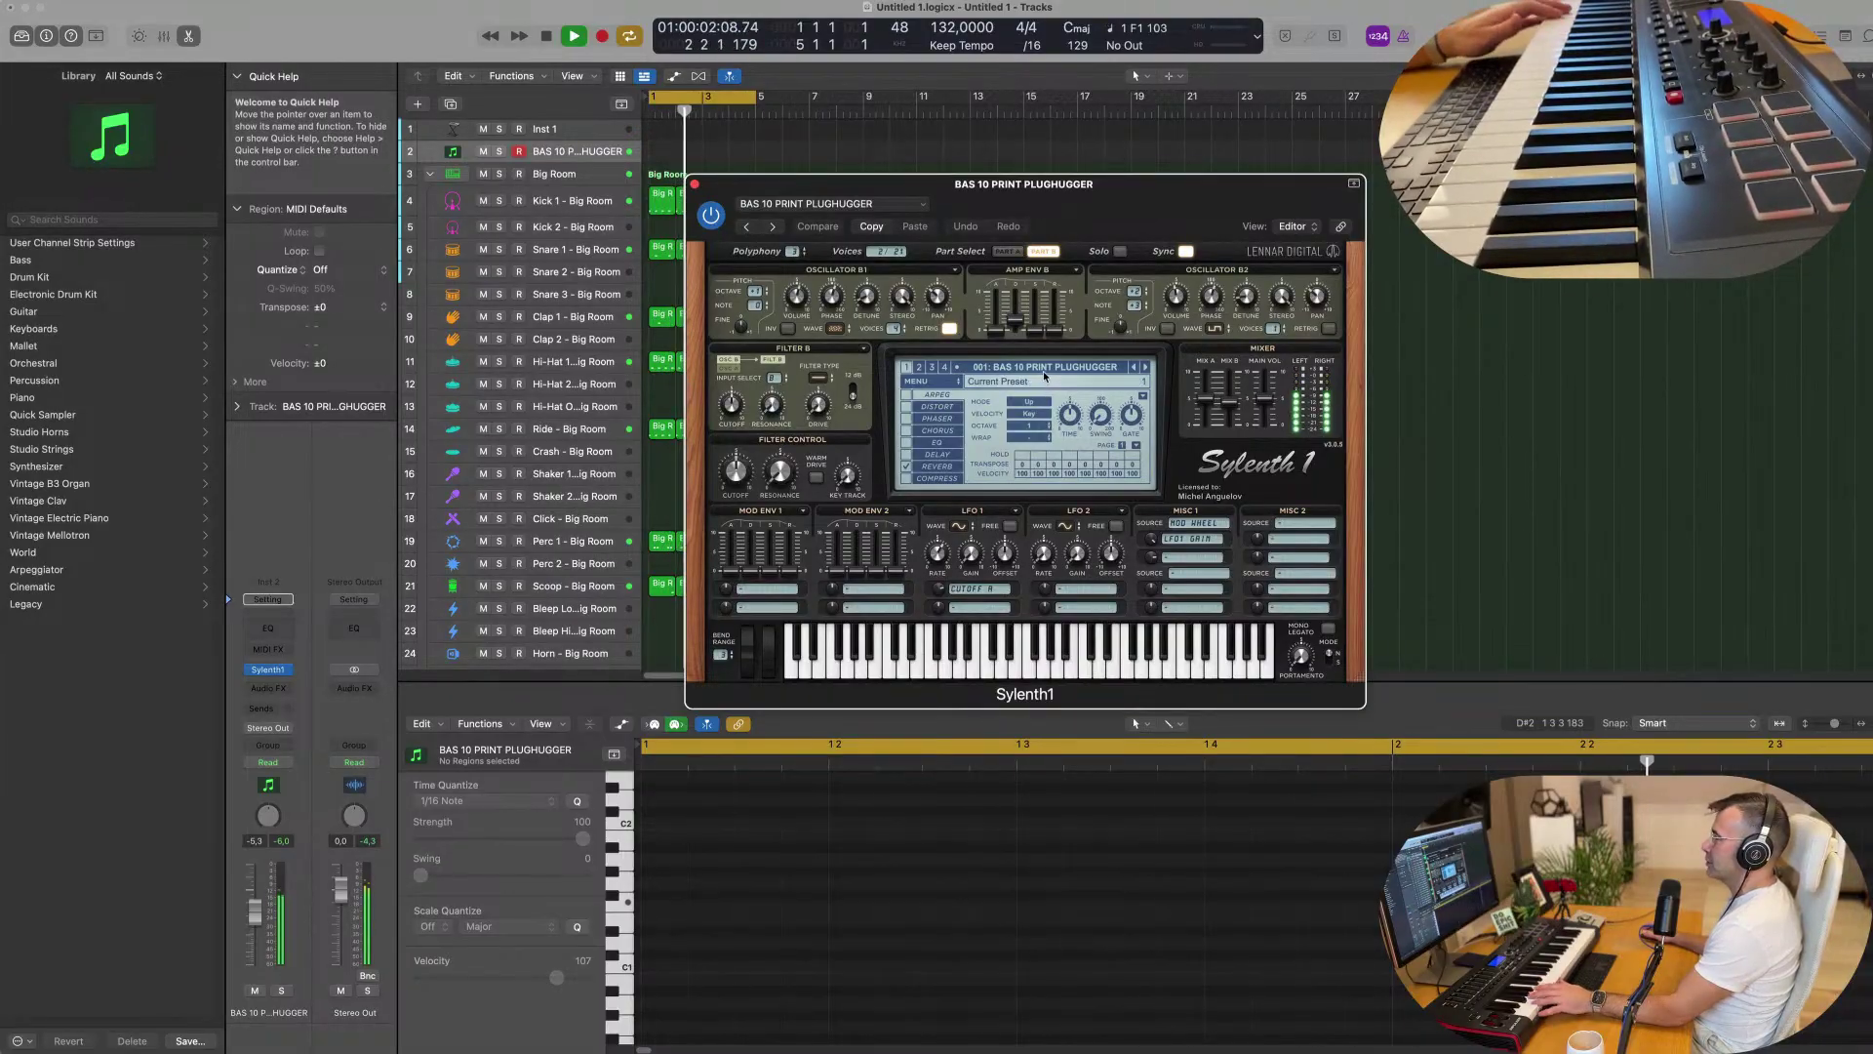
click(1145, 368)
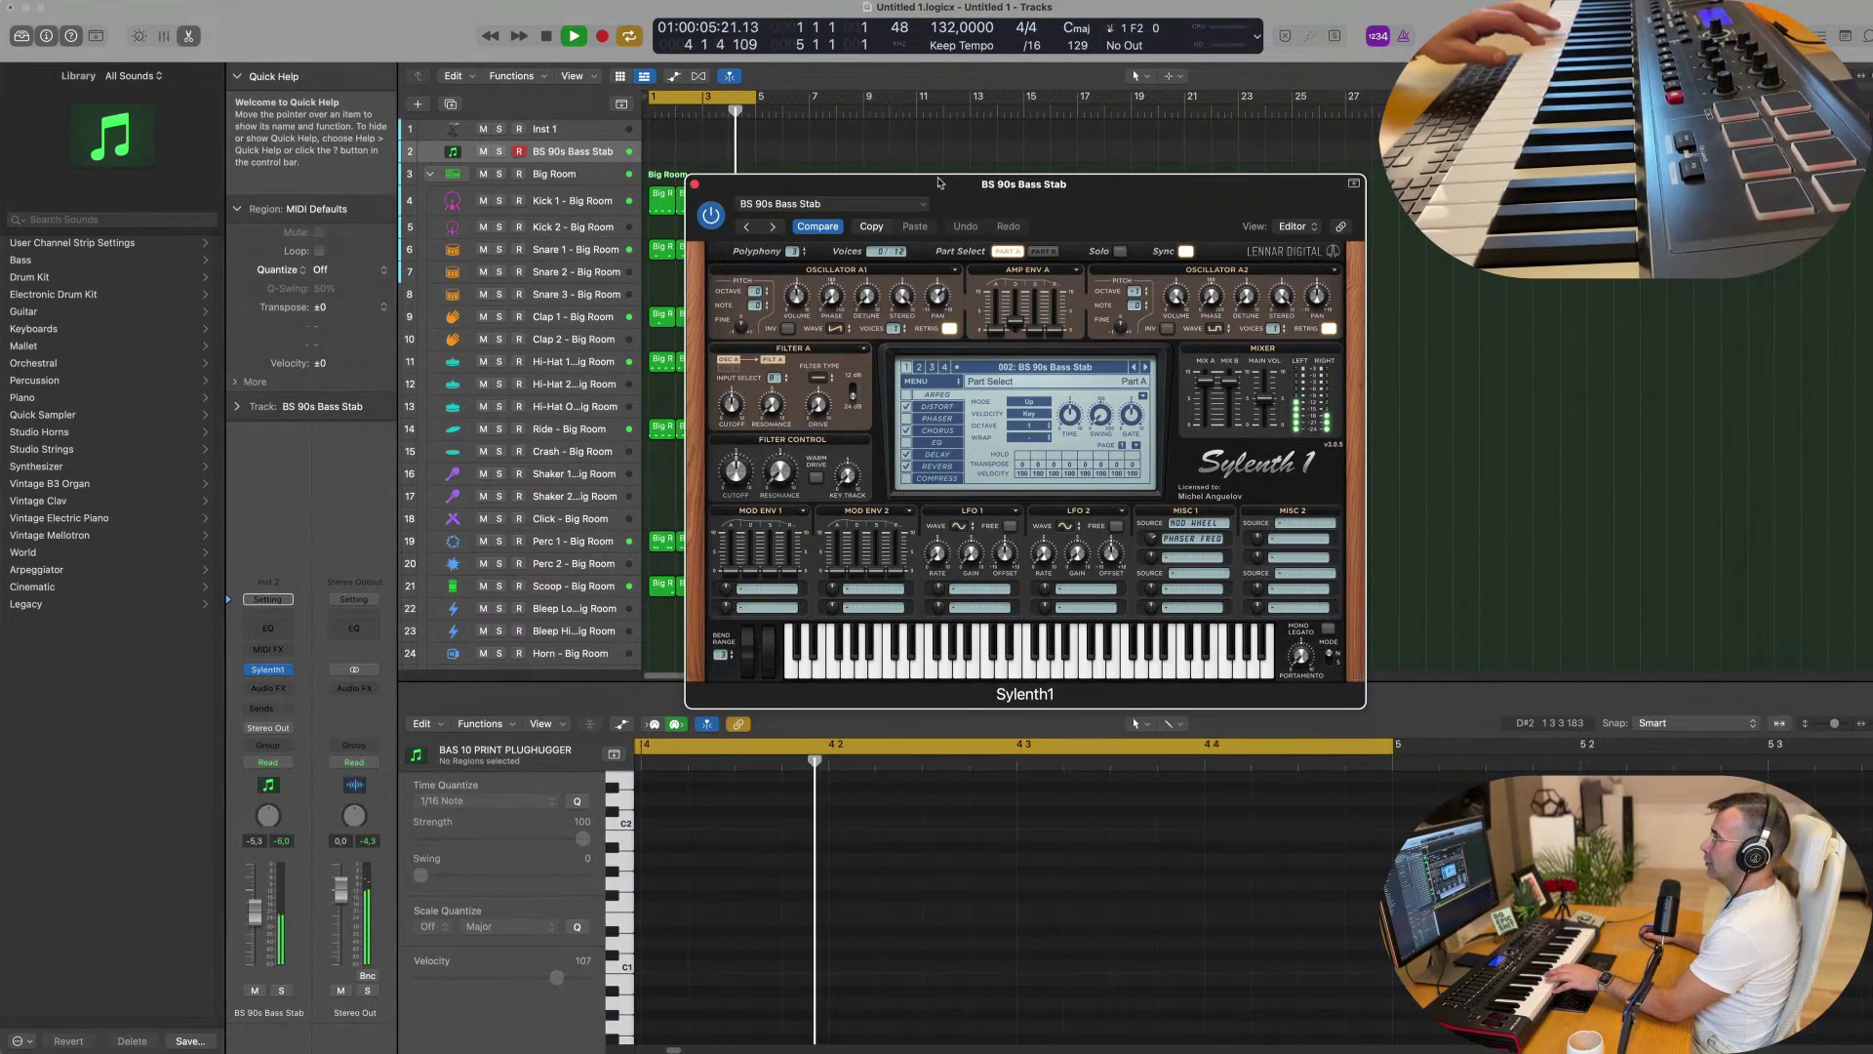
drag(941, 182, 1169, 261)
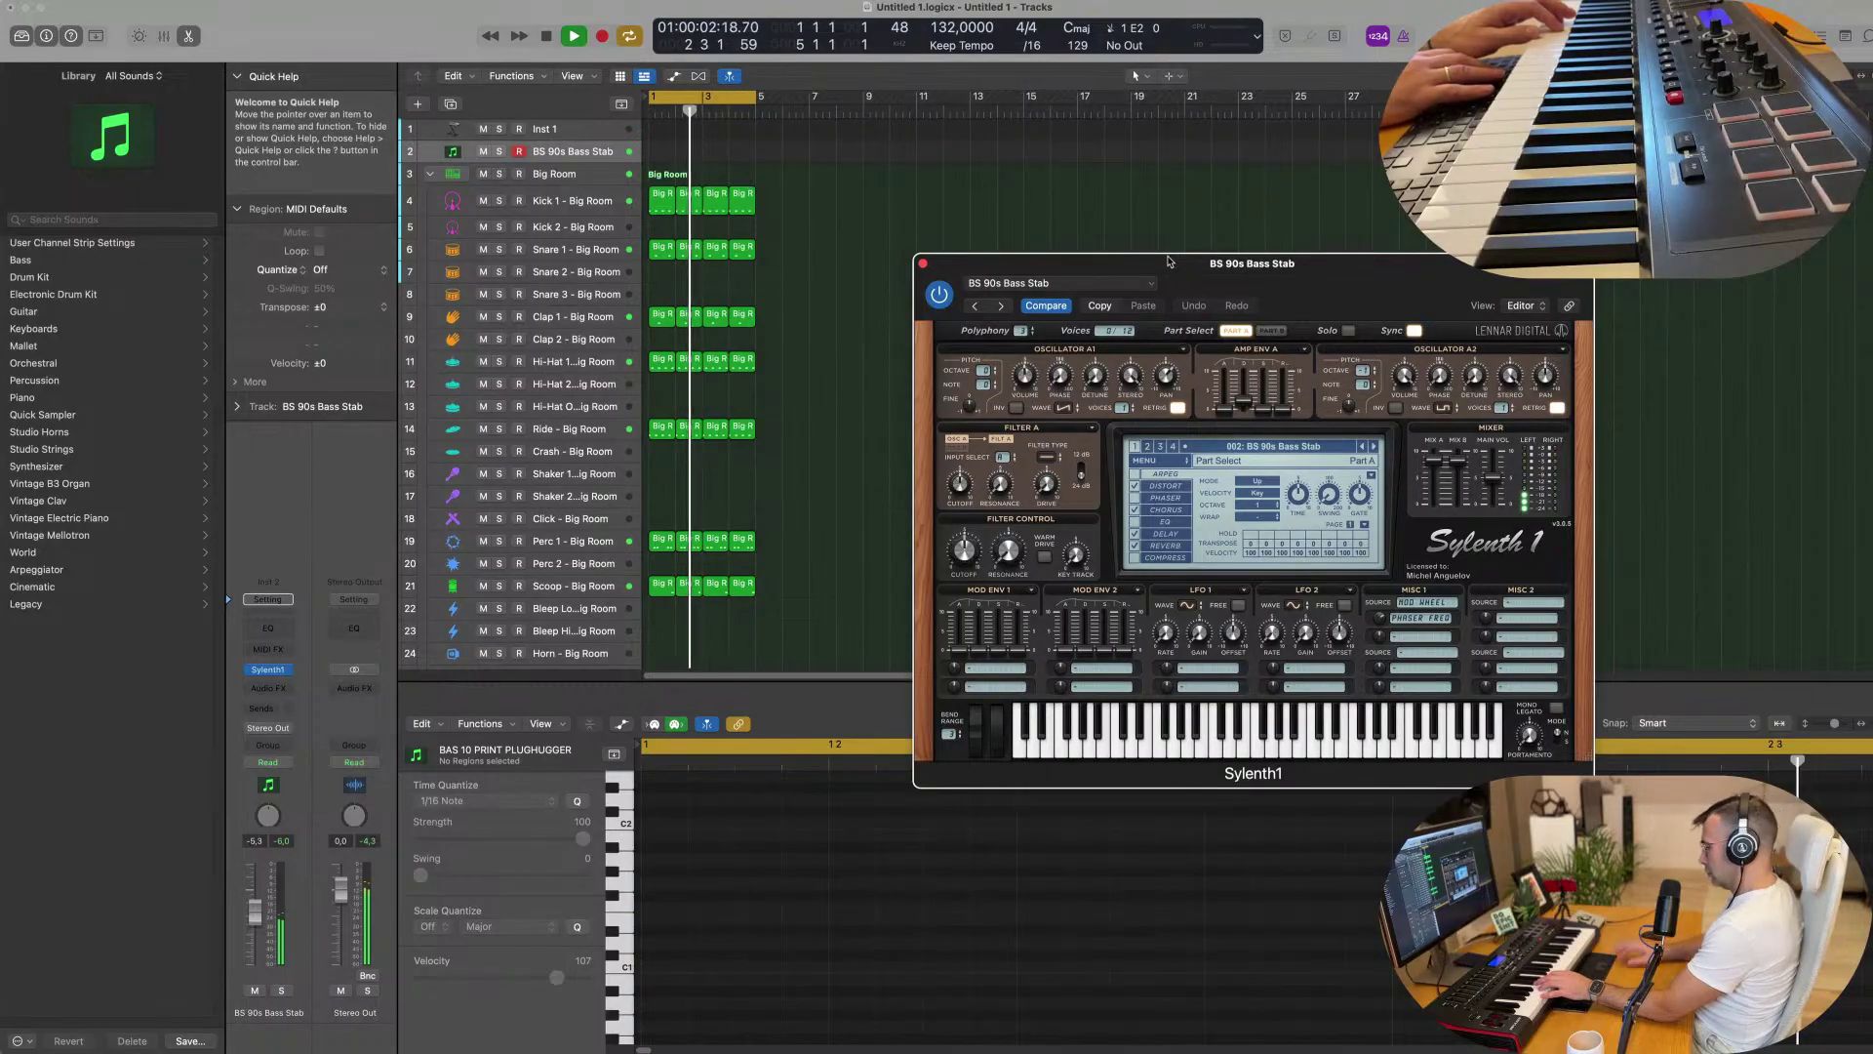
Record a four-bar bass part on the BS 90s Bass Stab track and play it back.
key(r)
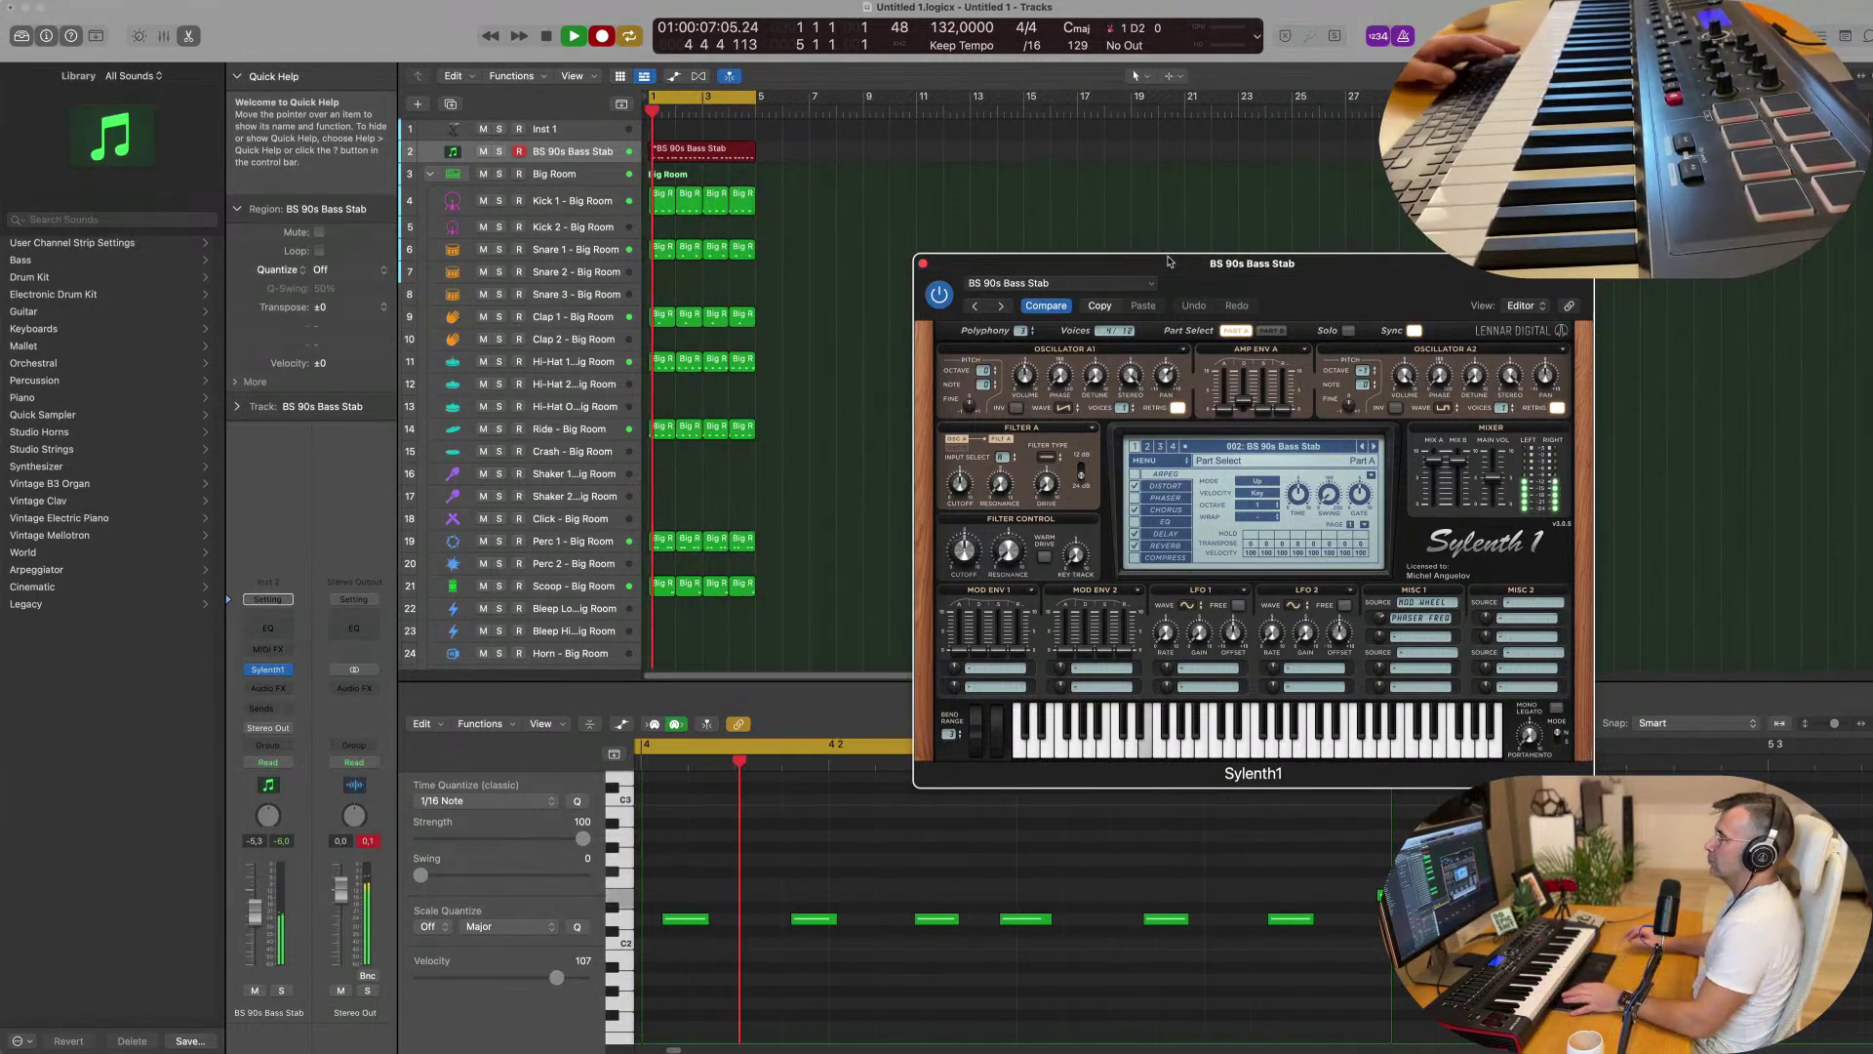
key(space)
key(space)
click(845, 612)
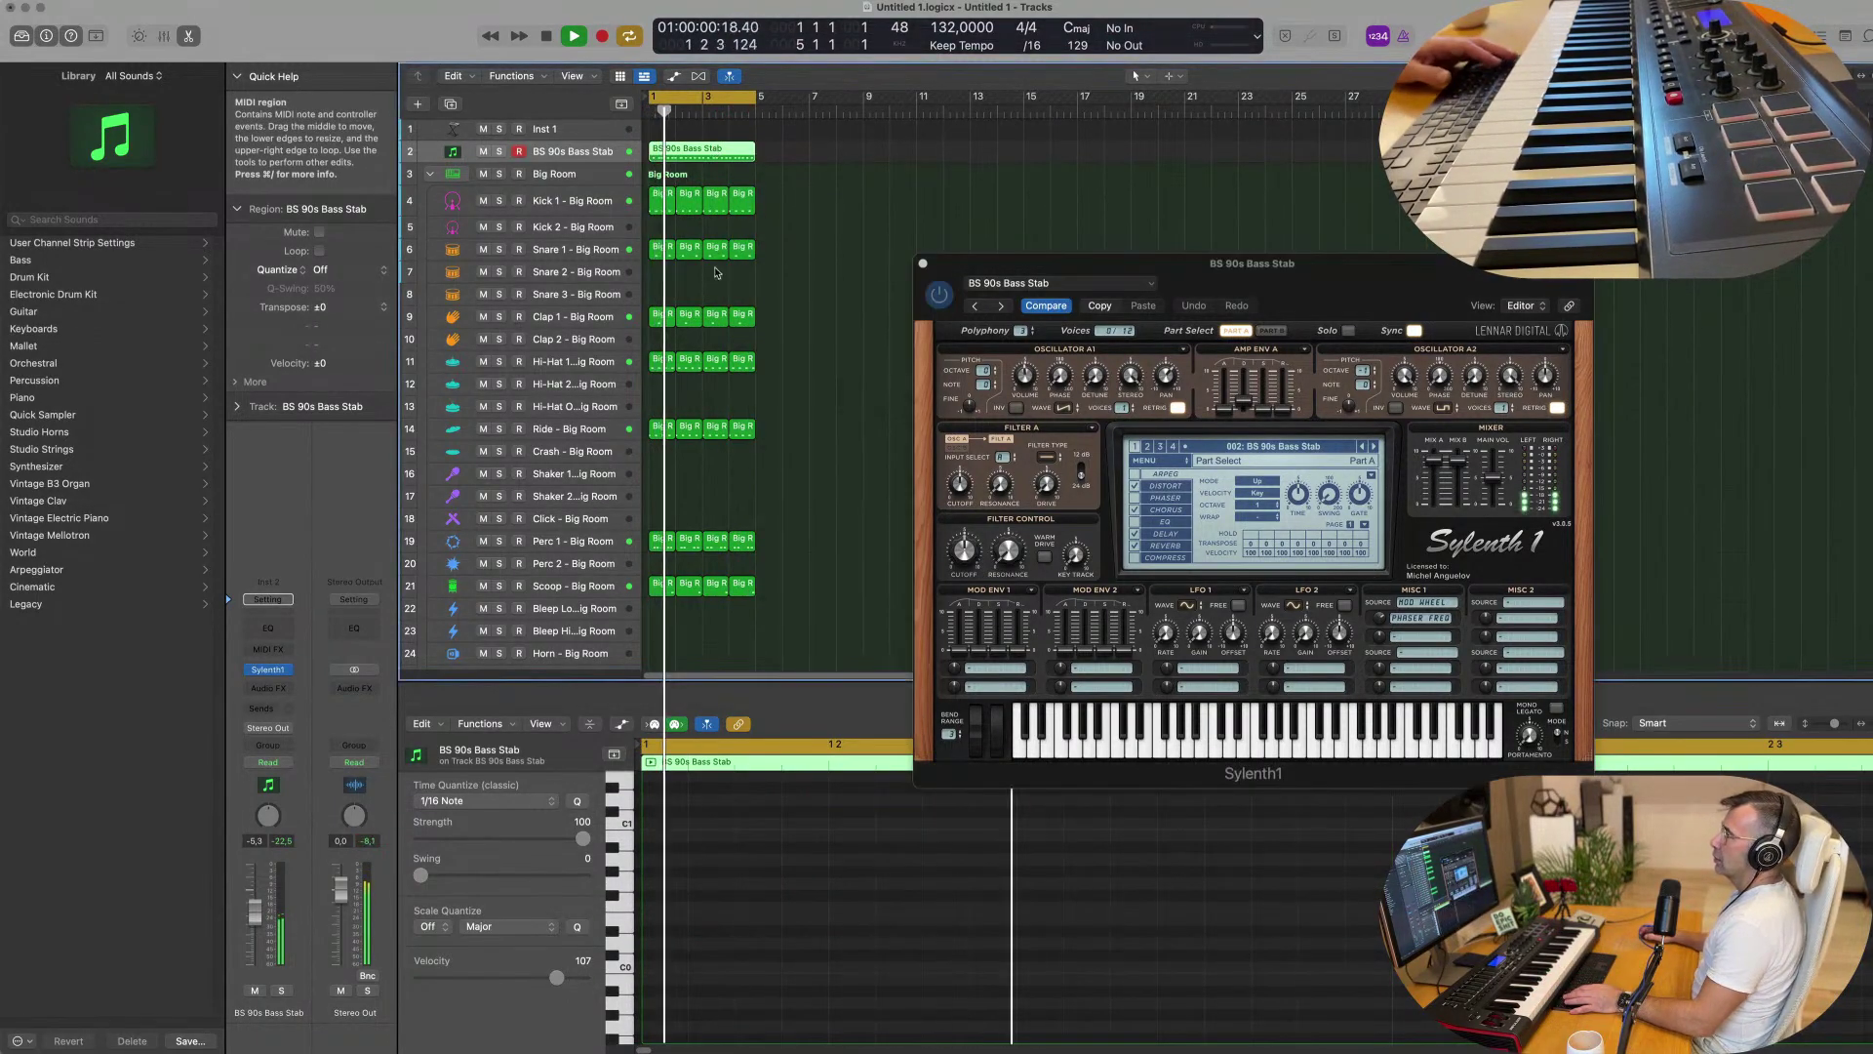
Open the BS 90s Bass Stab region in the Piano Roll and copy its first note to the start of bar 1.
key(e)
key(space)
double_click(709, 148)
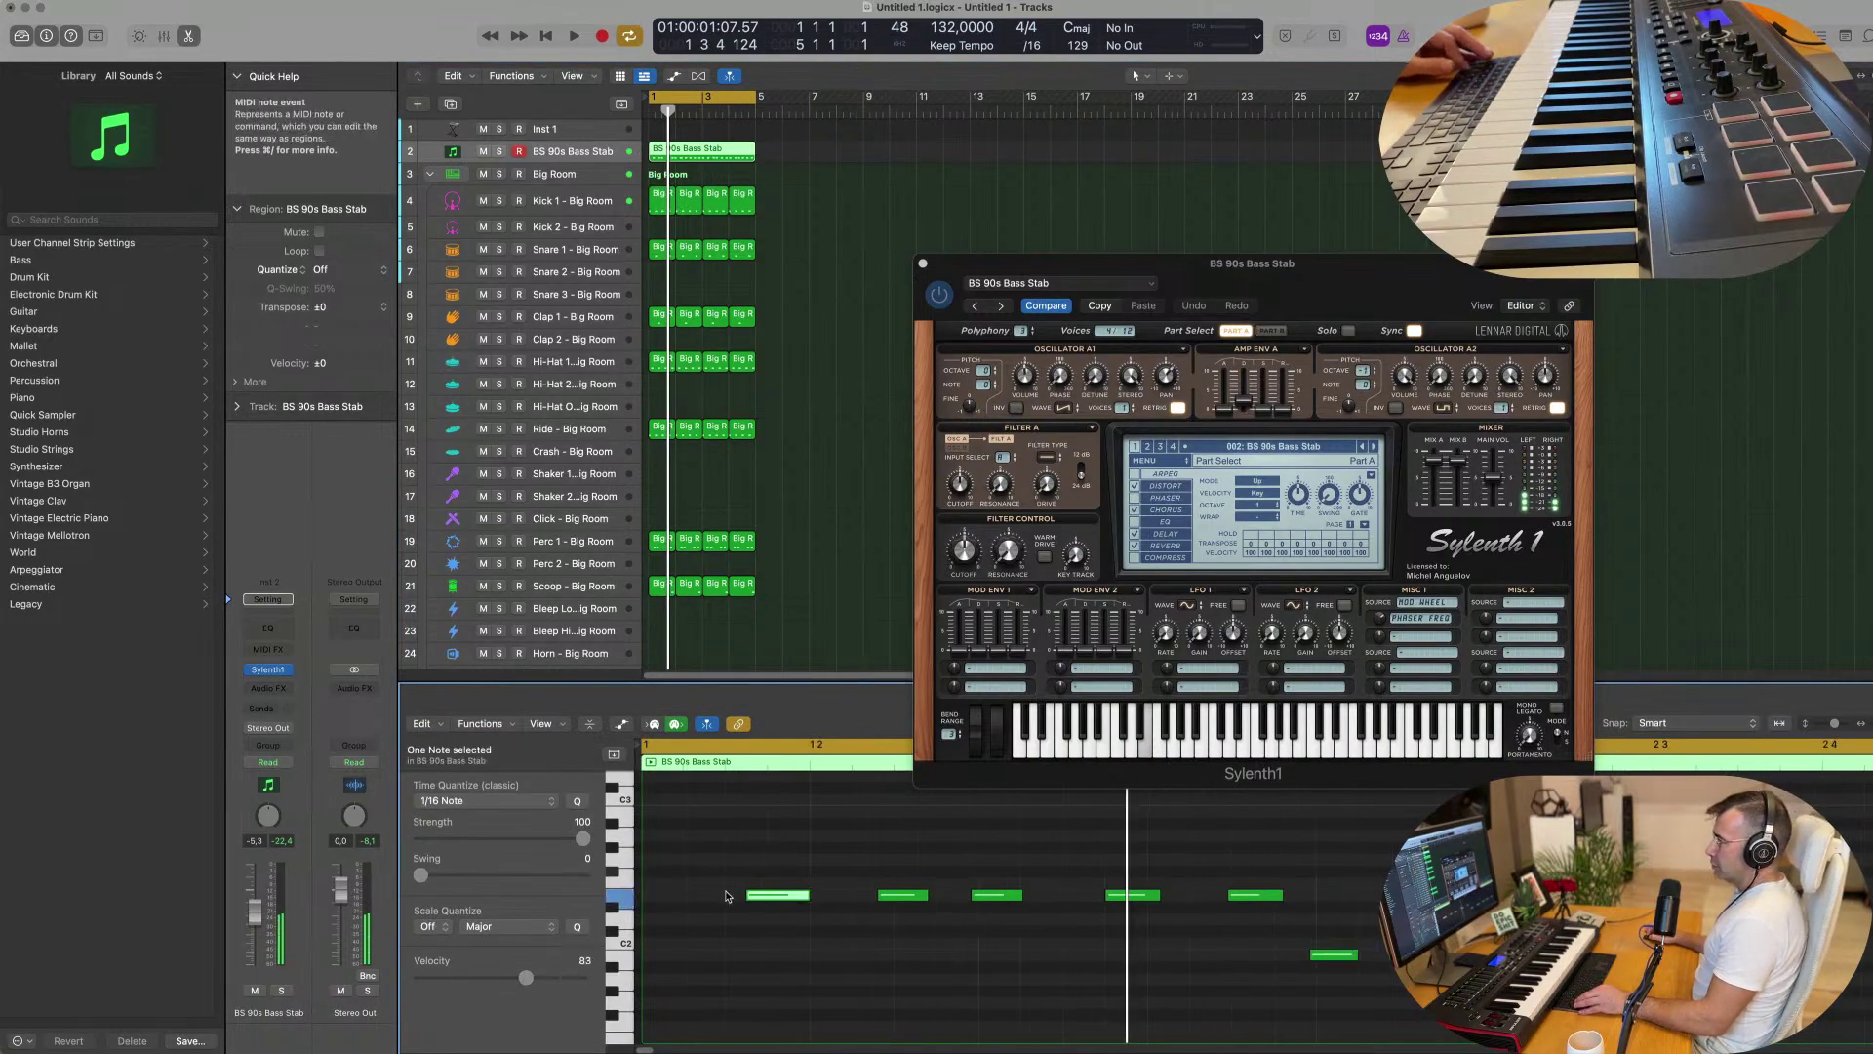
drag(759, 895, 660, 895)
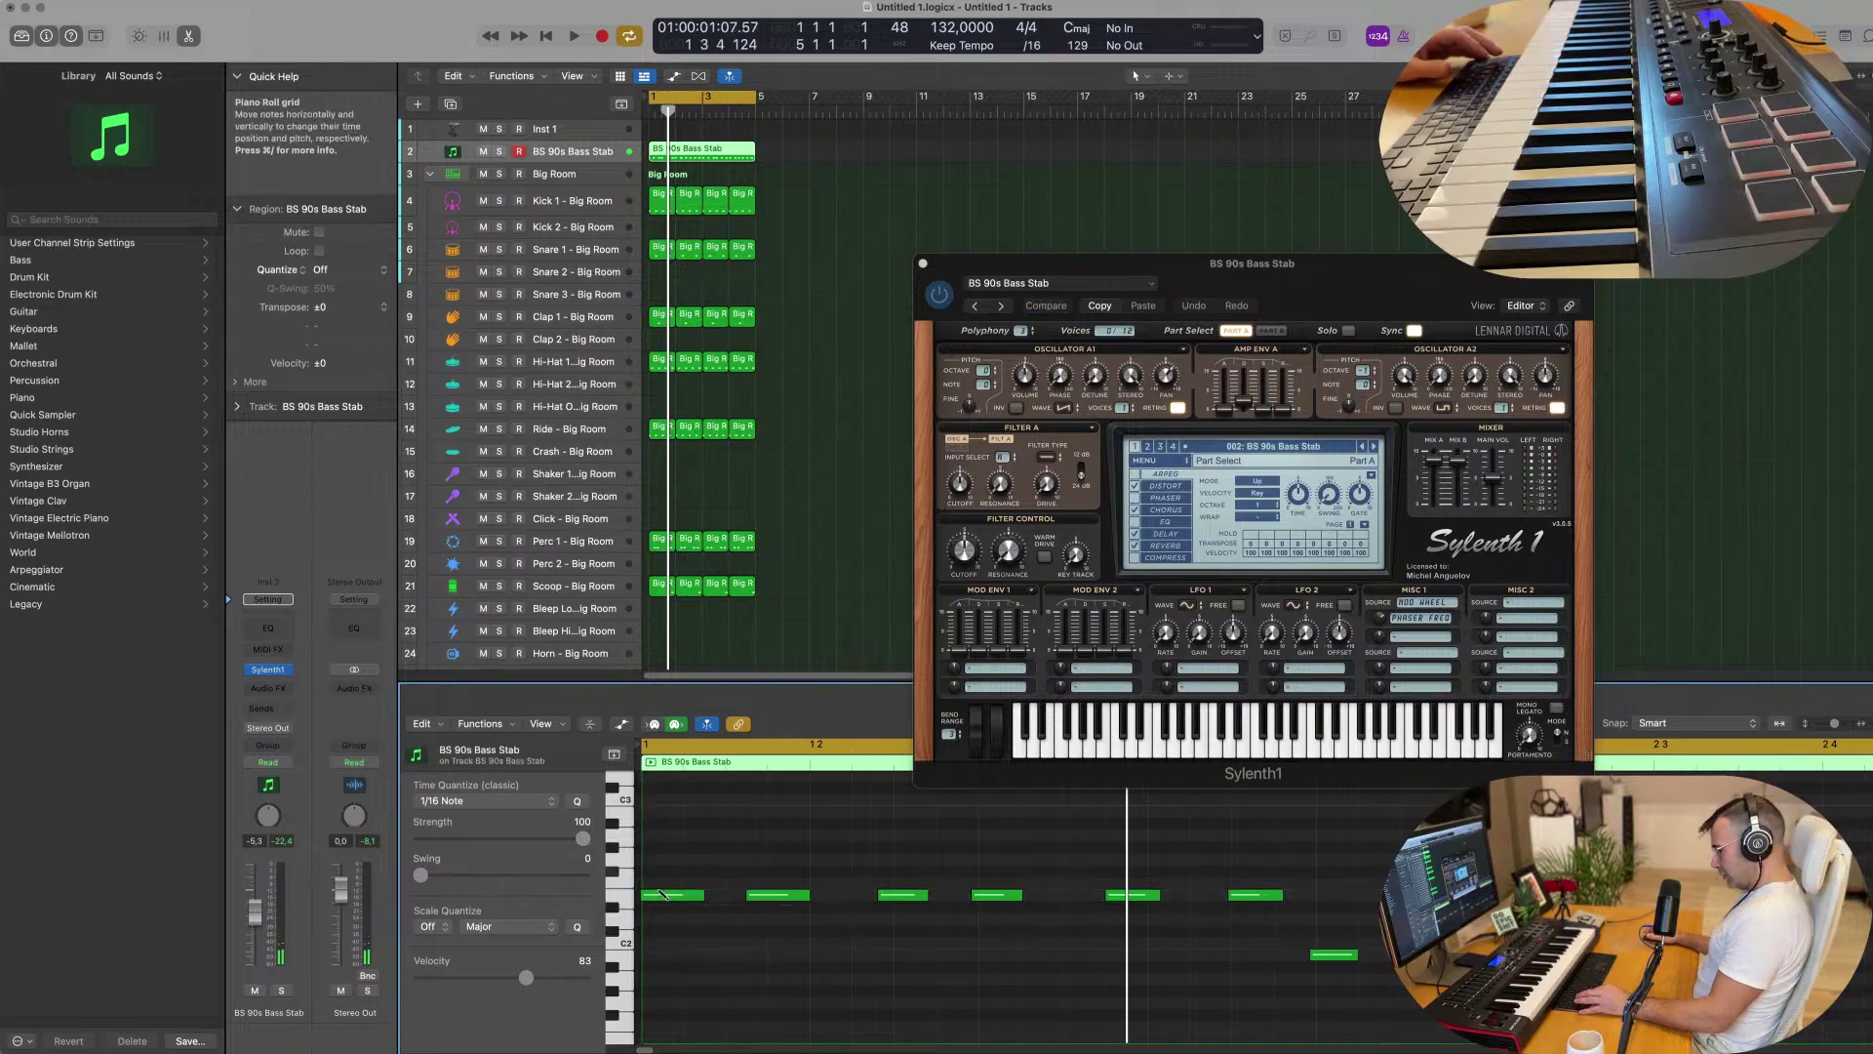
Quantize all notes in the bass region to 1/16 and play the loop to check the timing.
key(super+a)
key(q)
scroll(694, 862, down, 3)
scroll(694, 863, down, 2)
key(space)
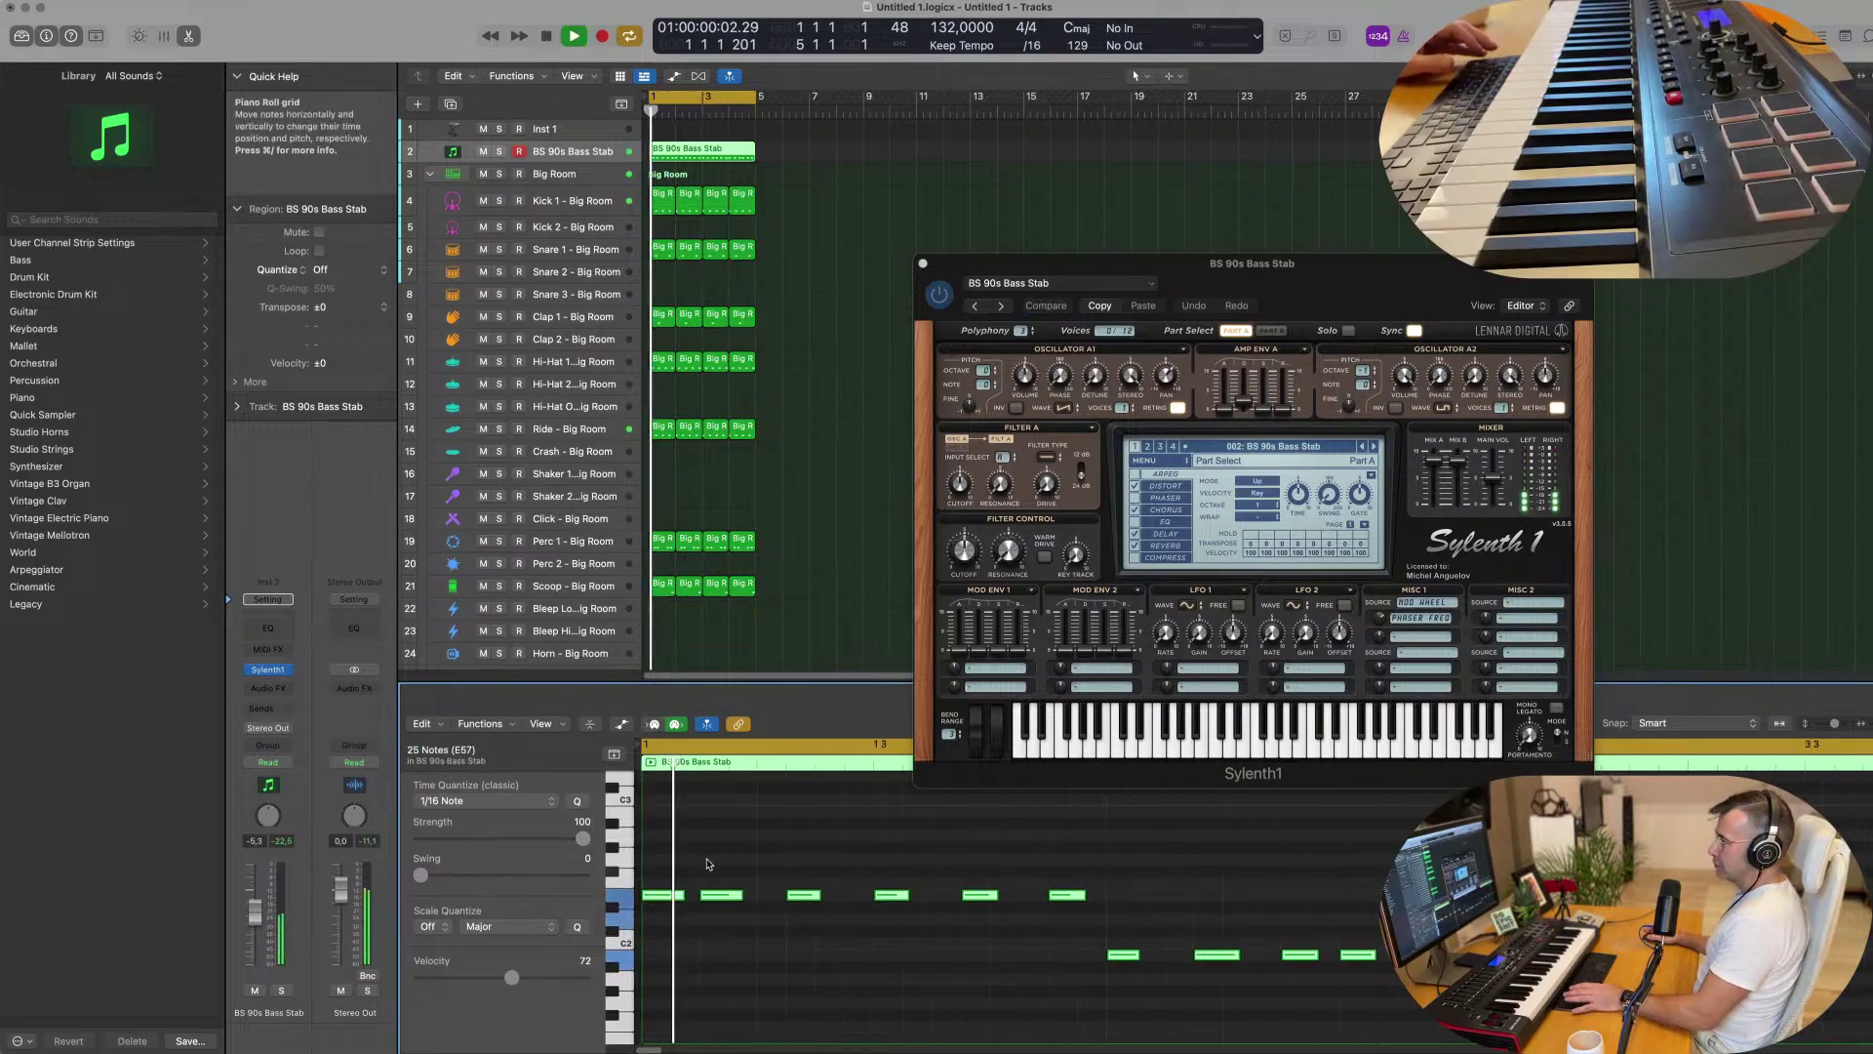
scroll(771, 864, down, 3)
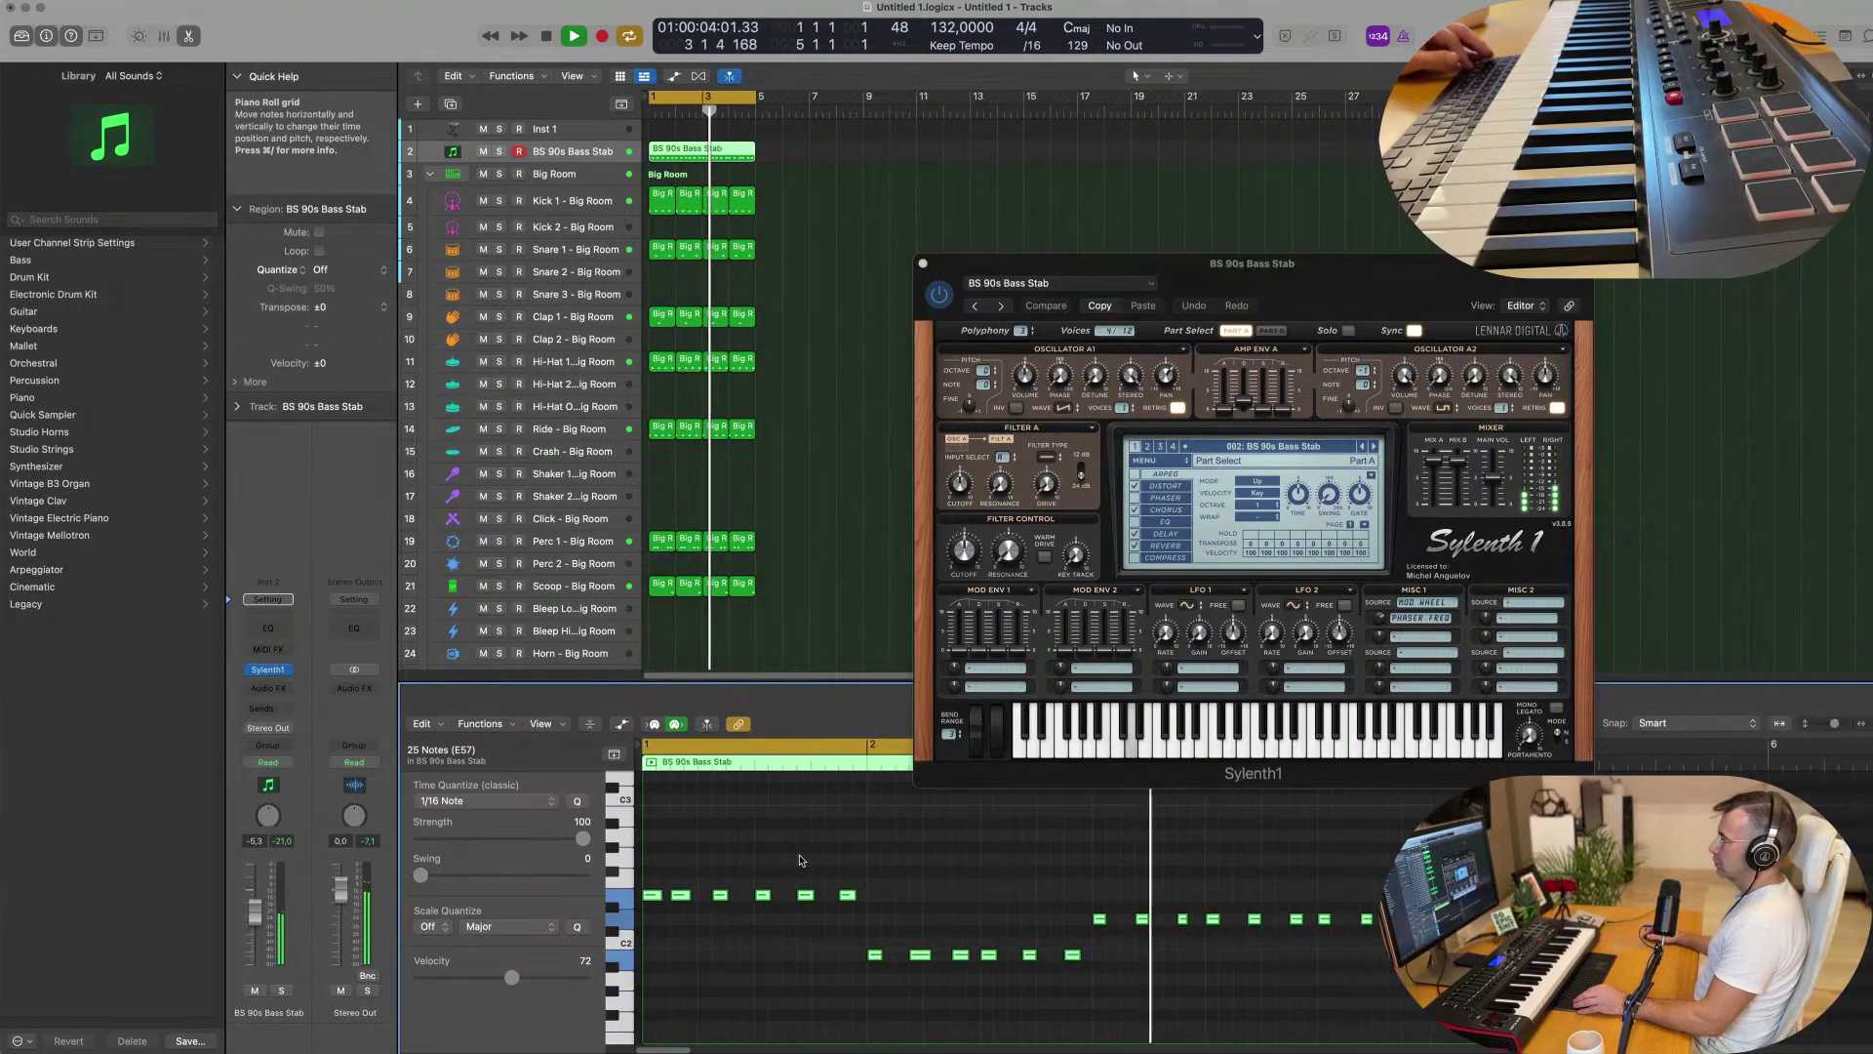
scroll(800, 858, down, 3)
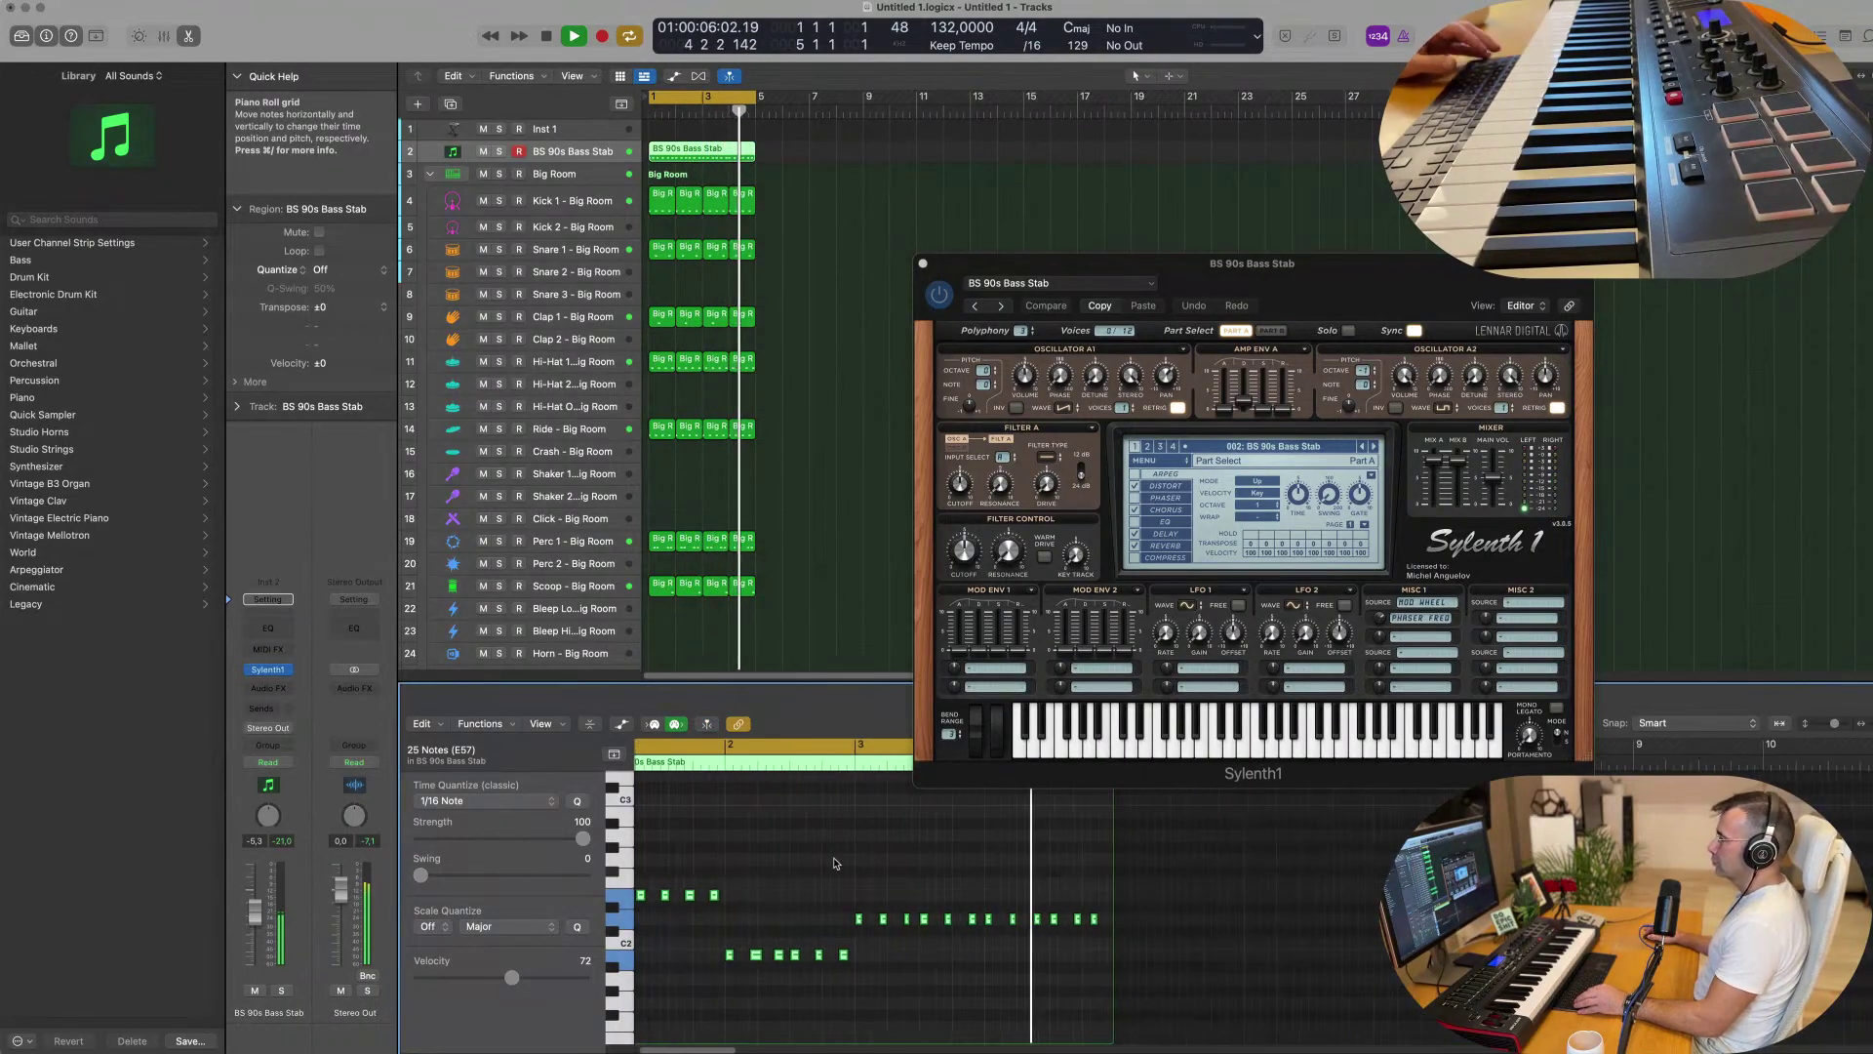
scroll(798, 861, up, 3)
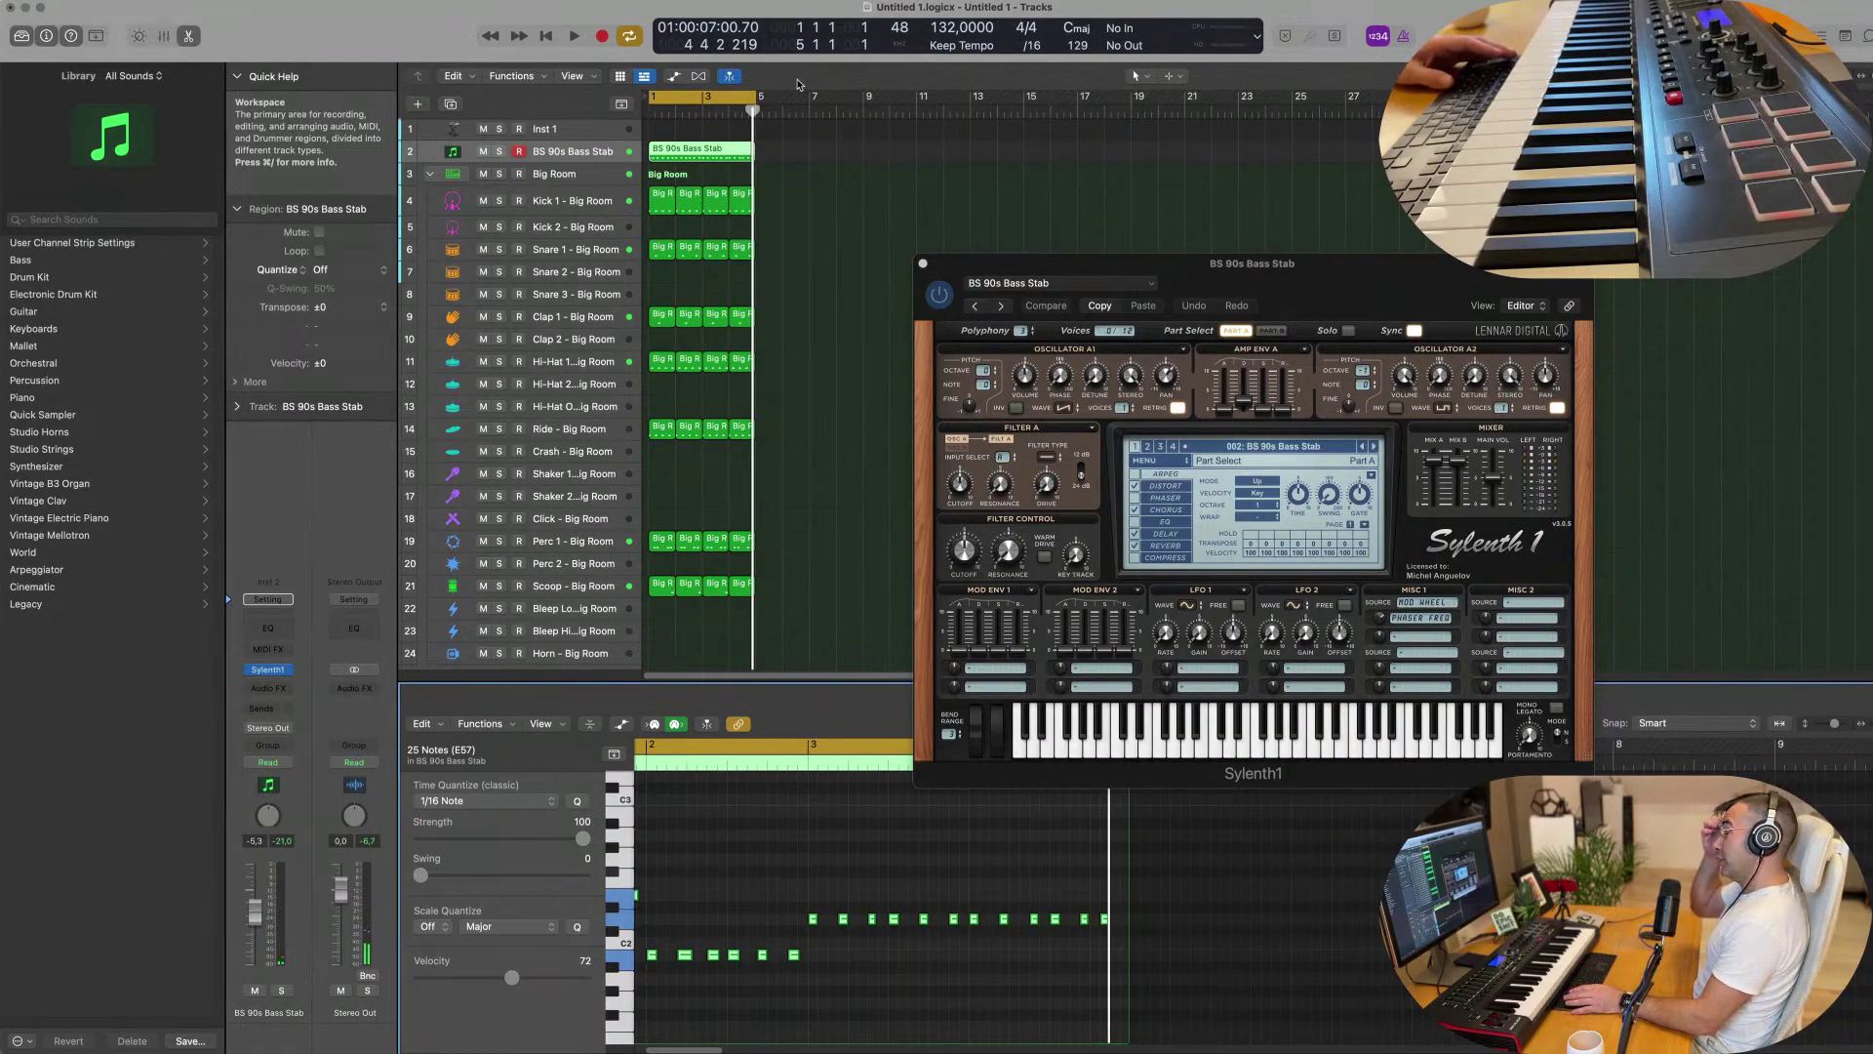
key(space)
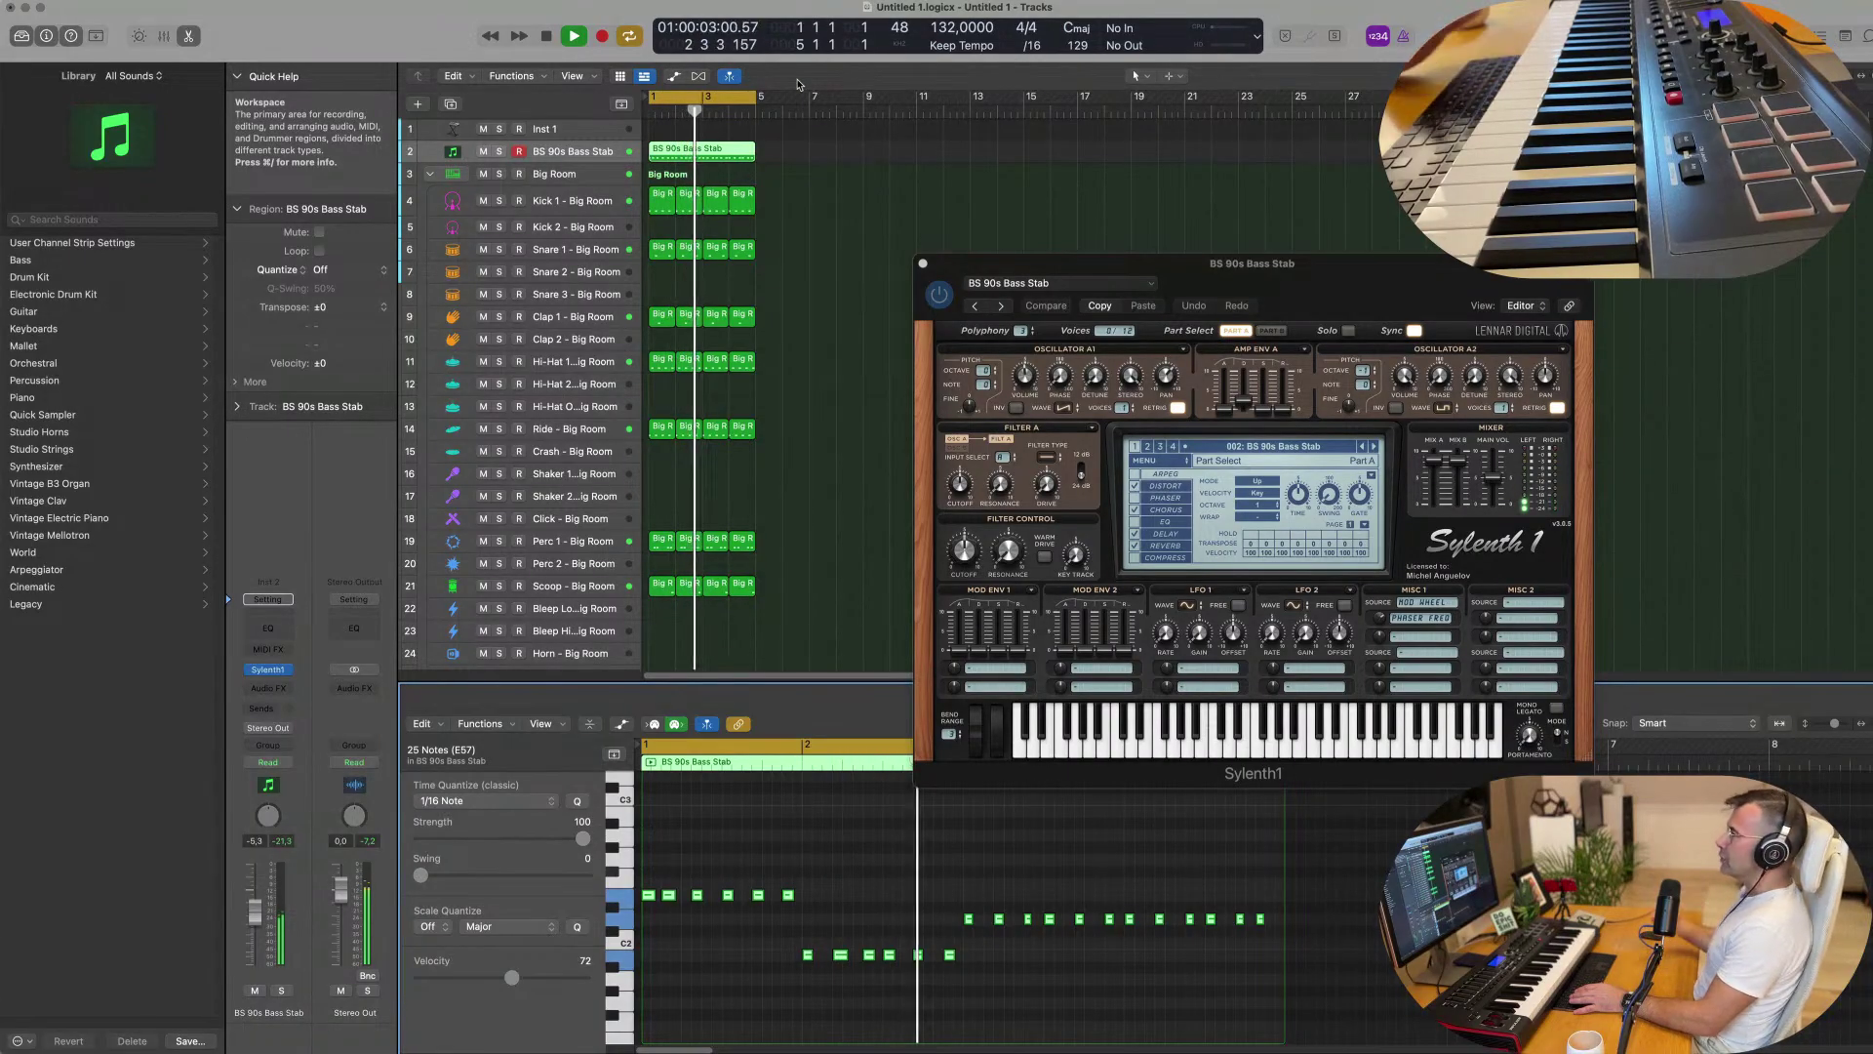
Move the Sylenth1 window clear of the bass notes in the Piano Roll and replay the loop from the start.
key(space)
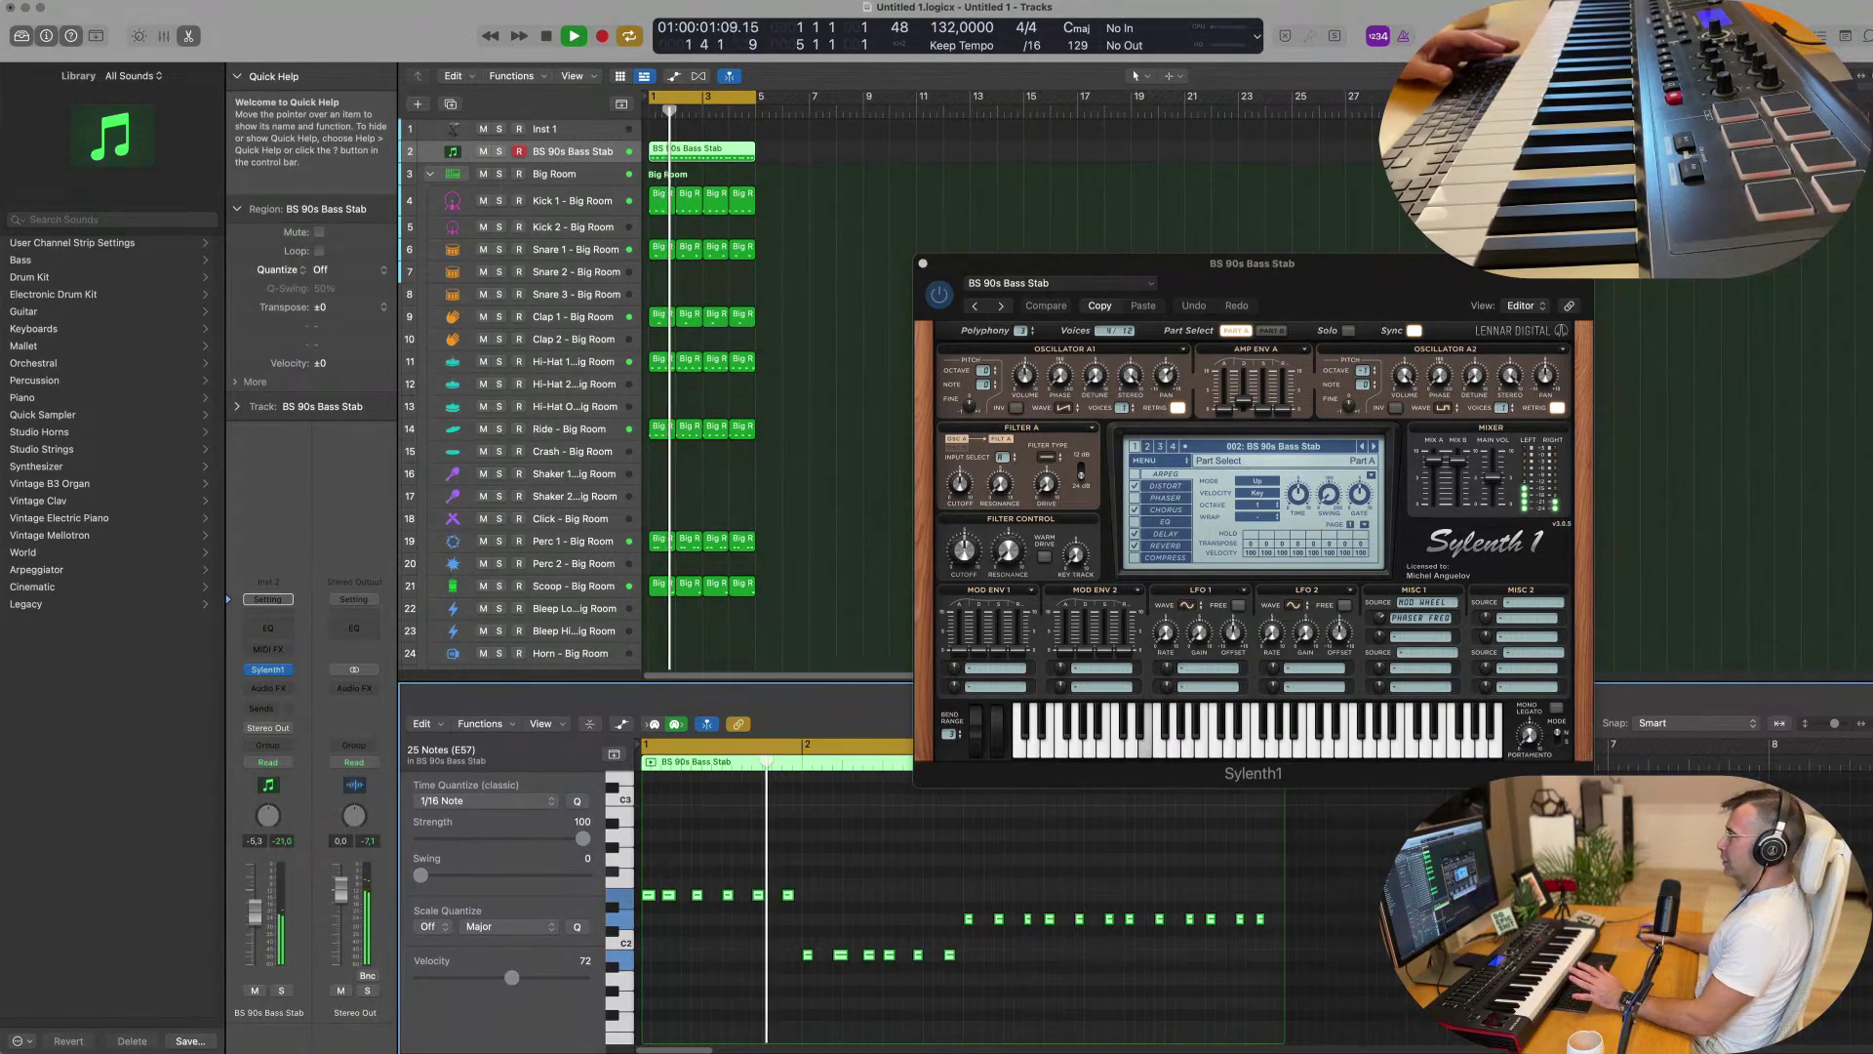
drag(1347, 264, 1491, 198)
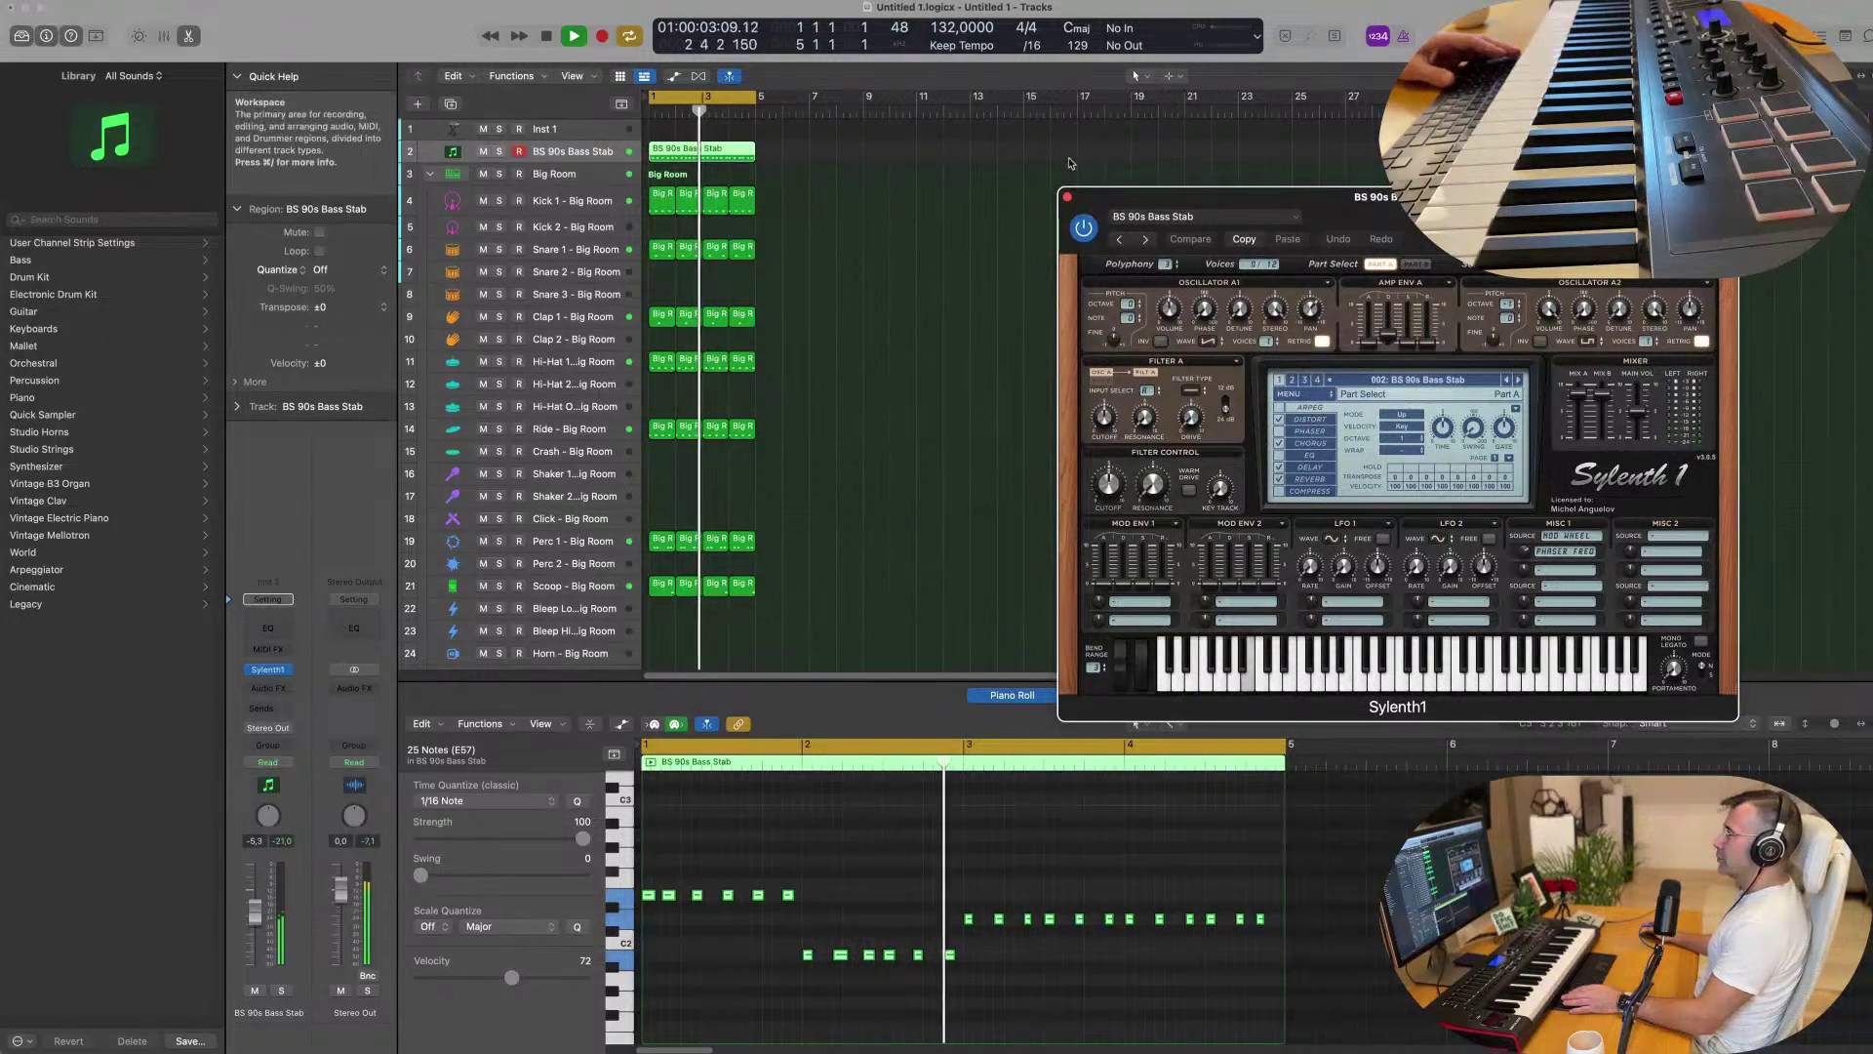
key(space)
key(space)
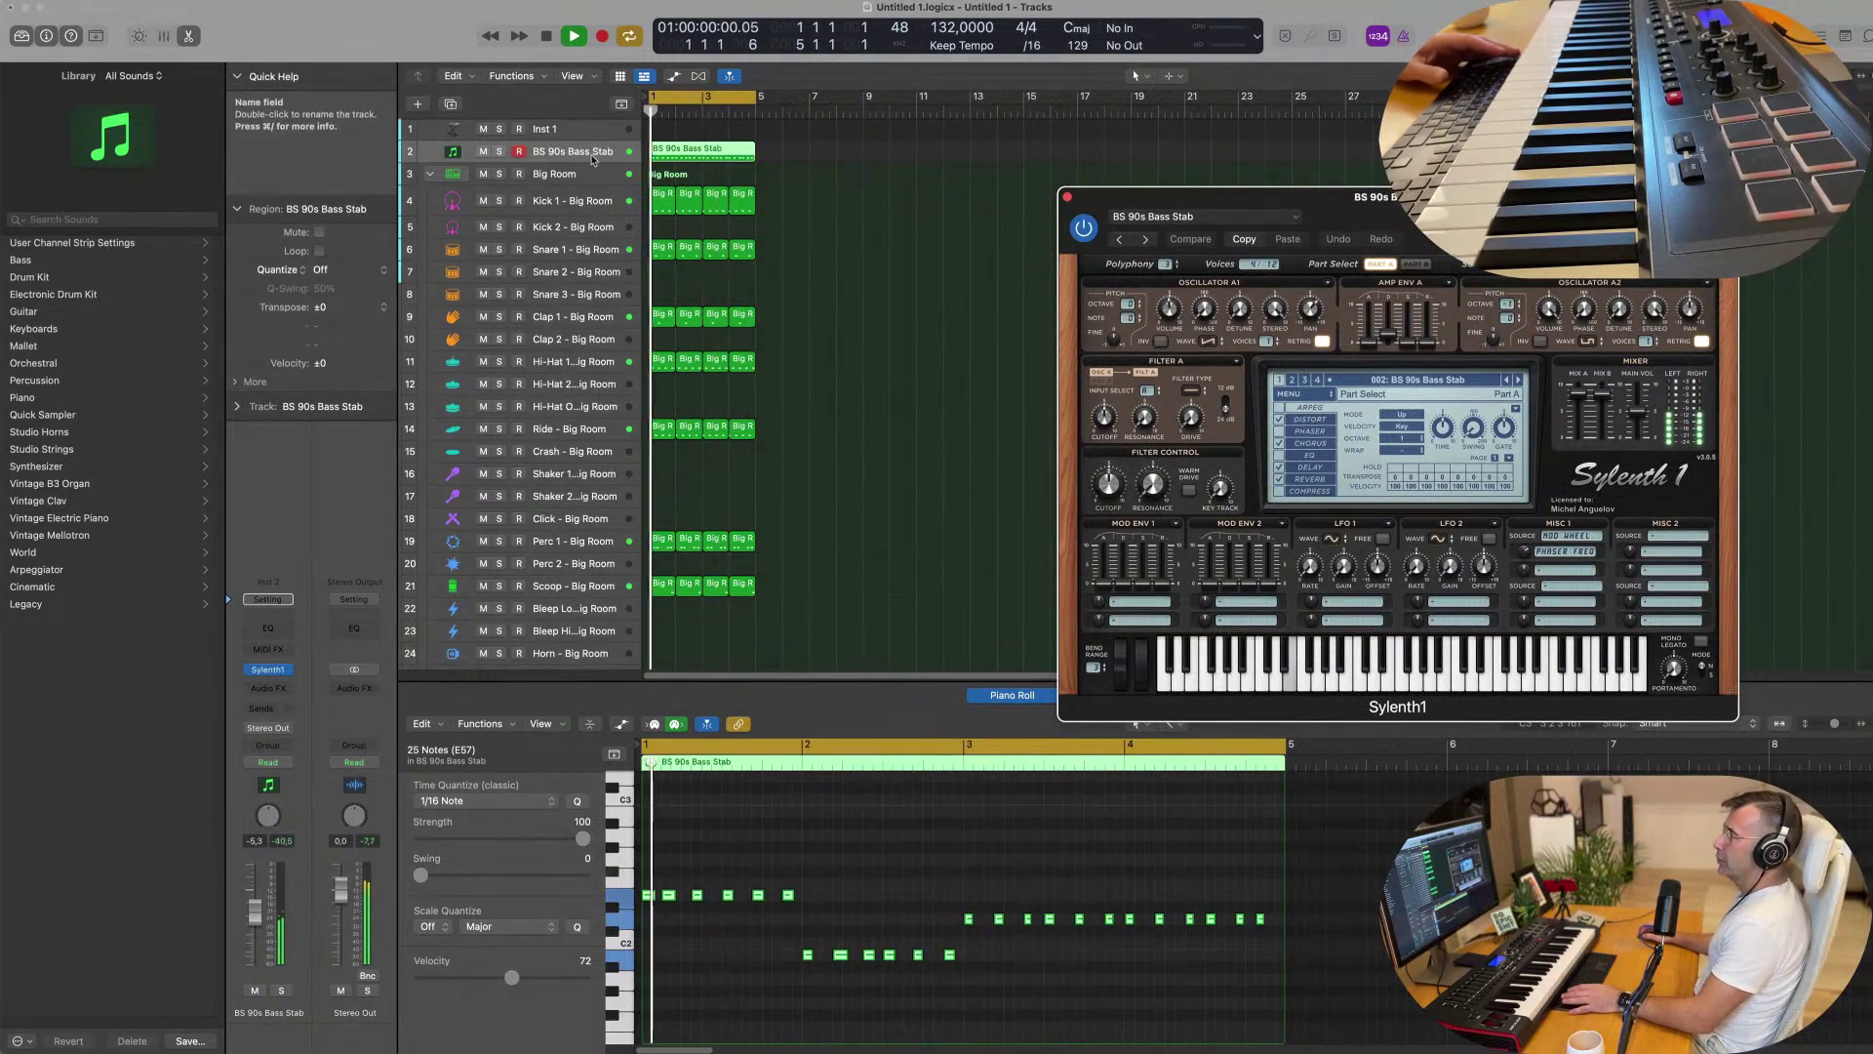
Duplicate the BS 90s Bass Stab track, mute the original and copy its four-bar bass region onto the duplicate.
click(624, 106)
click(483, 151)
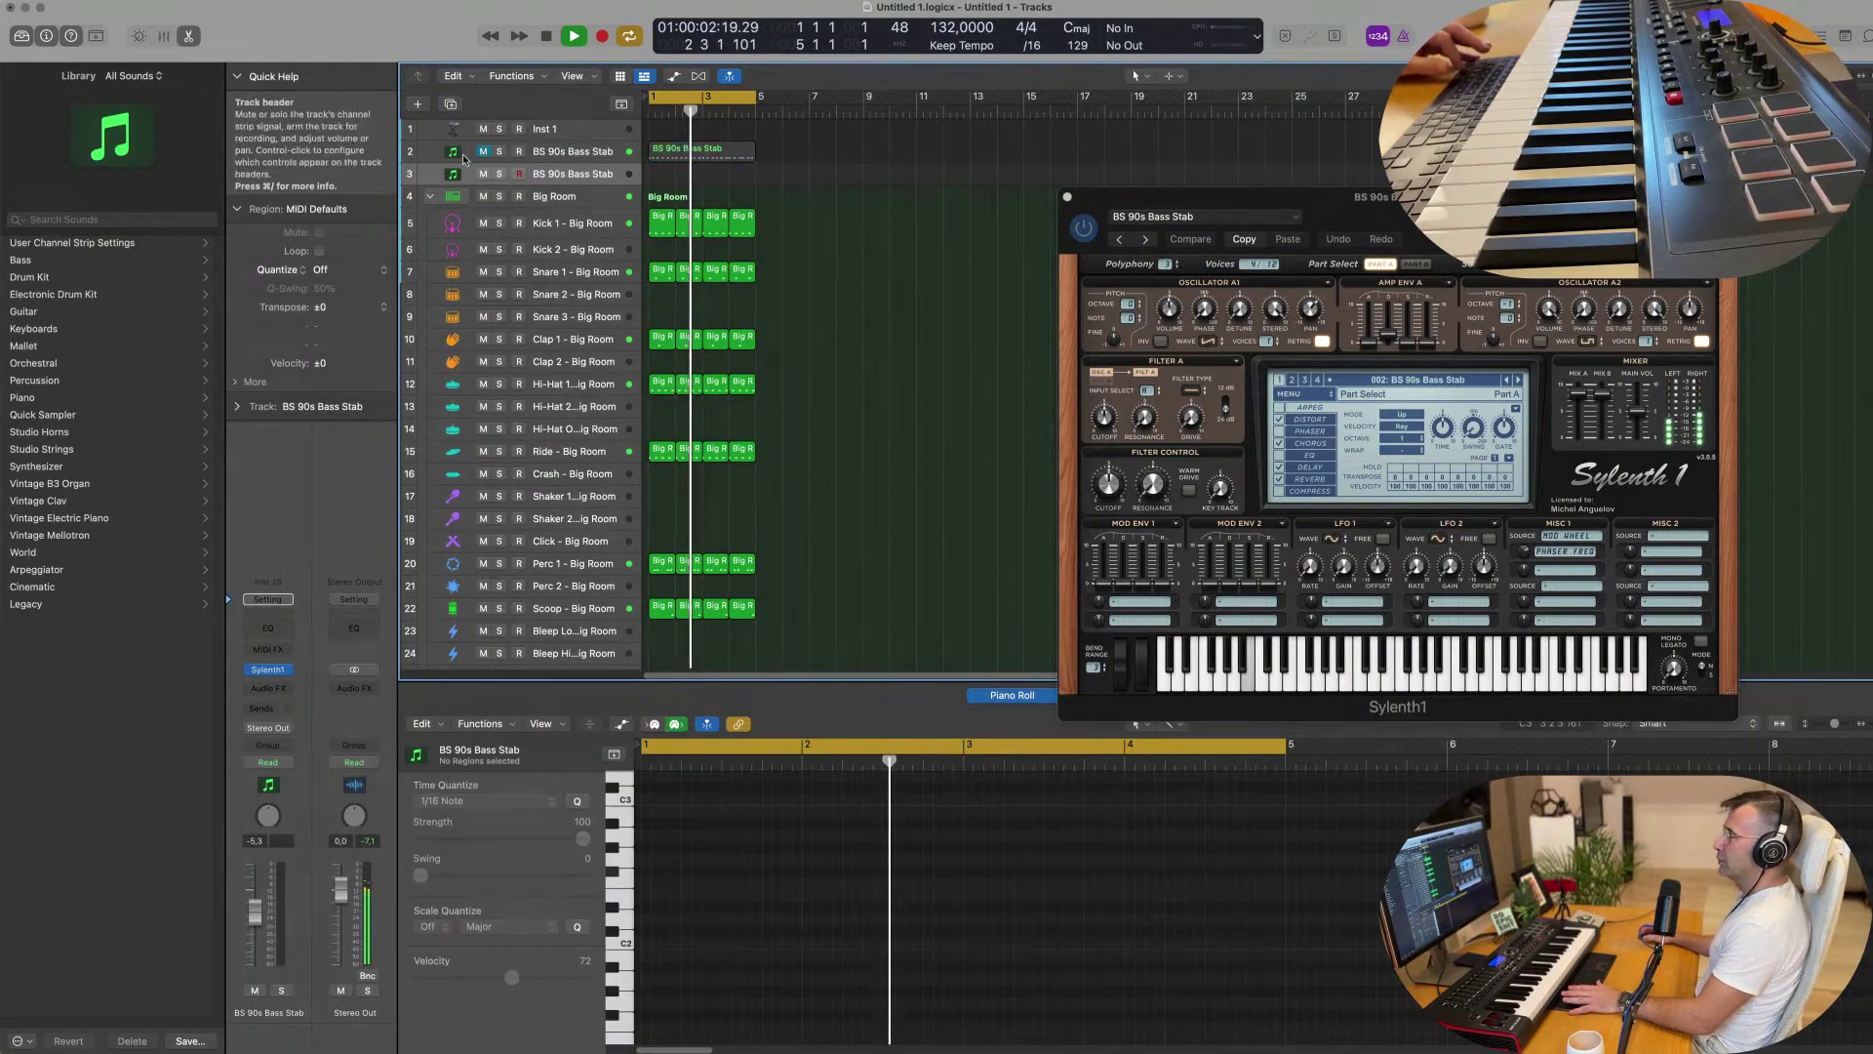
click(713, 156)
drag(714, 156, 709, 181)
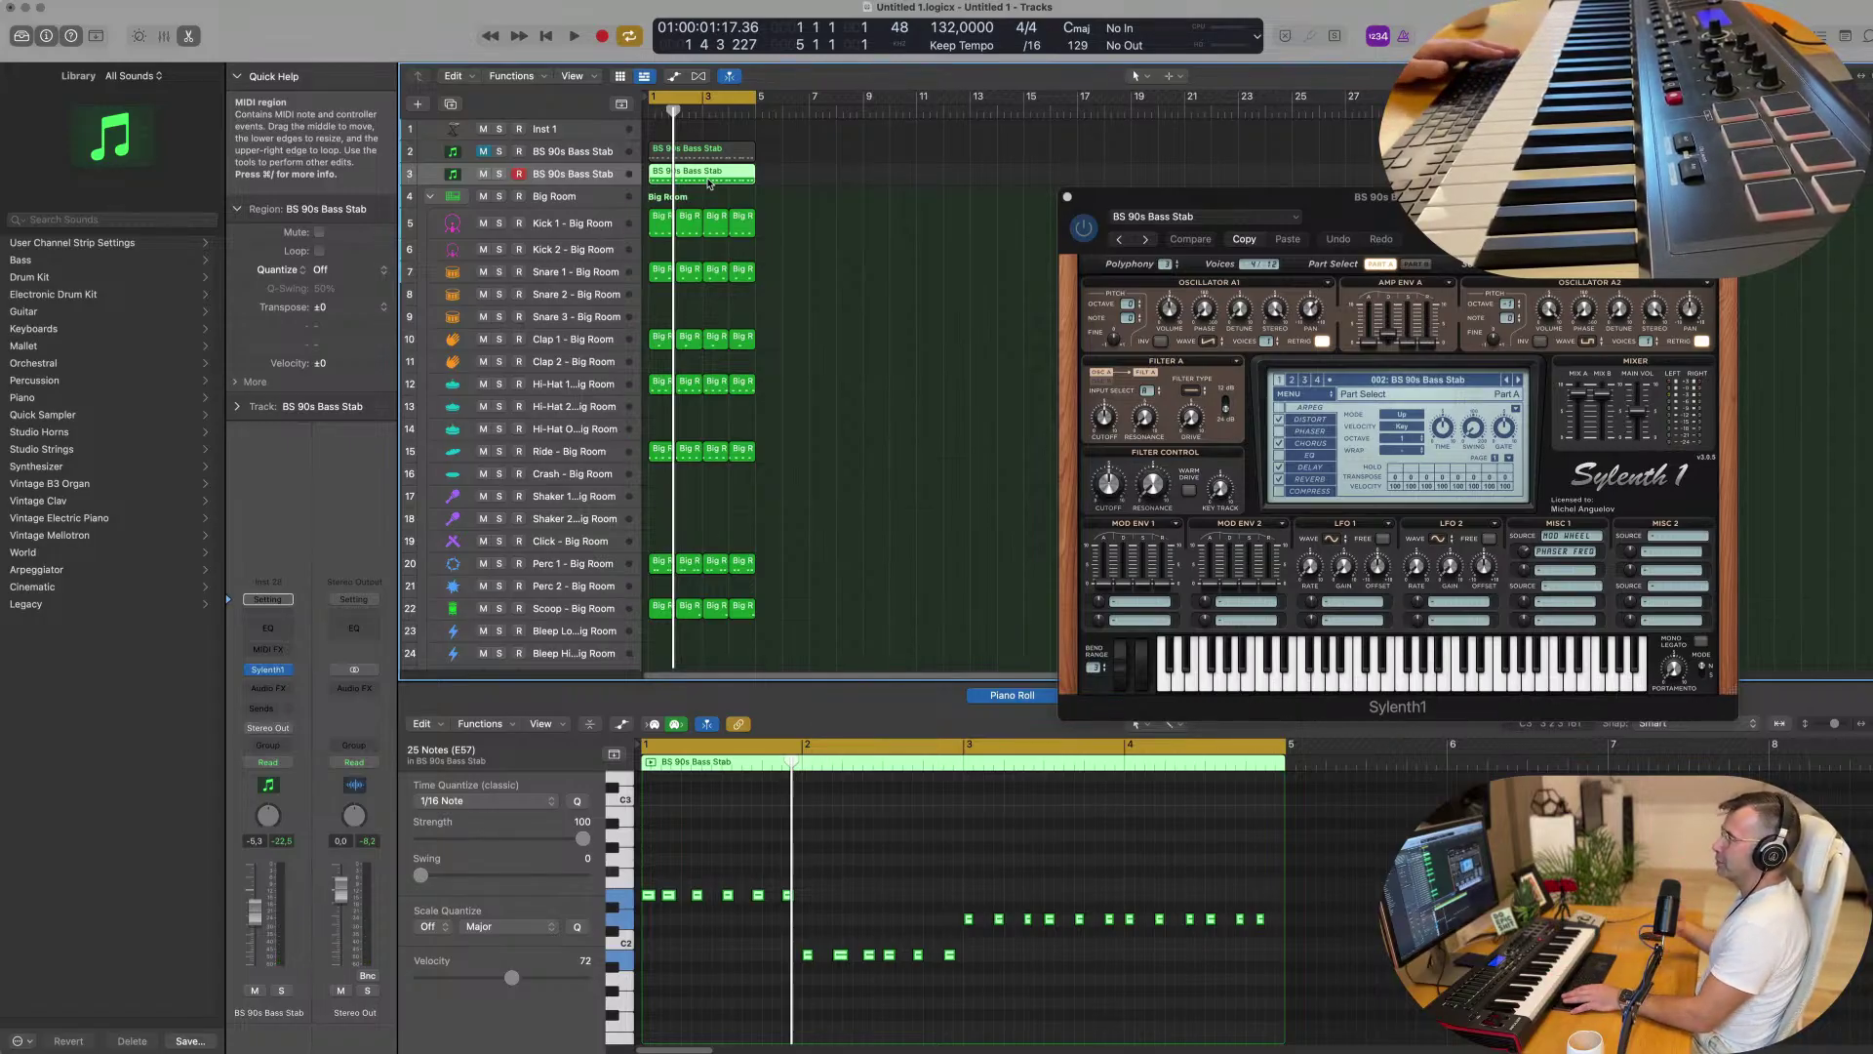
Start playback, open the duplicate track's Sylenth1 and place its window over the original's, clear of the drum regions.
key(space)
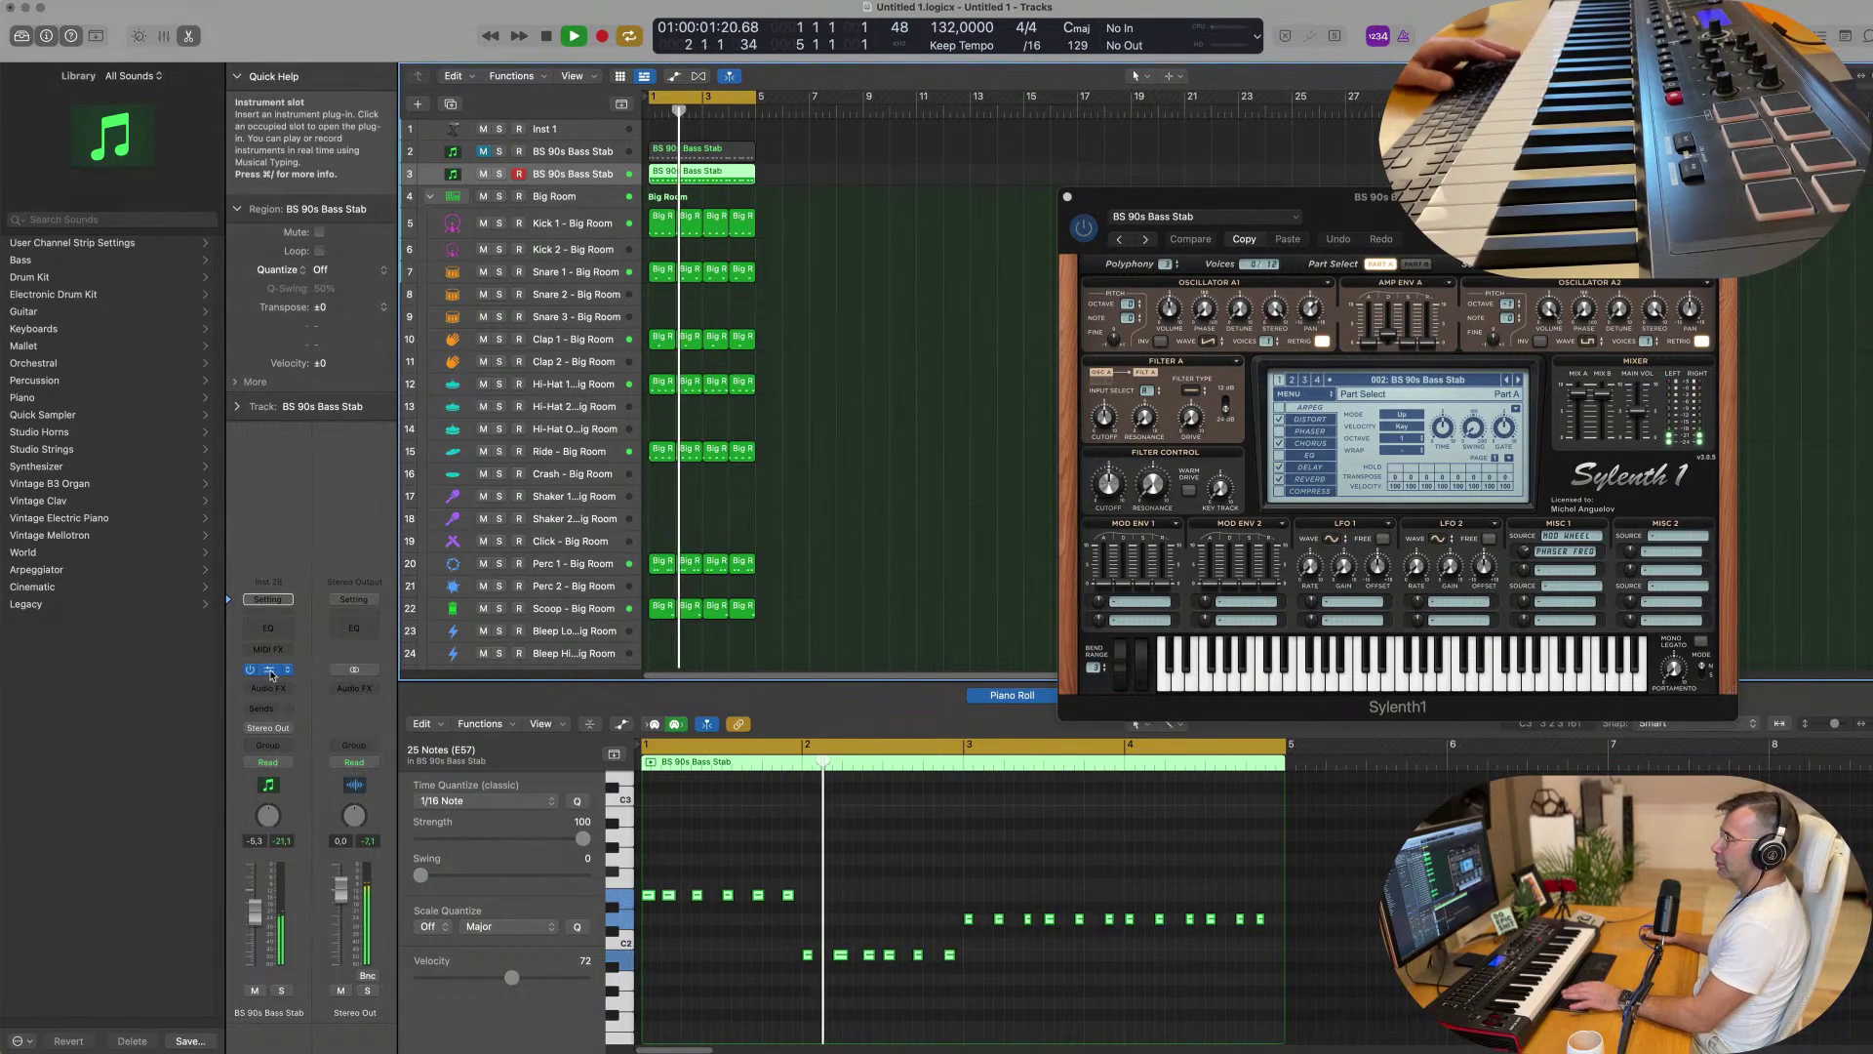
click(267, 669)
drag(951, 191, 1312, 195)
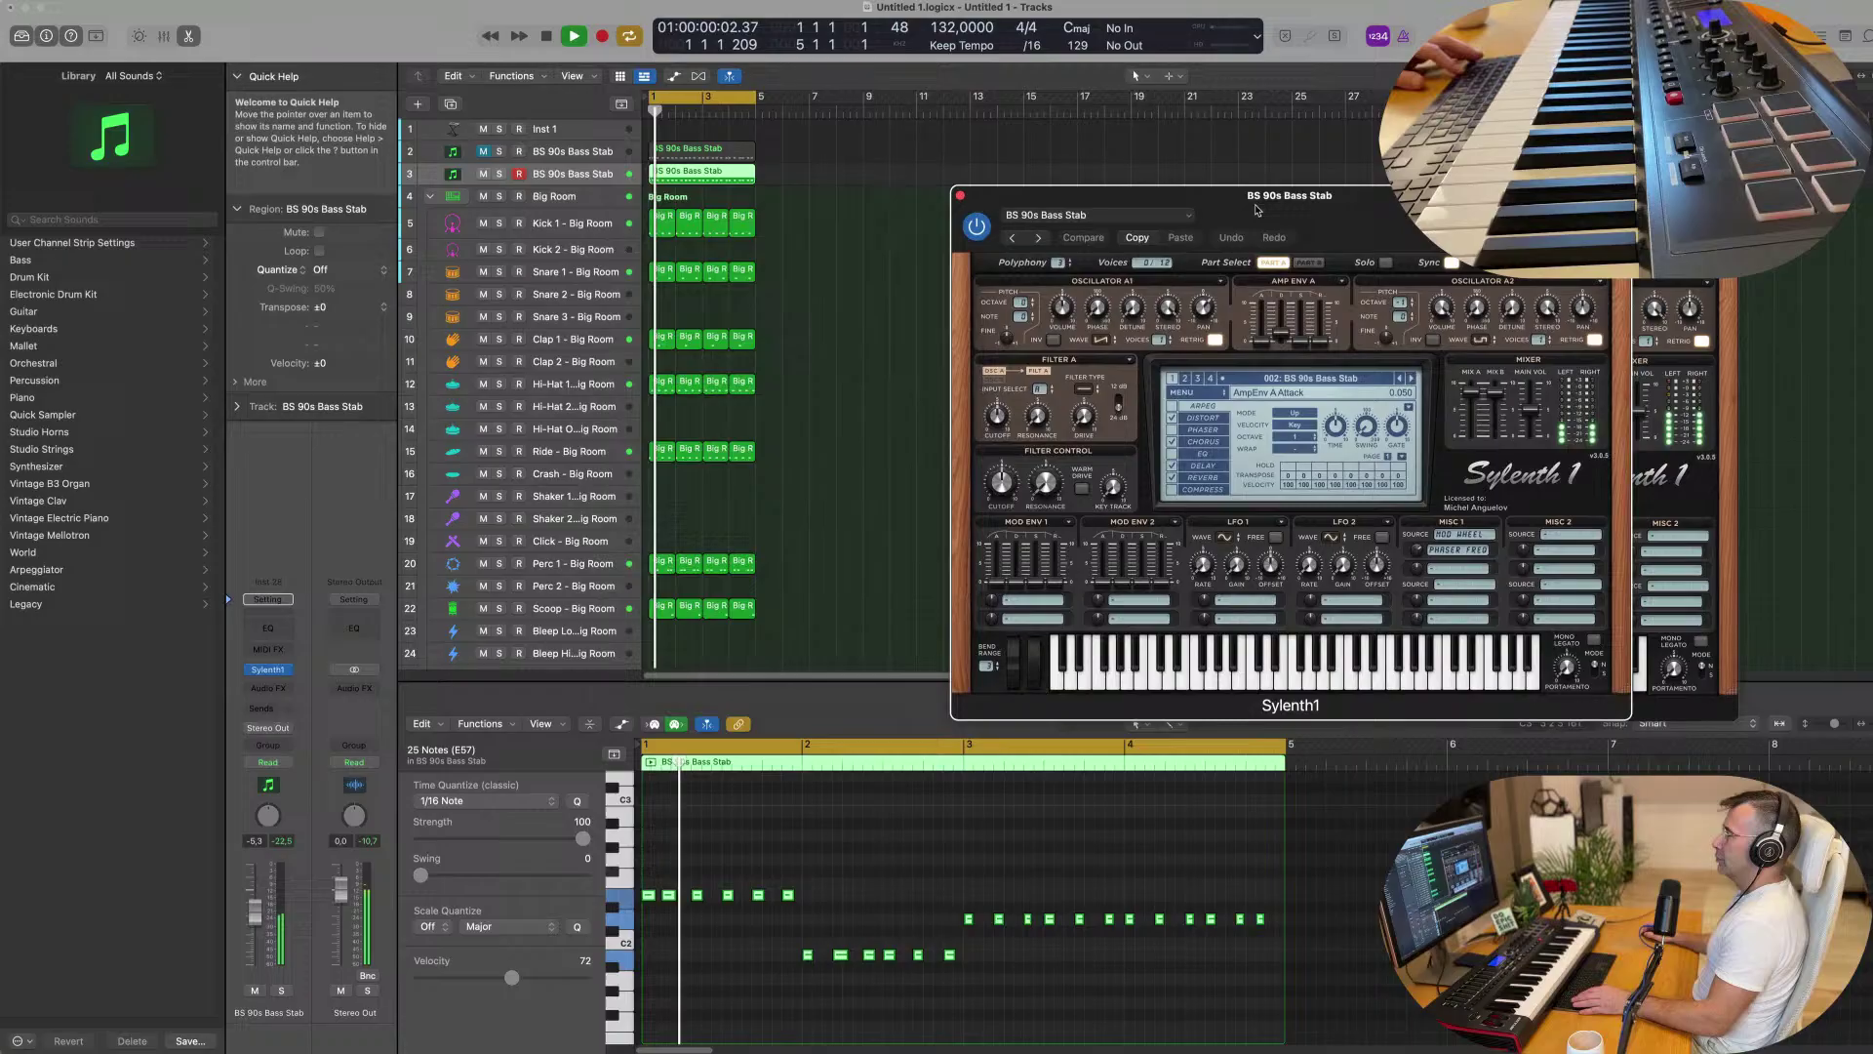
Repeat all regions three times to fill 16 bars and extend the cycle range to bar 17.
click(885, 241)
key(super+a)
key(super+r)
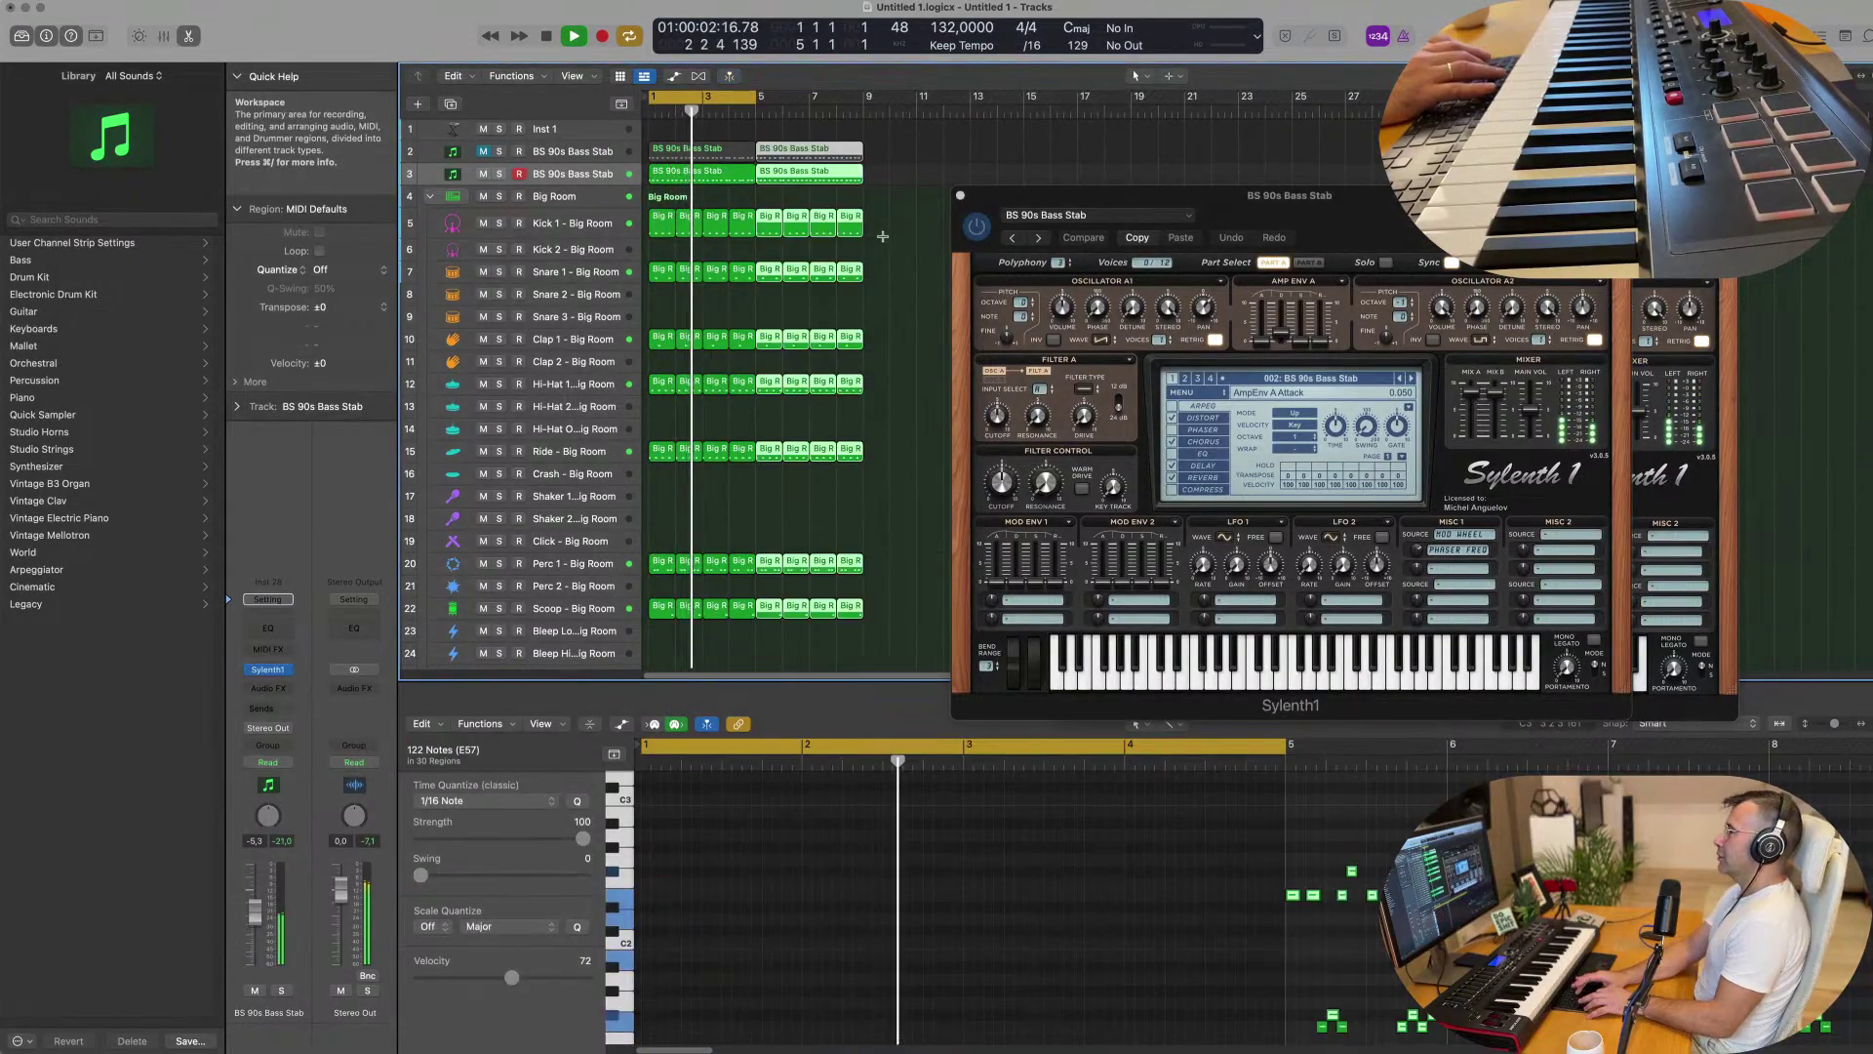
key(super+r)
key(super+r)
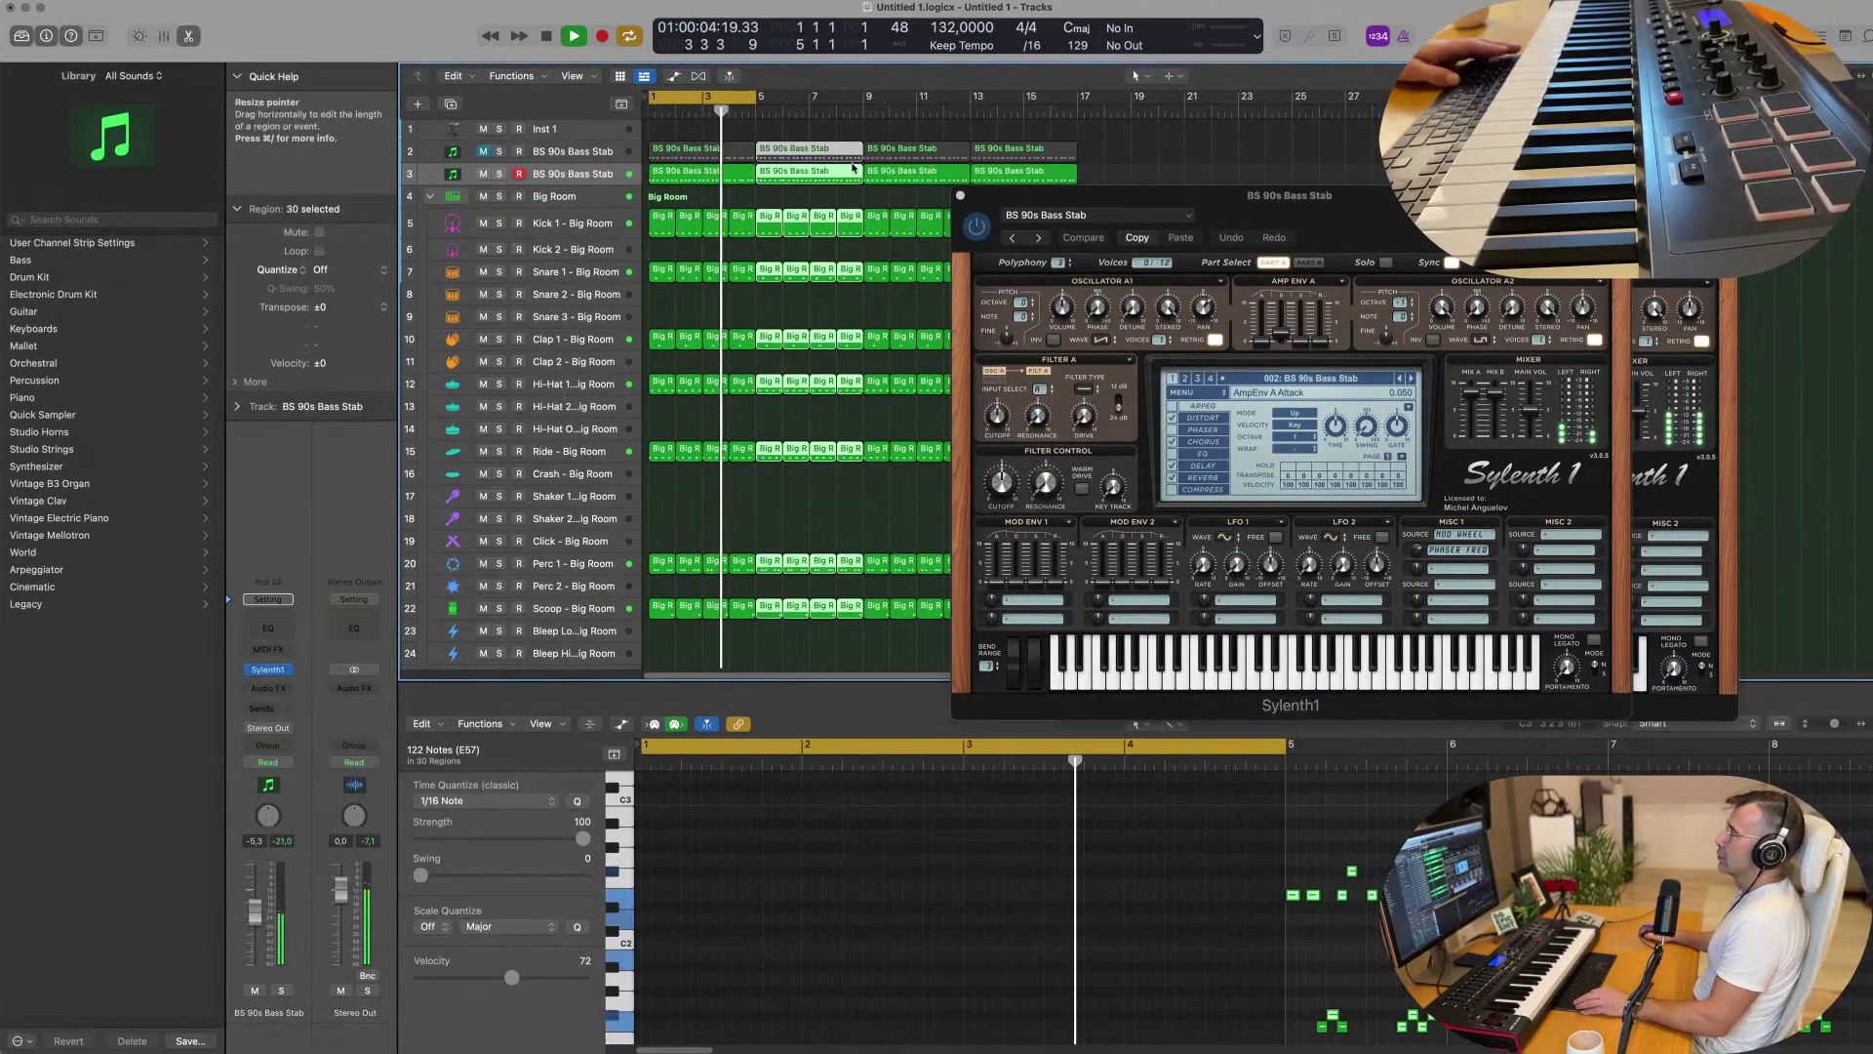
drag(755, 98, 1077, 113)
key(Return)
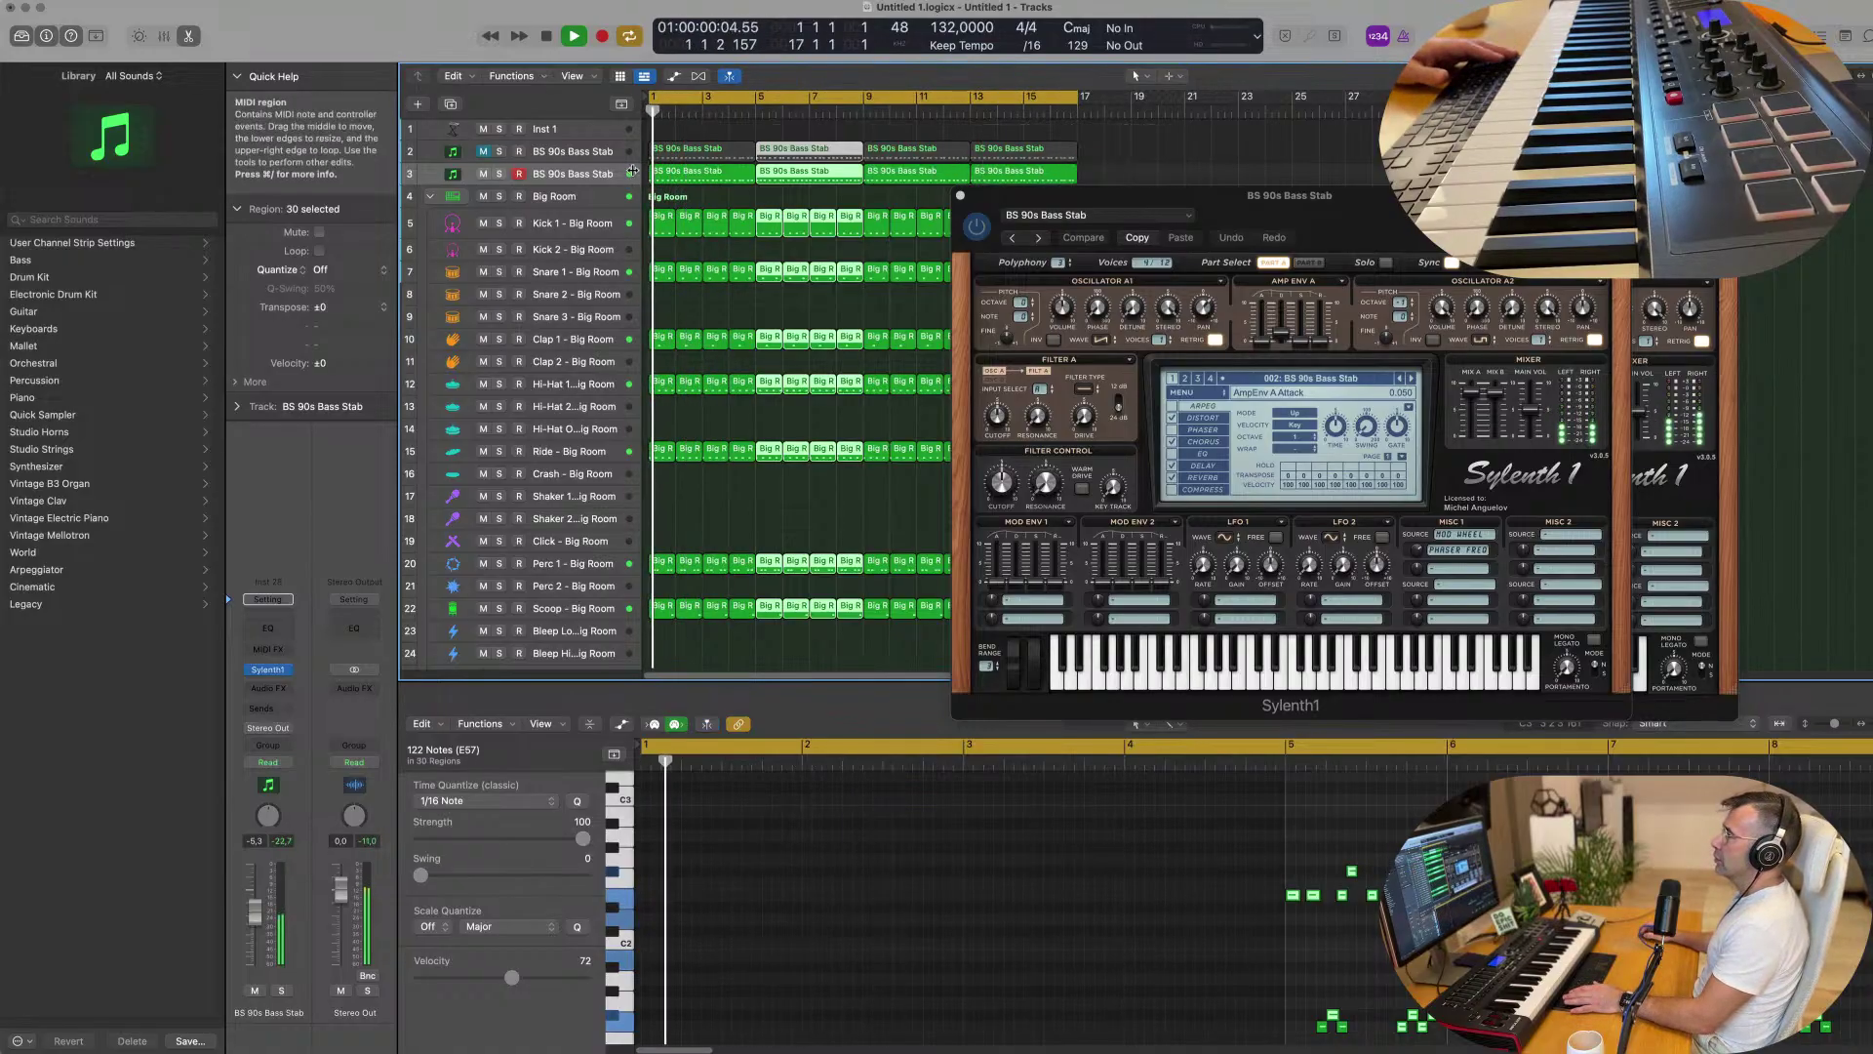
Select the duplicate bass track, show the toolbar and turn on Track Zoom.
click(578, 175)
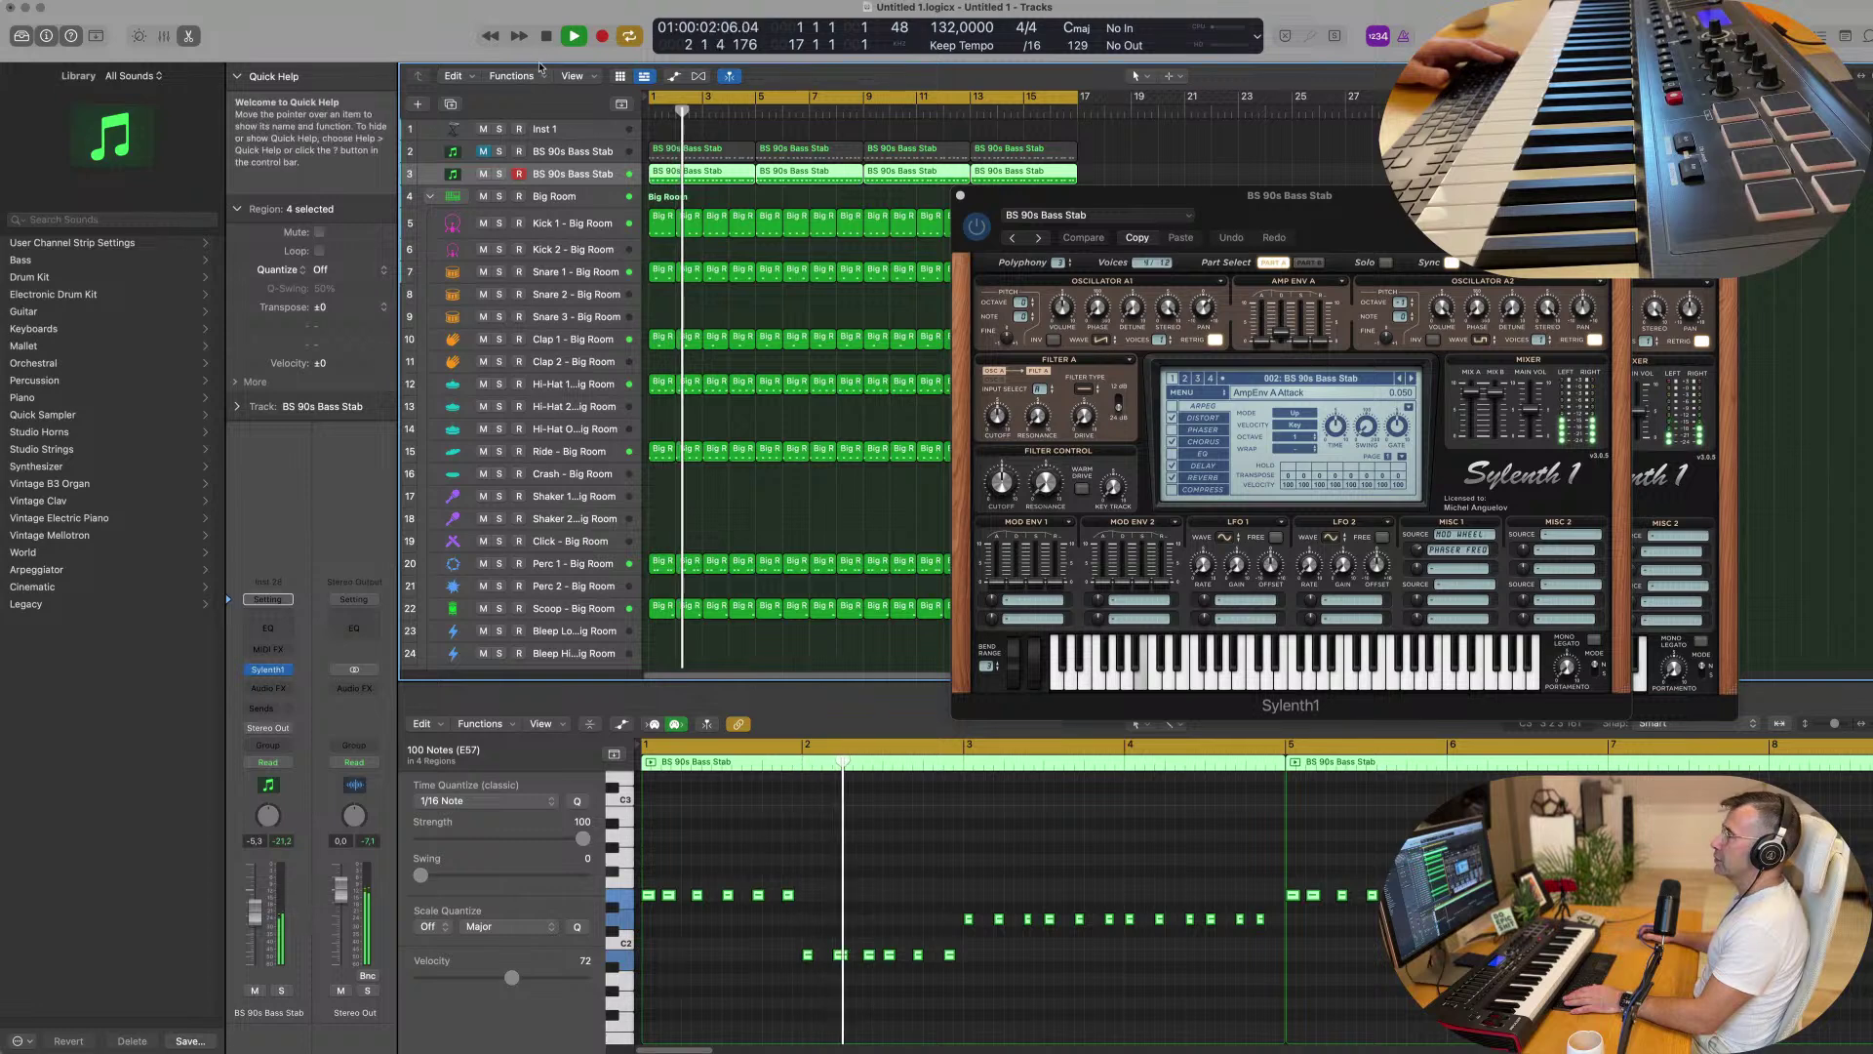
click(96, 36)
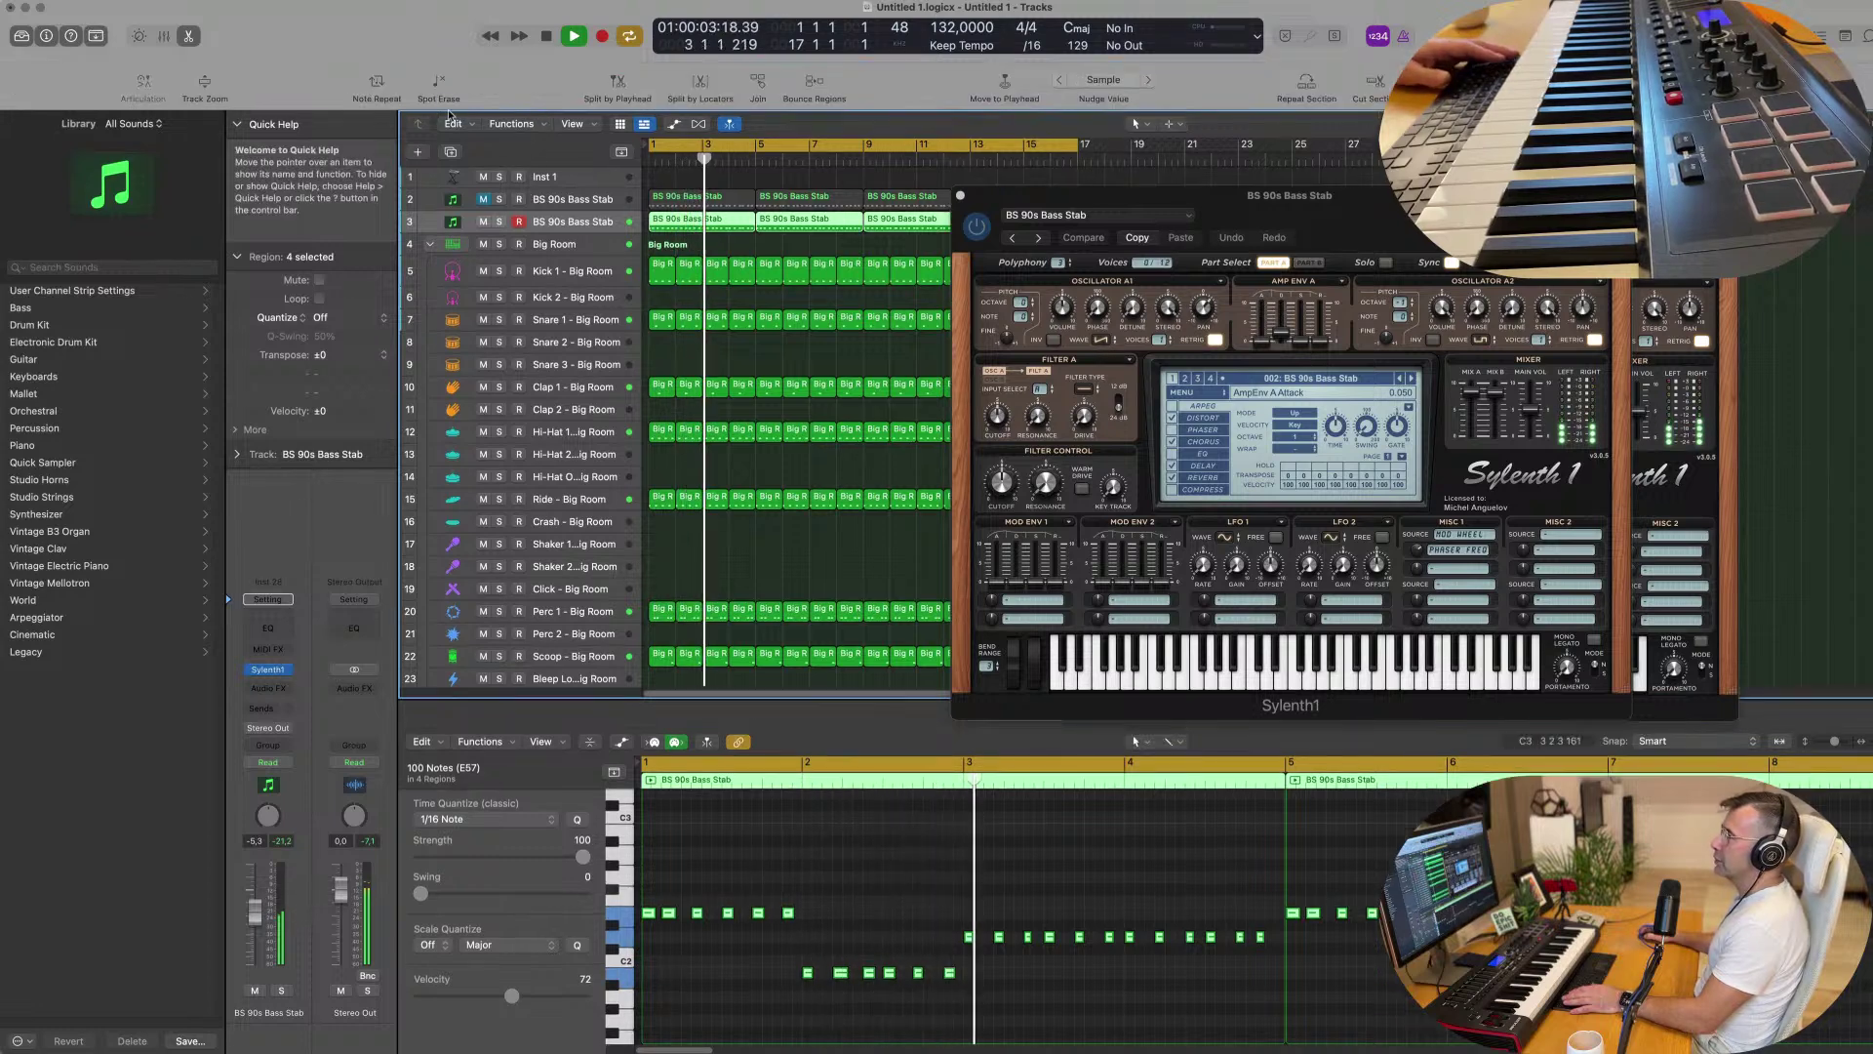
click(205, 88)
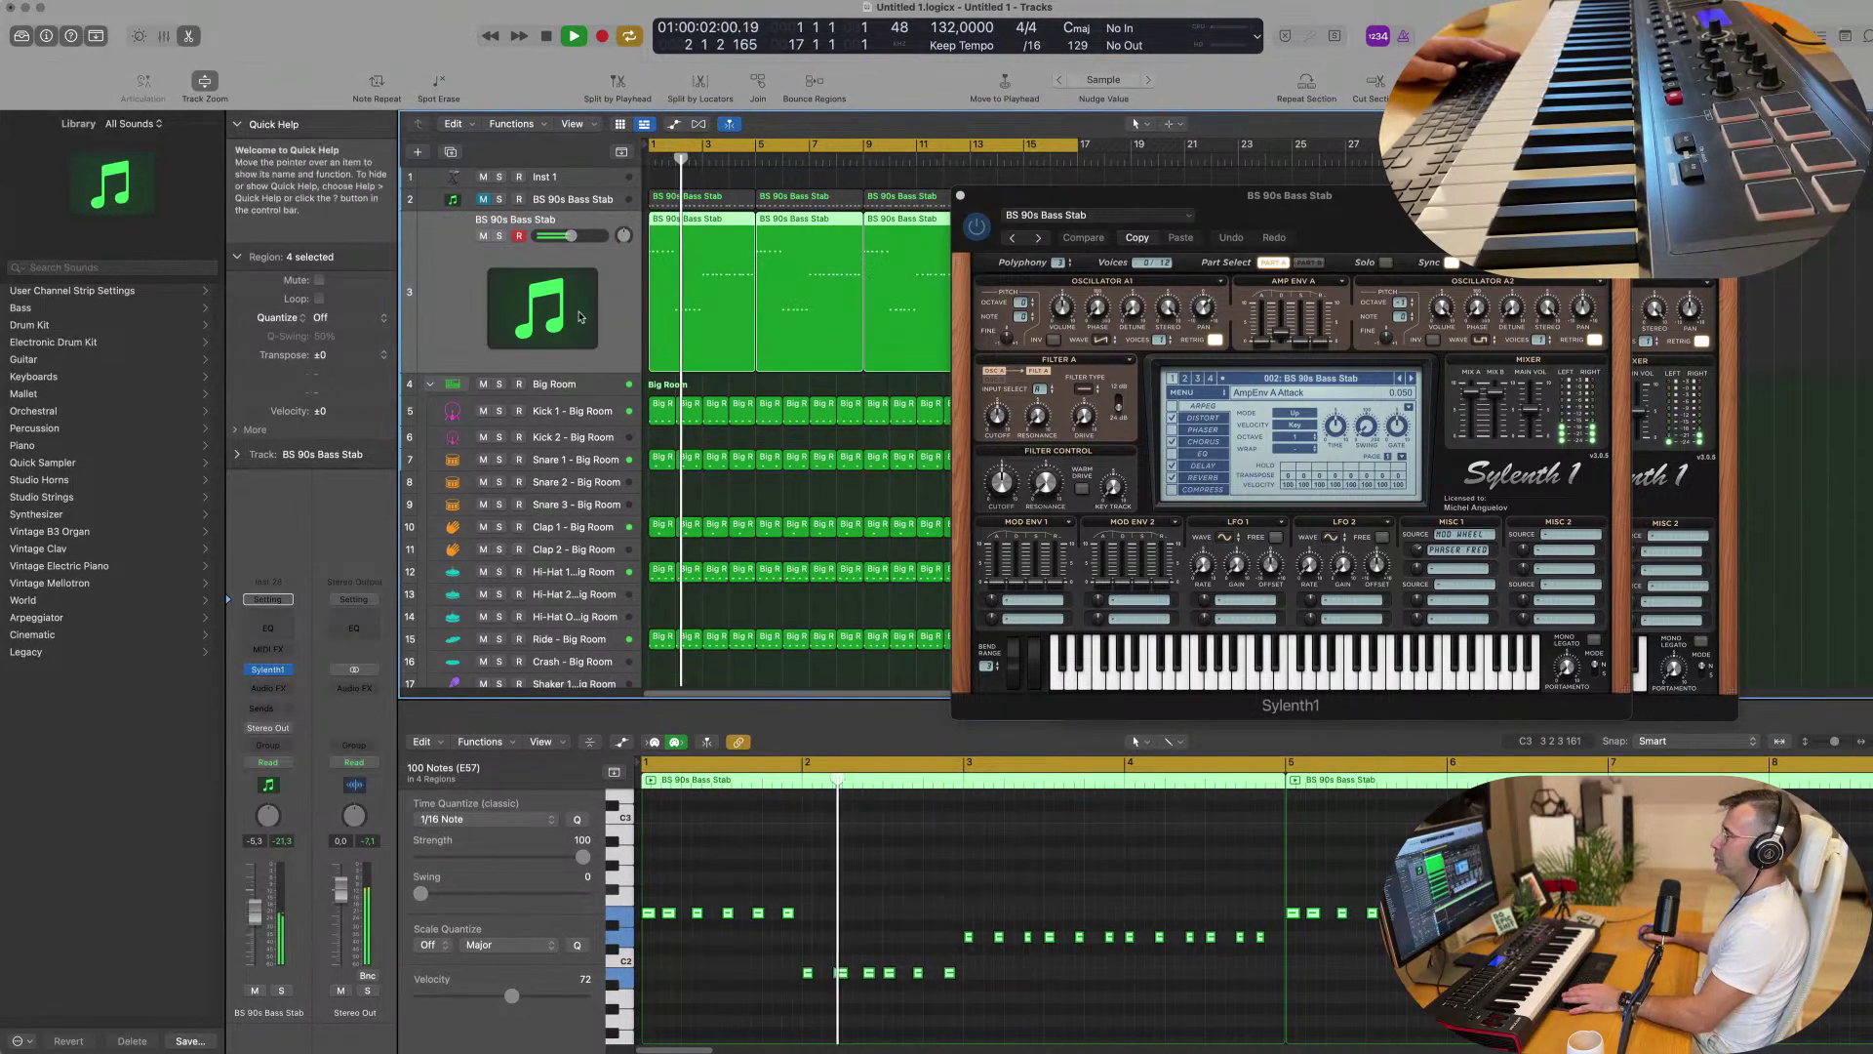
Lower the Clap 1 - Big Room track's volume to -16.6 dB and replay from the start.
click(586, 507)
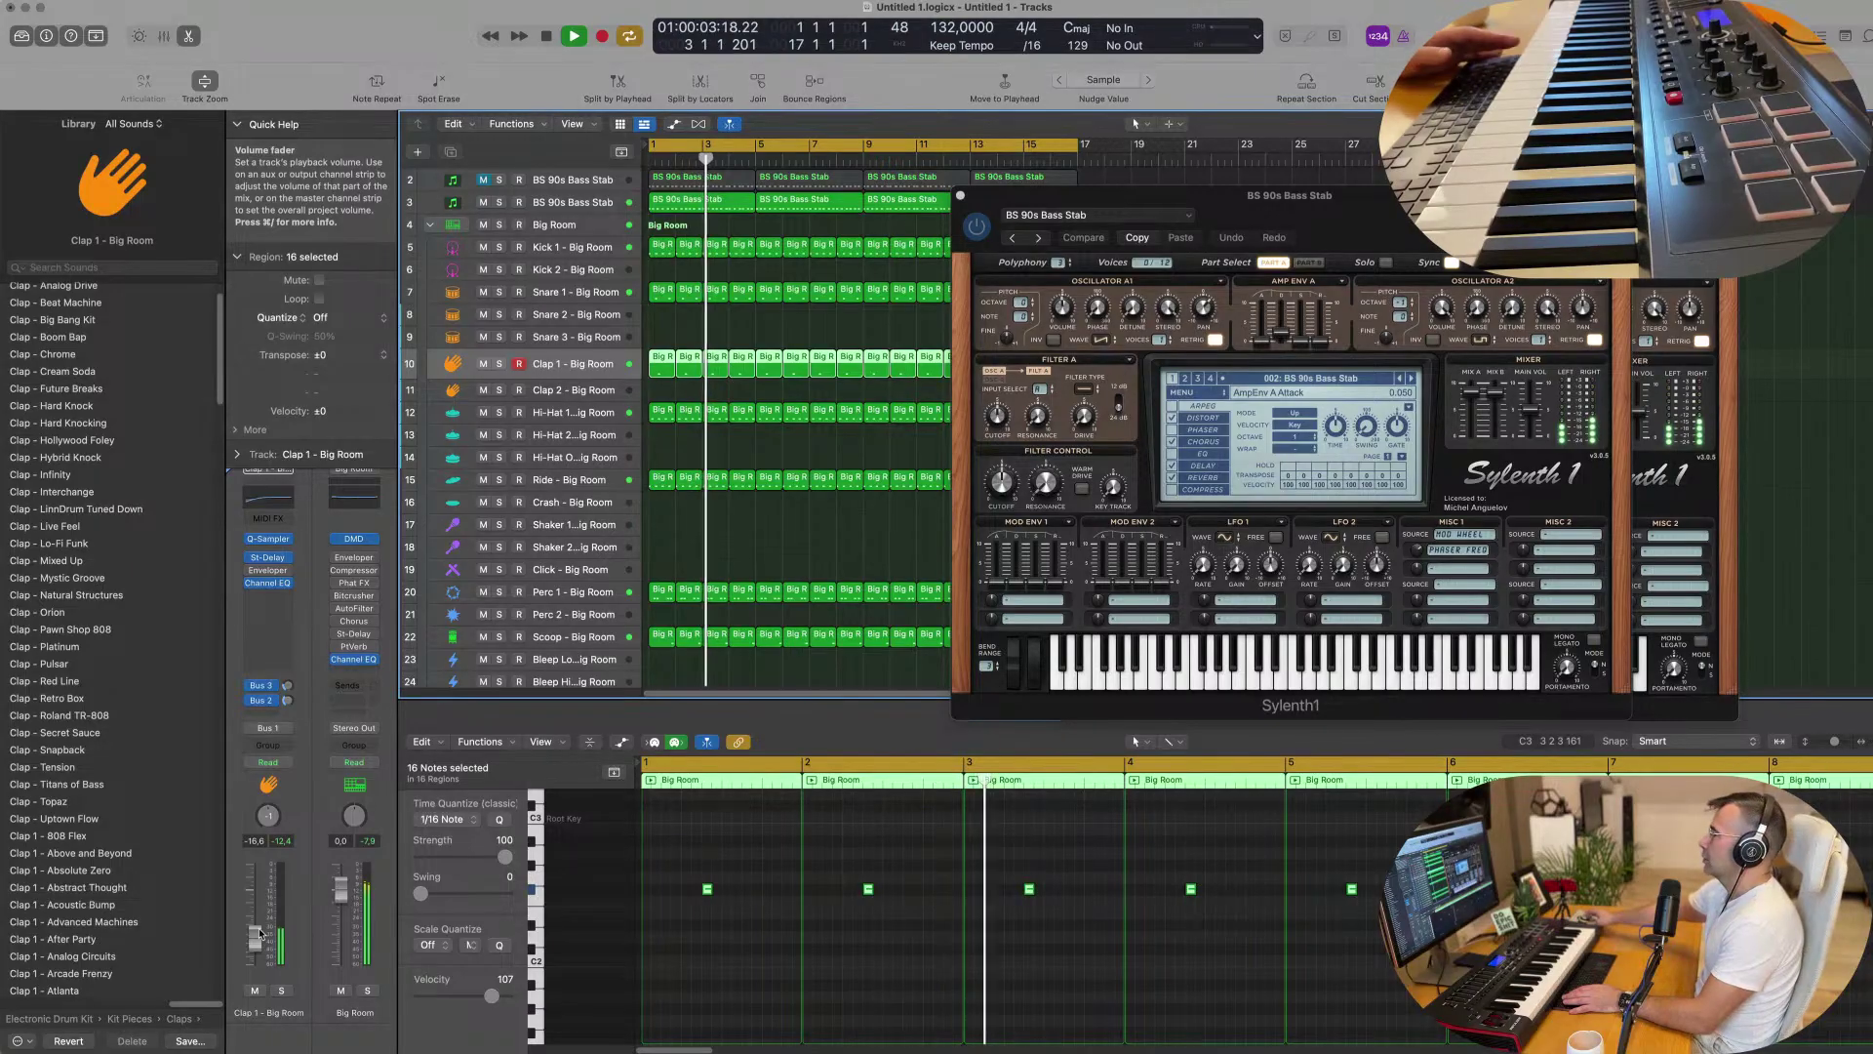
key(Return)
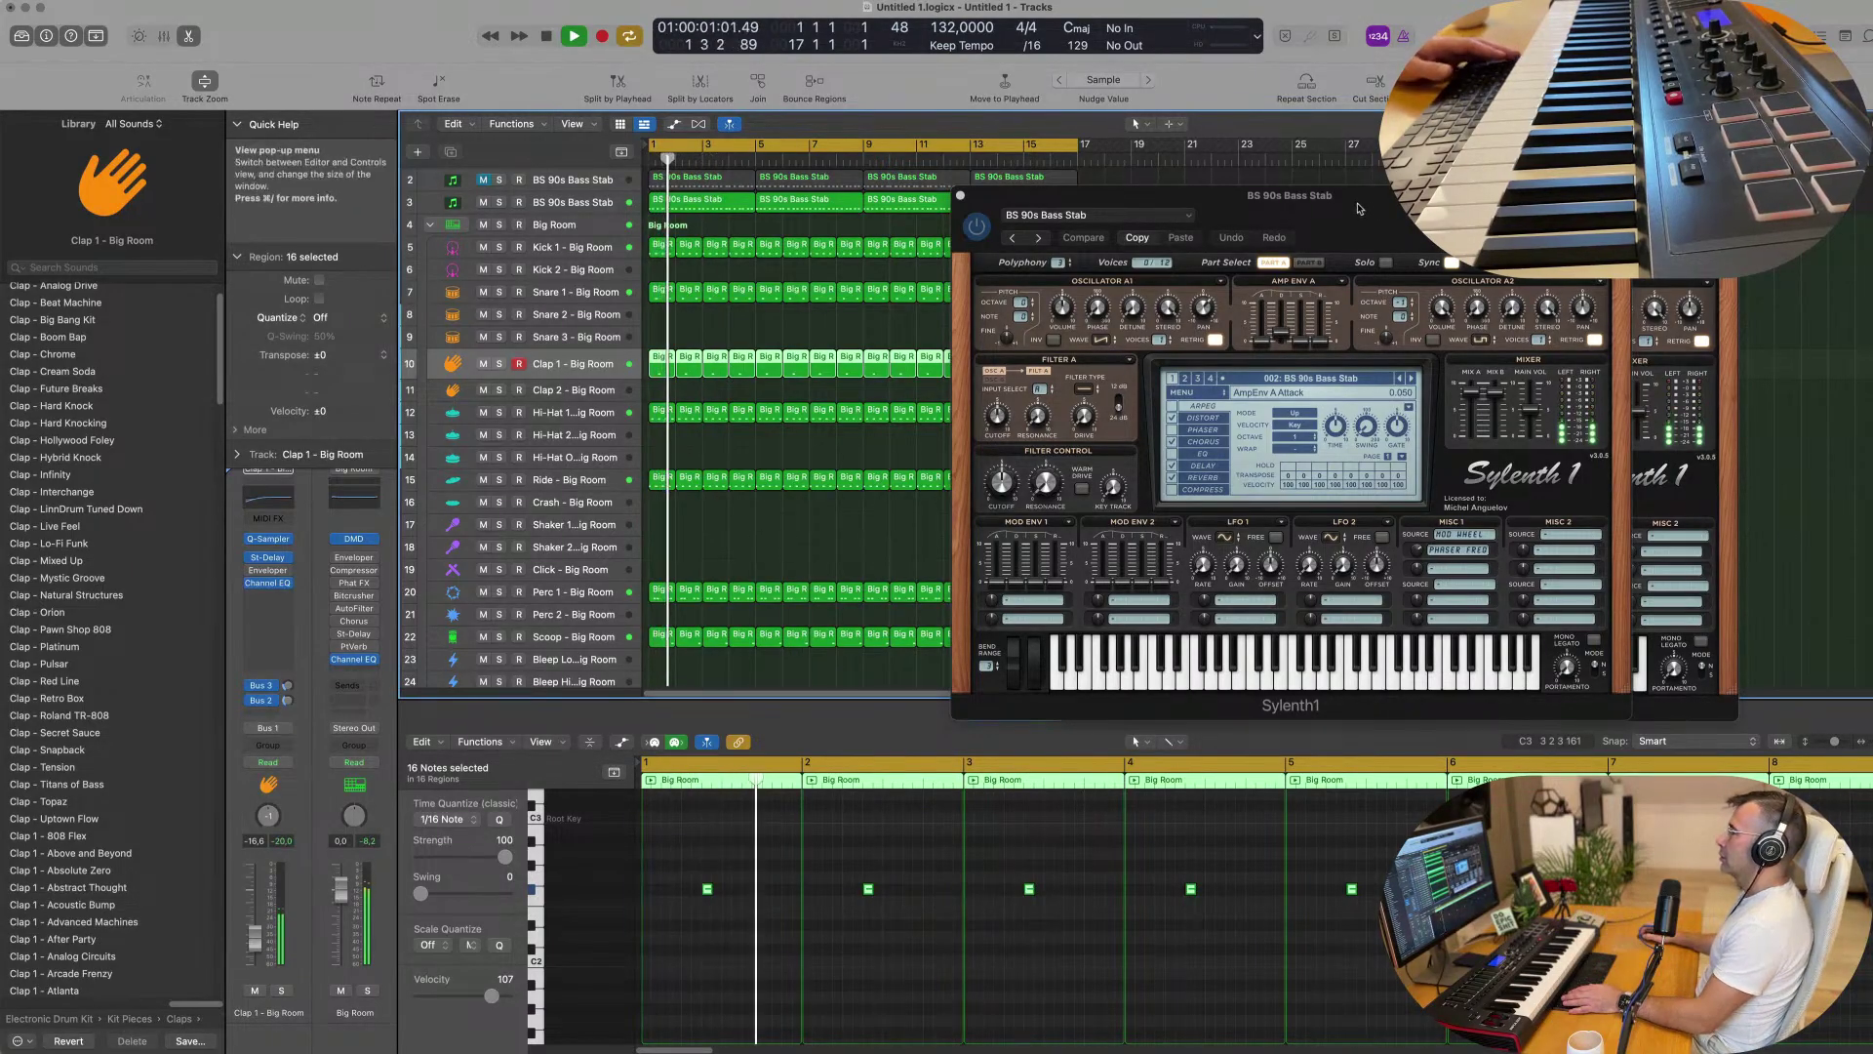
Audition the duplicate track's Sylenth1 bass presets in order, up to BS Bring it on Jock (MW), during playback.
drag(1278, 196, 1132, 199)
key(space)
key(space)
click(1266, 381)
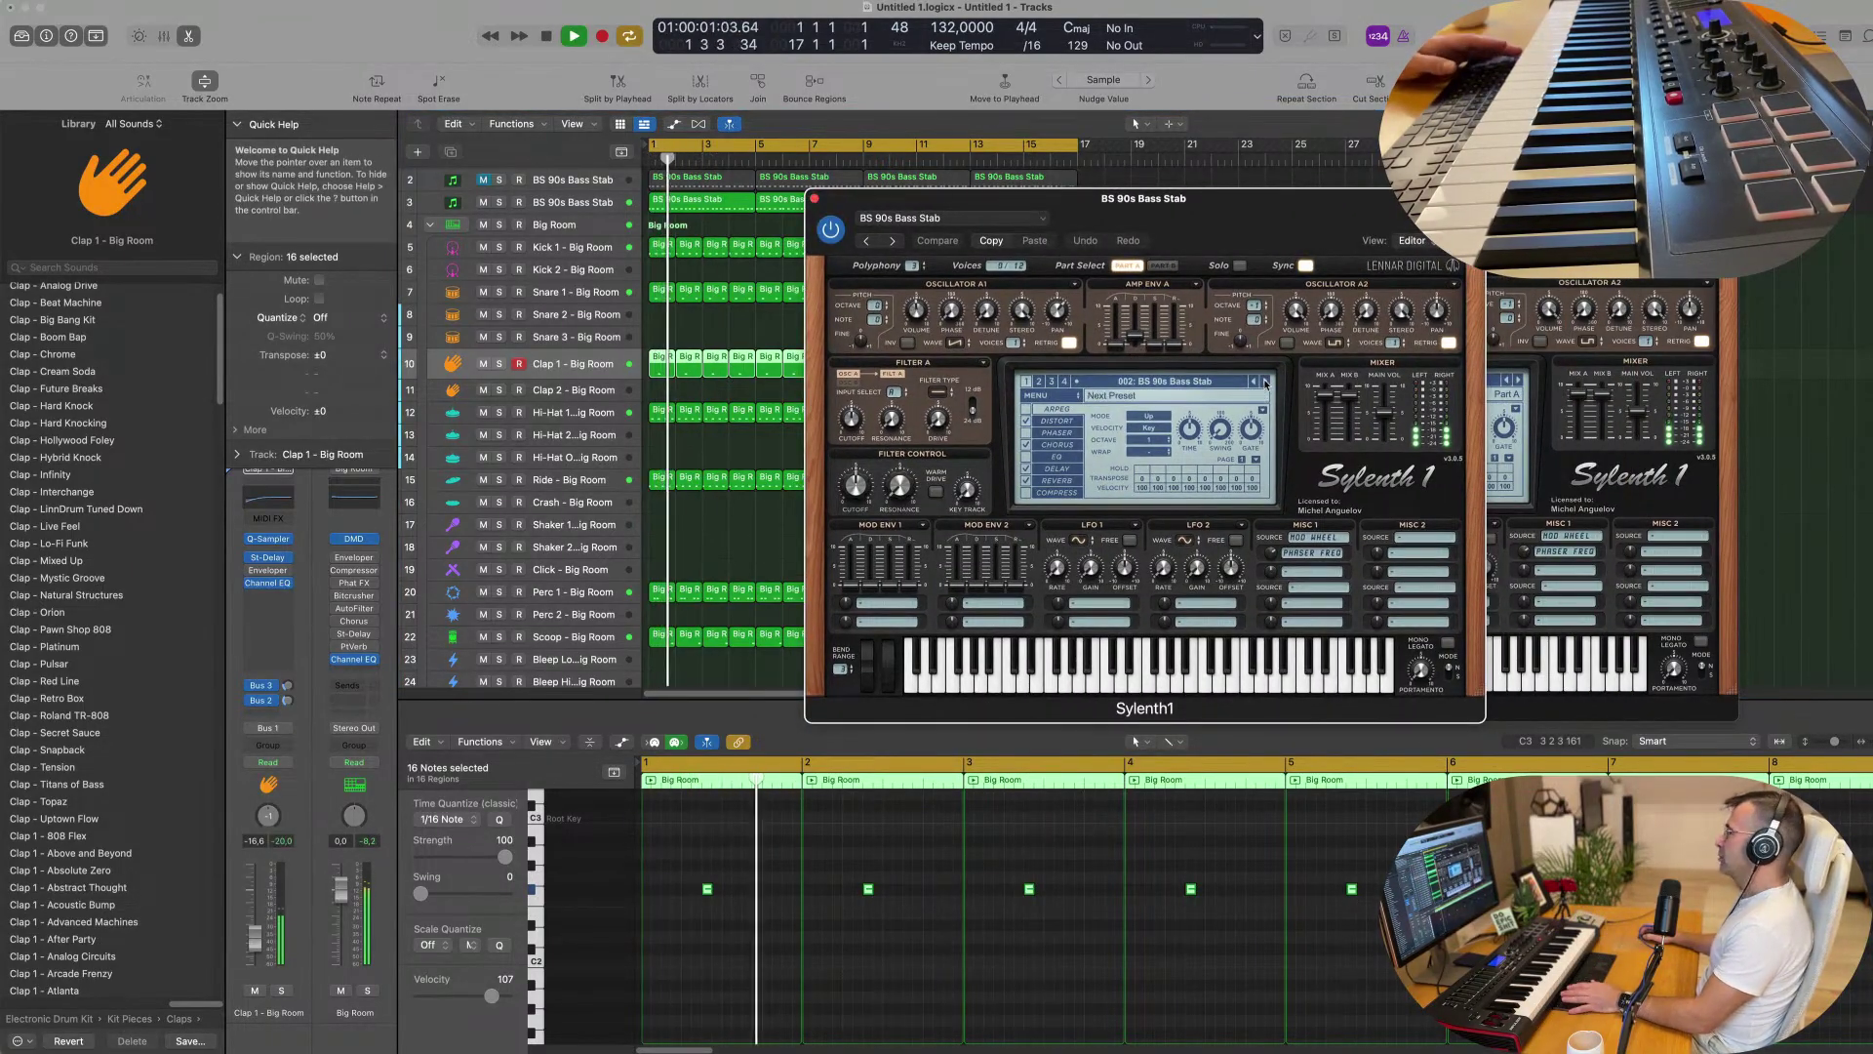
key(Return)
click(1266, 381)
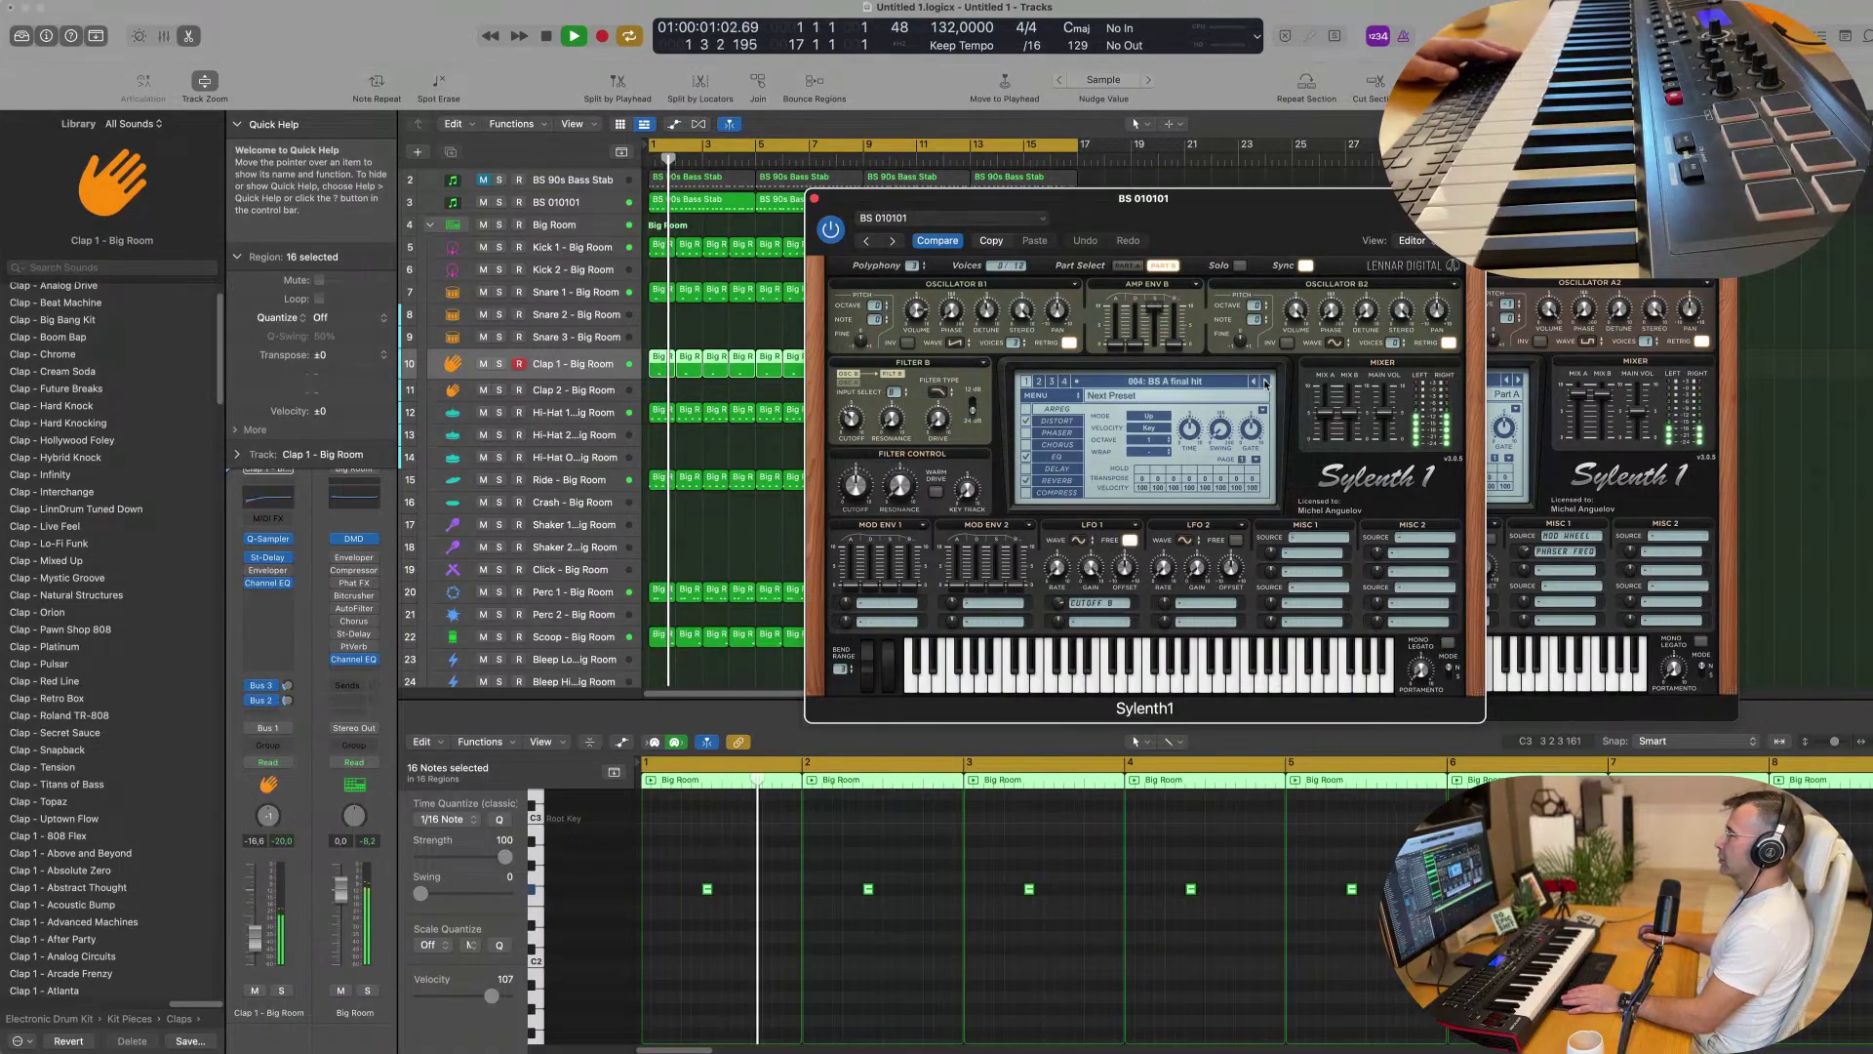
click(1265, 382)
click(1265, 382)
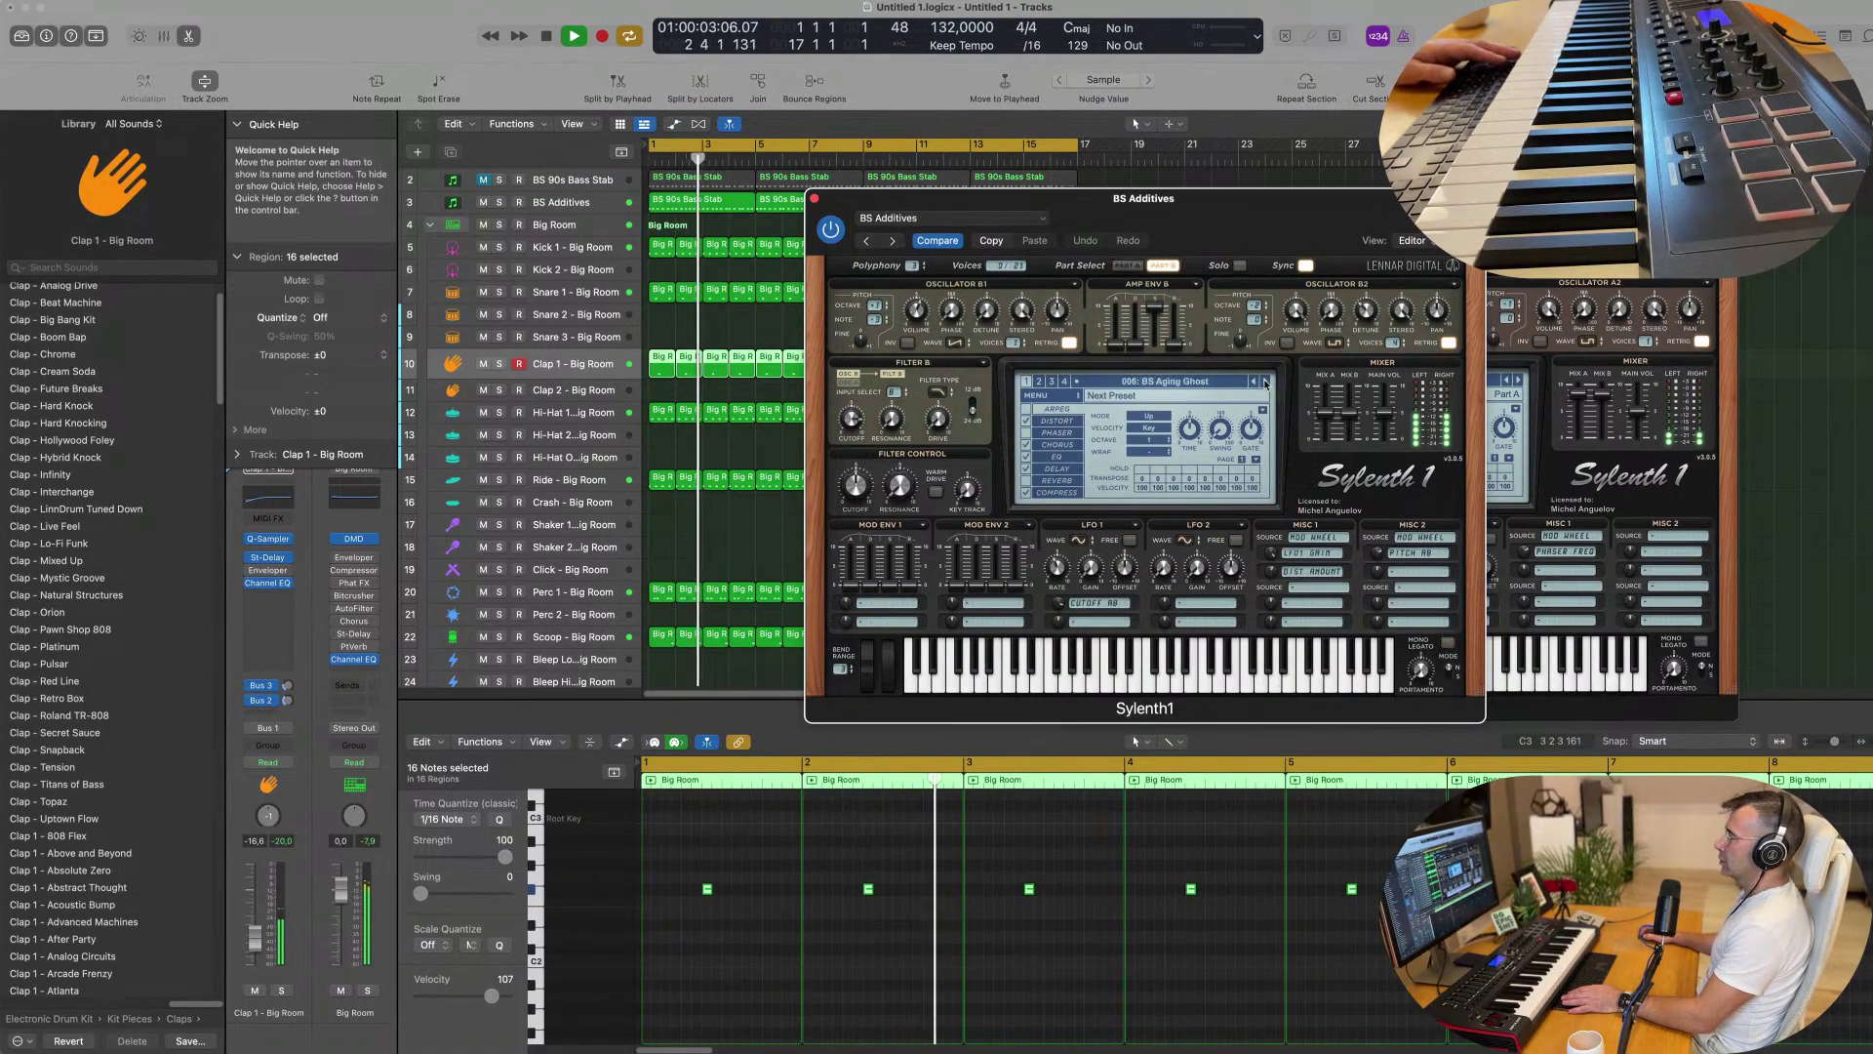
click(1265, 381)
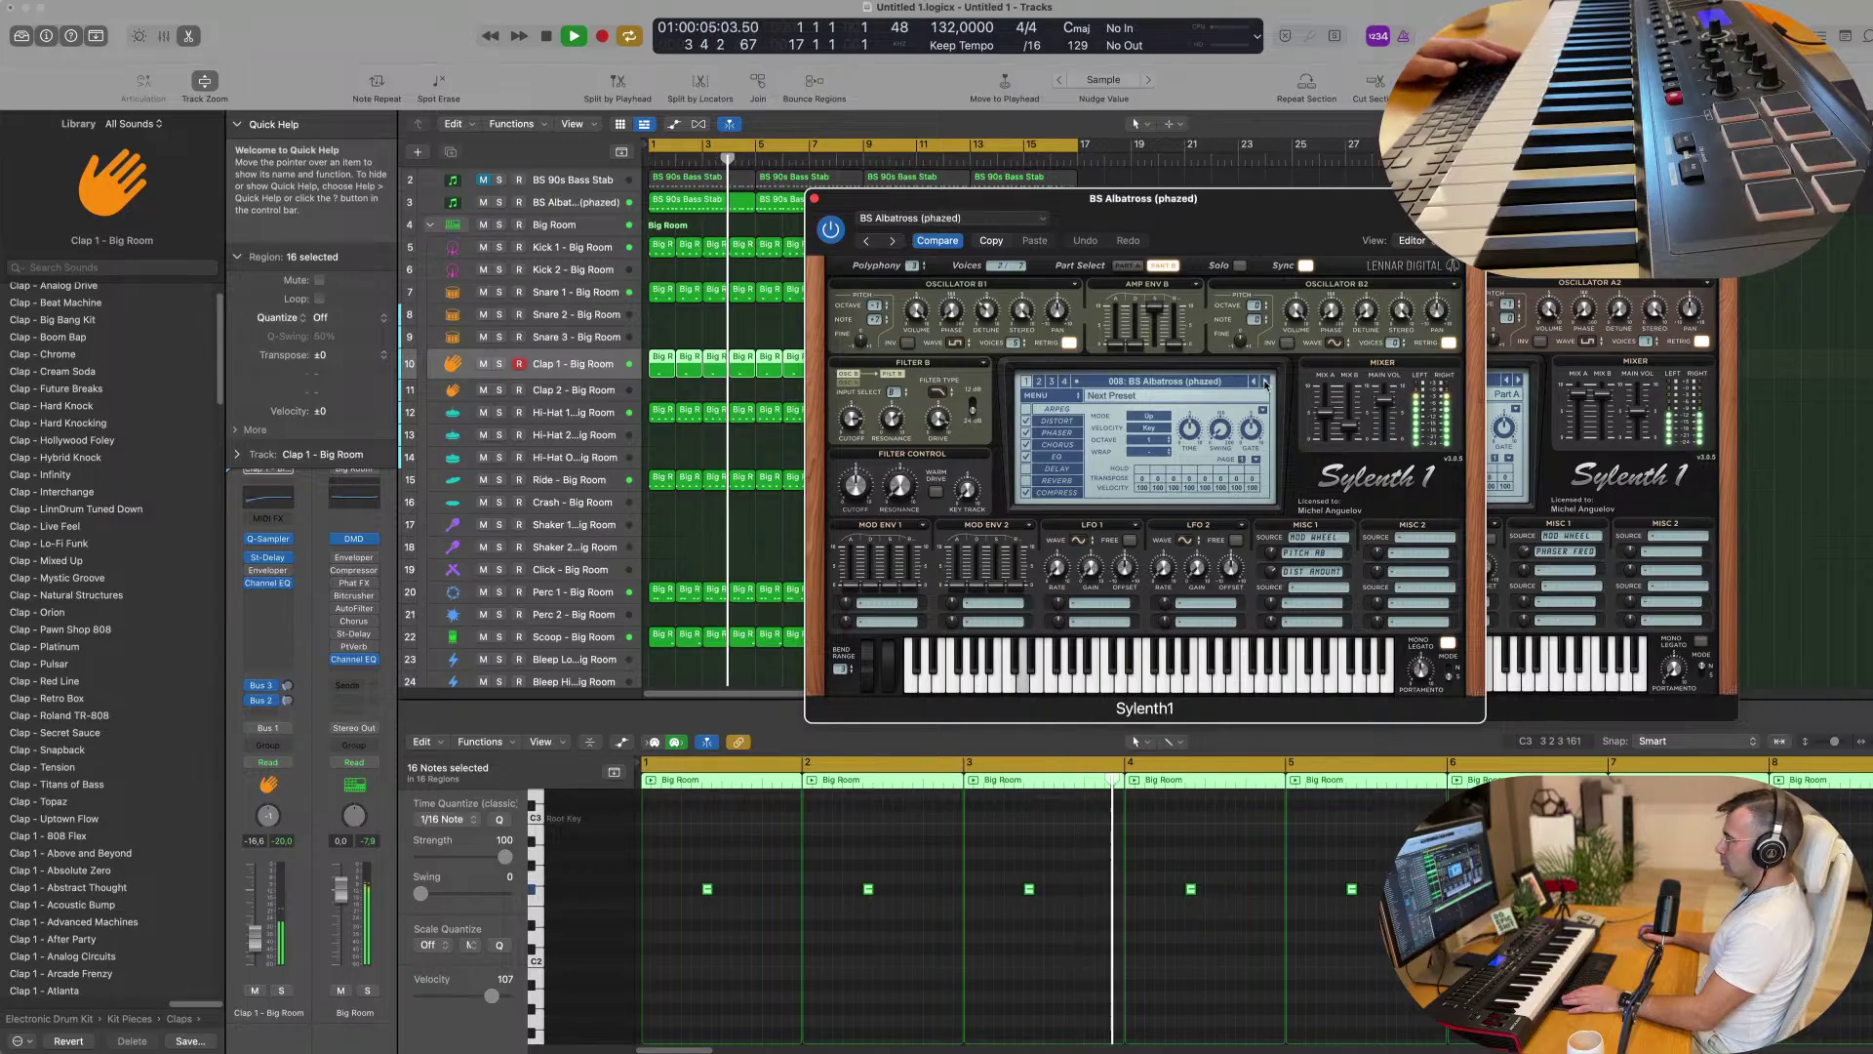
click(1265, 382)
click(1265, 382)
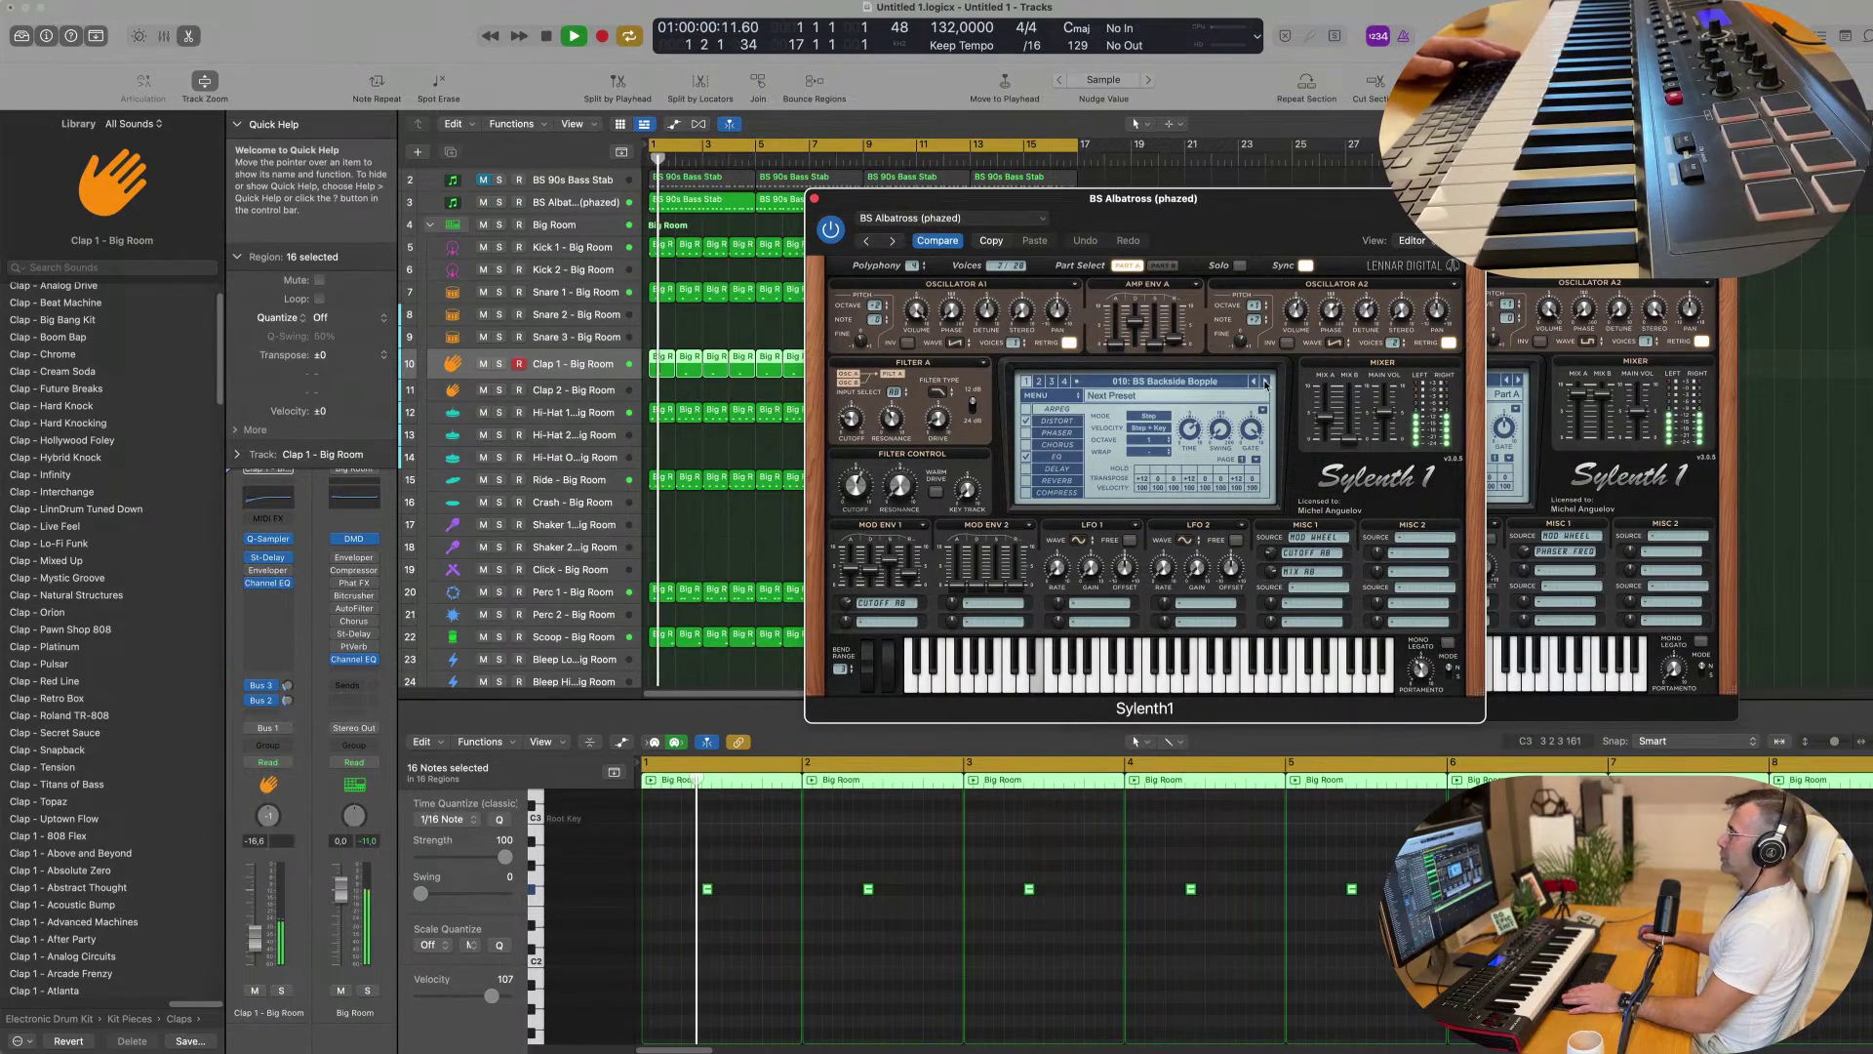
click(1266, 382)
click(1266, 382)
click(1265, 382)
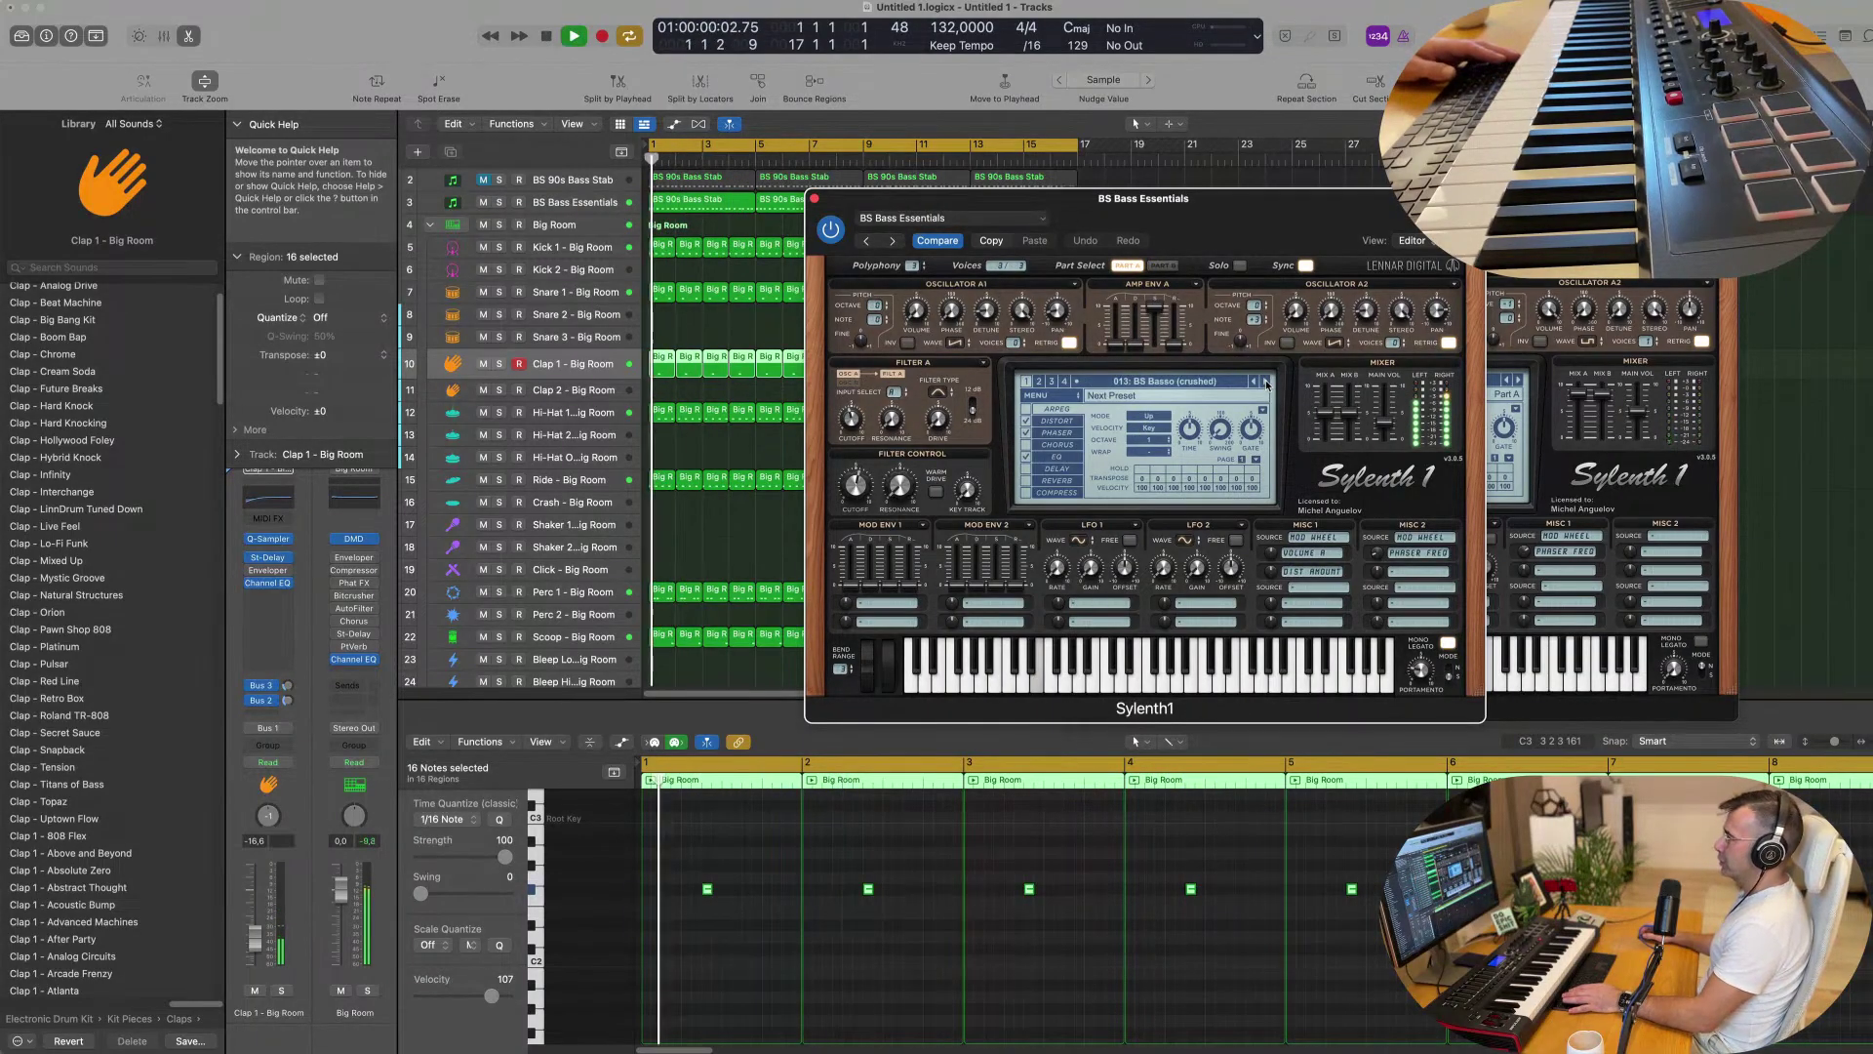
click(1265, 381)
click(1266, 382)
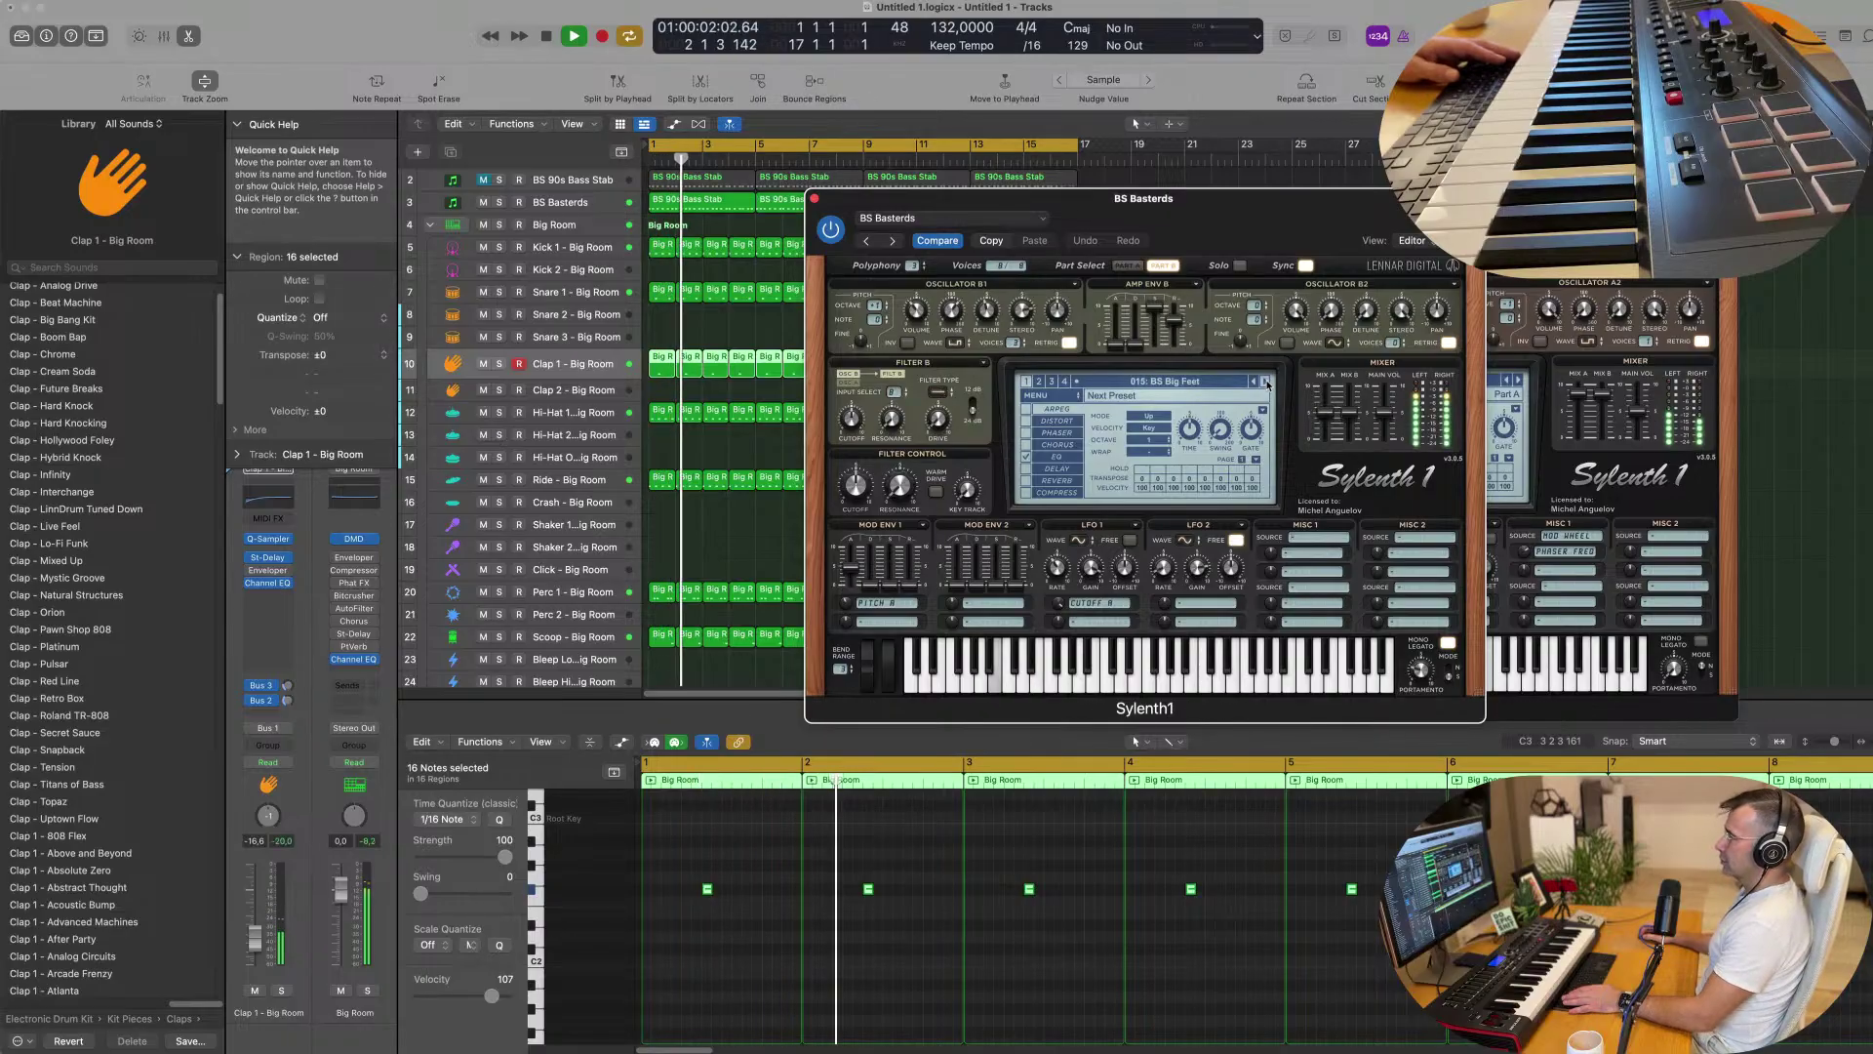
click(1266, 381)
click(1266, 382)
click(1265, 382)
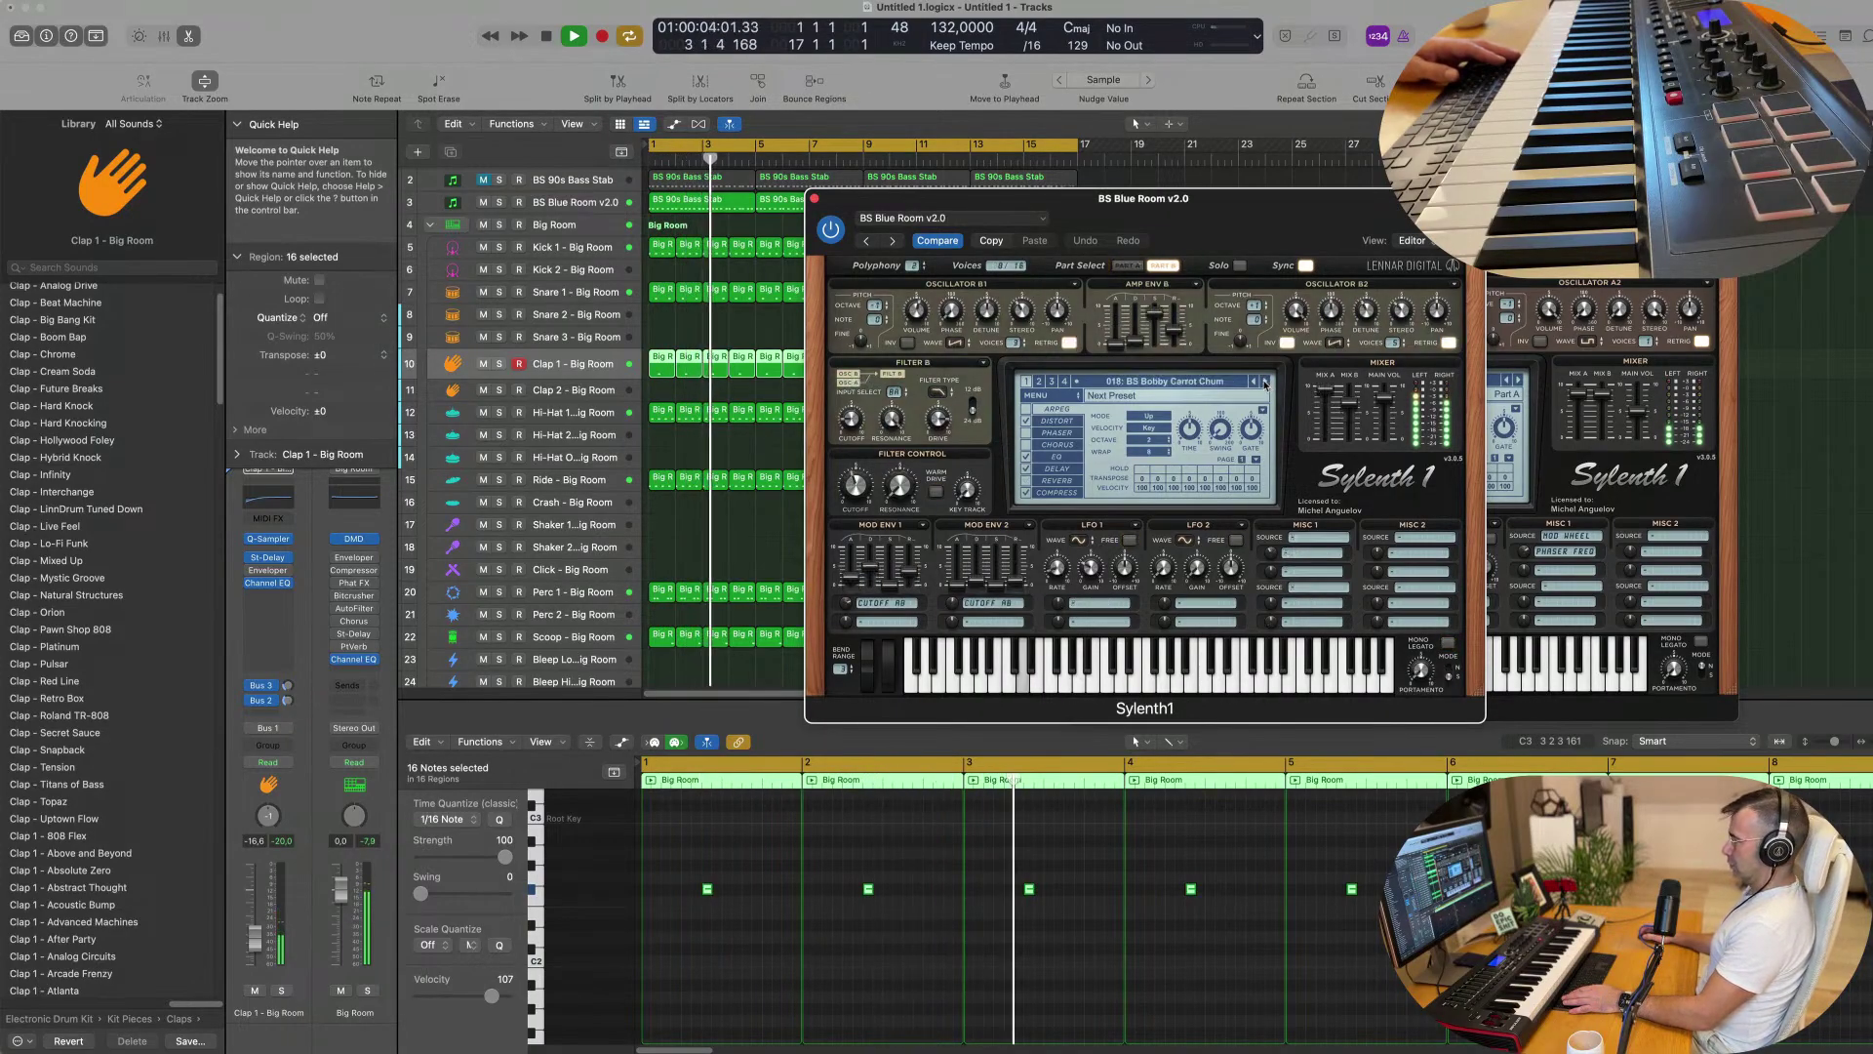
click(1267, 381)
Load the preset BS Elvis is God on the duplicate bass track and set that track's volume to -13.0 dB.
click(1208, 382)
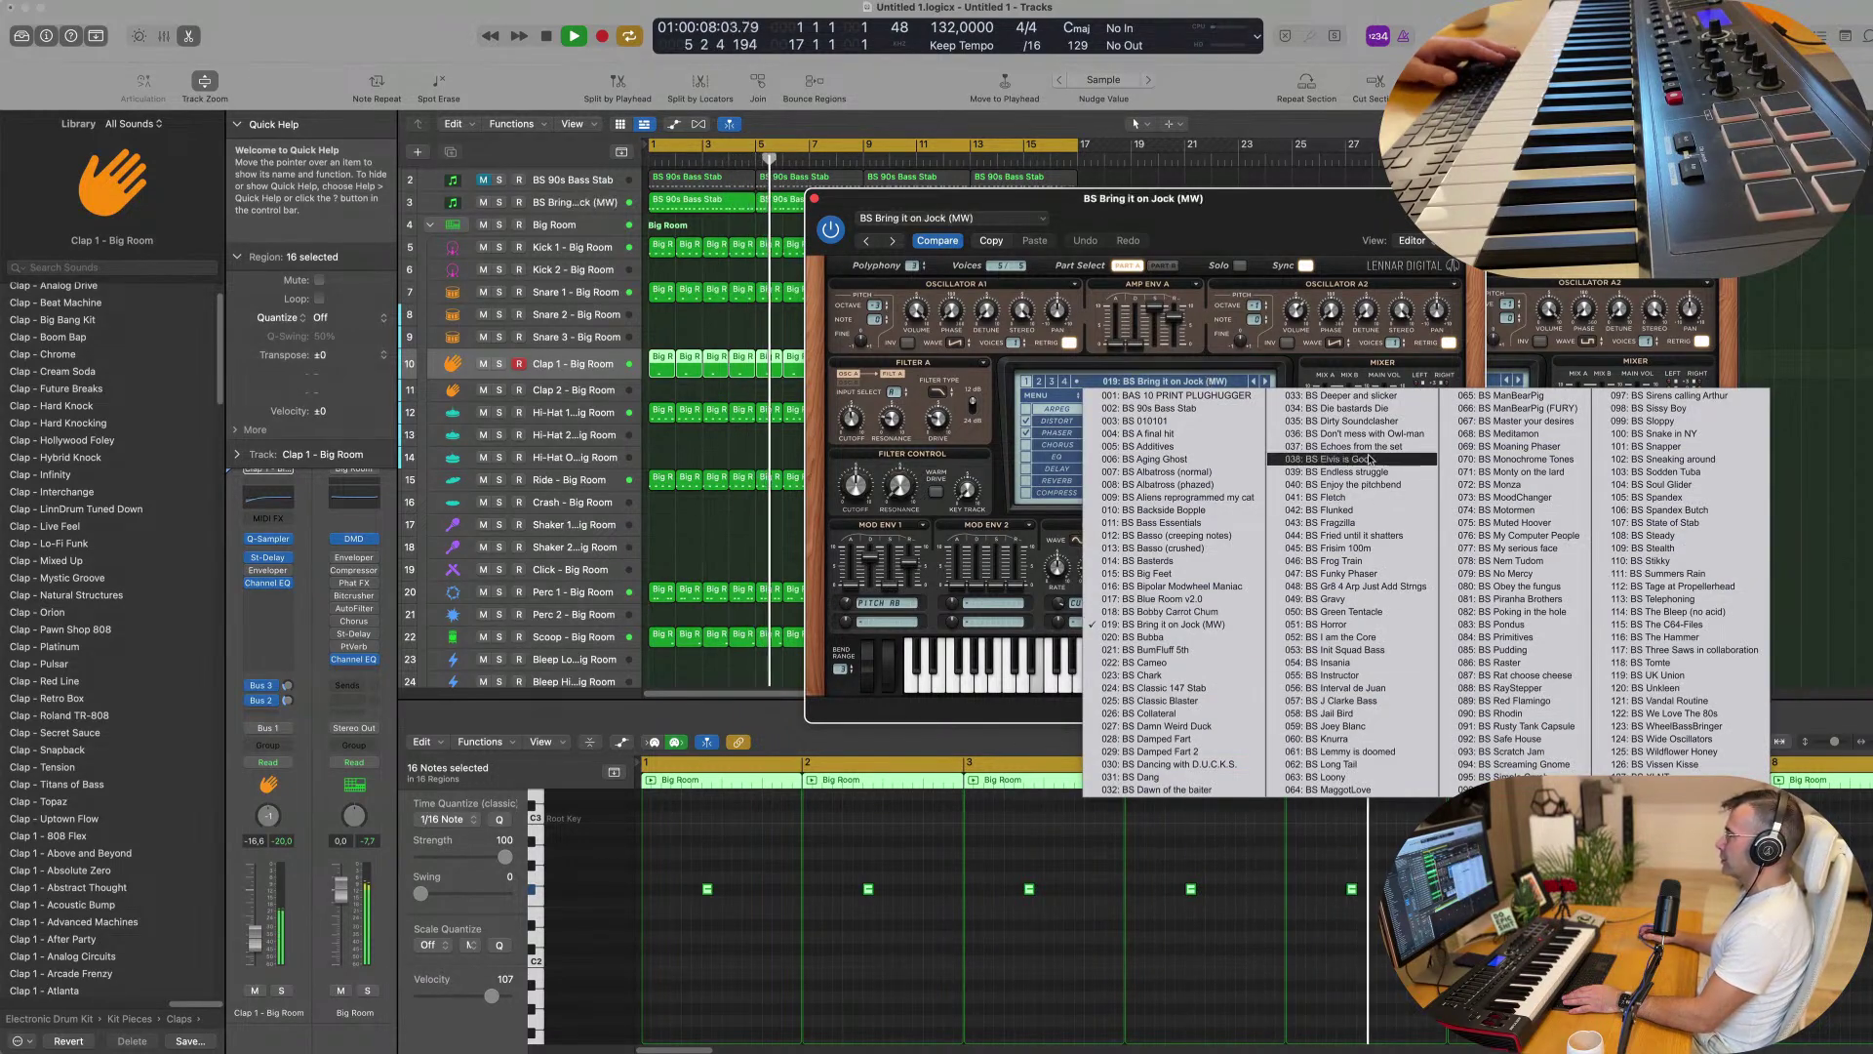
key(Escape)
key(Return)
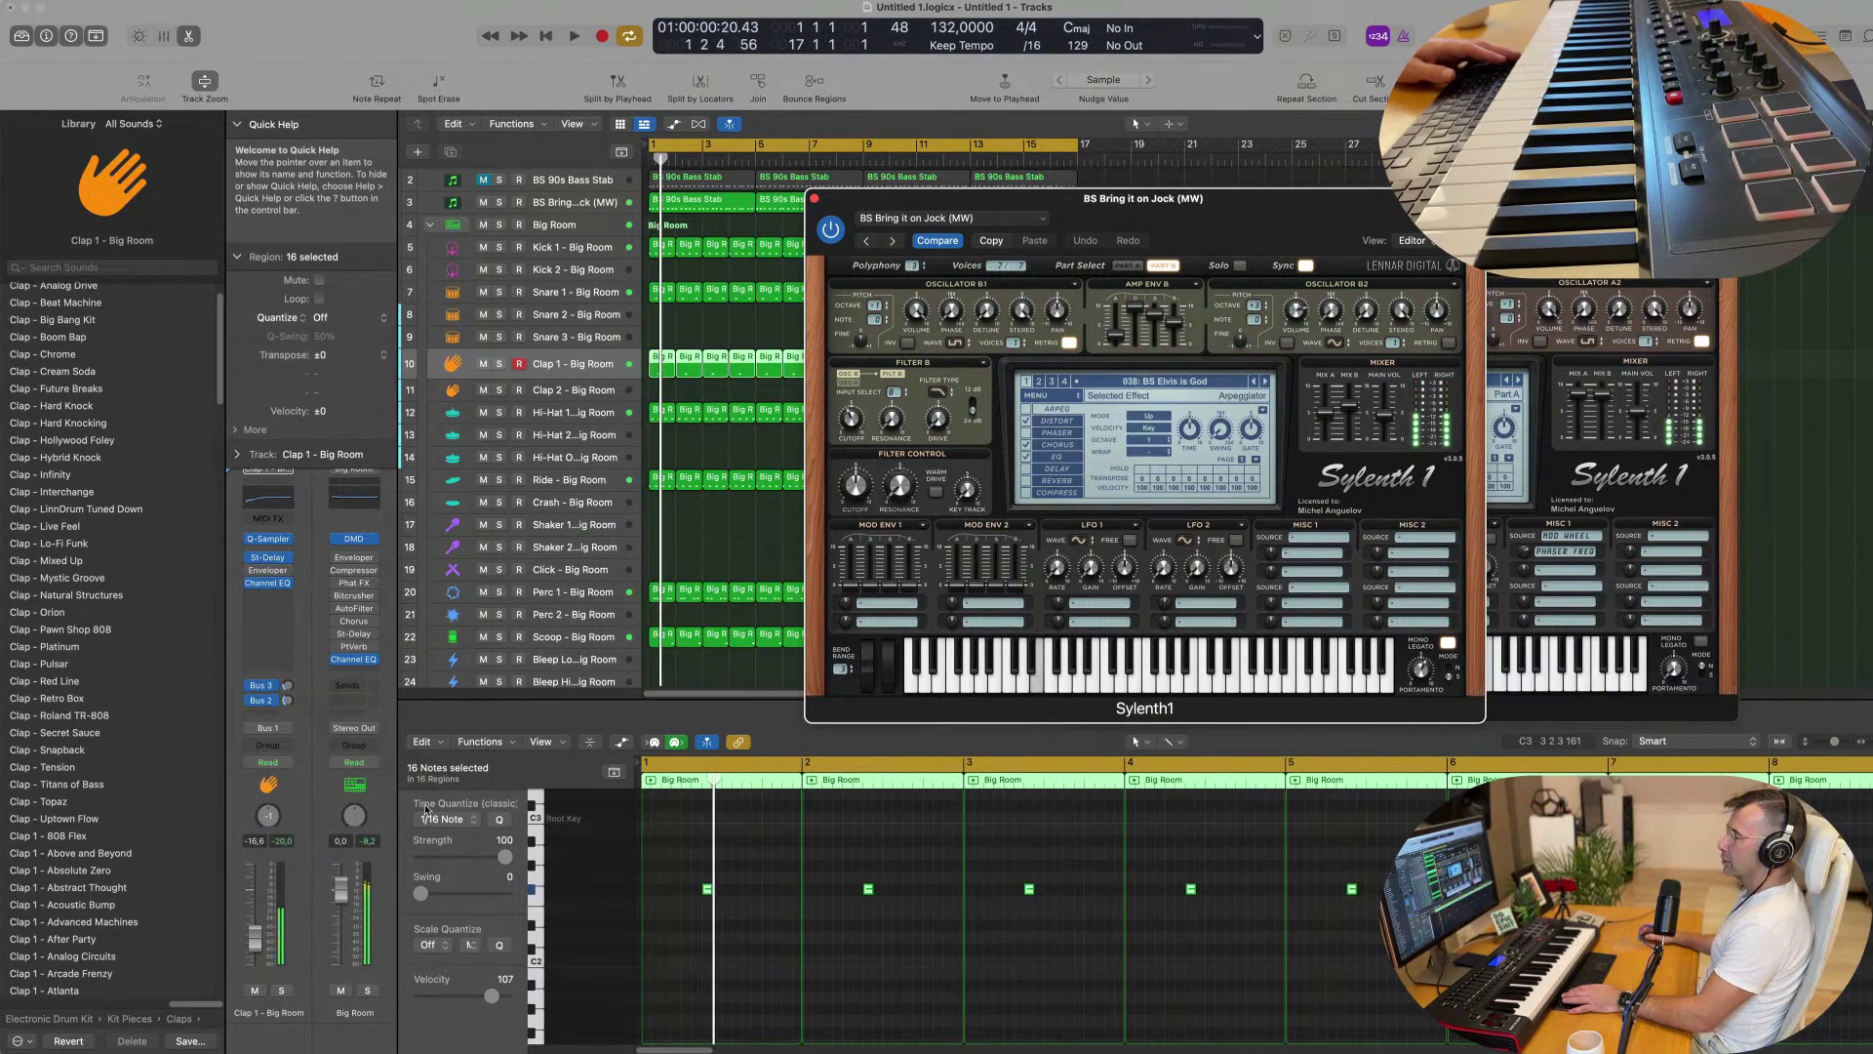
key(Return)
click(569, 203)
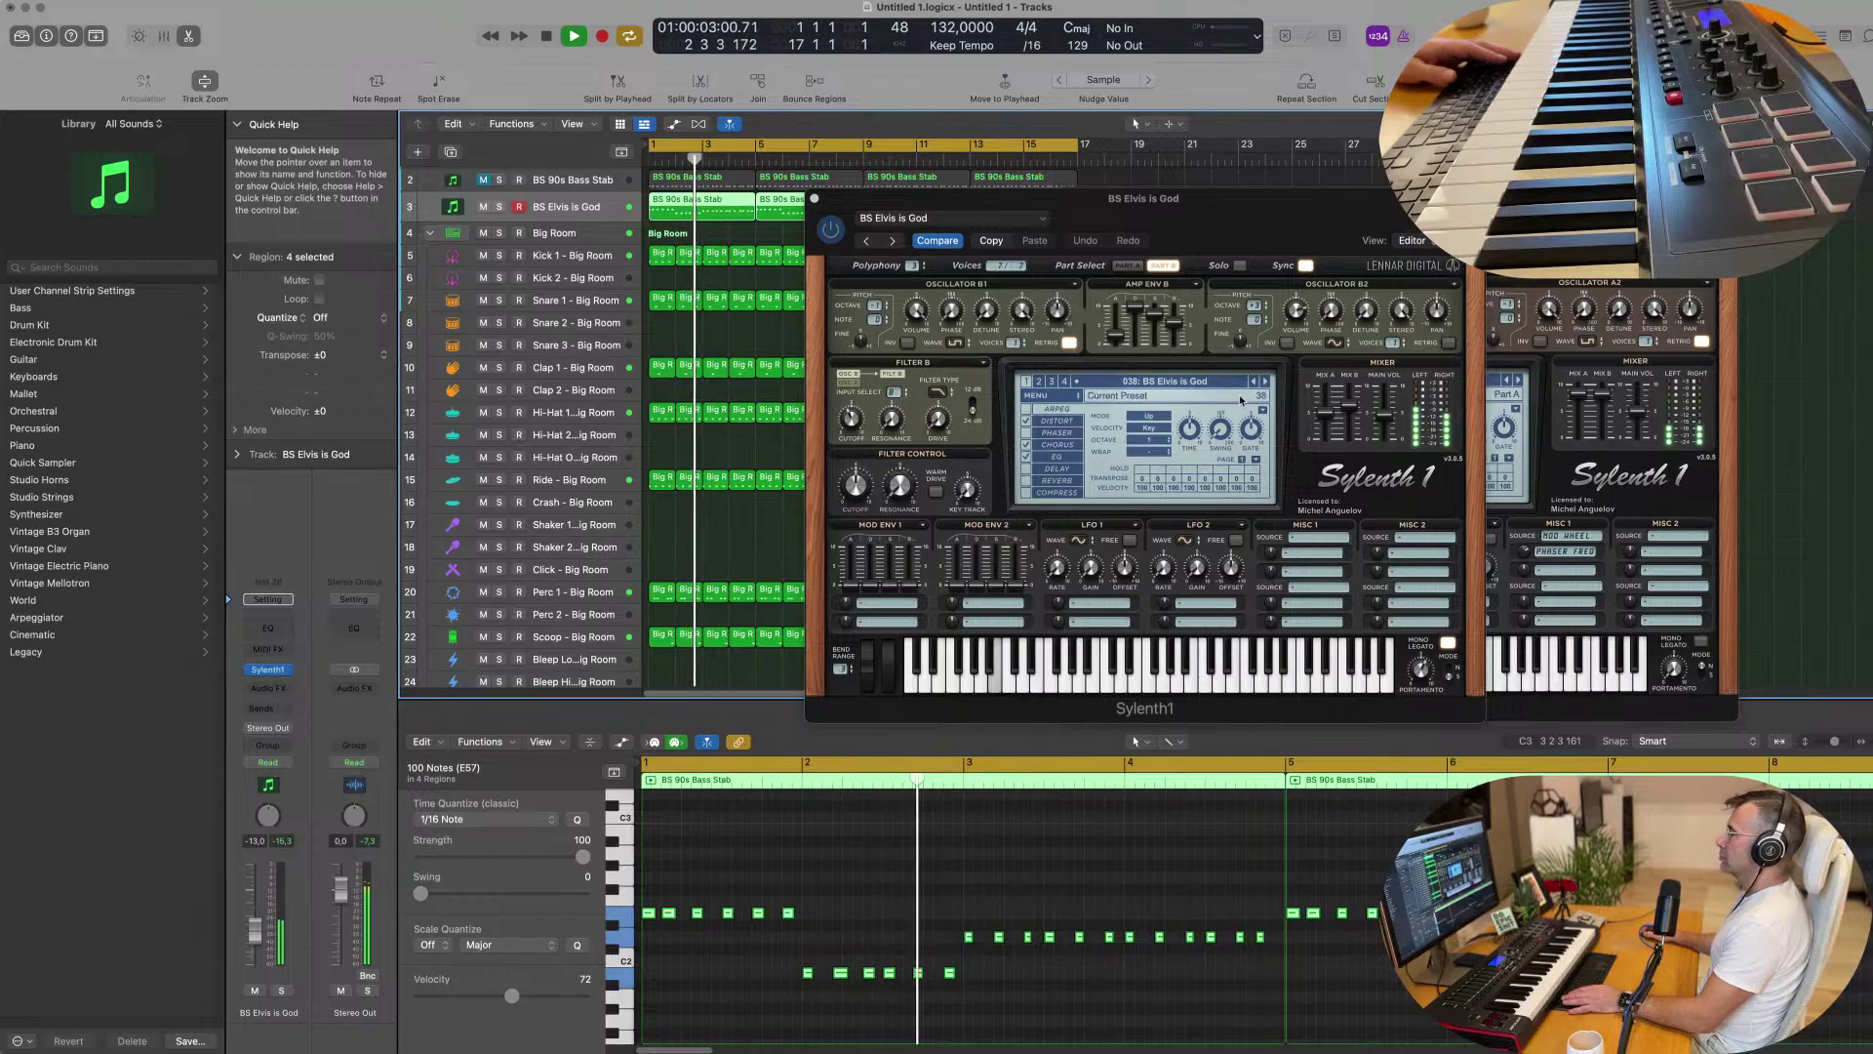
Advance through the following Sylenth1 presets during playback and settle on BS Funky Phaser.
click(1266, 384)
click(1265, 383)
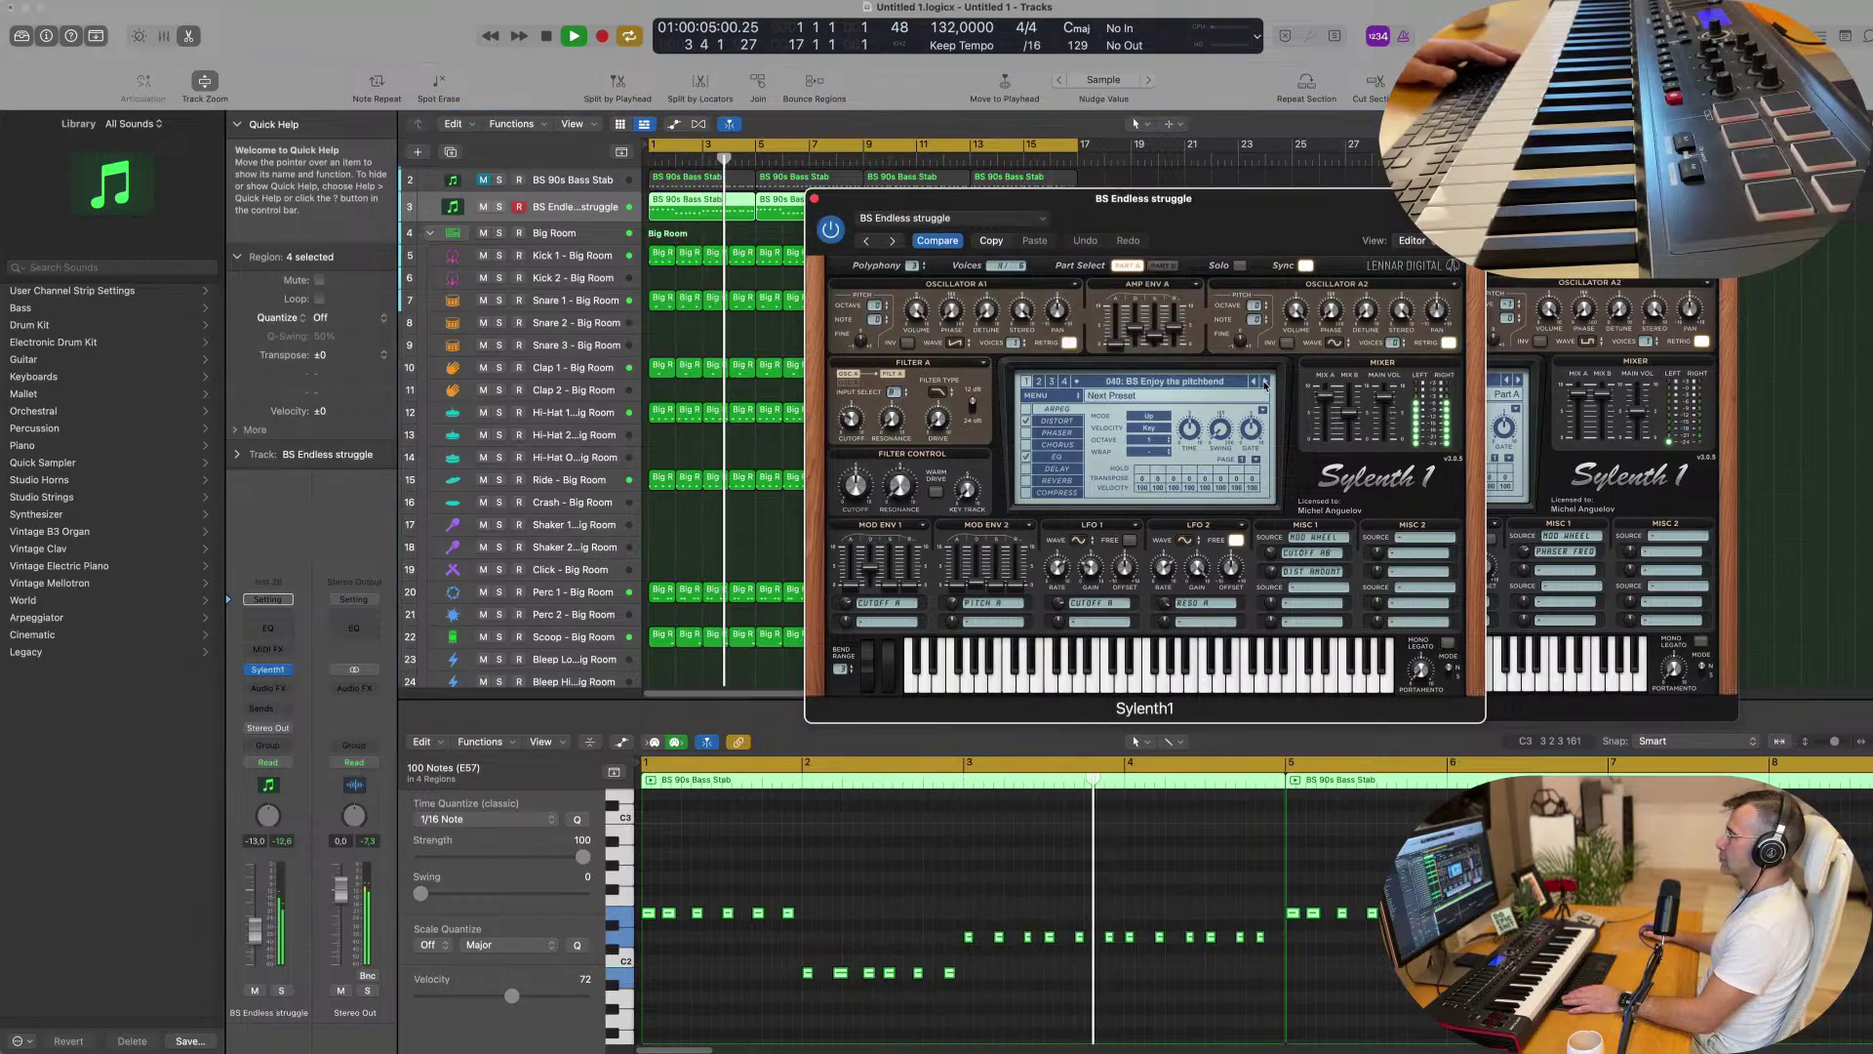
click(1266, 383)
click(1265, 384)
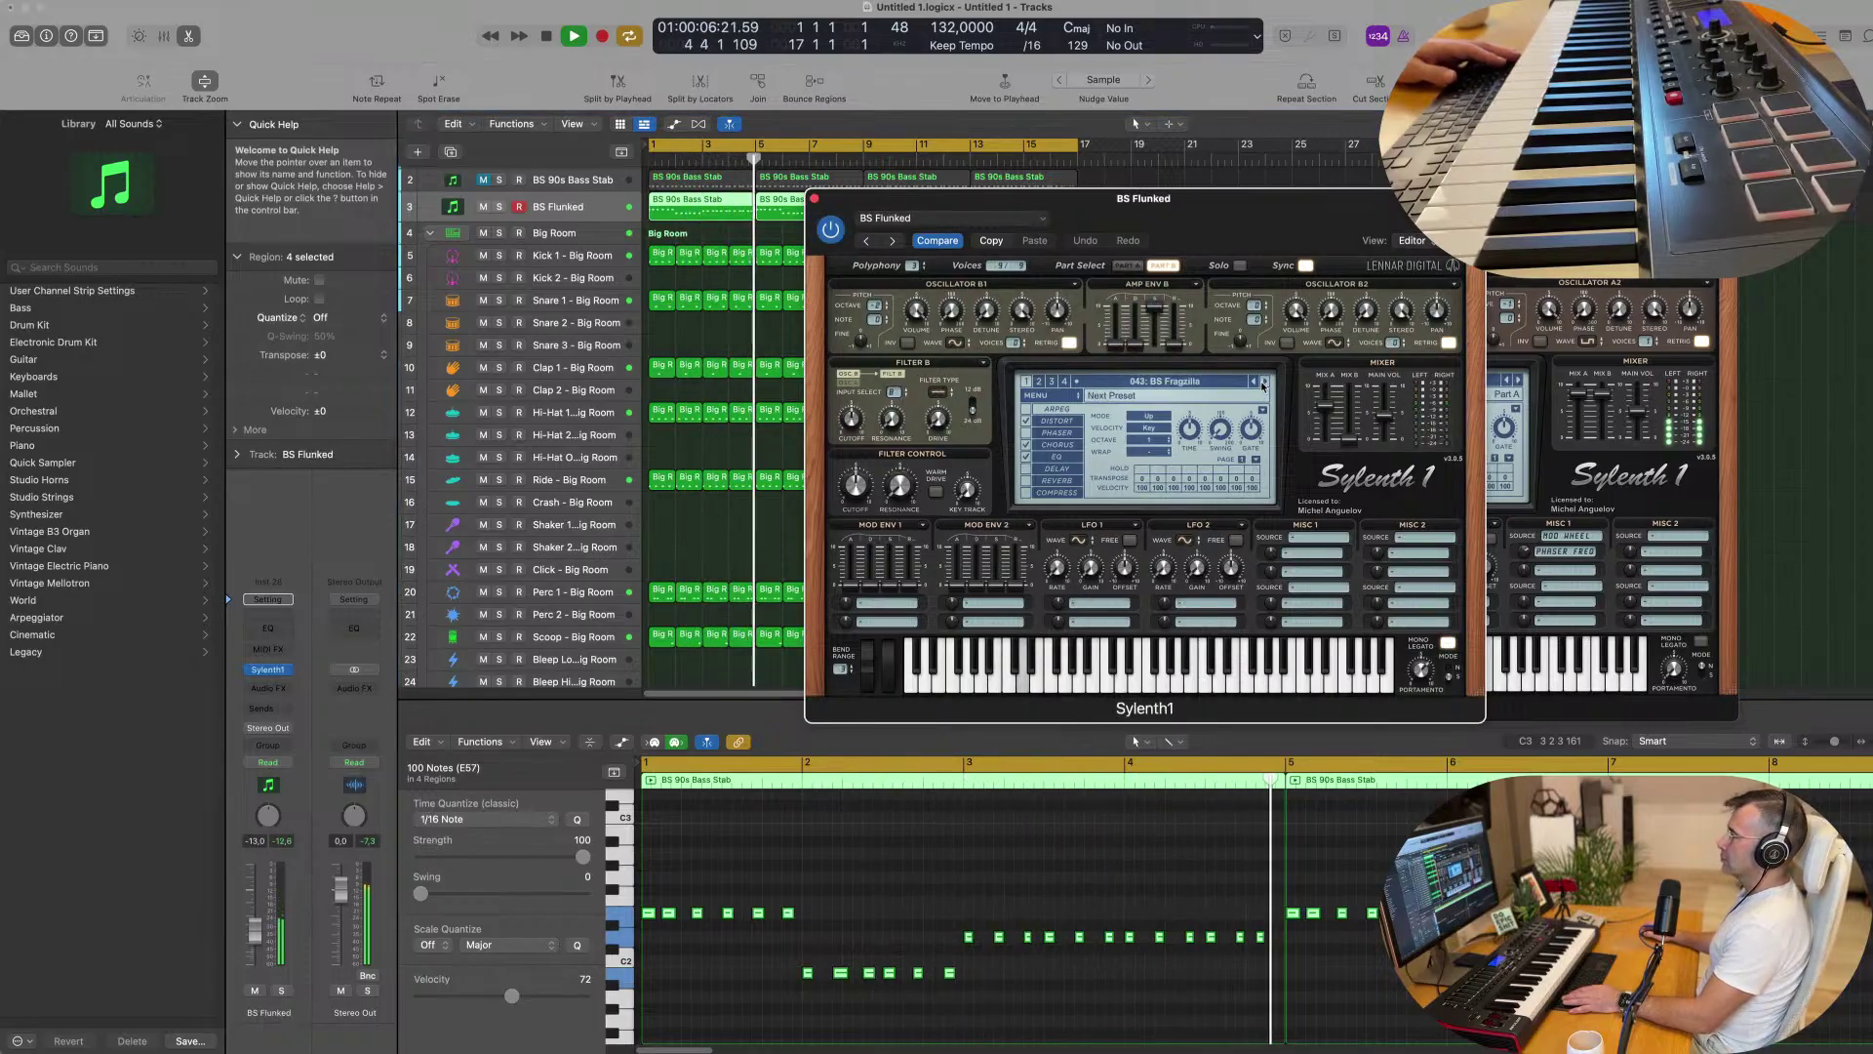
click(1264, 385)
click(1263, 385)
click(1264, 385)
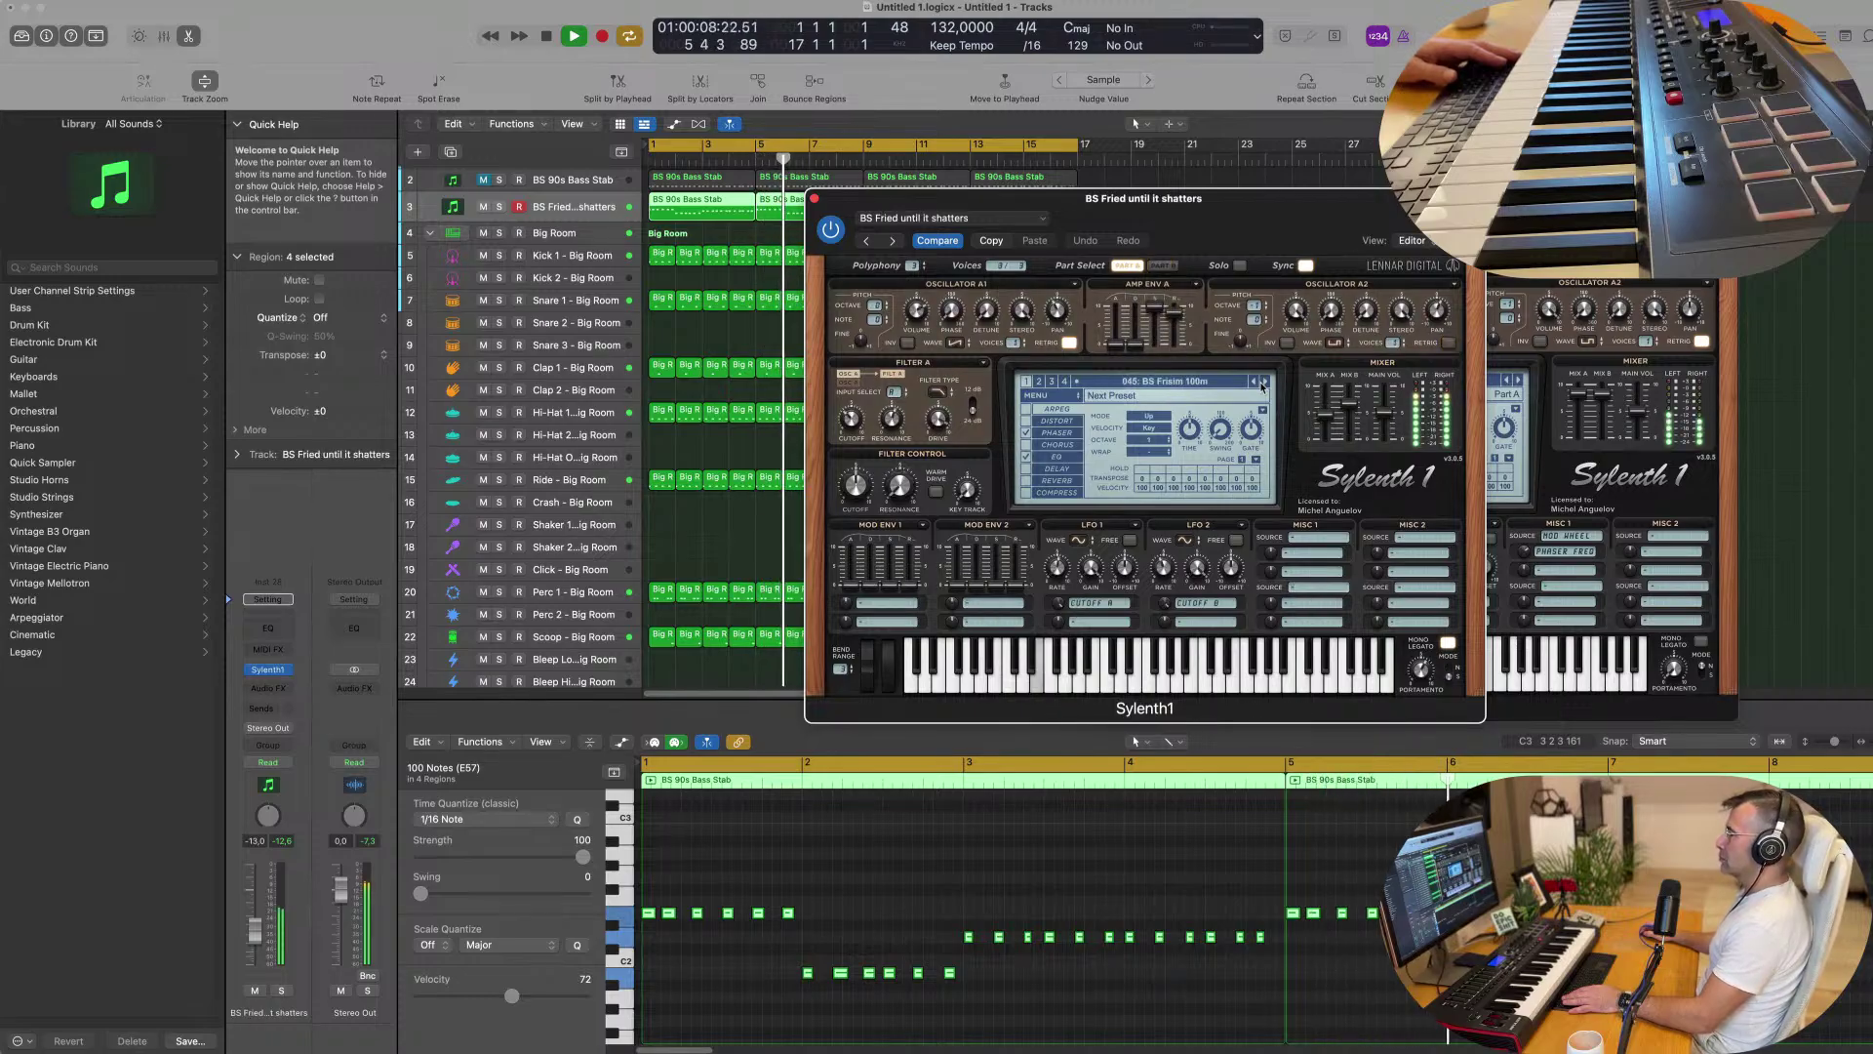
click(1266, 386)
click(1267, 385)
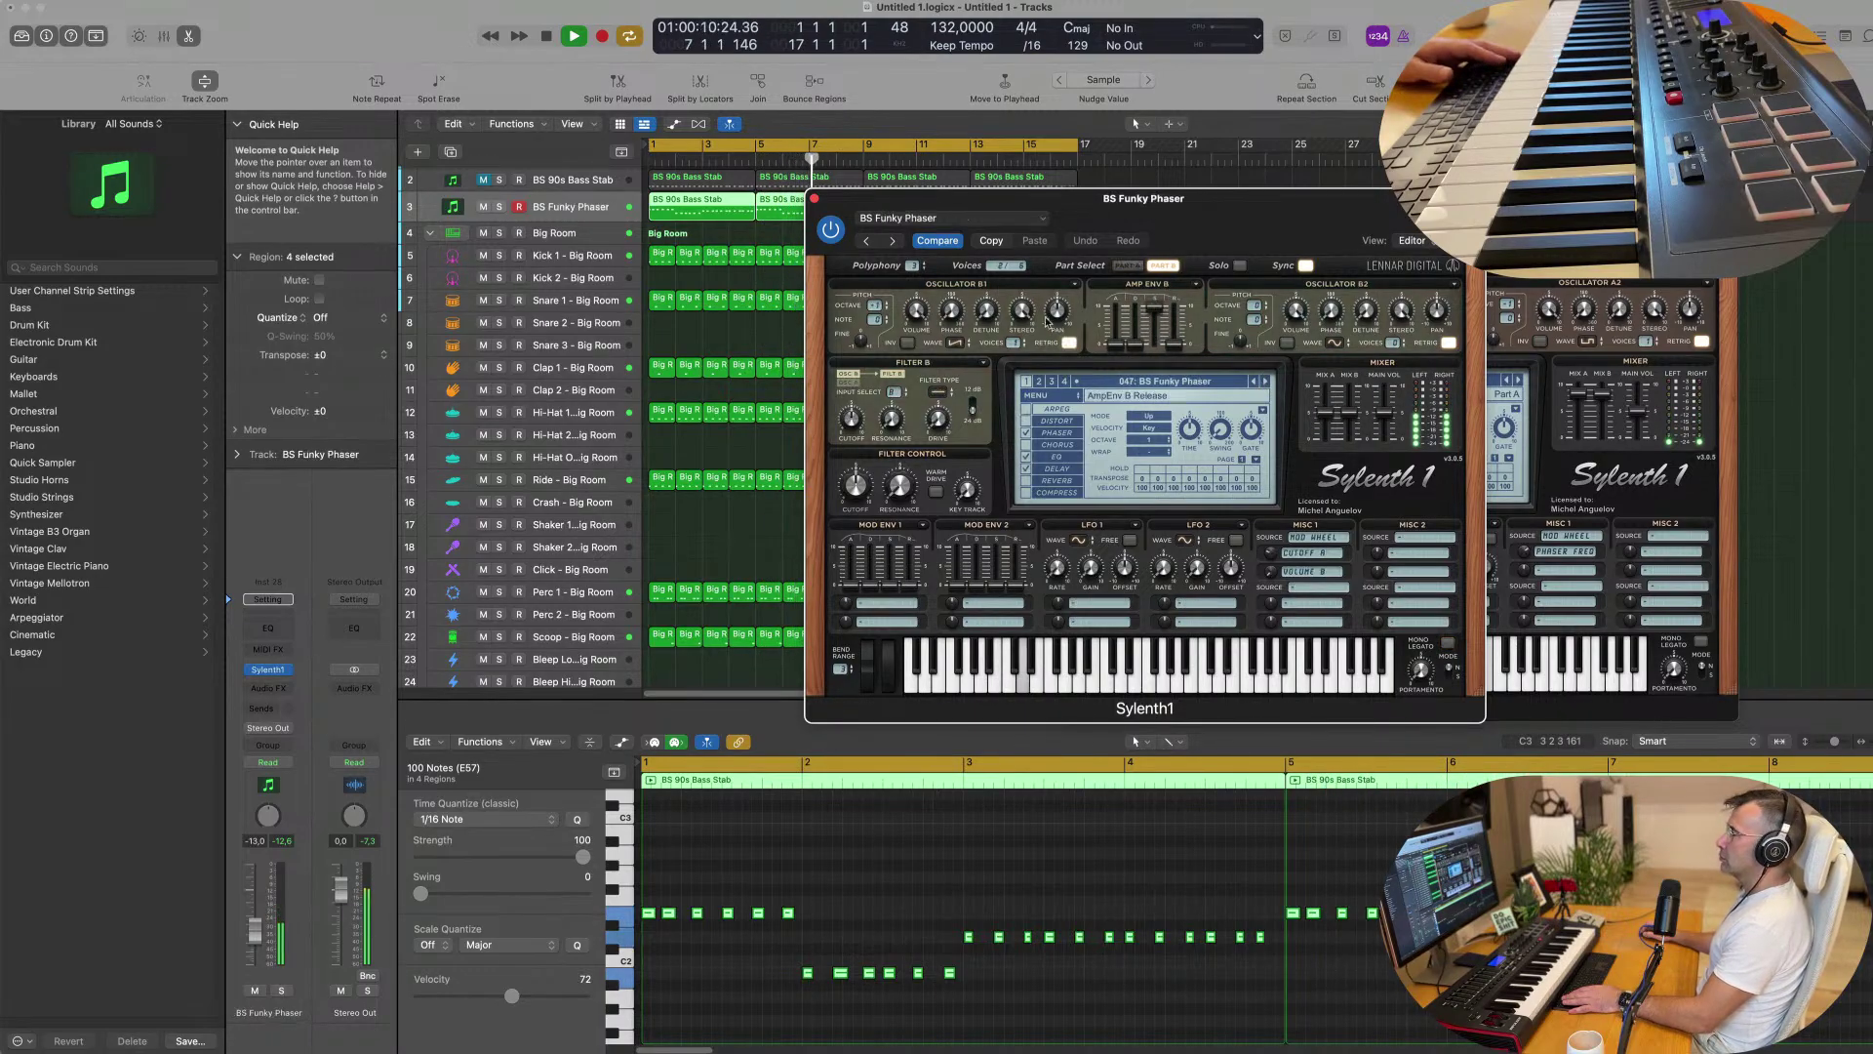
Make BS 90s Bass Stab audible with BS Funky Phaser muted, and close the Funky Phaser plug-in window.
click(485, 183)
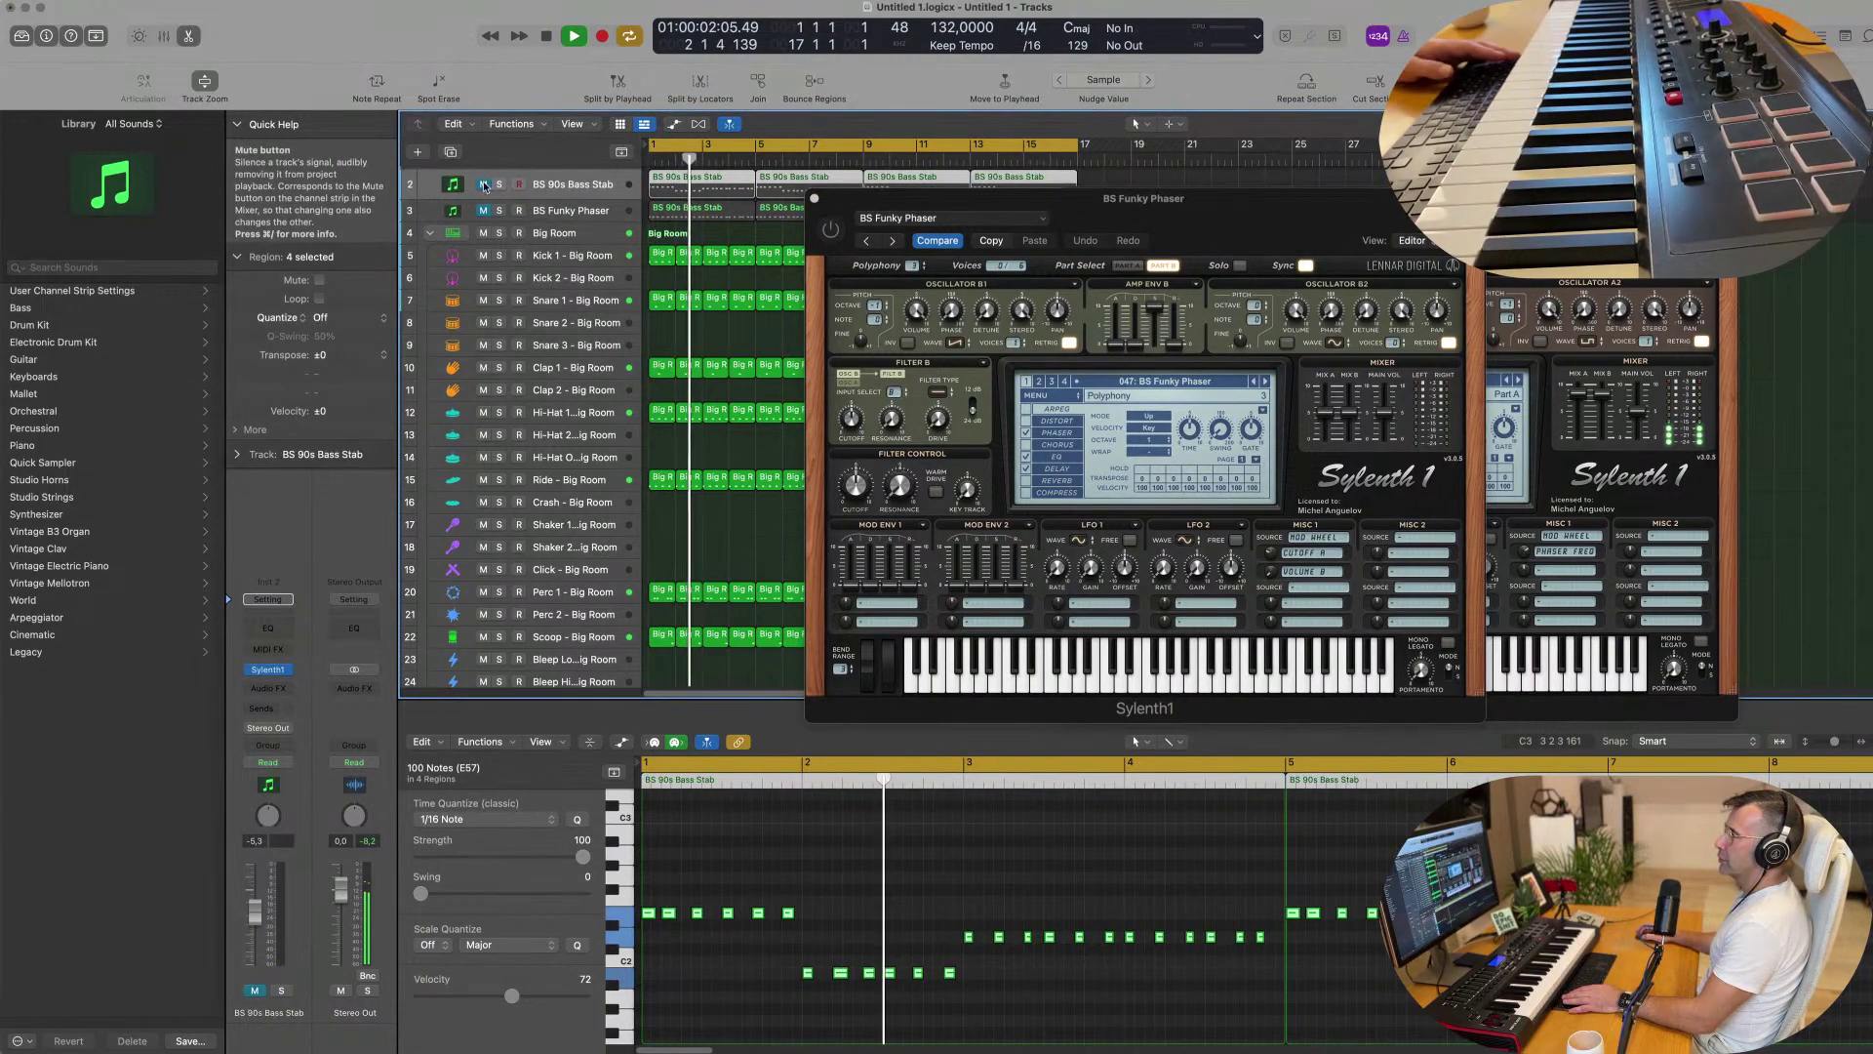
click(546, 184)
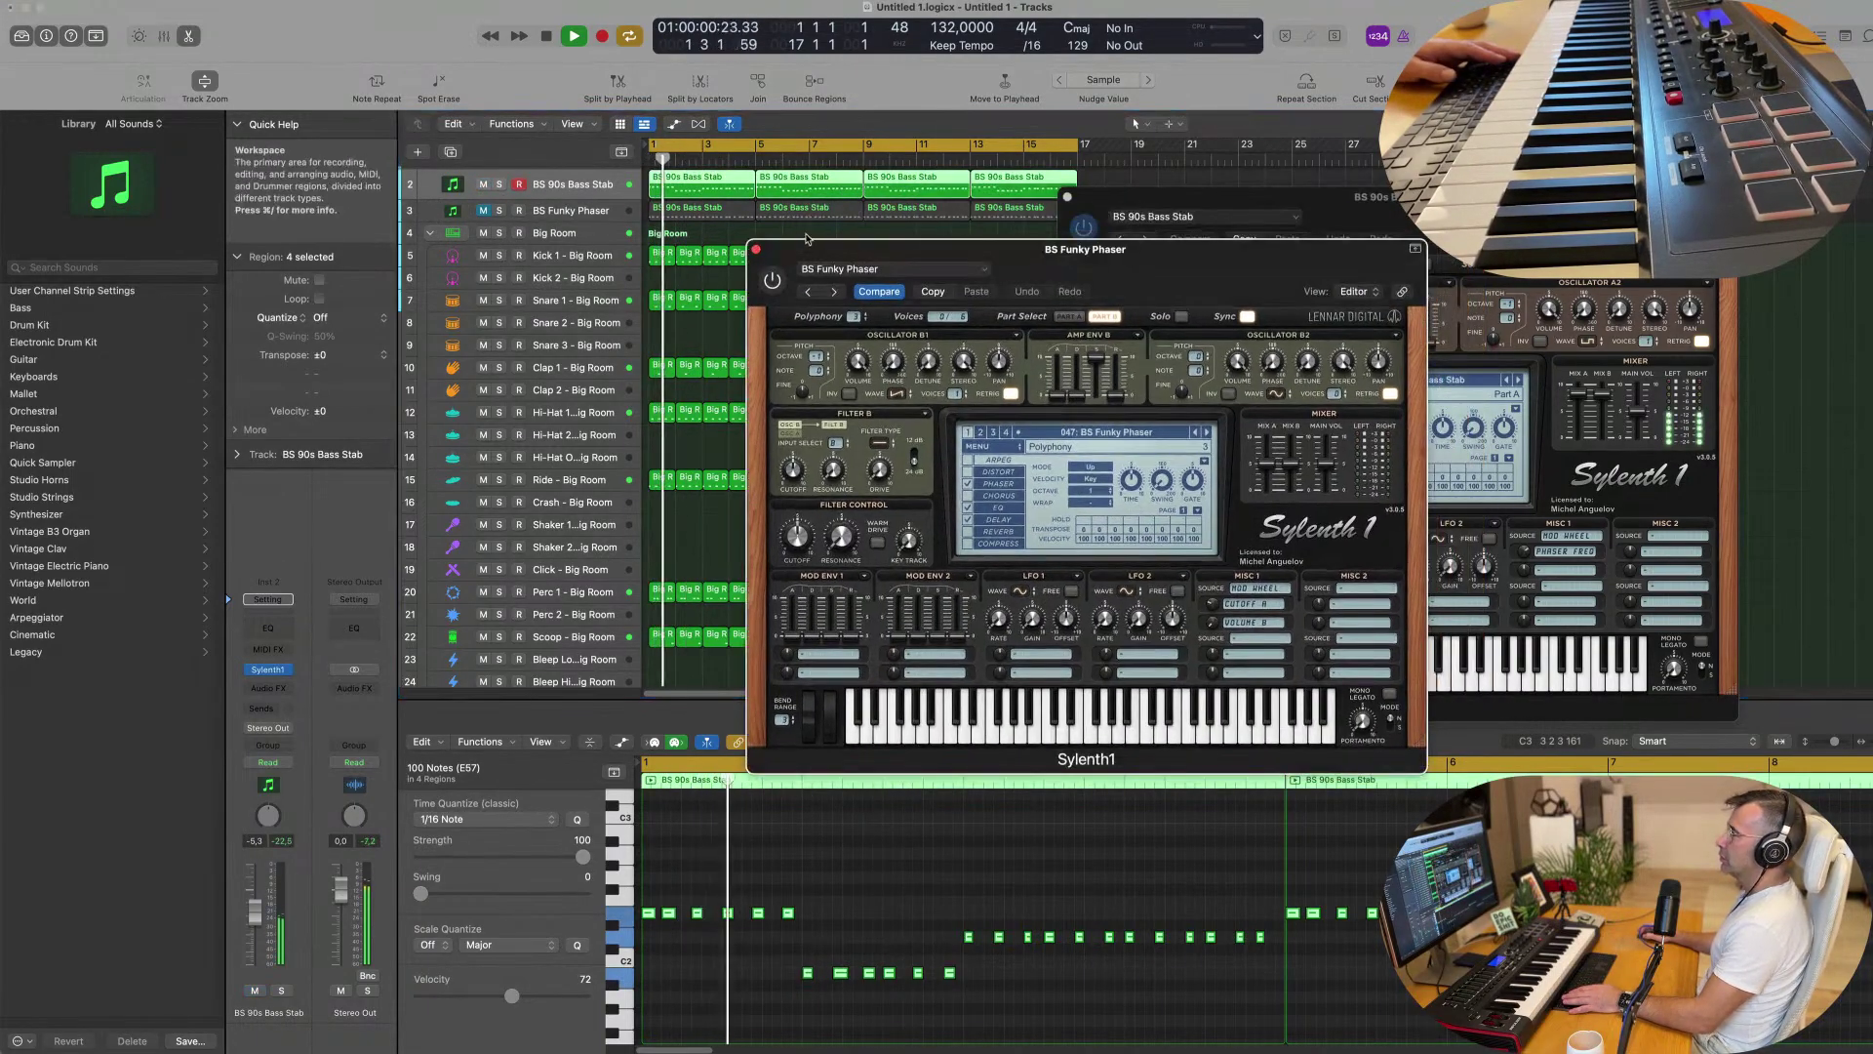
click(756, 250)
key(space)
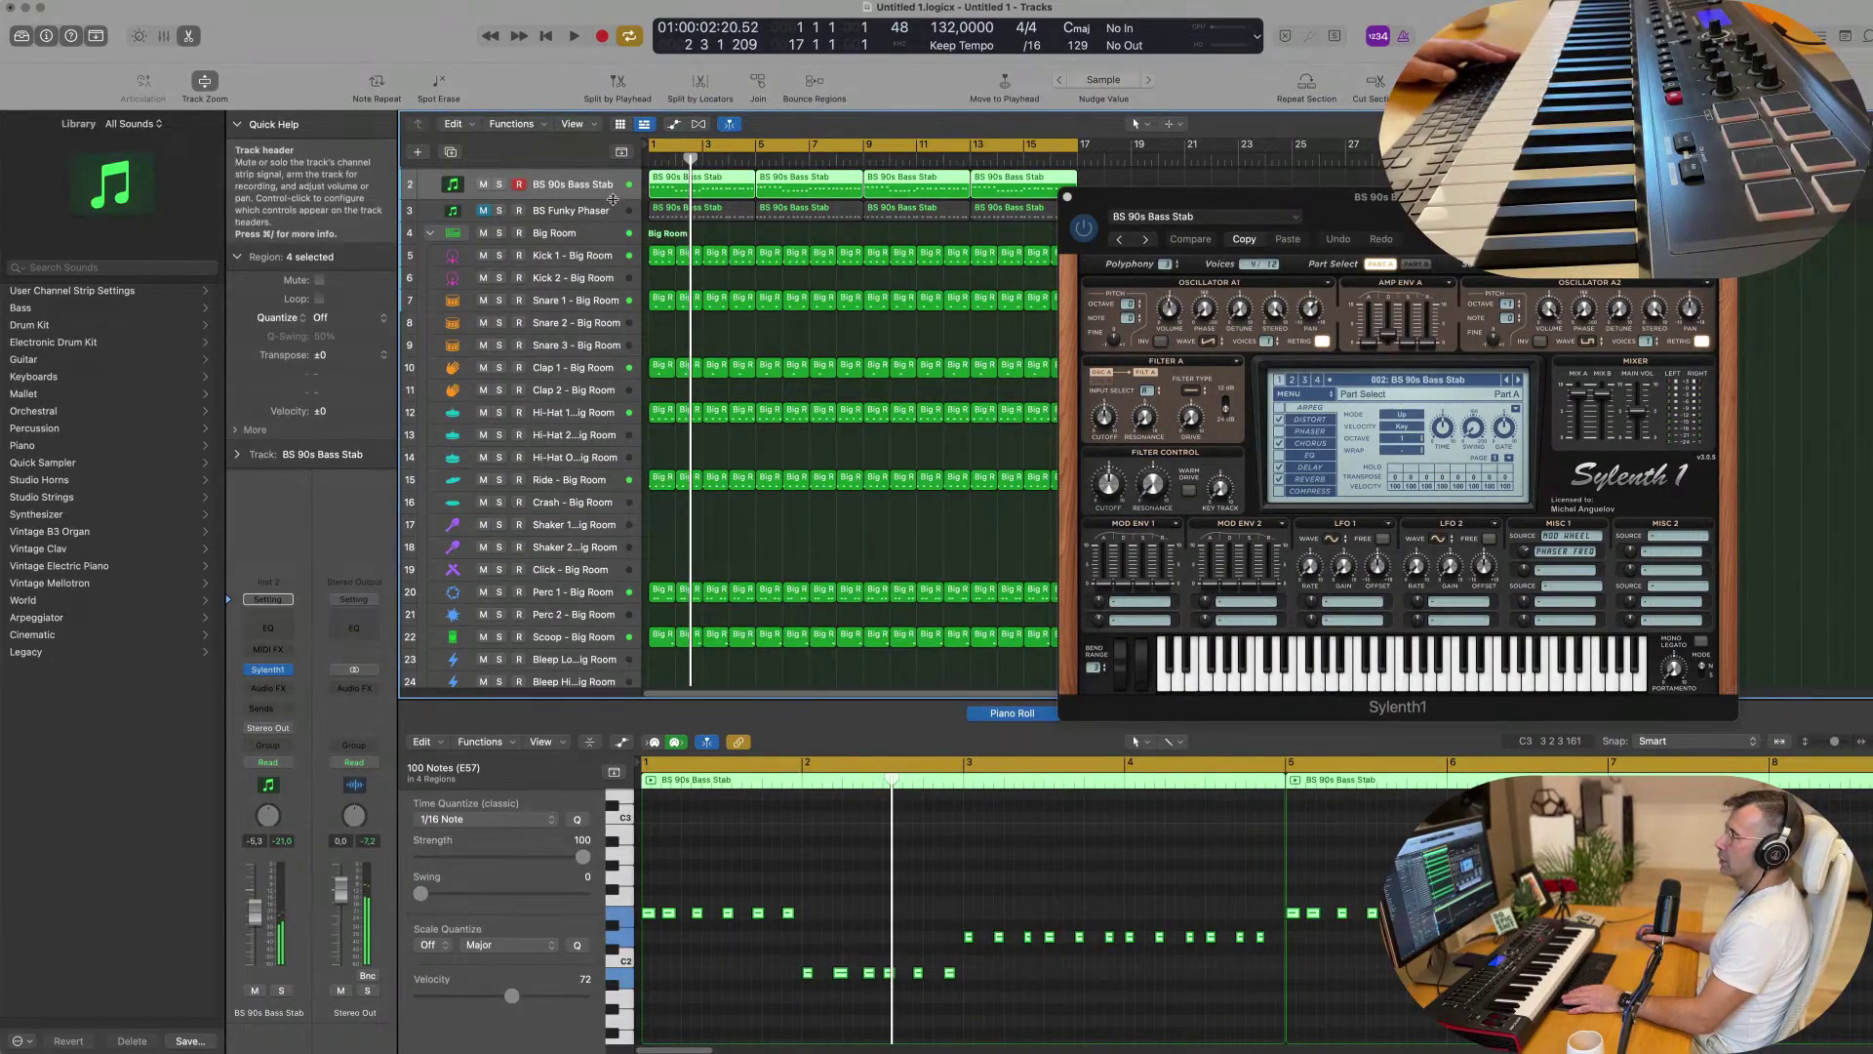
Enlarge the BS 90s Bass Stab track and raise its volume to -1.7 dB while replaying the loop.
drag(615, 198, 581, 218)
key(Return)
key(space)
key(Return)
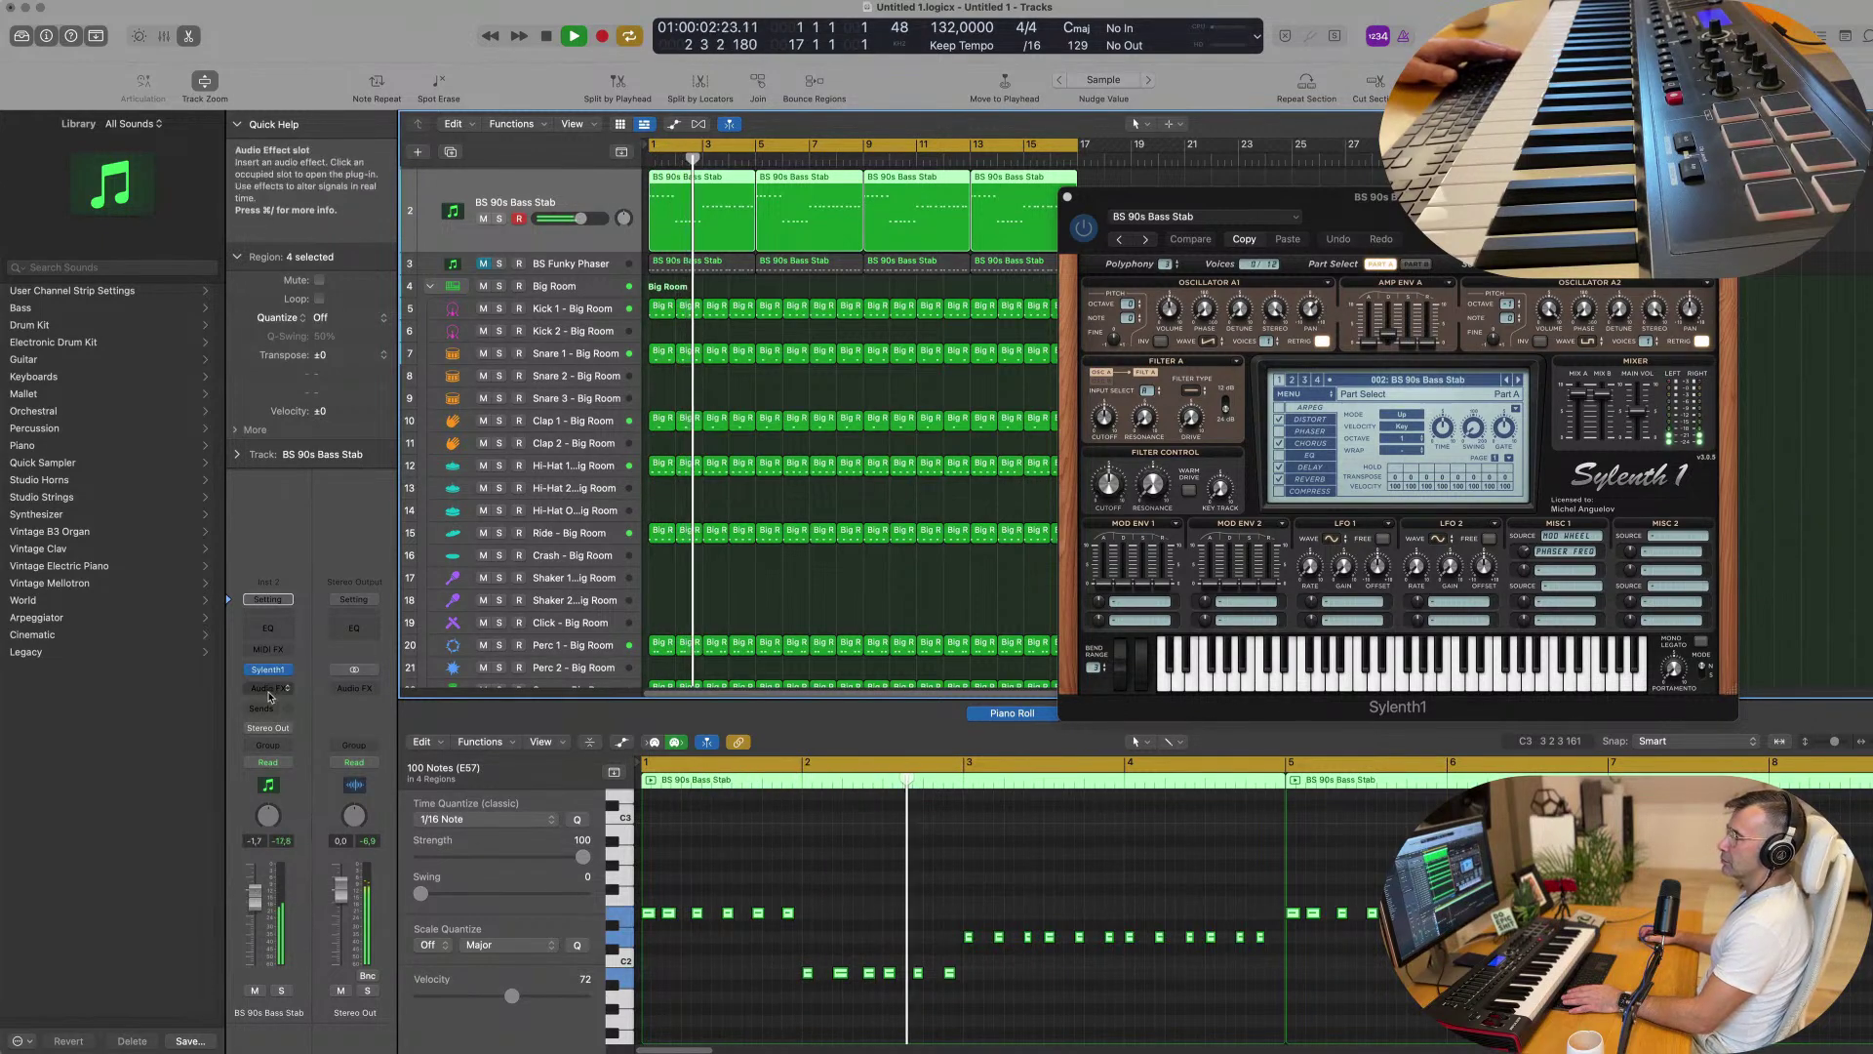
Insert a Compressor effect on the BS 90s Bass Stab track during playback.
click(271, 688)
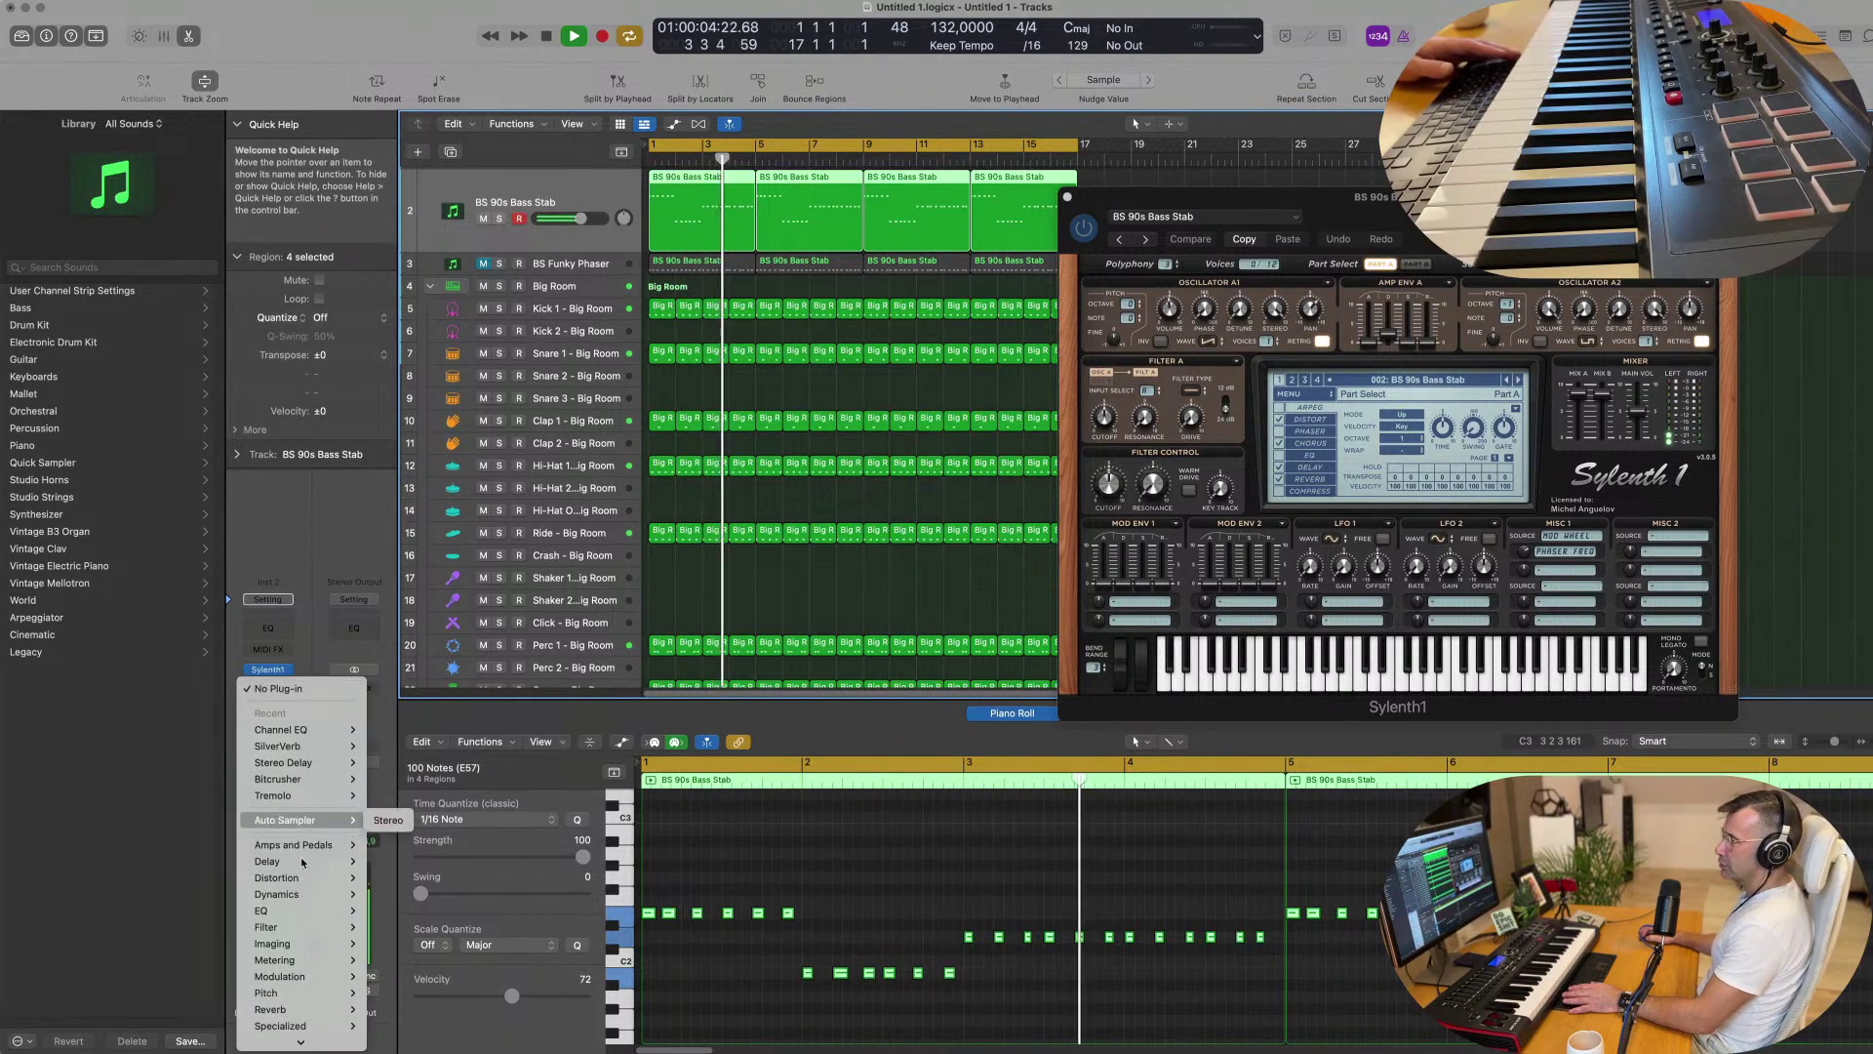
mouse_move(300, 896)
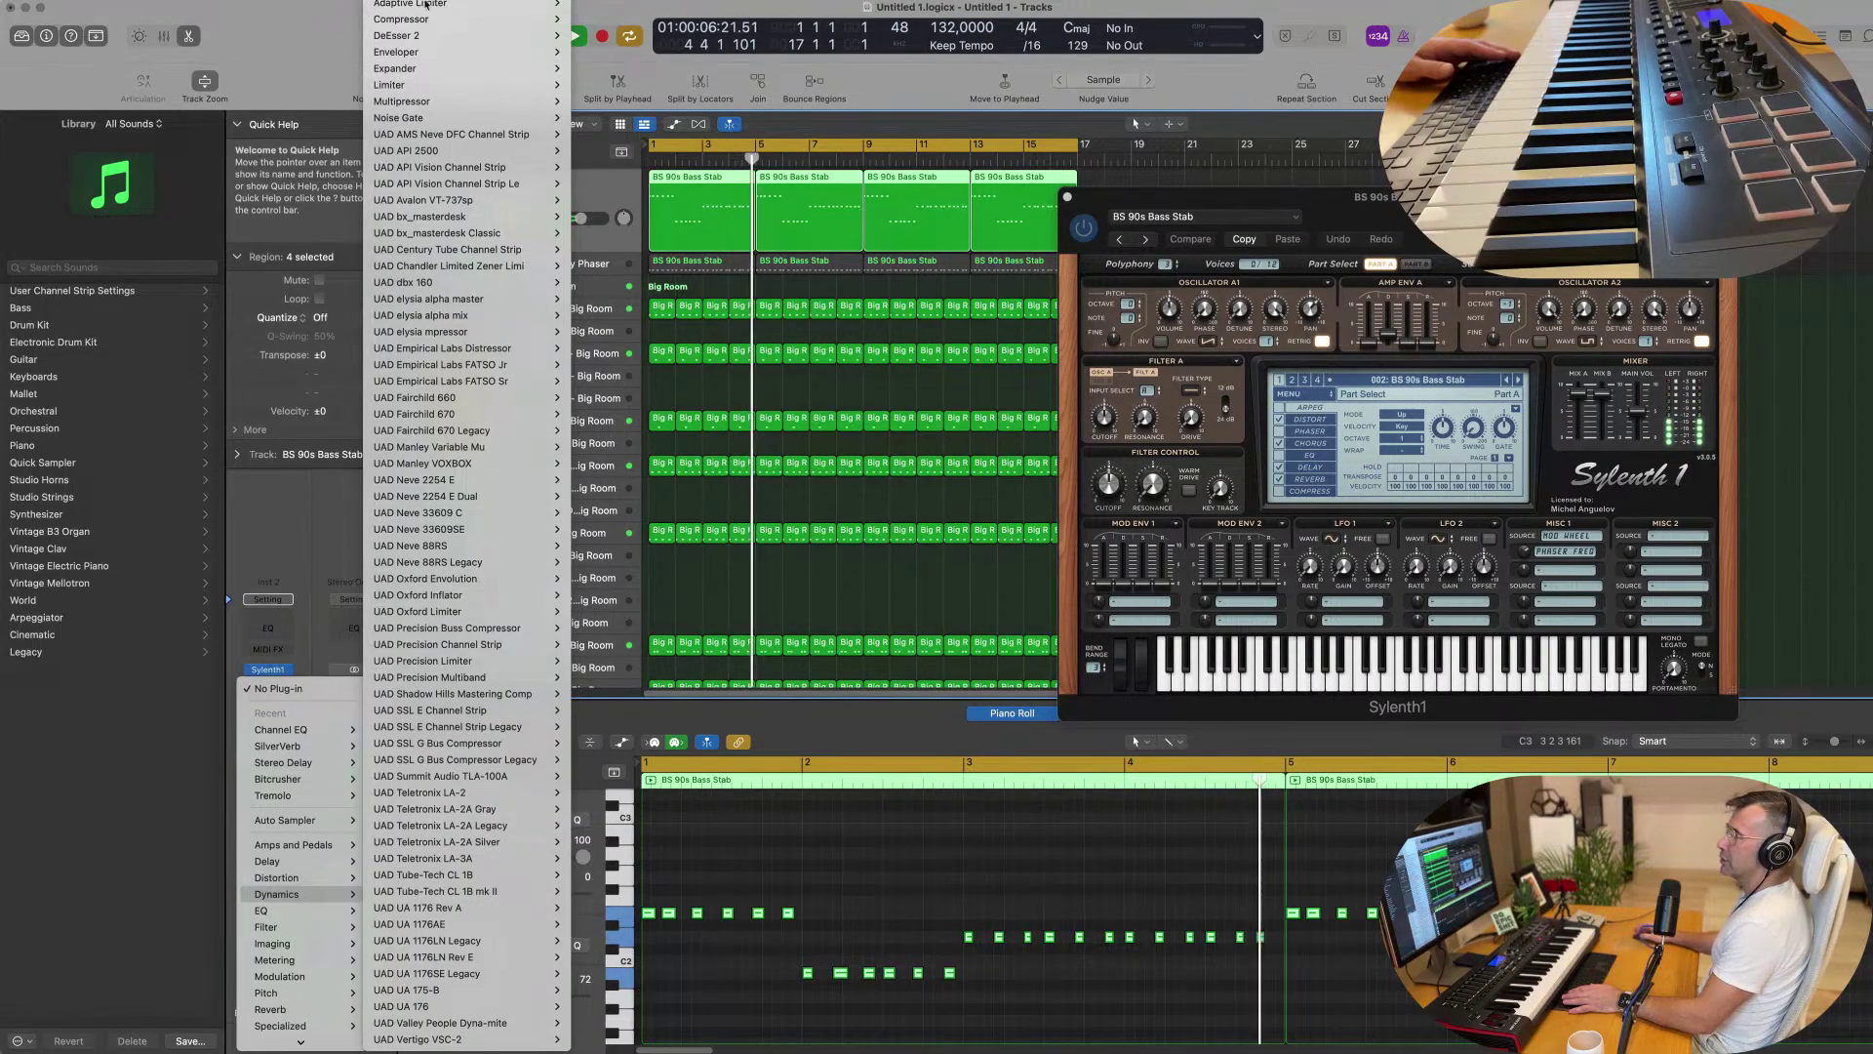
mouse_move(425, 21)
click(592, 19)
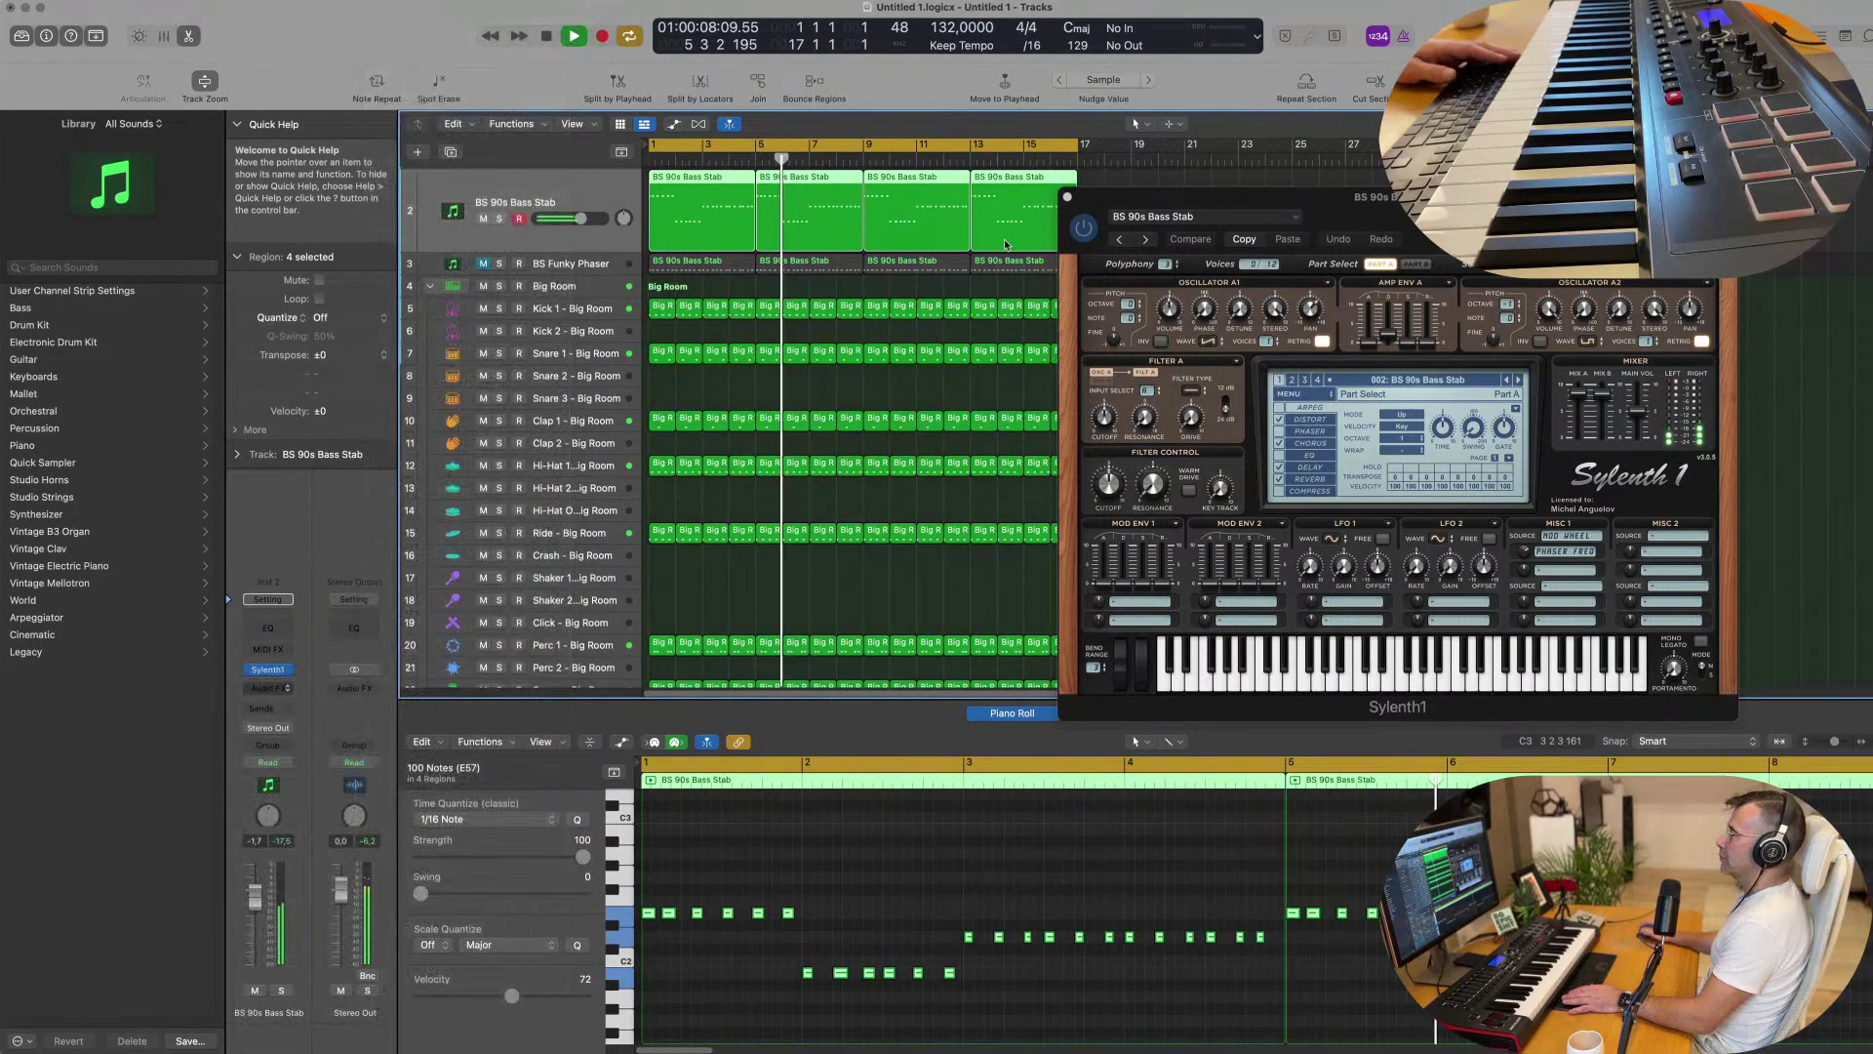
drag(903, 185, 870, 189)
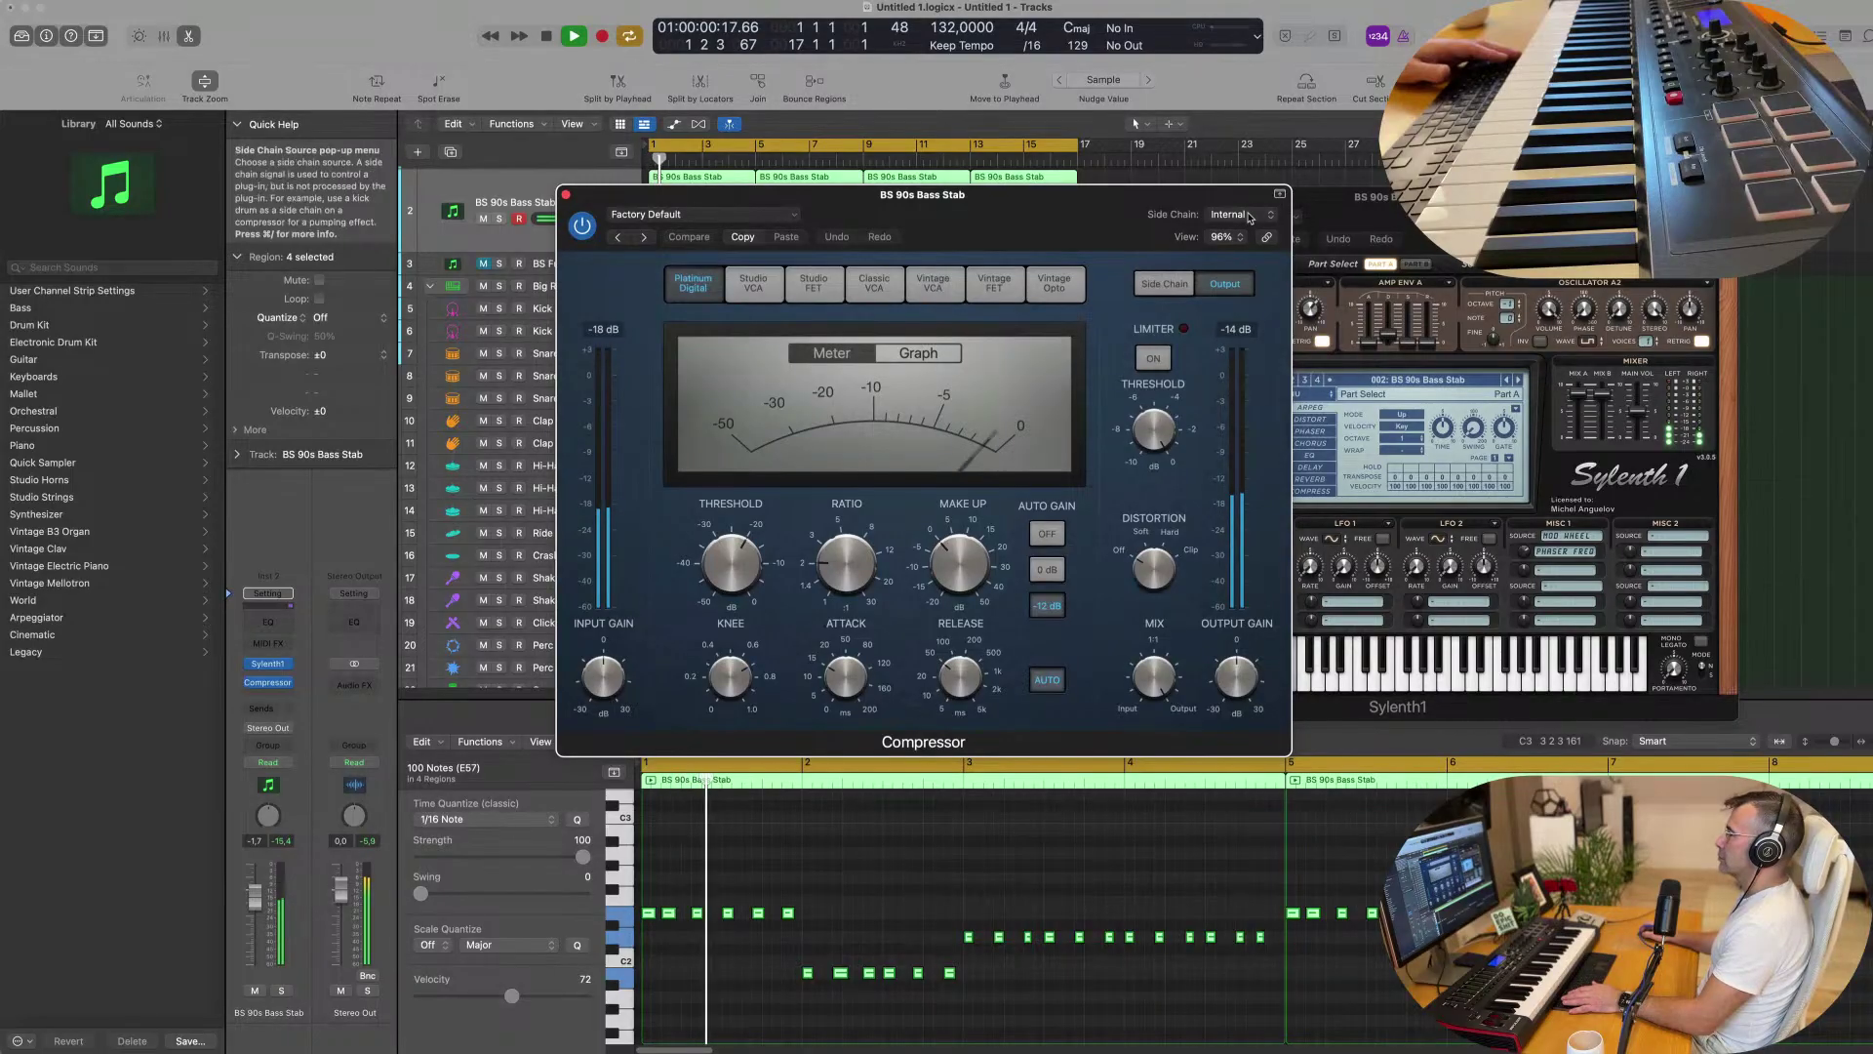
Set the Compressor's side chain source to Kick 1 - Big Room (Inst 3).
click(1253, 217)
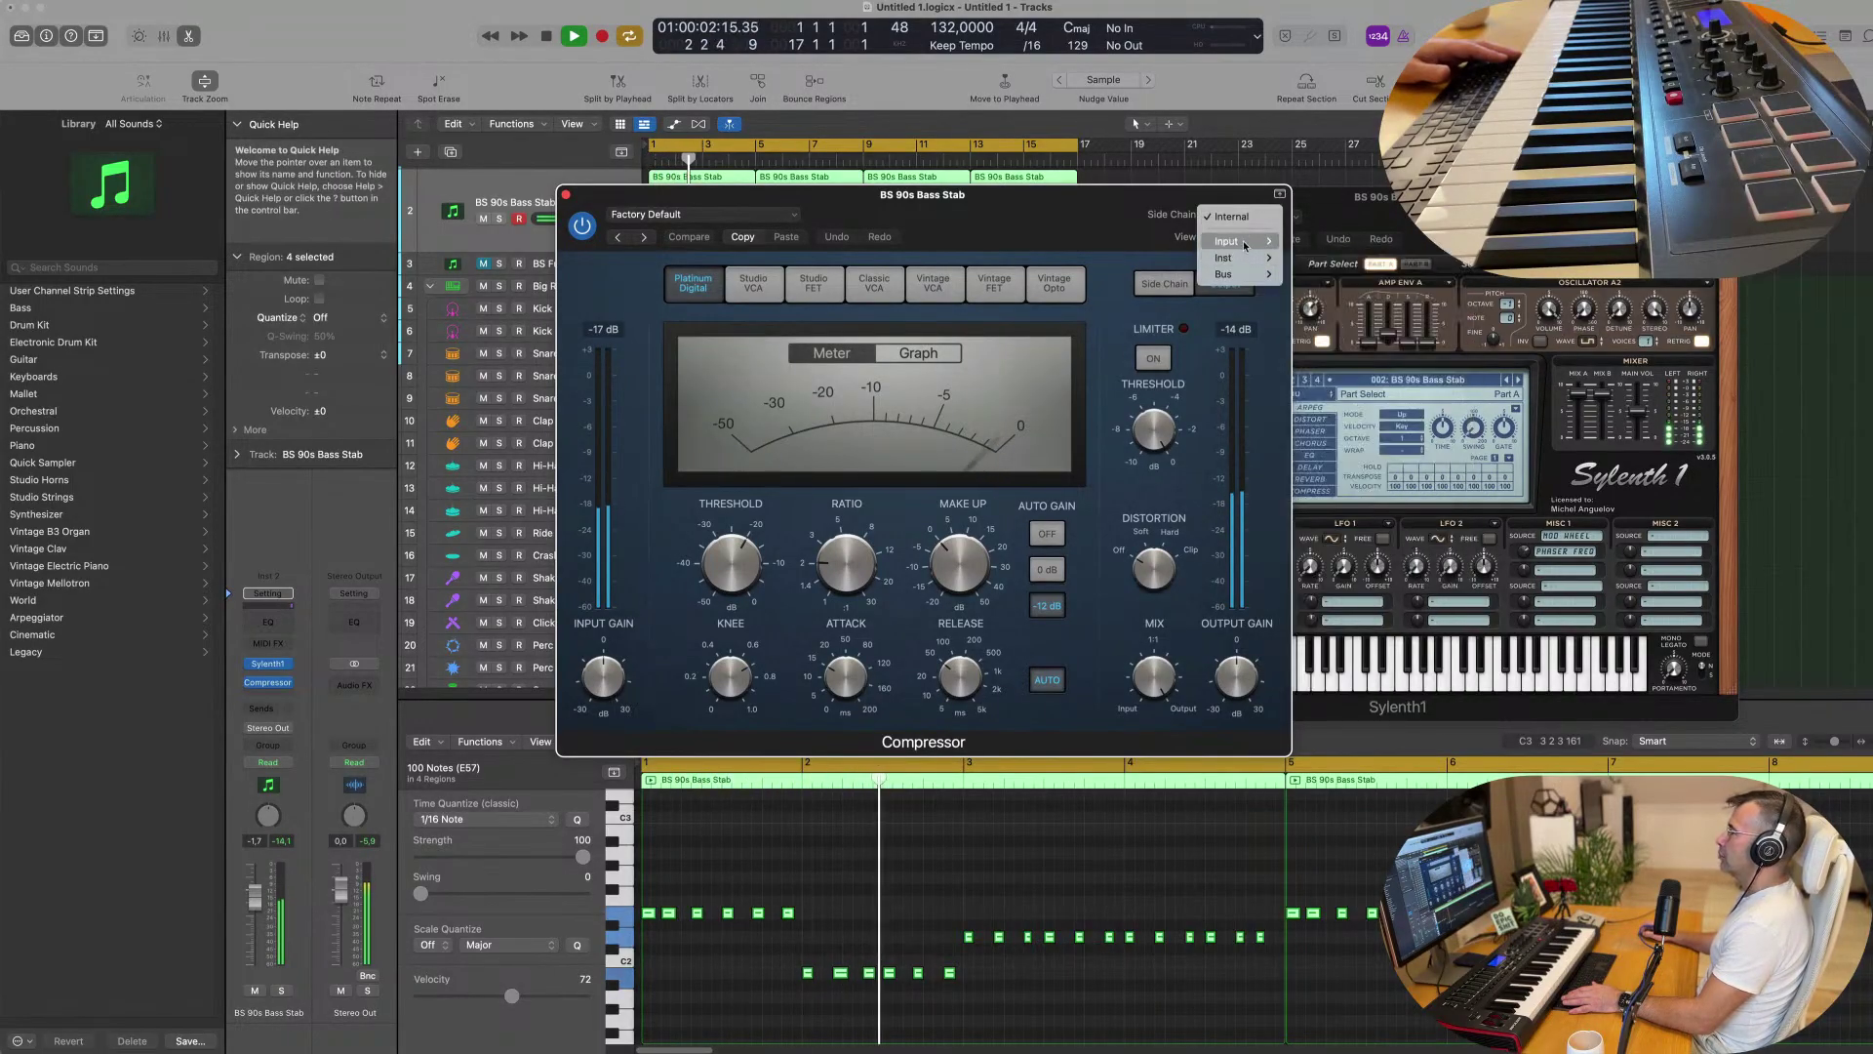
mouse_move(1245, 244)
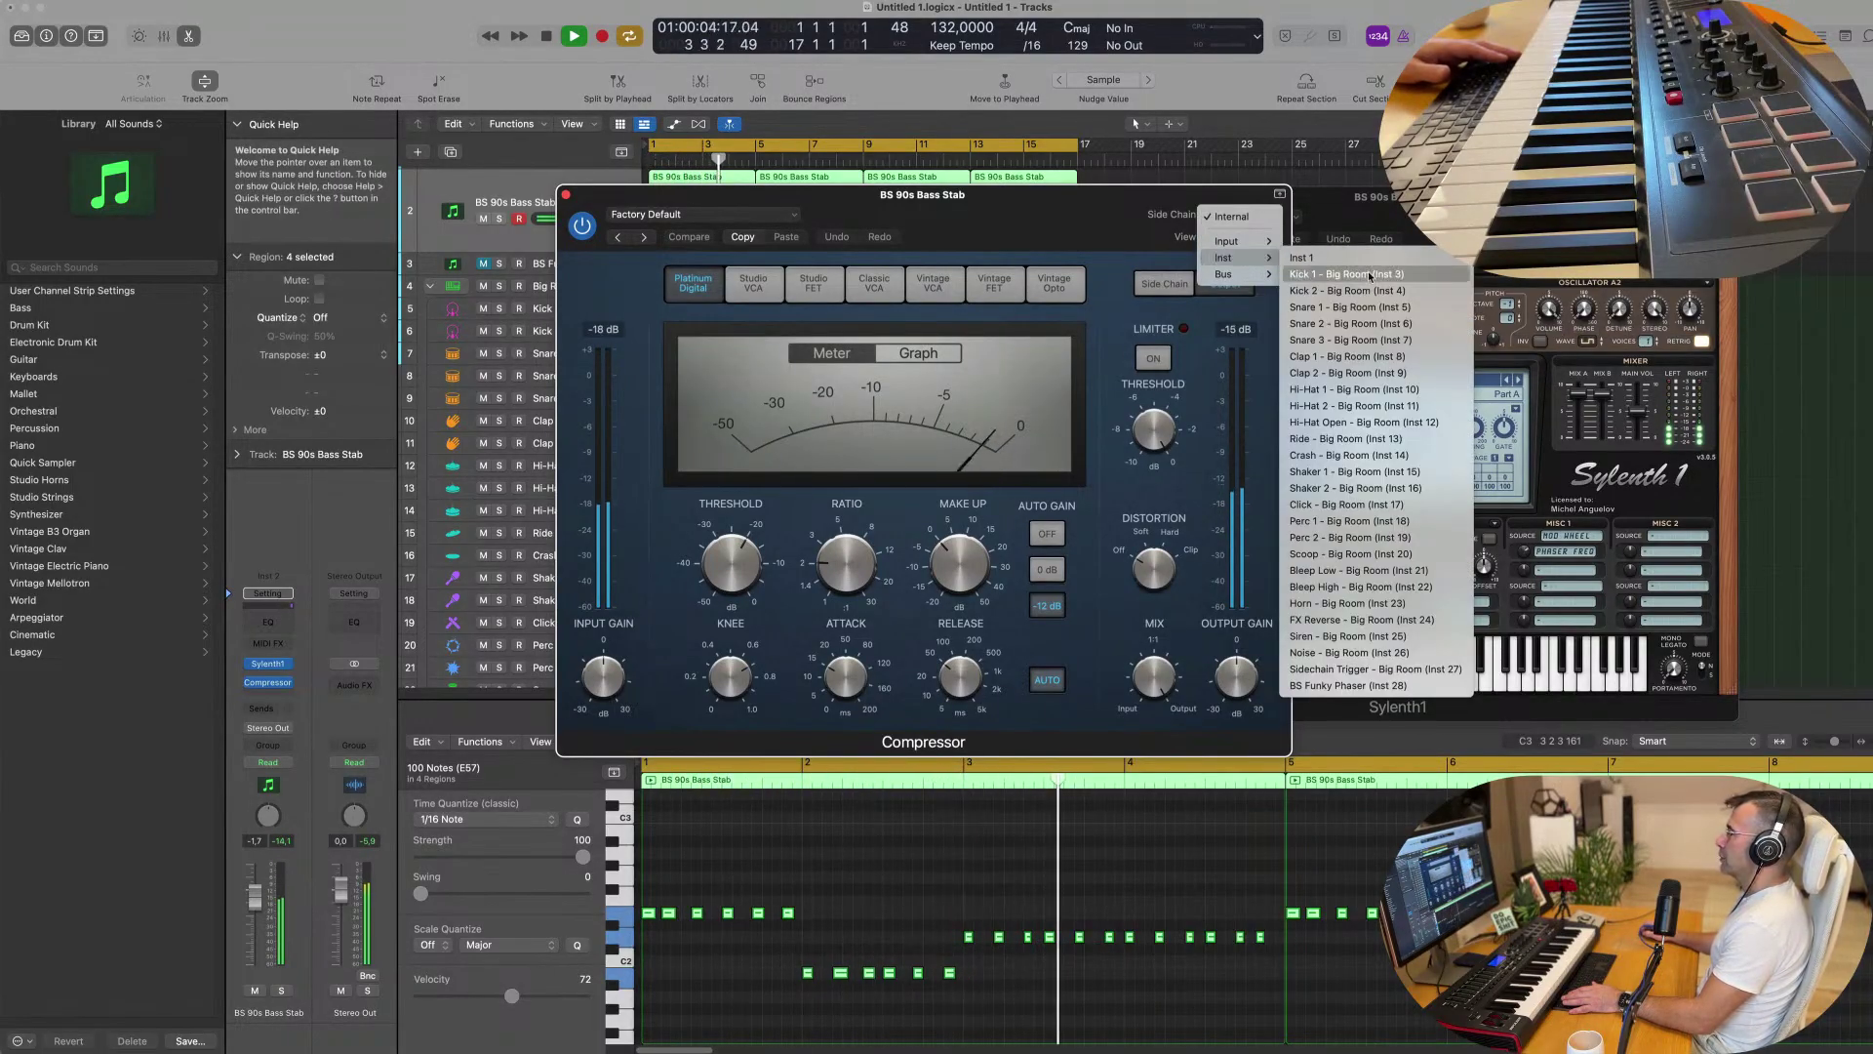
click(1370, 277)
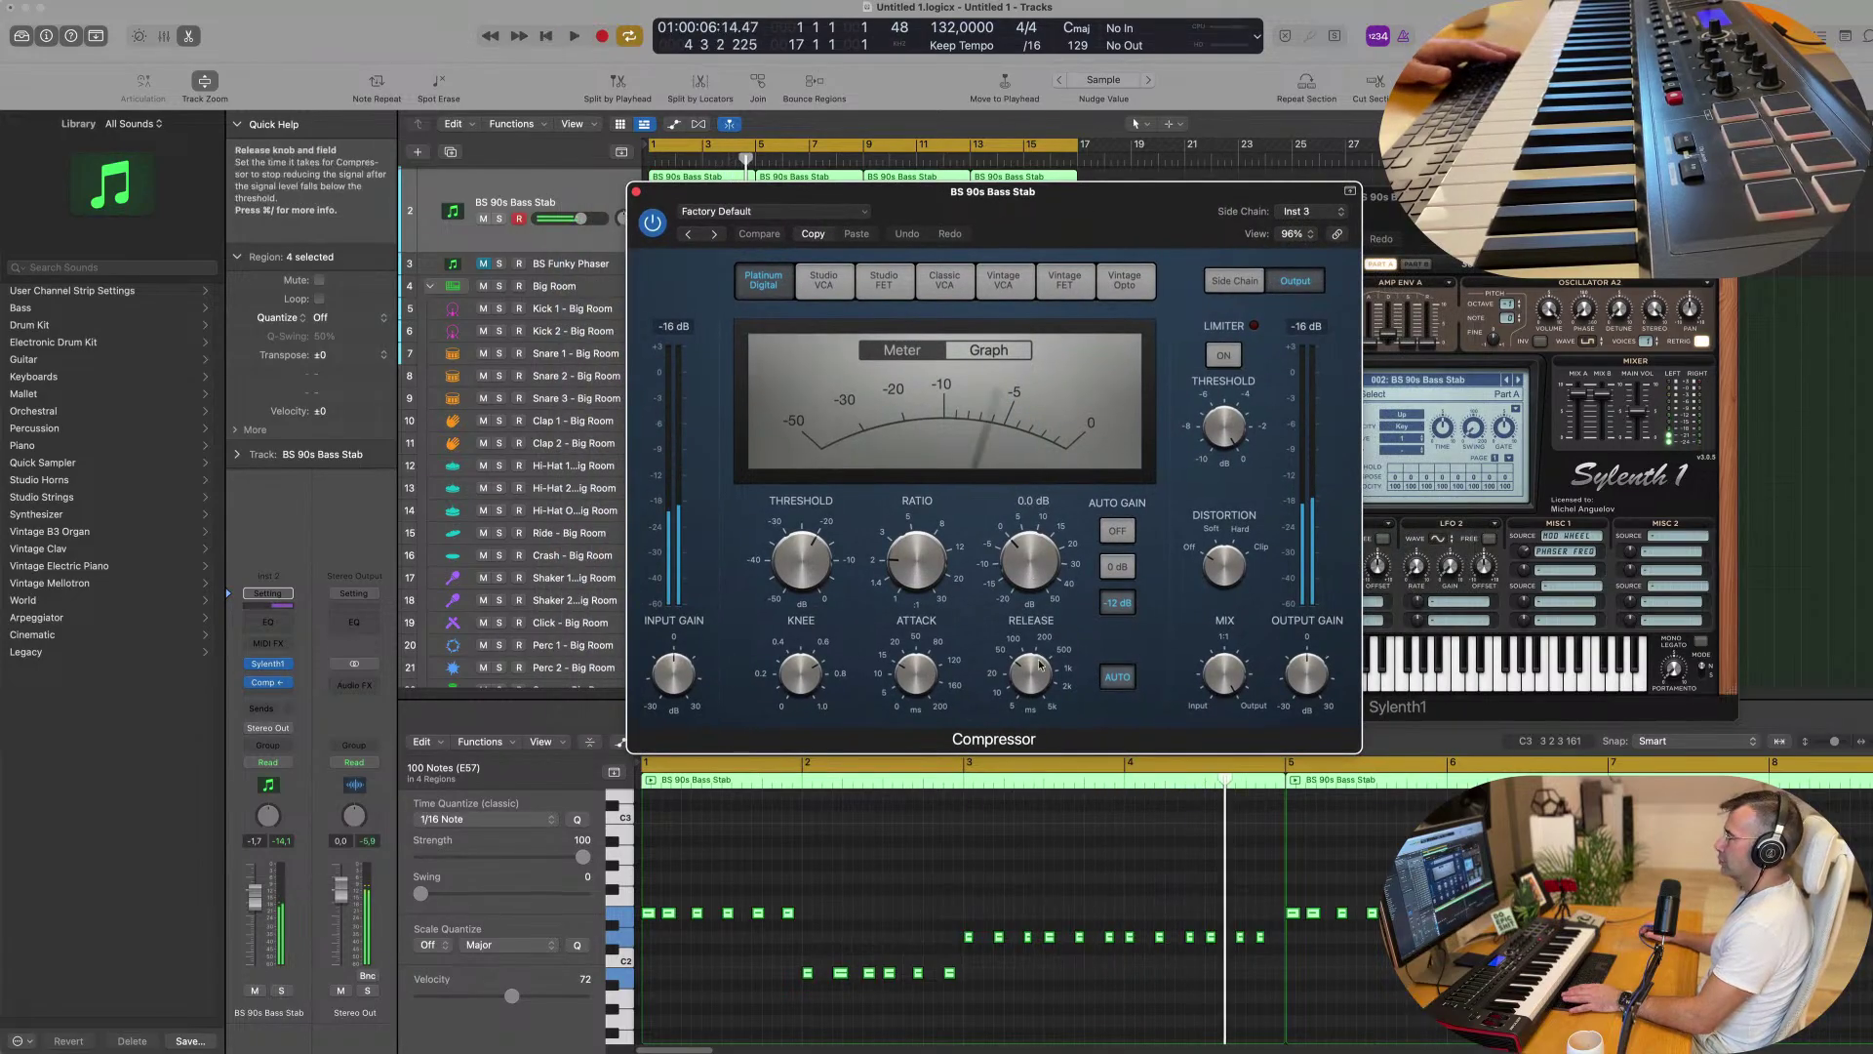
Turn off automatic release, adjust the Compressor's ratio and threshold while replaying the loop, and close the Compressor window.
key(space)
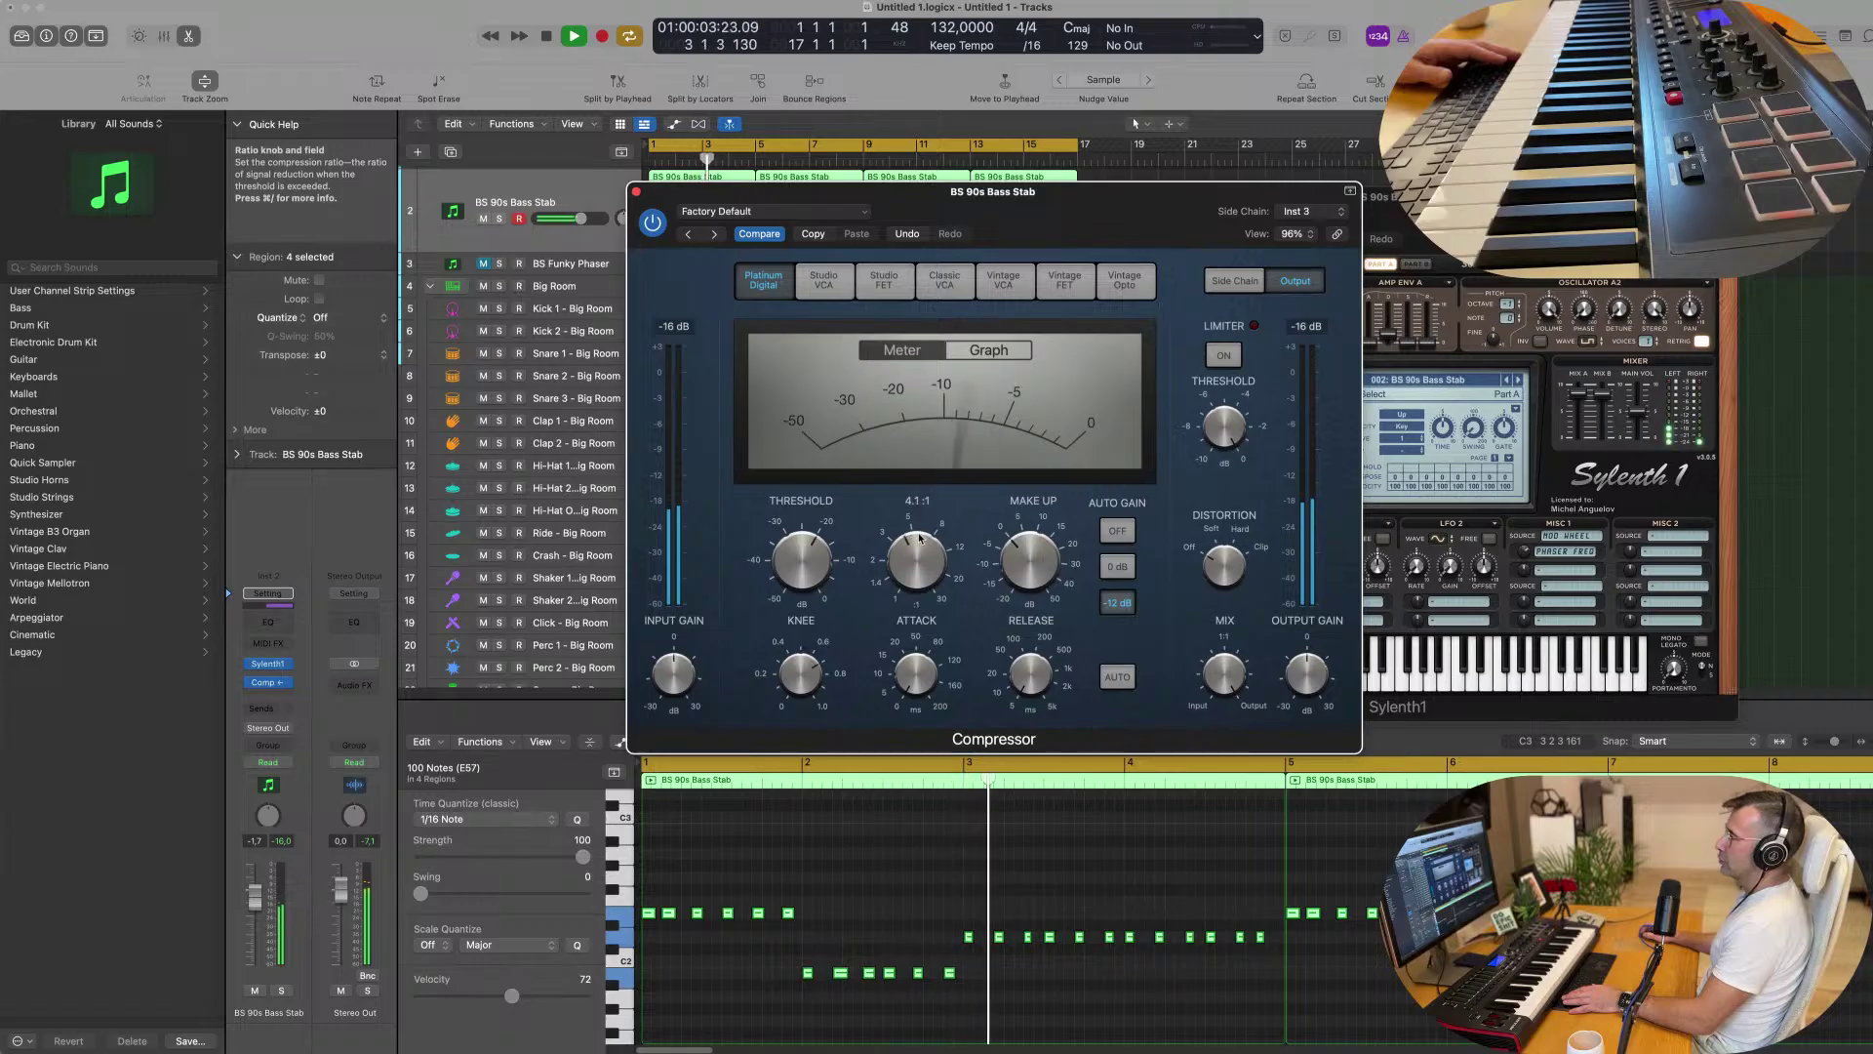
scroll(818, 549, down, 3)
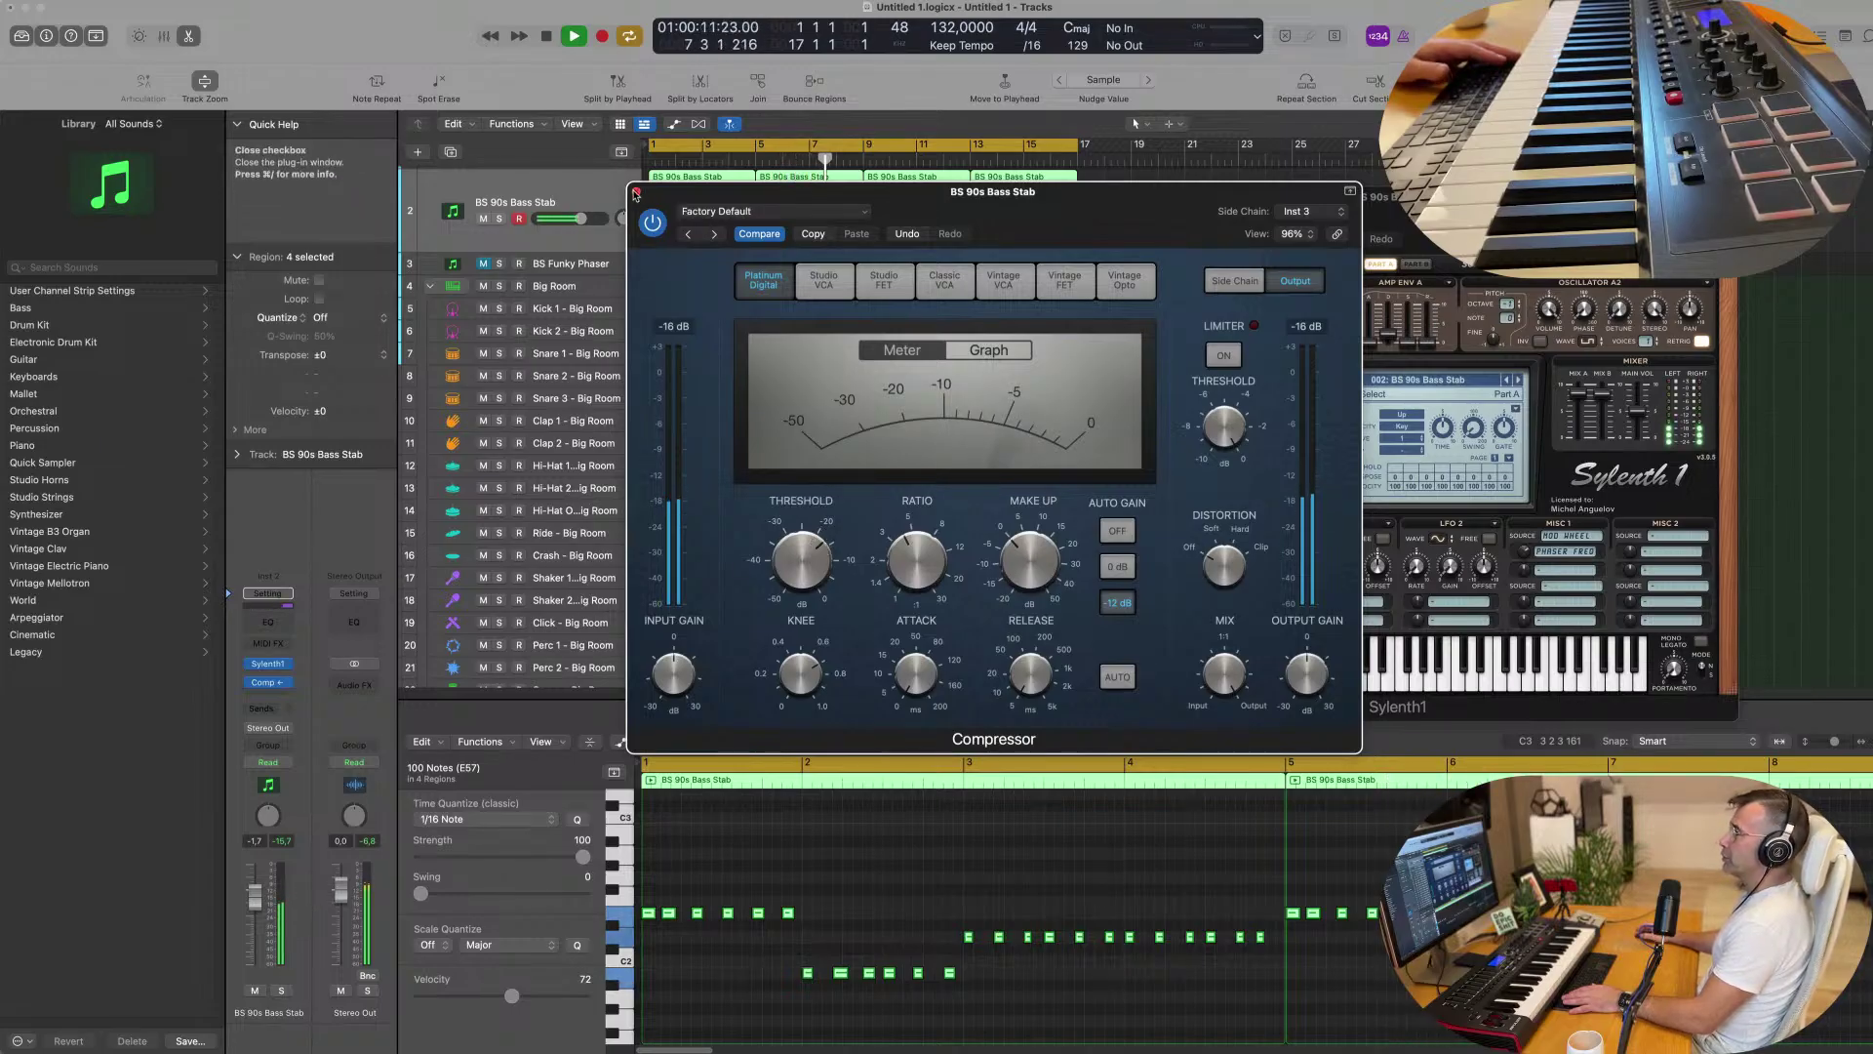
click(636, 192)
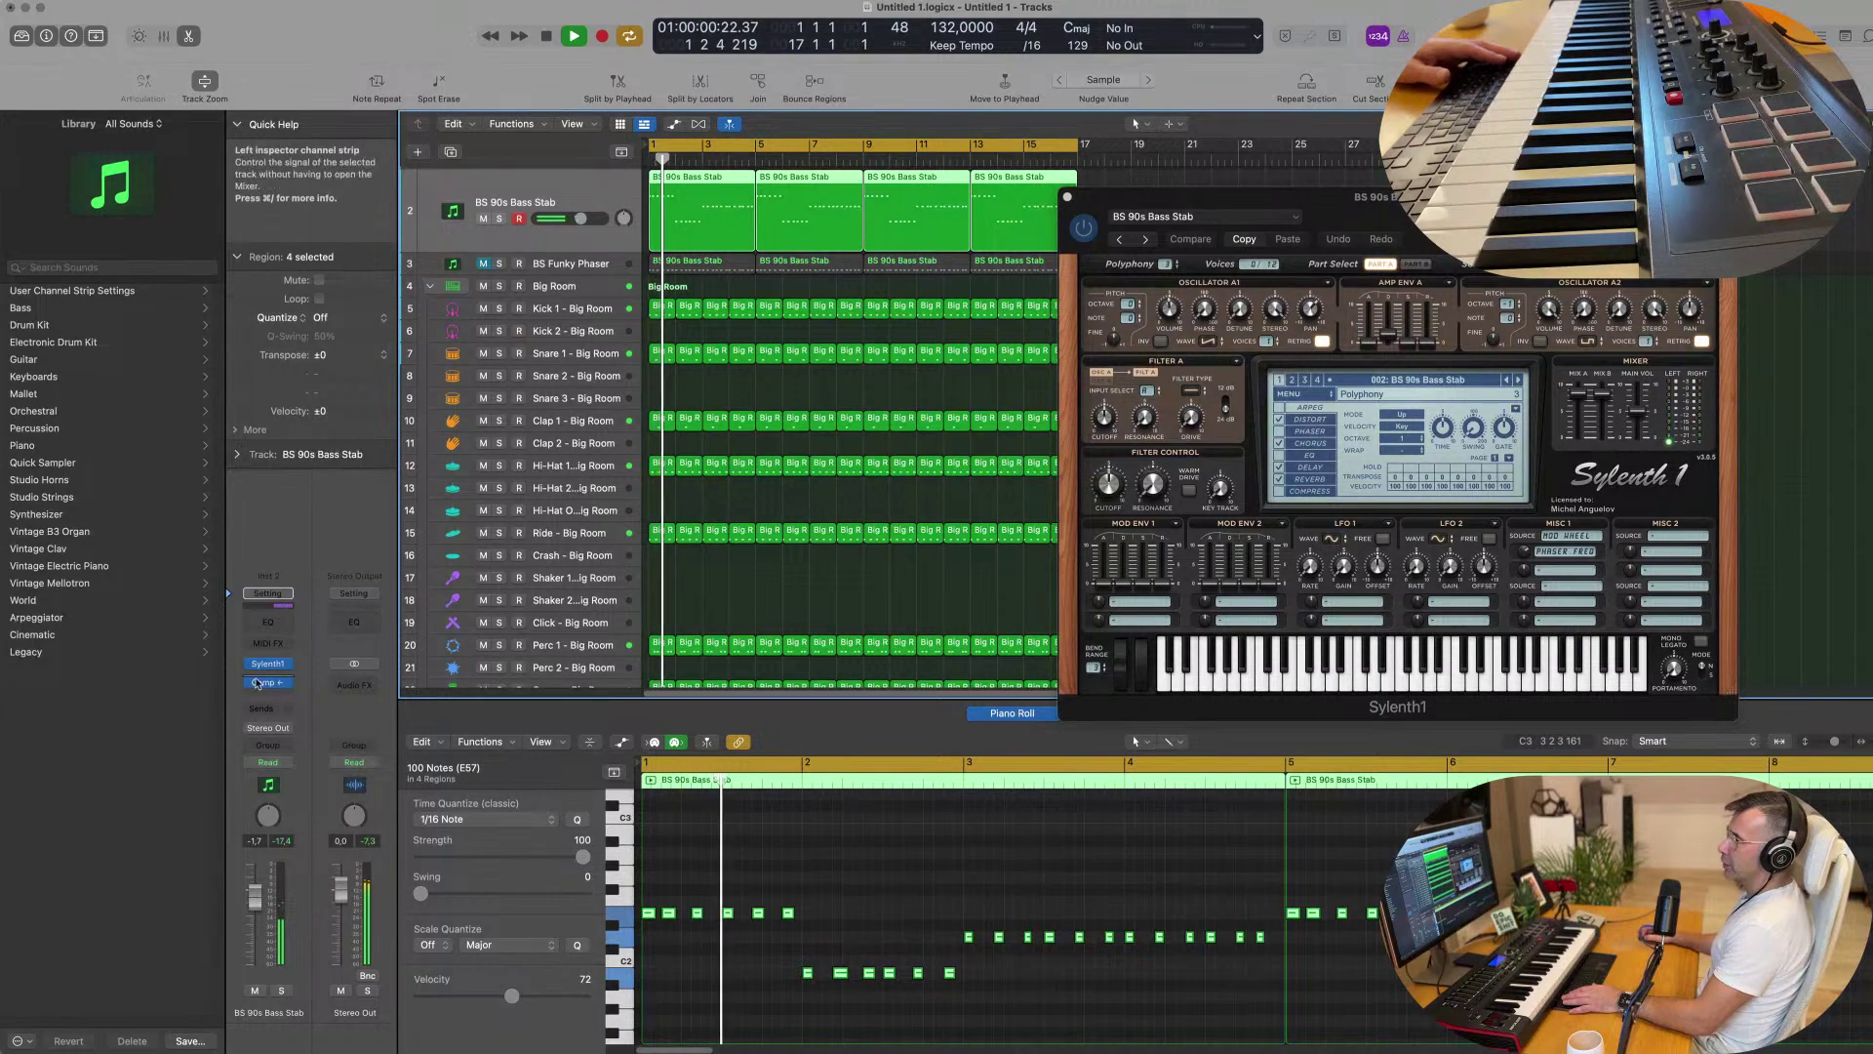
Close the BS 90s Bass Stab track's Sylenth1 window and replay the loop from the beginning.
mouse_move(256, 684)
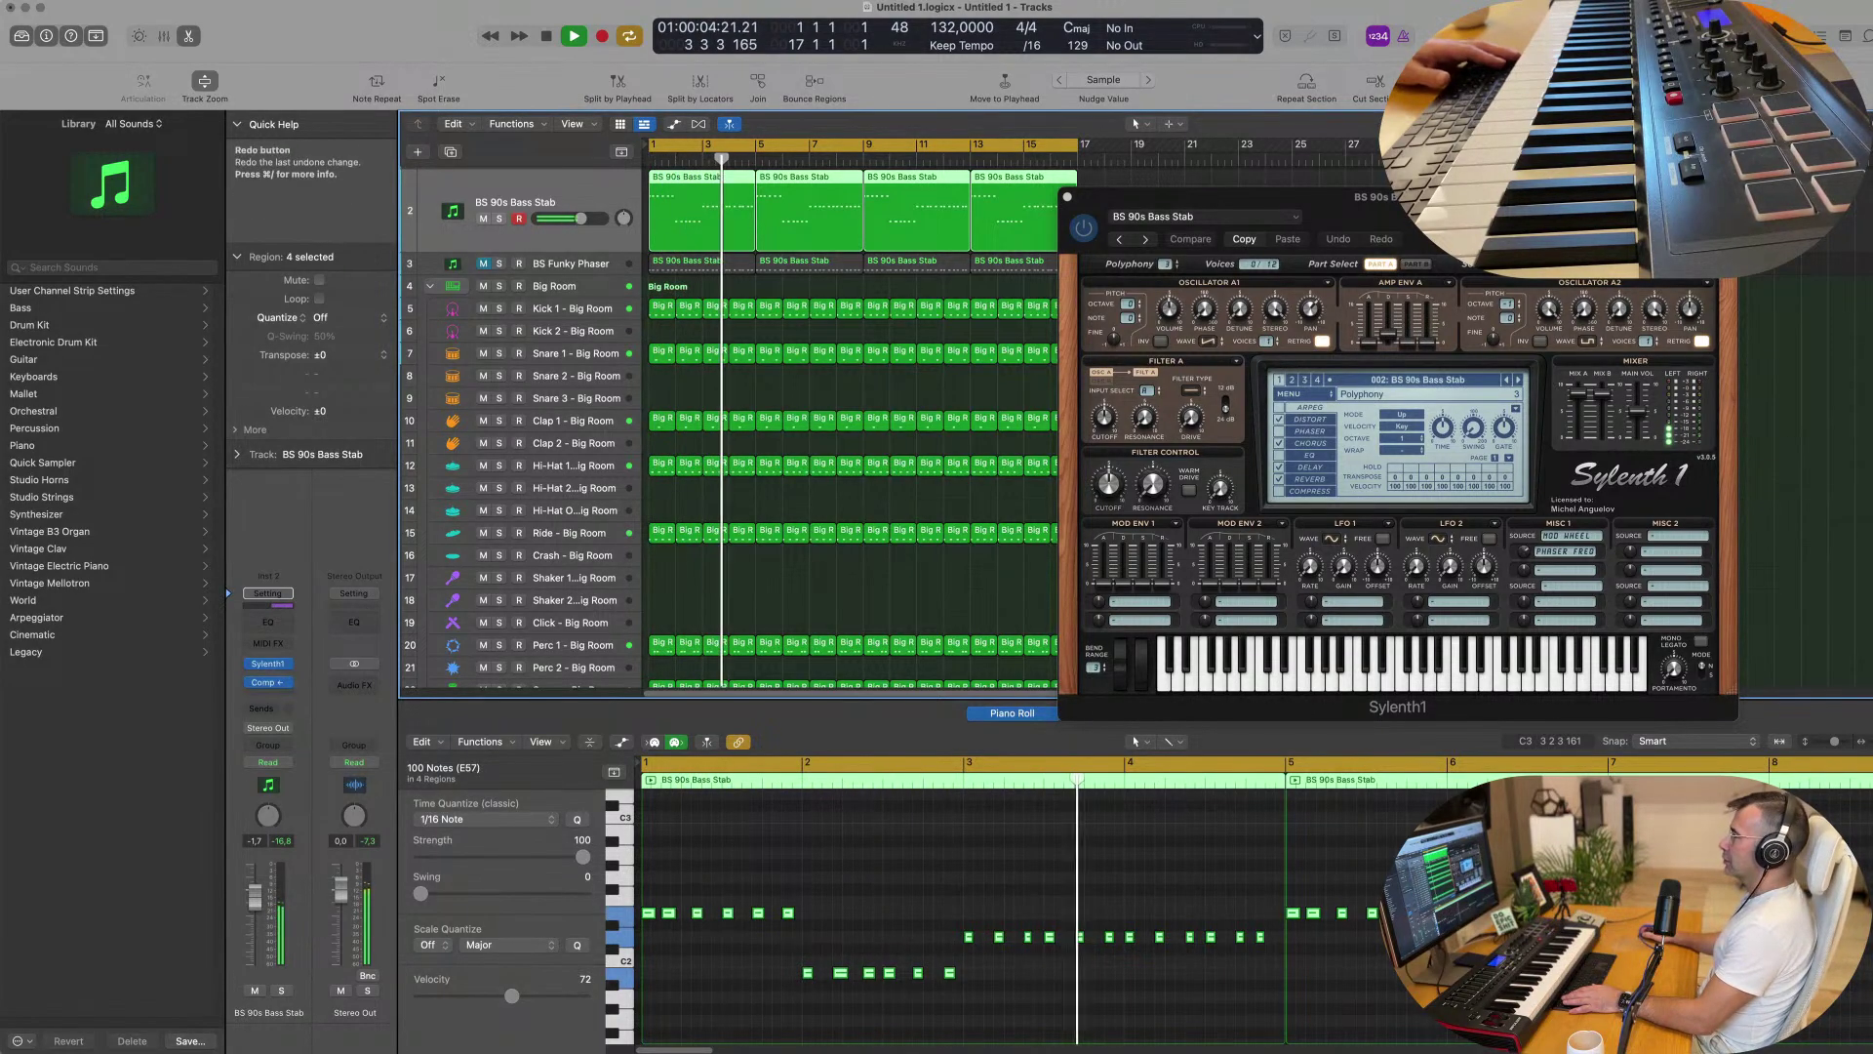
drag(1424, 227, 1055, 307)
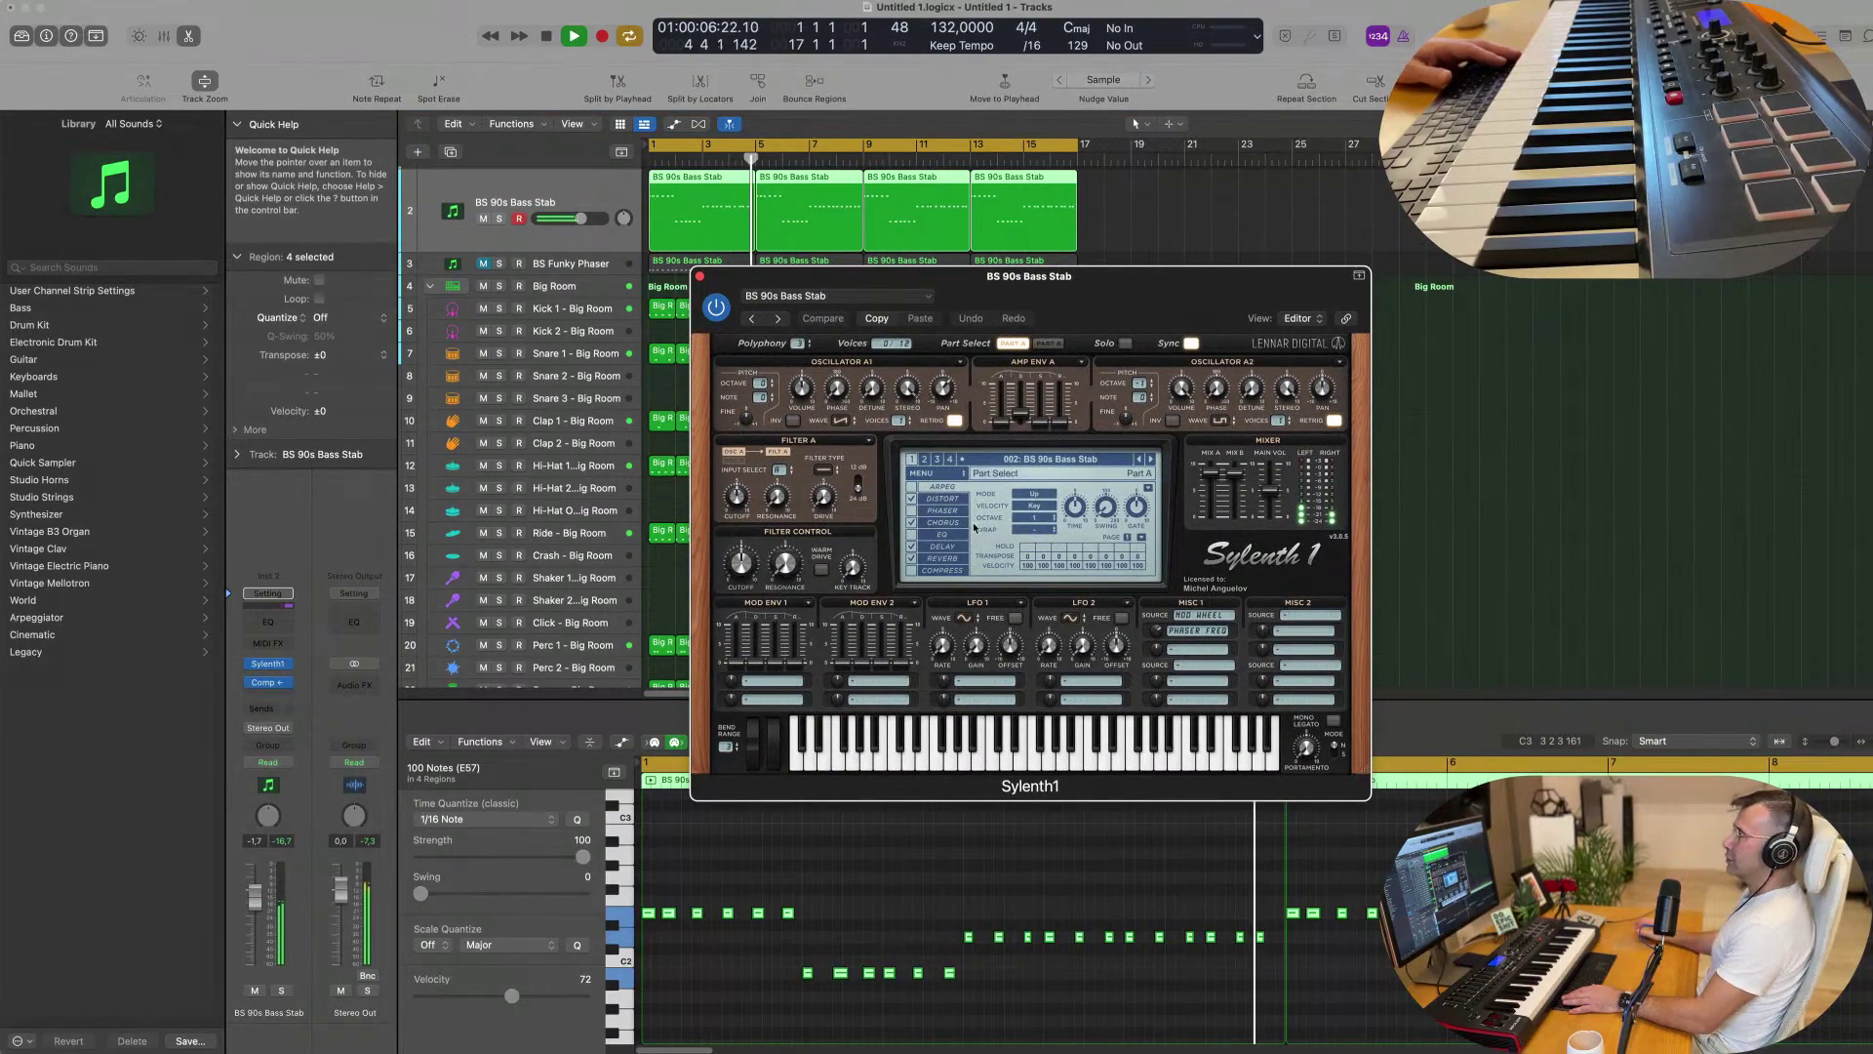
drag(754, 278, 707, 277)
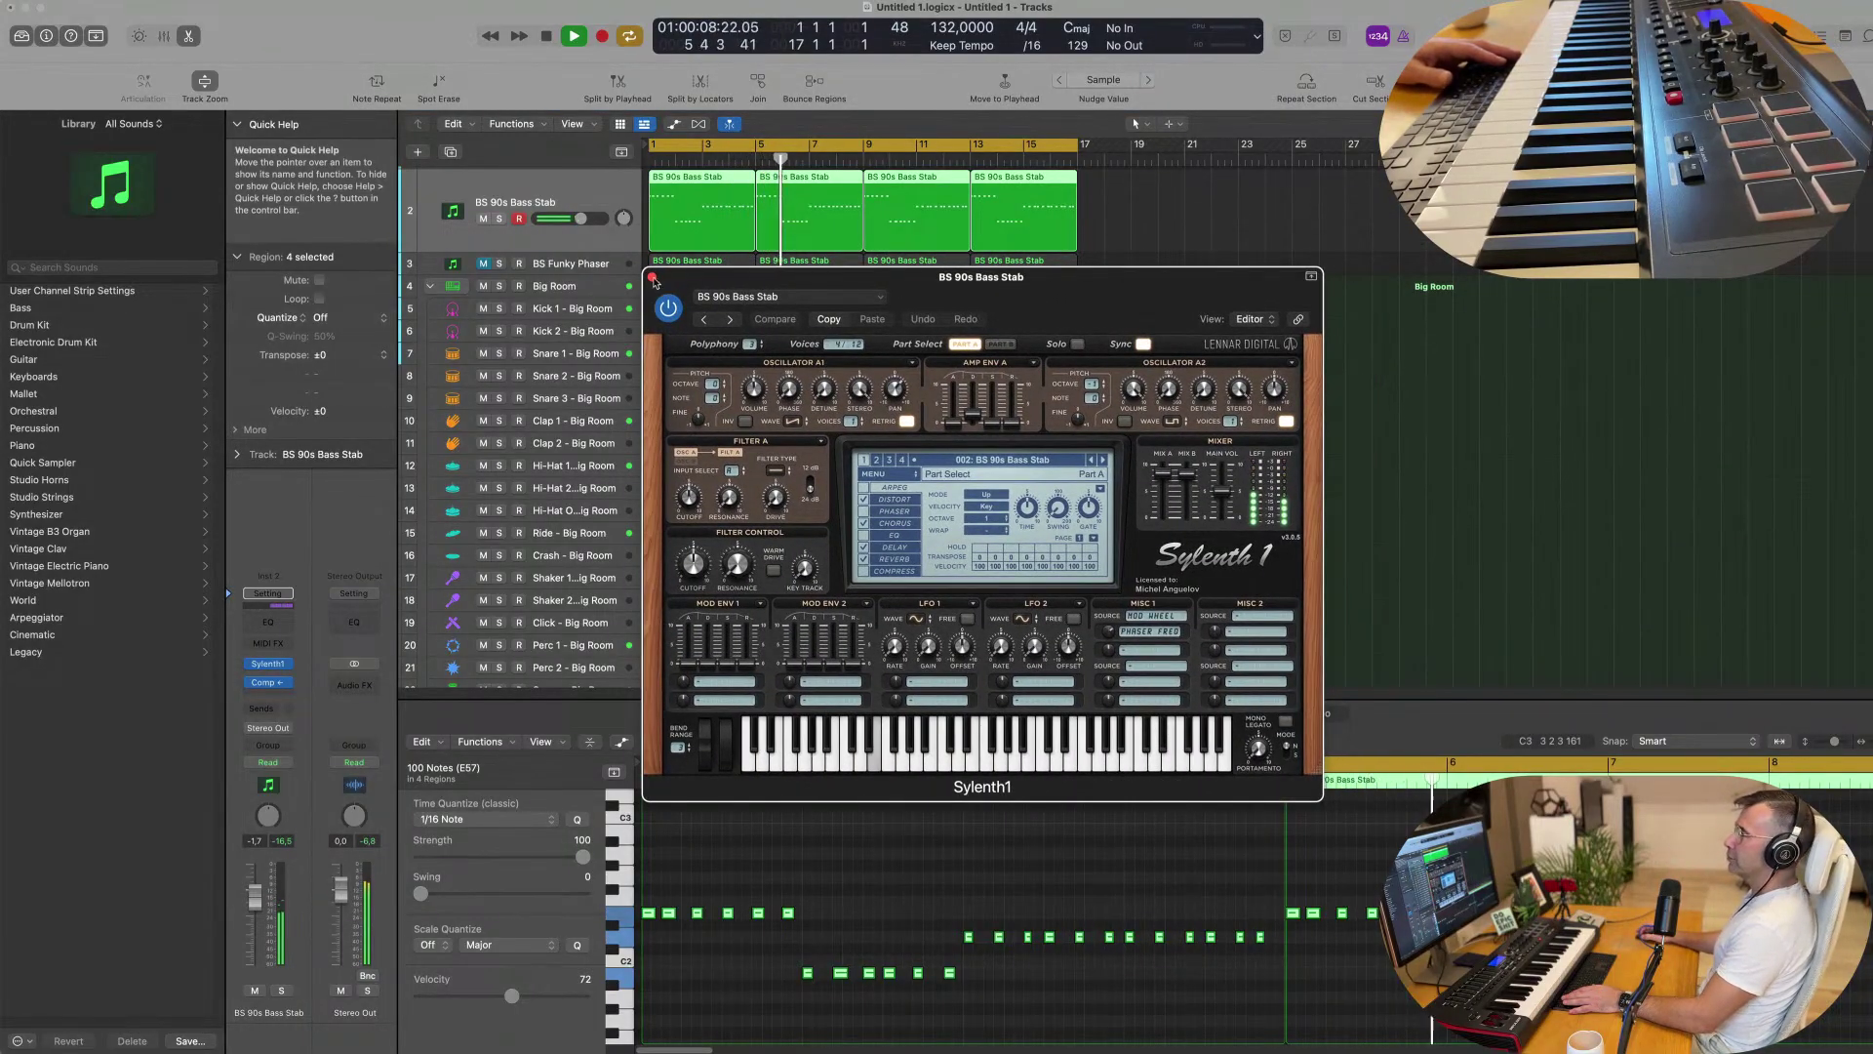
click(653, 278)
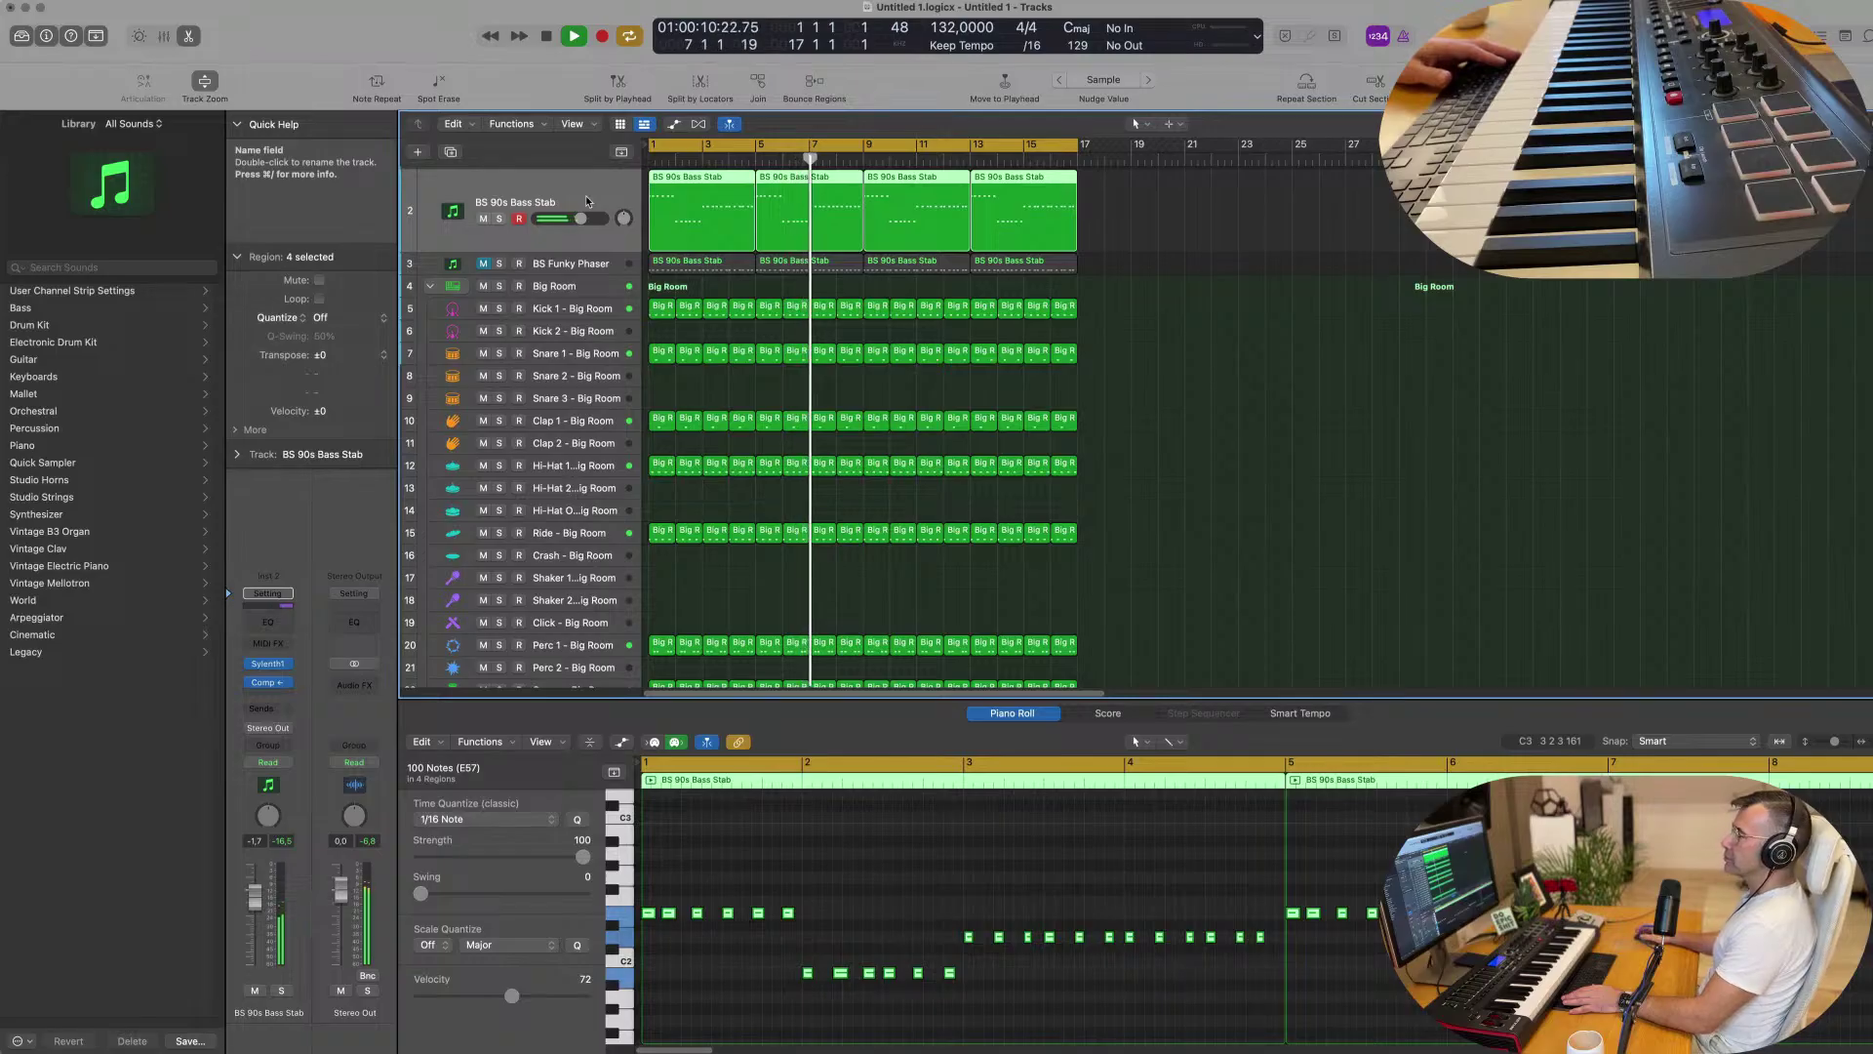
key(Return)
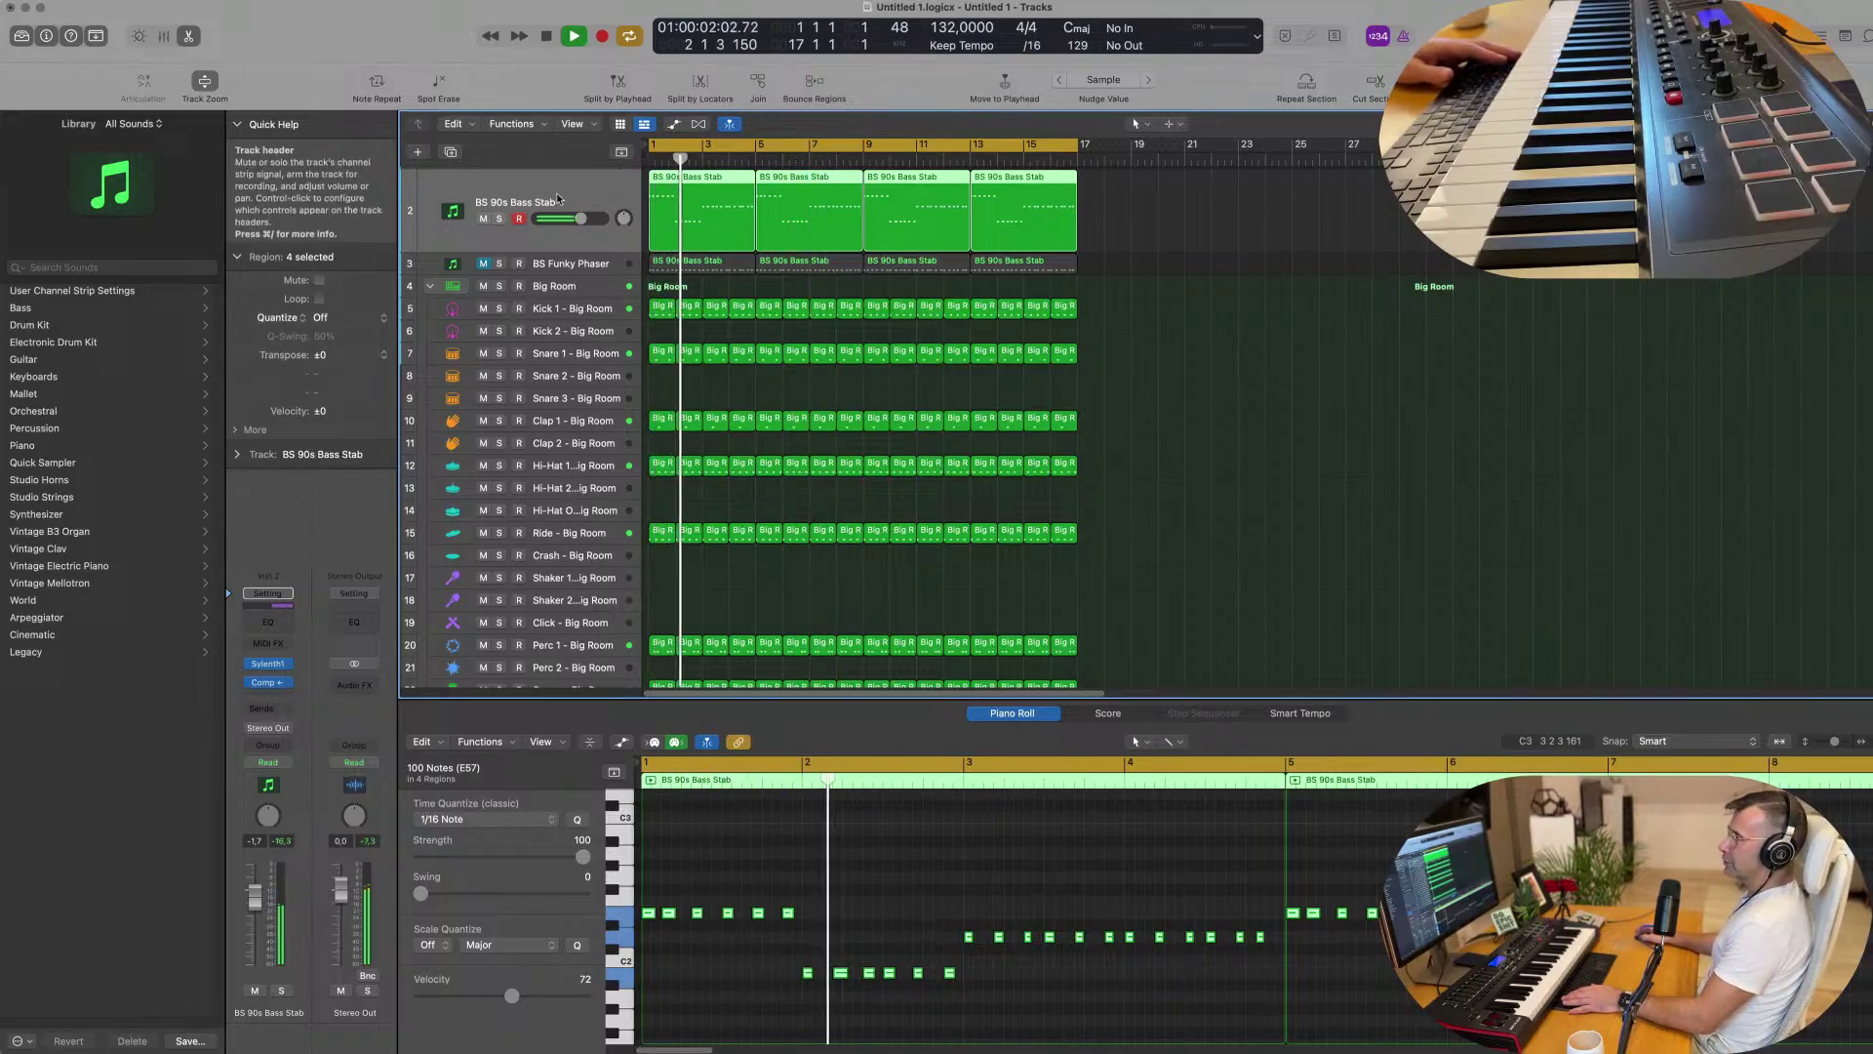
Duplicate the BS 90s Bass Stab track and copy its first four-bar region to bar 1 of the new track.
click(450, 151)
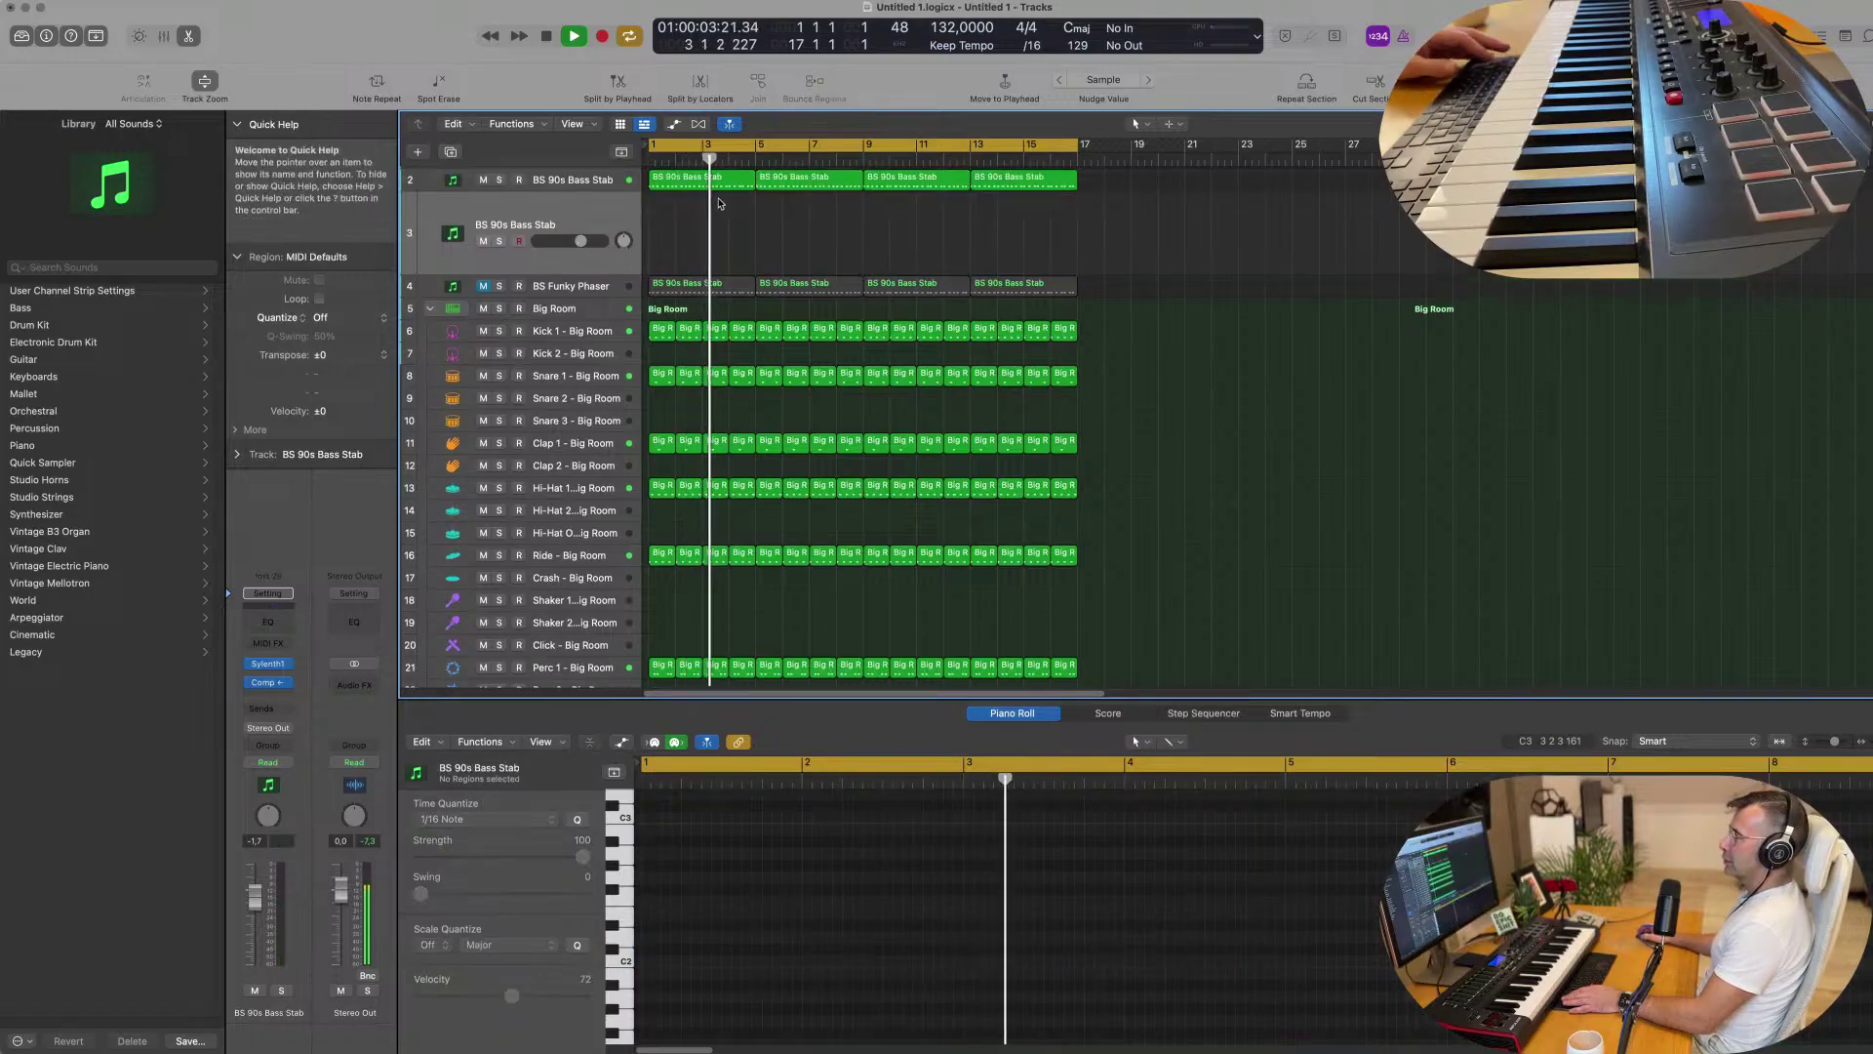
click(715, 185)
key(Return)
drag(715, 185, 715, 208)
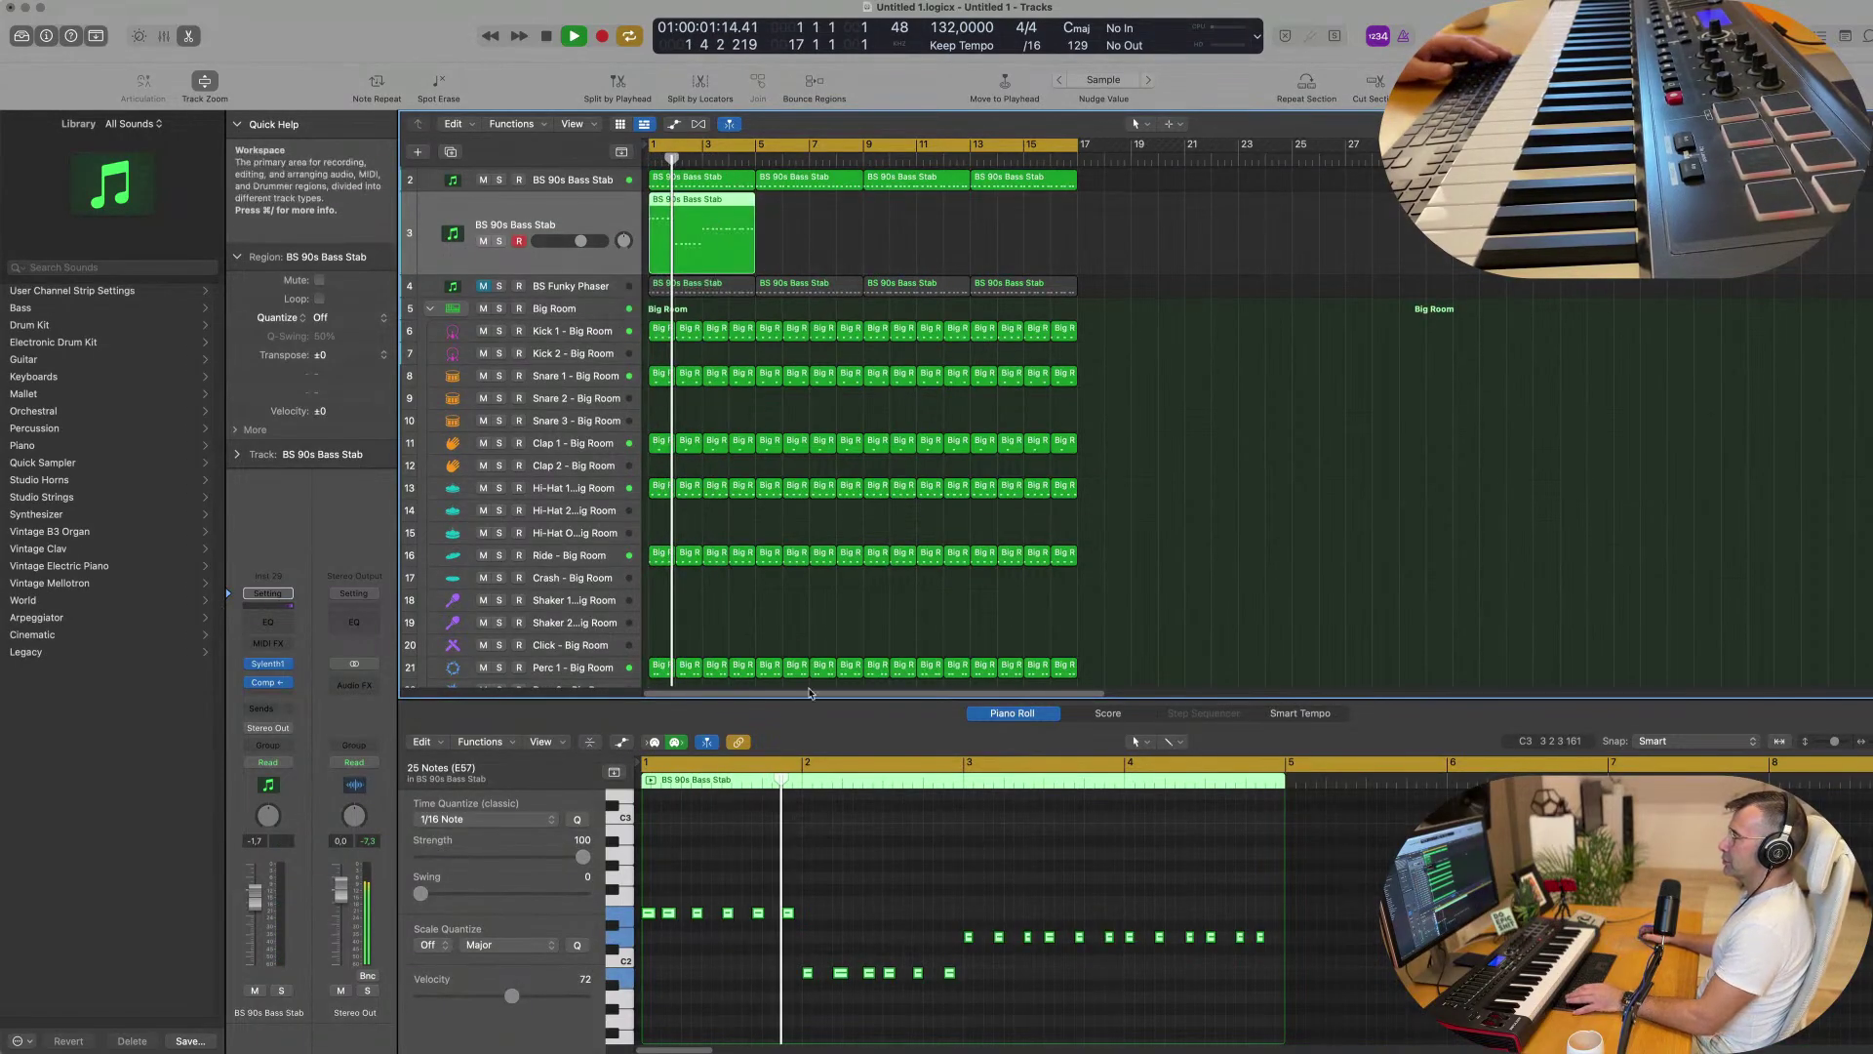
Delete the repeated notes in the copied region, keeping only the first note of bars 1, 2 and 3.
drag(828, 879, 664, 933)
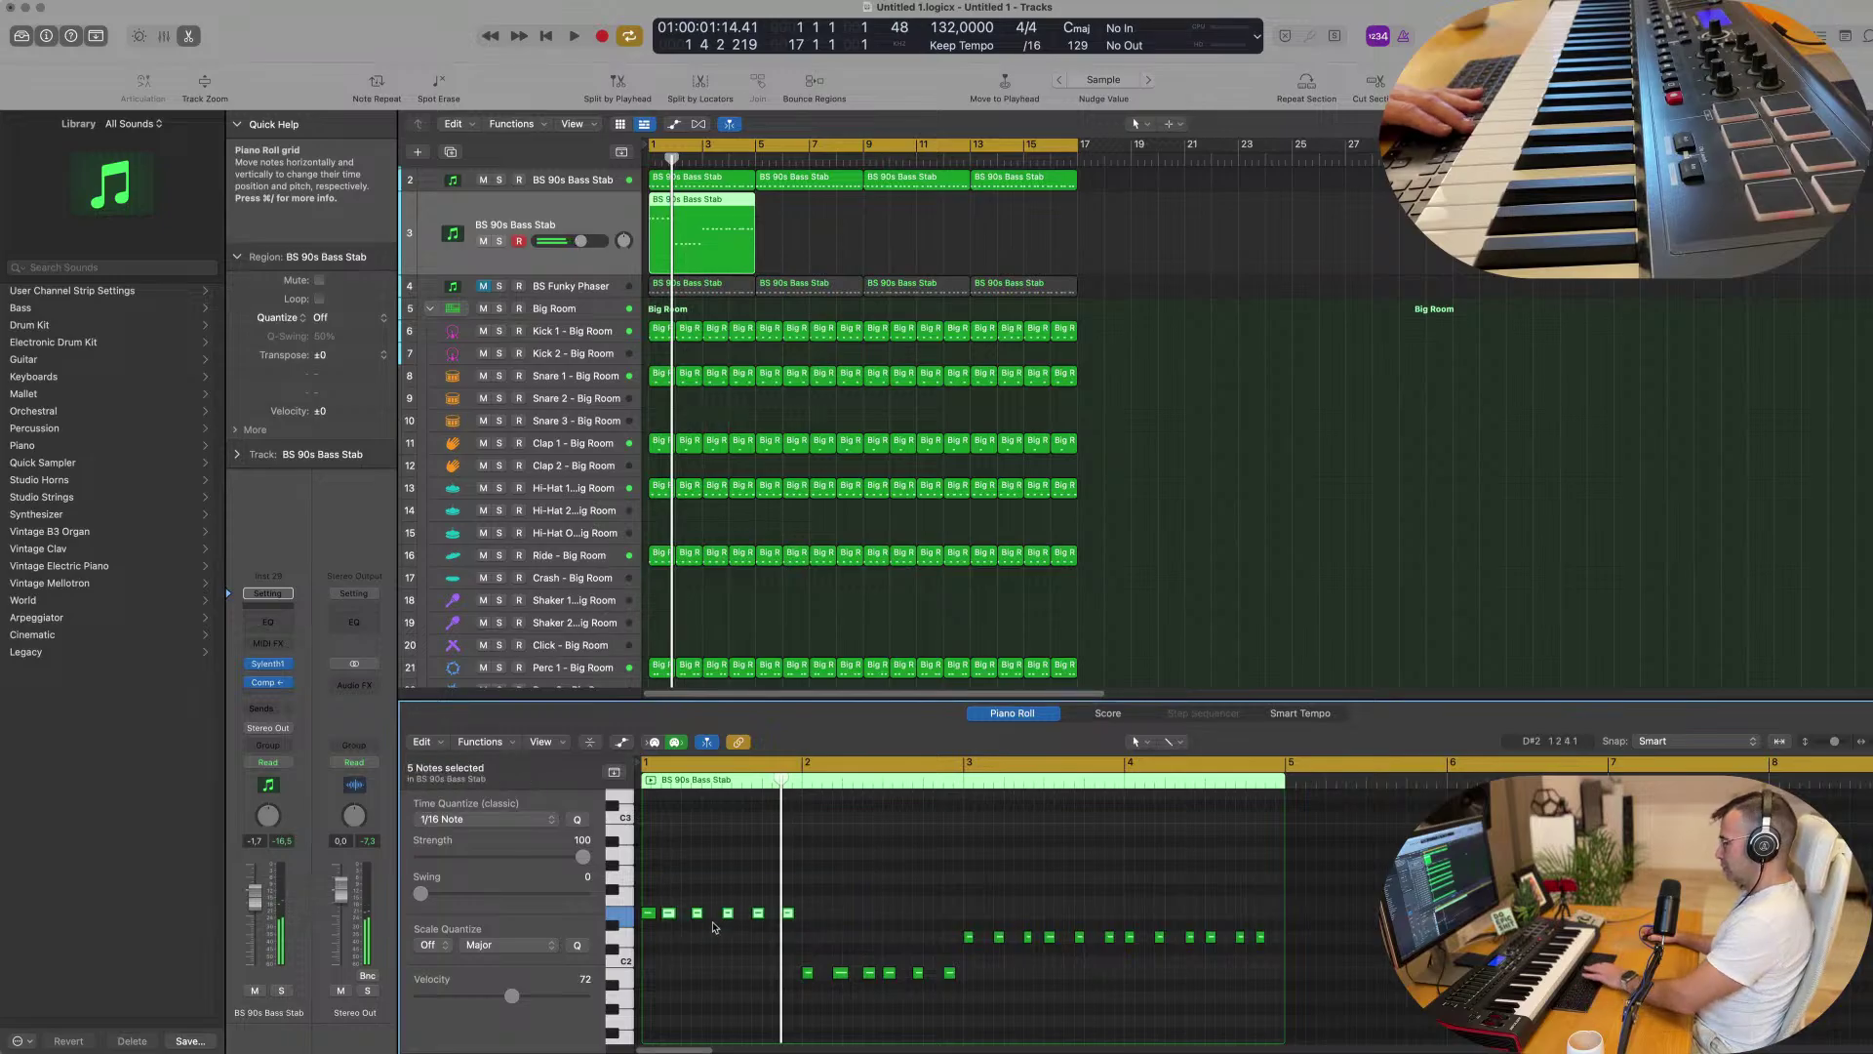
key(Delete)
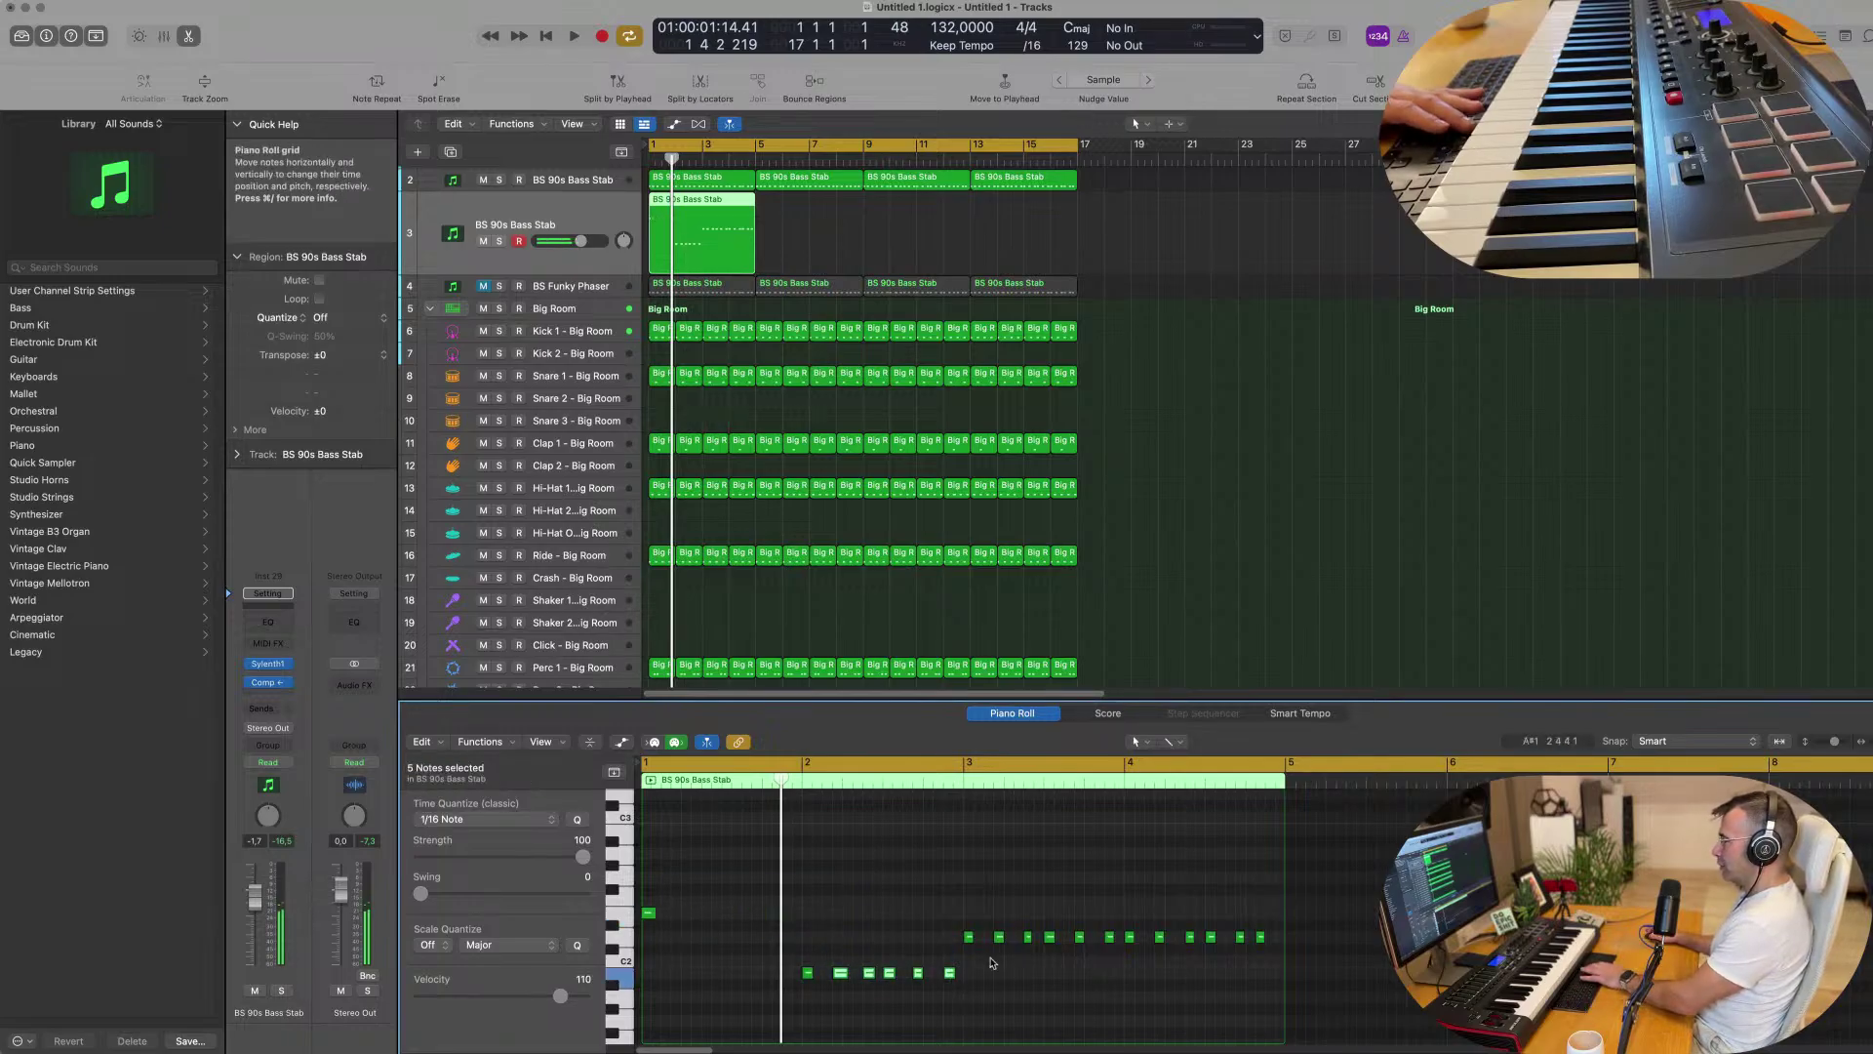
drag(997, 925, 1392, 976)
key(Delete)
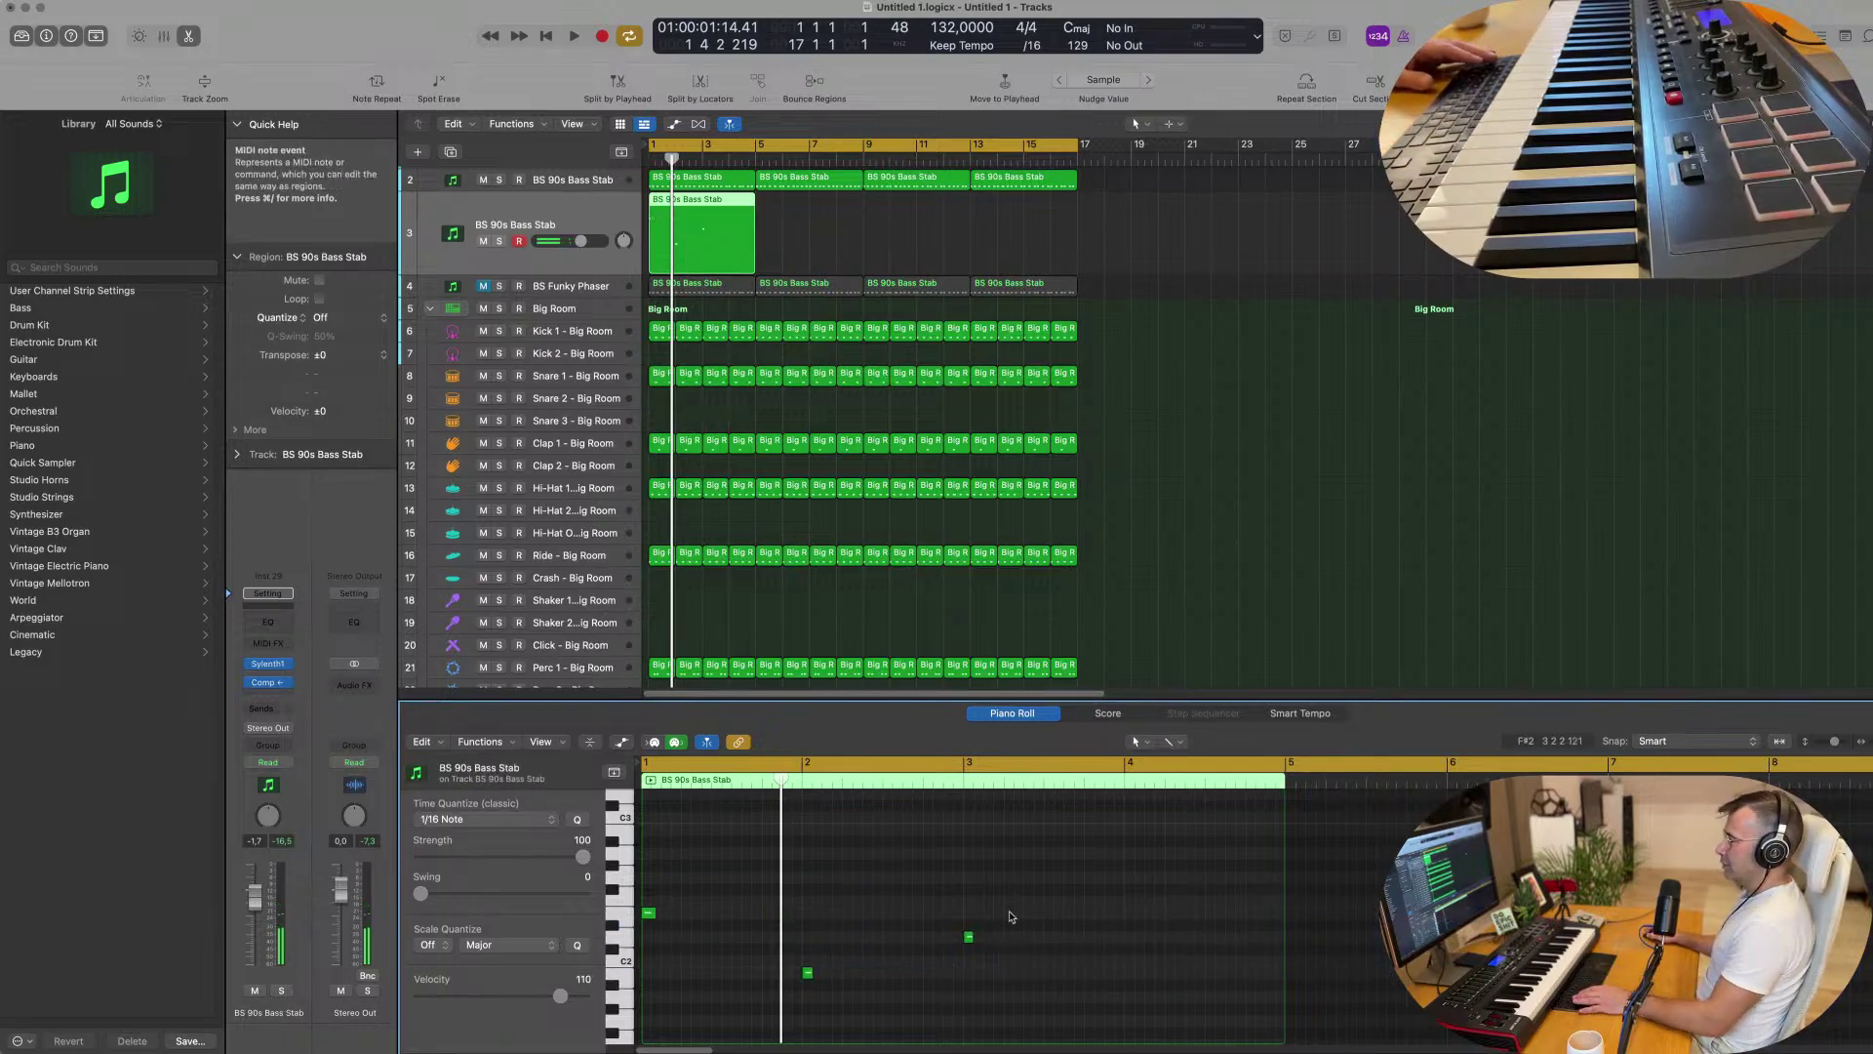
Lengthen the three remaining notes to about one bar each and extend the last one to the end of bar 4.
drag(1014, 1020, 662, 781)
scroll(662, 894, down, 2)
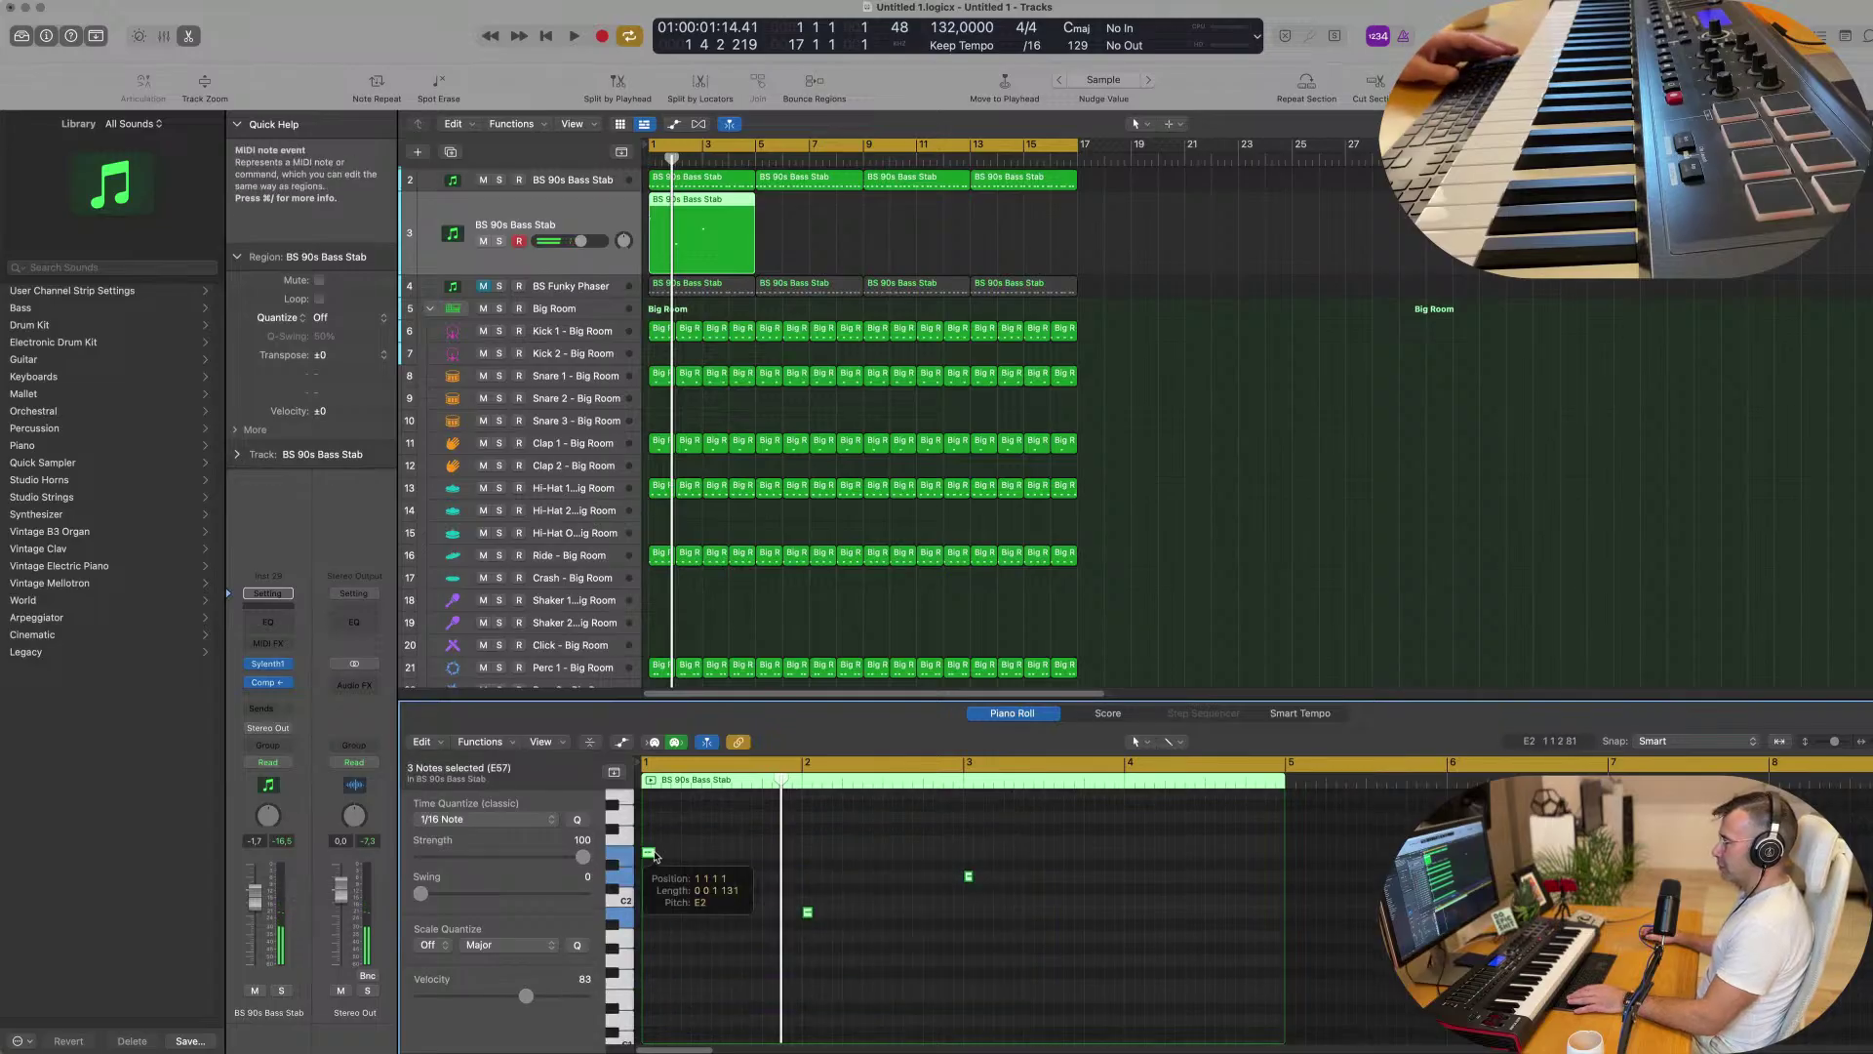
drag(654, 856, 801, 865)
click(1064, 875)
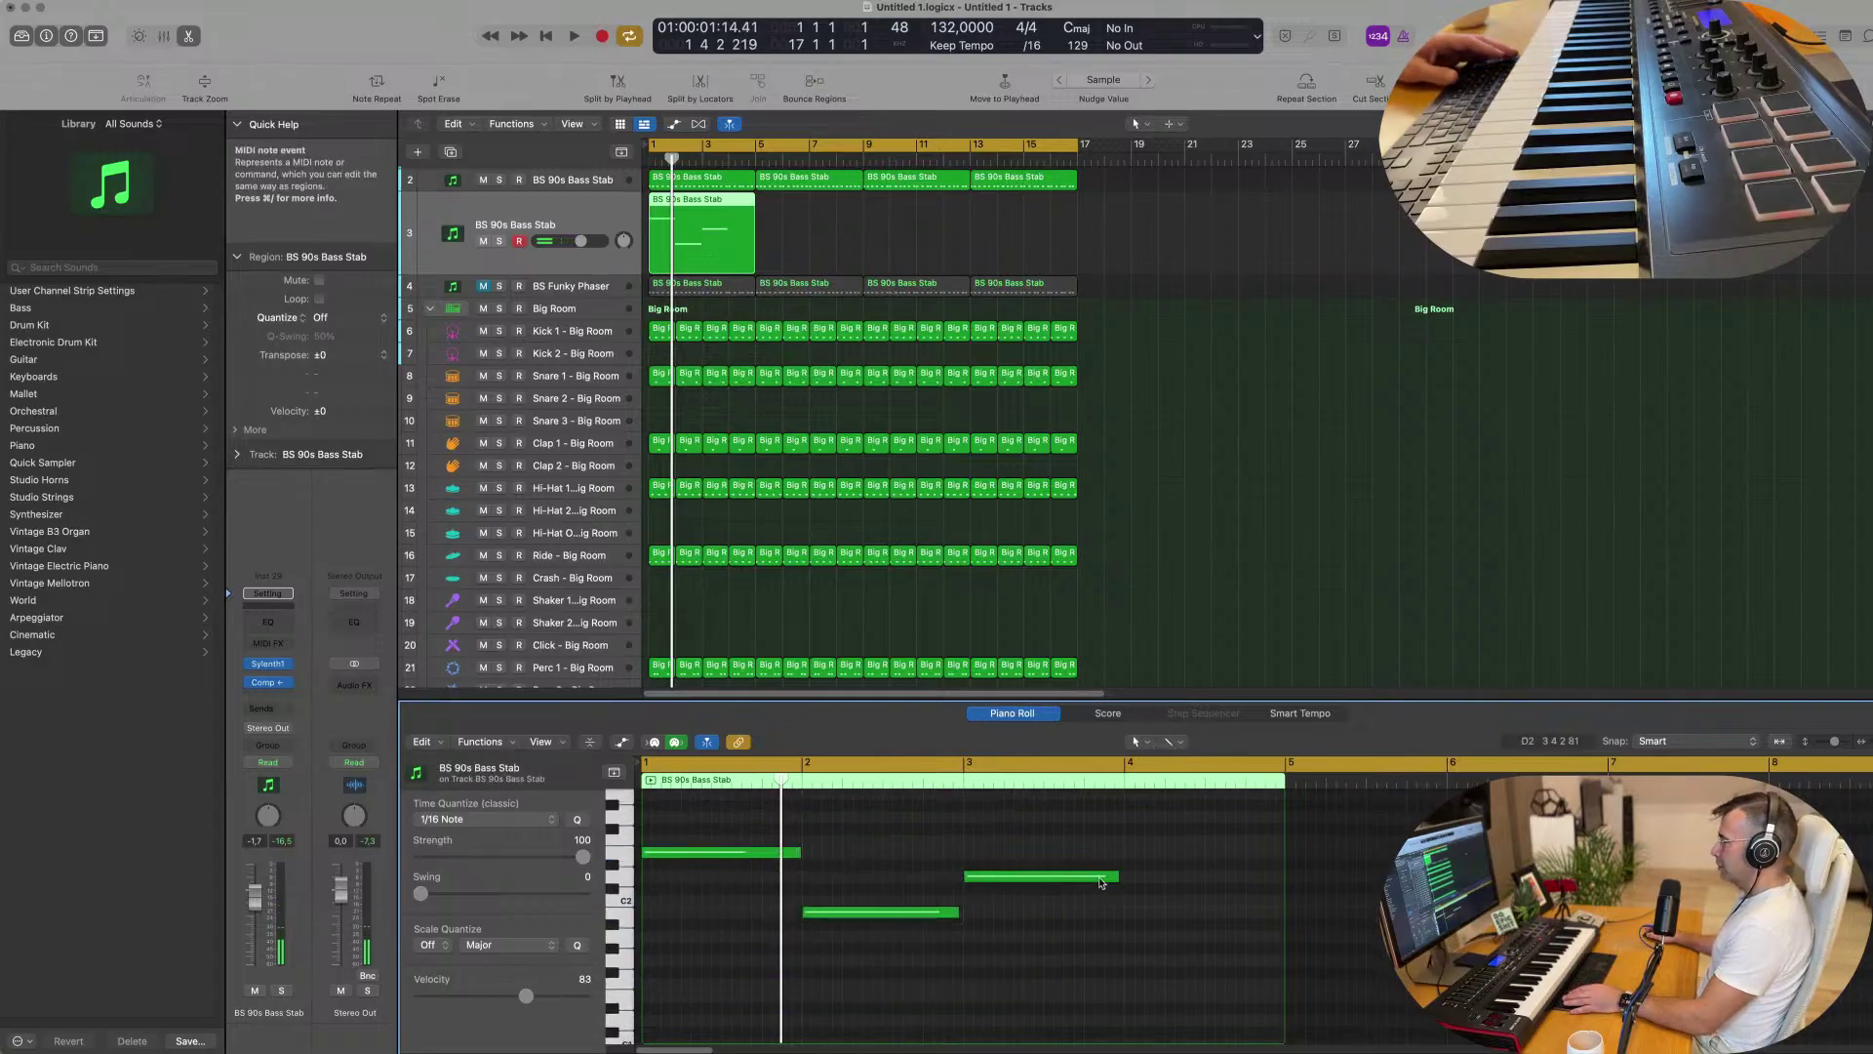
drag(1117, 875, 1279, 888)
Play the loop from the start to hear the long notes, and open the duplicate track's Sylenth1 window beside its region.
key(Return)
click(611, 209)
key(space)
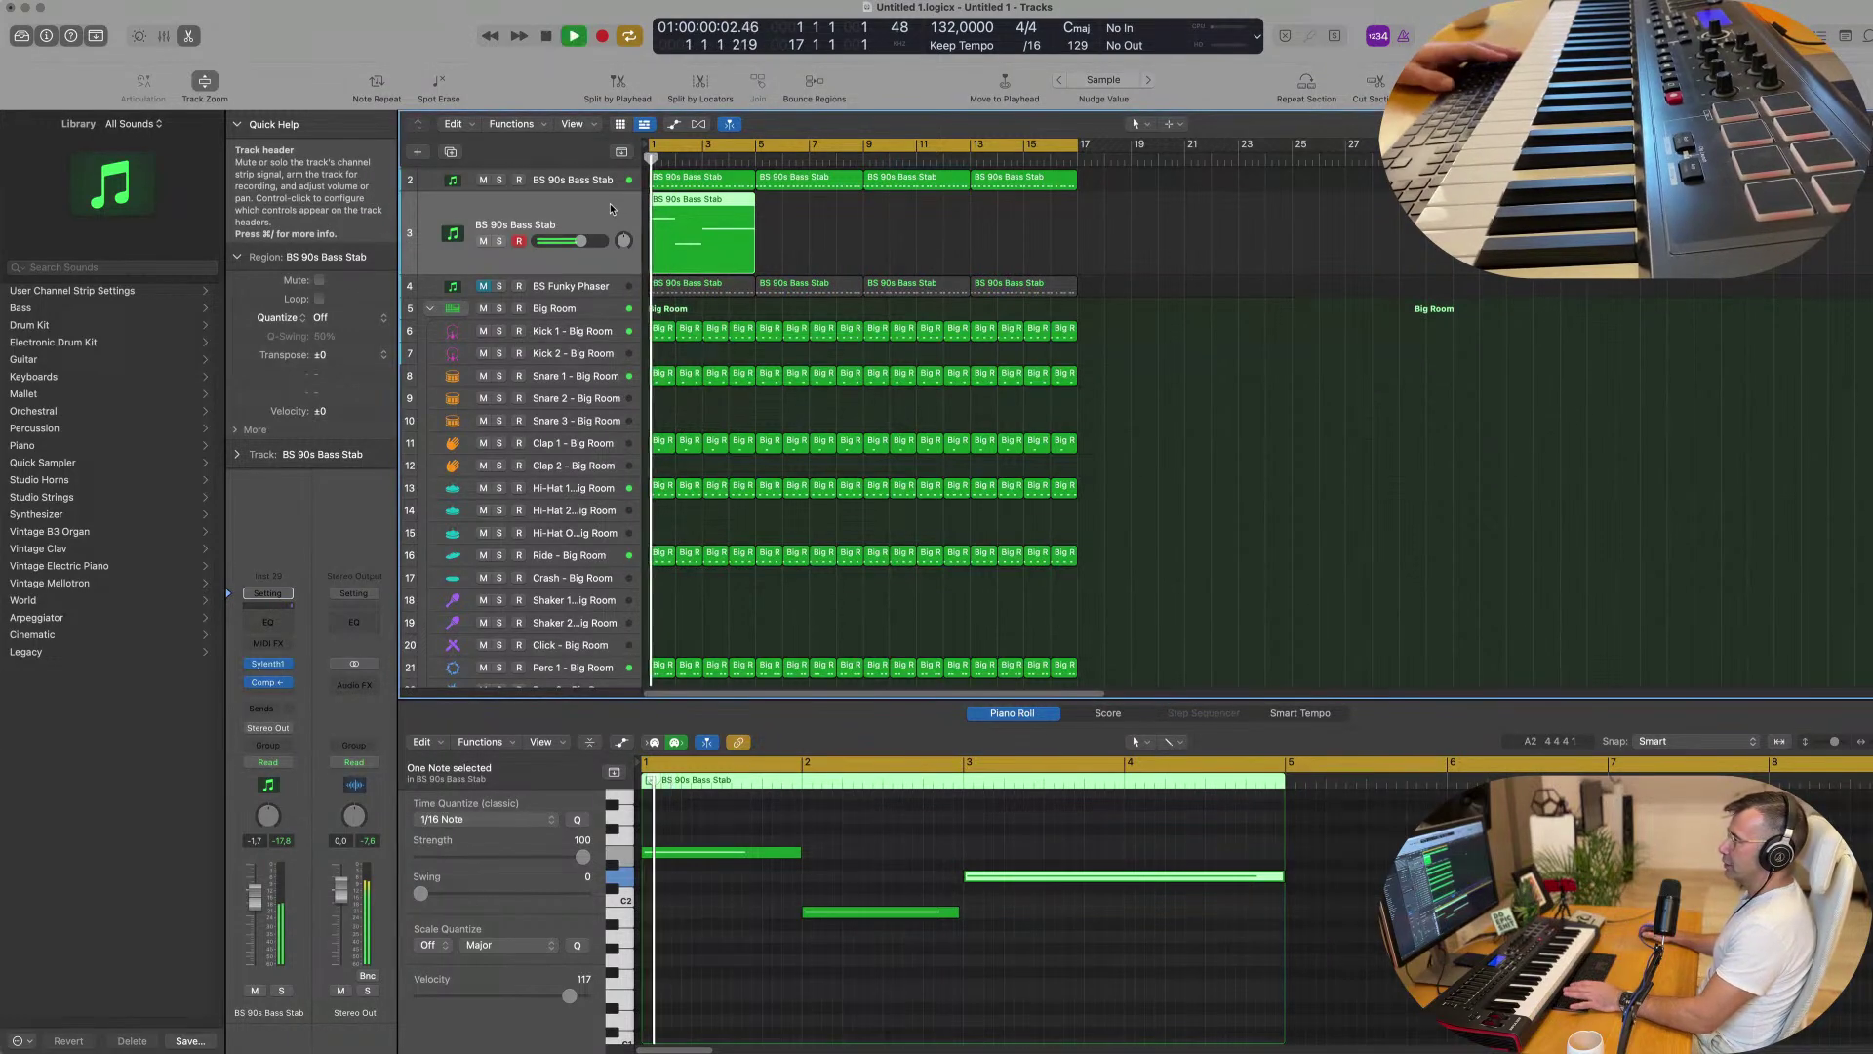
key(space)
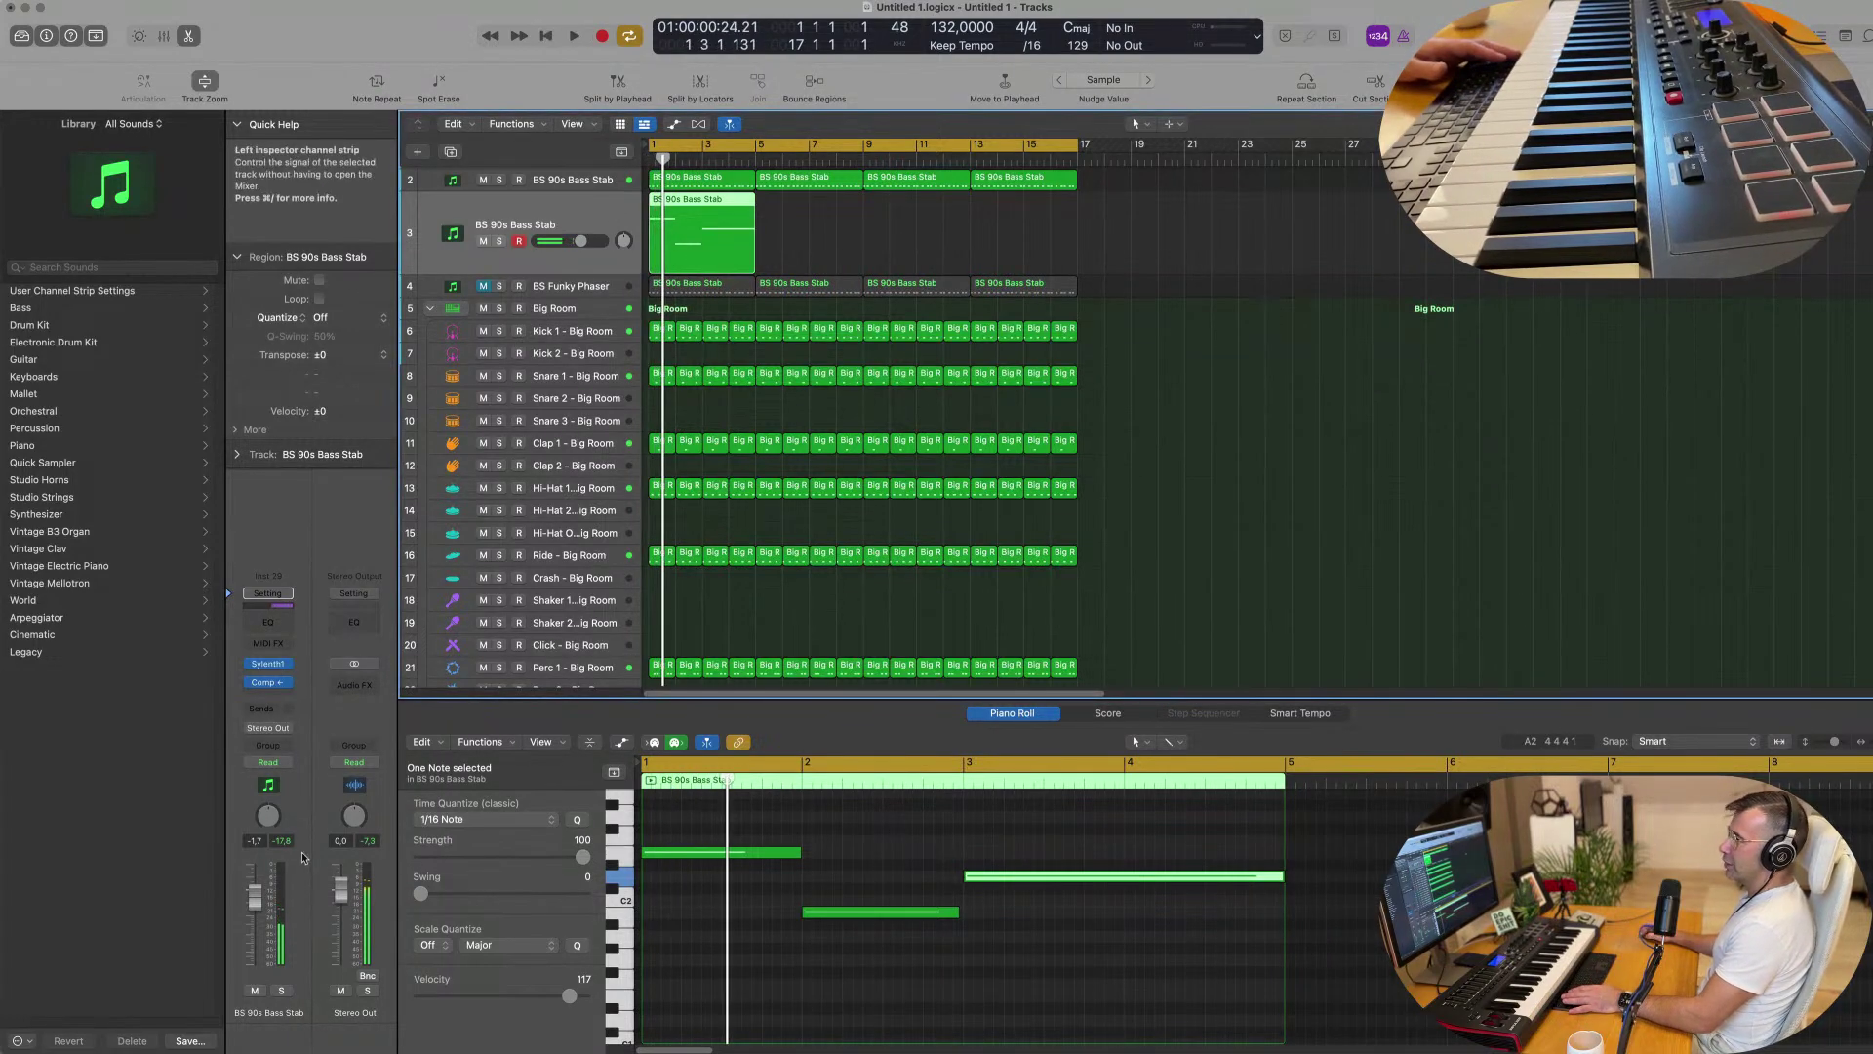
click(269, 665)
drag(956, 221, 1304, 272)
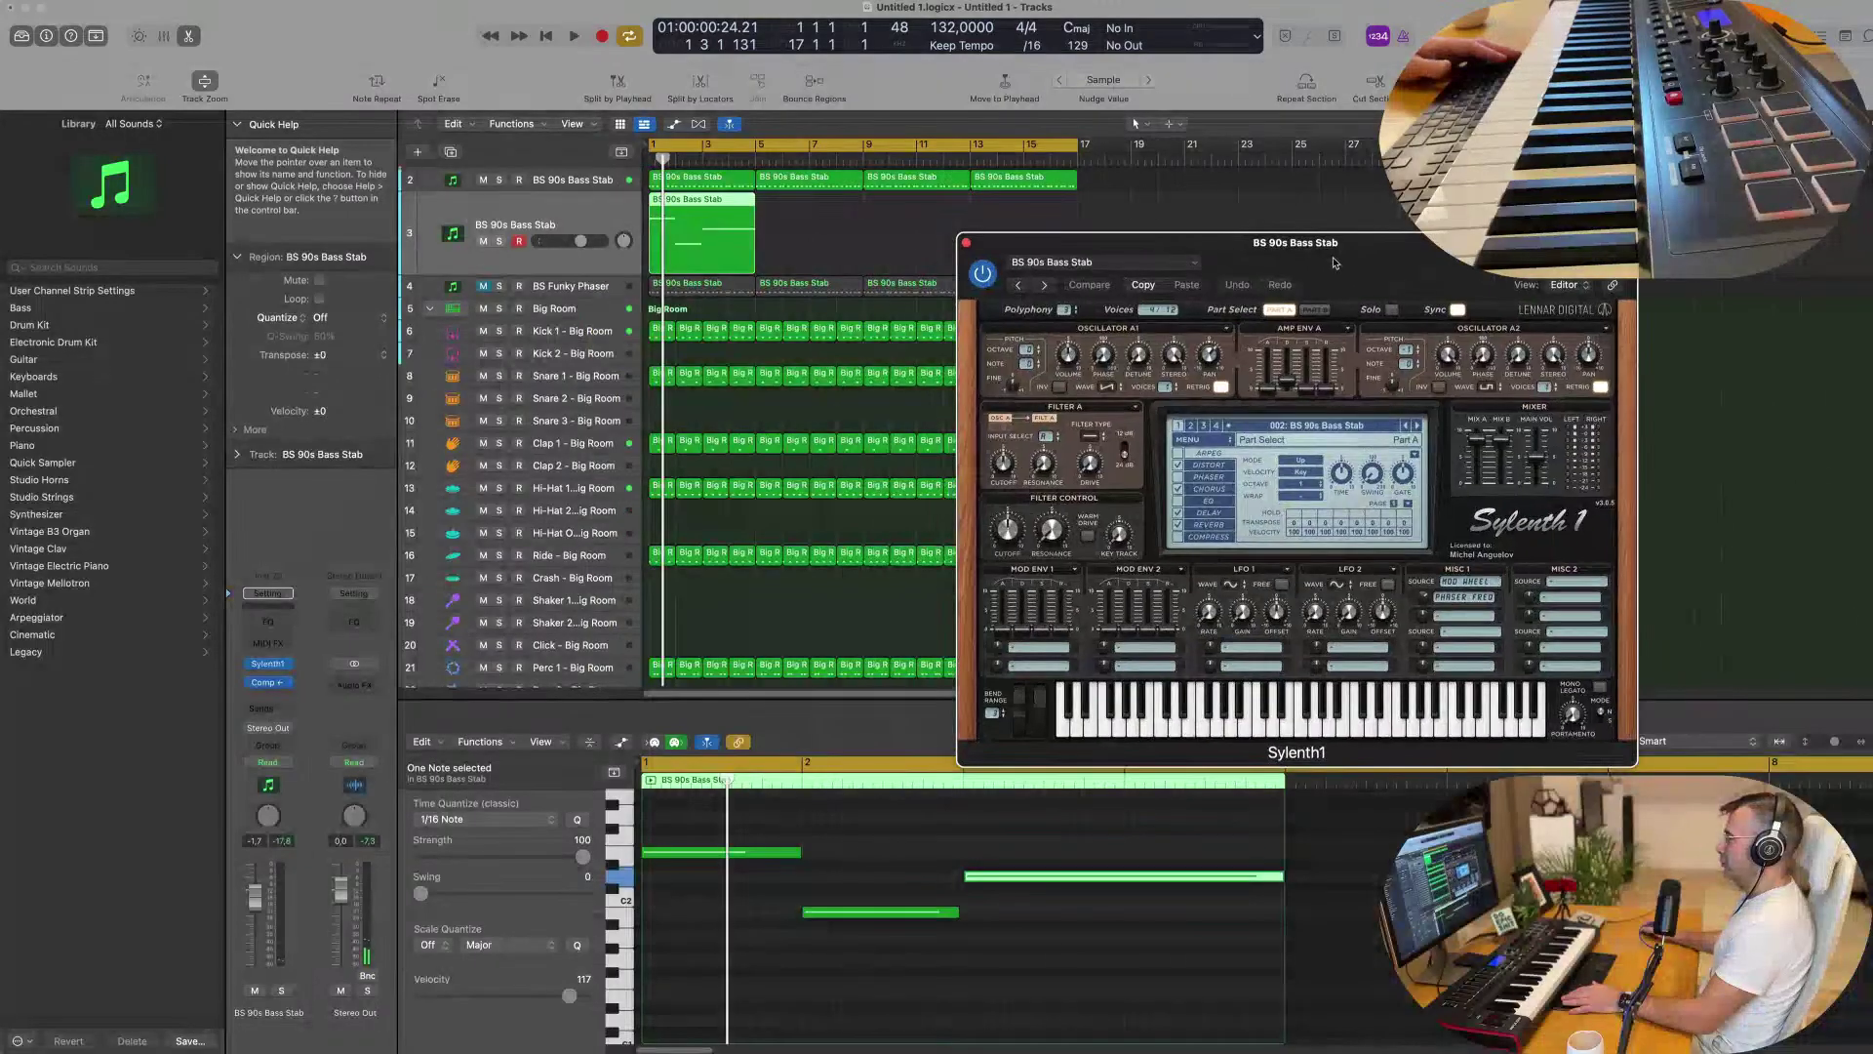
key(space)
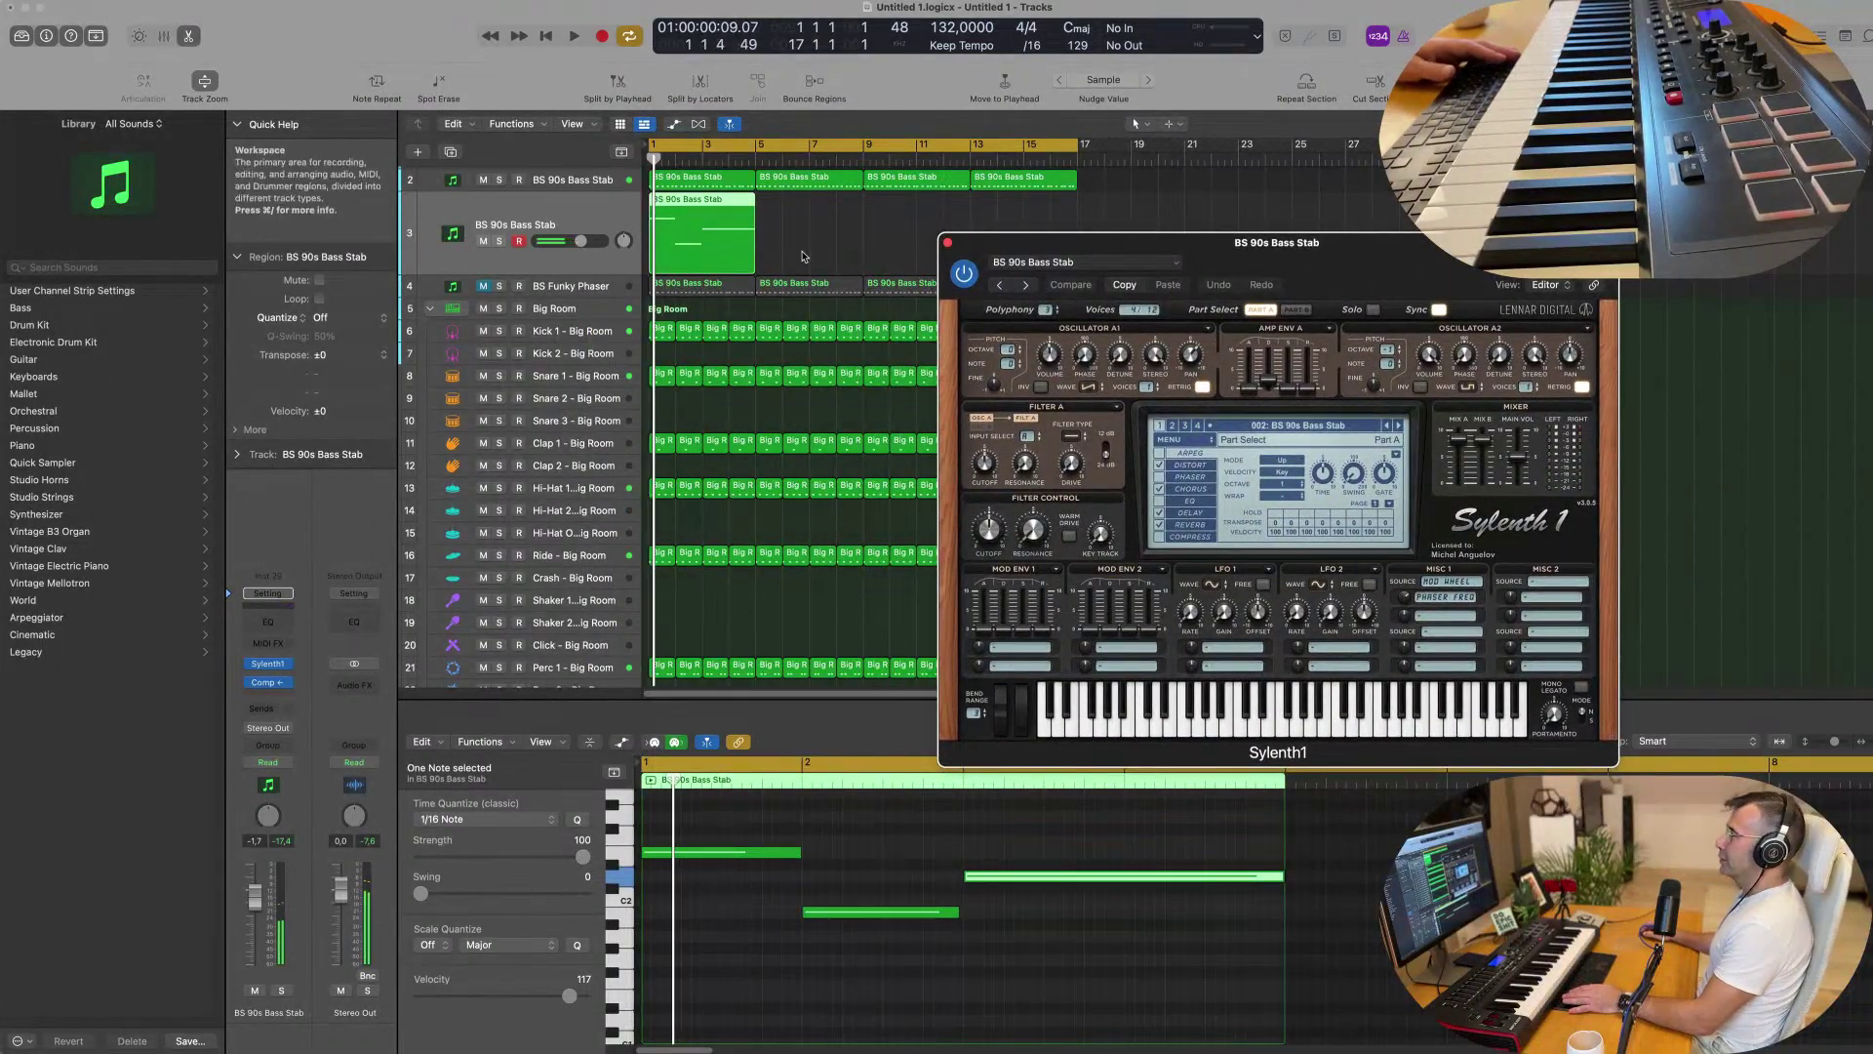
Transpose all three long notes in the region down one octave.
click(890, 885)
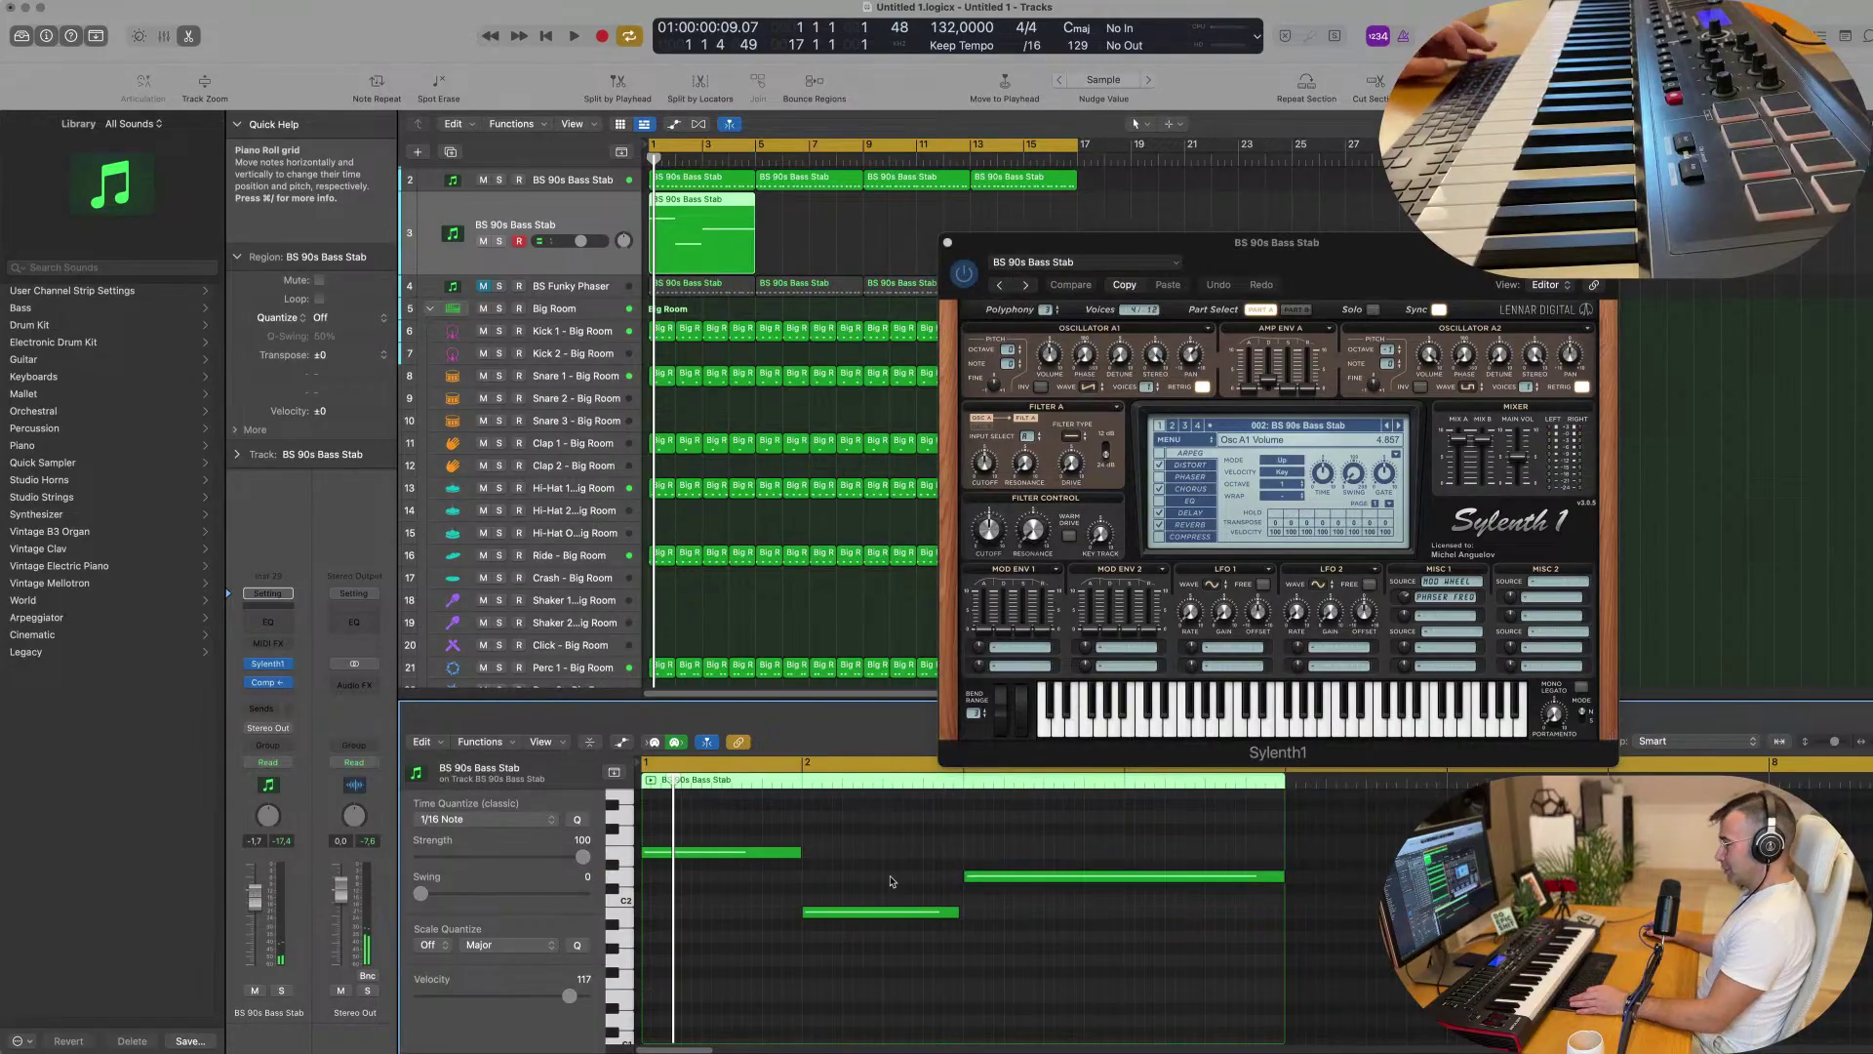
key(super+a)
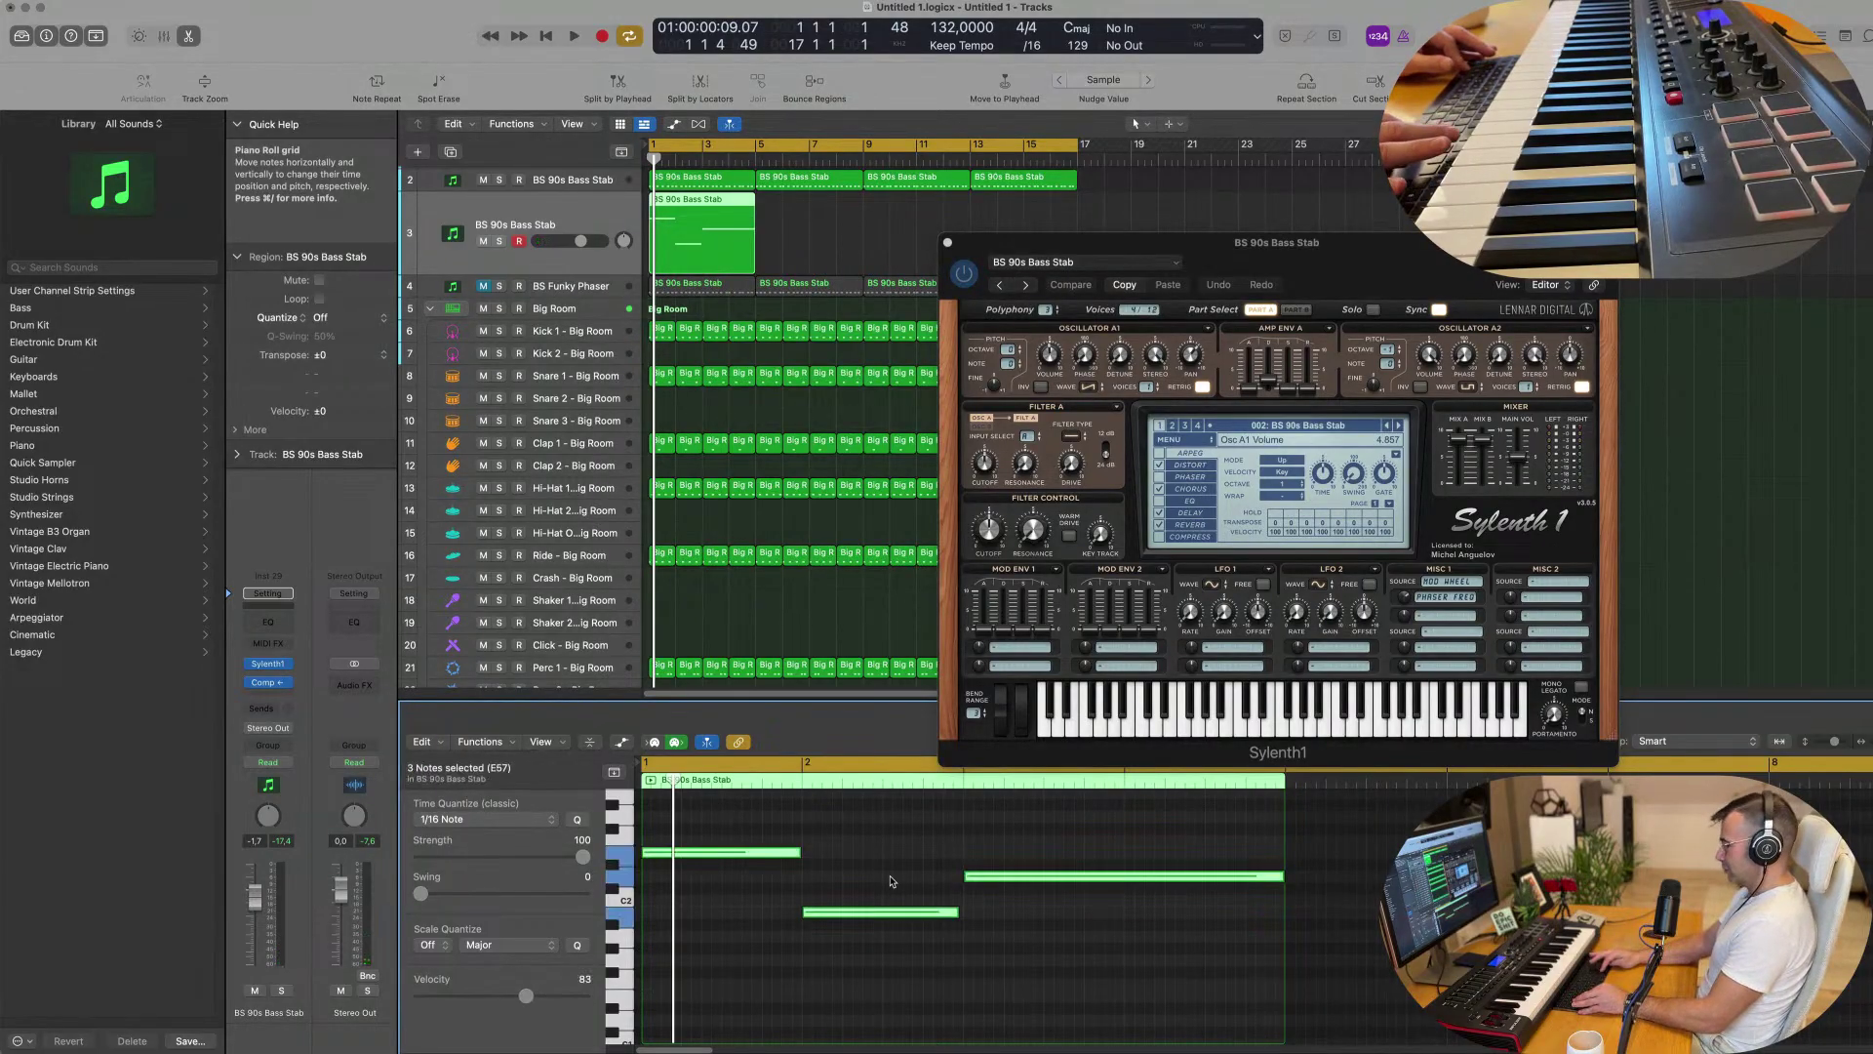
key(alt+shift+Down)
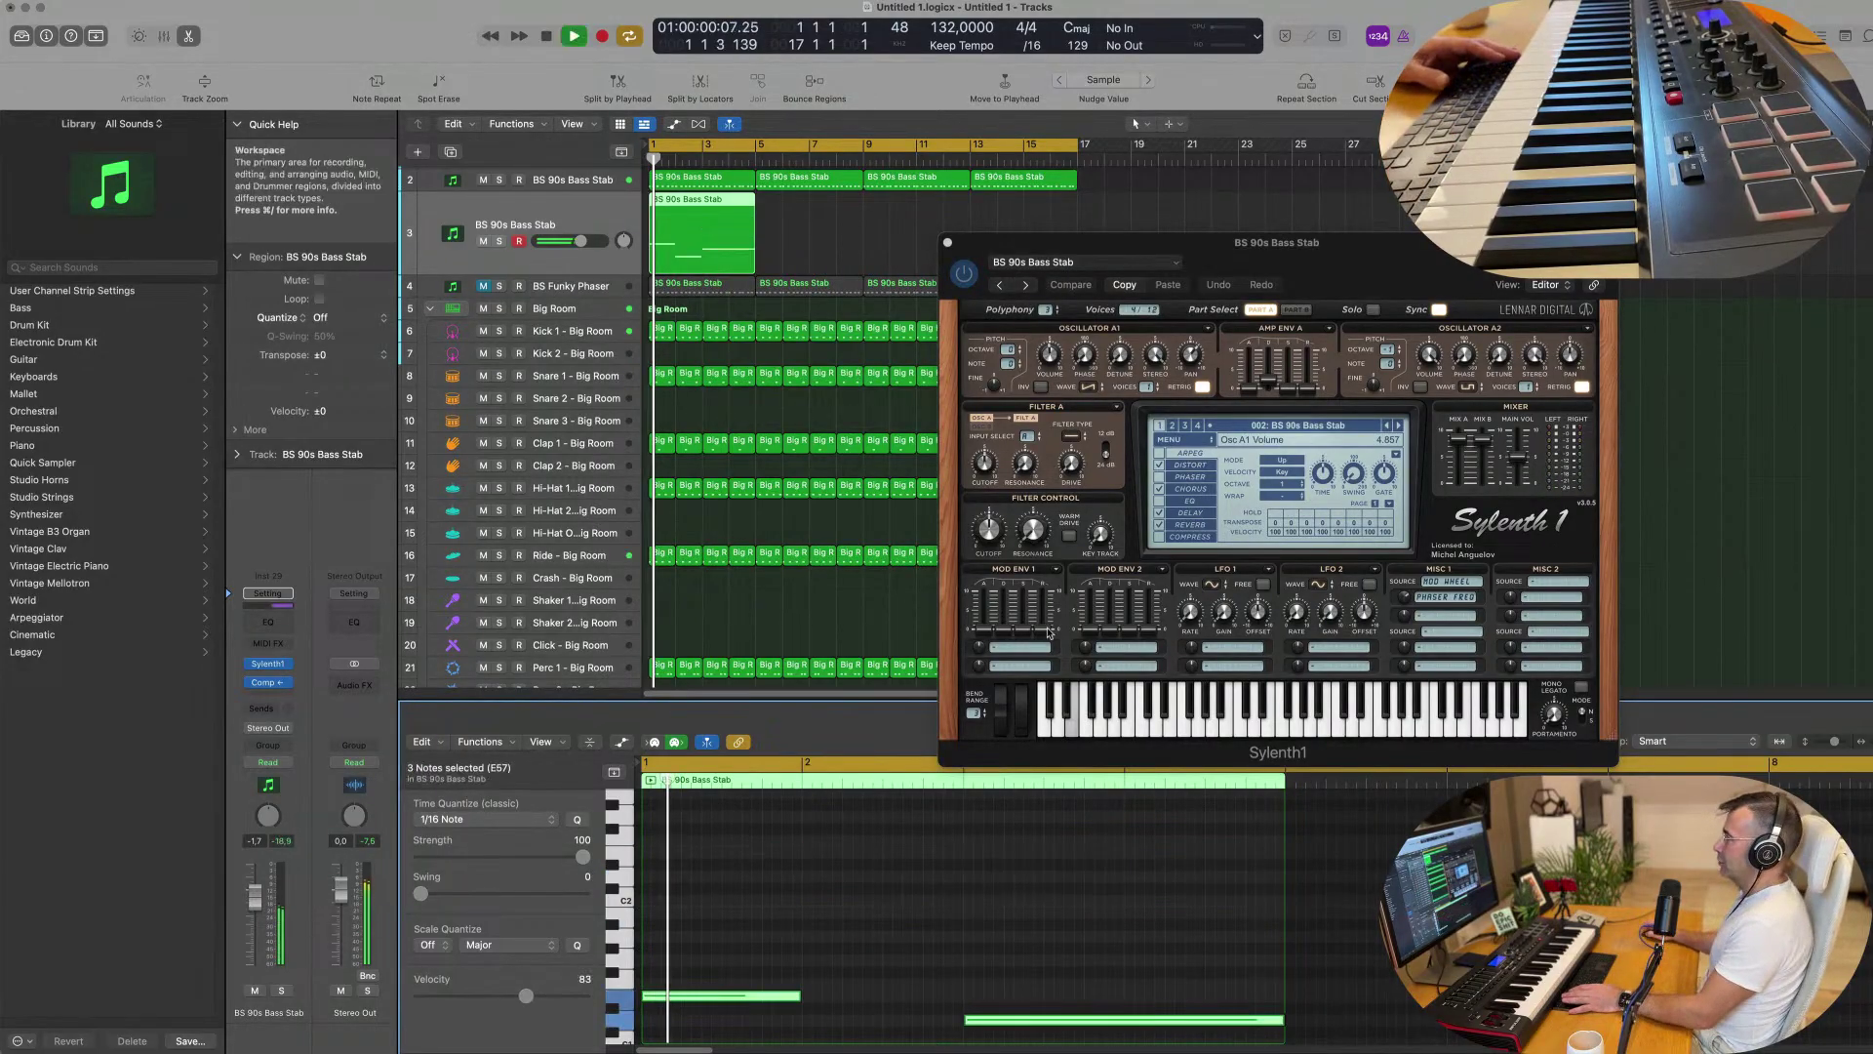
Audition the Sylenth1 presets BS 010101 and BS A final hit on the duplicate track during playback.
click(1398, 430)
key(space)
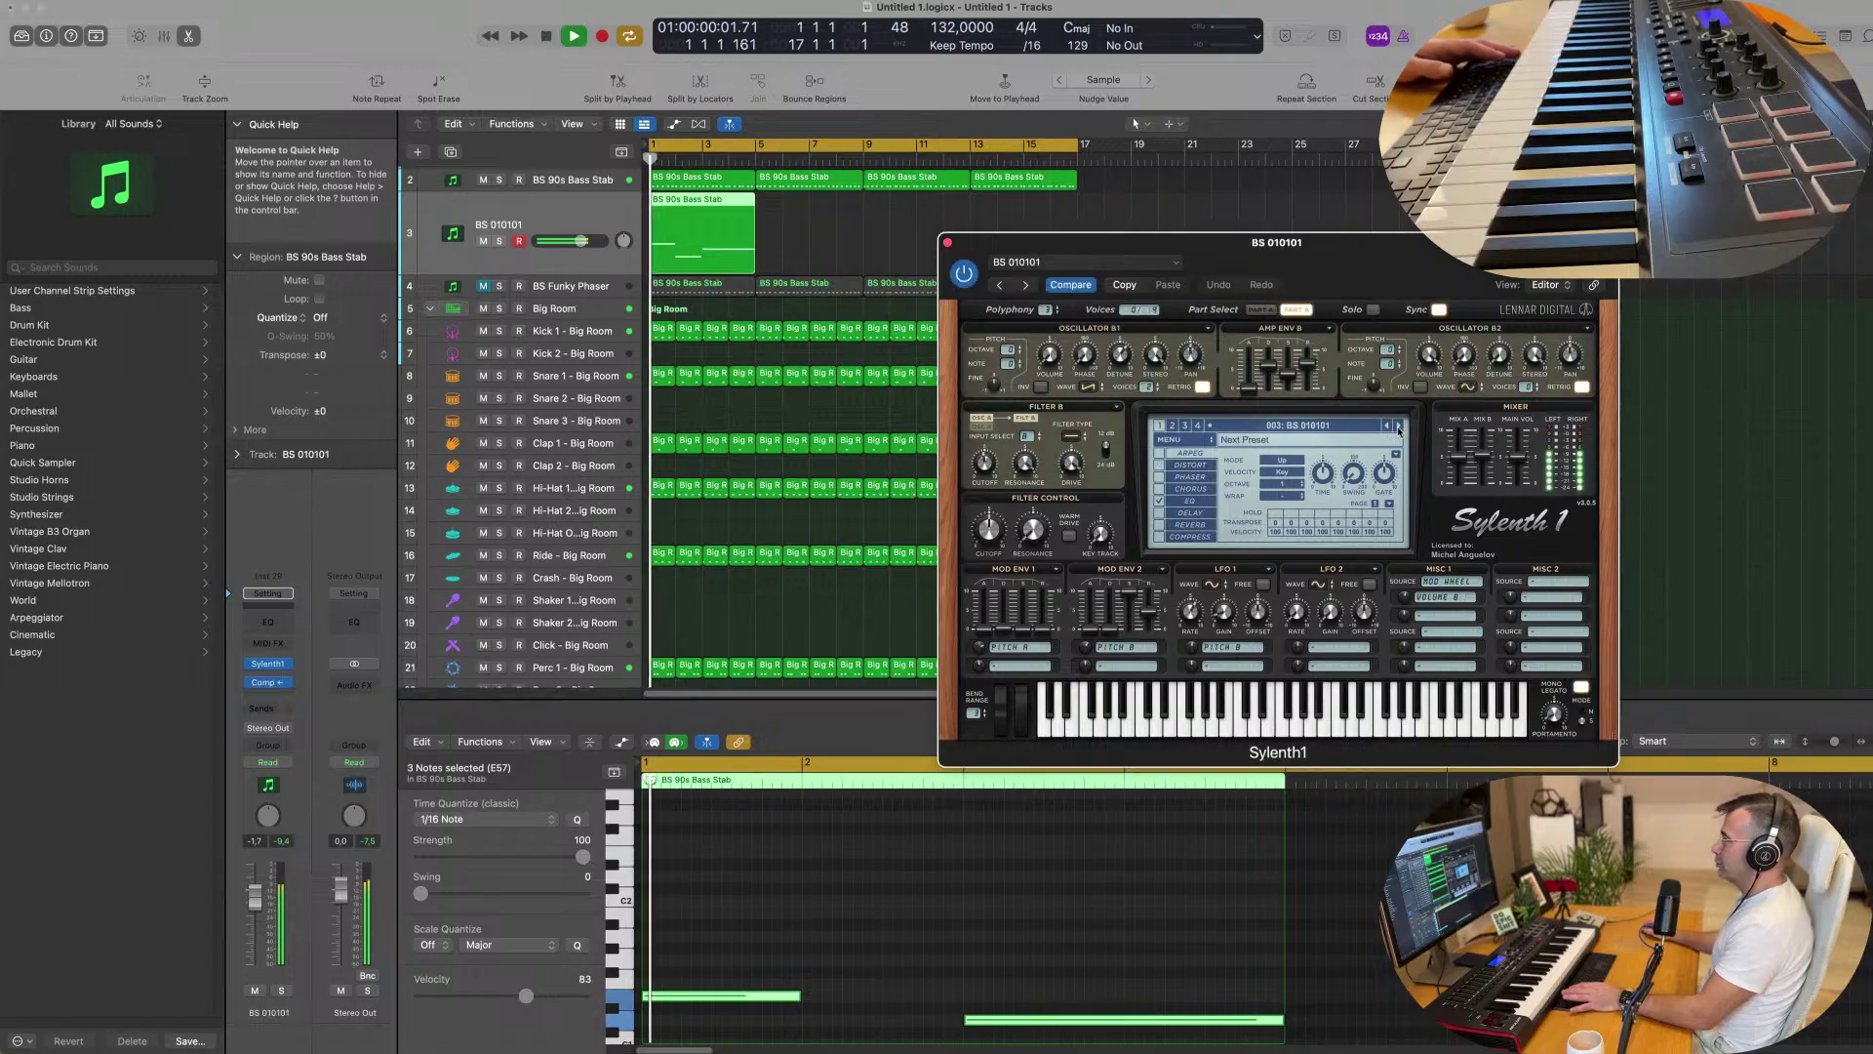
click(1398, 430)
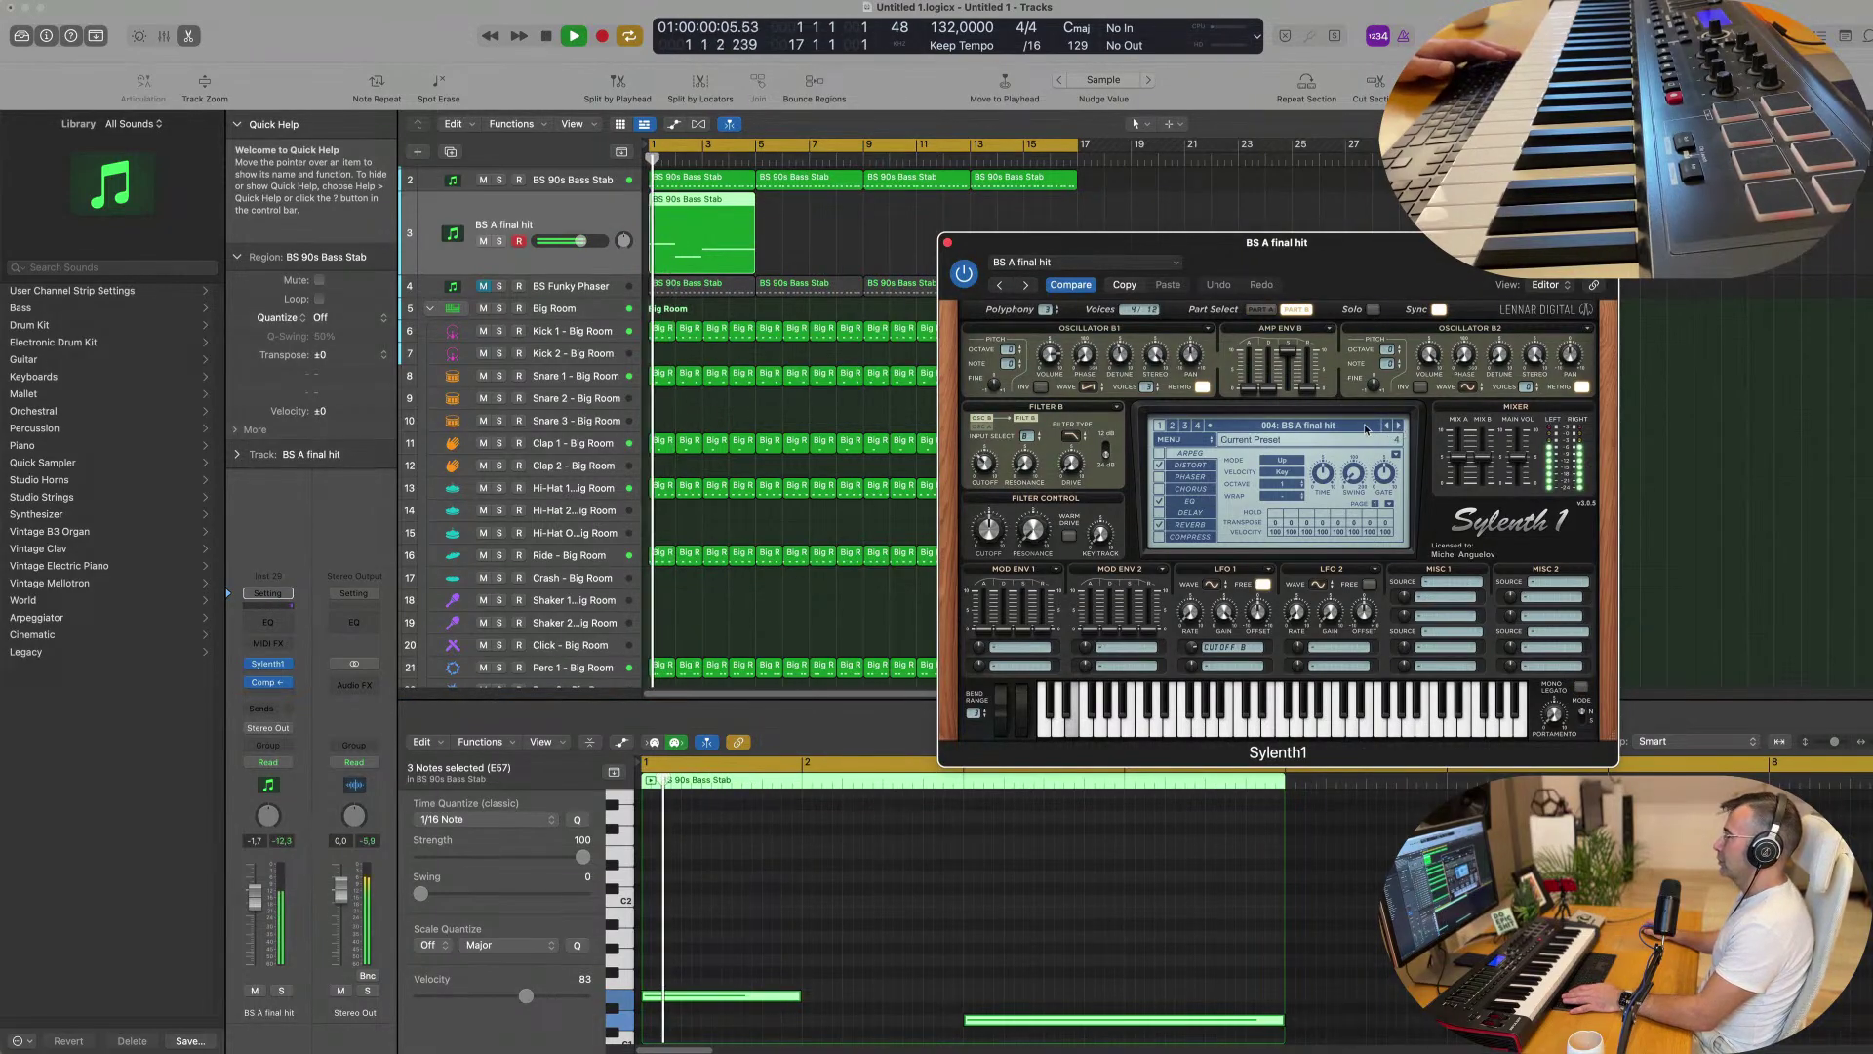
Audition the bass presets from BS Bass Essentials through BS Basso (creeping notes), BS Basso (crushed) and BS Basterds to BS Big Feet.
click(1359, 426)
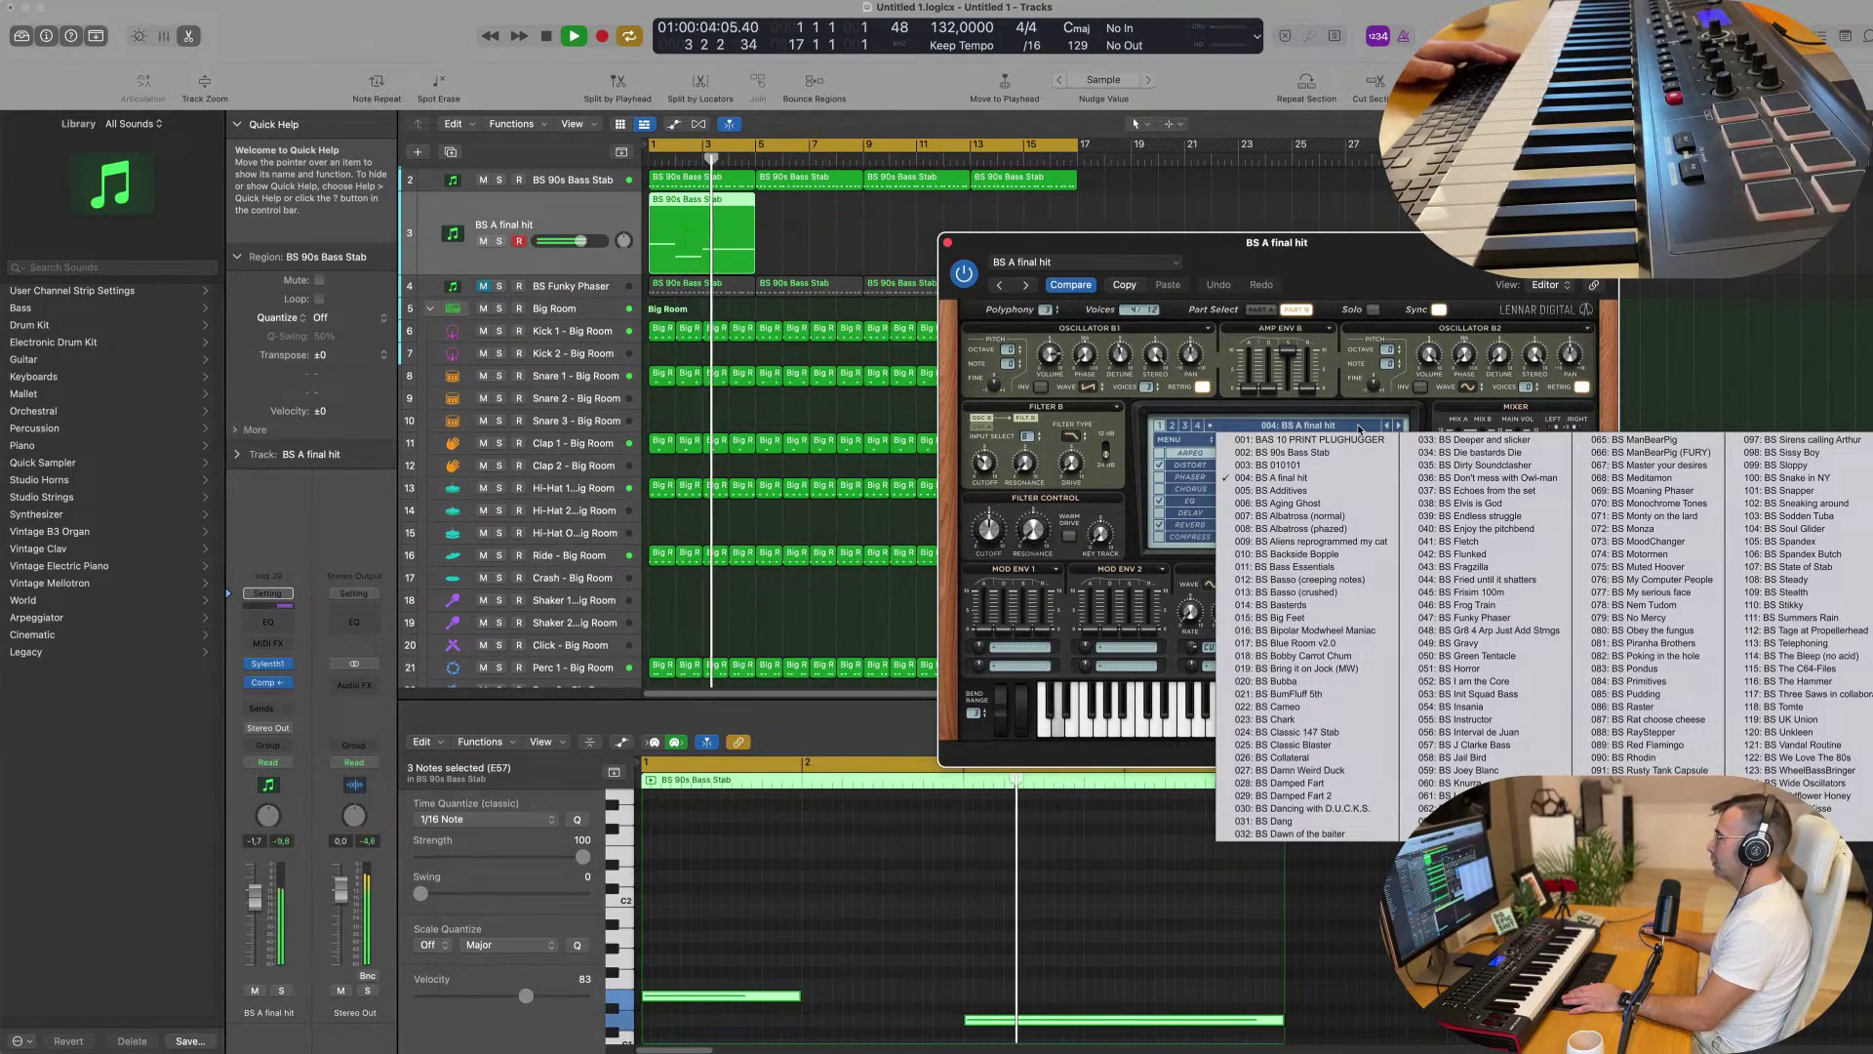
click(1337, 567)
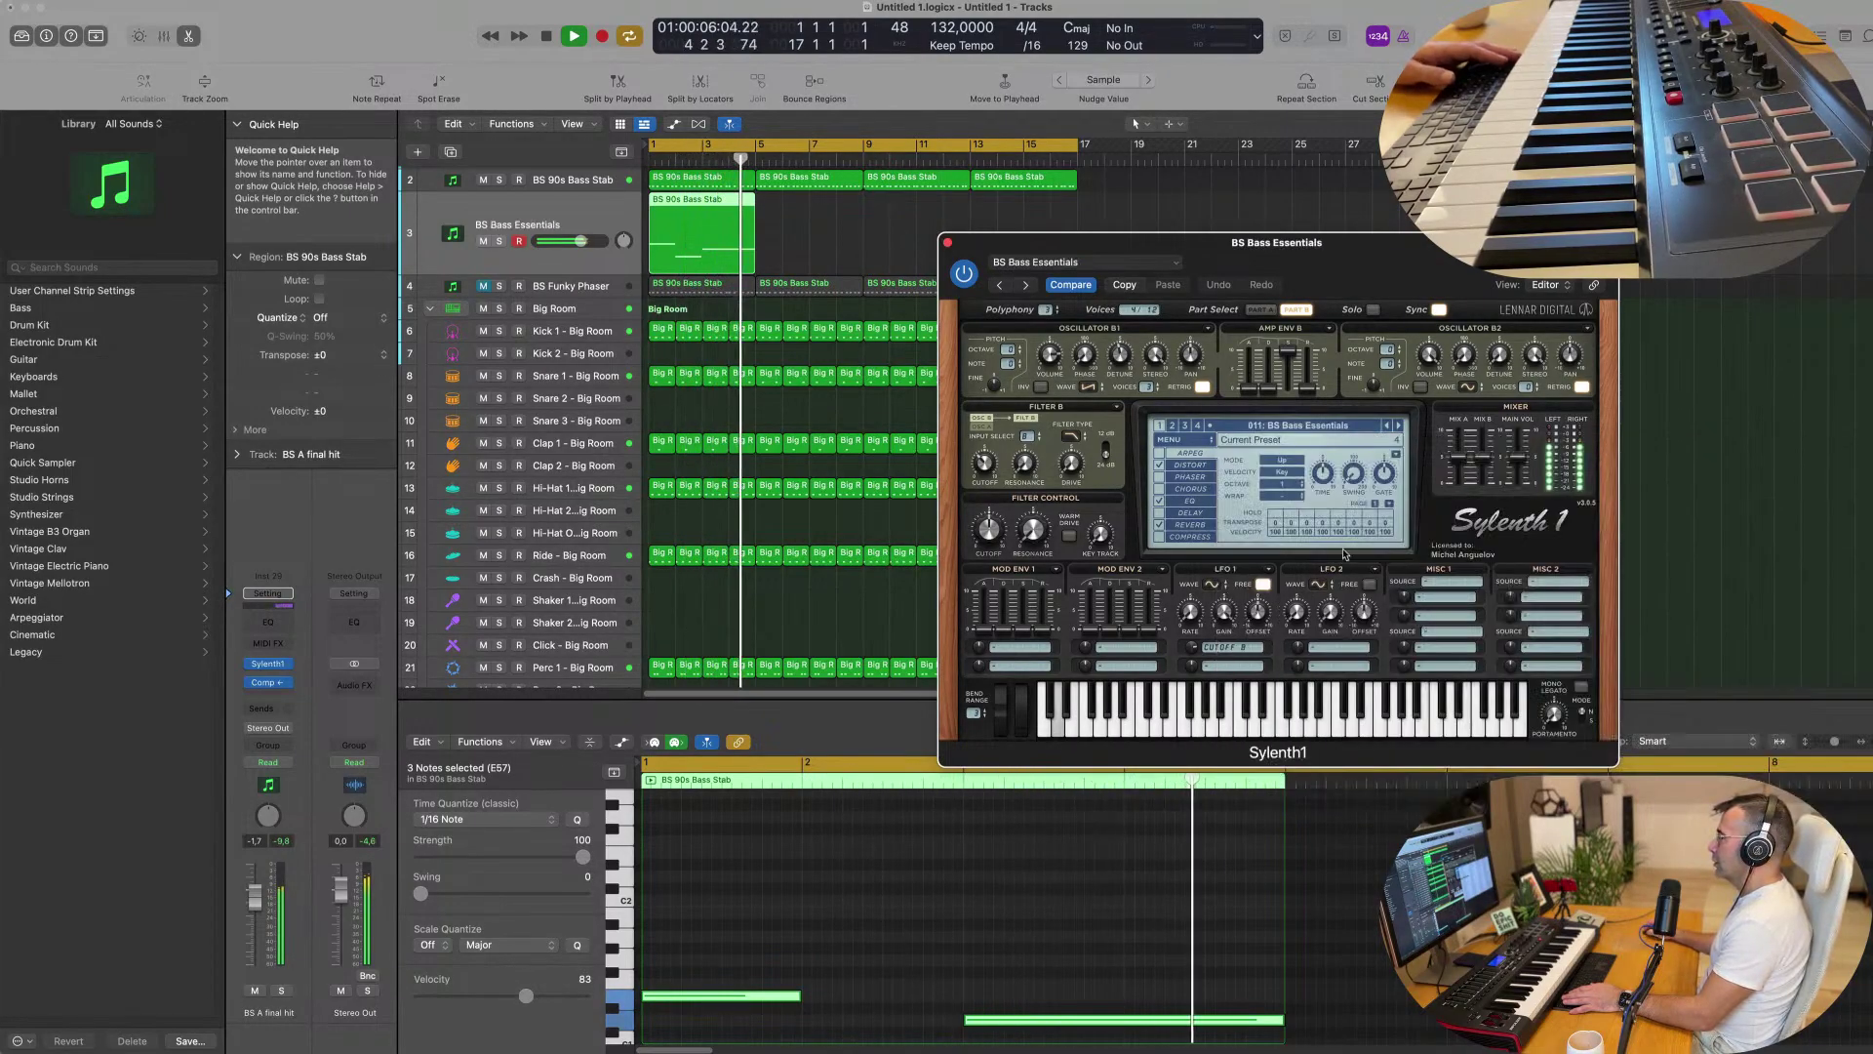
click(1398, 431)
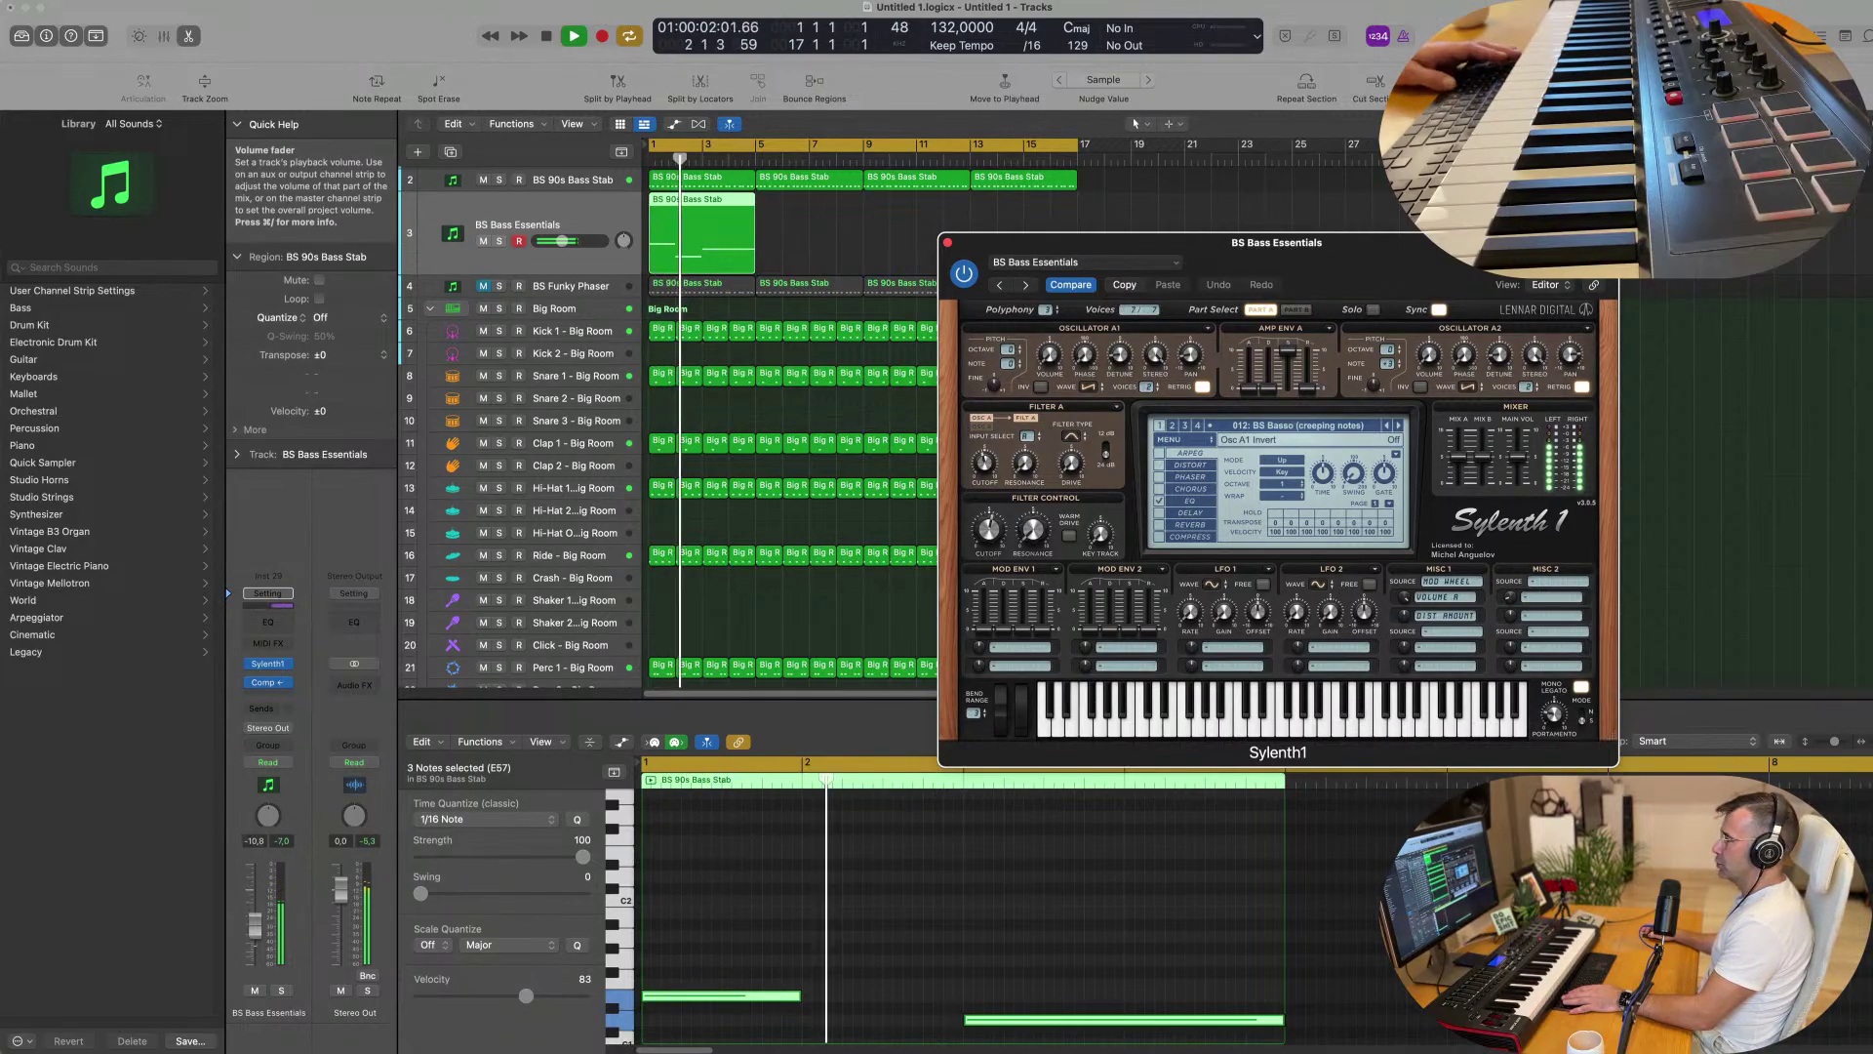
click(1398, 431)
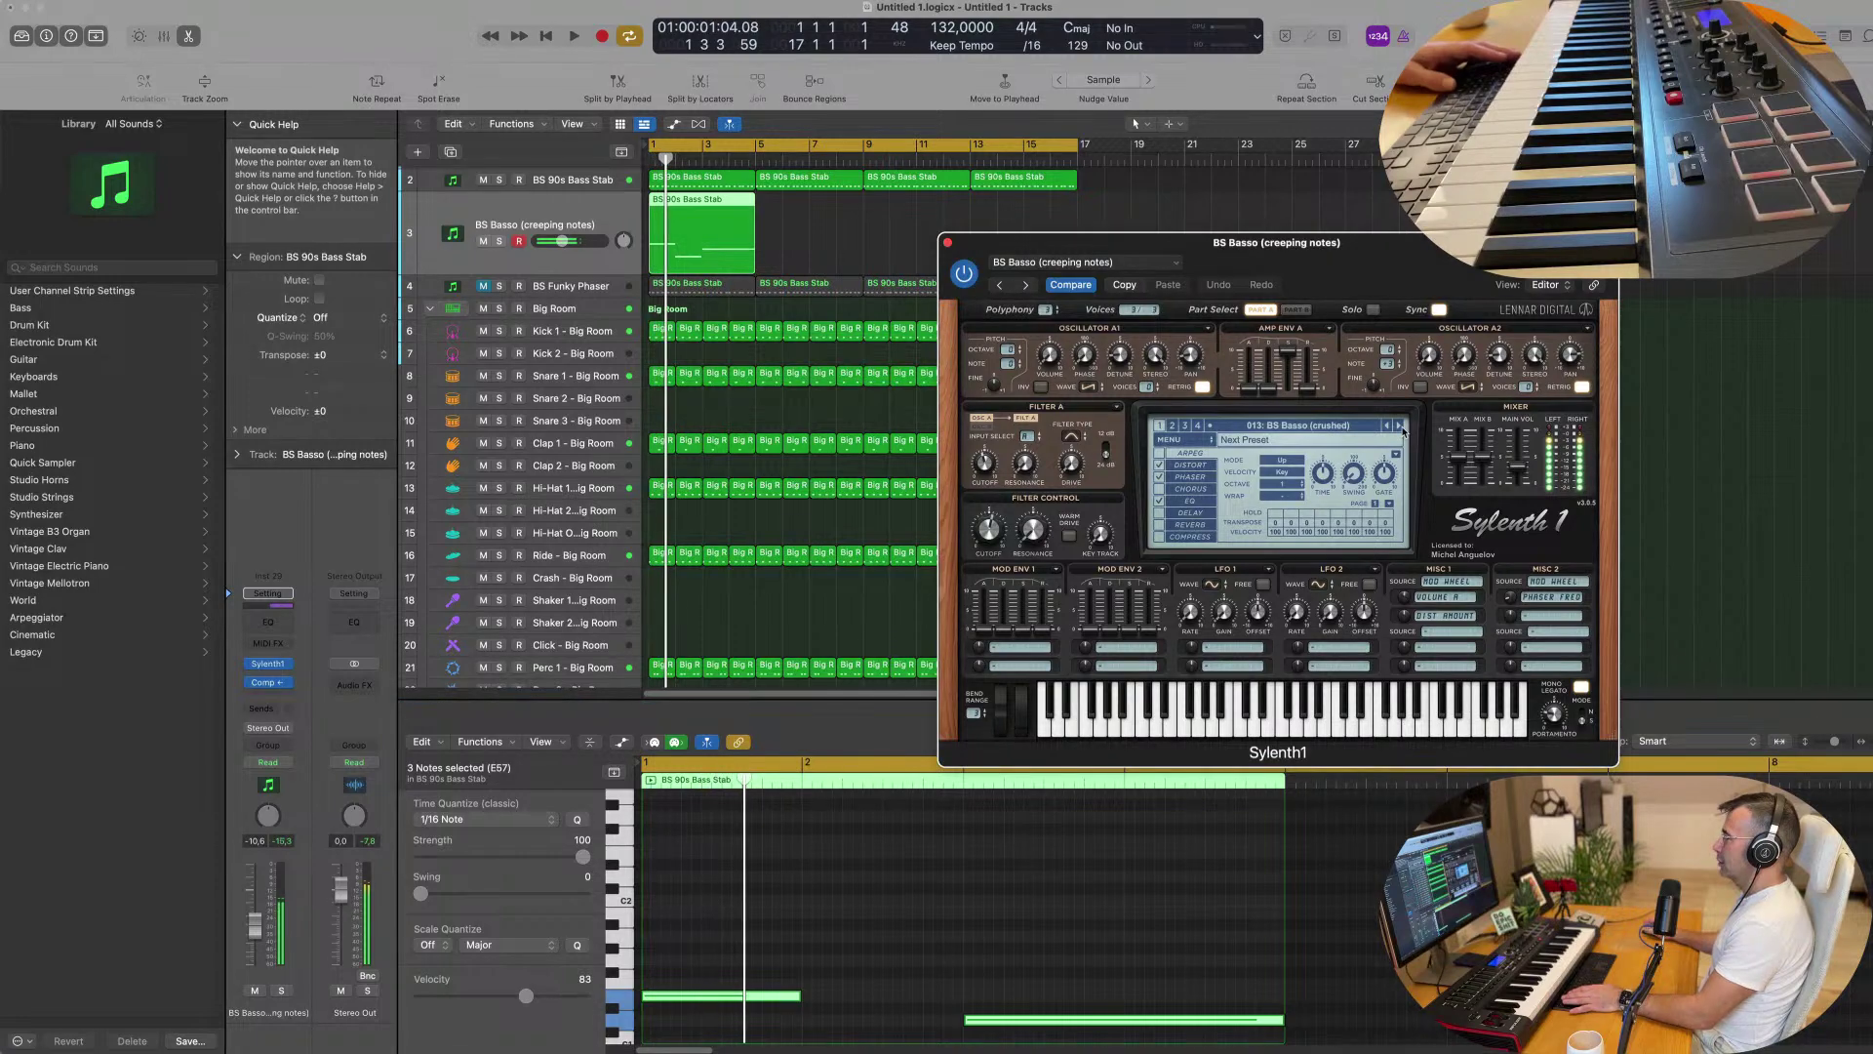
click(1401, 430)
click(1401, 430)
key(space)
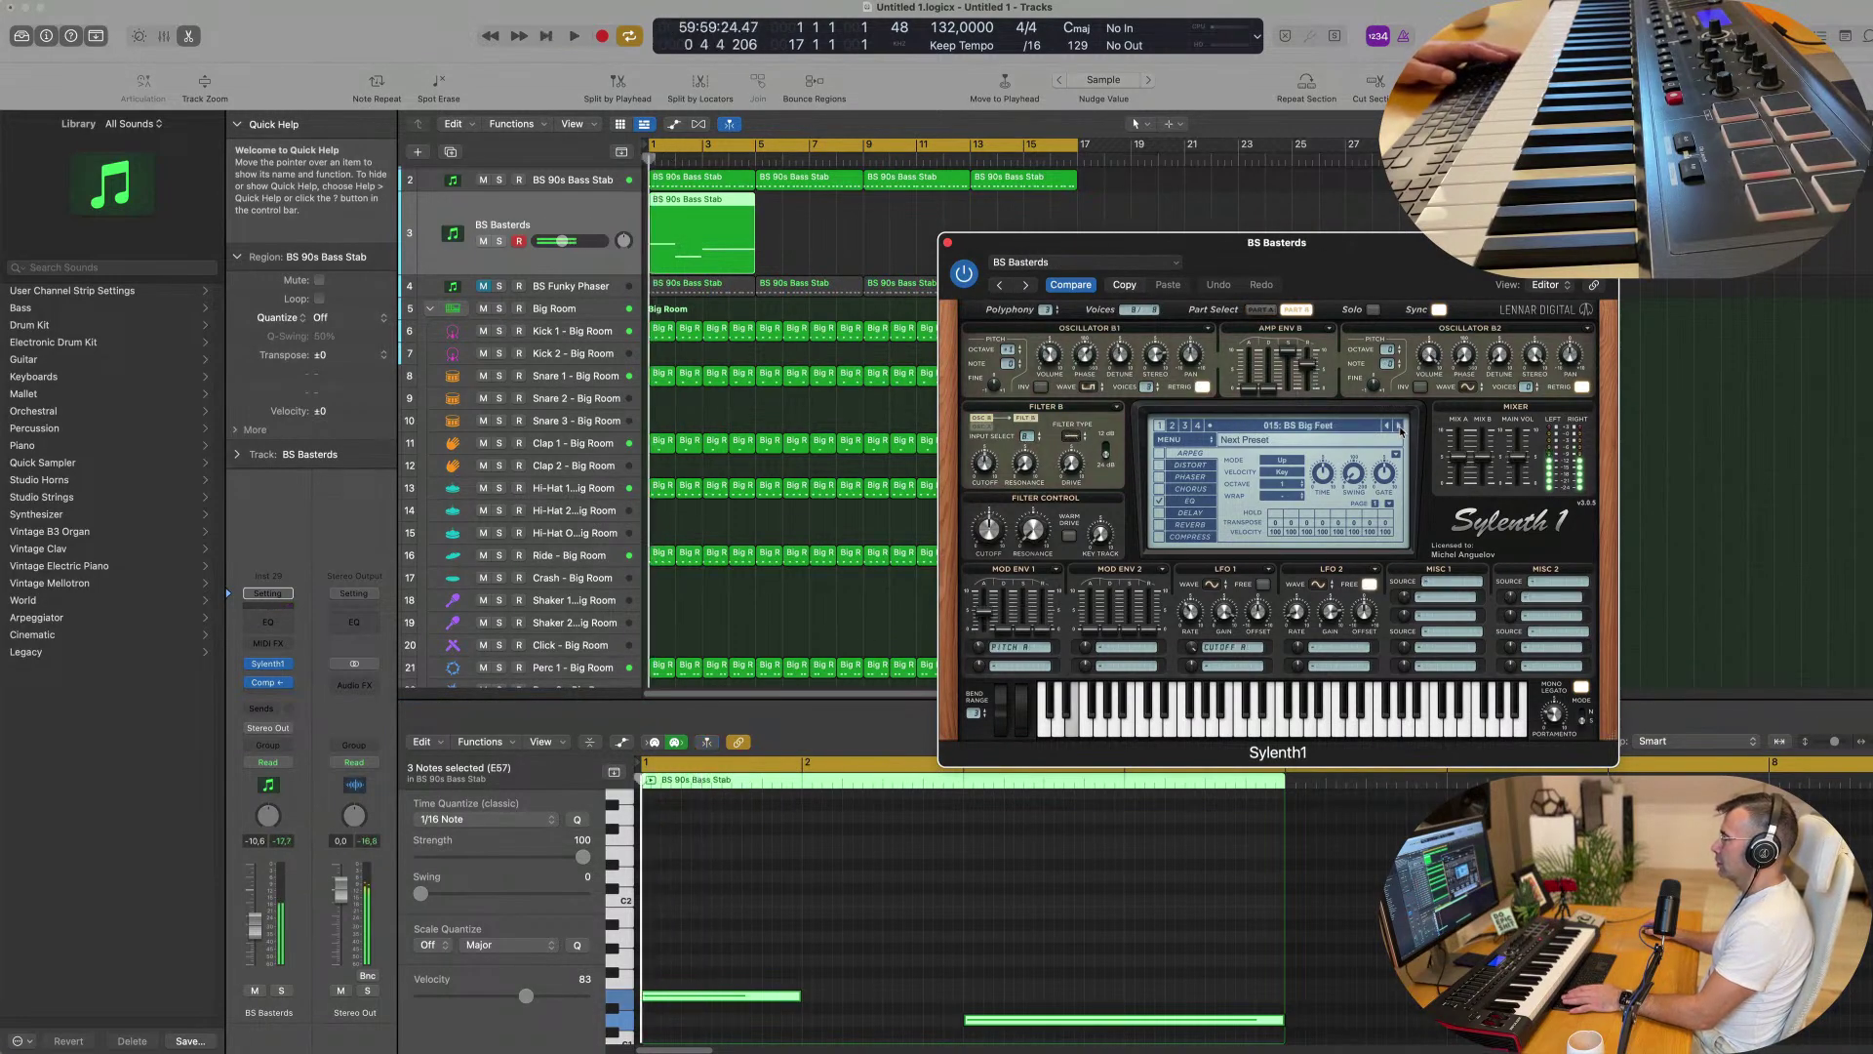
Transpose all three long notes in the region up one octave and play the loop from the start.
key(space)
click(940, 986)
key(super+a)
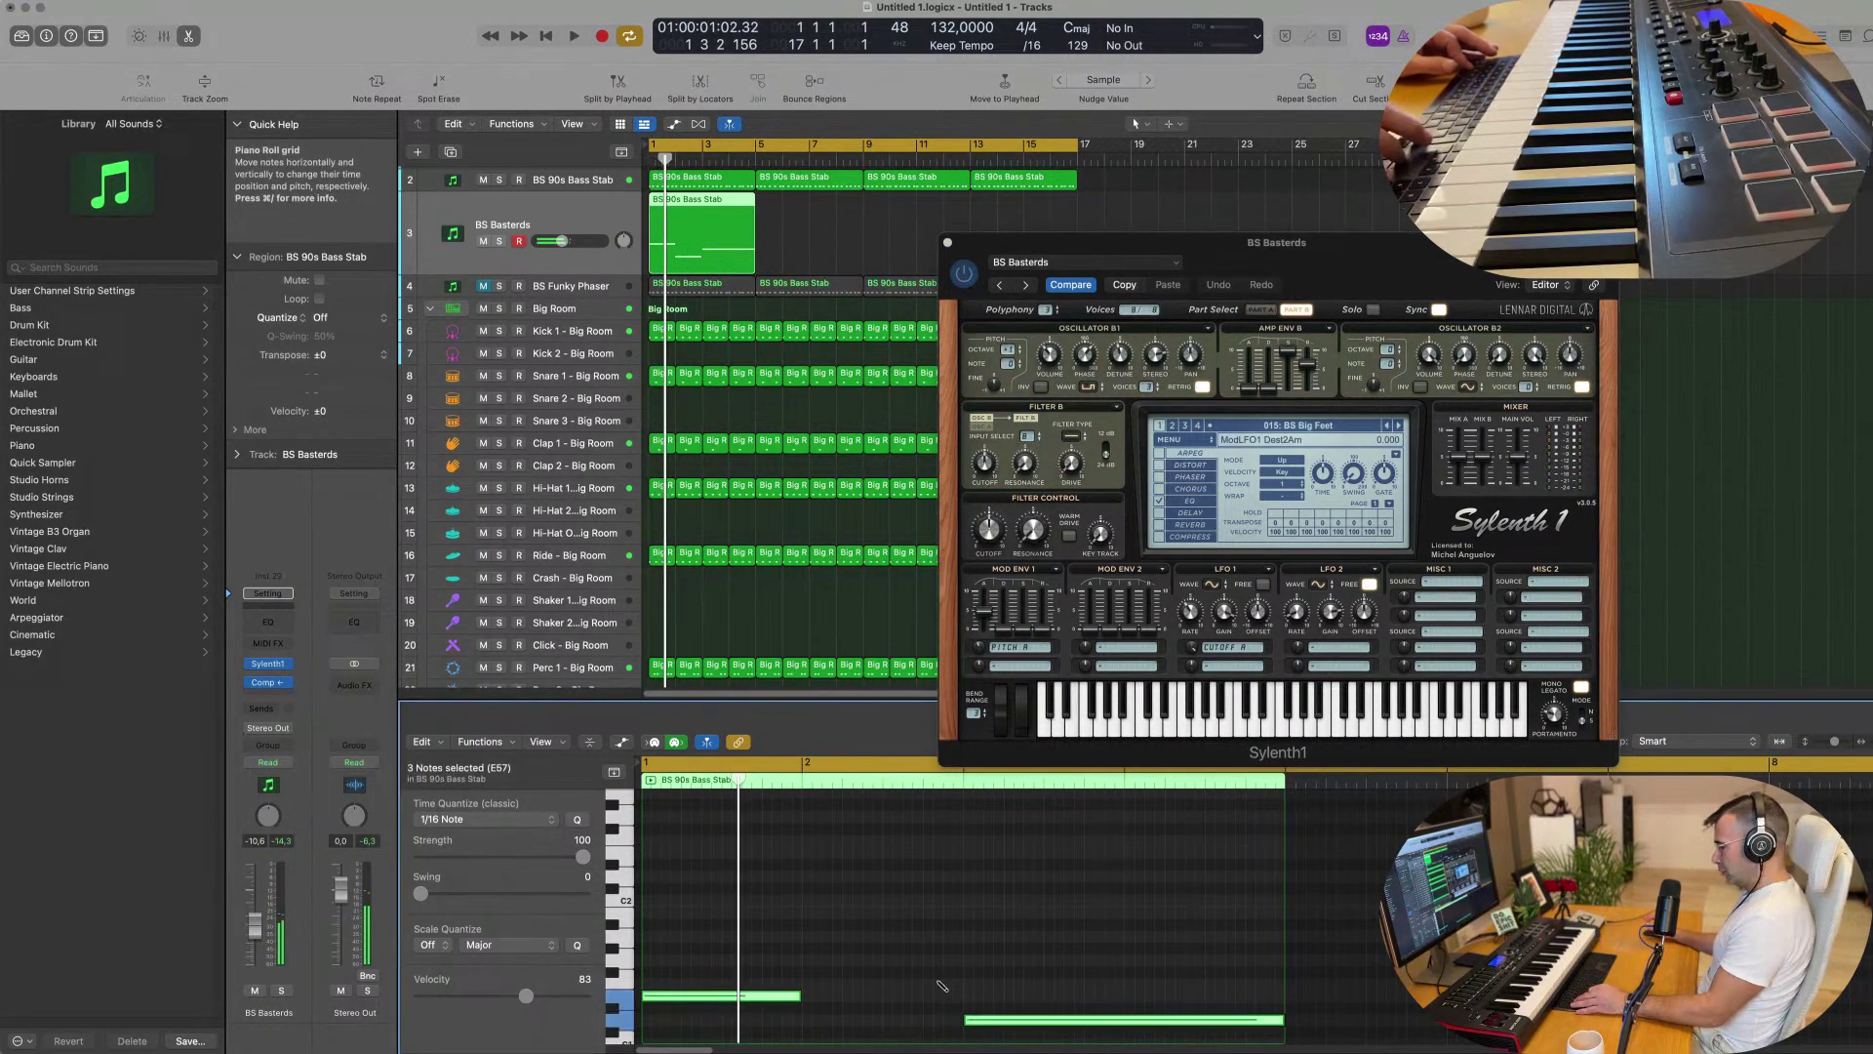
key(alt+shift+Up)
key(space)
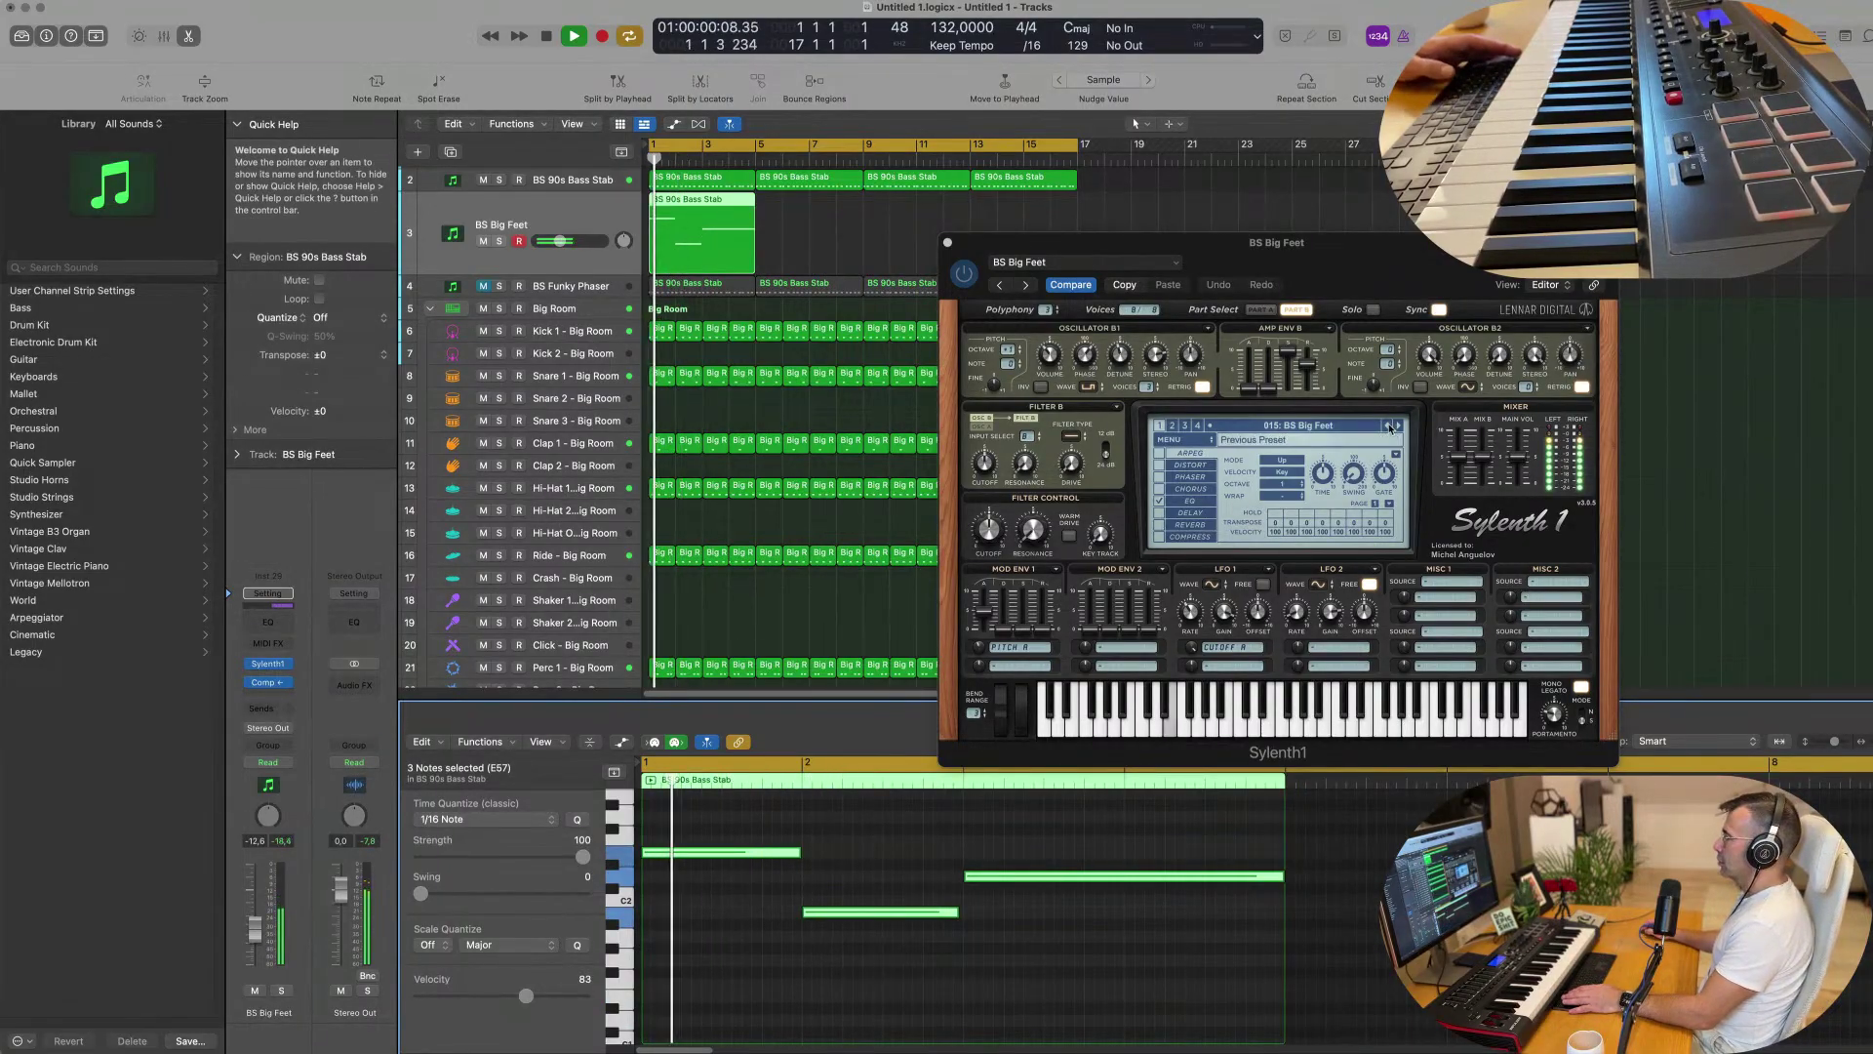
Go back to BS Basso (crushed), and audition the presets from there up to BS Bobby Carrot Chum.
click(1388, 426)
key(space)
key(space)
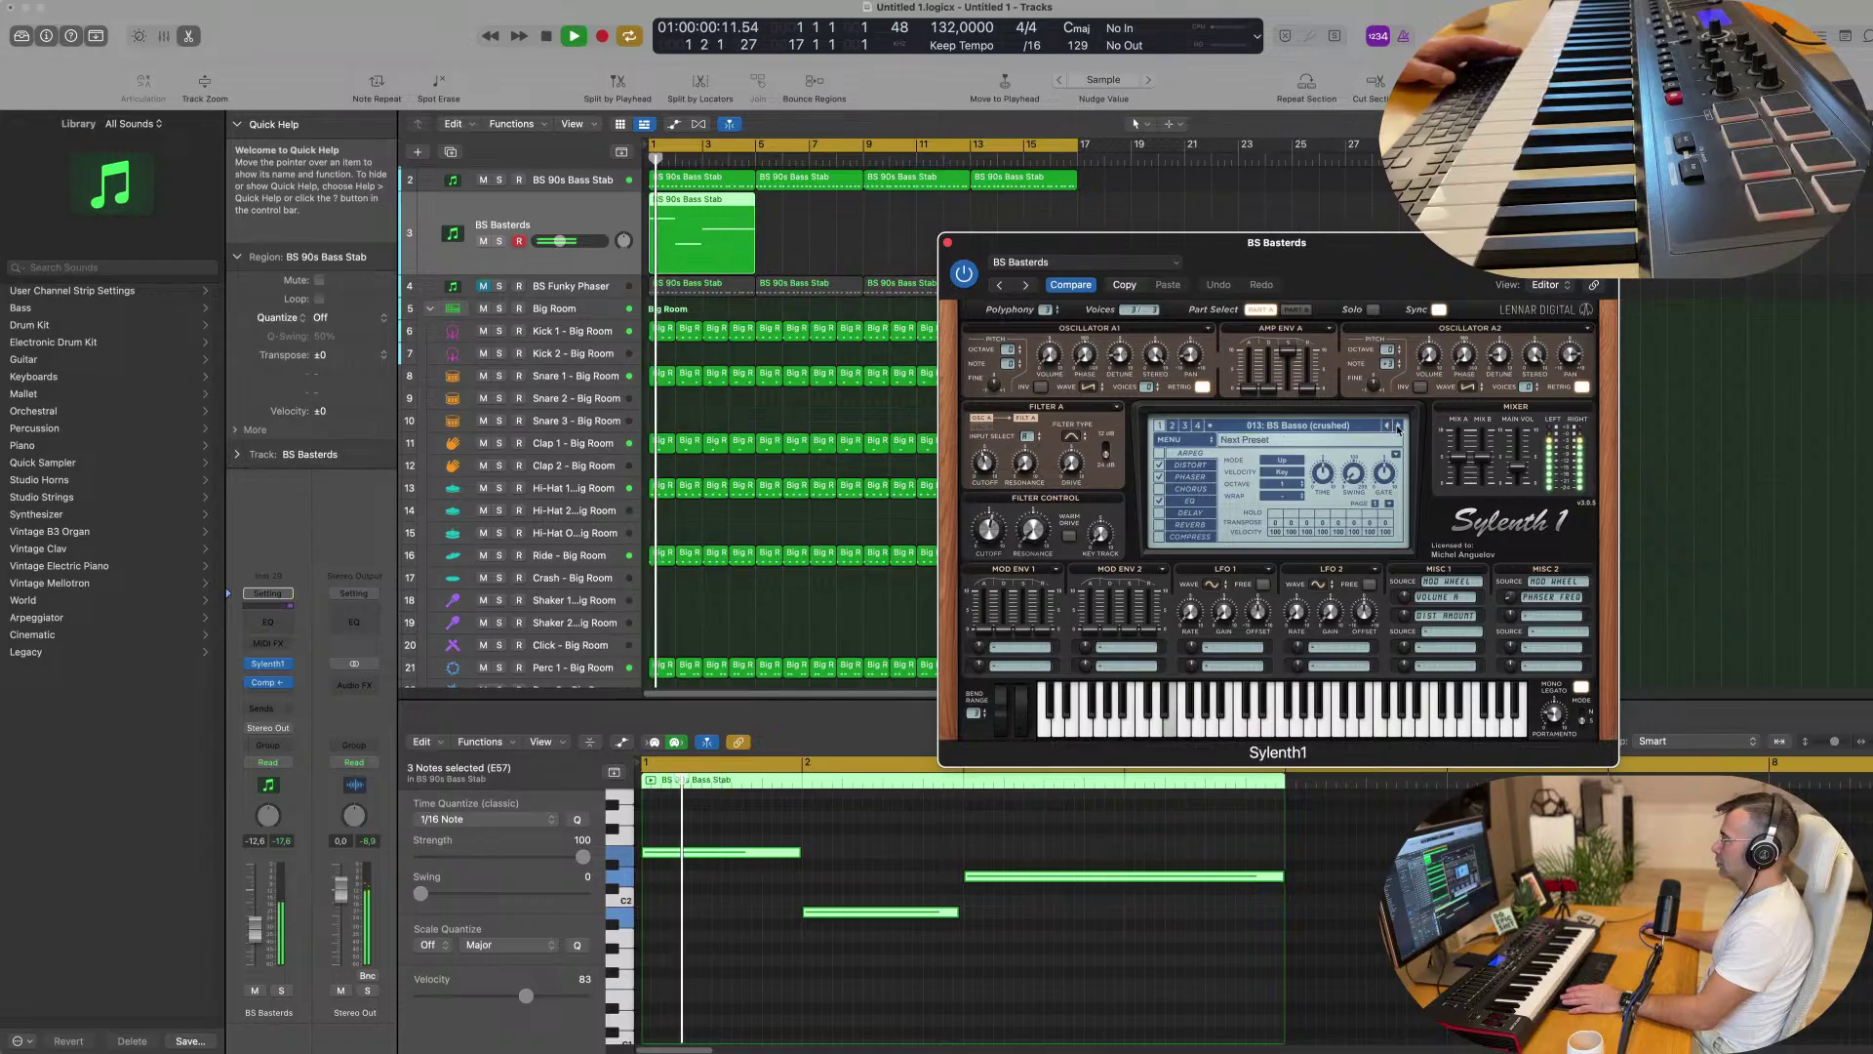
click(1399, 427)
click(1400, 426)
click(1399, 426)
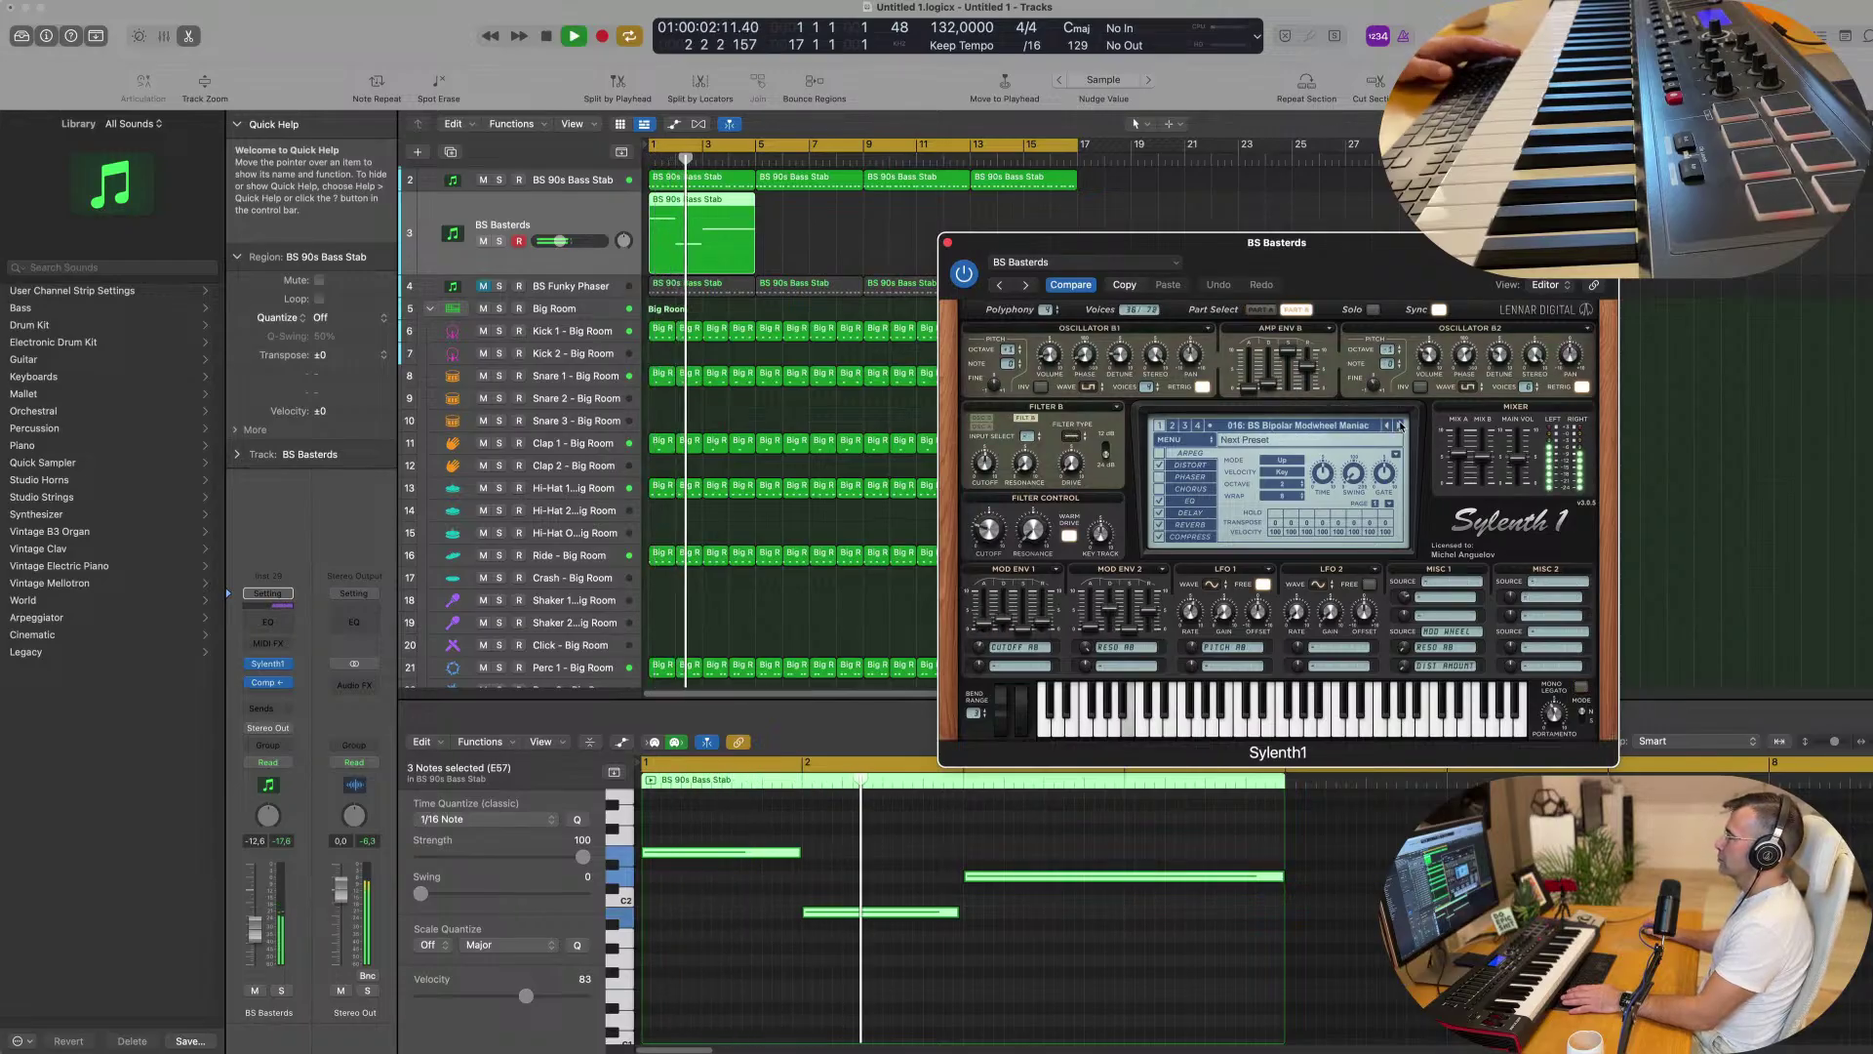
click(1399, 426)
click(1401, 426)
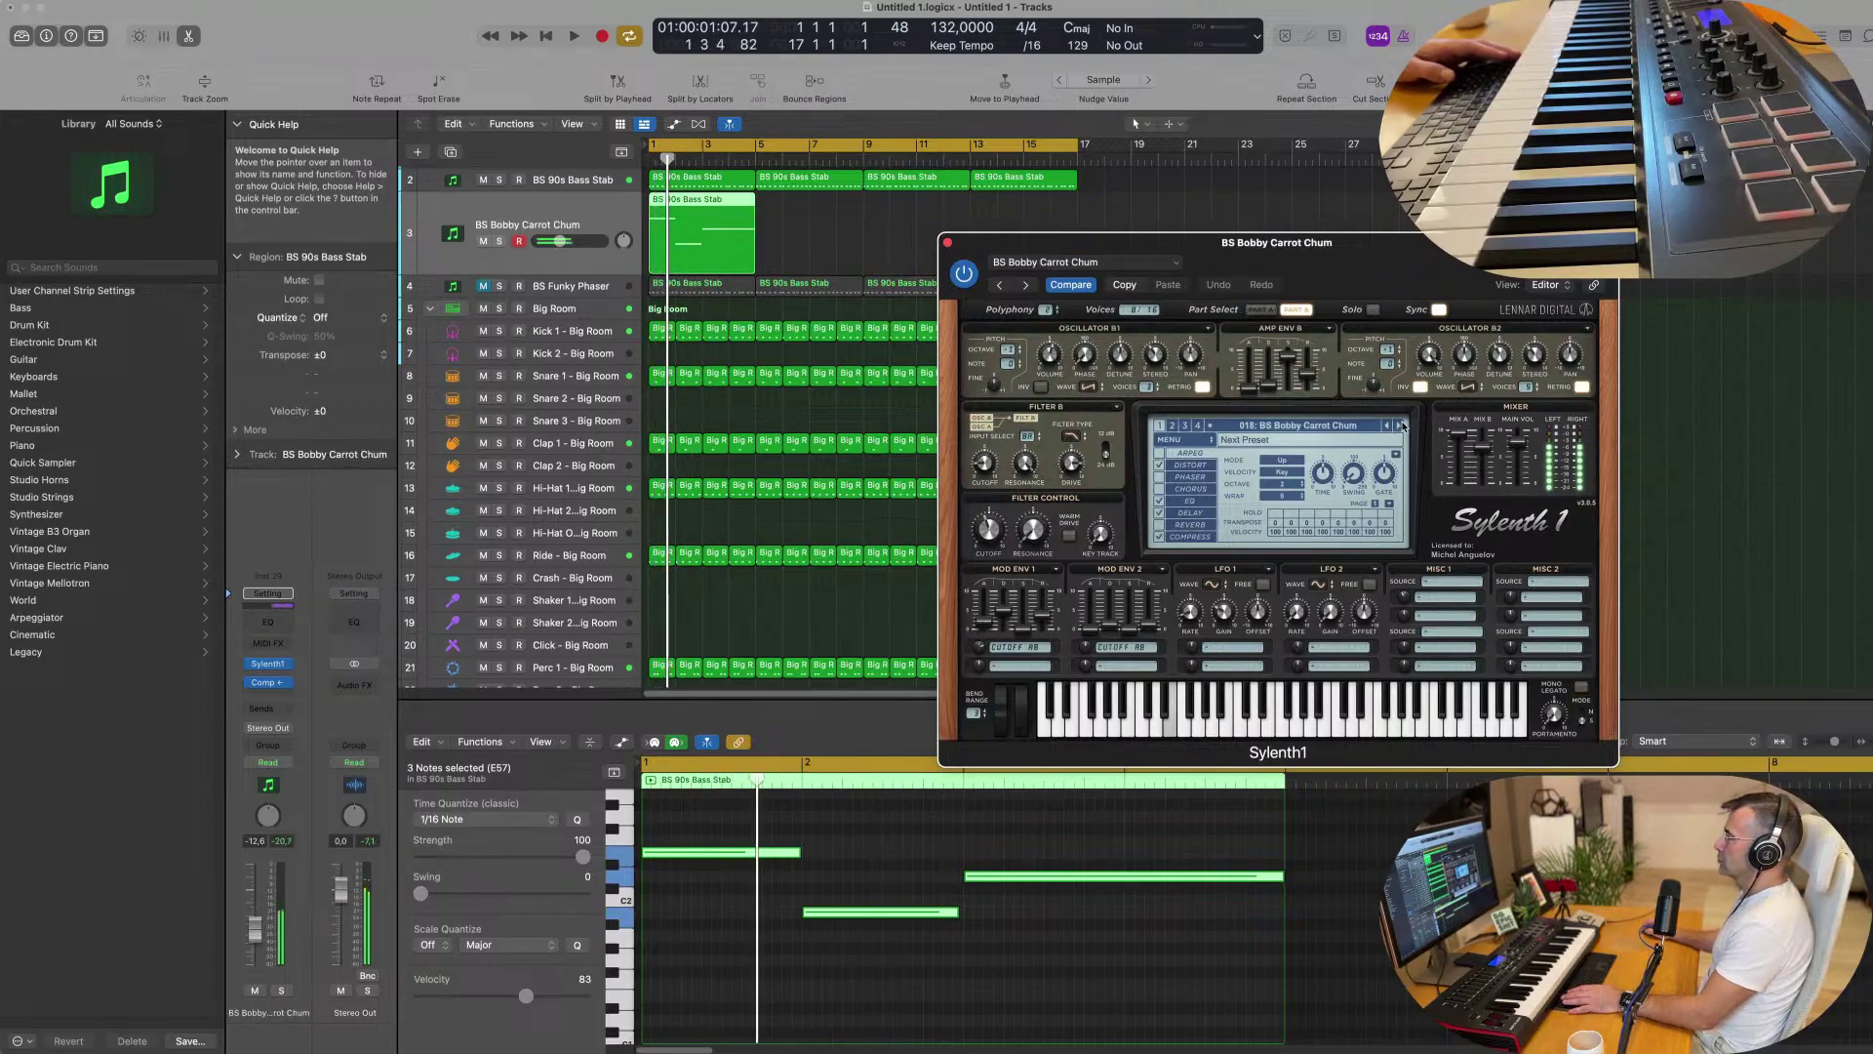
Audition the presets BS Bring it on Jock (MW), BS Bubba and BS BumFluff 5th from the loop start.
click(1401, 426)
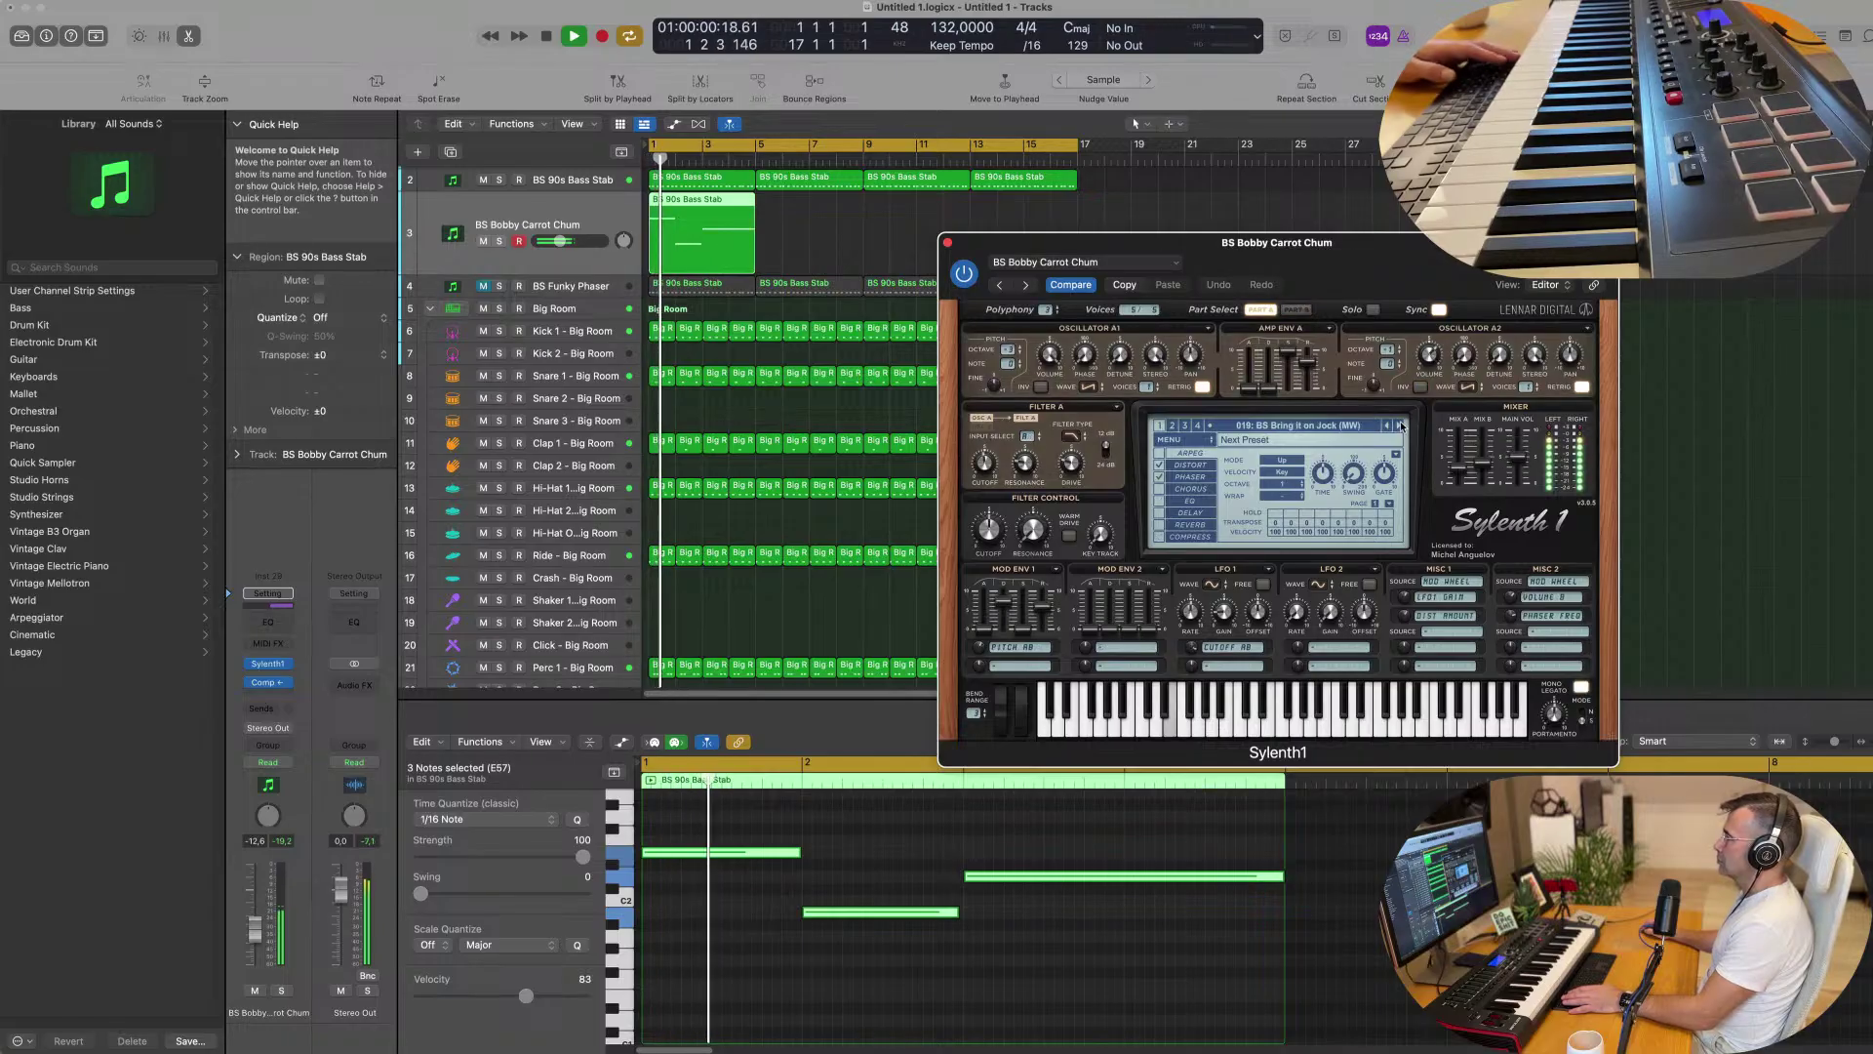
click(1401, 426)
key(space)
key(space)
click(1401, 426)
key(space)
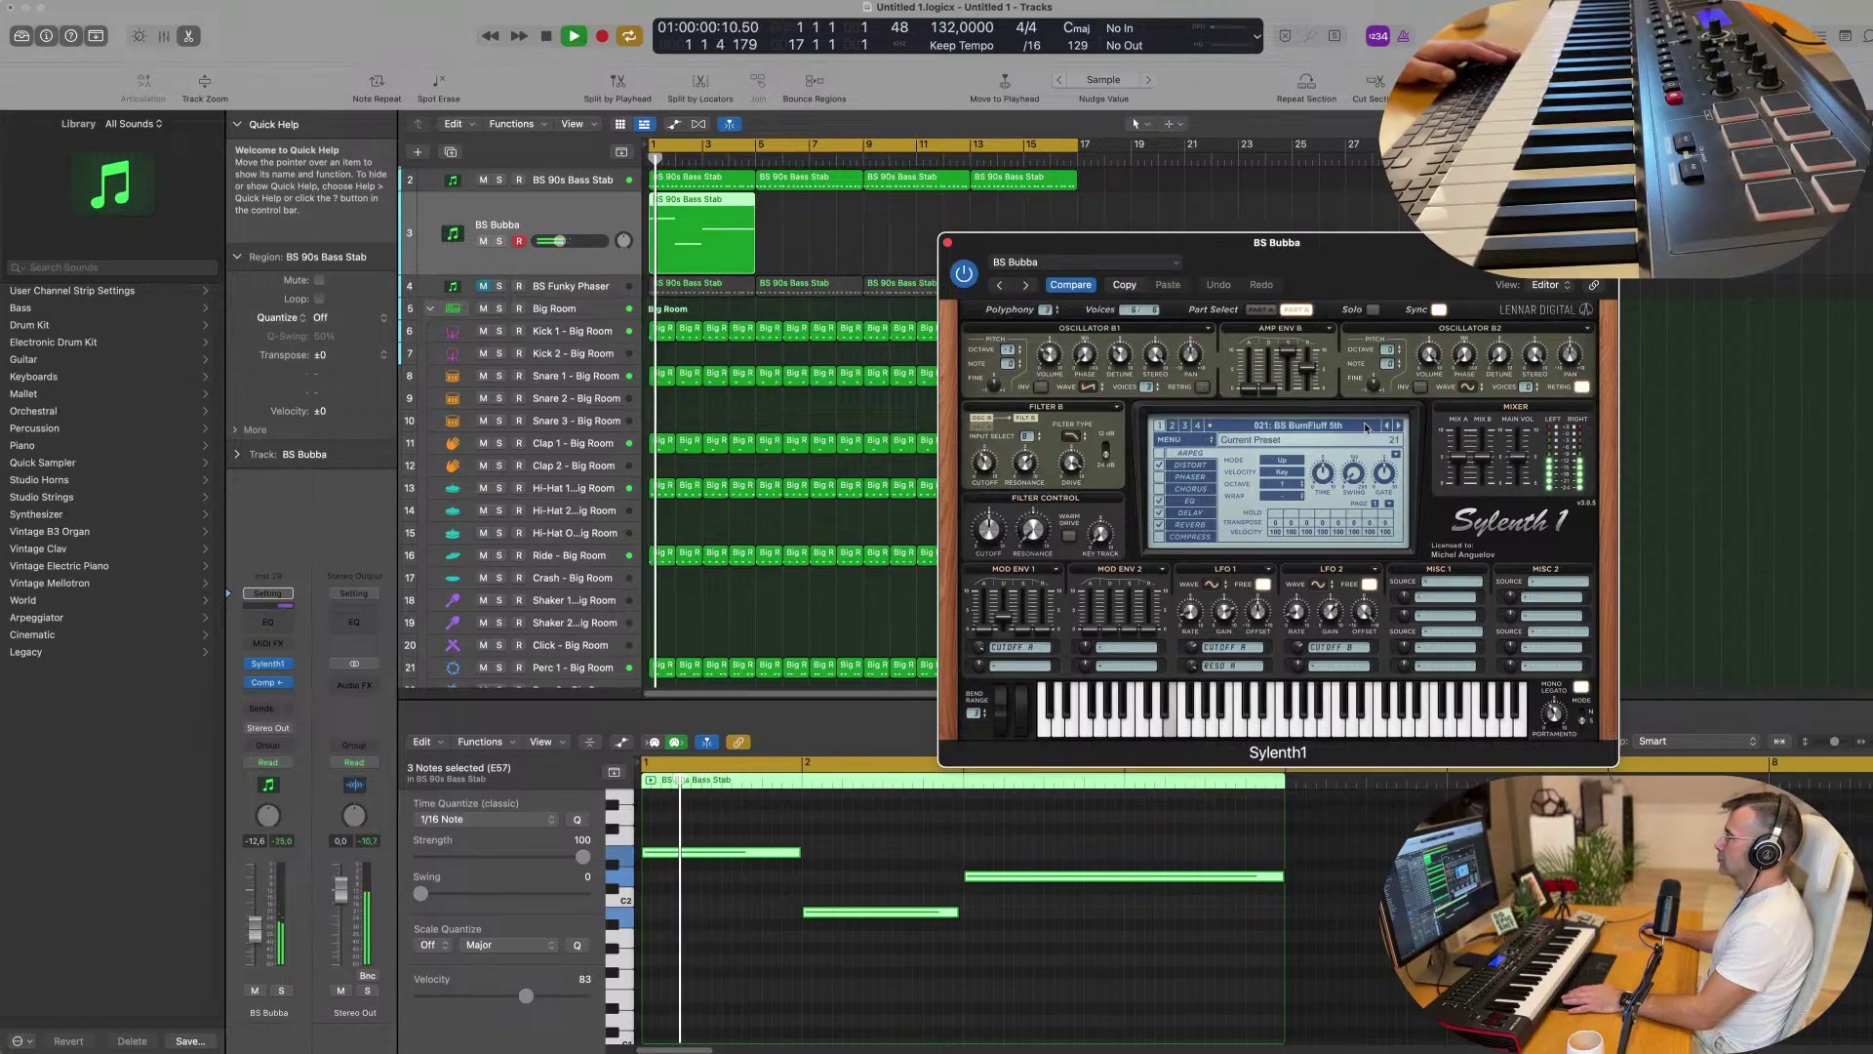
Load BS Zewa Rocker at the end of the bank and audition backwards through BS Vissen Kisse to BS Wide Oscillators.
click(1366, 427)
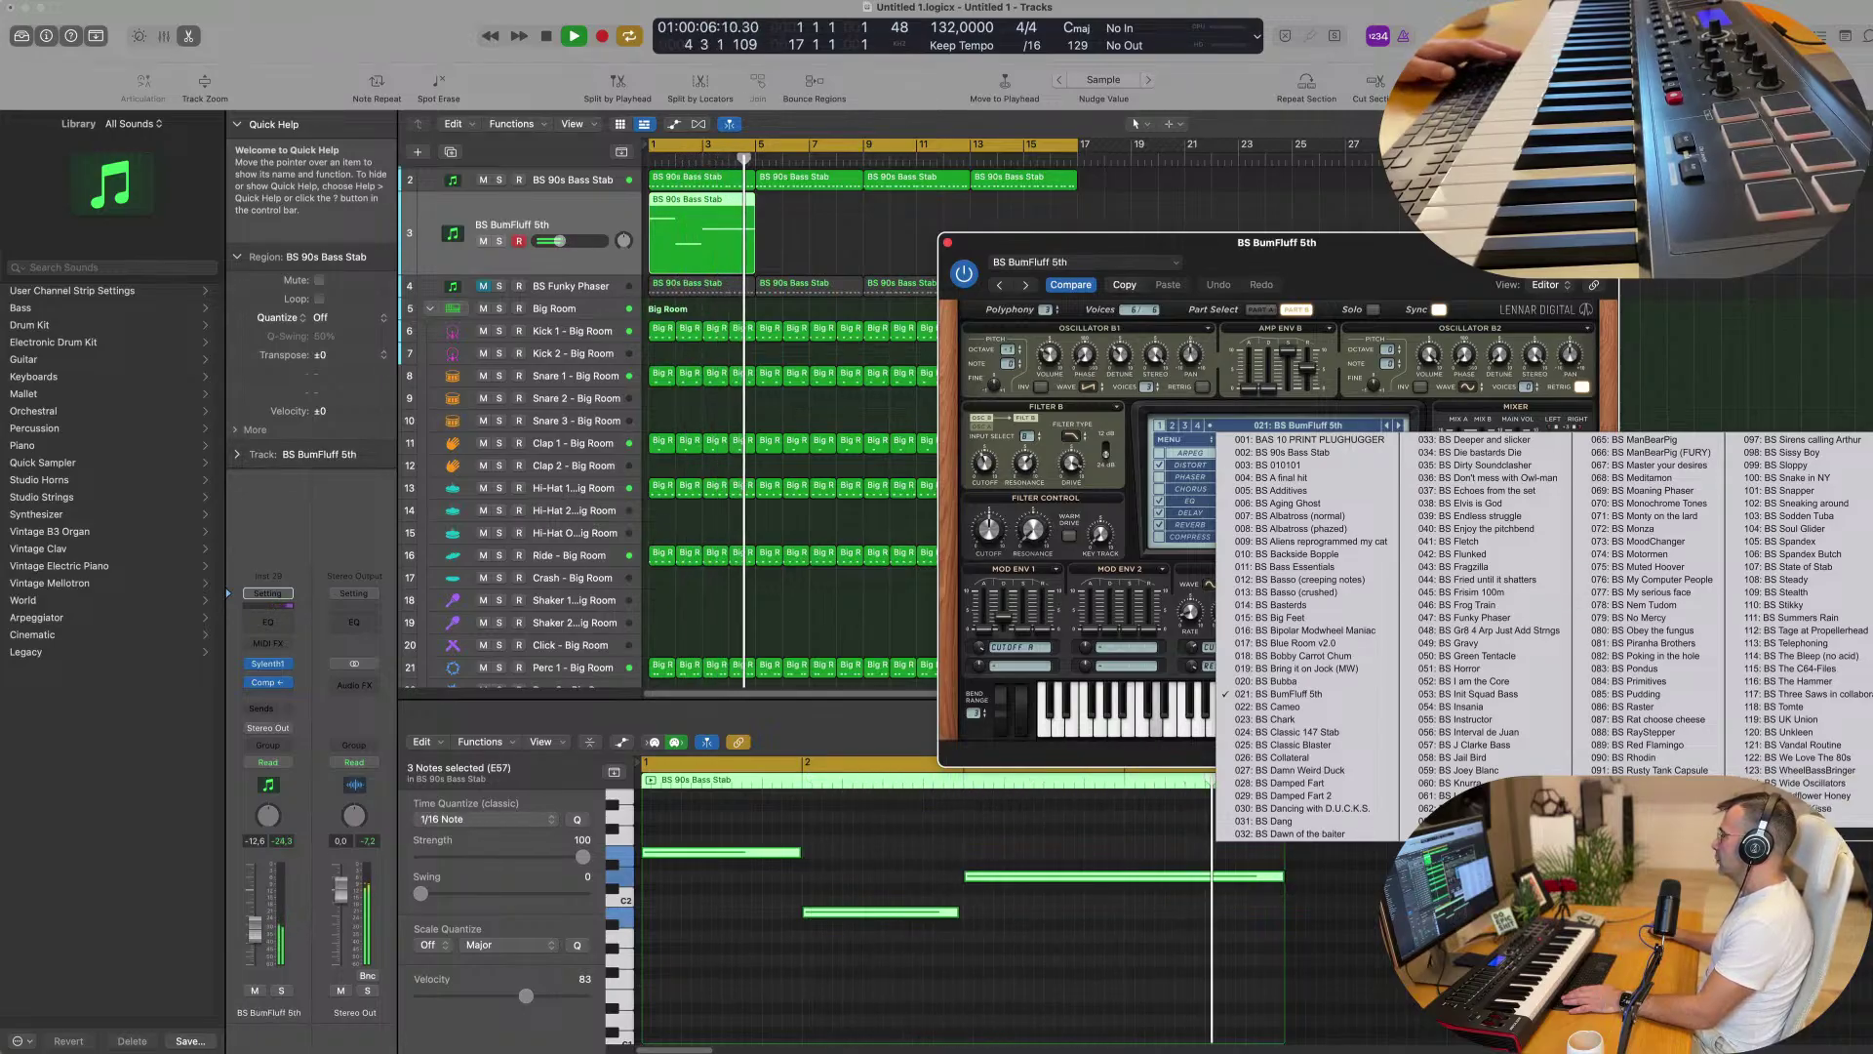
click(1805, 833)
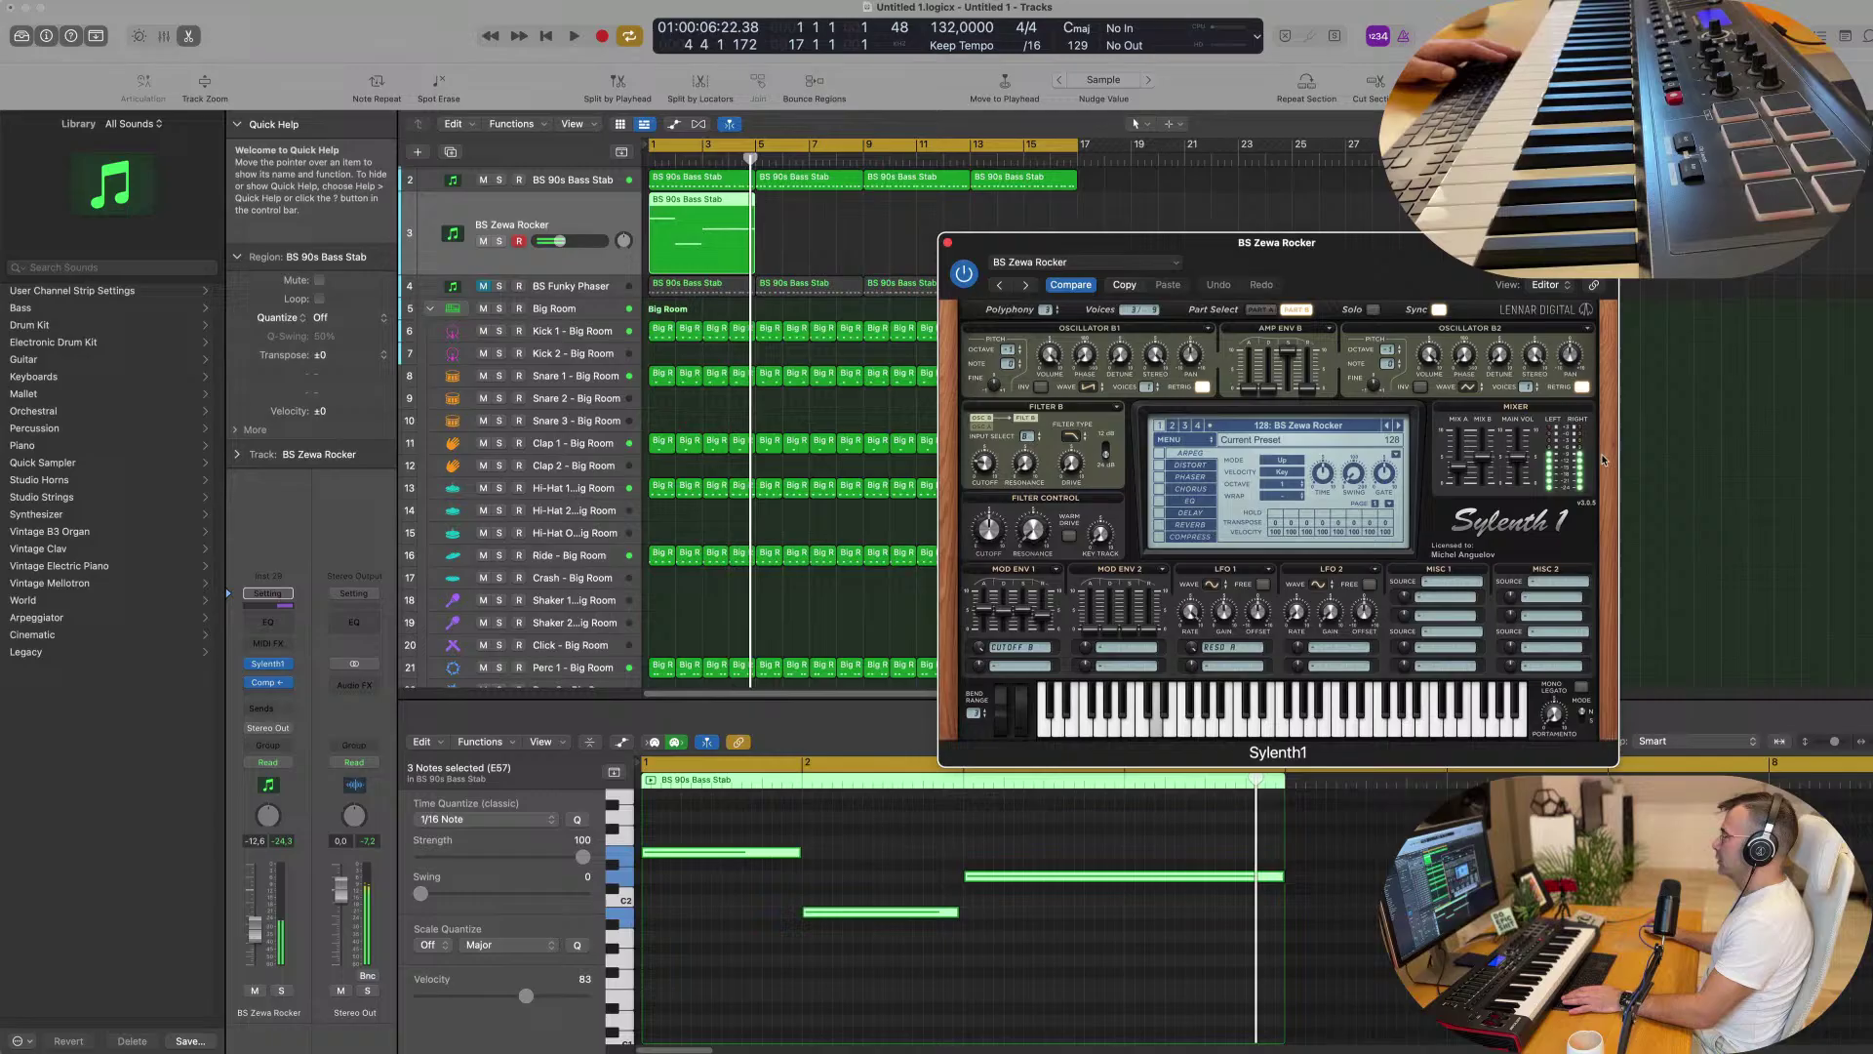
click(1386, 426)
click(1387, 427)
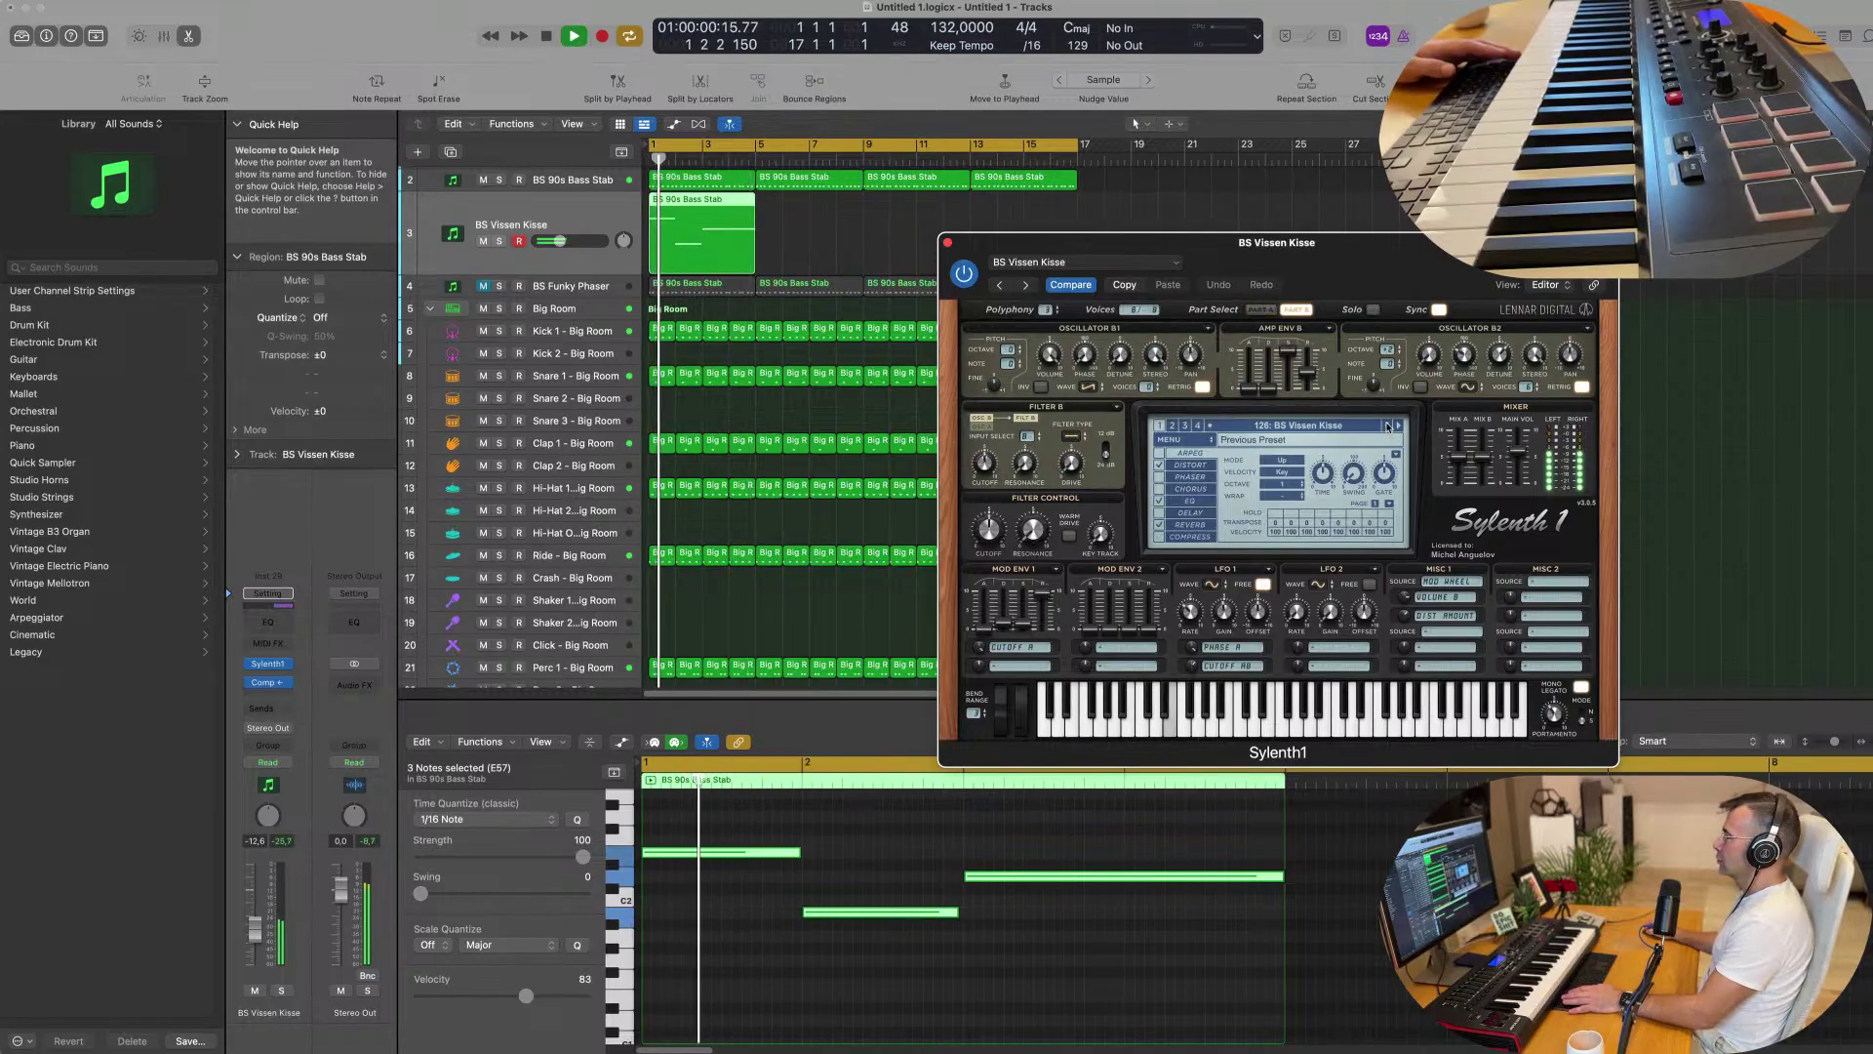
click(1386, 427)
click(1386, 426)
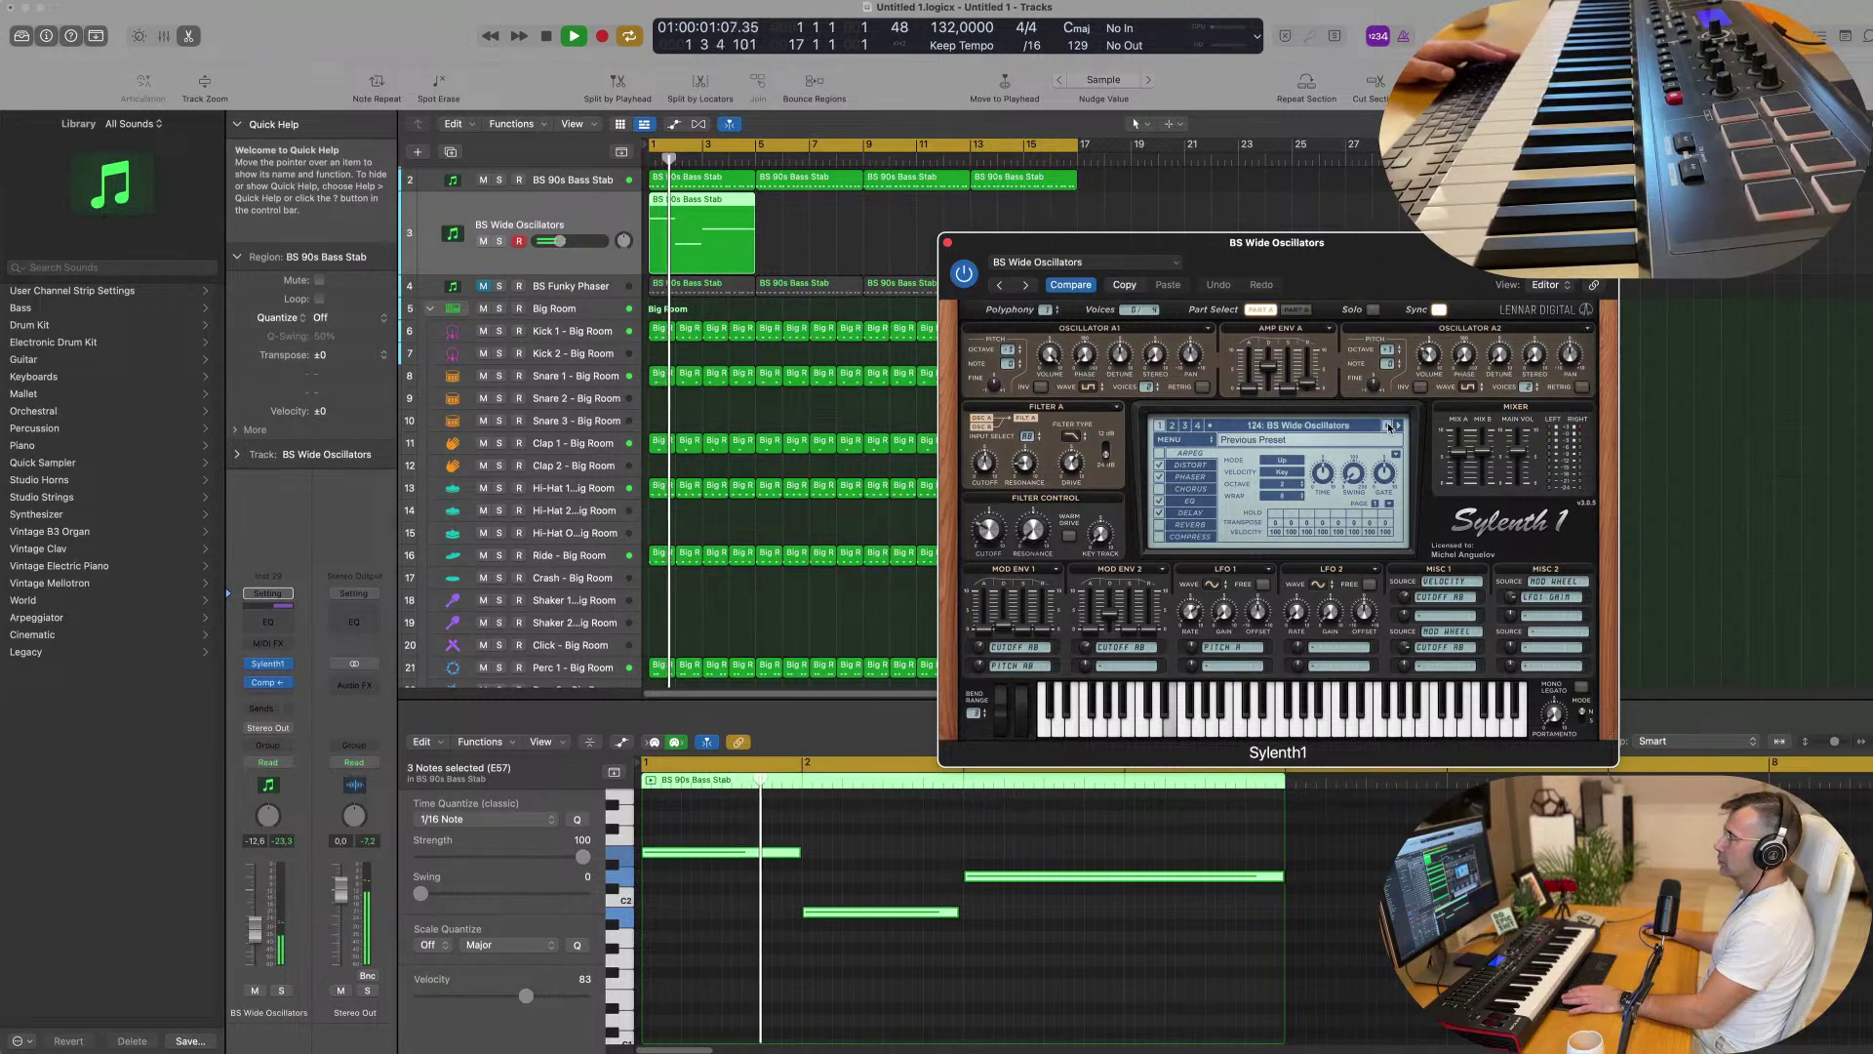
key(Return)
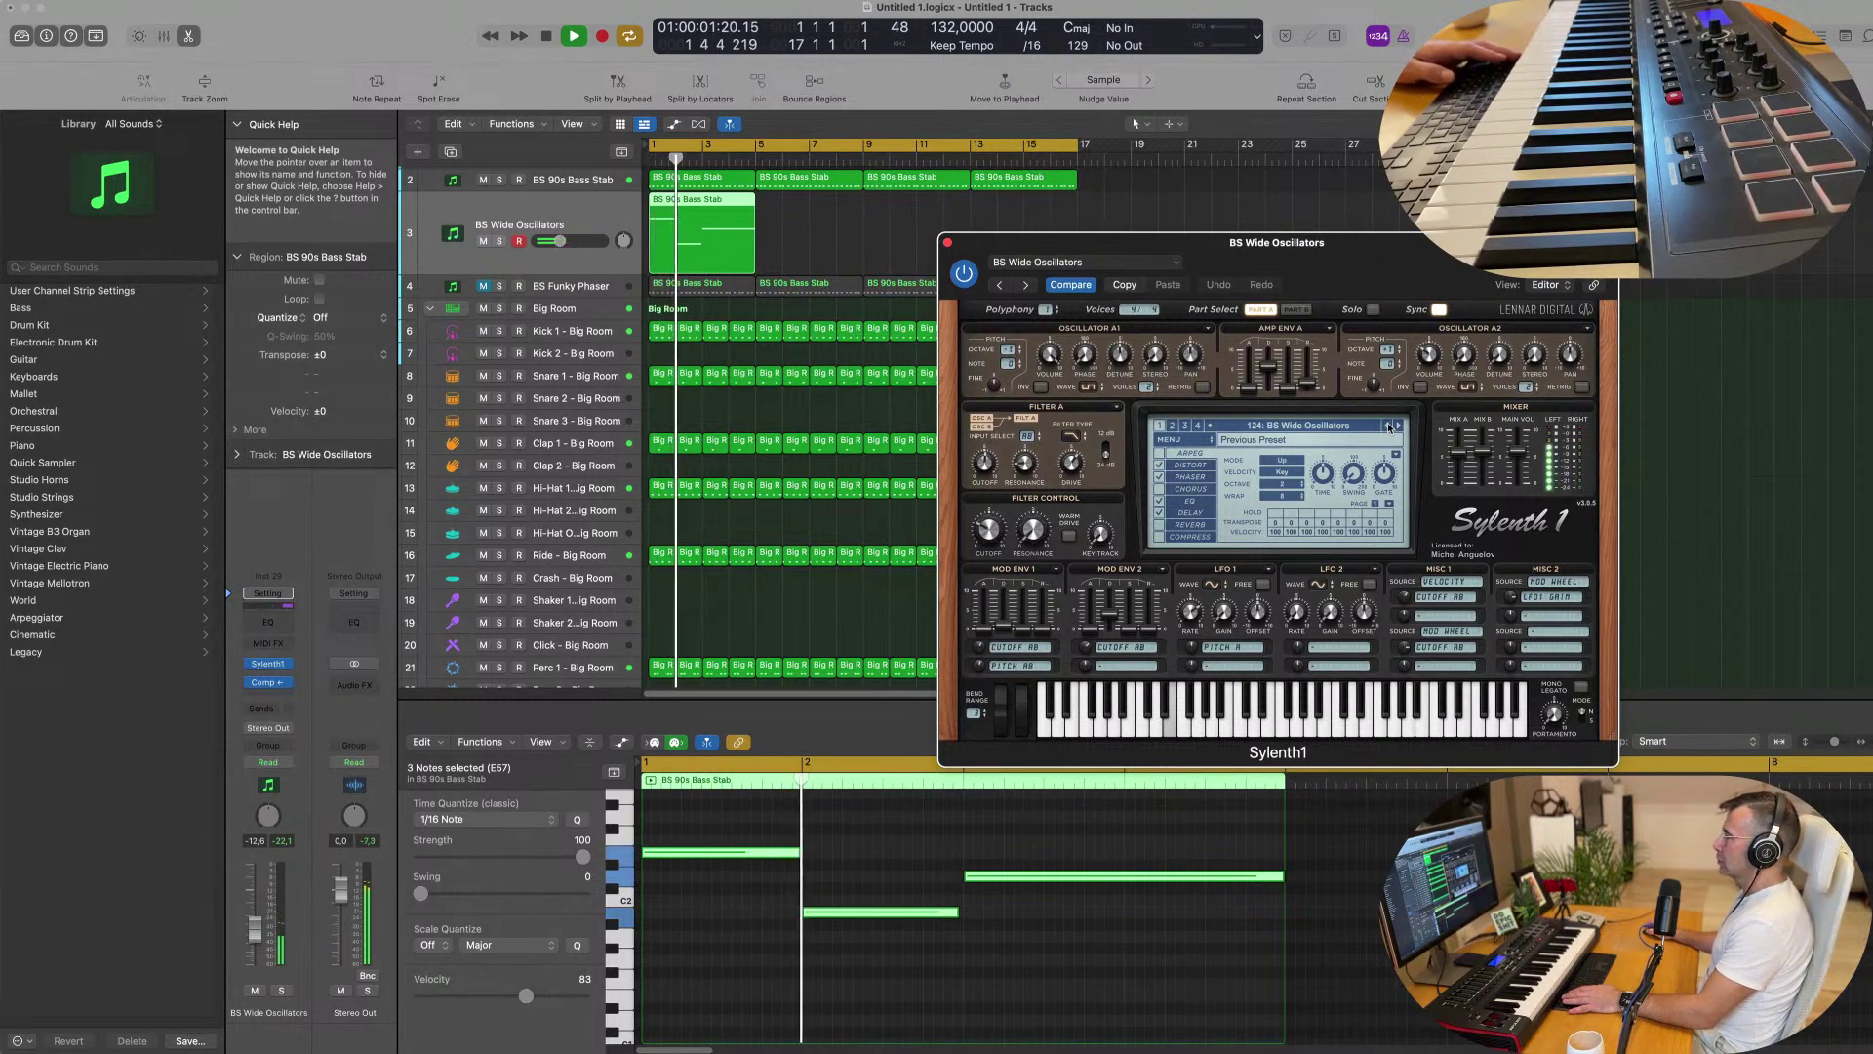
Audition the presets BS WheelBassBringer, BS We Love The 80s and BS Vandal Routine, restarting the loop for each.
click(1386, 426)
key(Return)
click(1387, 426)
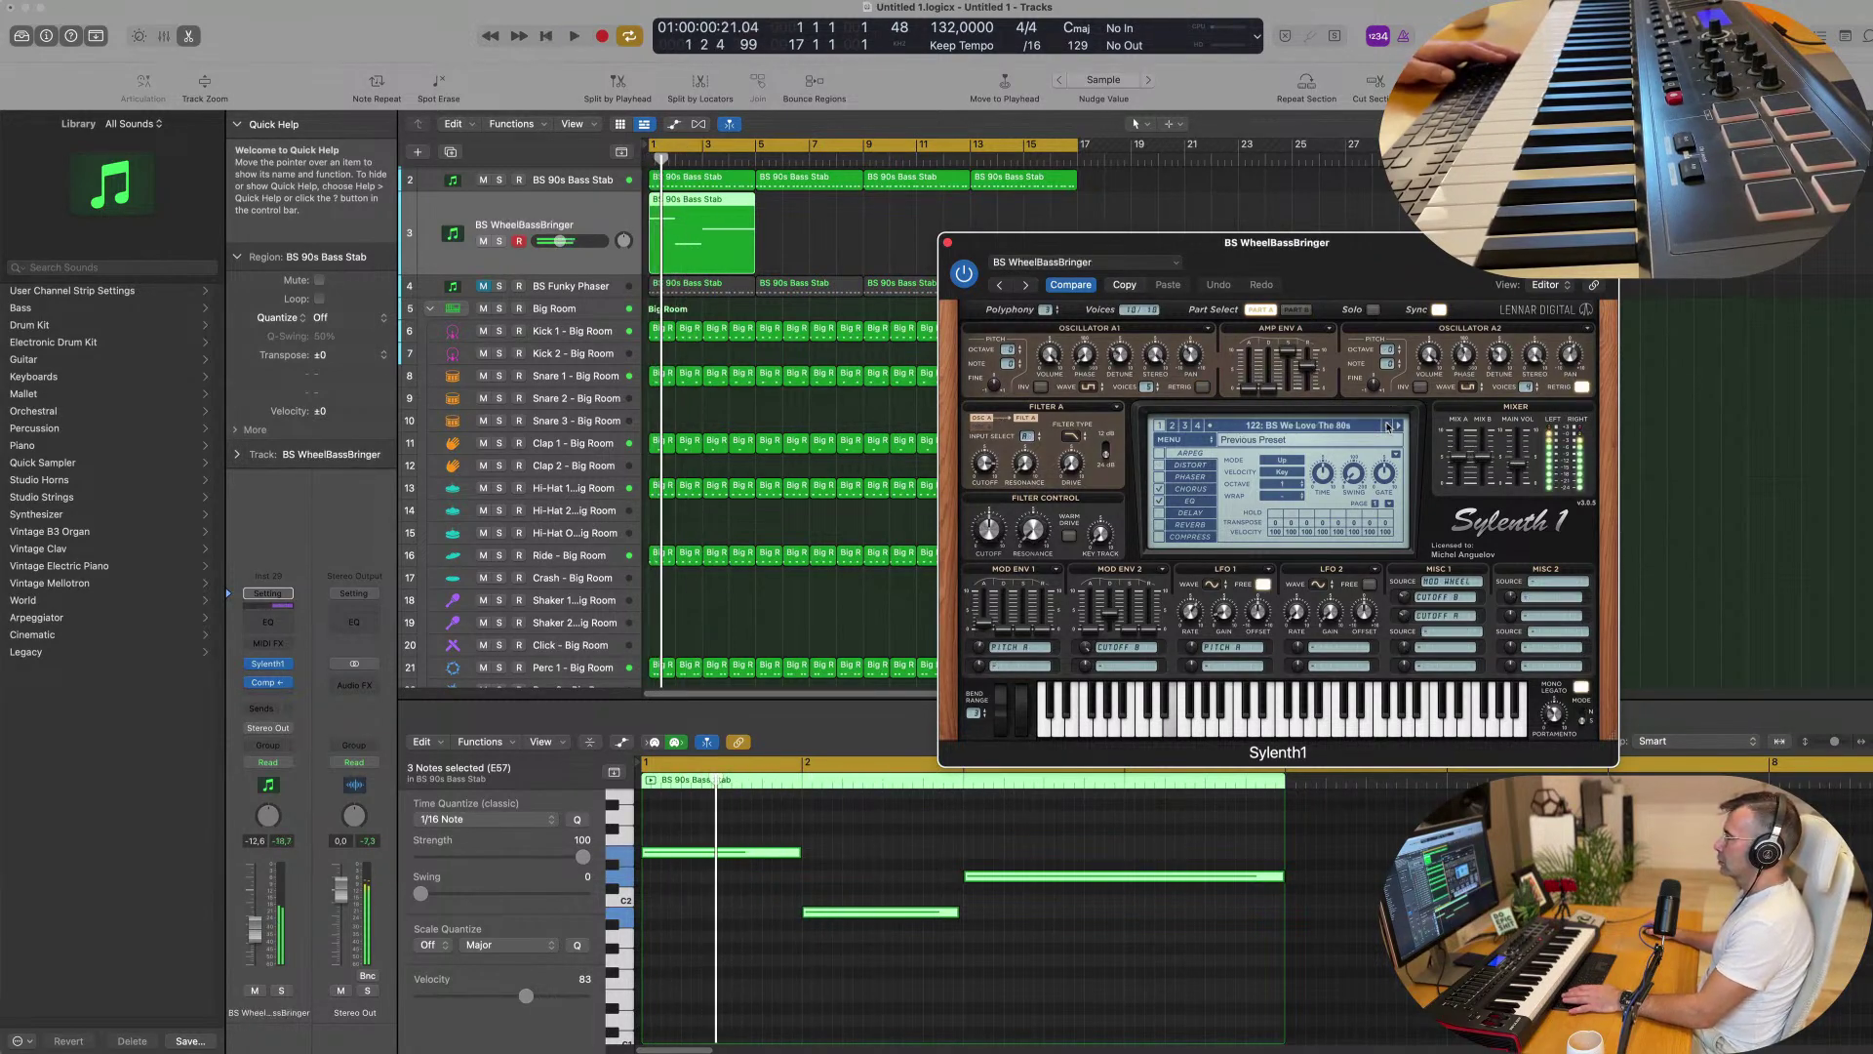
click(1386, 427)
key(Return)
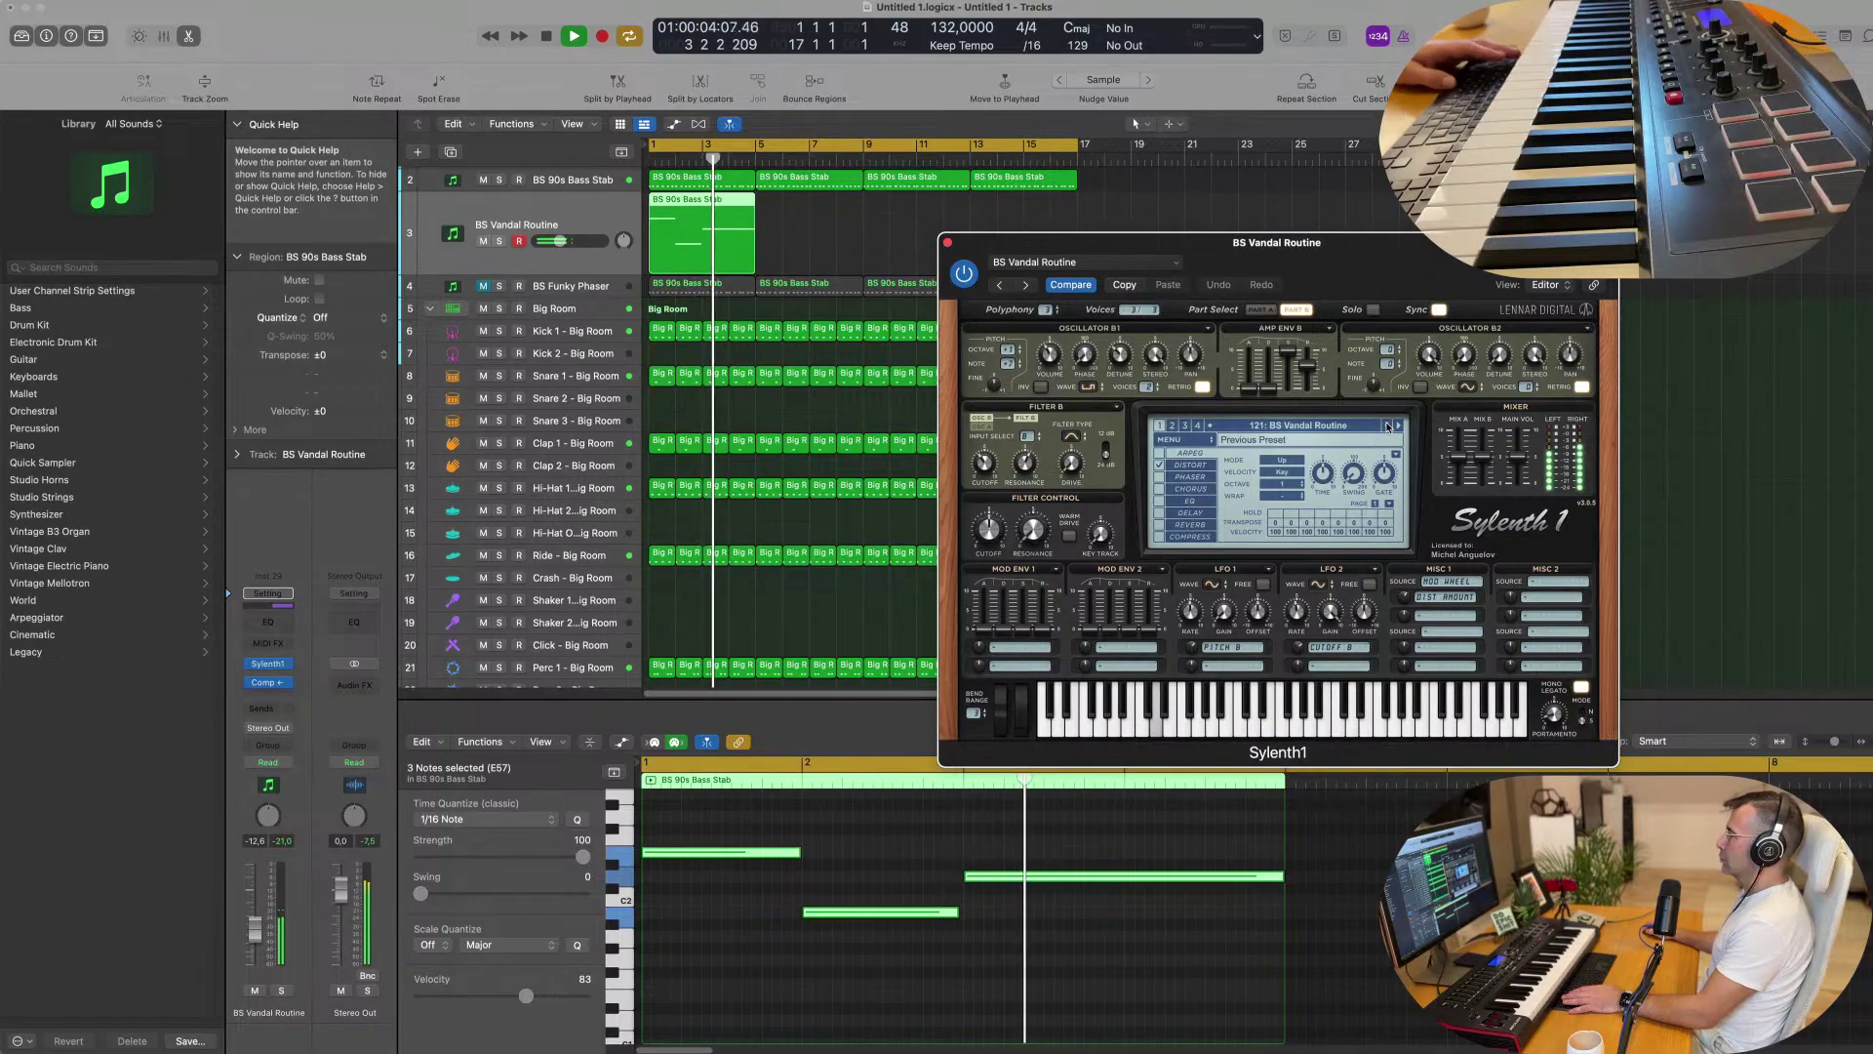
Try a filter cutoff of about 6.5 and an amp envelope B decay of 0 on BS Vandal Routine during playback.
key(space)
key(space)
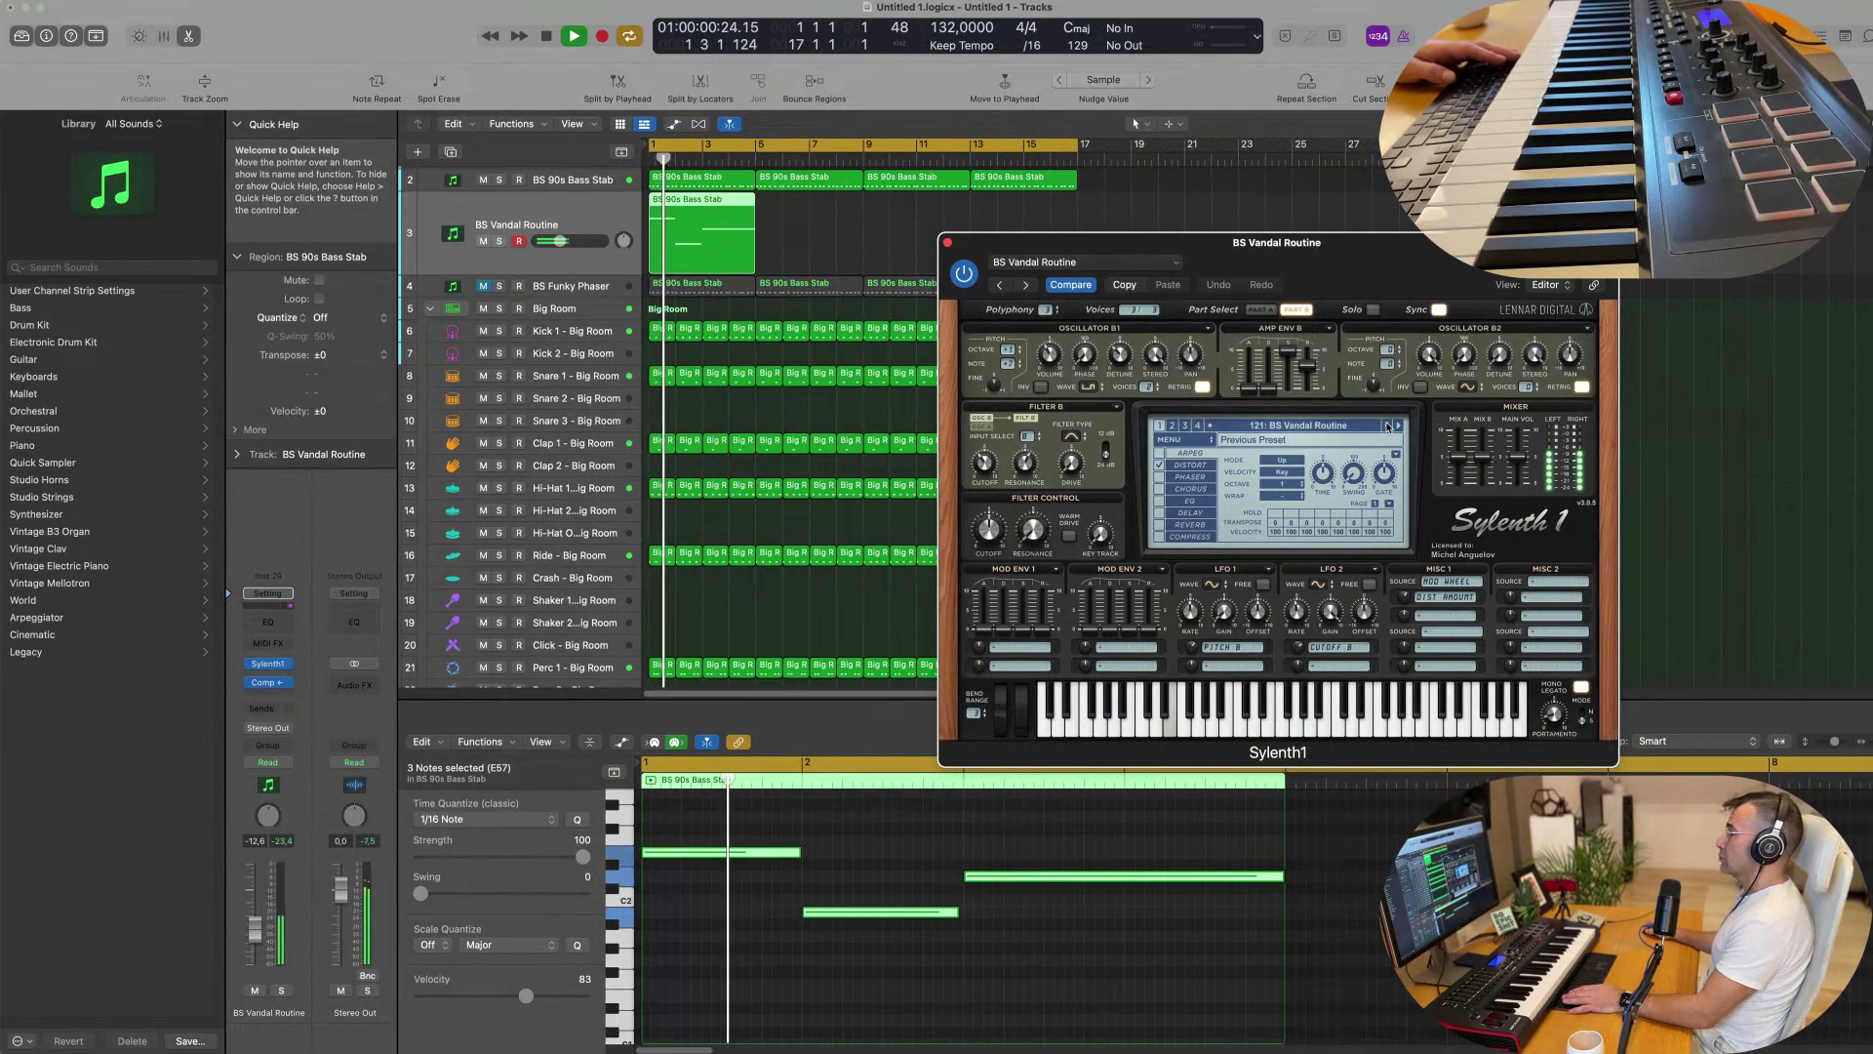
drag(987, 531, 984, 604)
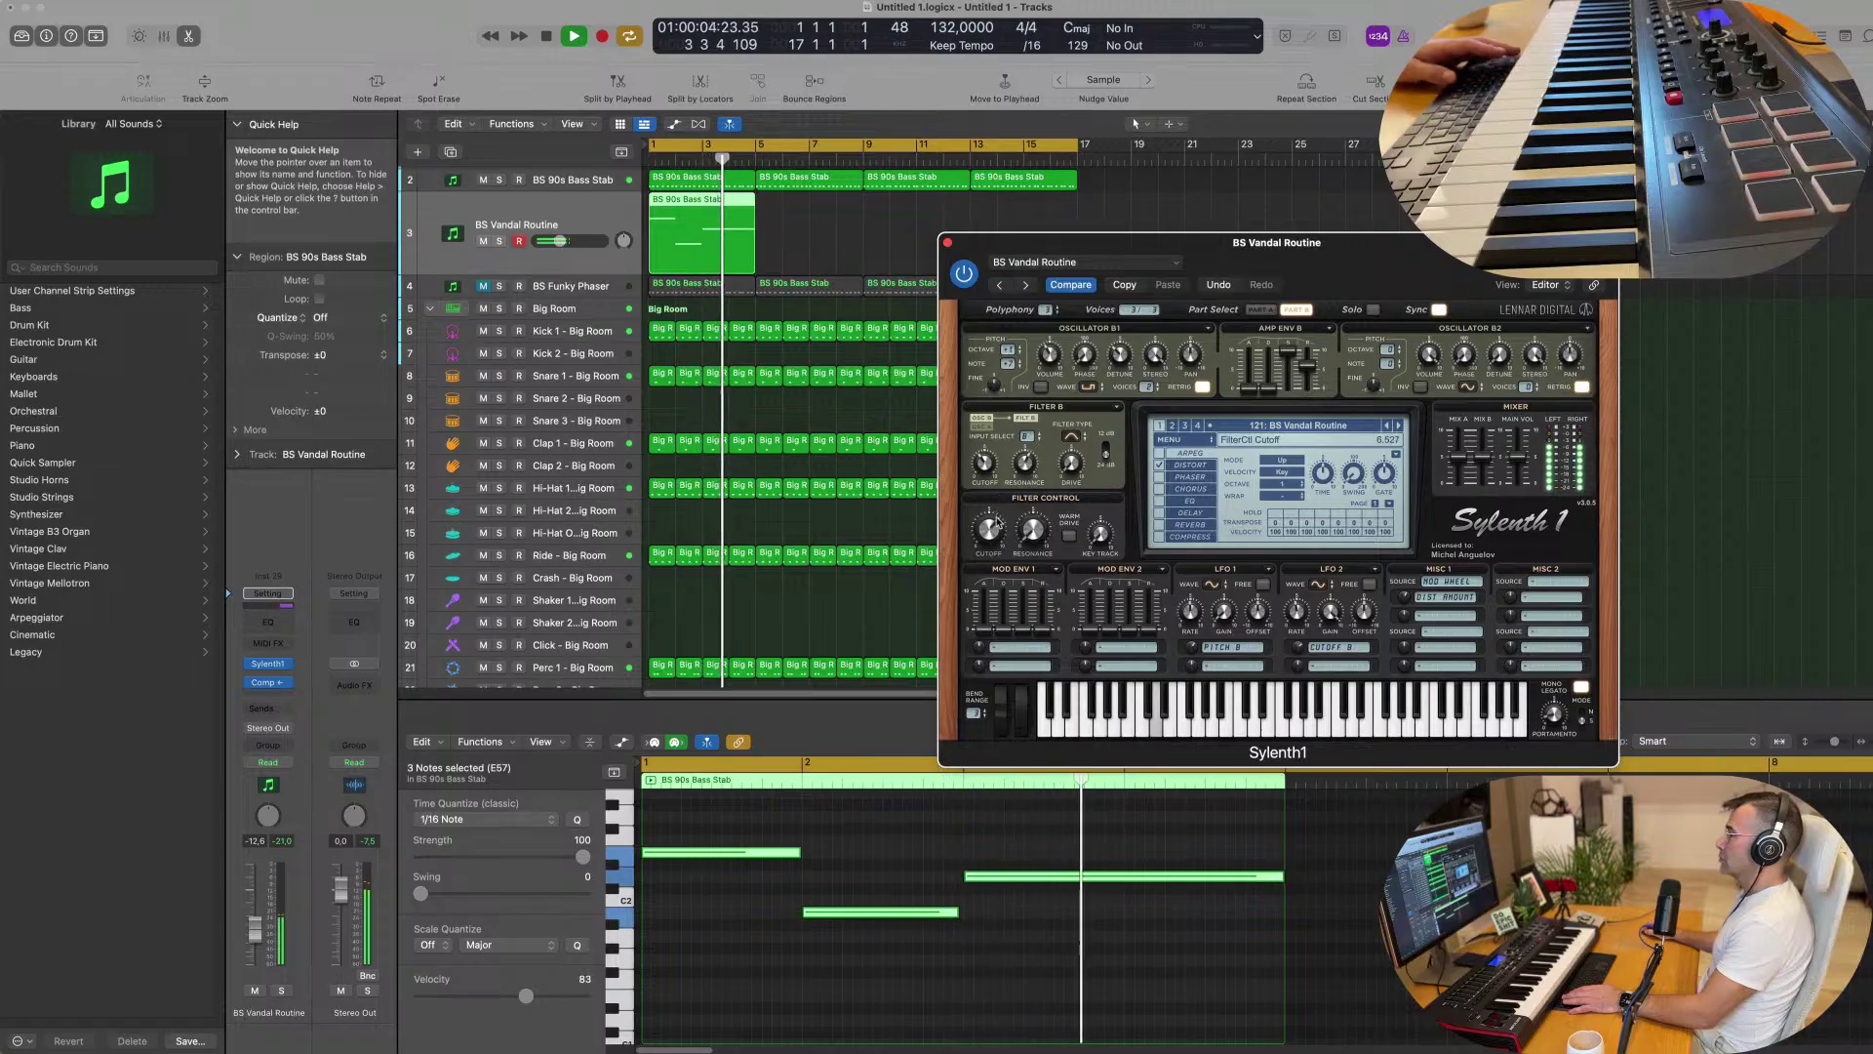
key(Return)
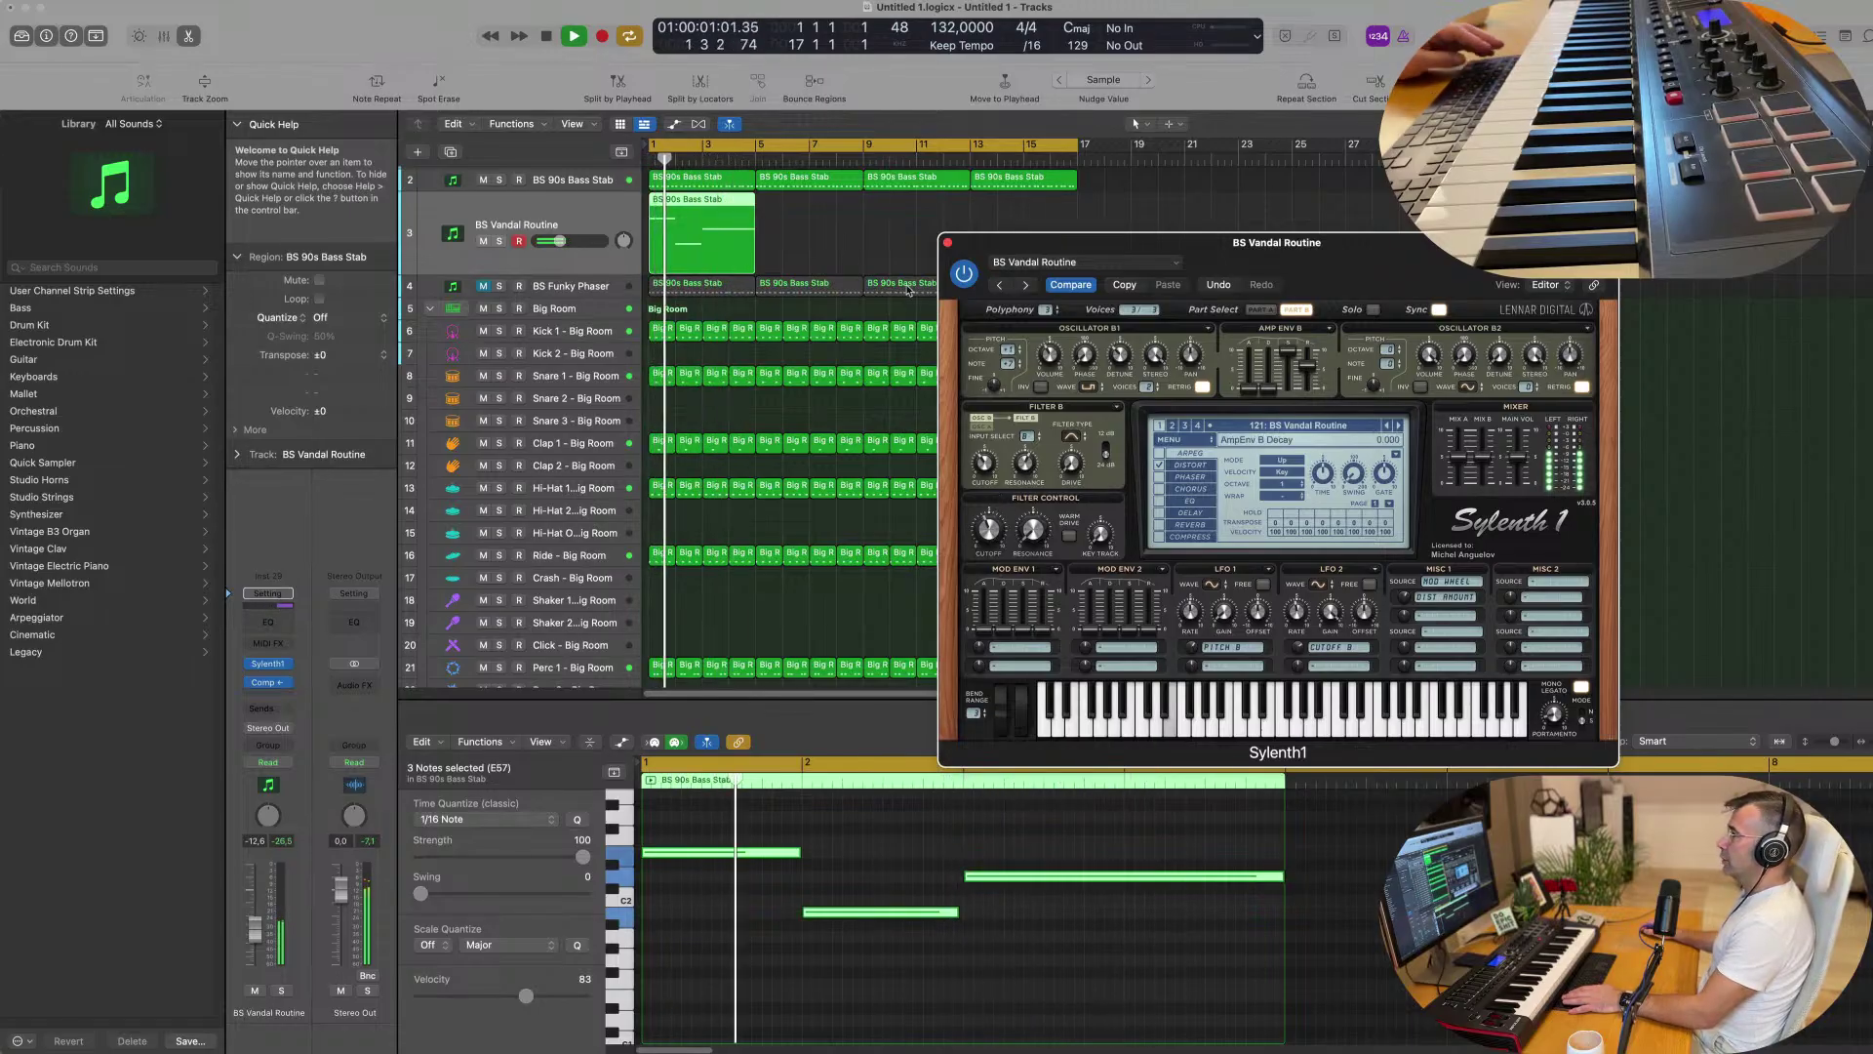
Repeat the long-note region three times so it fills all 16 bars, and move the Sylenth1 window off the arrangement.
key(super+r)
key(super+r)
key(super+r)
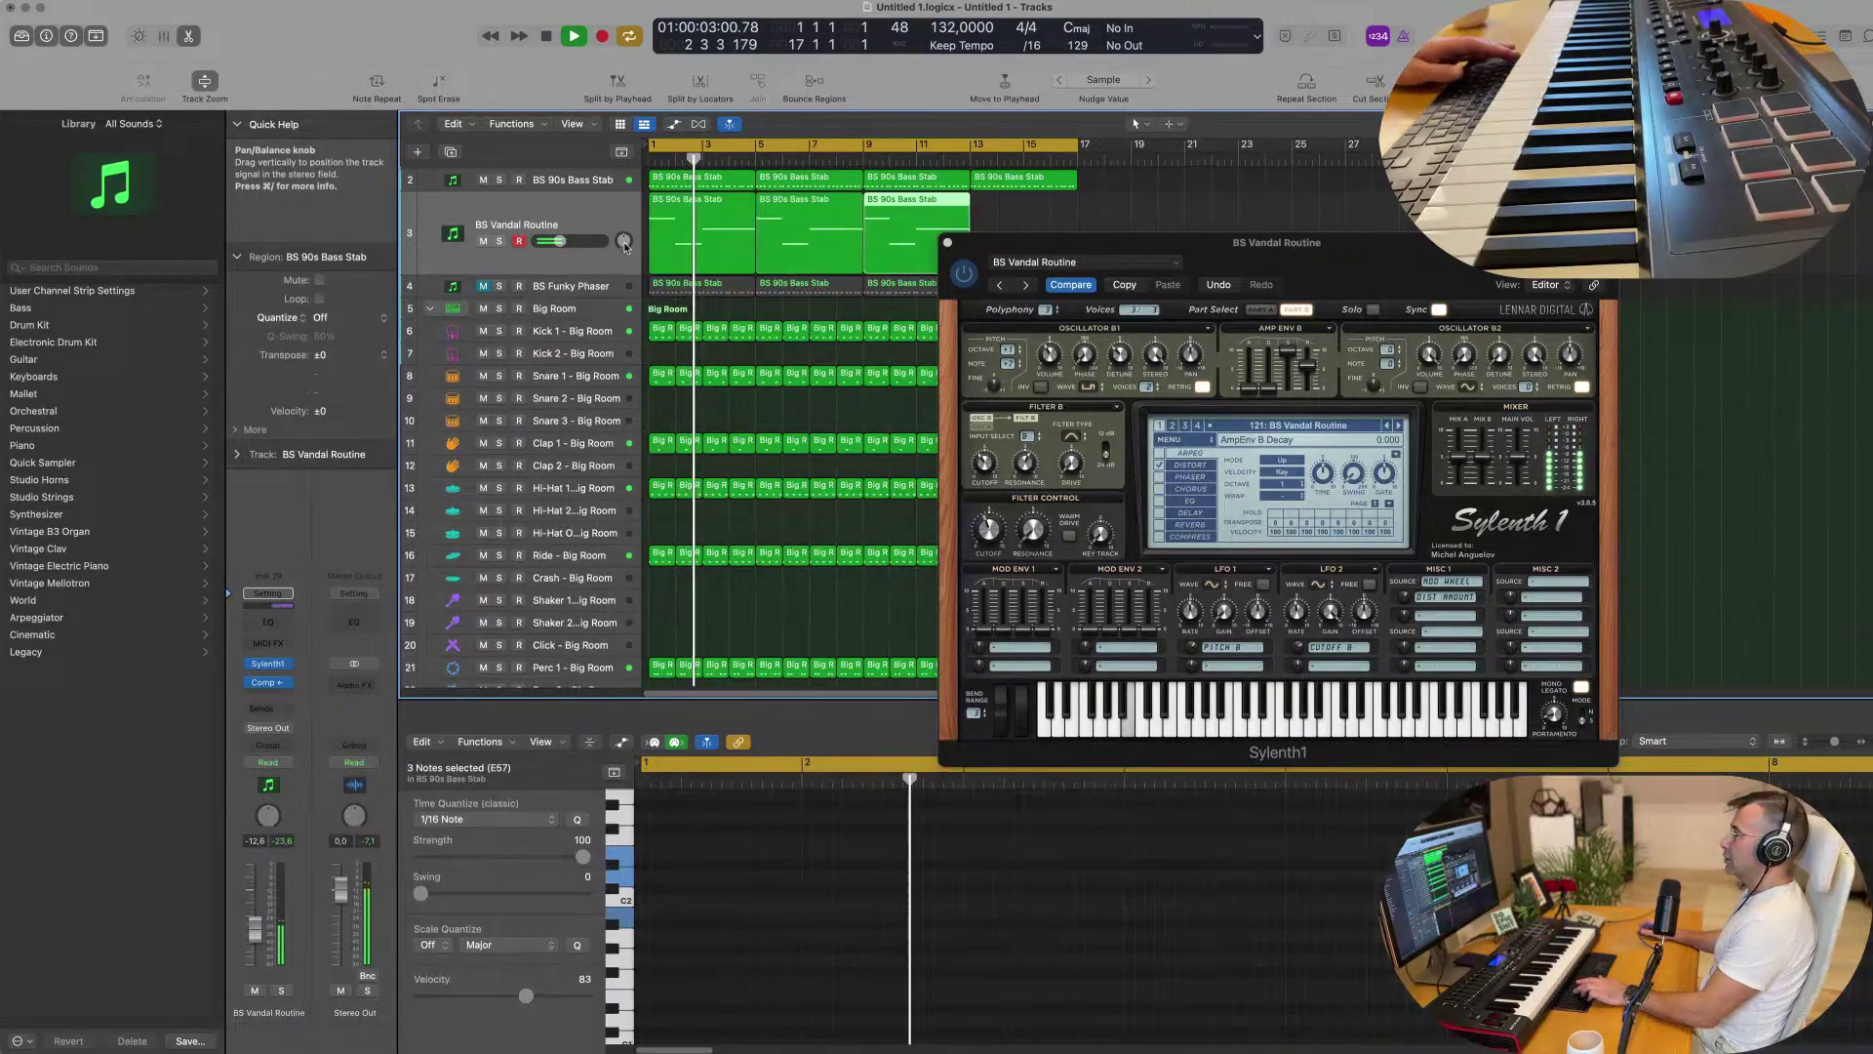
drag(1220, 242, 1151, 263)
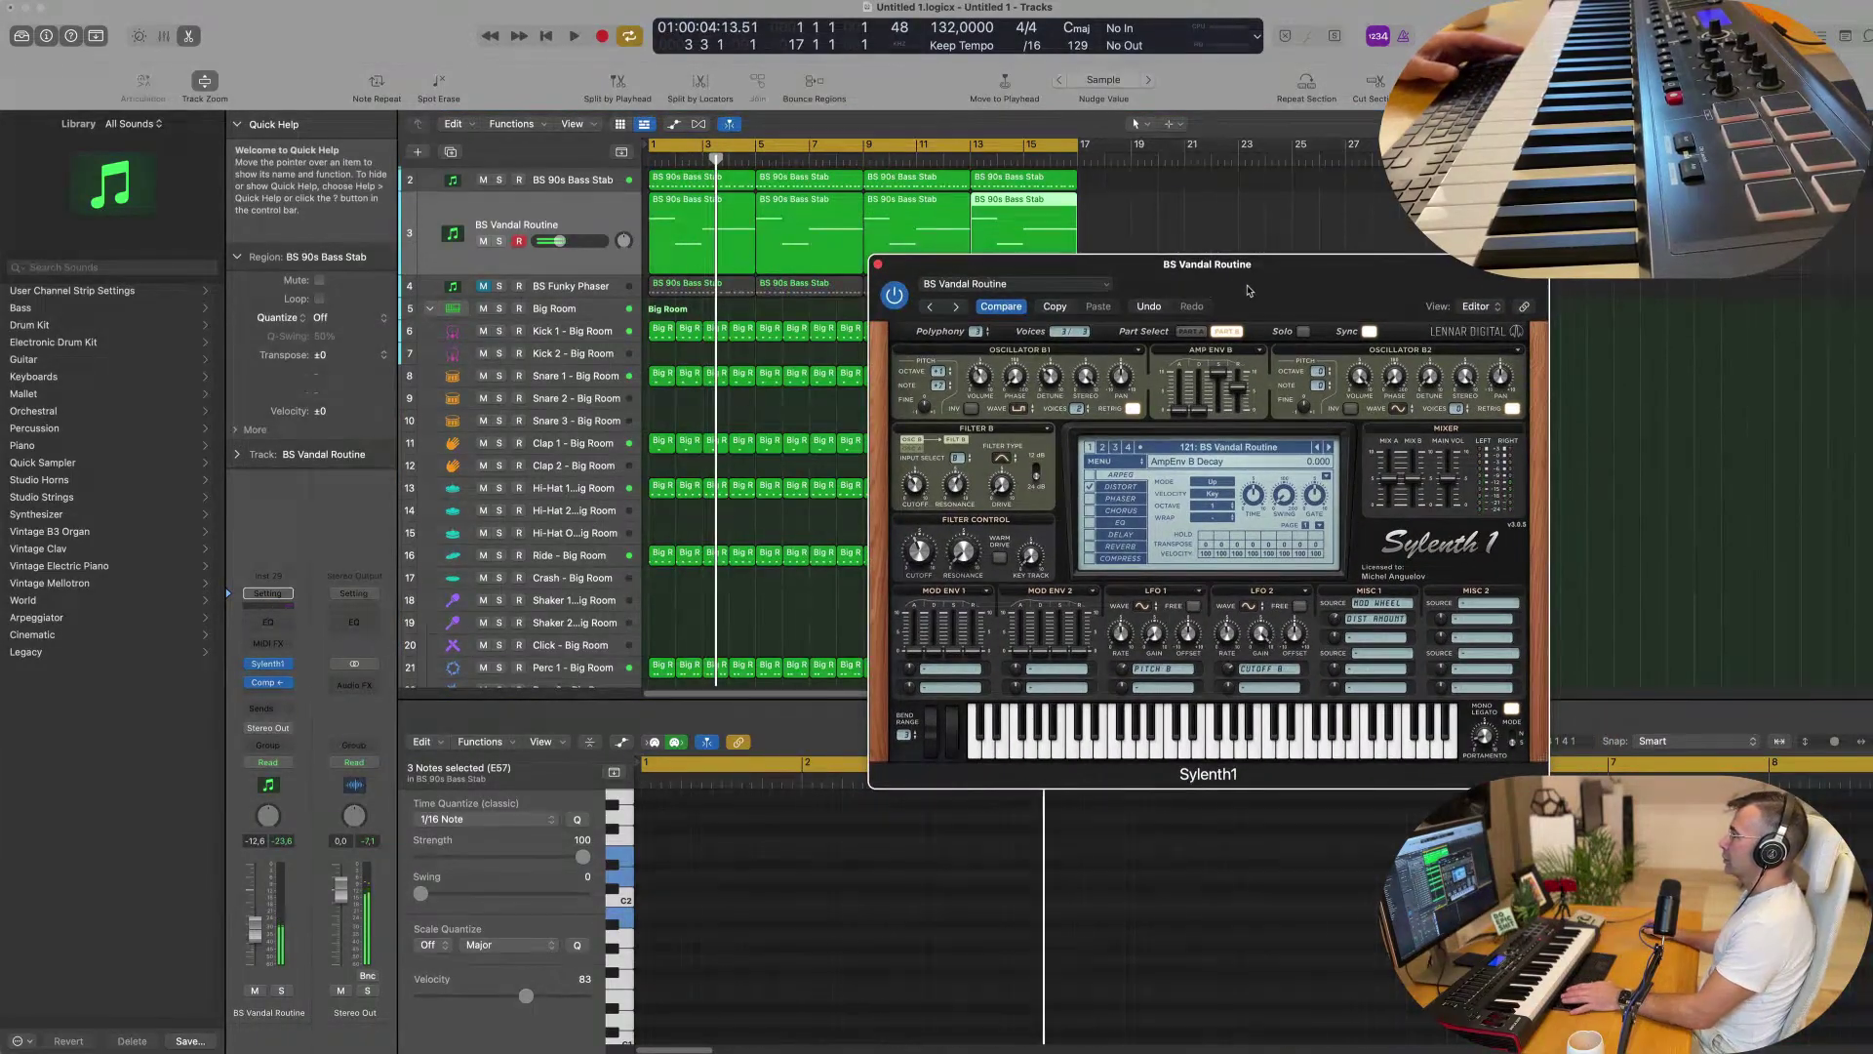
Audition the presets from BS Unkleen back to BS Tomte over the full loop, restarting playback for each.
key(Return)
click(1319, 449)
key(Return)
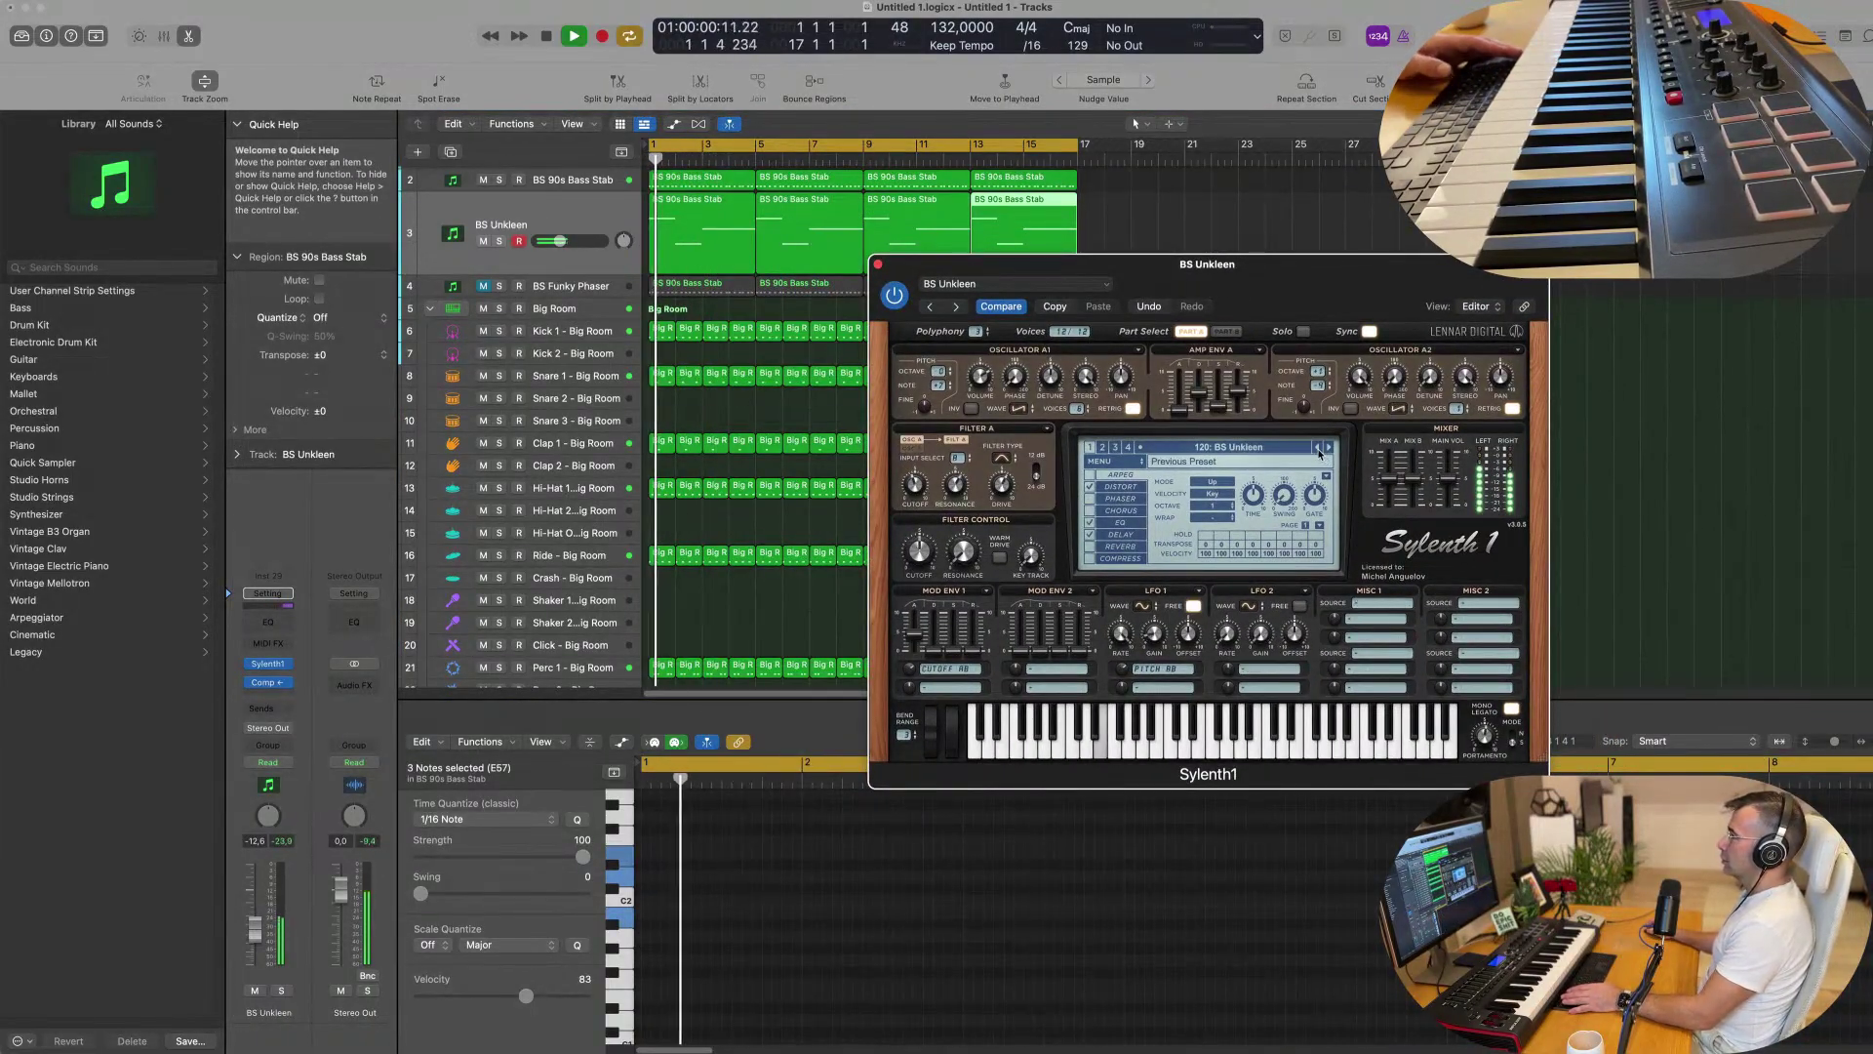
click(1319, 449)
key(Return)
click(1319, 449)
key(Return)
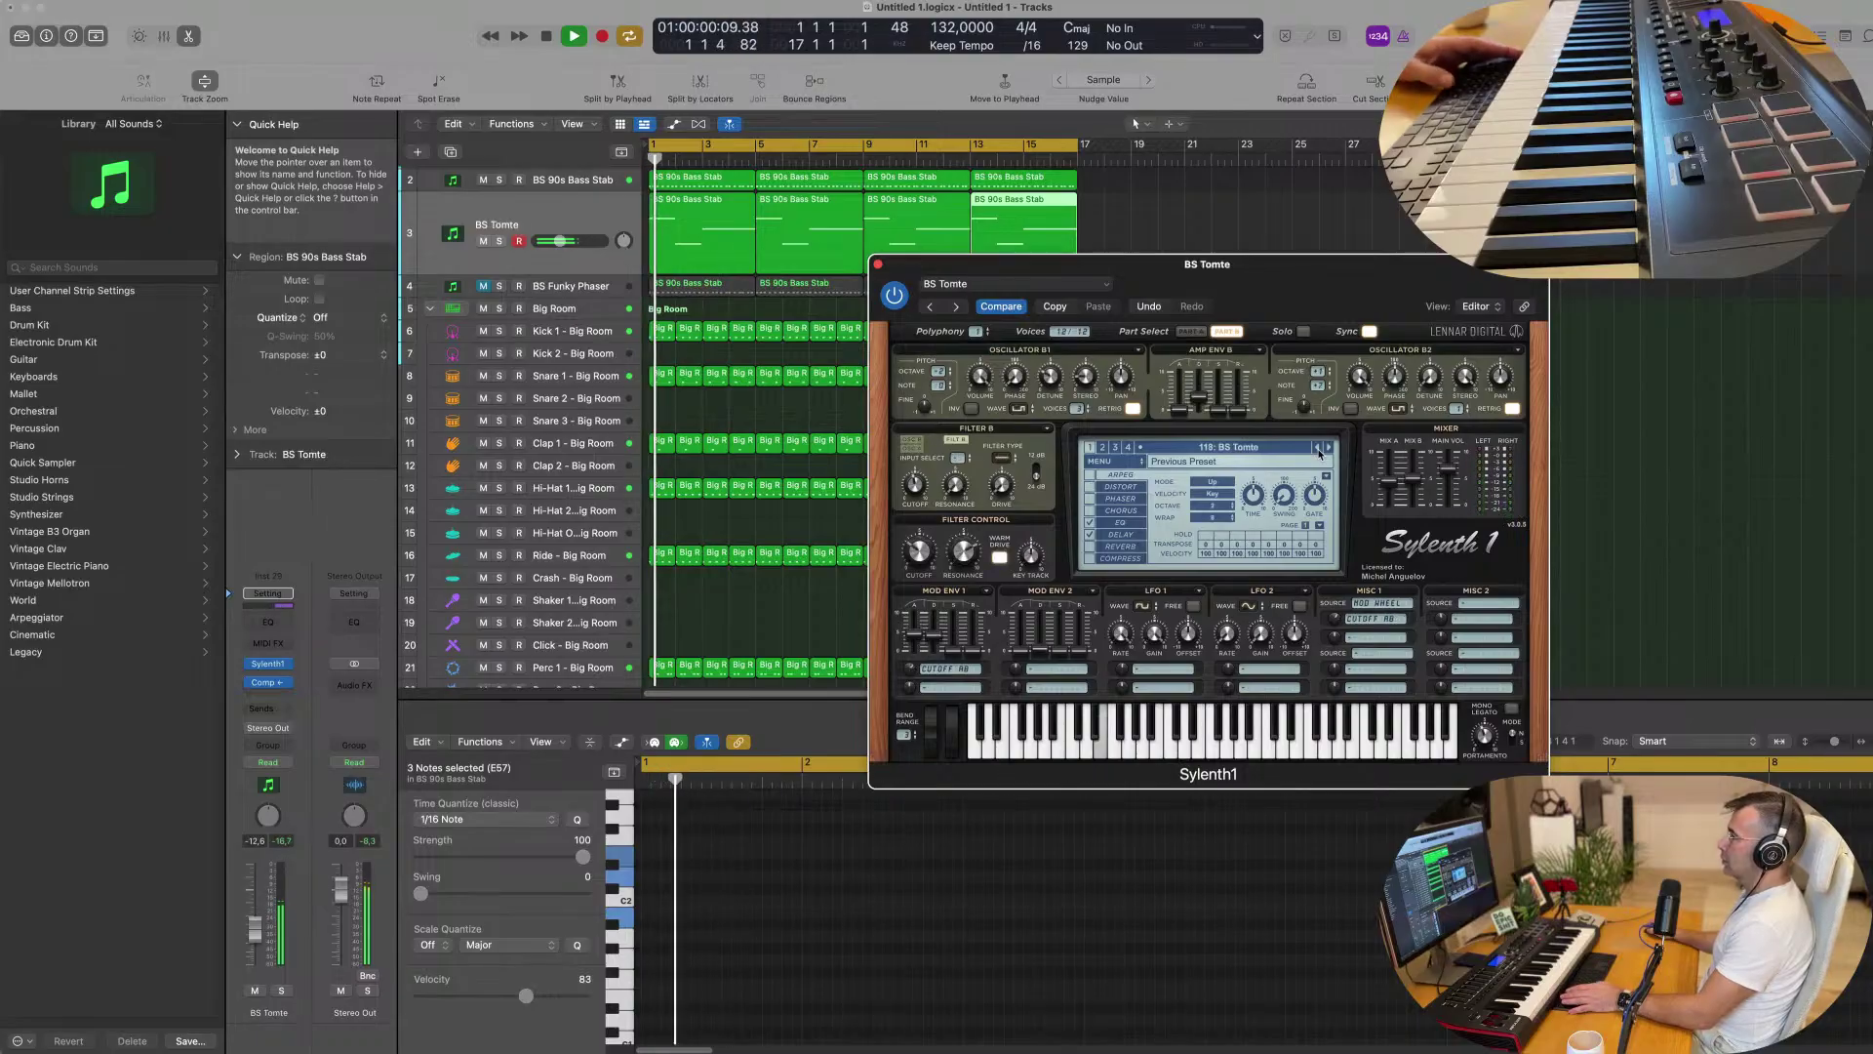
Audition the presets BS Three Saws in collaboration, BS The Hammer and BS The C64-Files from the loop start.
click(1319, 449)
key(Return)
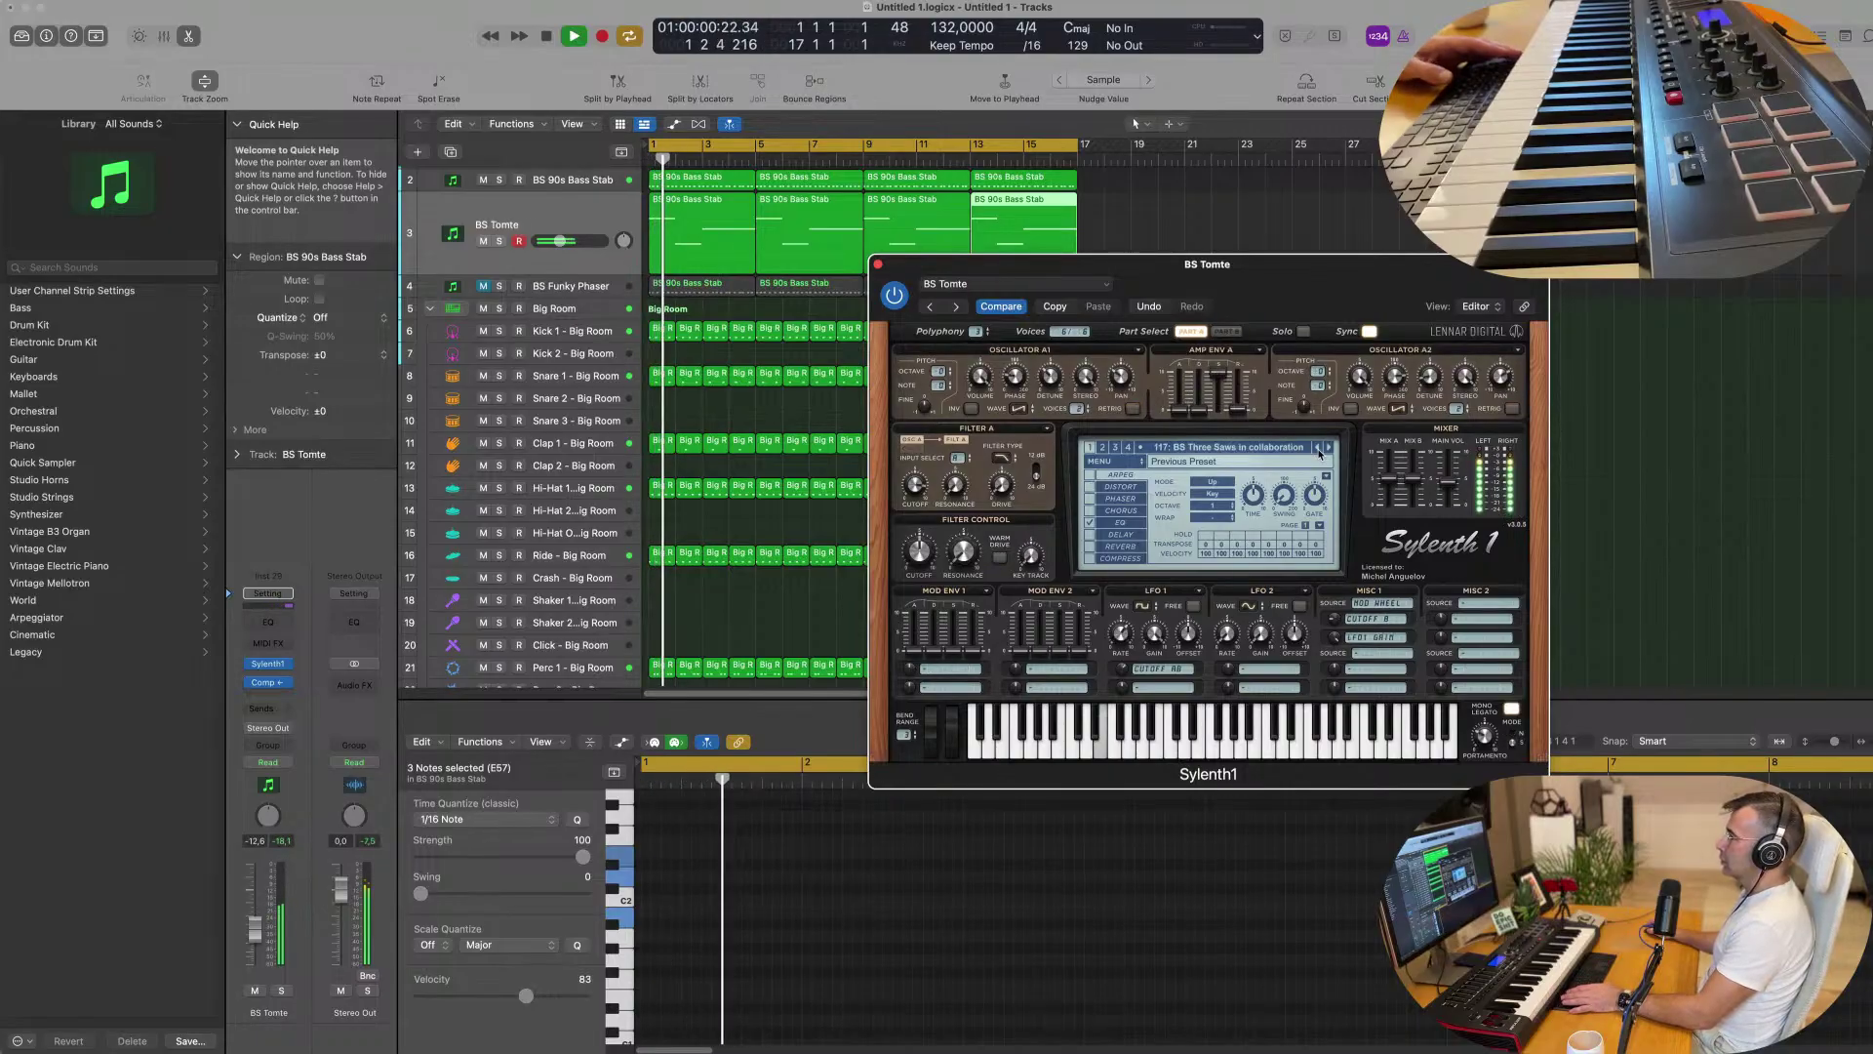
click(1319, 449)
key(Return)
click(1319, 449)
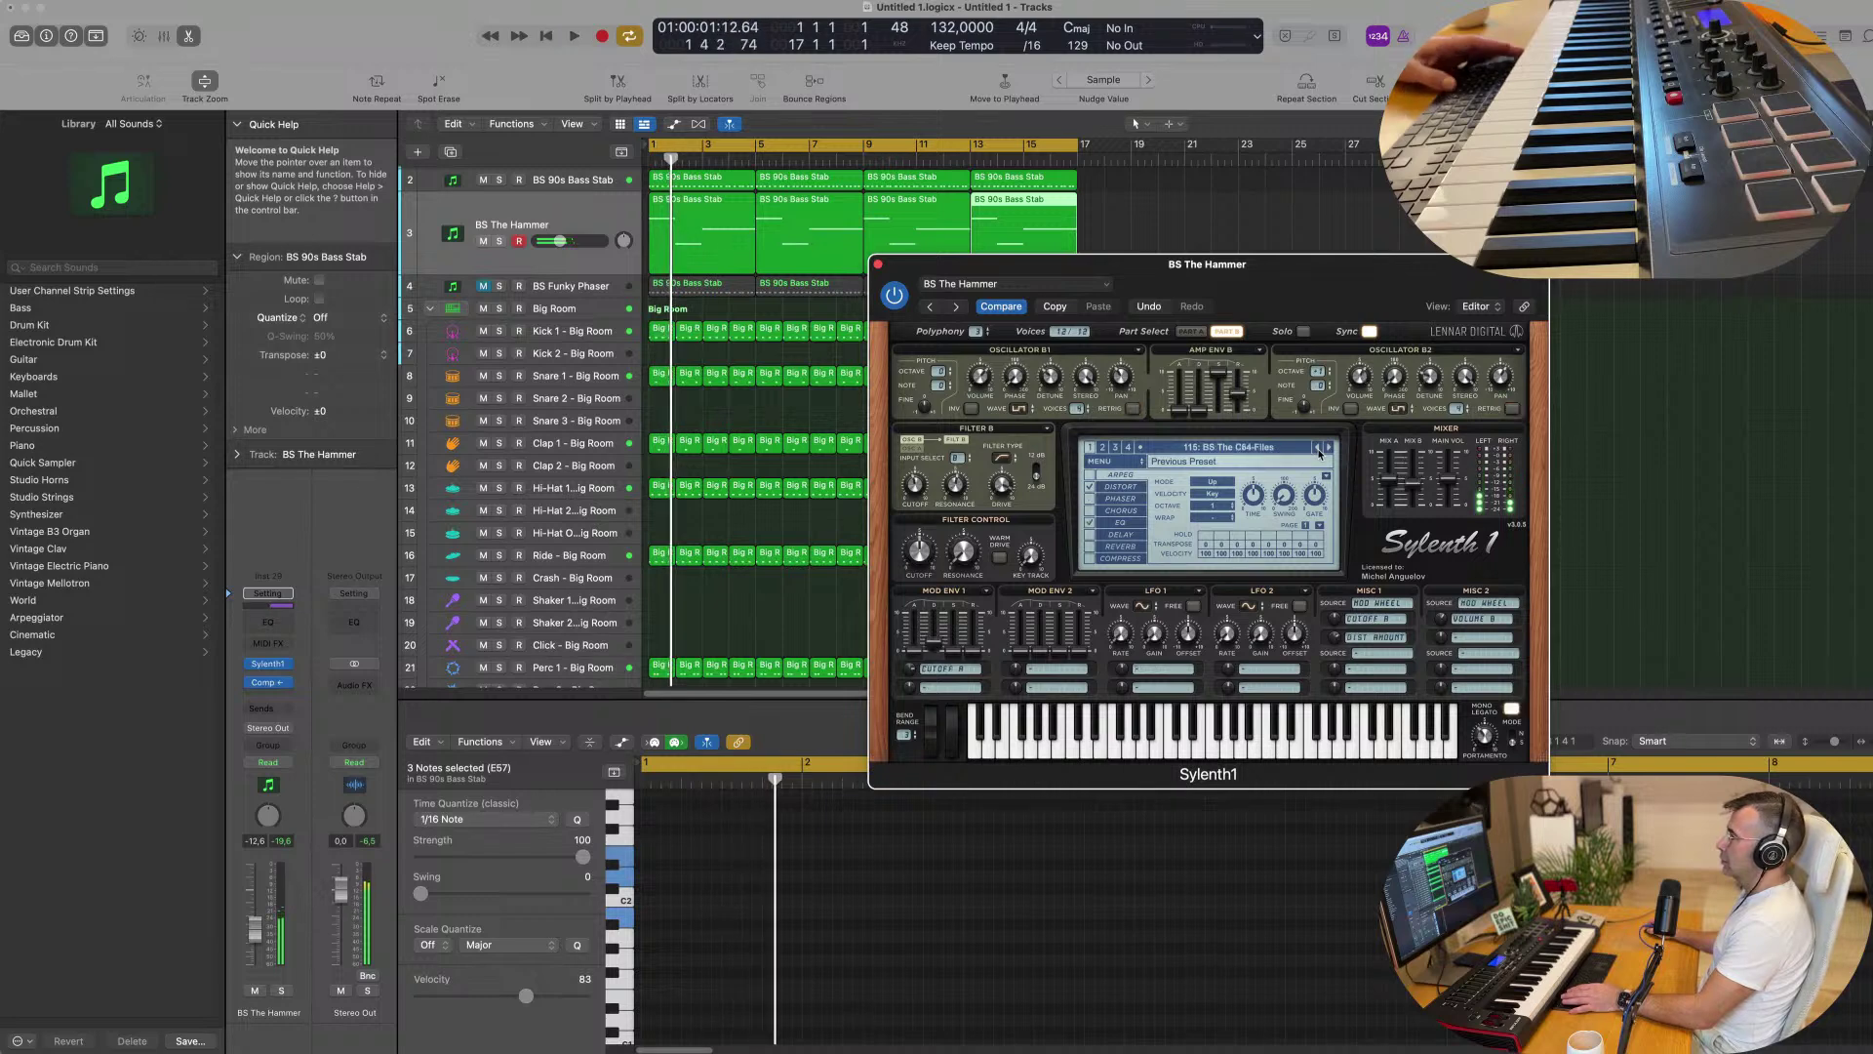
key(Return)
Audition the presets from BS The Bleep (no acid) back to BS Tage at Propellerhead.
click(1320, 449)
key(Return)
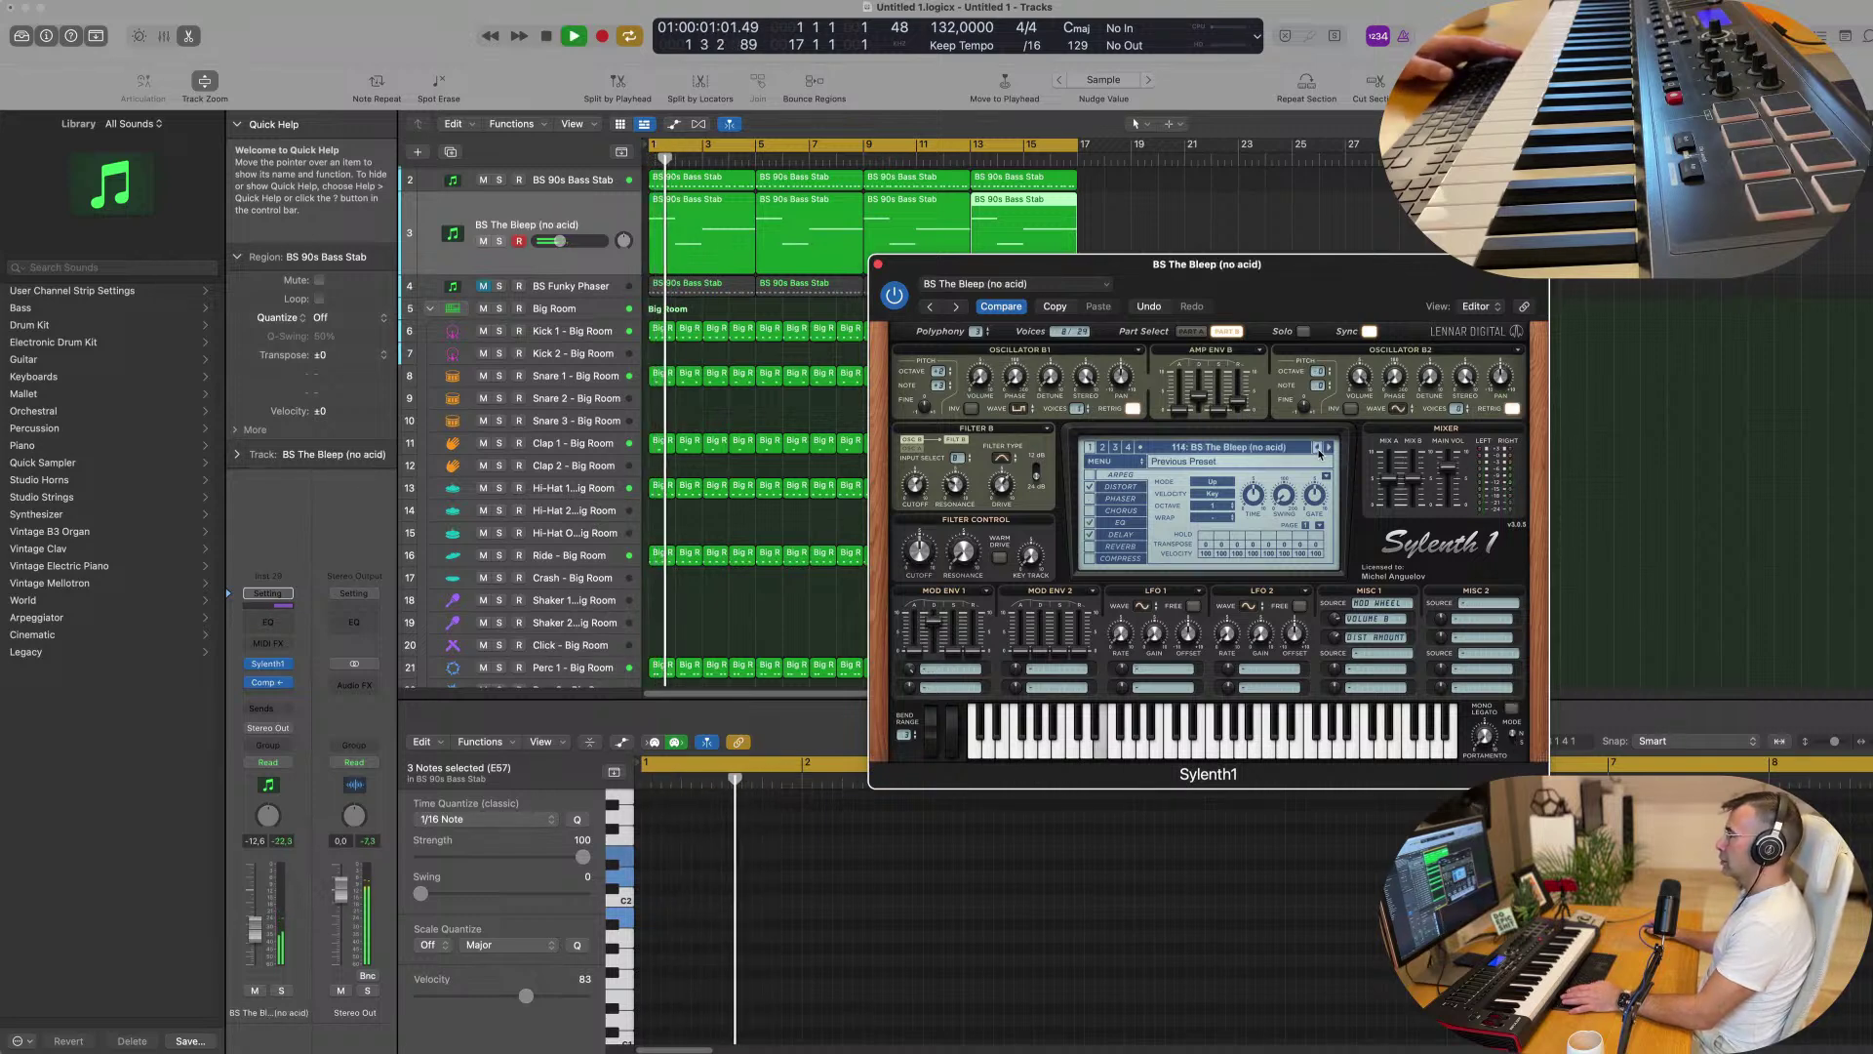
click(1320, 449)
key(Return)
click(1319, 449)
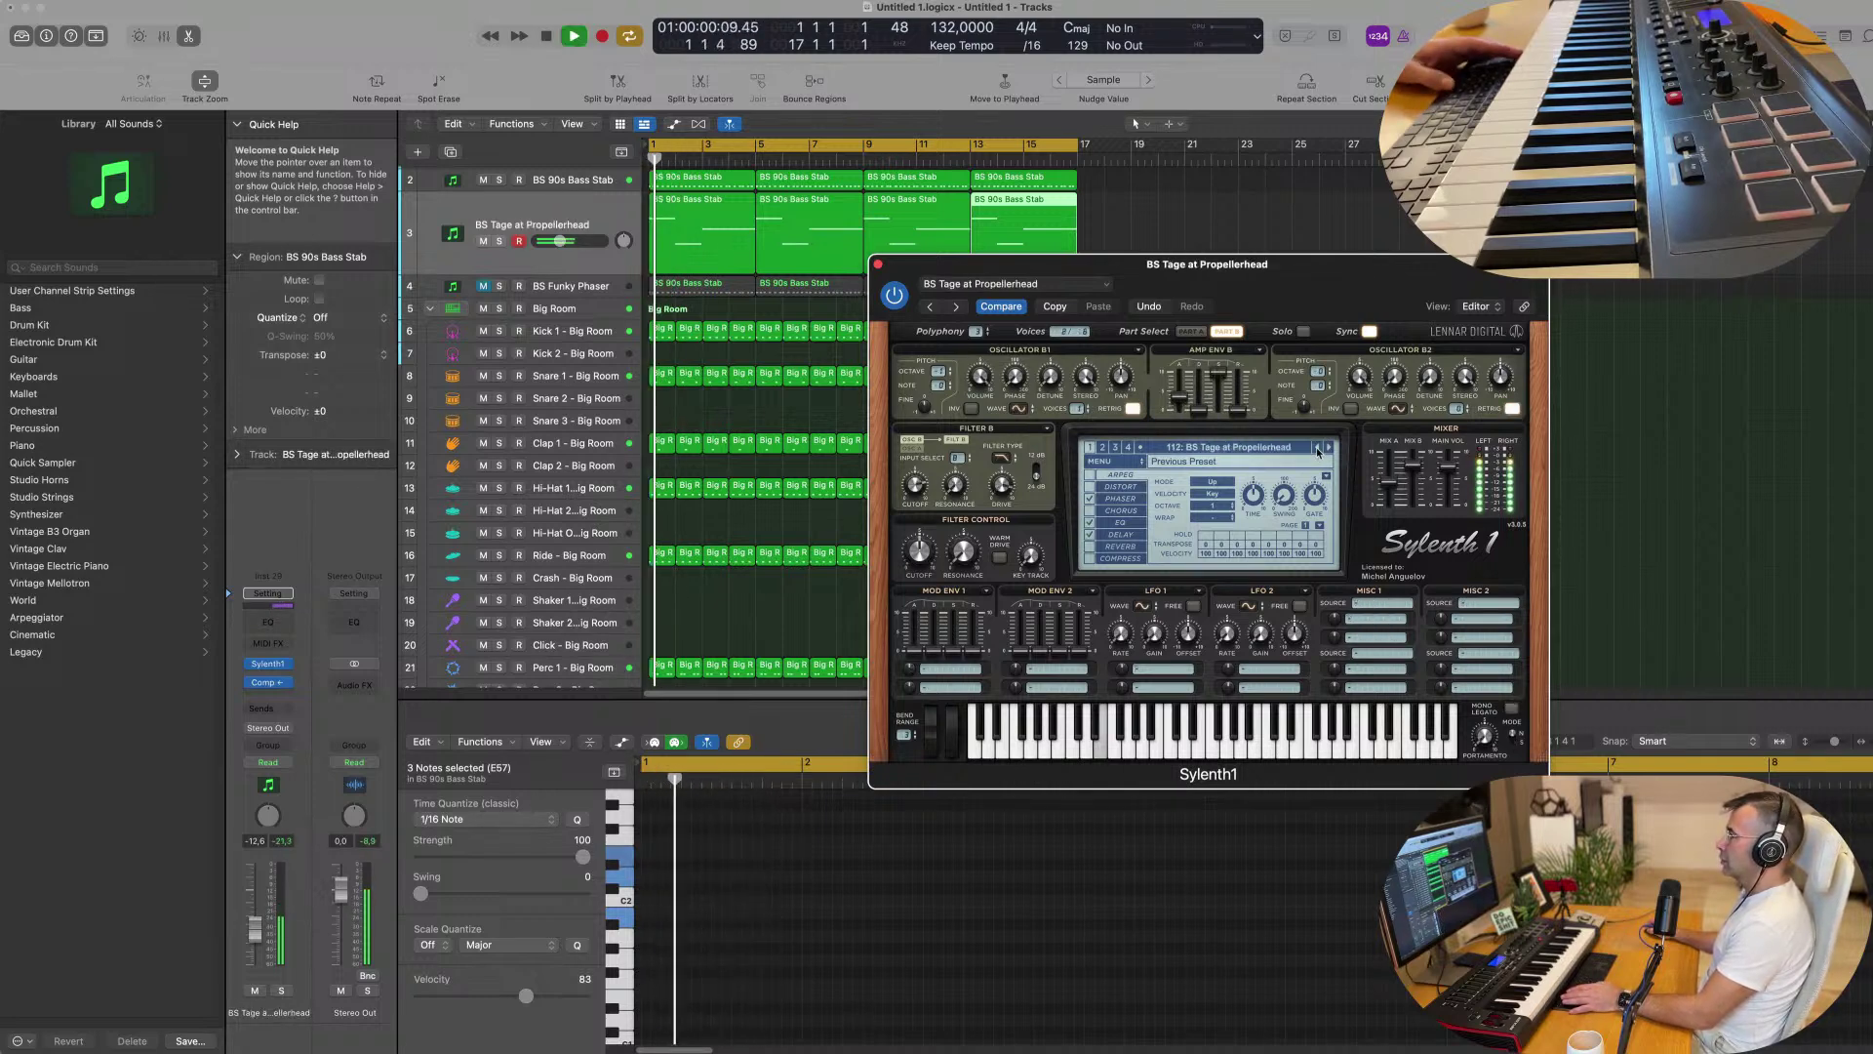
Audition the presets from BS Summers Rain back through BS Stikky to BS Steady, restarting the loop for each.
click(1319, 449)
key(Return)
click(1320, 449)
key(Return)
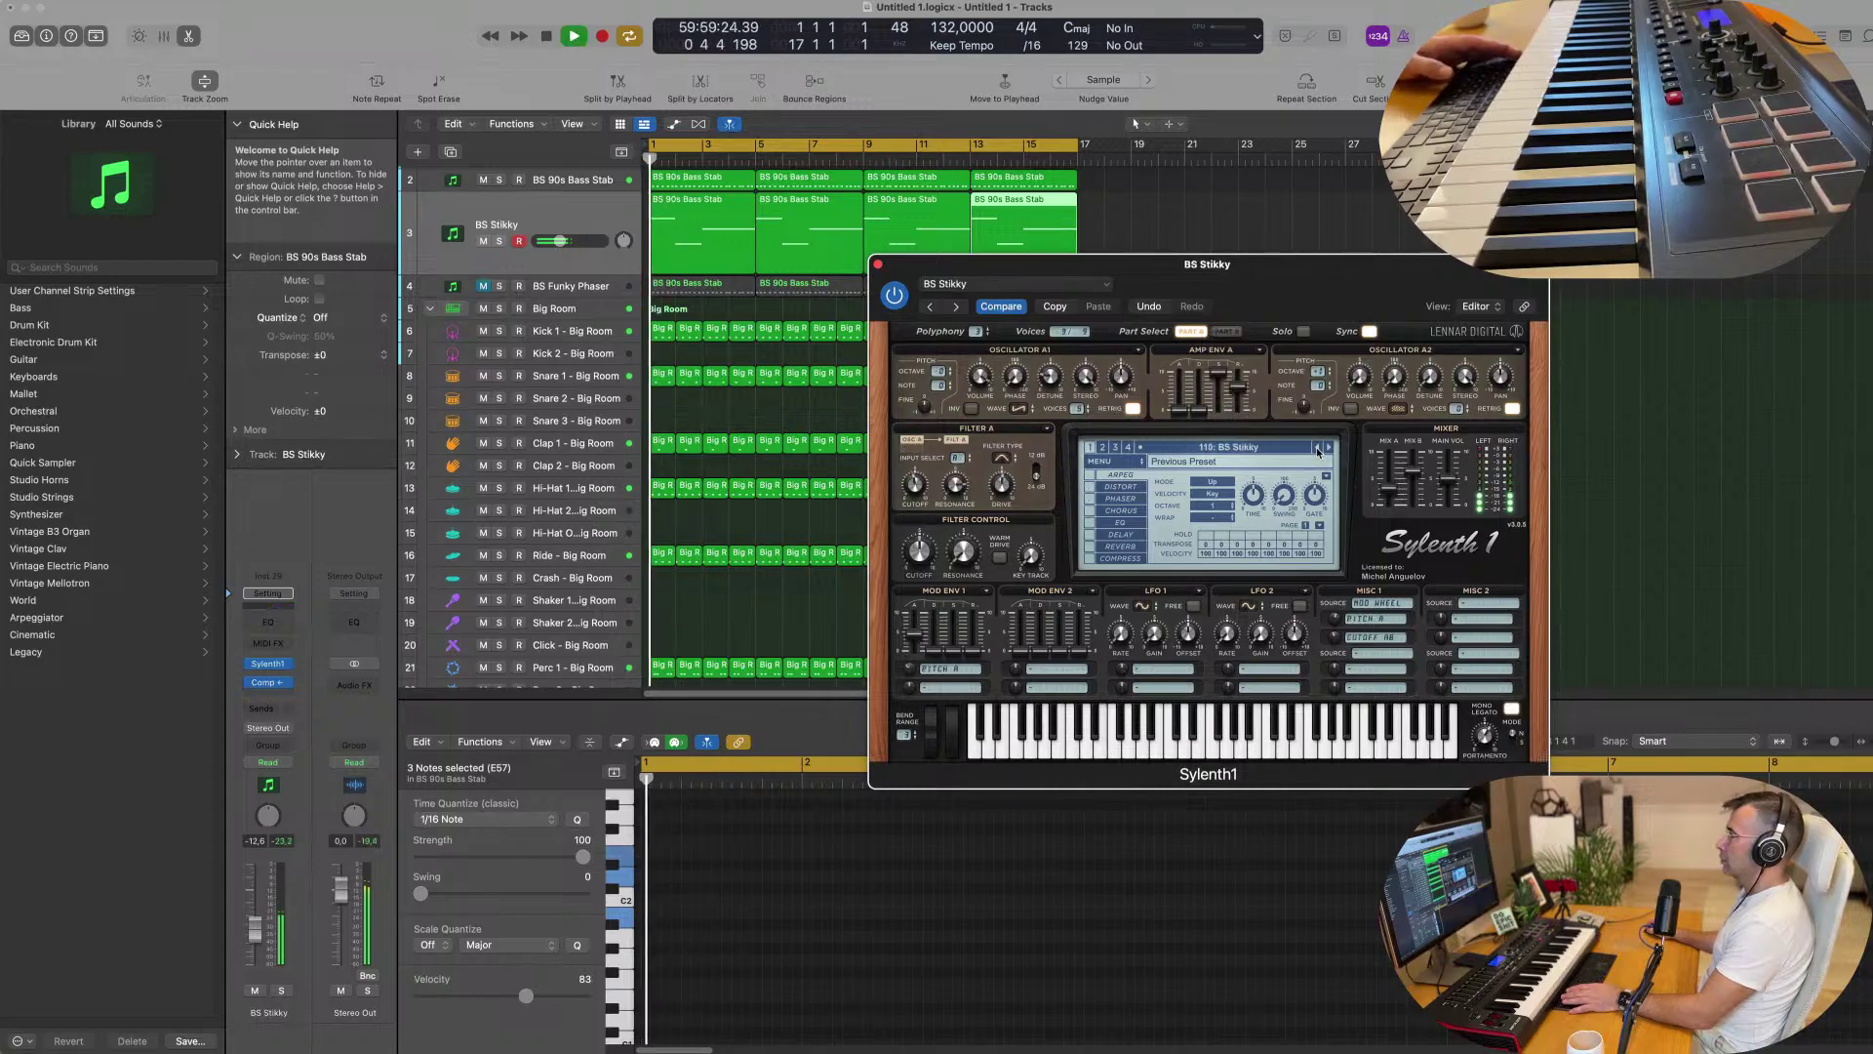
click(1317, 448)
key(space)
key(space)
click(1317, 449)
key(space)
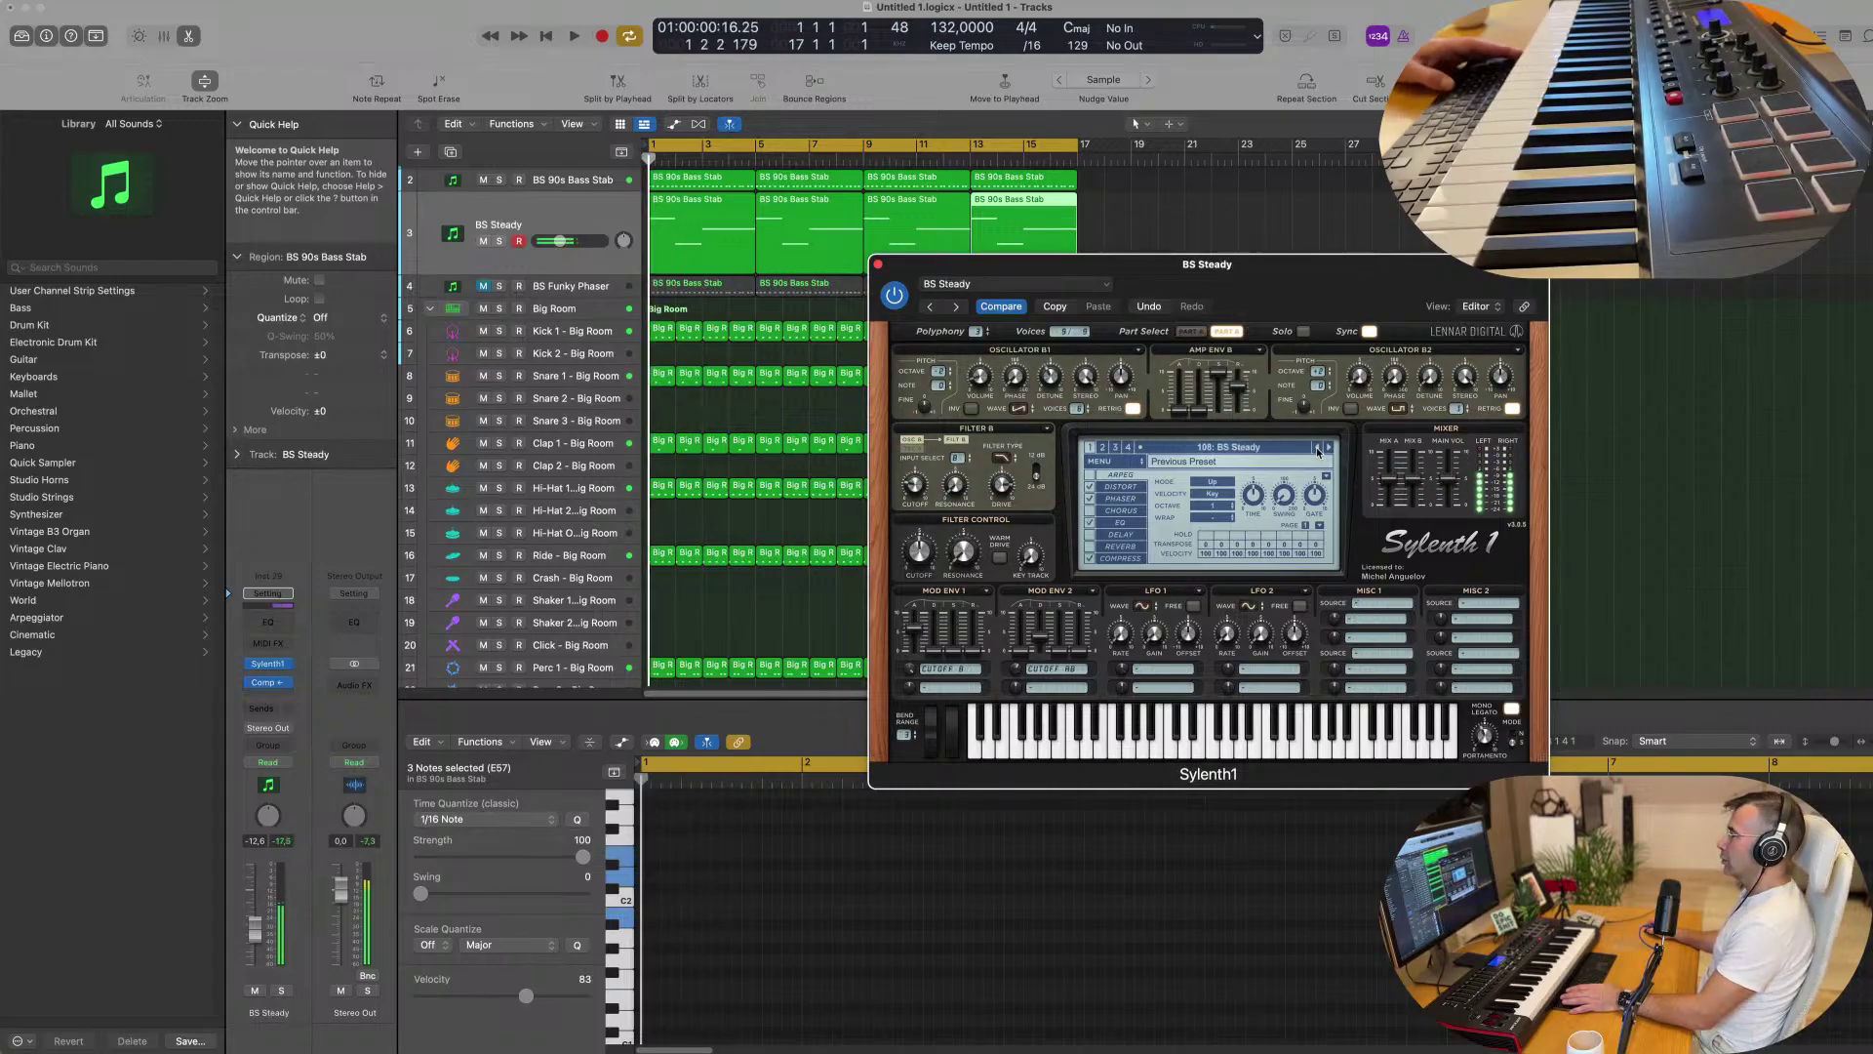
Check the bank's preset list at BS State of Stab, and audition backwards past BS Spandex Butch to BS Soul Glider.
click(1283, 451)
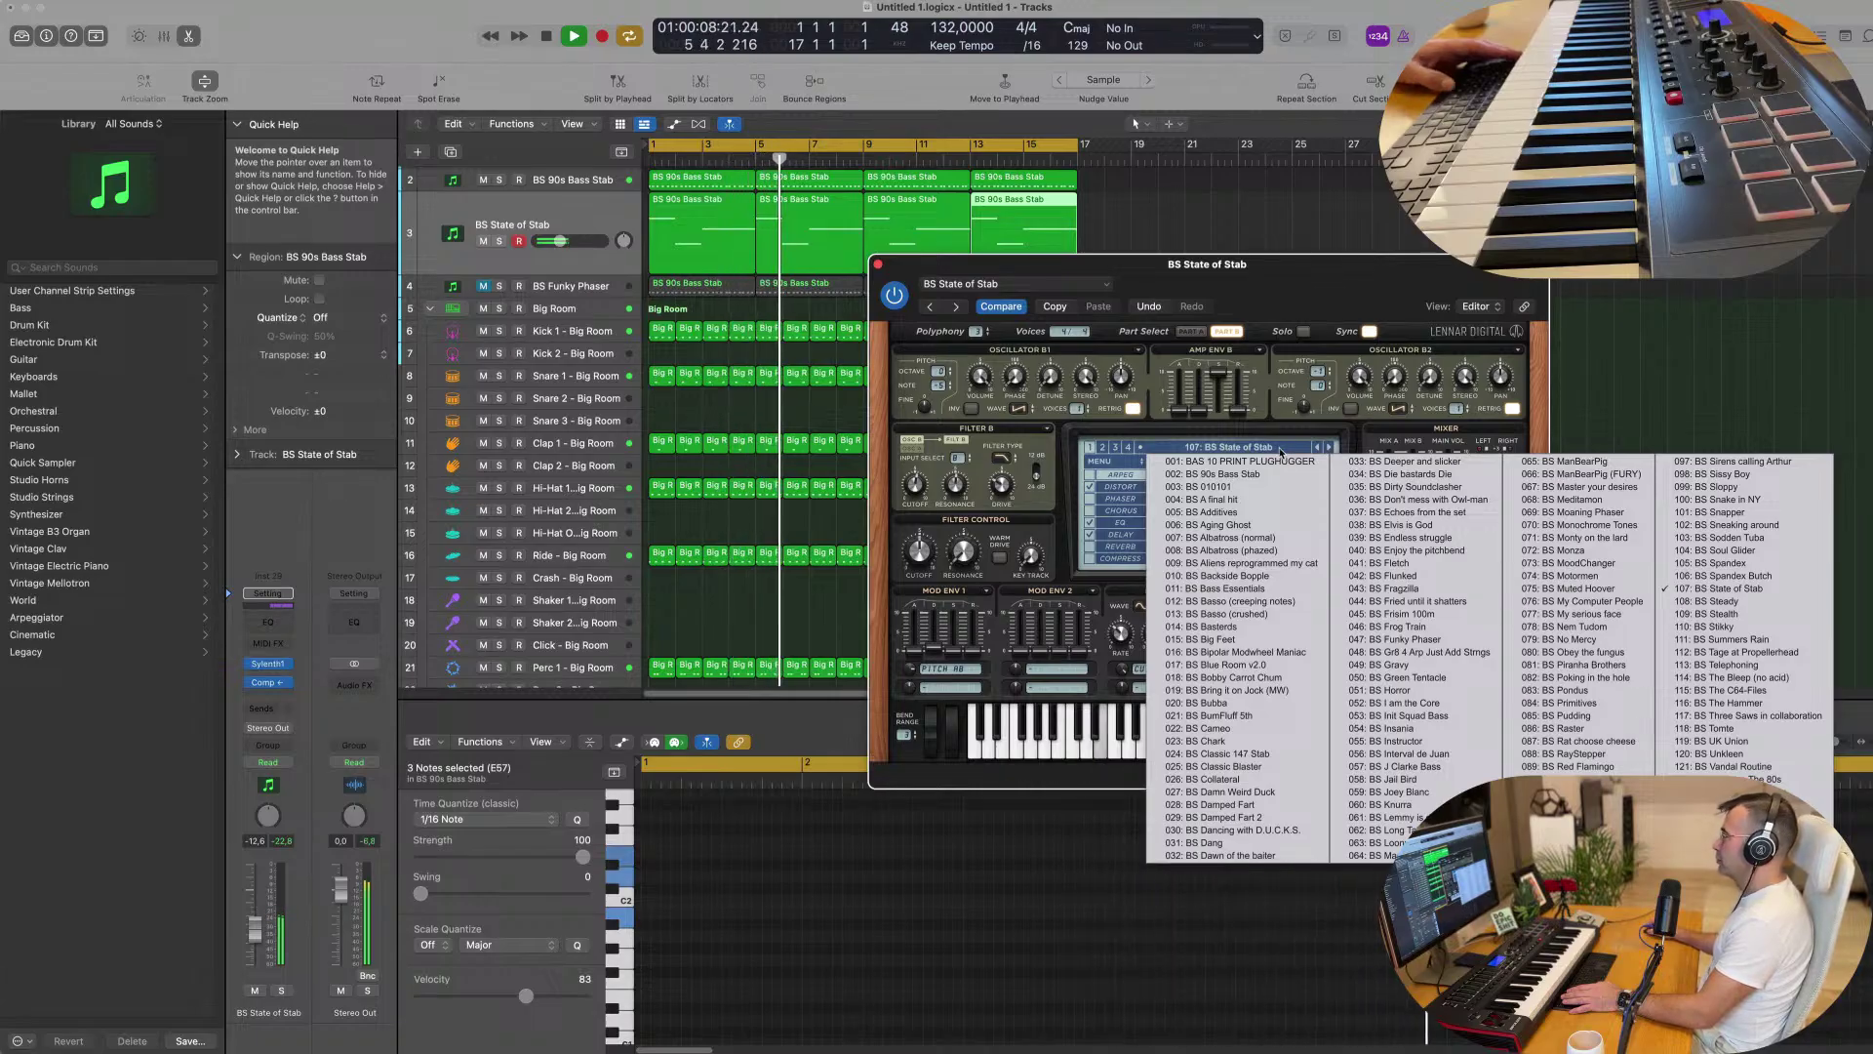
click(1316, 446)
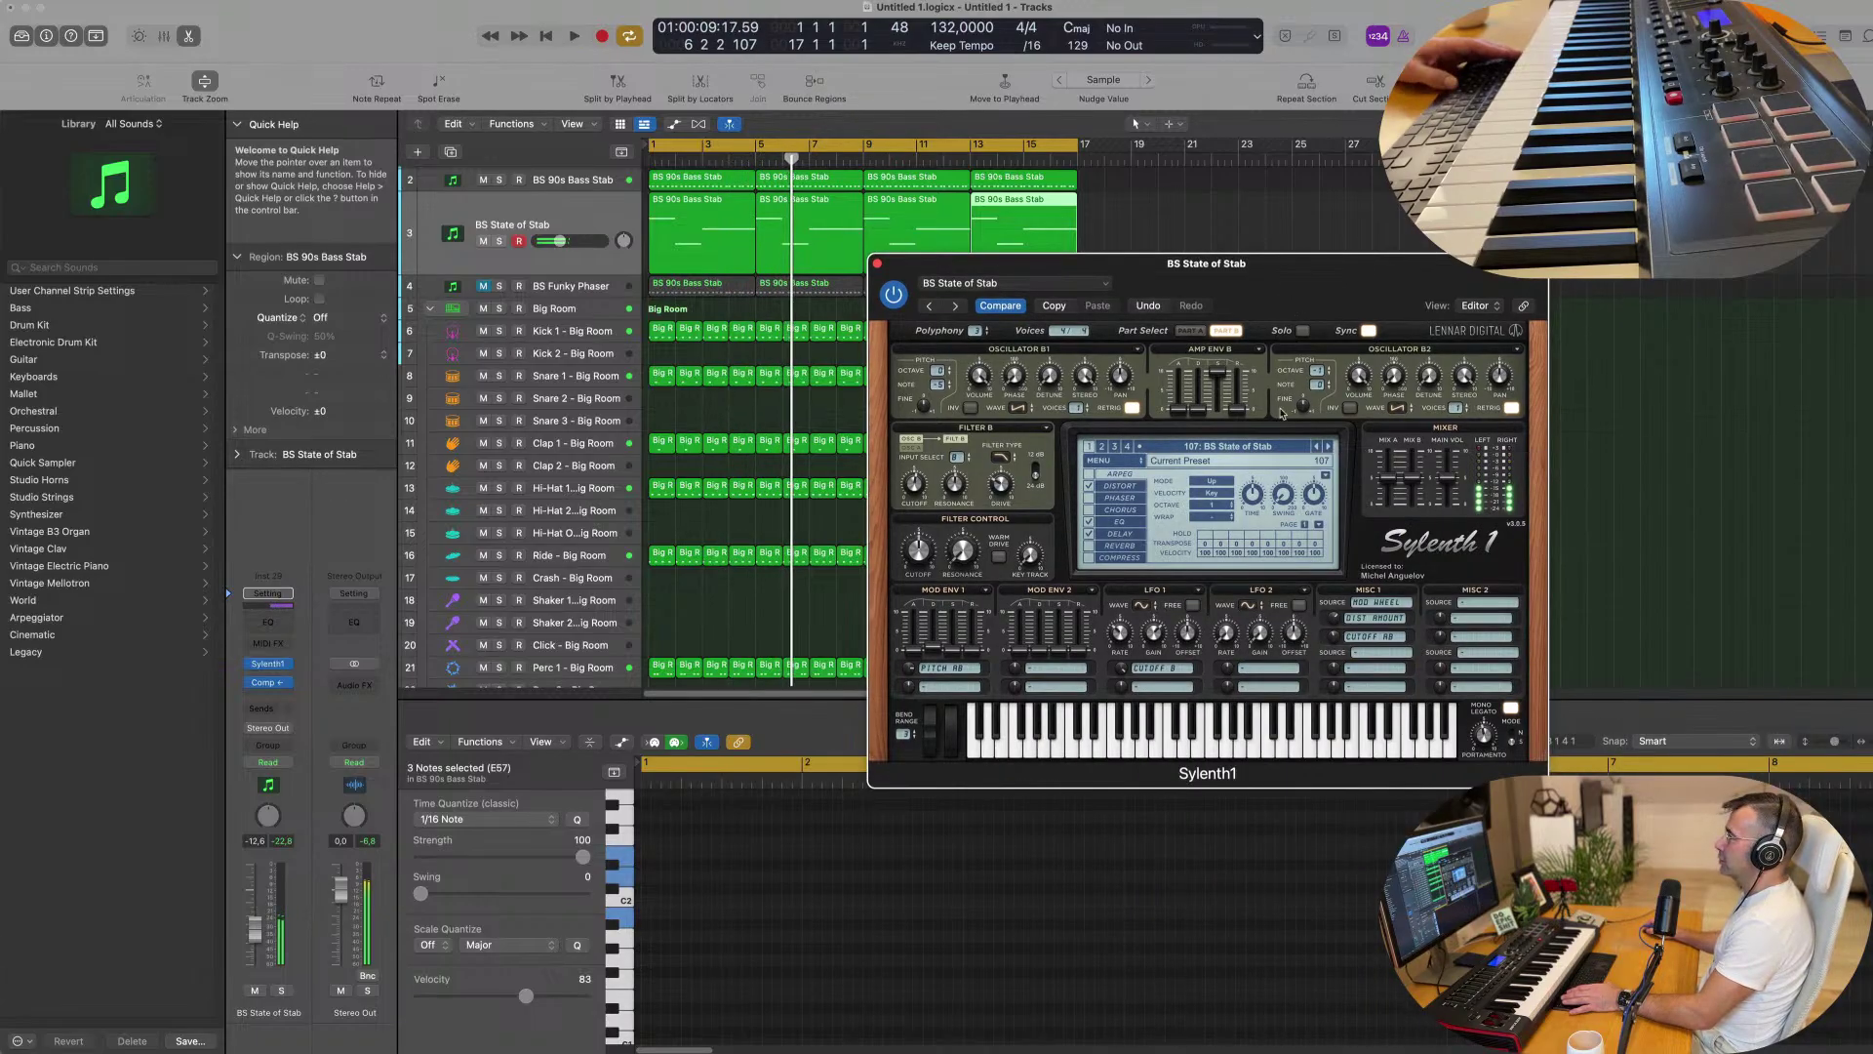
click(1316, 447)
click(1317, 447)
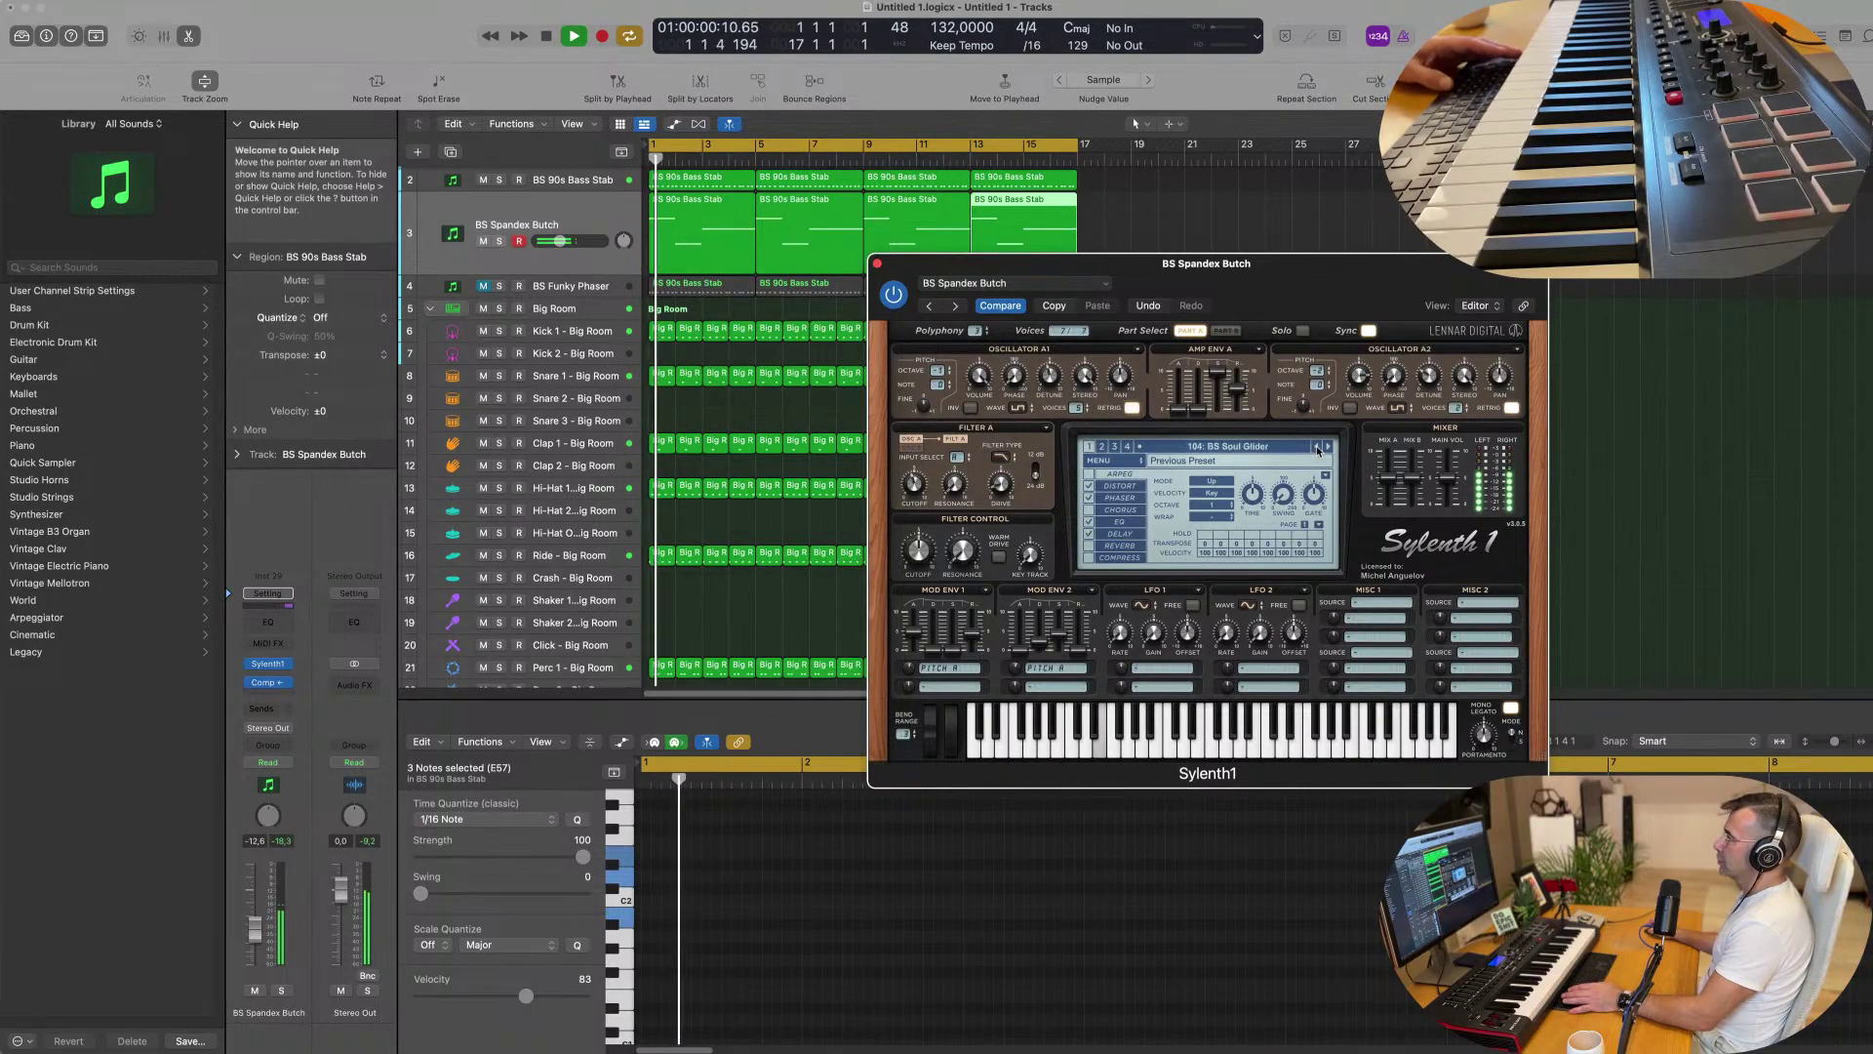
Audition the presets backwards from BS Soul Glider past BS Sodden Tuba, BS Snapper and BS Snake in NY, settling on BS Sissy Boy.
click(1316, 447)
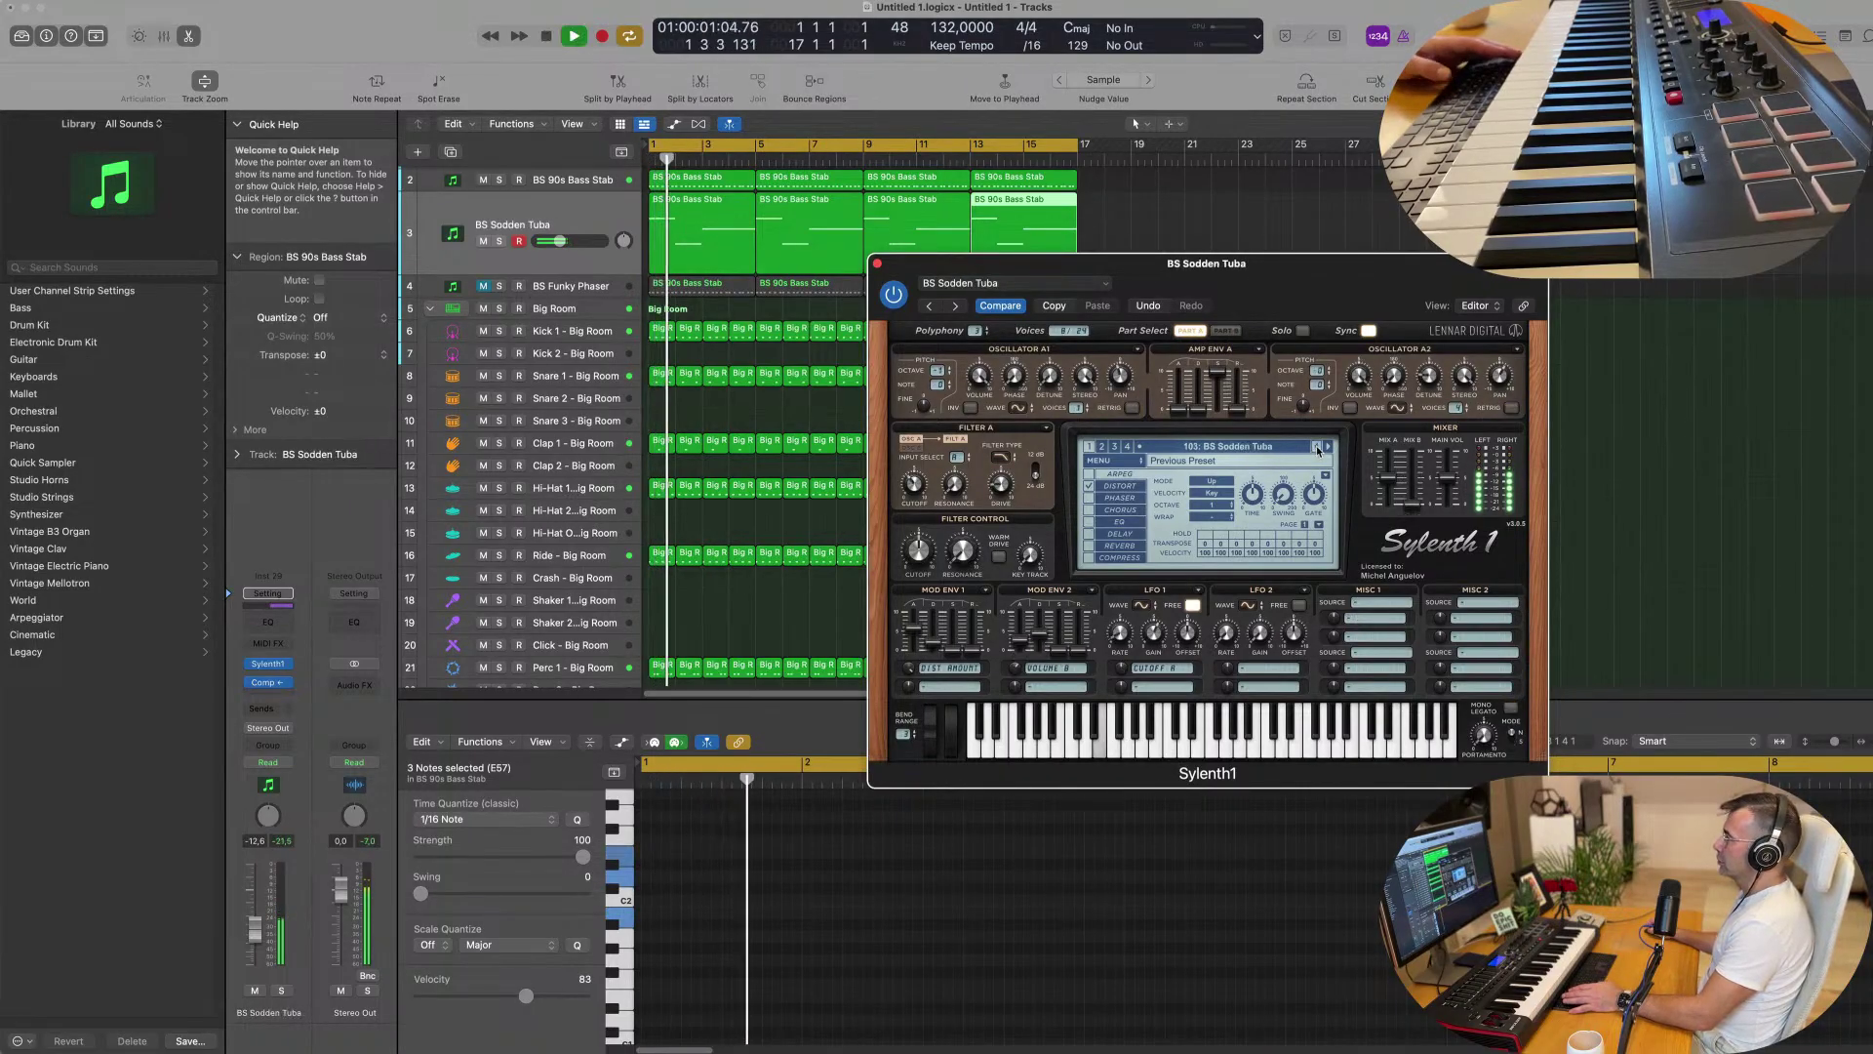
click(1317, 447)
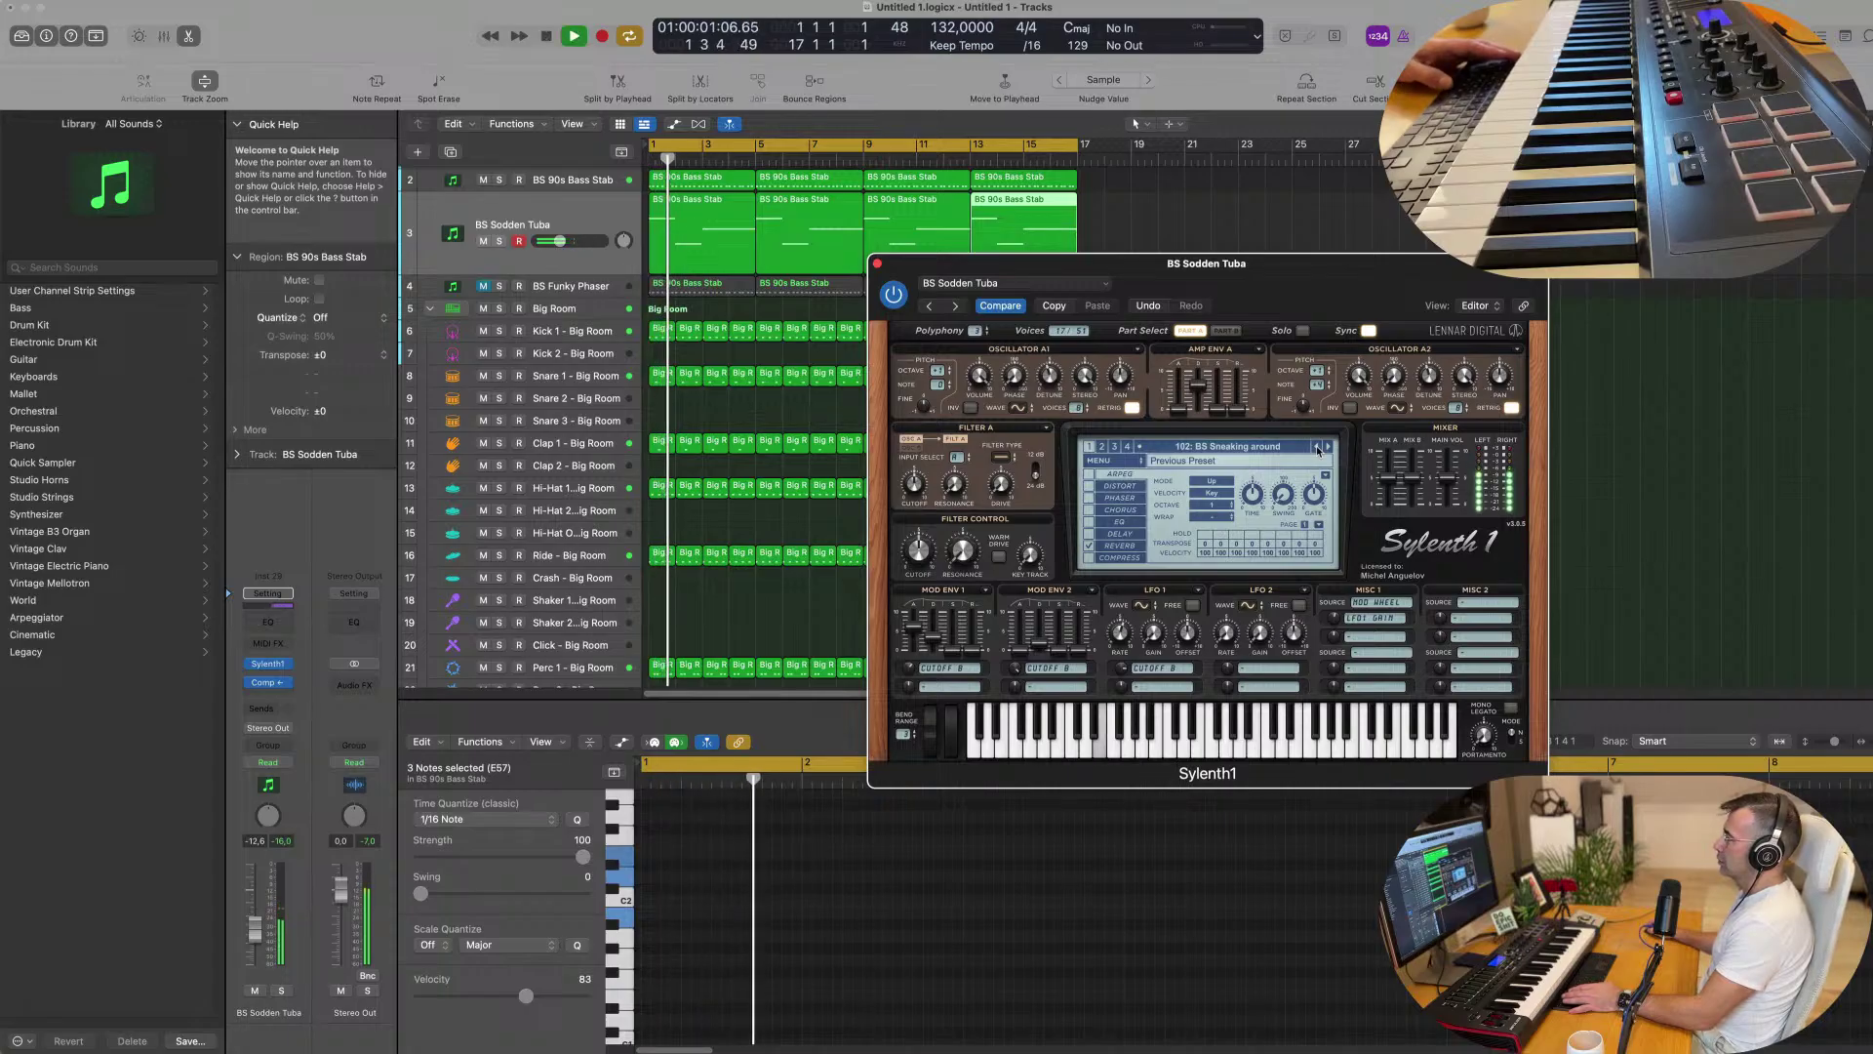
click(1316, 447)
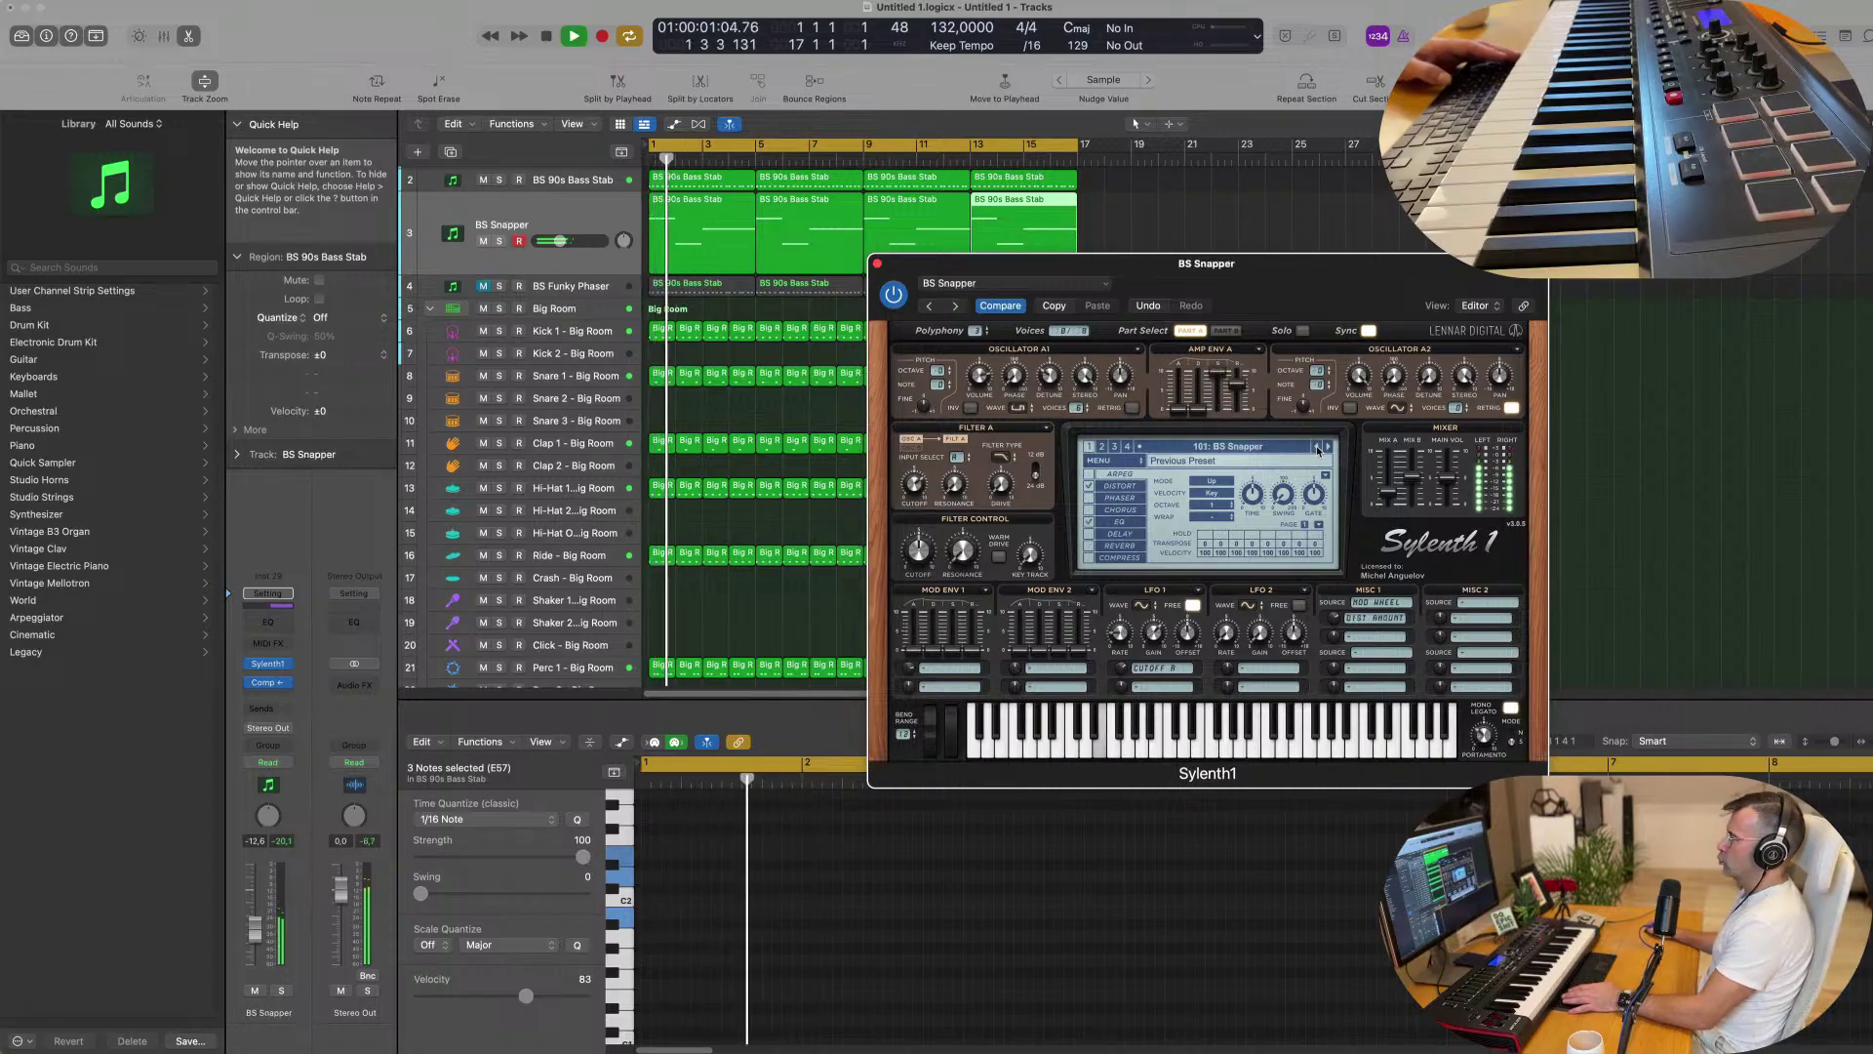
click(1316, 447)
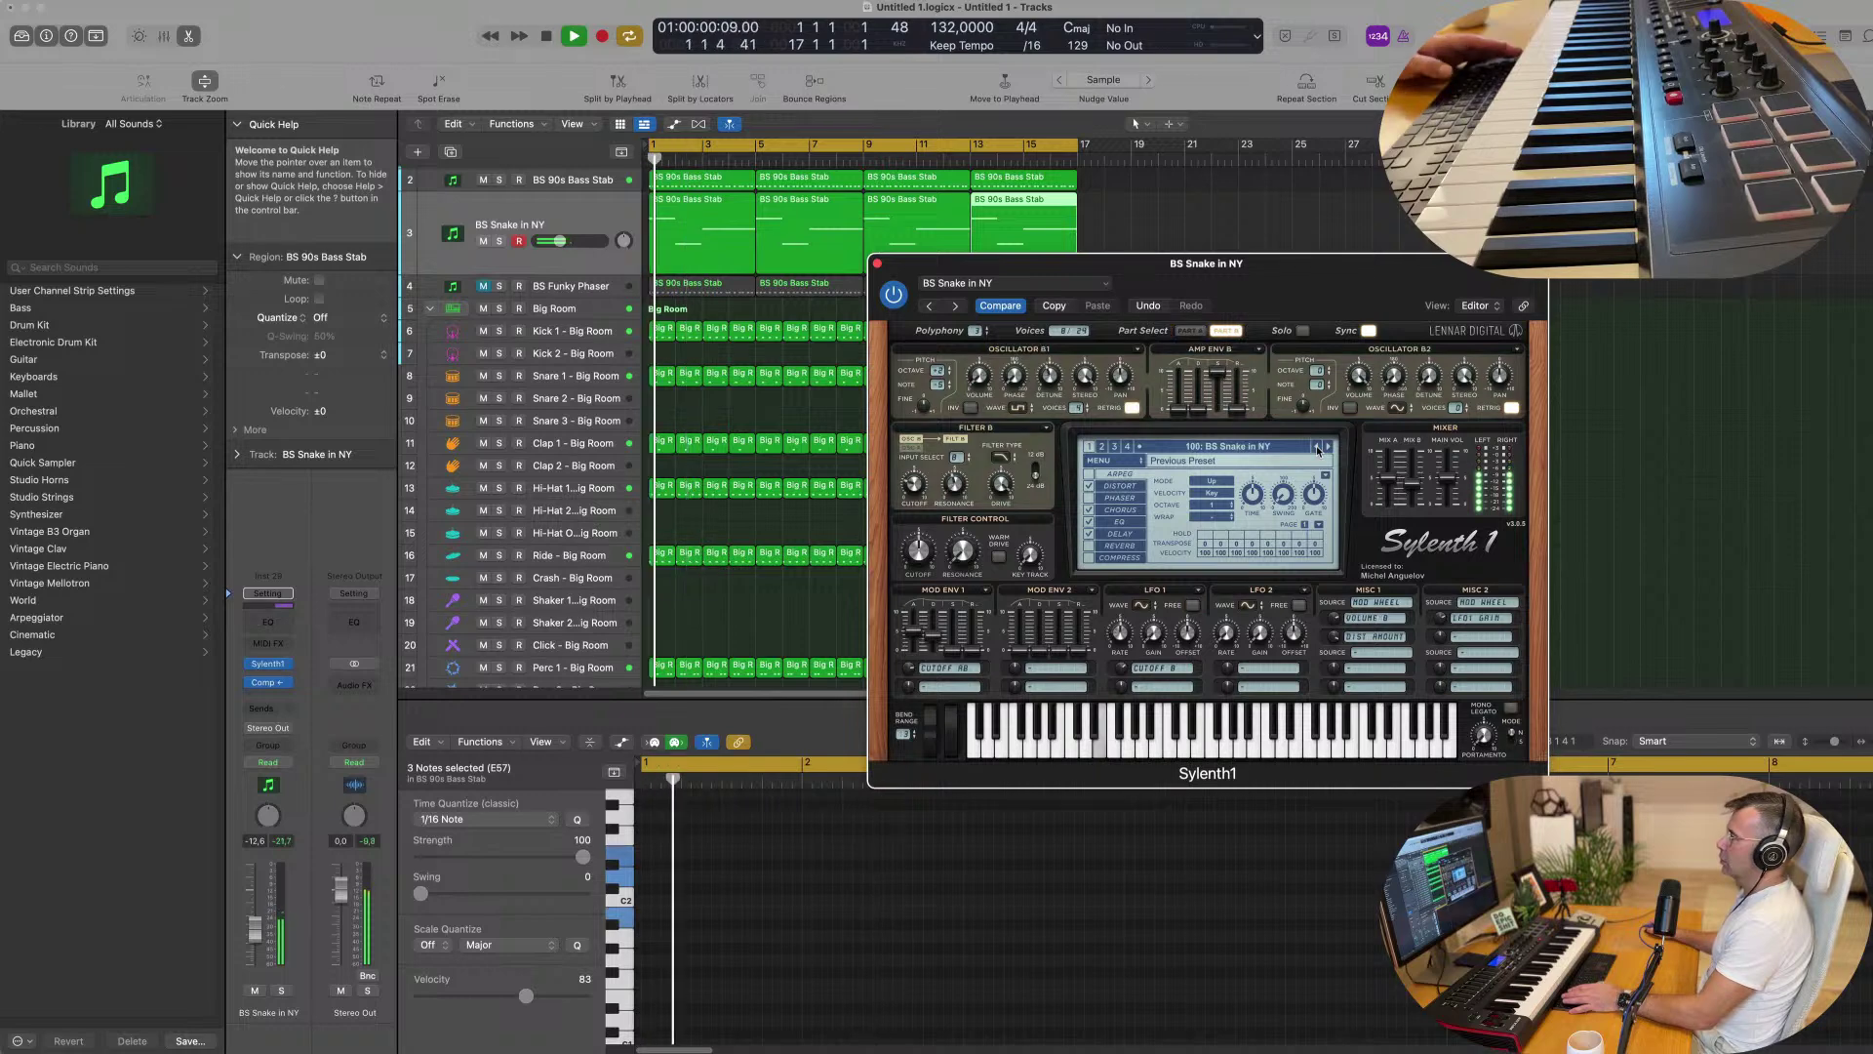
click(1316, 446)
click(1316, 447)
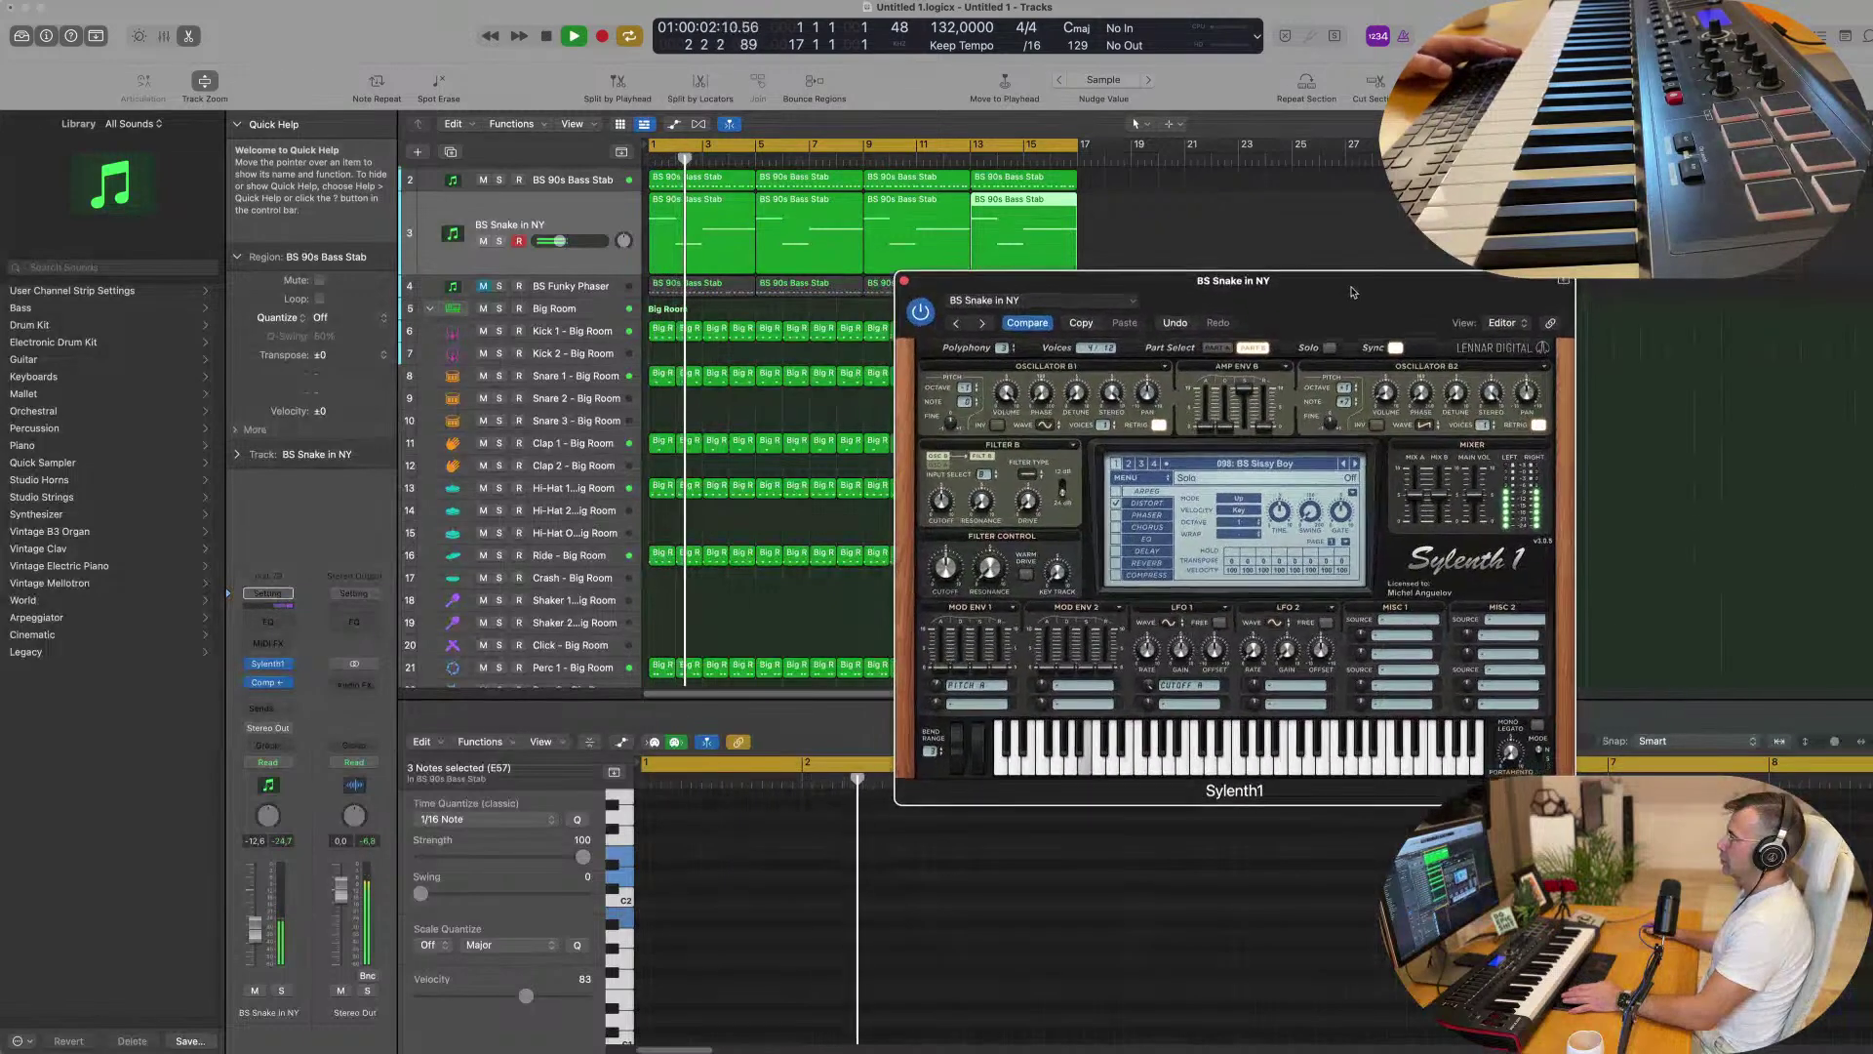
drag(1304, 275, 1280, 268)
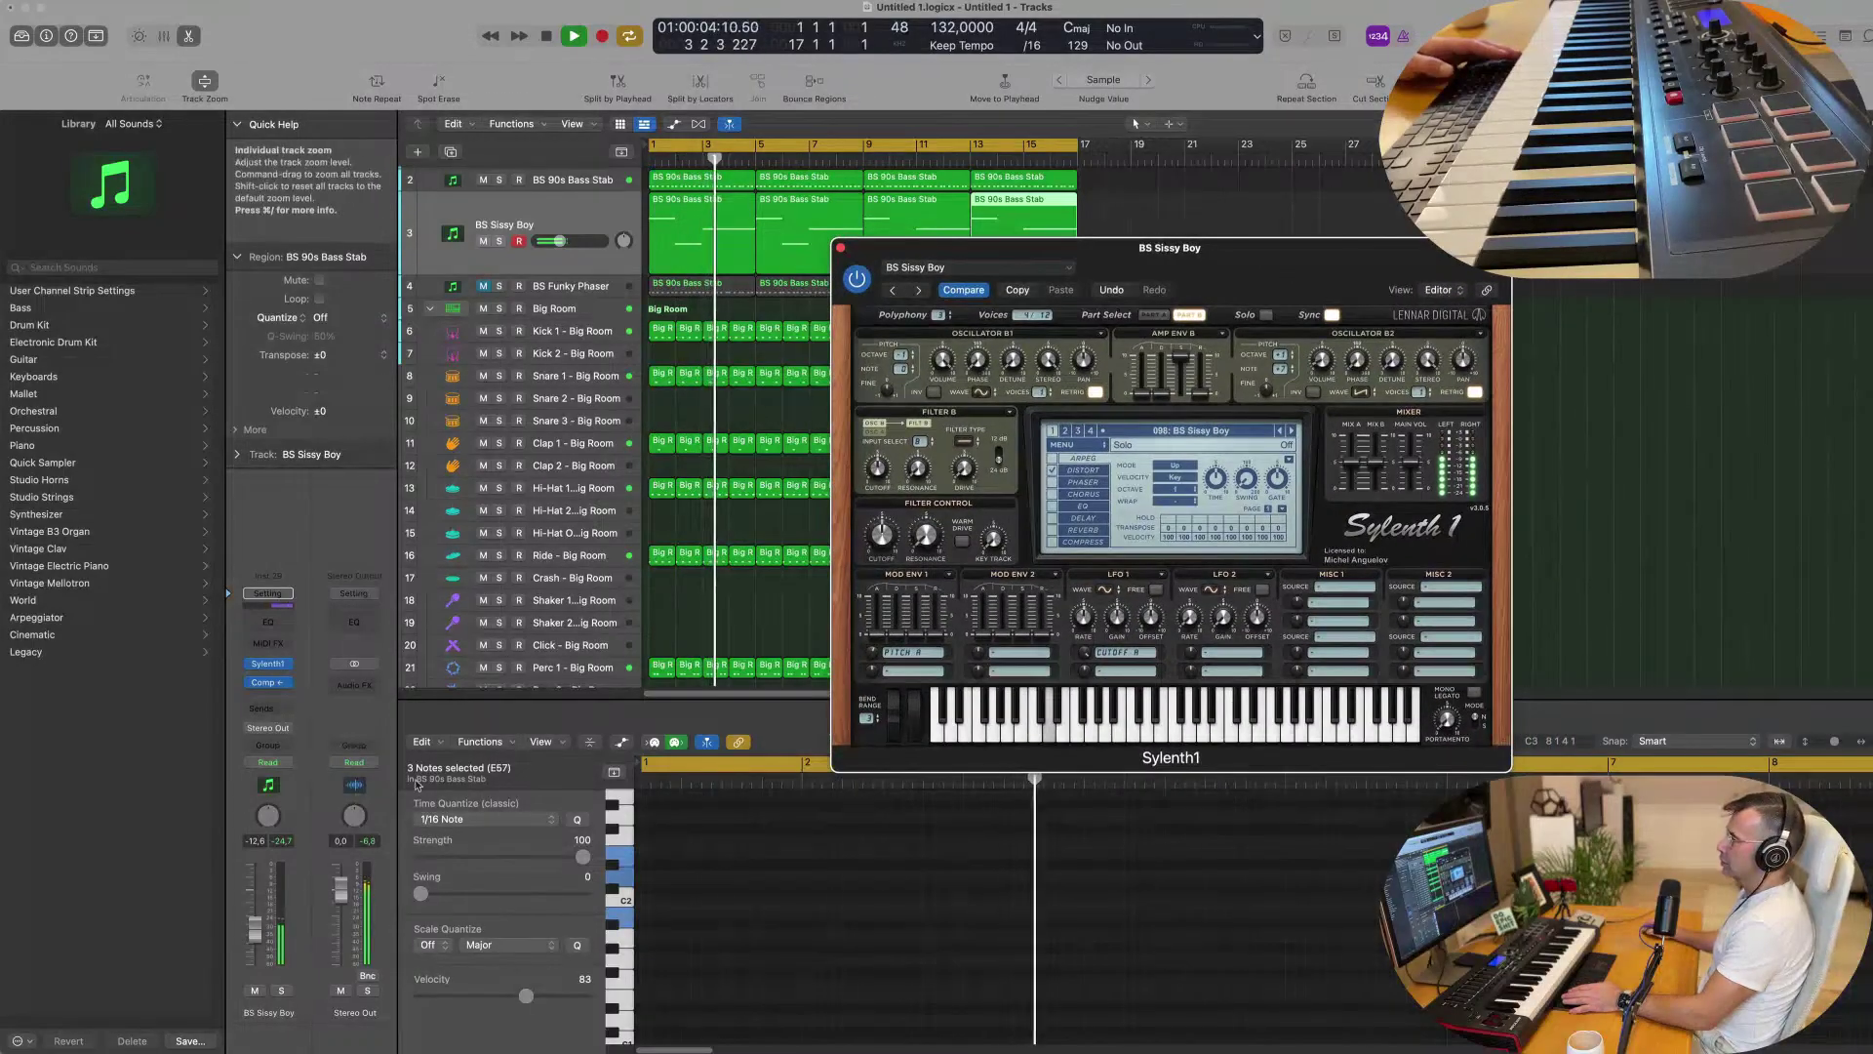
Replay the loop from the start and try the BS Sissy Boy channel volume at -13,2 dB.
key(Return)
click(280, 993)
click(280, 993)
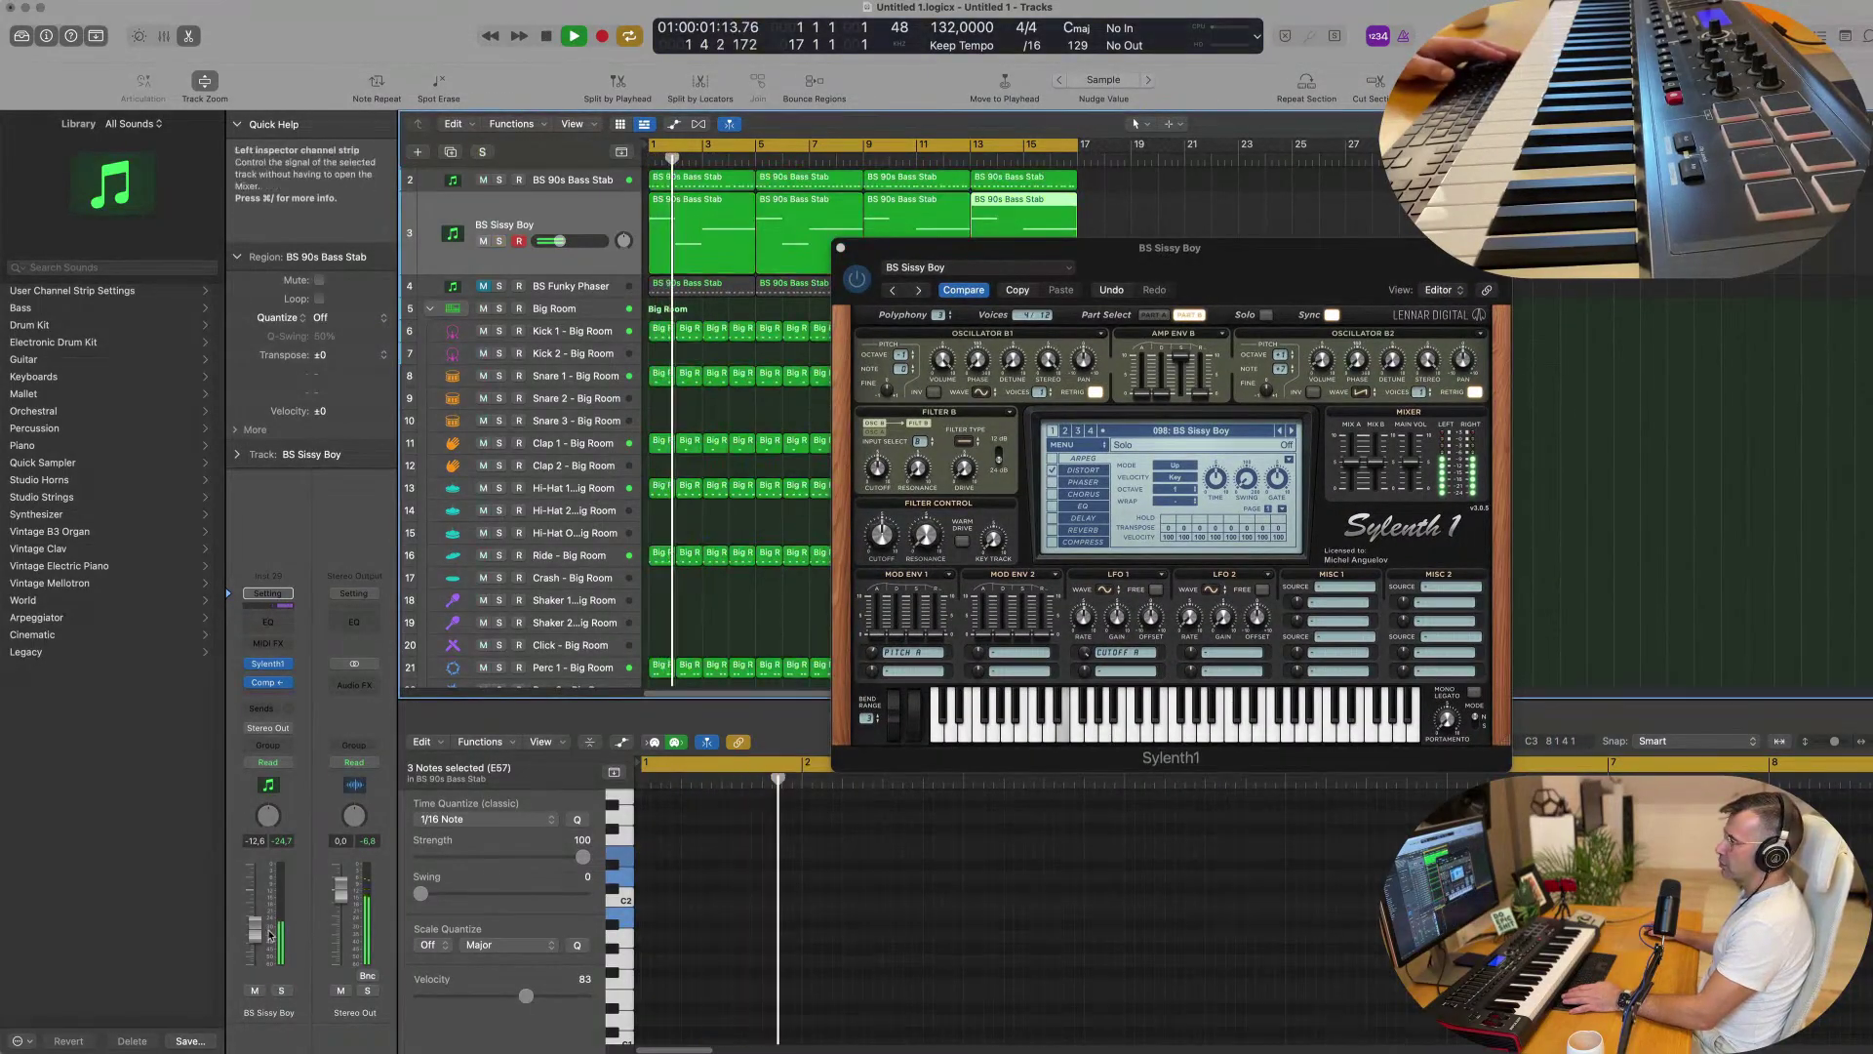
key(Return)
mouse_move(254, 930)
mouse_down()
mouse_move(255, 962)
mouse_move(255, 930)
mouse_up()
key(space)
key(space)
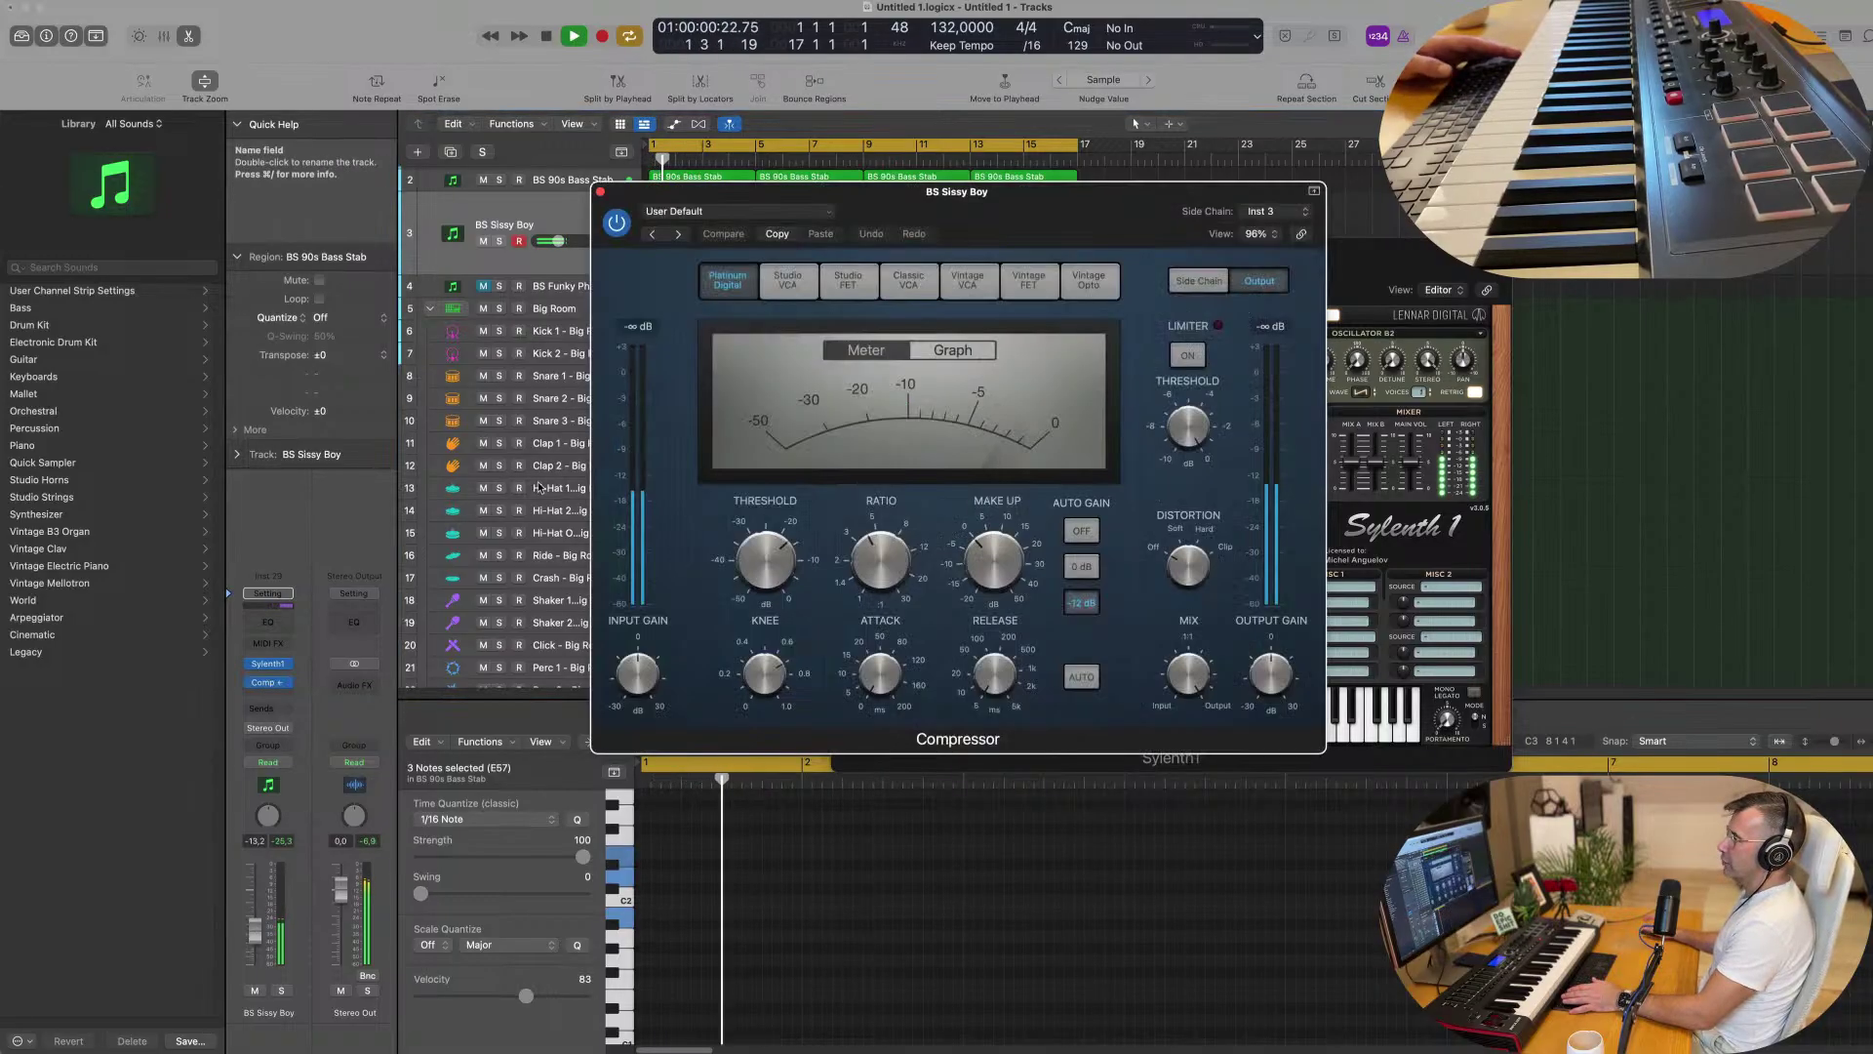
Lower the threshold of the BS Sissy Boy compressor and set the channel volume to -11,8 dB.
click(267, 684)
drag(770, 560, 770, 597)
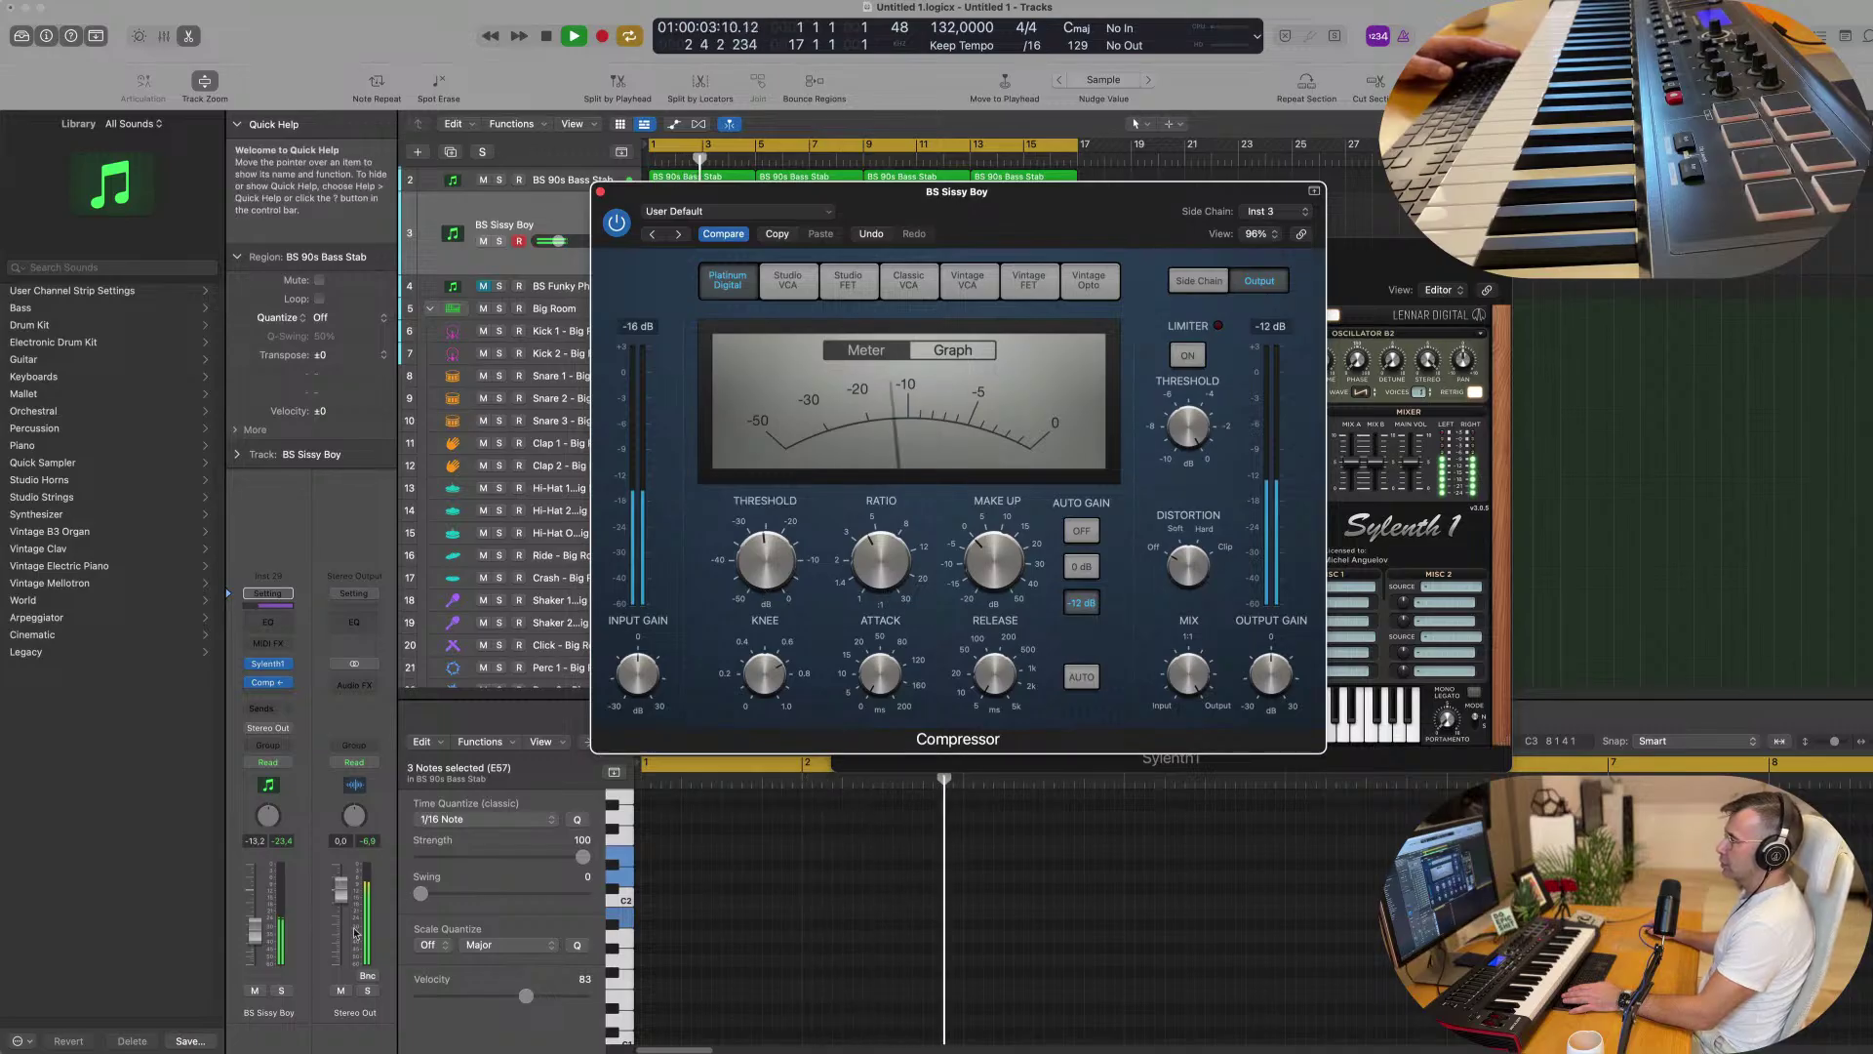
drag(255, 929, 254, 928)
key(Return)
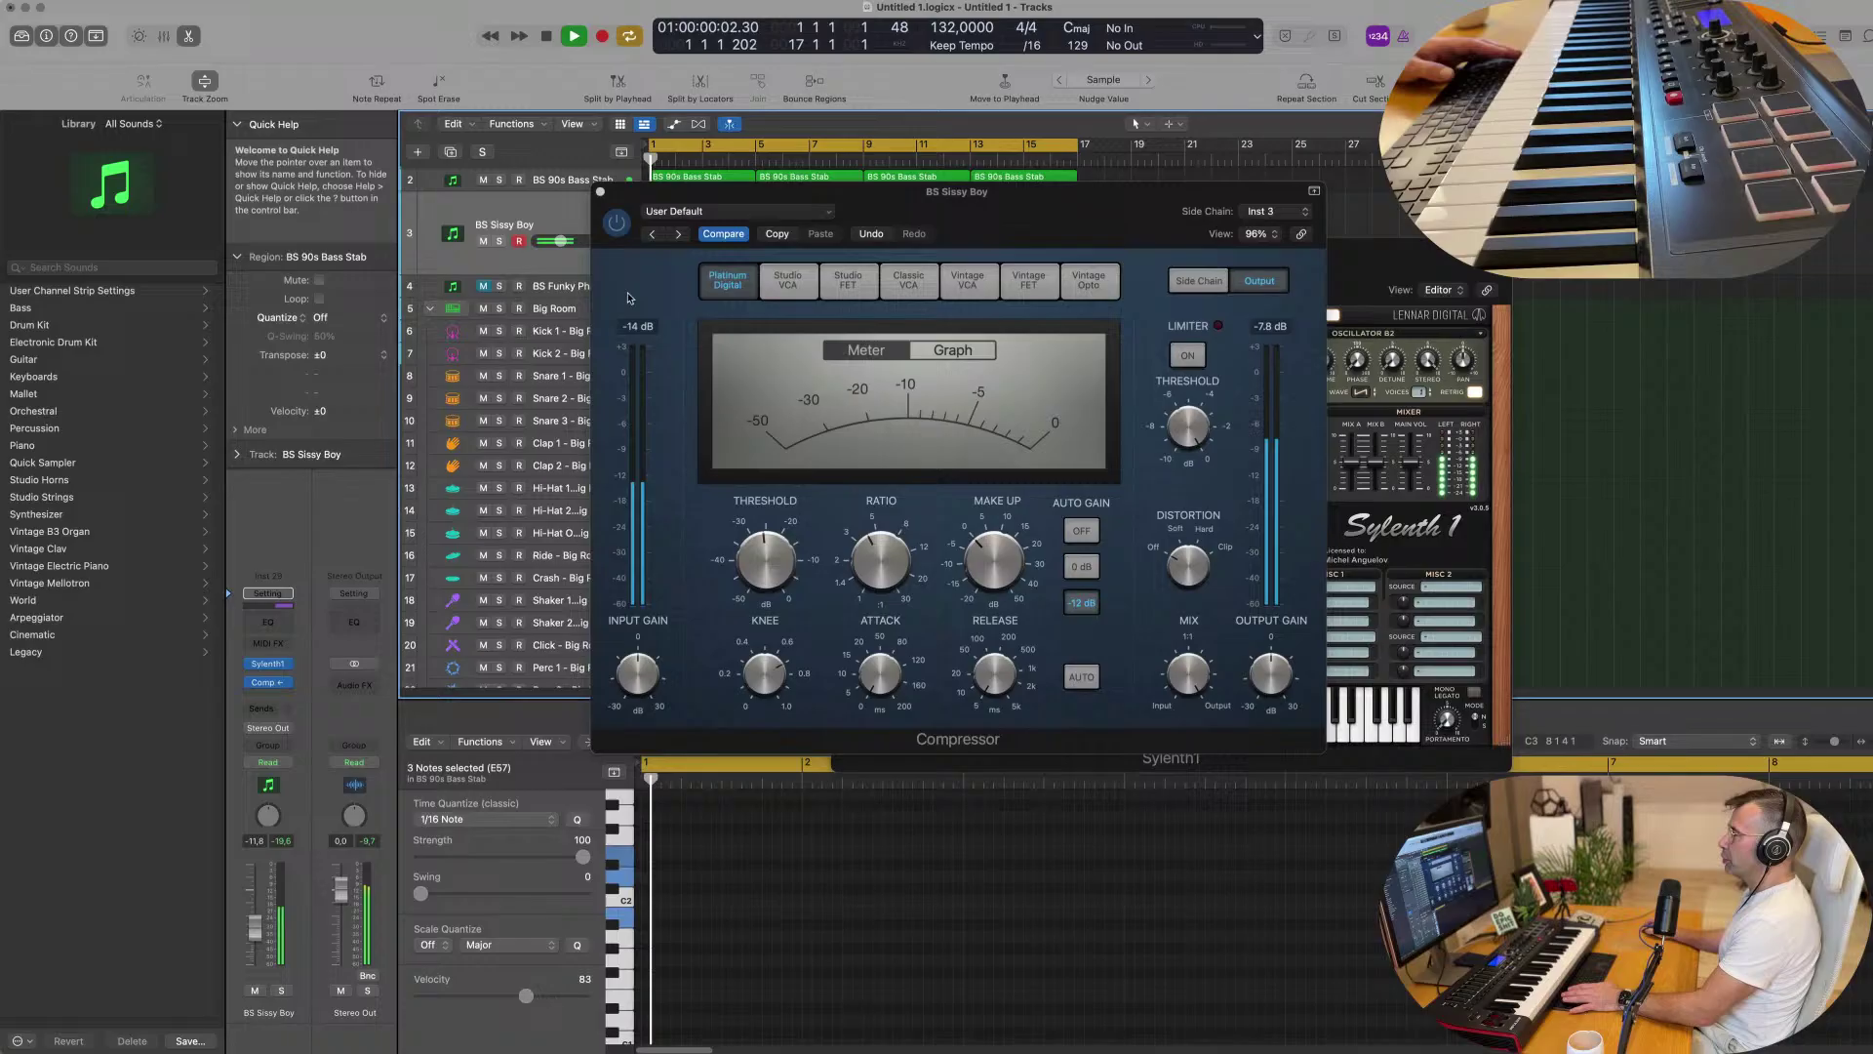
Close the Compressor and Sylenth1 windows and replay the arrangement from the start.
click(600, 191)
drag(1170, 277, 869, 340)
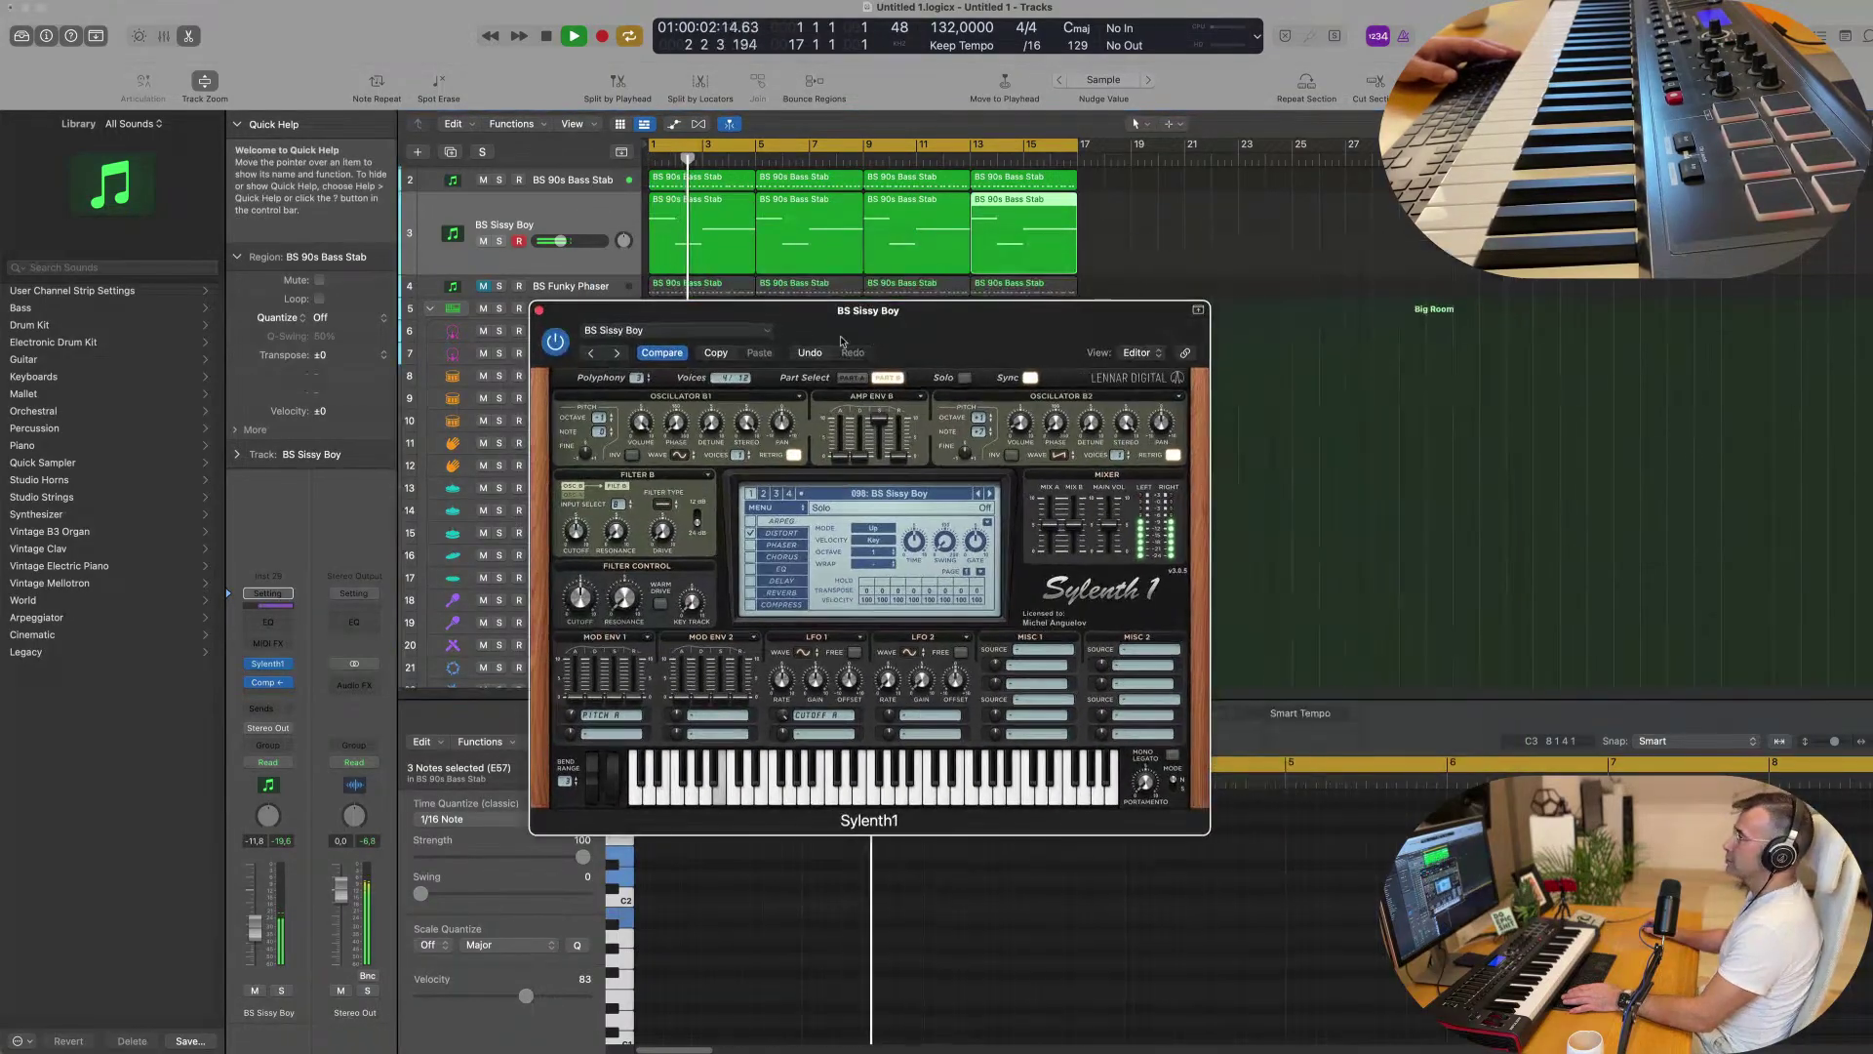
click(539, 310)
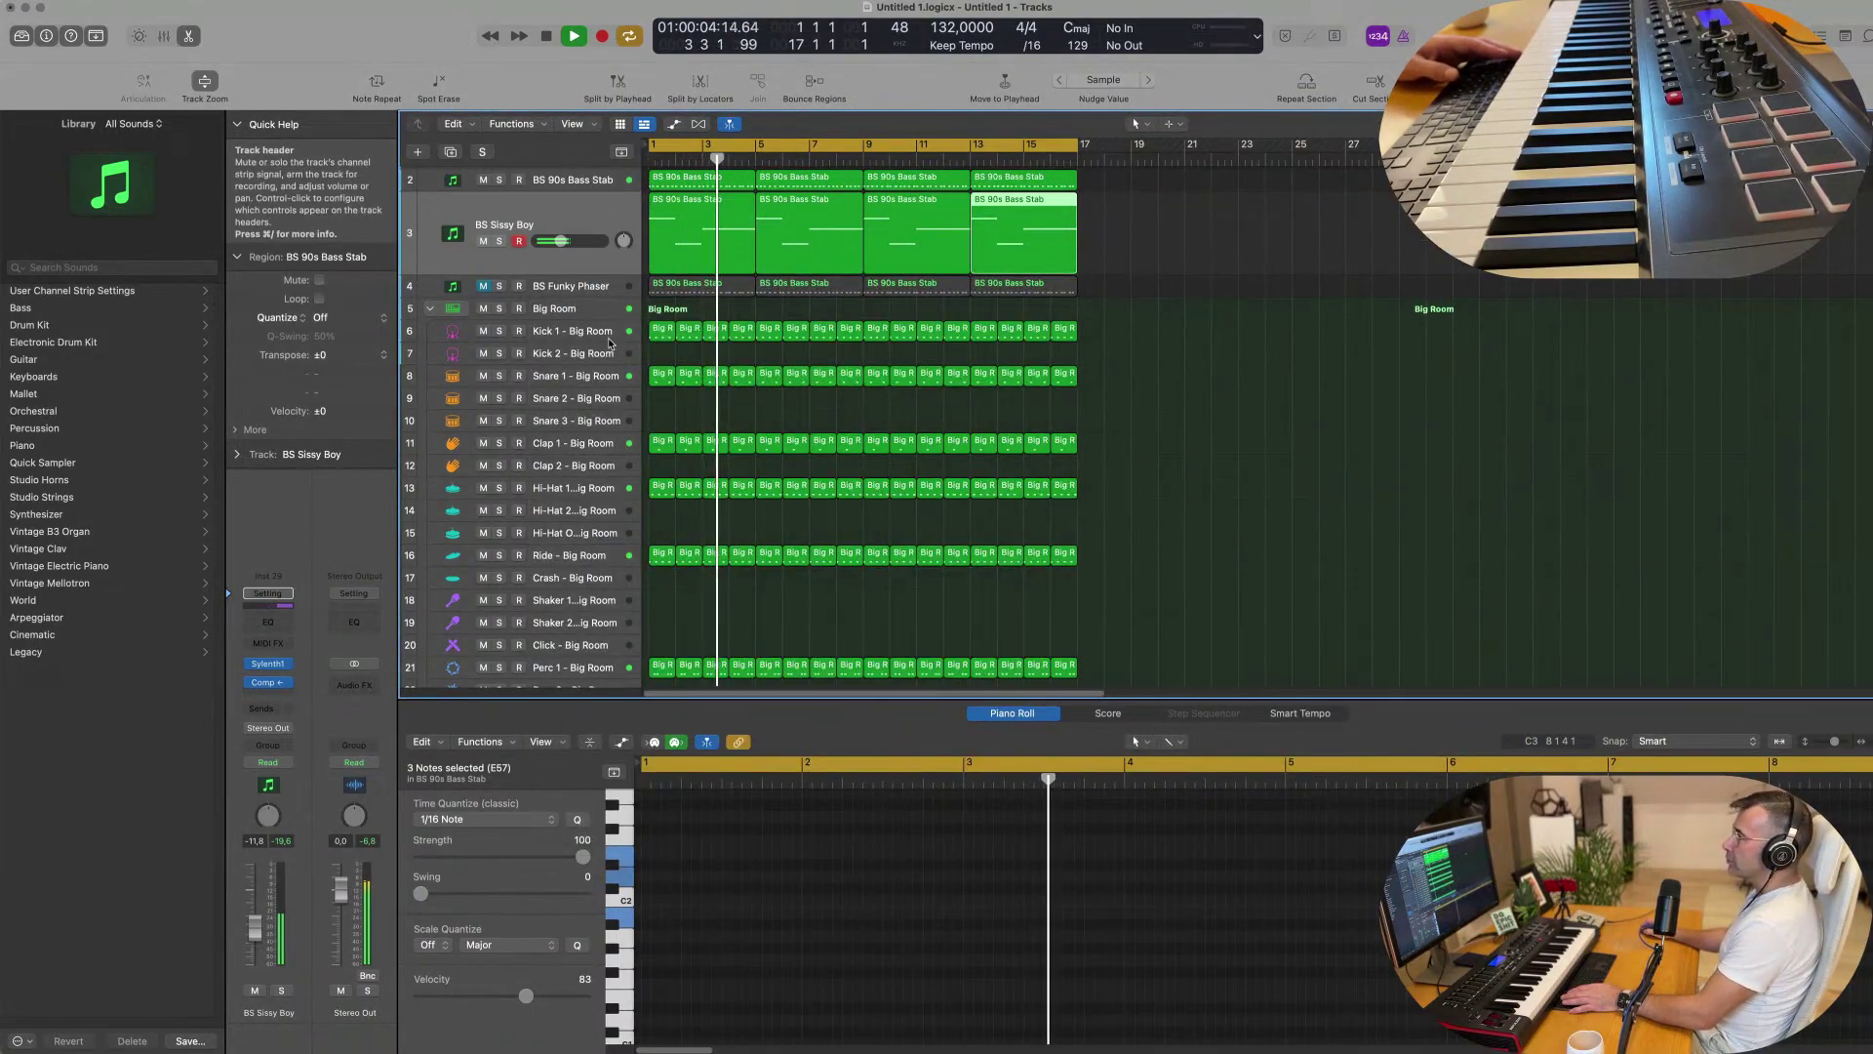
scroll(585, 240, up, 1)
key(Return)
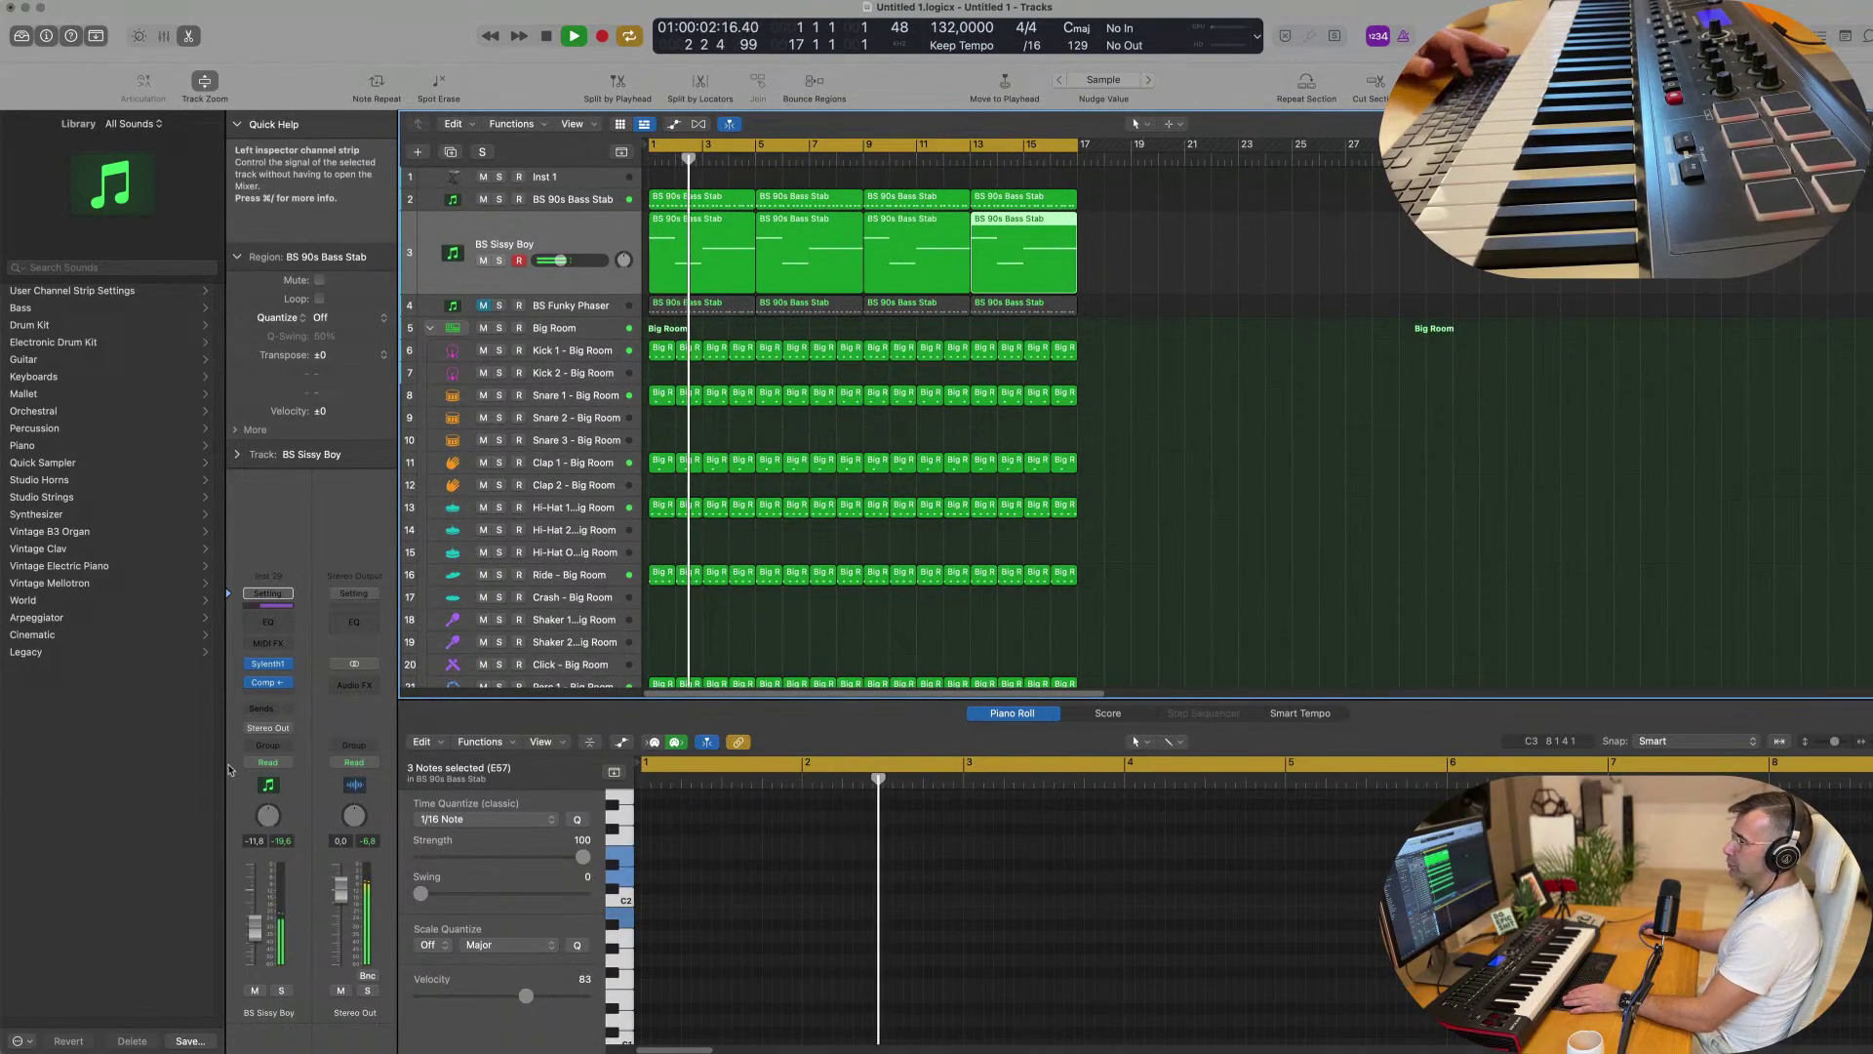
Show the mixer and route the outputs of BS 90s Bass Stab and BS Sissy Boy together to Bus 5.
key(x)
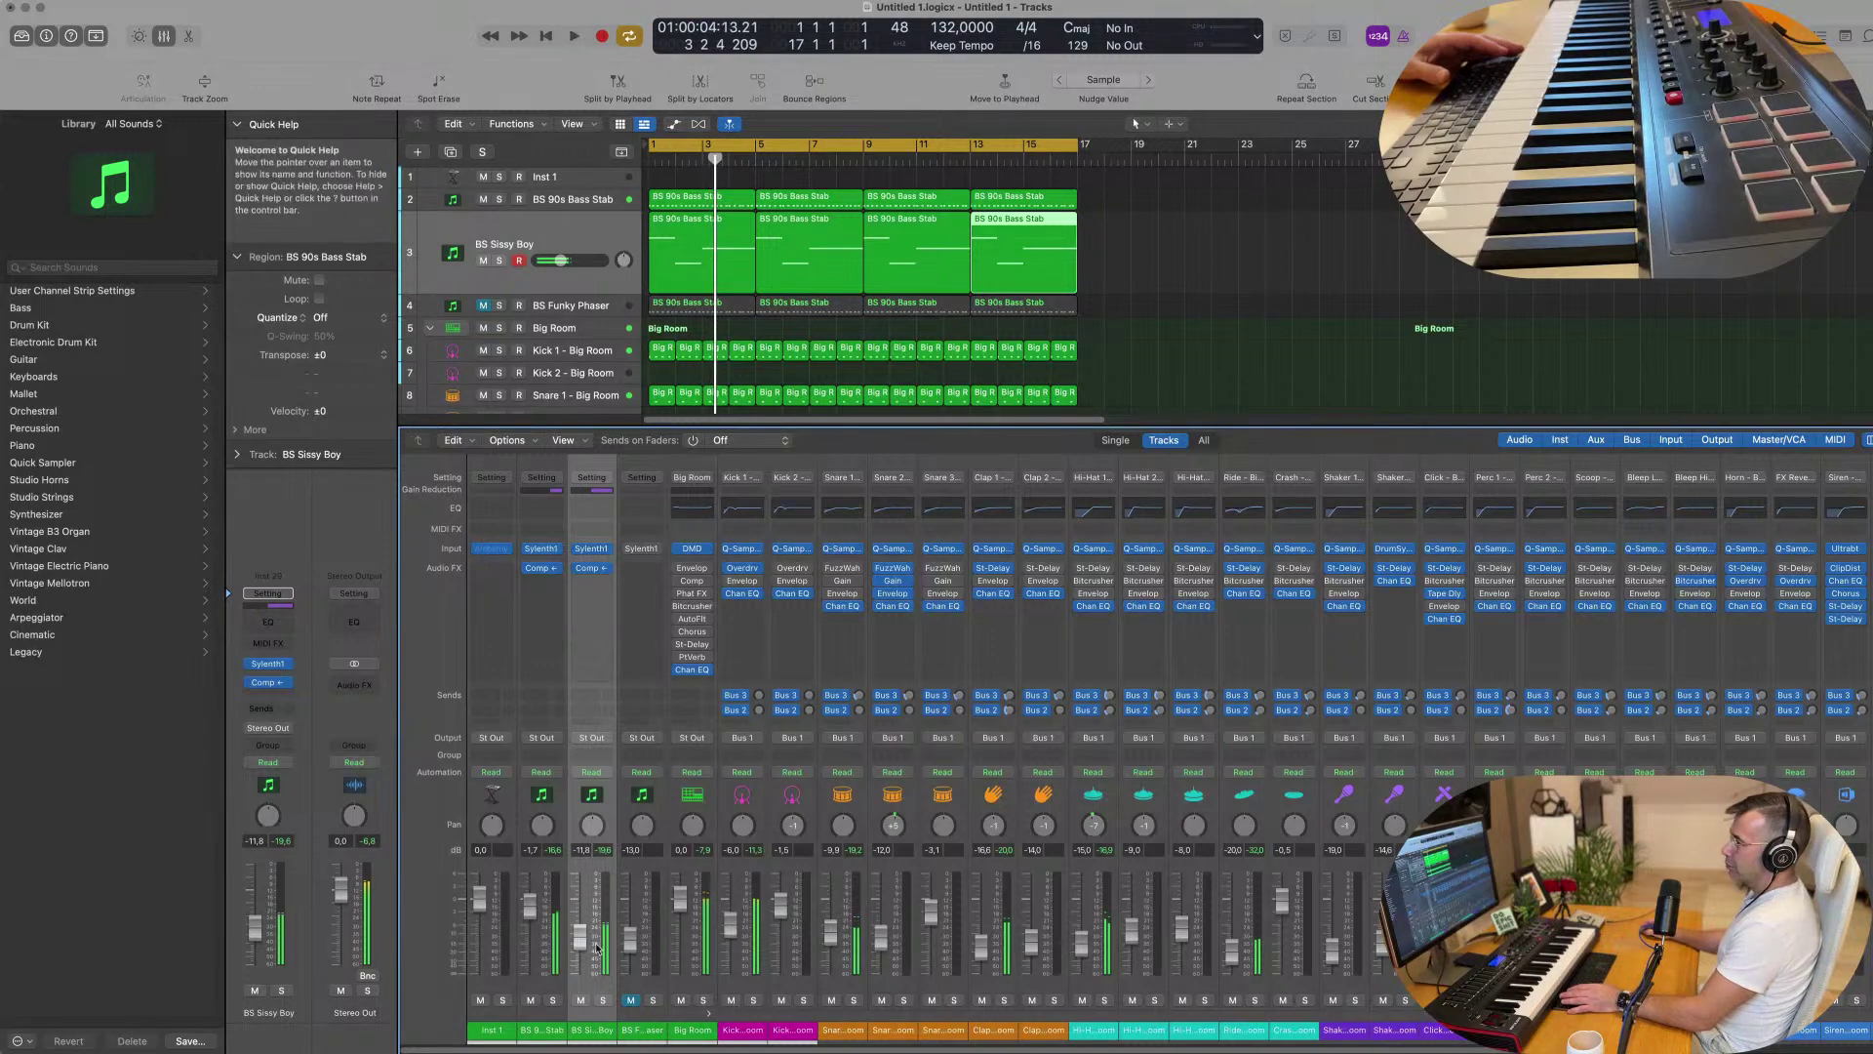
key(Return)
key(Up)
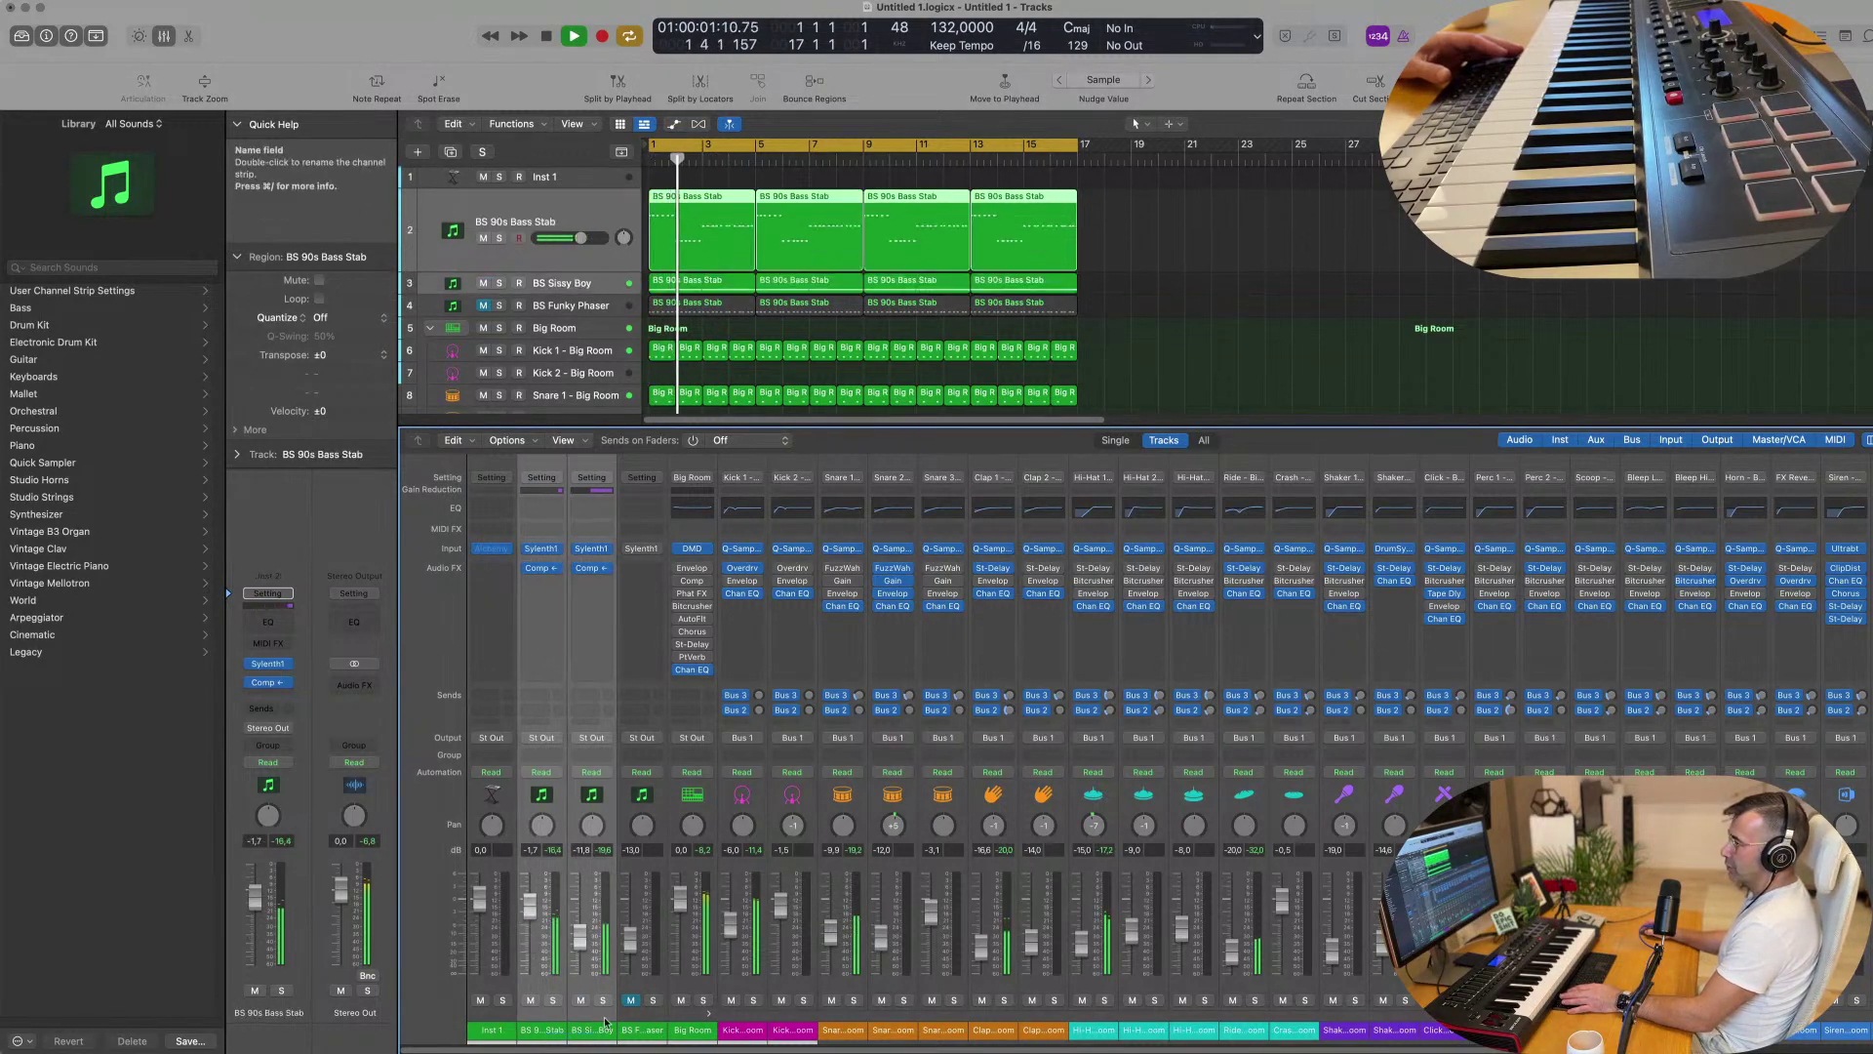
click(594, 738)
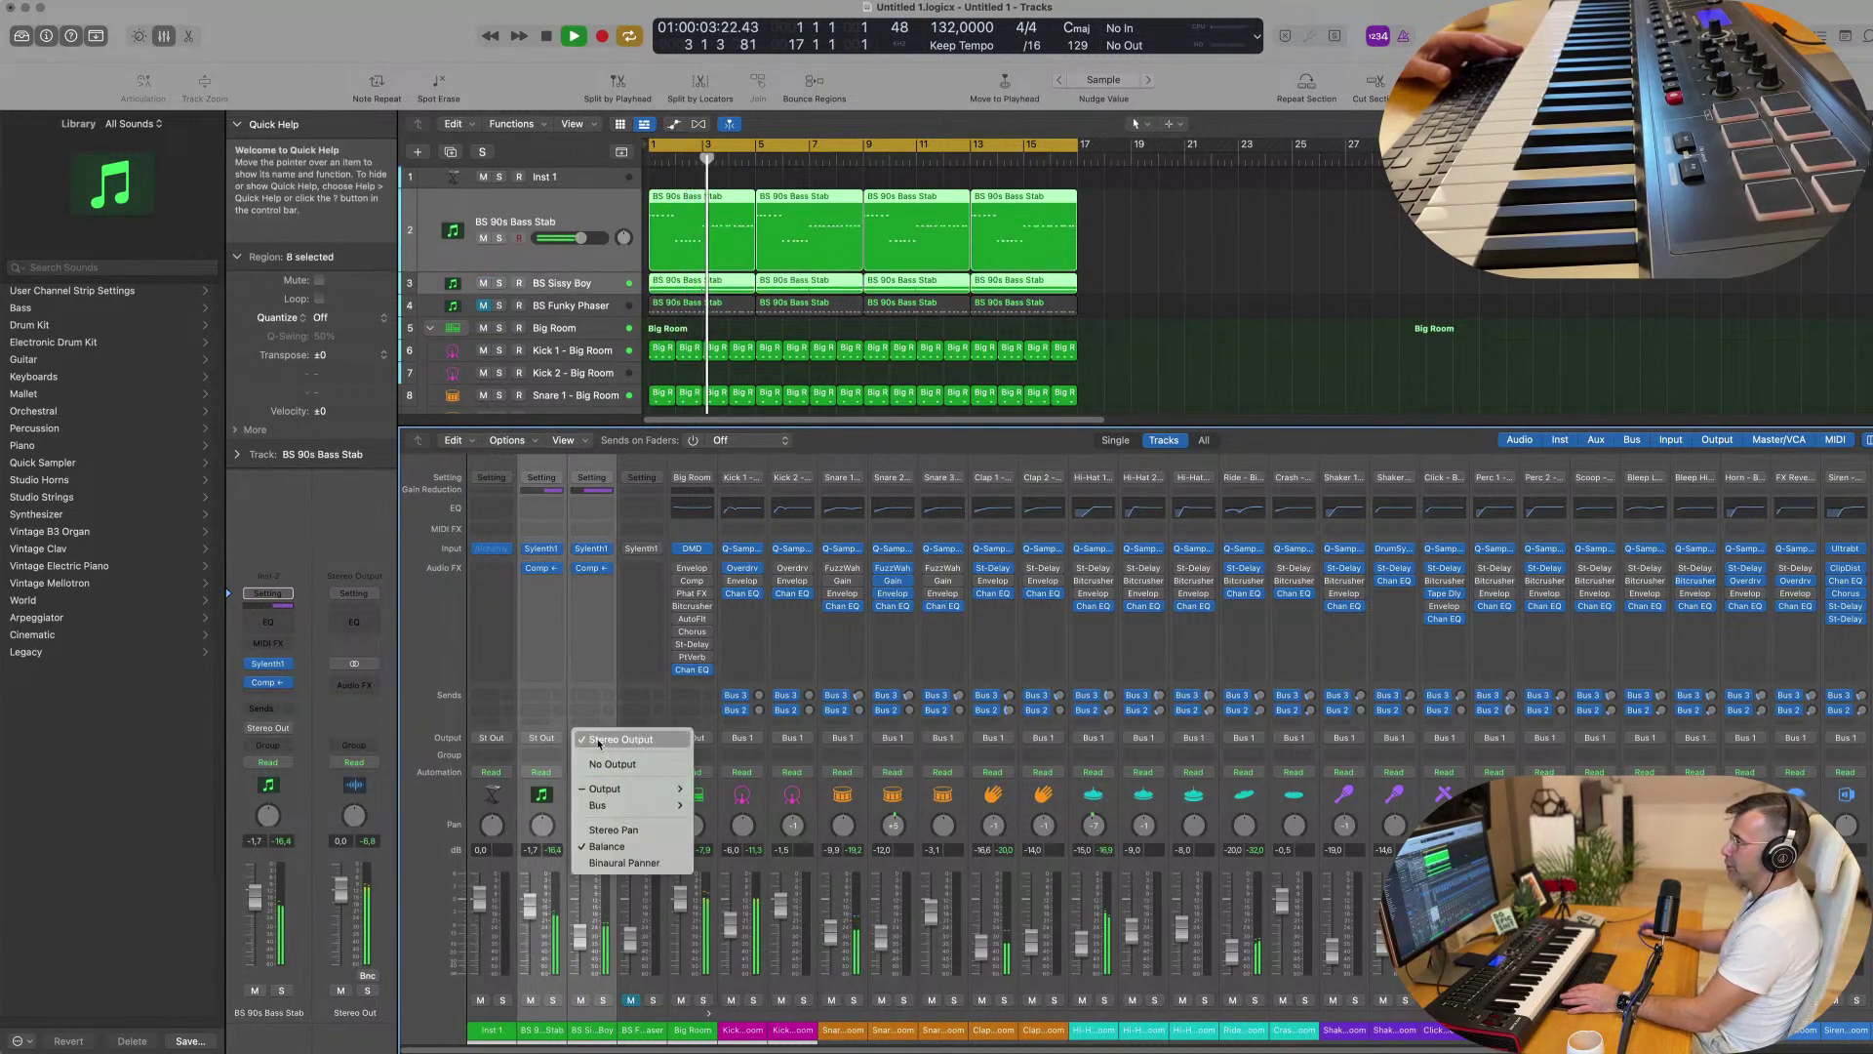
mouse_move(634, 805)
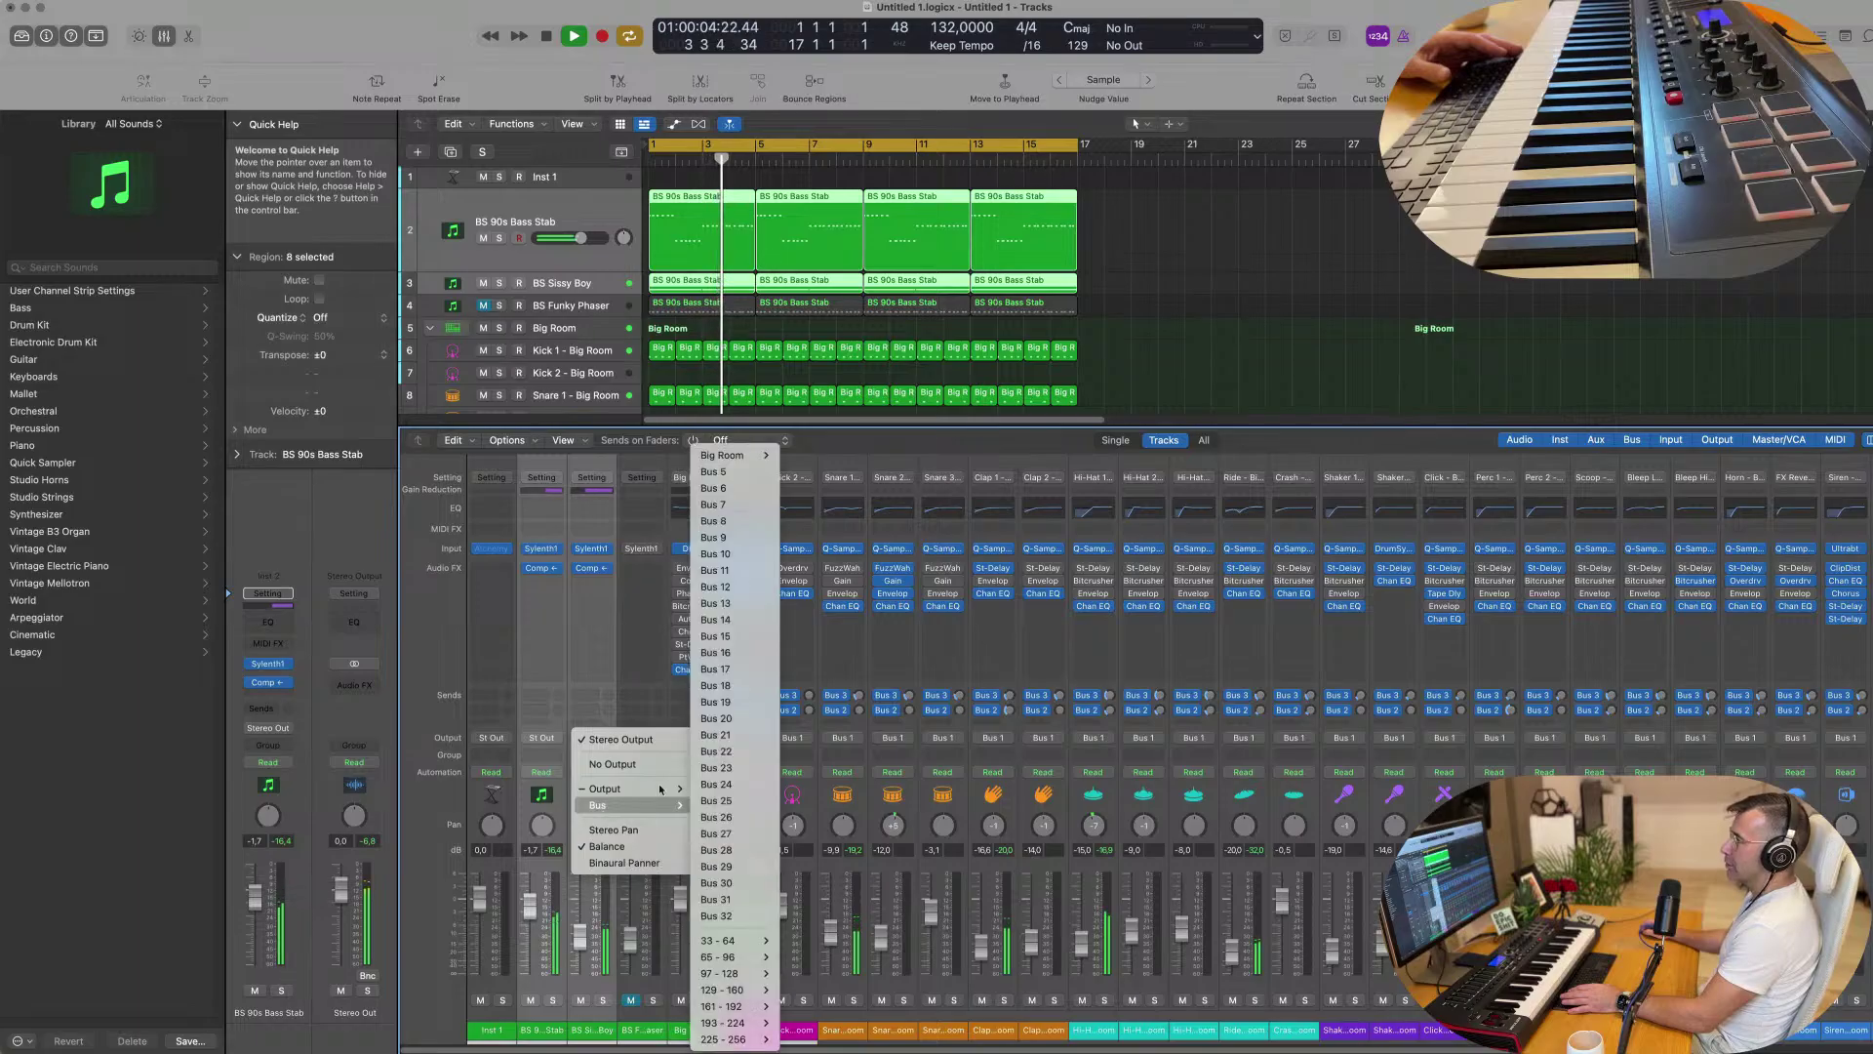
click(729, 472)
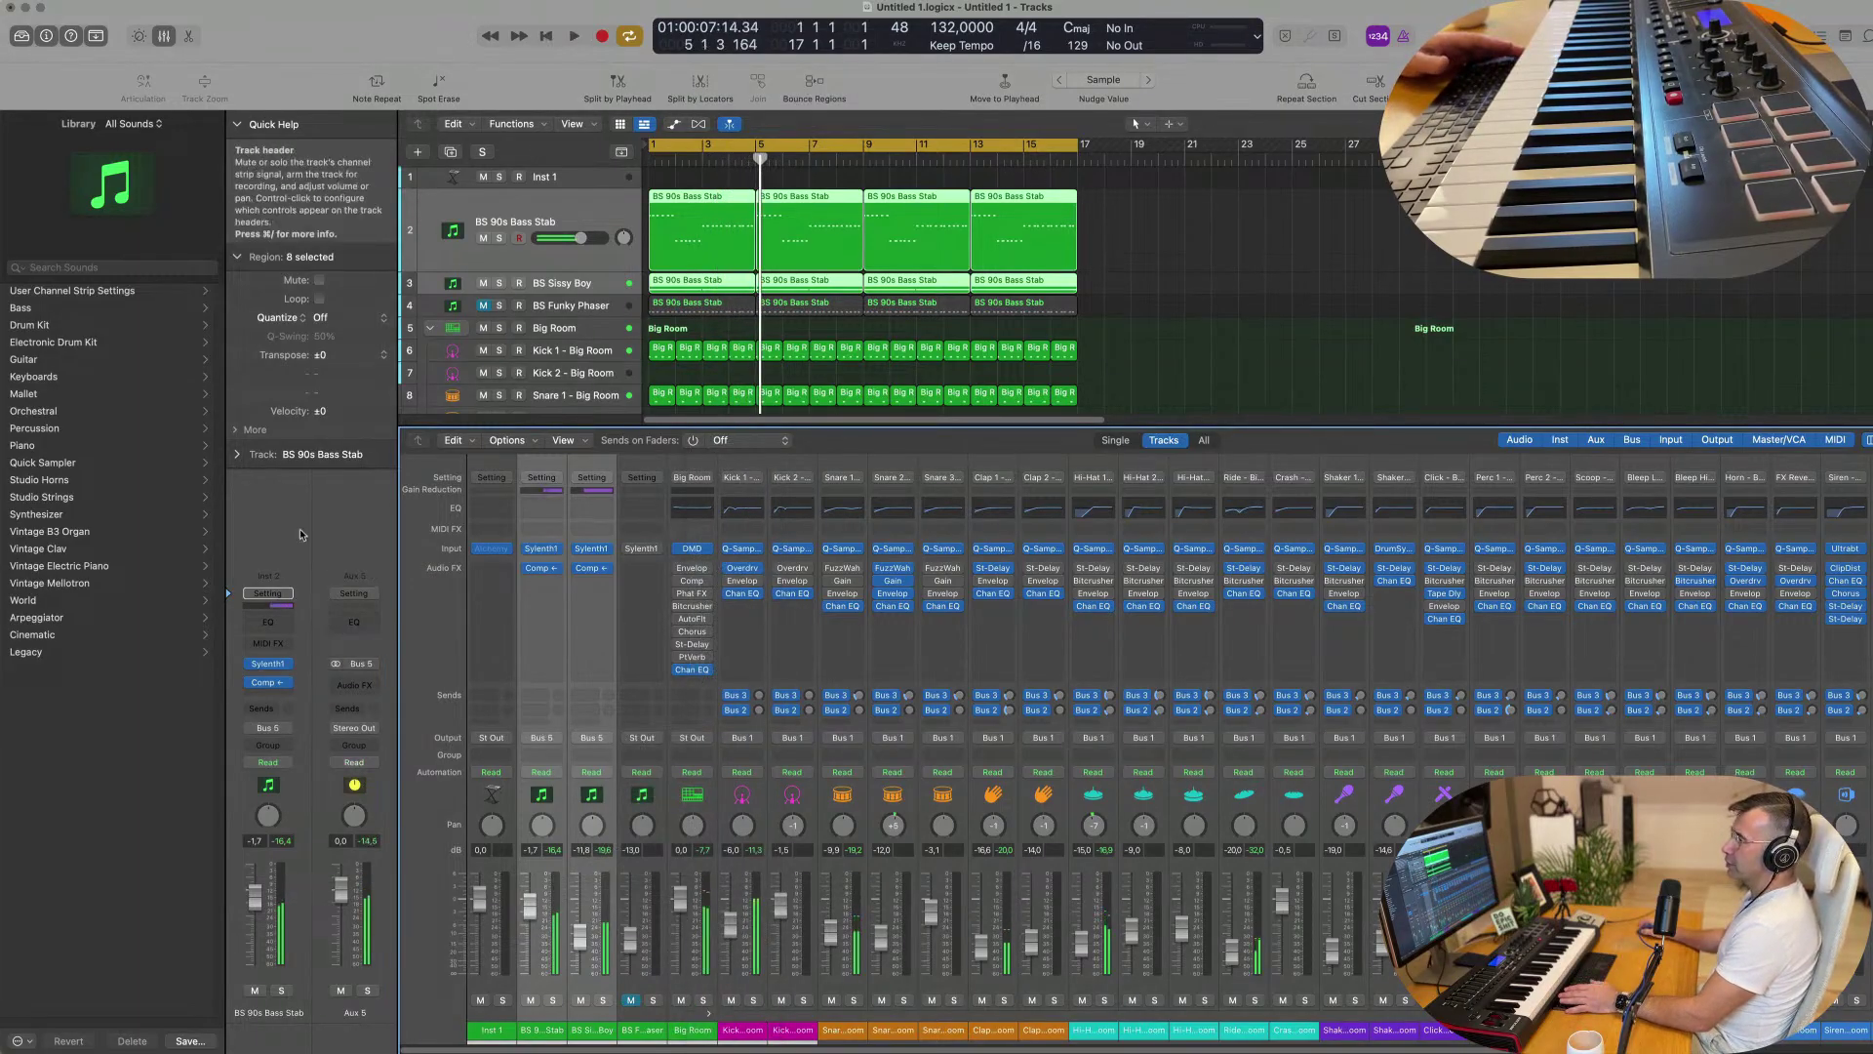
Move the side-chain compressor from BS 90s Bass Stab to Aux 5, bypass the one on BS Sissy Boy, and replay the loop.
key(space)
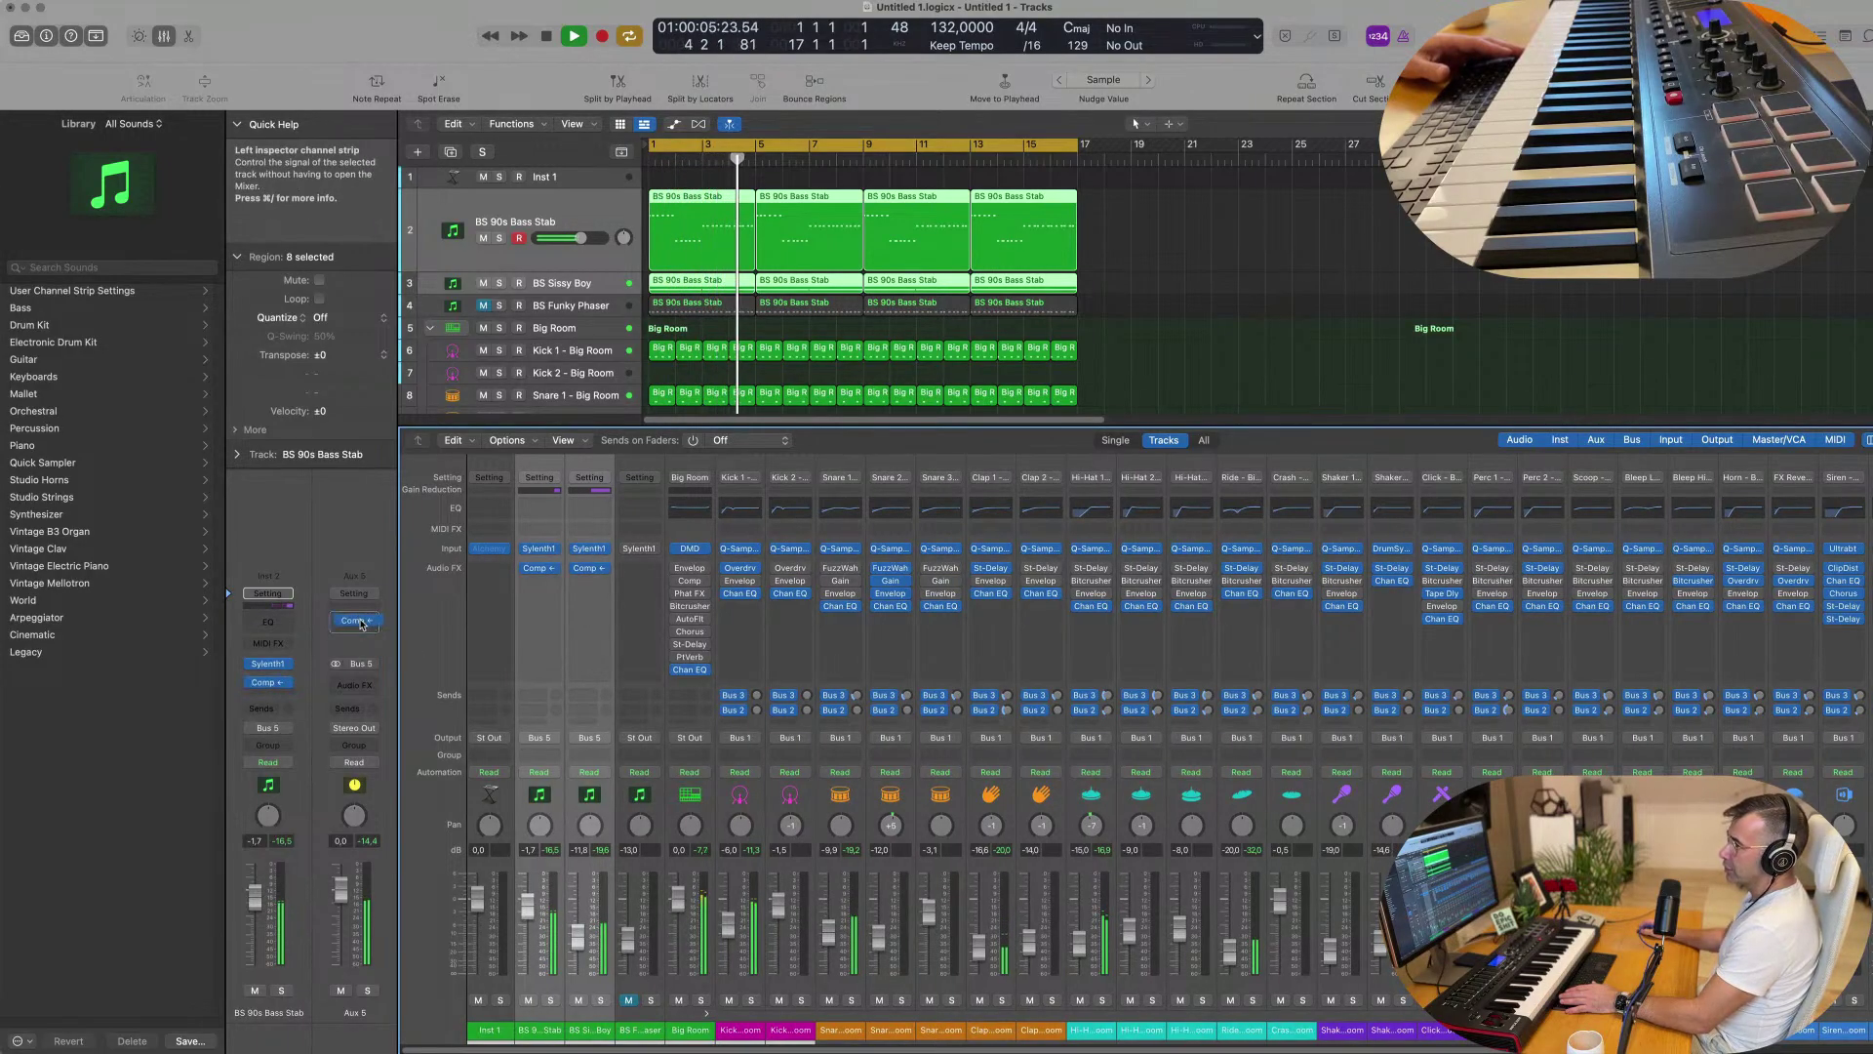
drag(360, 625, 358, 644)
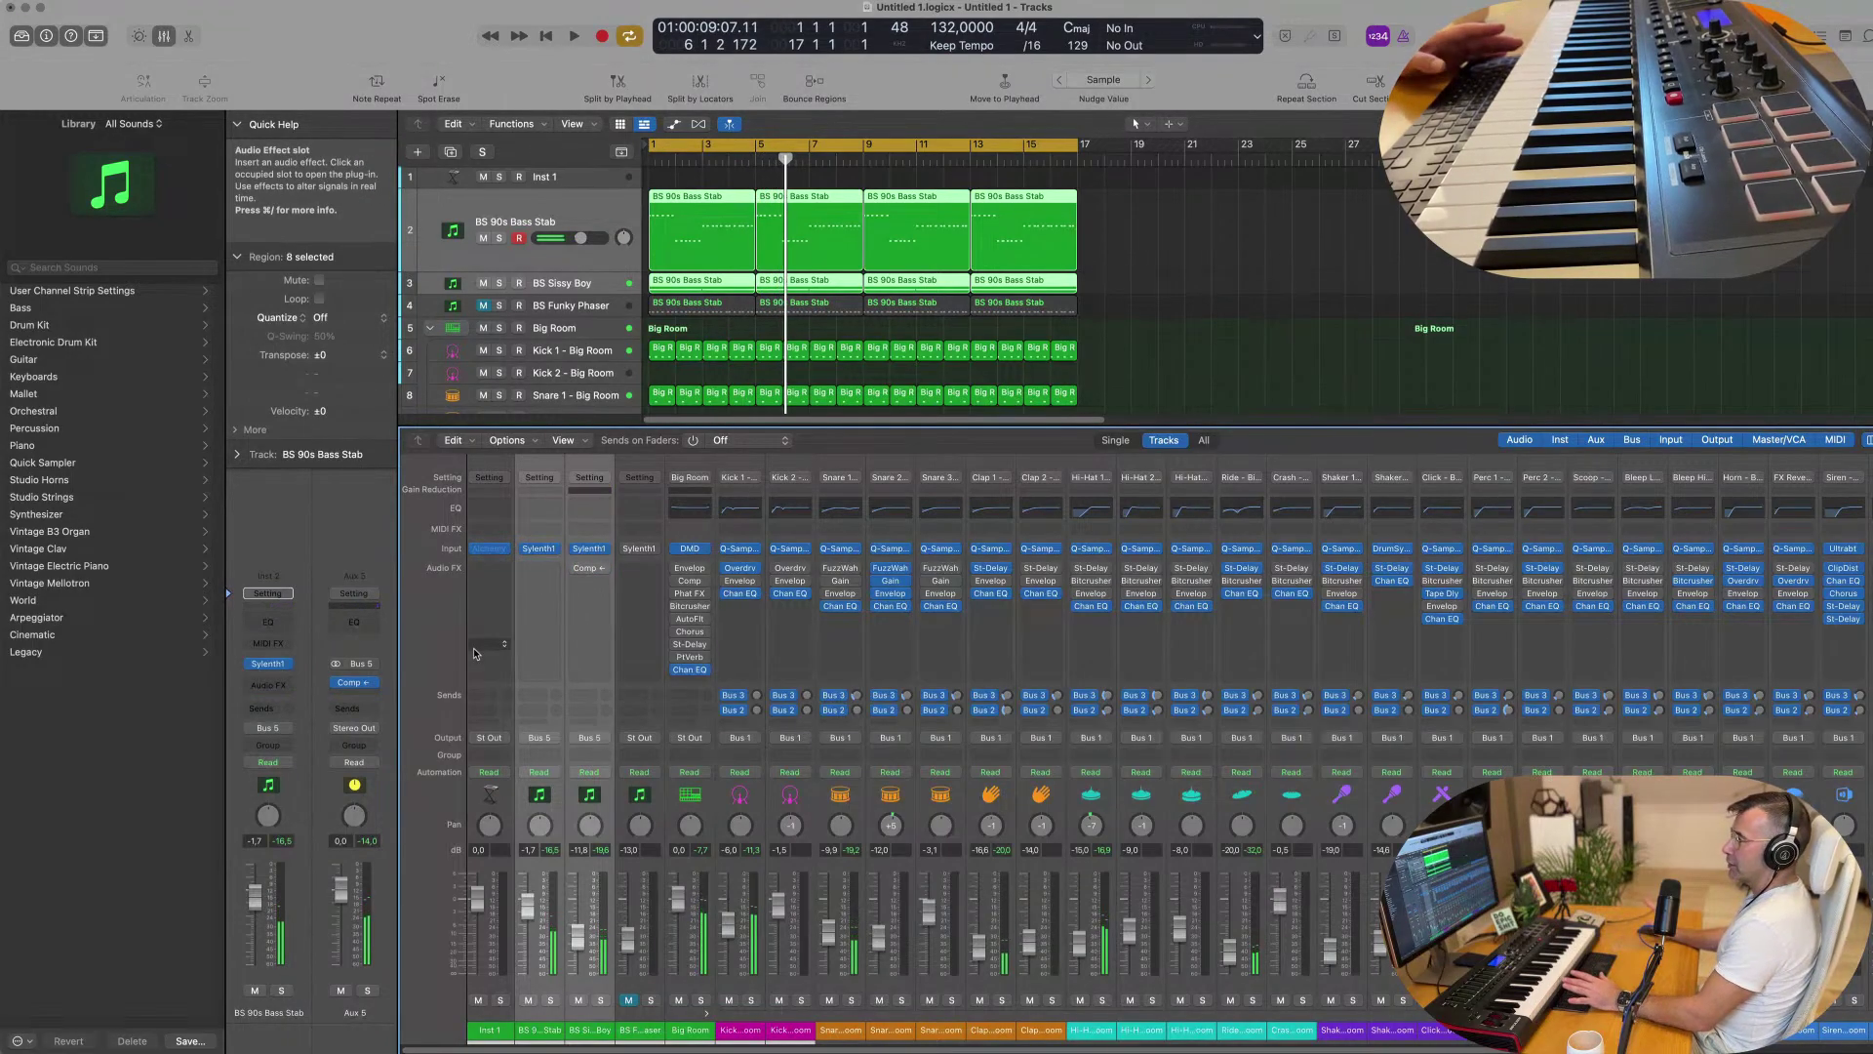
key(Return)
key(space)
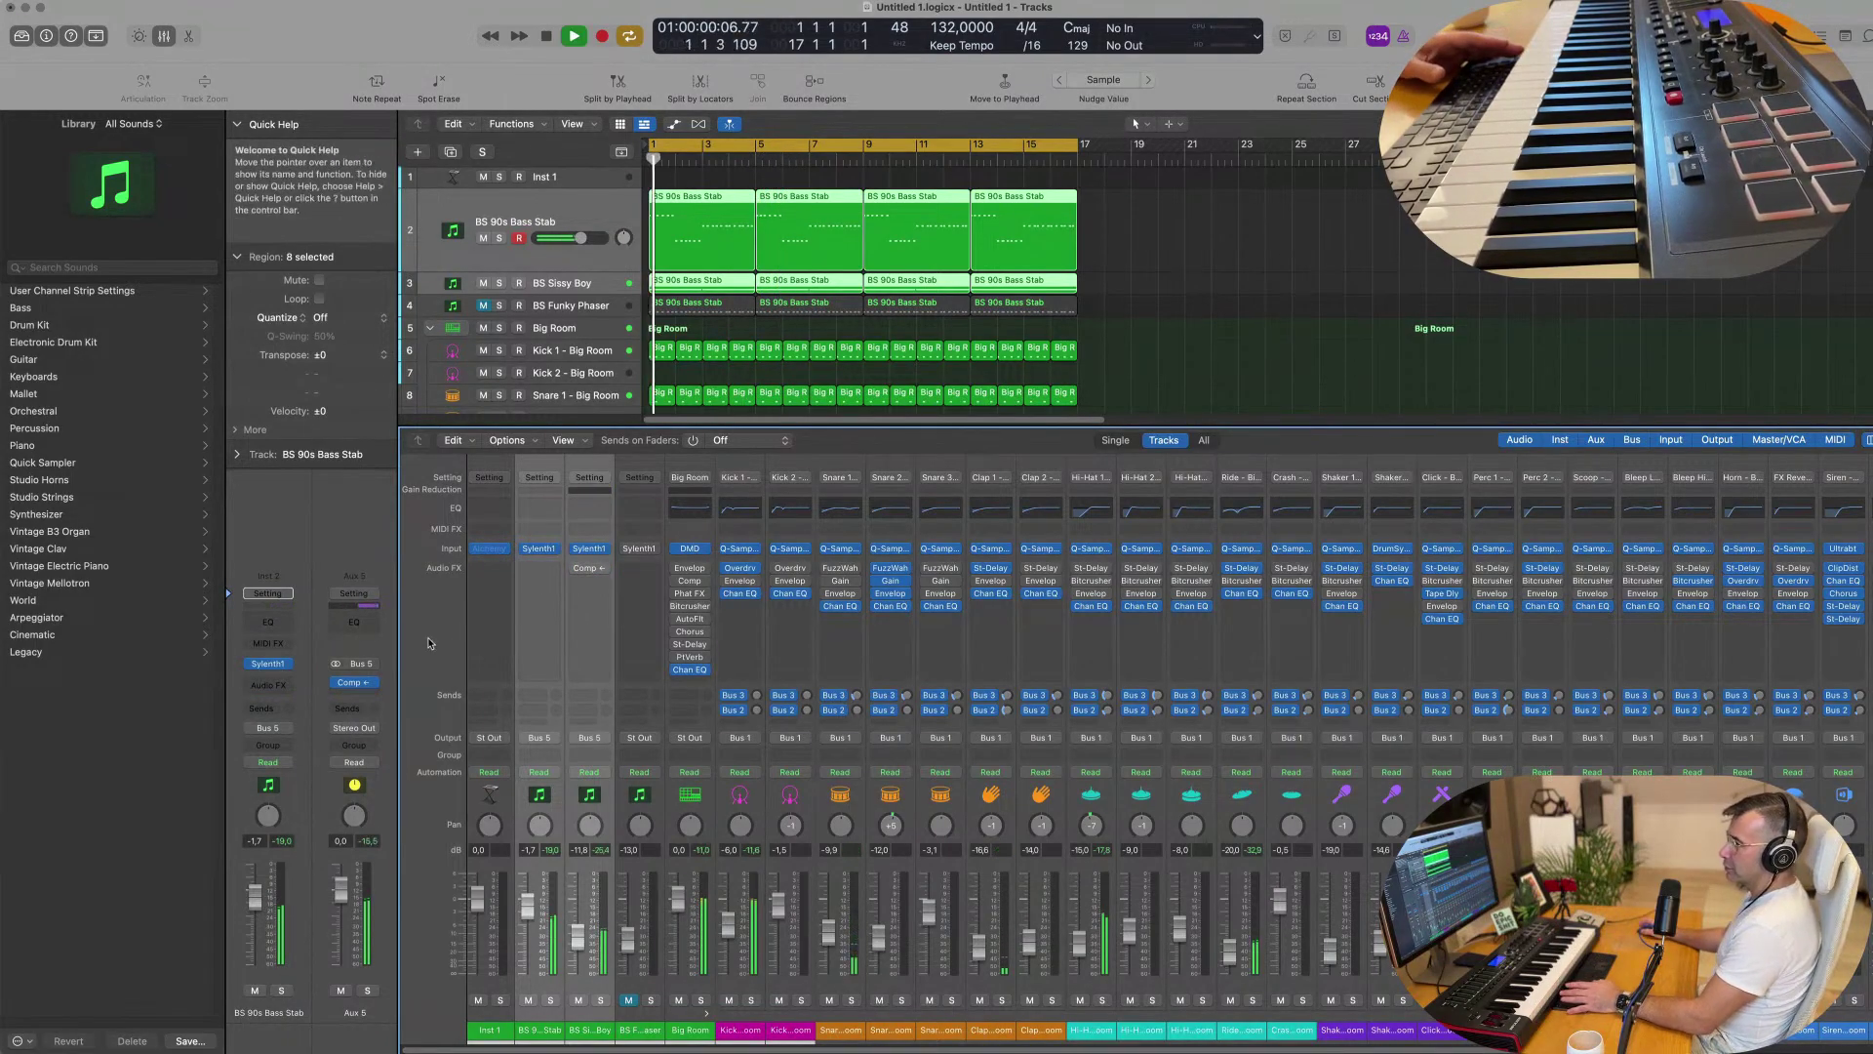
Solo the Aux 5 bass bus and check the settings of its side-chained compressor.
click(367, 991)
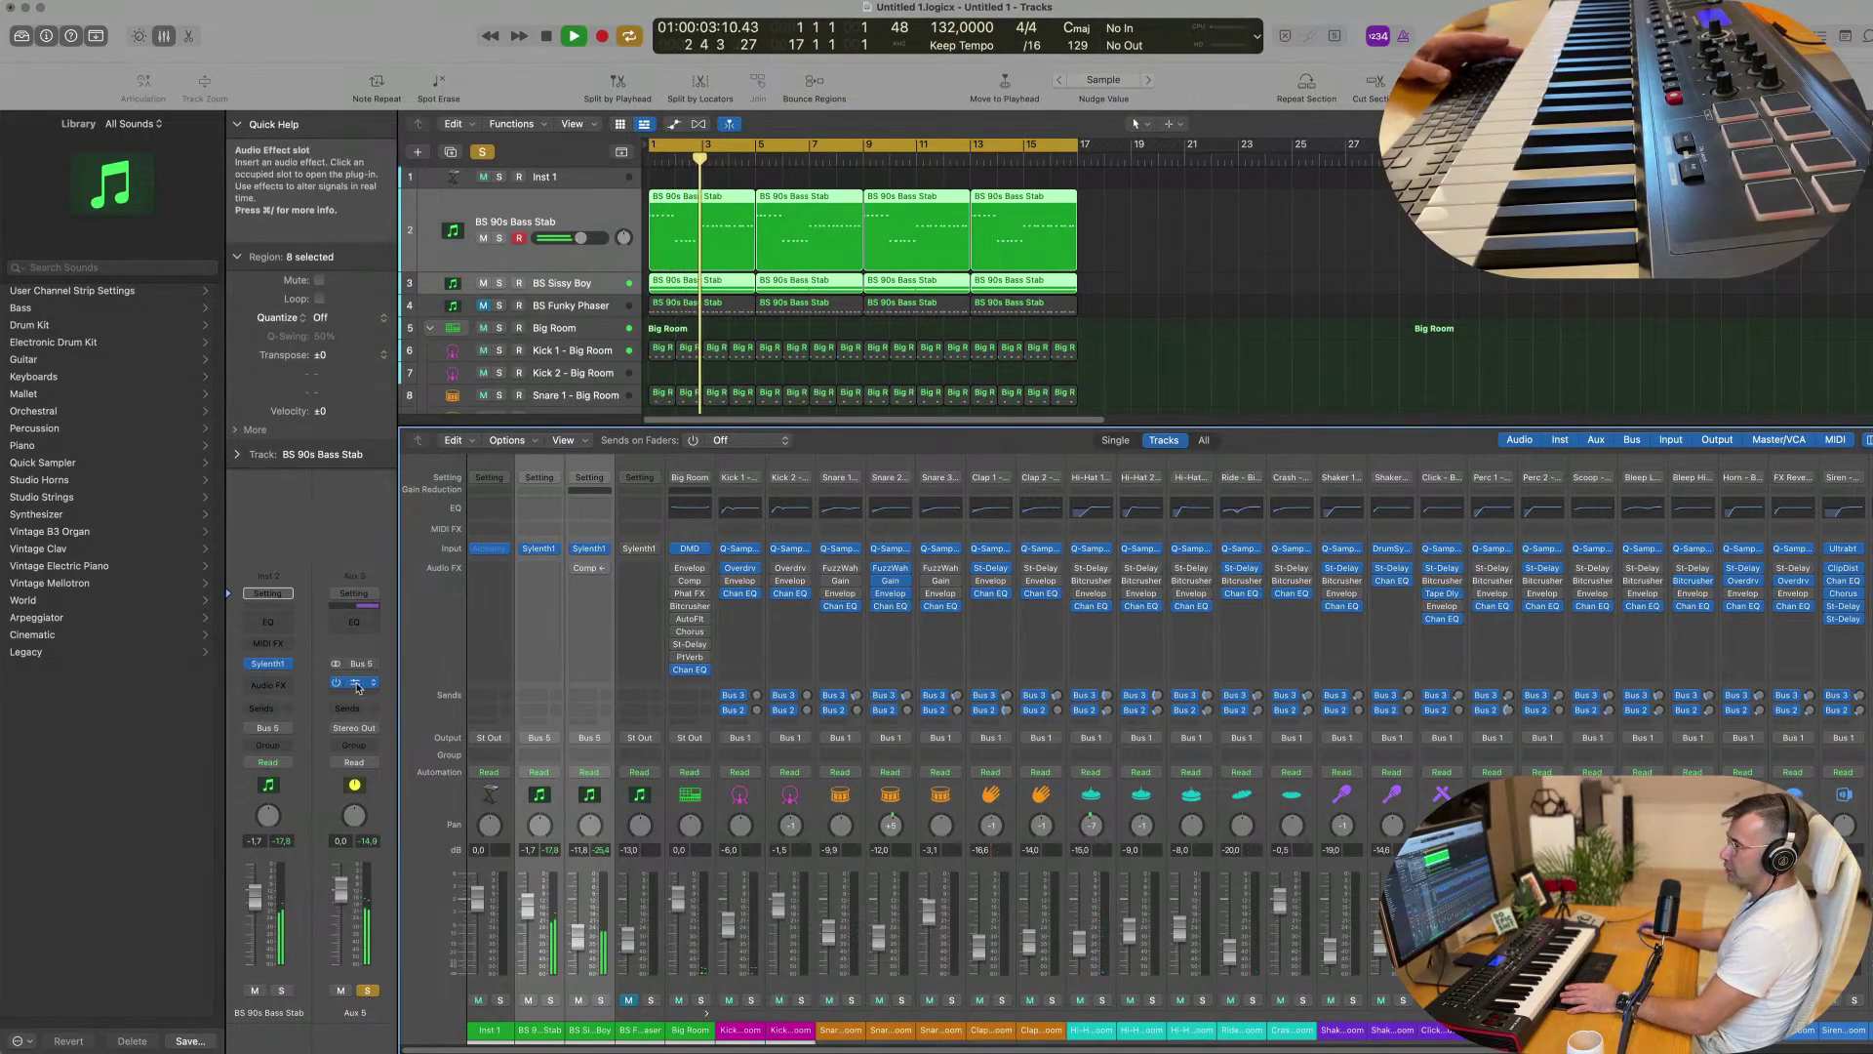
click(350, 682)
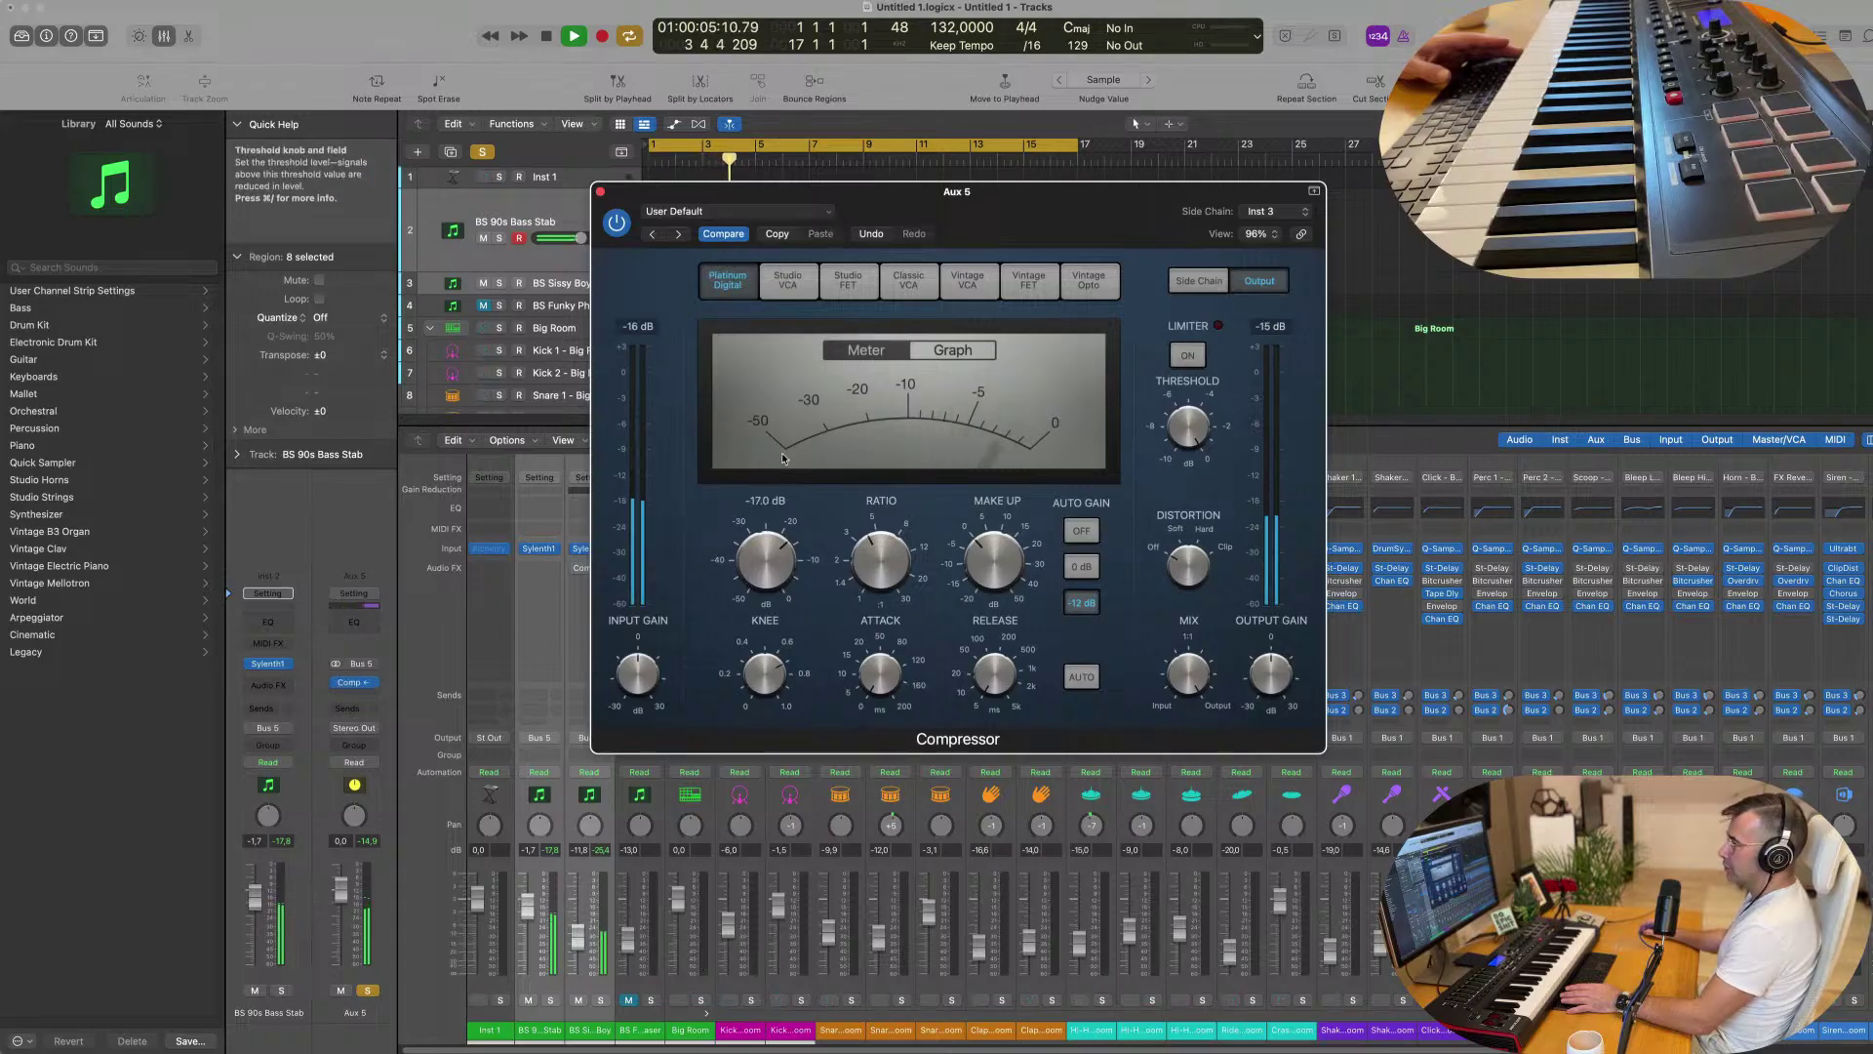
click(601, 192)
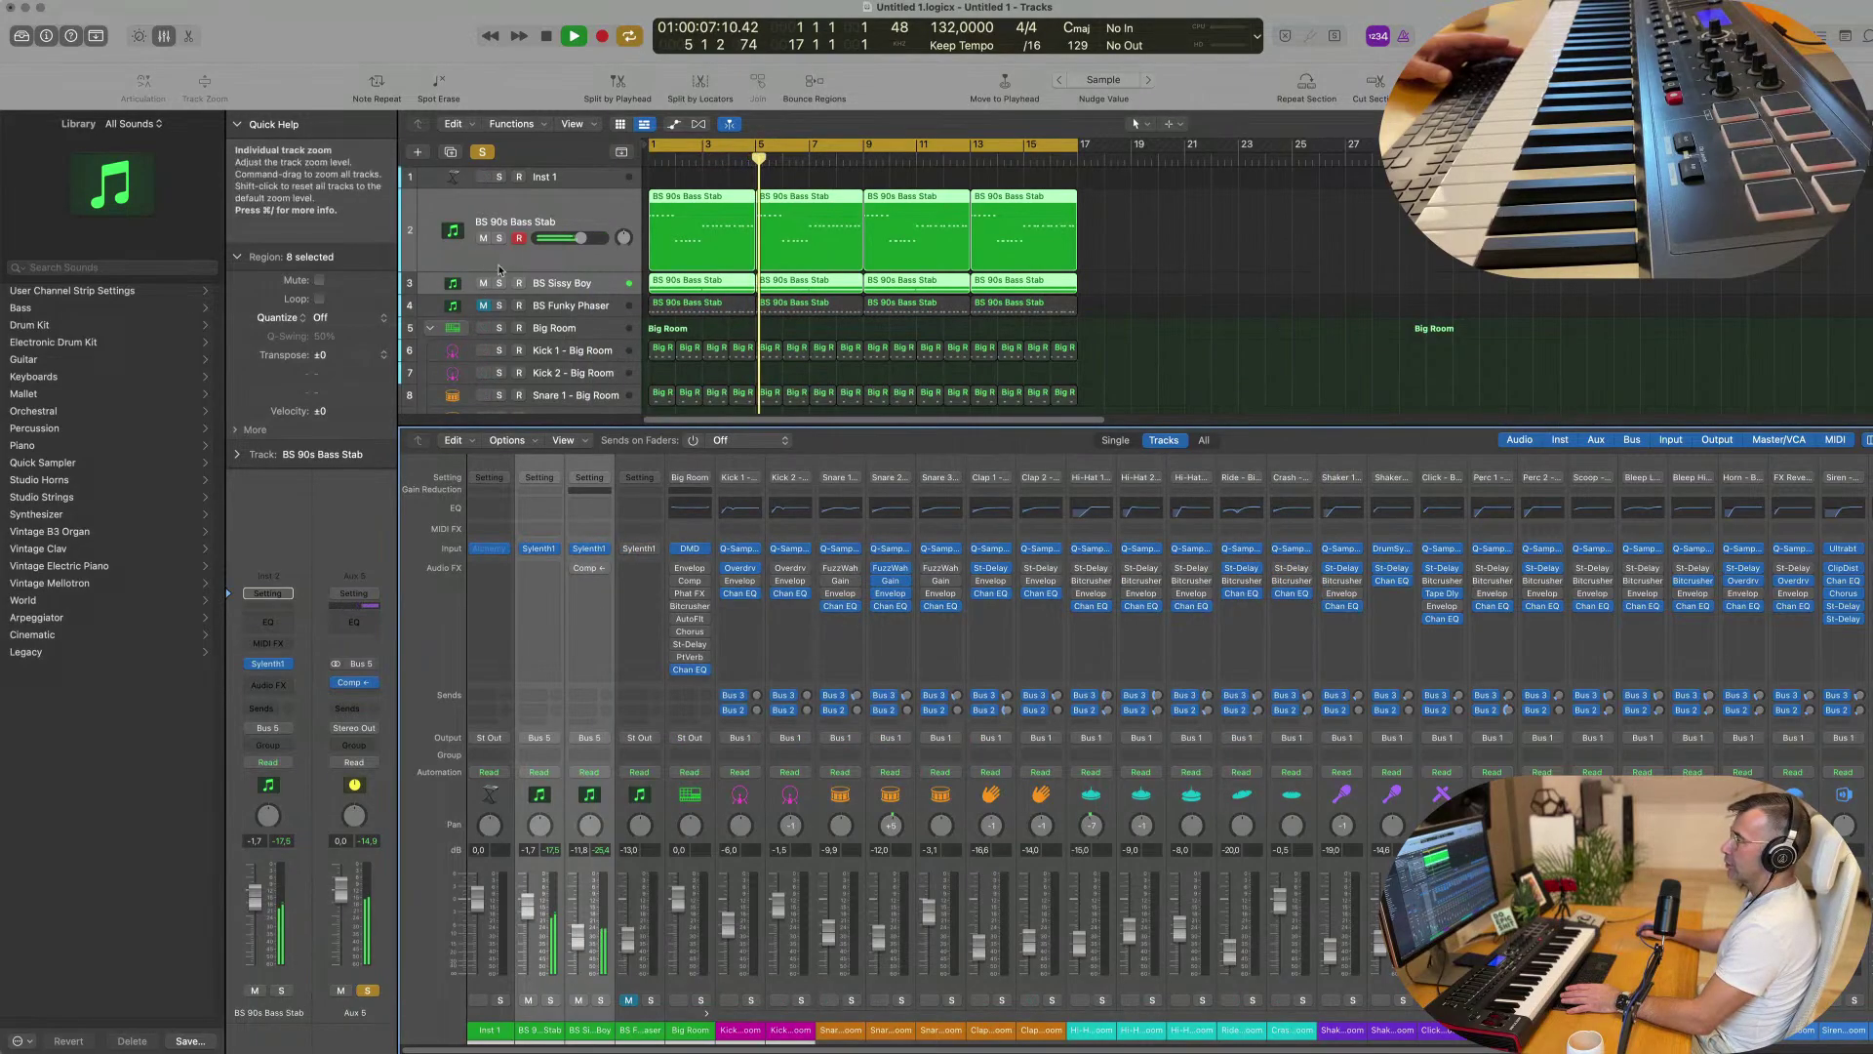
Listen to BS 90s Bass Stab and BS Sissy Boy soloed, and replay the full loop with the solos cleared.
click(499, 283)
key(s)
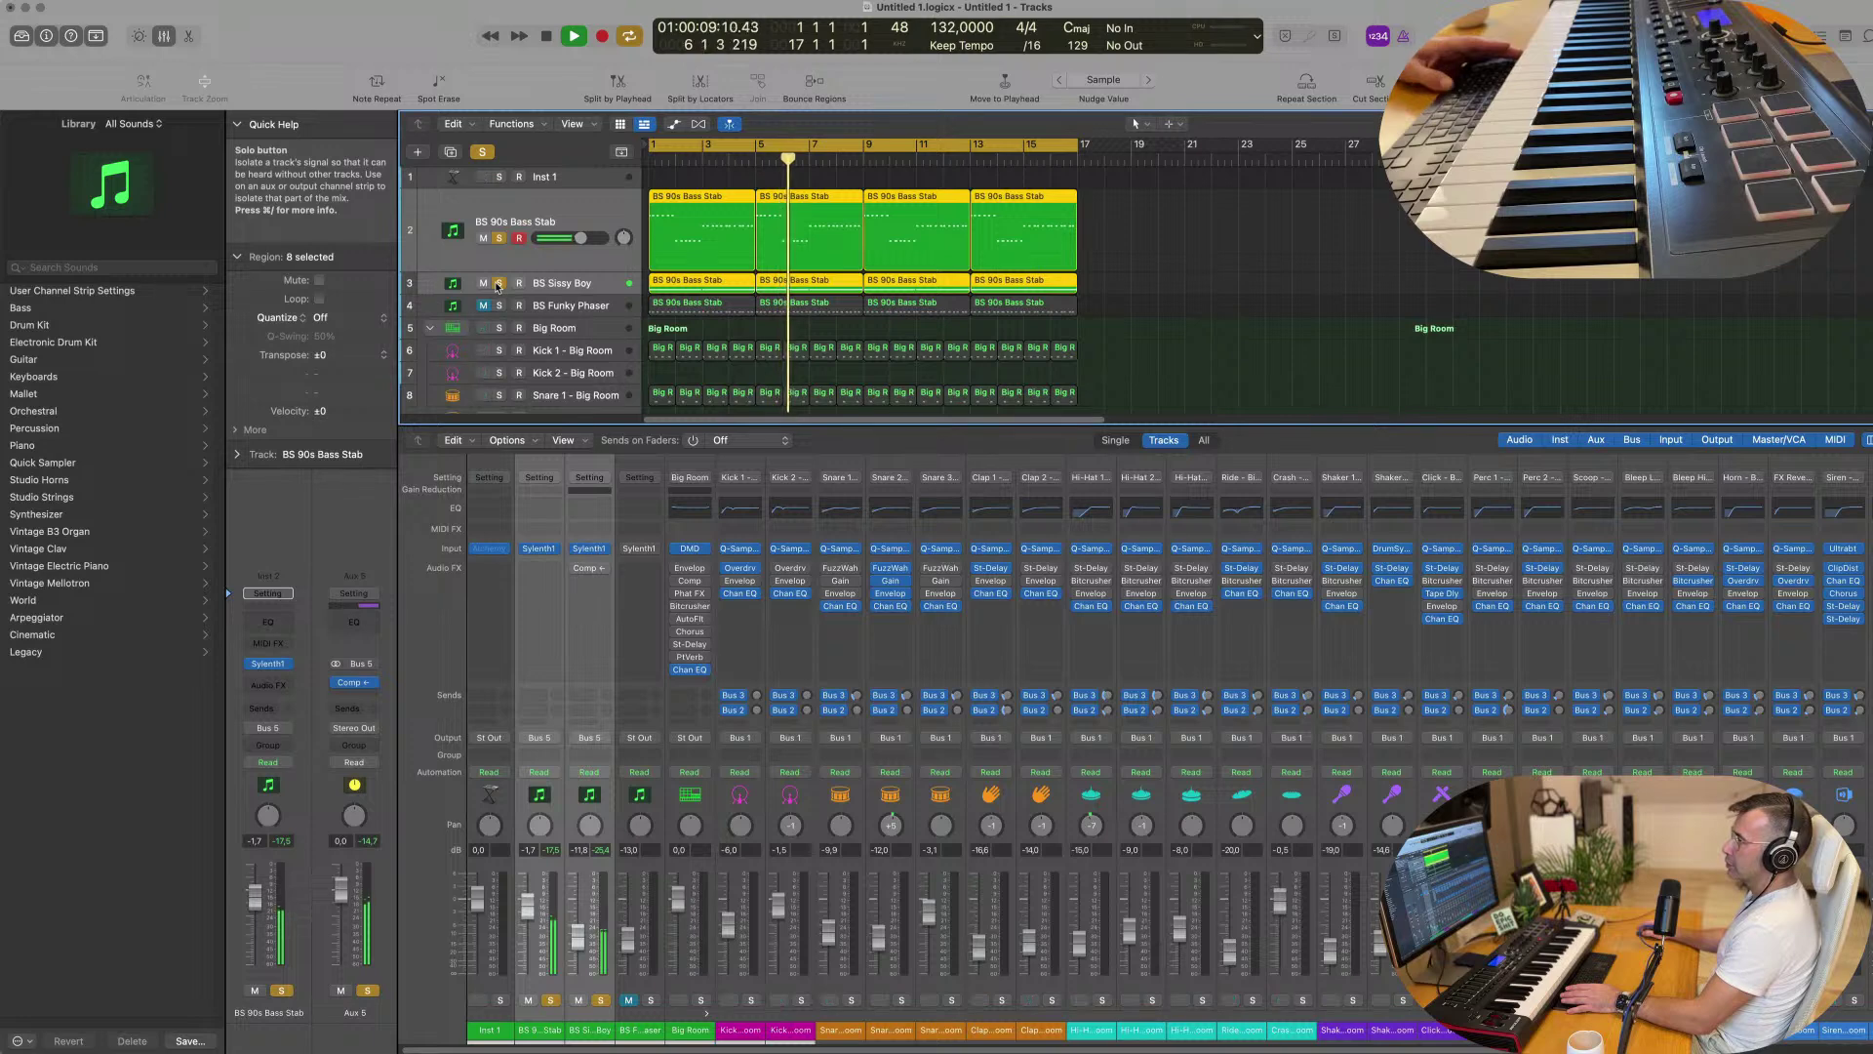
key(space)
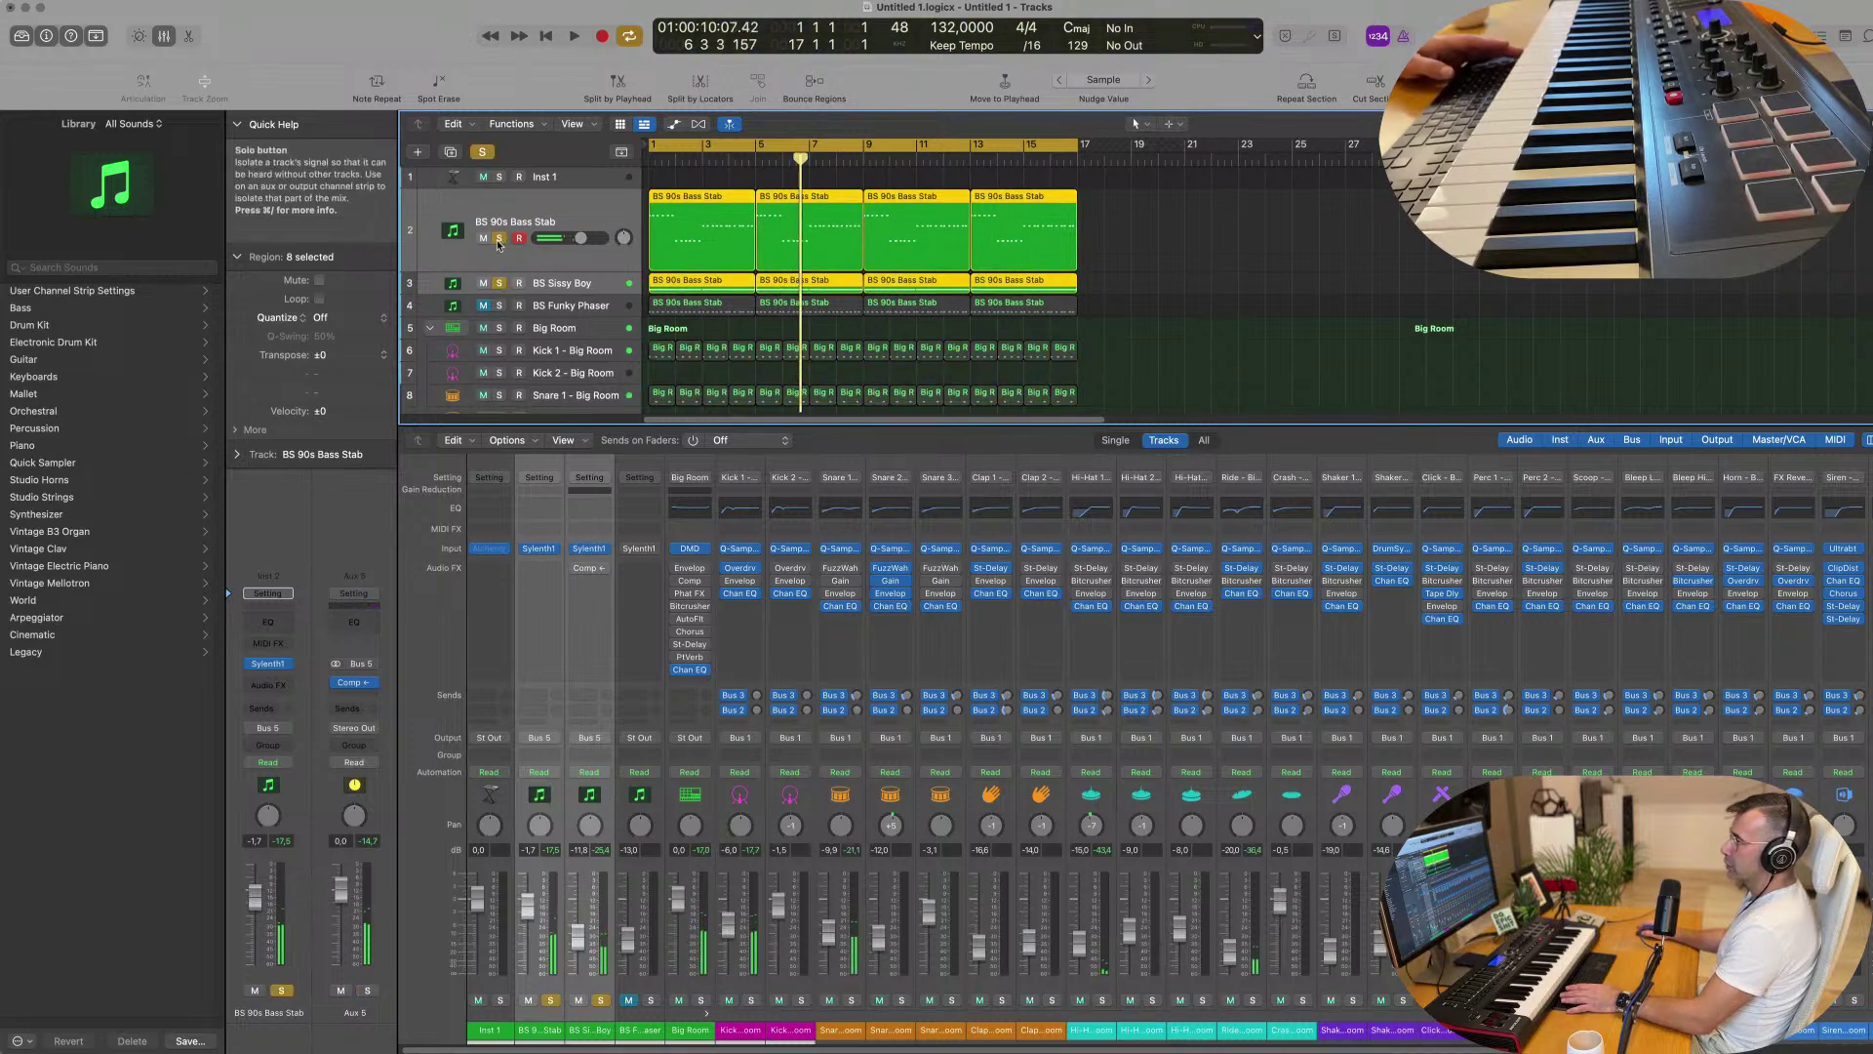
key(Return)
key(space)
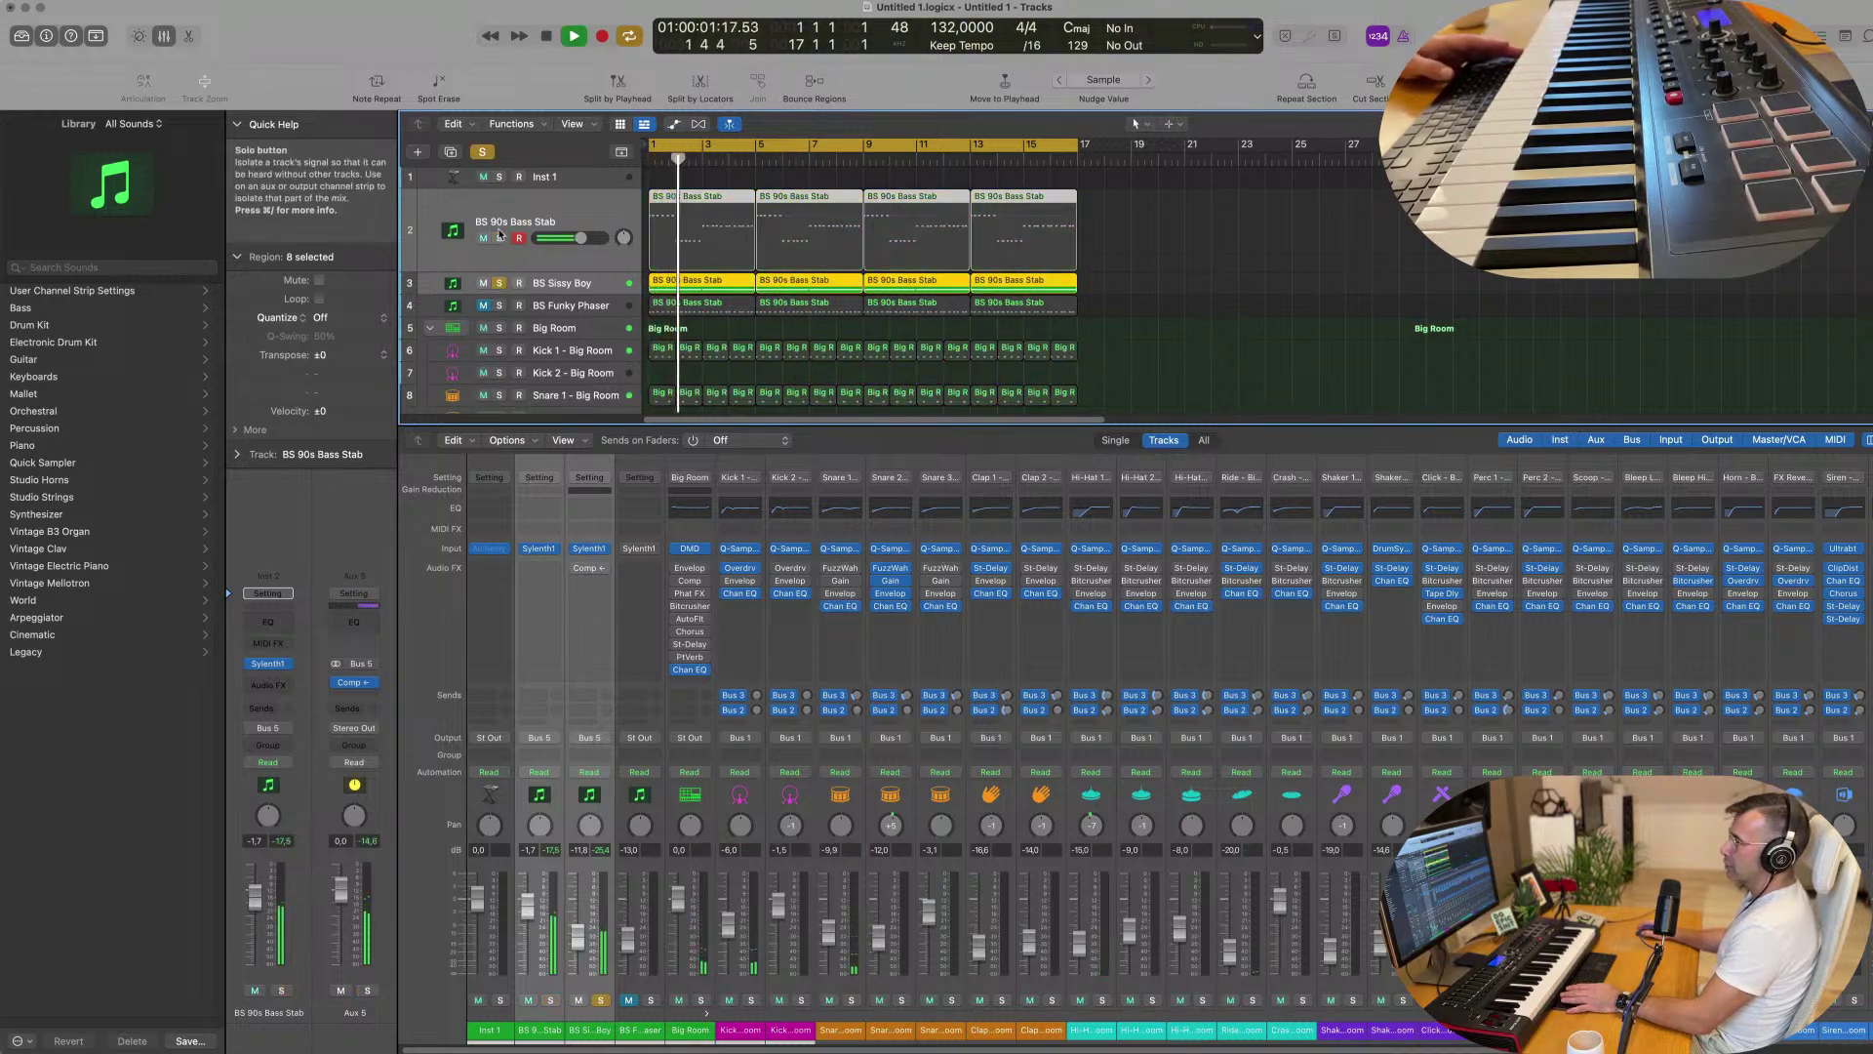
click(498, 239)
click(617, 266)
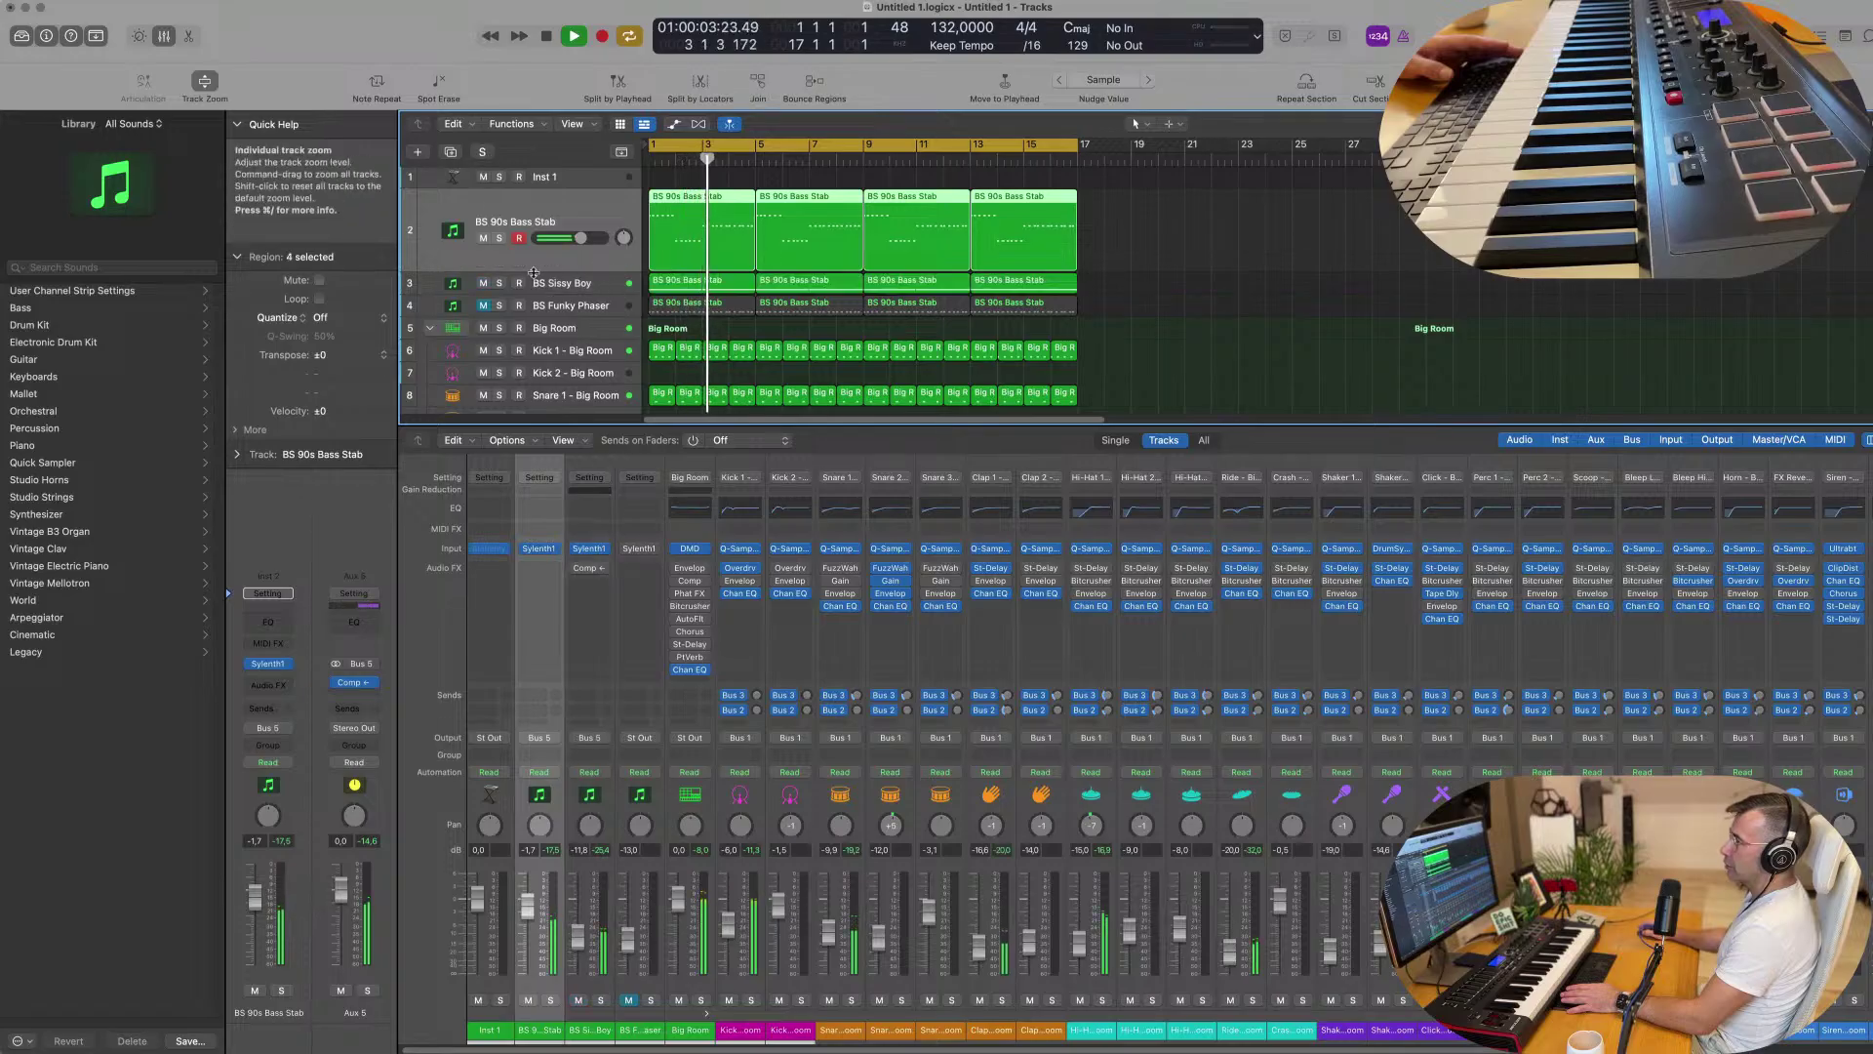
Compare the two bass layers by soloing BS 90s Bass Stab, and BS Sissy Boy alone from the loop start.
click(500, 240)
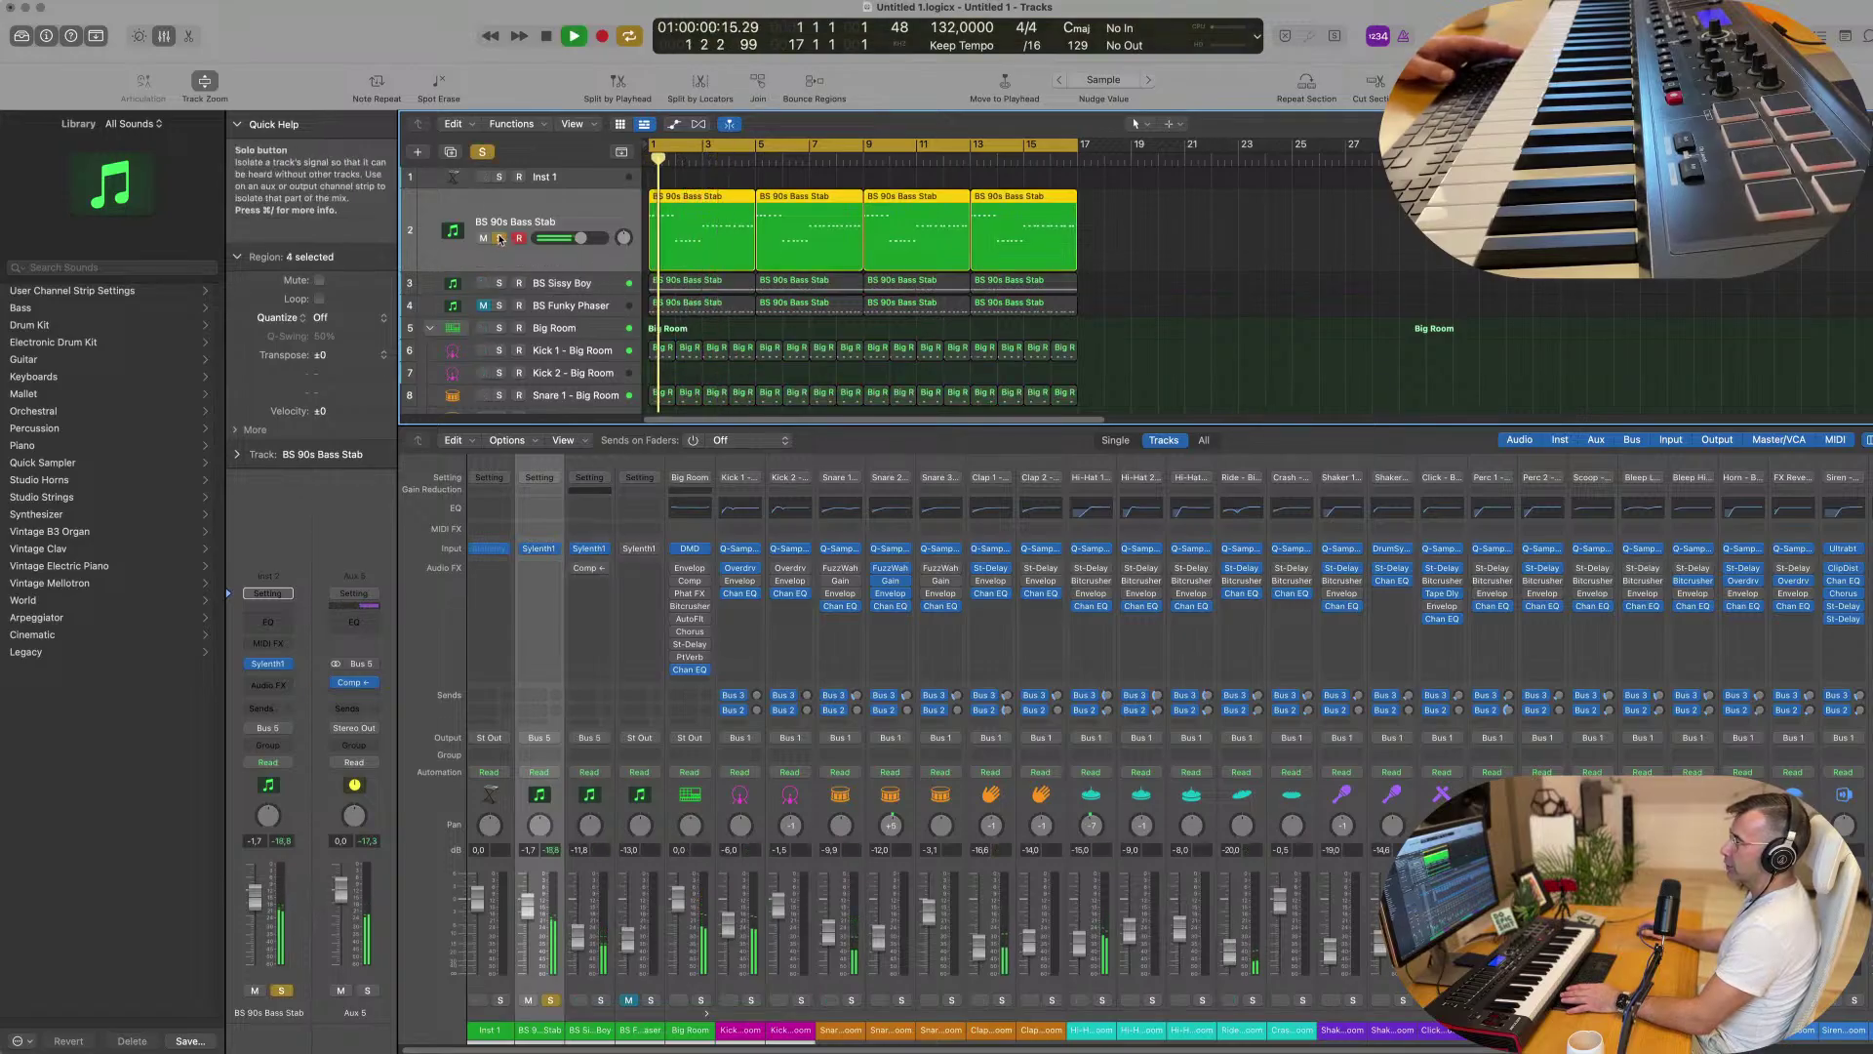
click(498, 239)
click(496, 283)
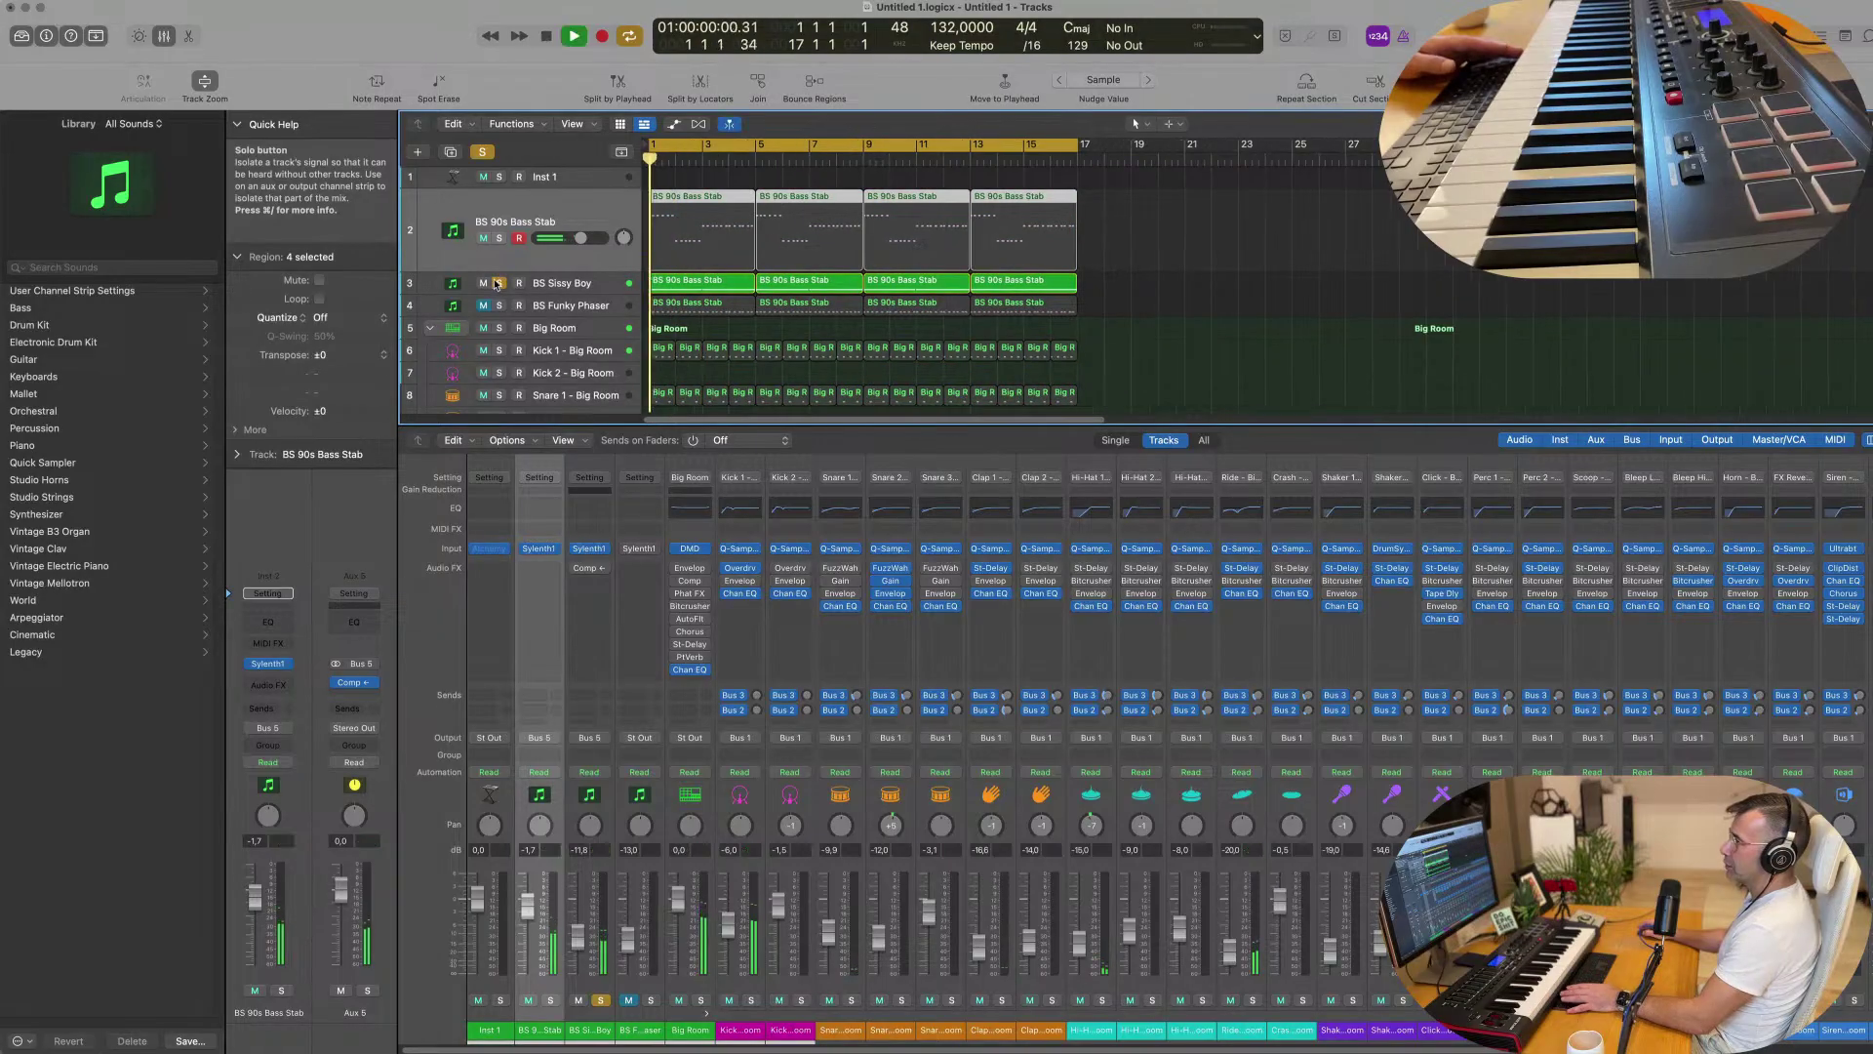
click(482, 153)
key(space)
key(Return)
key(space)
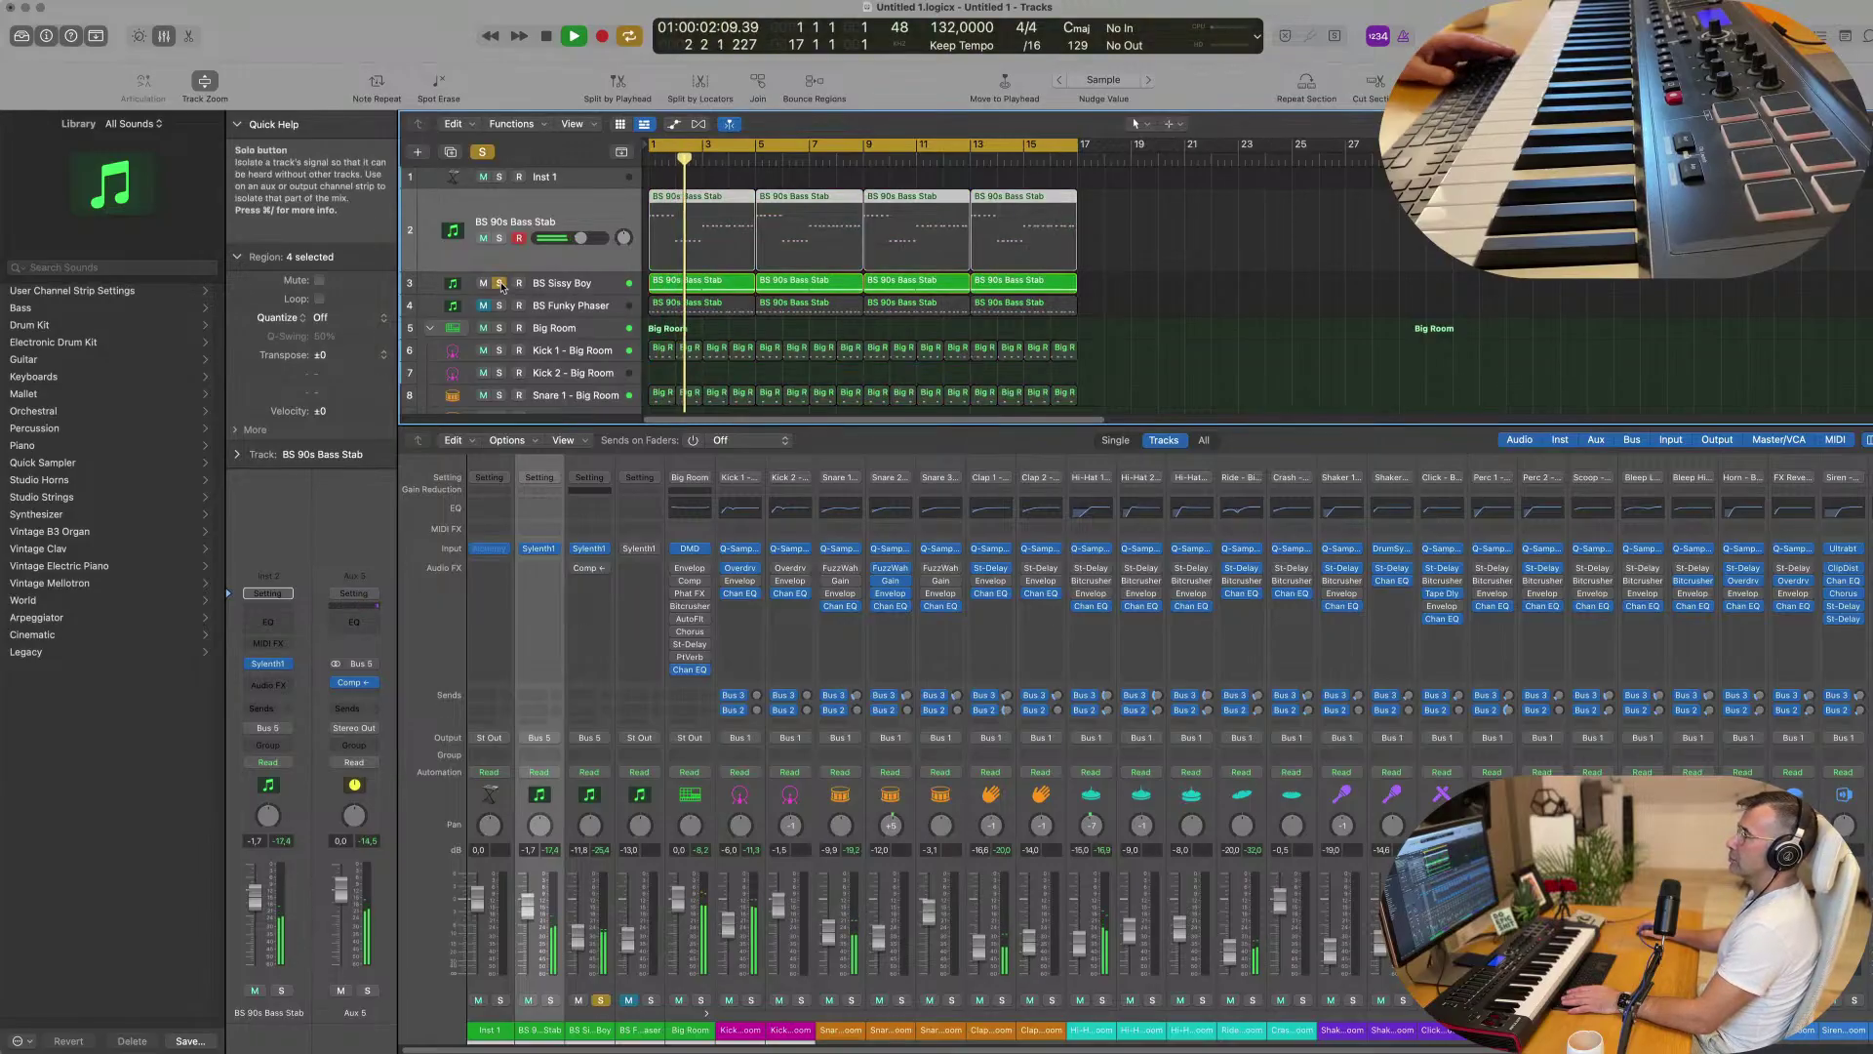
Balance the bass layers by setting BS Sissy Boy to -12,8 dB and BS 90s Bass Stab to -1,1 dB.
click(583, 291)
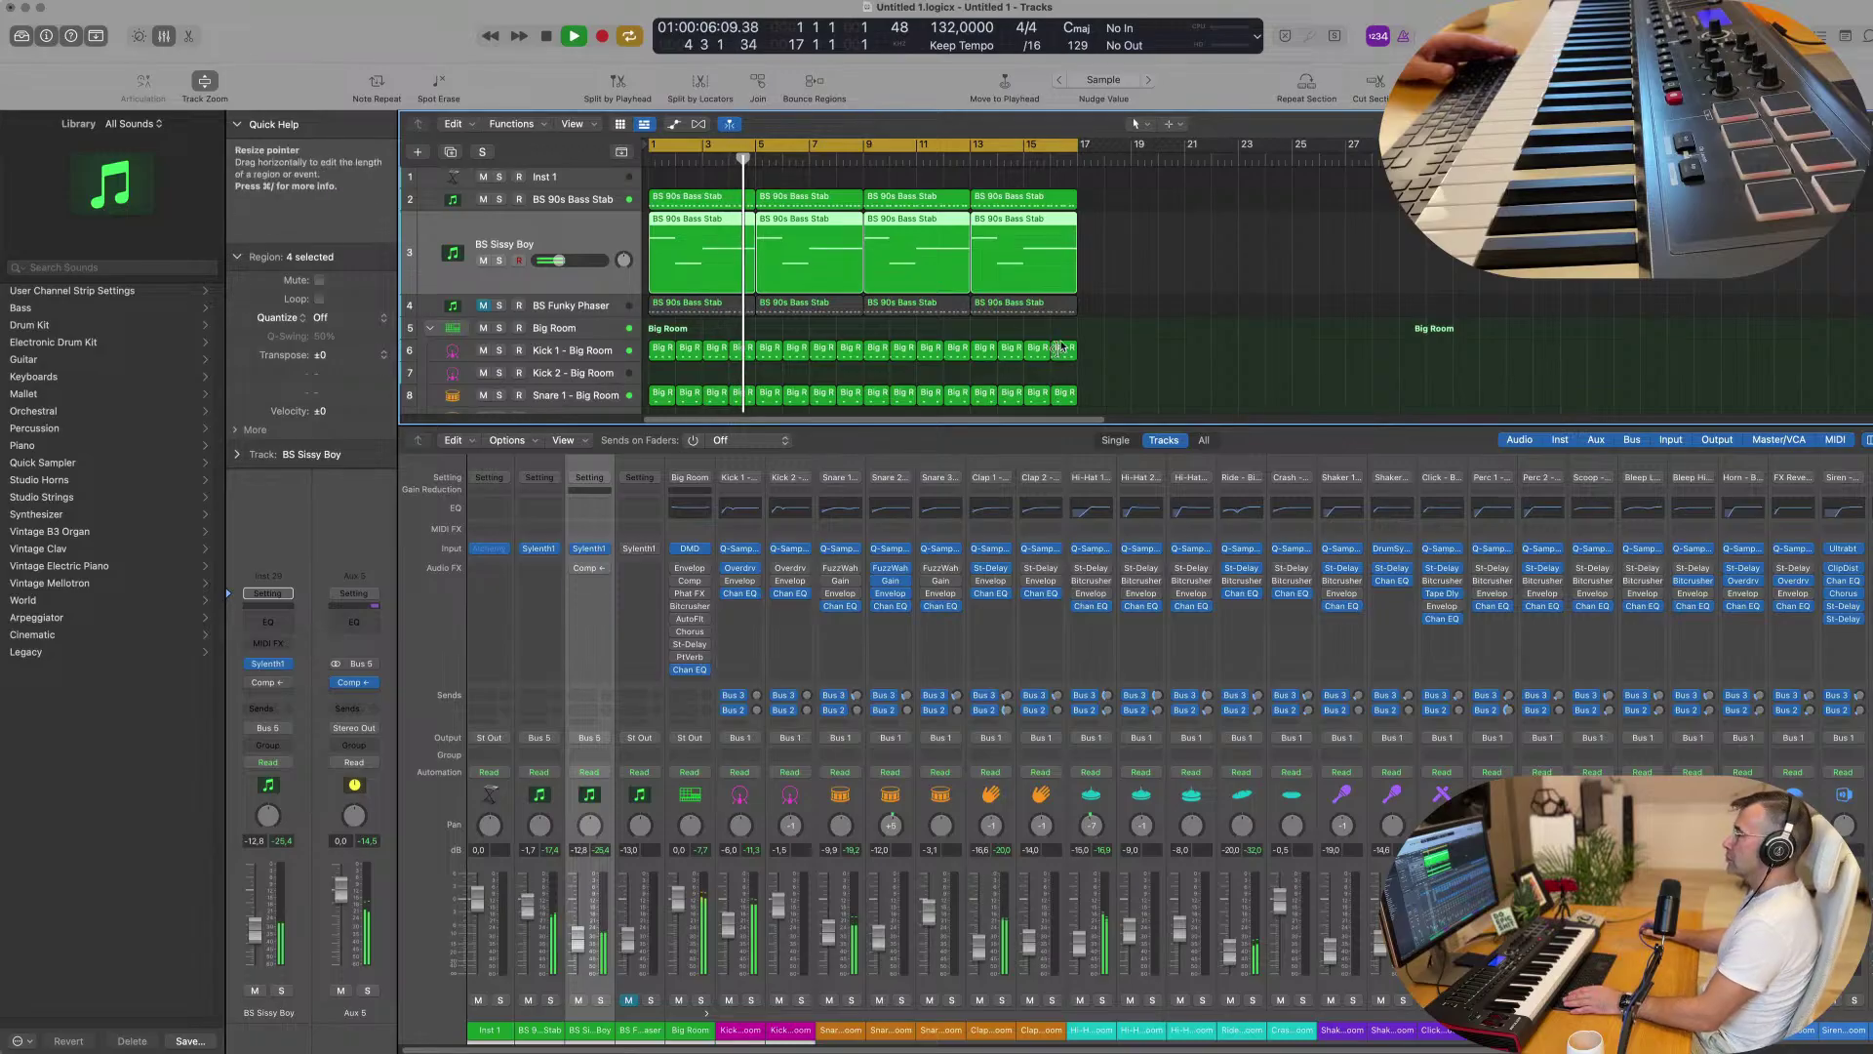
key(Up)
key(Return)
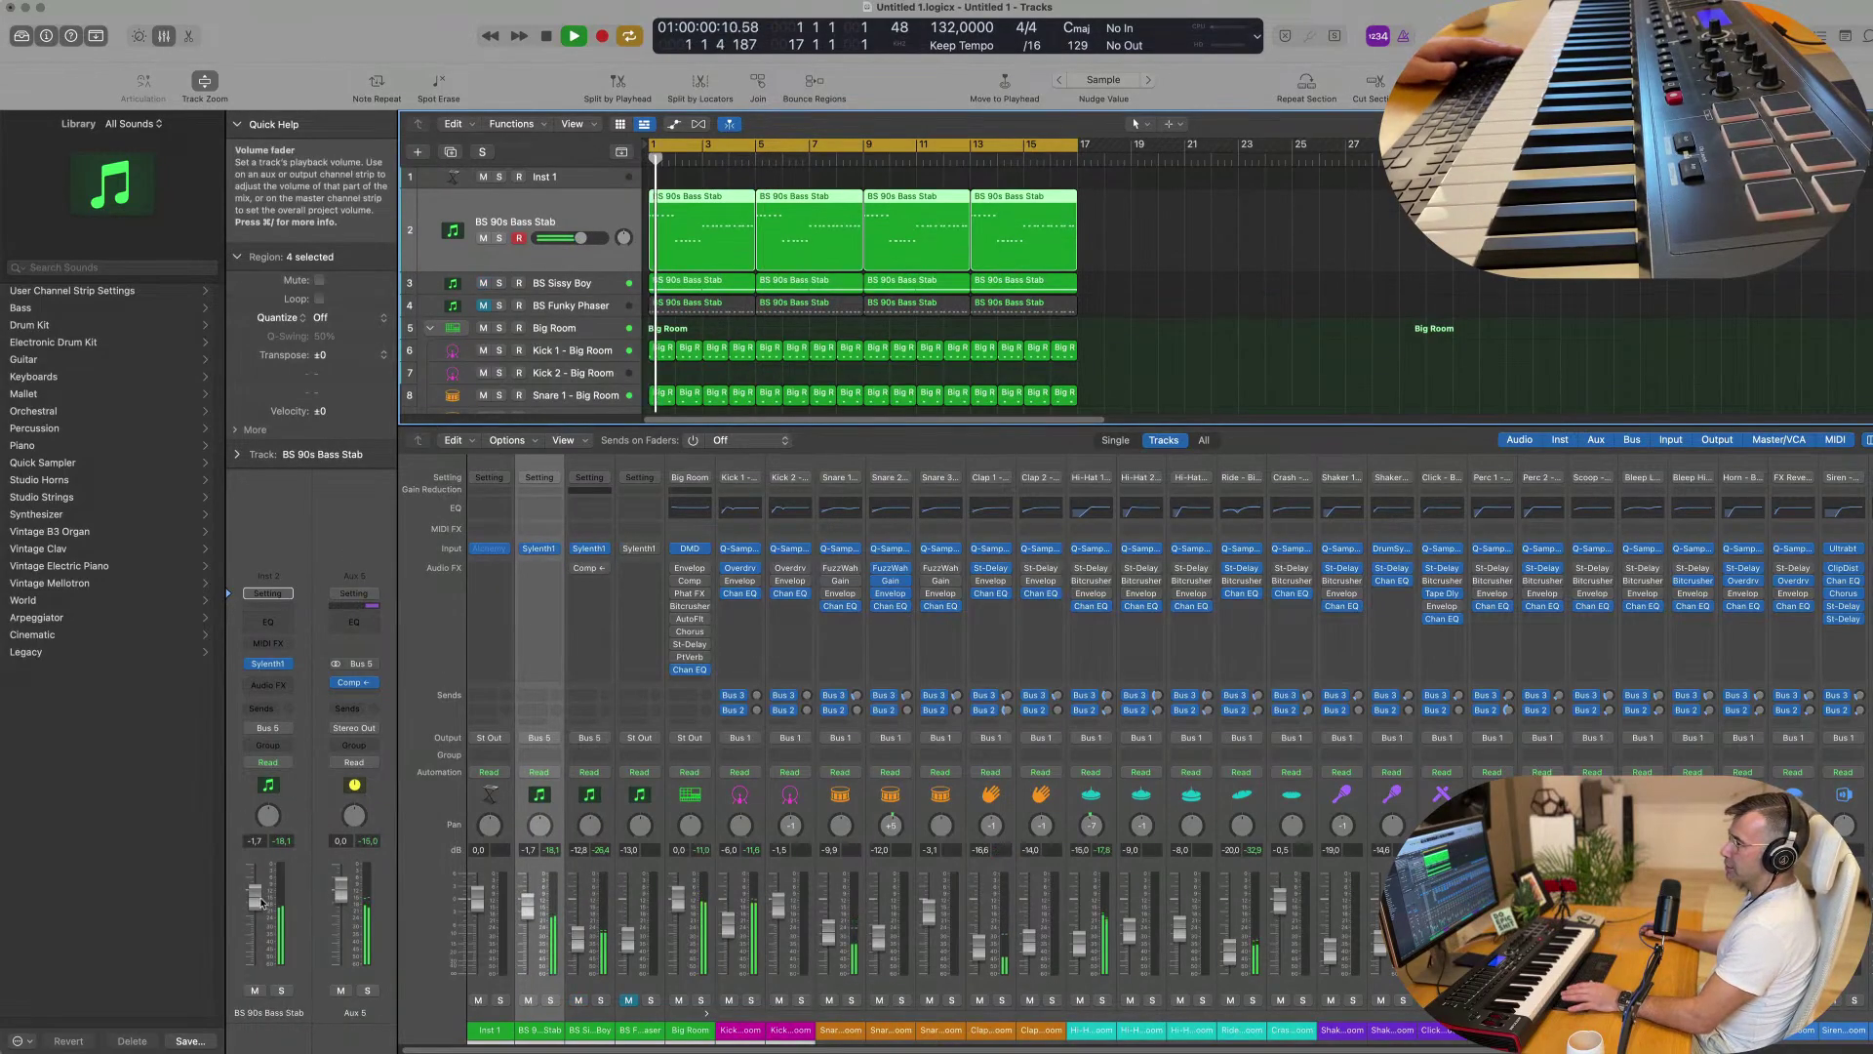
drag(254, 899, 254, 895)
click(1285, 261)
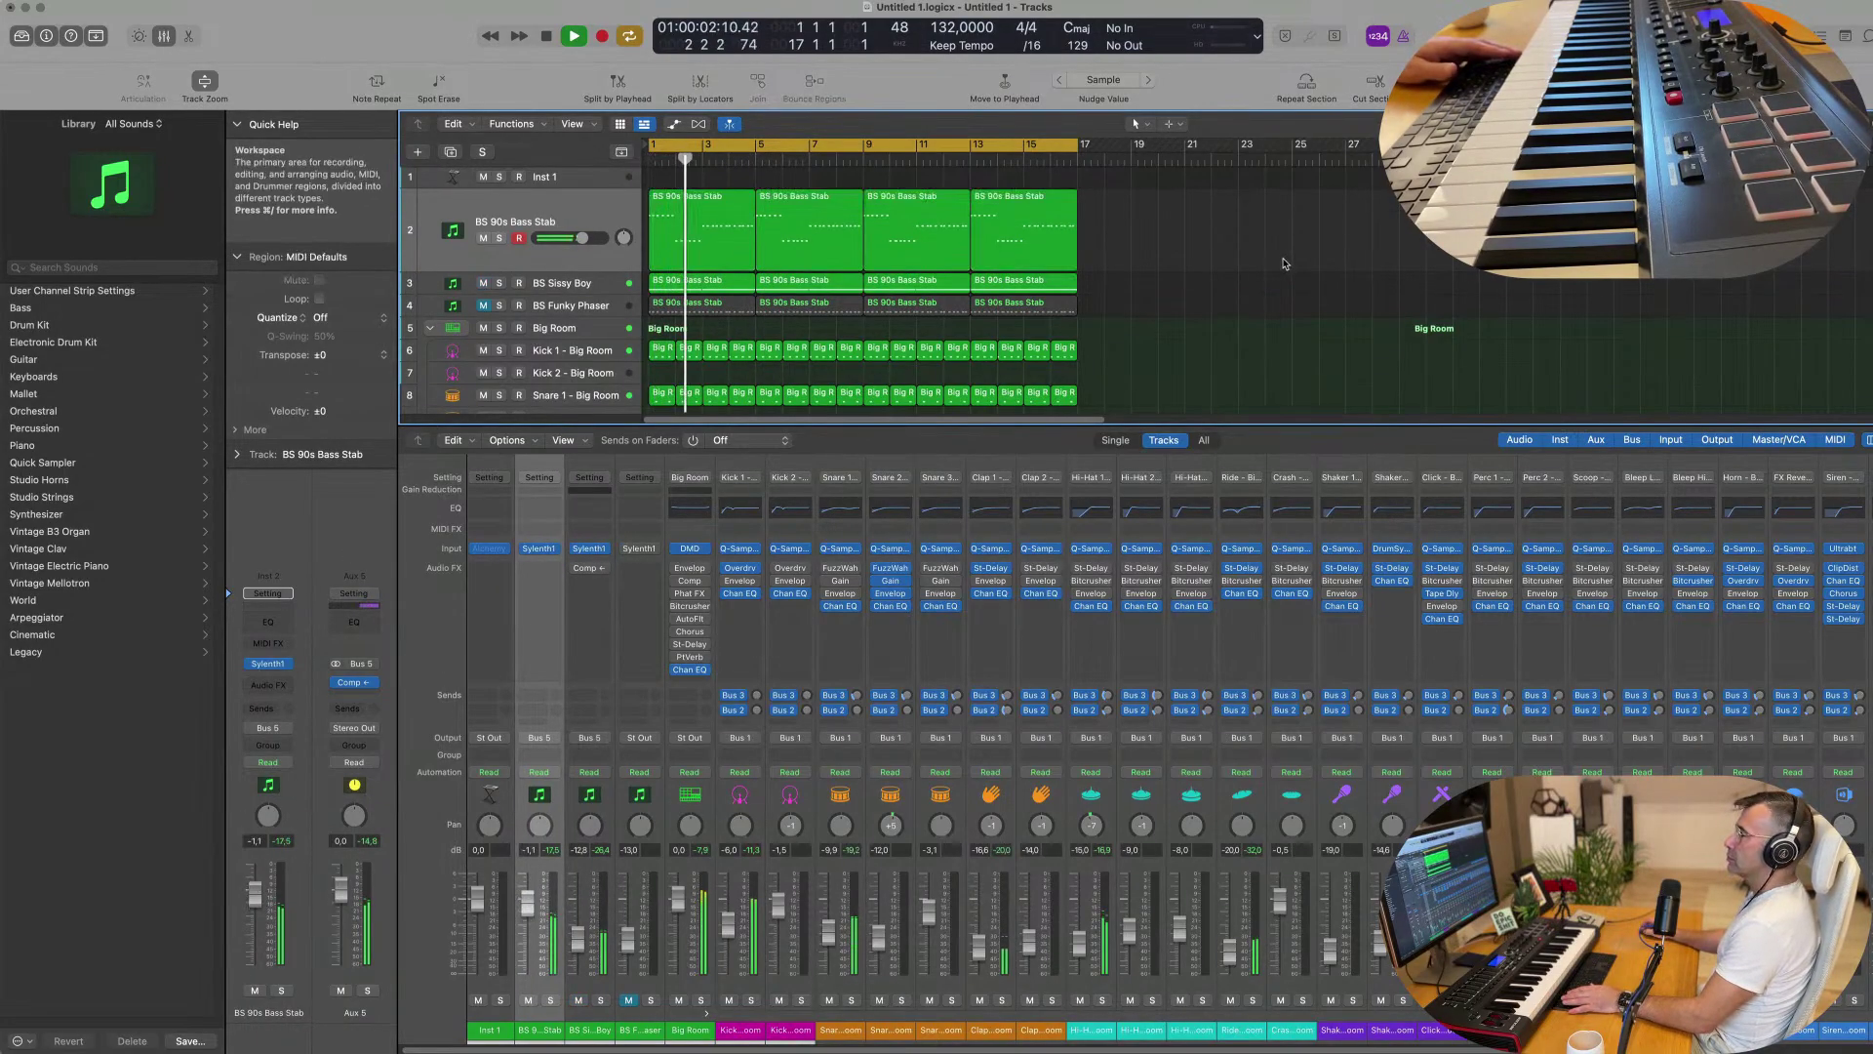
scroll(585, 277, down, 2)
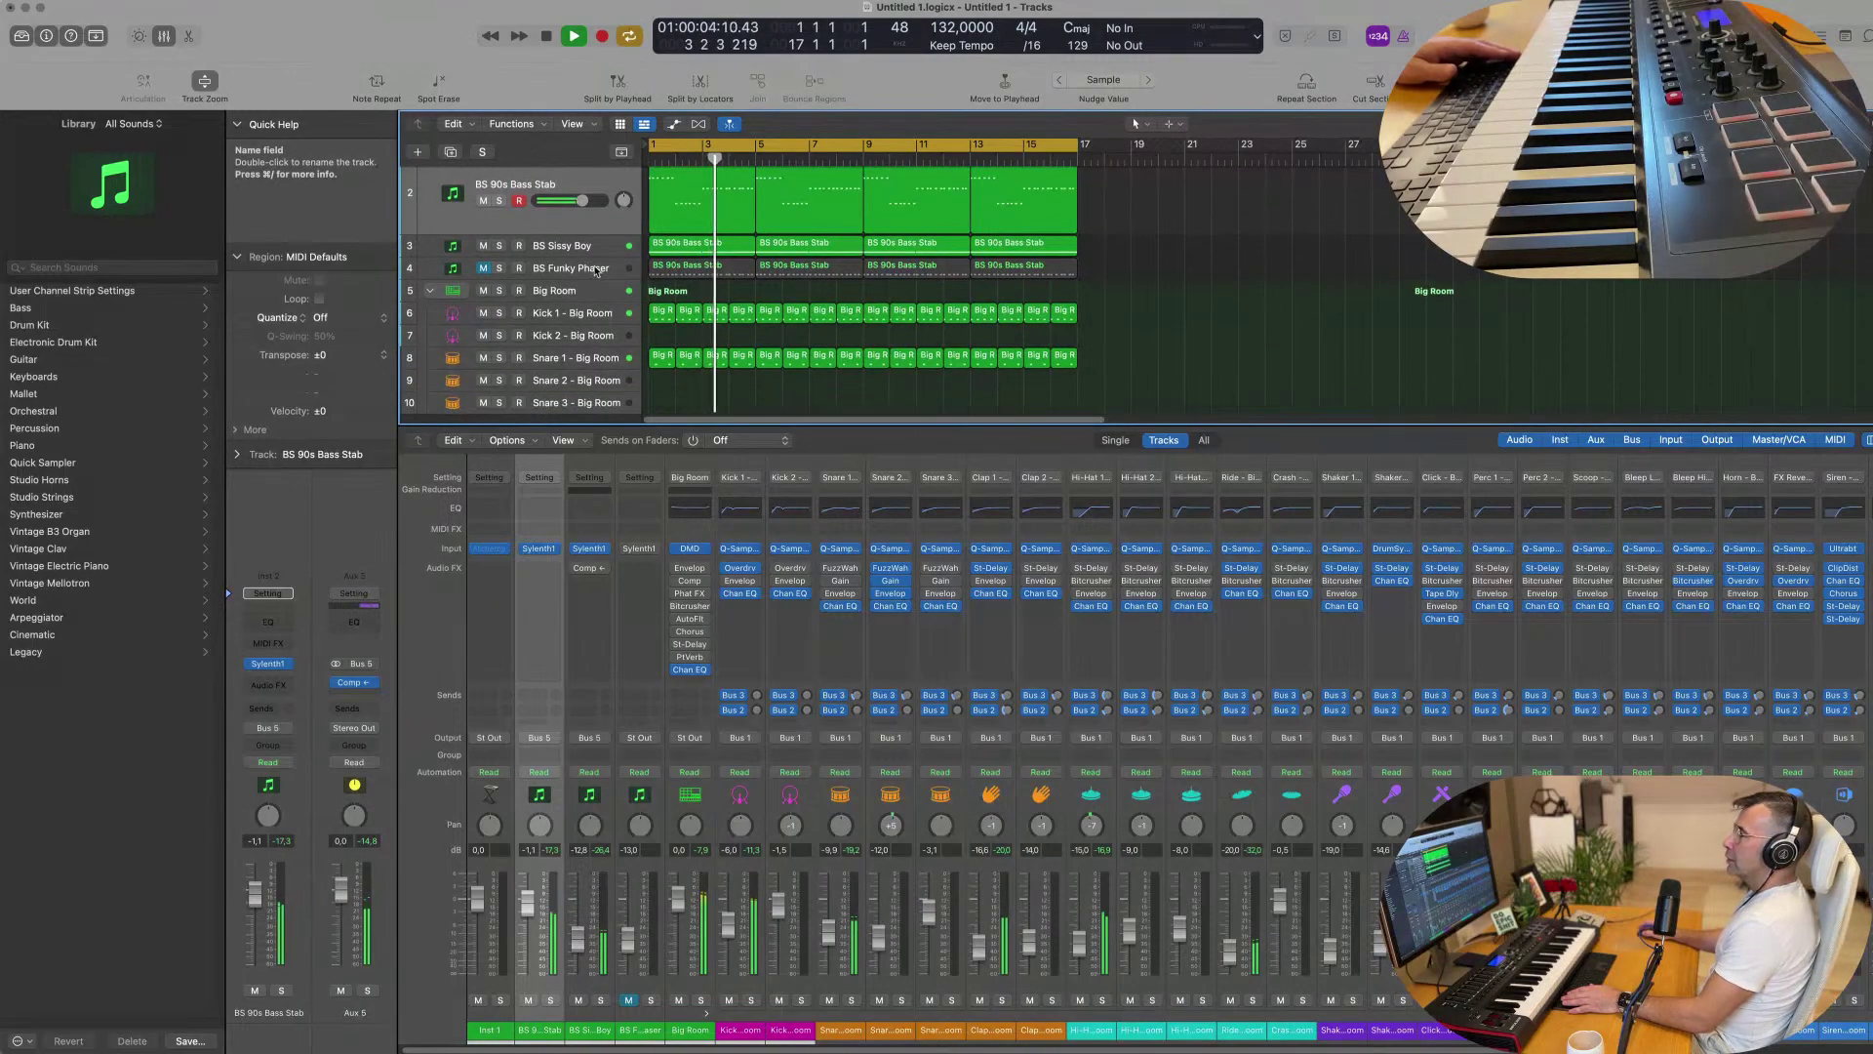
Replay the loop from the start and duplicate the BS Sissy Boy track with its settings.
click(597, 254)
key(Return)
key(space)
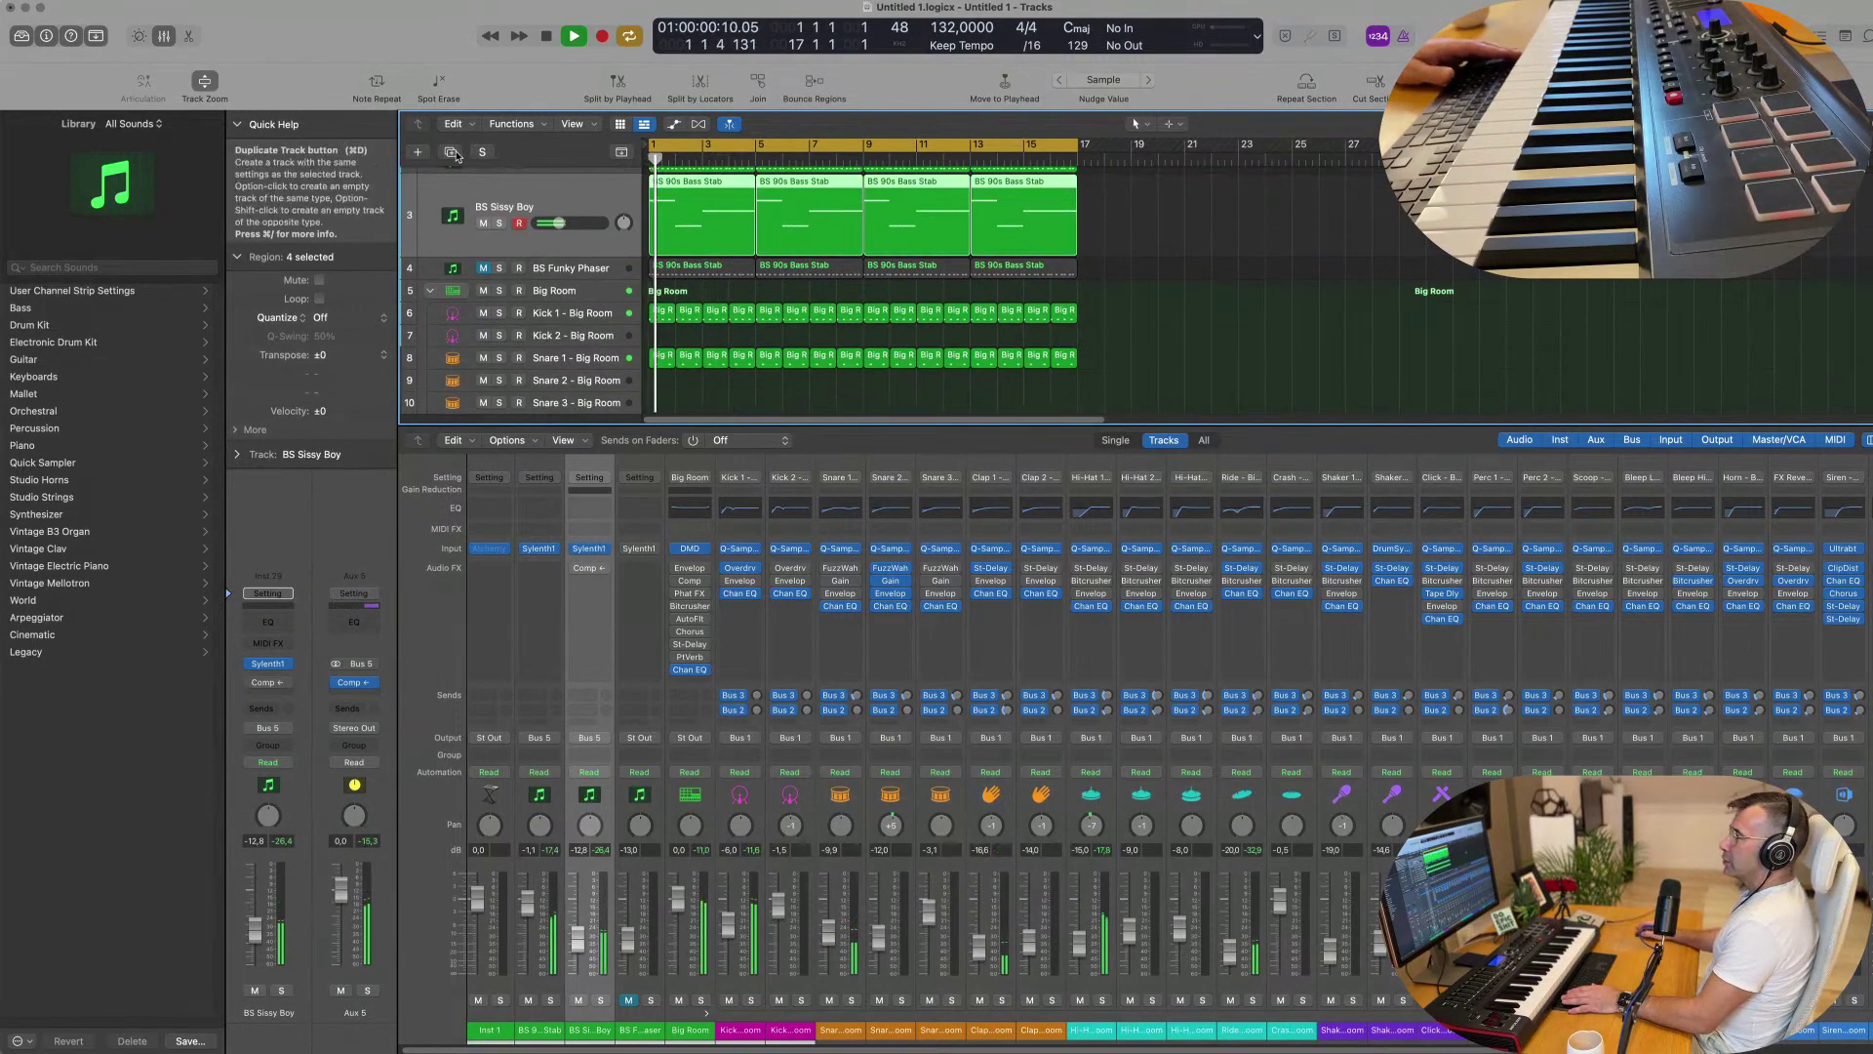
key(super+d)
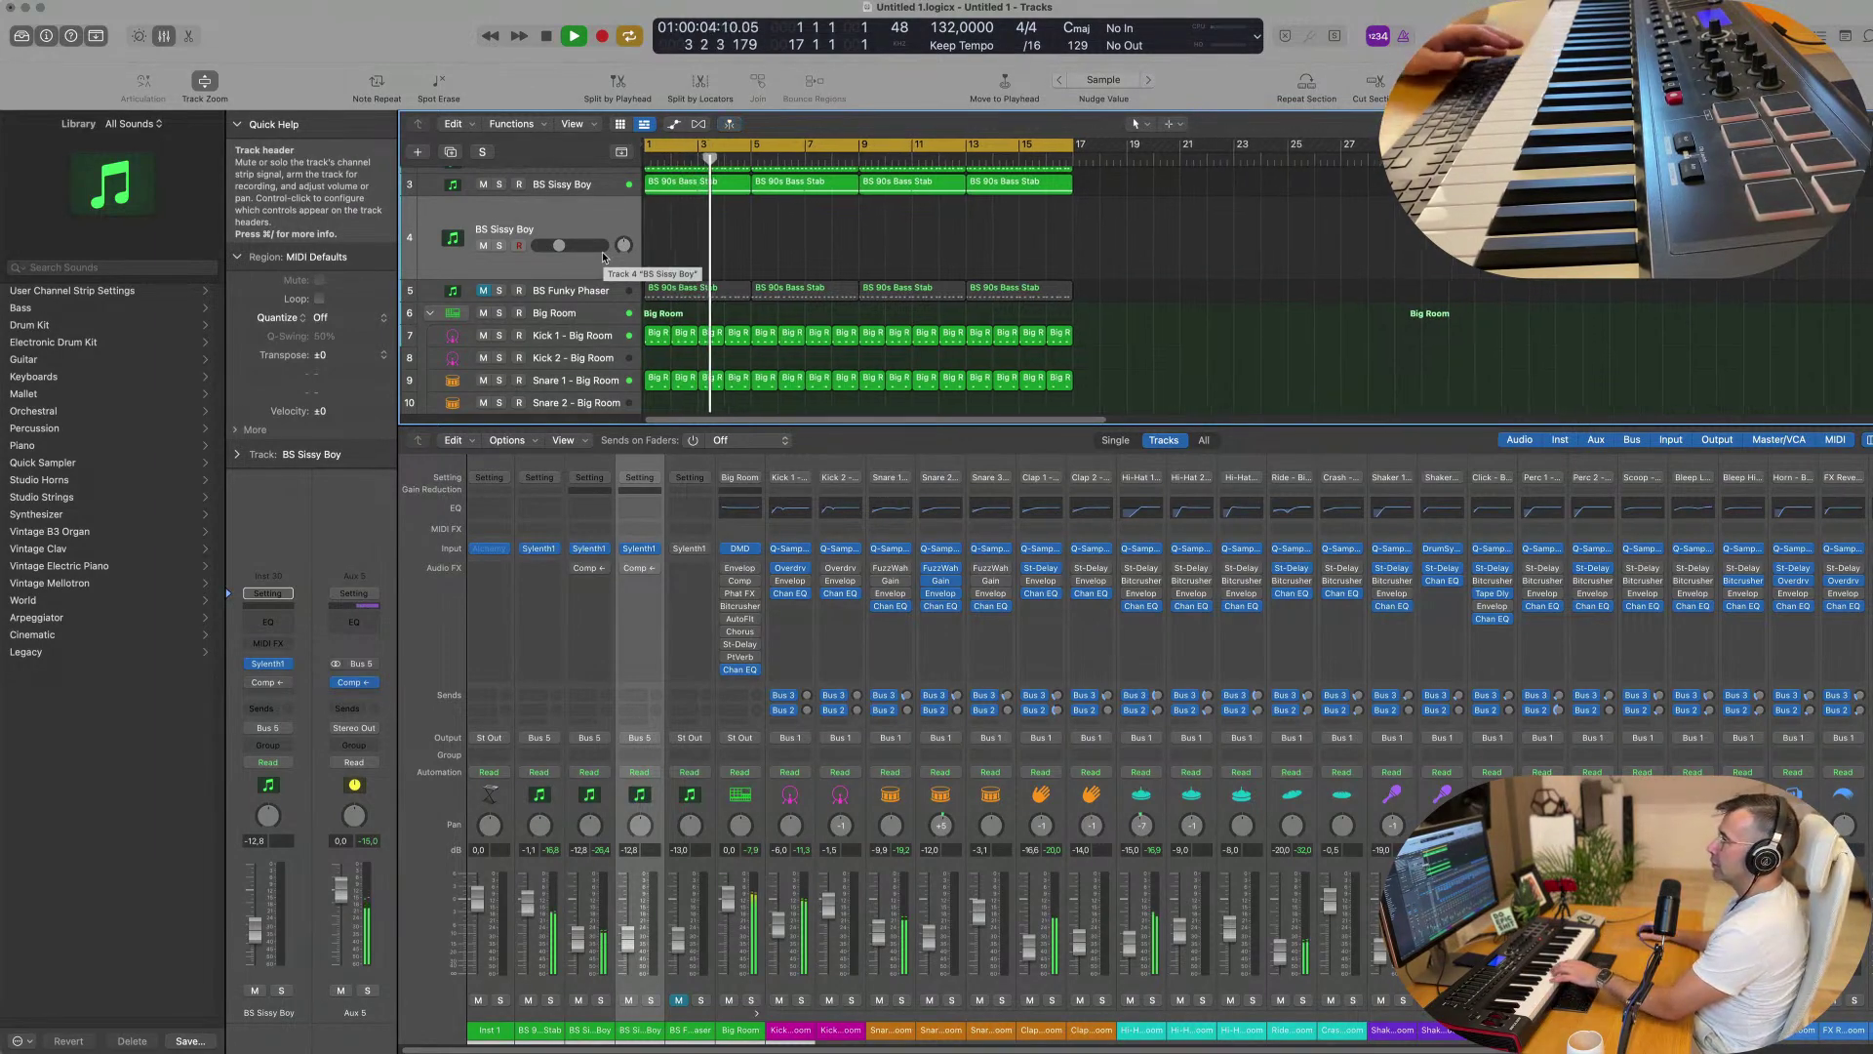
Open Sylenth1 on the duplicated track, load preset PD NoisePad from the third bank, and lower the track volume to -14,8 dB.
click(271, 667)
click(916, 377)
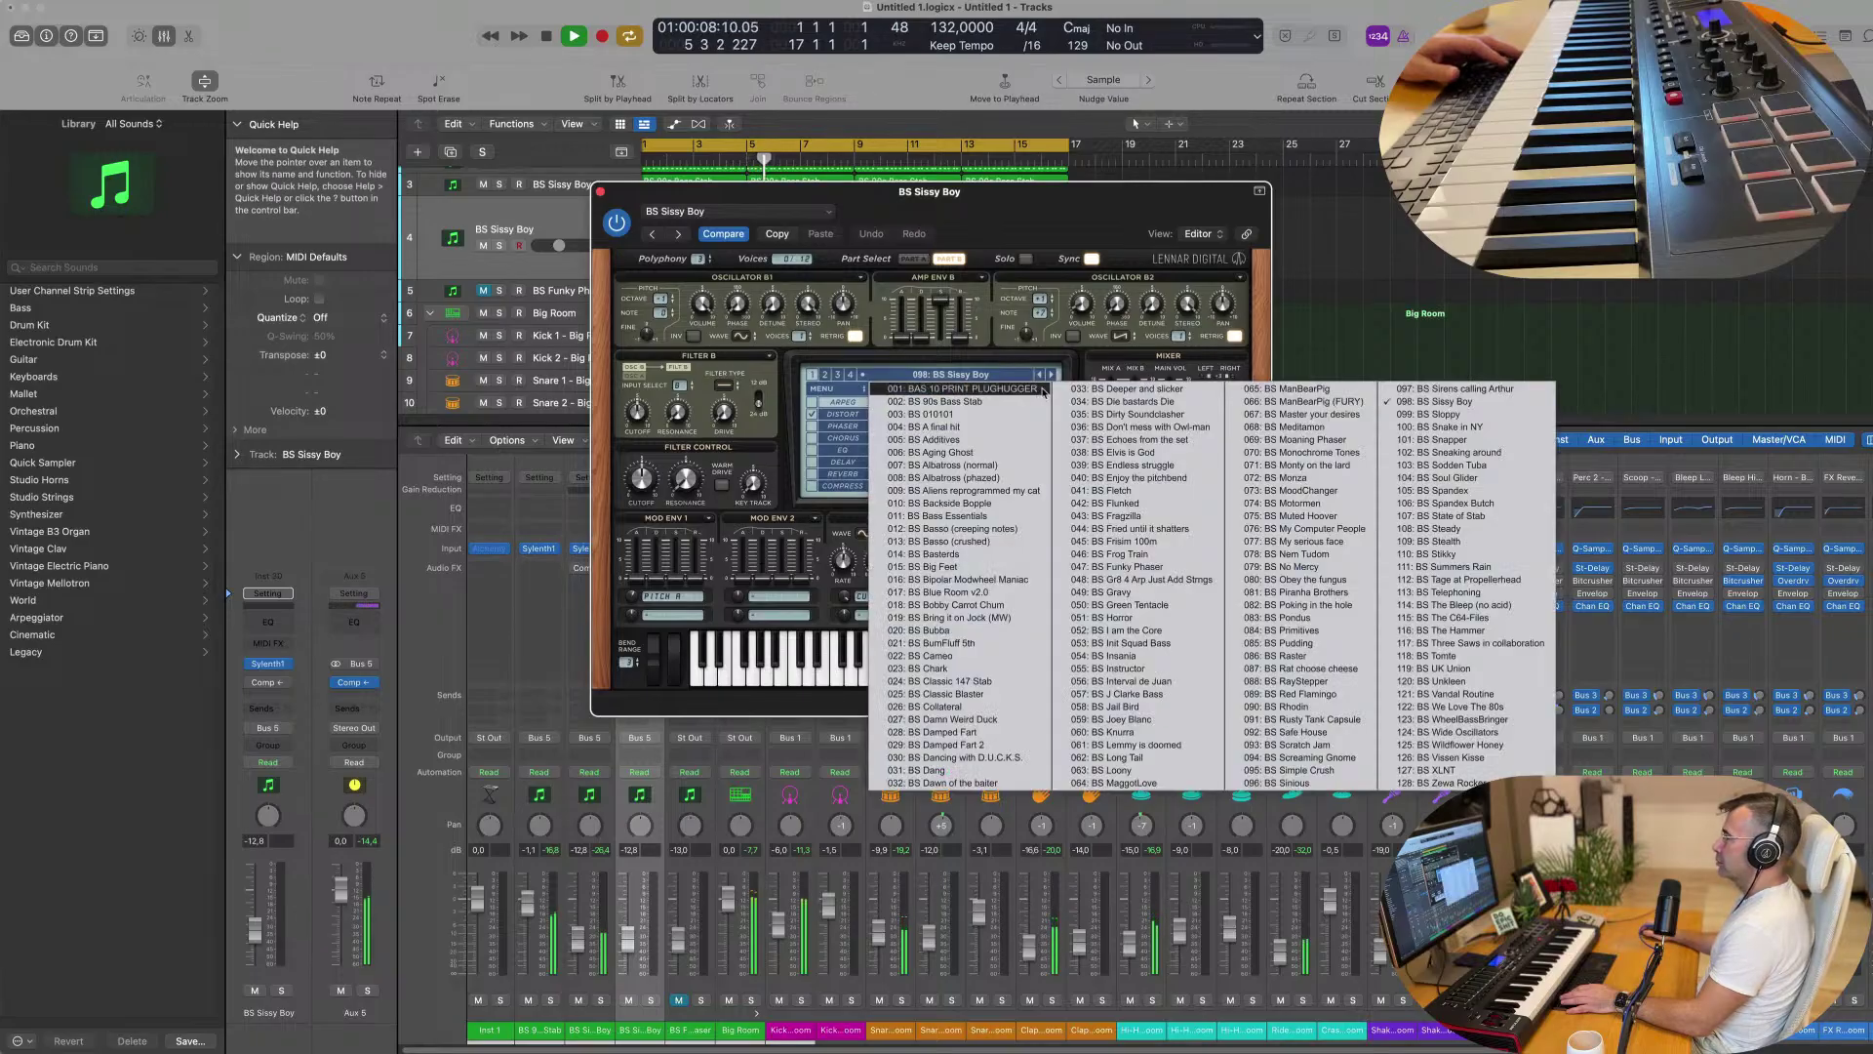
click(824, 379)
click(958, 380)
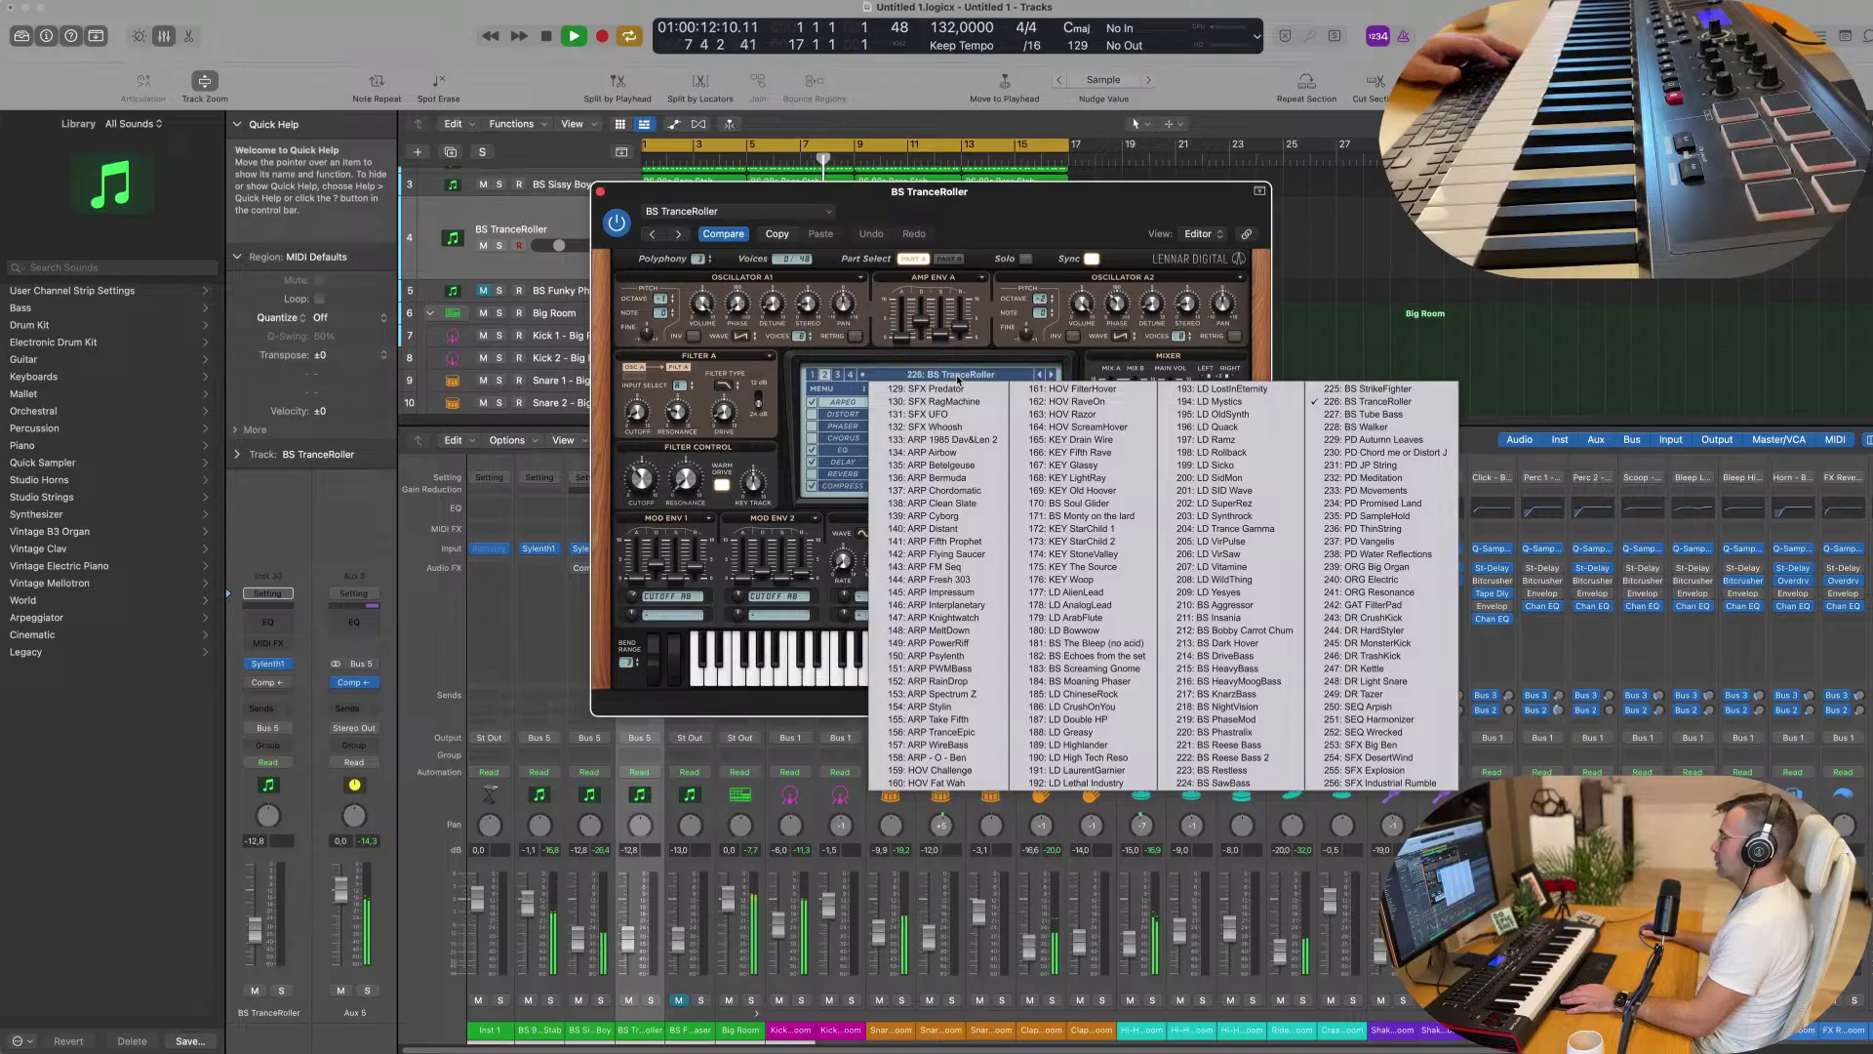
click(840, 374)
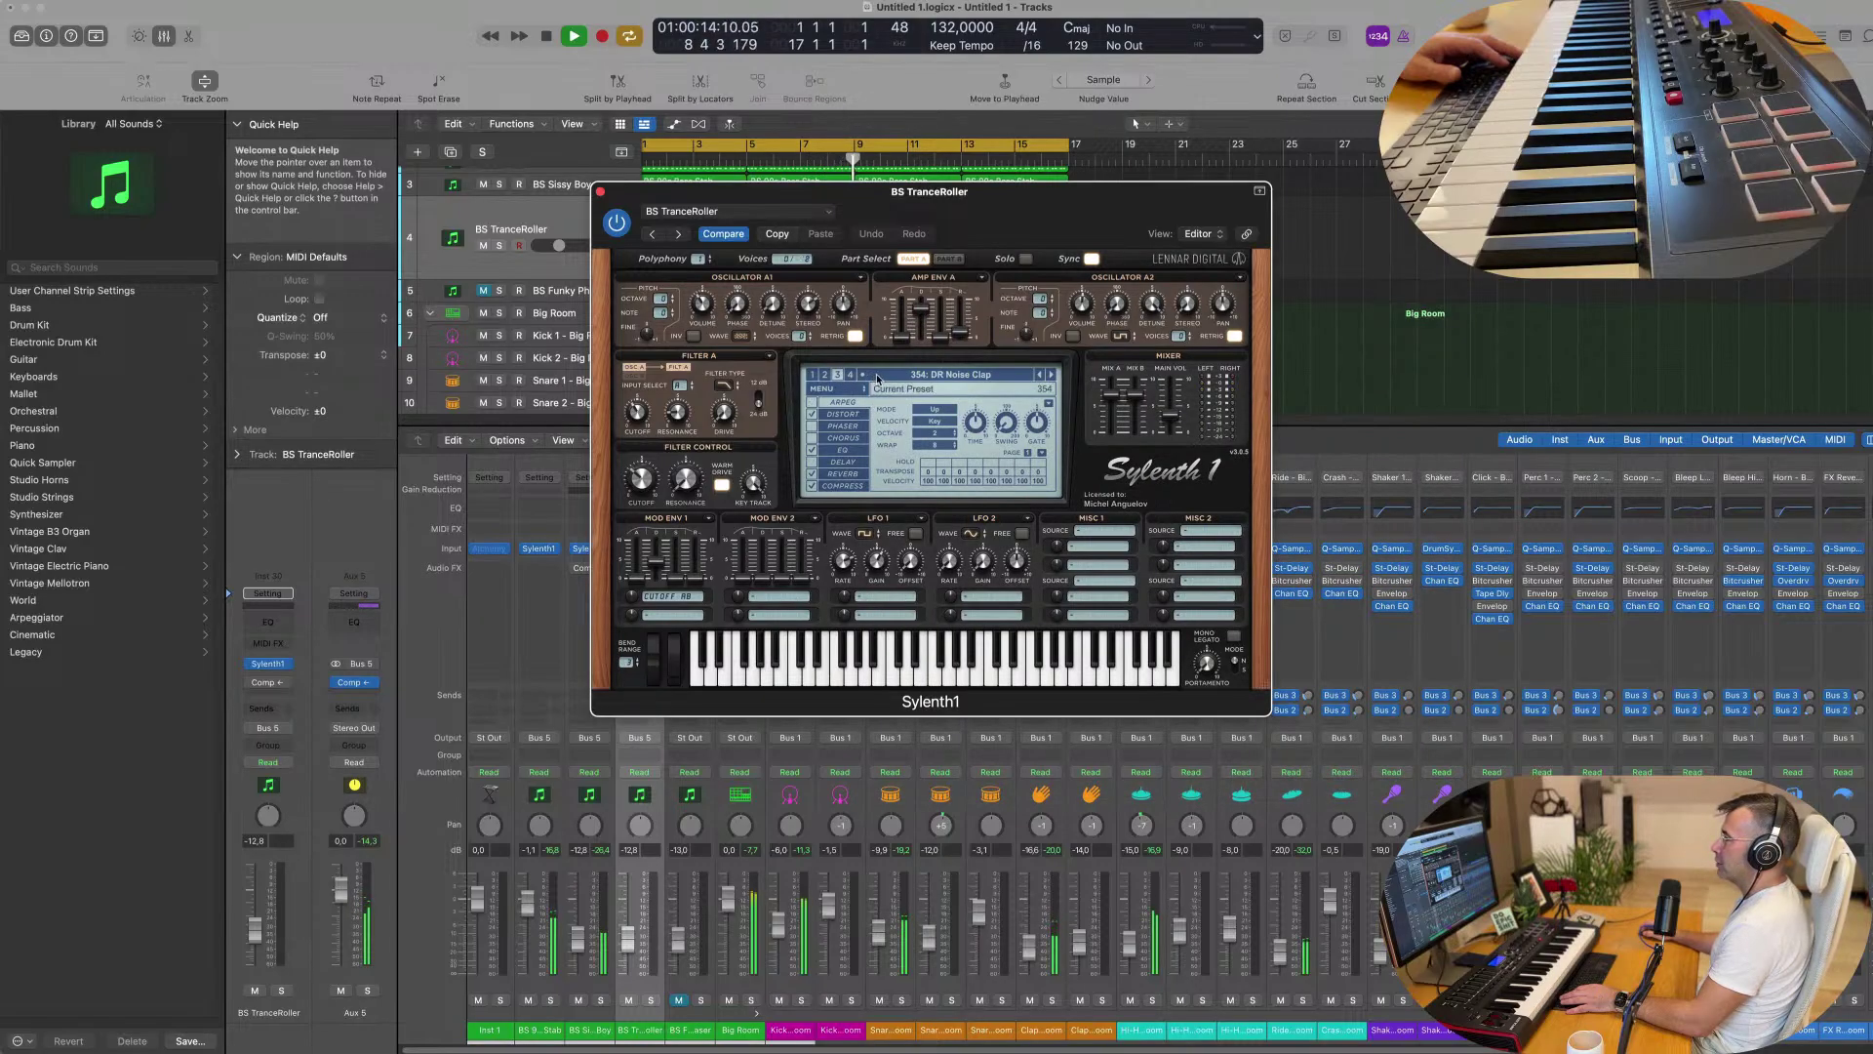
click(878, 377)
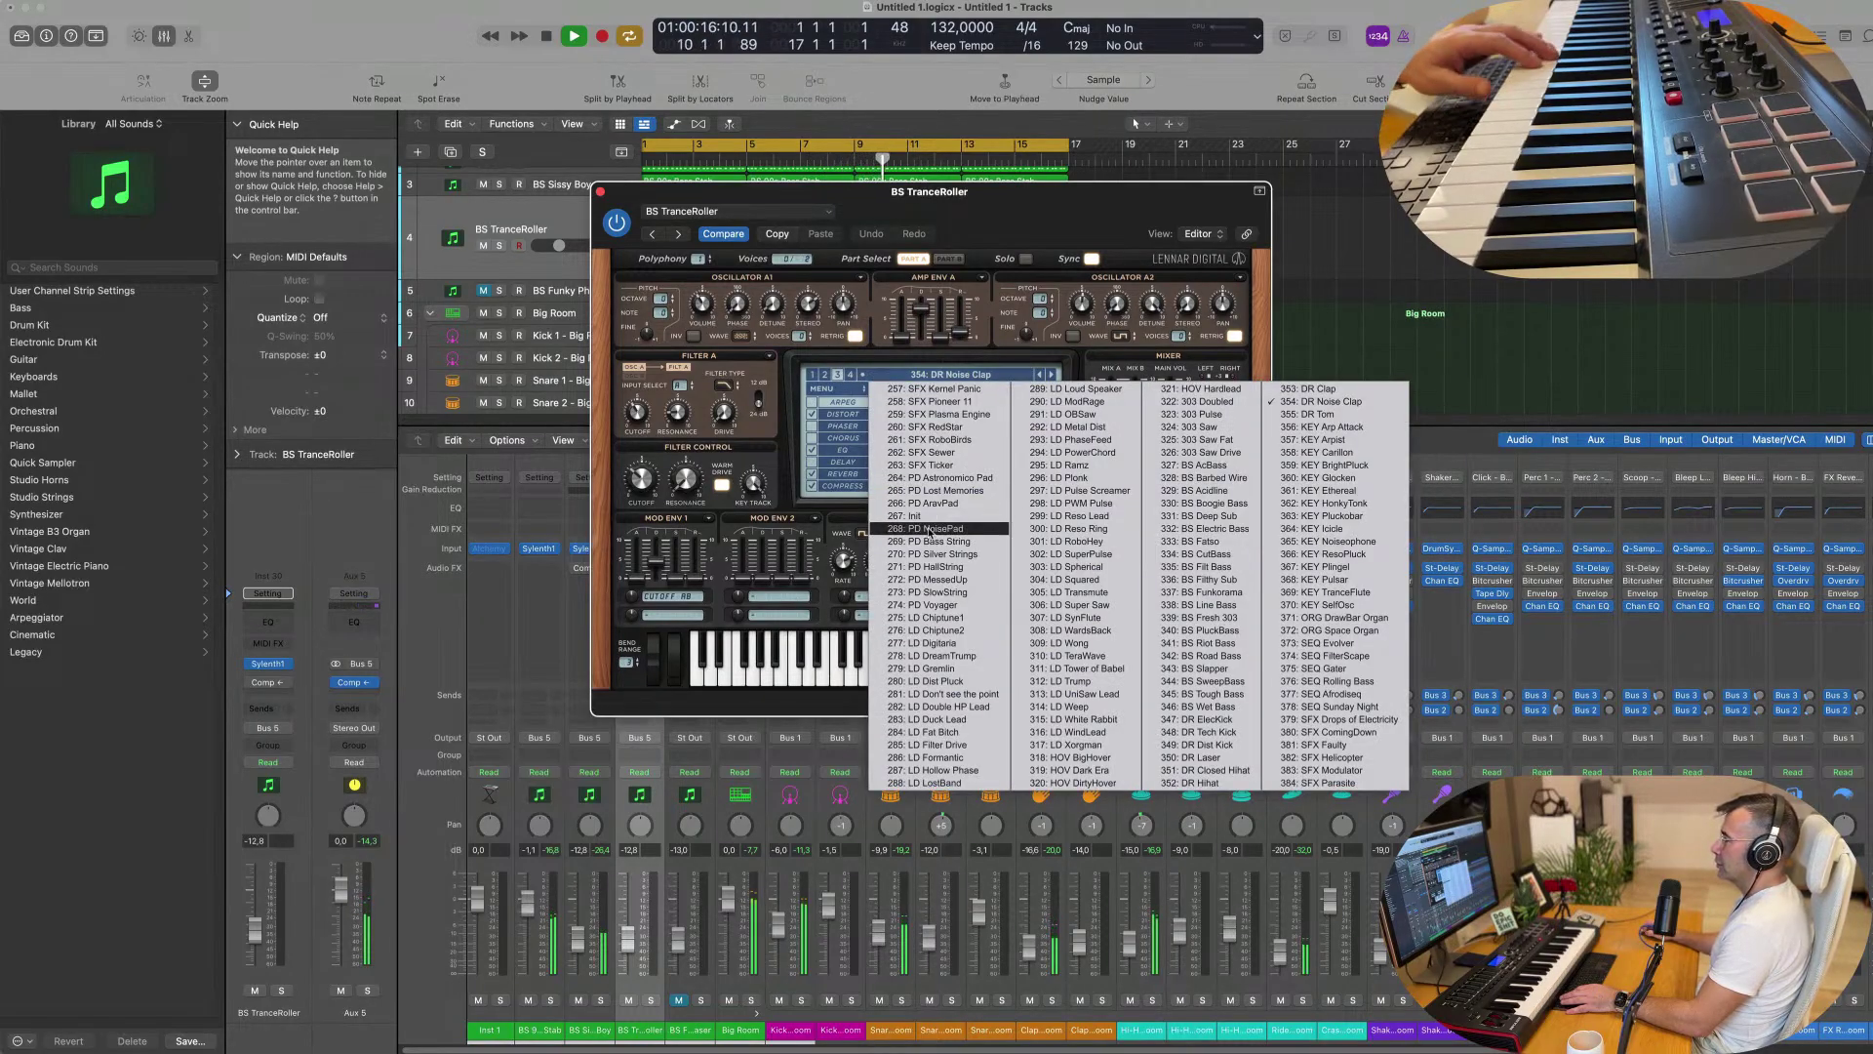
click(932, 495)
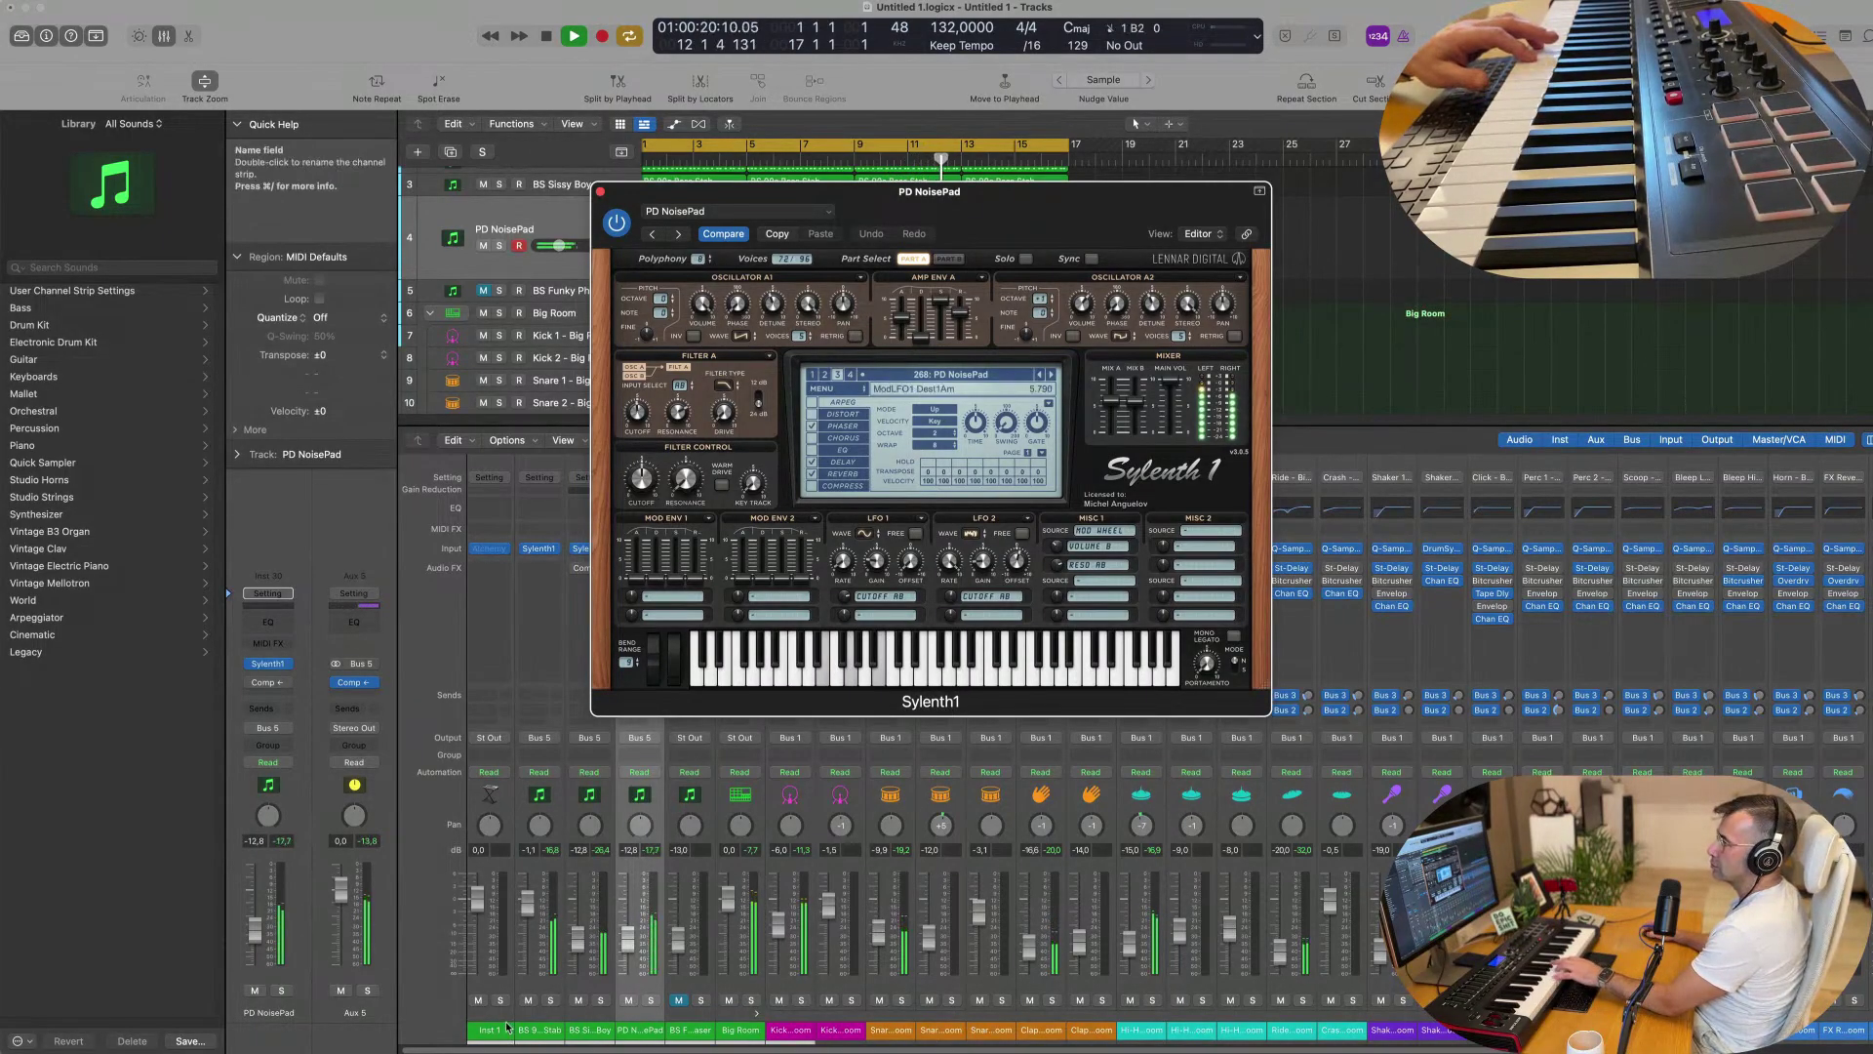
drag(255, 943, 259, 936)
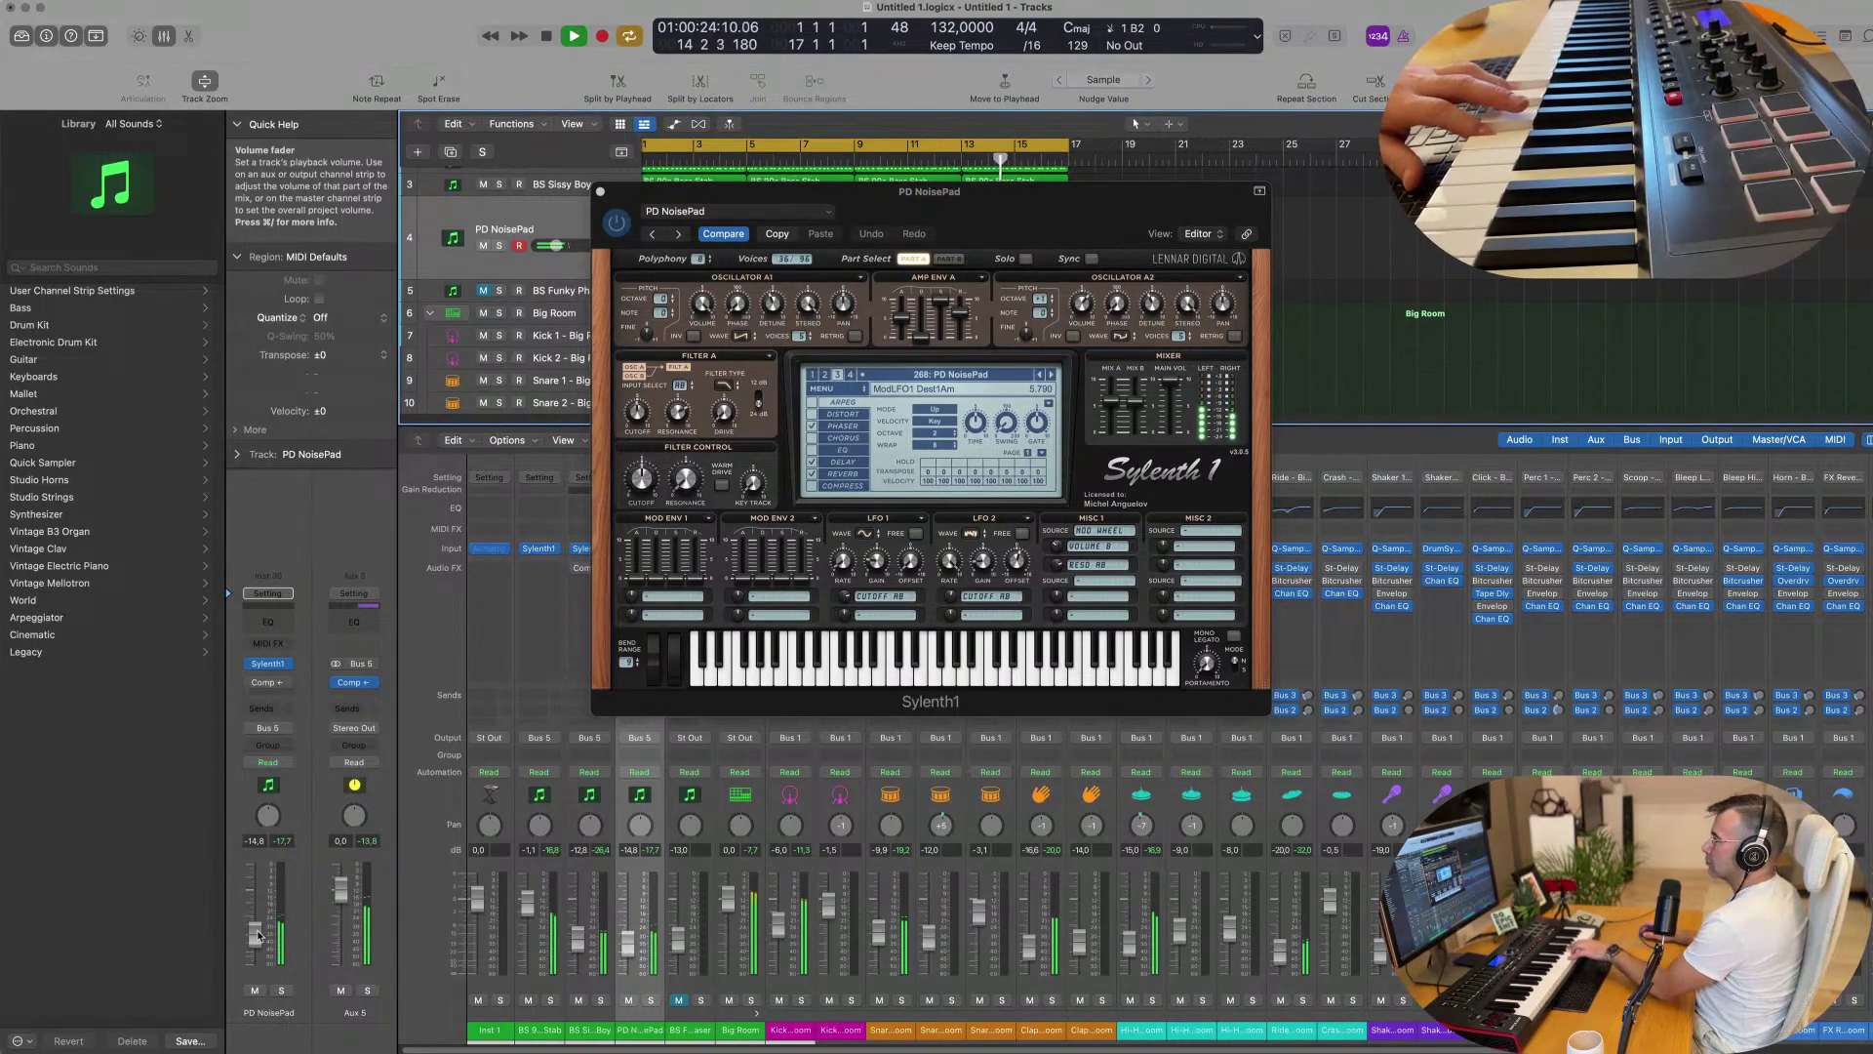
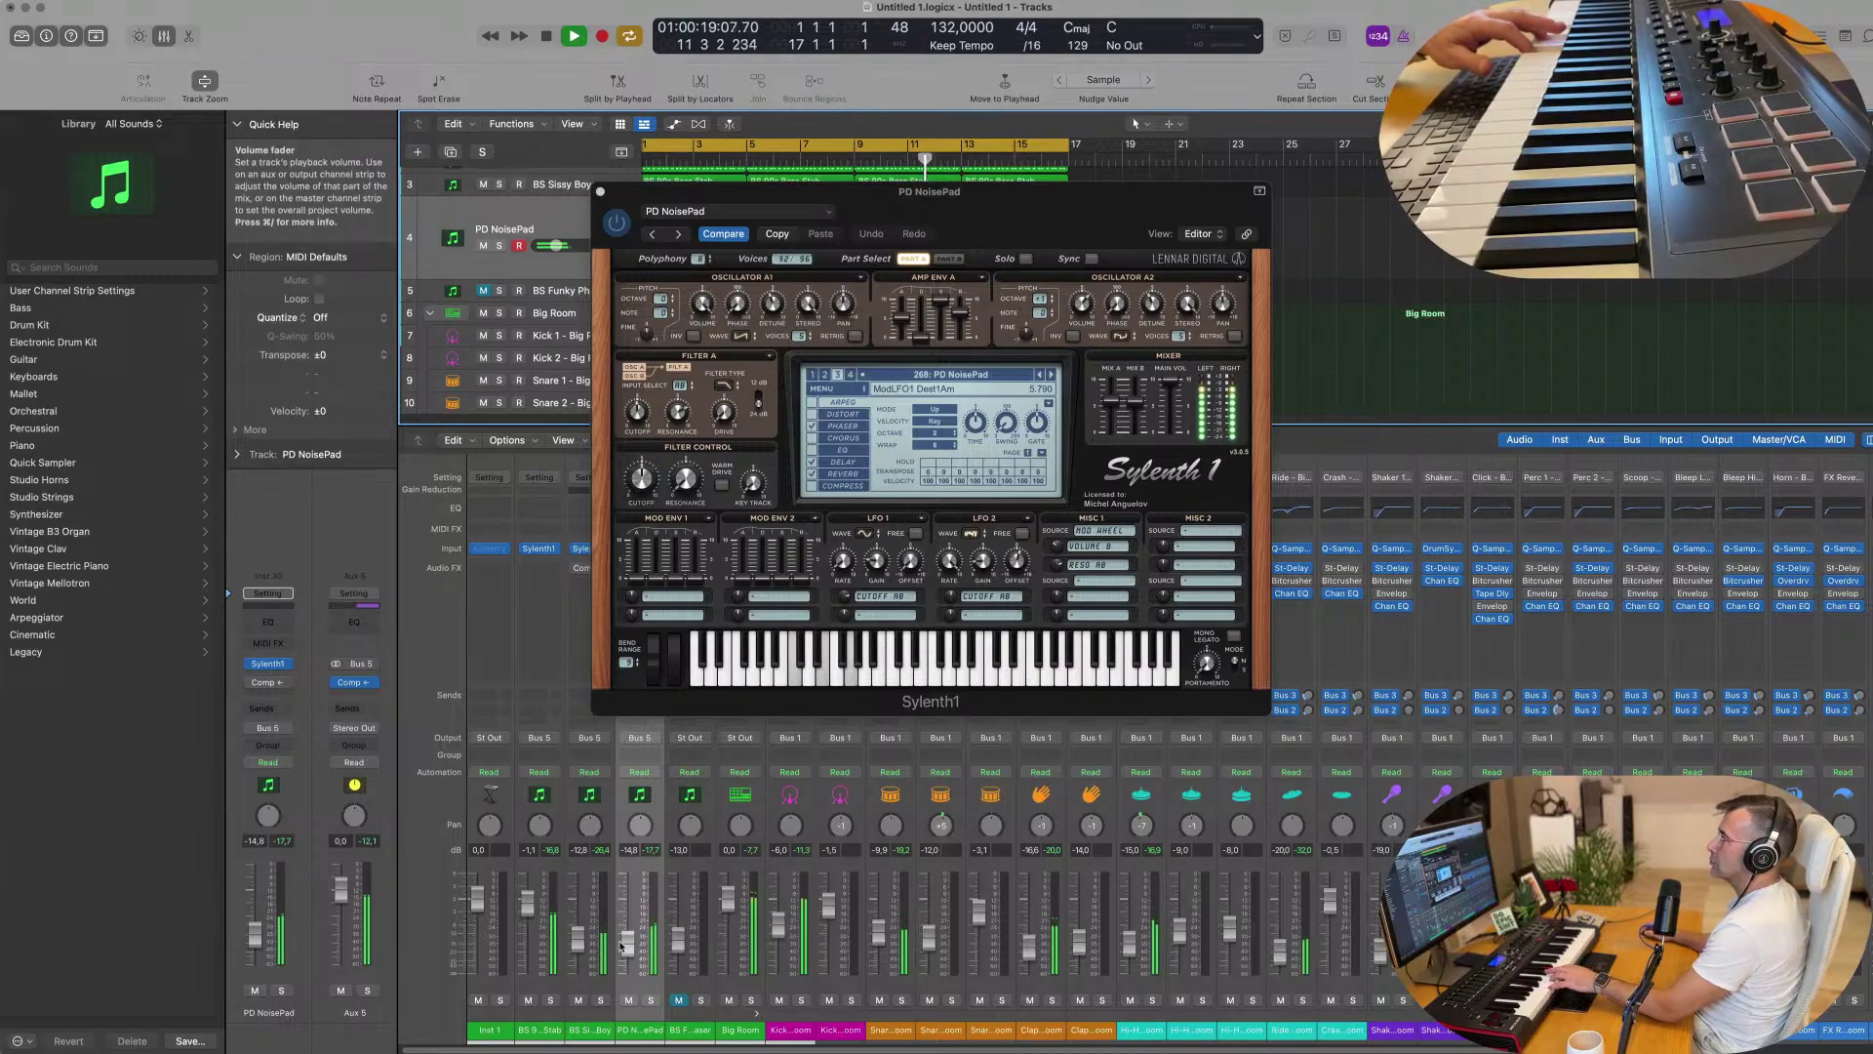
Audition PD Bass String, PD Silver Strings and PD HallString in Sylenth1, and return to PD Silver Strings.
drag(761, 191, 1102, 285)
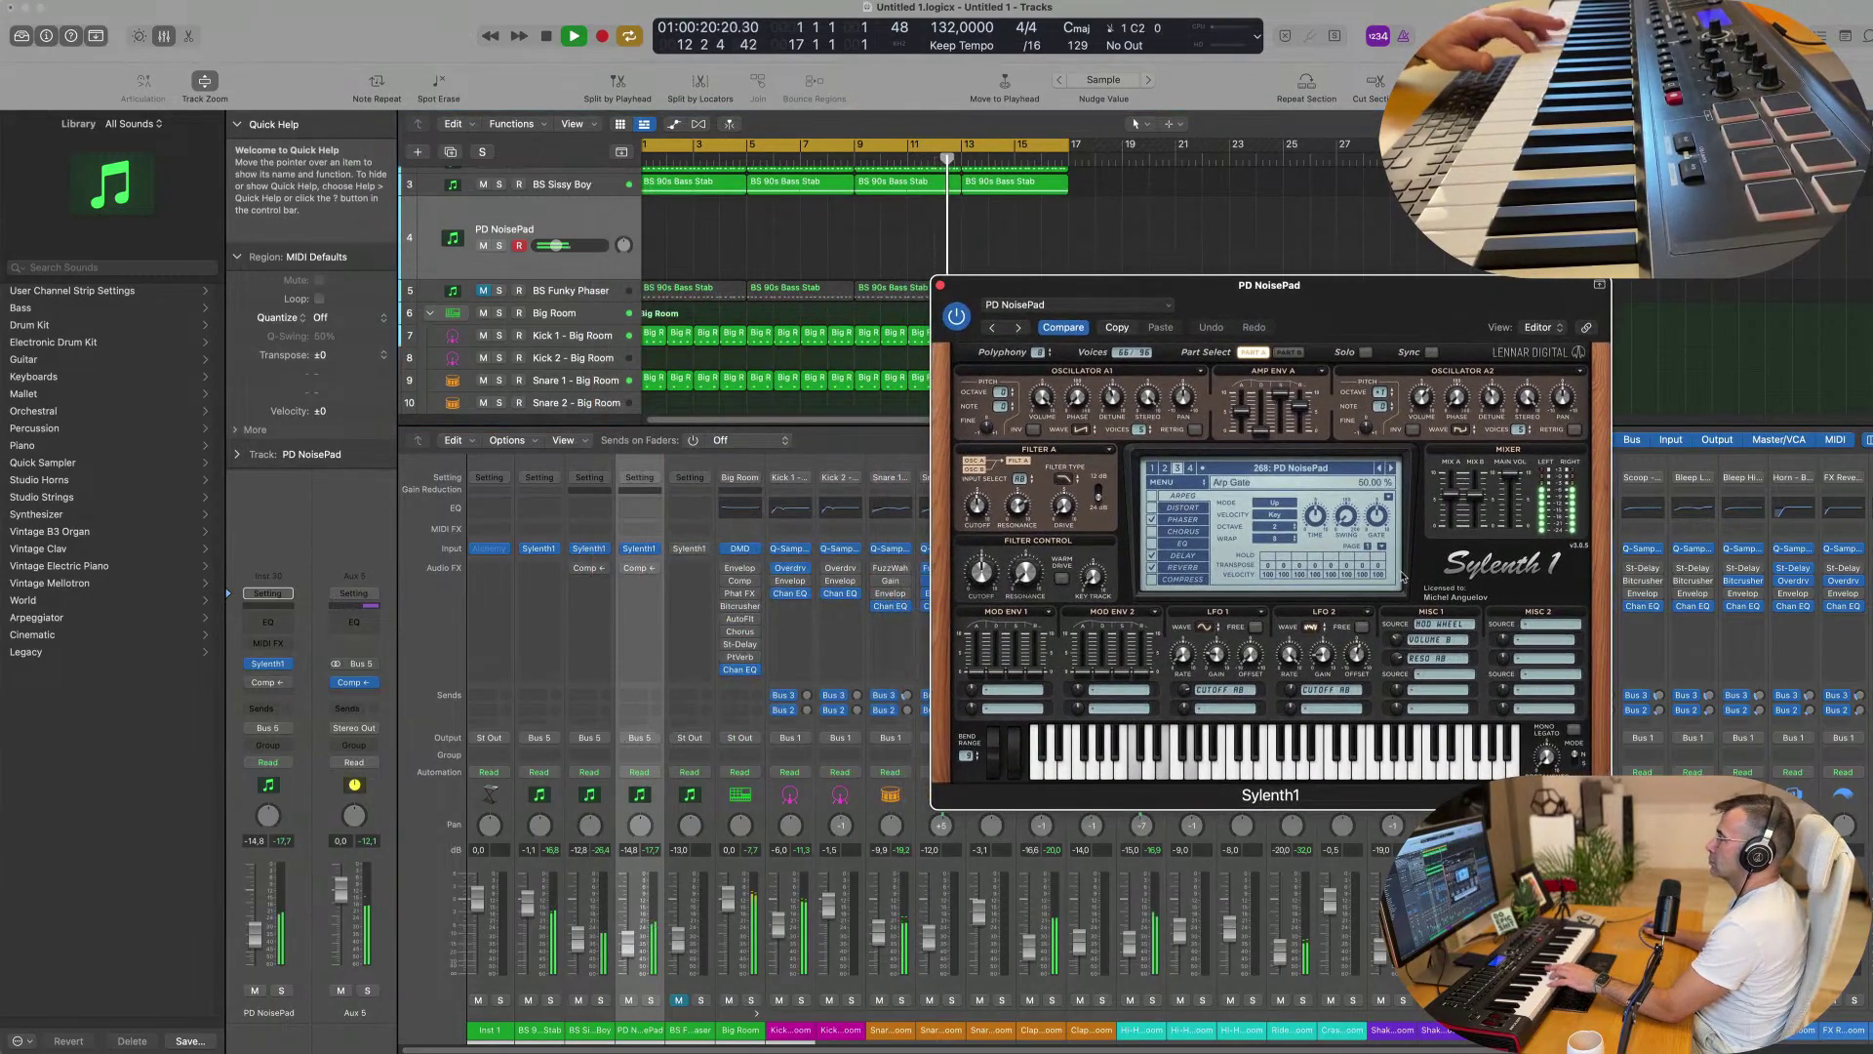
click(1393, 468)
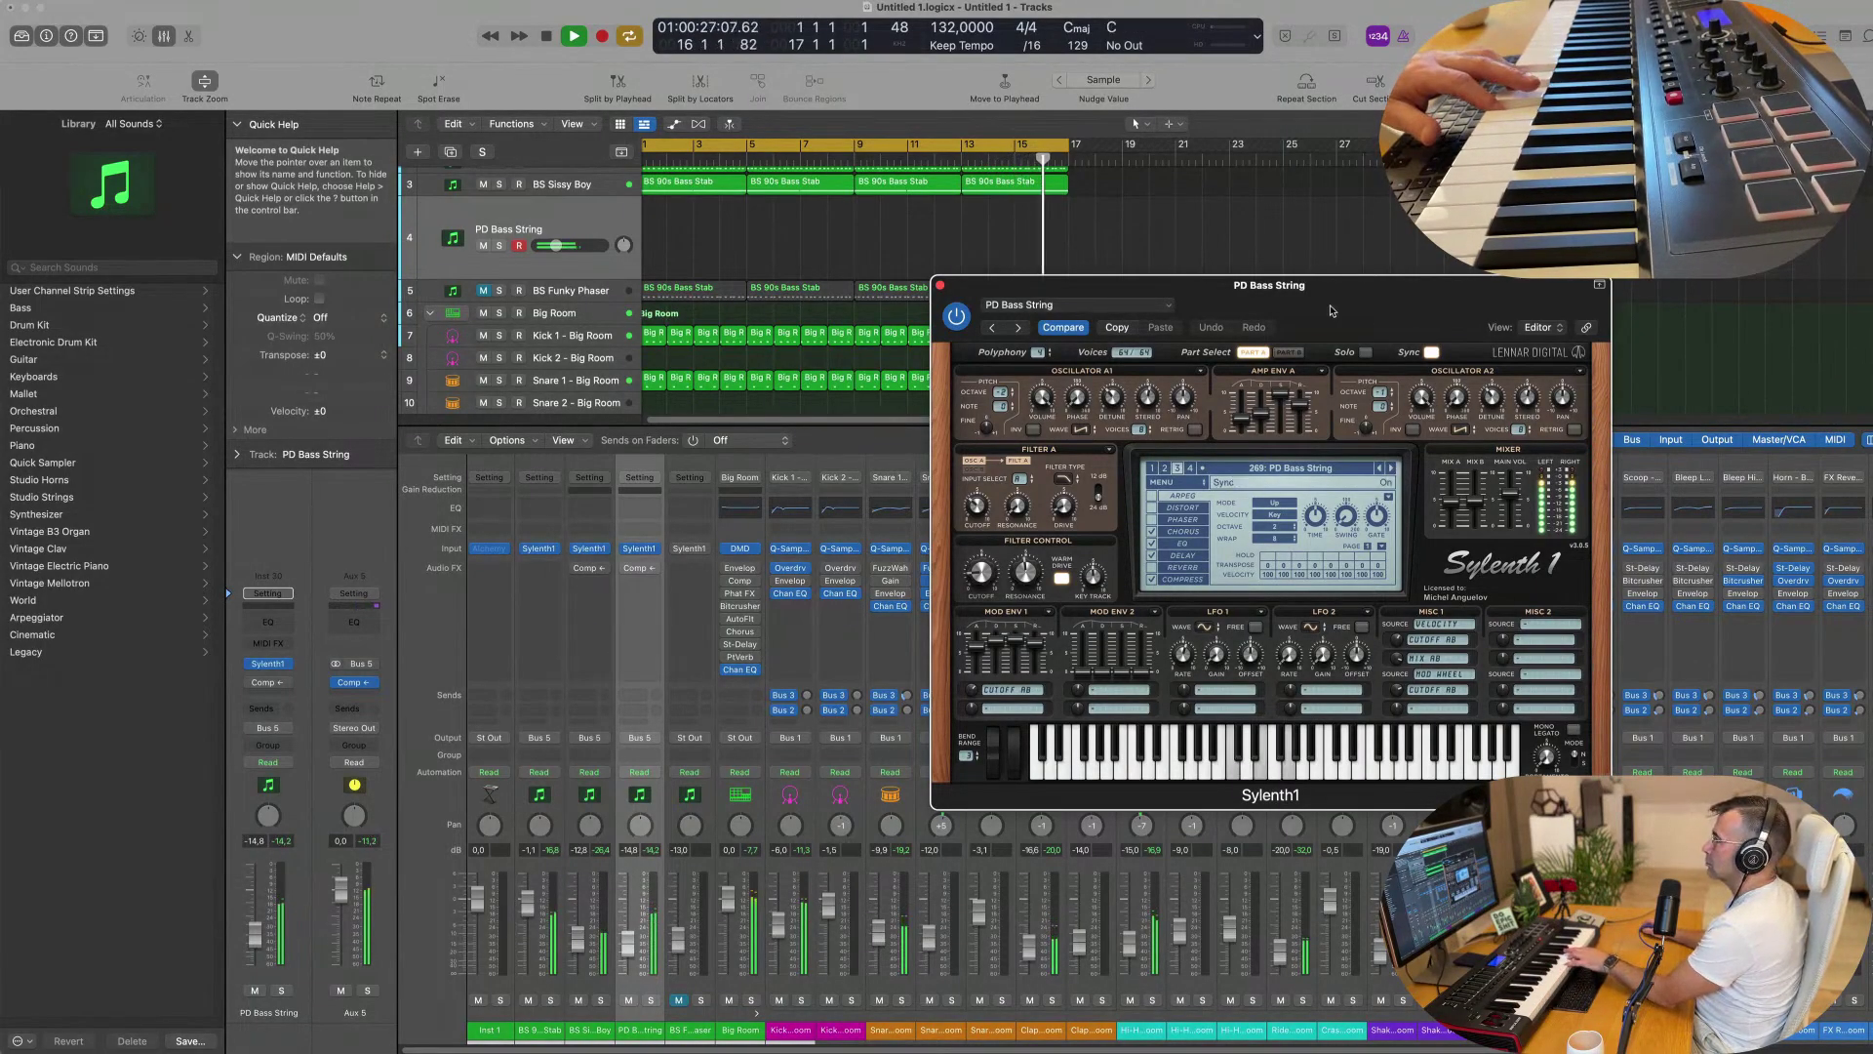
drag(1331, 310, 1256, 316)
click(941, 333)
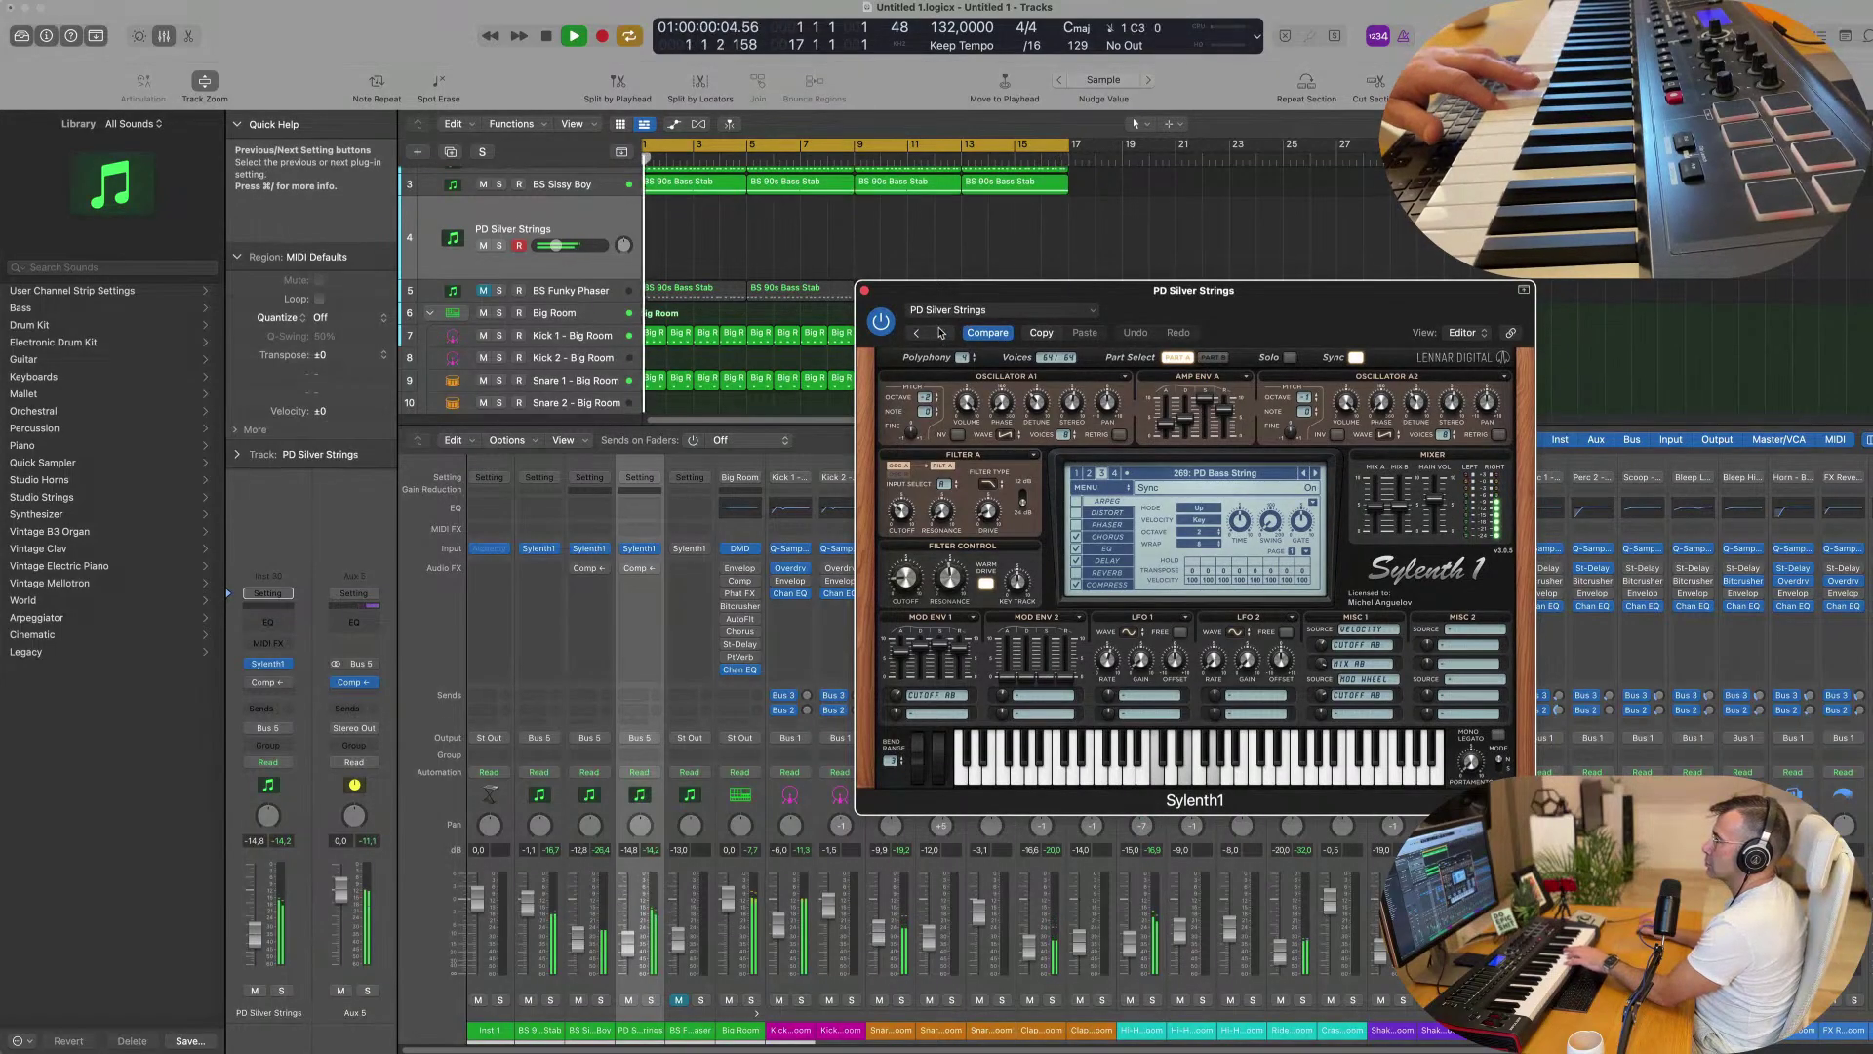
click(942, 333)
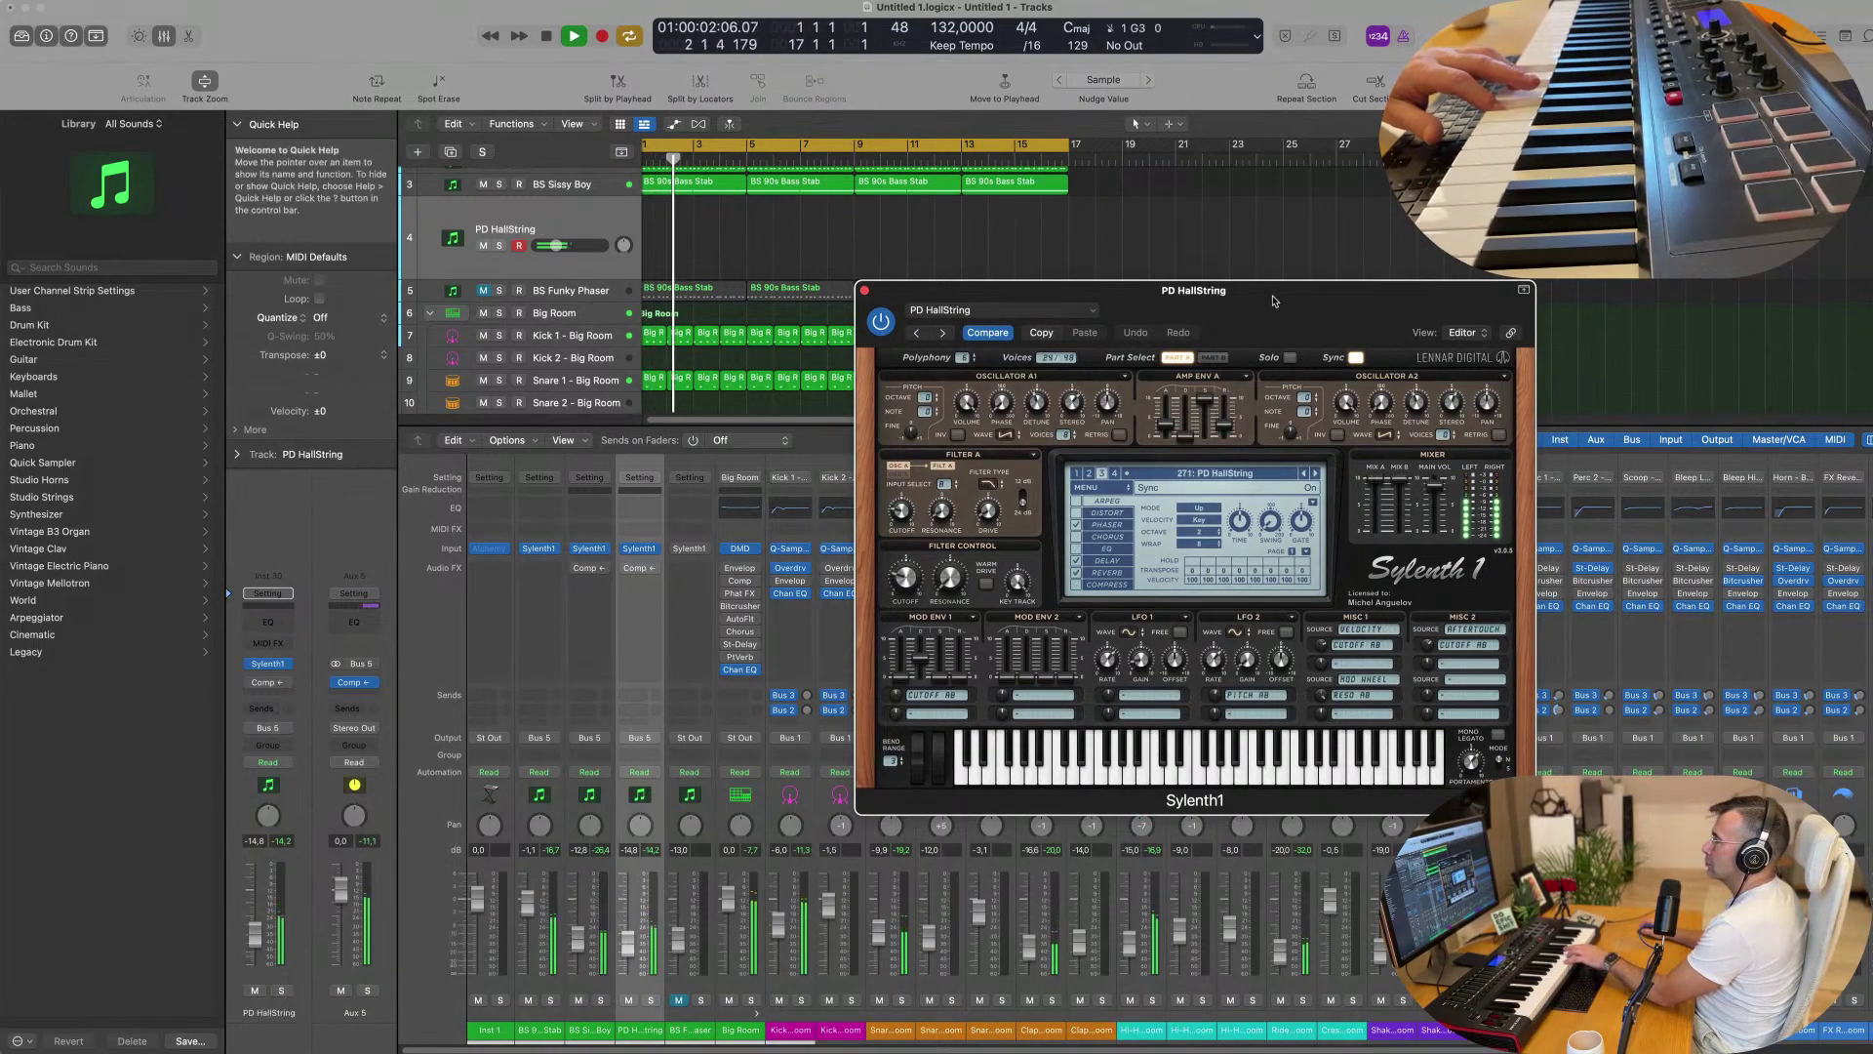
click(916, 333)
mouse_move(1217, 306)
mouse_down()
mouse_move(1093, 304)
mouse_move(1184, 336)
mouse_move(1161, 333)
mouse_move(1389, 334)
mouse_move(1216, 328)
mouse_up()
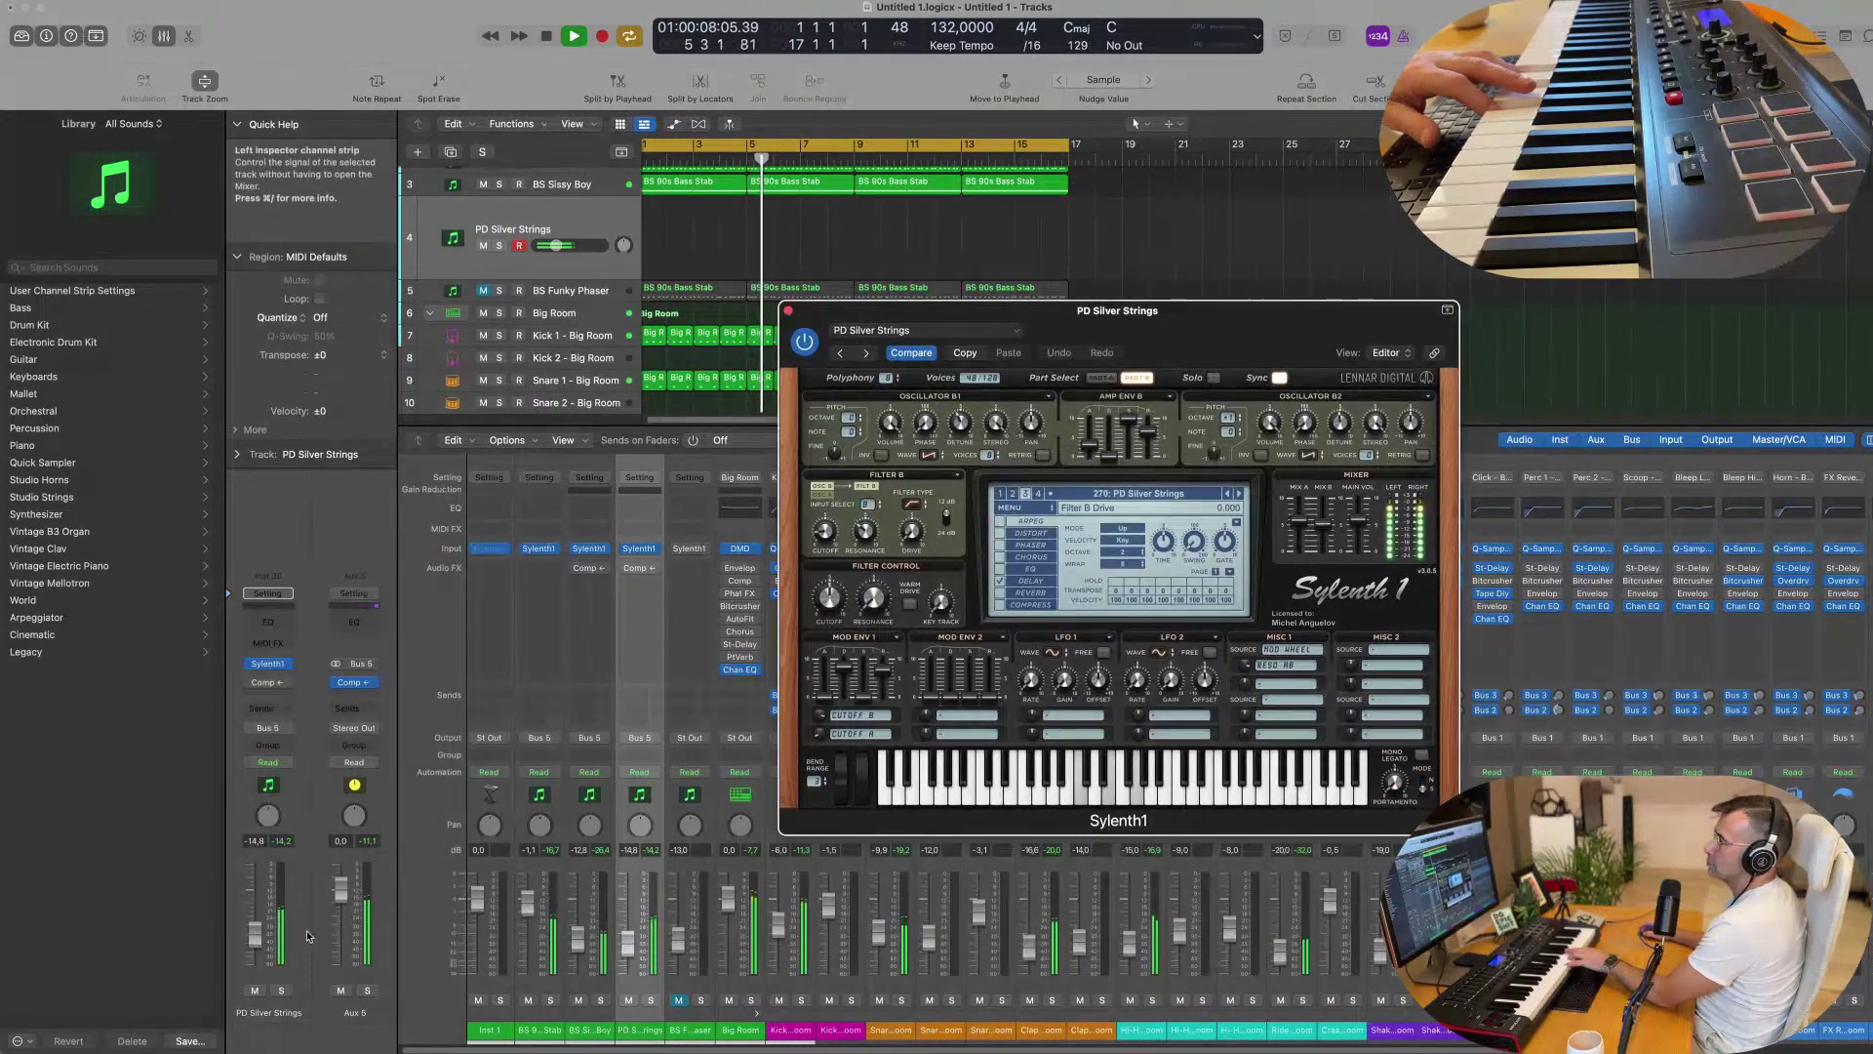
Set the PD Silver Strings track to -17,0 dB, enable its compressor, and route its output to Stereo Output.
click(251, 684)
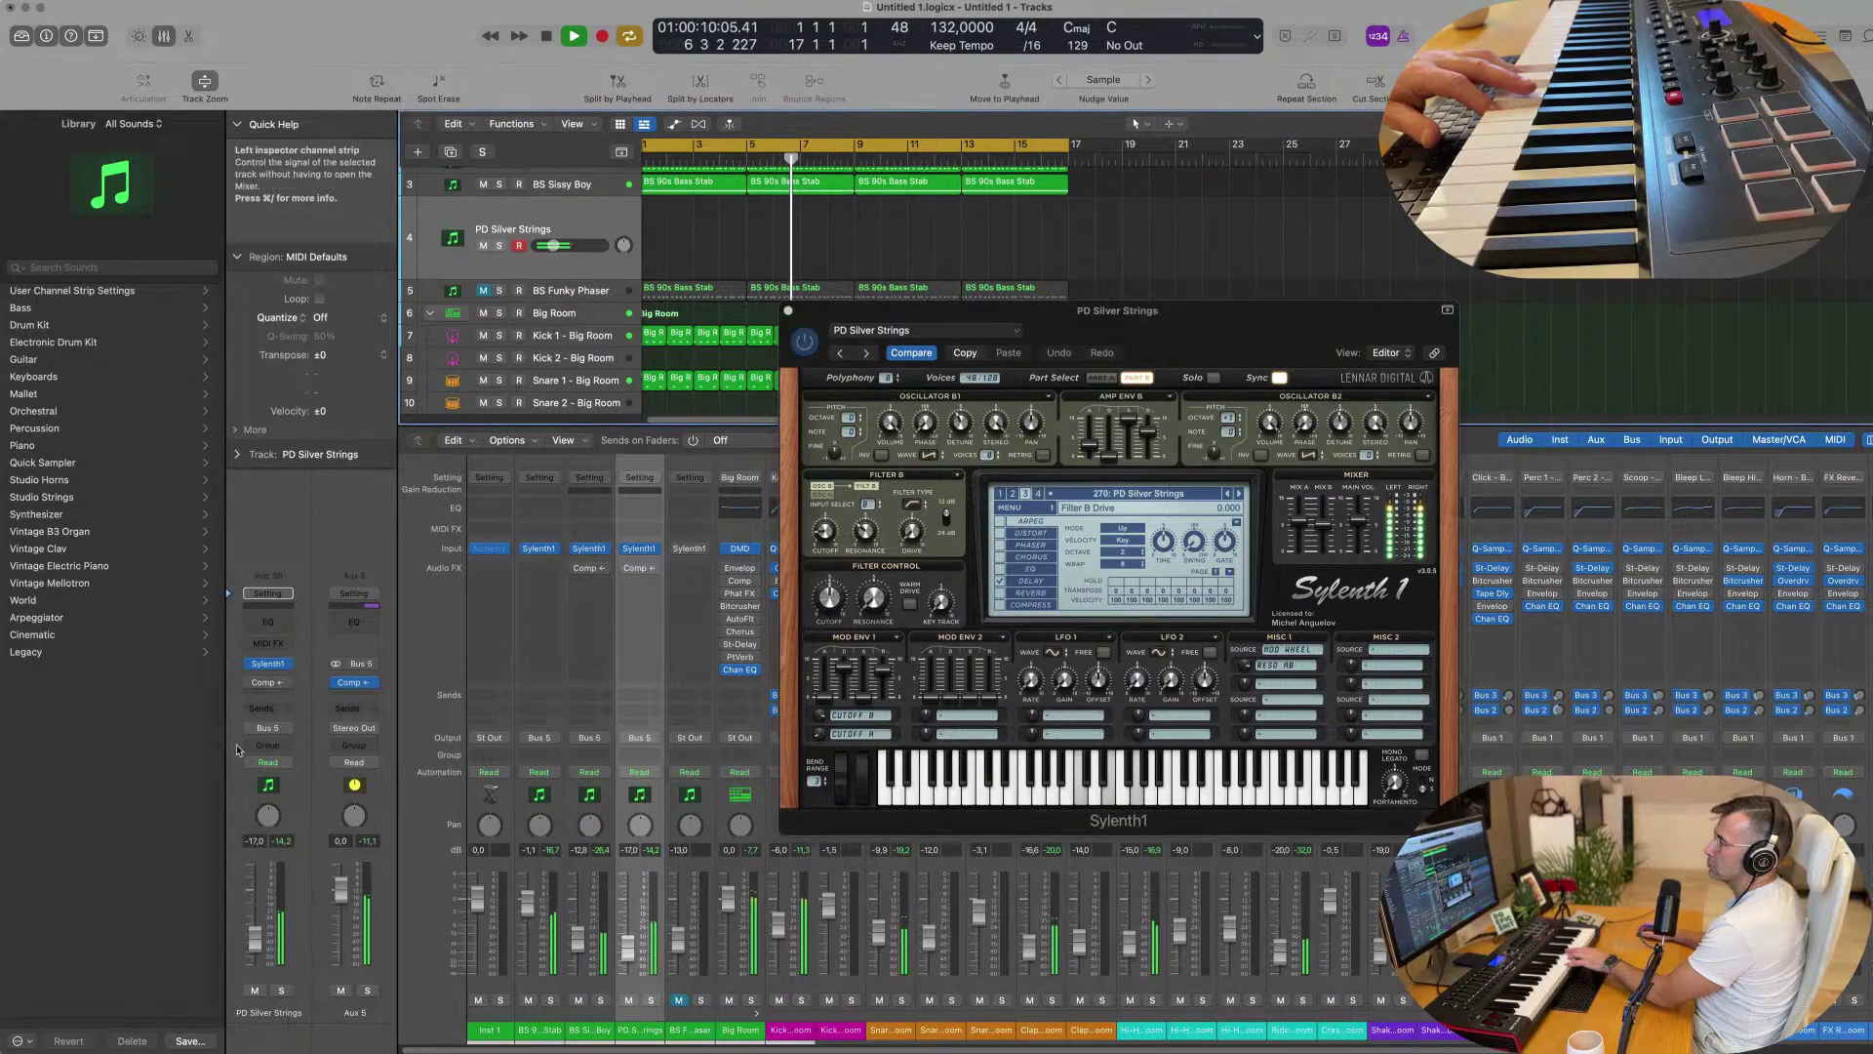
click(284, 728)
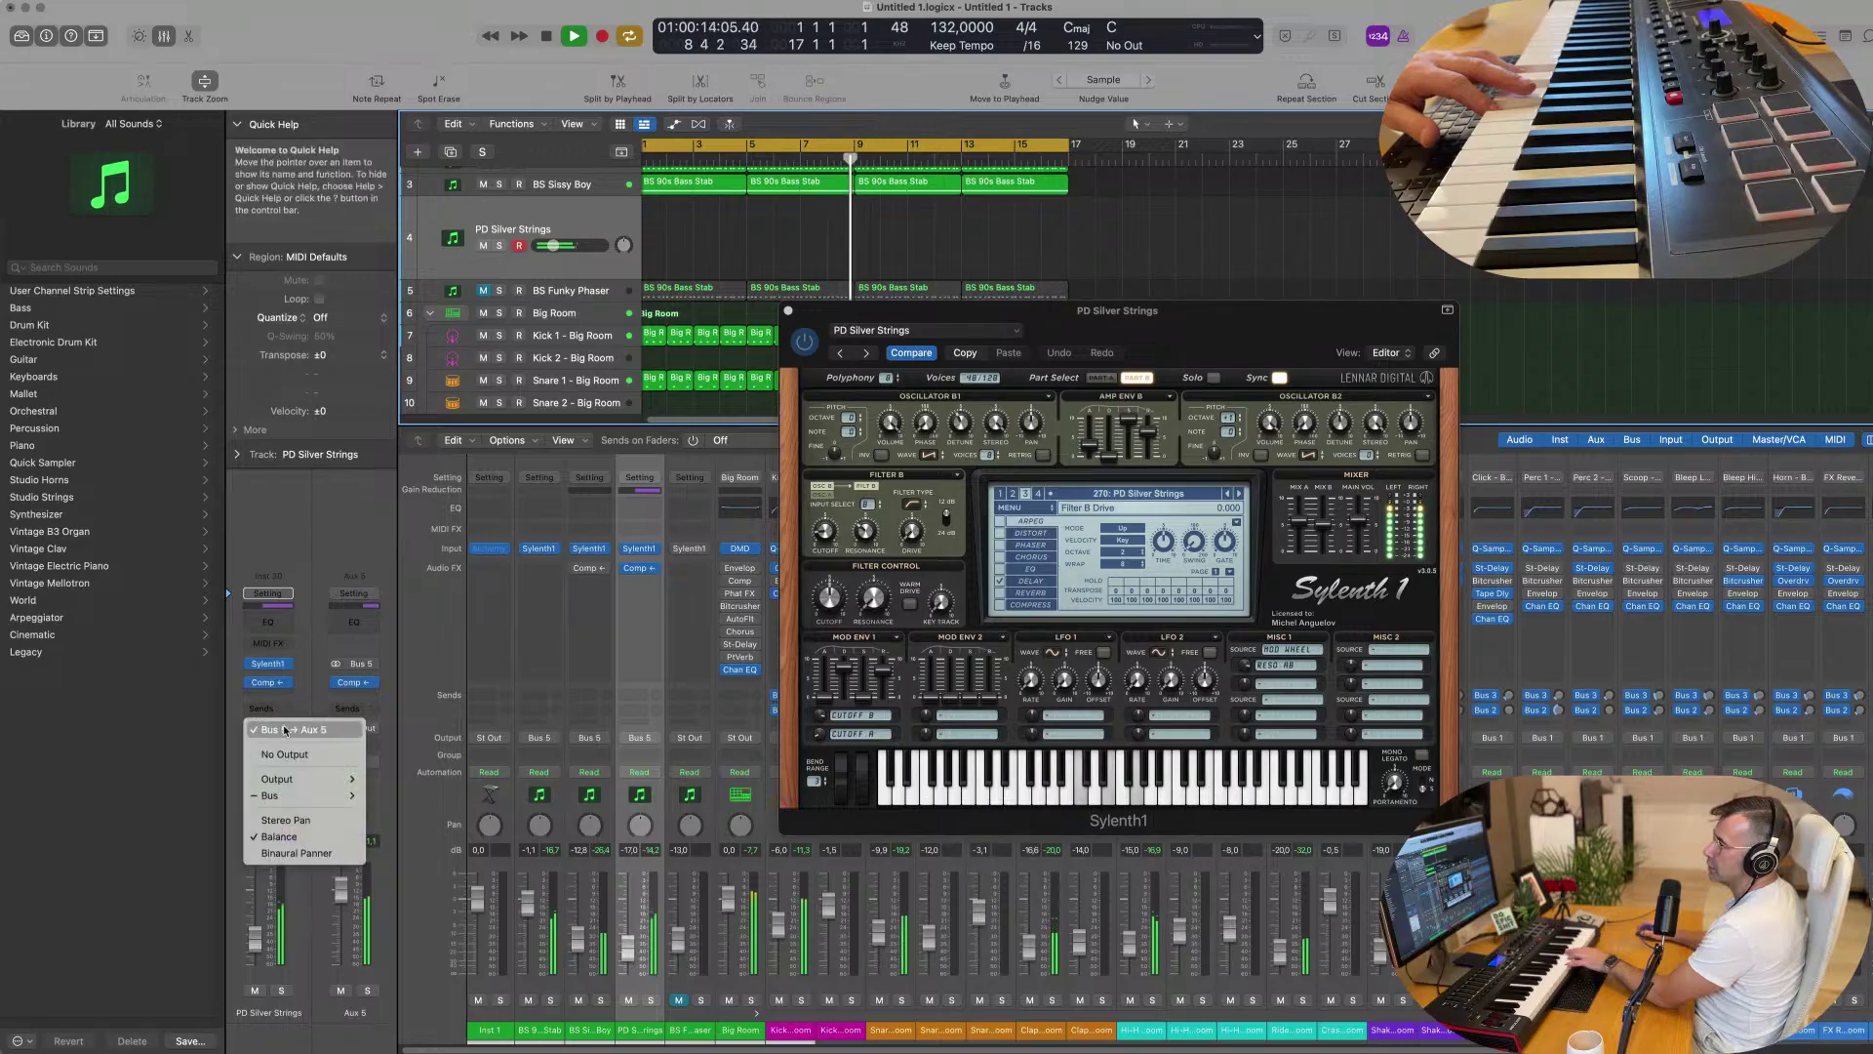
mouse_move(283, 778)
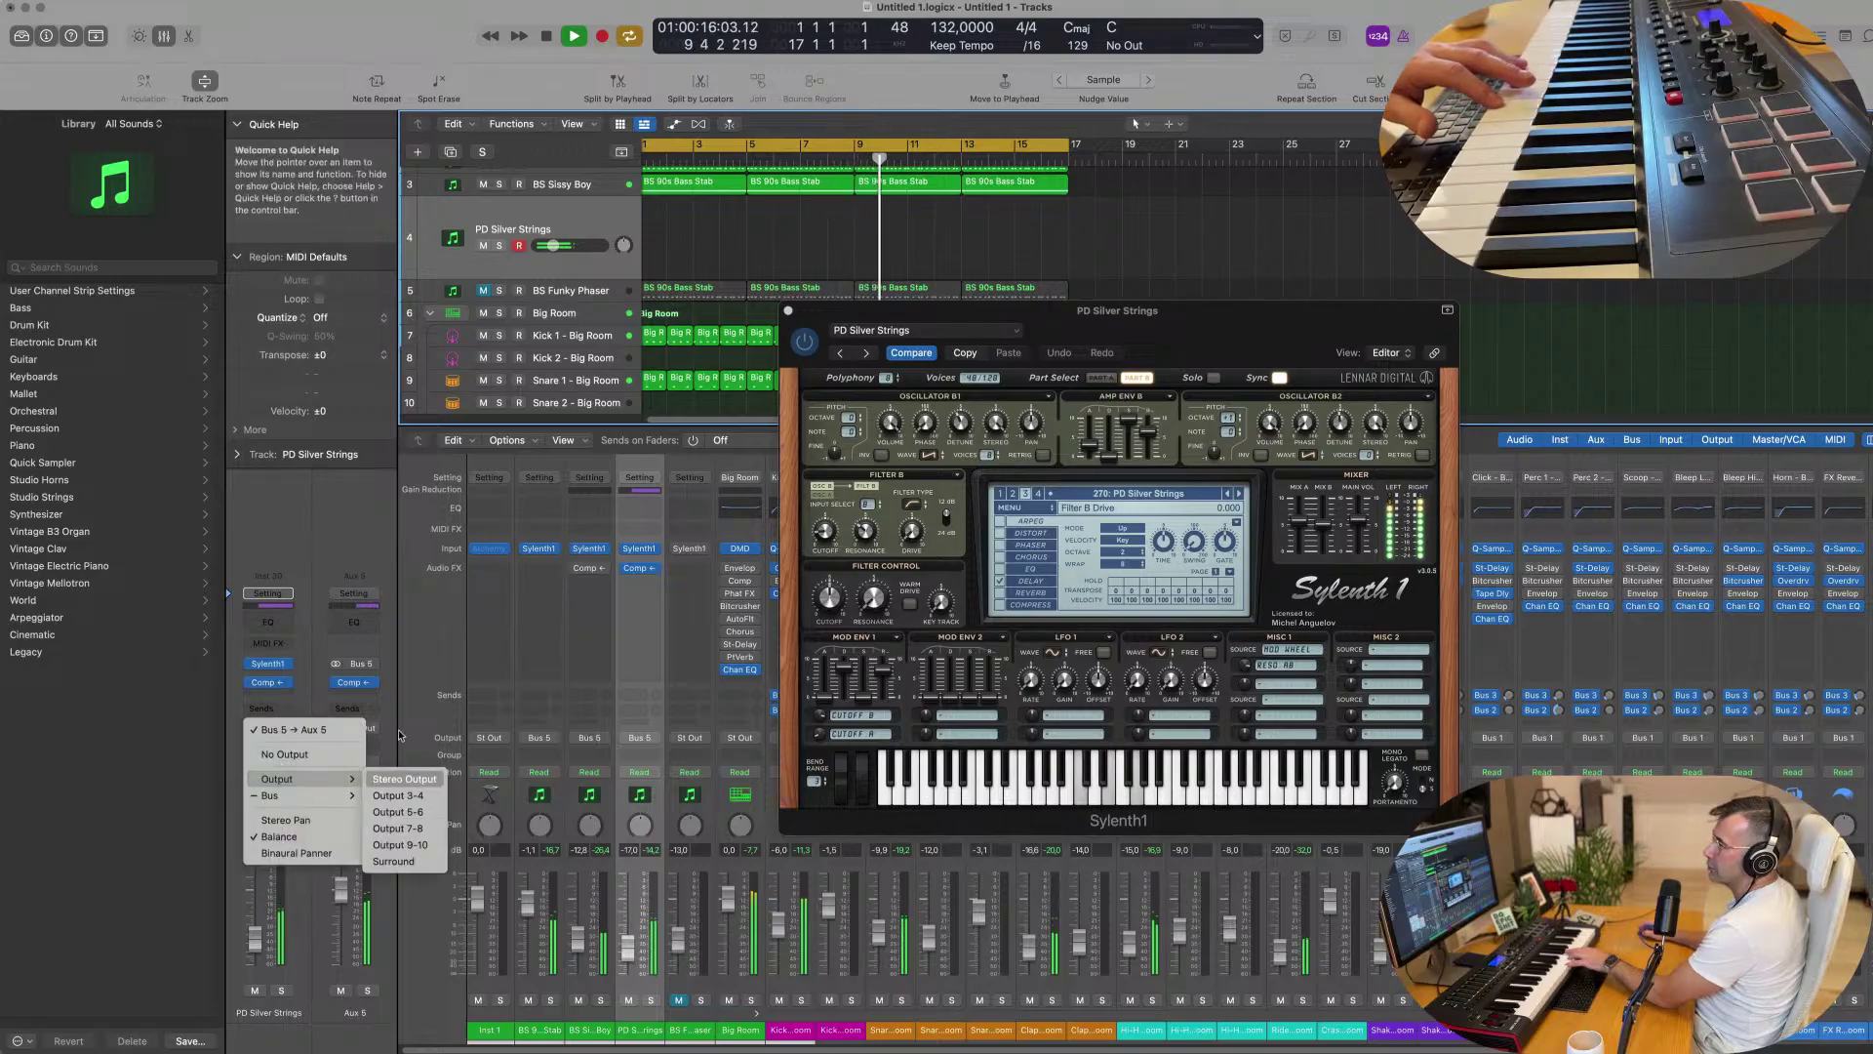
click(404, 778)
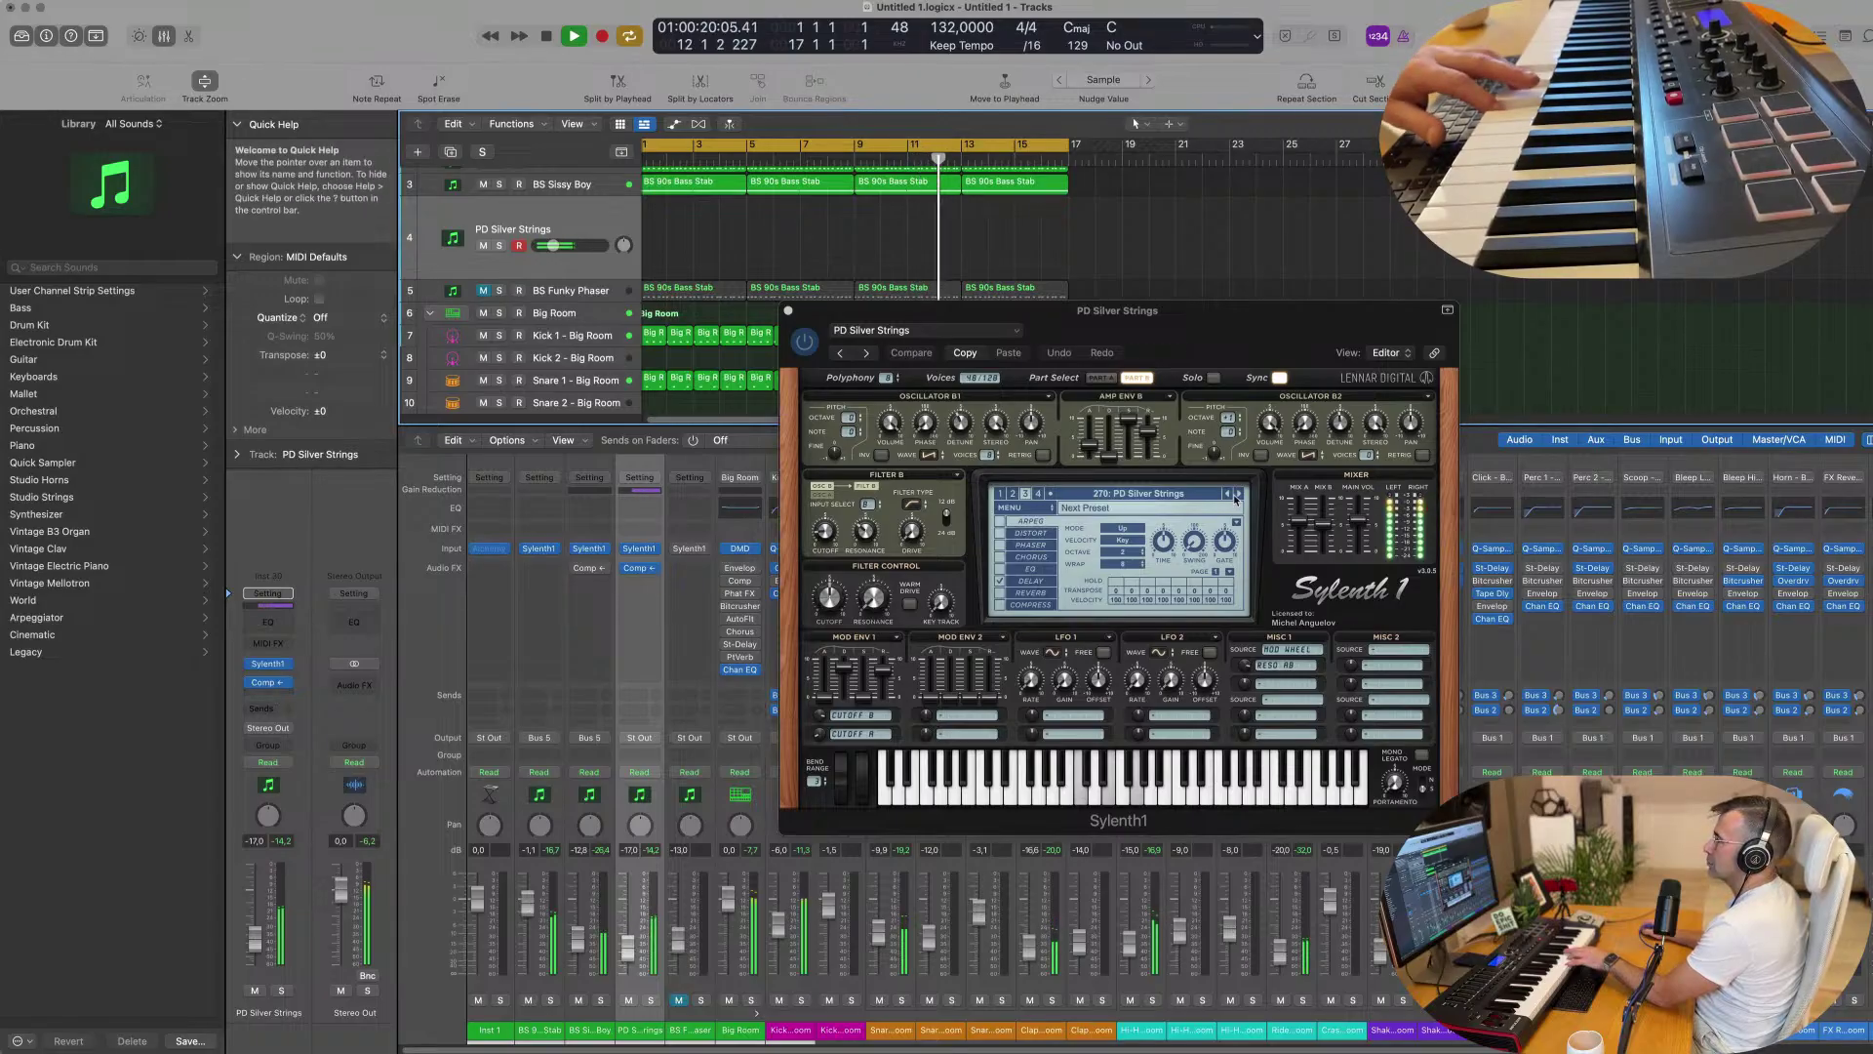
Audition the Sylenth1 presets in order from PD HallString through PD SlowString and LD Chiptune1 up to LD Digitaria.
click(1235, 496)
click(1237, 496)
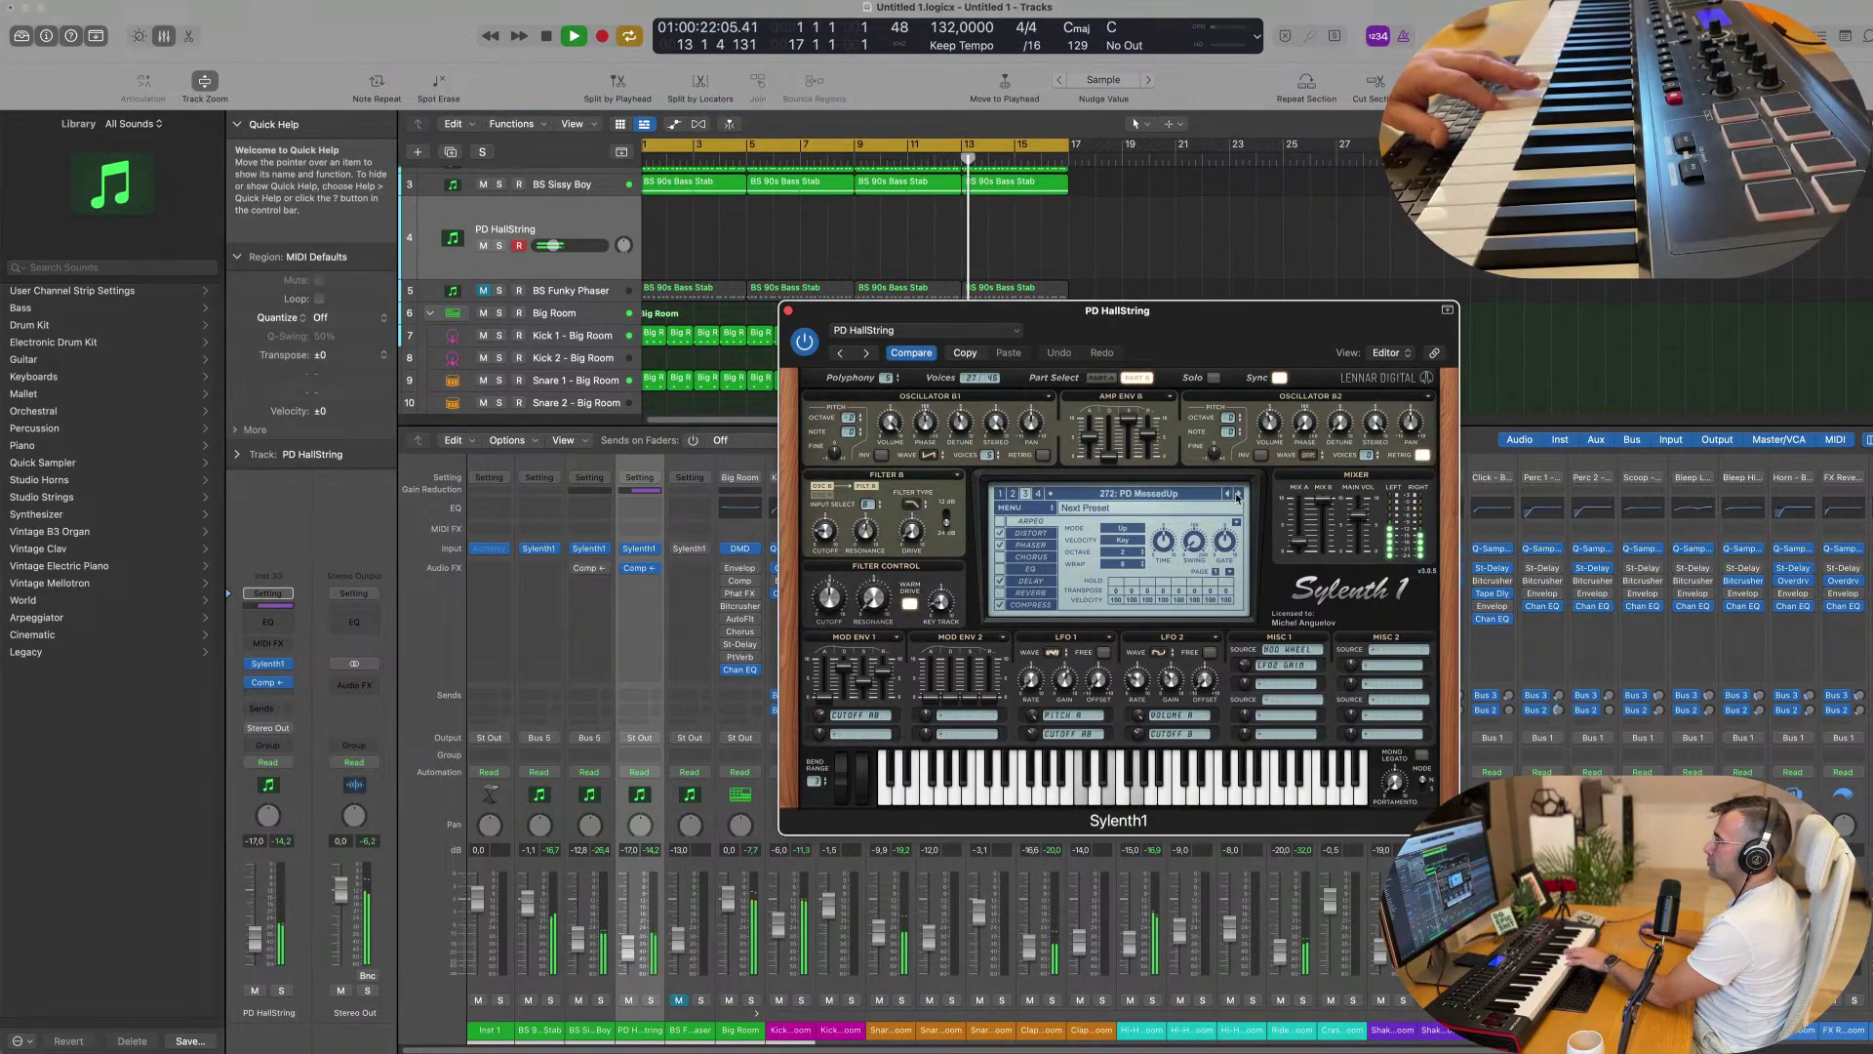
click(1236, 495)
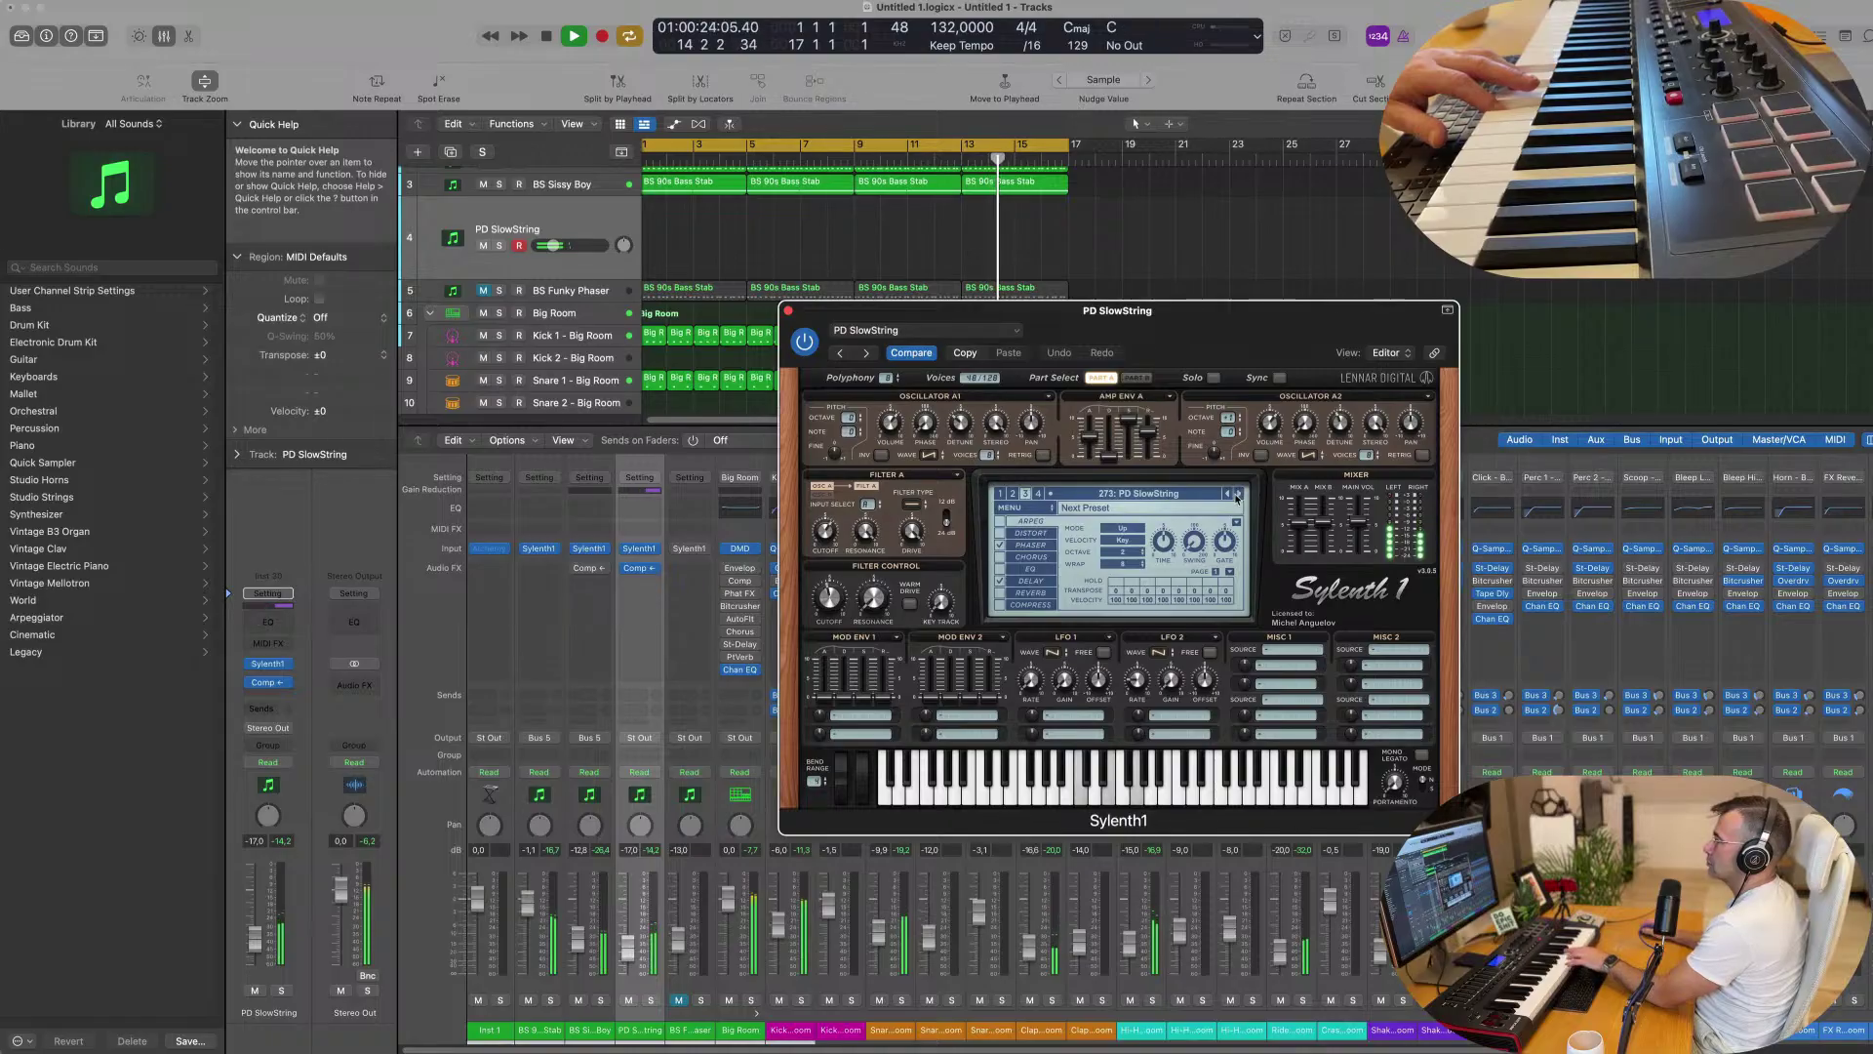
click(1237, 496)
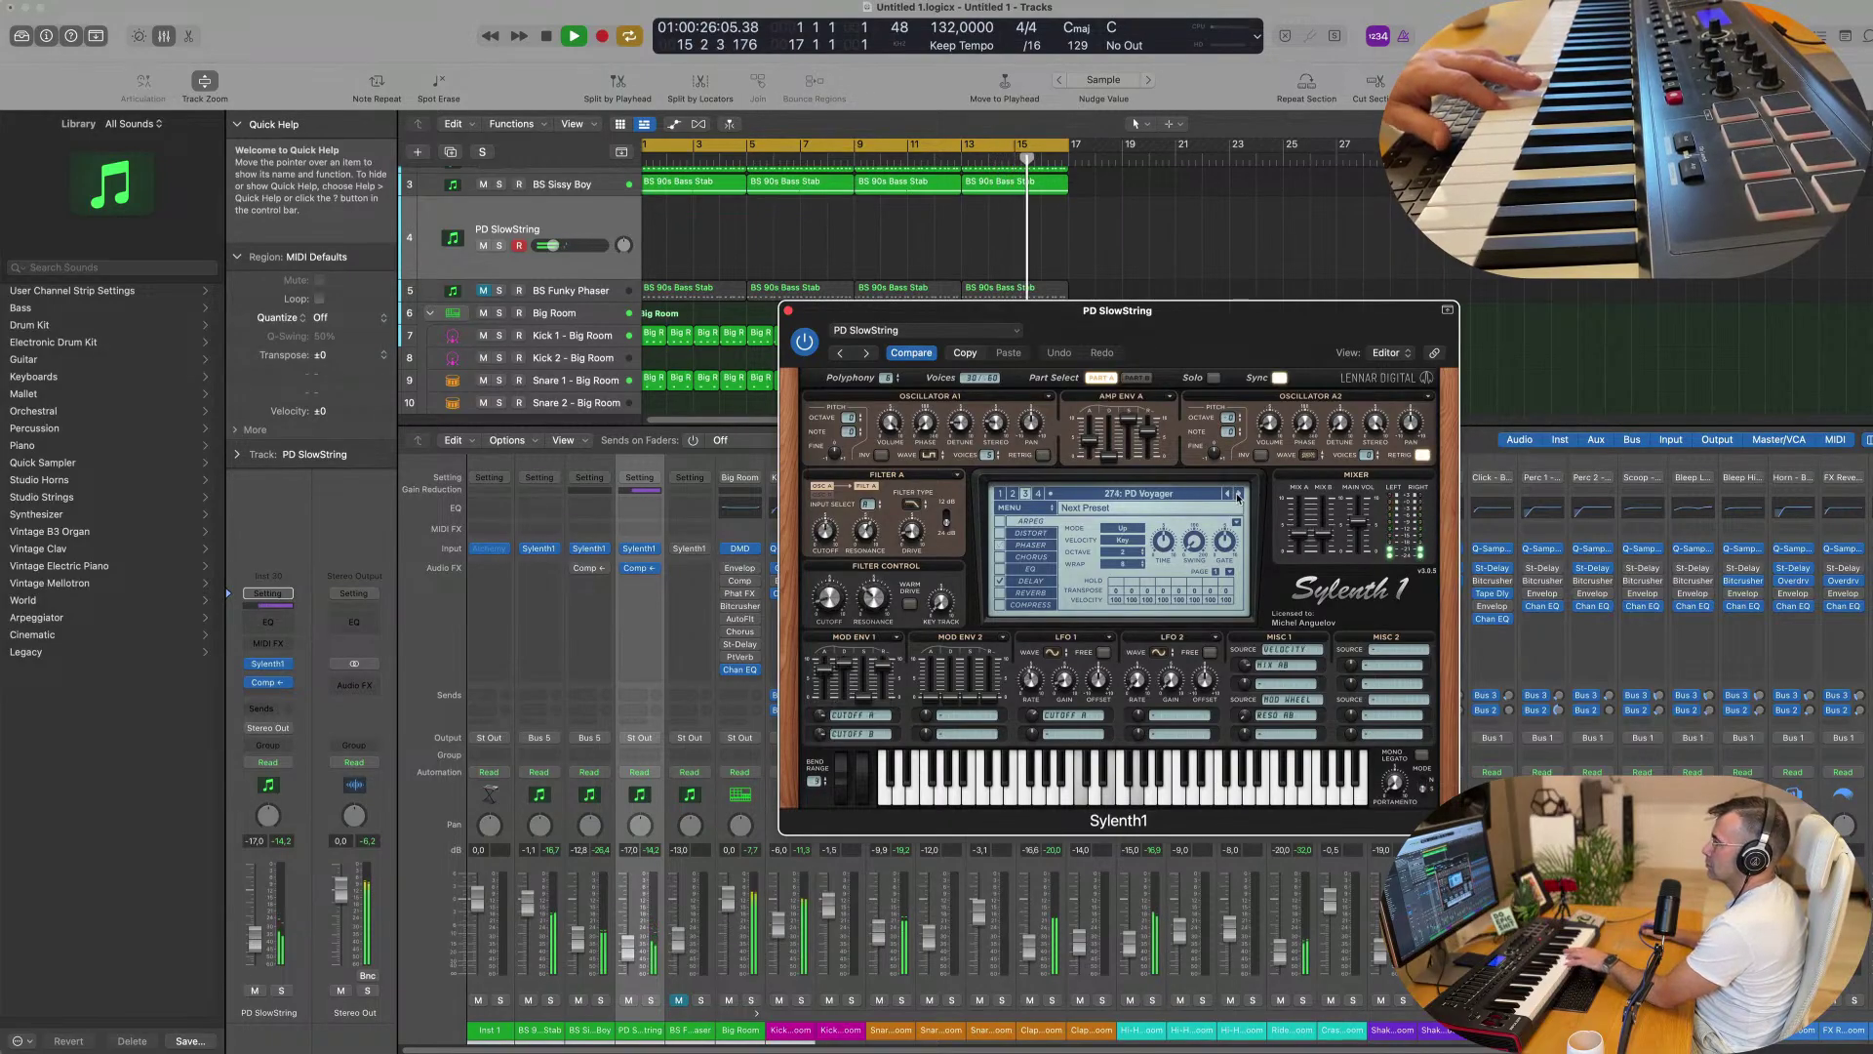
click(1237, 497)
click(1240, 497)
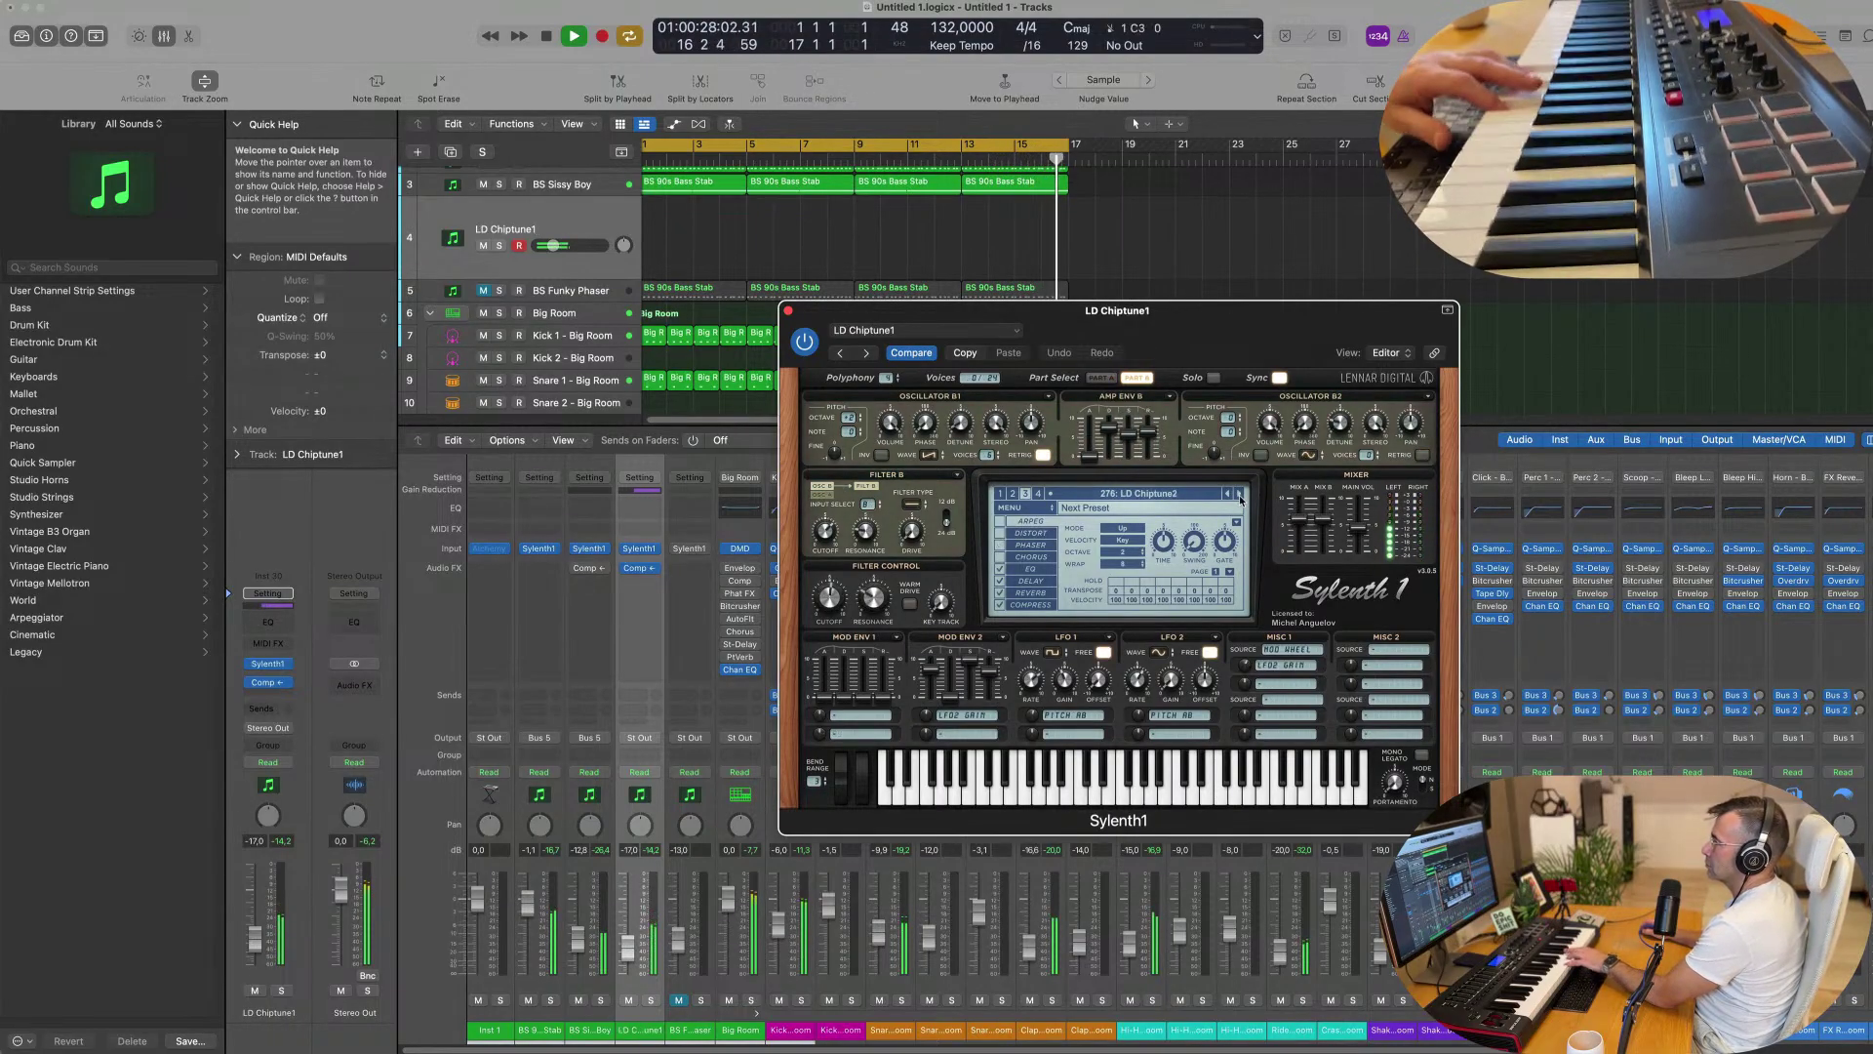
click(1239, 498)
Switch Sylenth1 to its fourth bank and load preset ARP Blade Runner.
click(1177, 494)
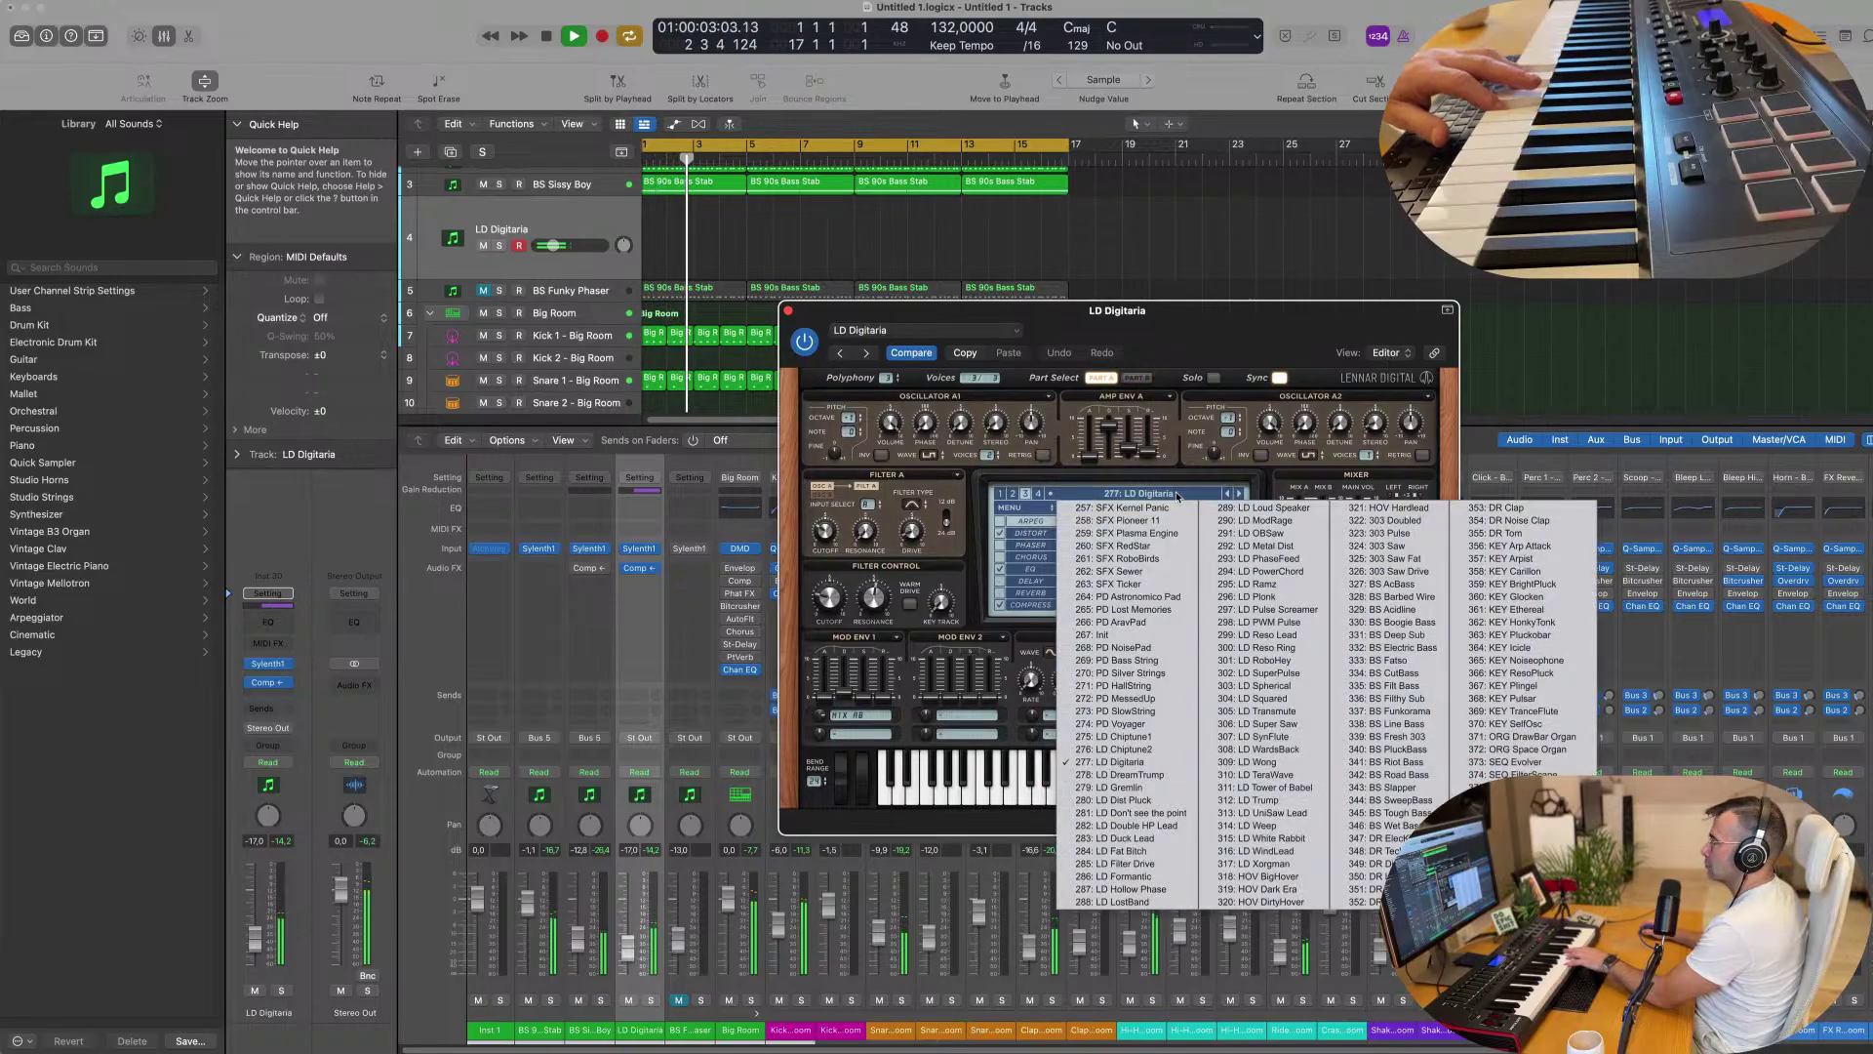
click(1039, 497)
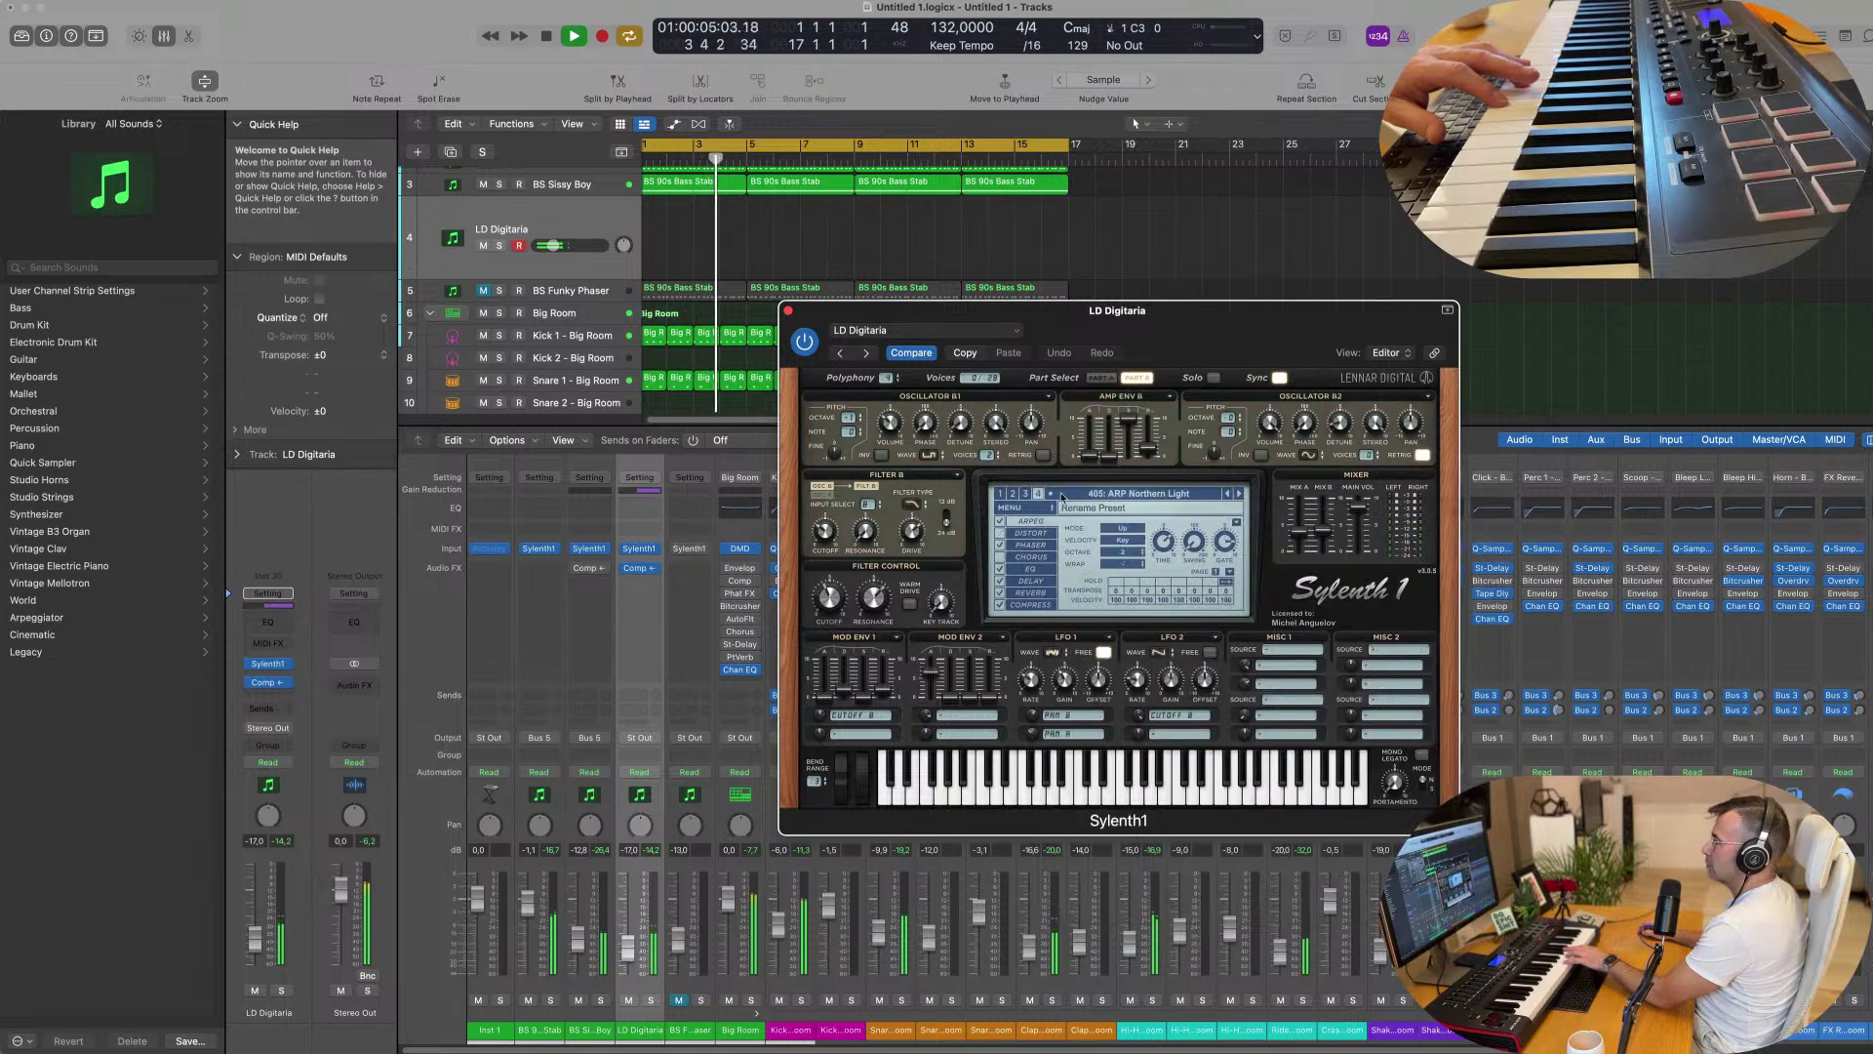
click(1103, 495)
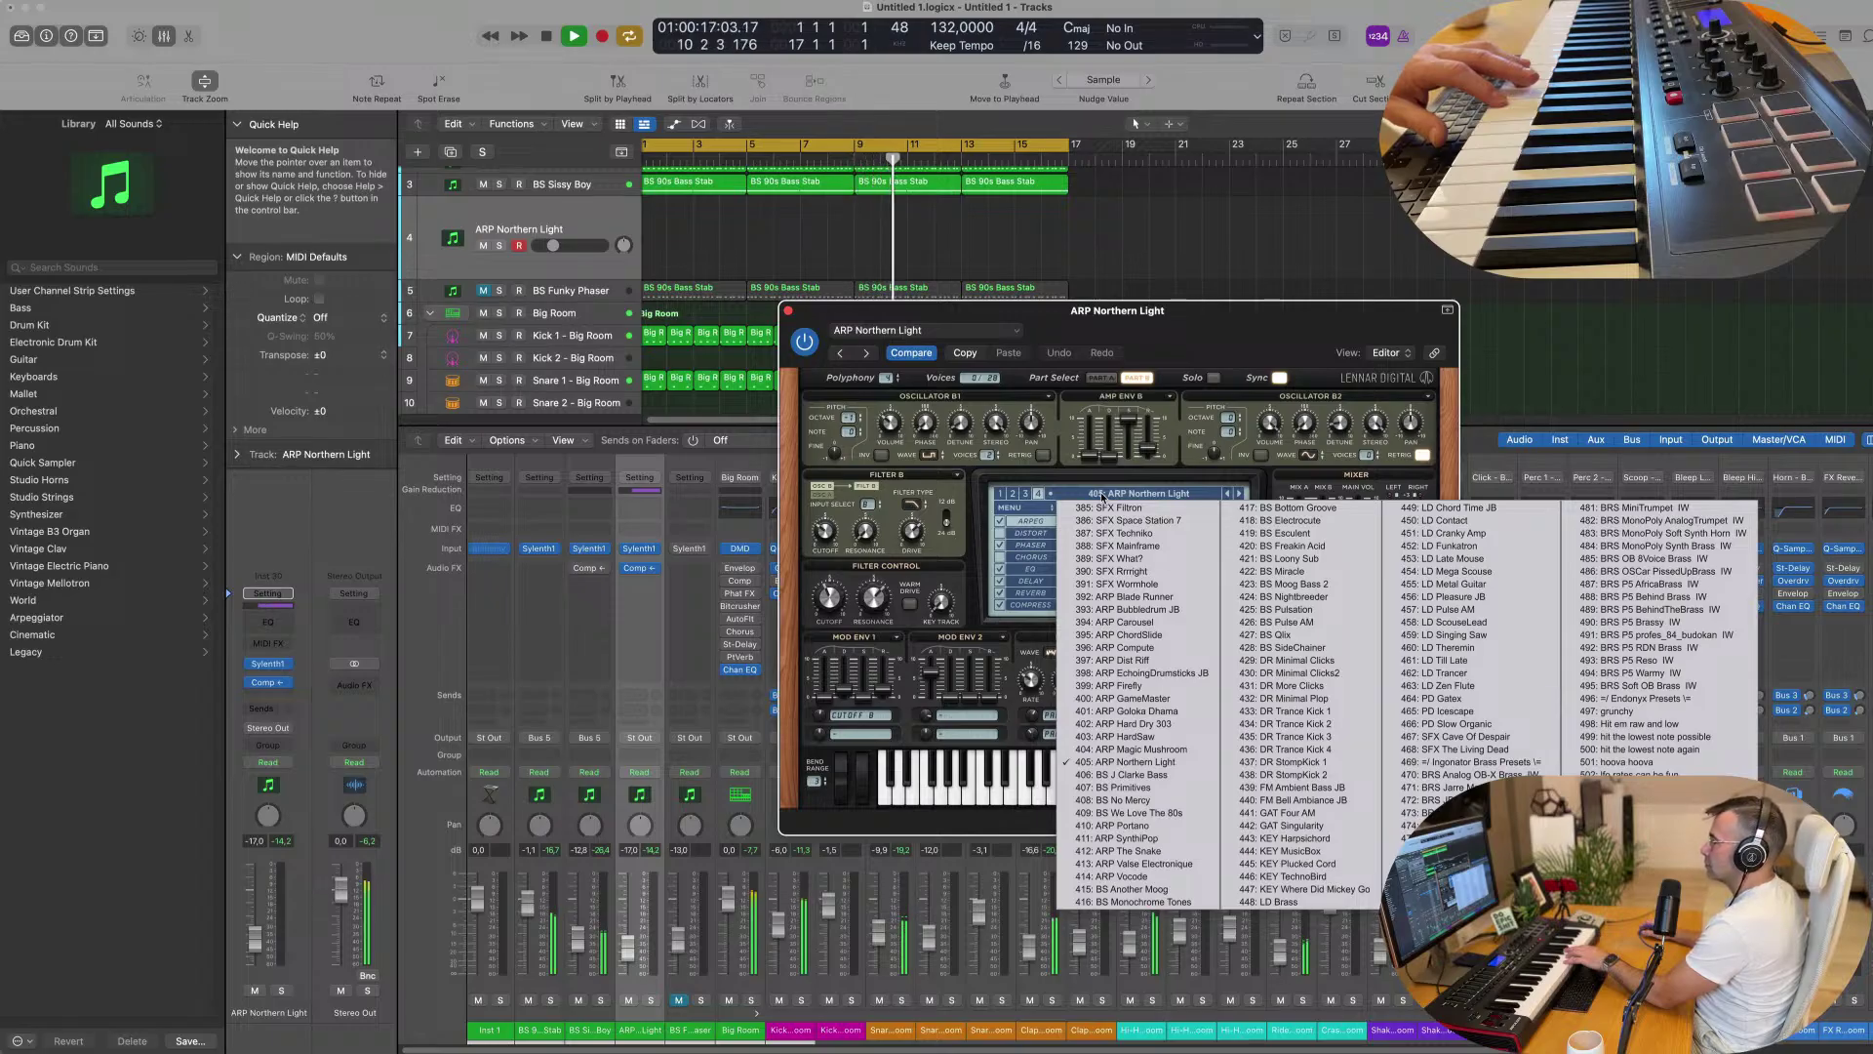
click(1121, 596)
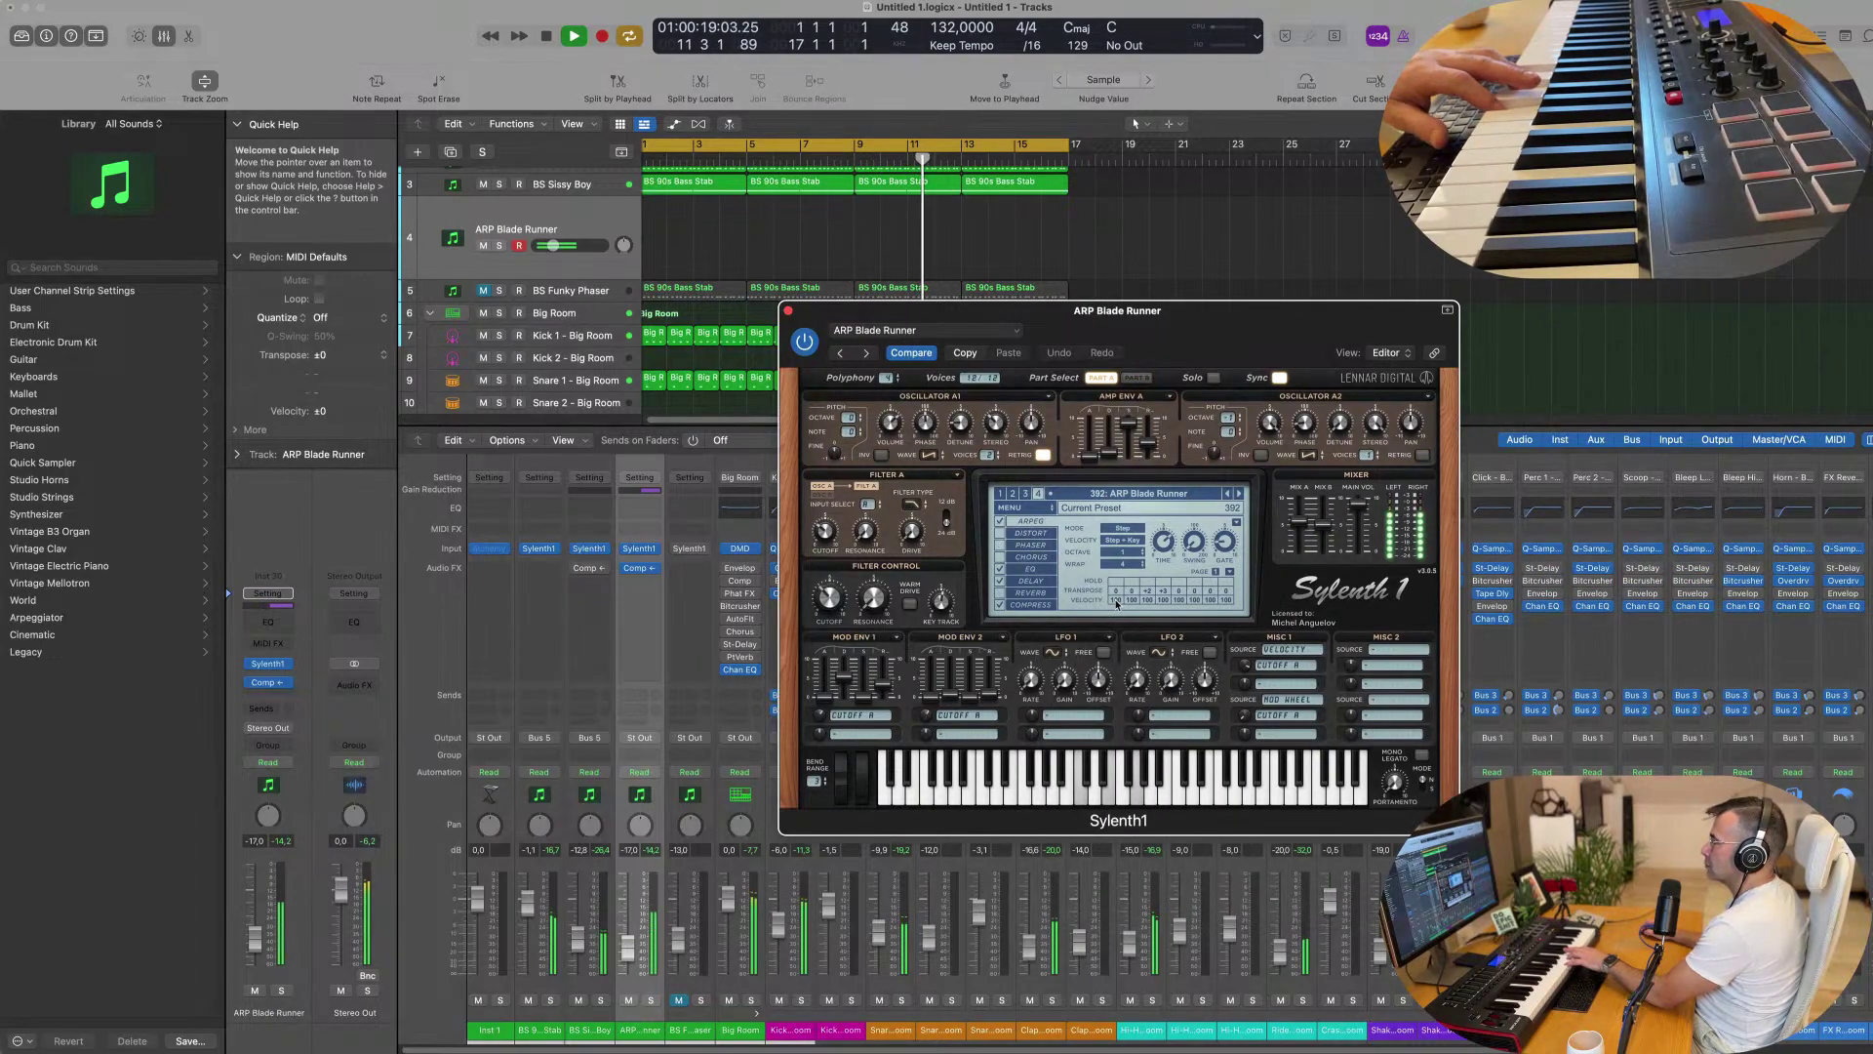
Audition the arpeggio presets following ARP Blade Runner in Sylenth1 up to ARP Dist Riff.
drag(1208, 314, 1221, 407)
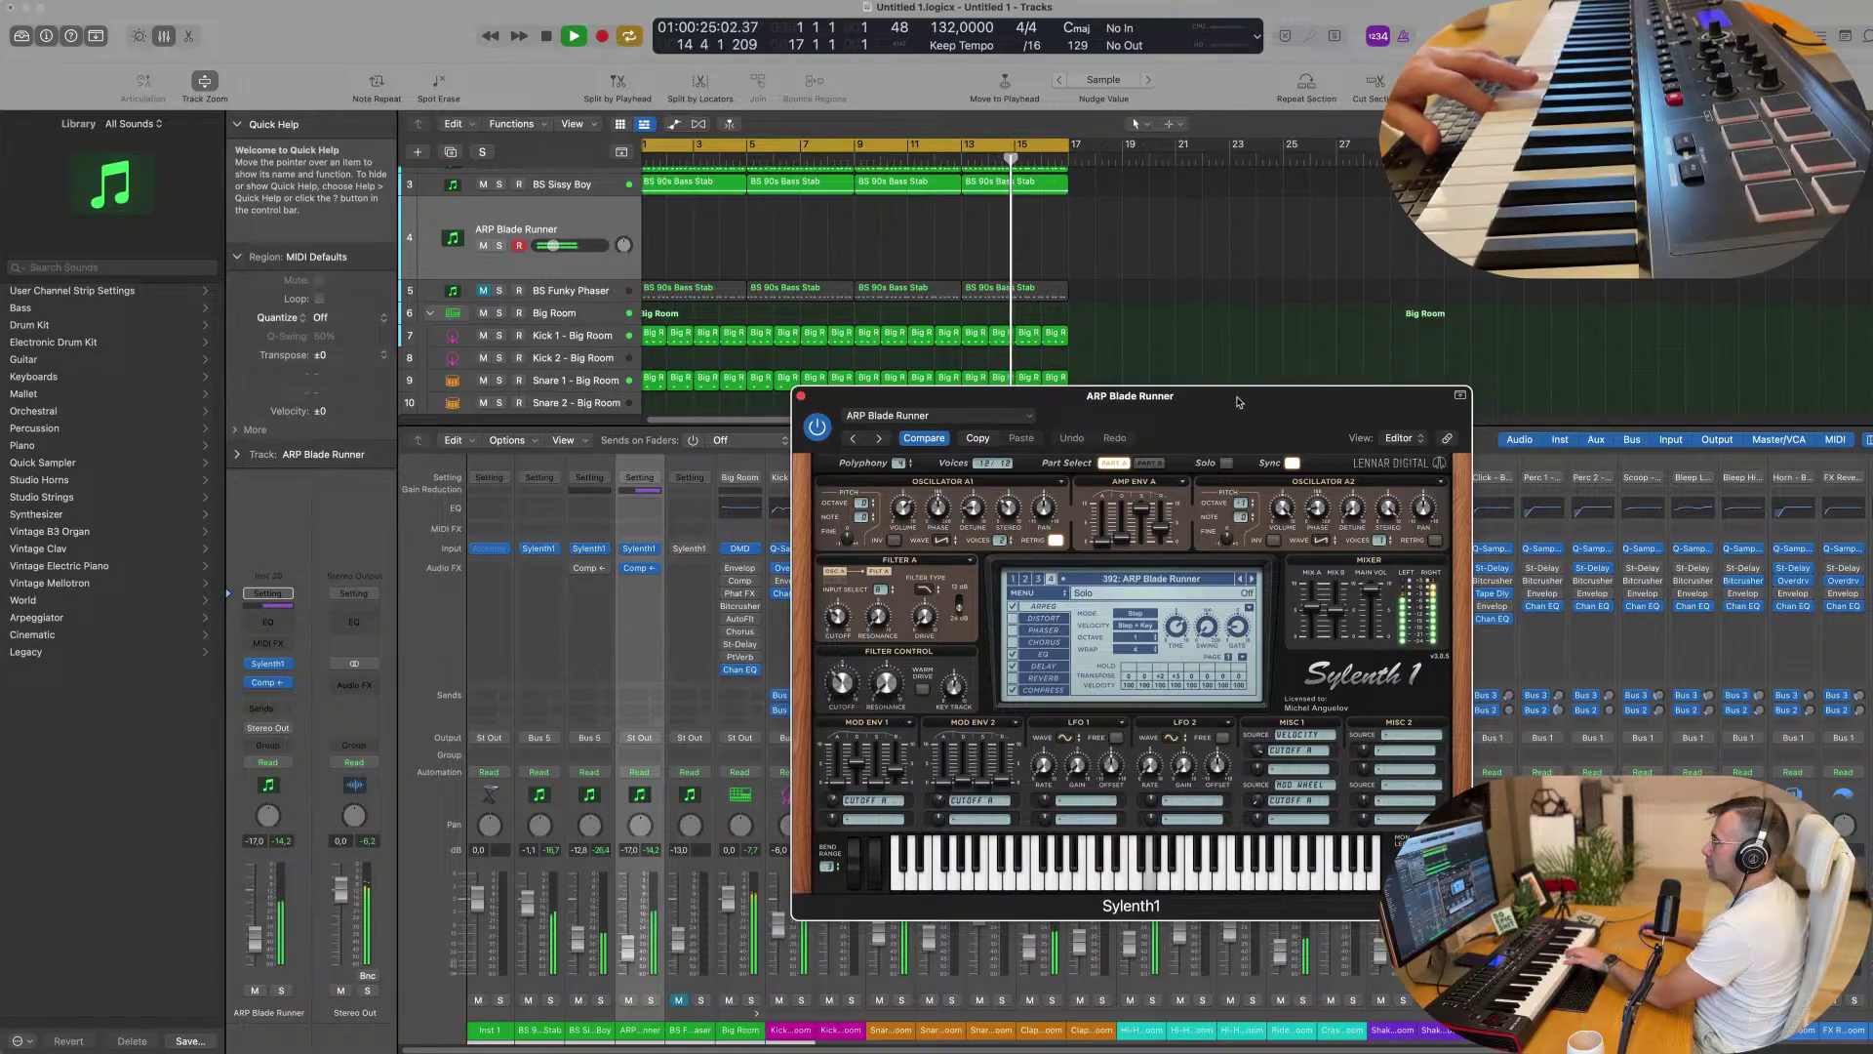
drag(1221, 406, 1109, 418)
click(1140, 589)
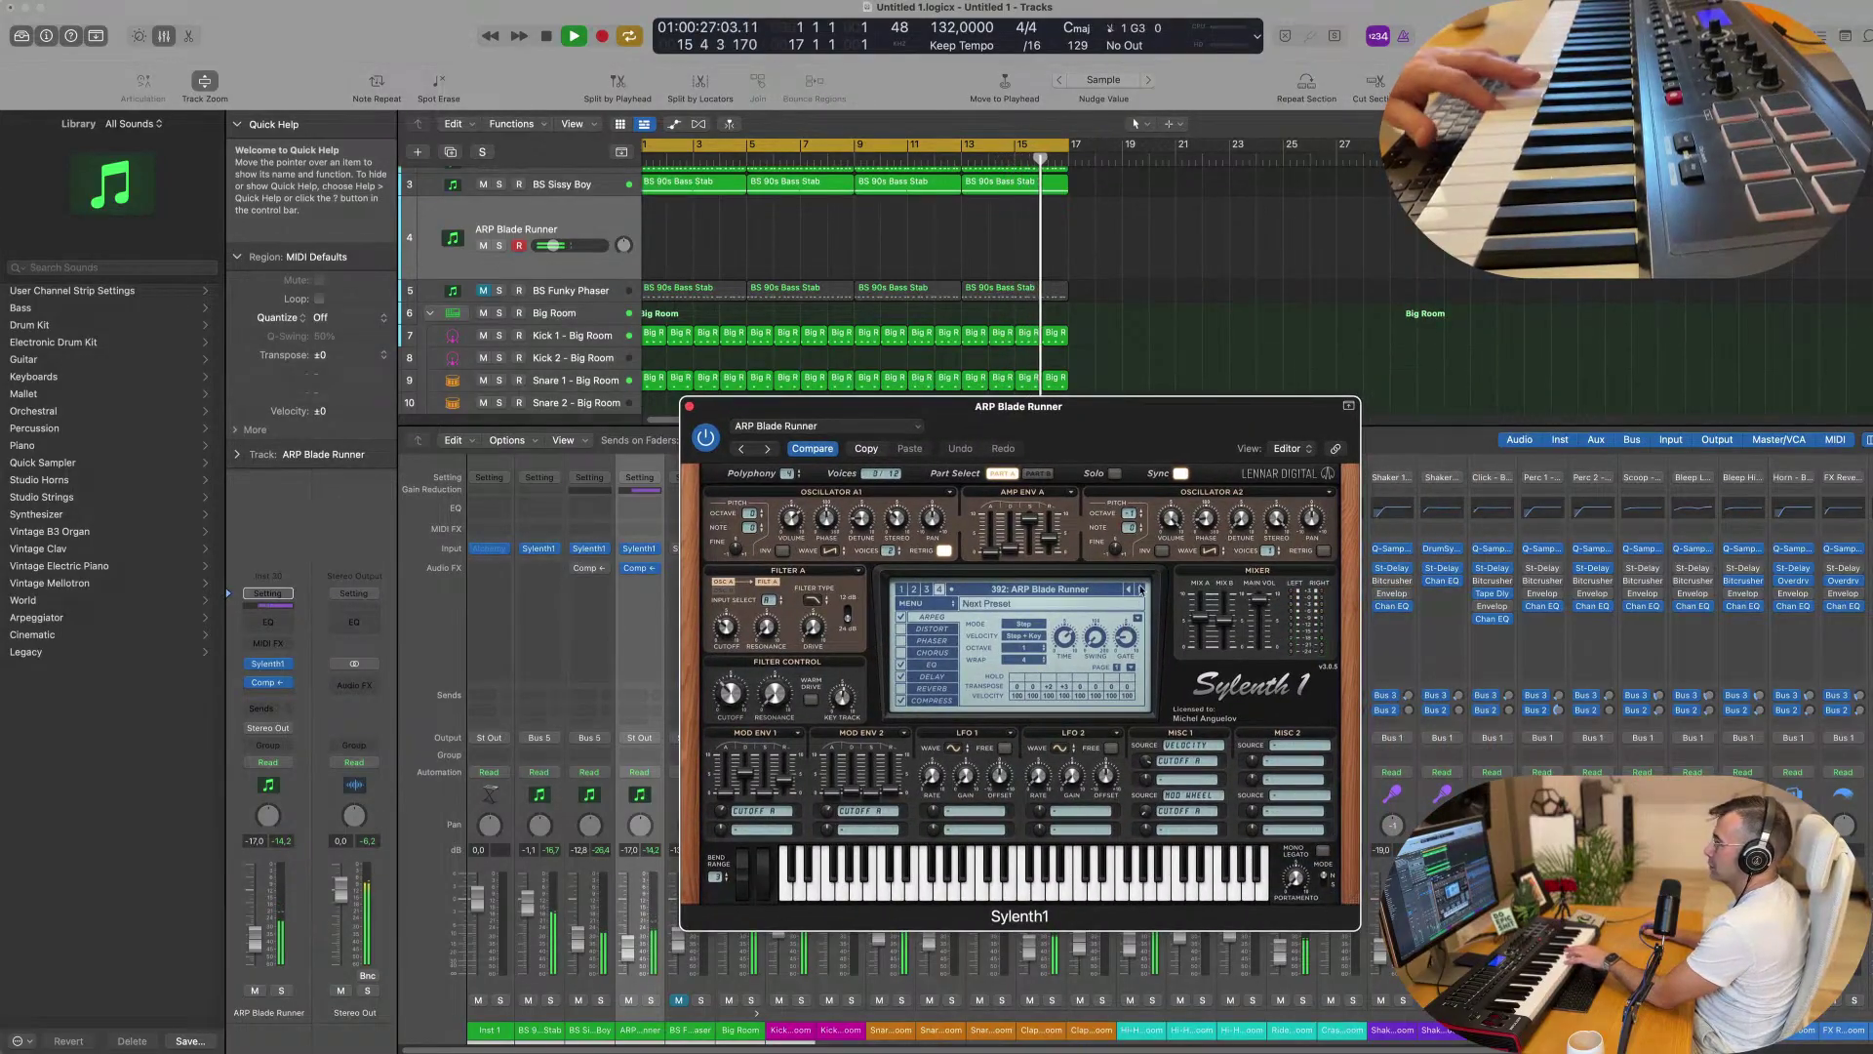
click(1140, 589)
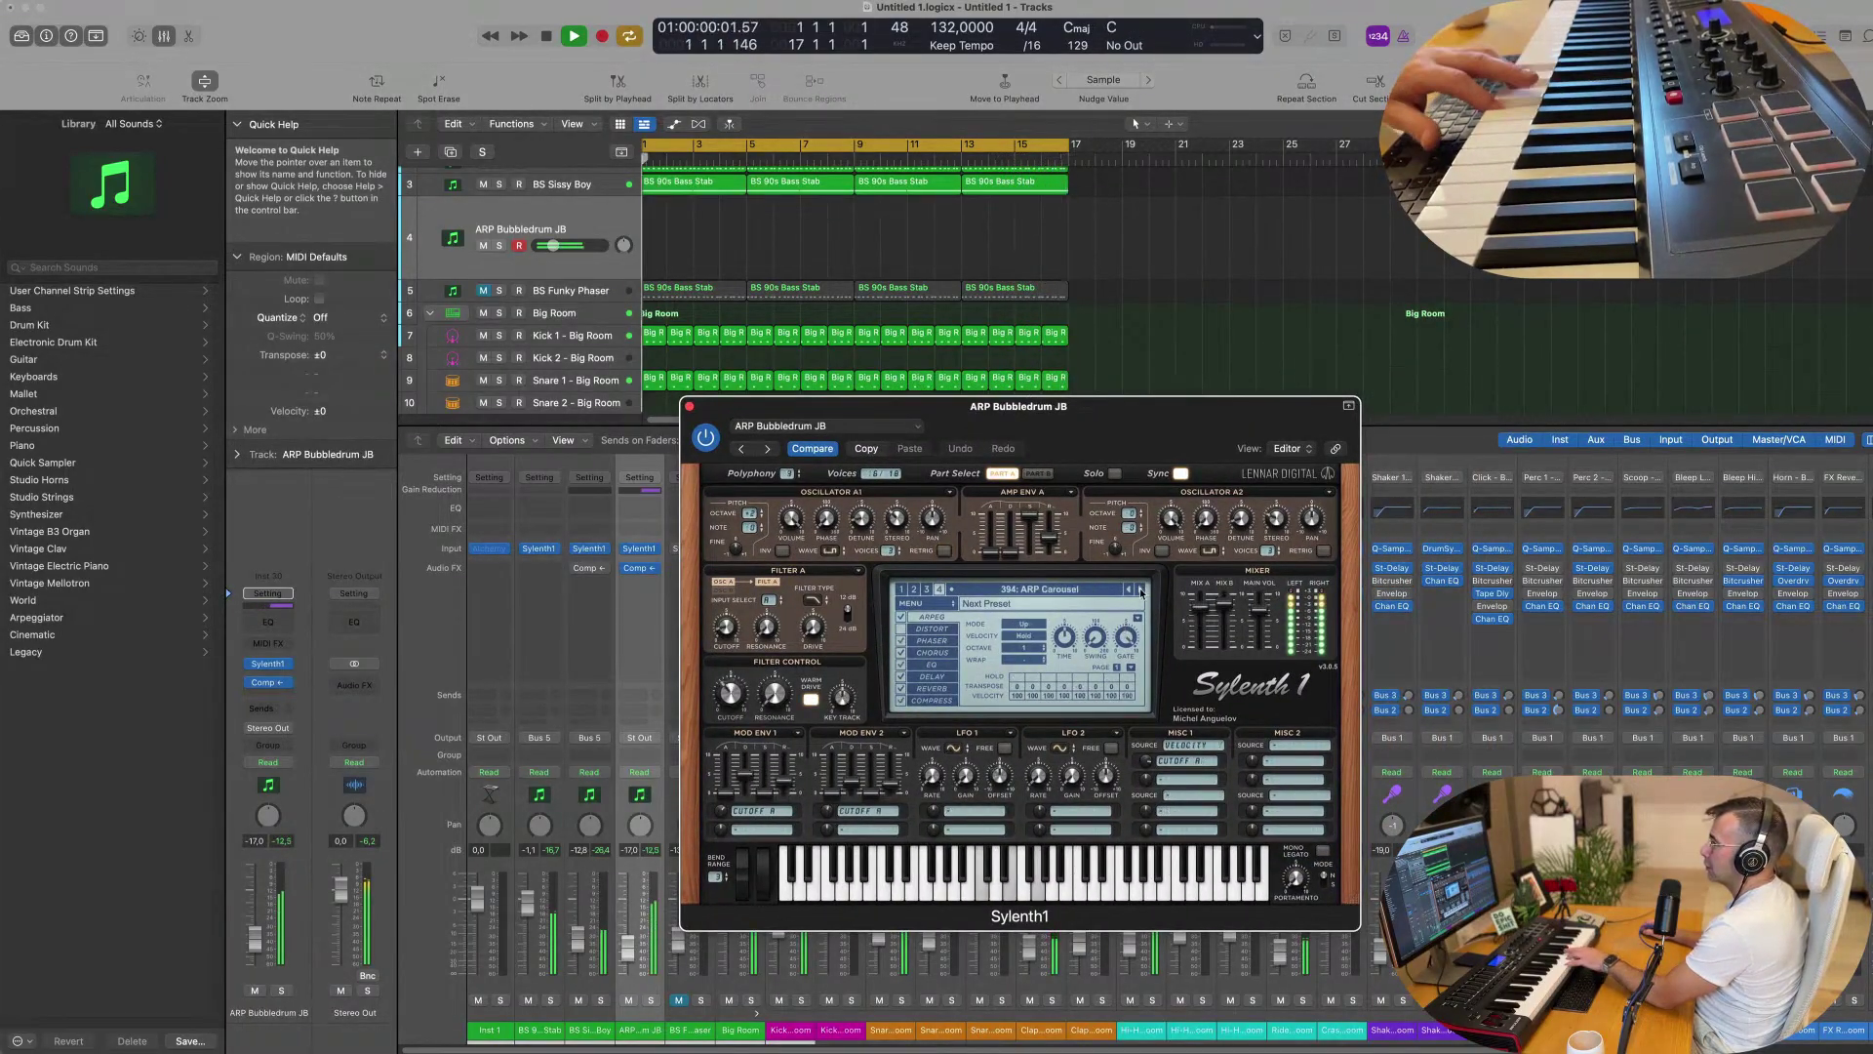
click(1140, 589)
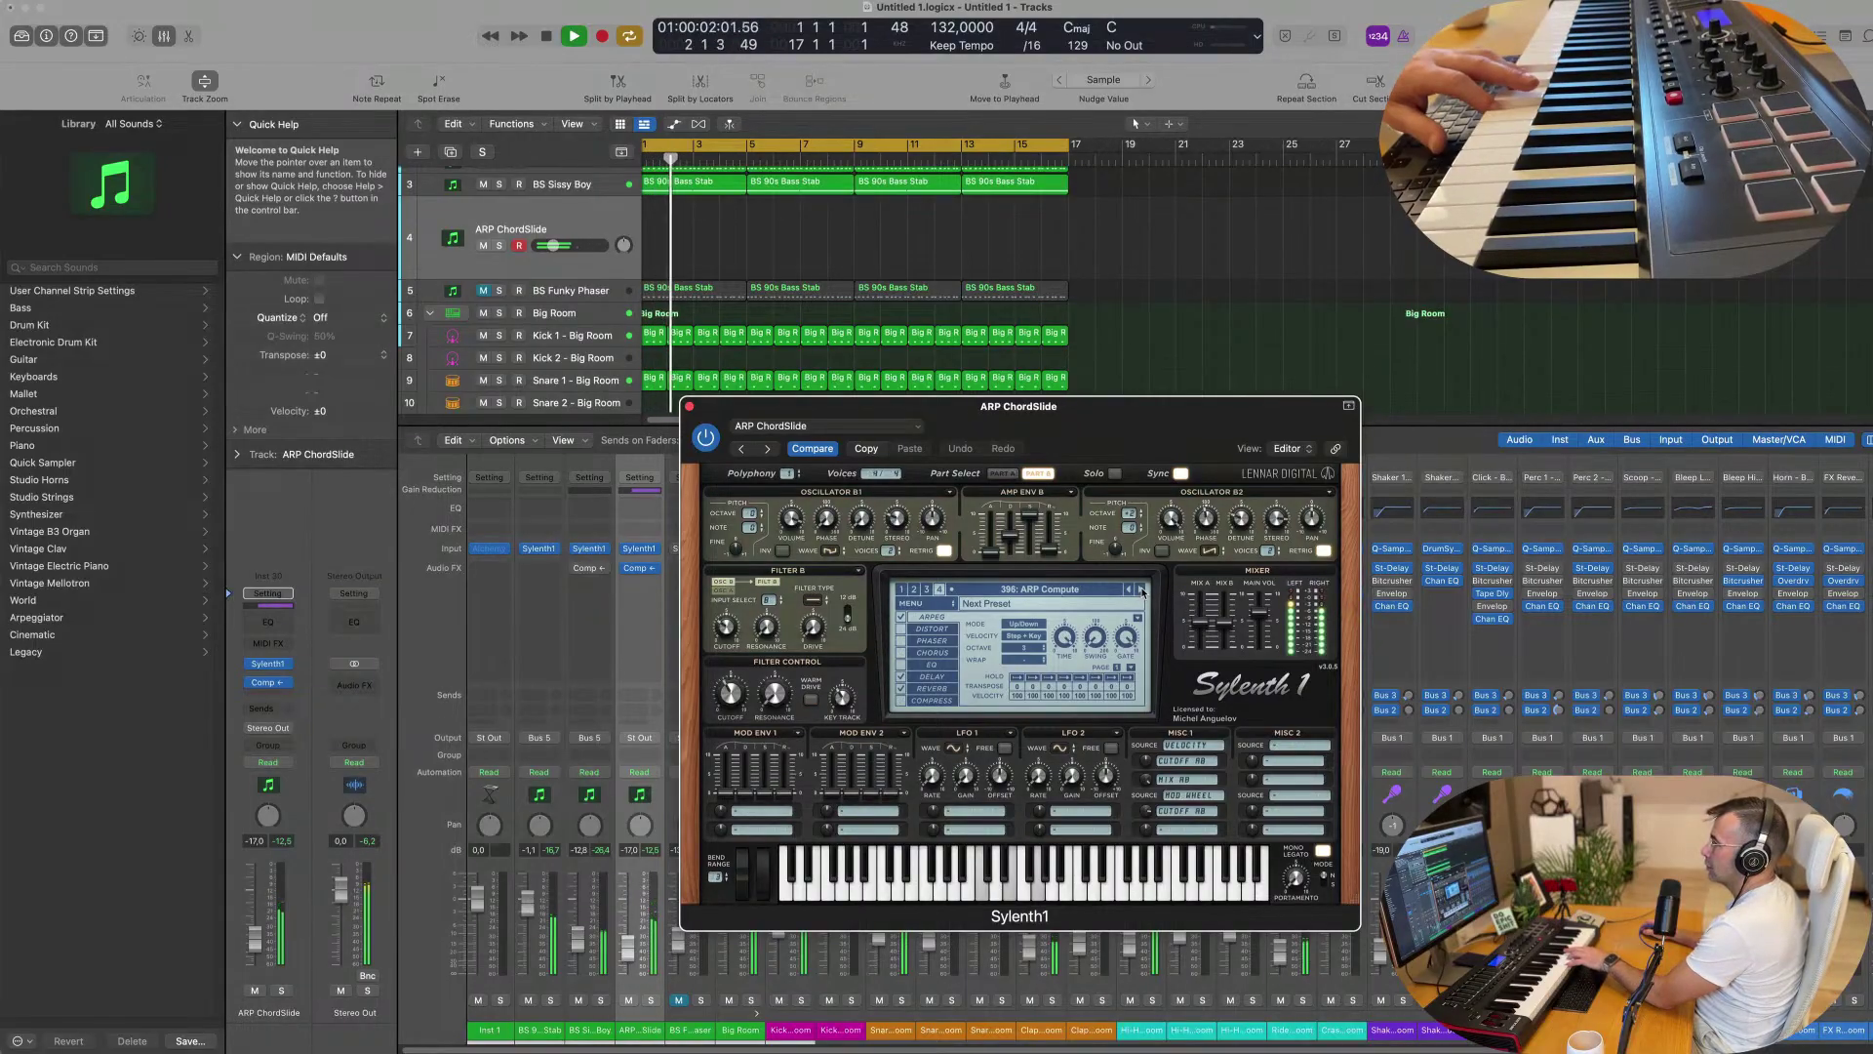
click(1141, 589)
click(1140, 590)
Load the CHRIS G sound bank into Sylenth1 on the ARP Dist Riff track.
click(1055, 588)
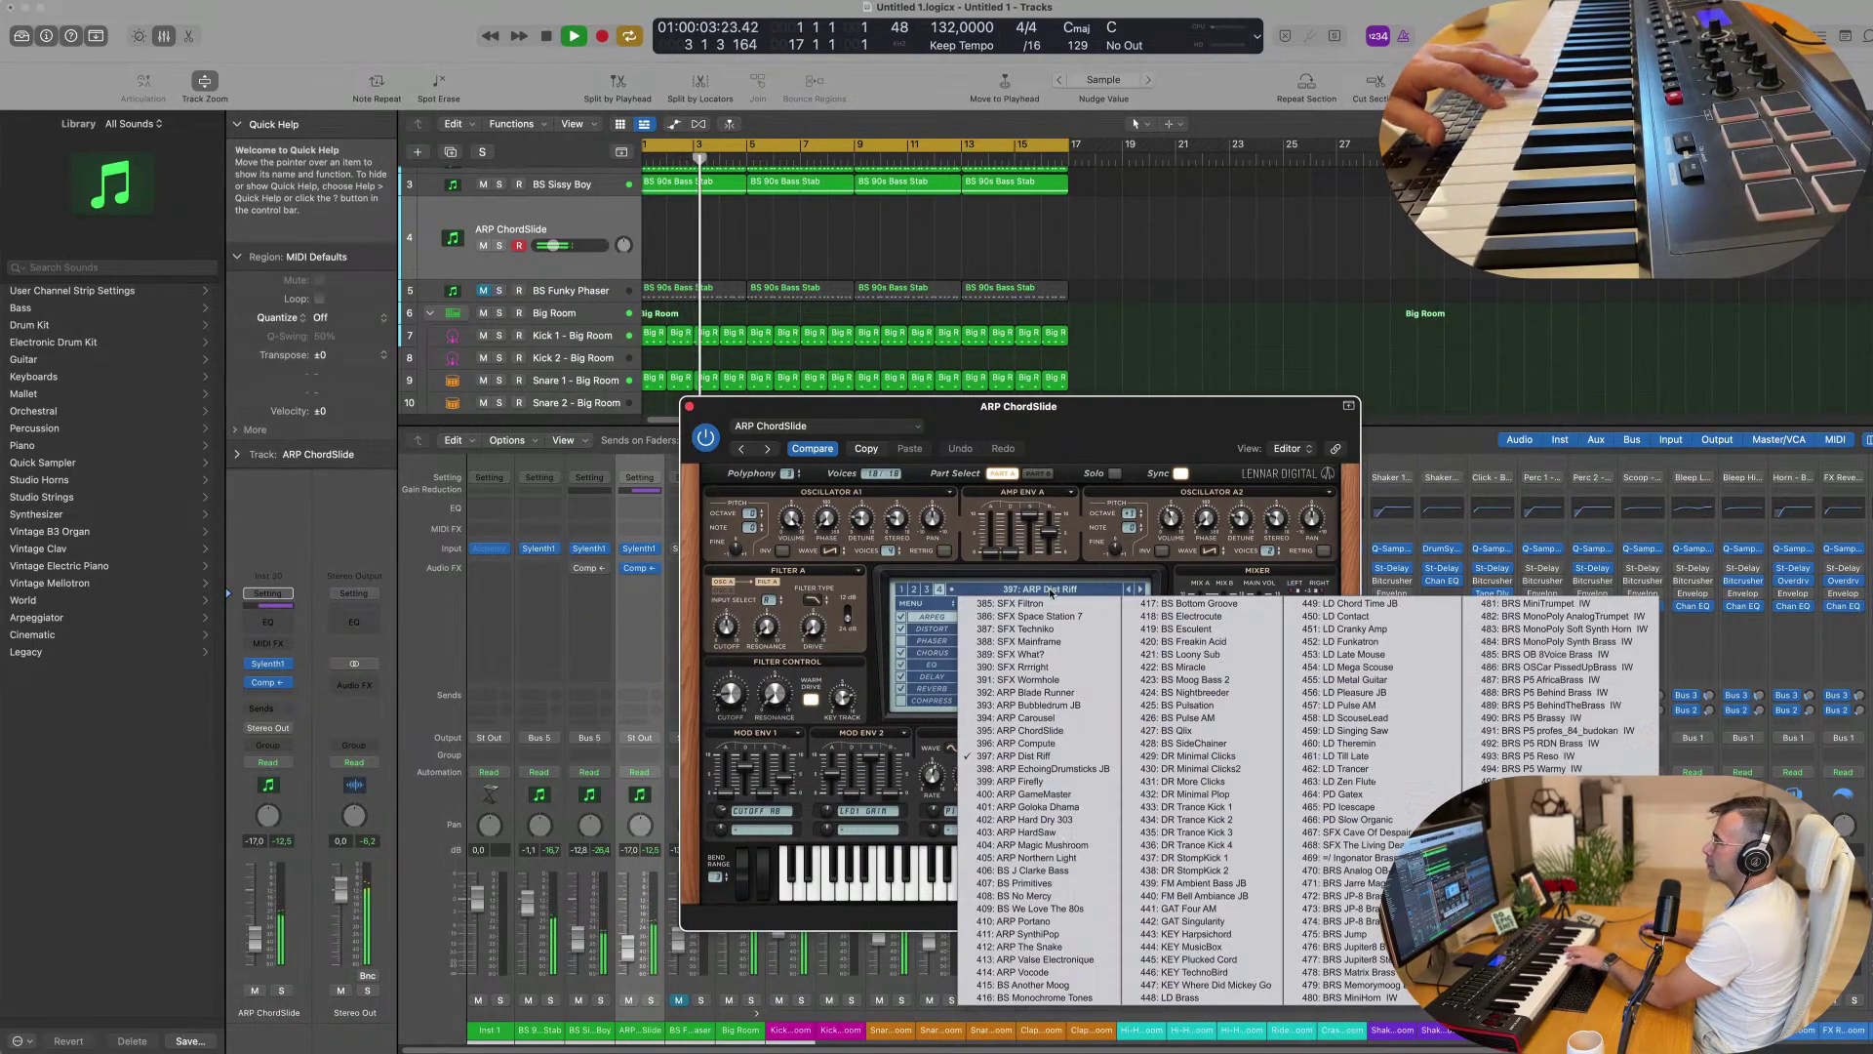
click(917, 603)
click(918, 603)
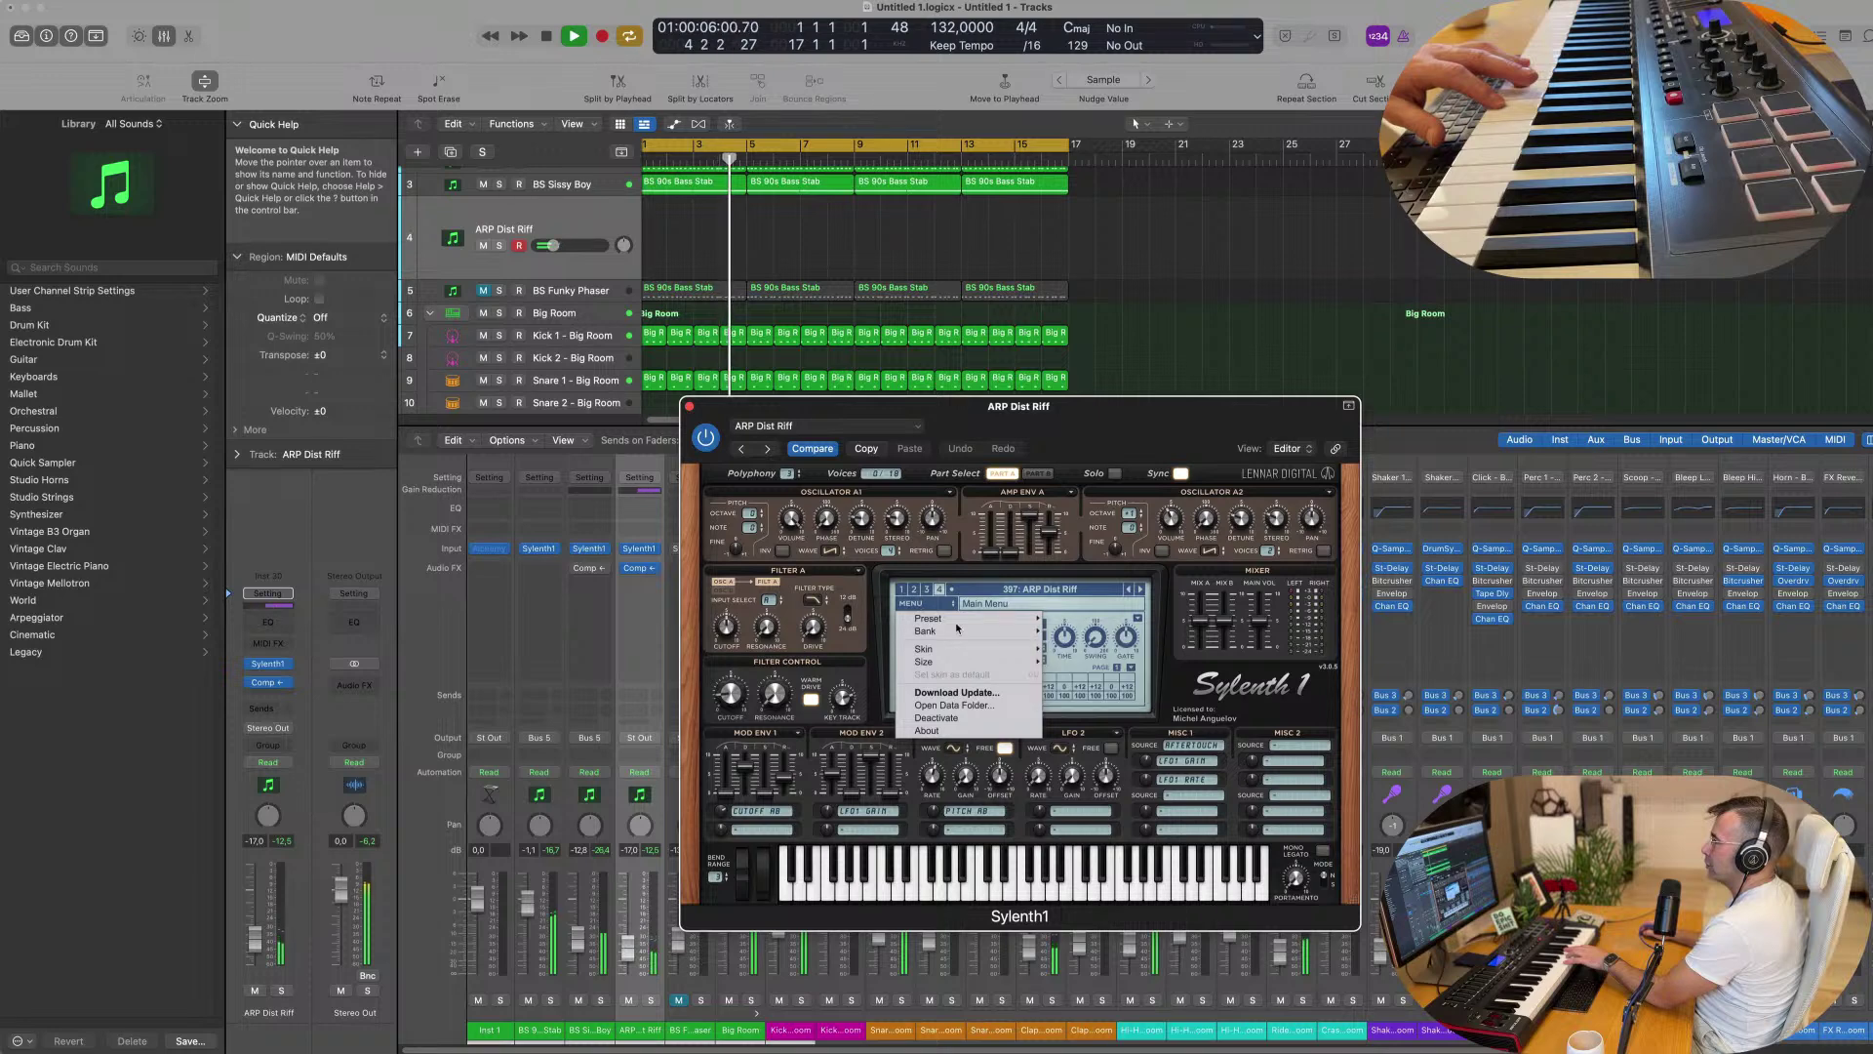
mouse_move(960, 634)
mouse_move(1119, 640)
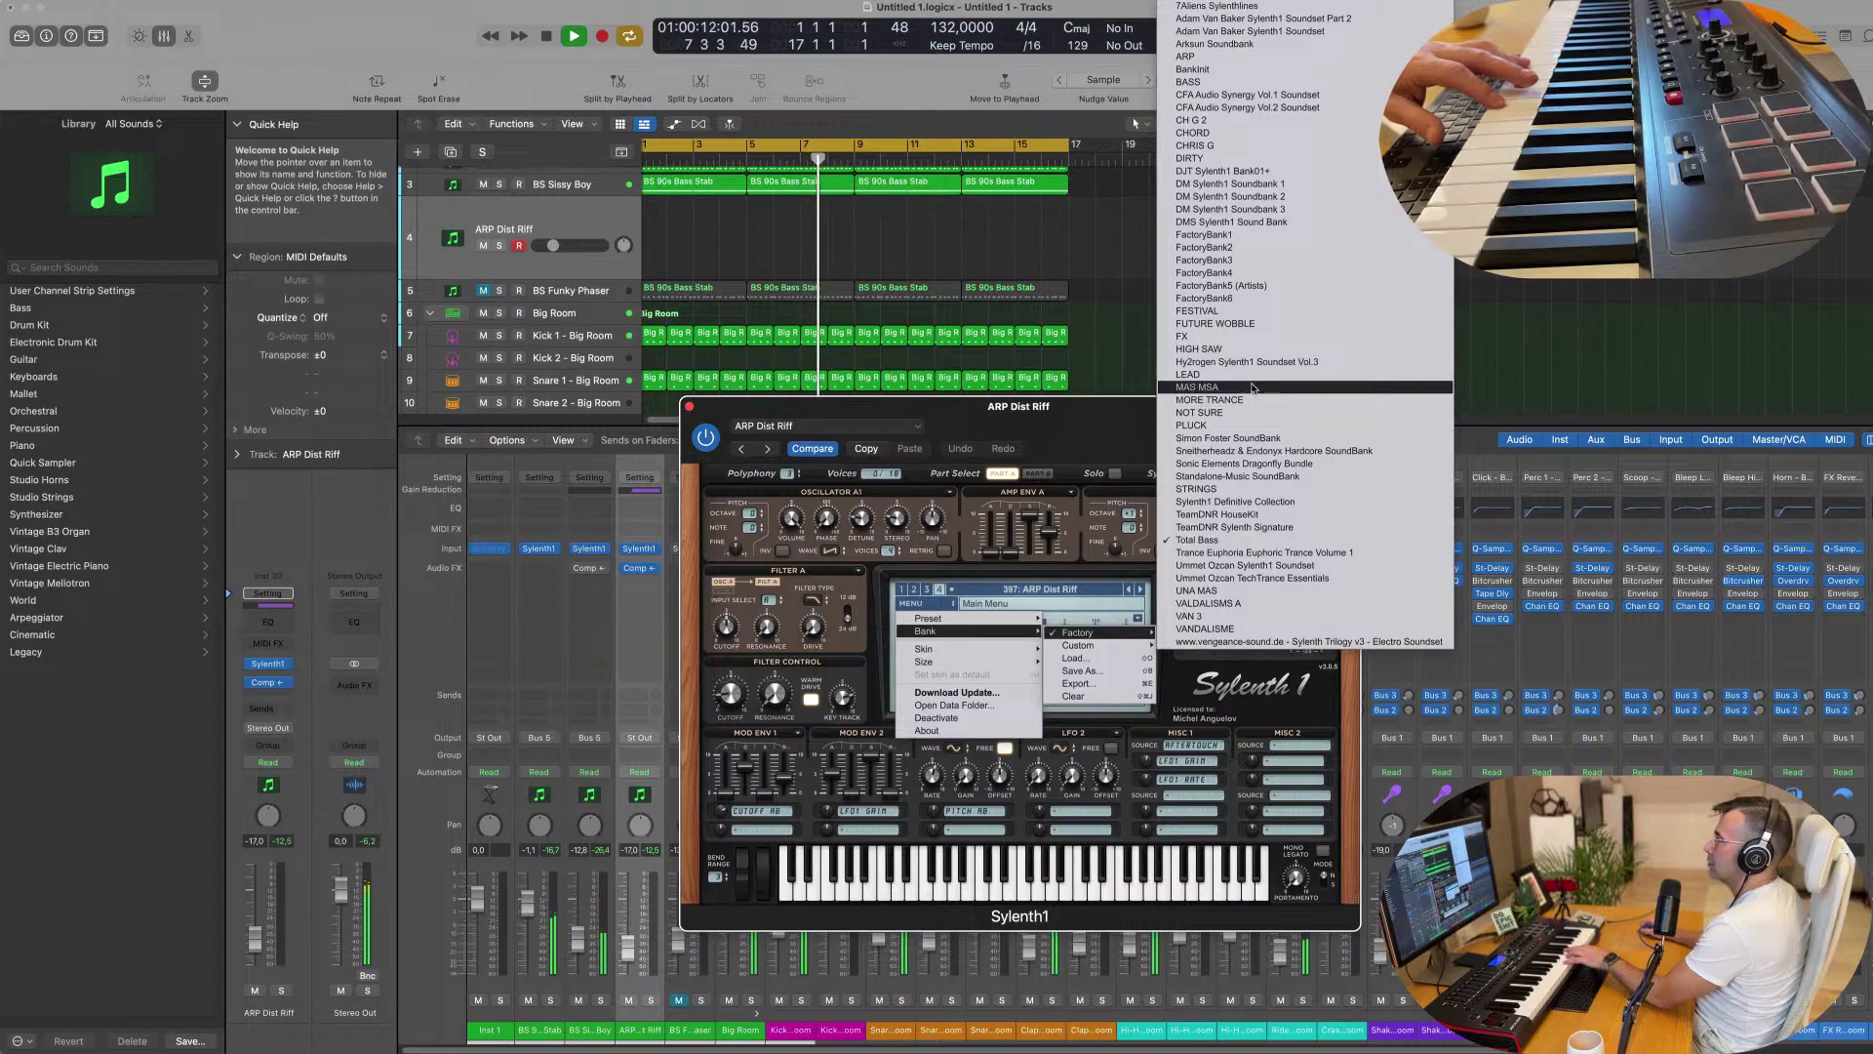
click(1242, 147)
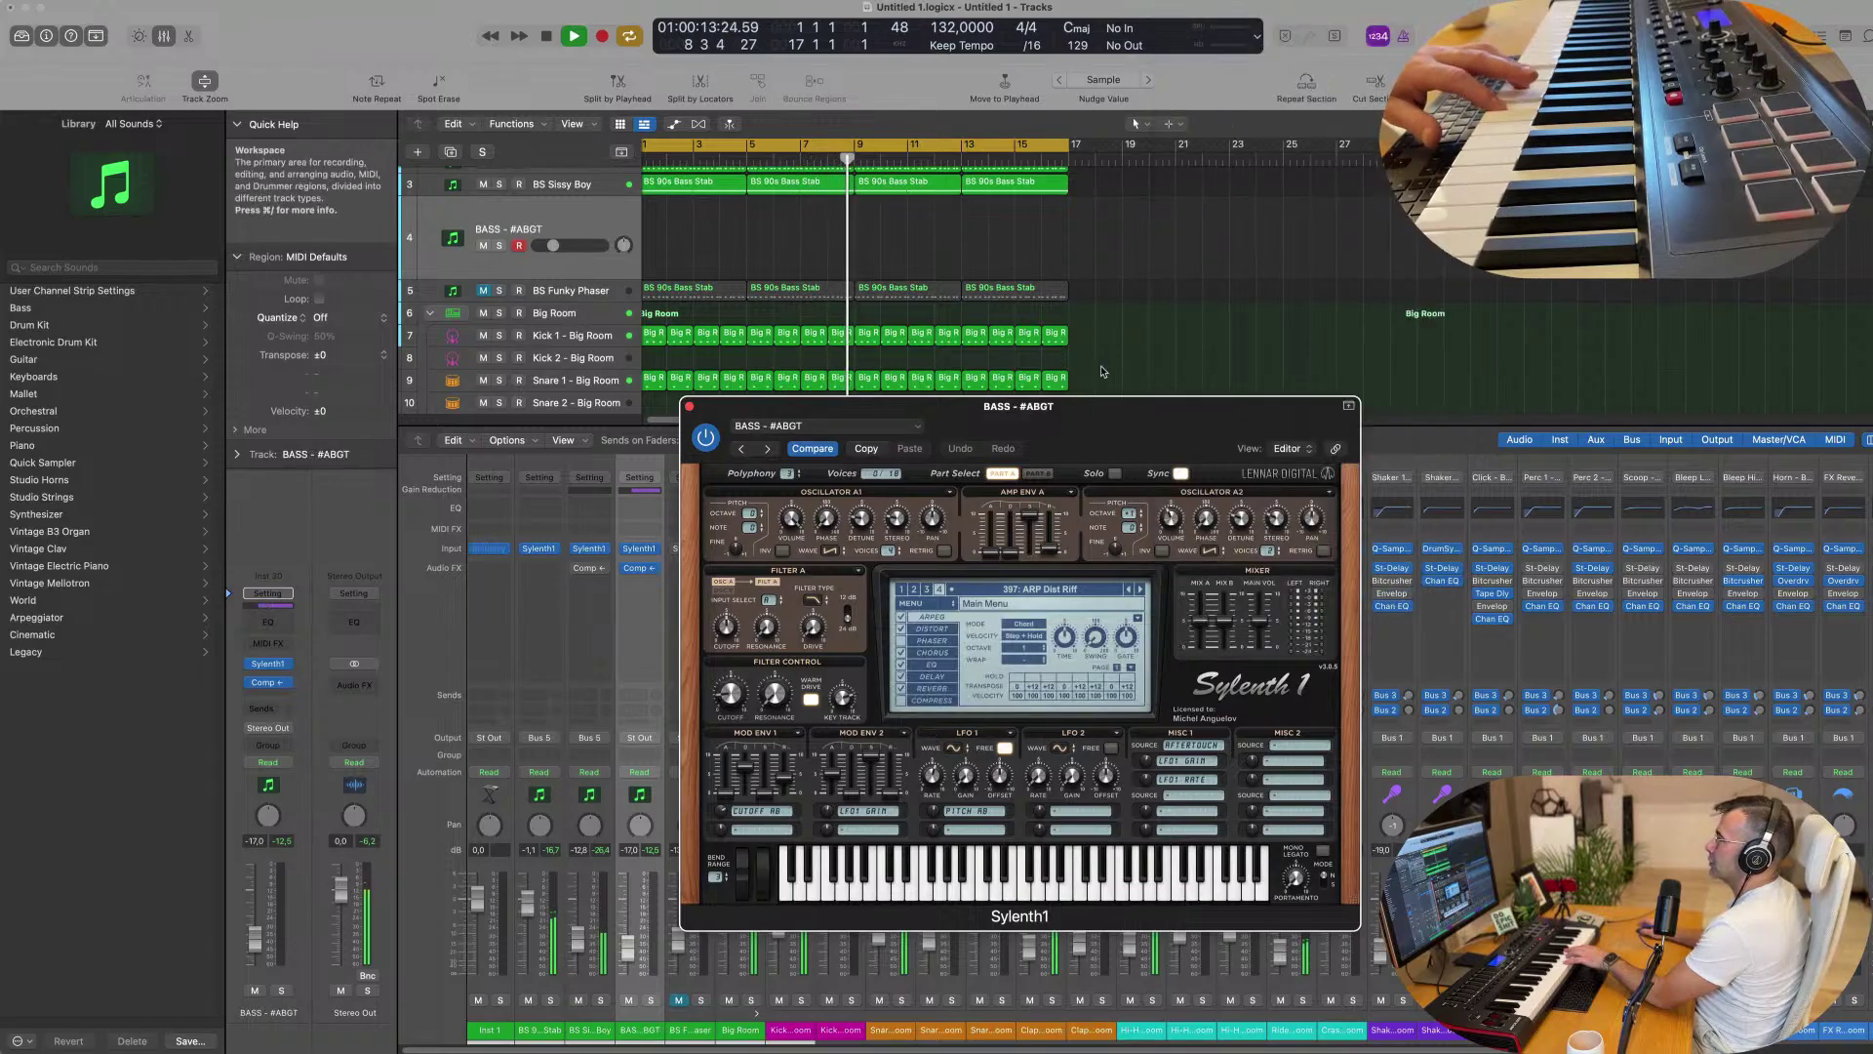
Audition the Sylenth1 presets in order from PAD - Back In Time through PAD - Viva La Trance to PLUCK - Asul.
click(1055, 591)
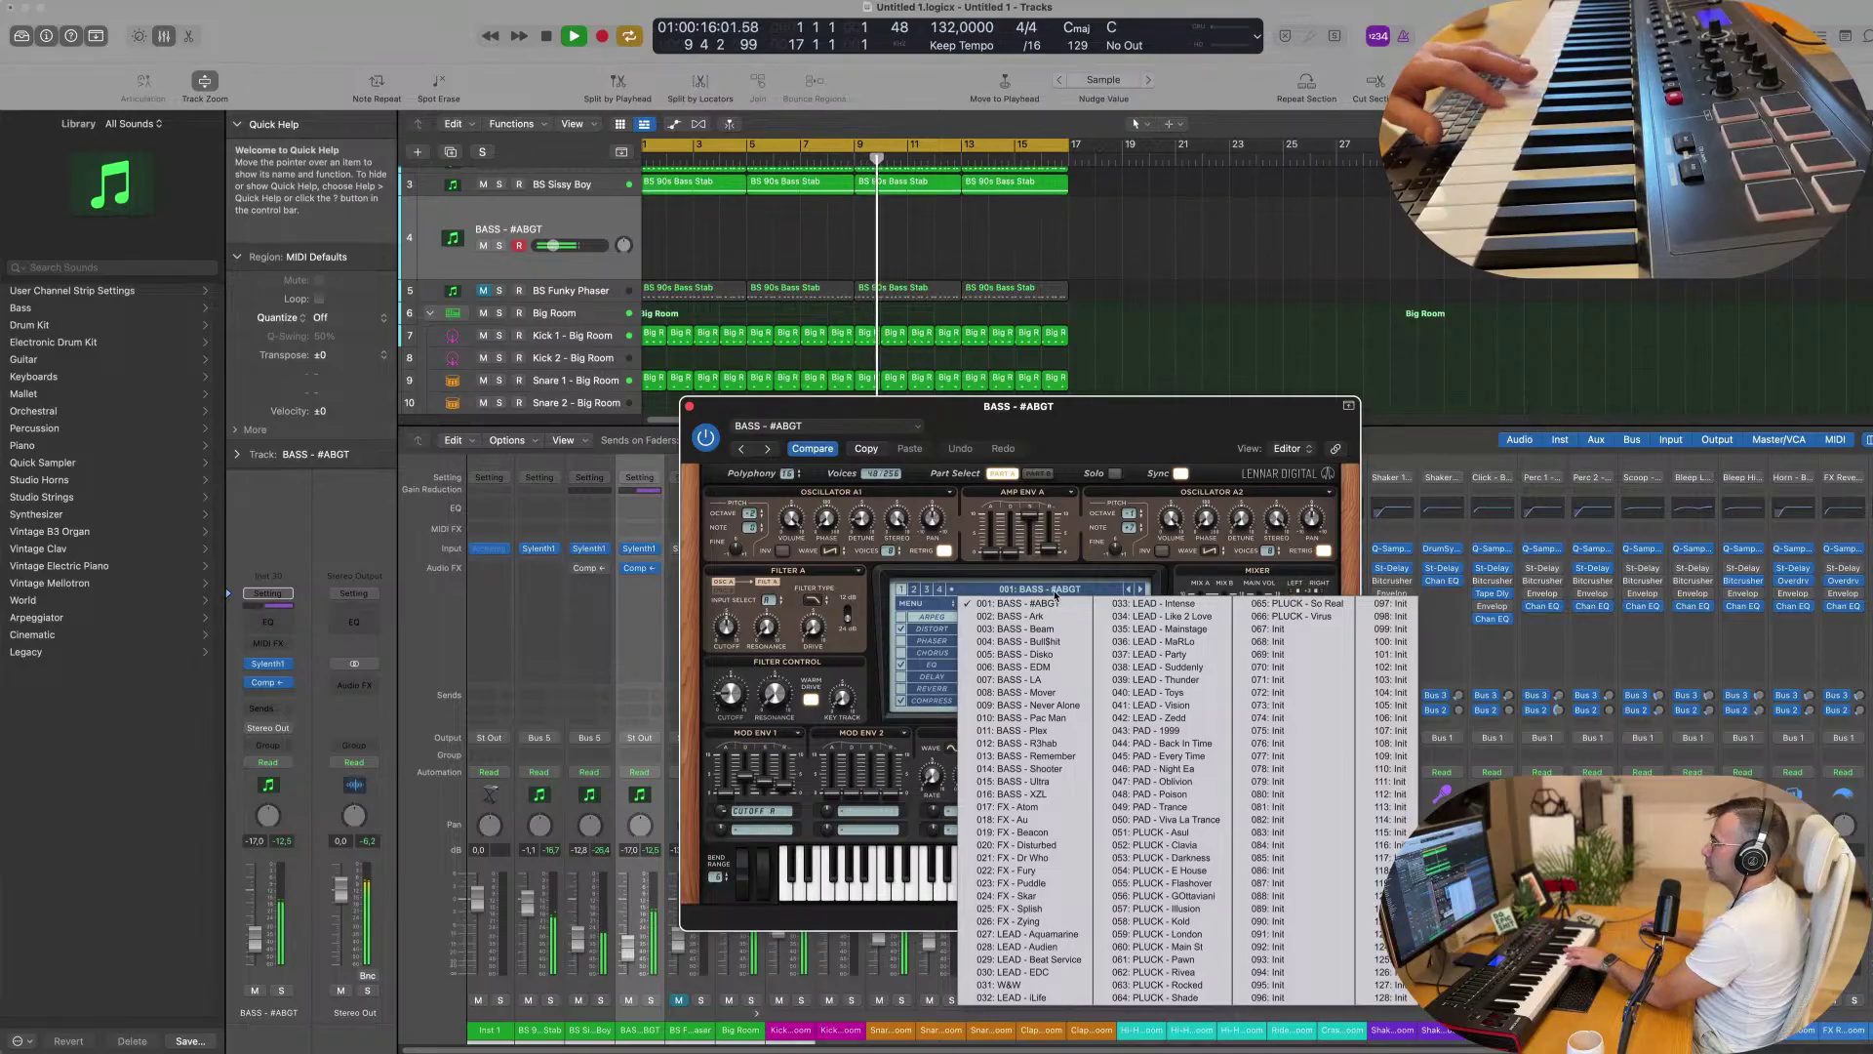
click(1166, 744)
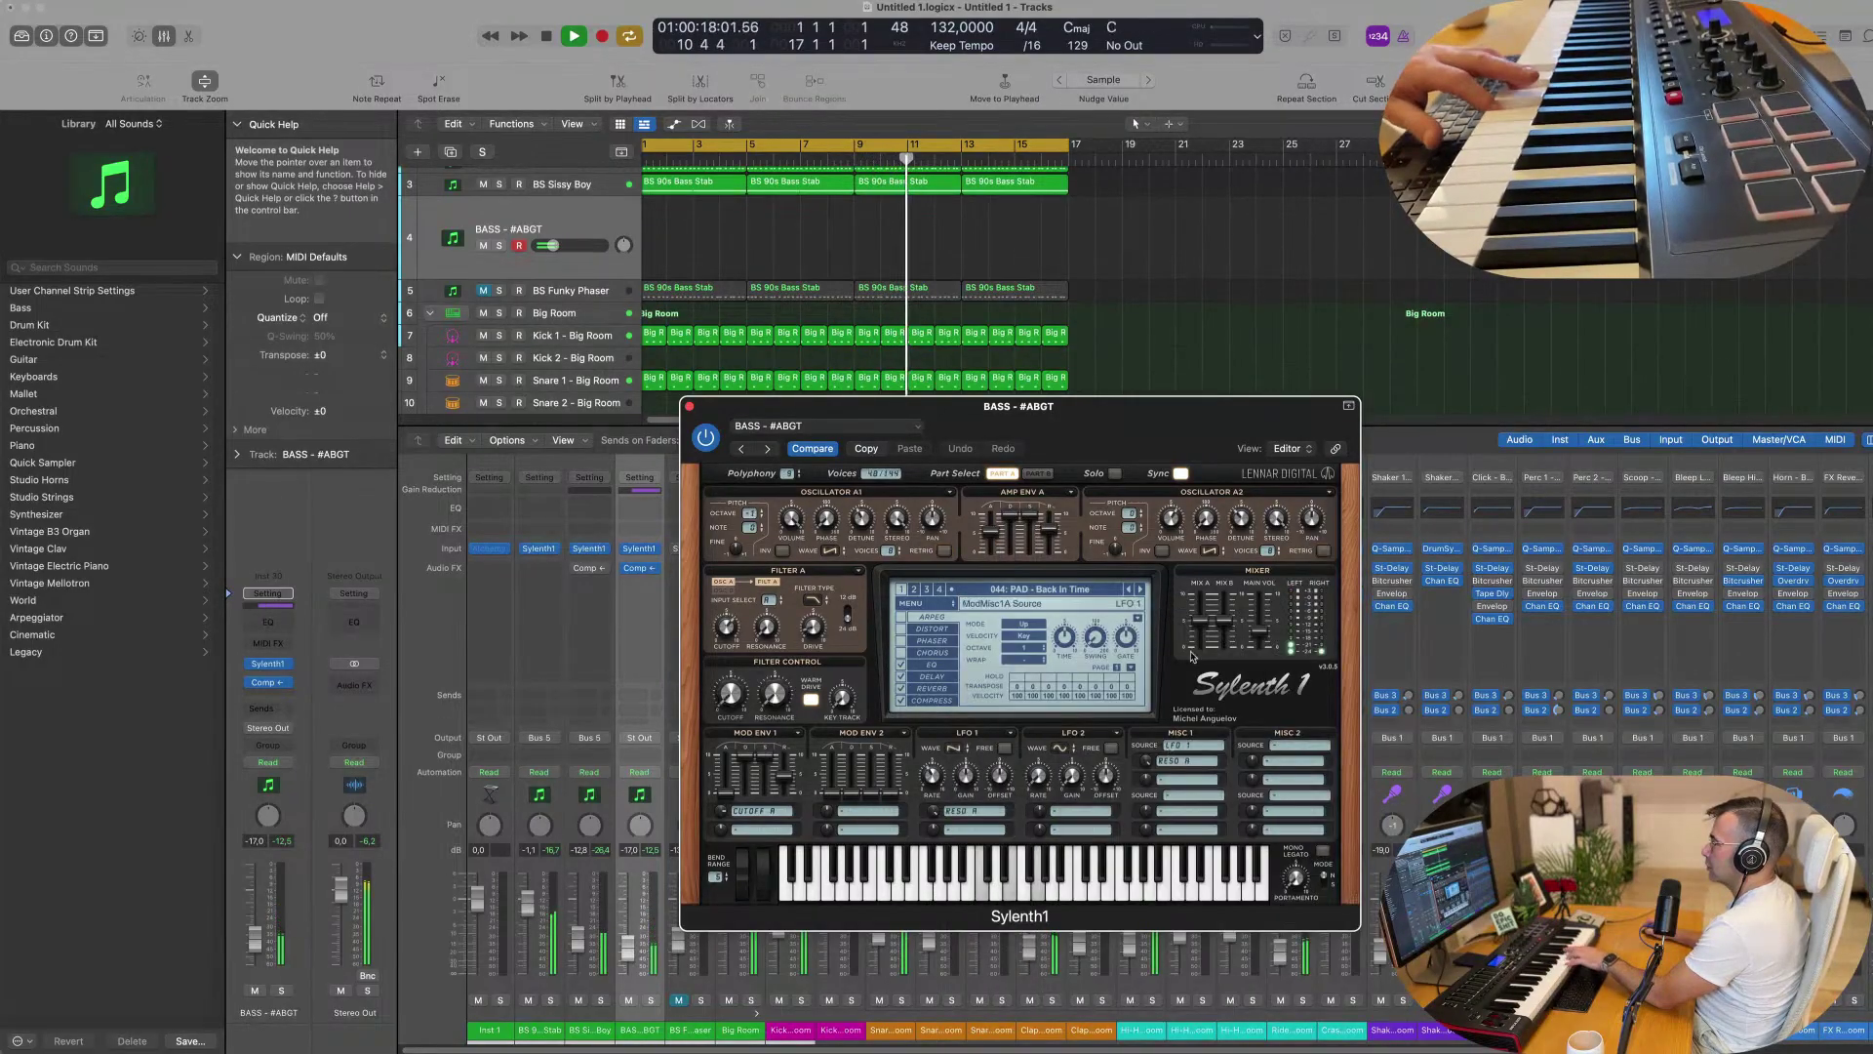
drag(1127, 417, 1097, 417)
click(739, 449)
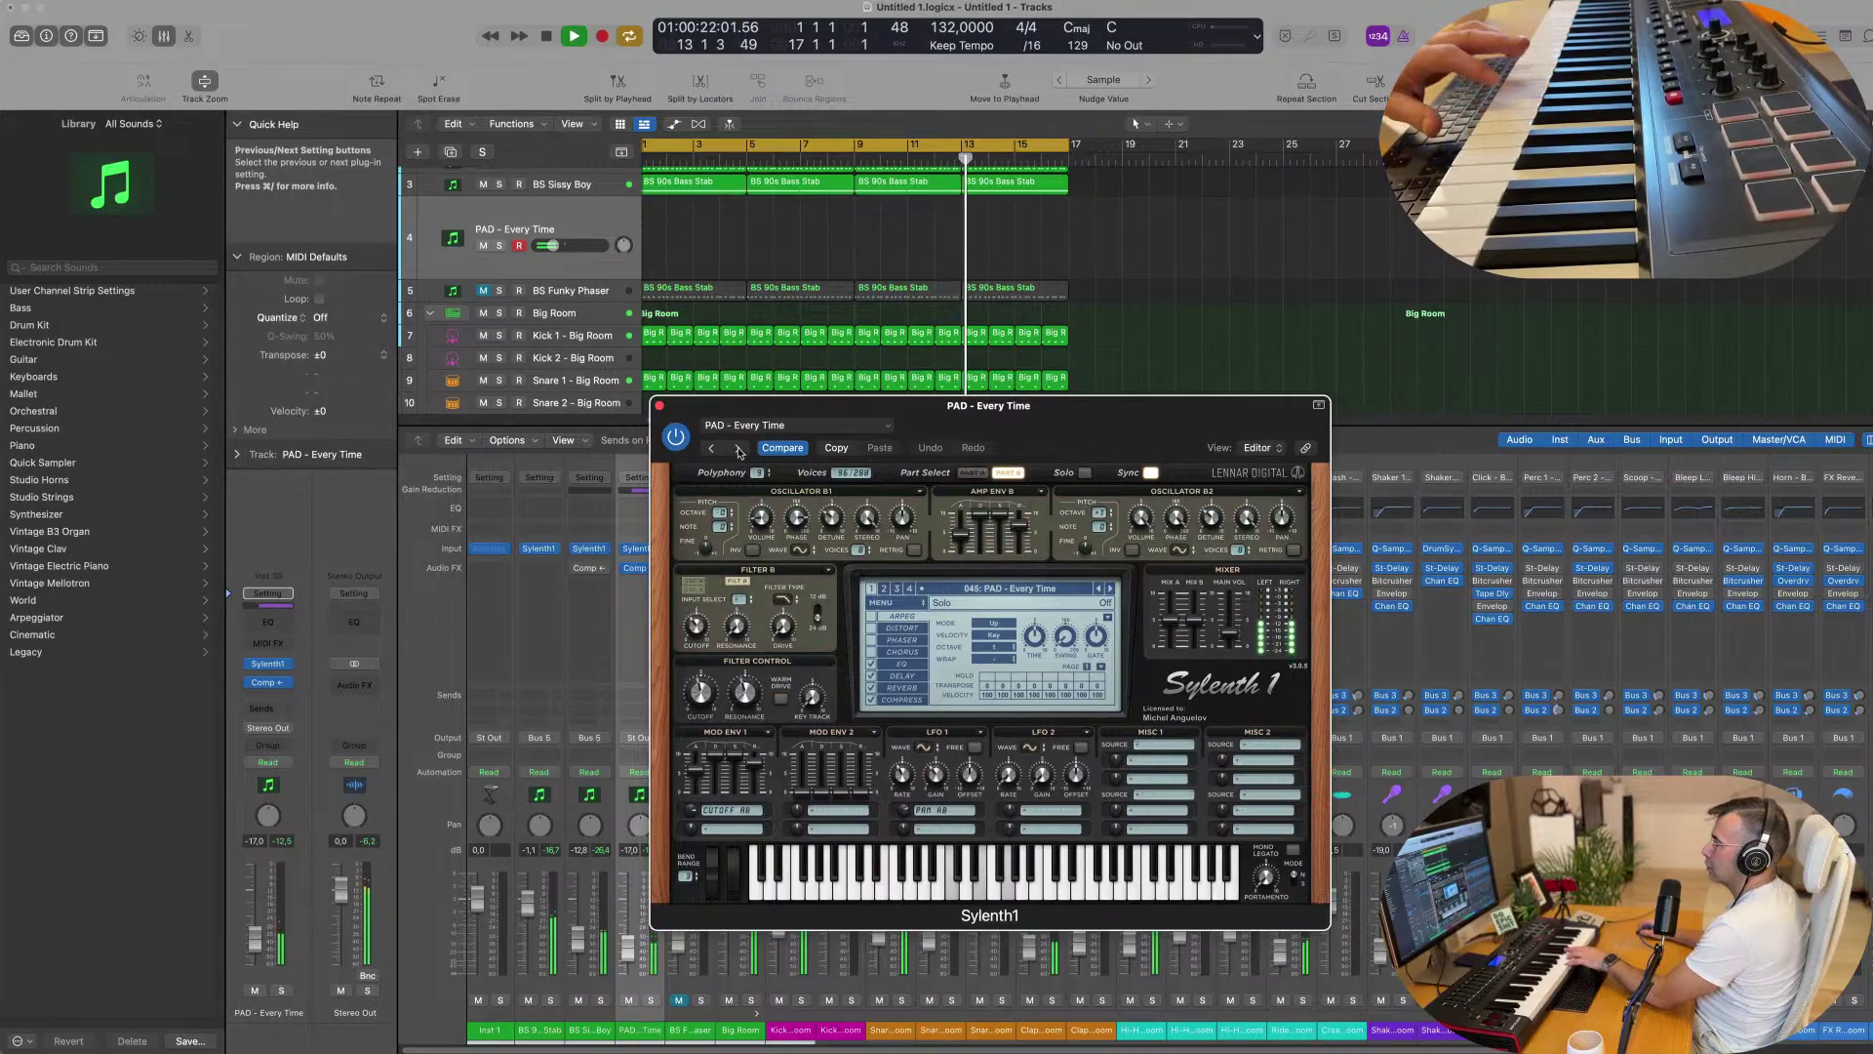
click(739, 449)
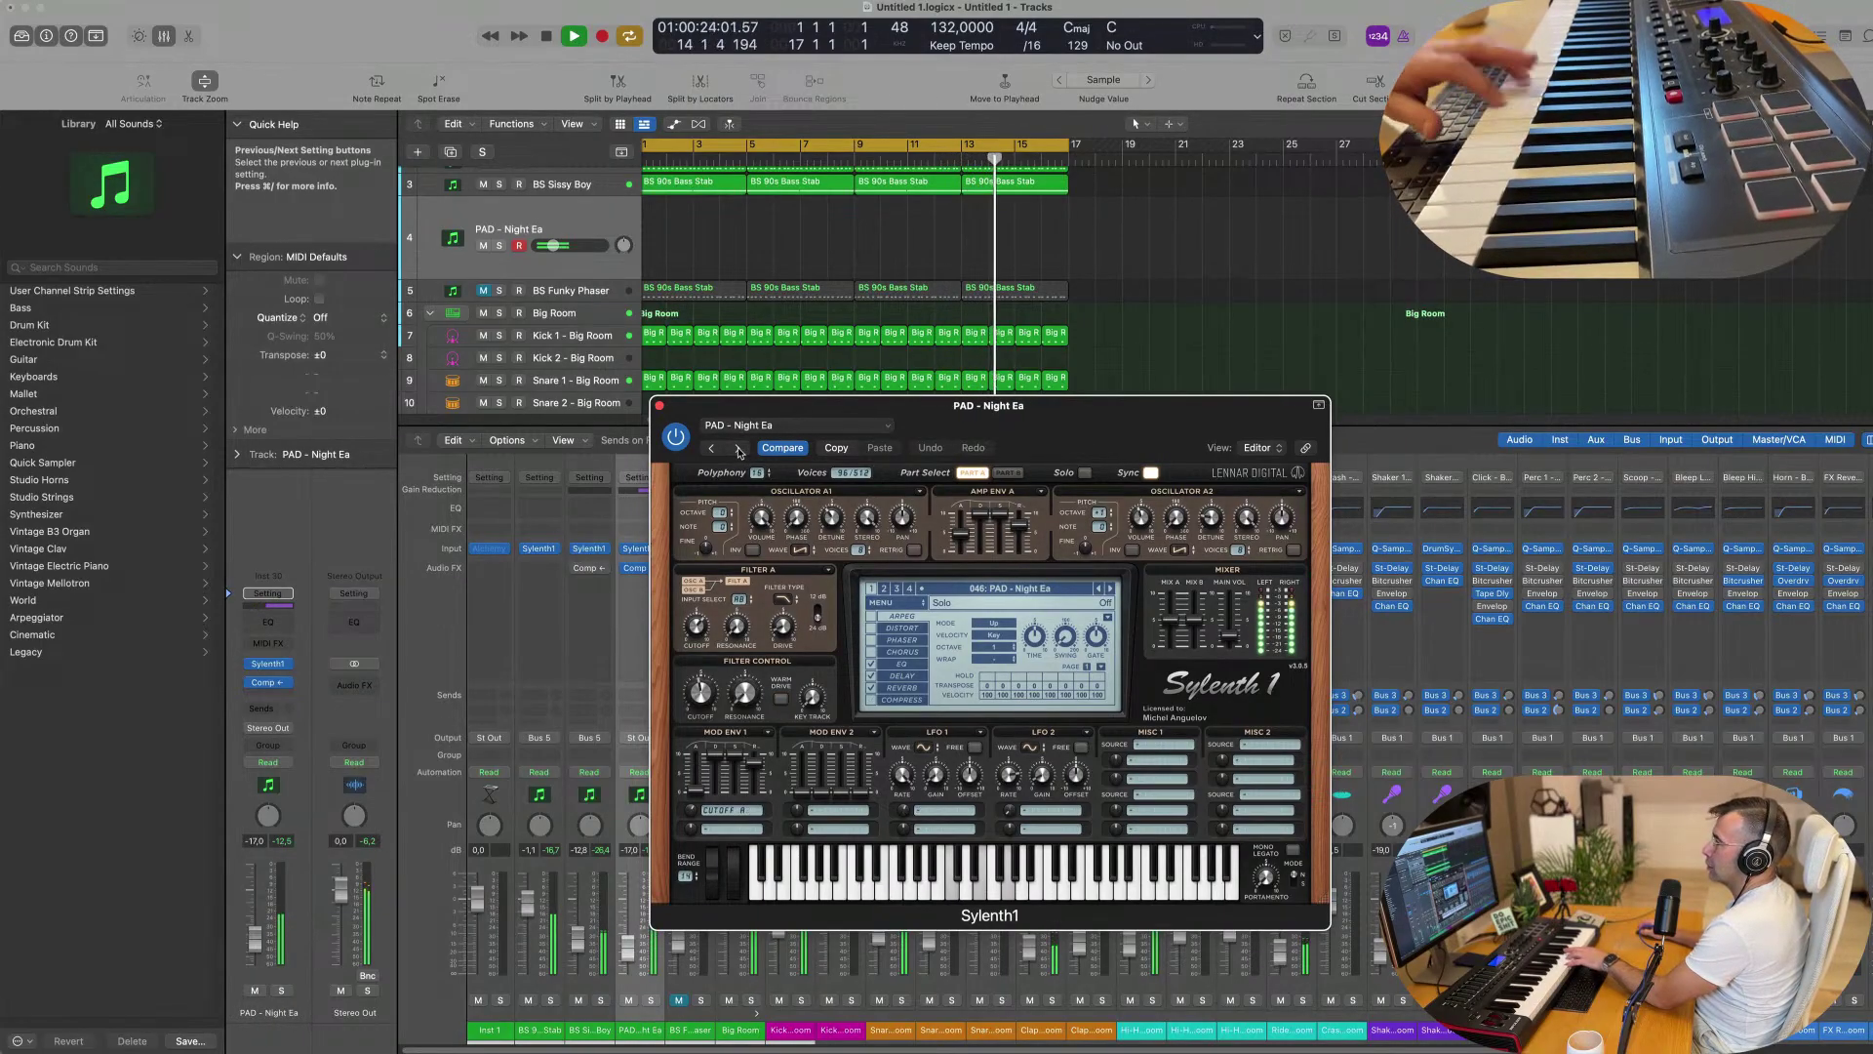
click(738, 449)
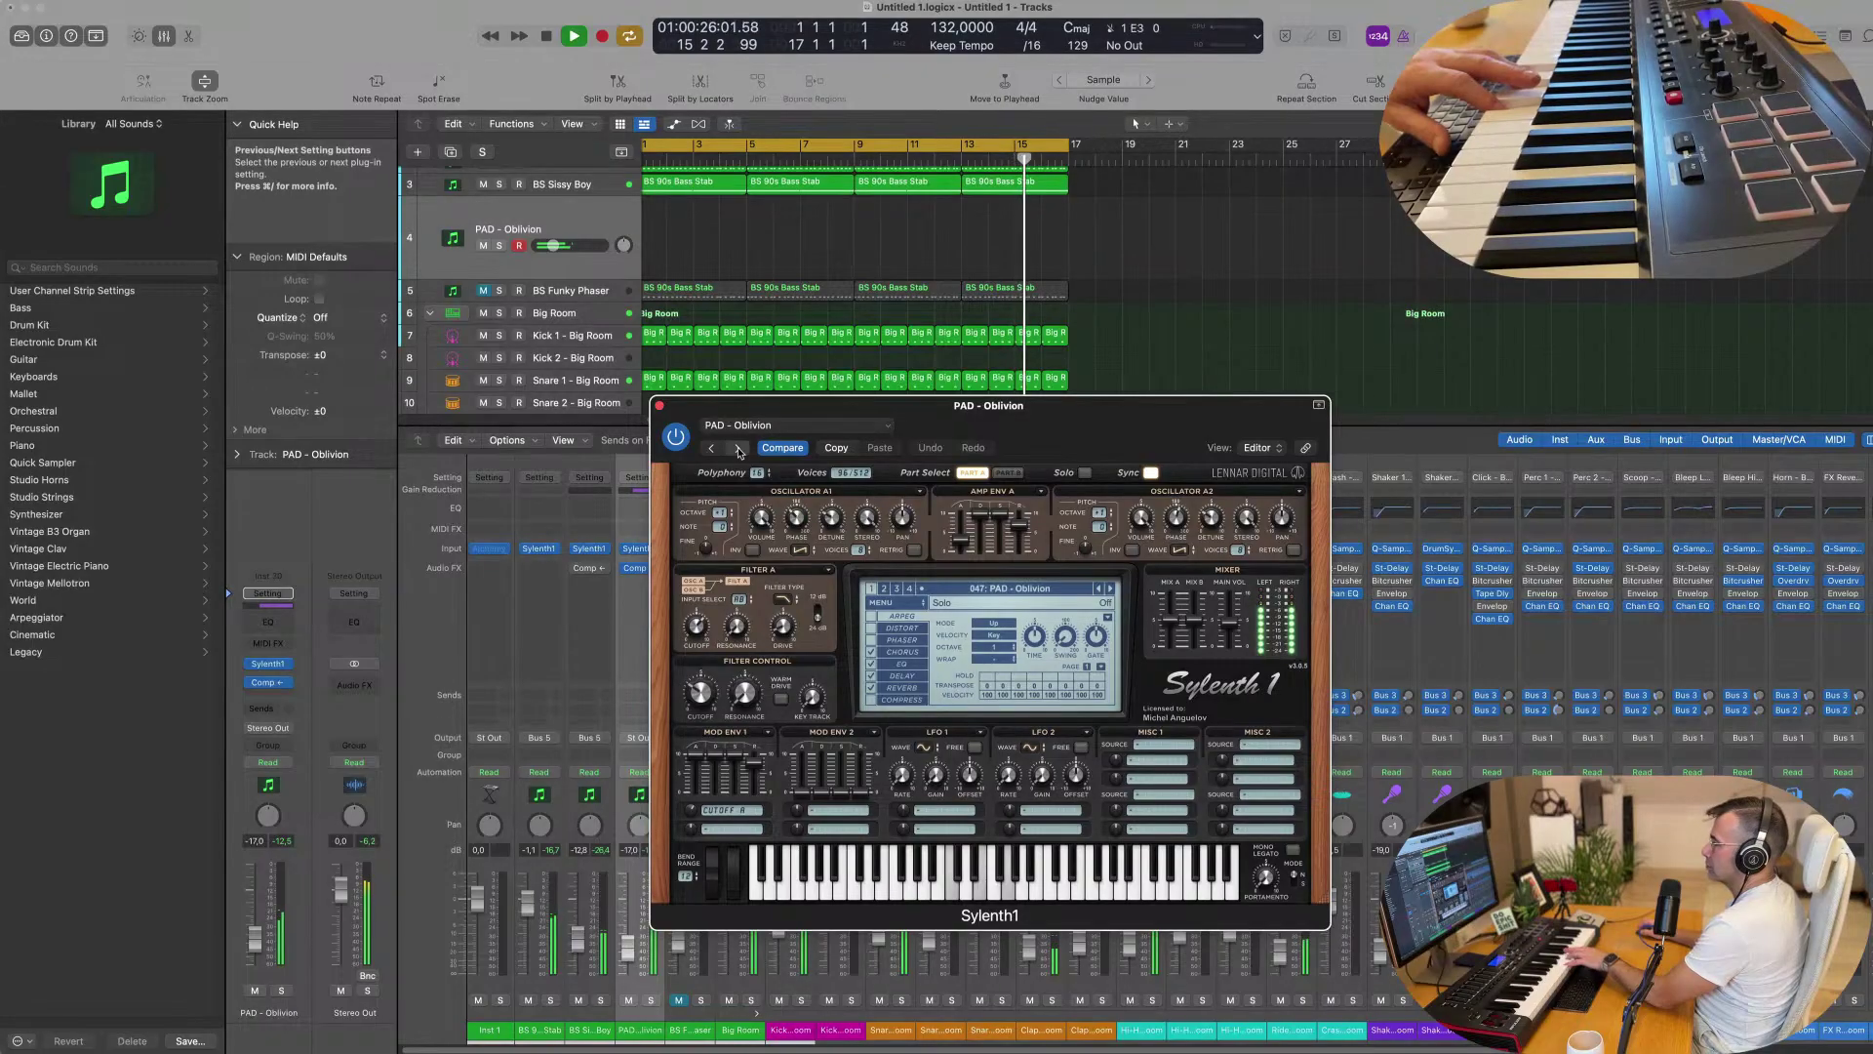
click(739, 449)
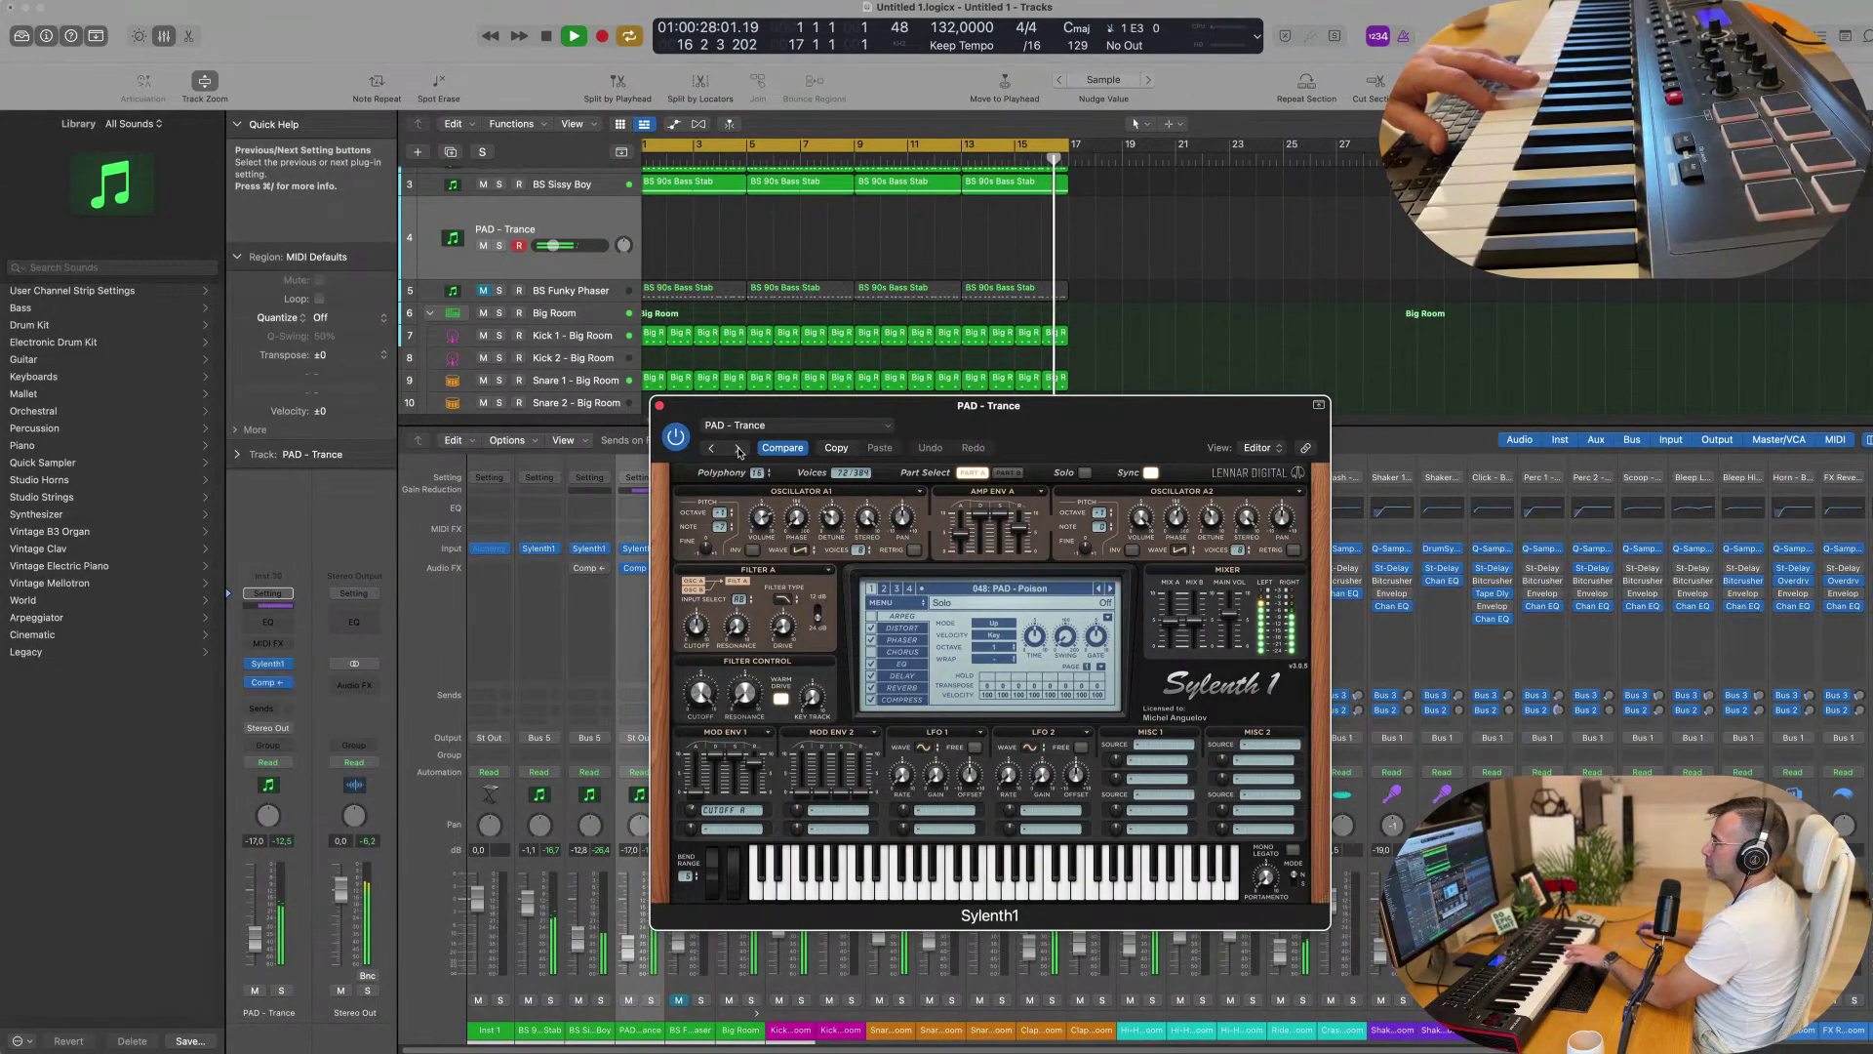
click(738, 449)
click(739, 449)
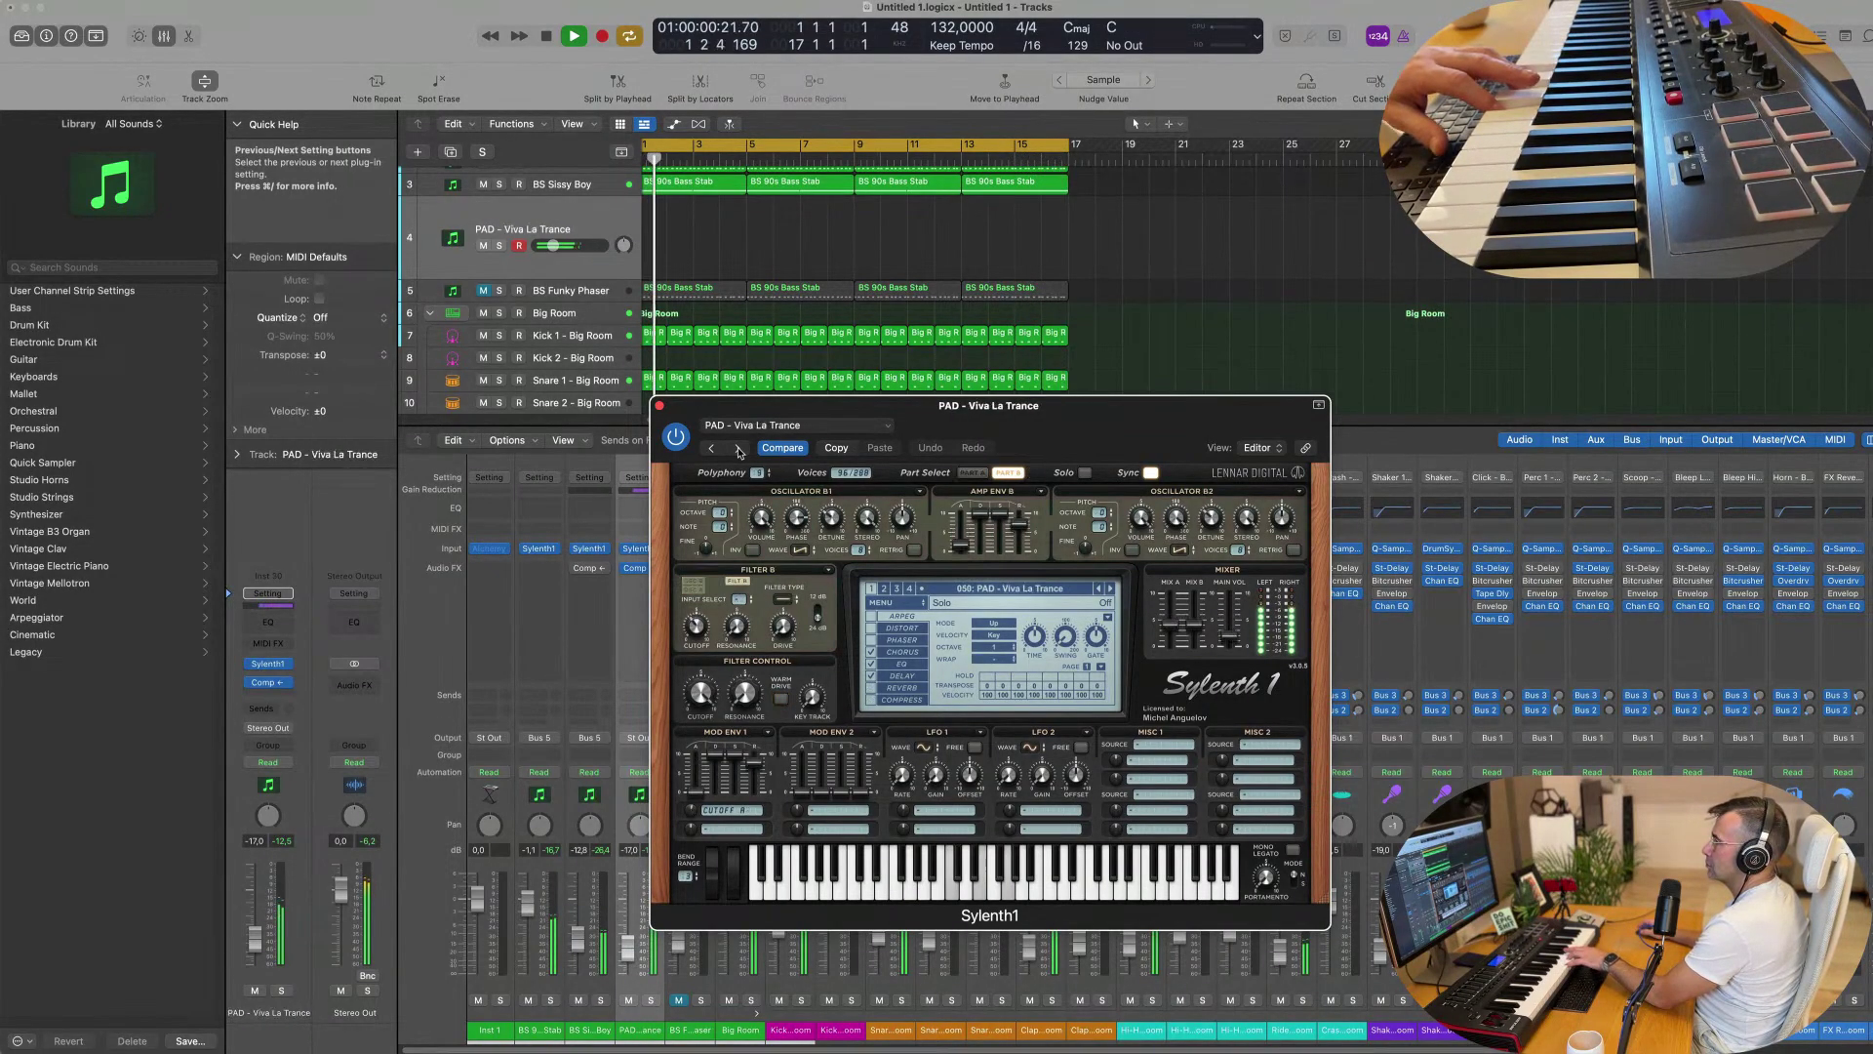
click(739, 448)
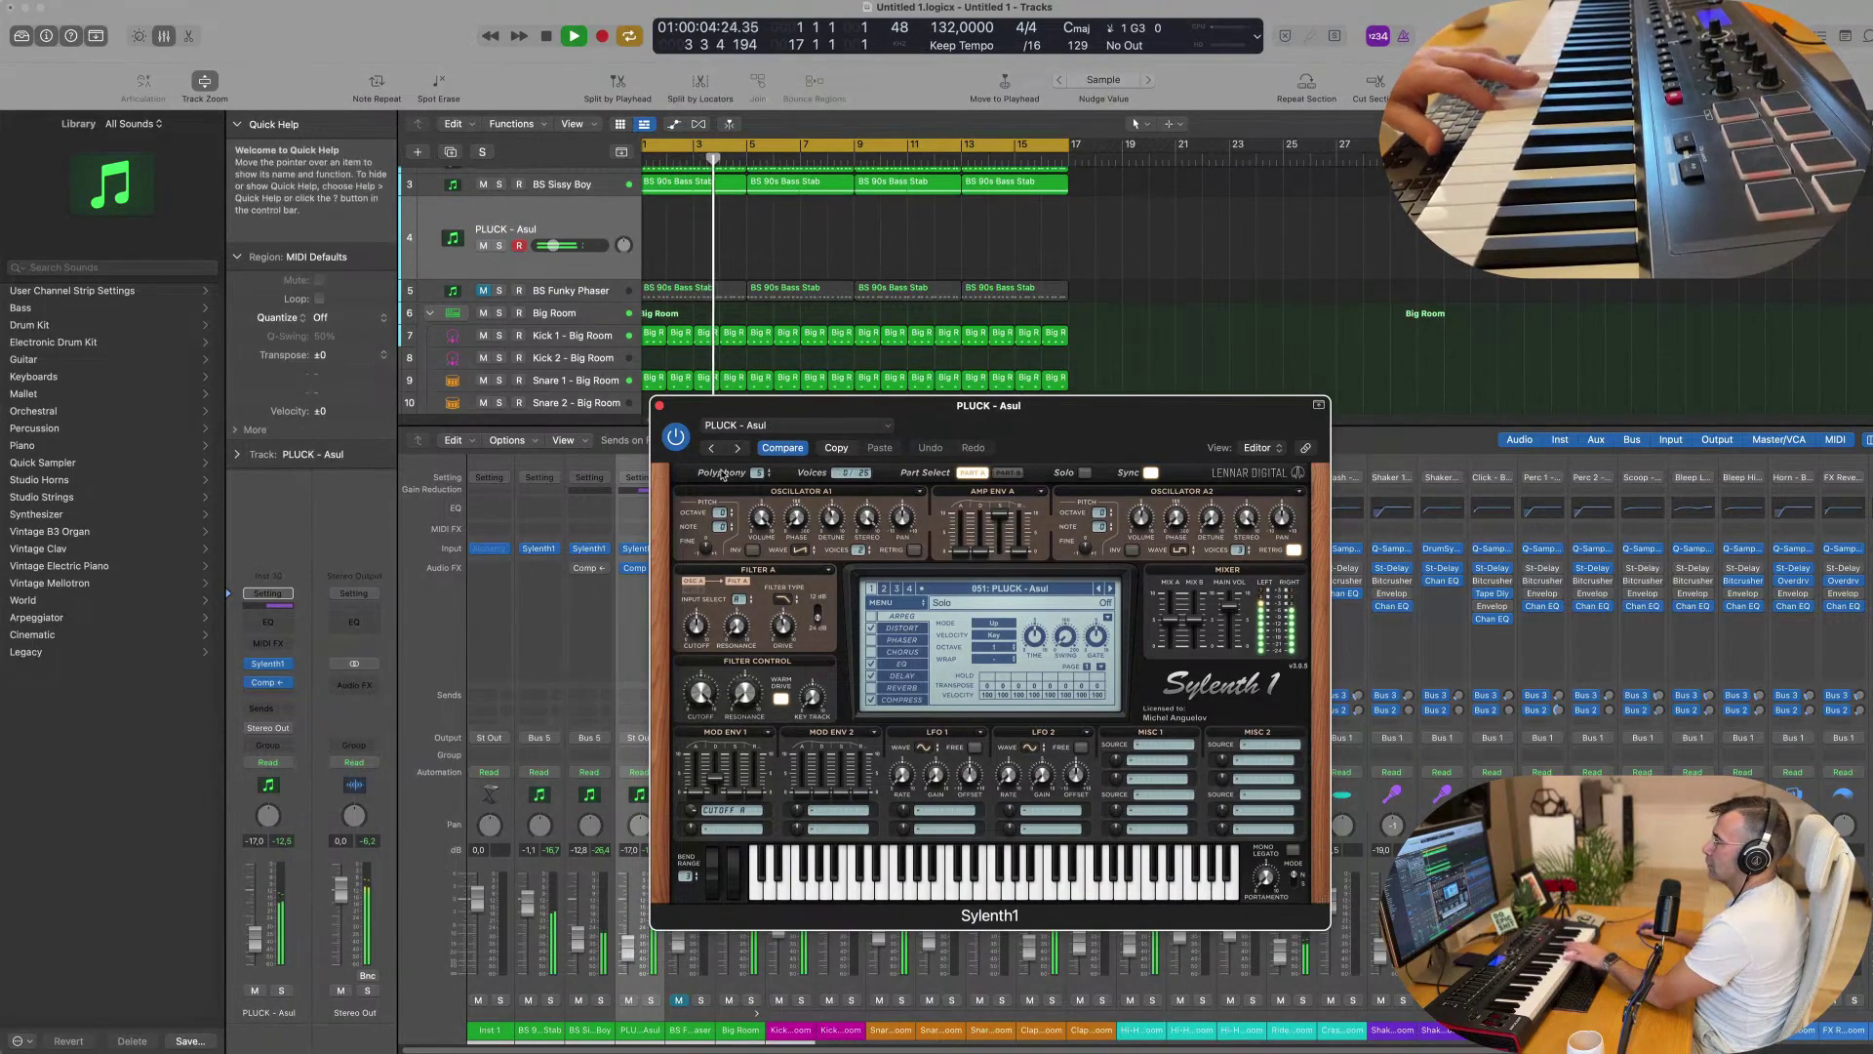
Close the Sylenth1 window and open the instrument choices for the PLUCK - Asul track.
key(super+w)
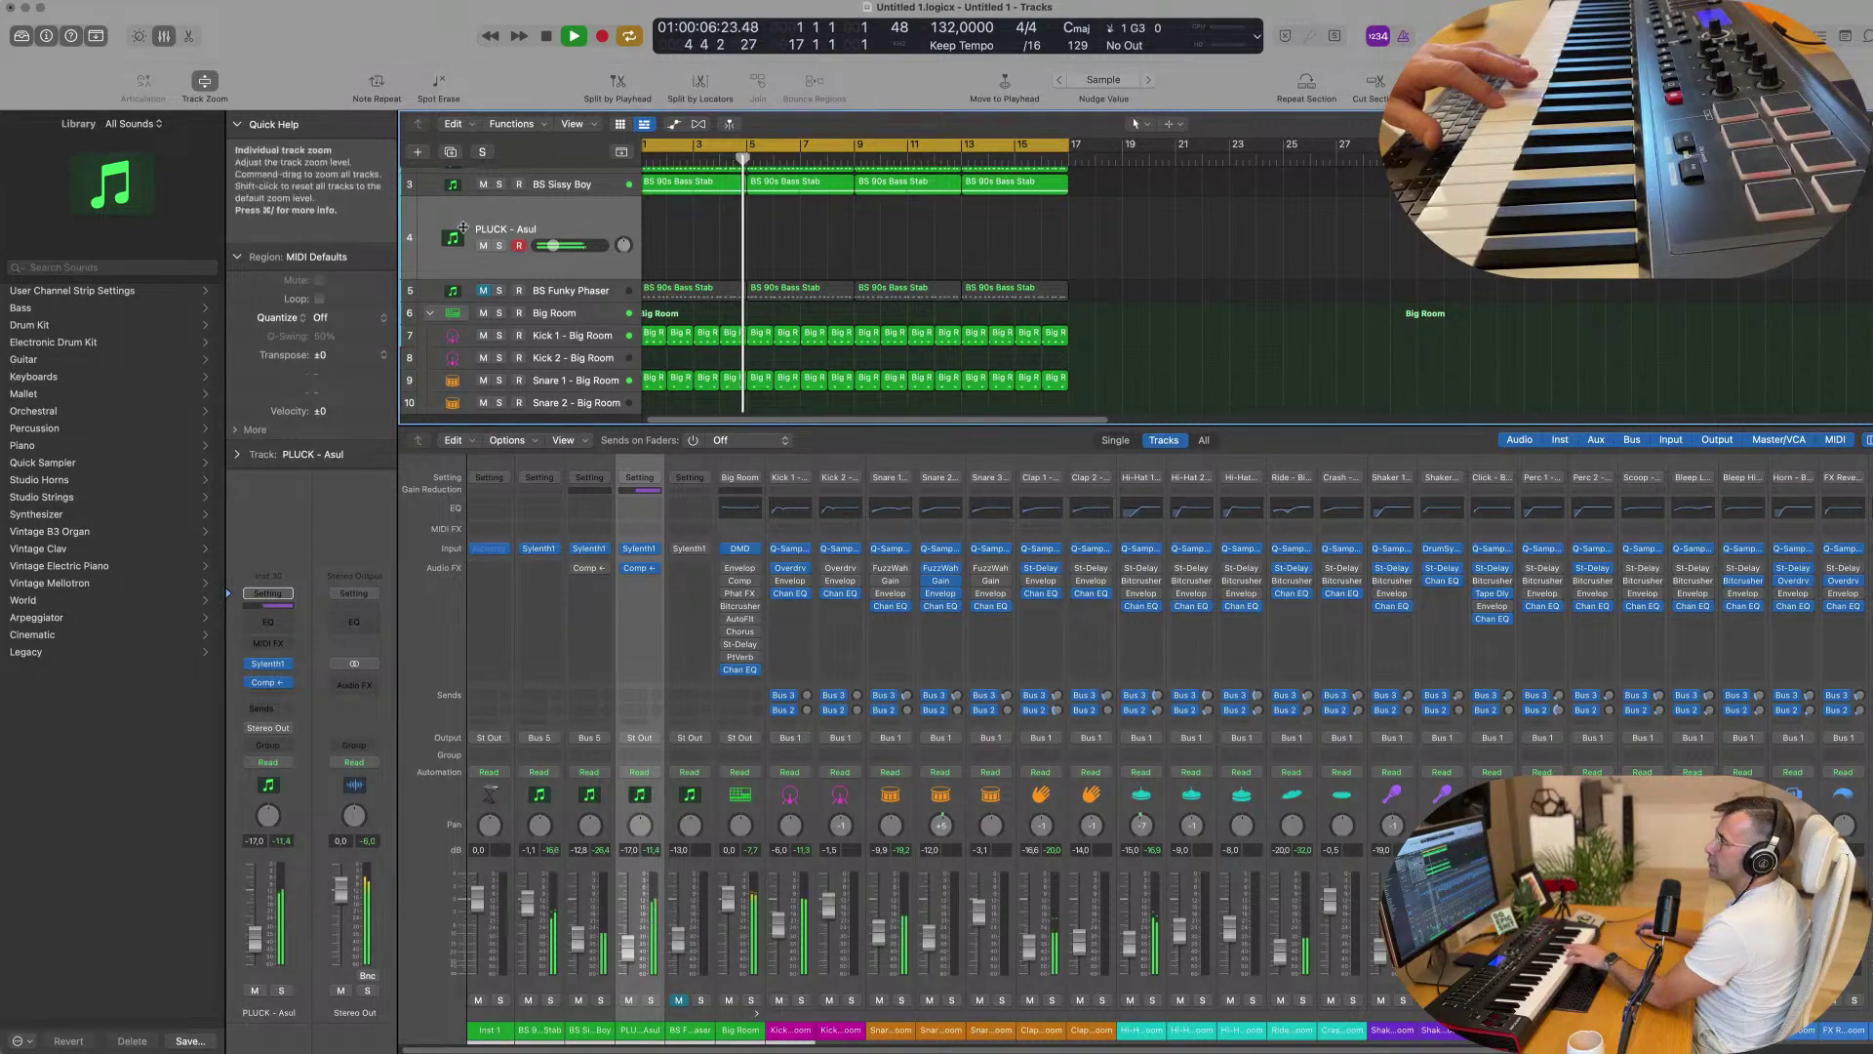
click(285, 667)
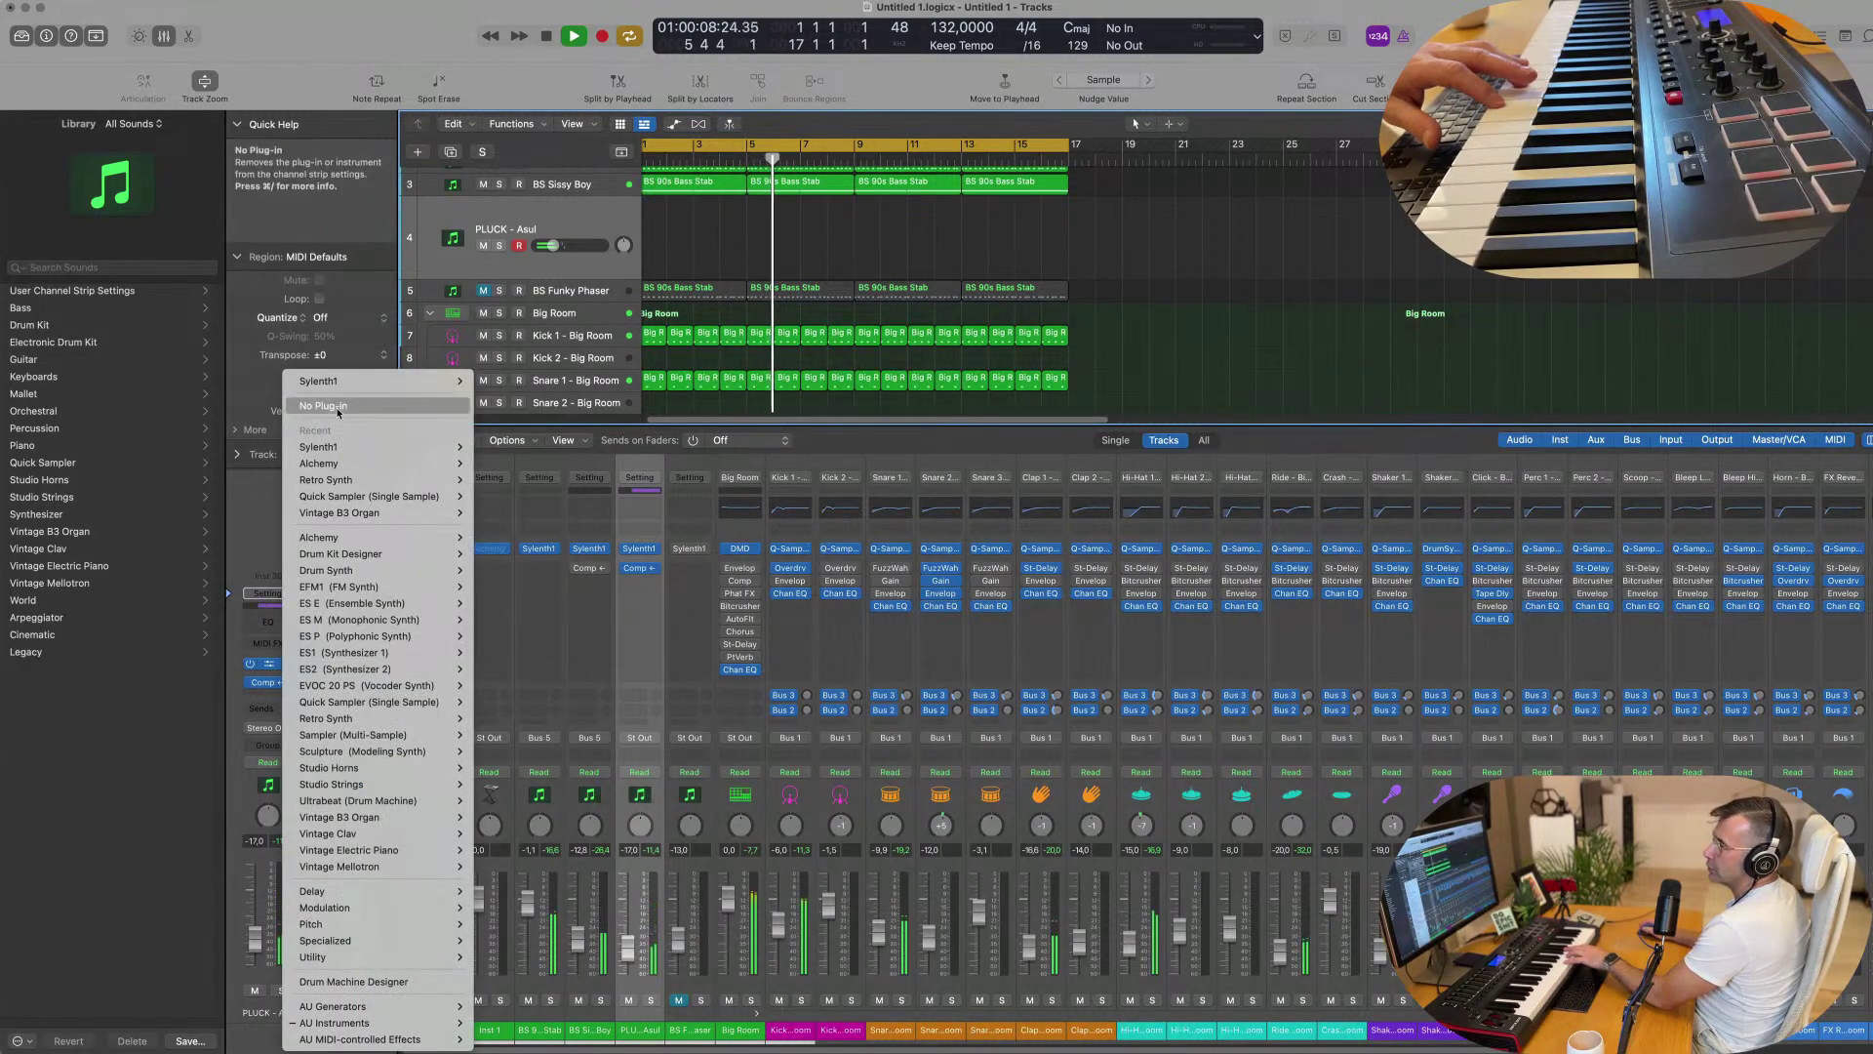
Replace the instrument on the pluck track with Alchemy and load the Perfect Pad 02 preset from the Pads category.
click(500, 543)
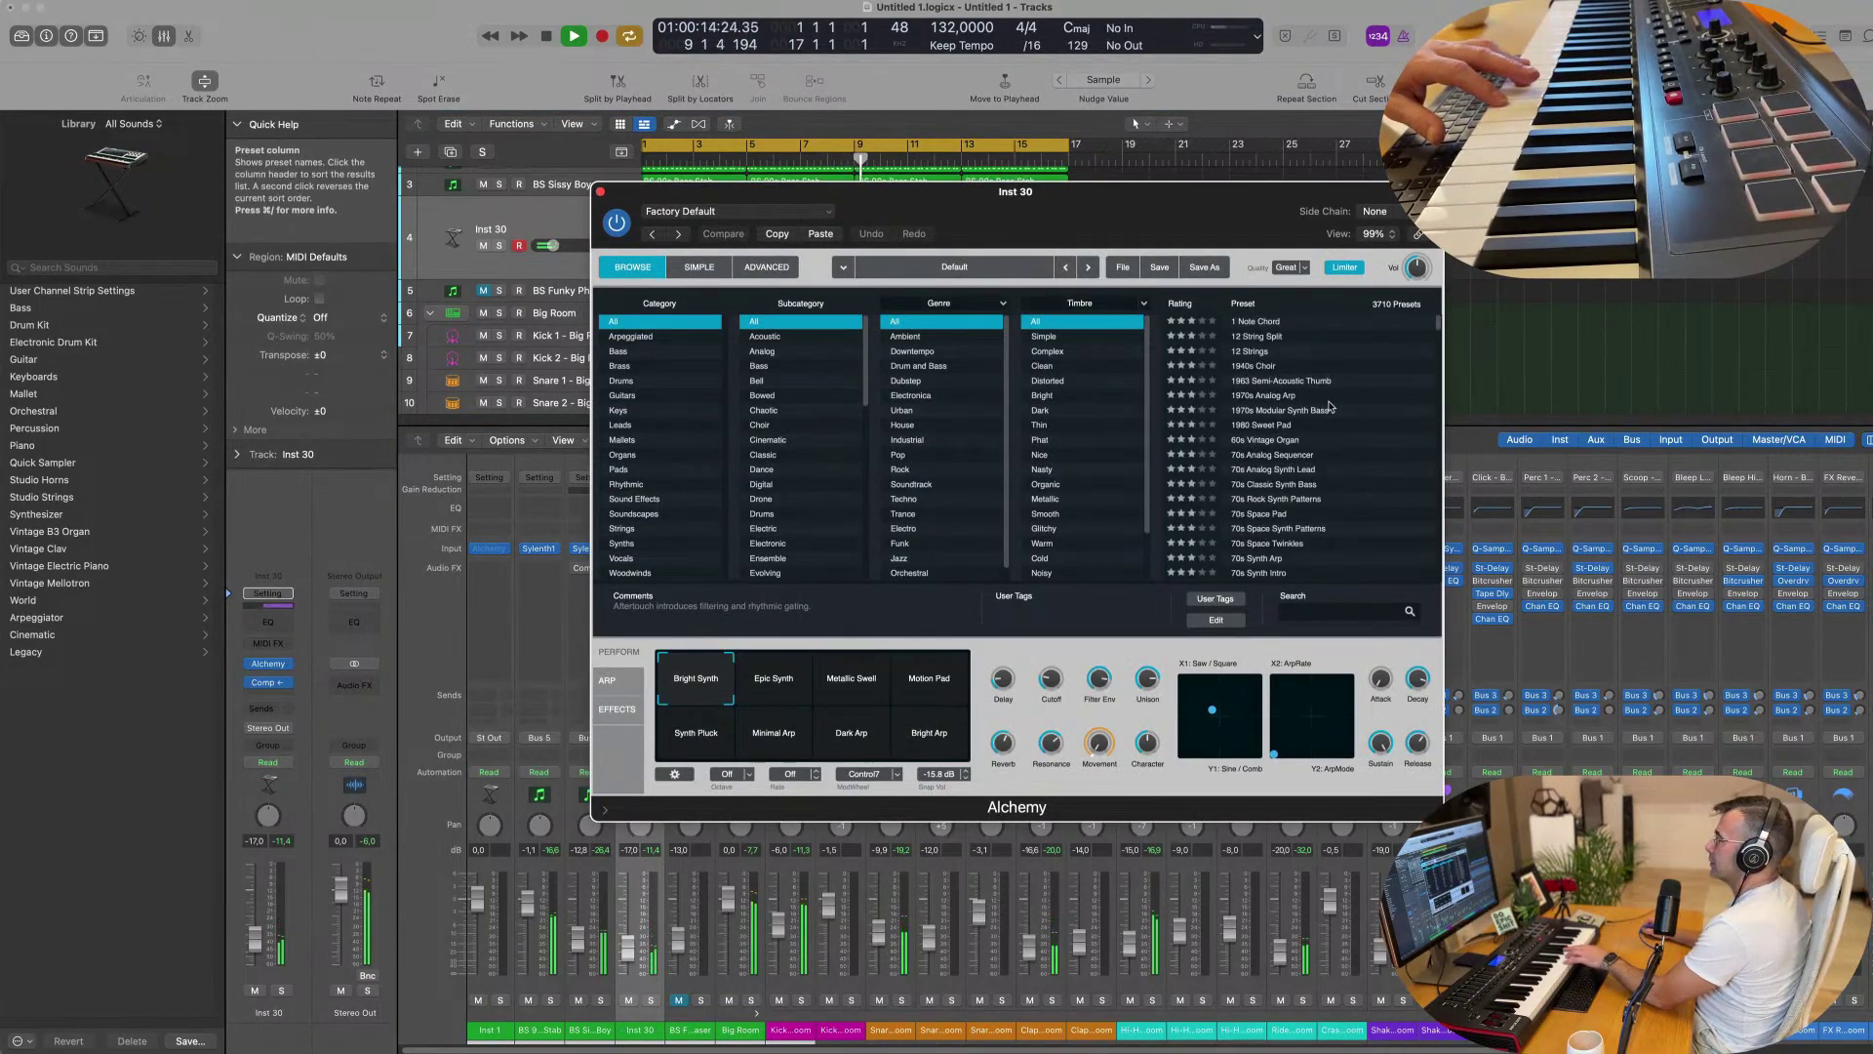
click(618, 470)
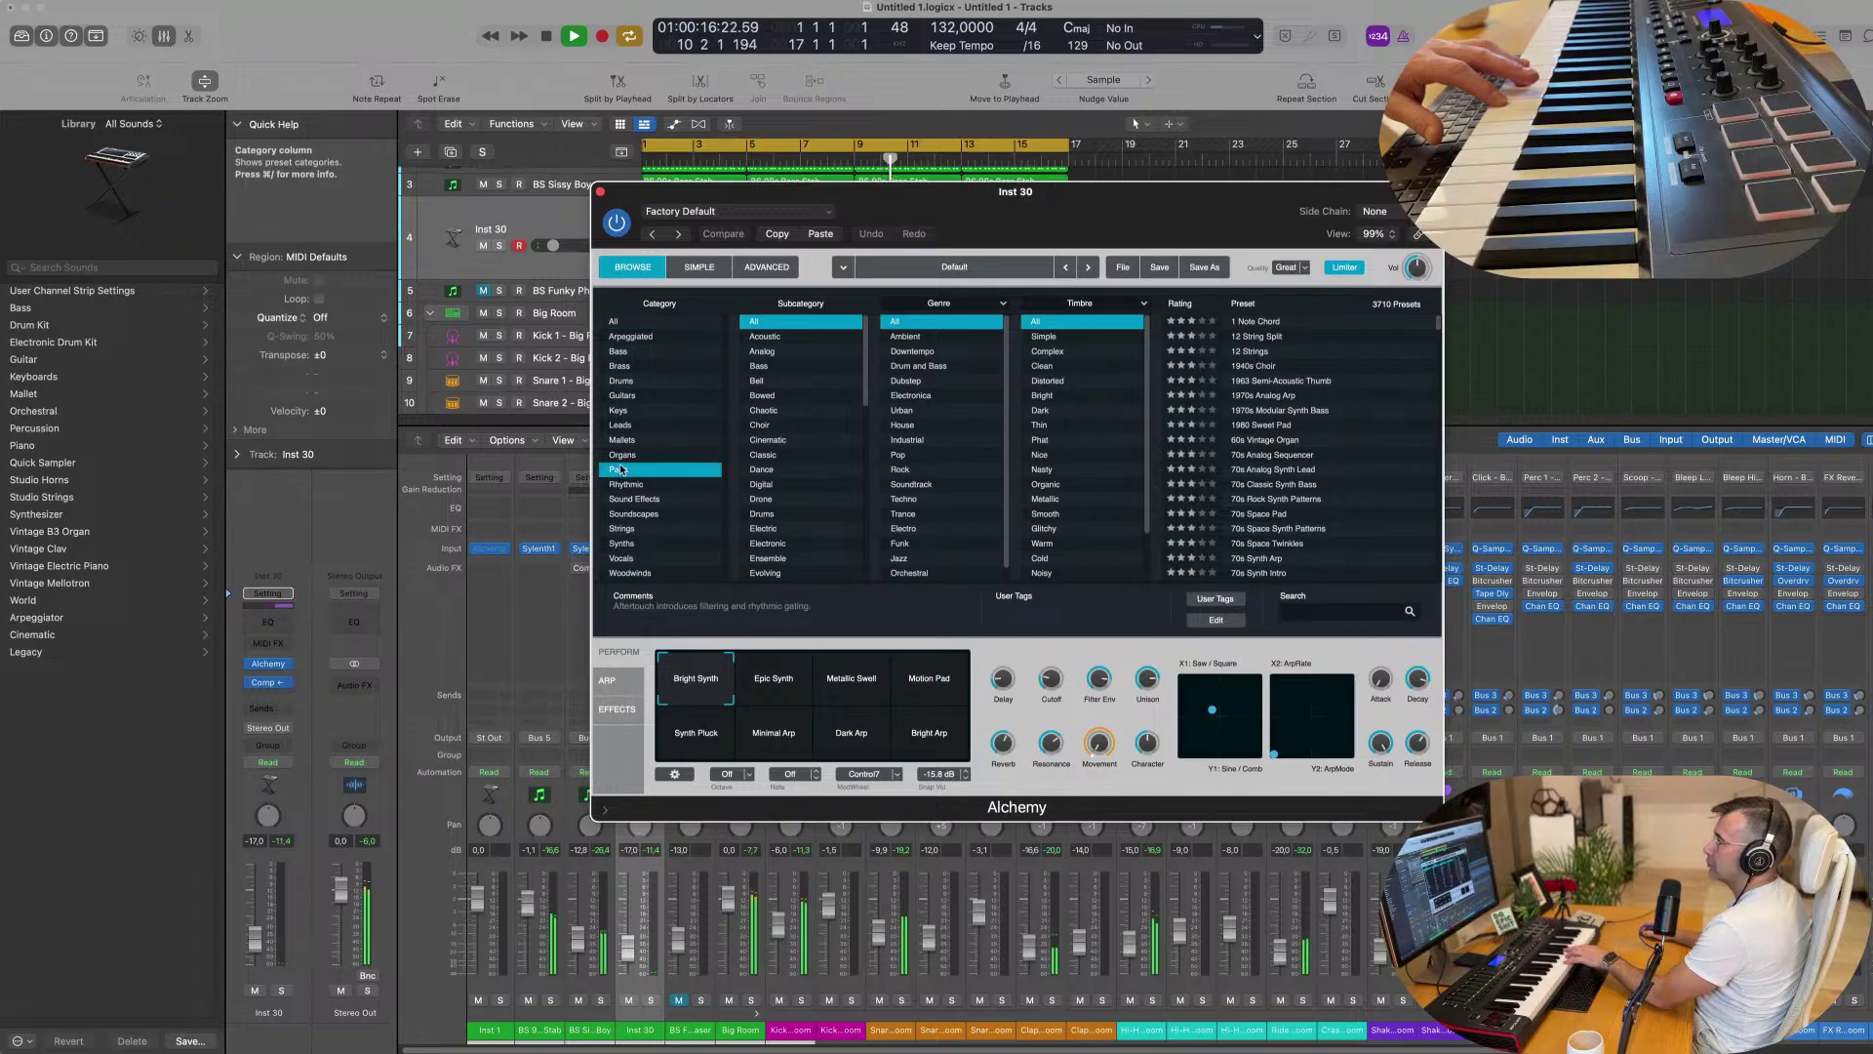
click(1201, 302)
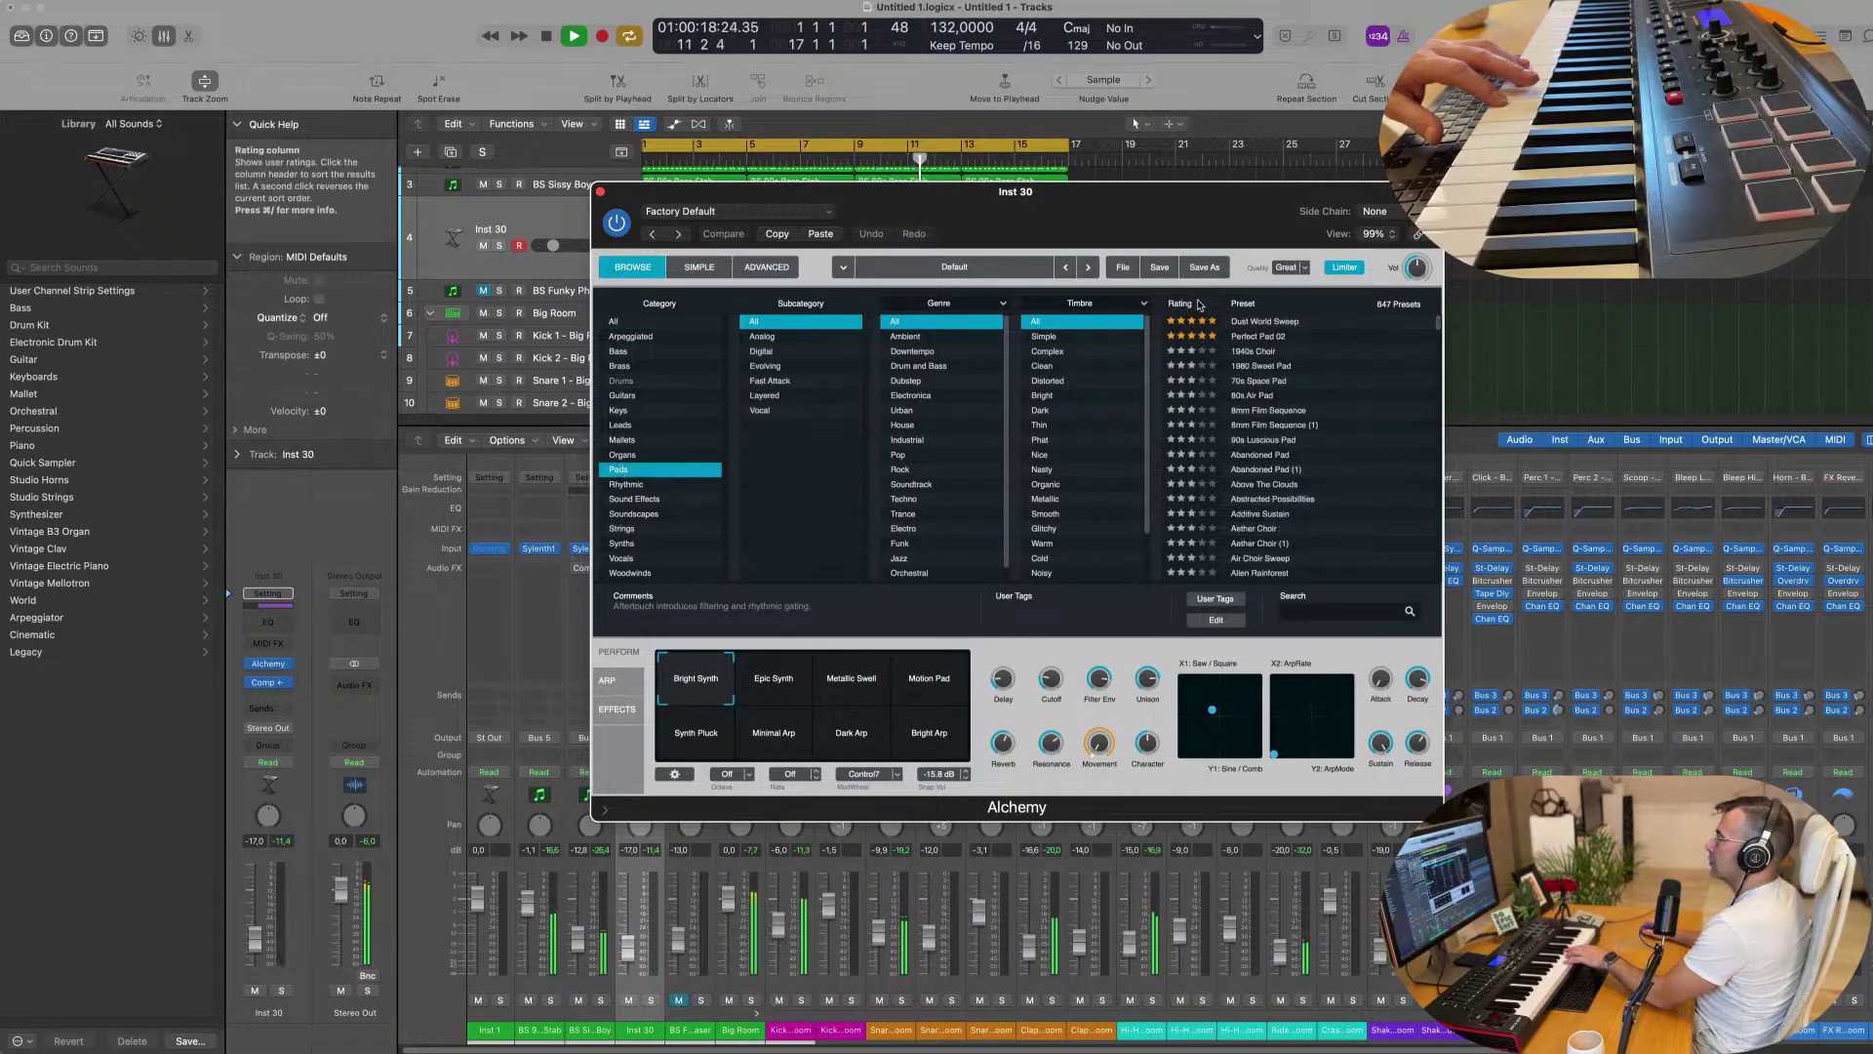
click(1278, 338)
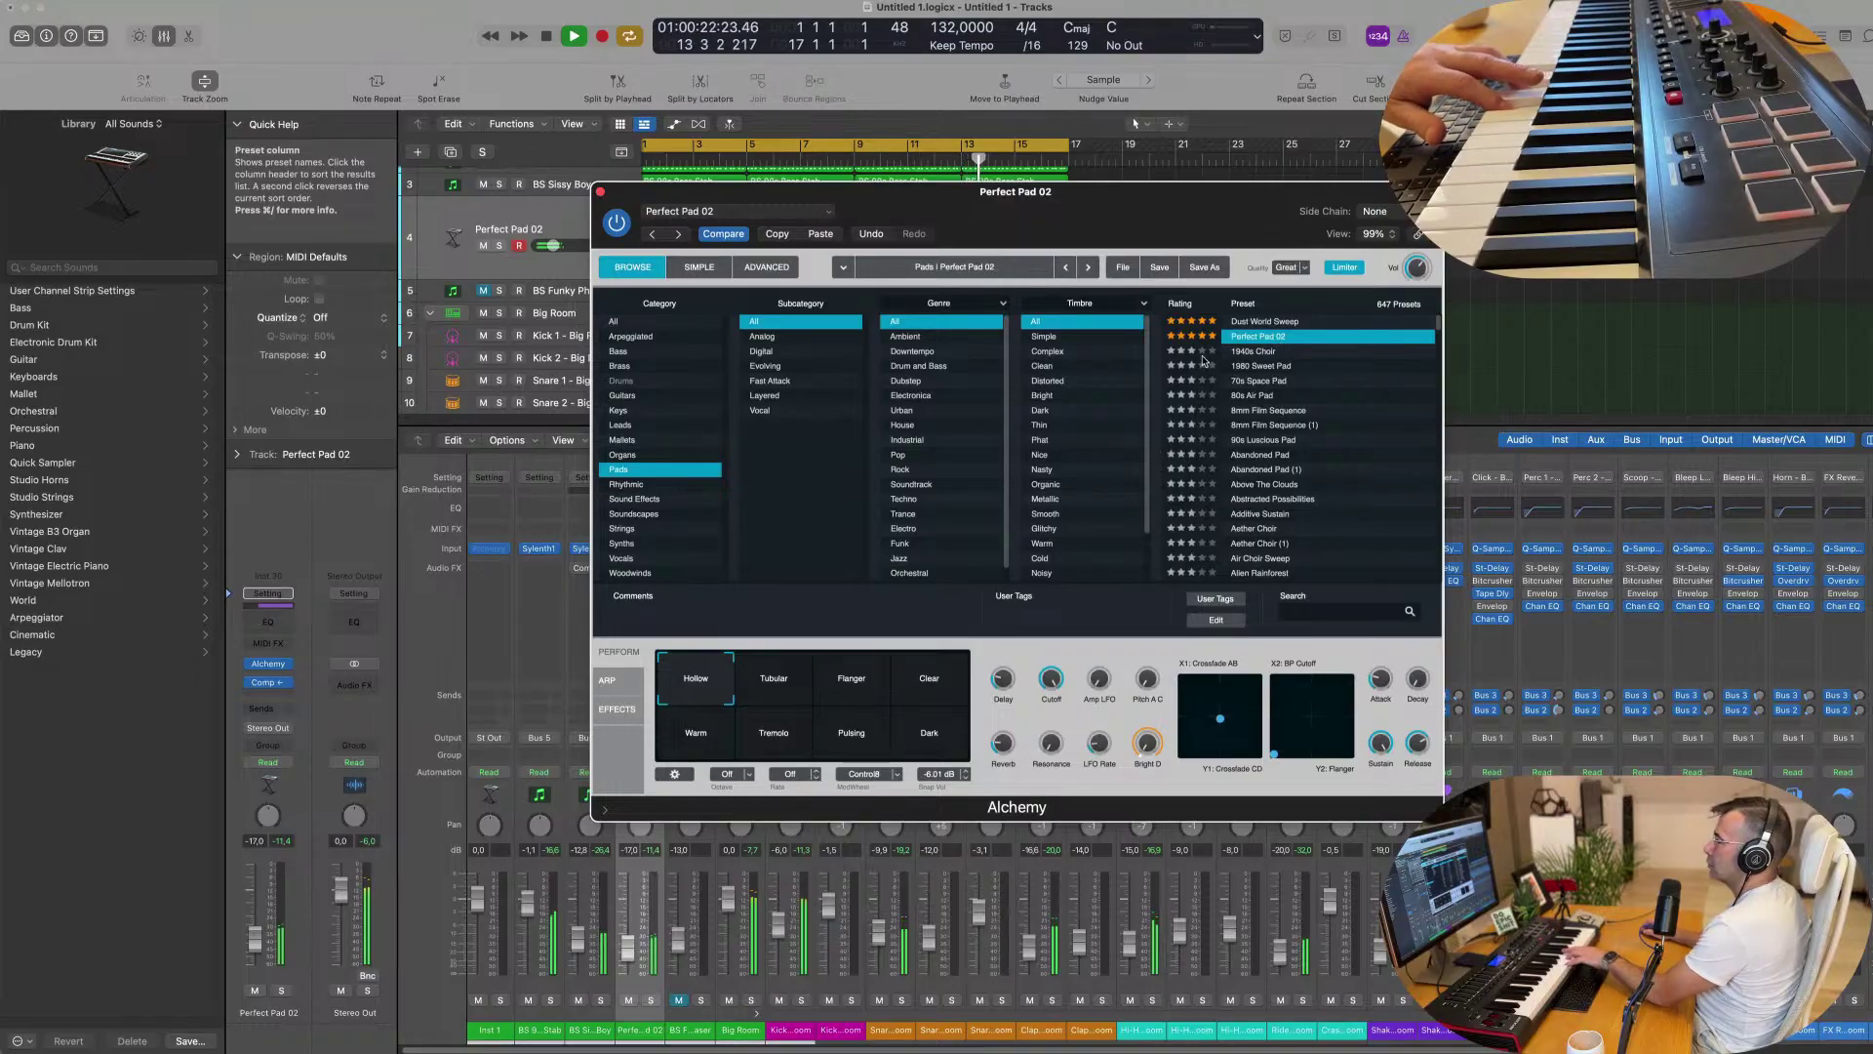
Record a pad chord progression on the Perfect Pad 02 track and move the new region to start at bar 1.
drag(1036, 209, 1208, 256)
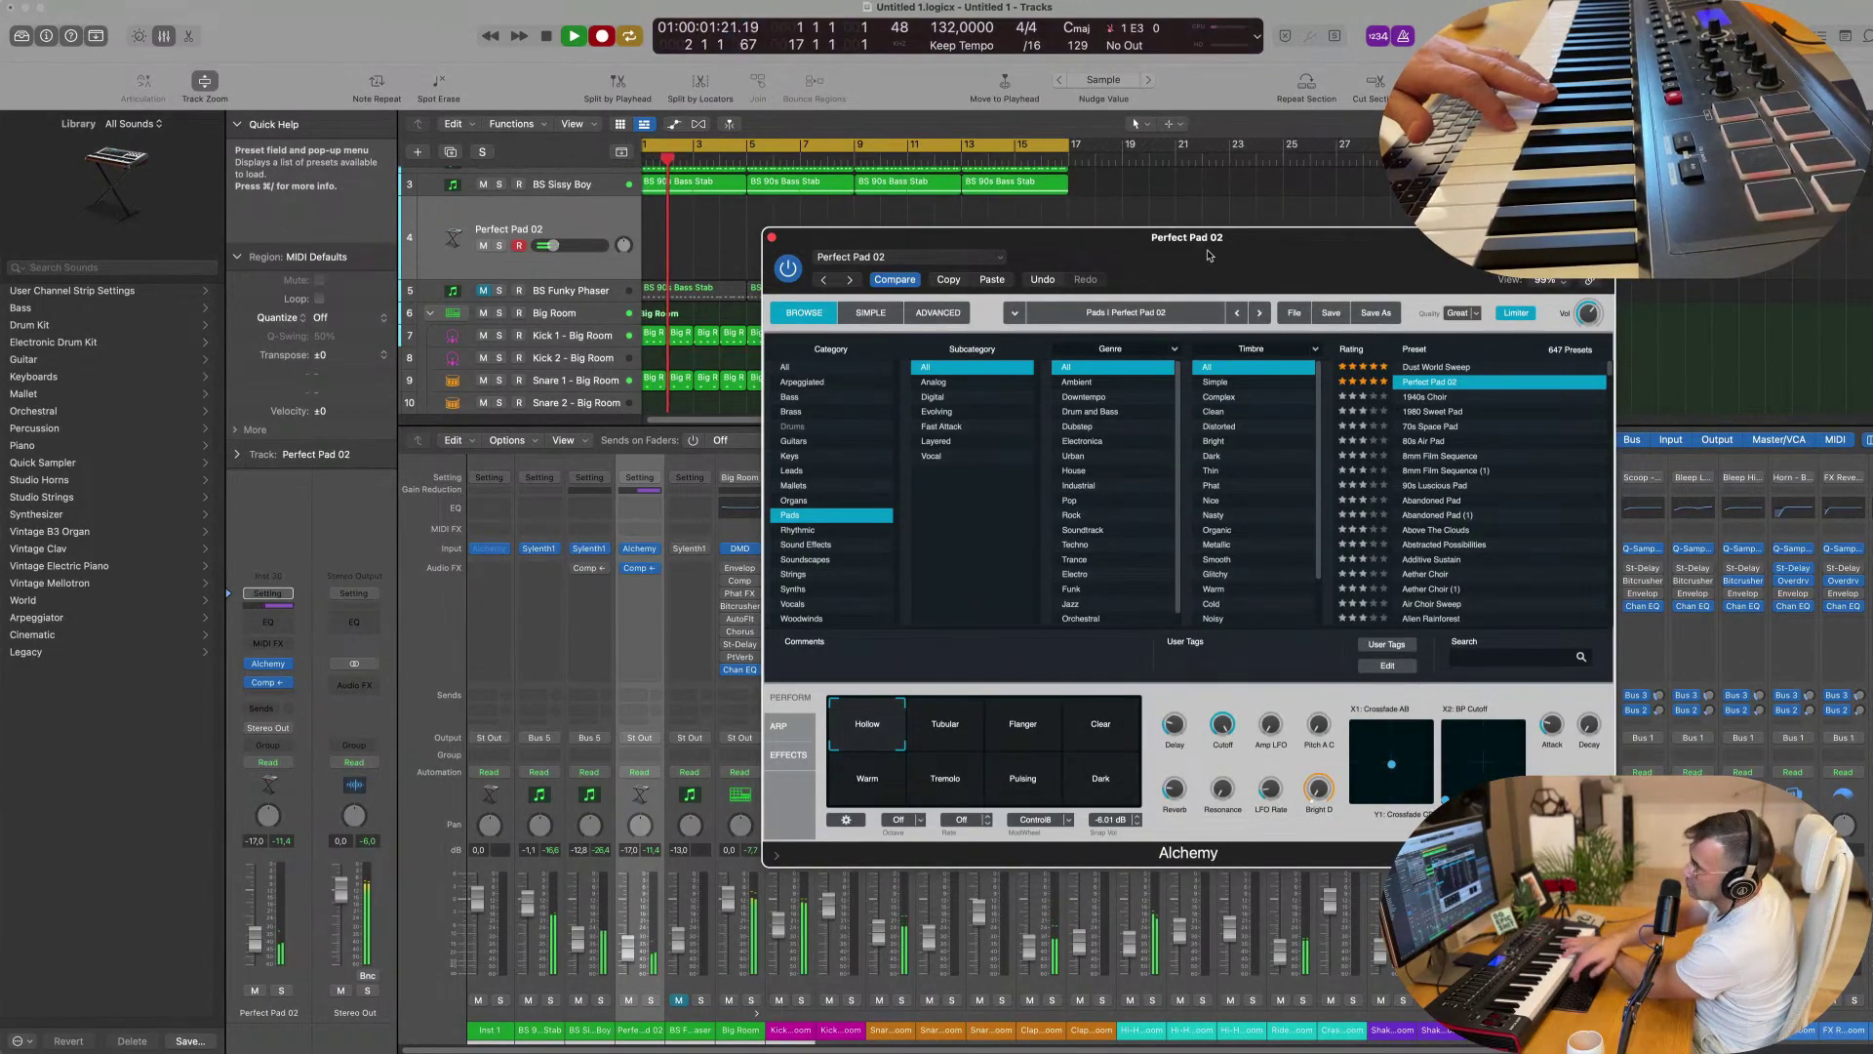
key(r)
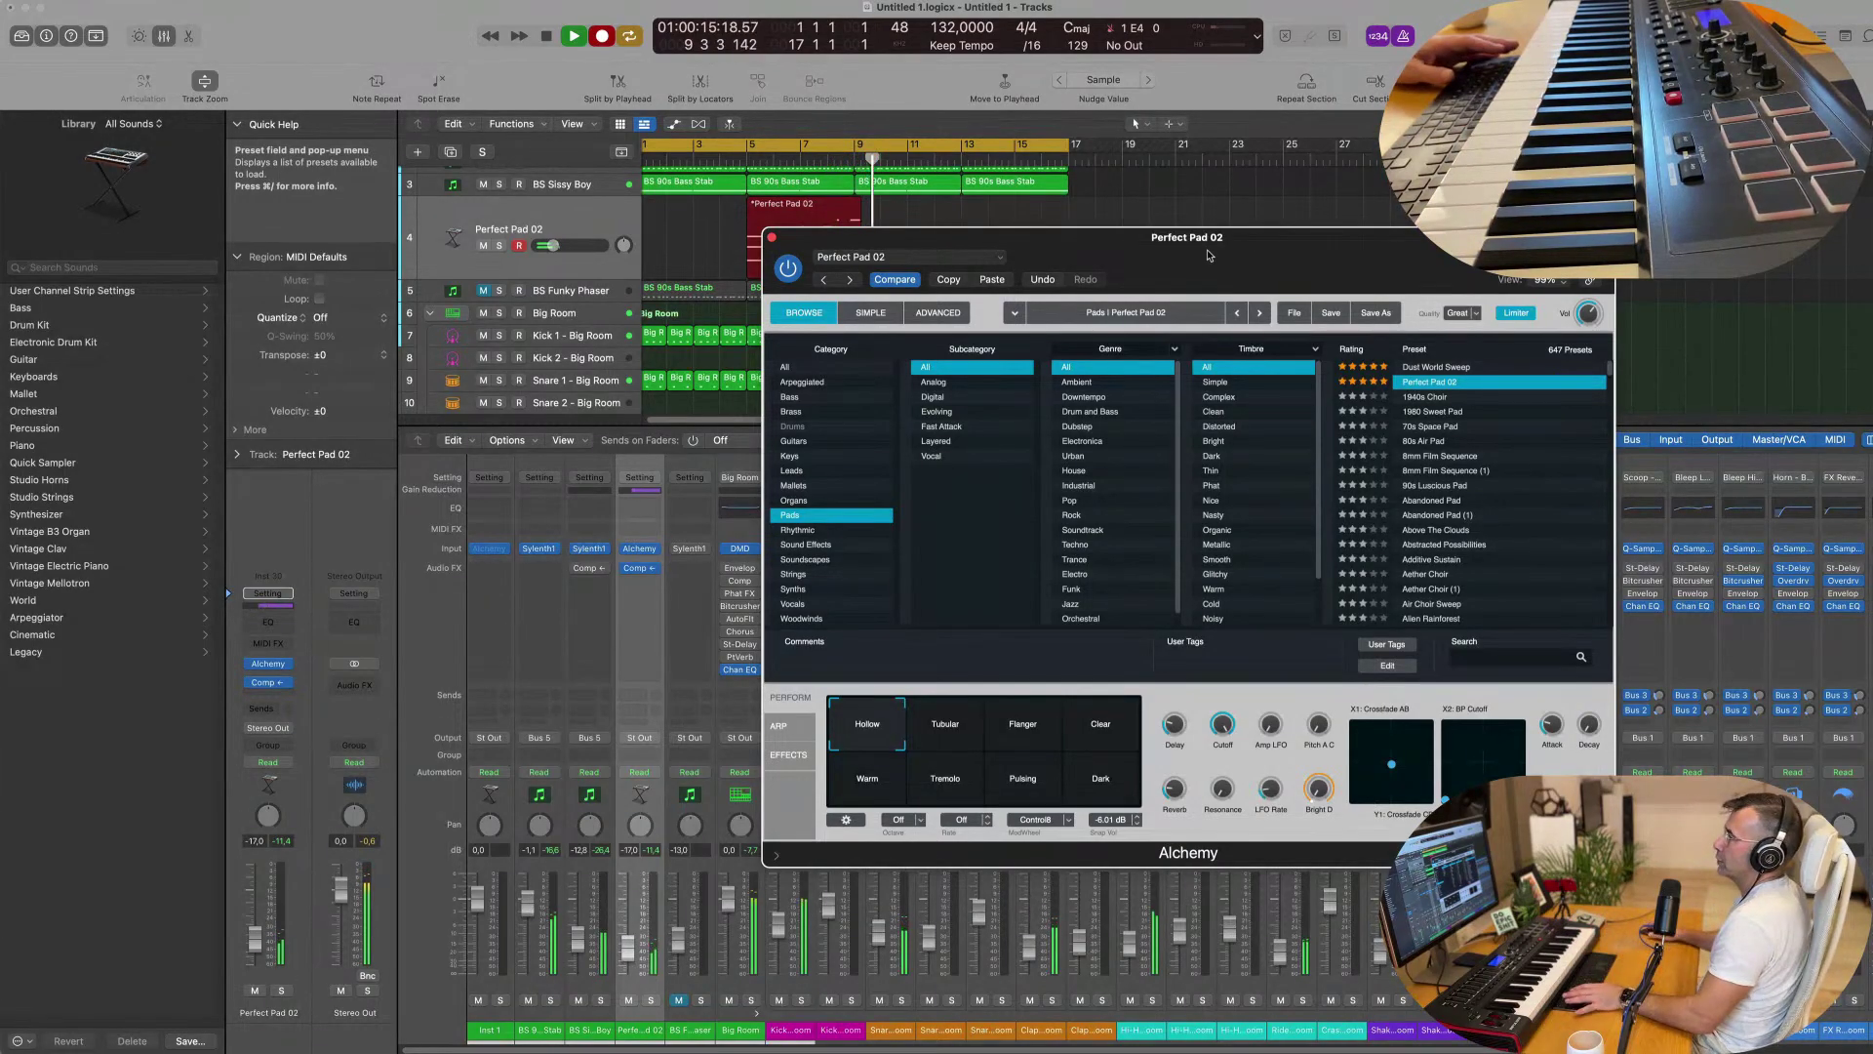
key(space)
drag(1208, 255, 1608, 278)
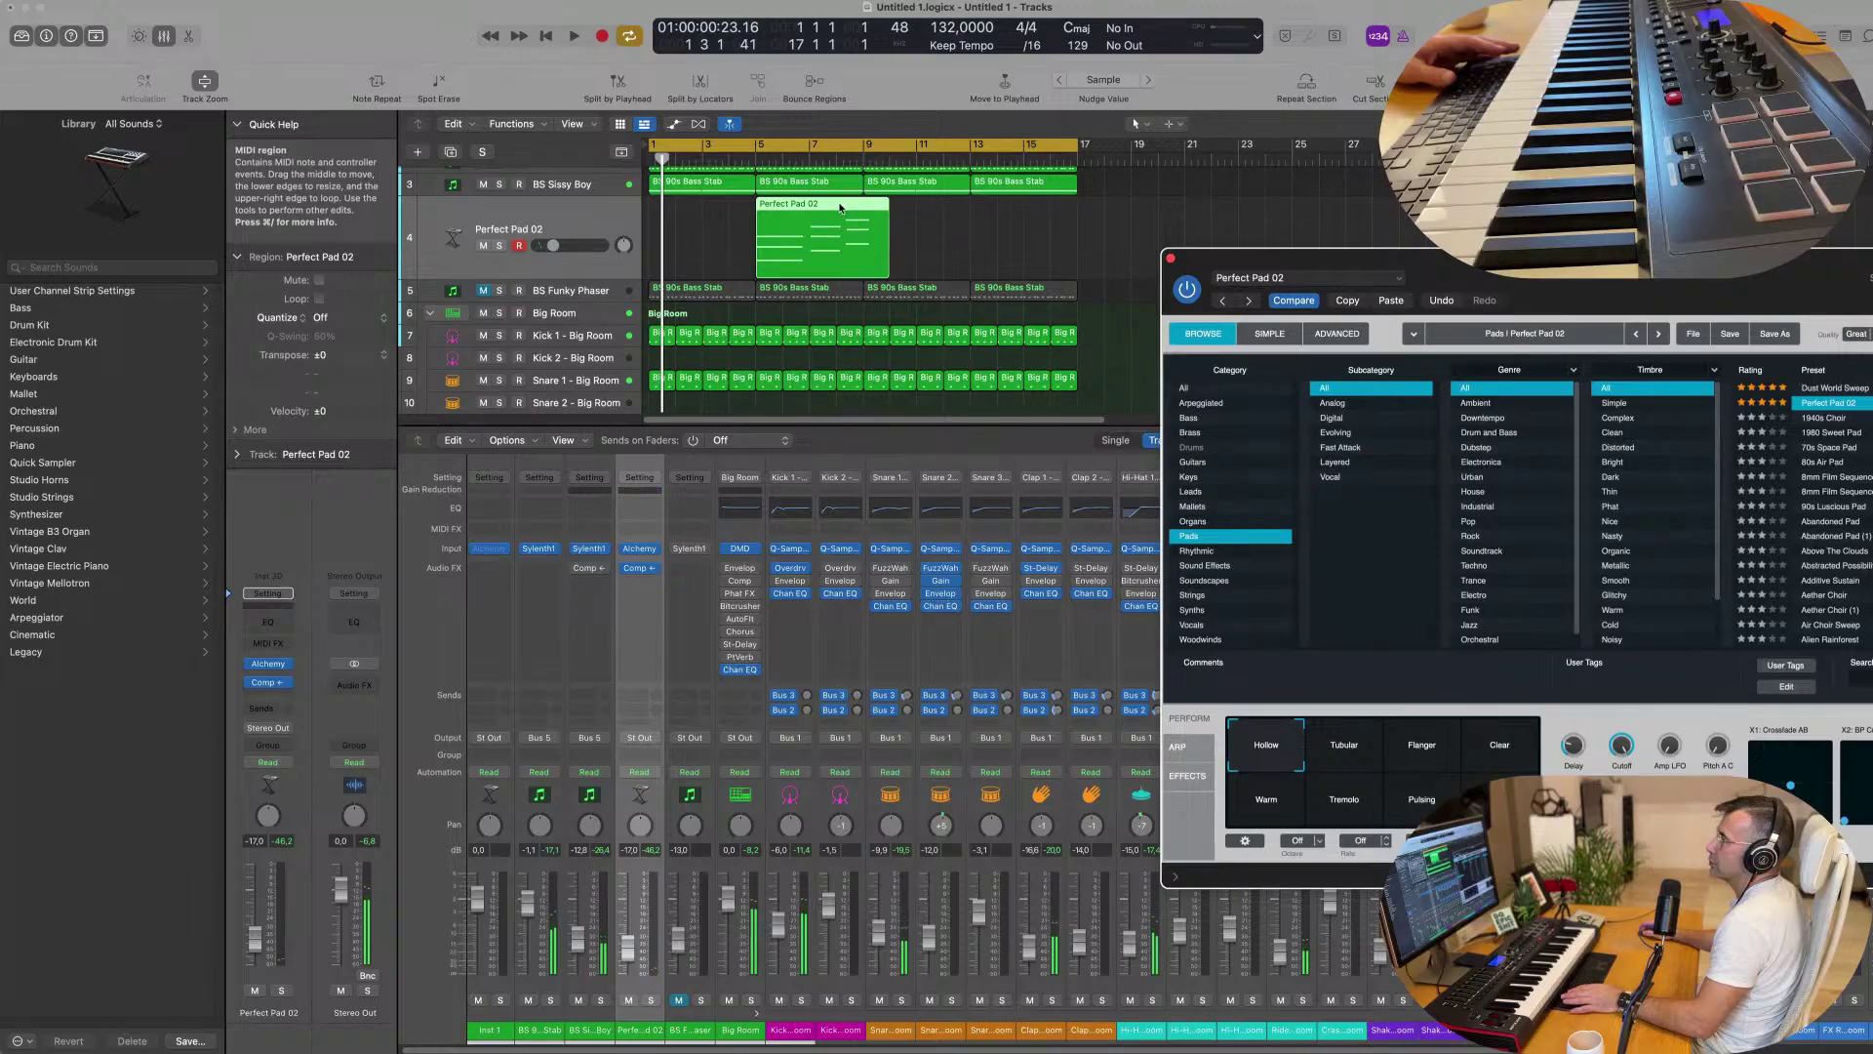
drag(840, 208, 732, 208)
Open the pad region in the Piano Roll and delete the three notes of the last chord.
key(e)
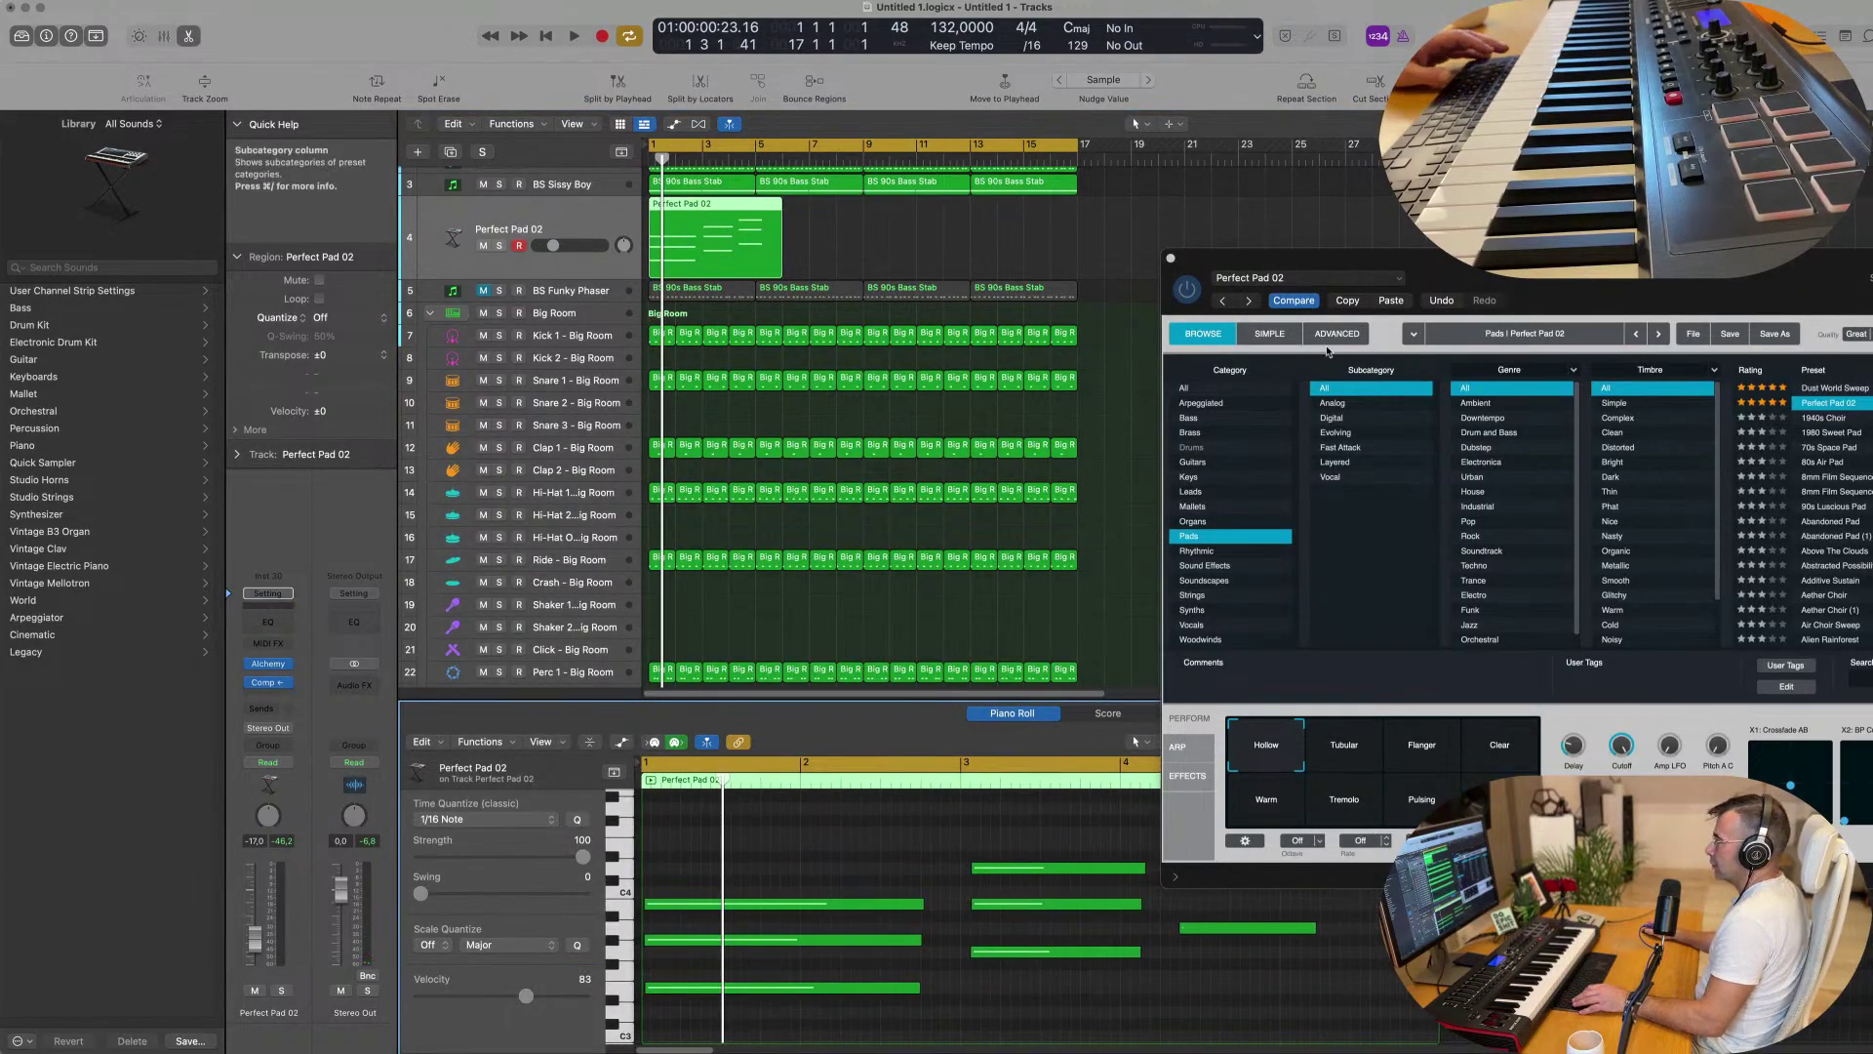
drag(1224, 875, 1275, 760)
drag(1227, 821, 1229, 964)
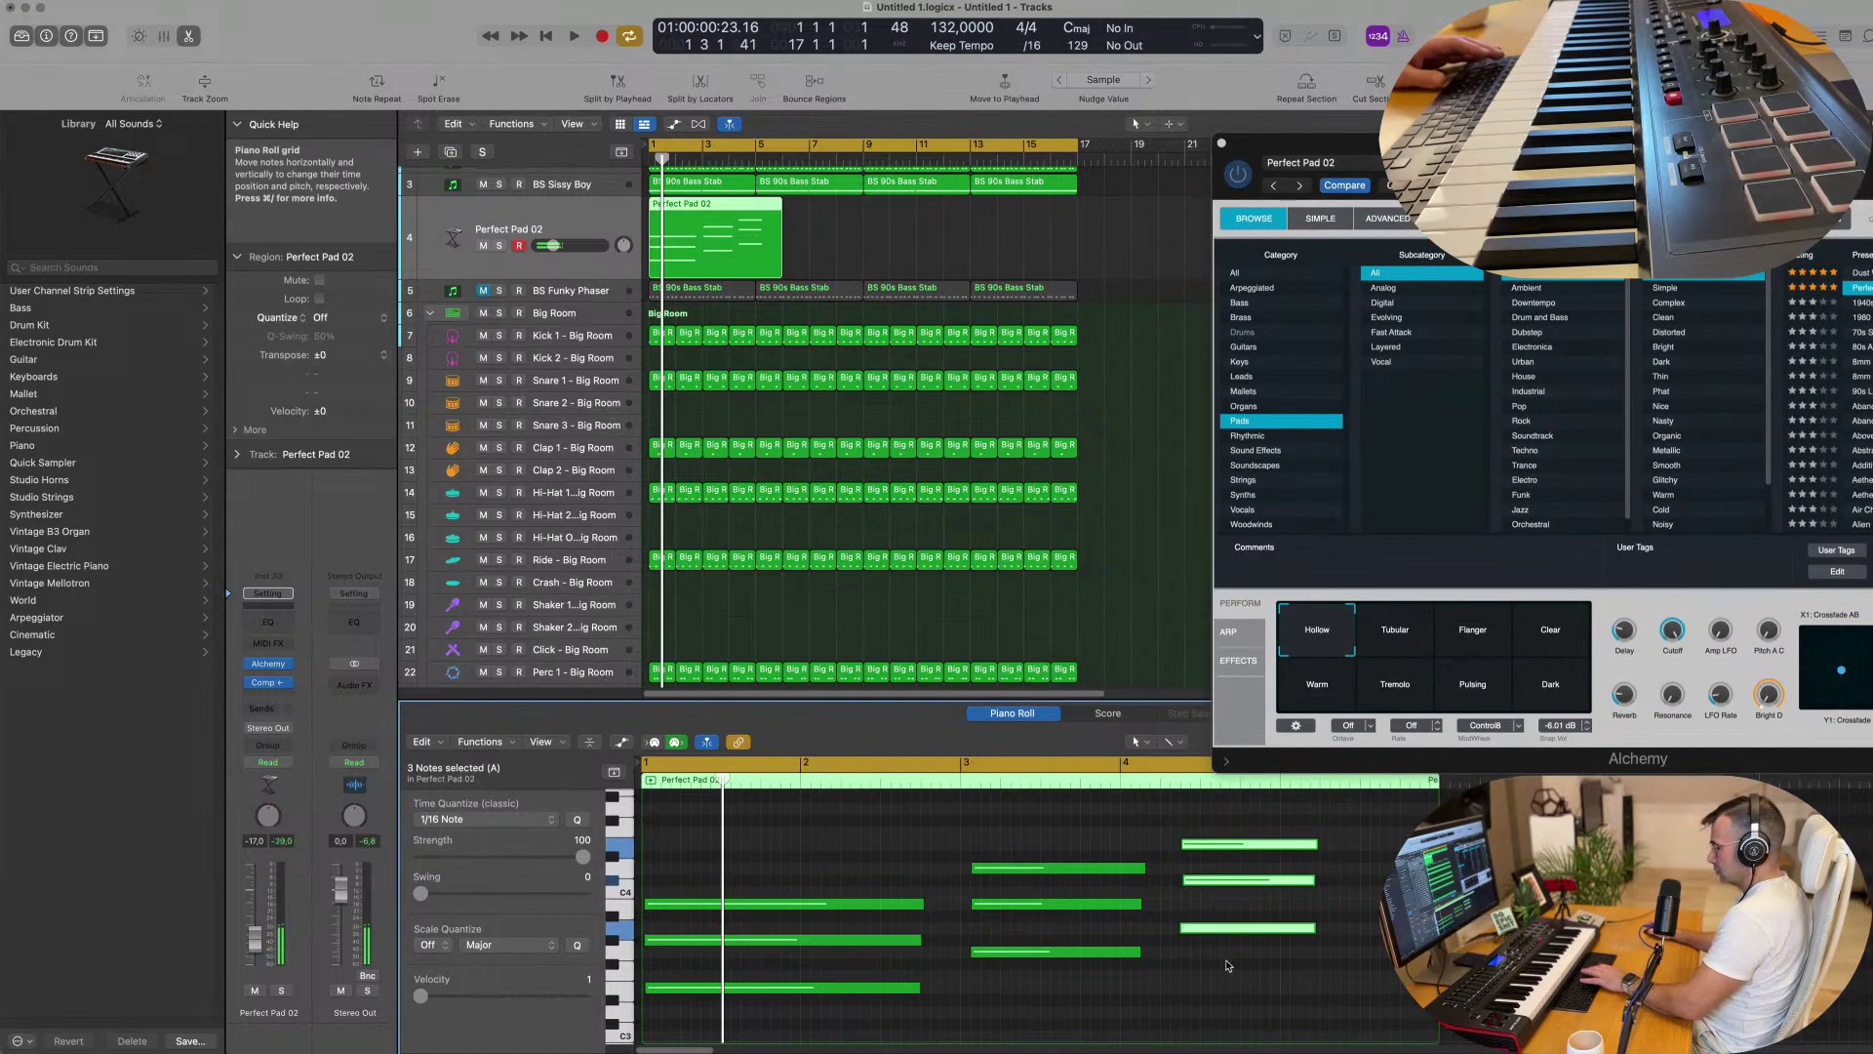
key(Delete)
Align the second chord to bar 3 and lengthen both chords so each one lasts two full bars.
drag(994, 848, 1020, 1002)
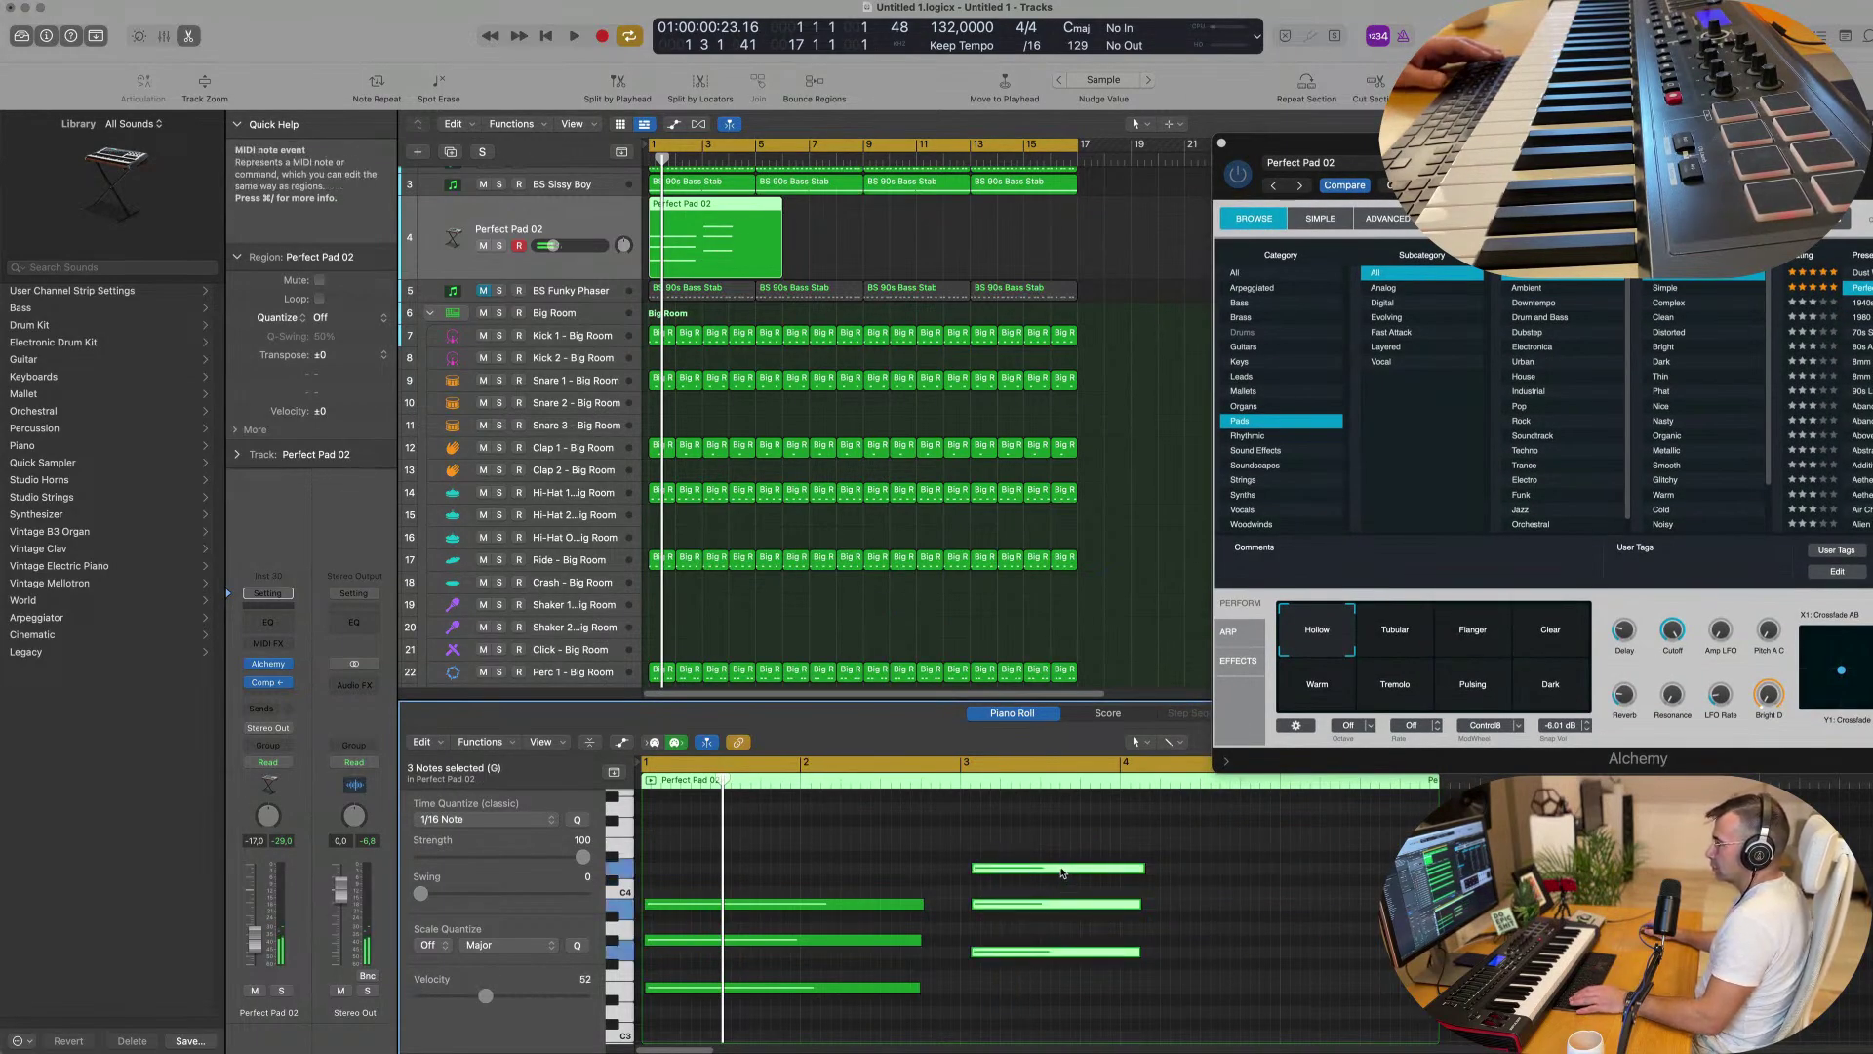
drag(1062, 872, 1052, 869)
drag(864, 886, 888, 1000)
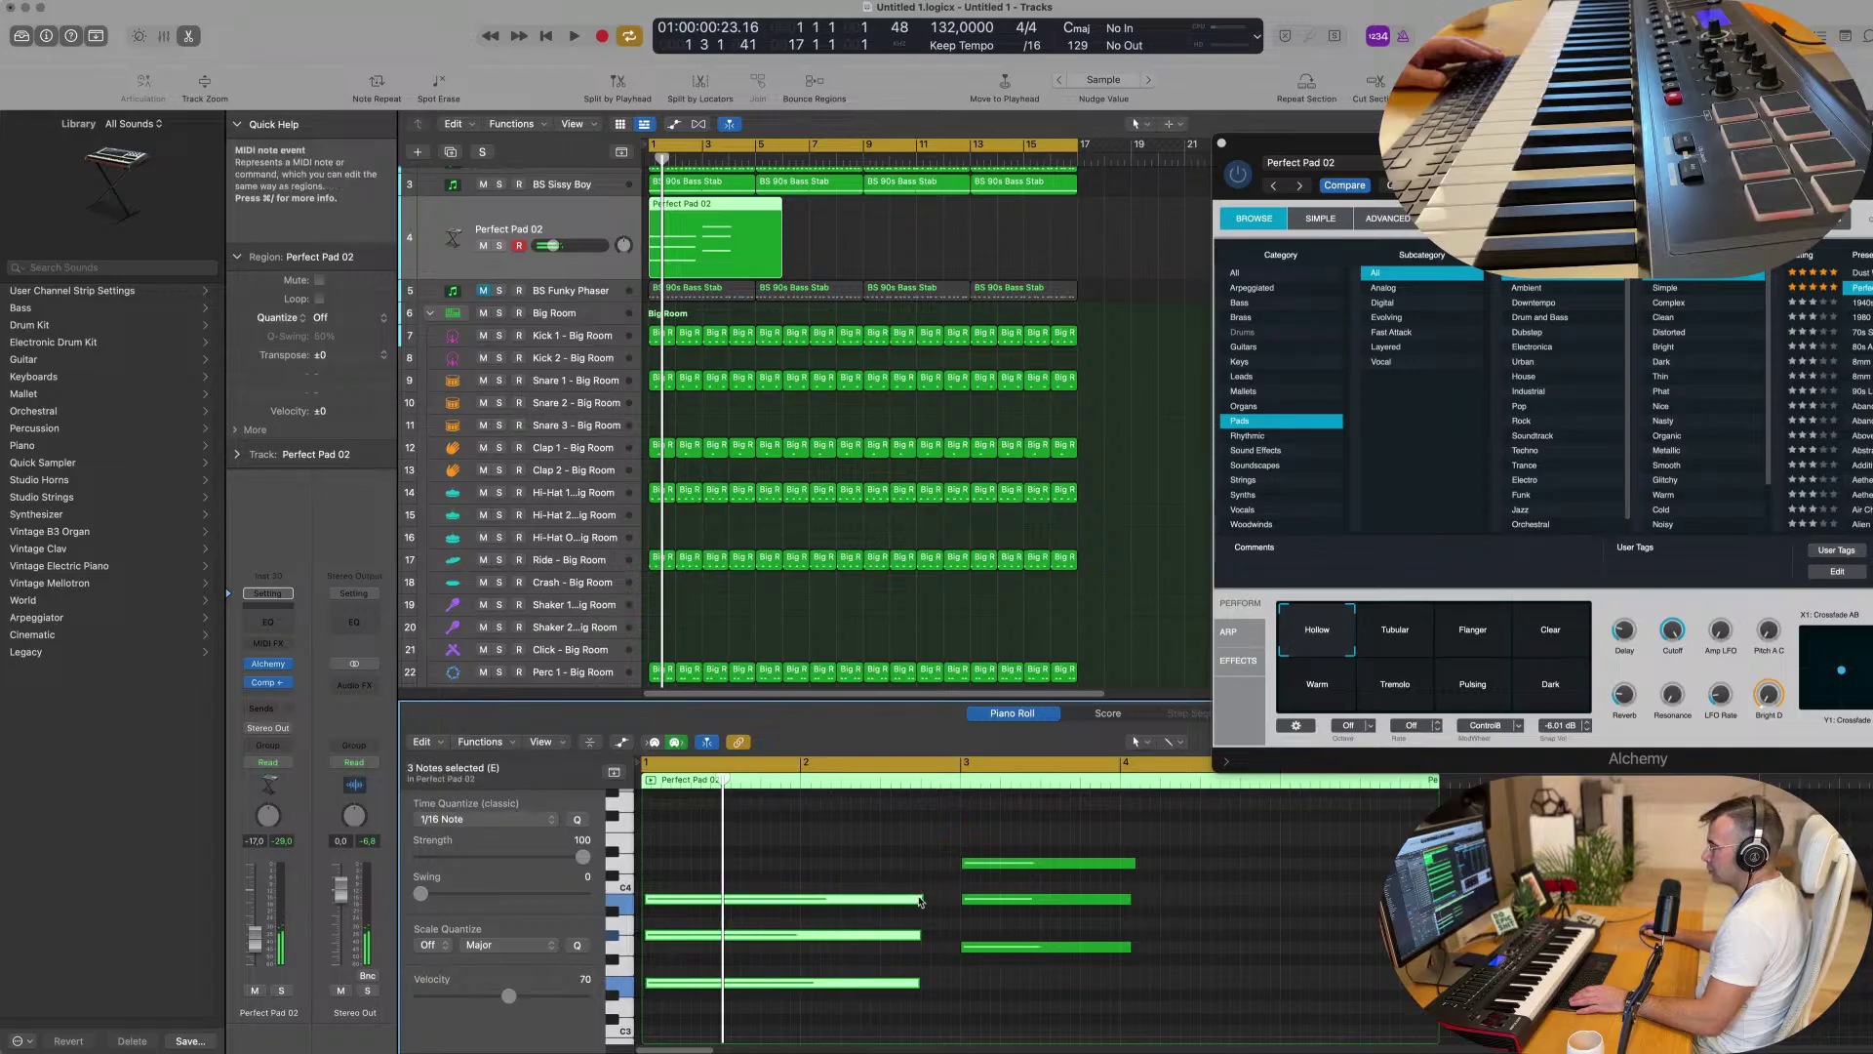
drag(920, 900, 960, 899)
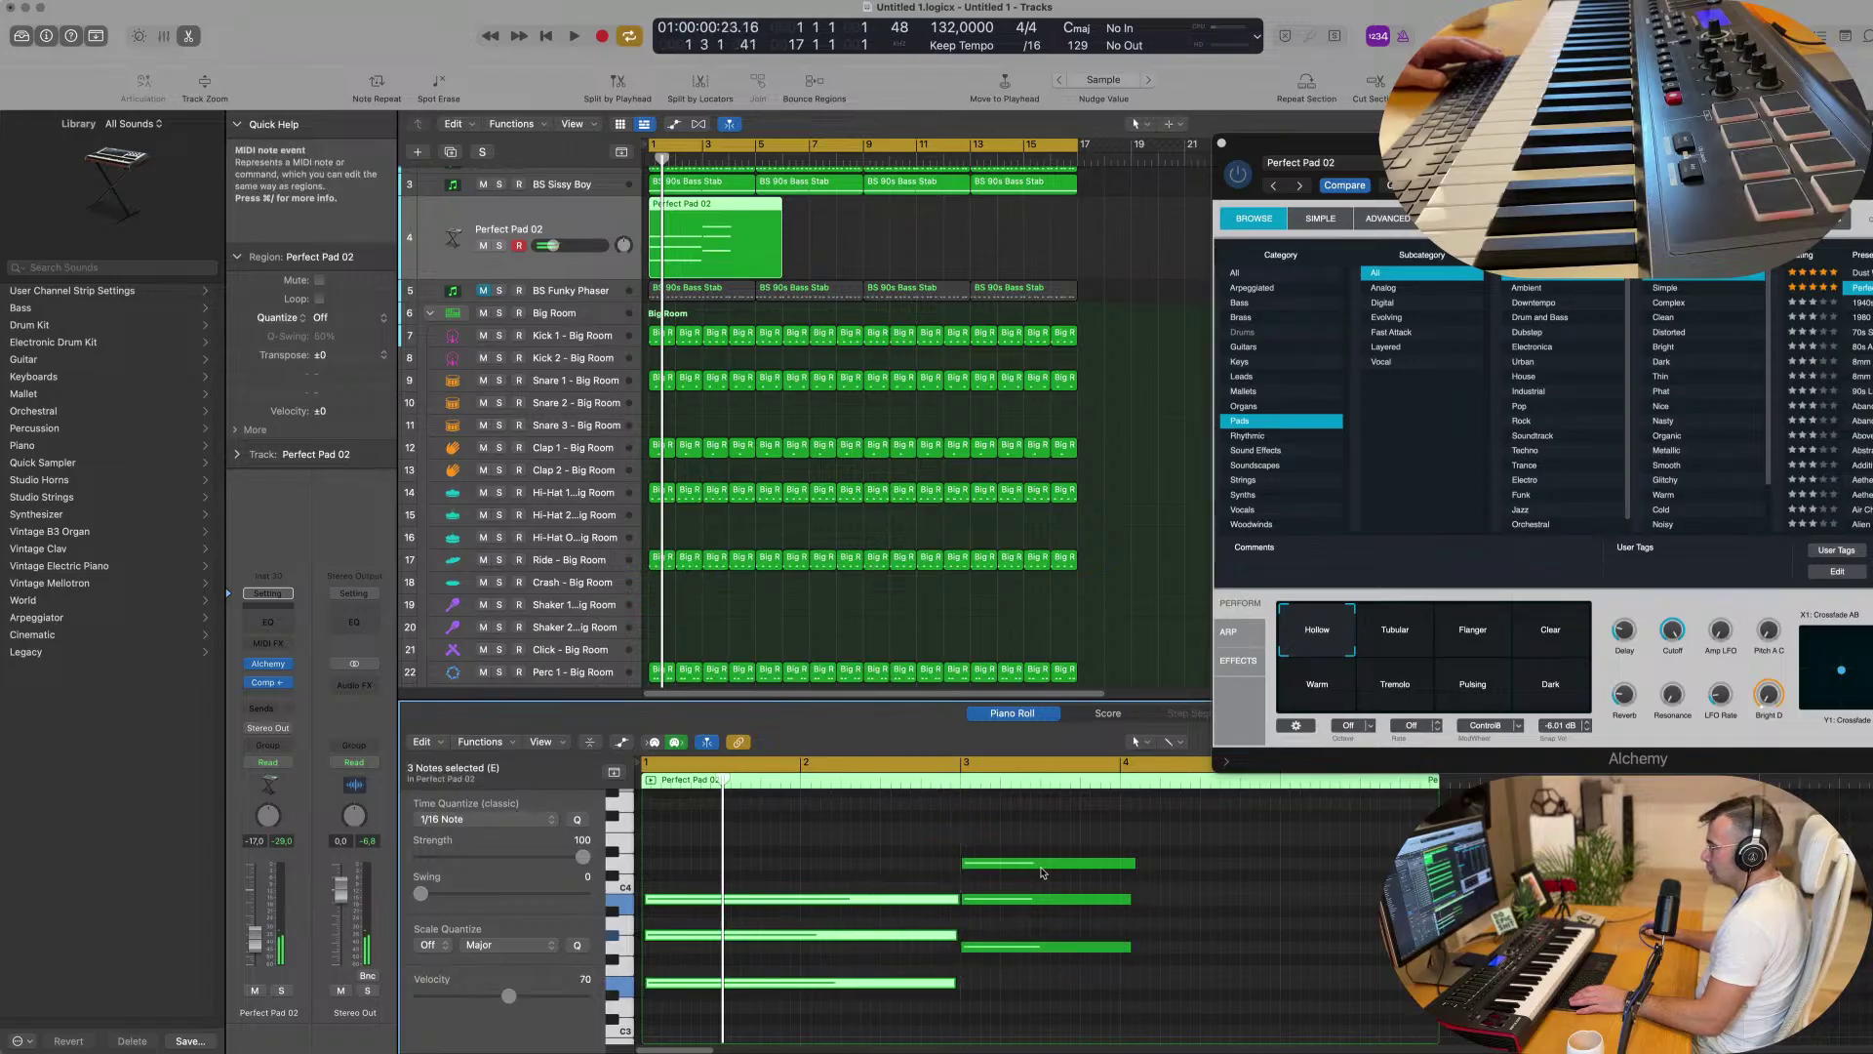
drag(1102, 842, 1128, 962)
drag(1132, 860, 1276, 862)
Split the pad region at bar 5 during playback, delete the leftover piece and close the Alchemy window.
key(space)
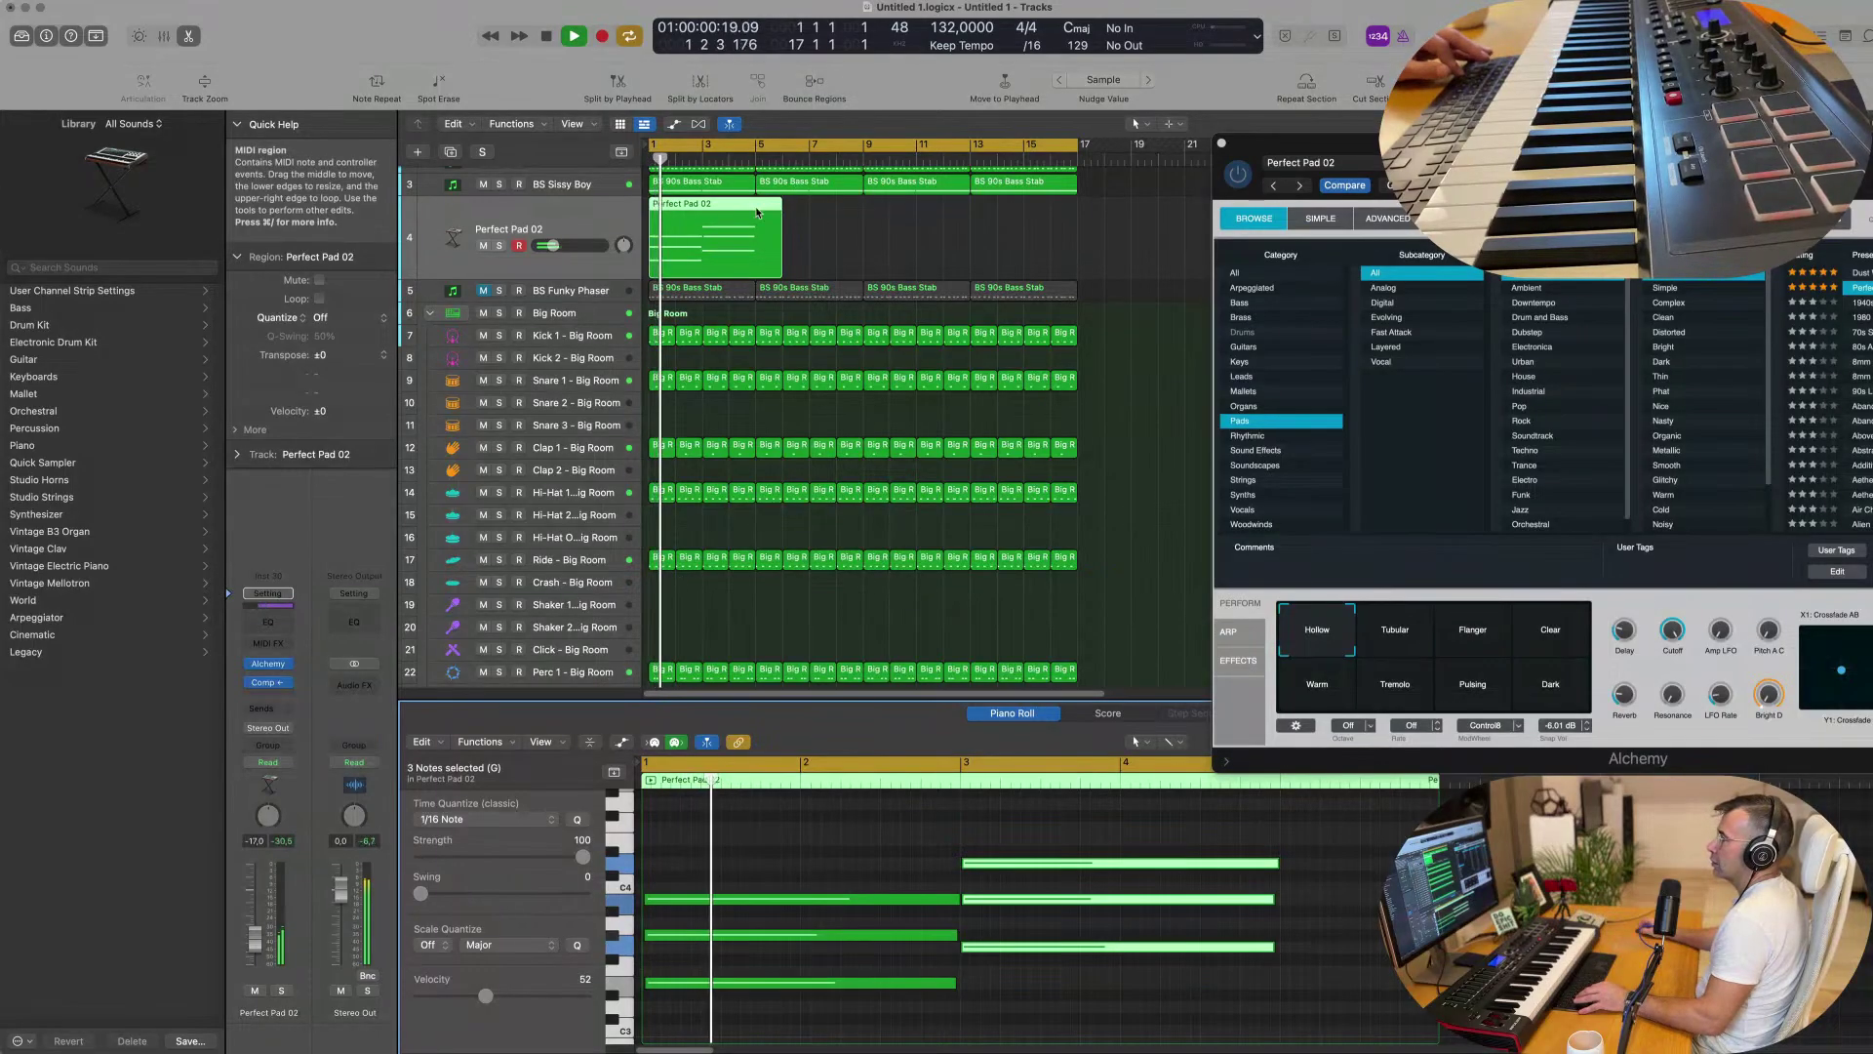
super+double_click(757, 217)
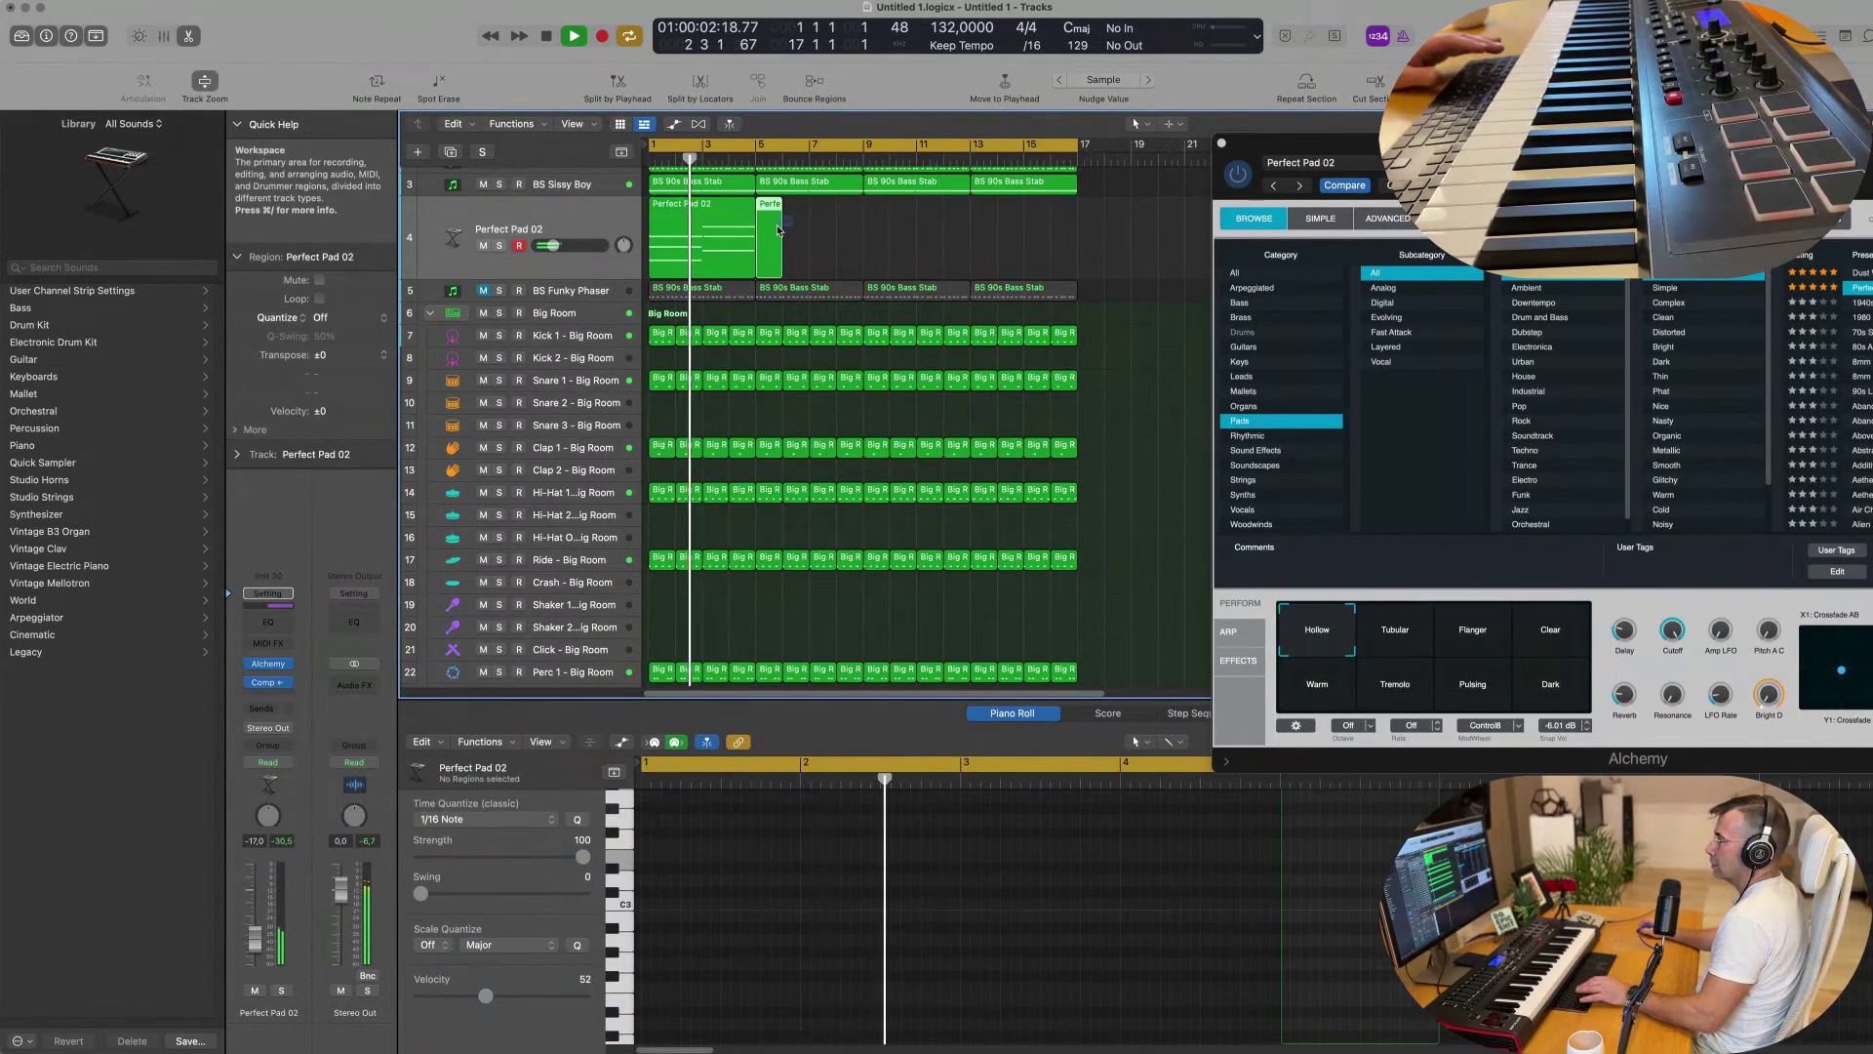
key(Delete)
drag(1503, 143, 1200, 227)
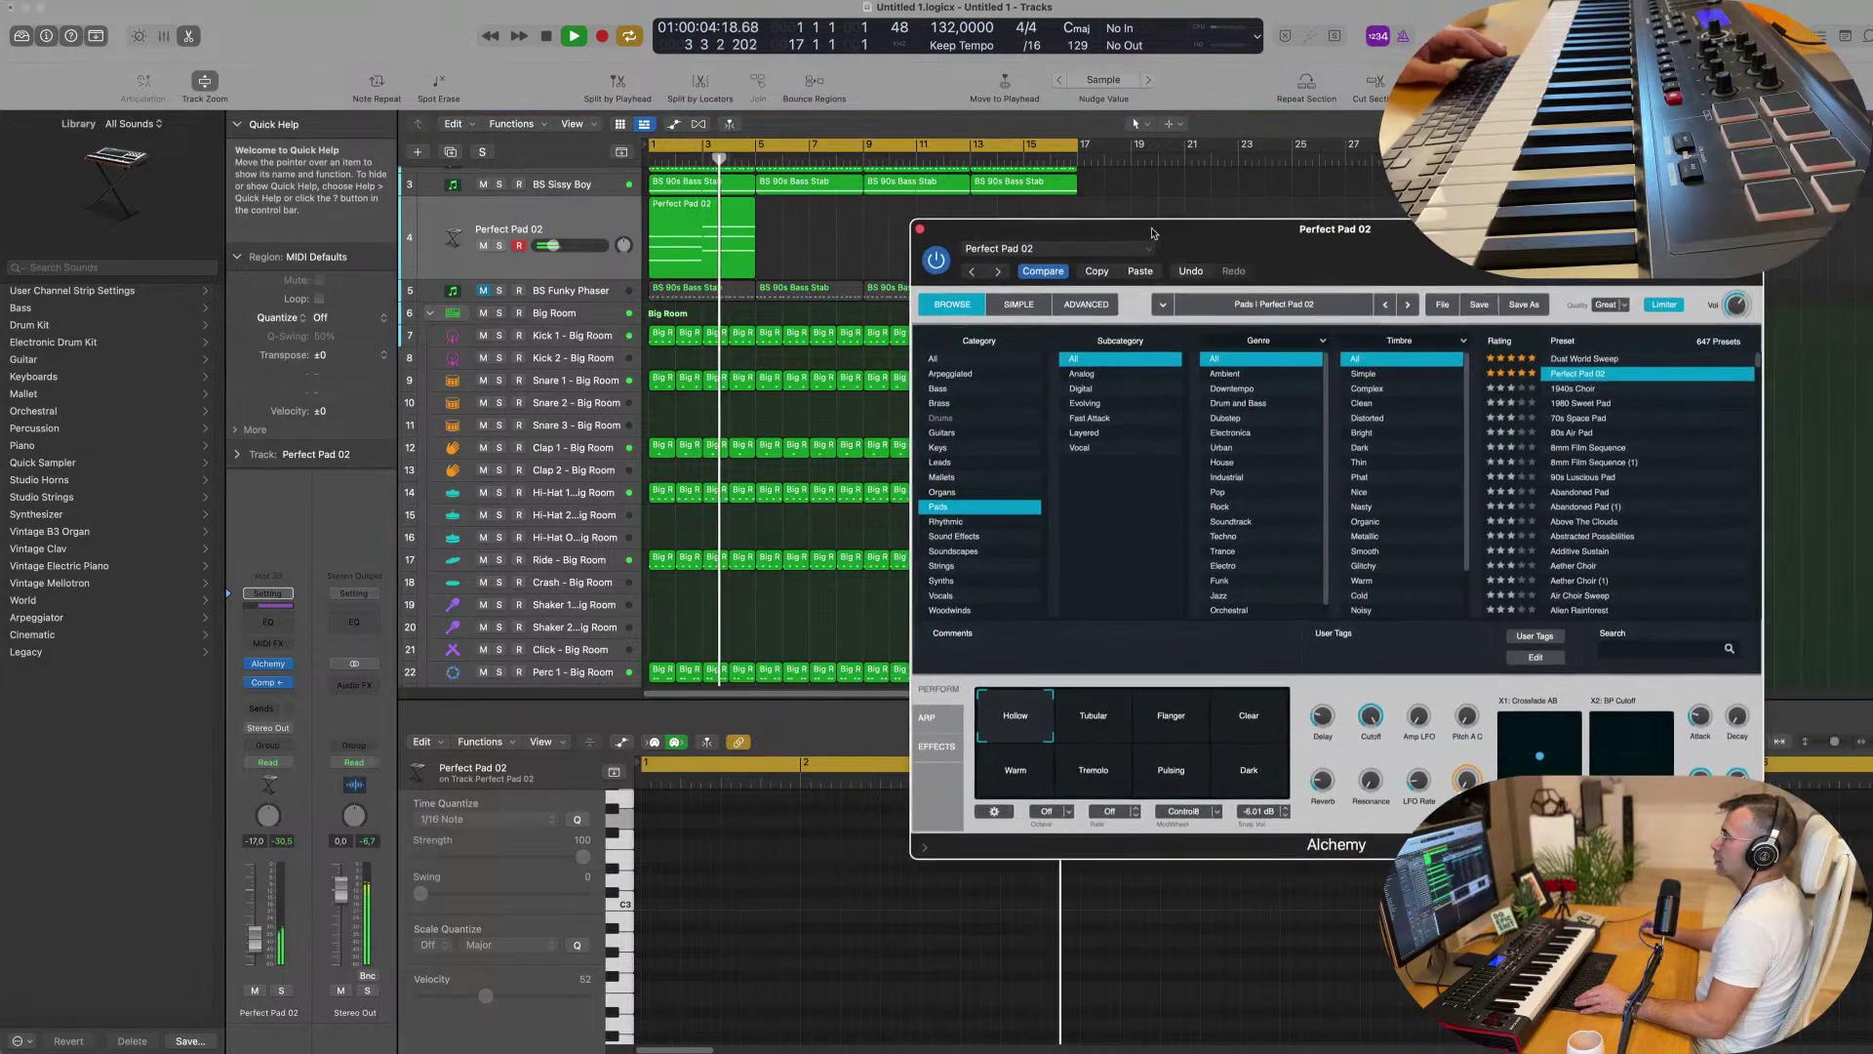
click(920, 227)
Repeat the four-bar pad region three times to fill the track to bar 17, and select all its regions.
click(691, 232)
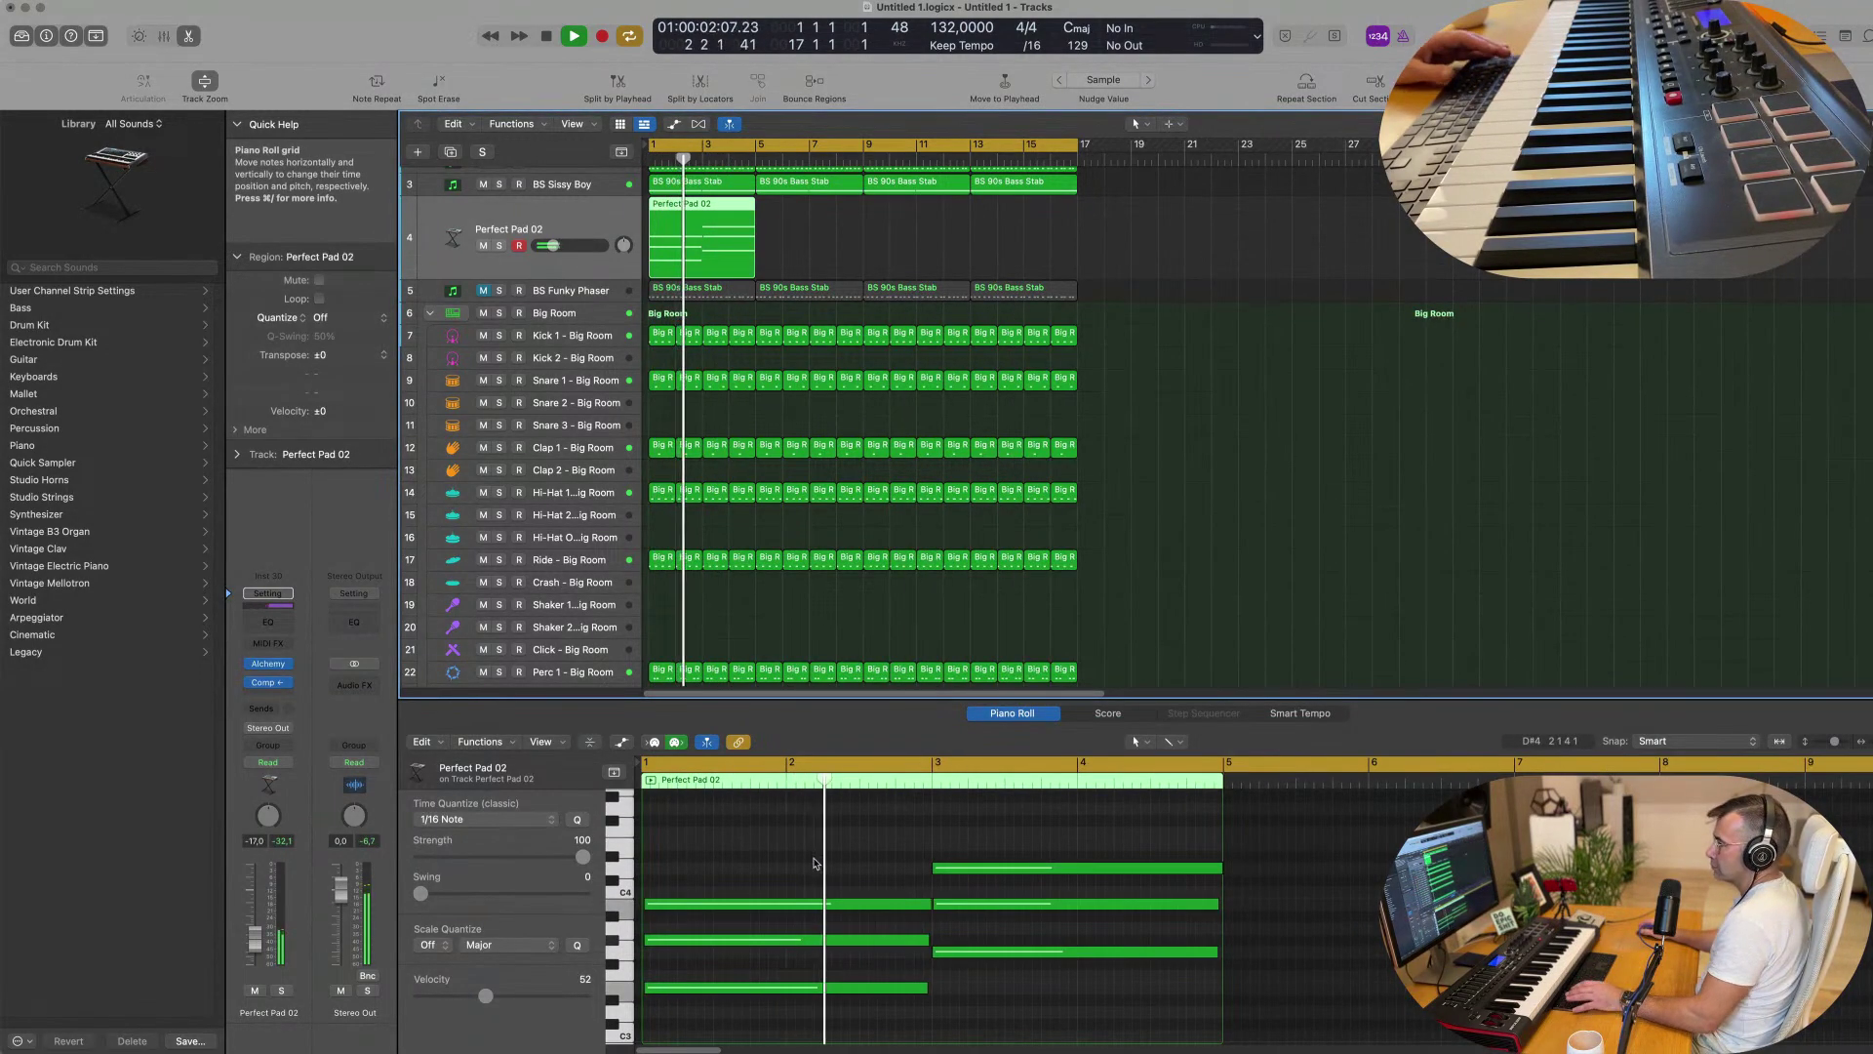
scroll(781, 867, down, 1)
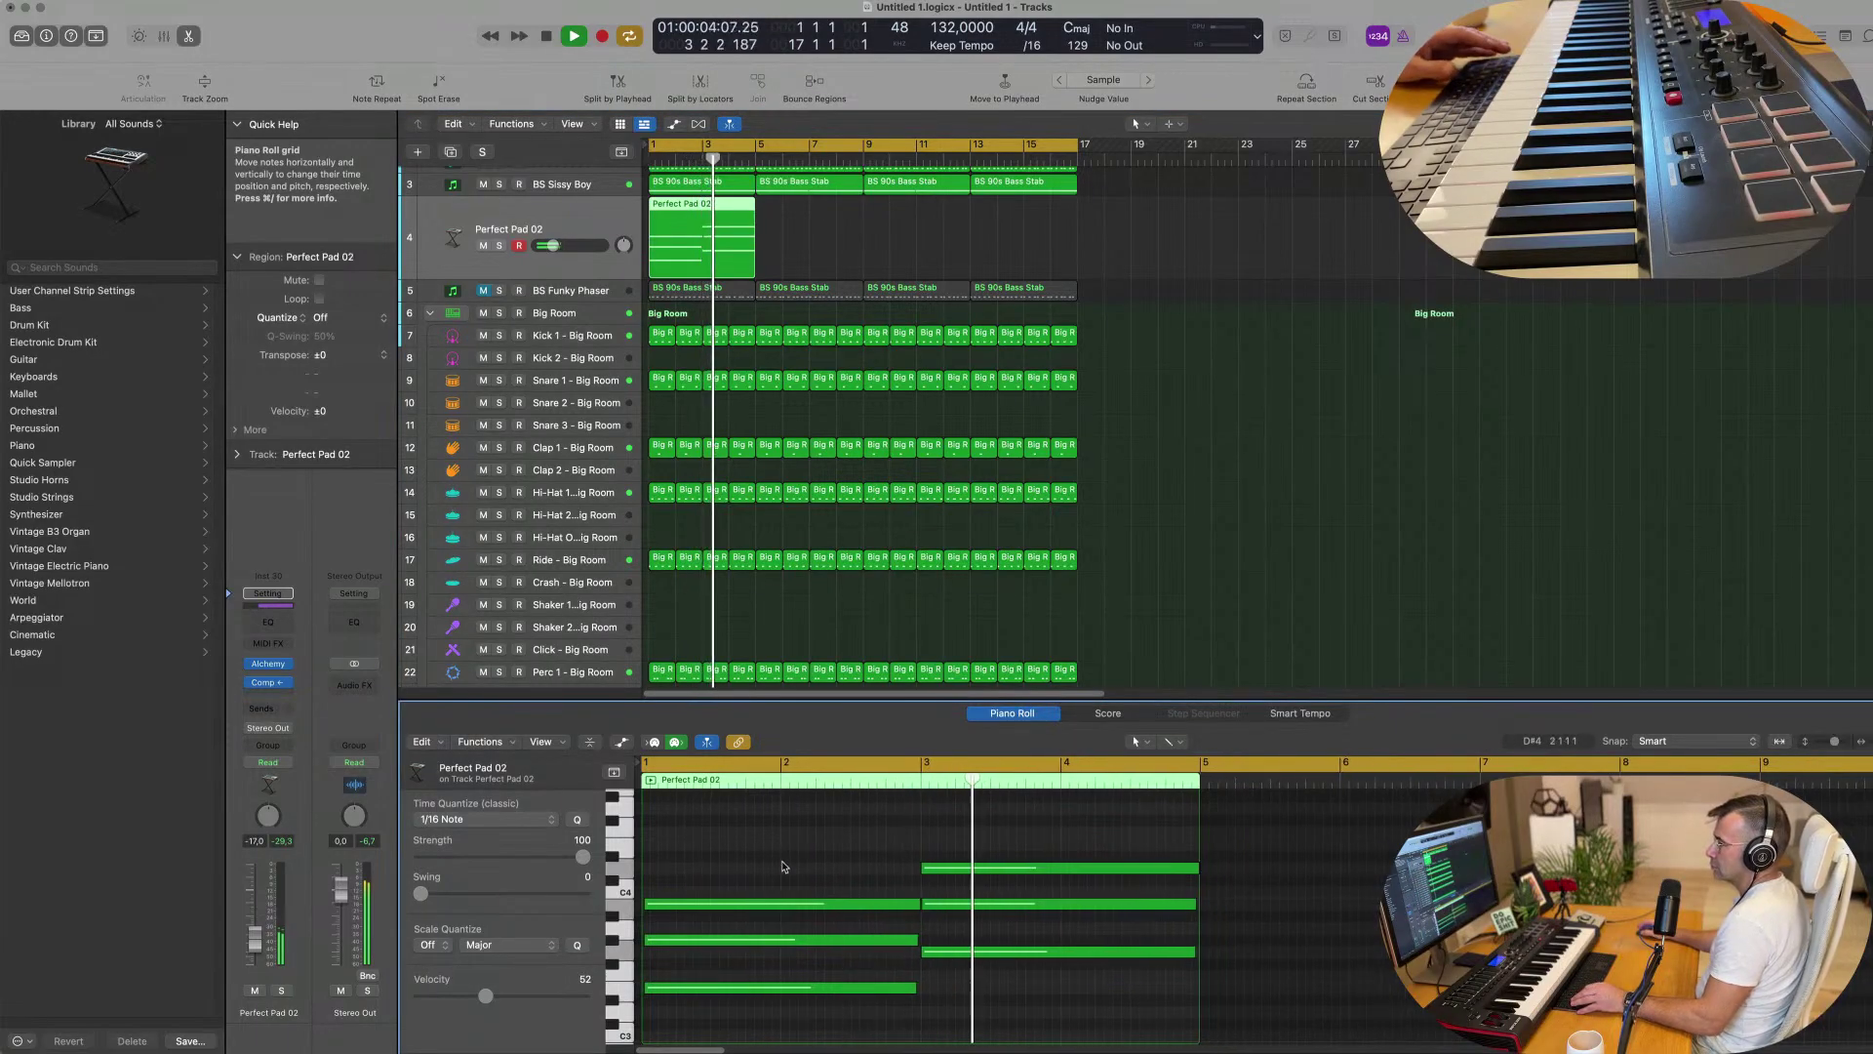
click(683, 217)
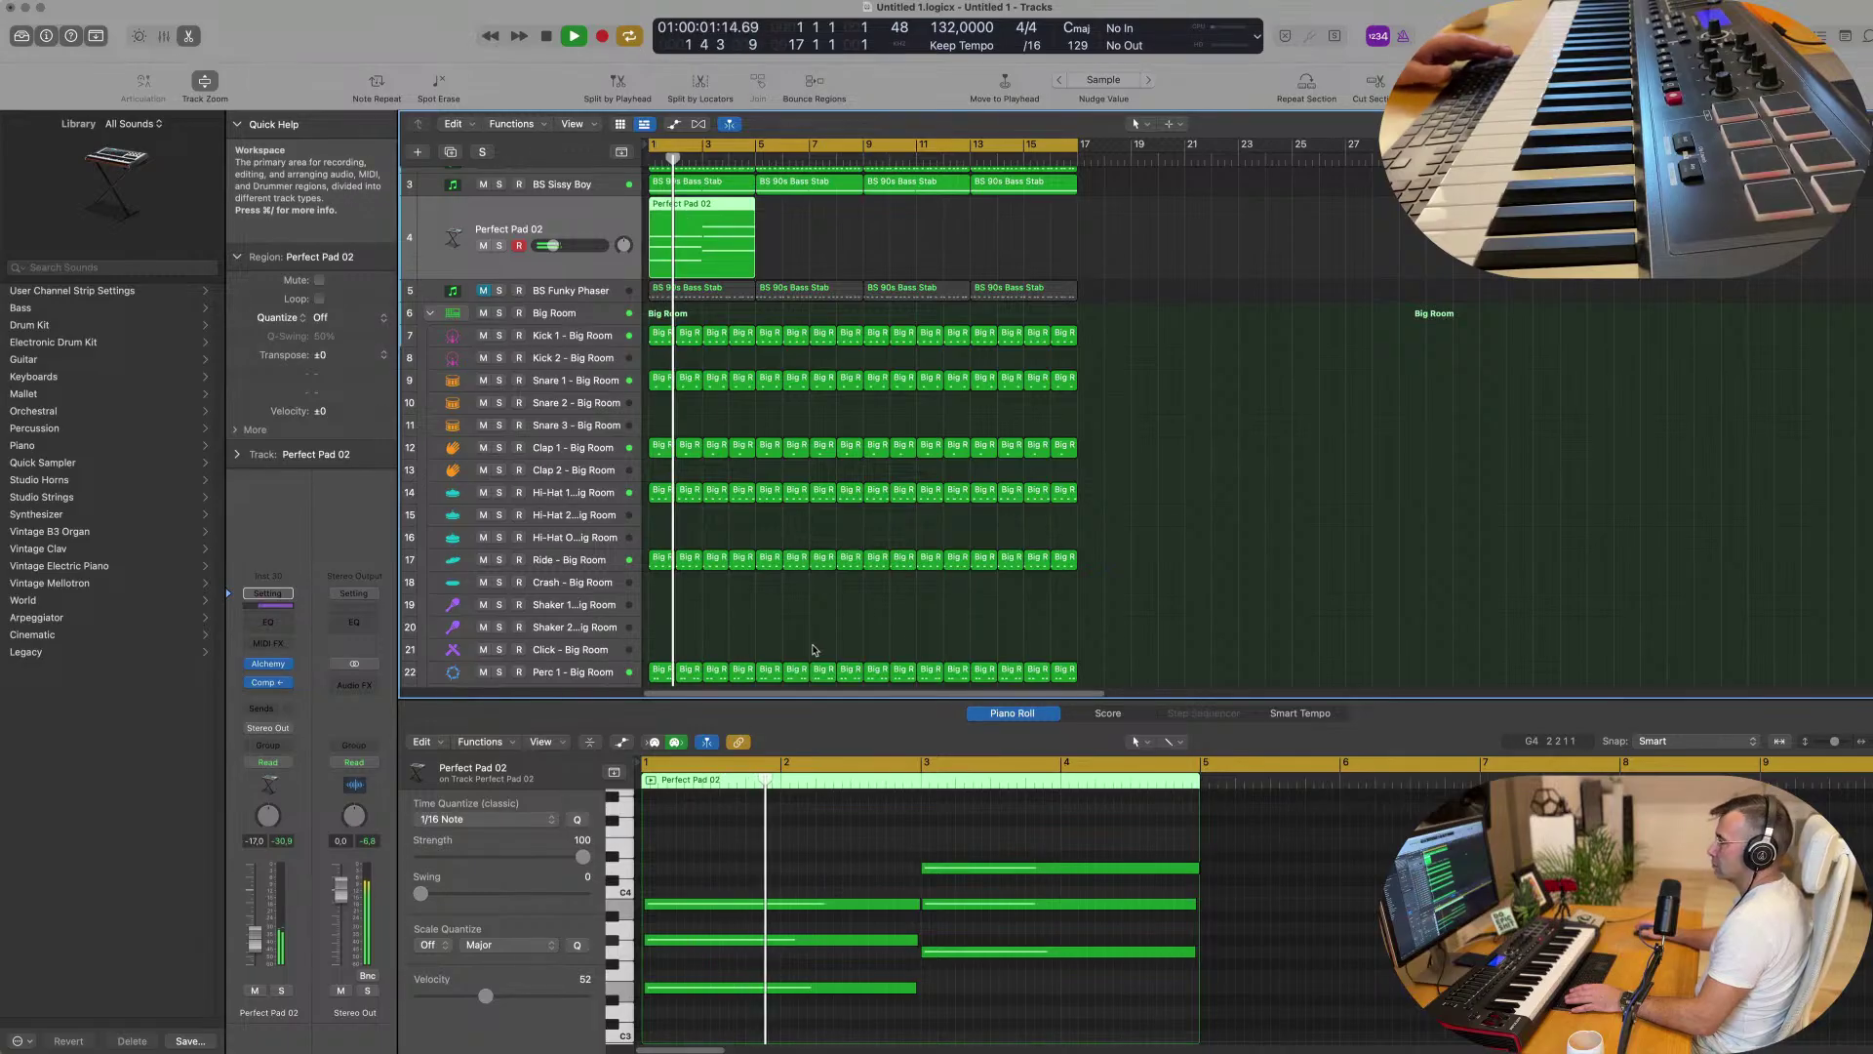
drag(686, 223, 696, 215)
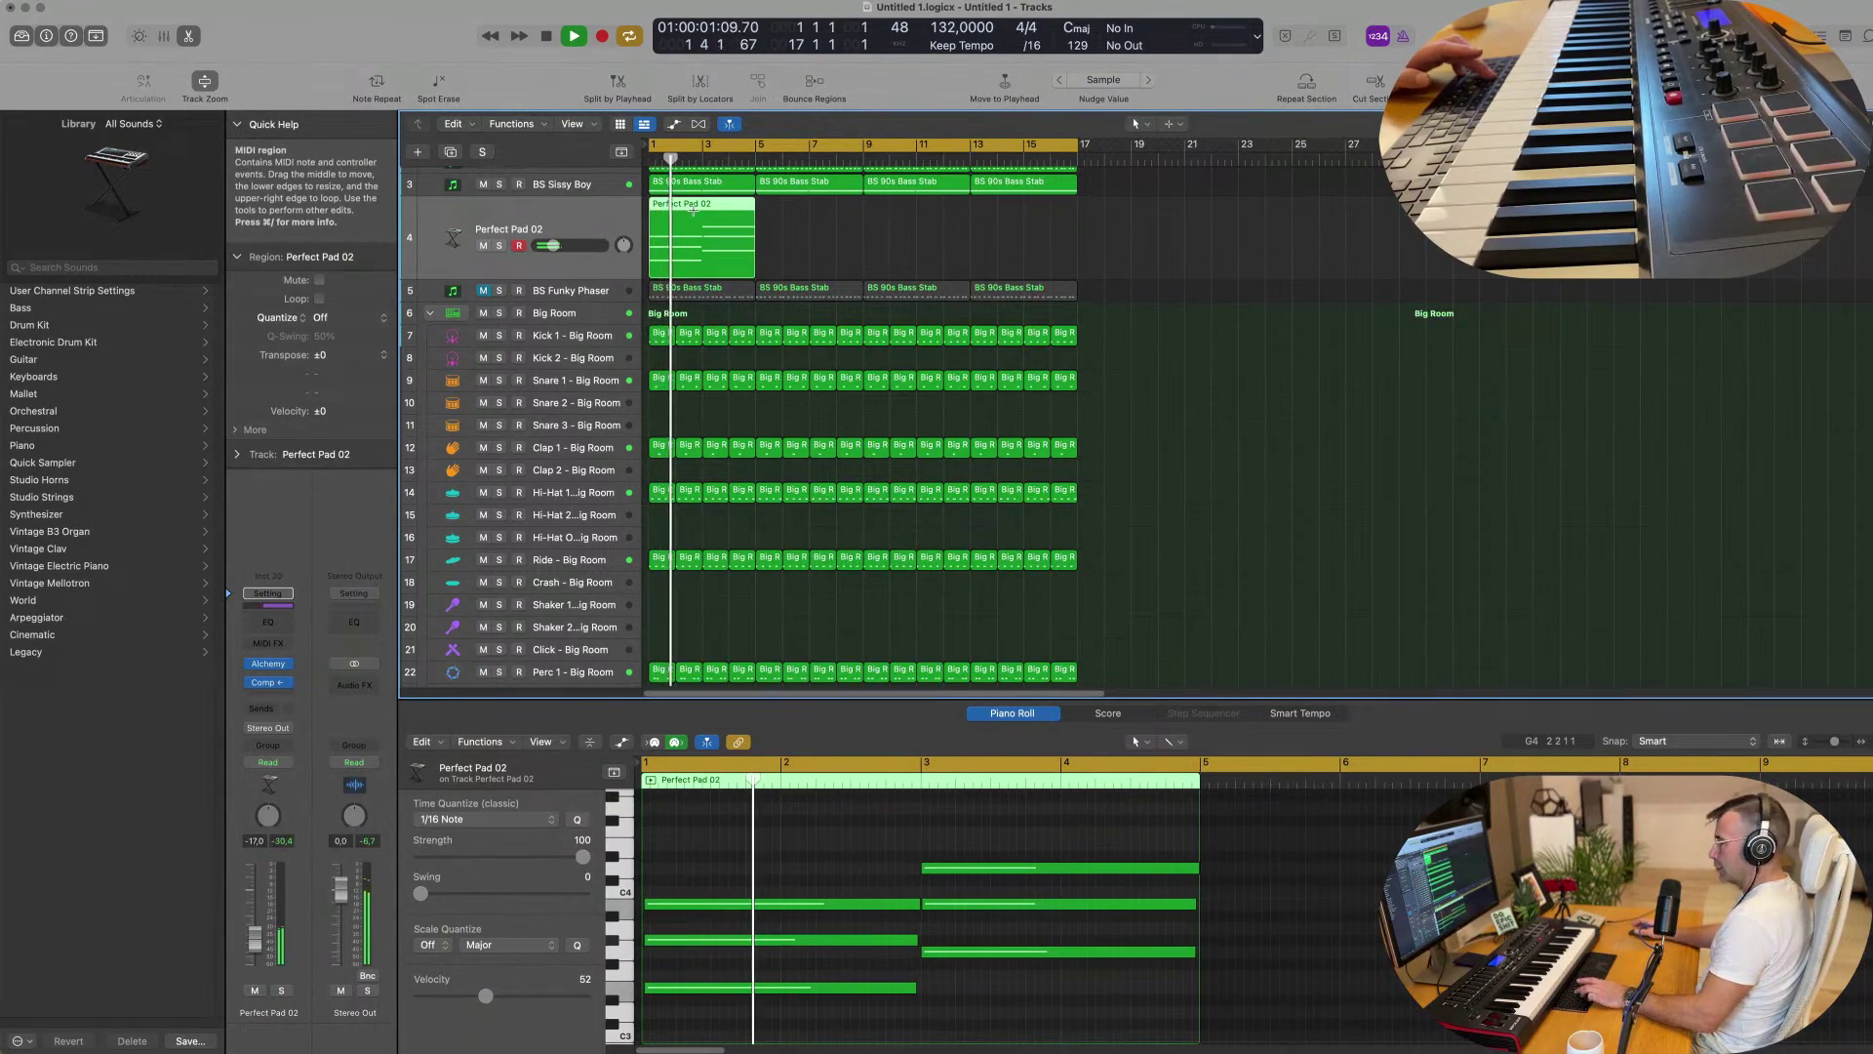
key(super+r)
key(super+r)
key(super+r)
click(607, 214)
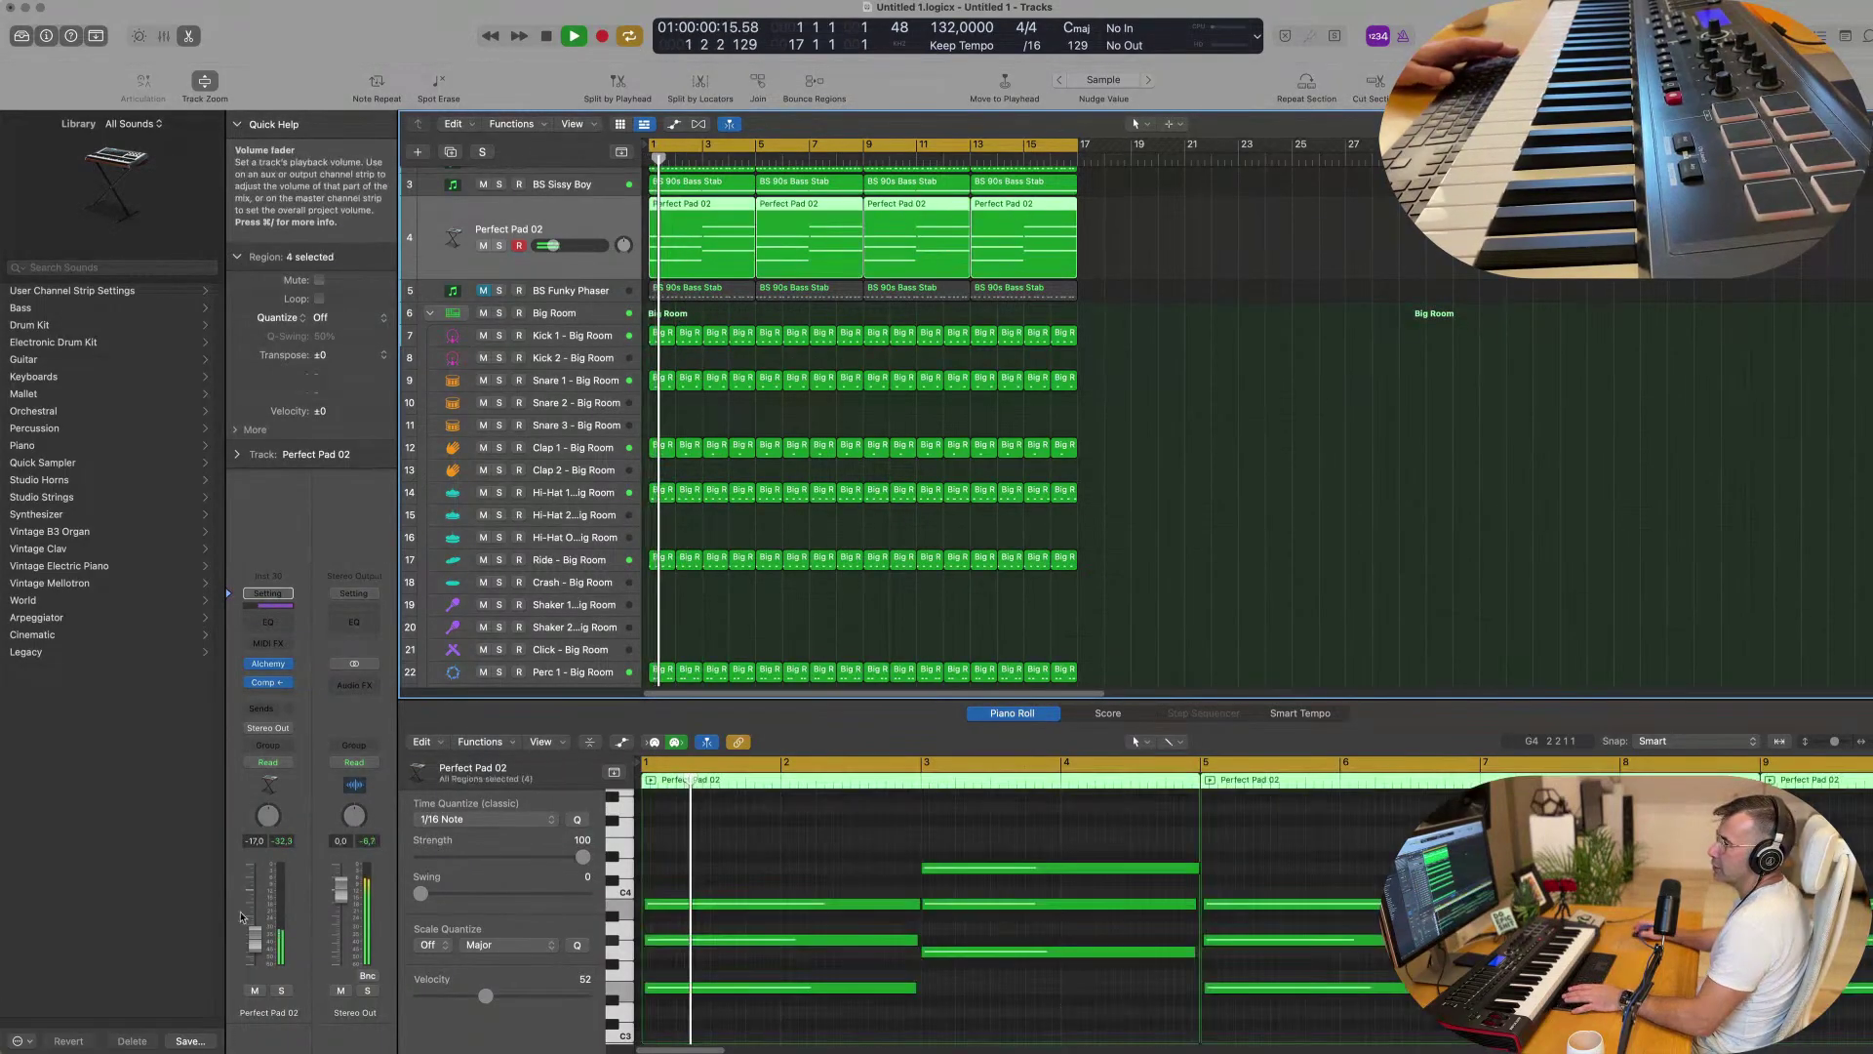
Reopen the pad track's Alchemy instrument beside the arrangement and start playback.
click(268, 664)
drag(1412, 228, 1077, 142)
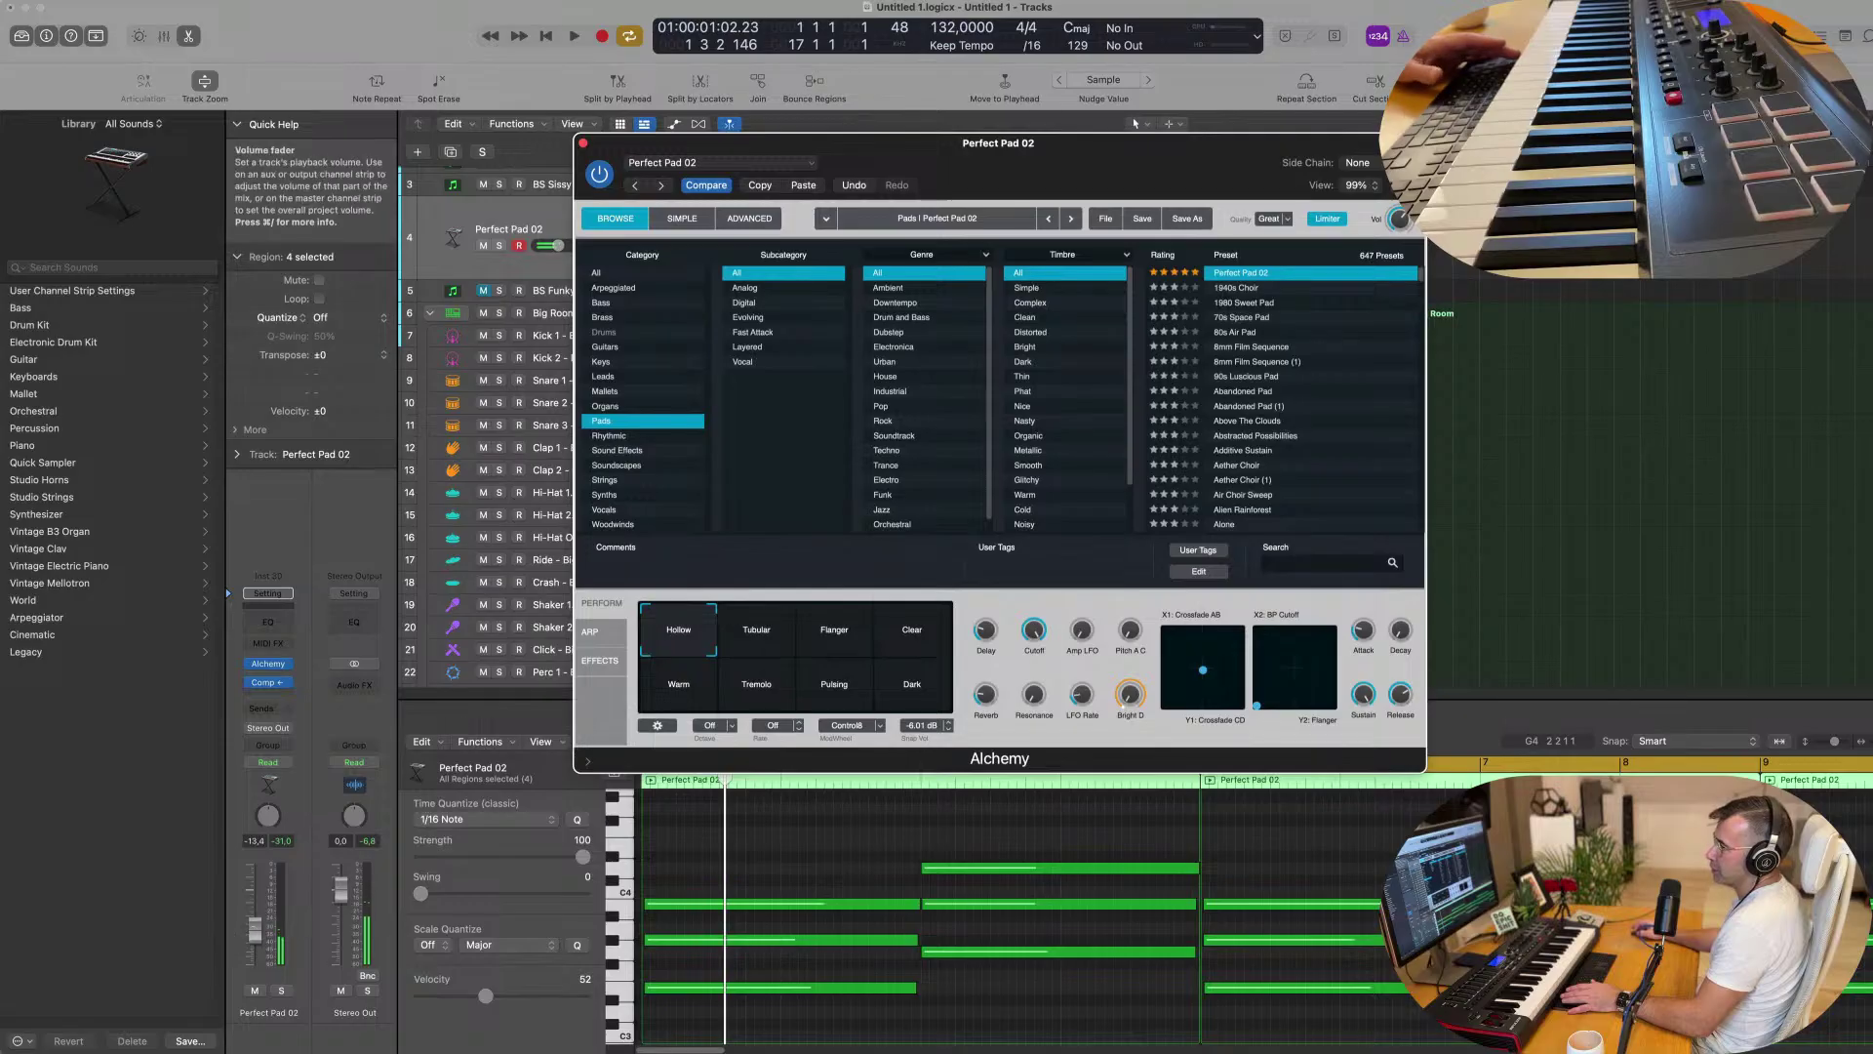
key(space)
Audition the Tubular, Flanger, Clear, Warm, Tremolo, Pulsing and Dark variations of the Perfect Pad 02 preset.
click(757, 632)
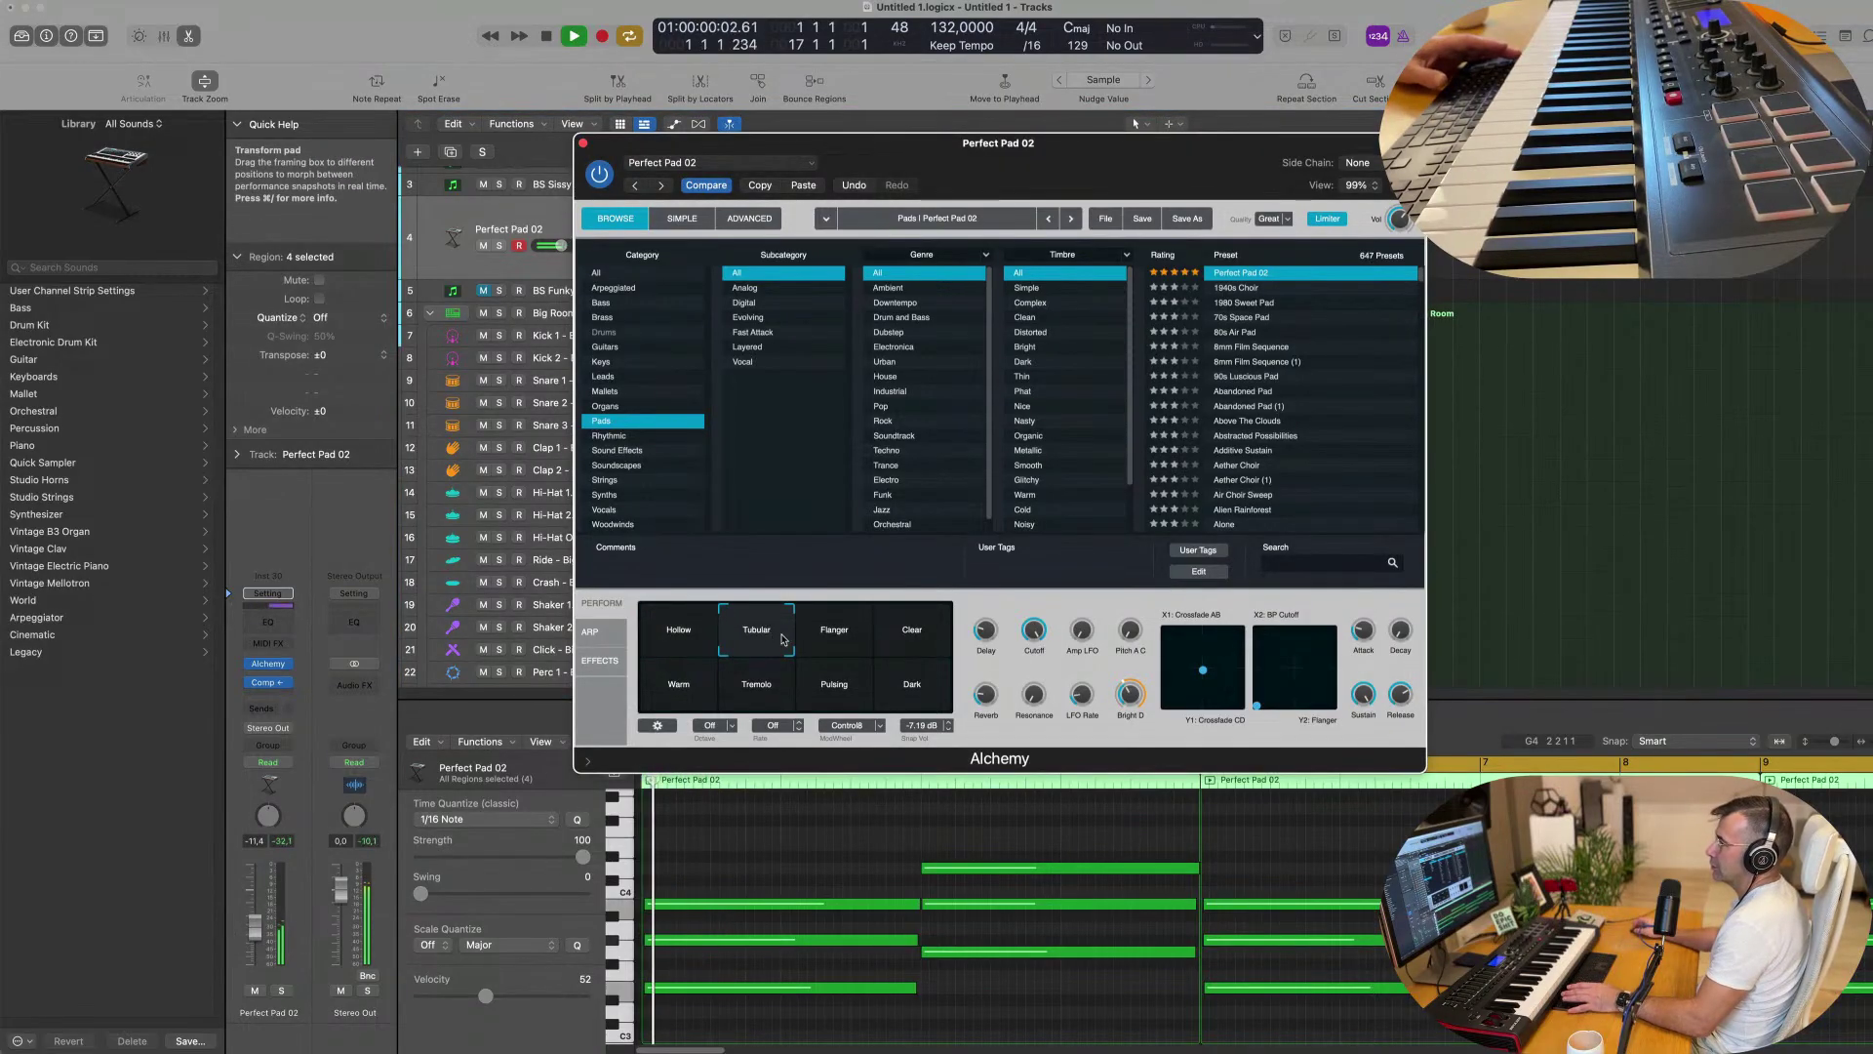
click(823, 636)
click(911, 636)
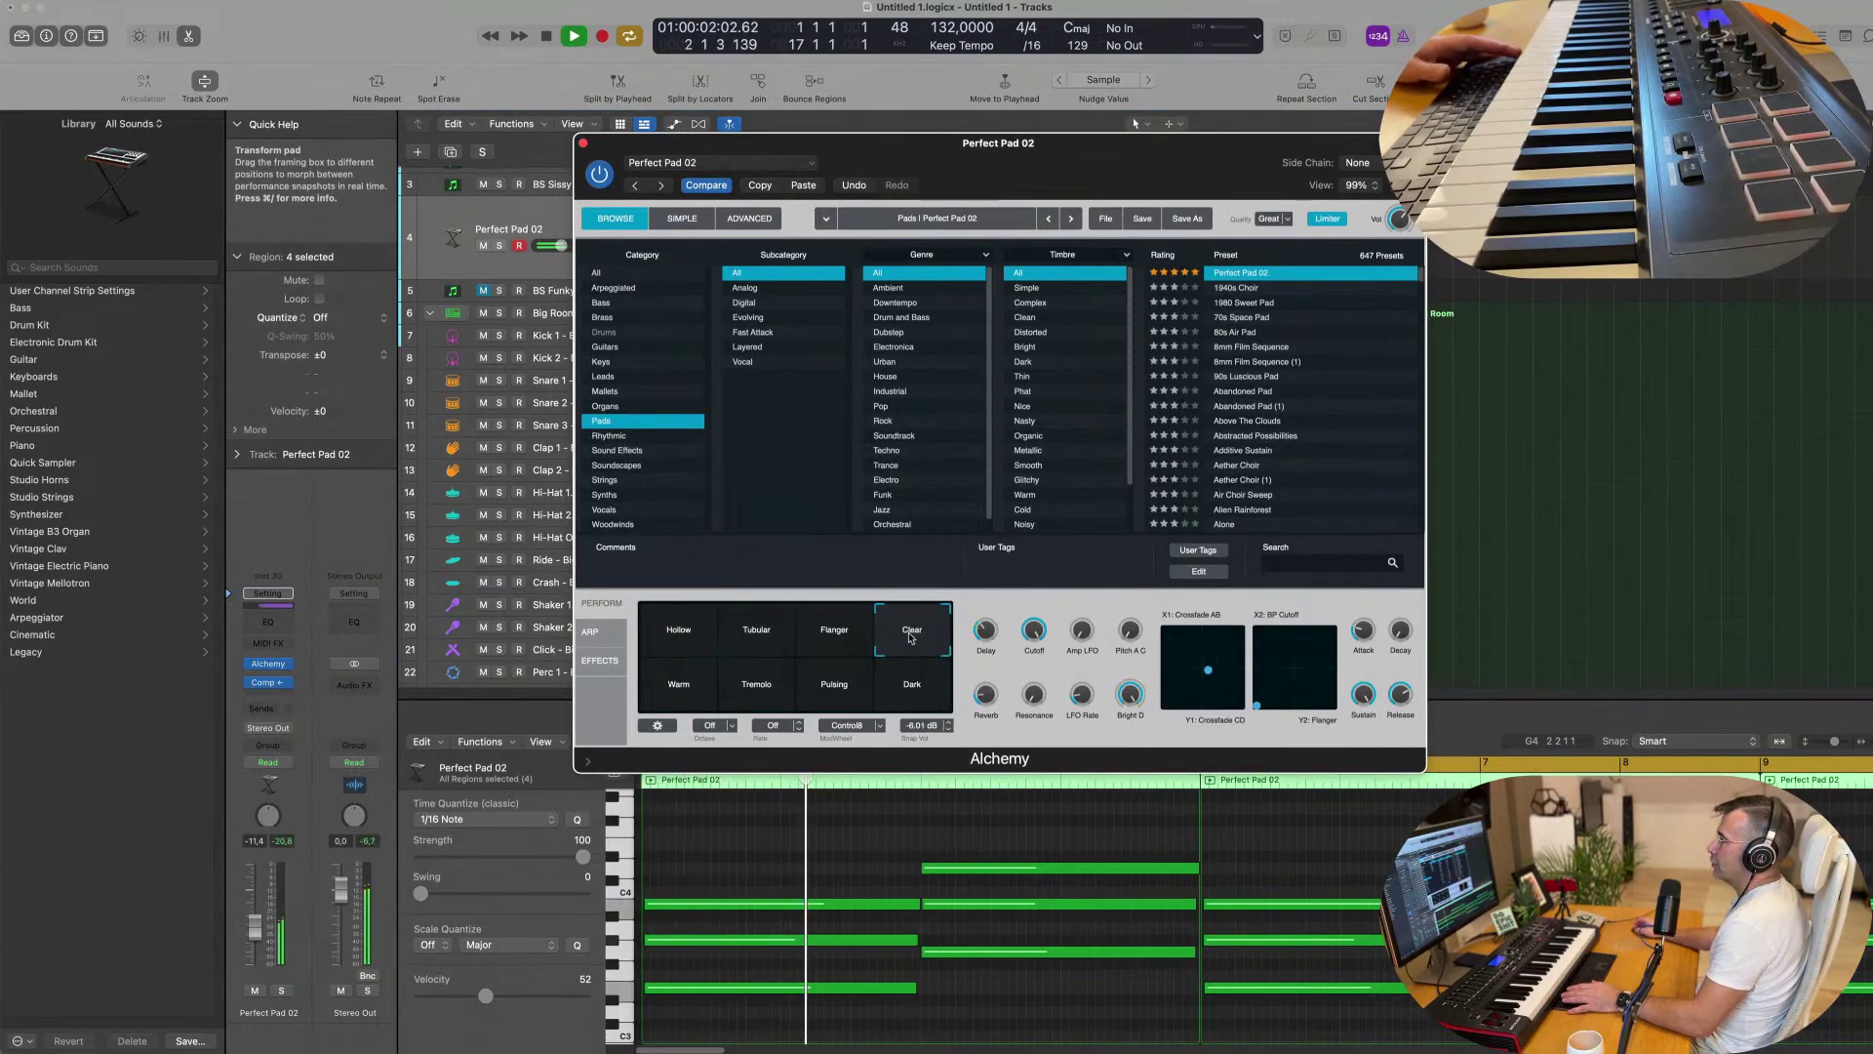
click(680, 687)
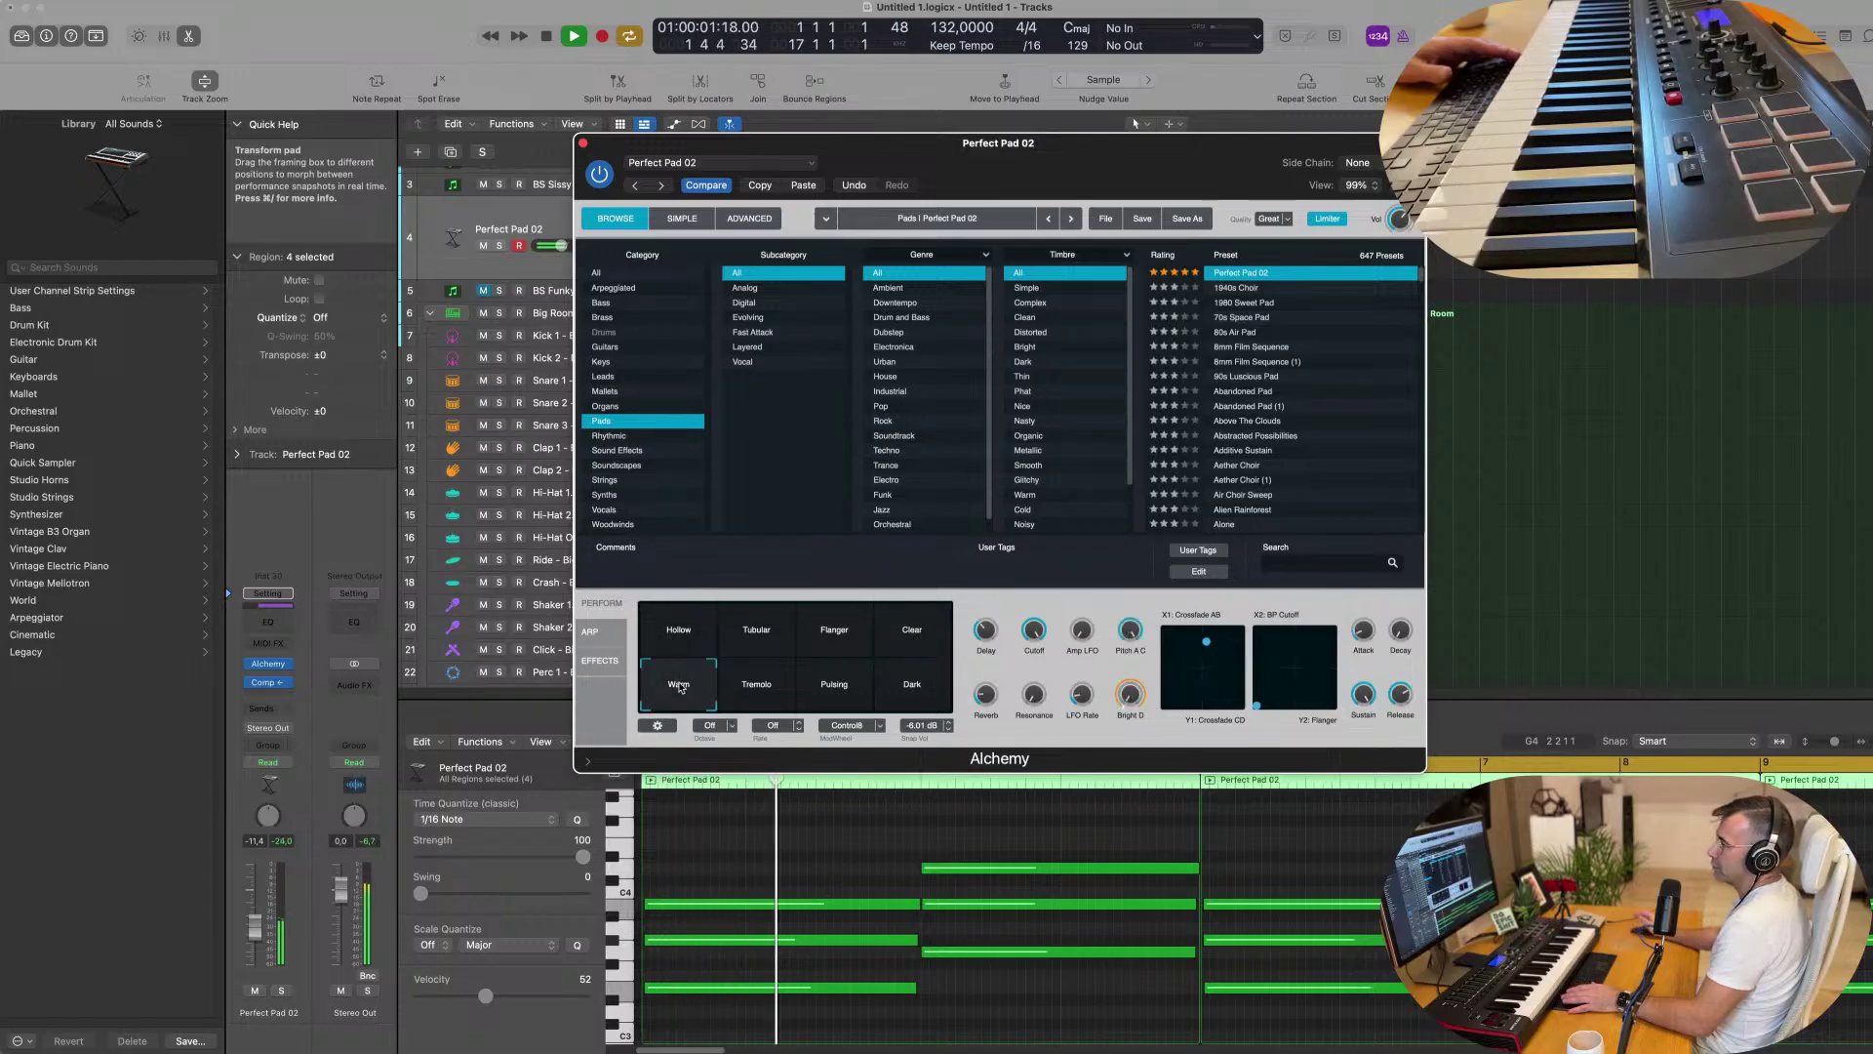
click(767, 689)
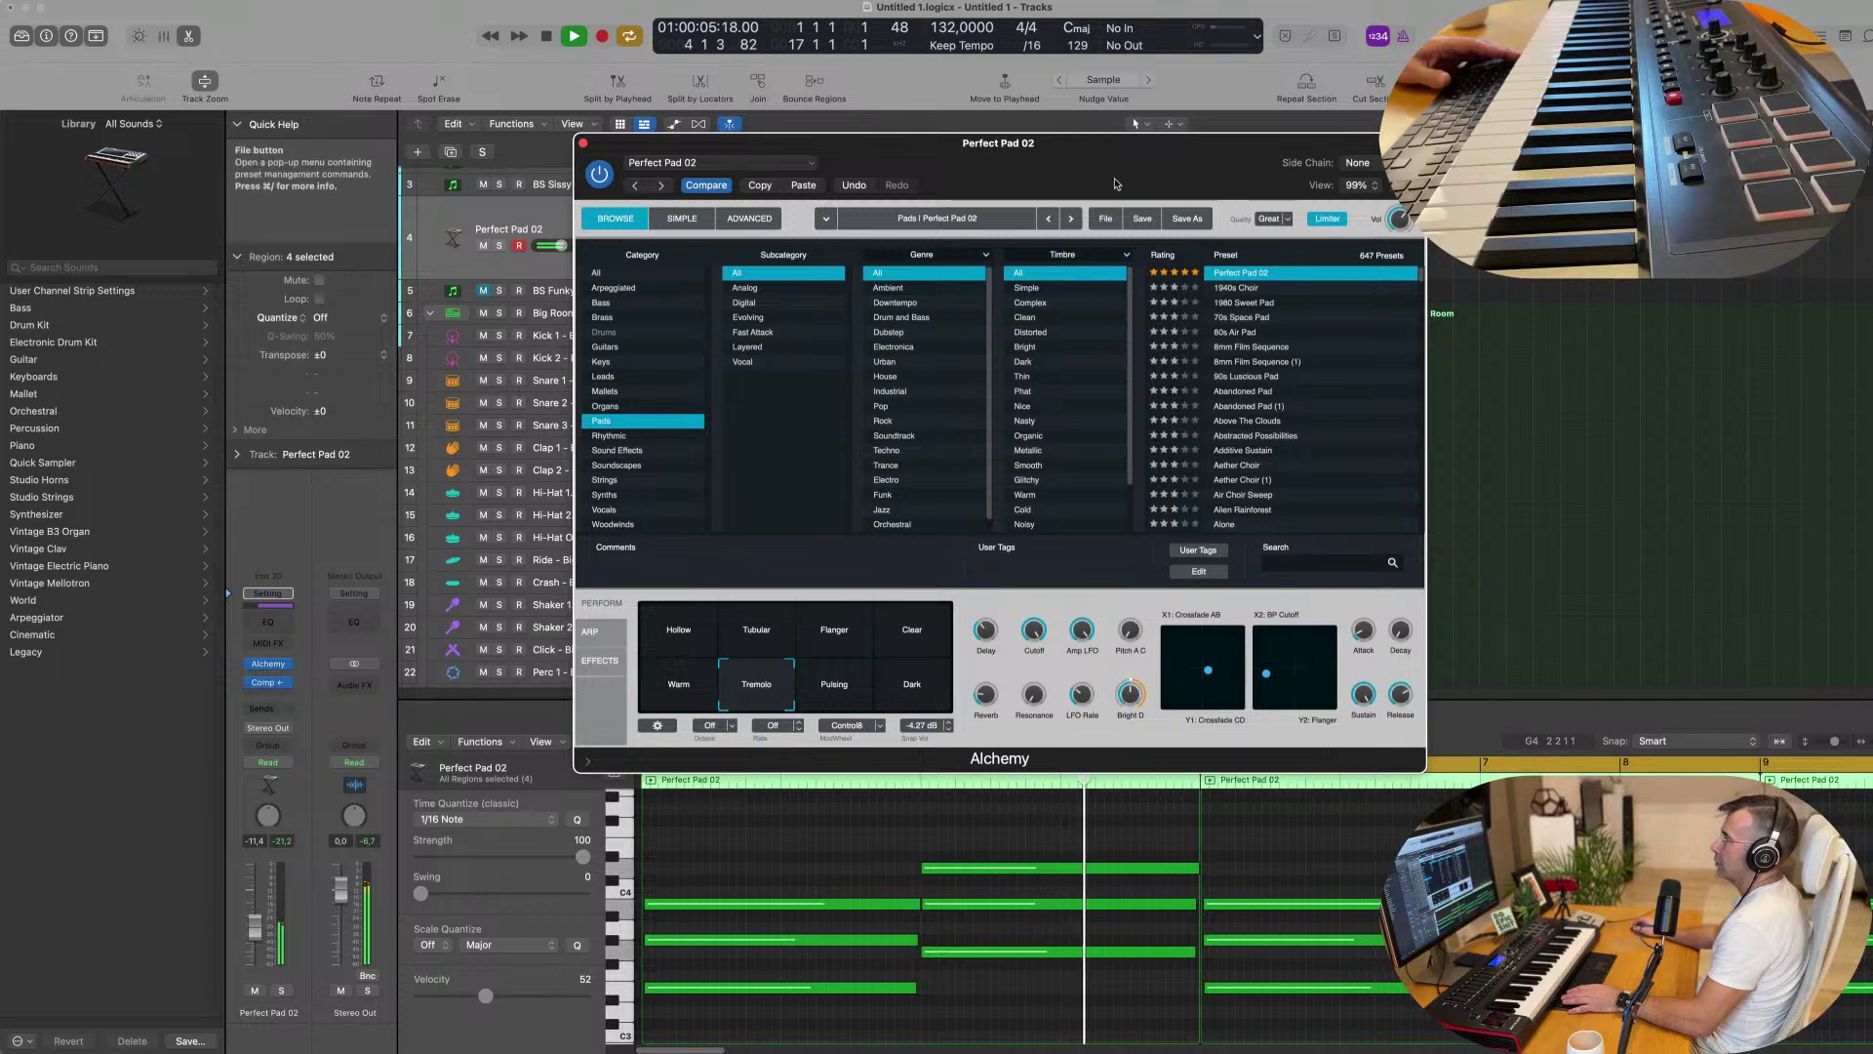
drag(1024, 144, 1093, 215)
click(916, 762)
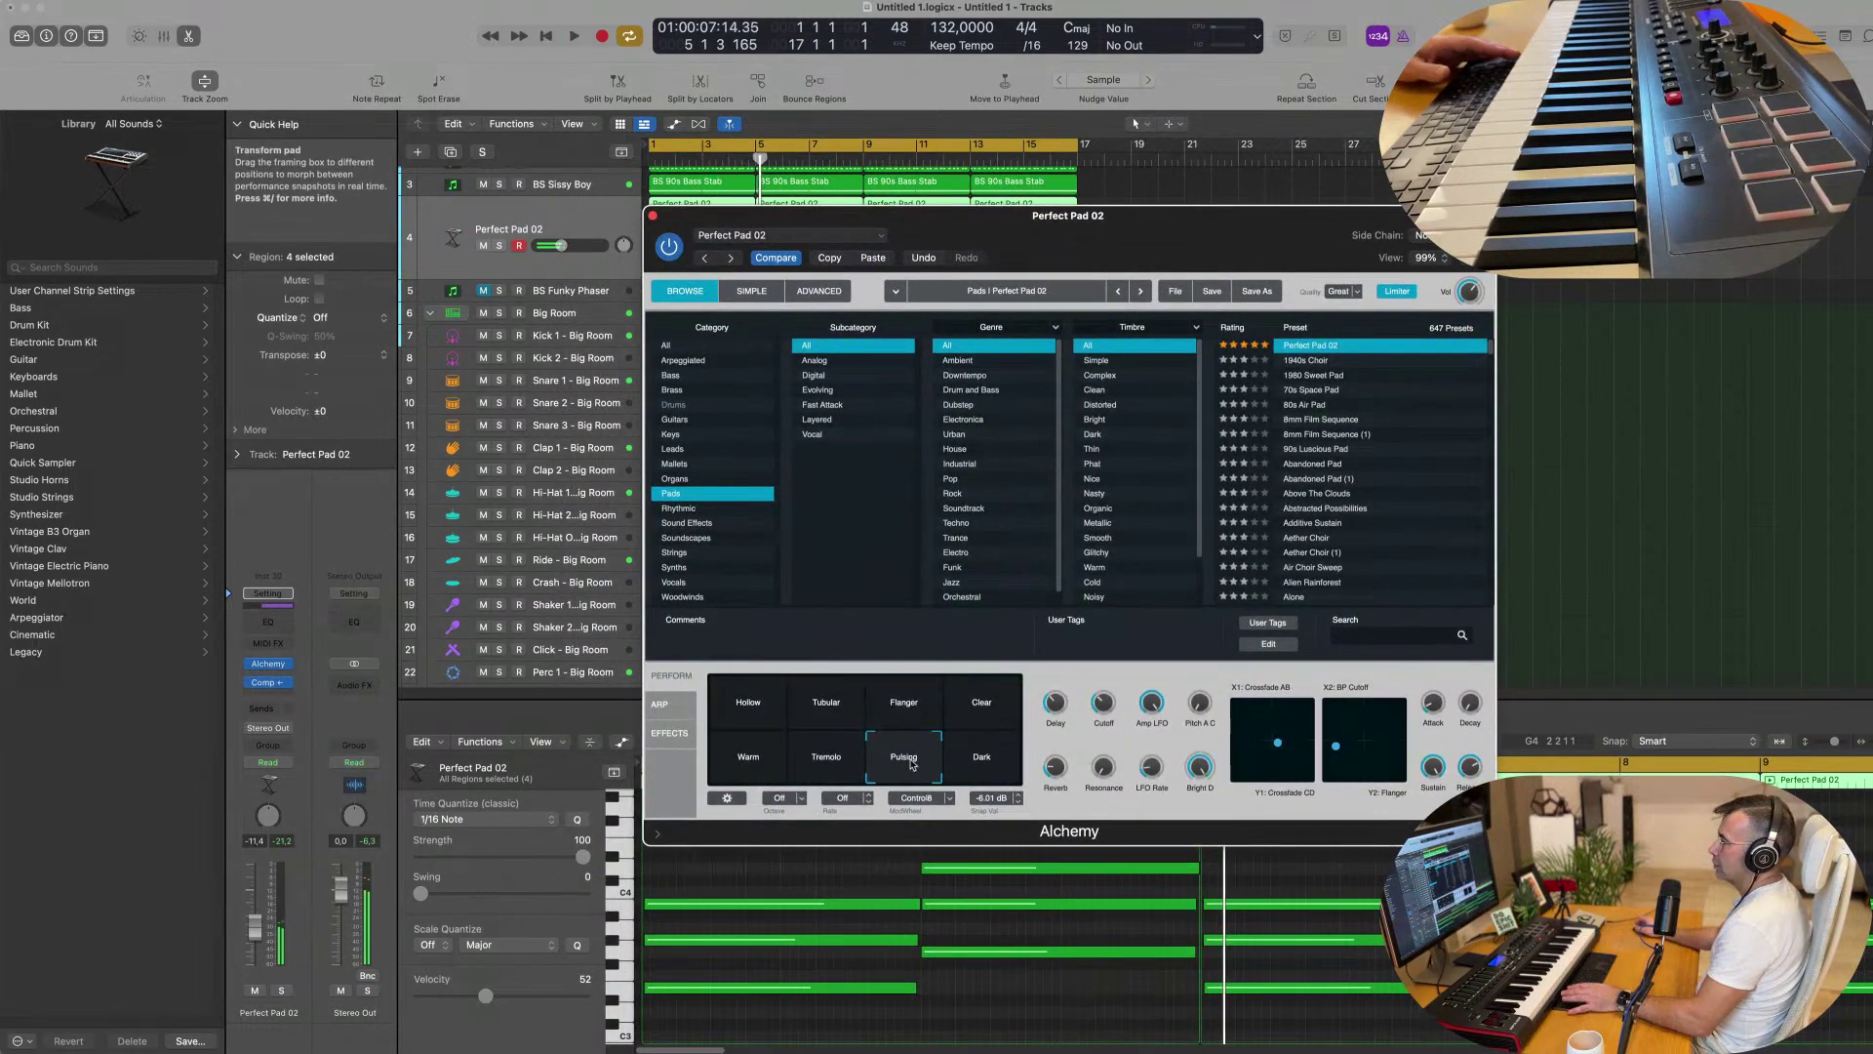
drag(888, 216, 717, 262)
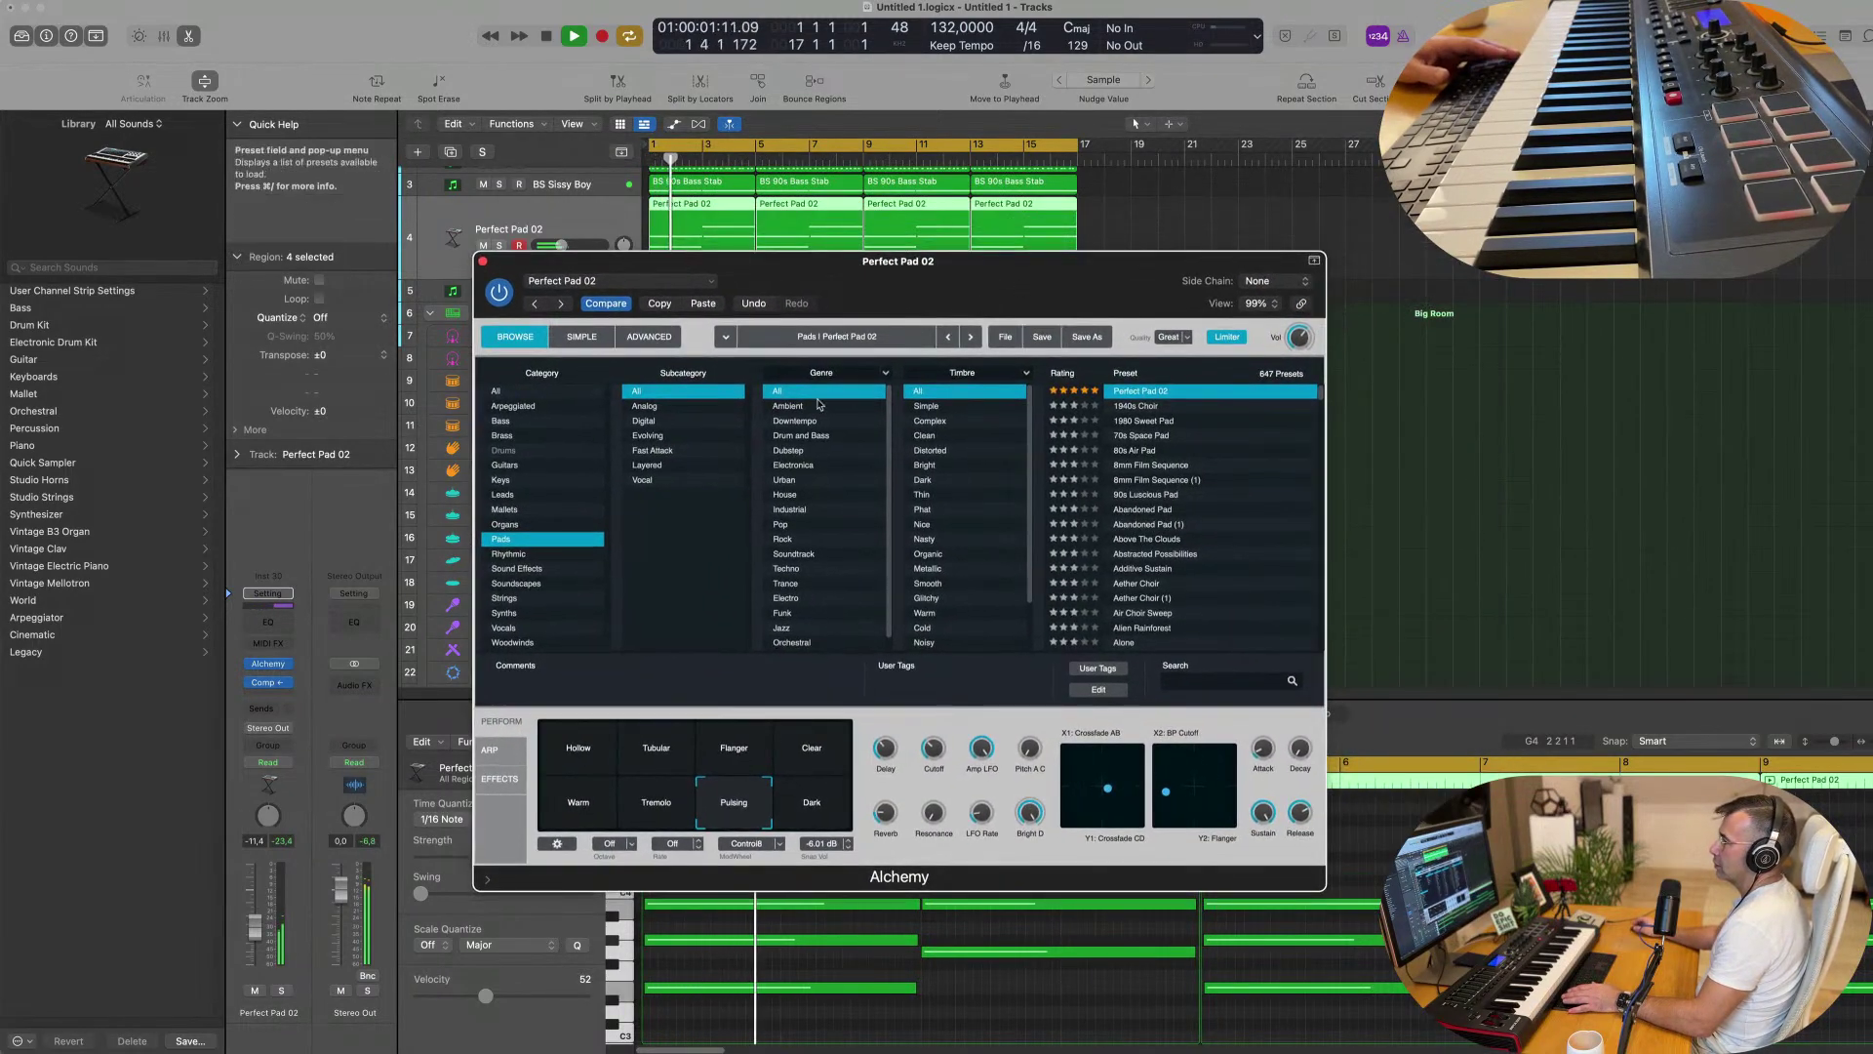
click(817, 805)
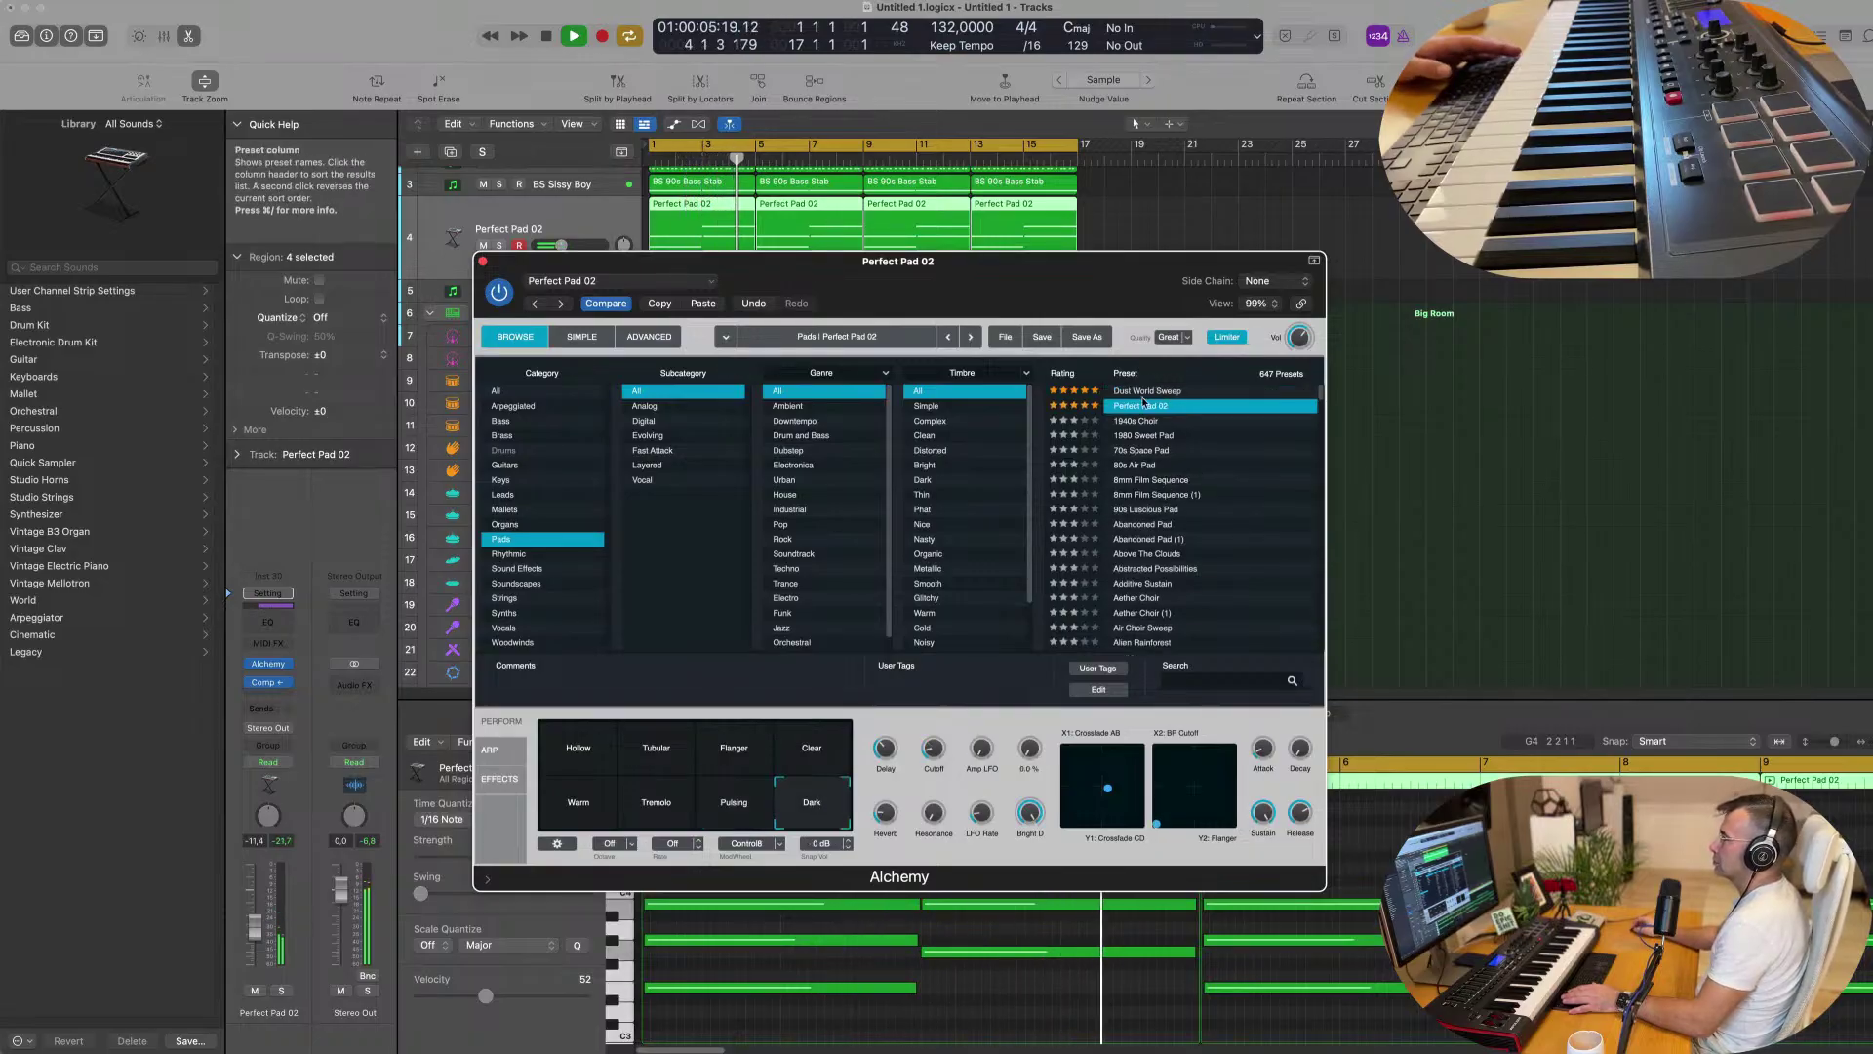
Audition Dust World Sweep with its Muffled, Gated, String Ensemble, Filter Sequence, Detuned and Rhythmic variations, and return to Perfect Pad 02.
click(1143, 394)
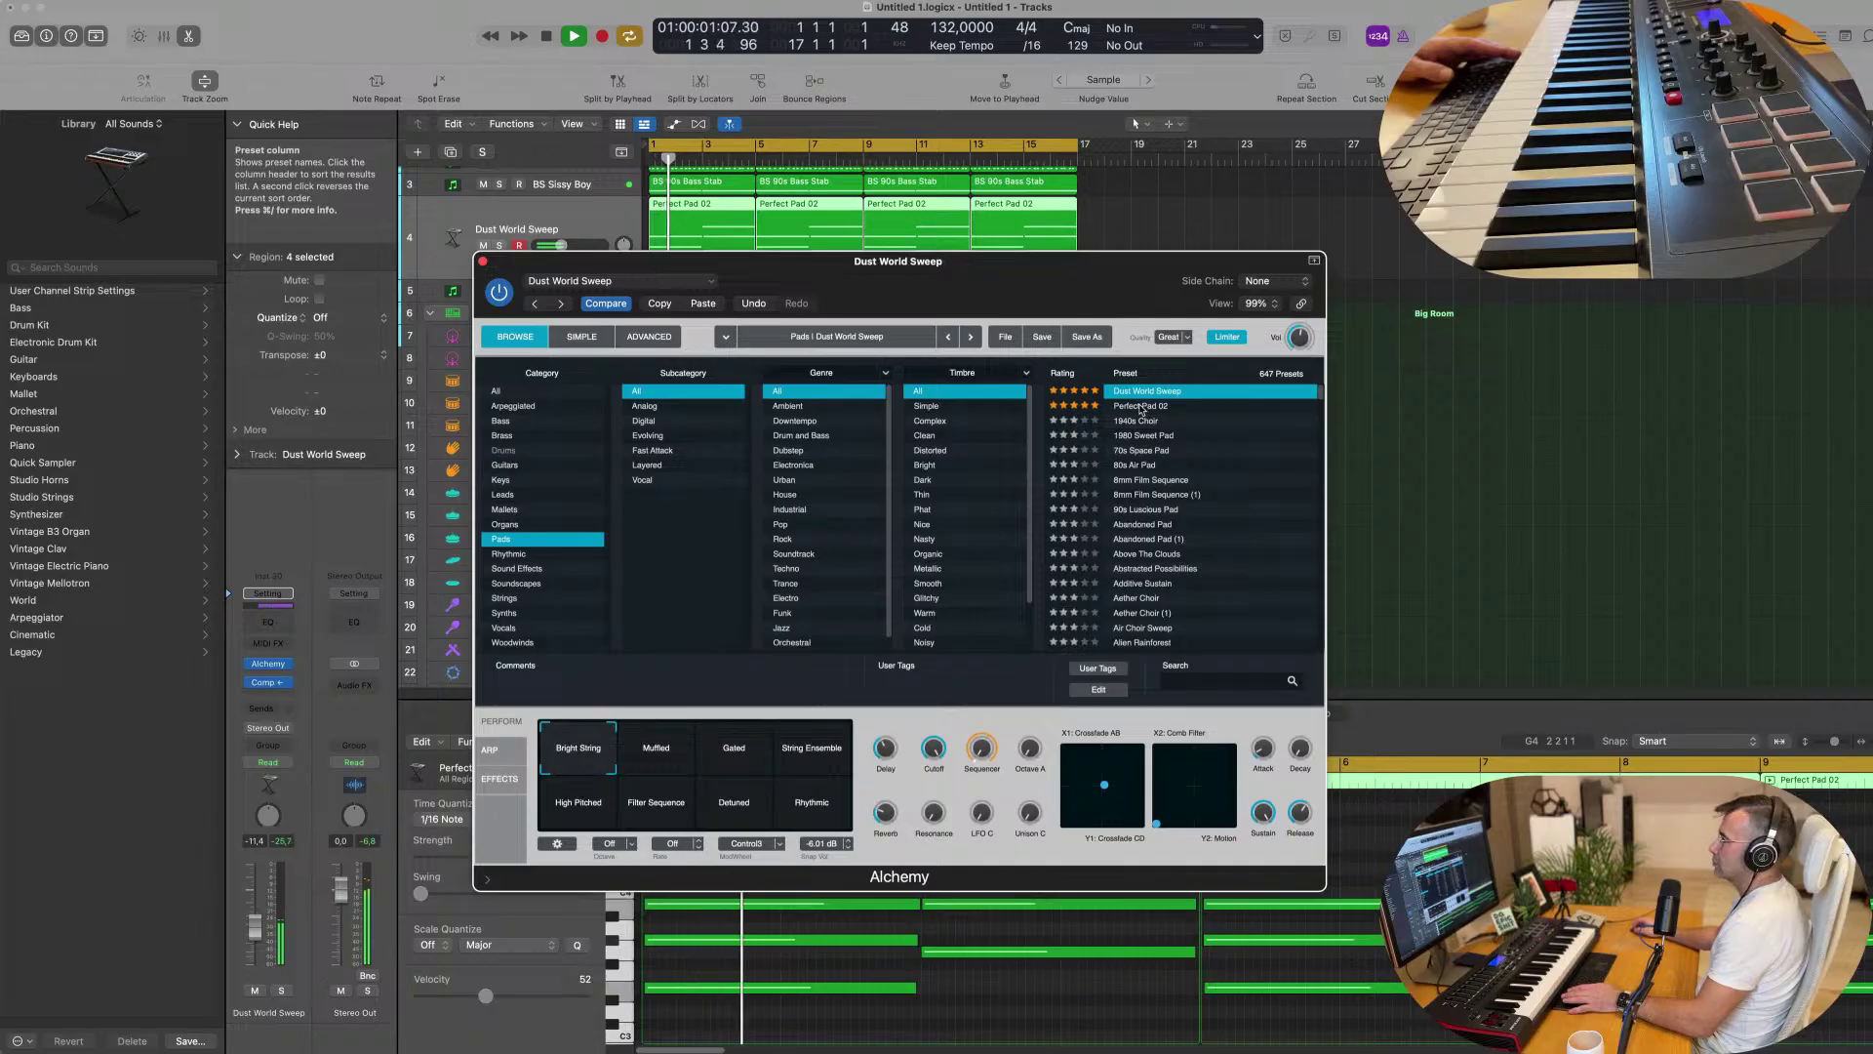
click(651, 748)
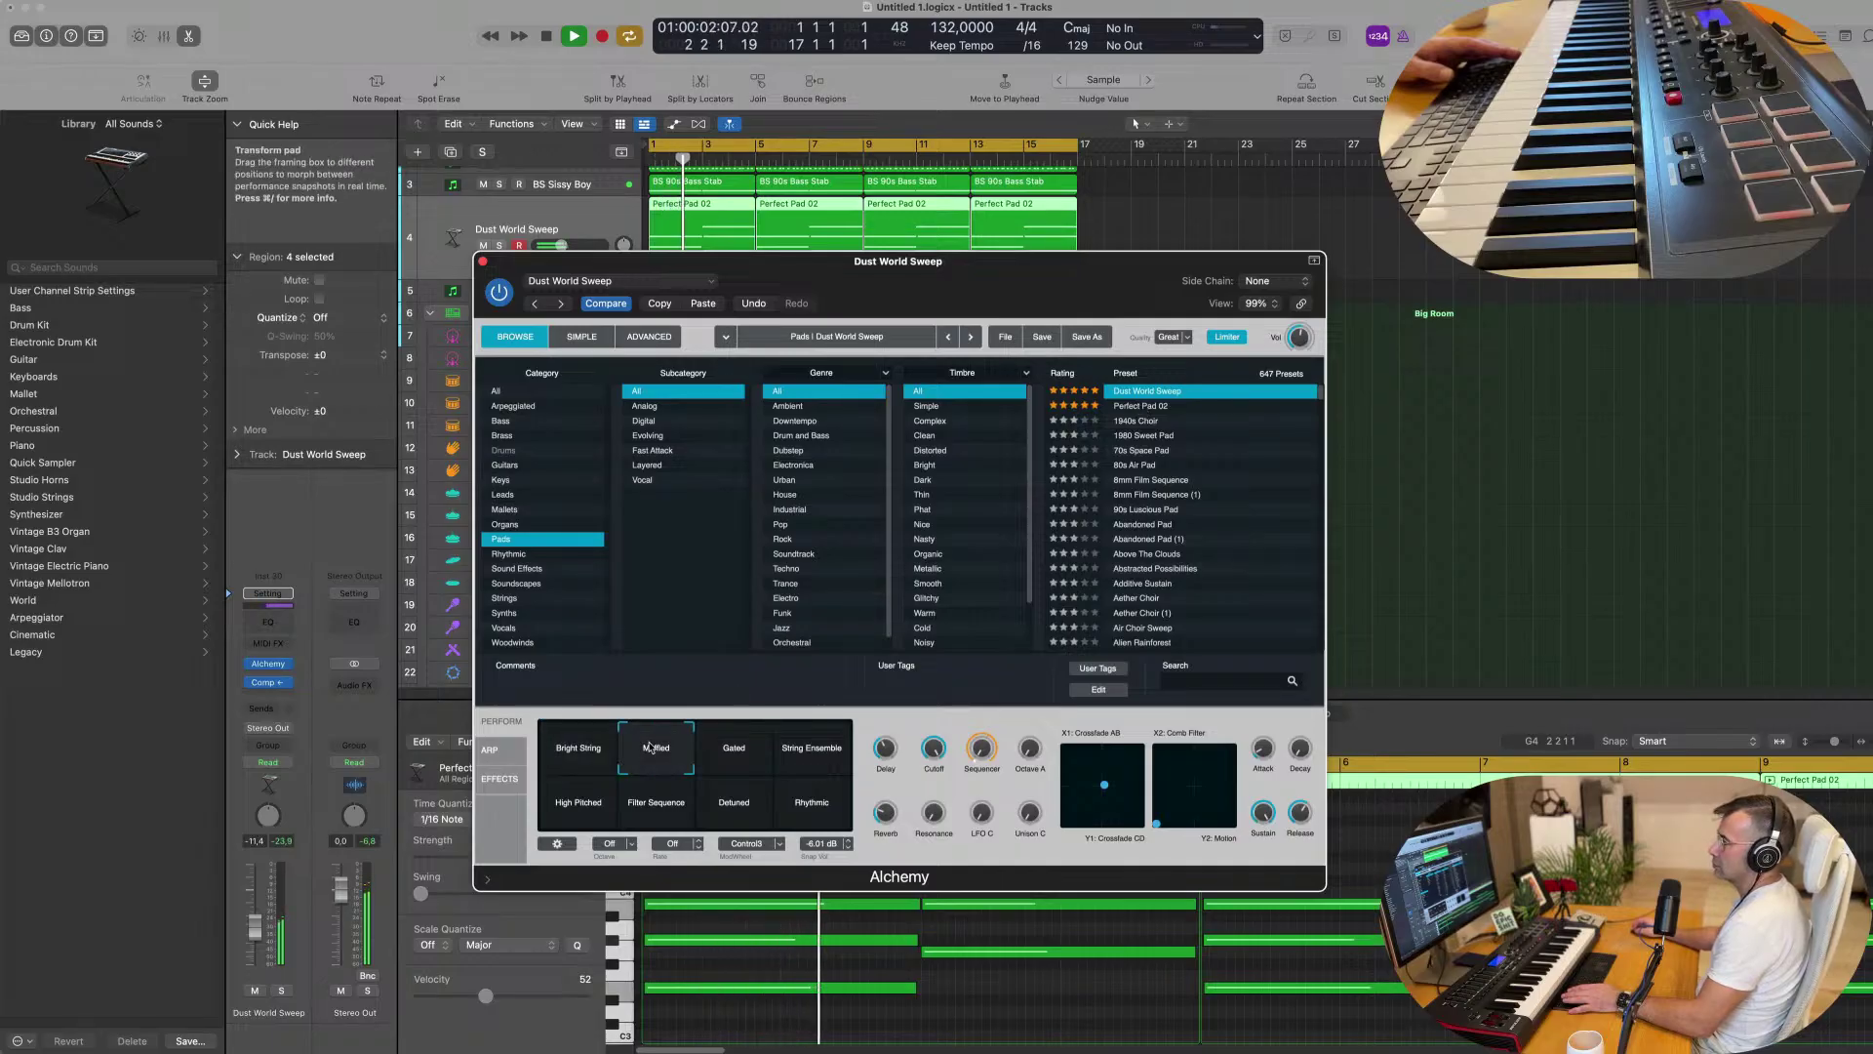
click(736, 753)
click(811, 753)
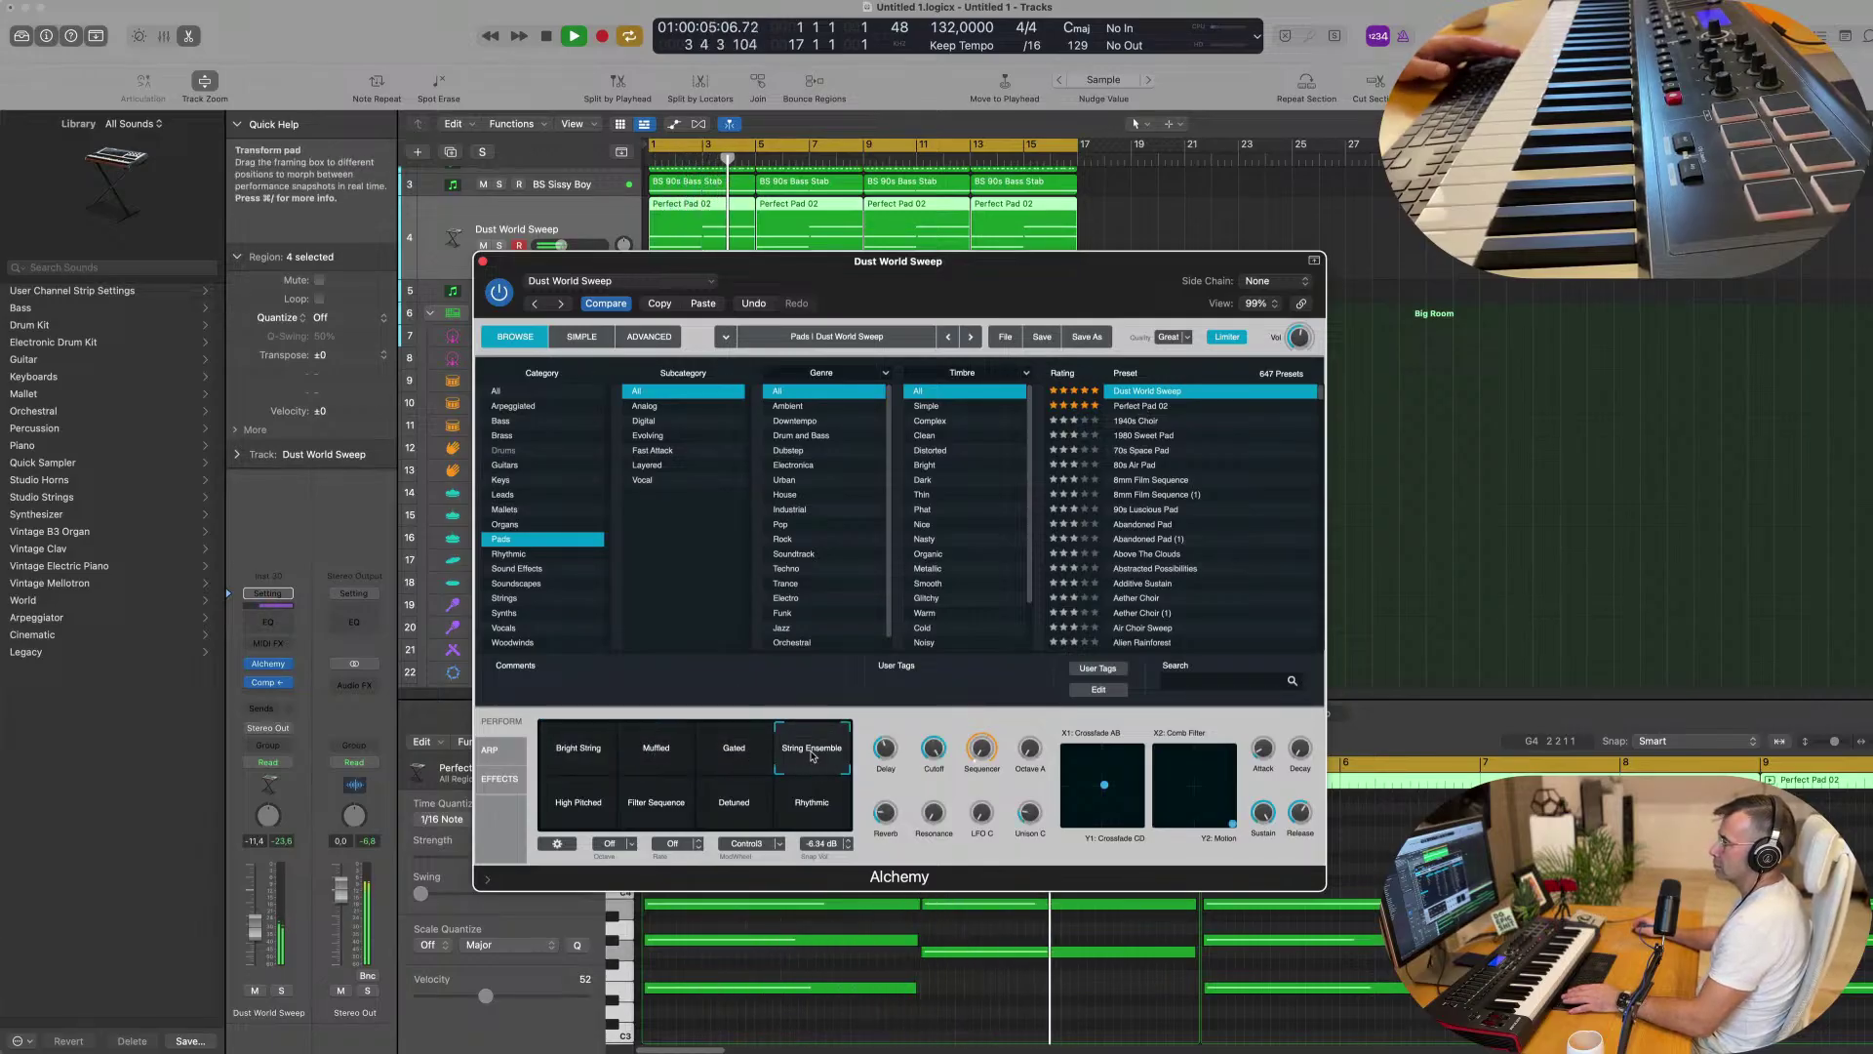
click(655, 803)
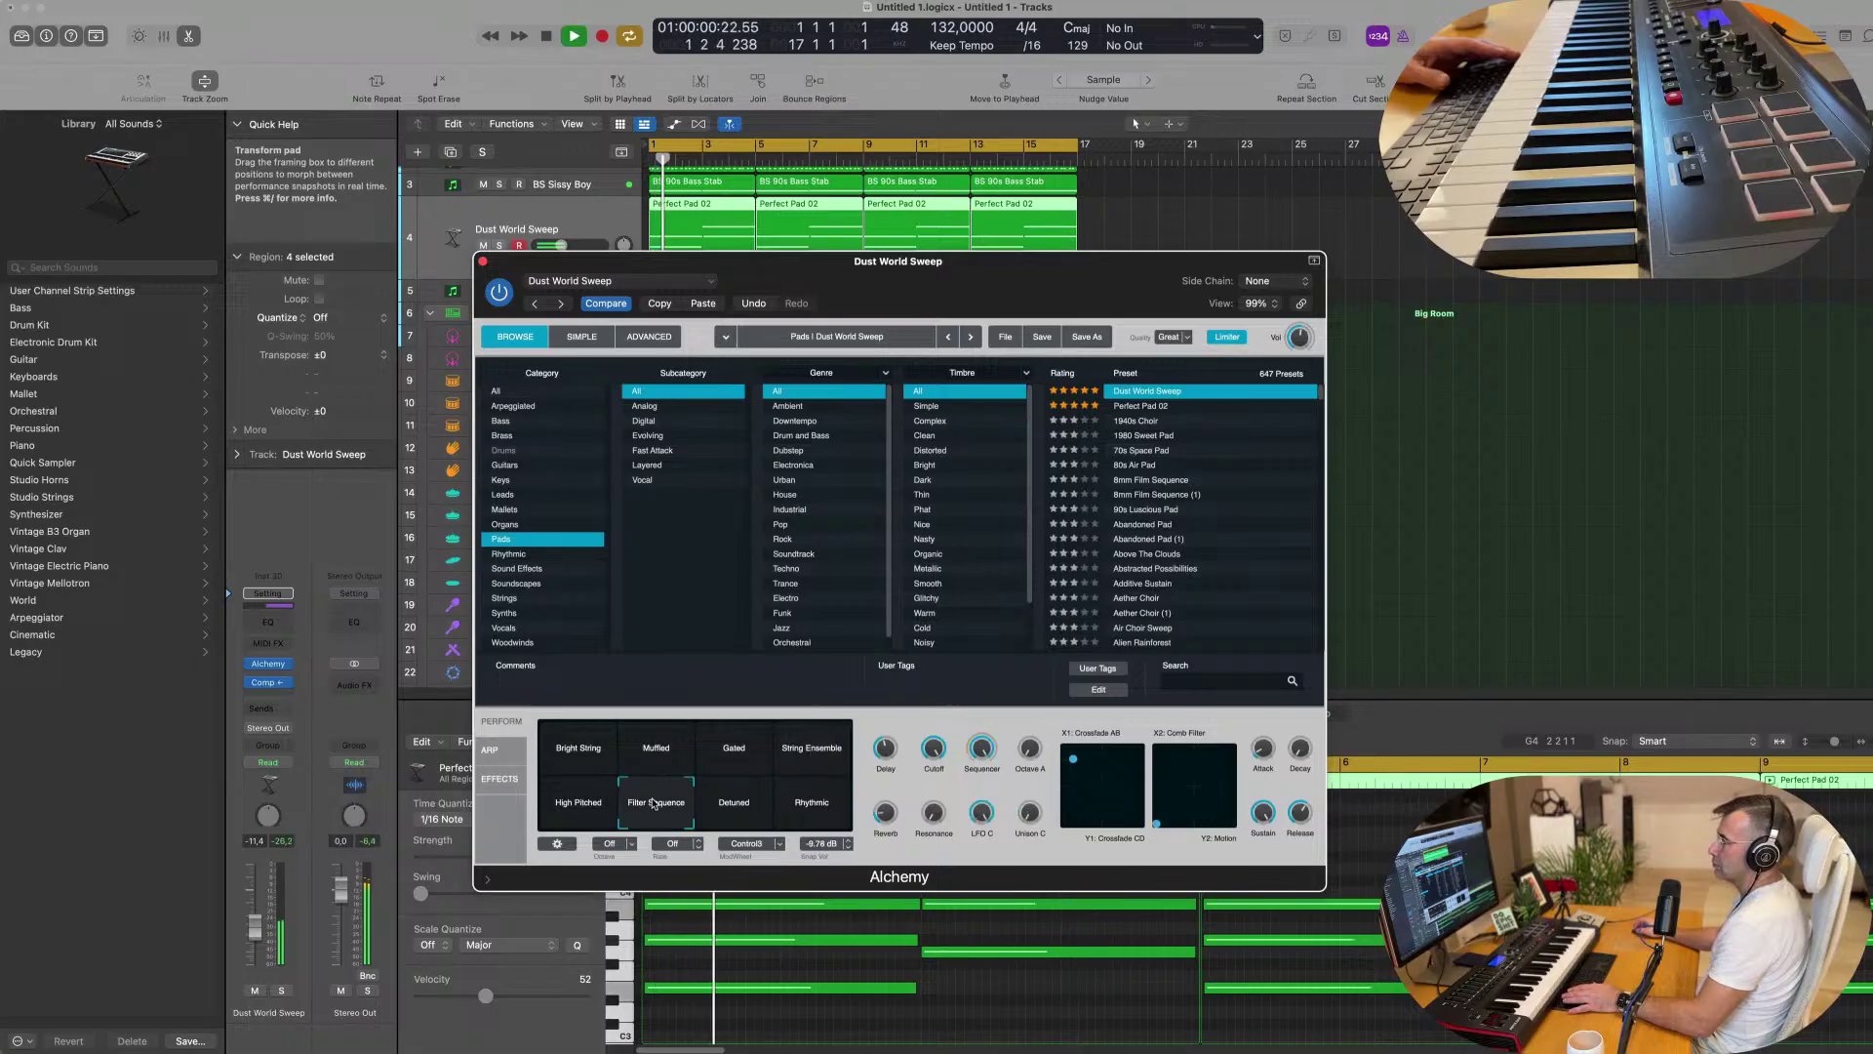
click(741, 811)
click(812, 802)
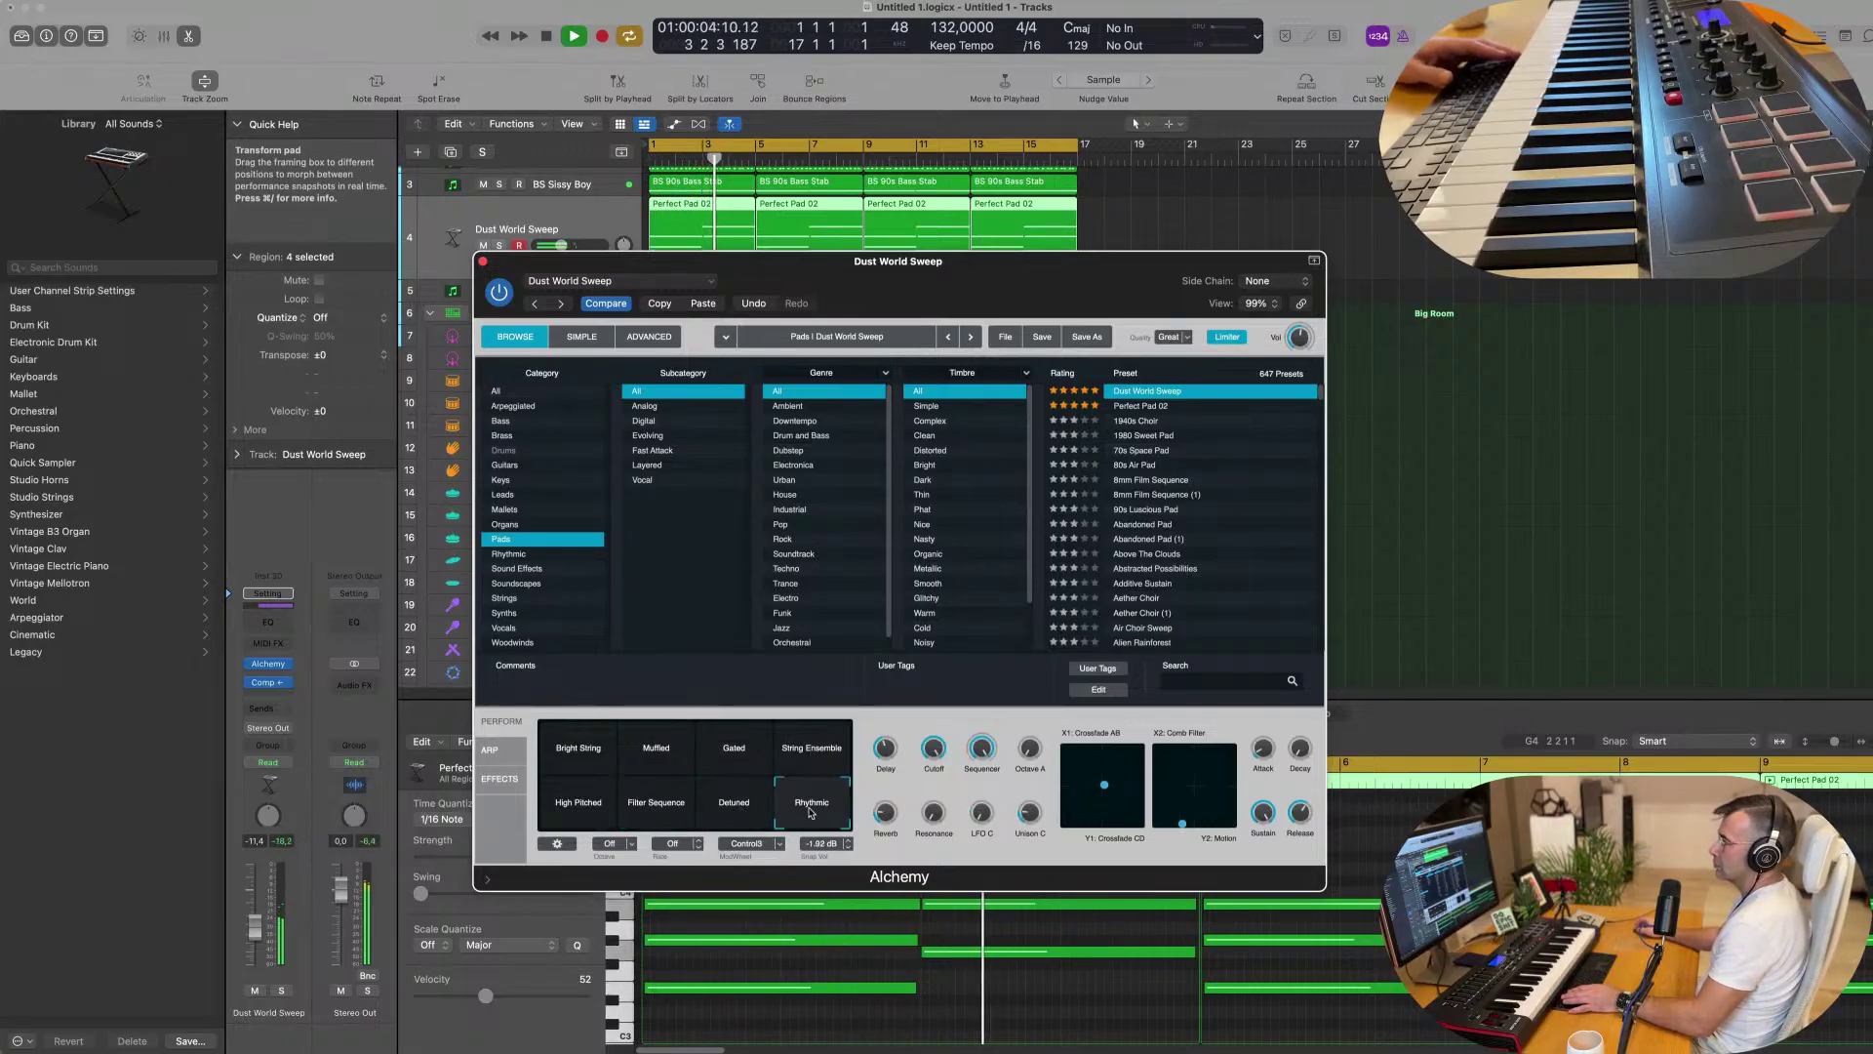
click(1157, 411)
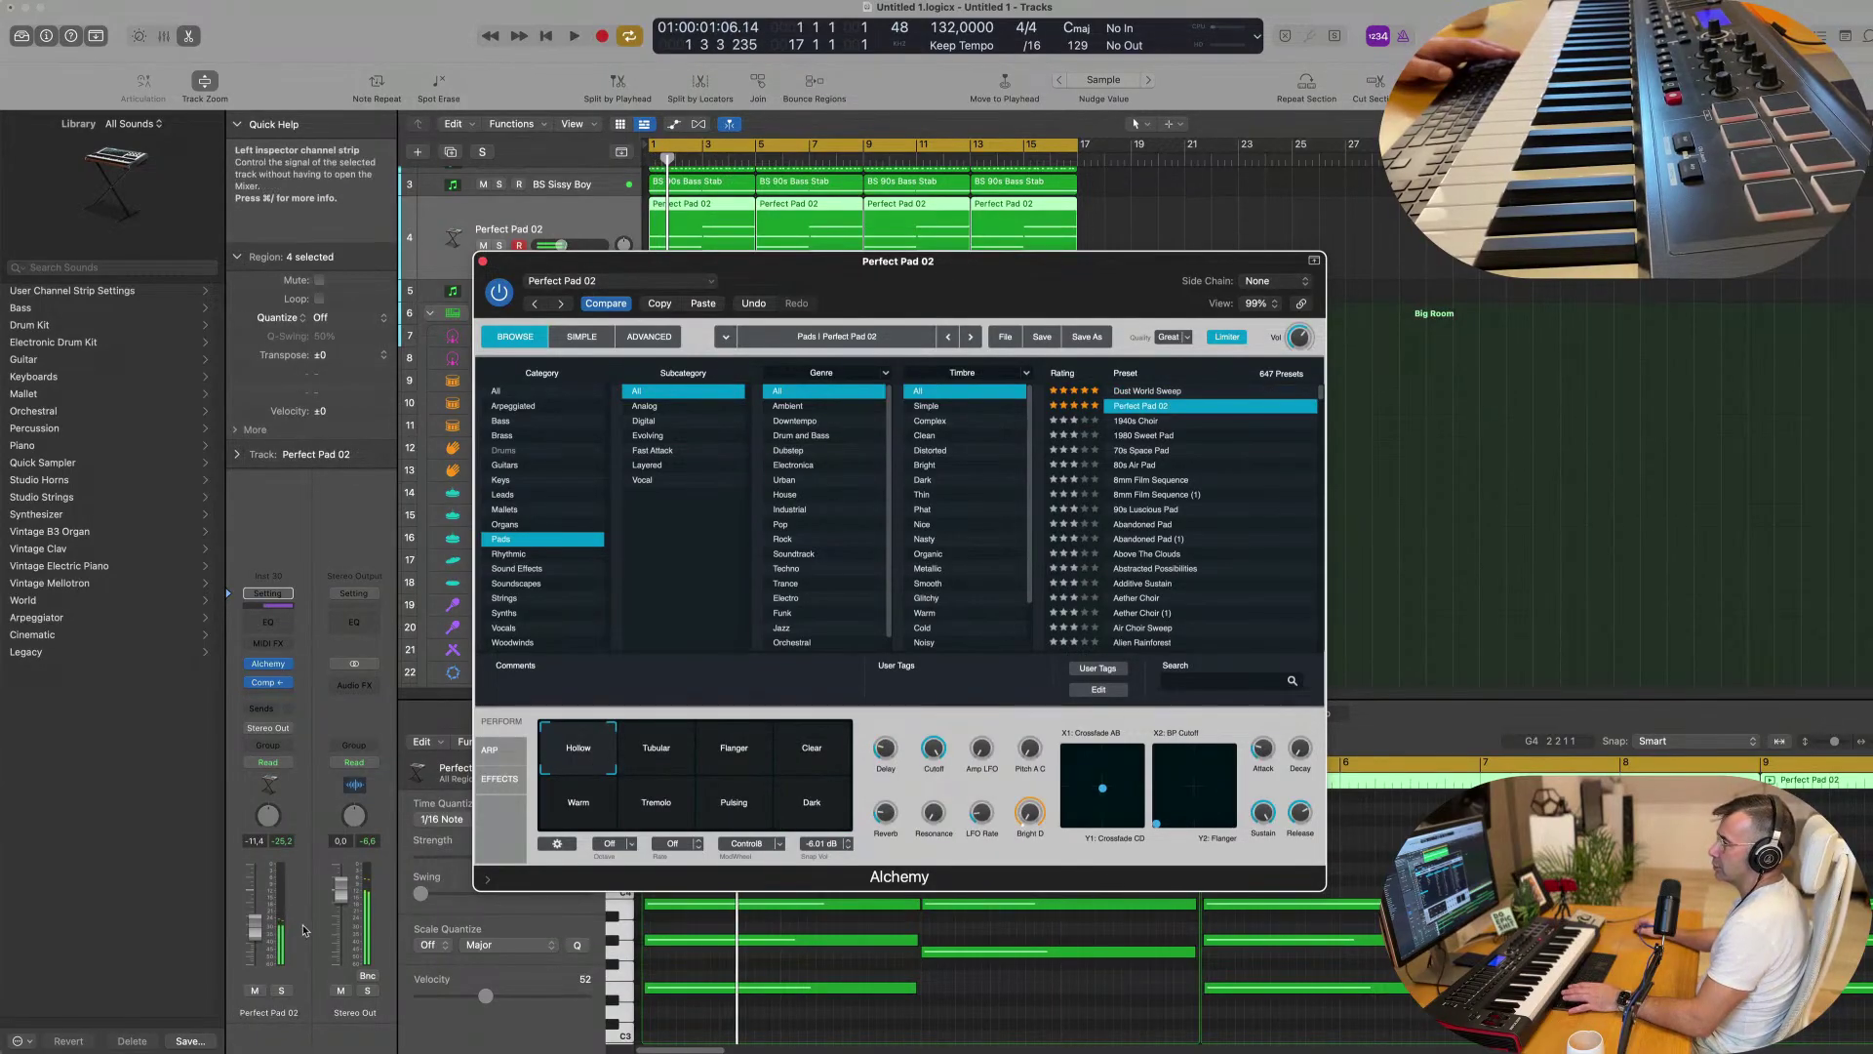
Set the pad track's volume to -10.6 dB and lower the Cutoff of the Perfect Pad 02 sound.
key(Return)
drag(255, 926, 255, 932)
drag(949, 750, 942, 801)
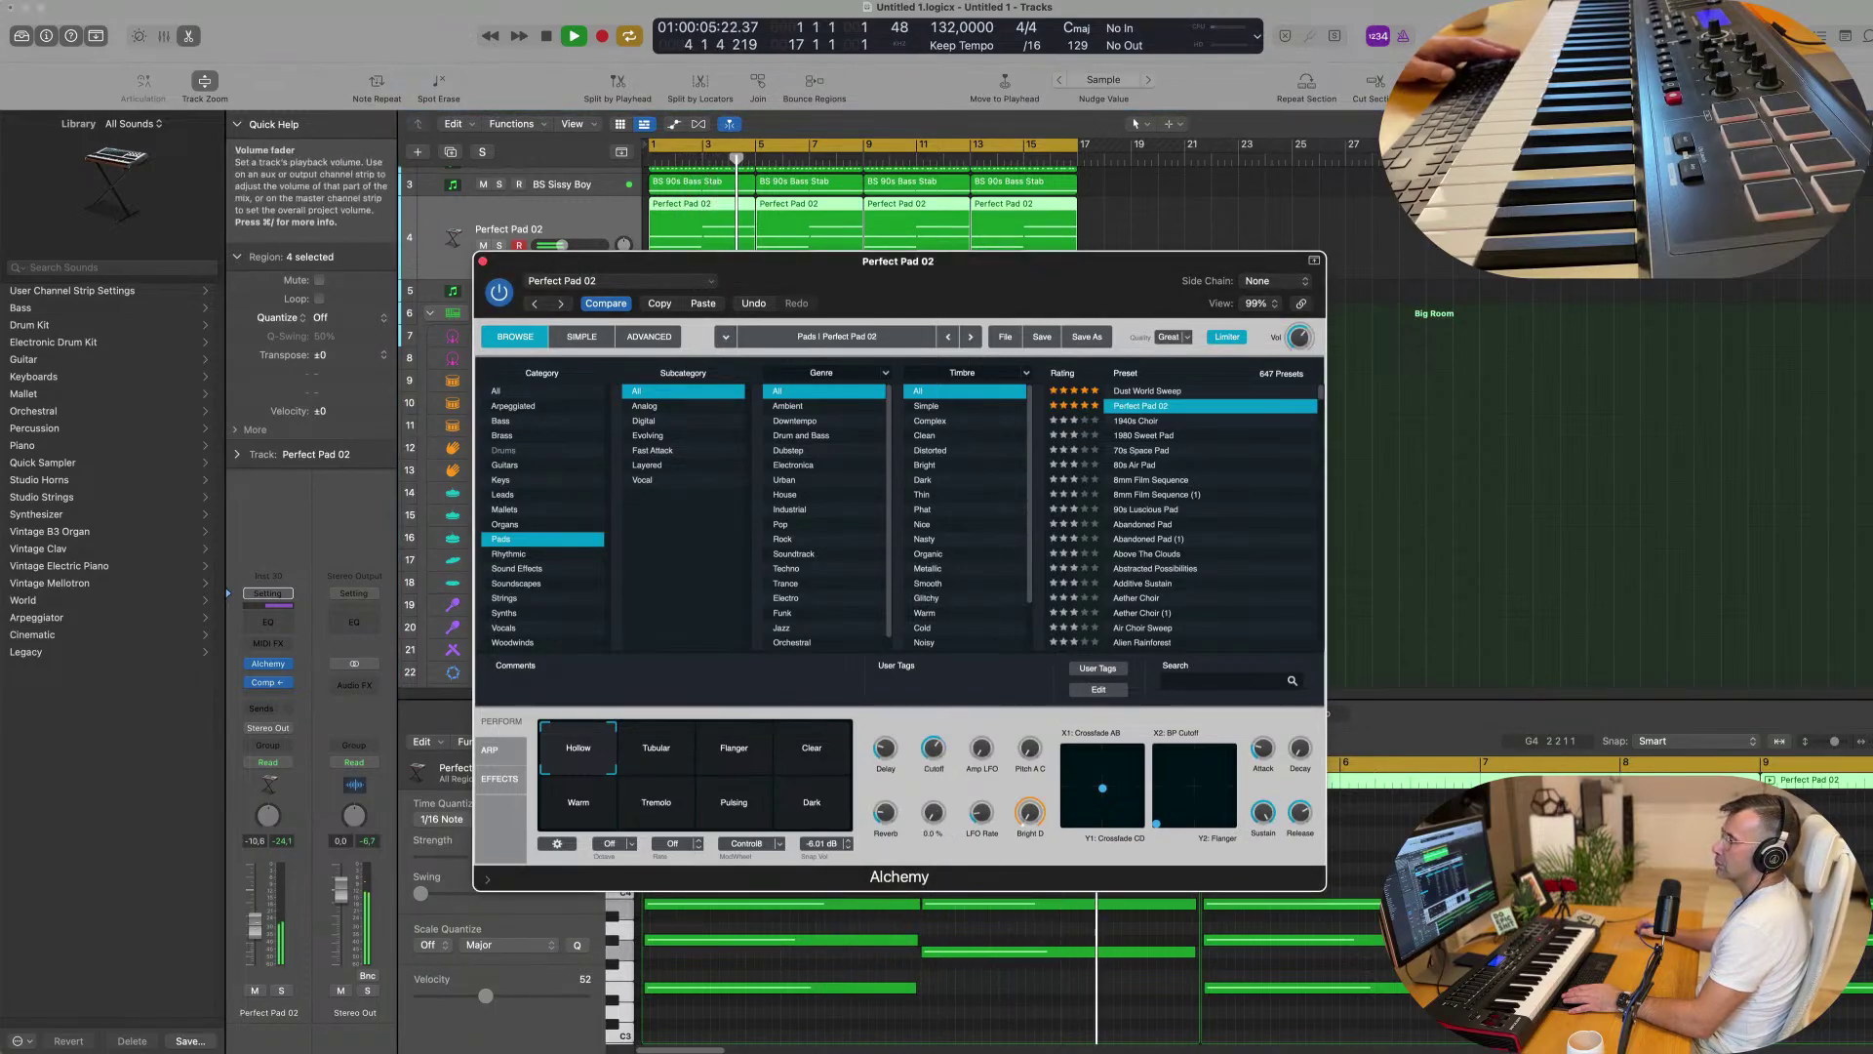
Hide the Alchemy window, add a duplicate of the Perfect Pad 02 track below the original, and restart playback from bar 1.
click(529, 163)
key(v)
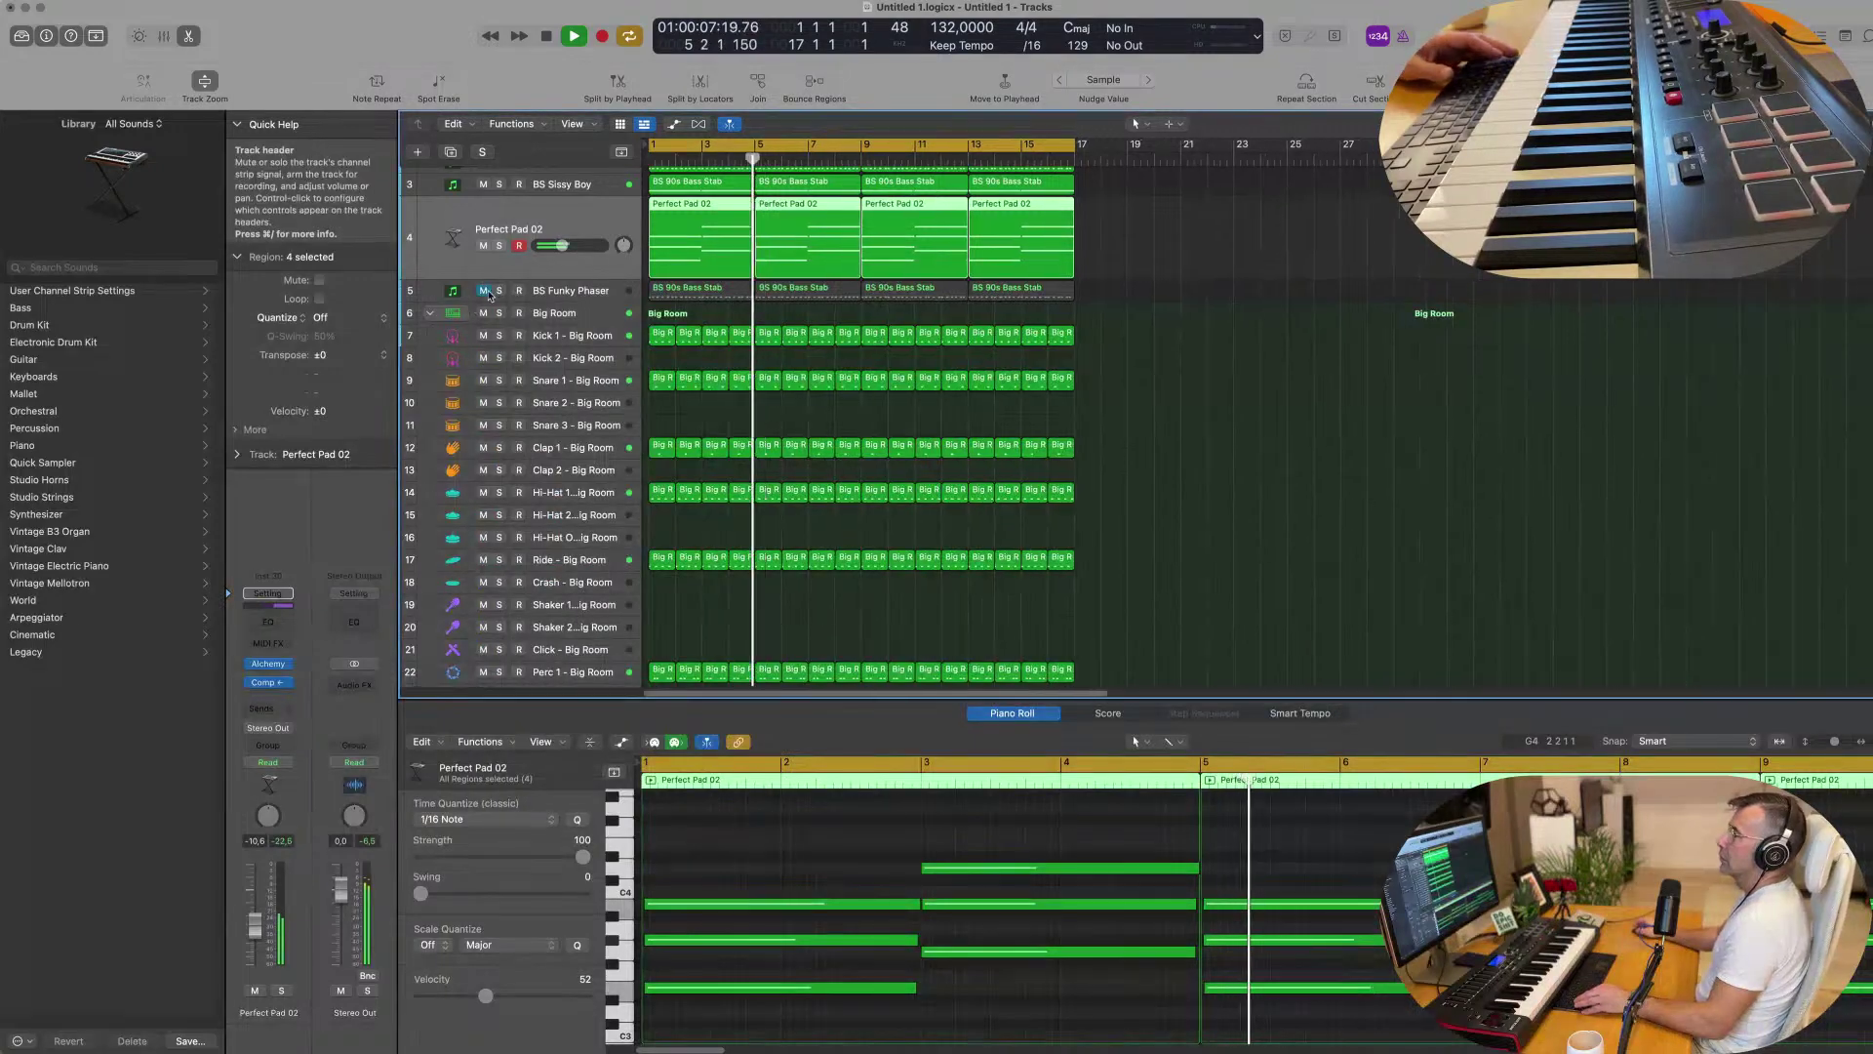
key(super+d)
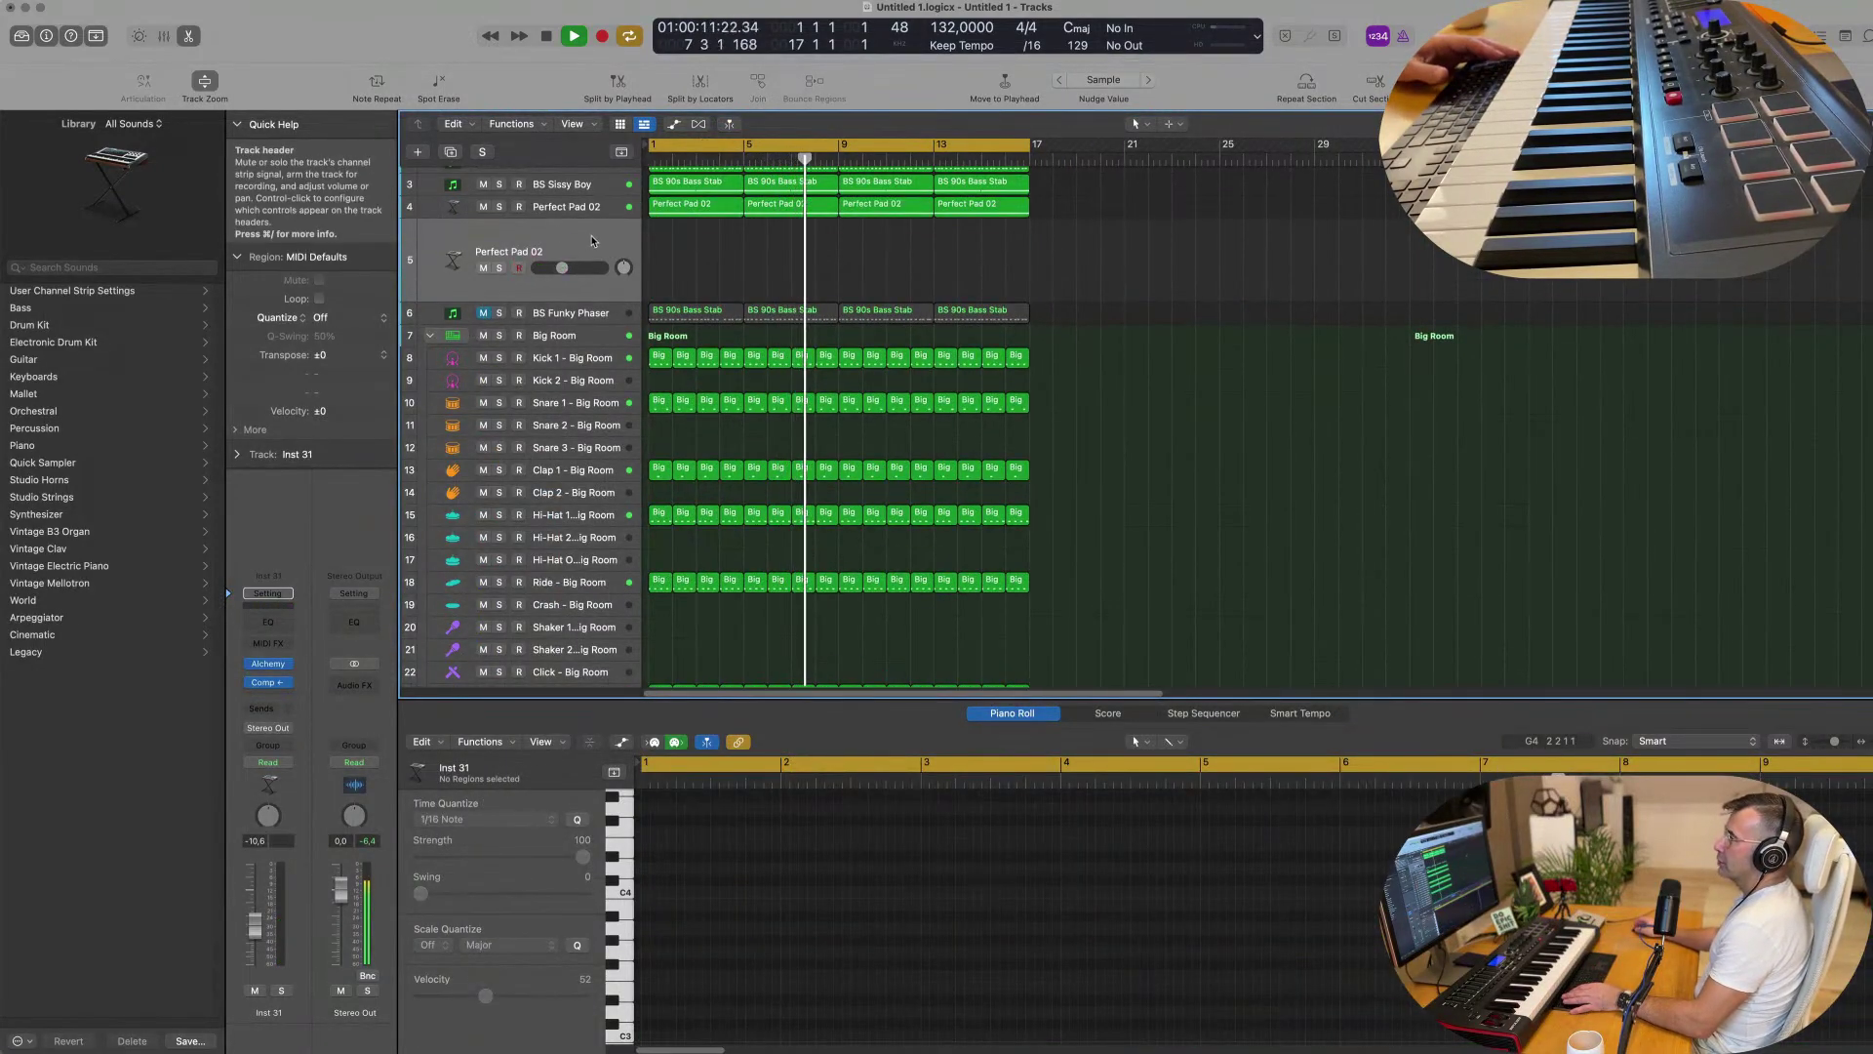
key(Return)
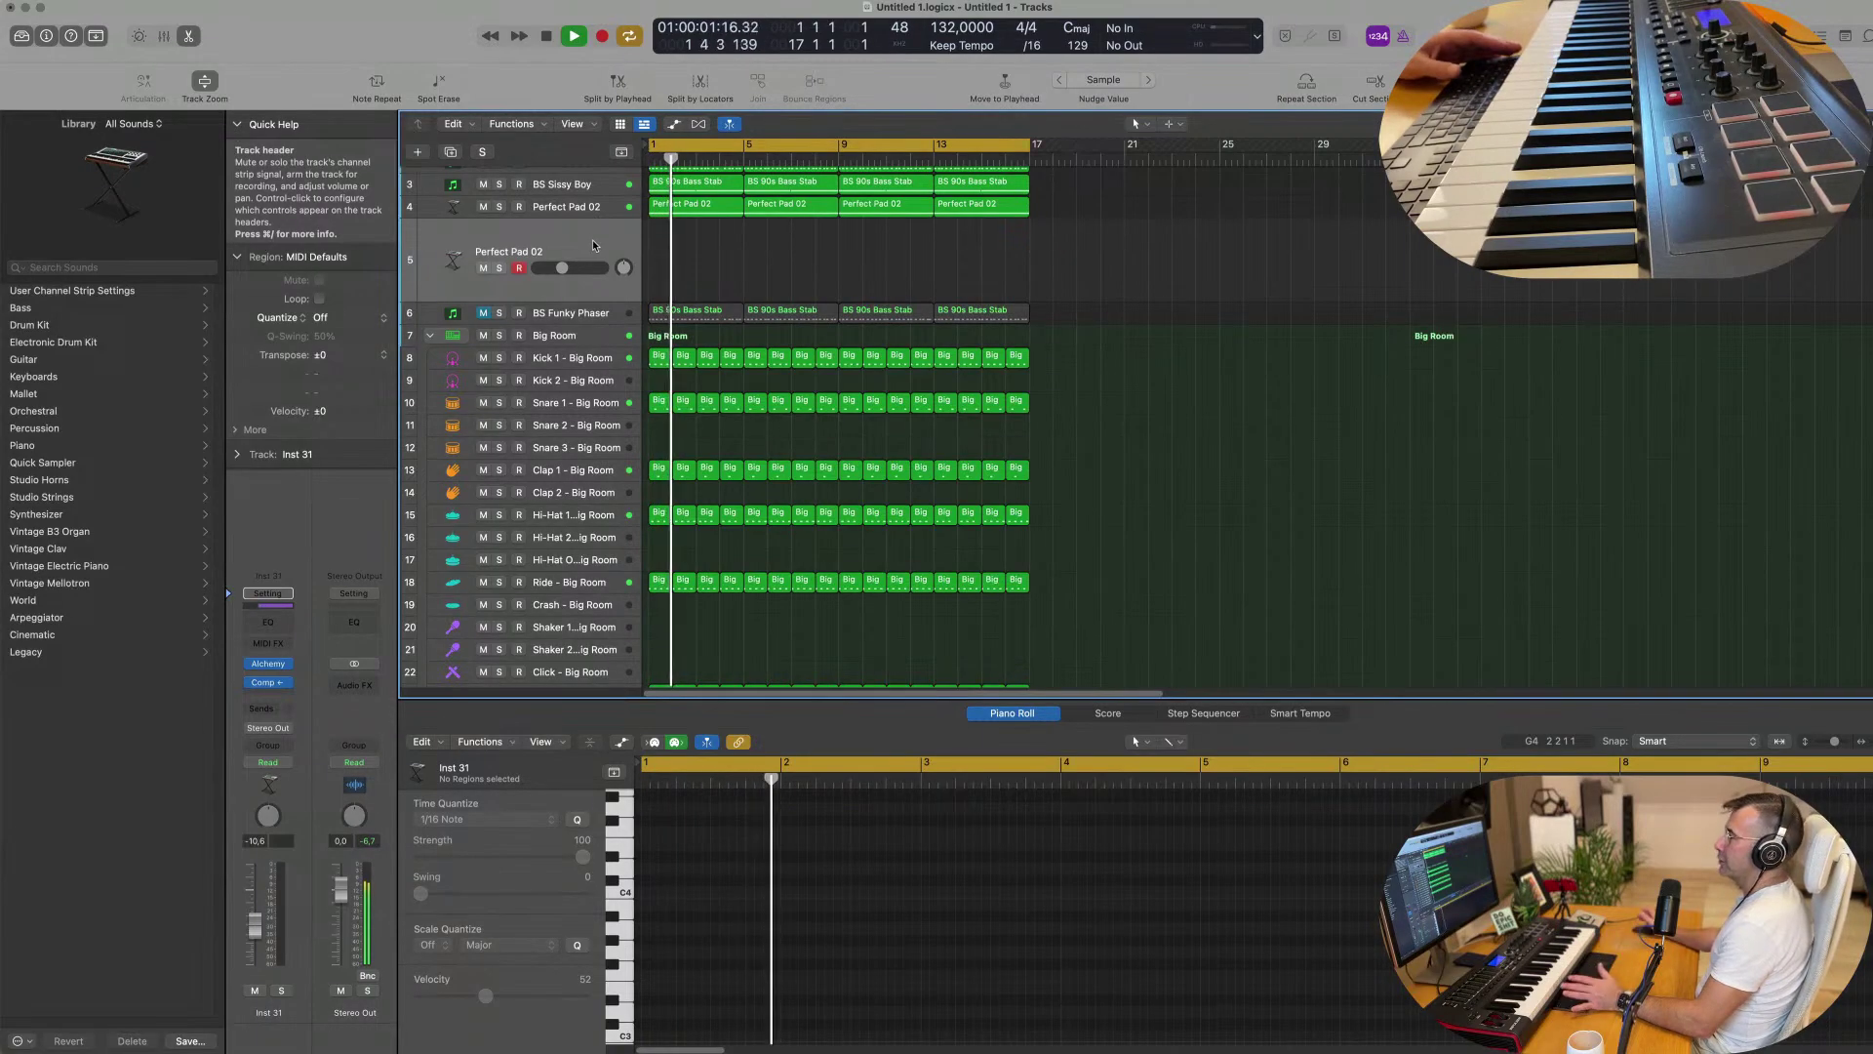
Replace Alchemy on the duplicated track with a stereo Sampler instrument.
click(285, 665)
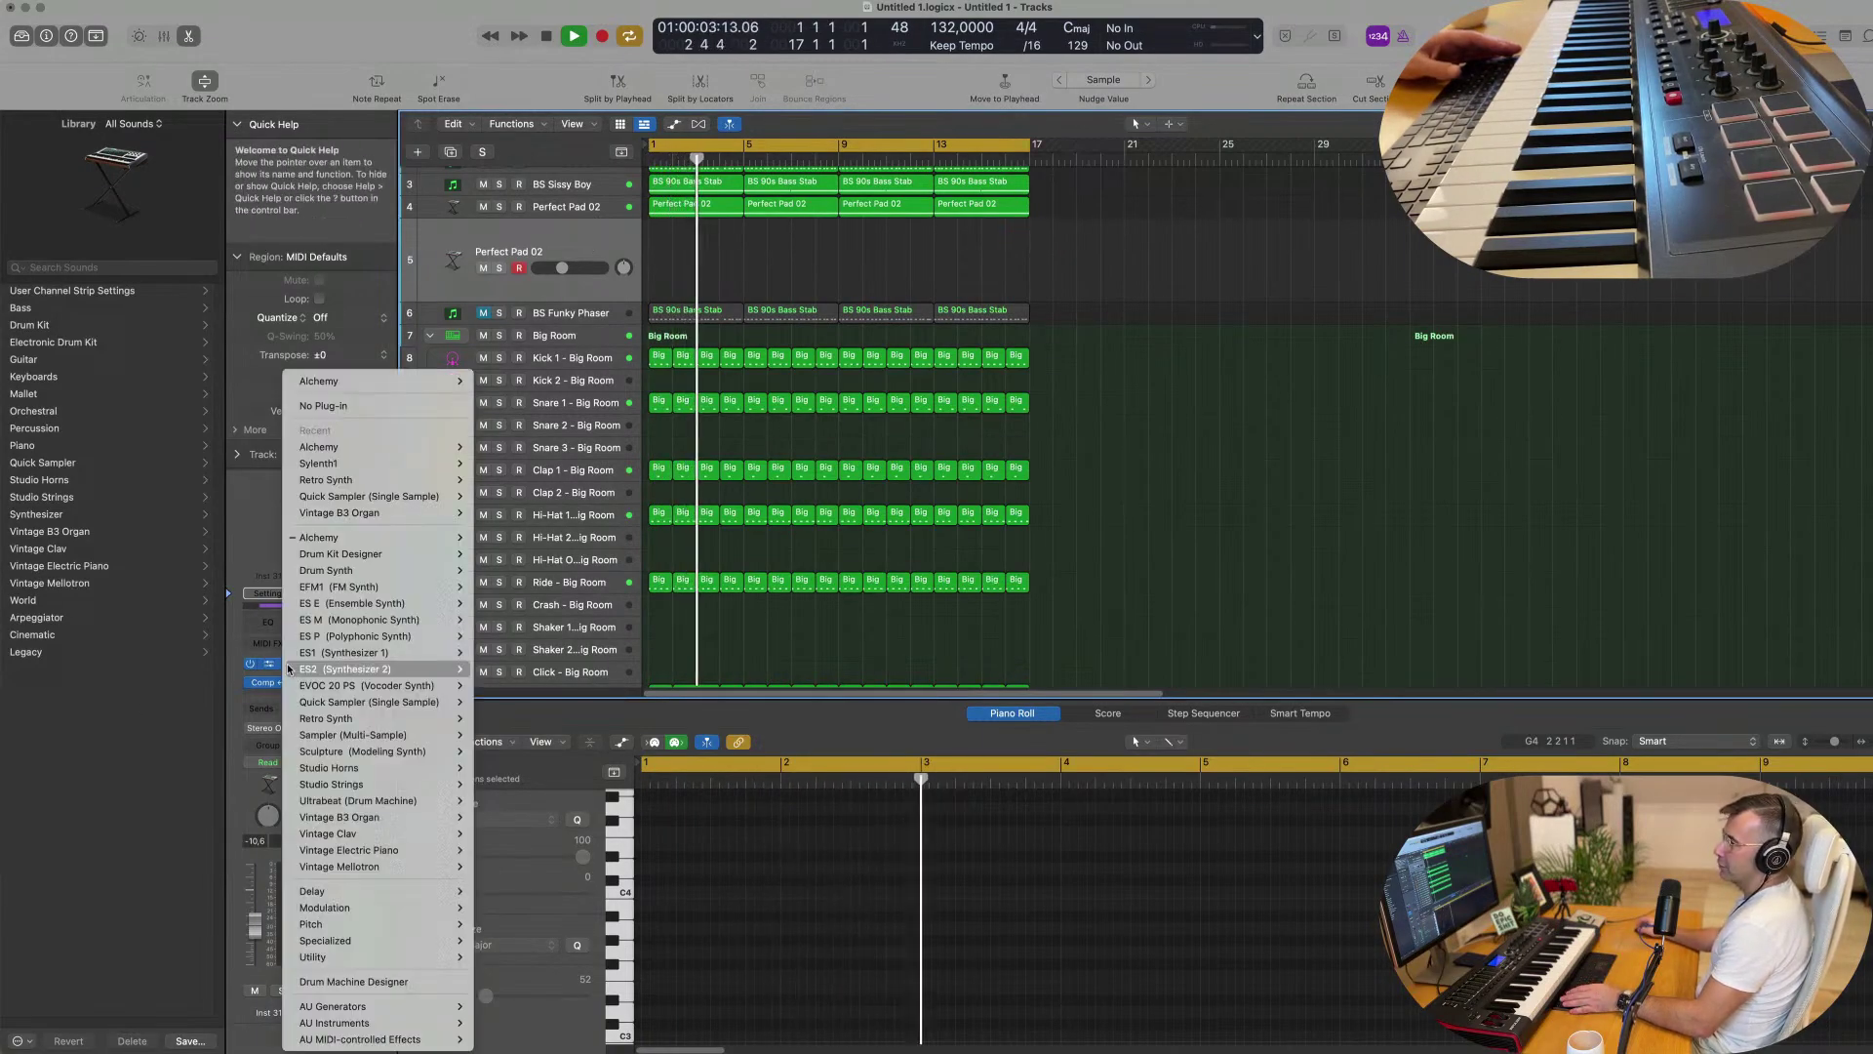
mouse_move(317, 685)
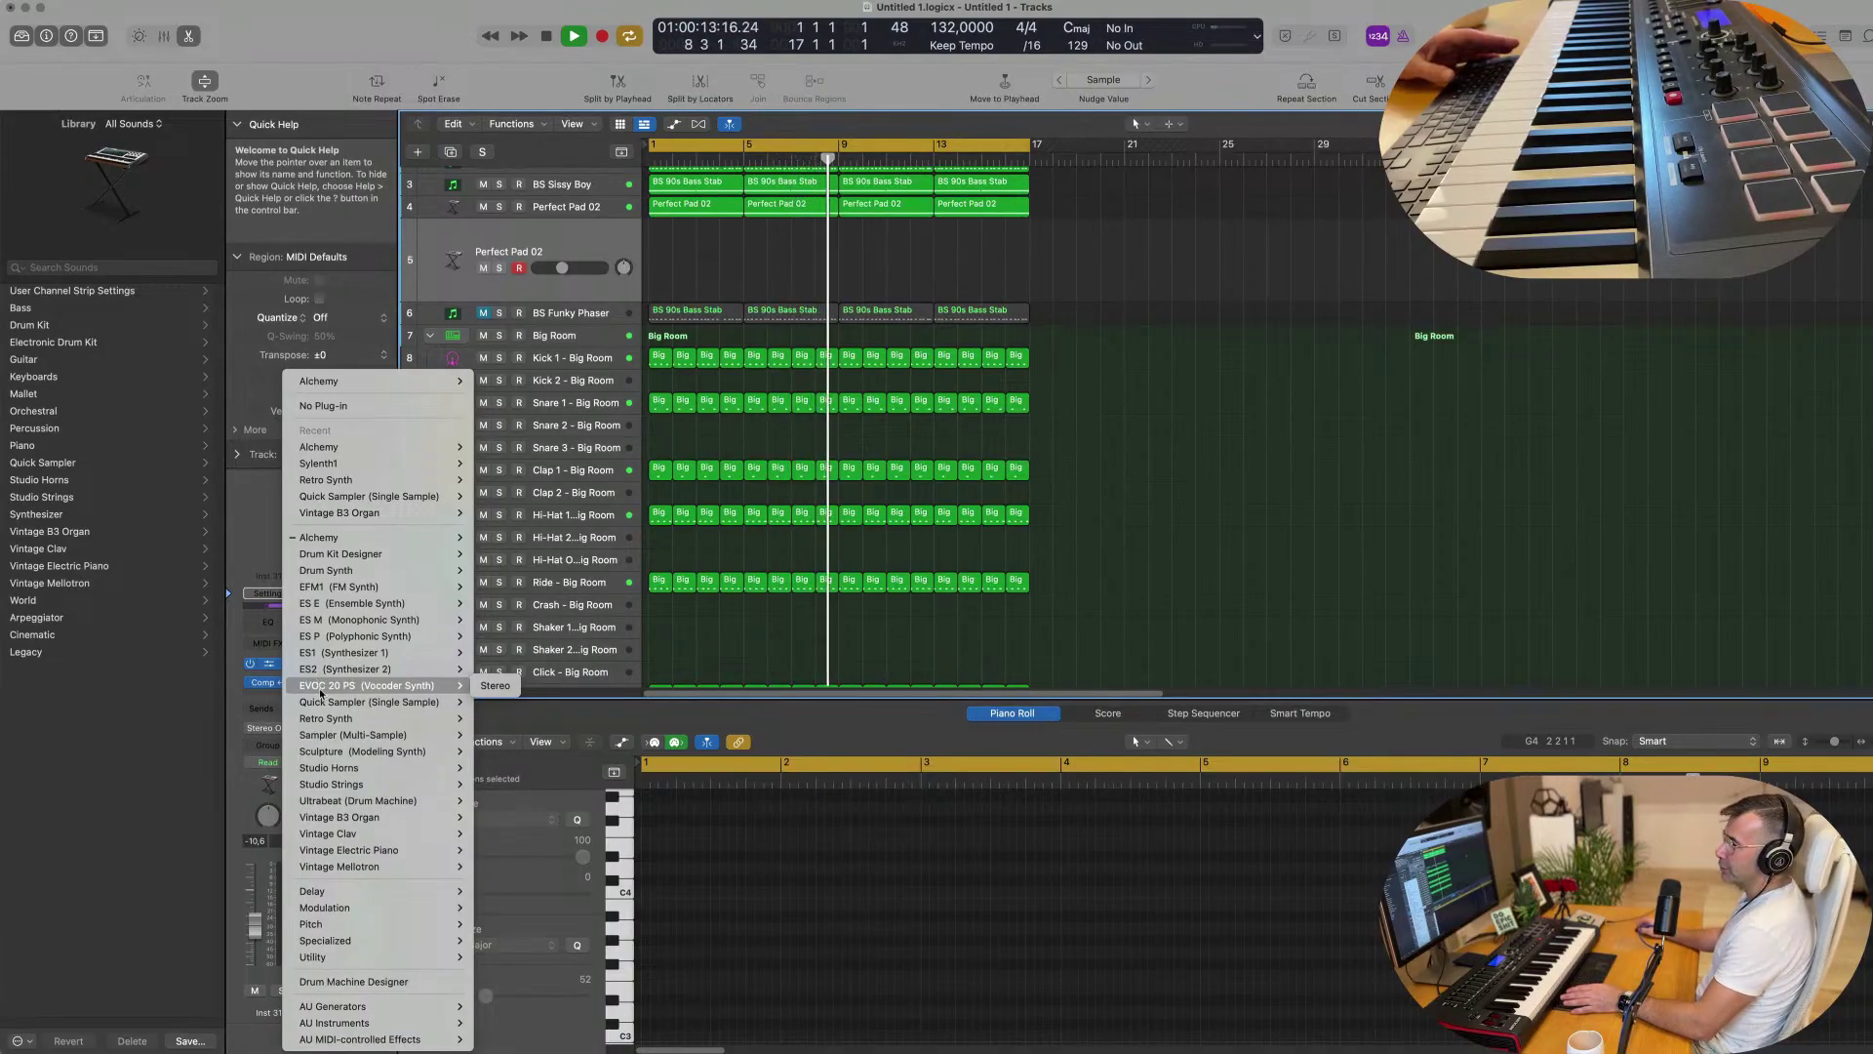
mouse_move(329, 740)
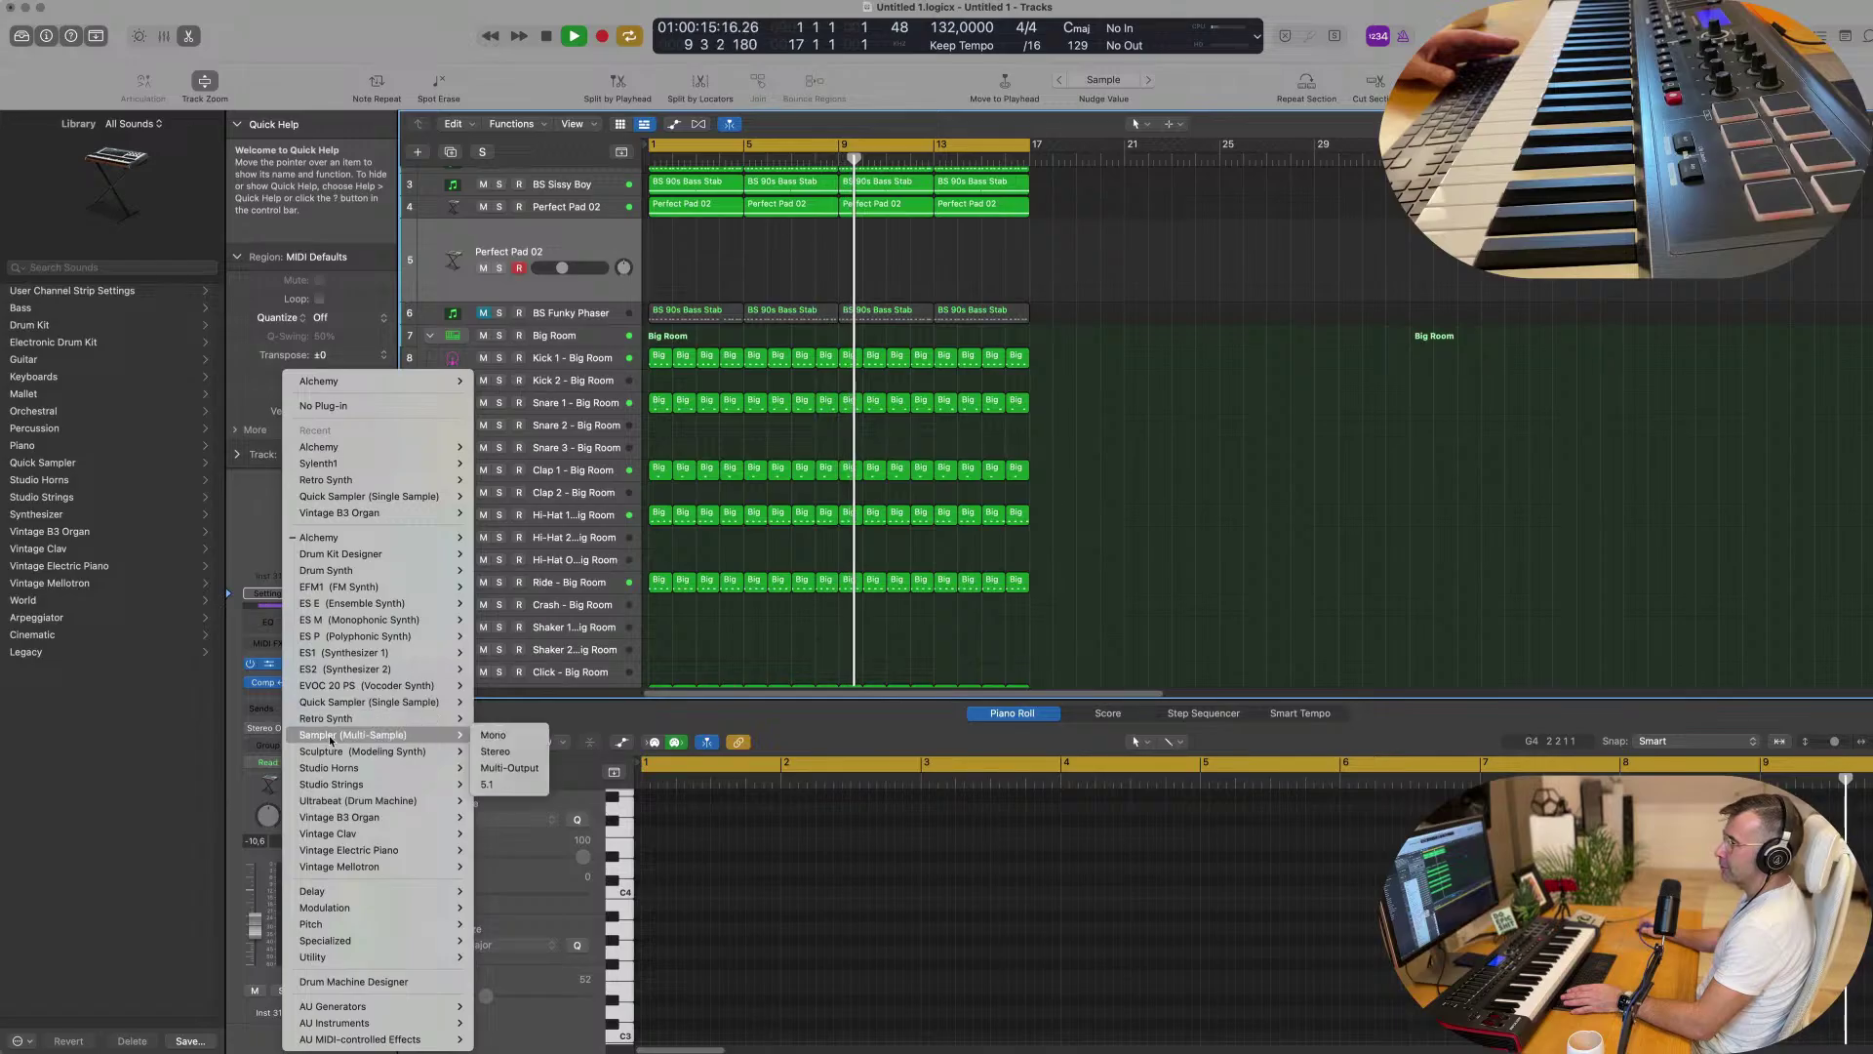
click(495, 751)
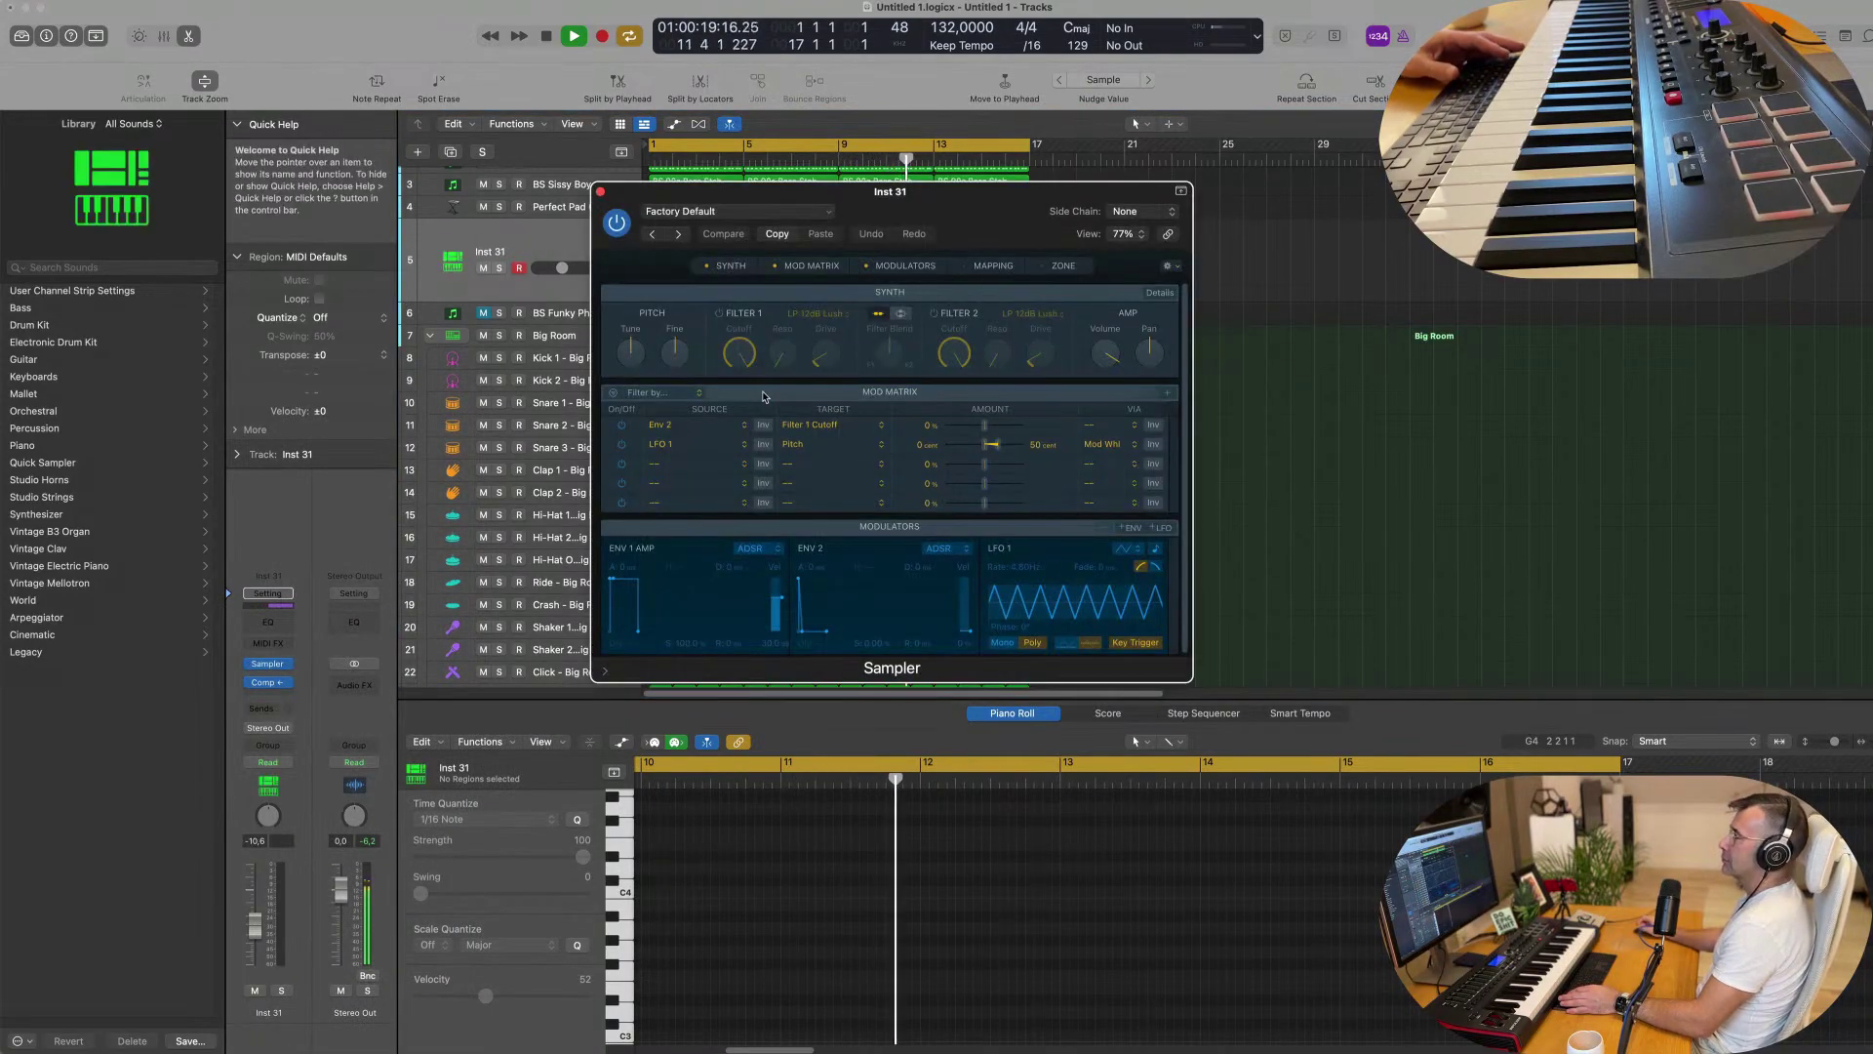
Load the Yamaha Grand Piano acoustic piano preset in Sampler and move its window clear of the track names.
click(739, 211)
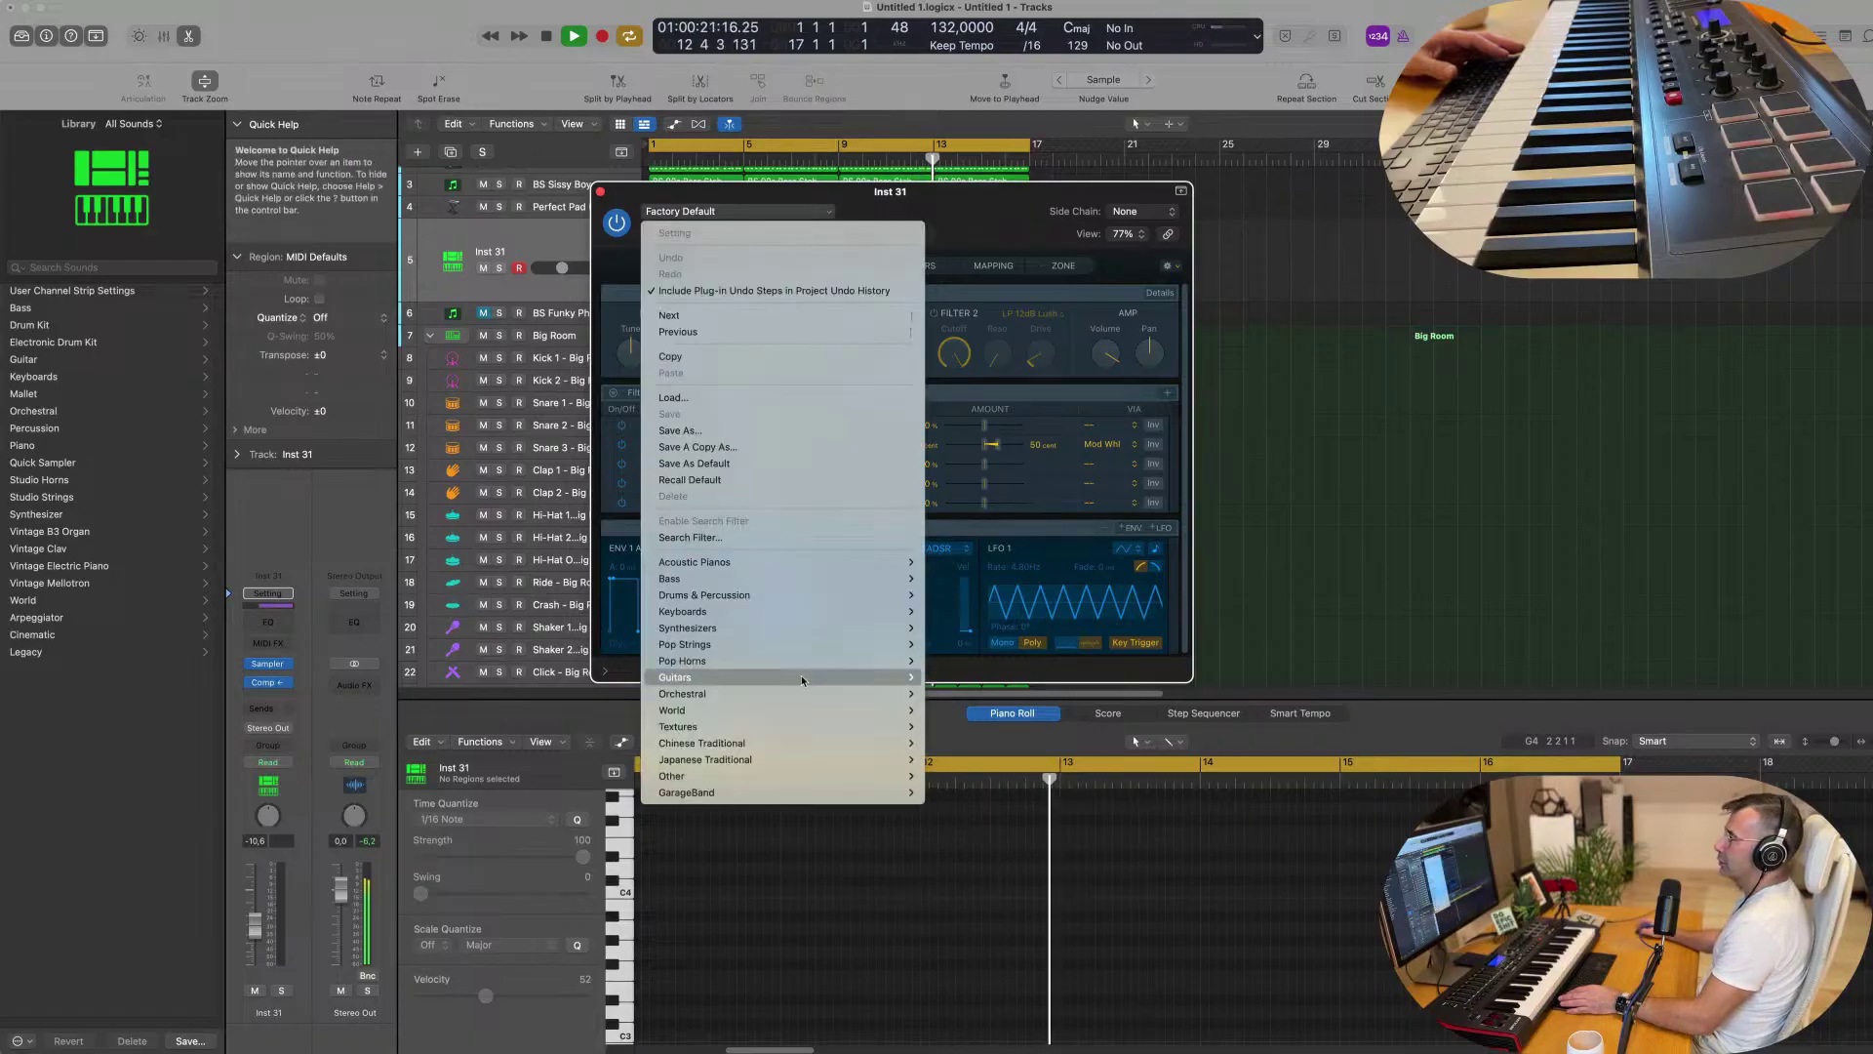
mouse_move(835, 563)
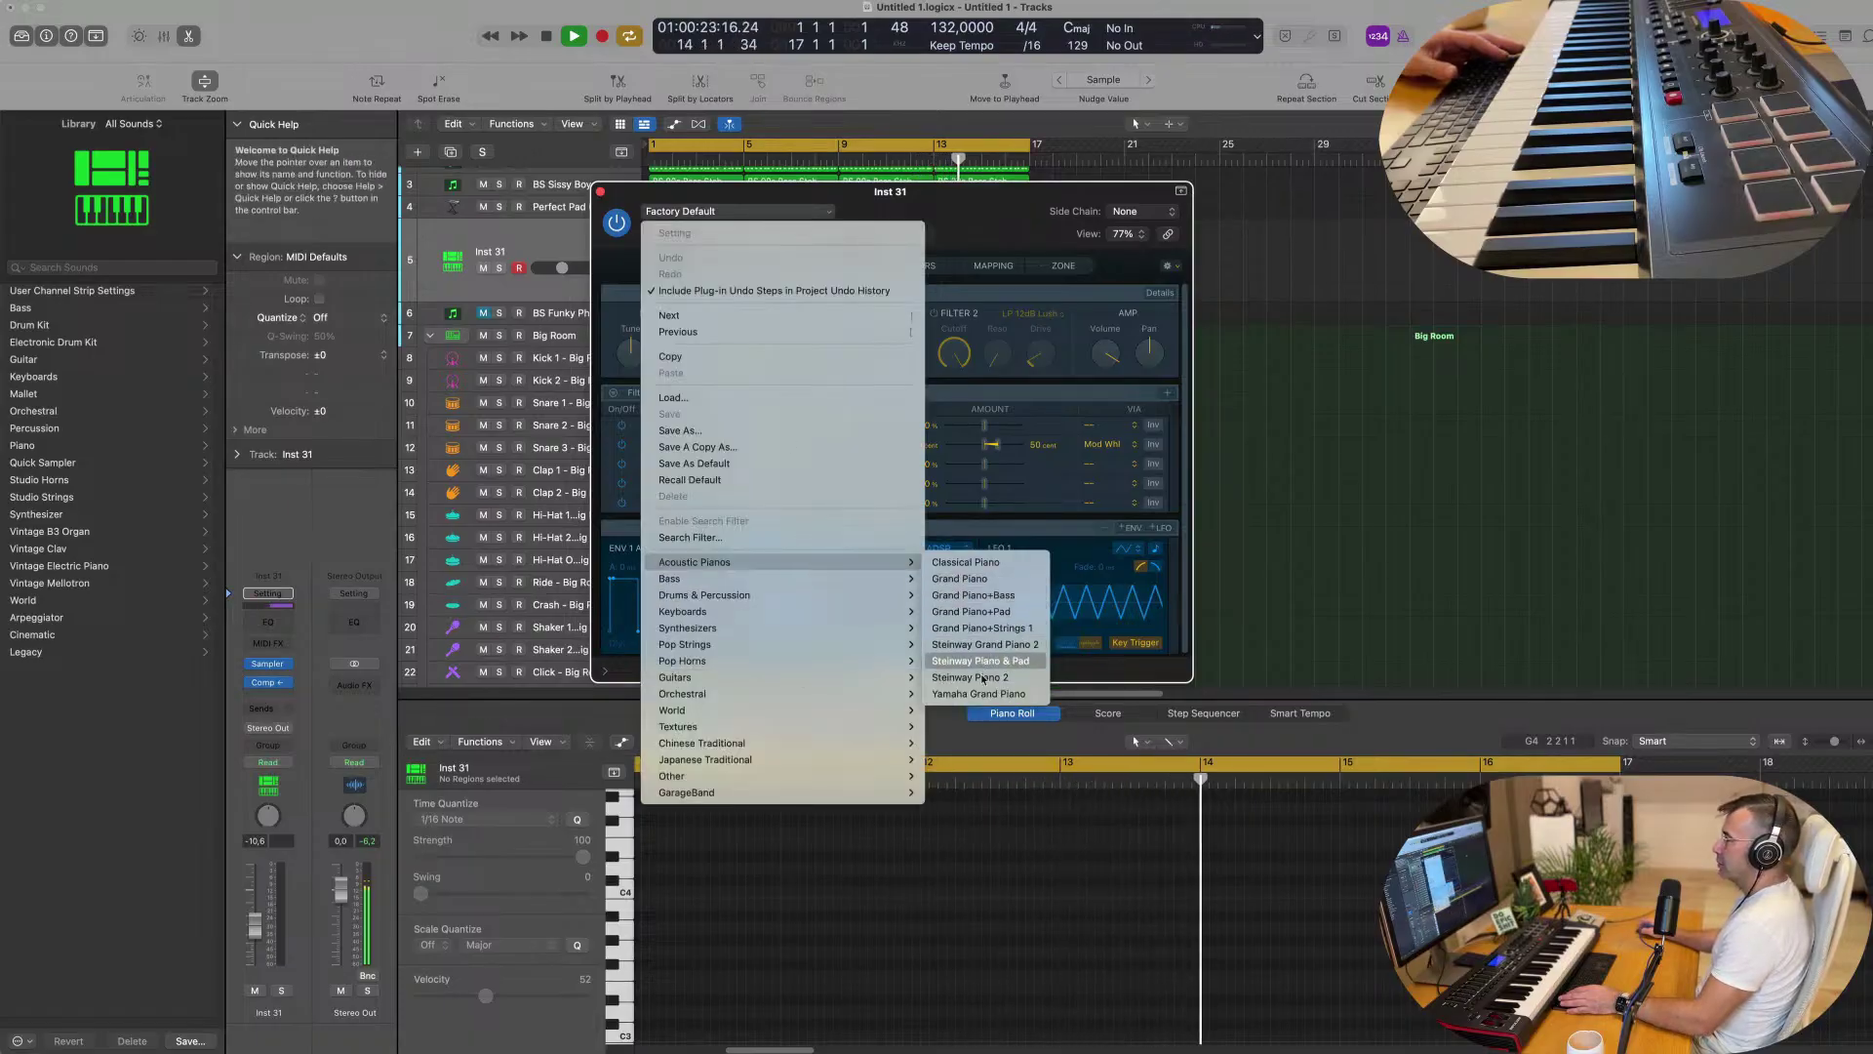
click(1003, 246)
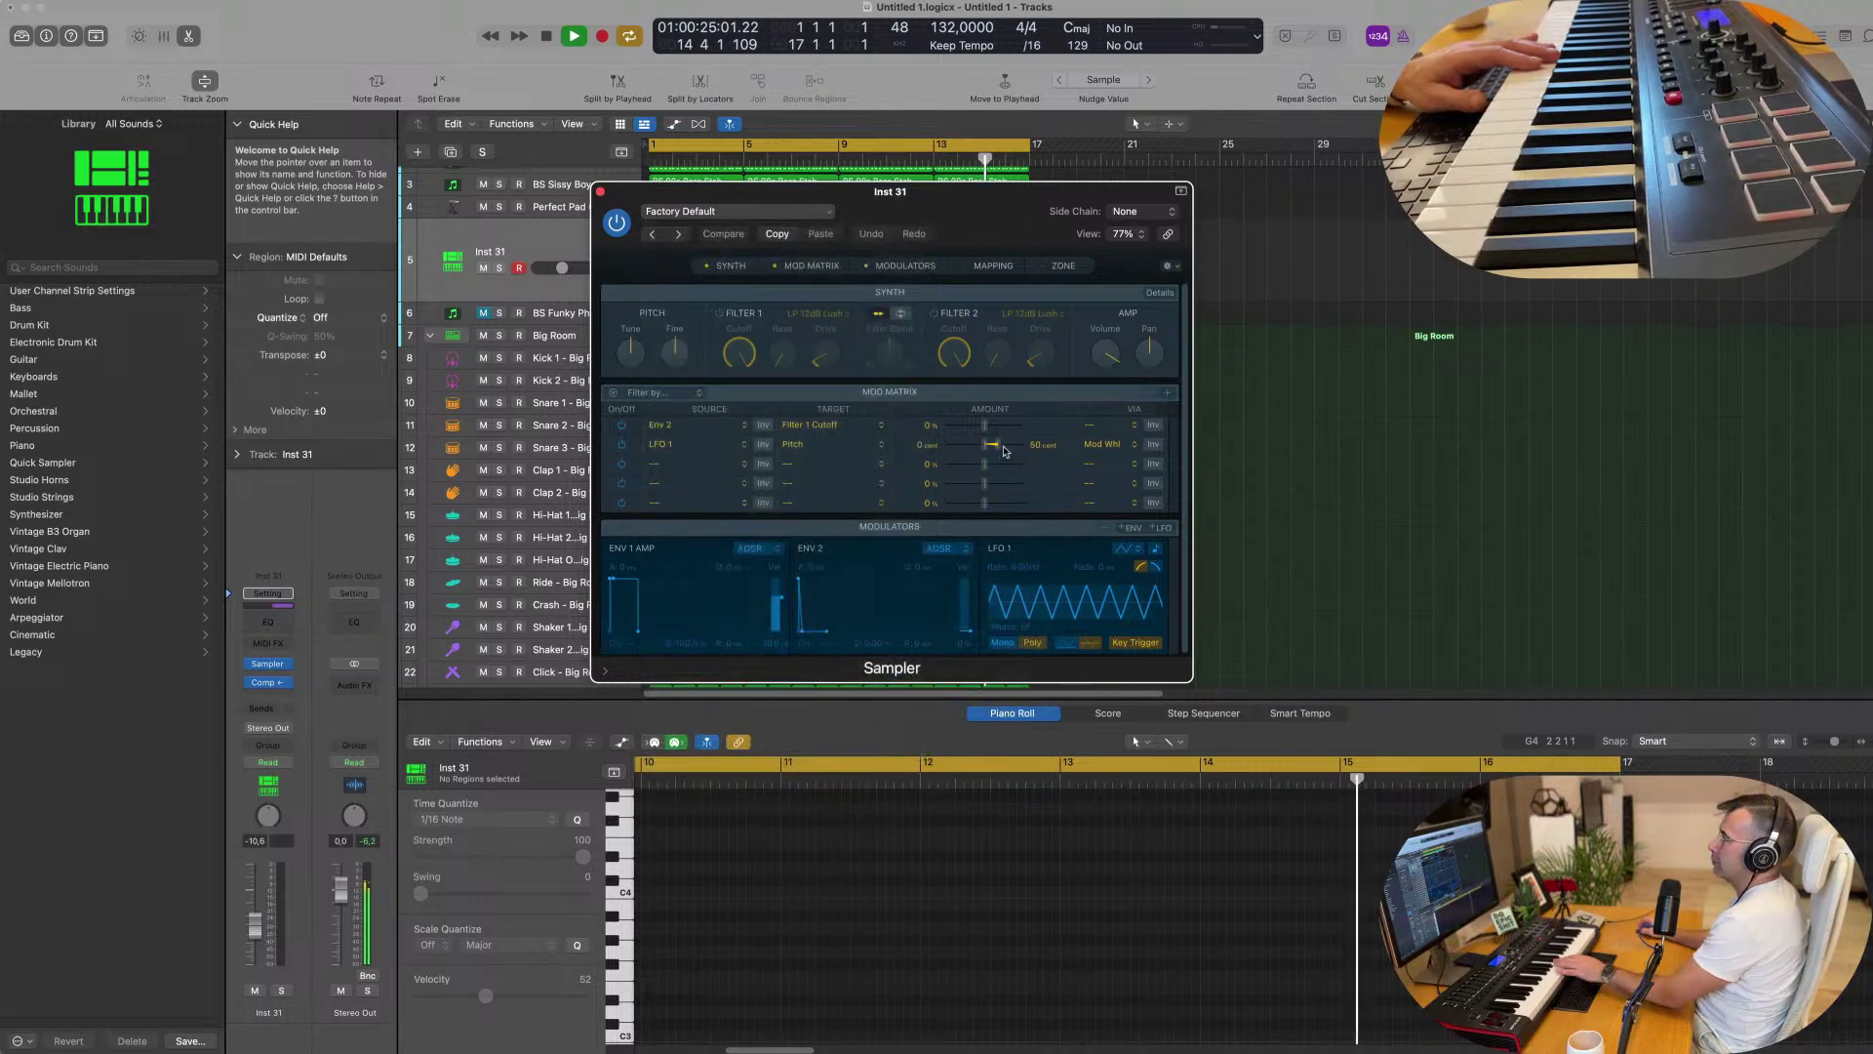
drag(927, 192, 1198, 222)
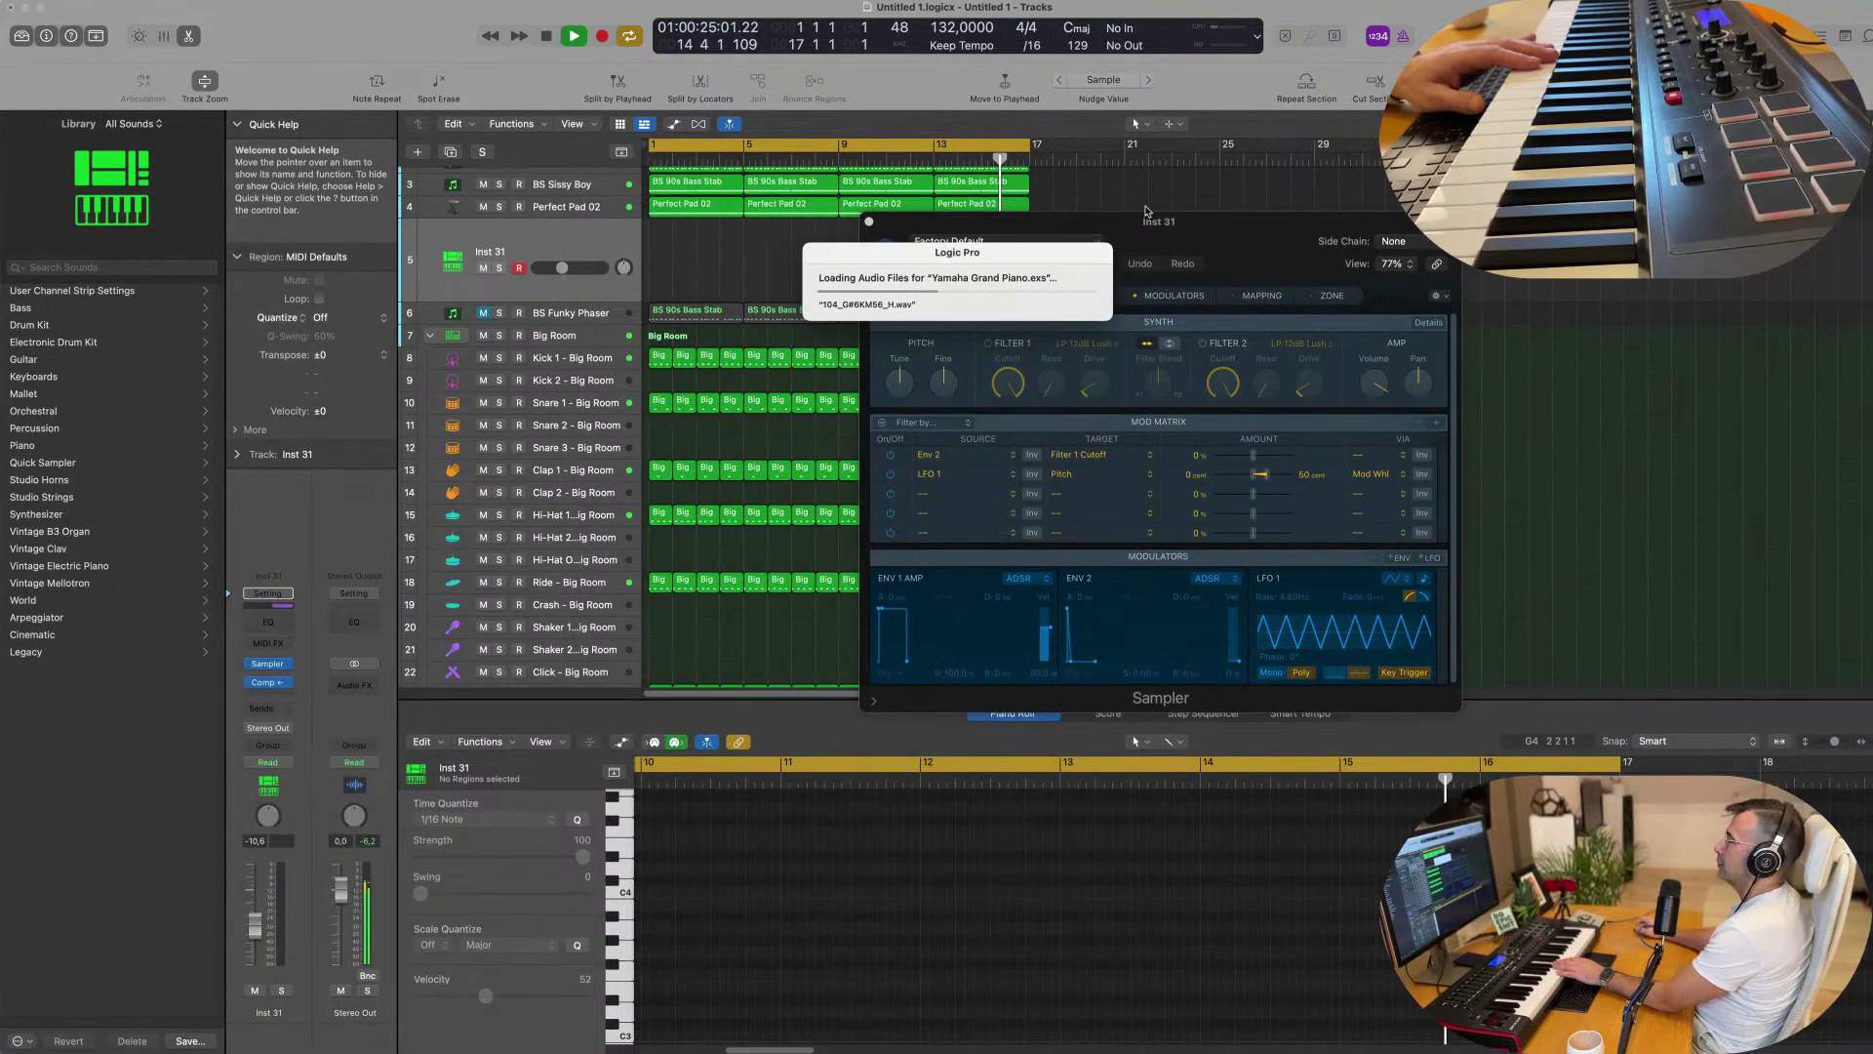
drag(1188, 223, 1192, 231)
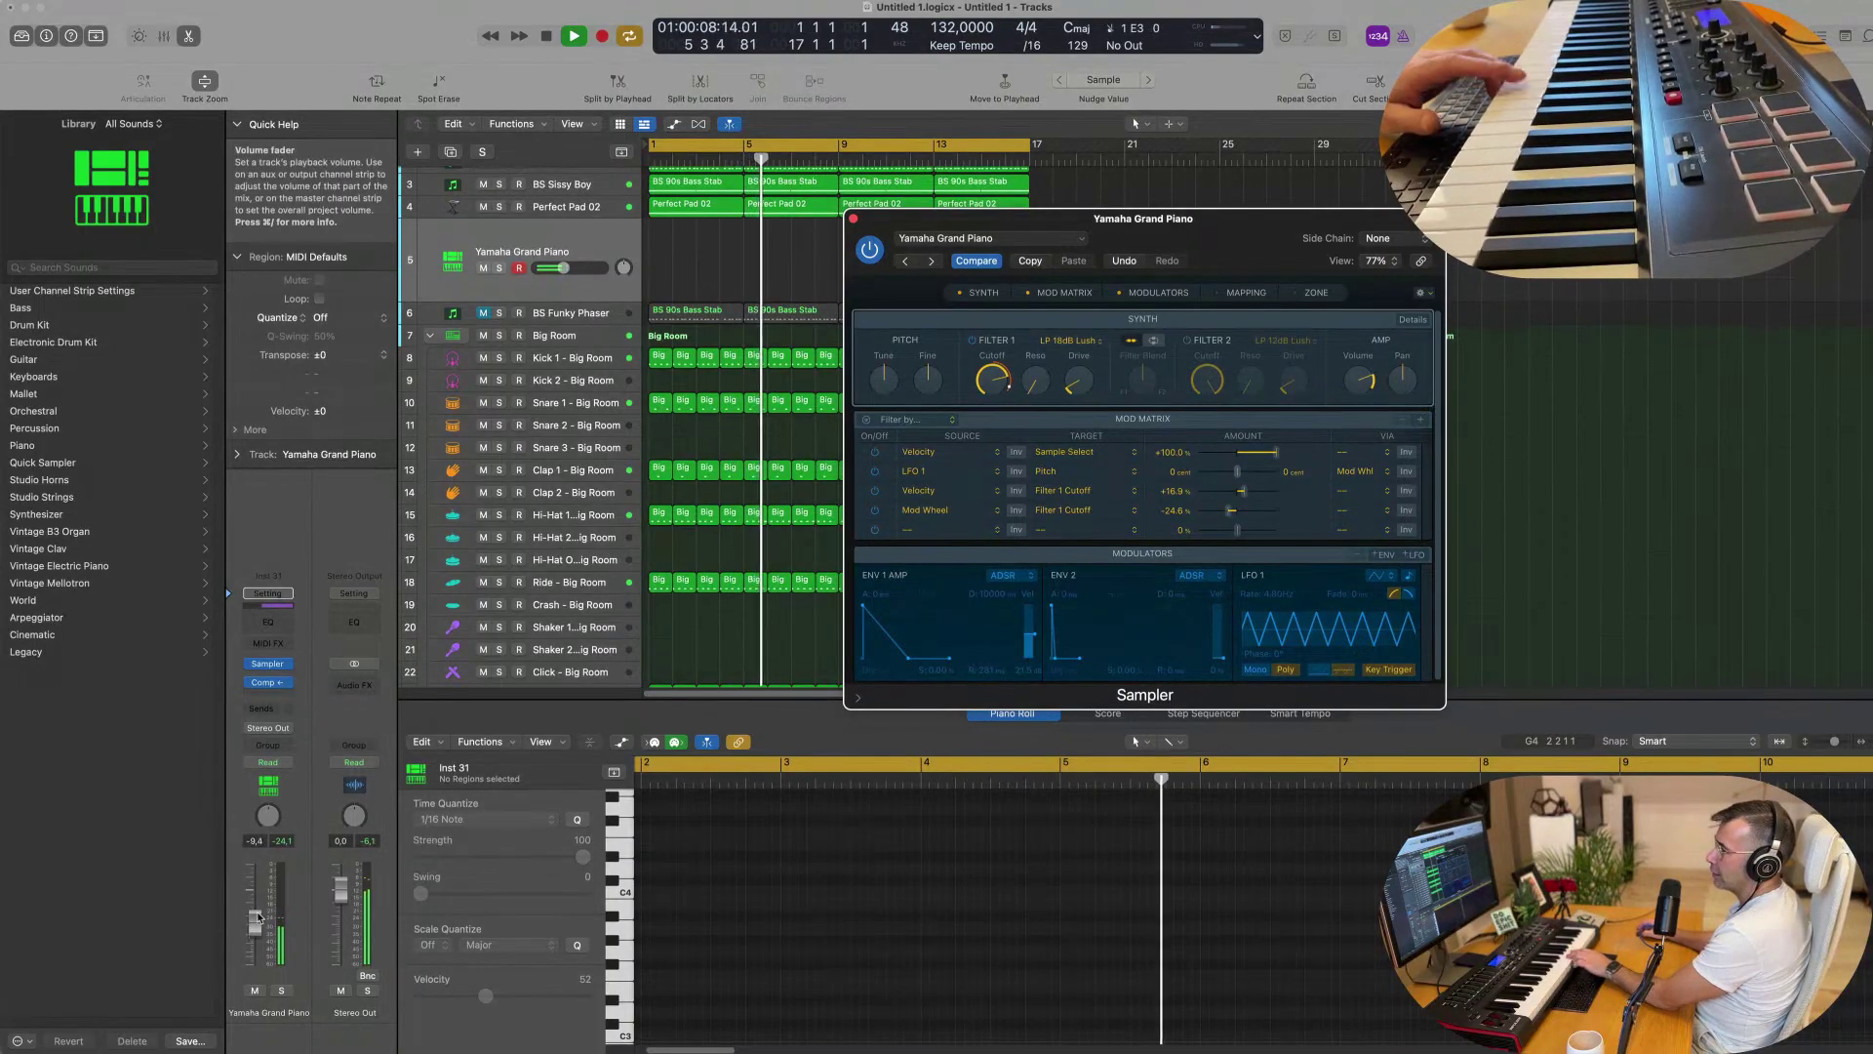
Set the Yamaha Grand Piano track's volume to -5.0 dB and give it a send to Bus 6.
drag(245, 919, 246, 909)
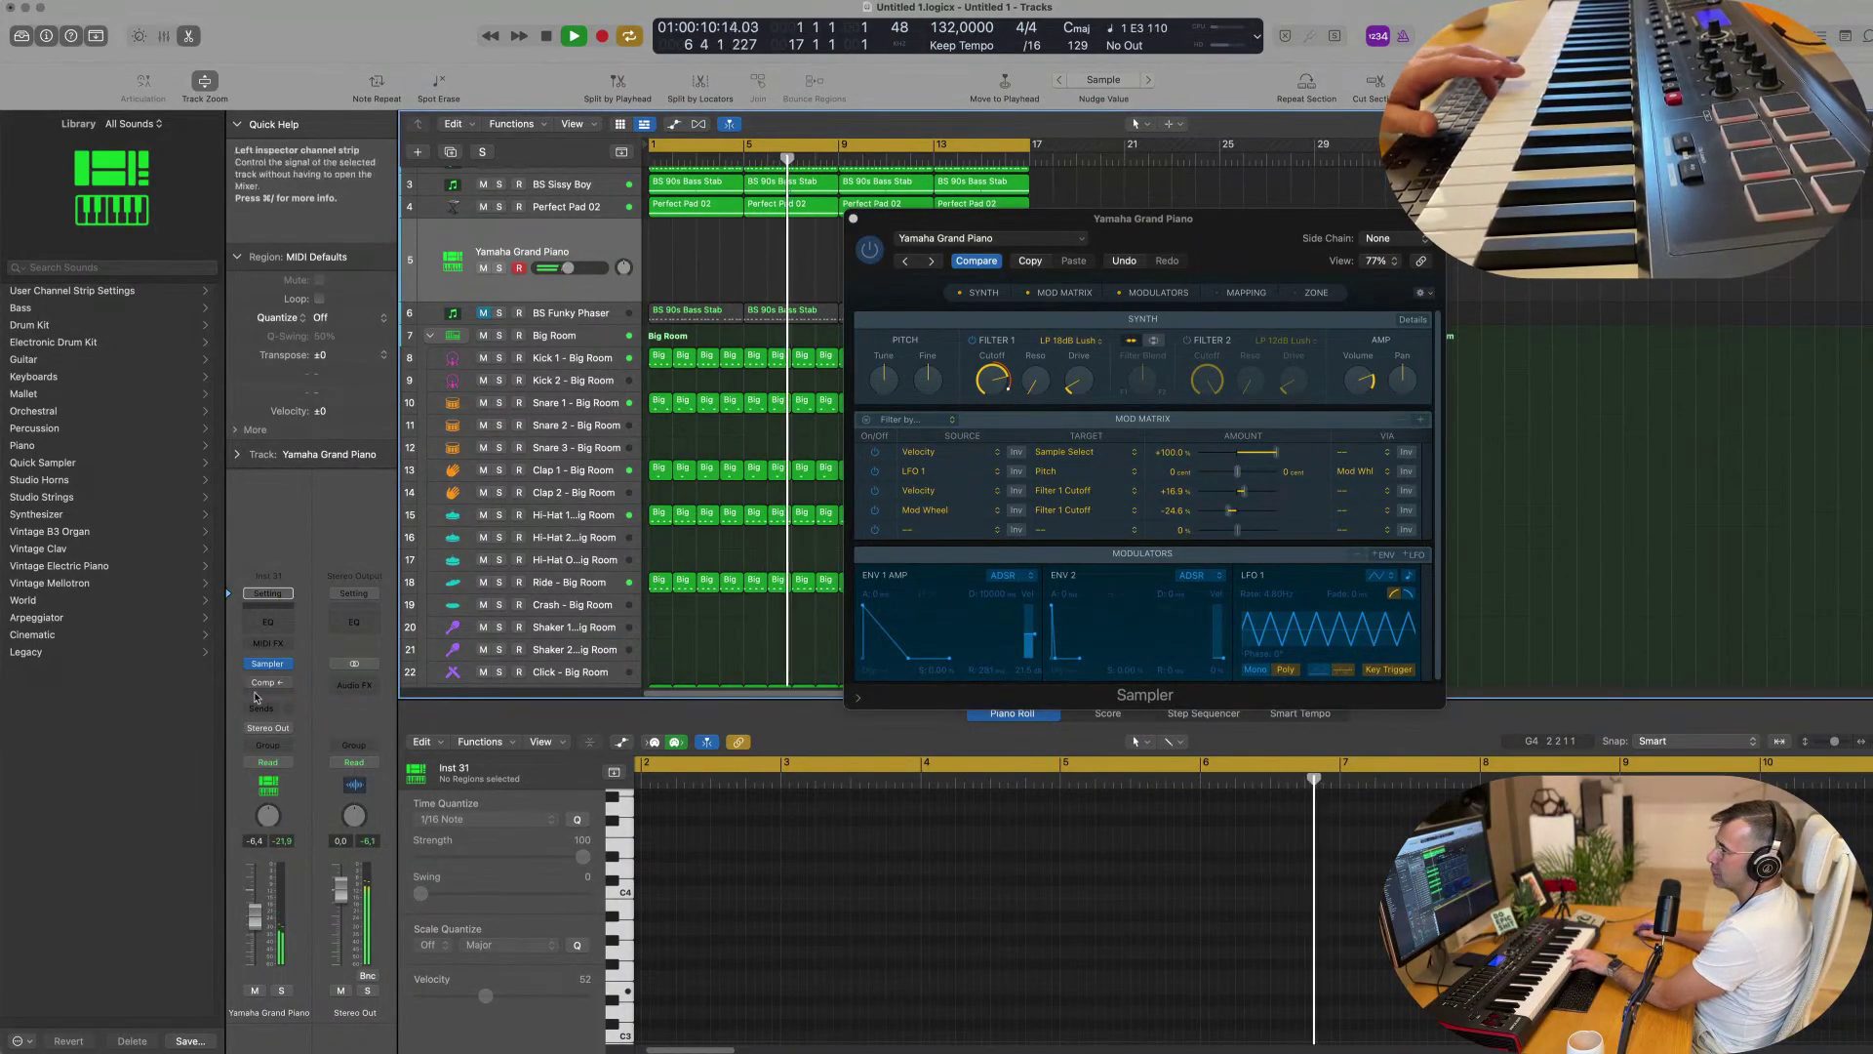
click(264, 705)
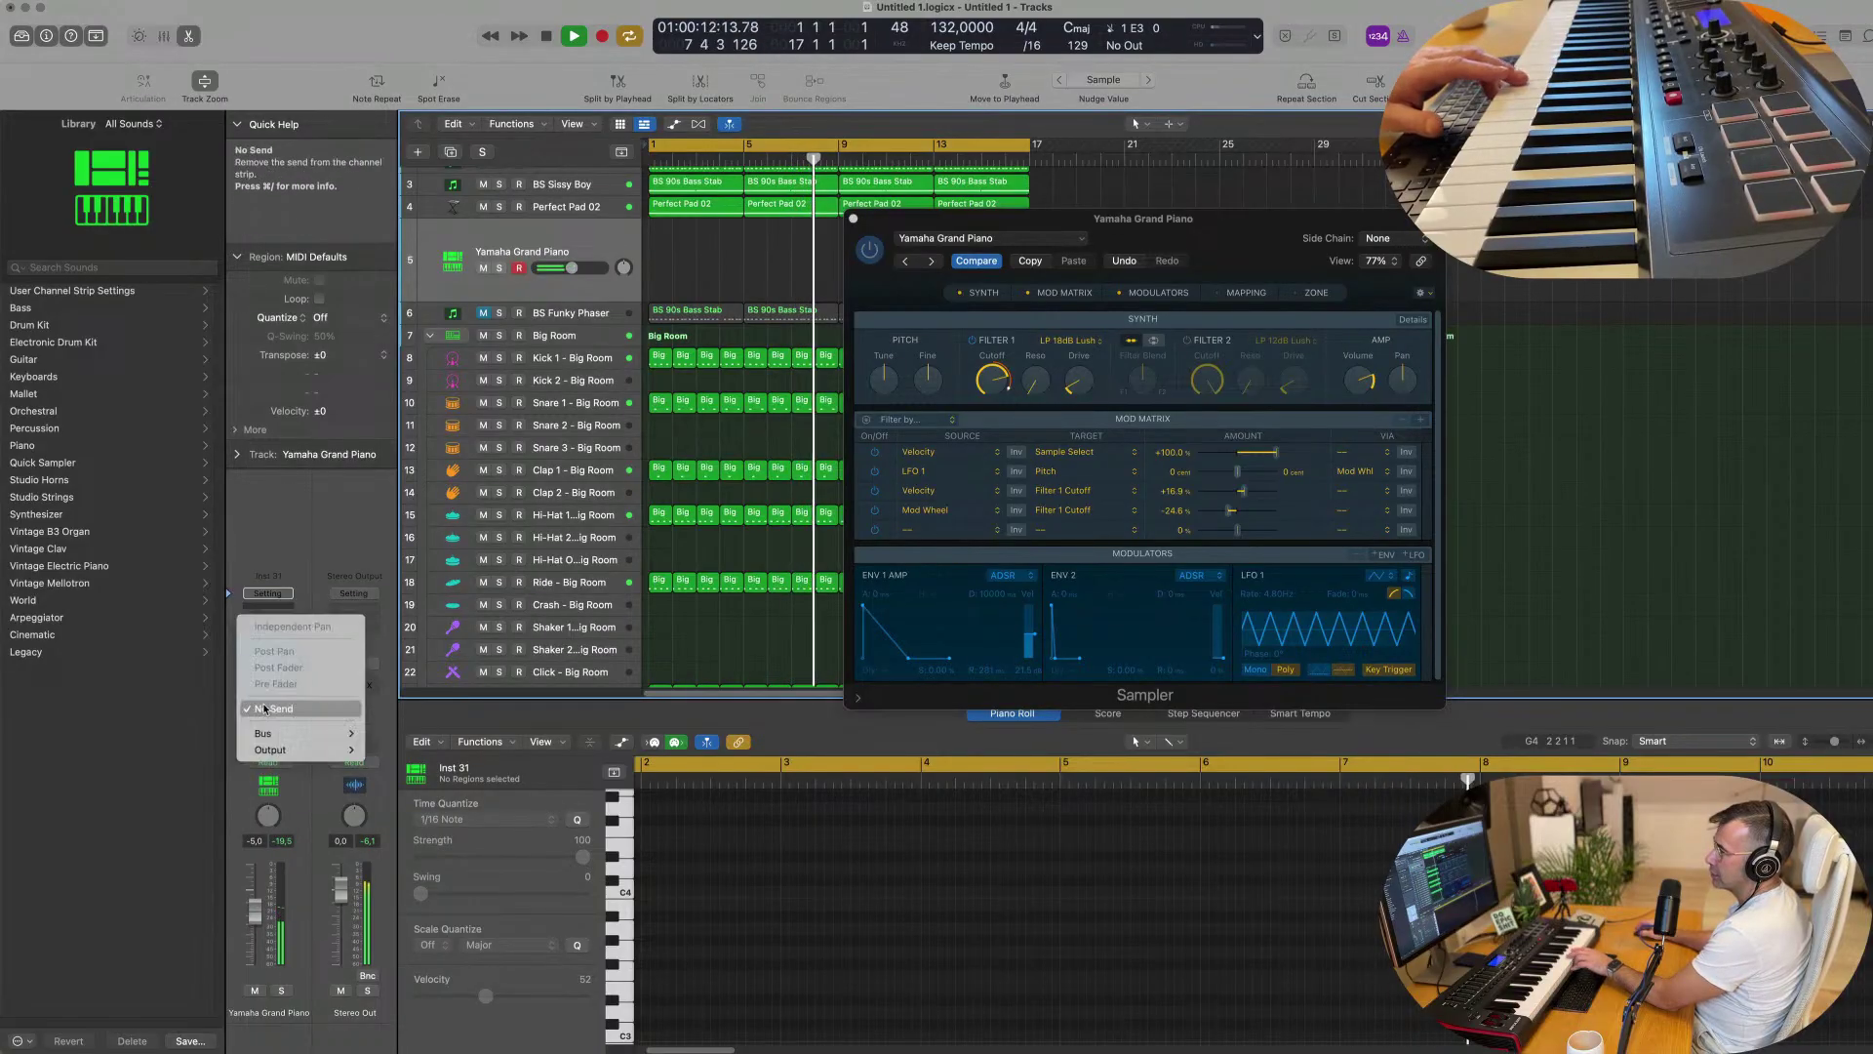
mouse_move(264, 733)
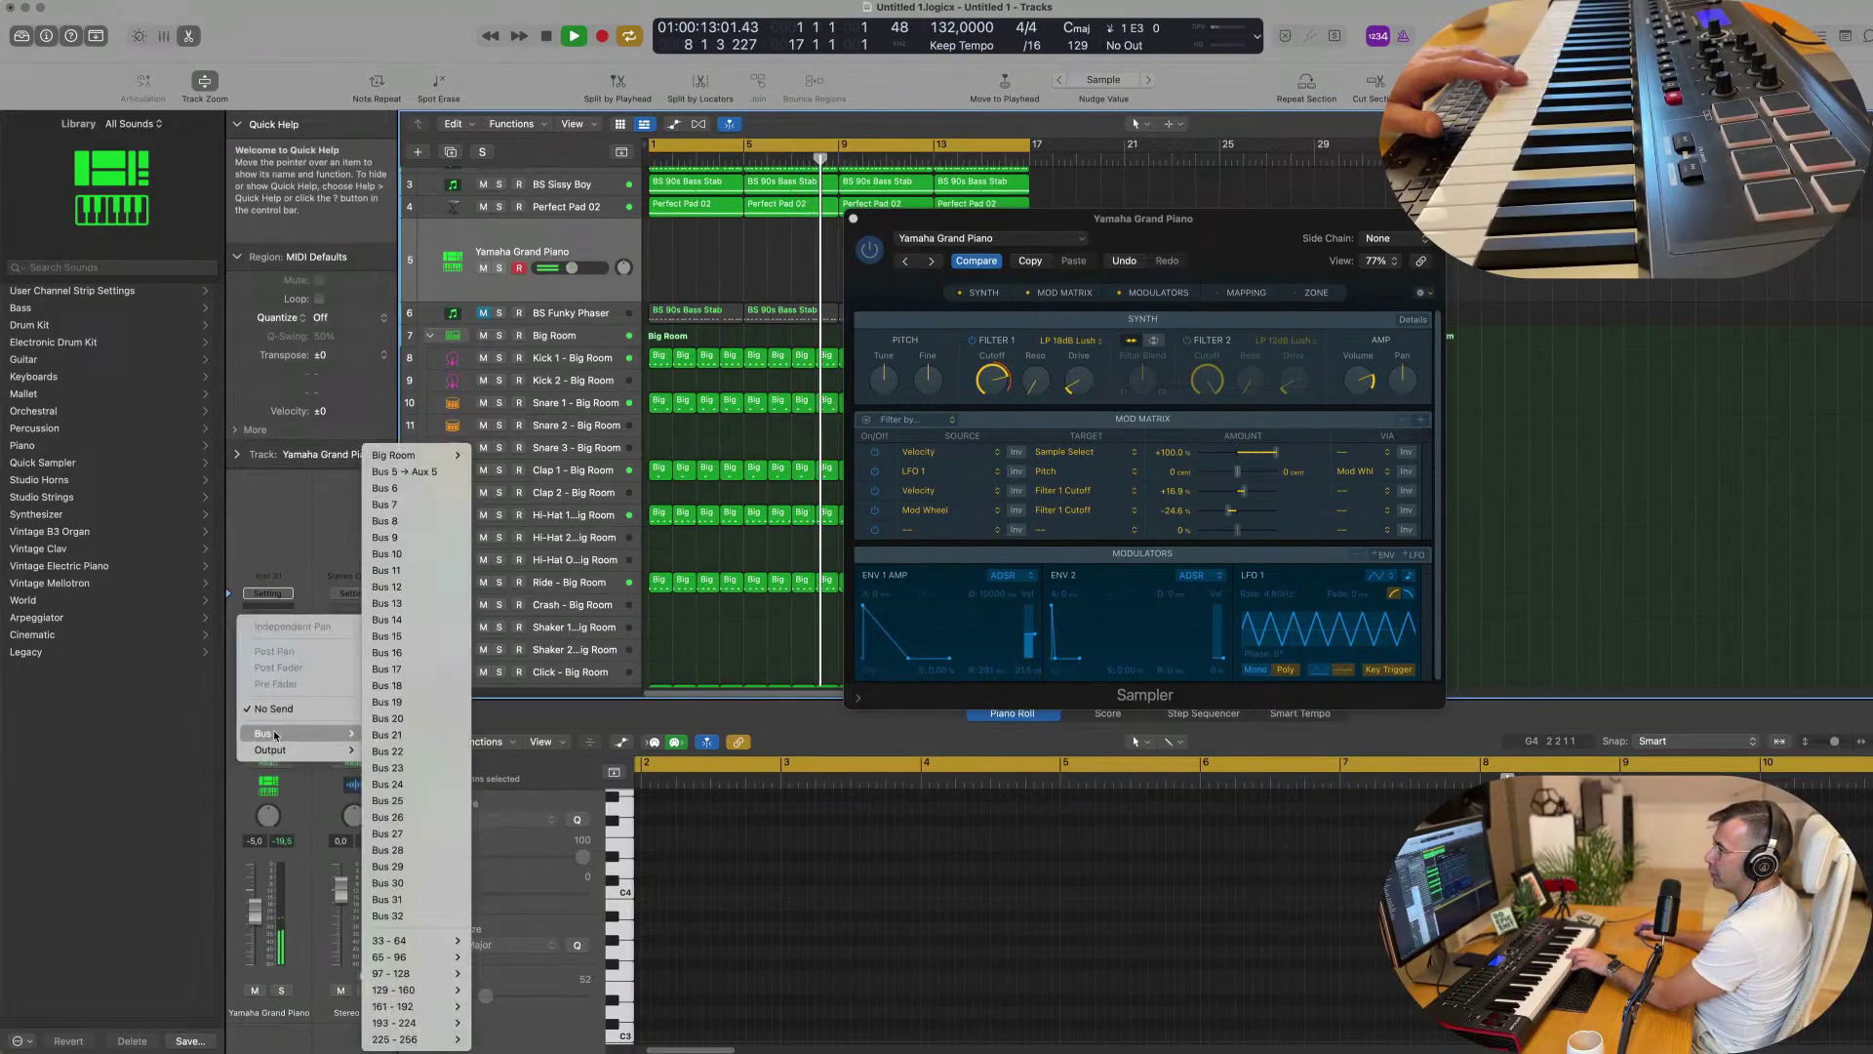
click(405, 471)
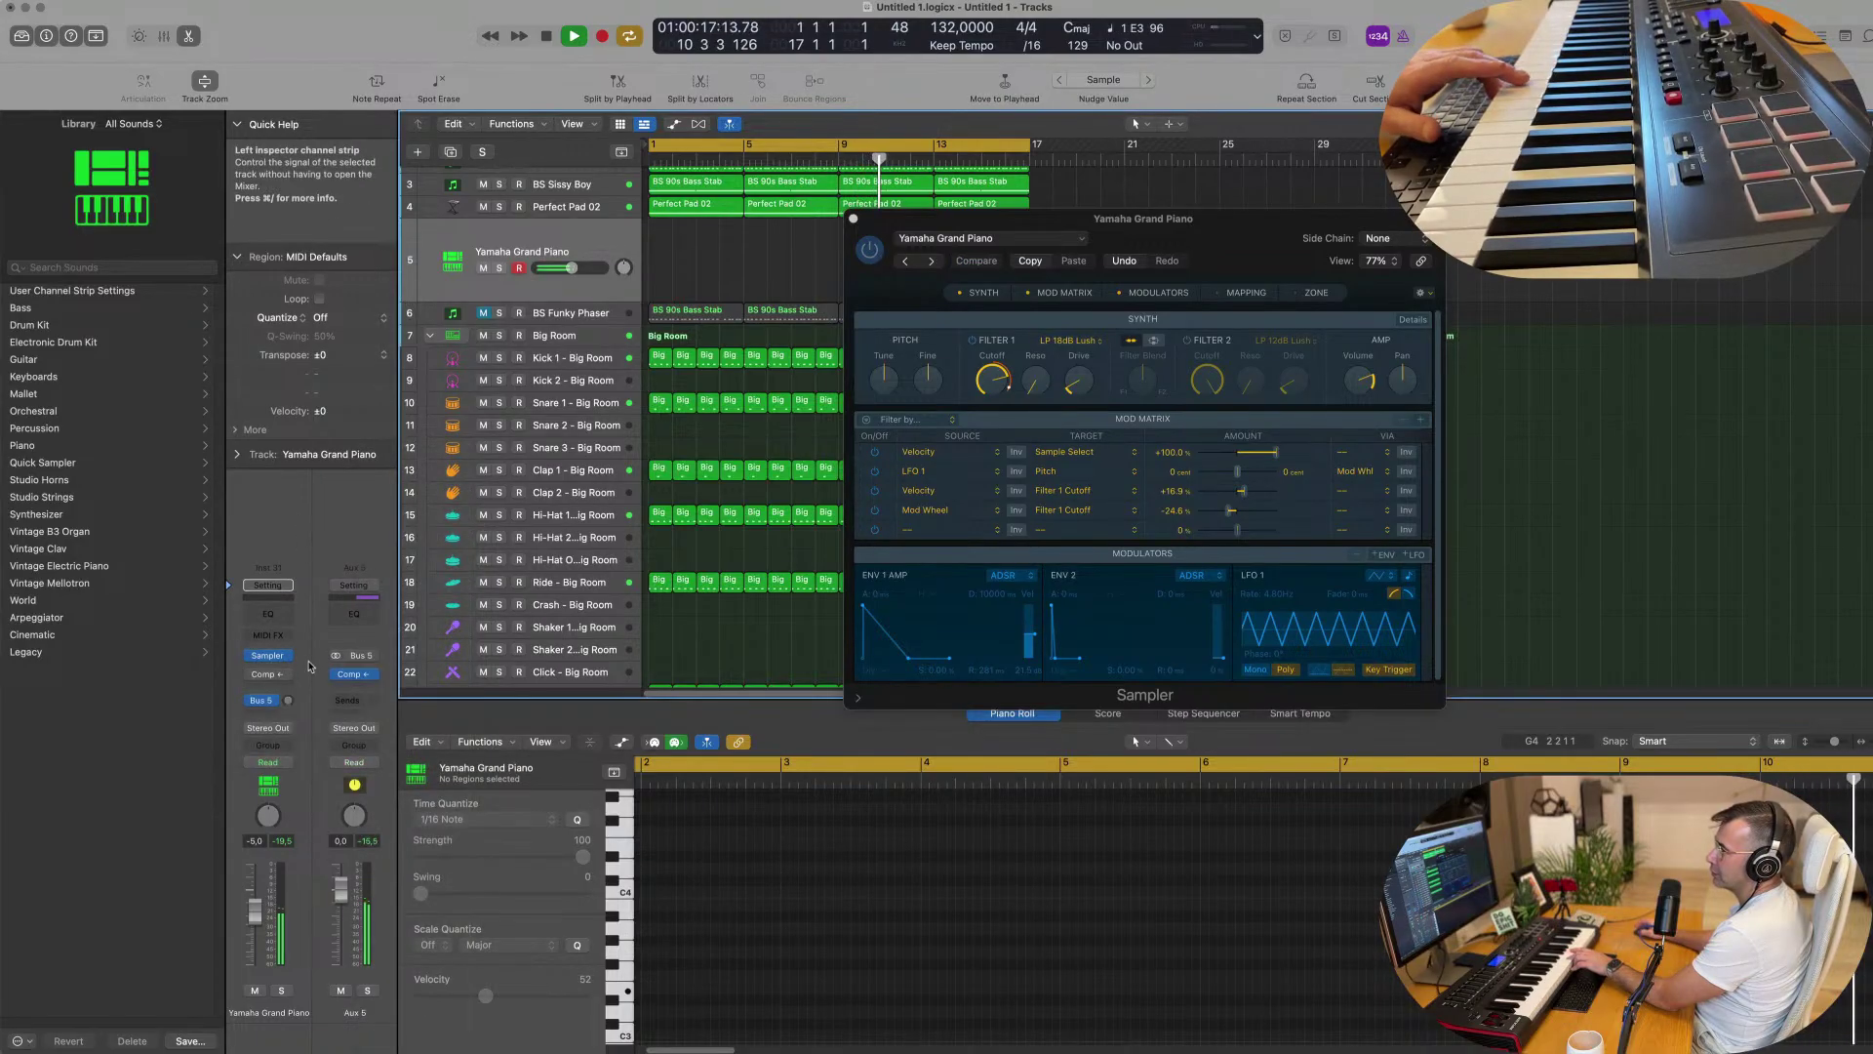
click(260, 699)
mouse_move(289, 849)
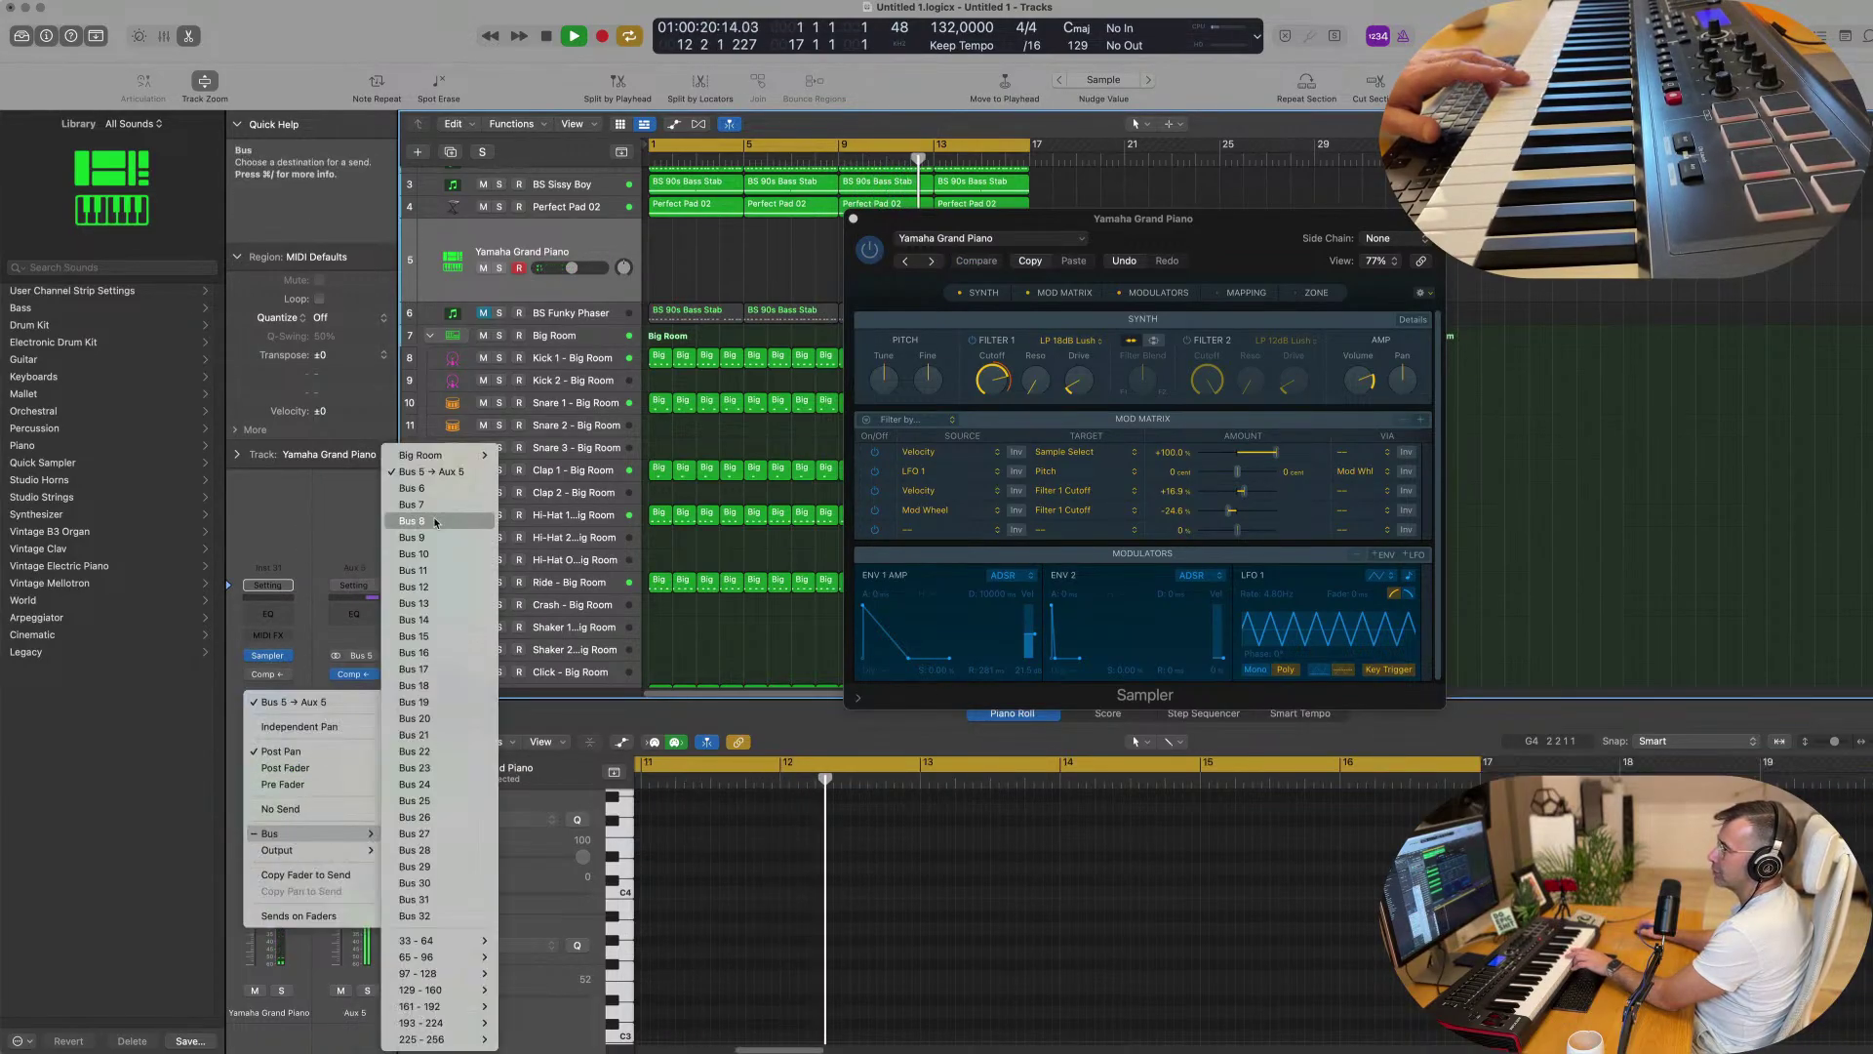
click(395, 500)
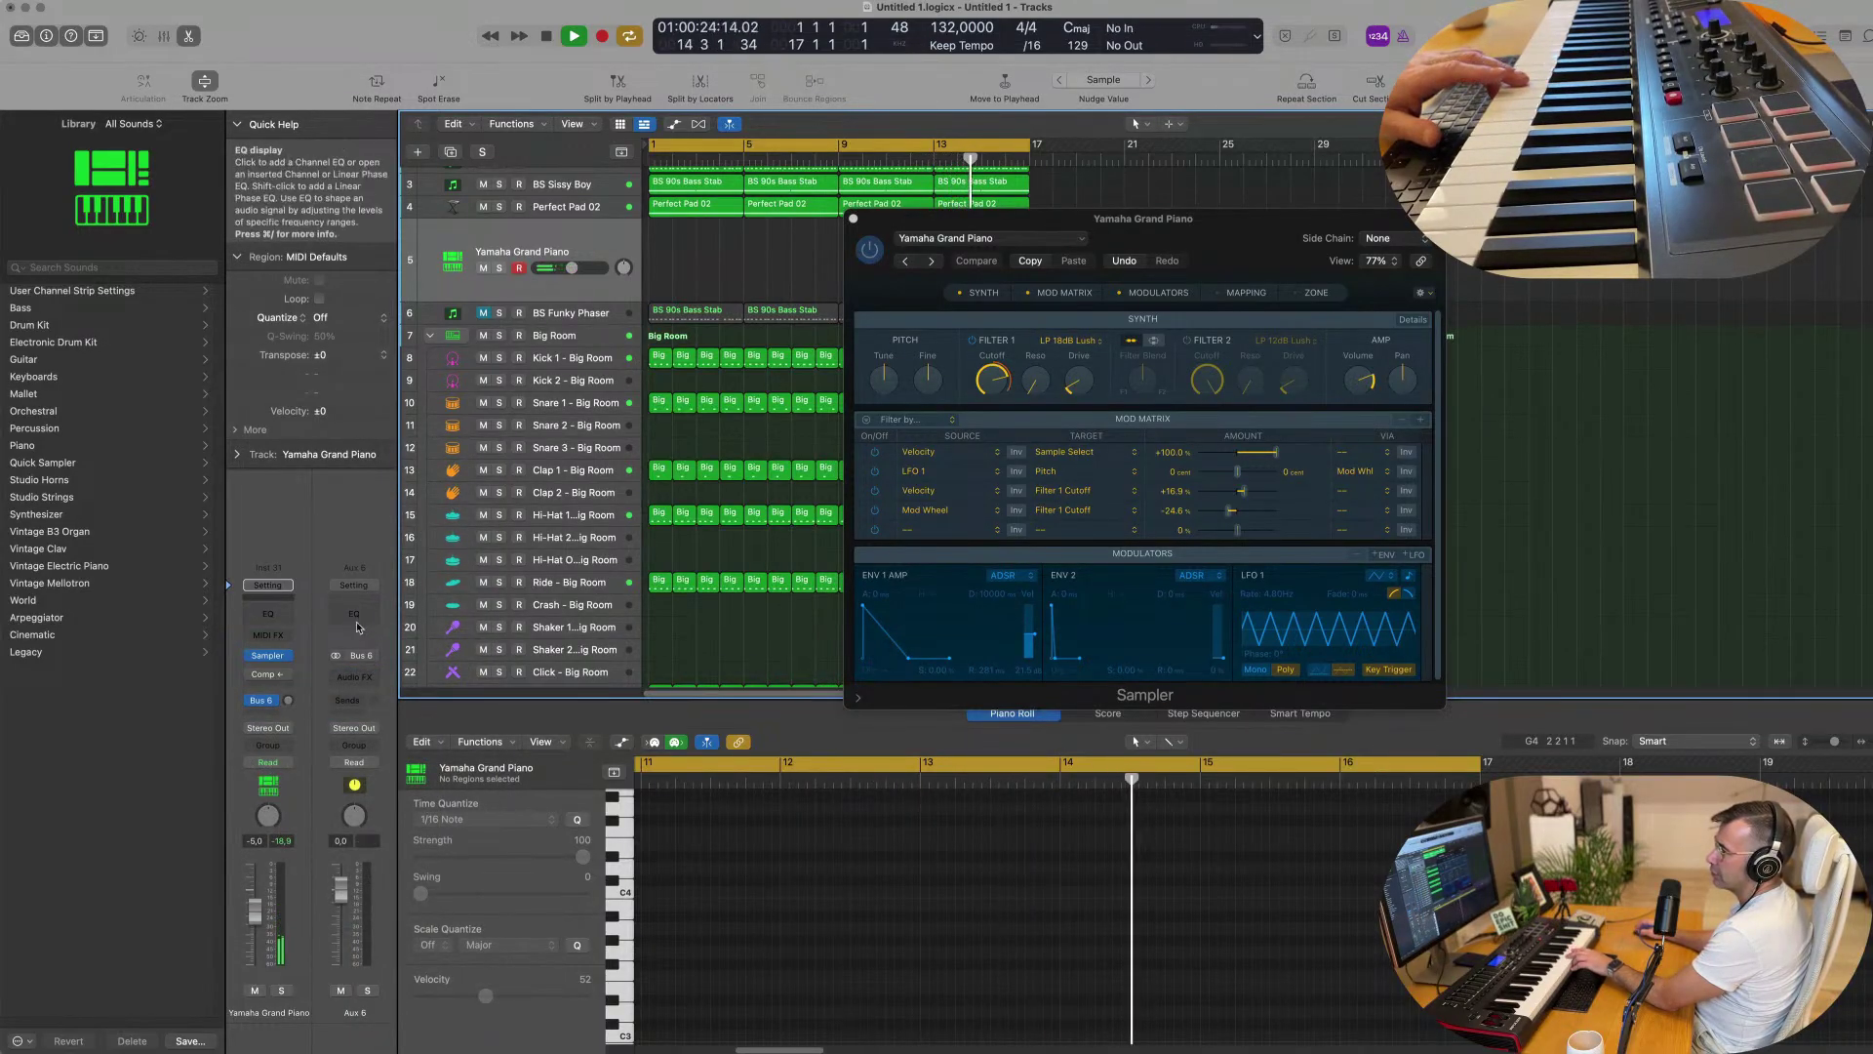
Insert SilverVerb on Aux 6 with the grandiose preset at 100% wet and 0% dry, and raise the piano's Bus 6 send.
click(363, 676)
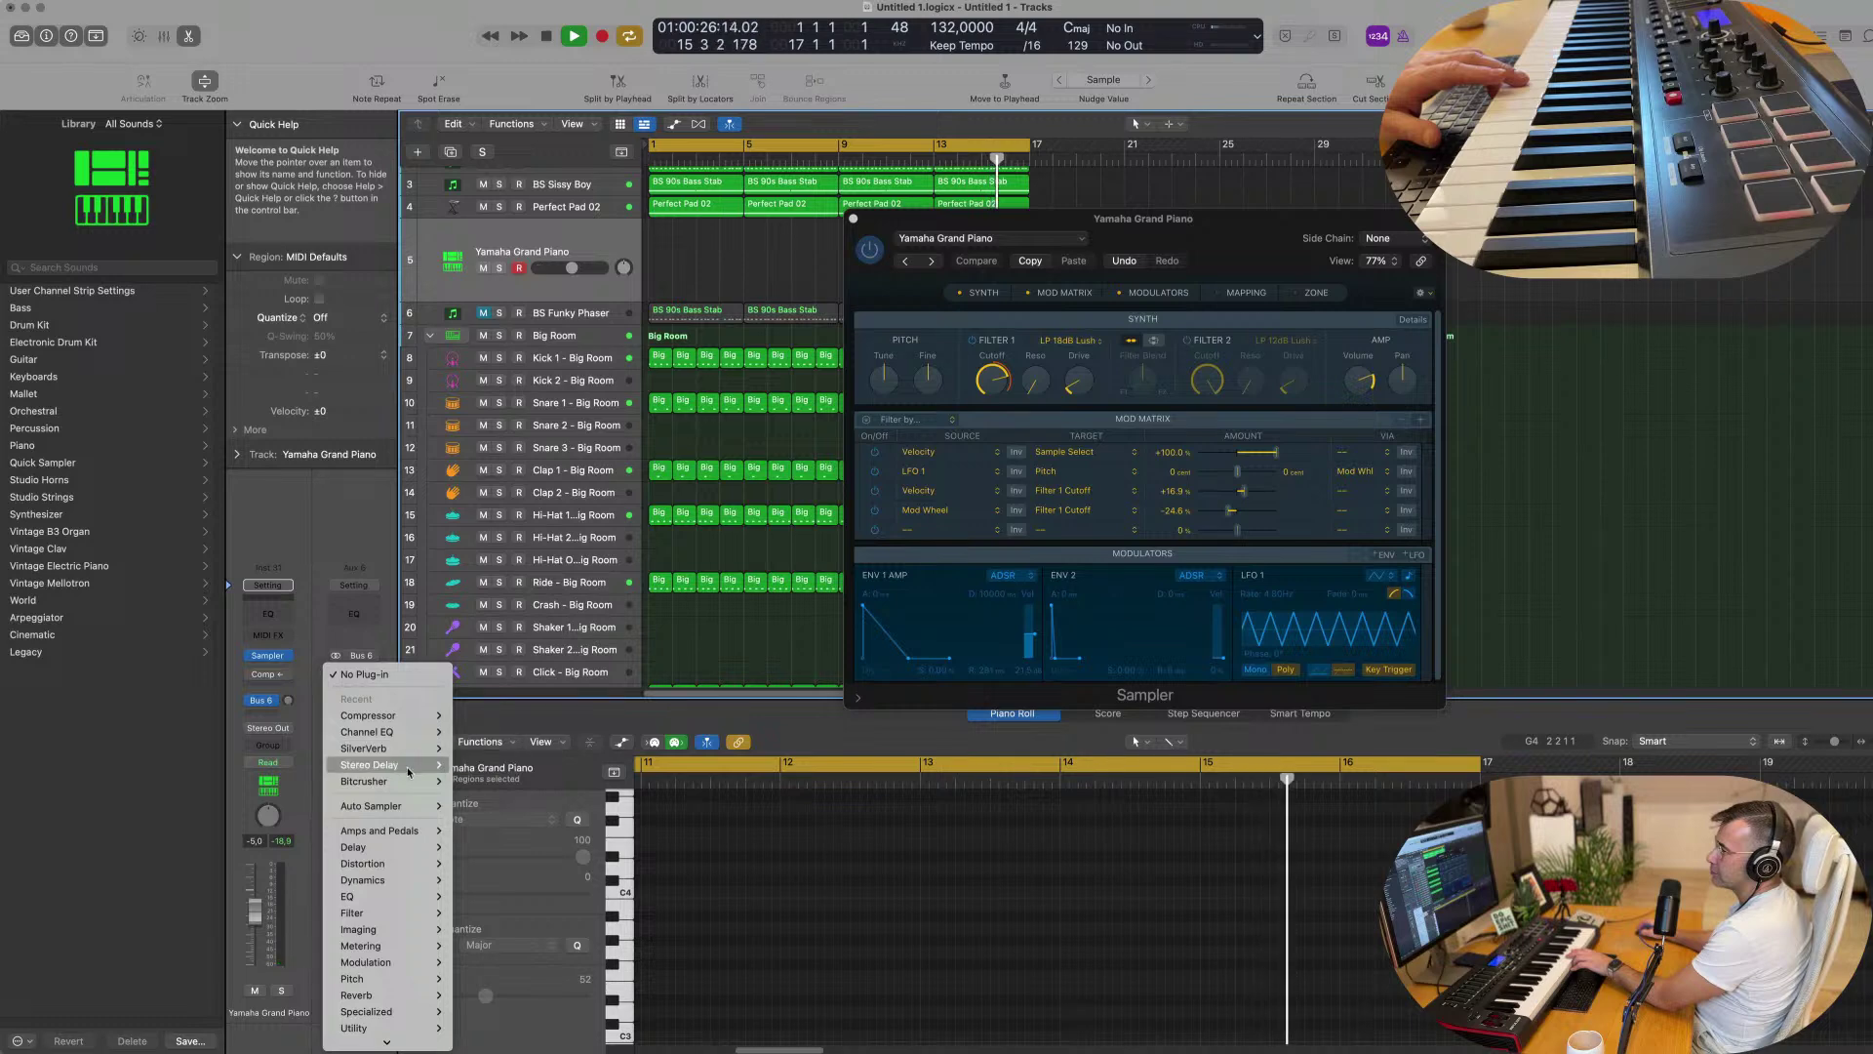
click(475, 749)
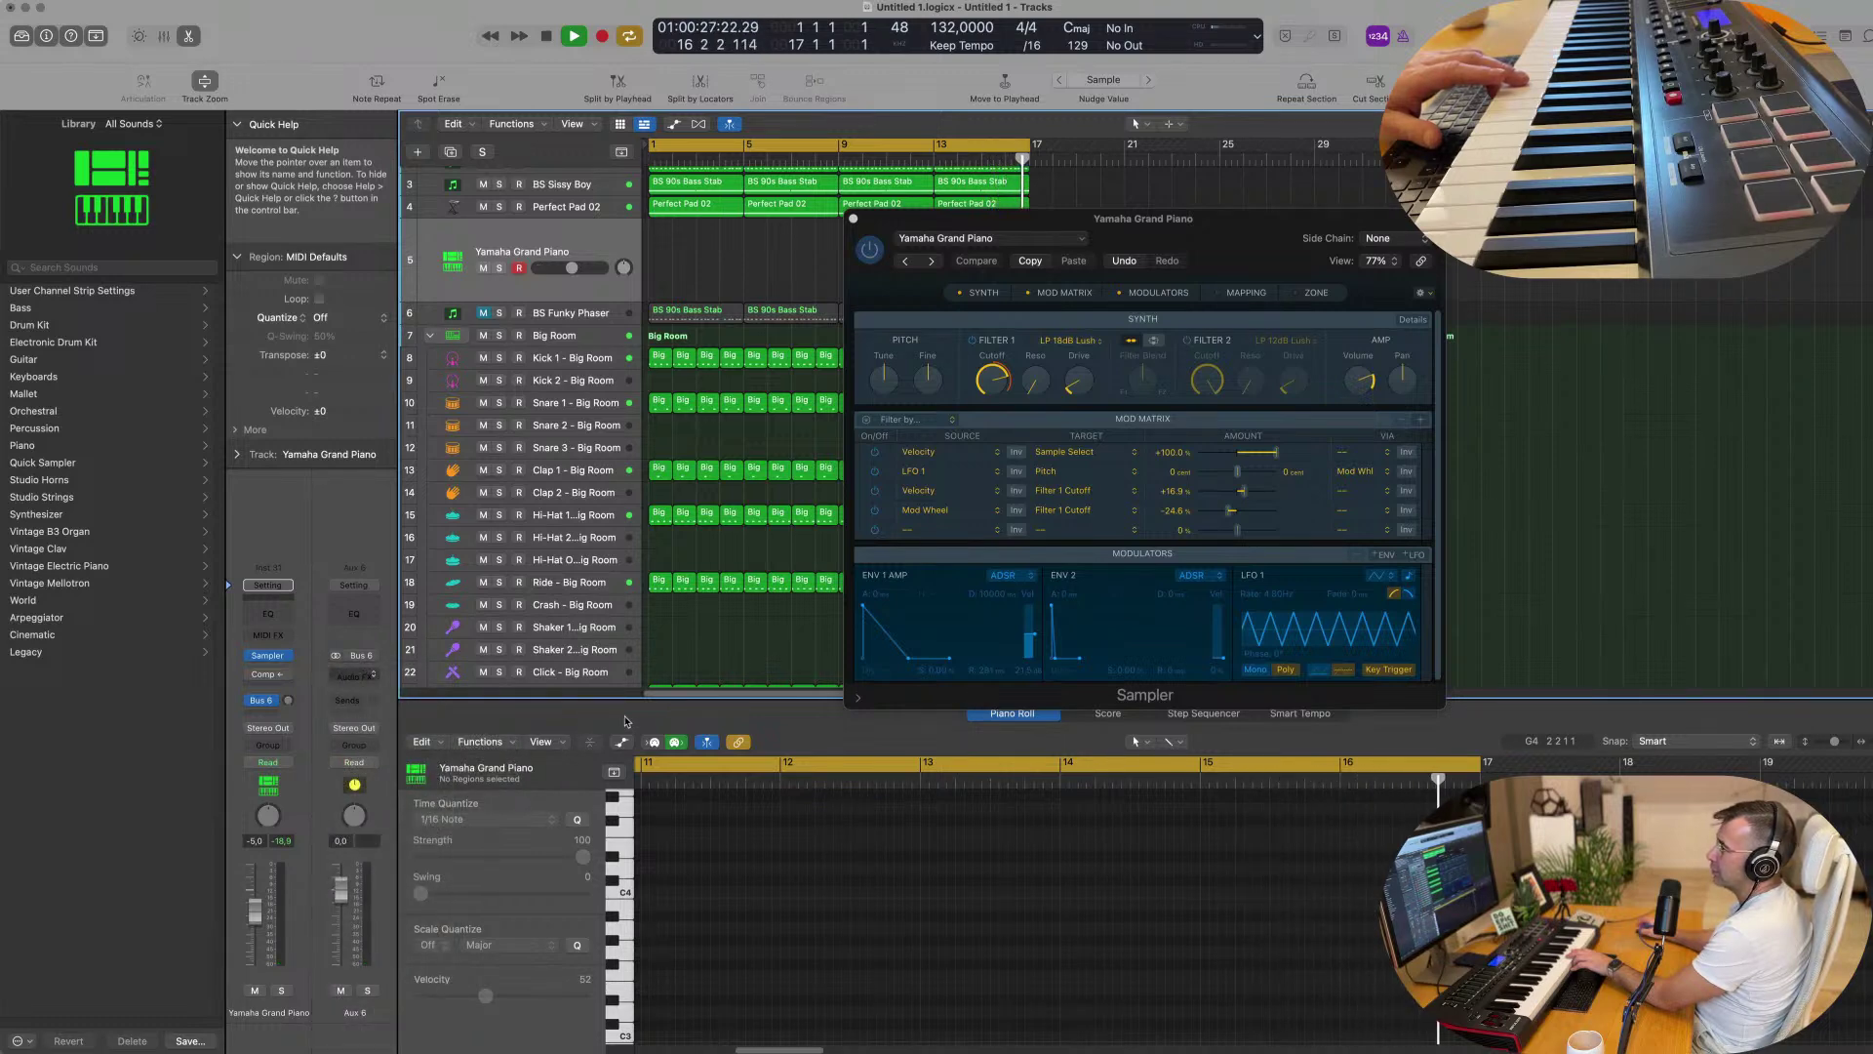
click(811, 220)
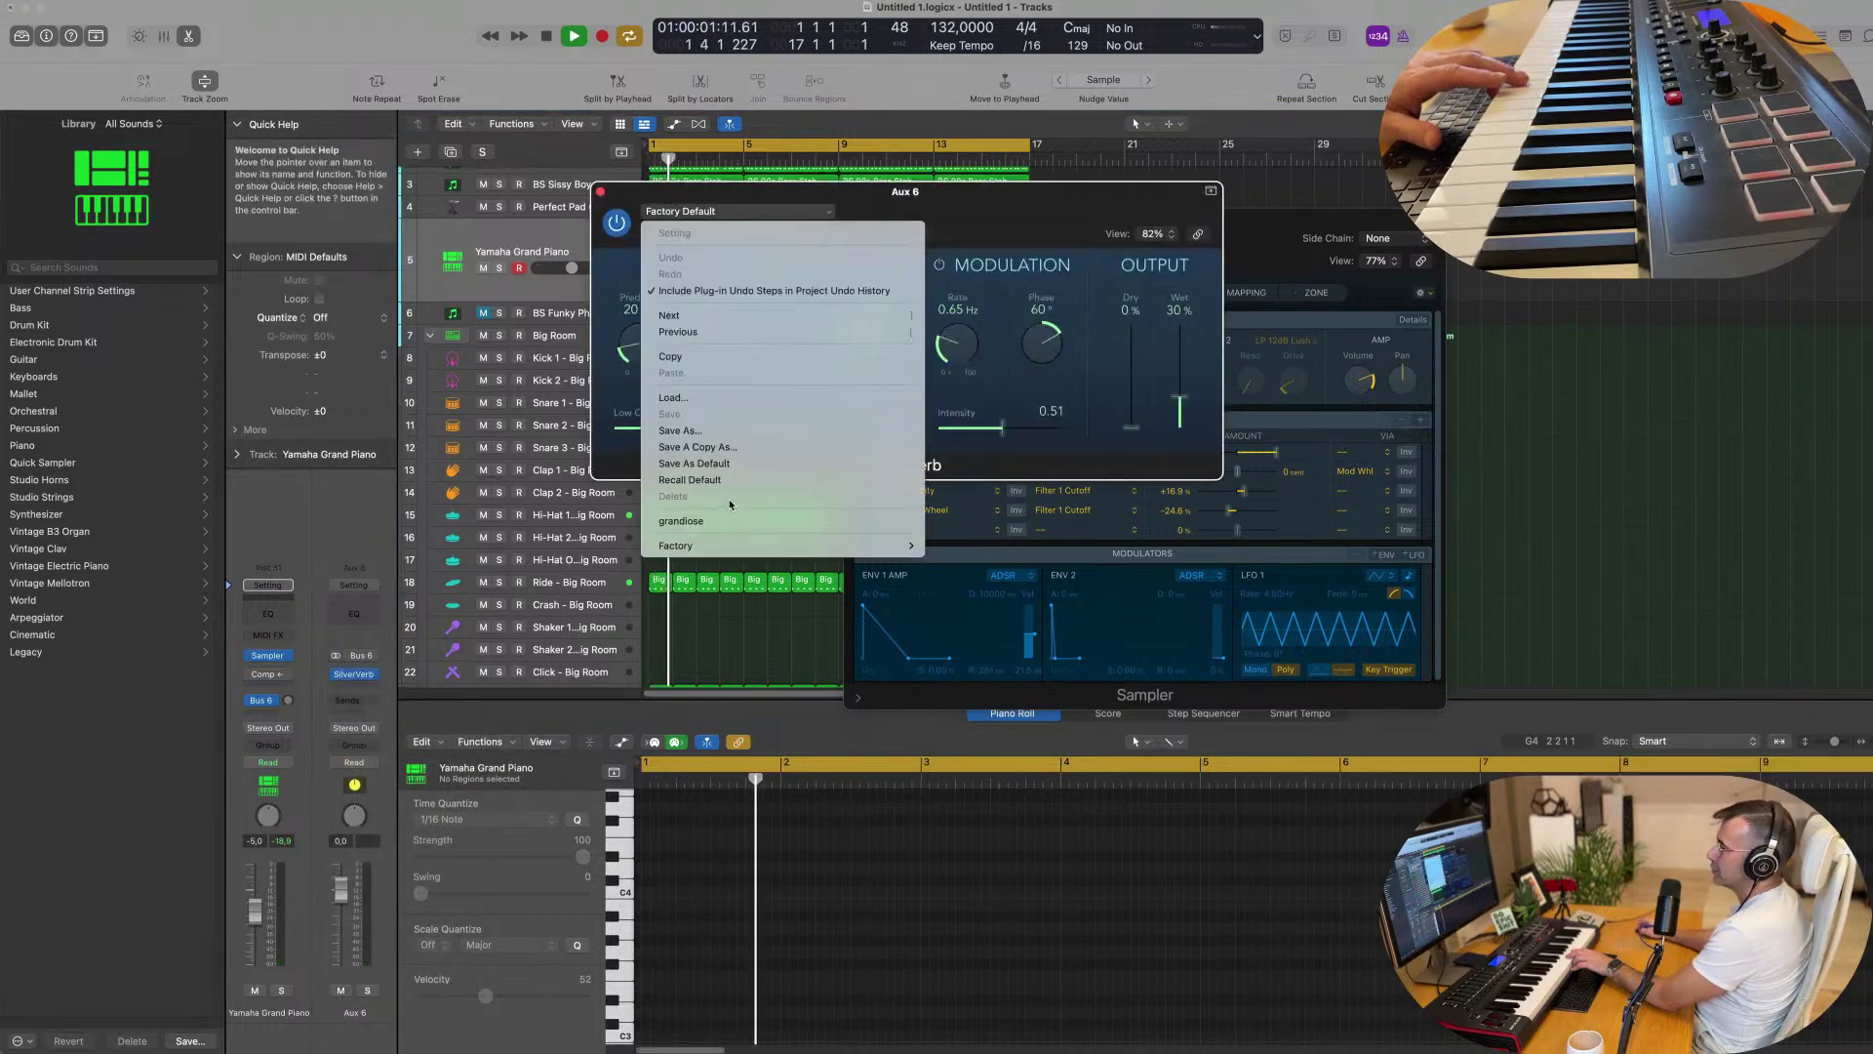
click(683, 515)
drag(1179, 332, 1180, 314)
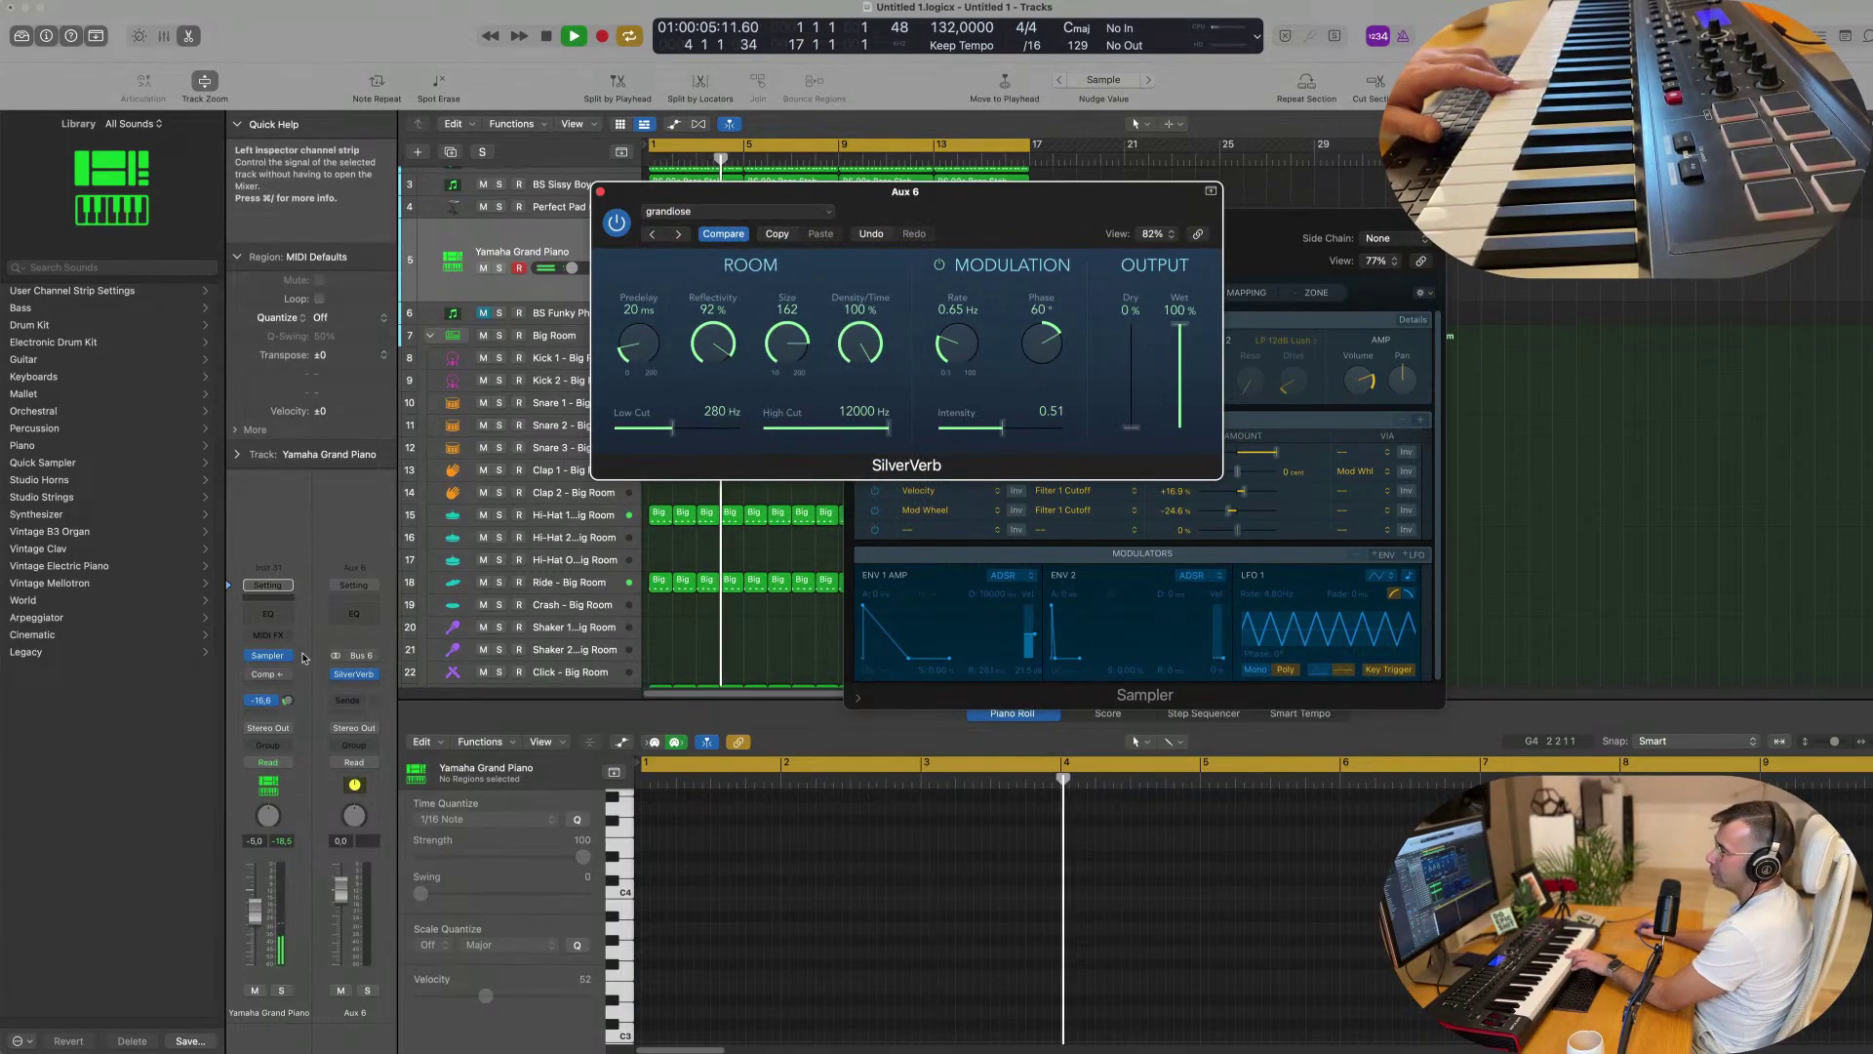
drag(289, 702, 292, 693)
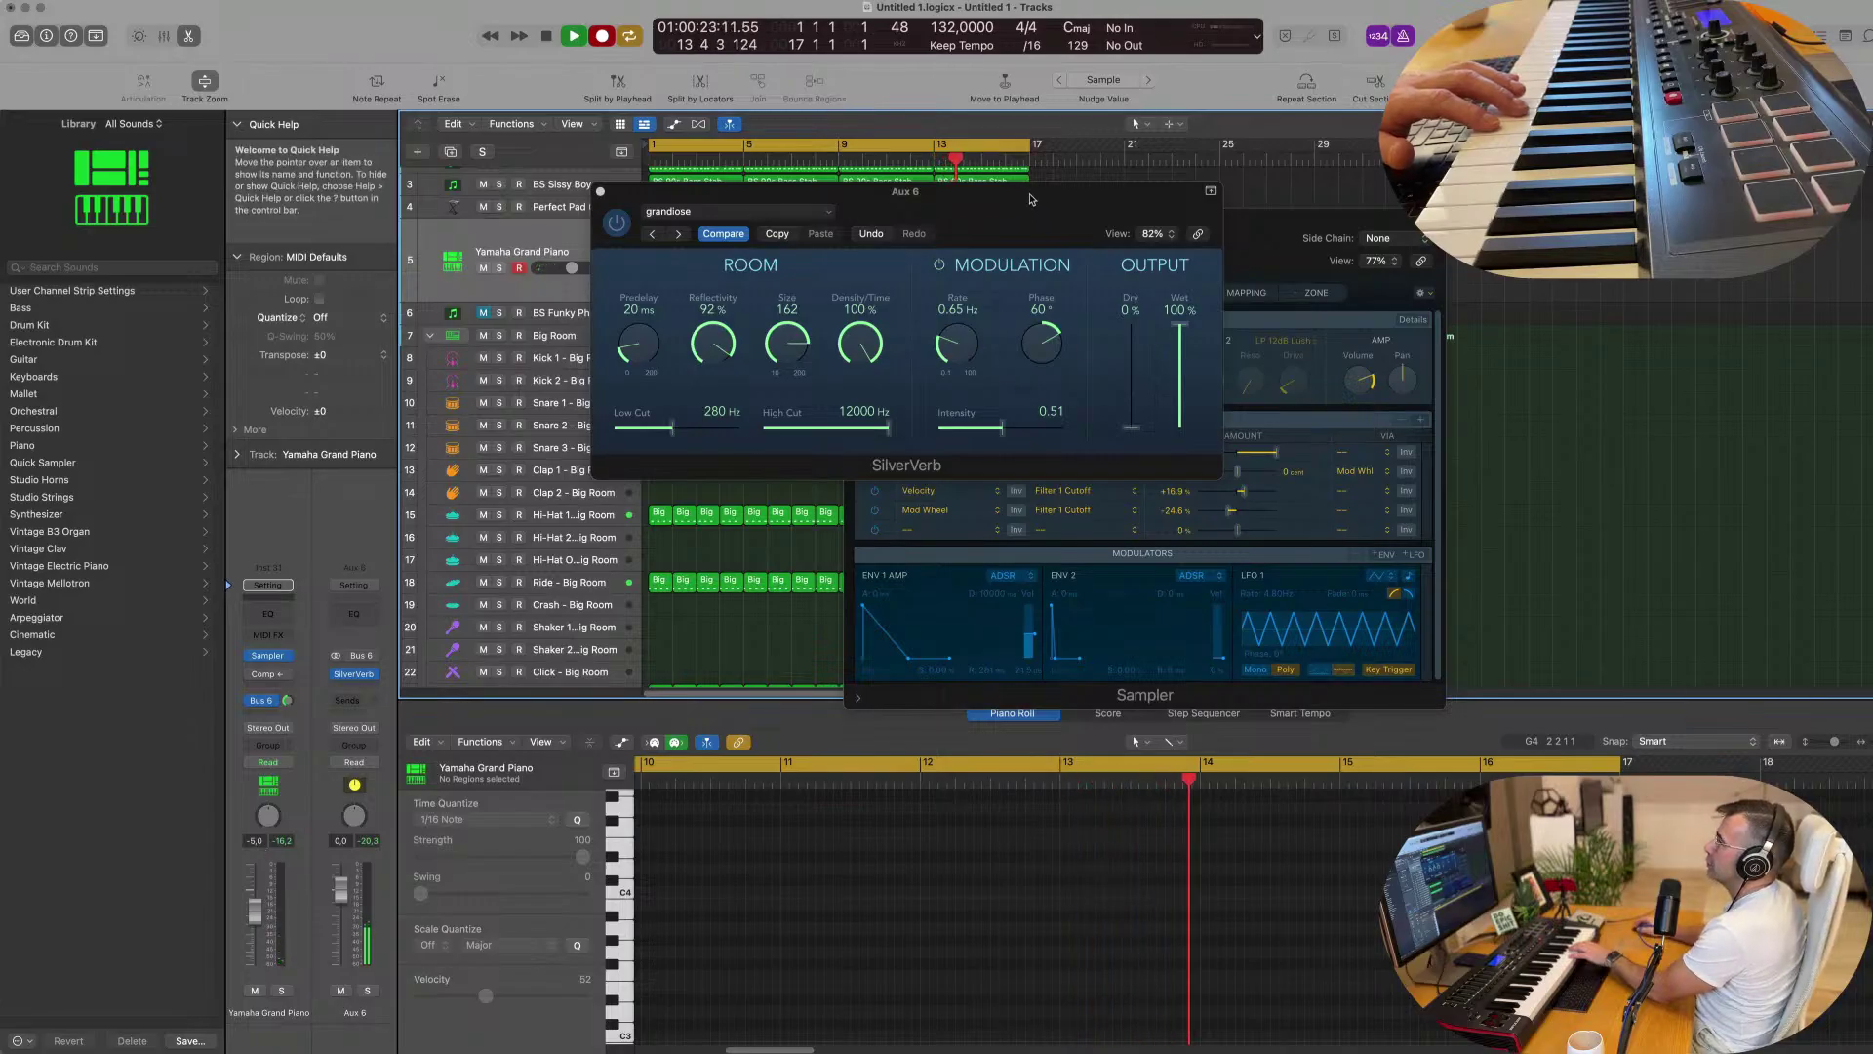
Record a 16-bar piano melody with the plug-in windows moved aside, and play the recorded region from bar 1 with its notes in view.
drag(949, 191, 1411, 492)
drag(1411, 219, 1708, 212)
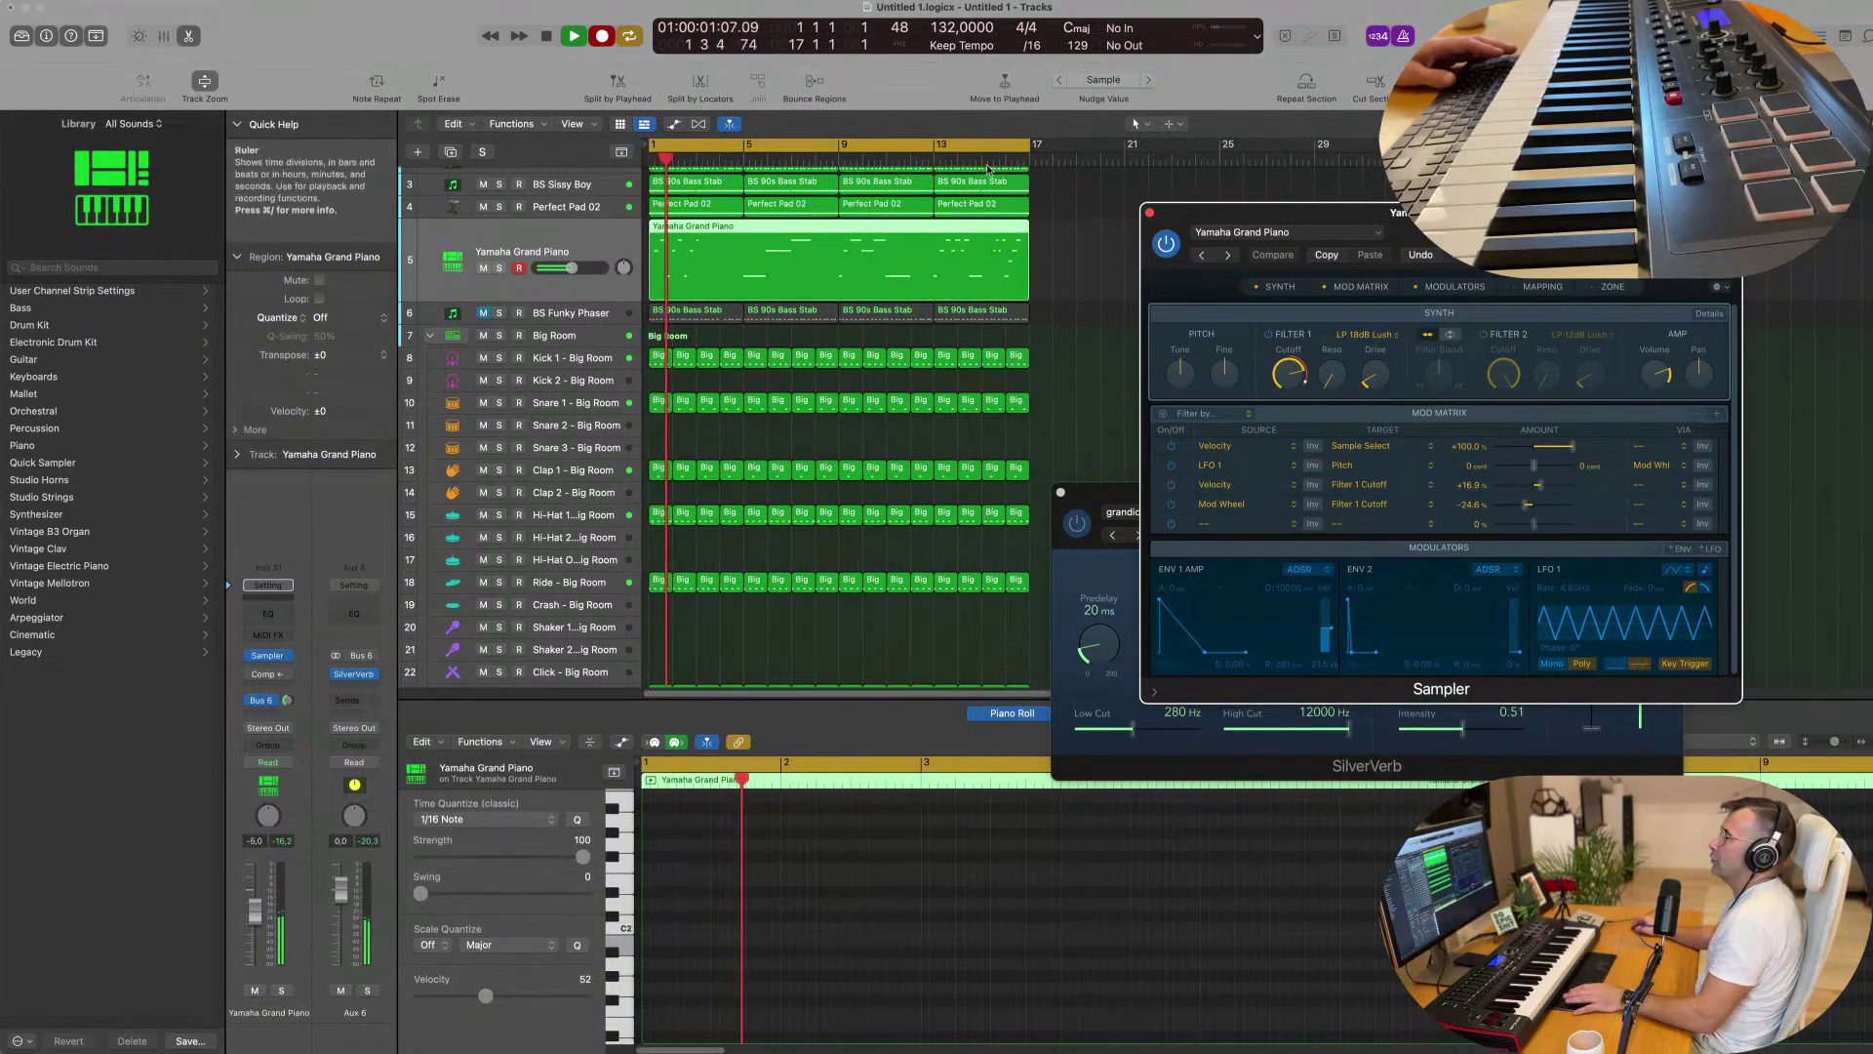
click(775, 230)
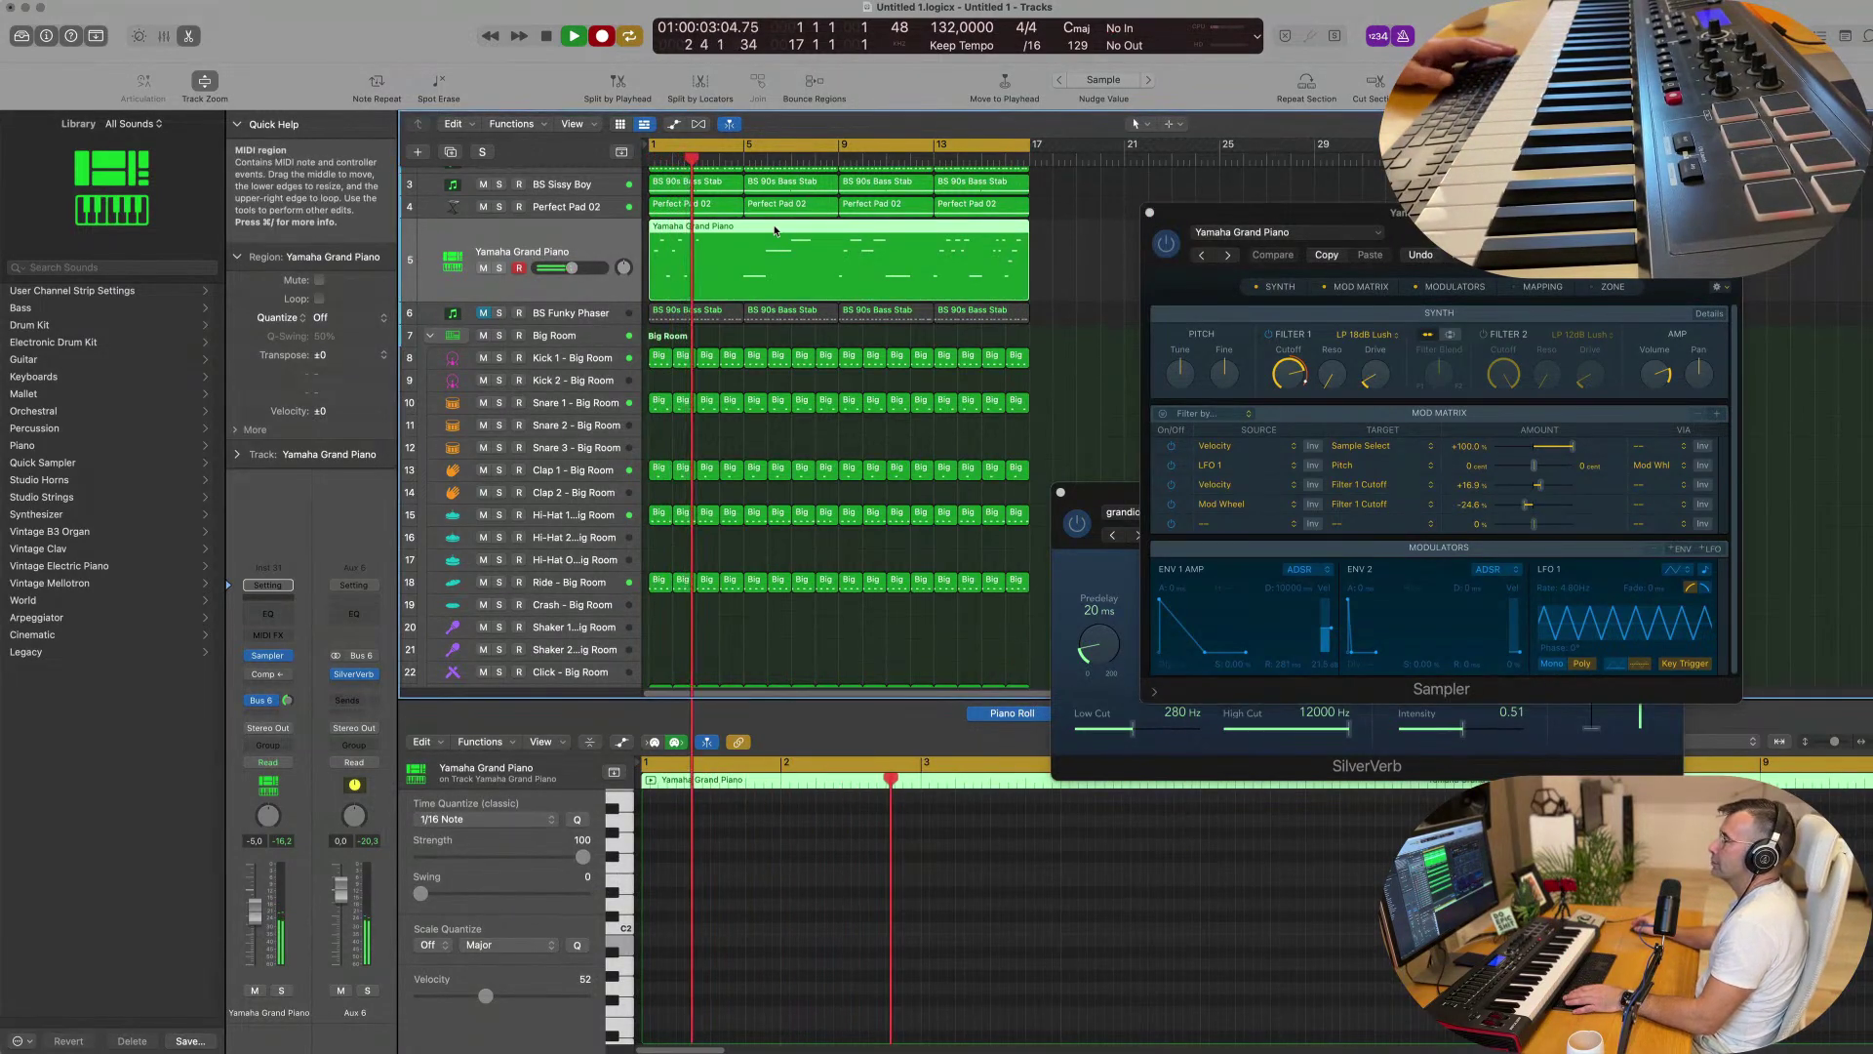
scroll(765, 263, up, 2)
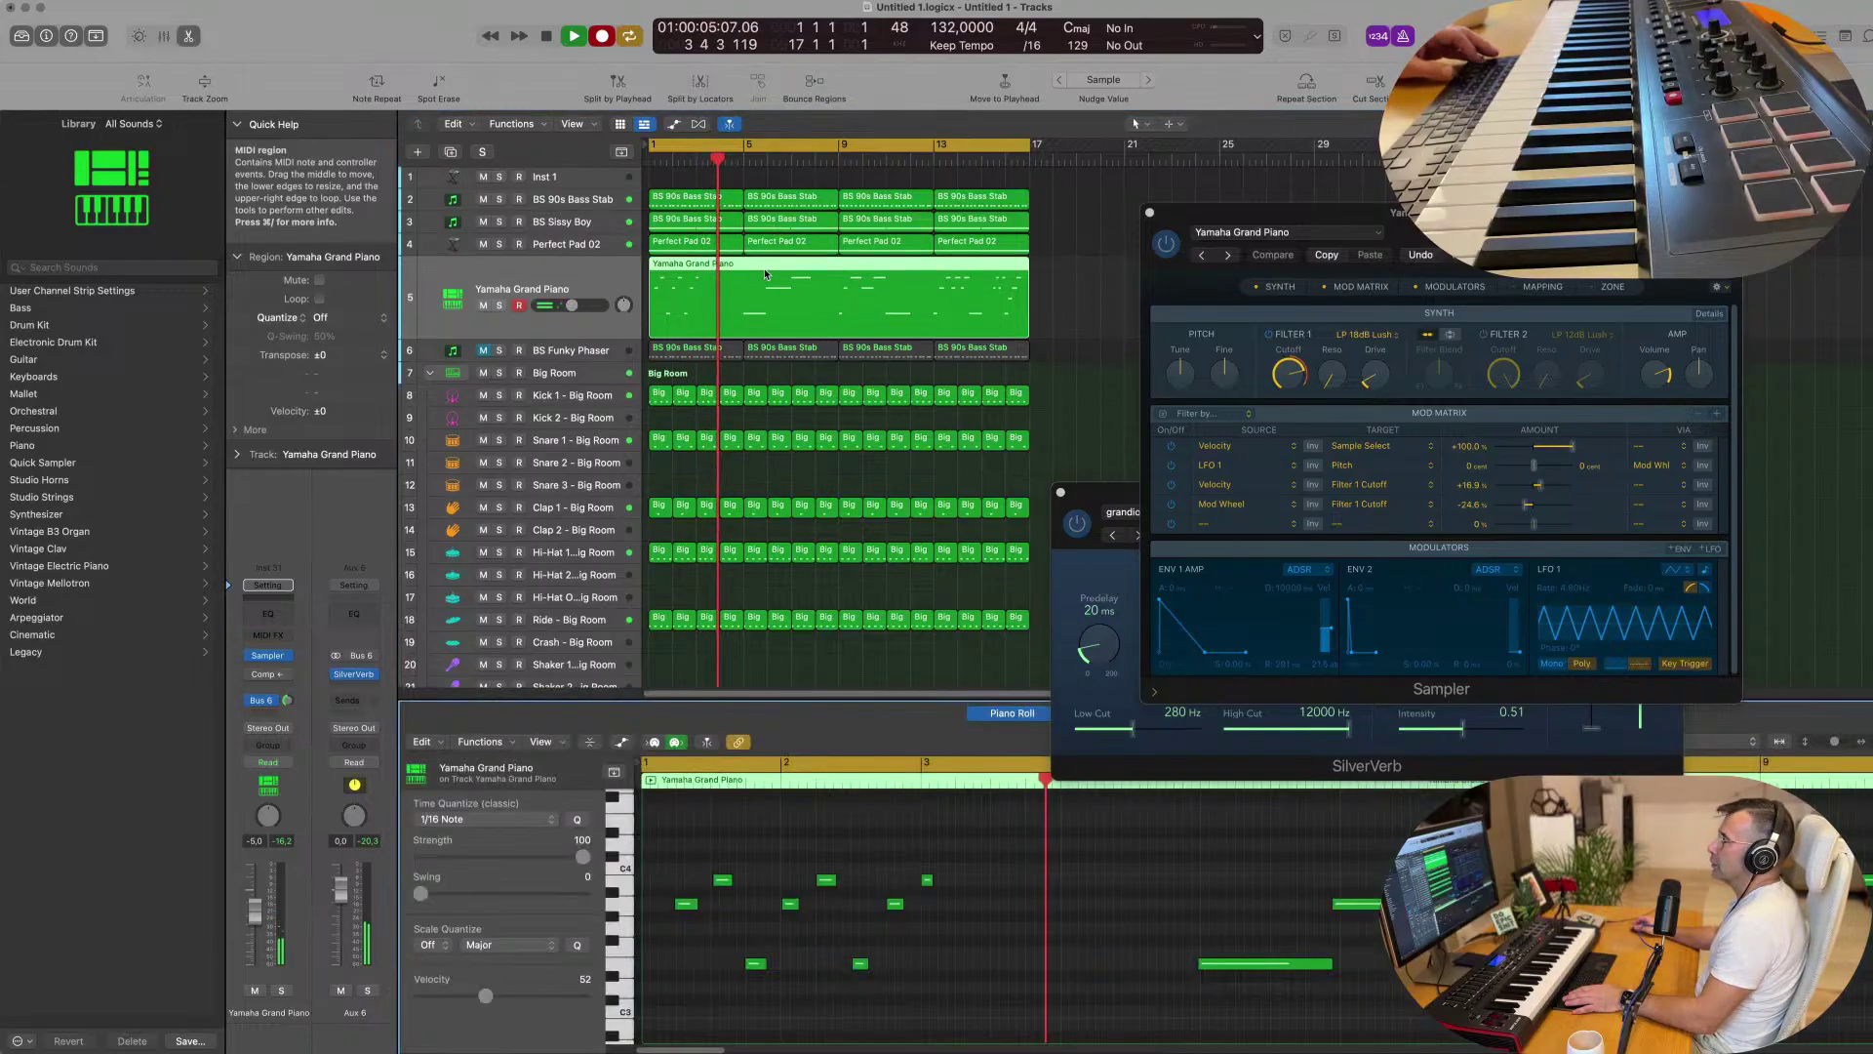
key(space)
key(space)
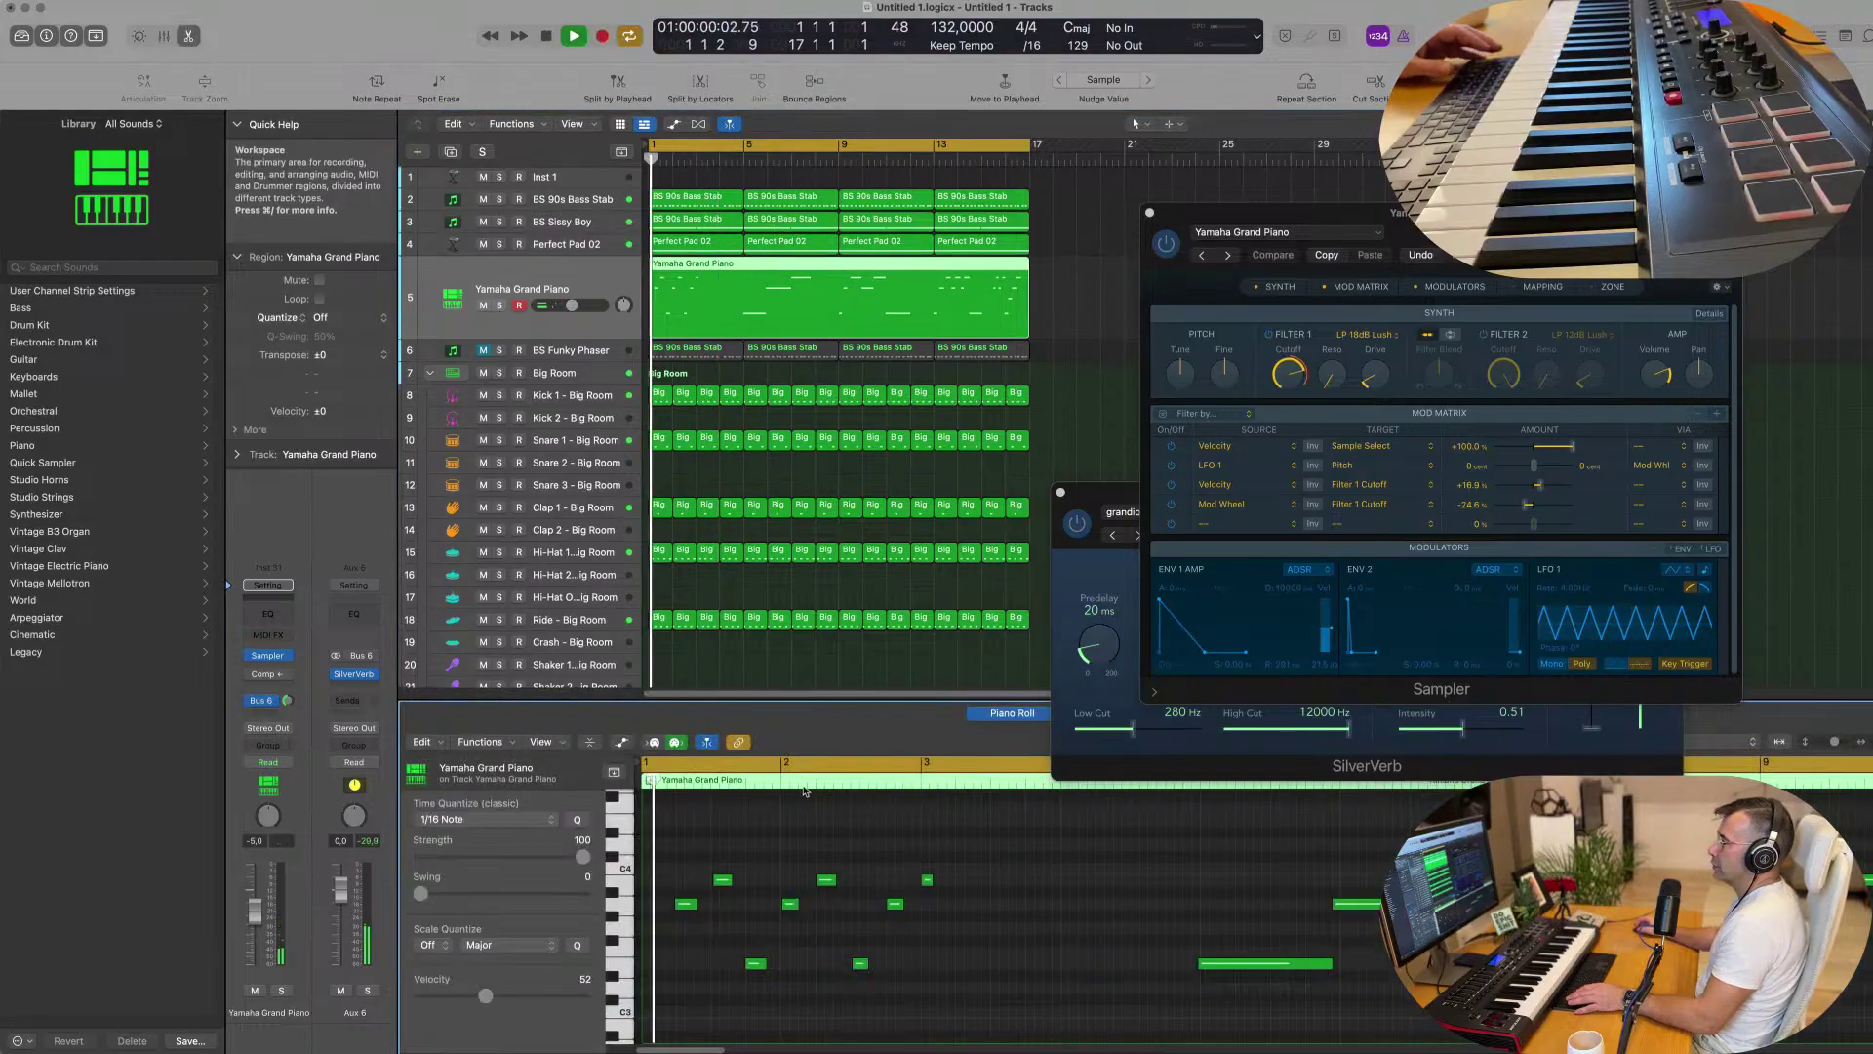
Copy the B3 note in bar 1 to the start of the region and lower the copy to the pitch of the melody's low notes.
click(722, 881)
drag(715, 882, 645, 881)
click(712, 854)
key(space)
key(space)
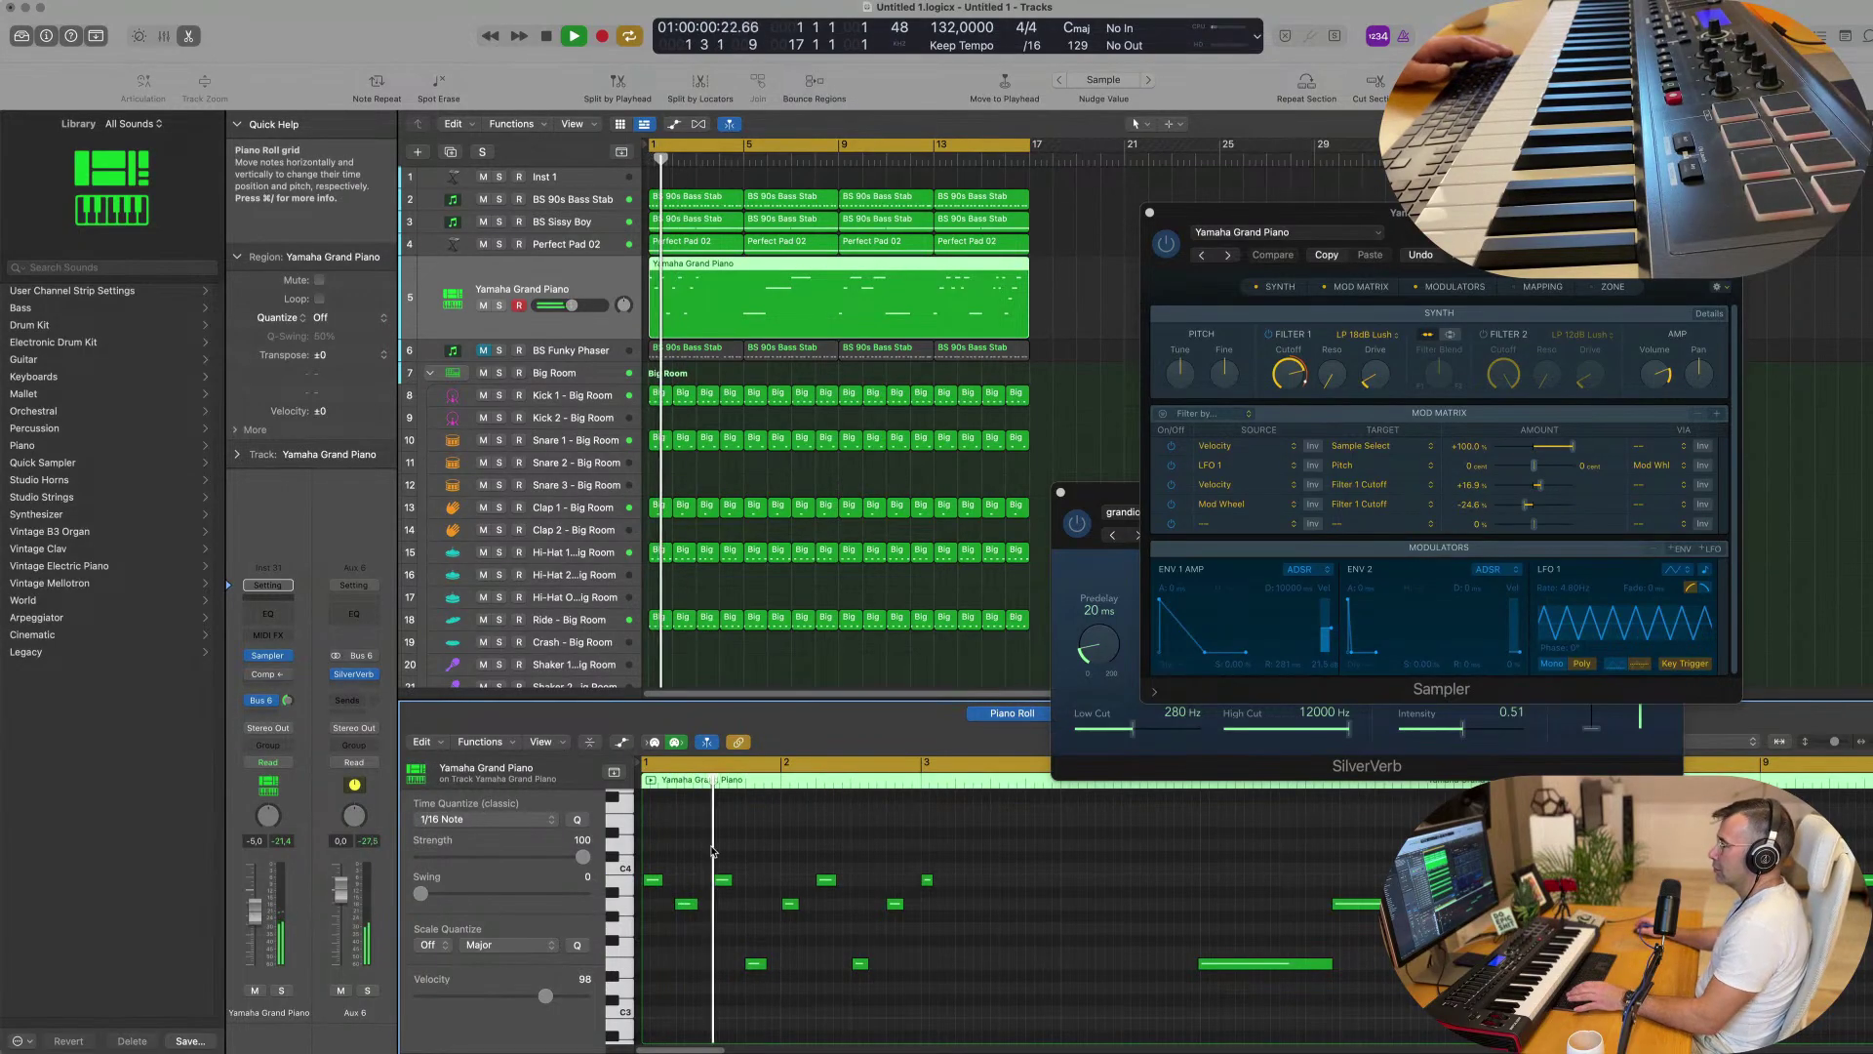
key(space)
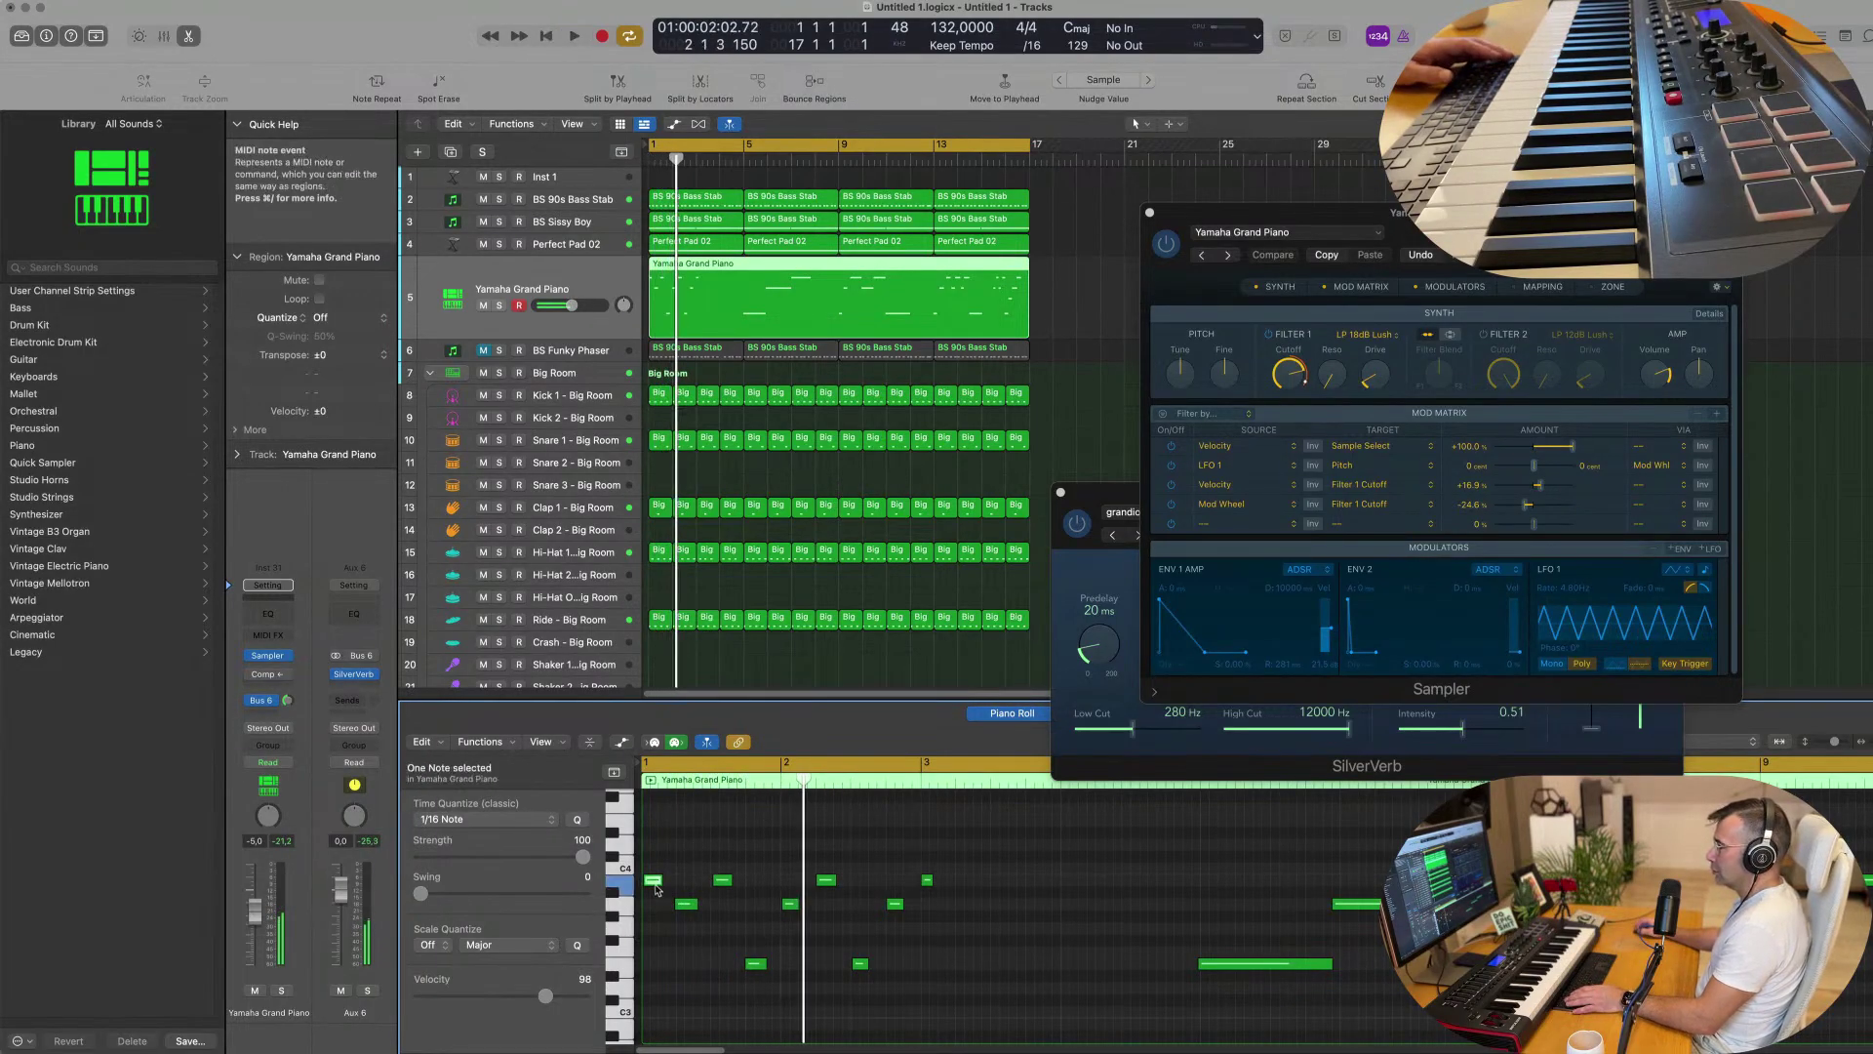
drag(657, 890, 655, 966)
Play back the opening bars of the edited piano melody with more of its notes in view.
key(space)
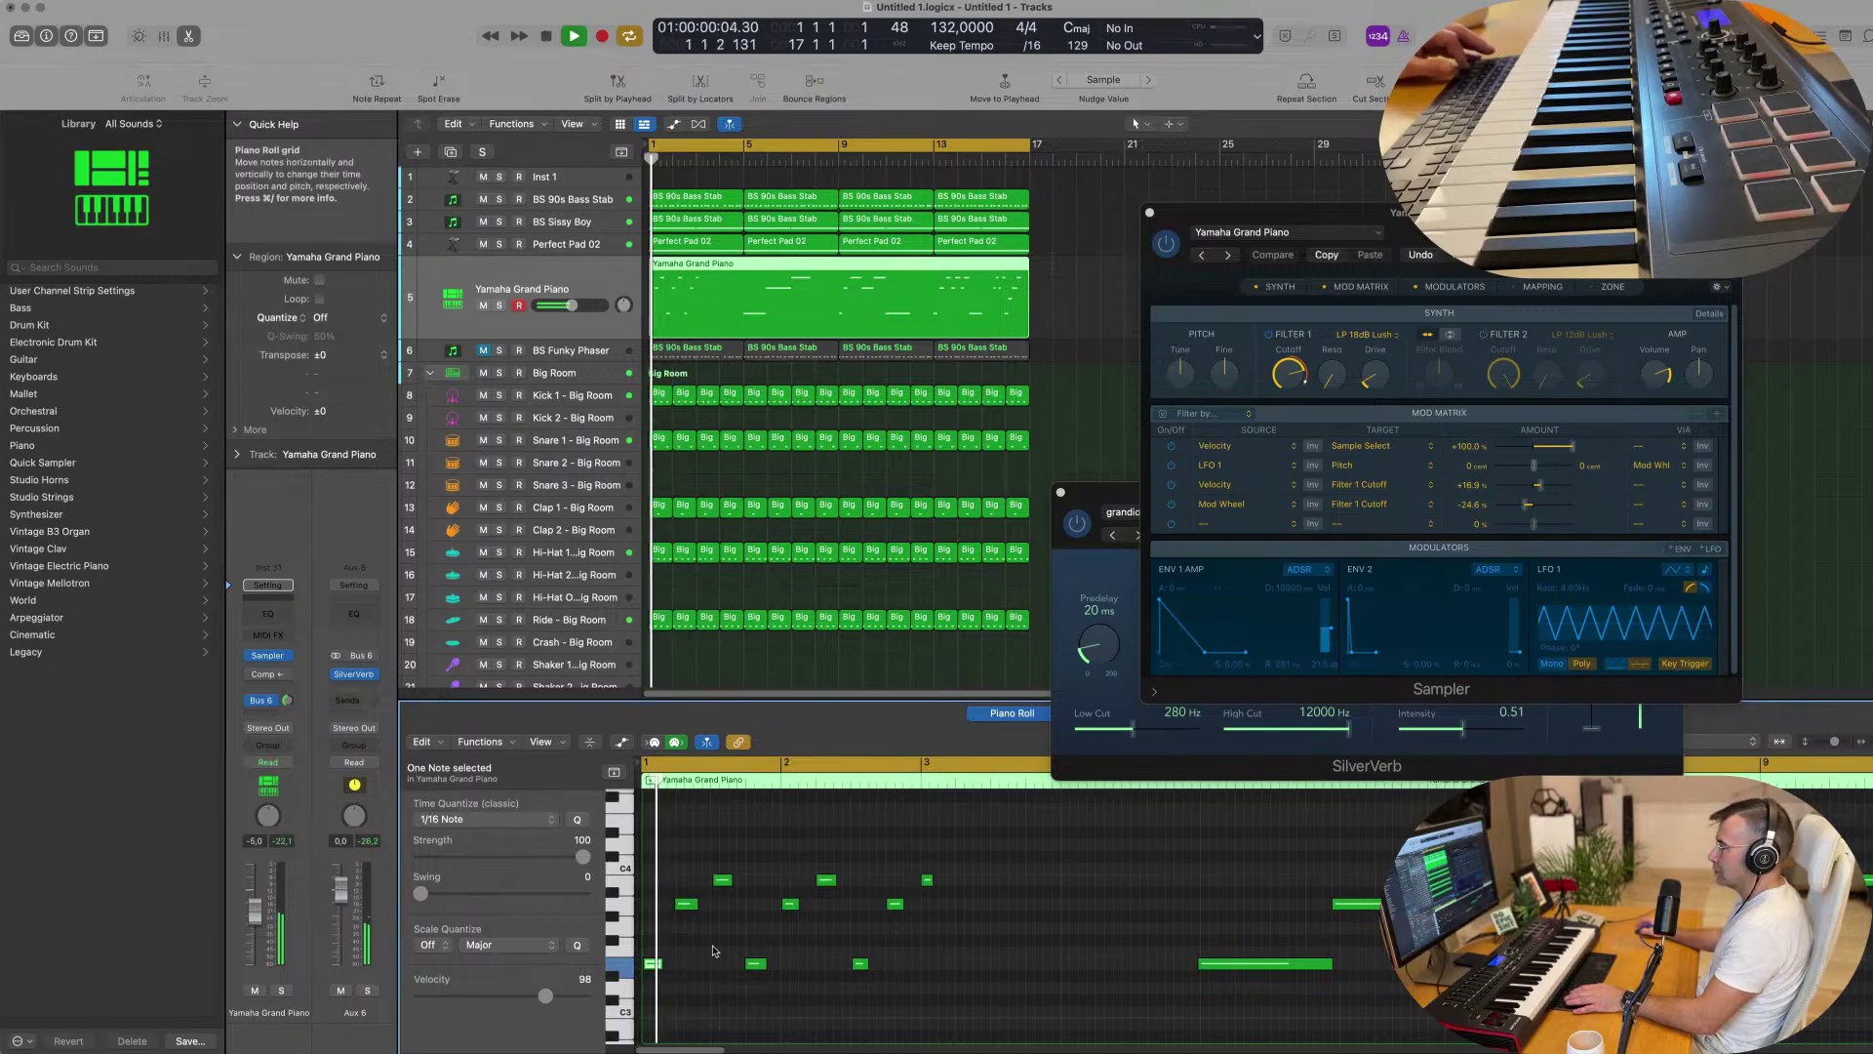
click(743, 939)
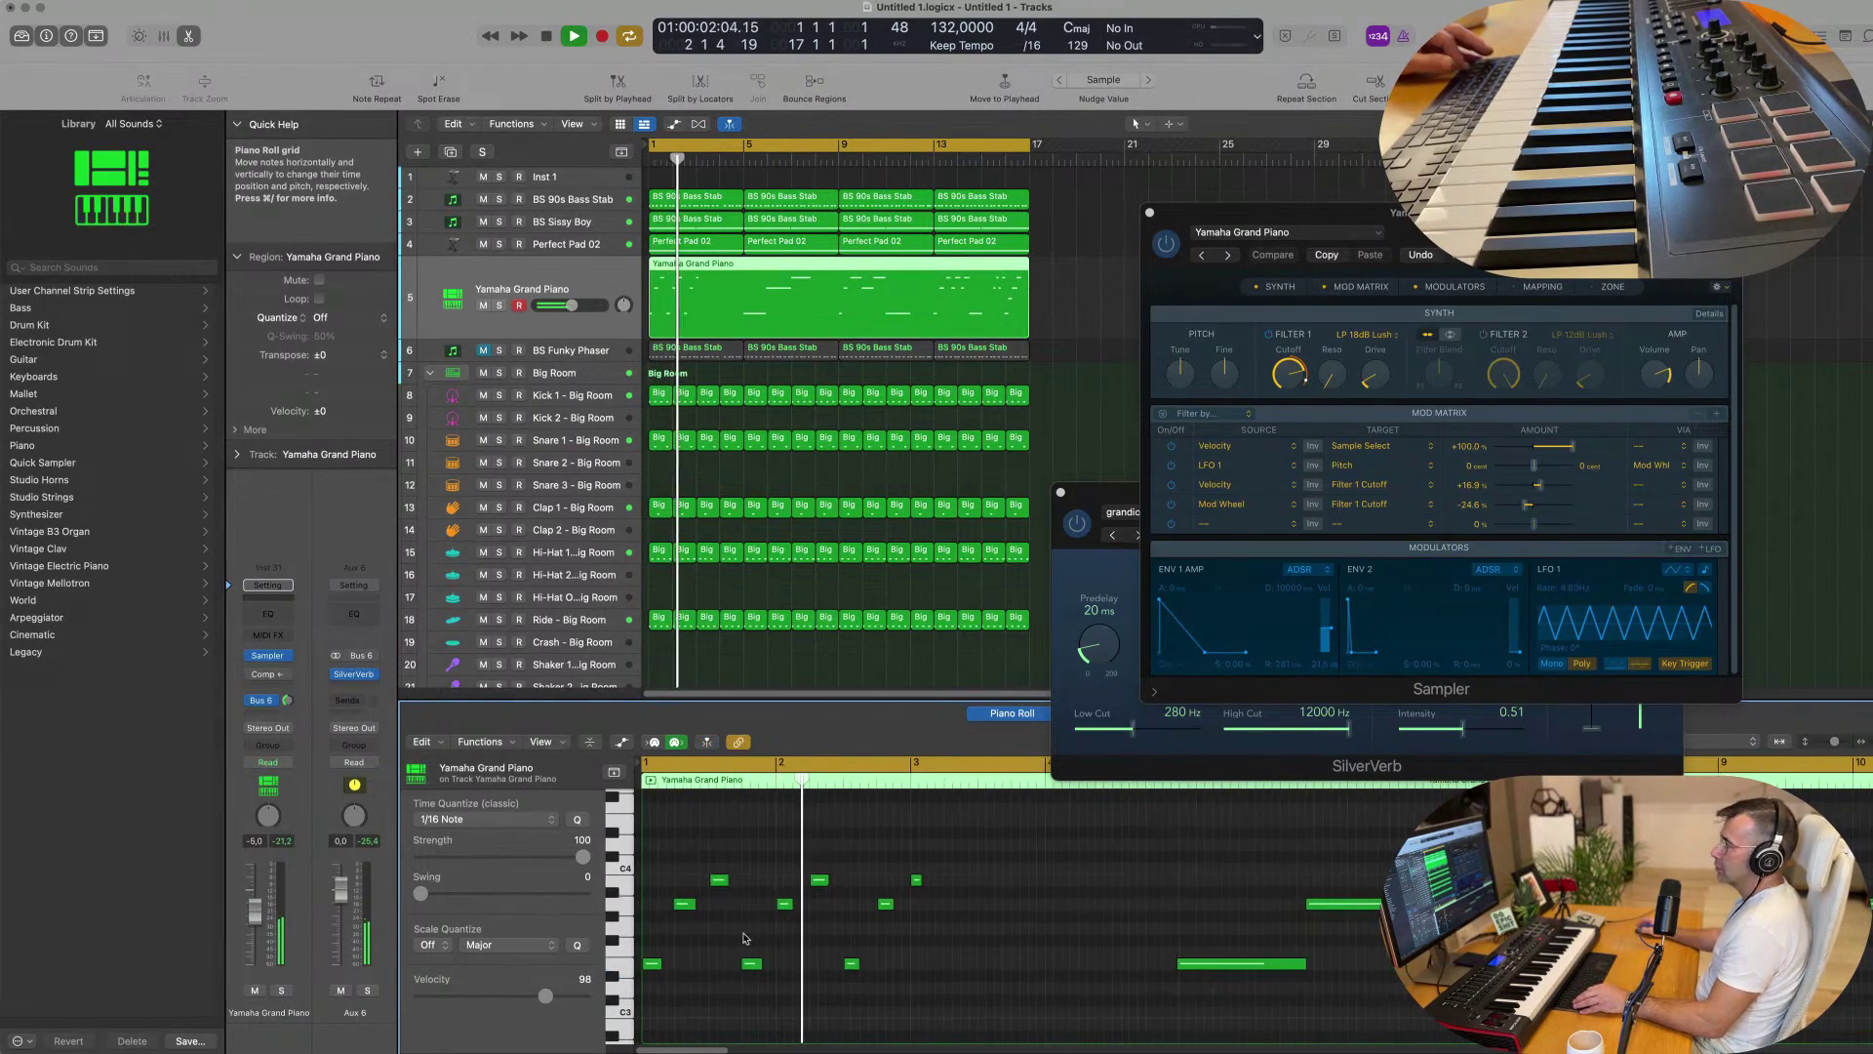
key(super+Left)
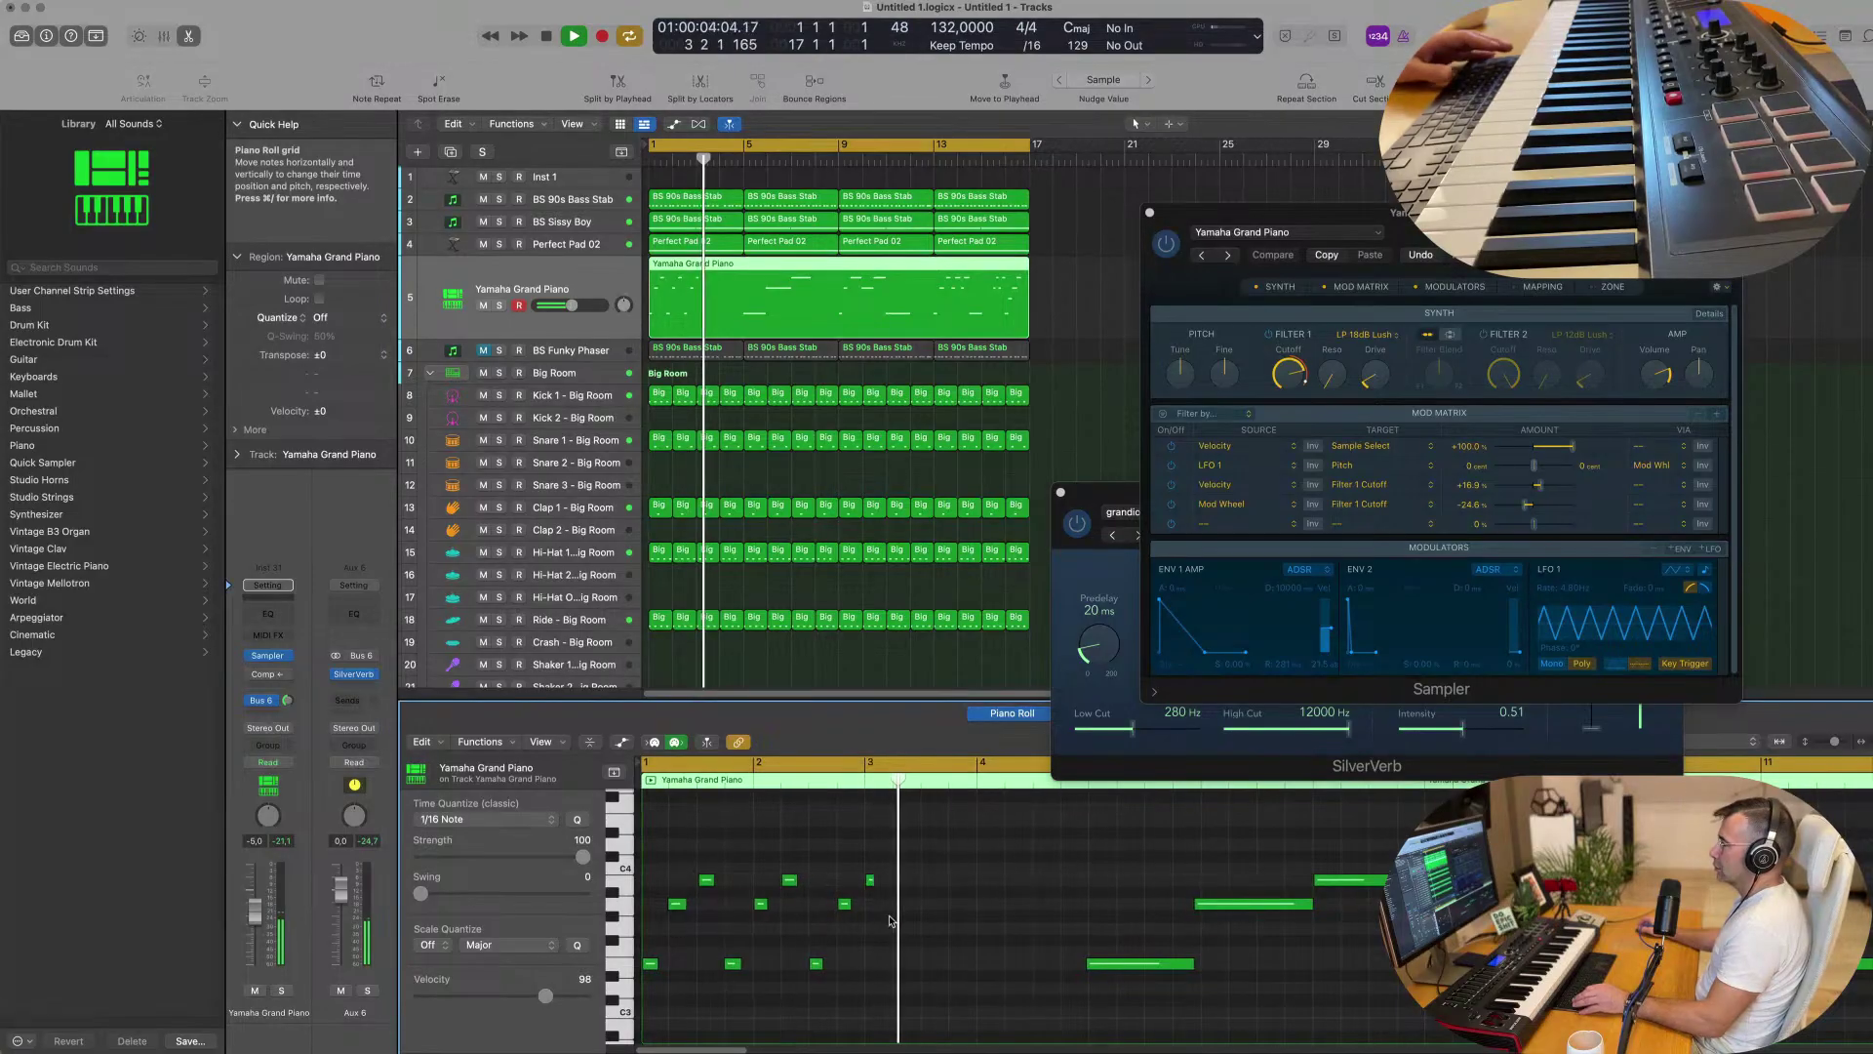
scroll(885, 927, up, 1)
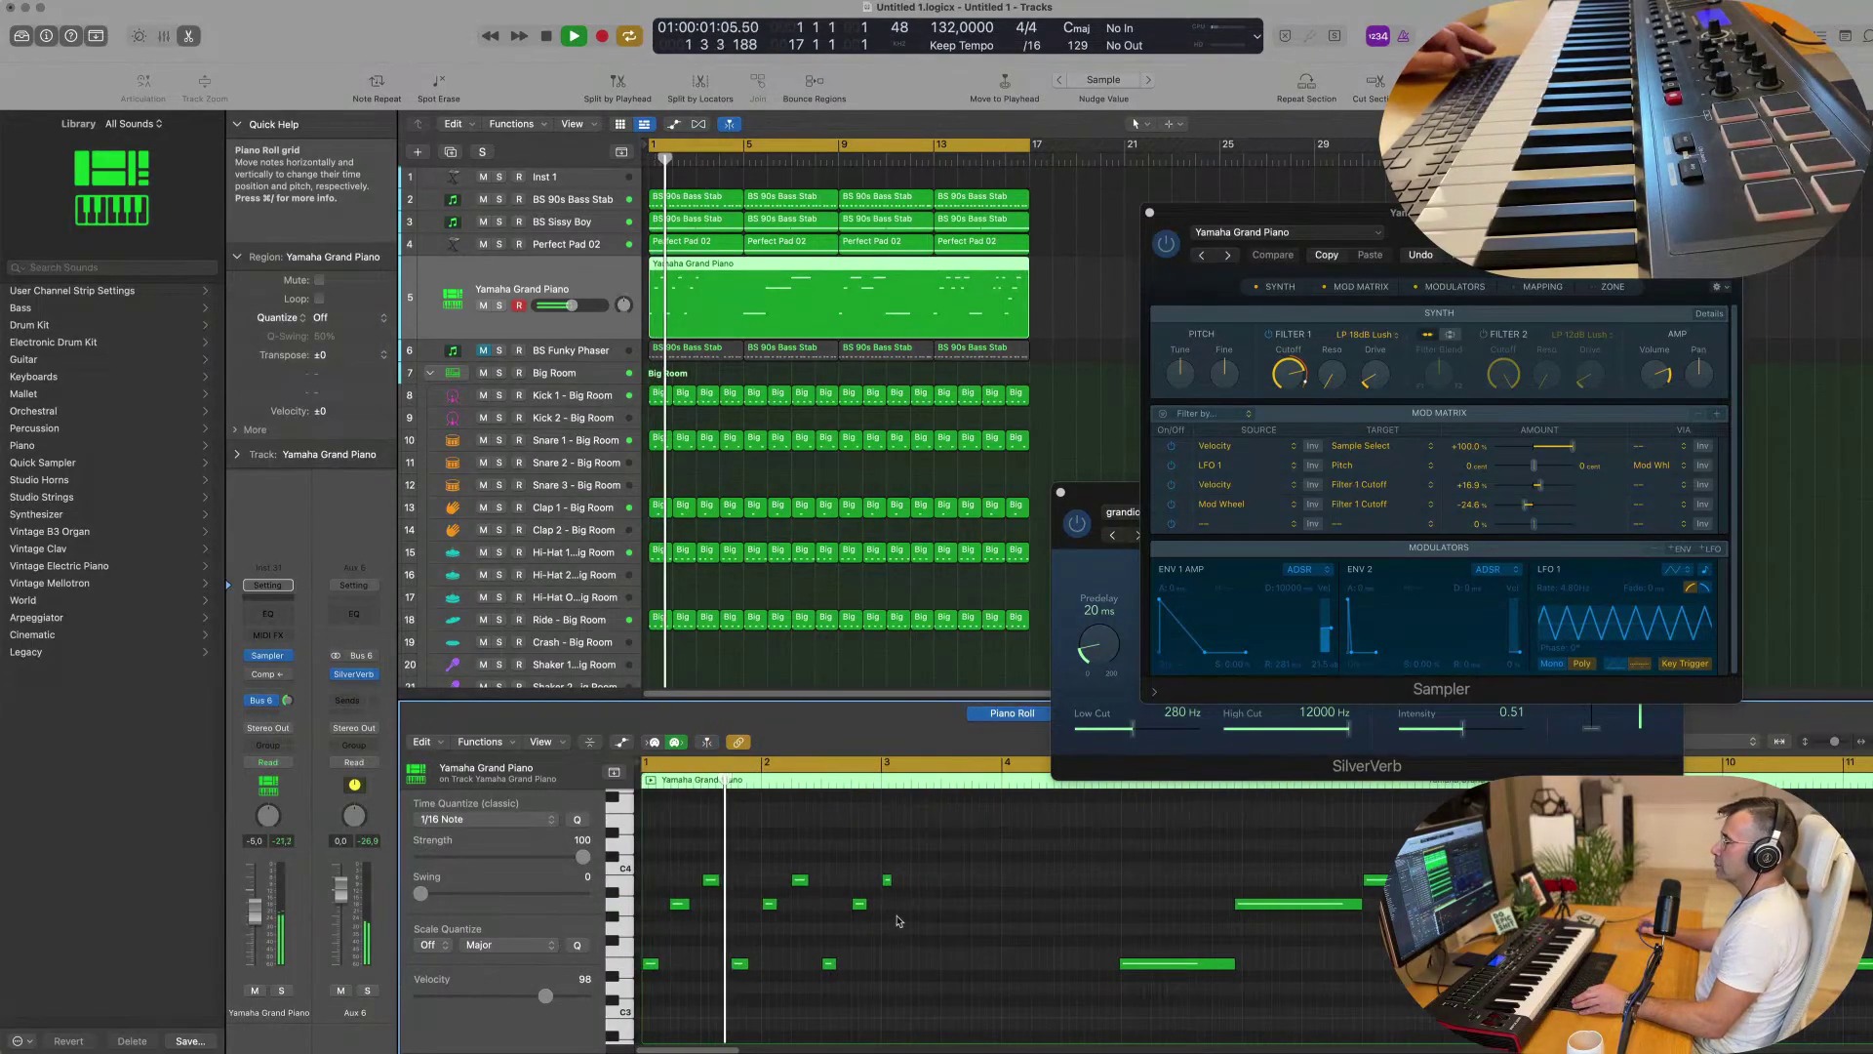
scroll(930, 920, down, 1)
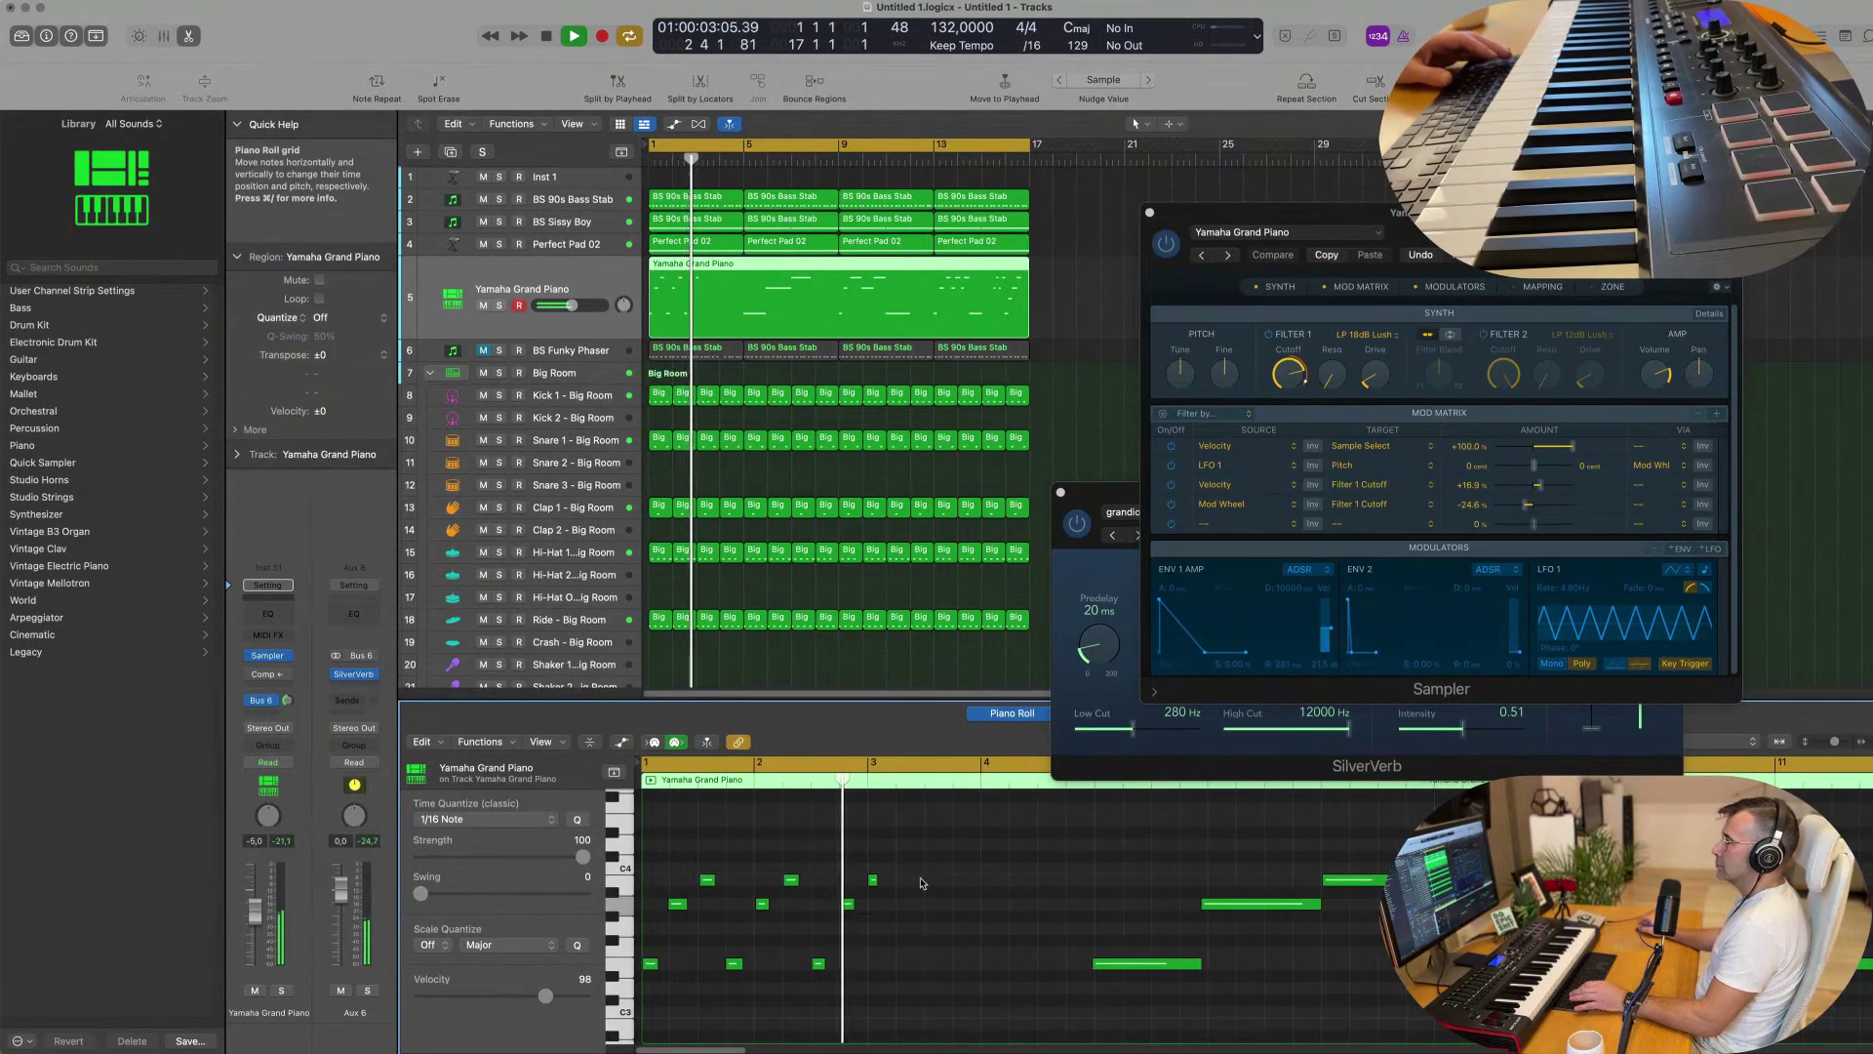
scroll(815, 377, down, 1)
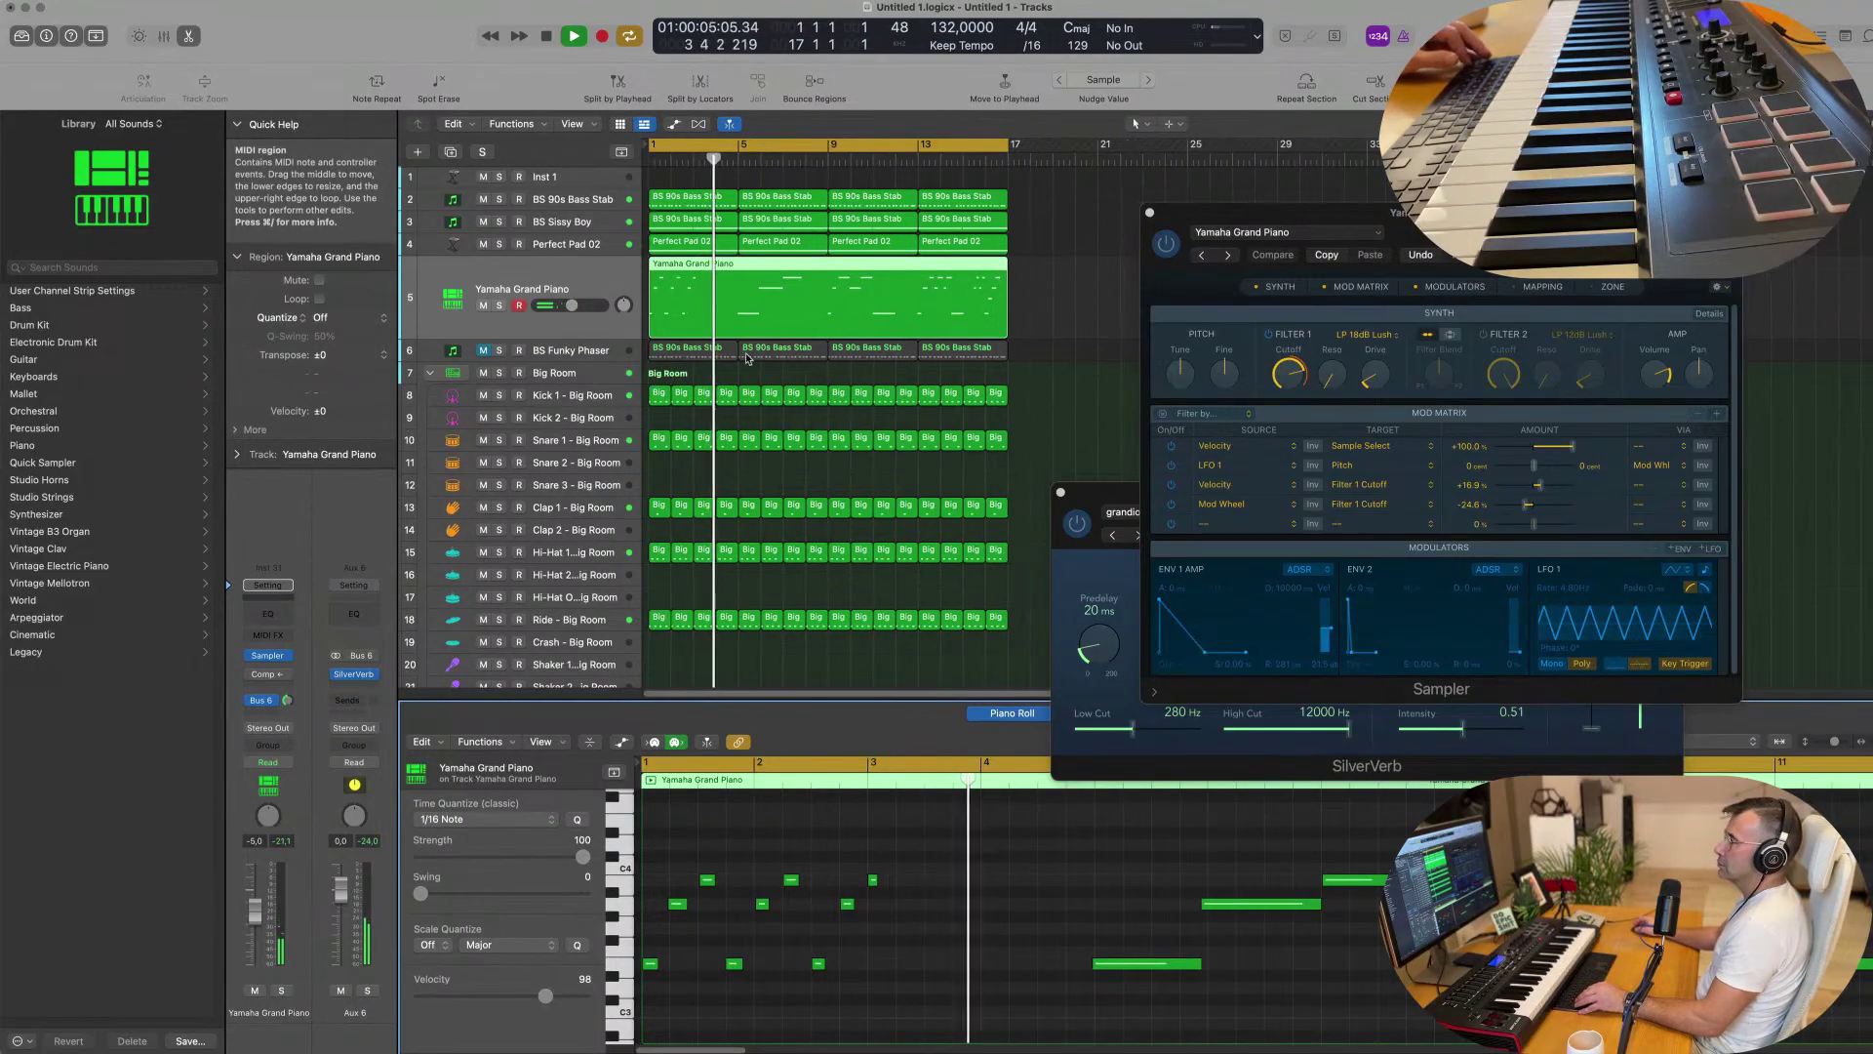
Close the Sampler window, restart playback, and move the long A3 piano note so it starts exactly at bar 6.
scroll(751, 347, up, 1)
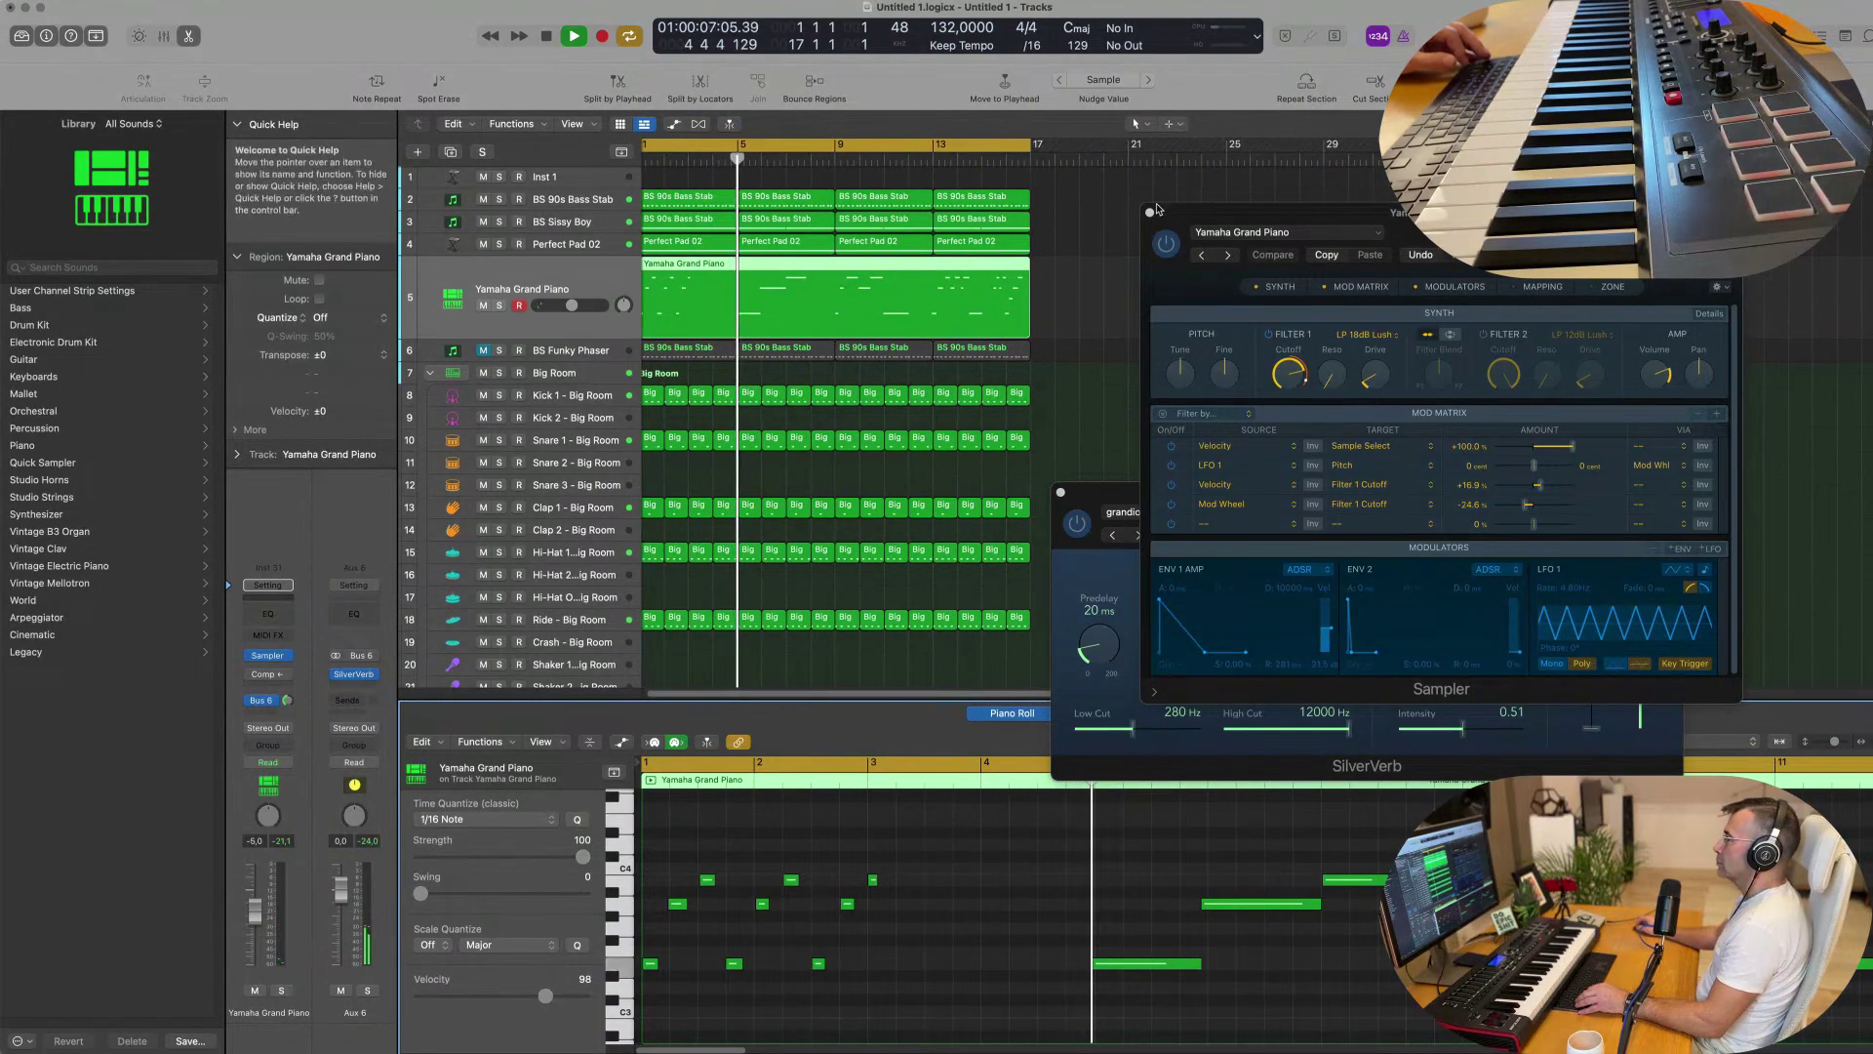
click(1150, 213)
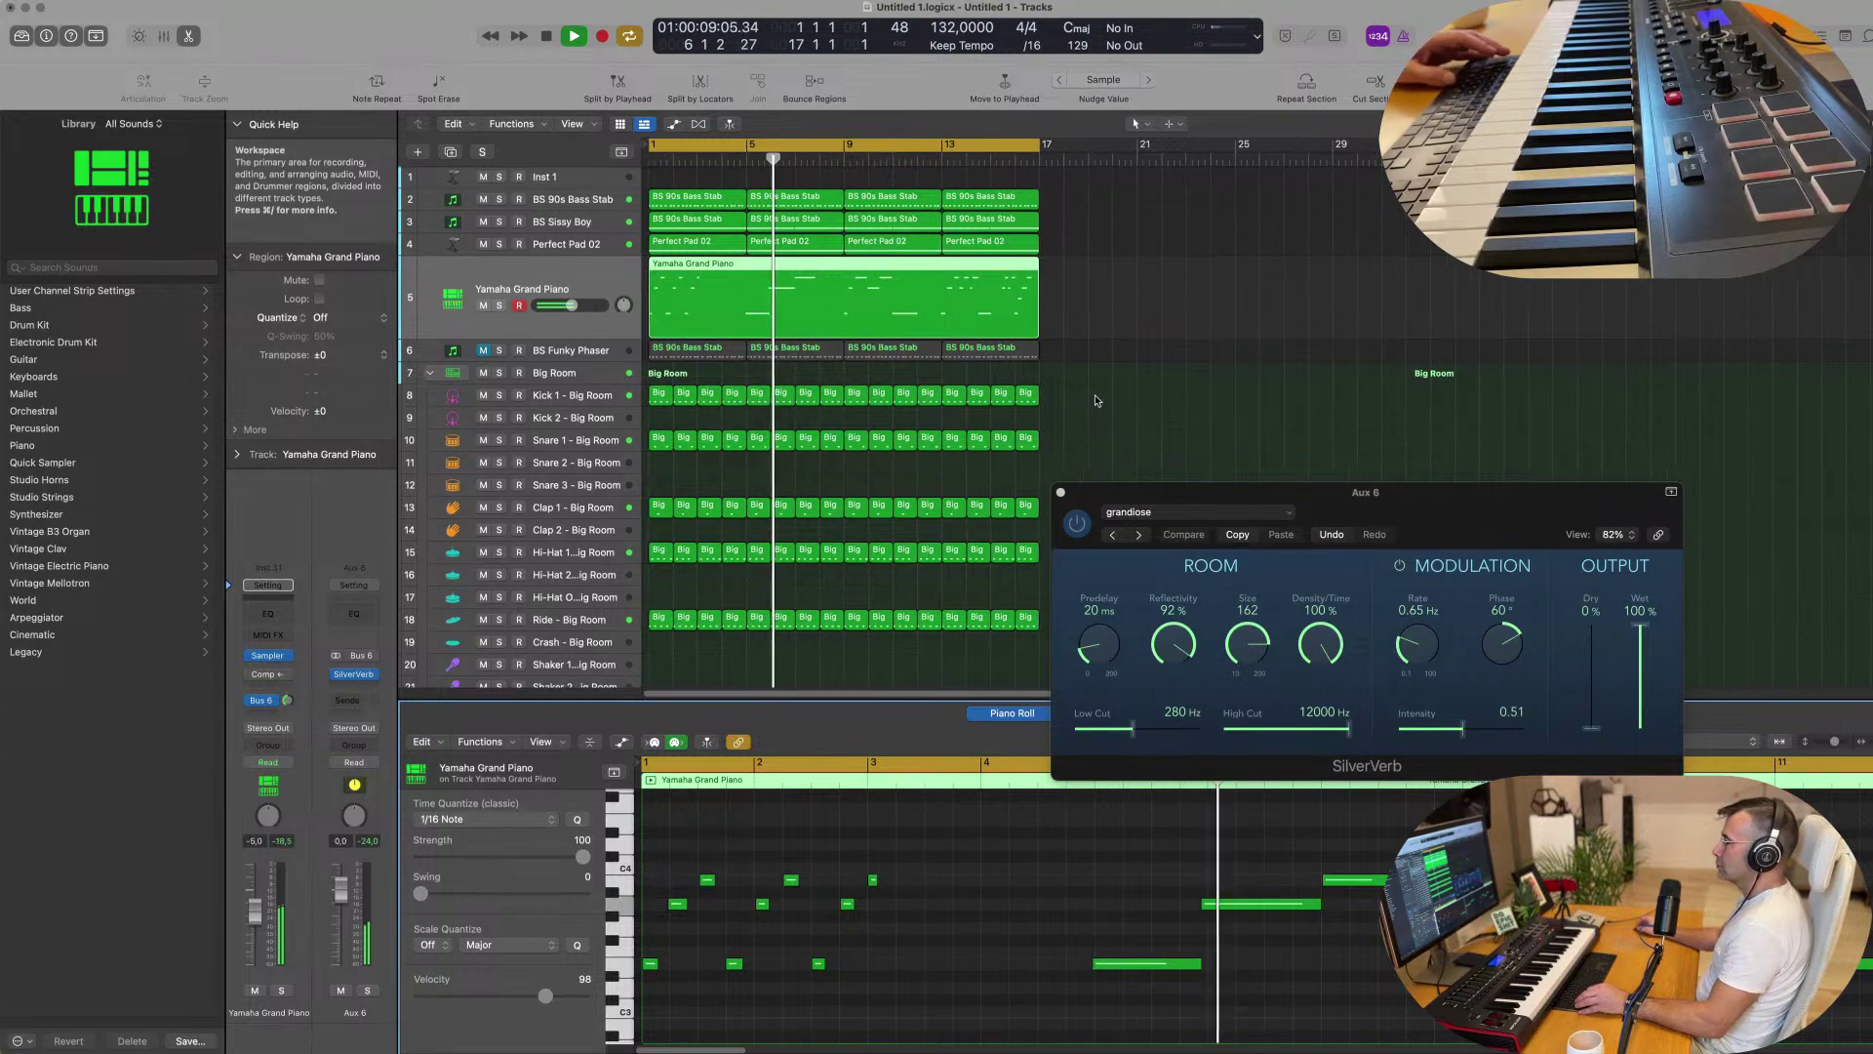
key(Return)
key(super+a)
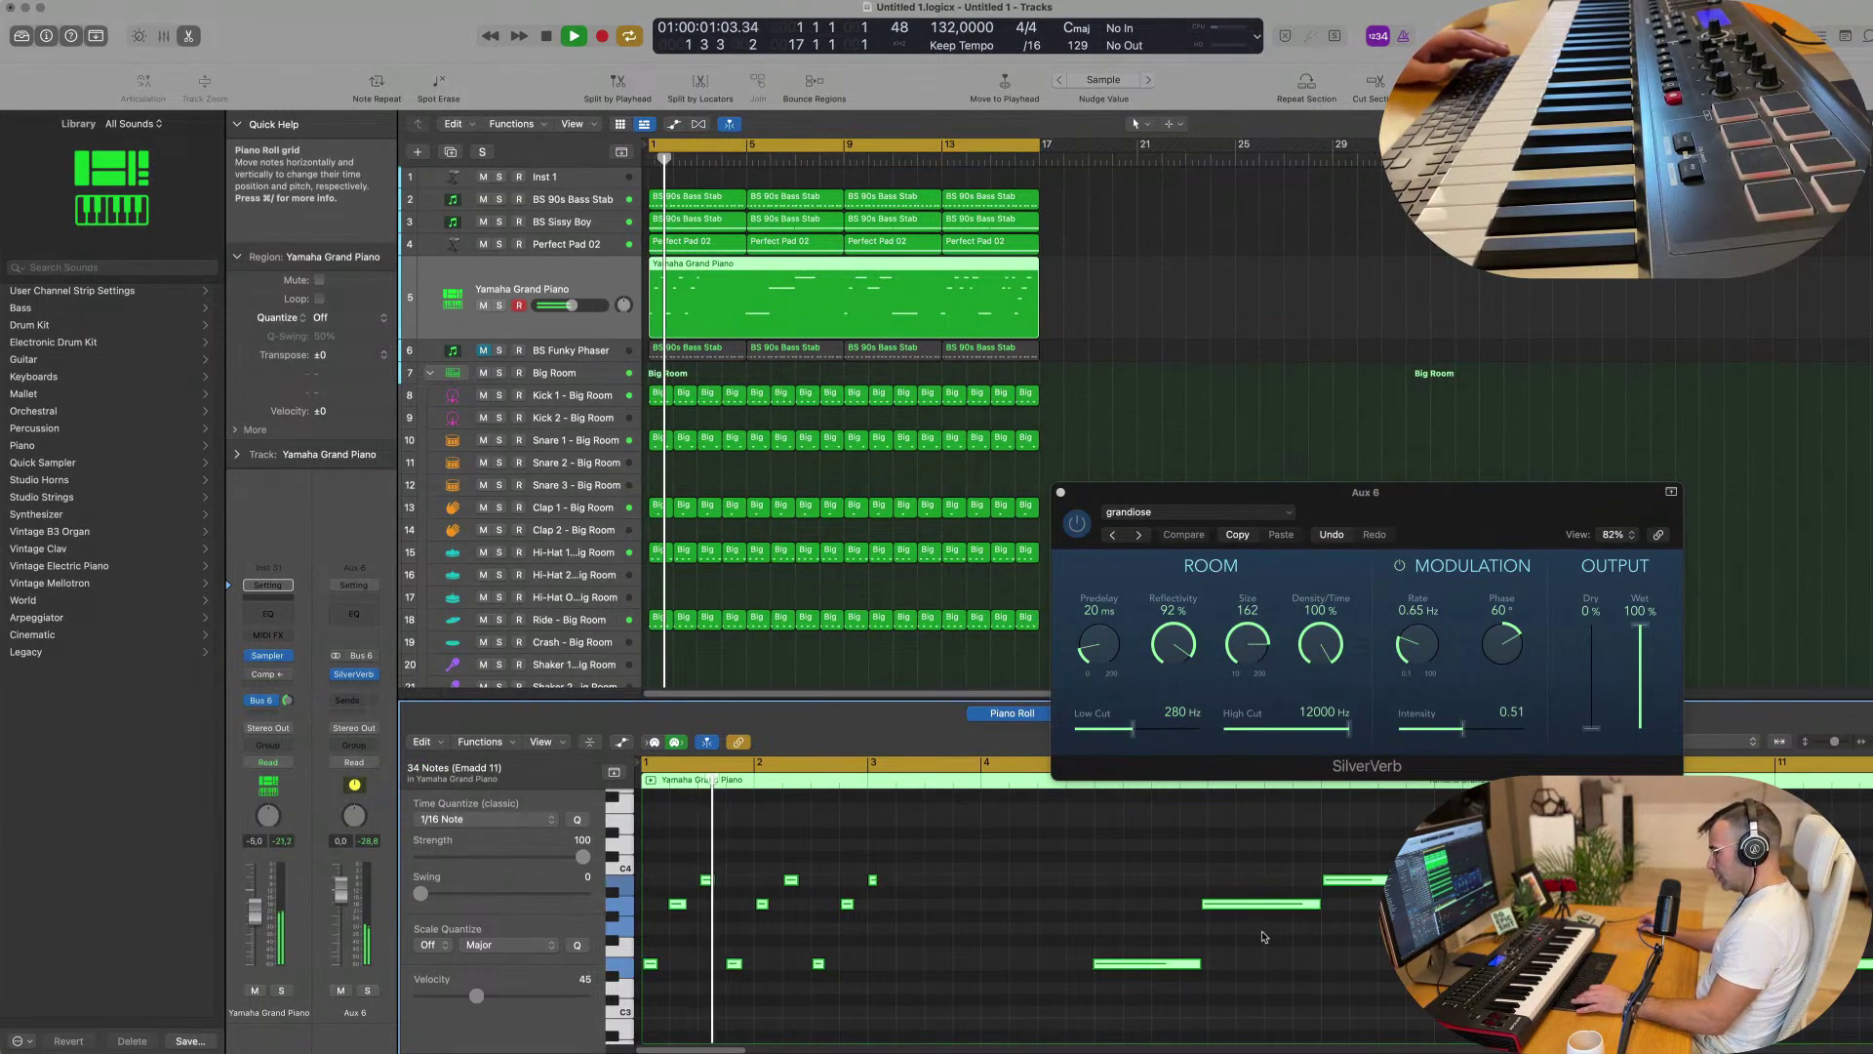
drag(1249, 905, 1256, 904)
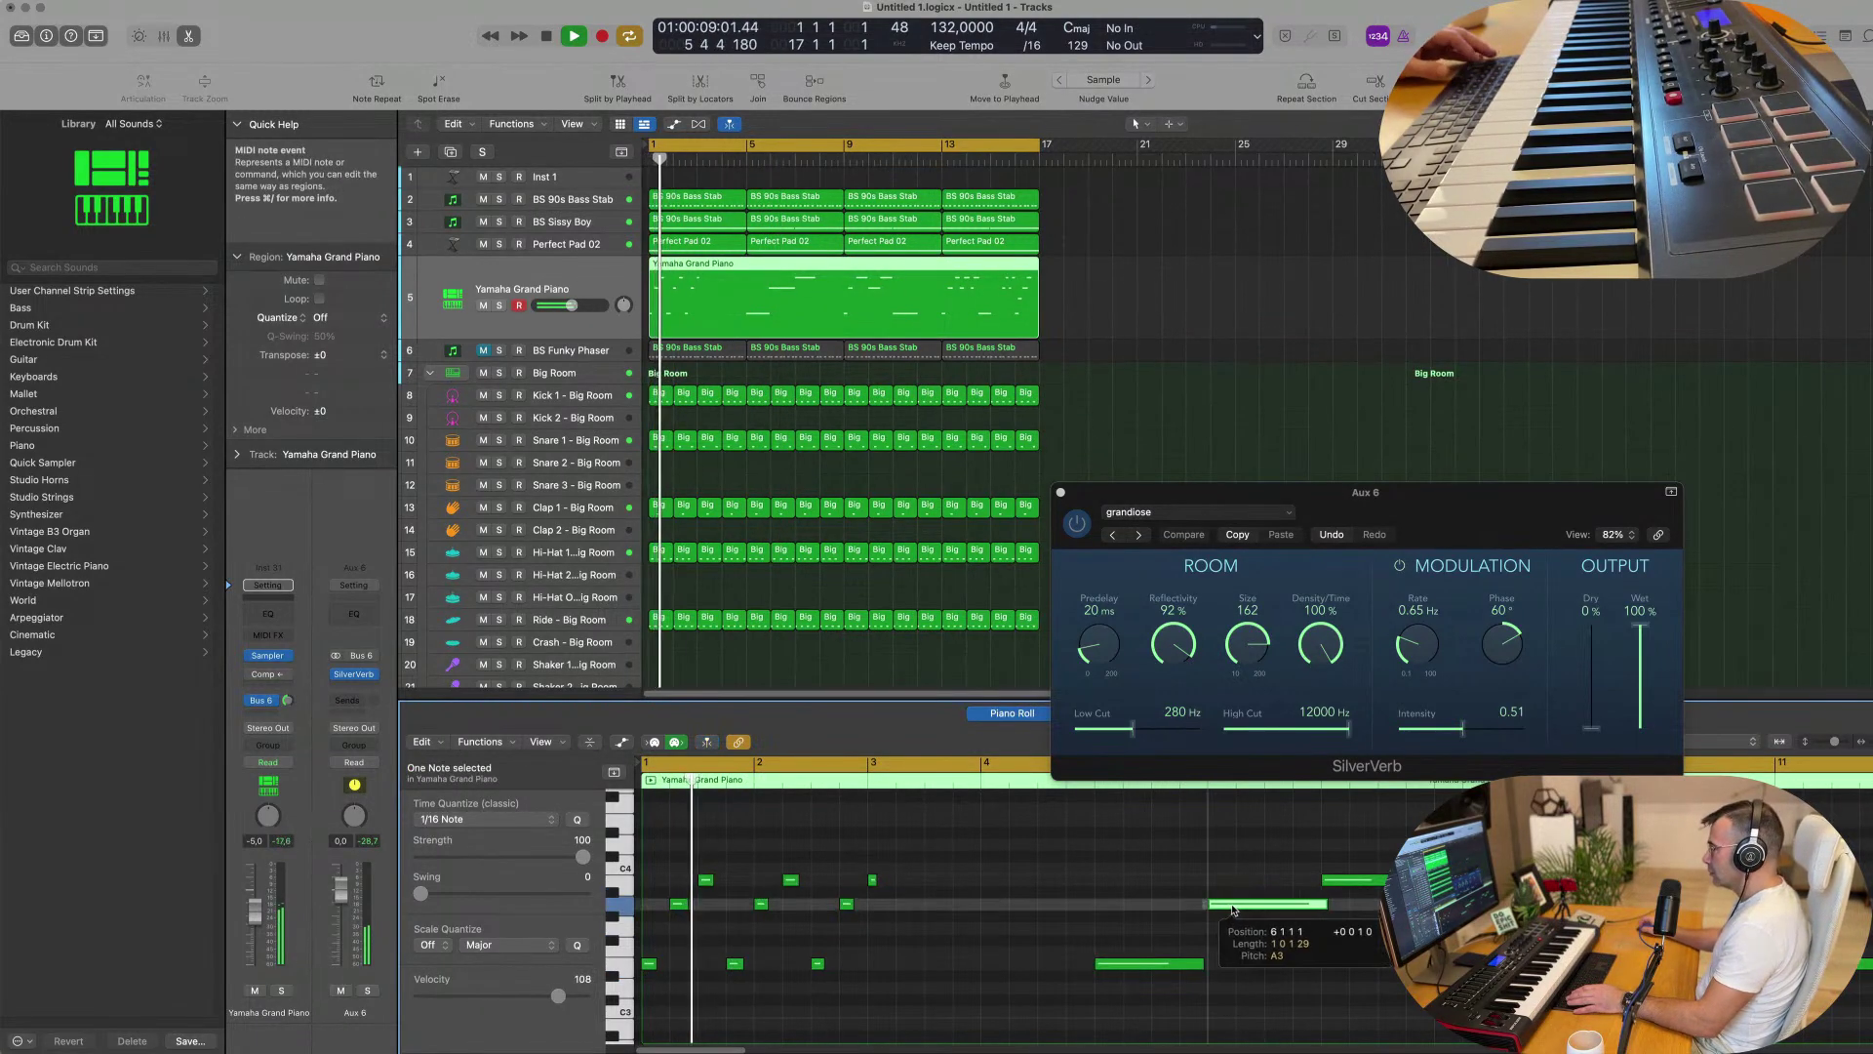
Show the note velocity lane for the piano region and raise the velocity of the long B3 note in bar 7.
click(1349, 882)
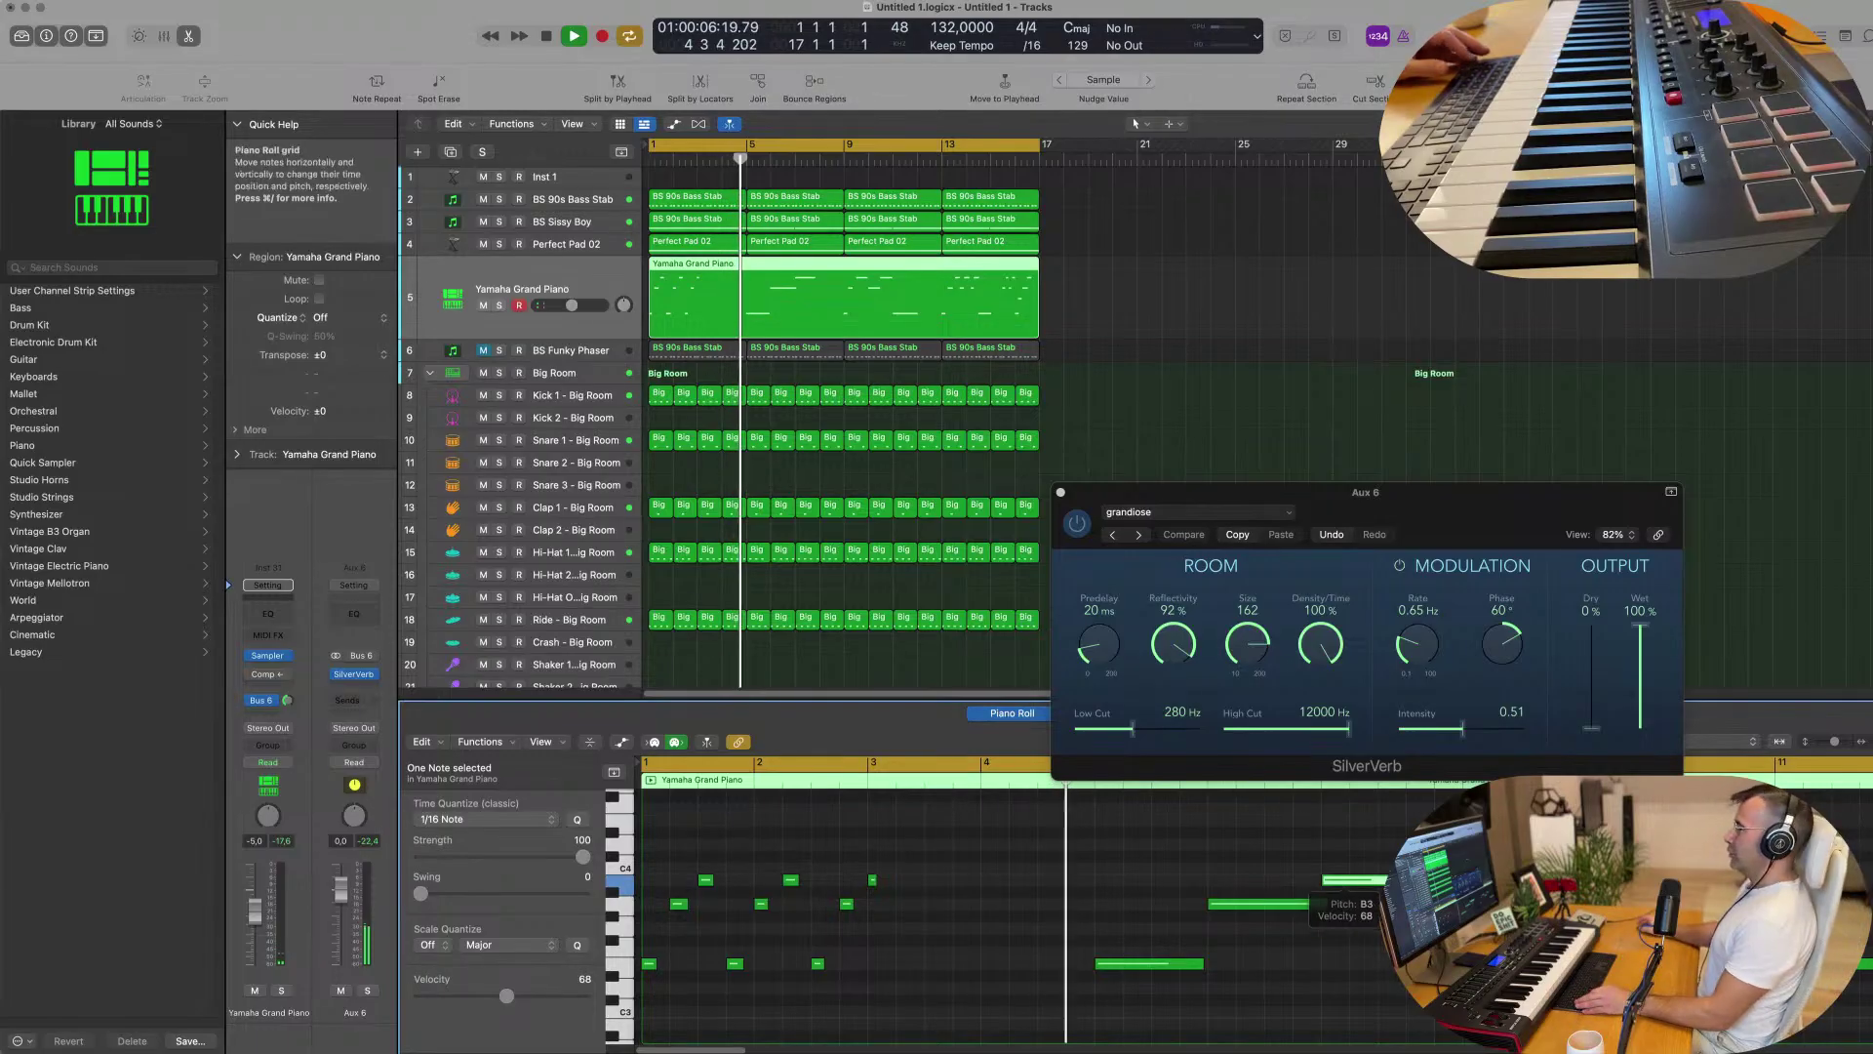
scroll(1171, 859, down, 5)
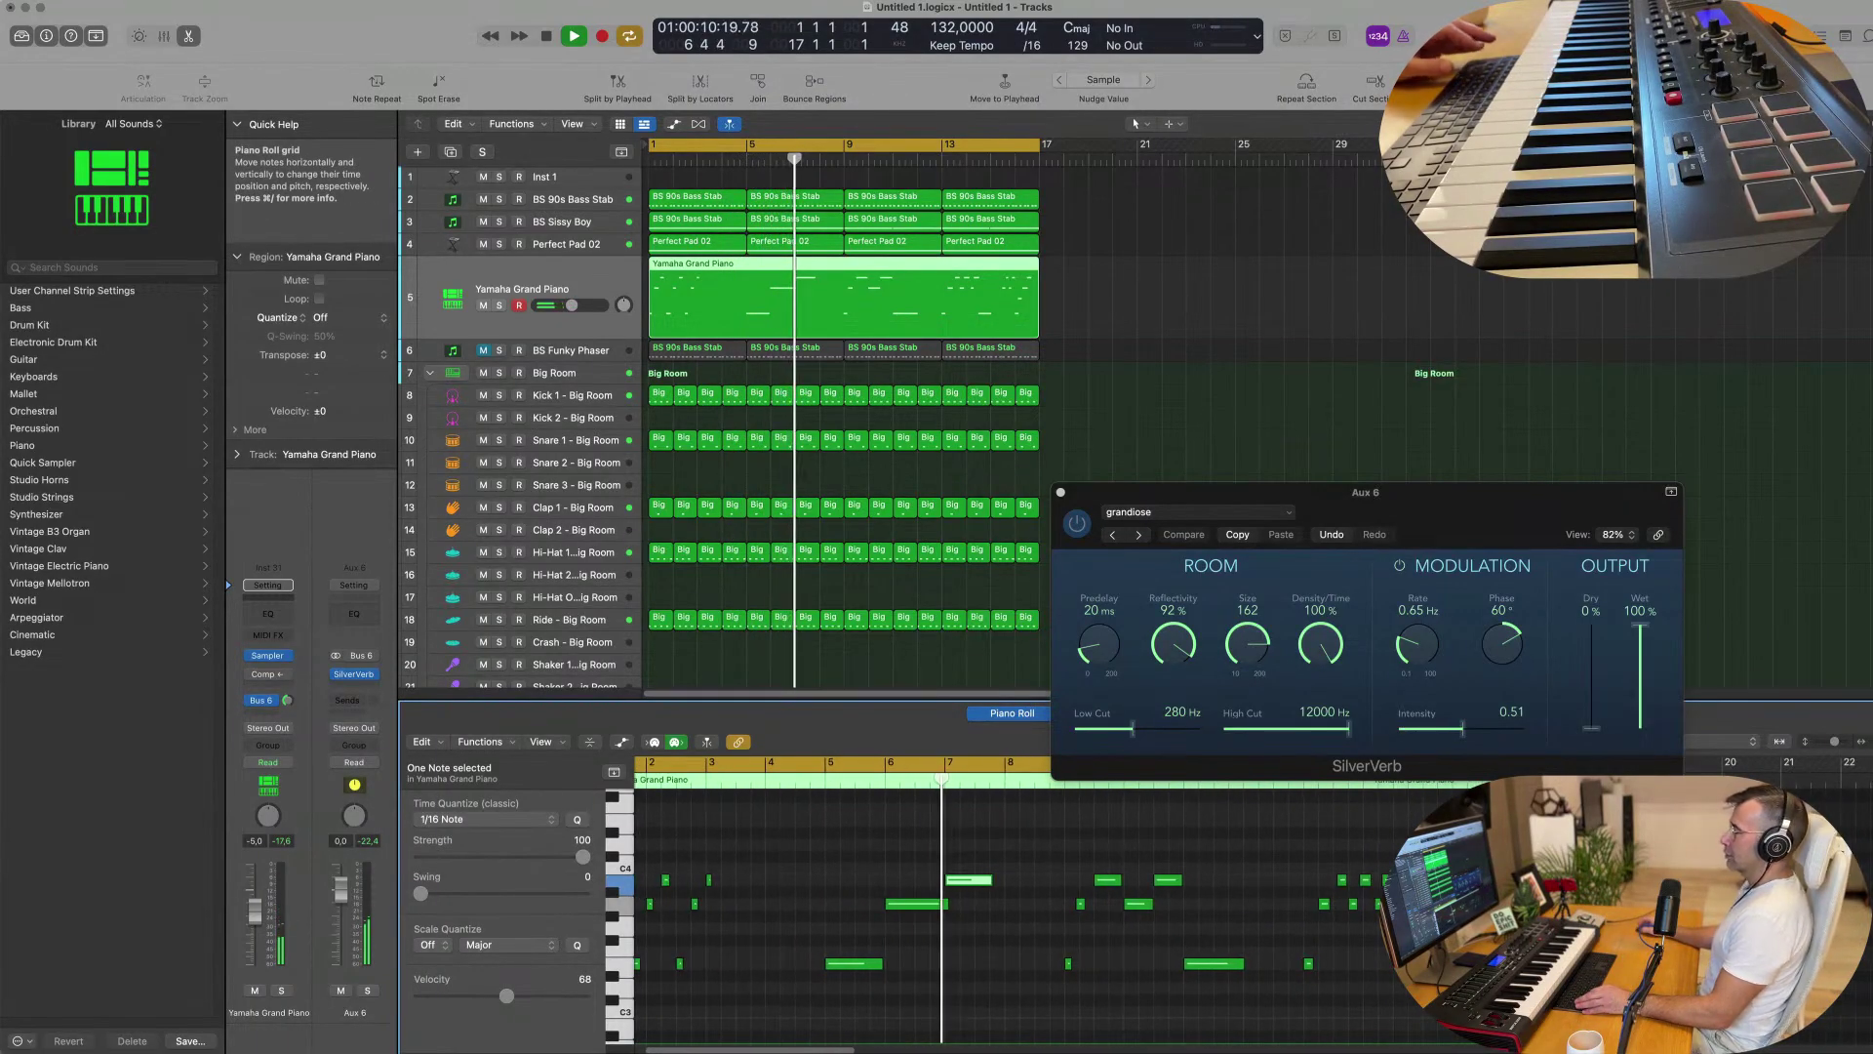
scroll(1025, 871, up, 2)
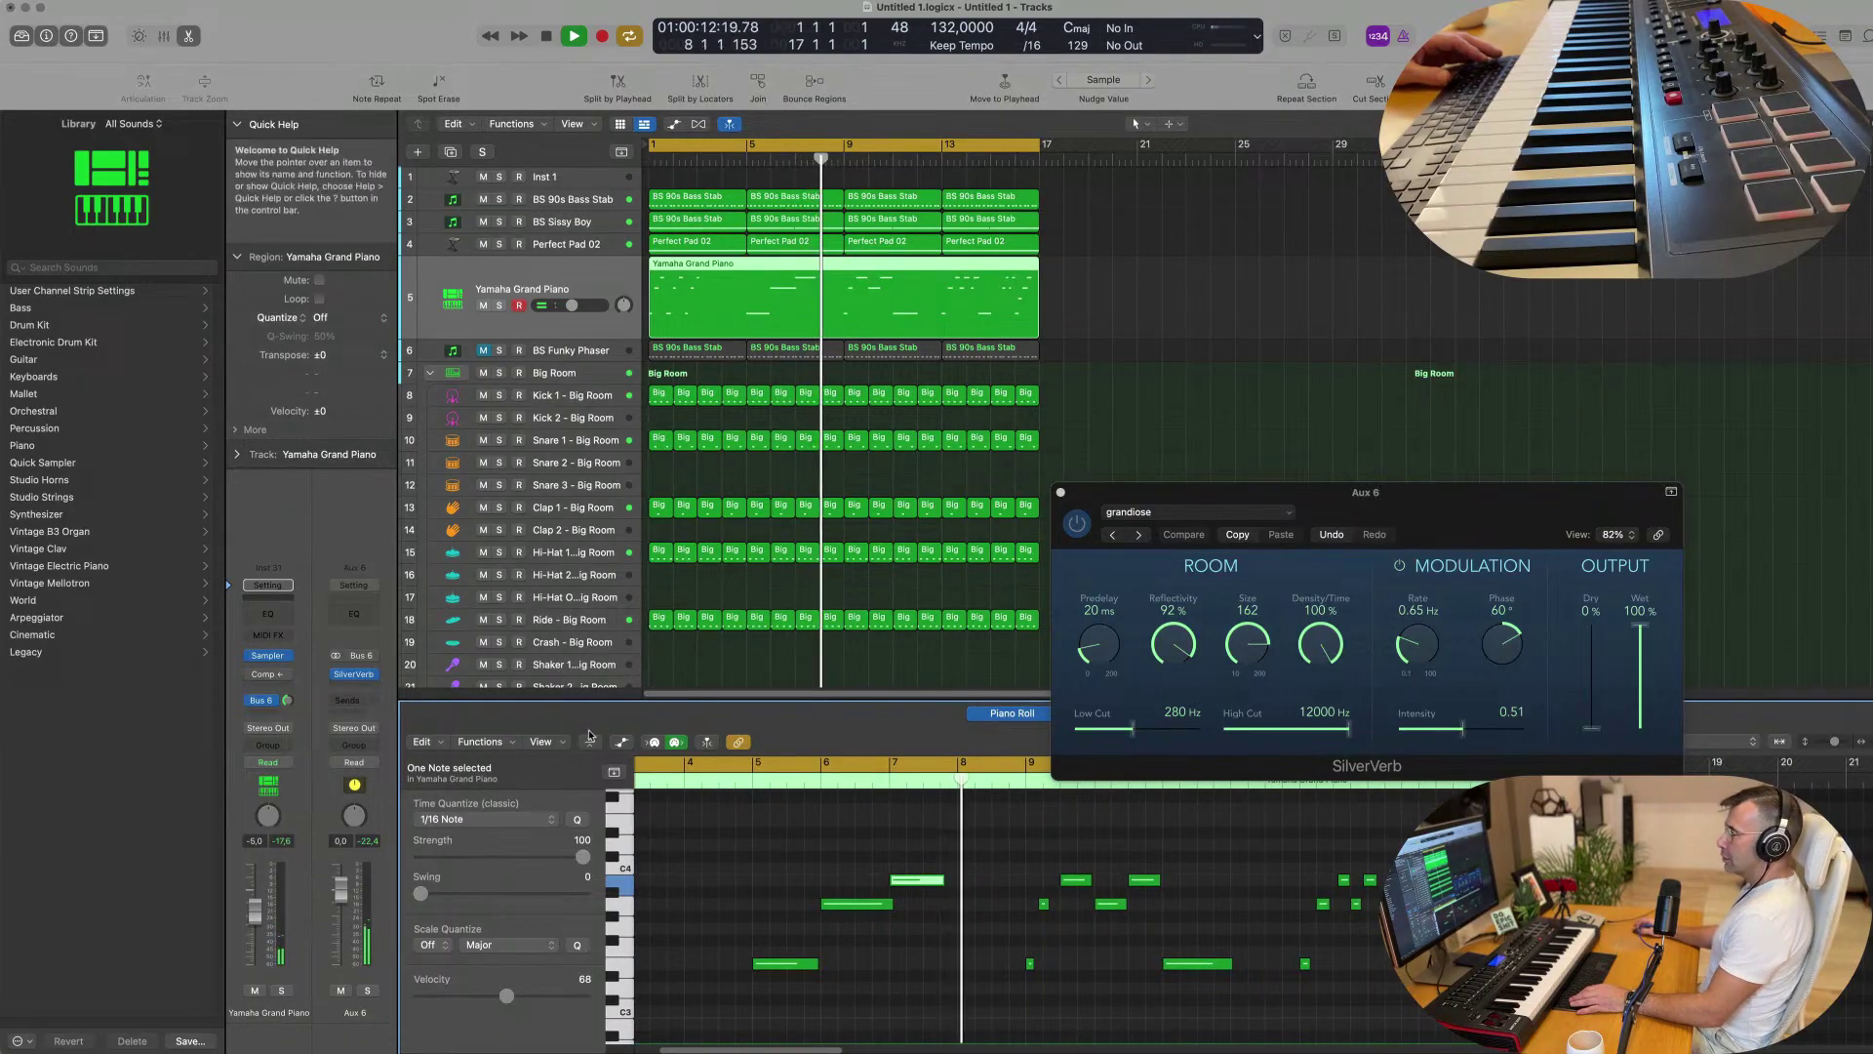
key(a)
key(space)
key(Return)
key(space)
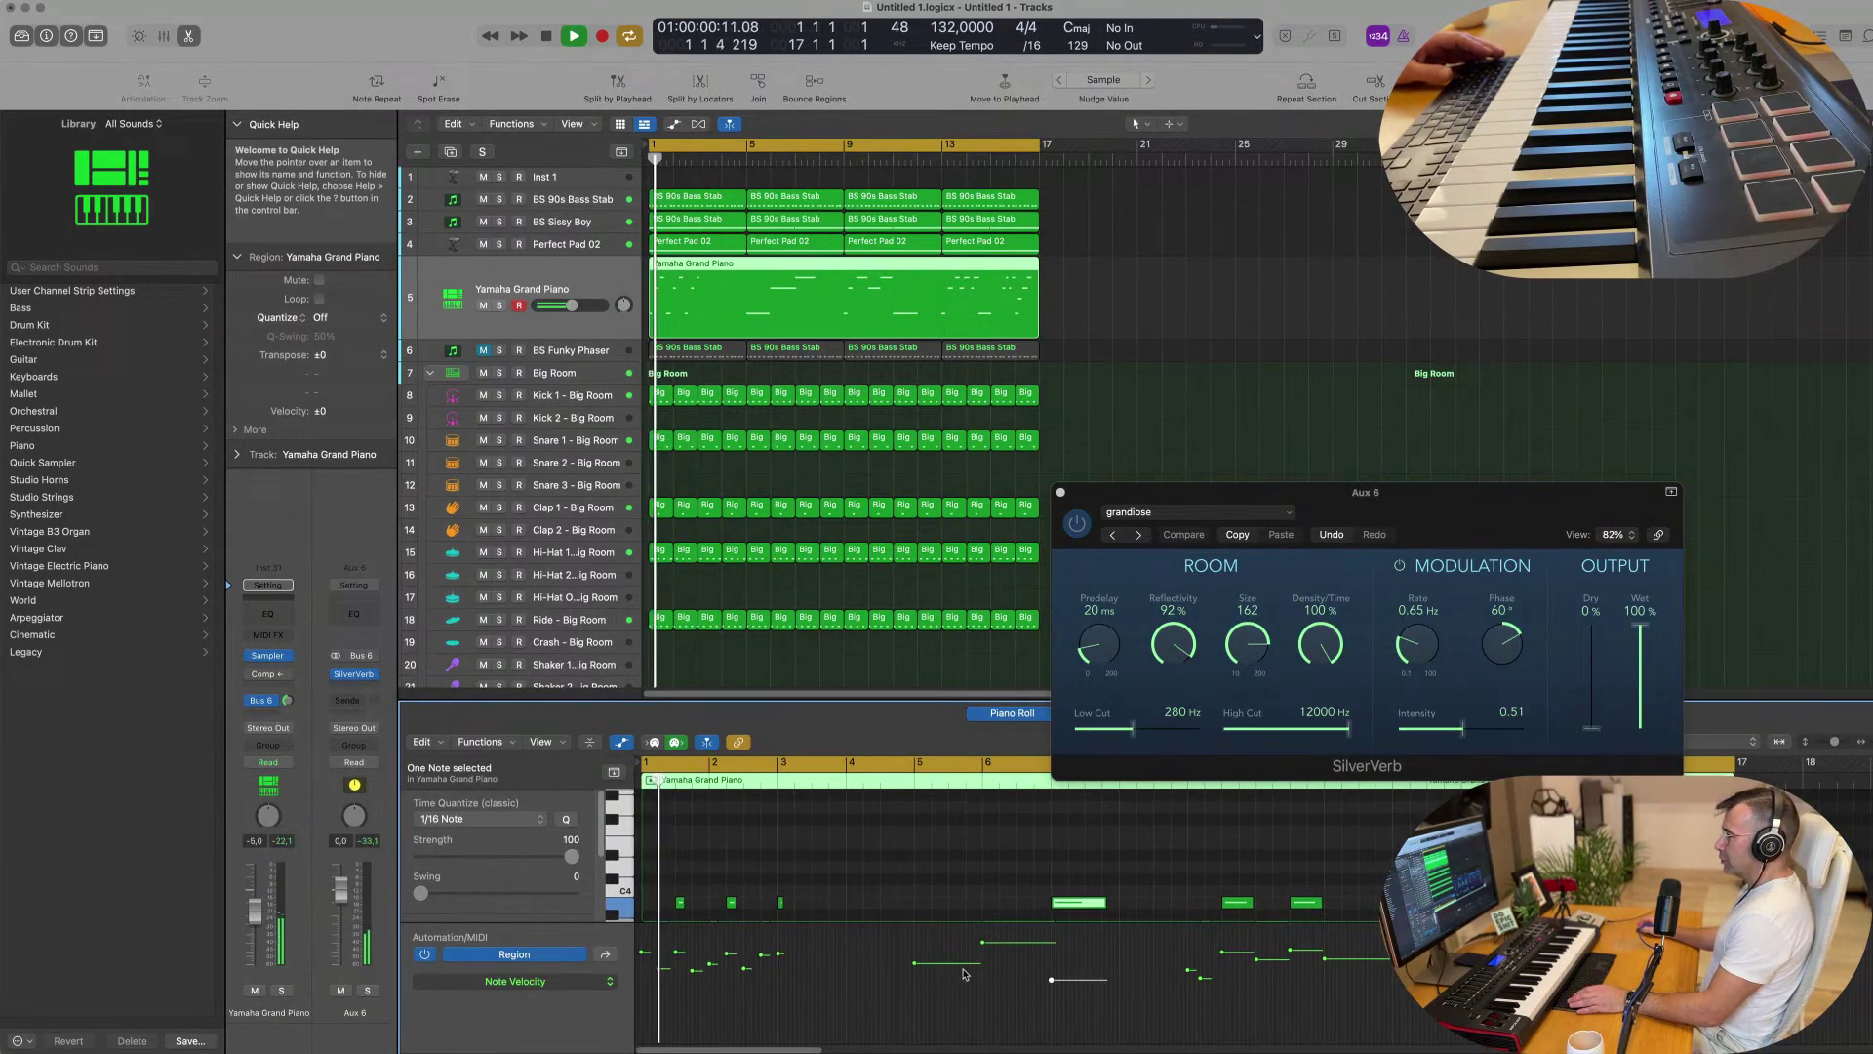
drag(1052, 979, 1052, 954)
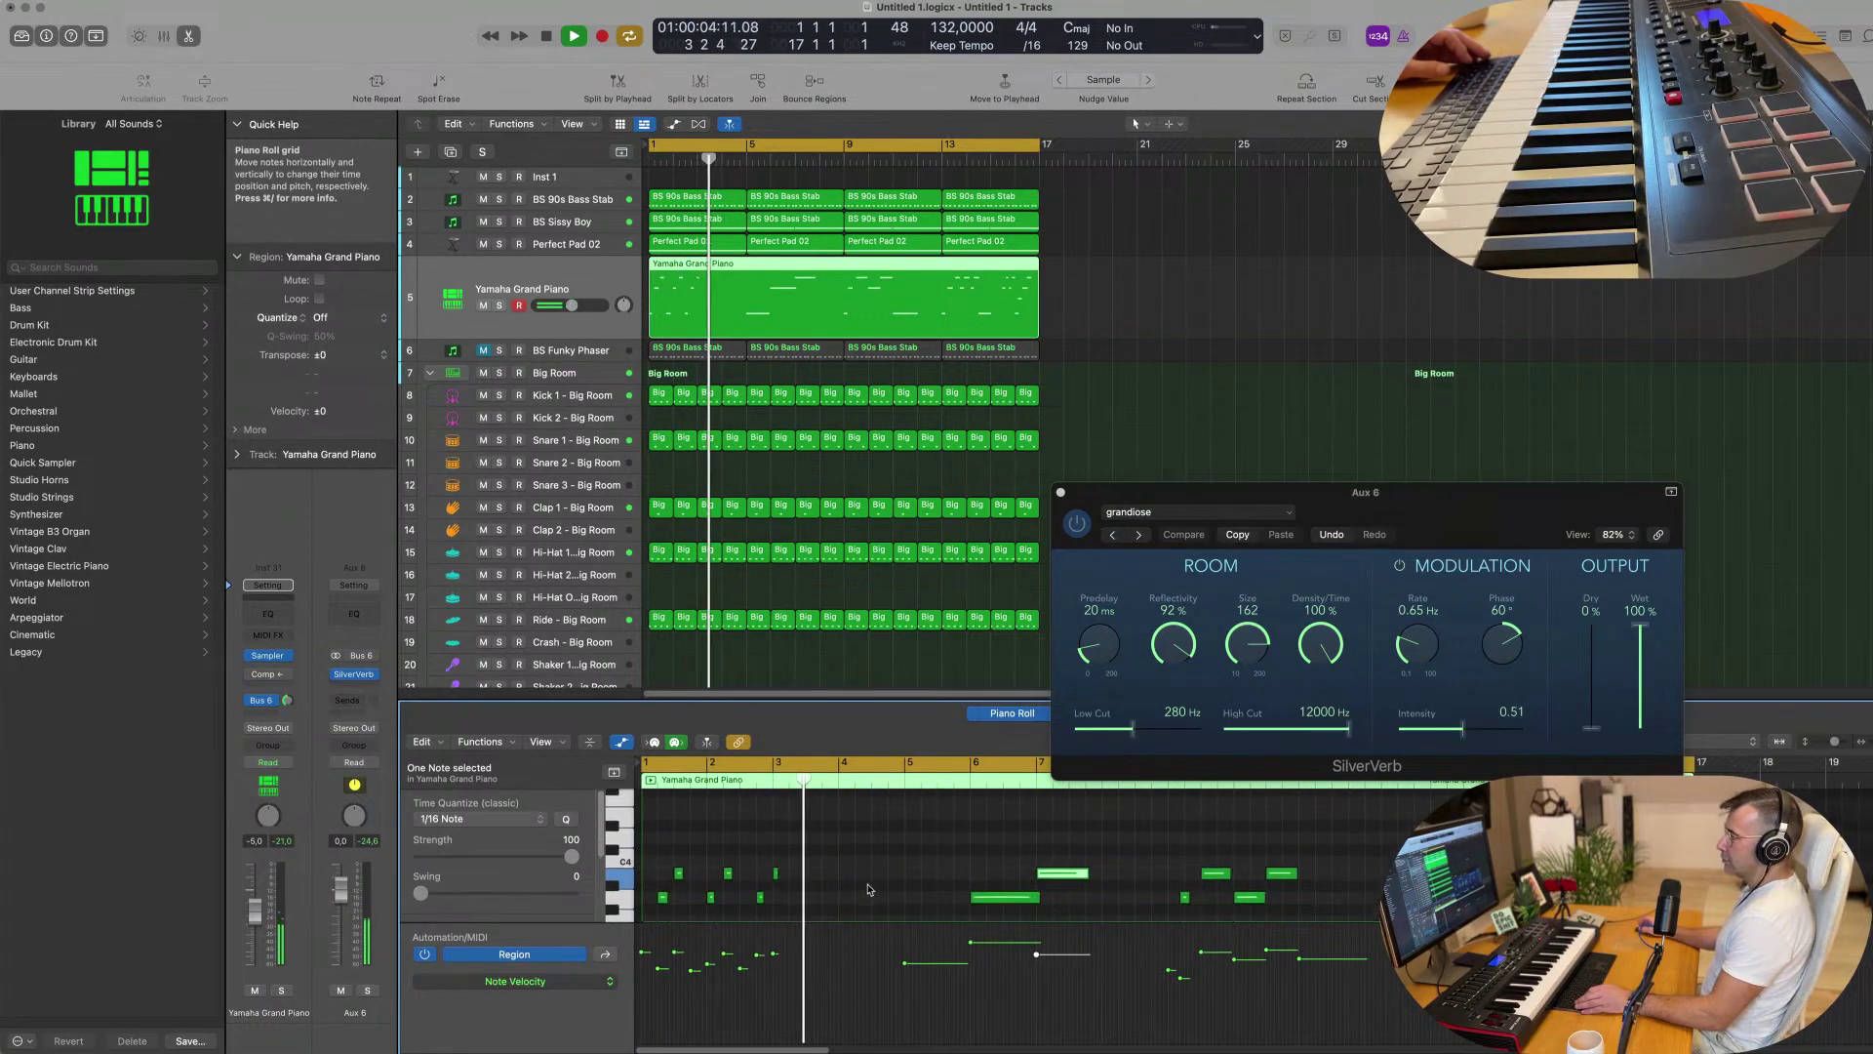
Play the piano melody through its middle bars and again from bar 1, examining how its notes fit the loop.
scroll(888, 883, down, 3)
scroll(869, 888, down, 1)
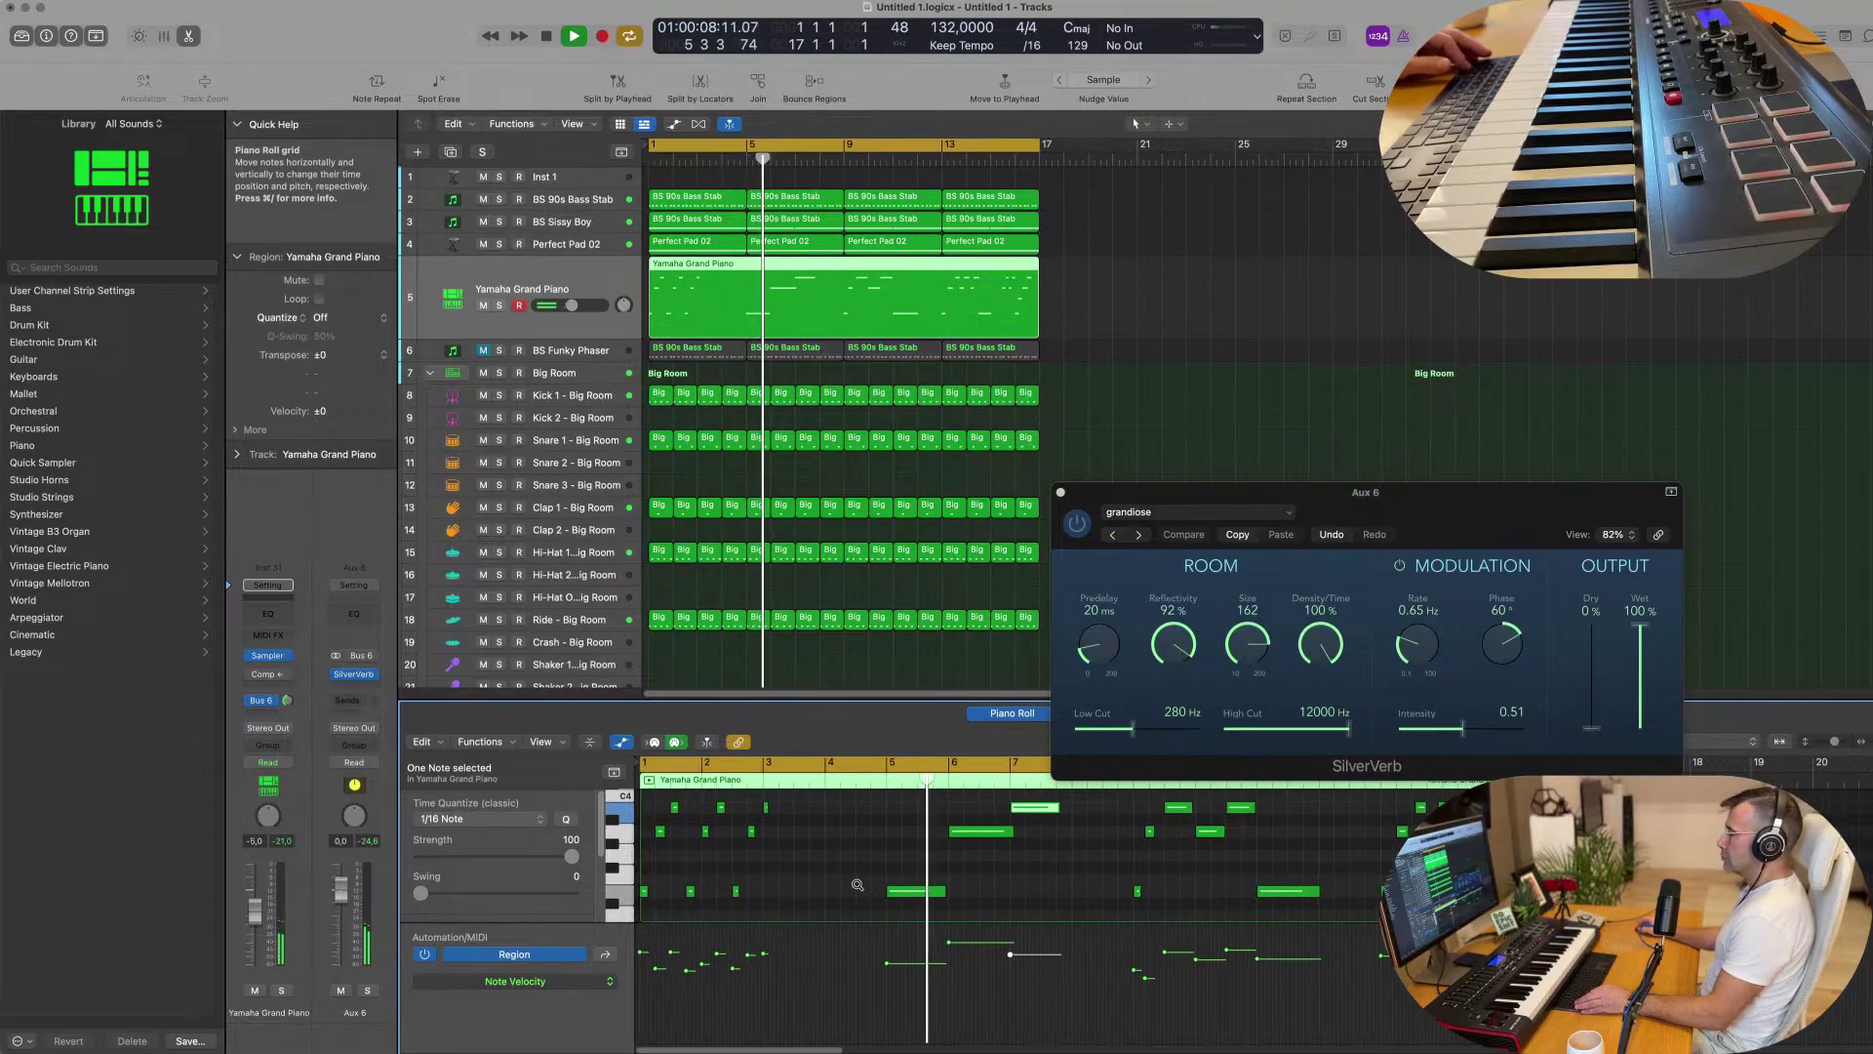
scroll(873, 888, down, 2)
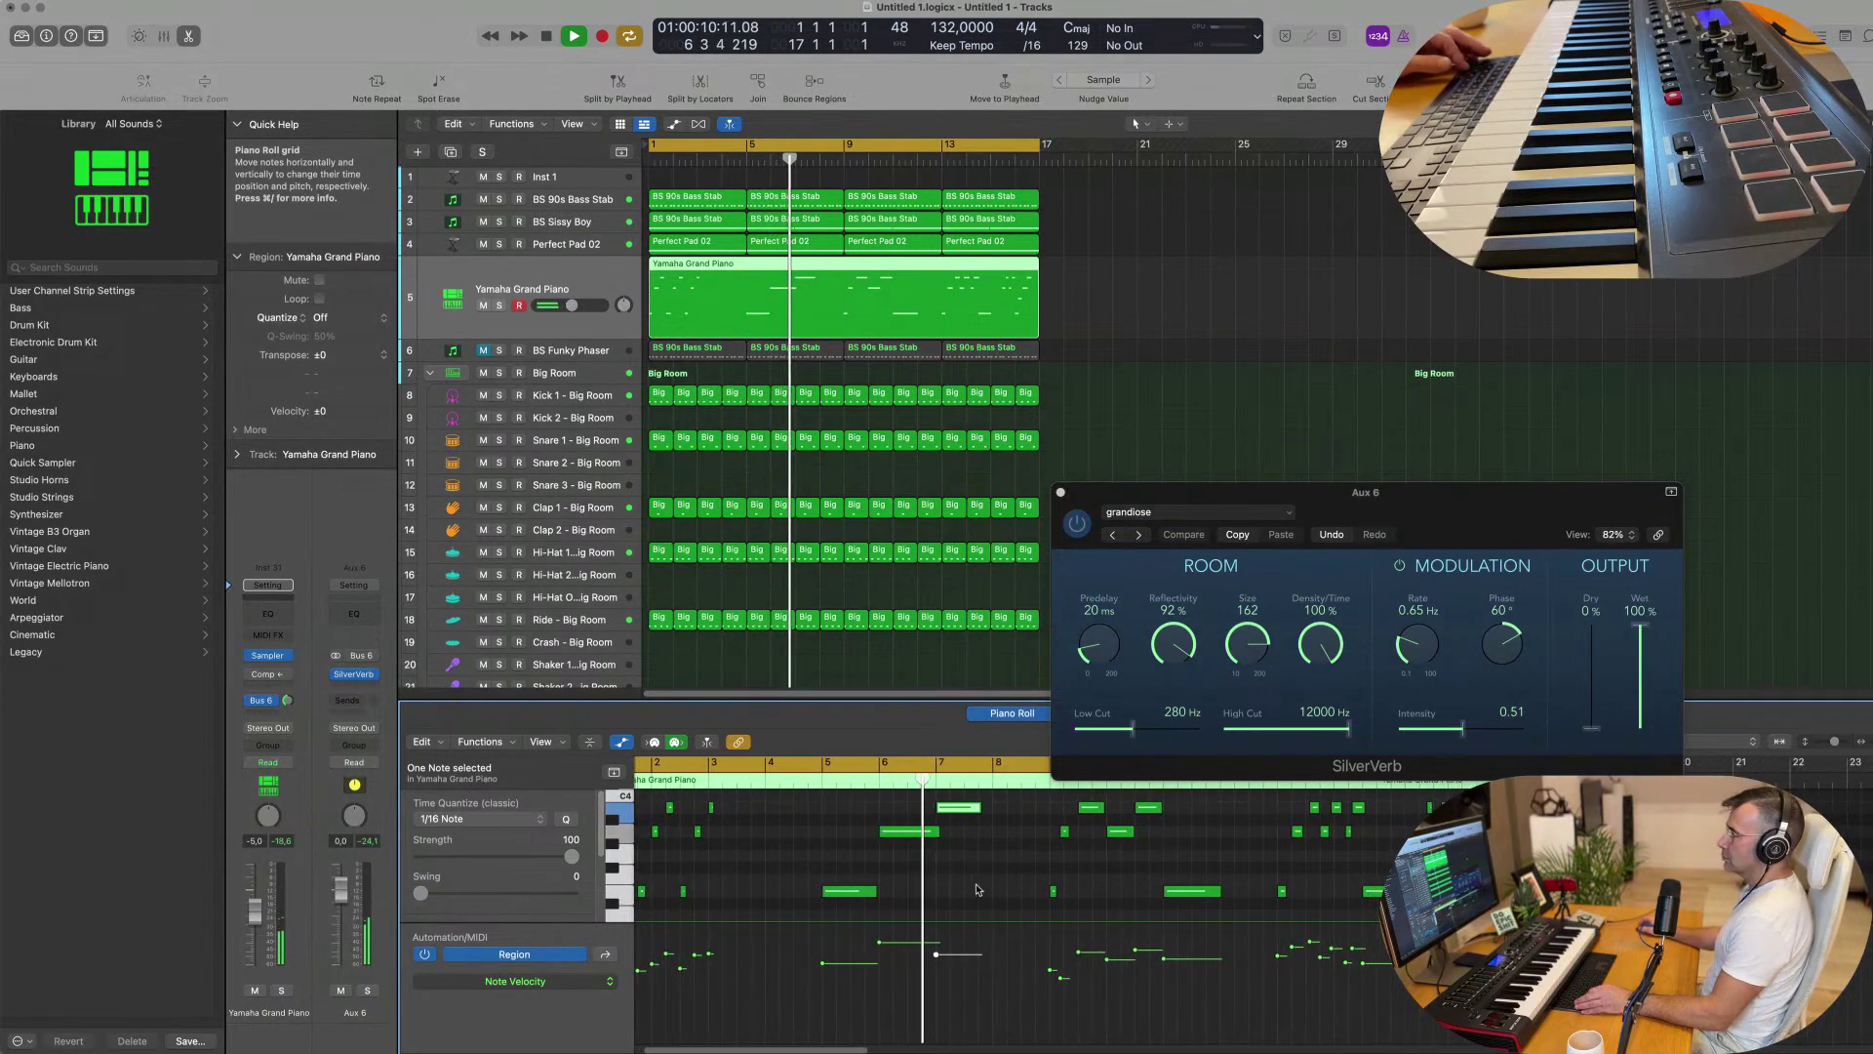
scroll(898, 886, up, 1)
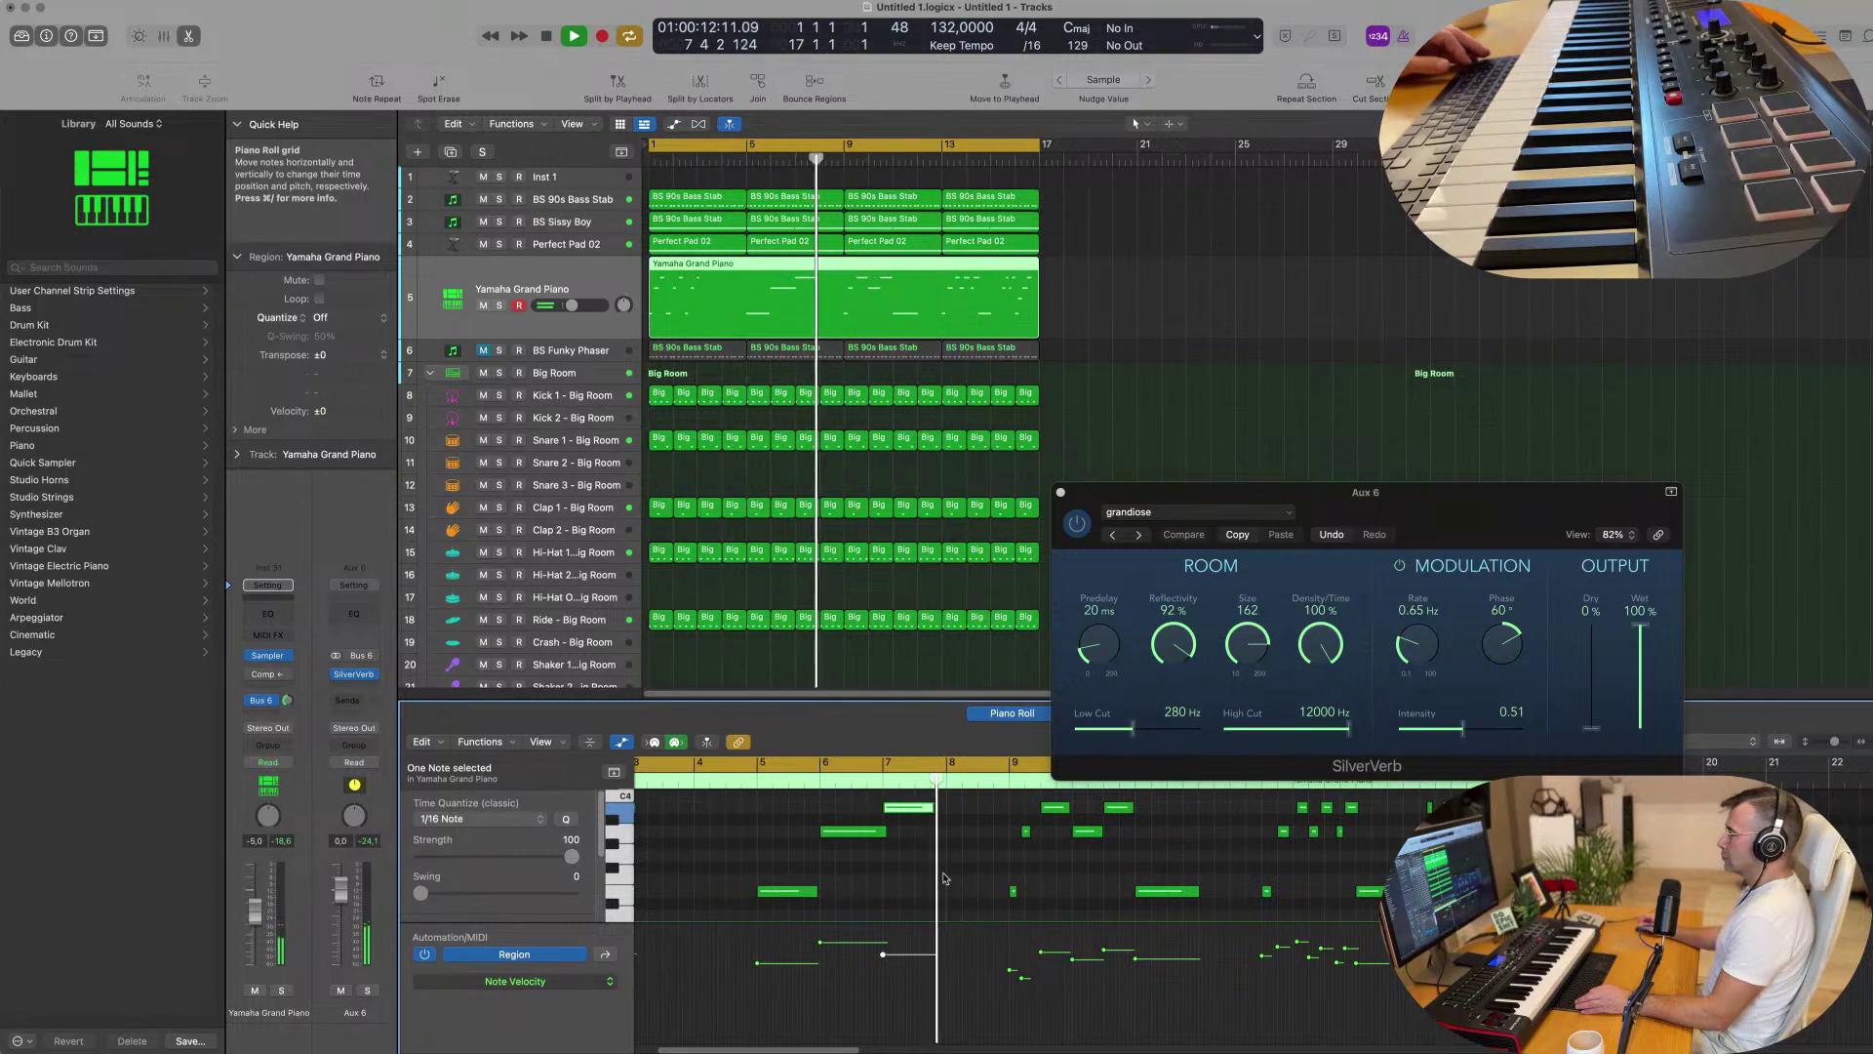
scroll(927, 883, left, 2)
scroll(937, 880, down, 1)
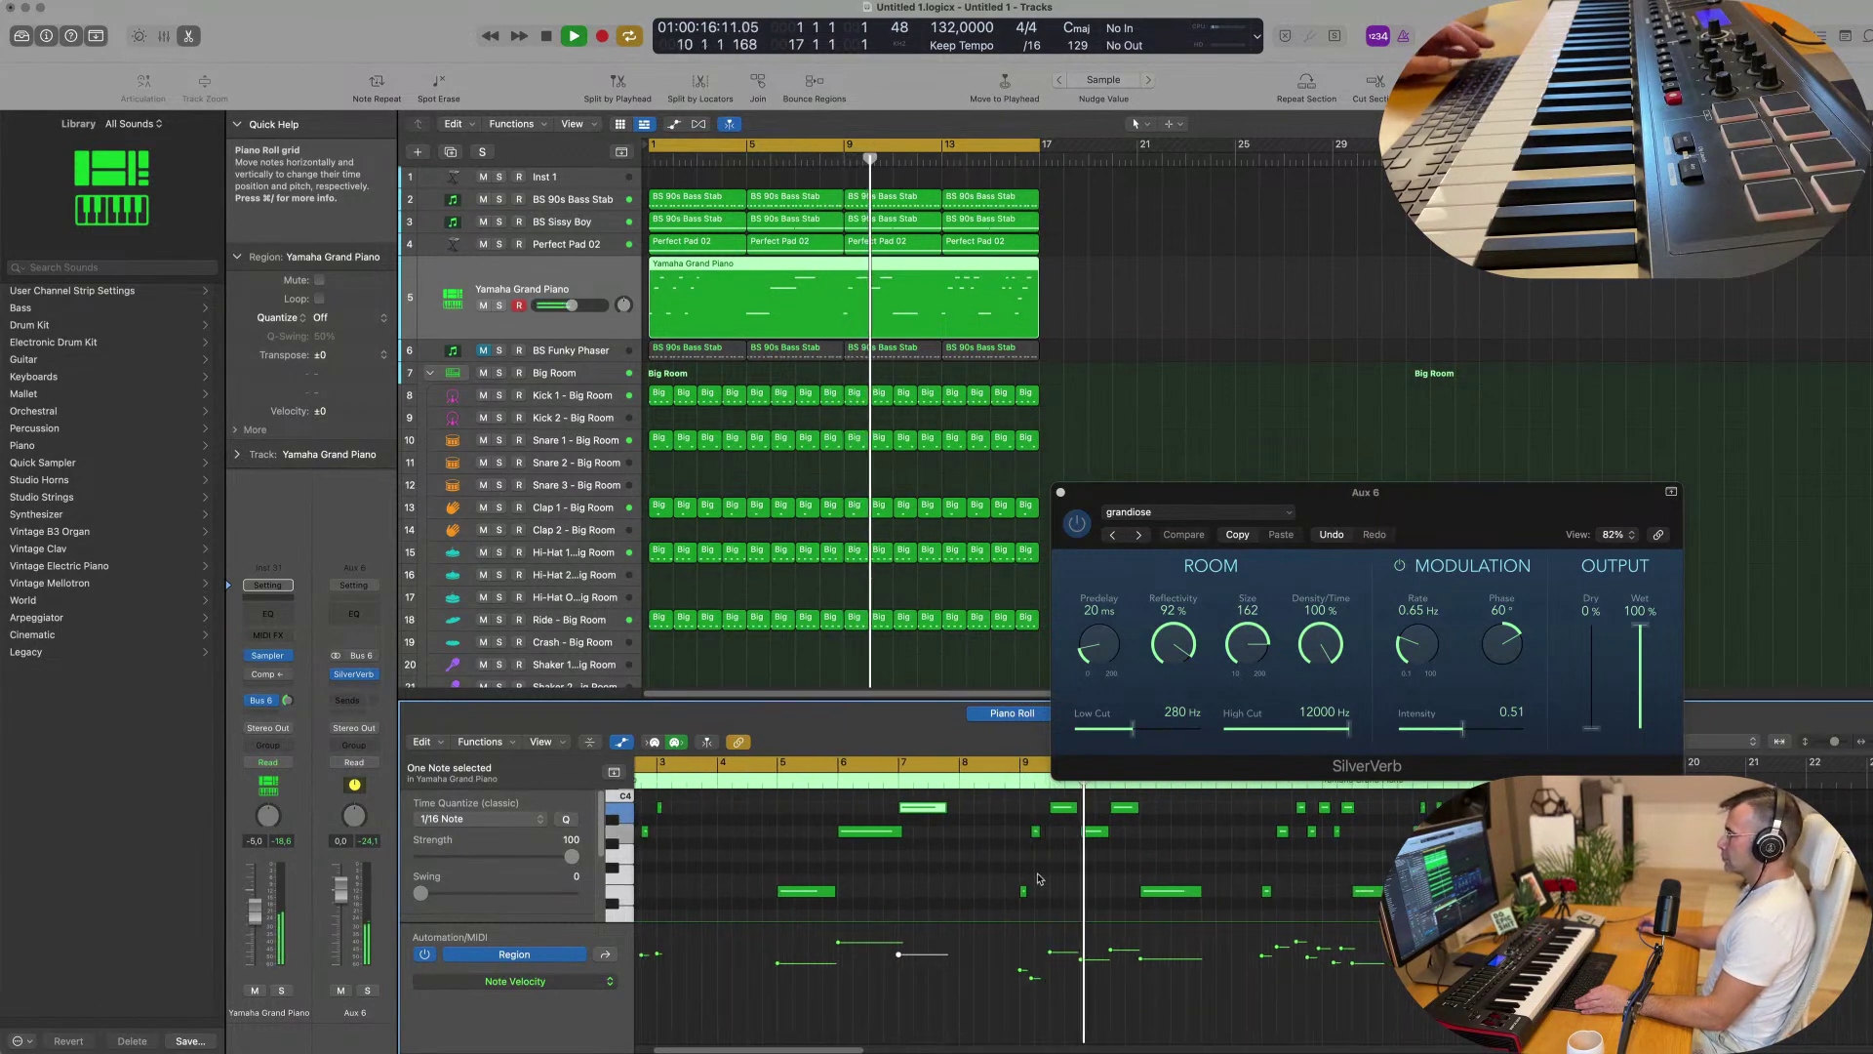
key(Return)
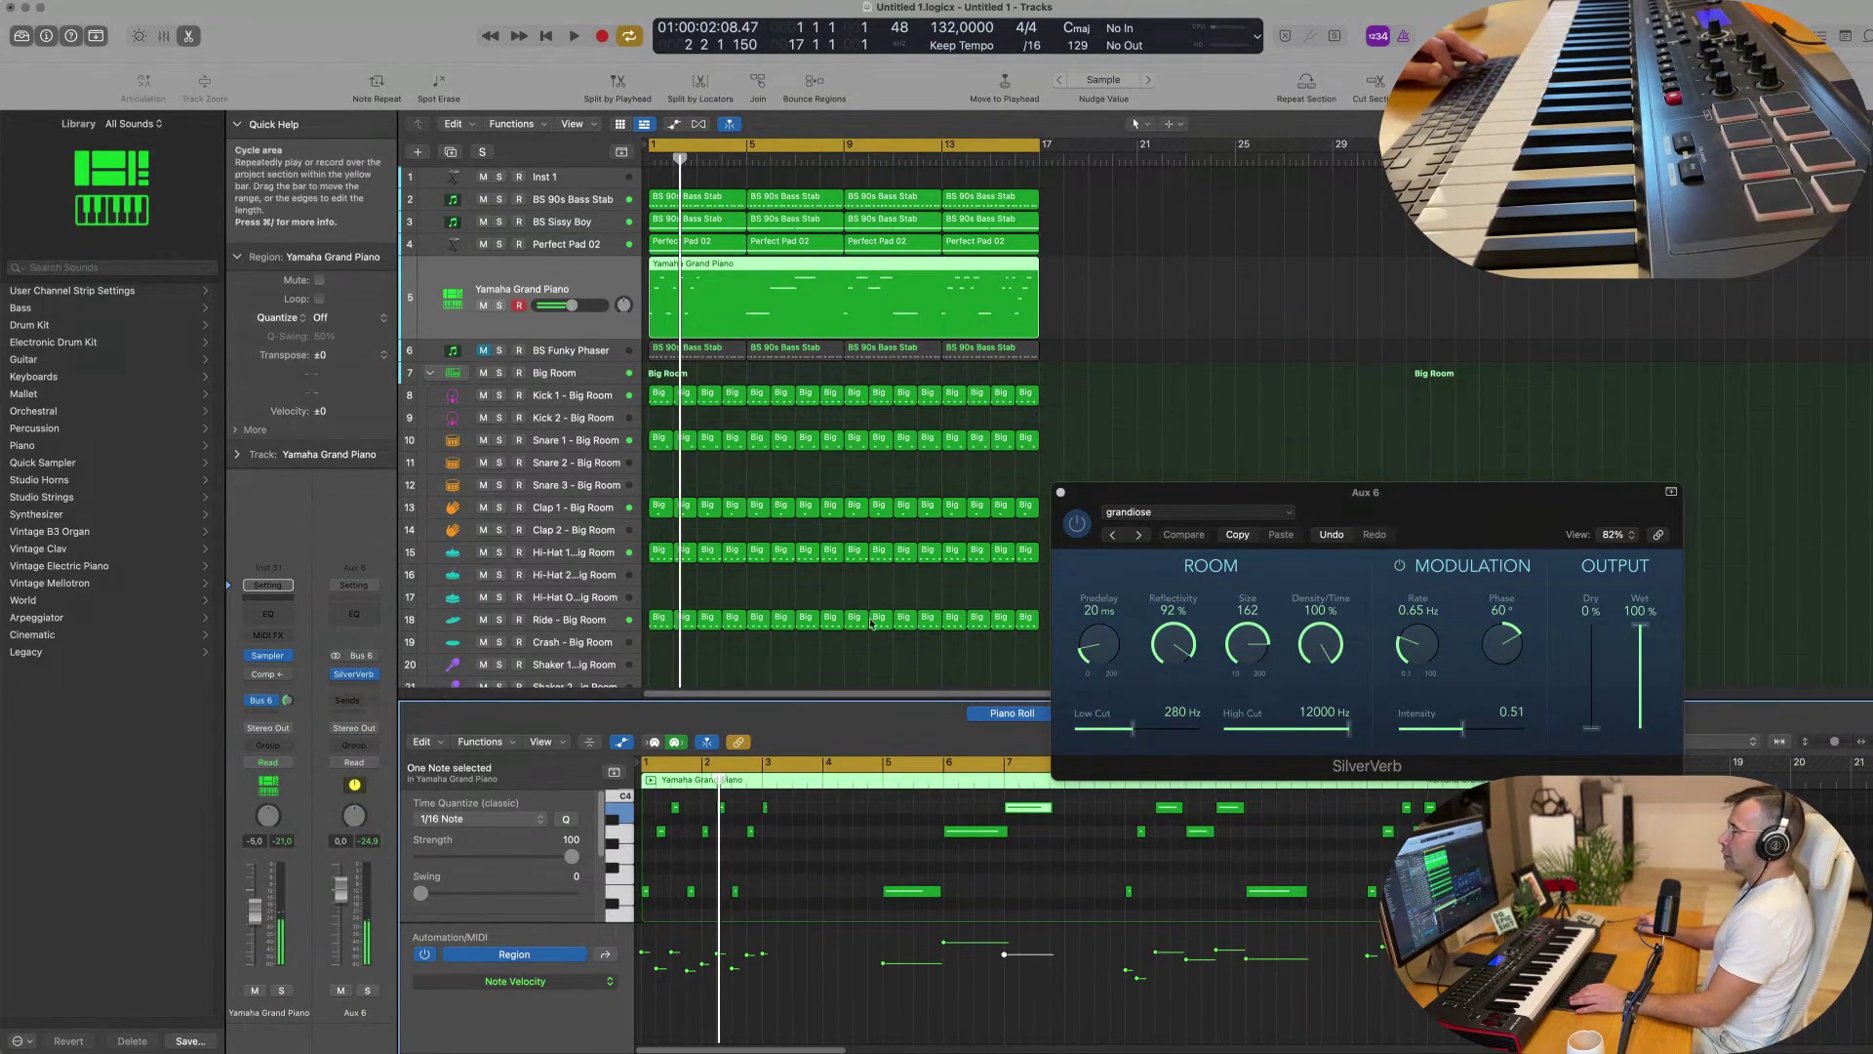
scroll(743, 208, down, 1)
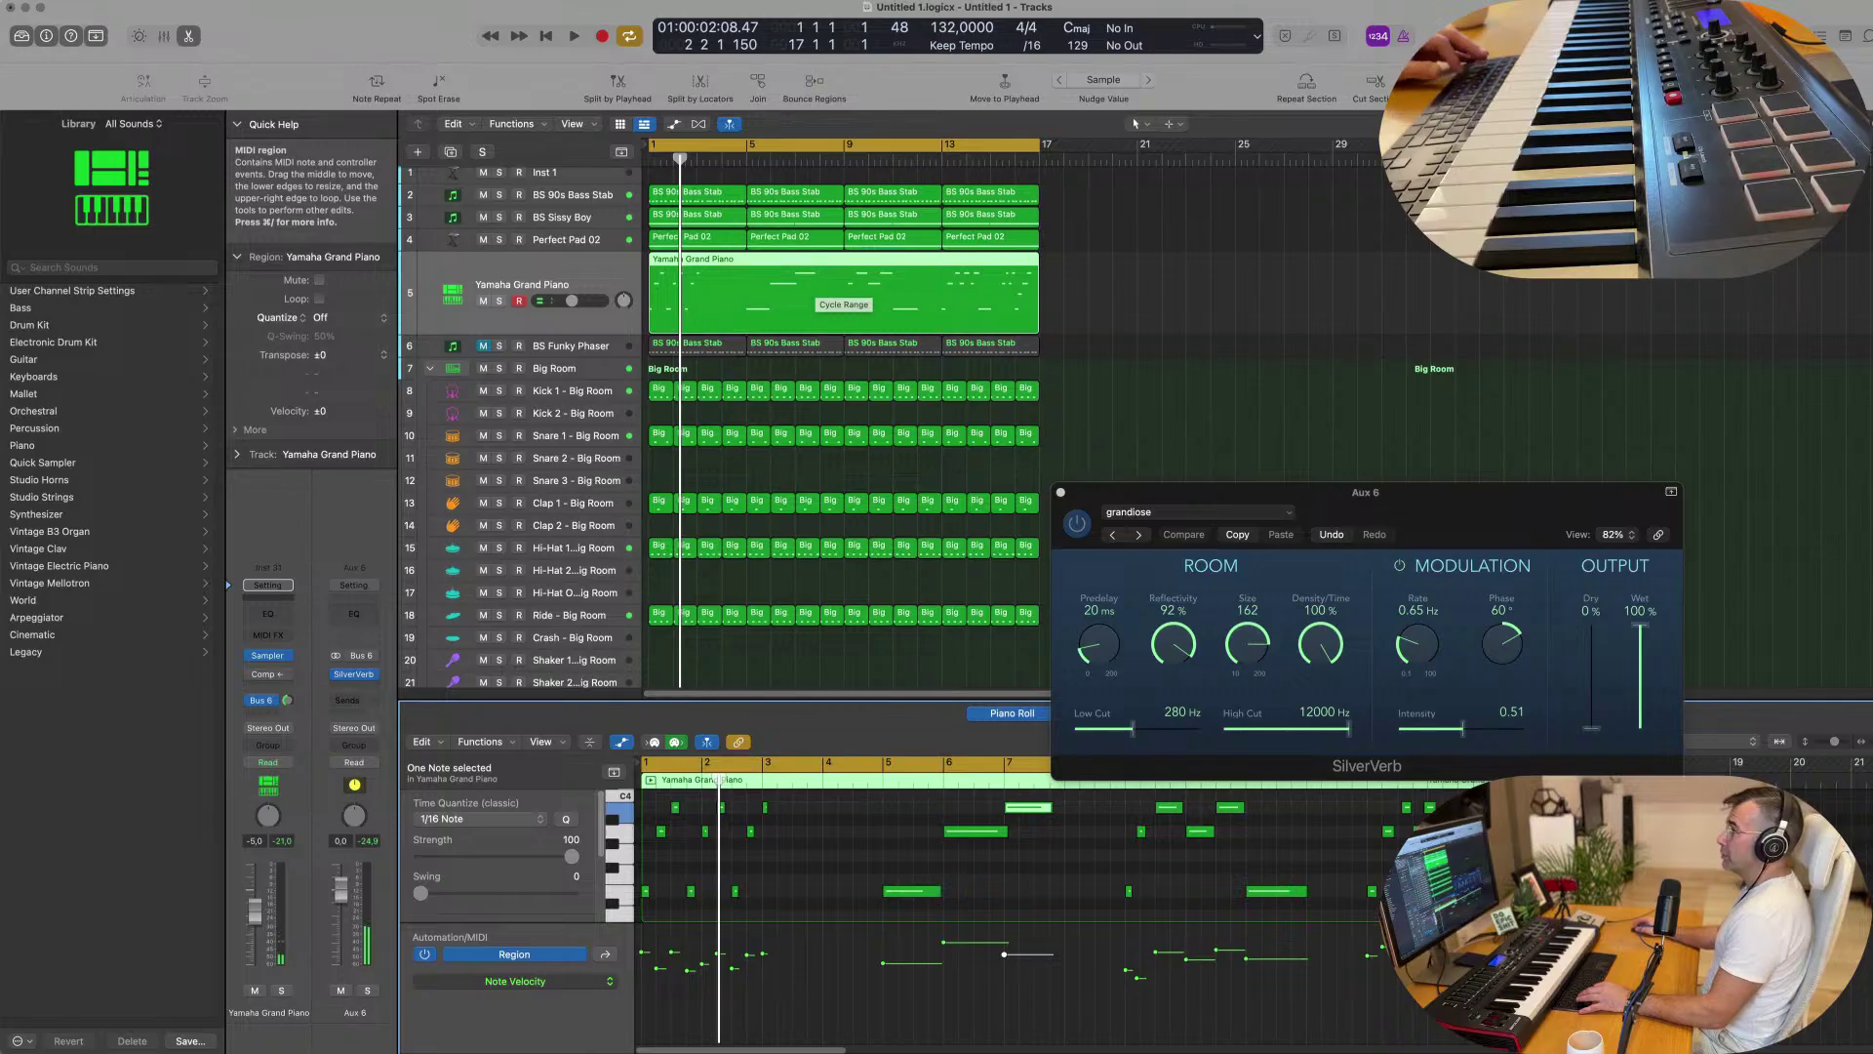
key(Return)
key(space)
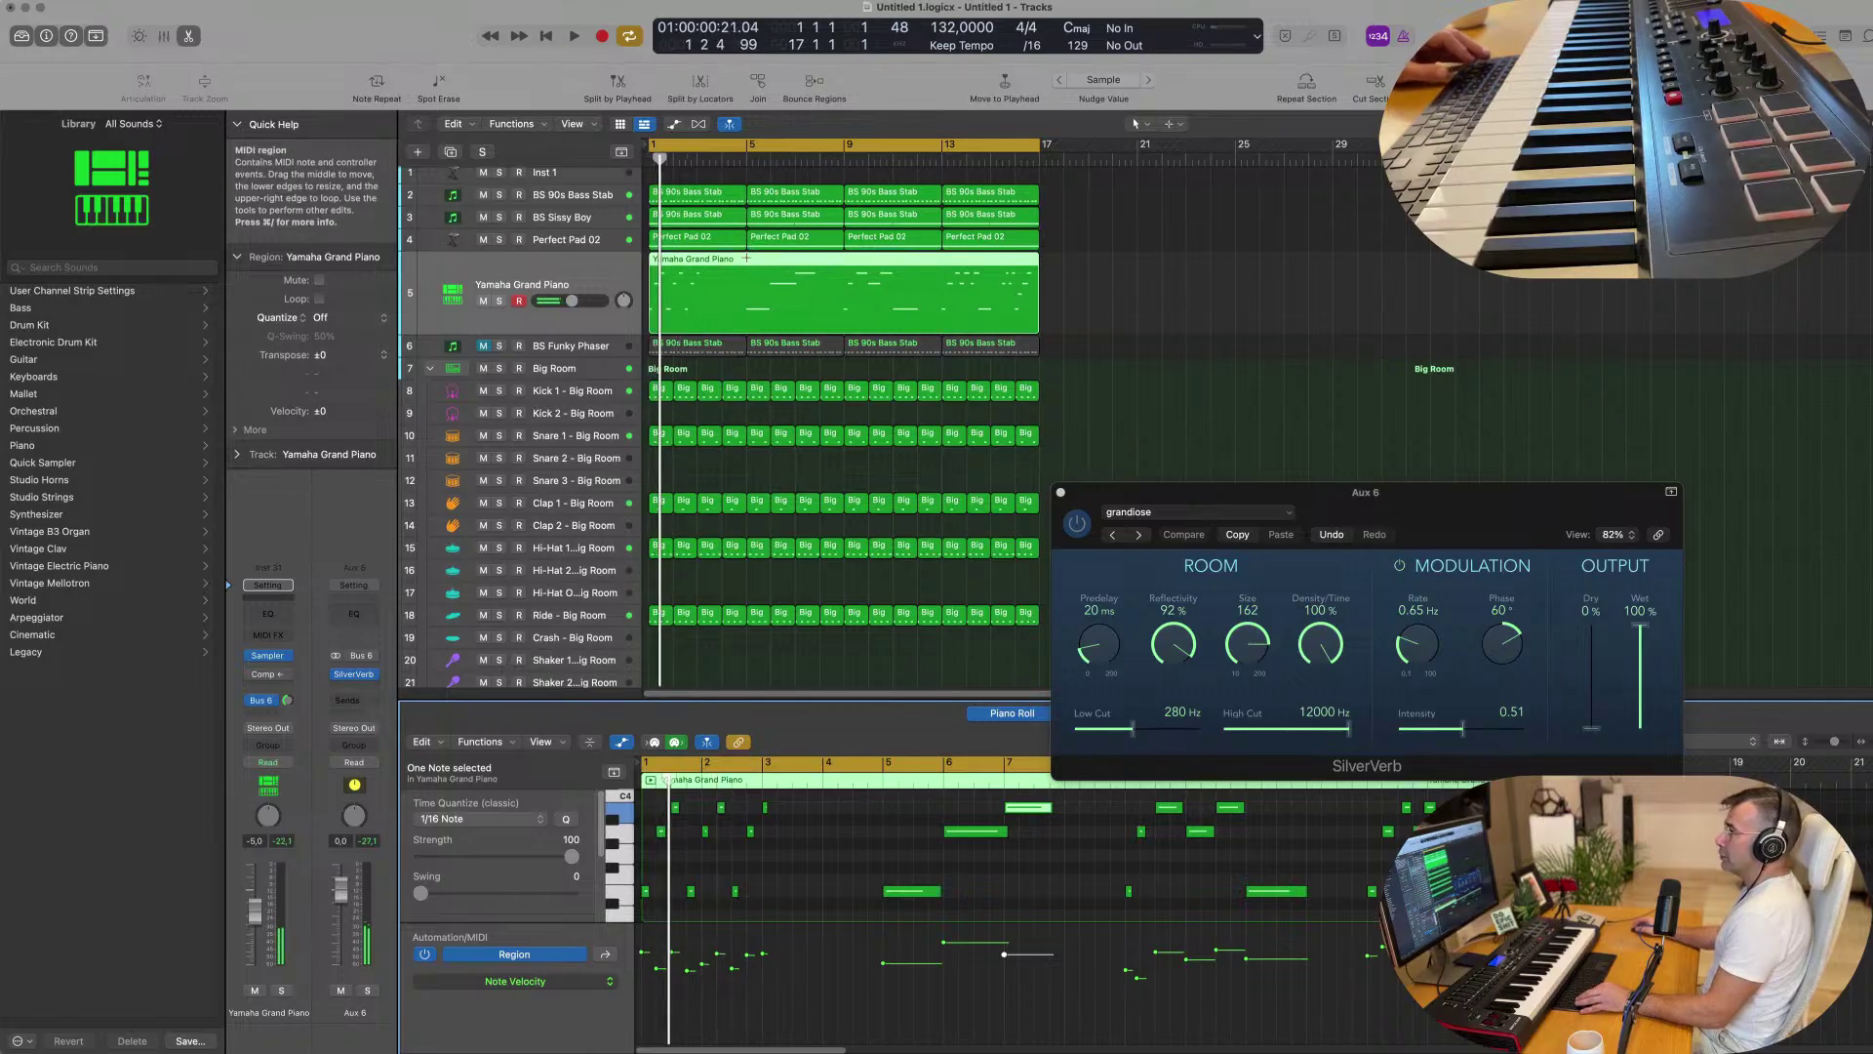
Split the piano region at bar 5, delete its first four bars, and move the remainder to bar 1 for playback.
click(746, 259)
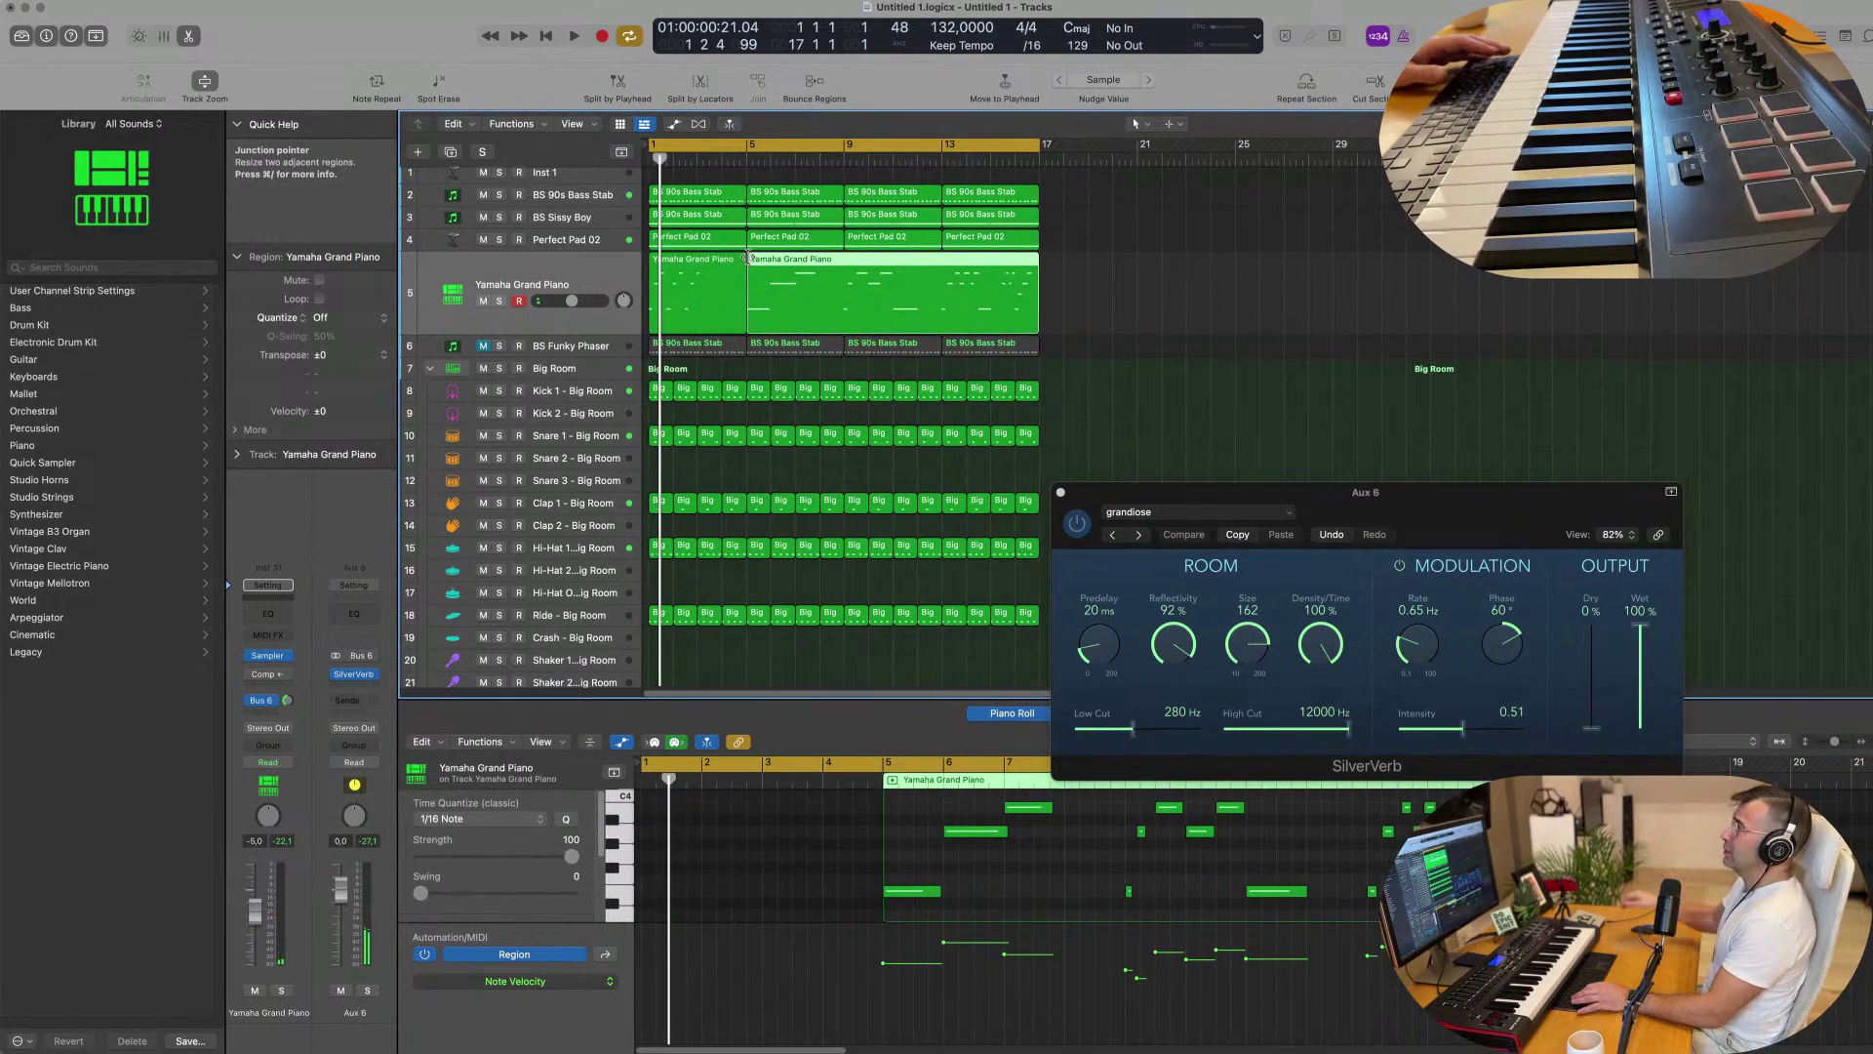
click(710, 269)
key(Delete)
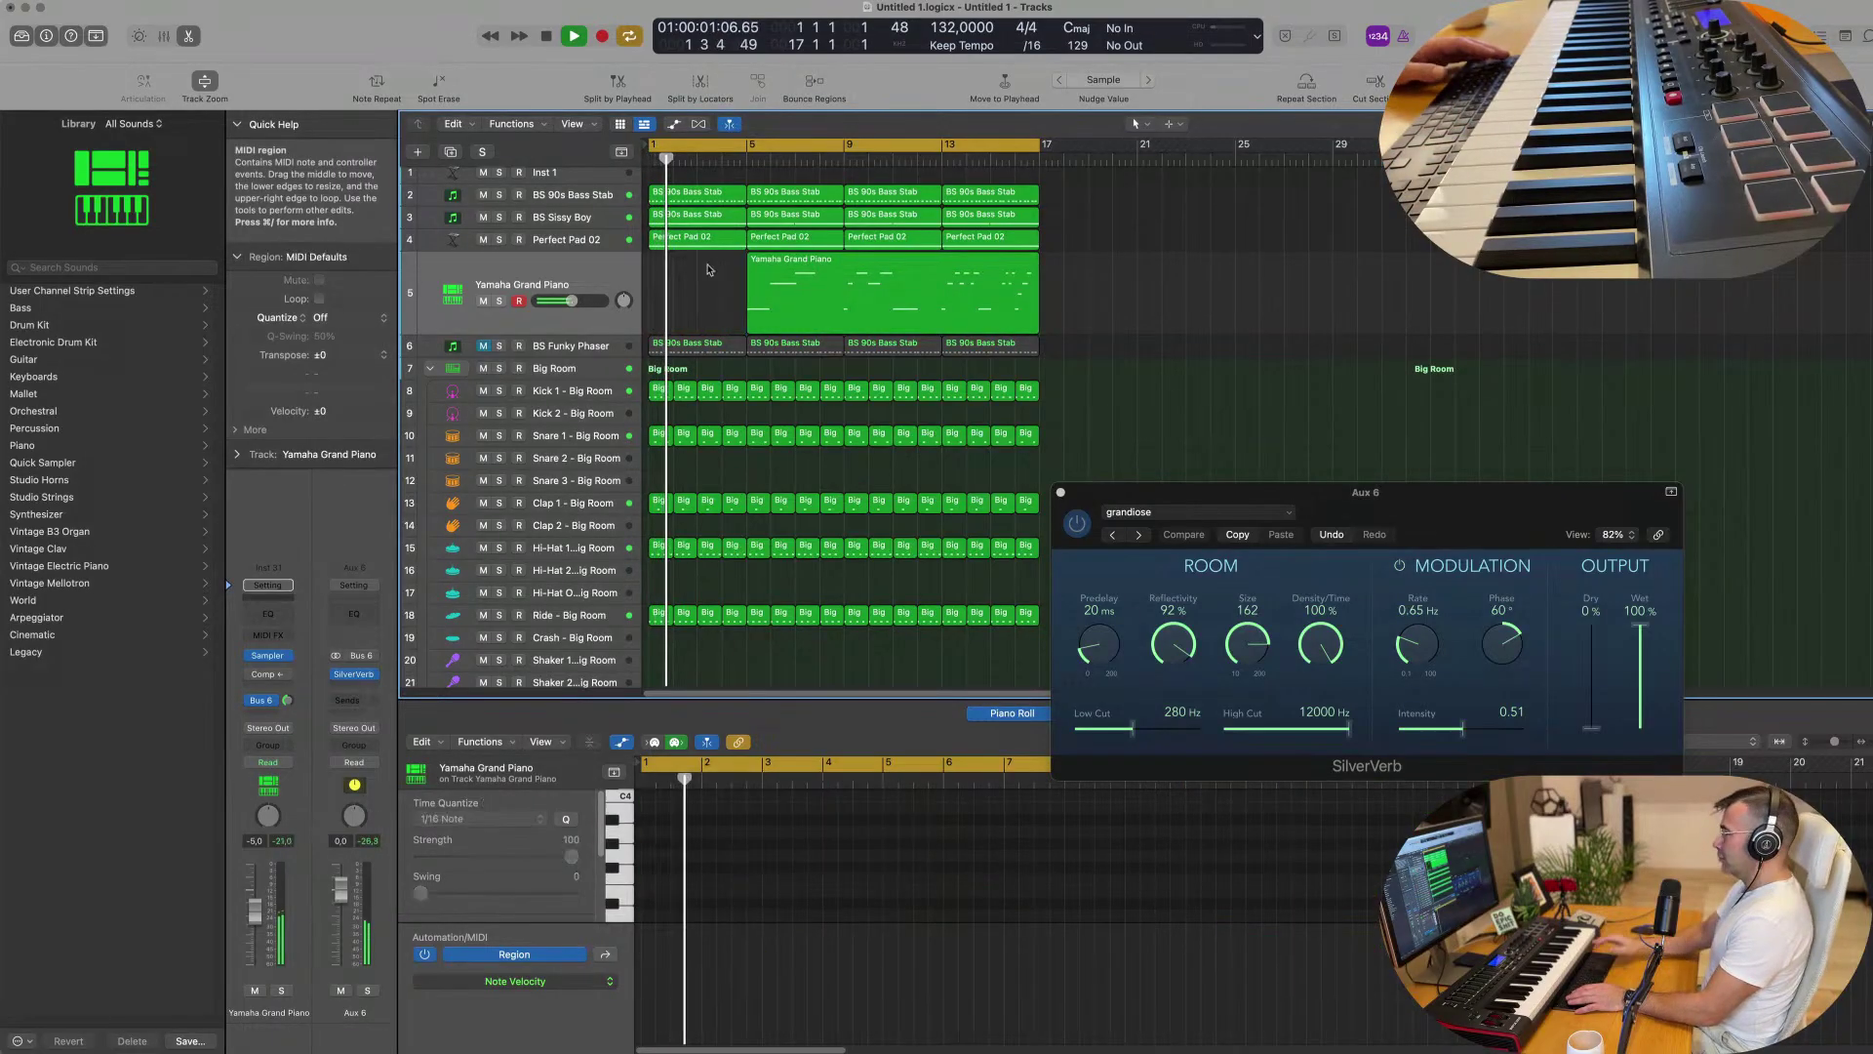
drag(803, 267, 705, 267)
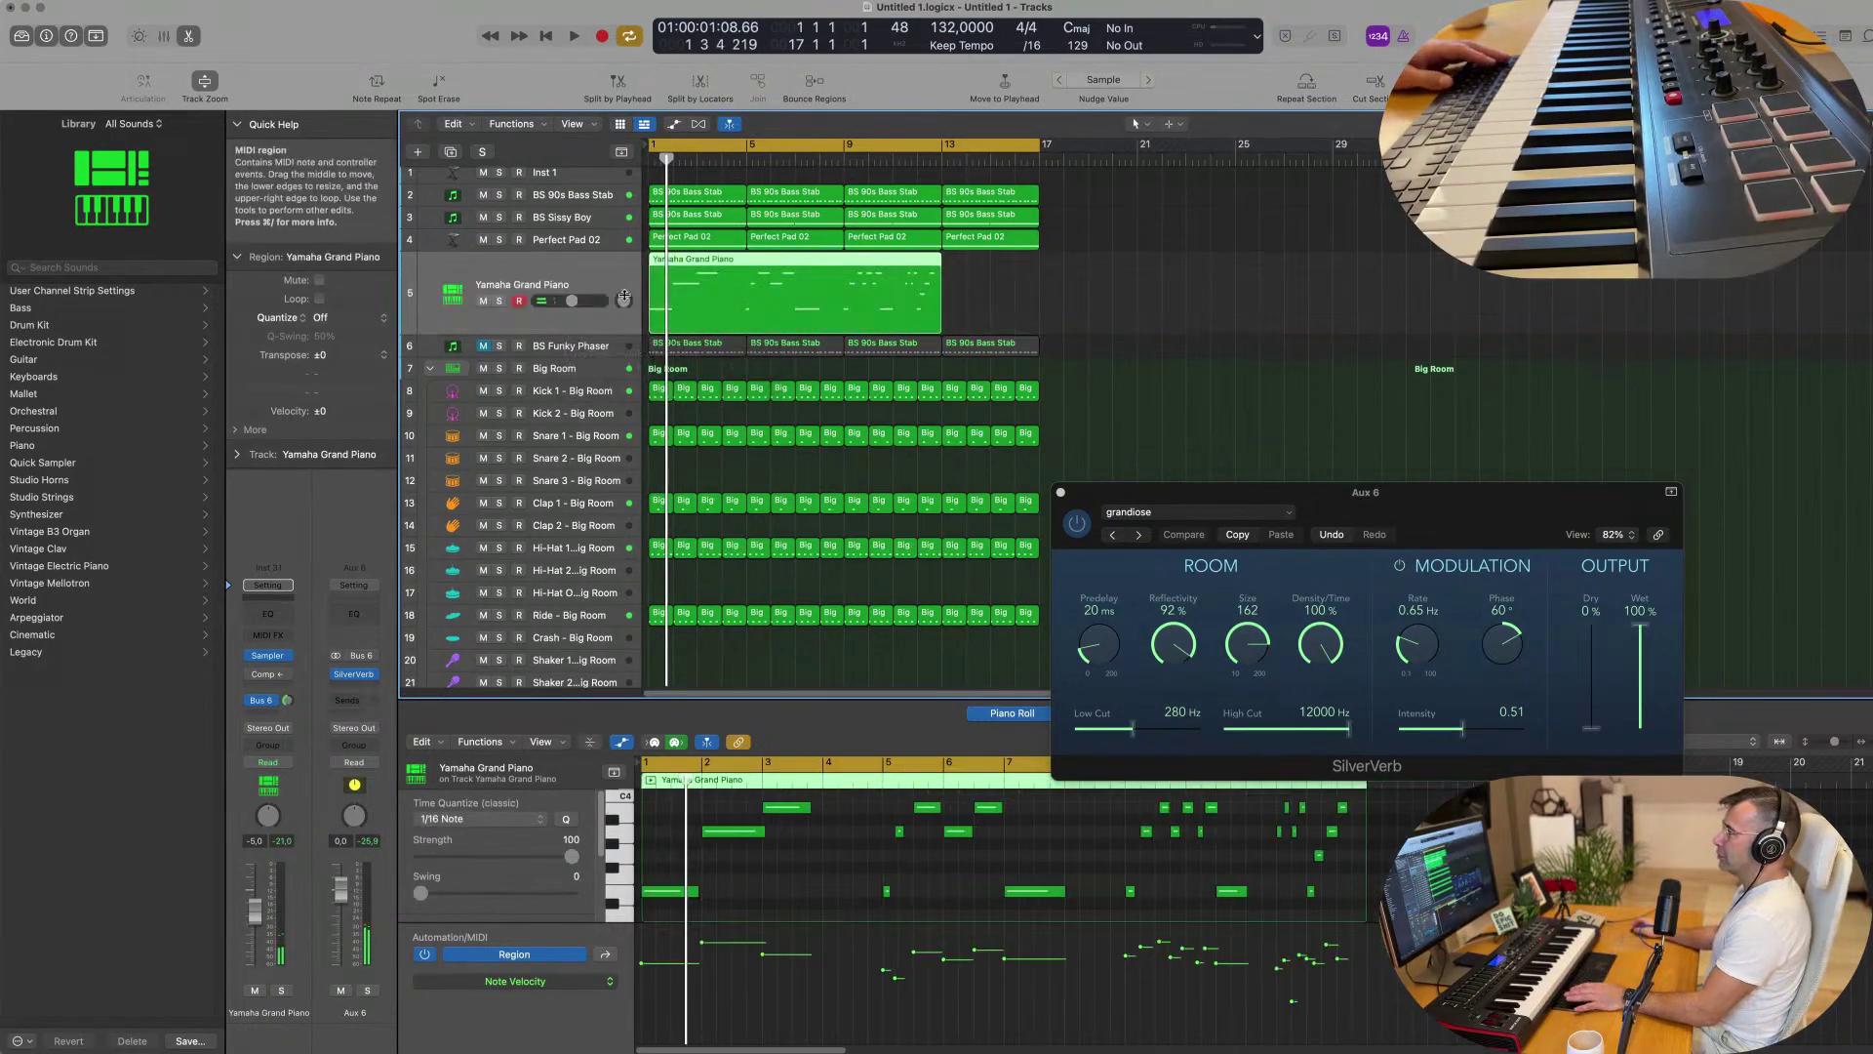
key(Return)
key(space)
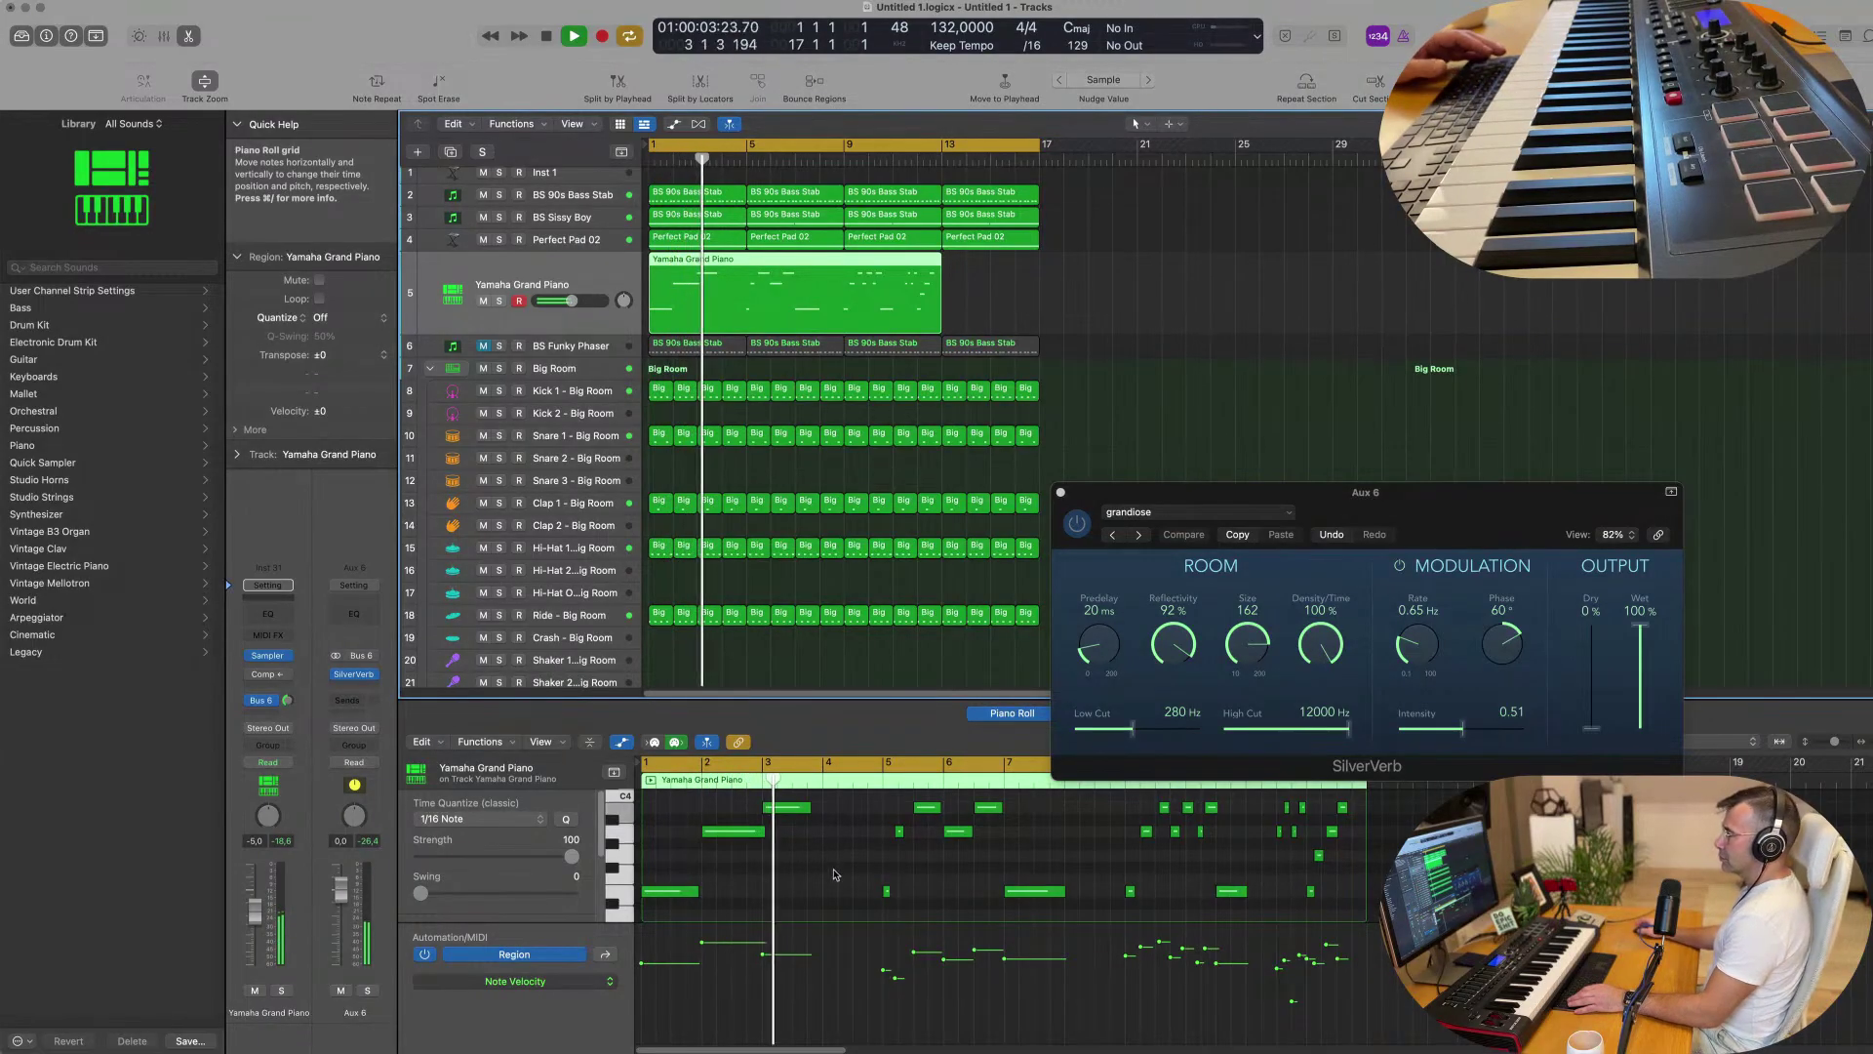
Trim the piano region to its first four bars by splitting at bar 5, and raise the track's volume to -3.6 dB.
drag(869, 809, 1355, 875)
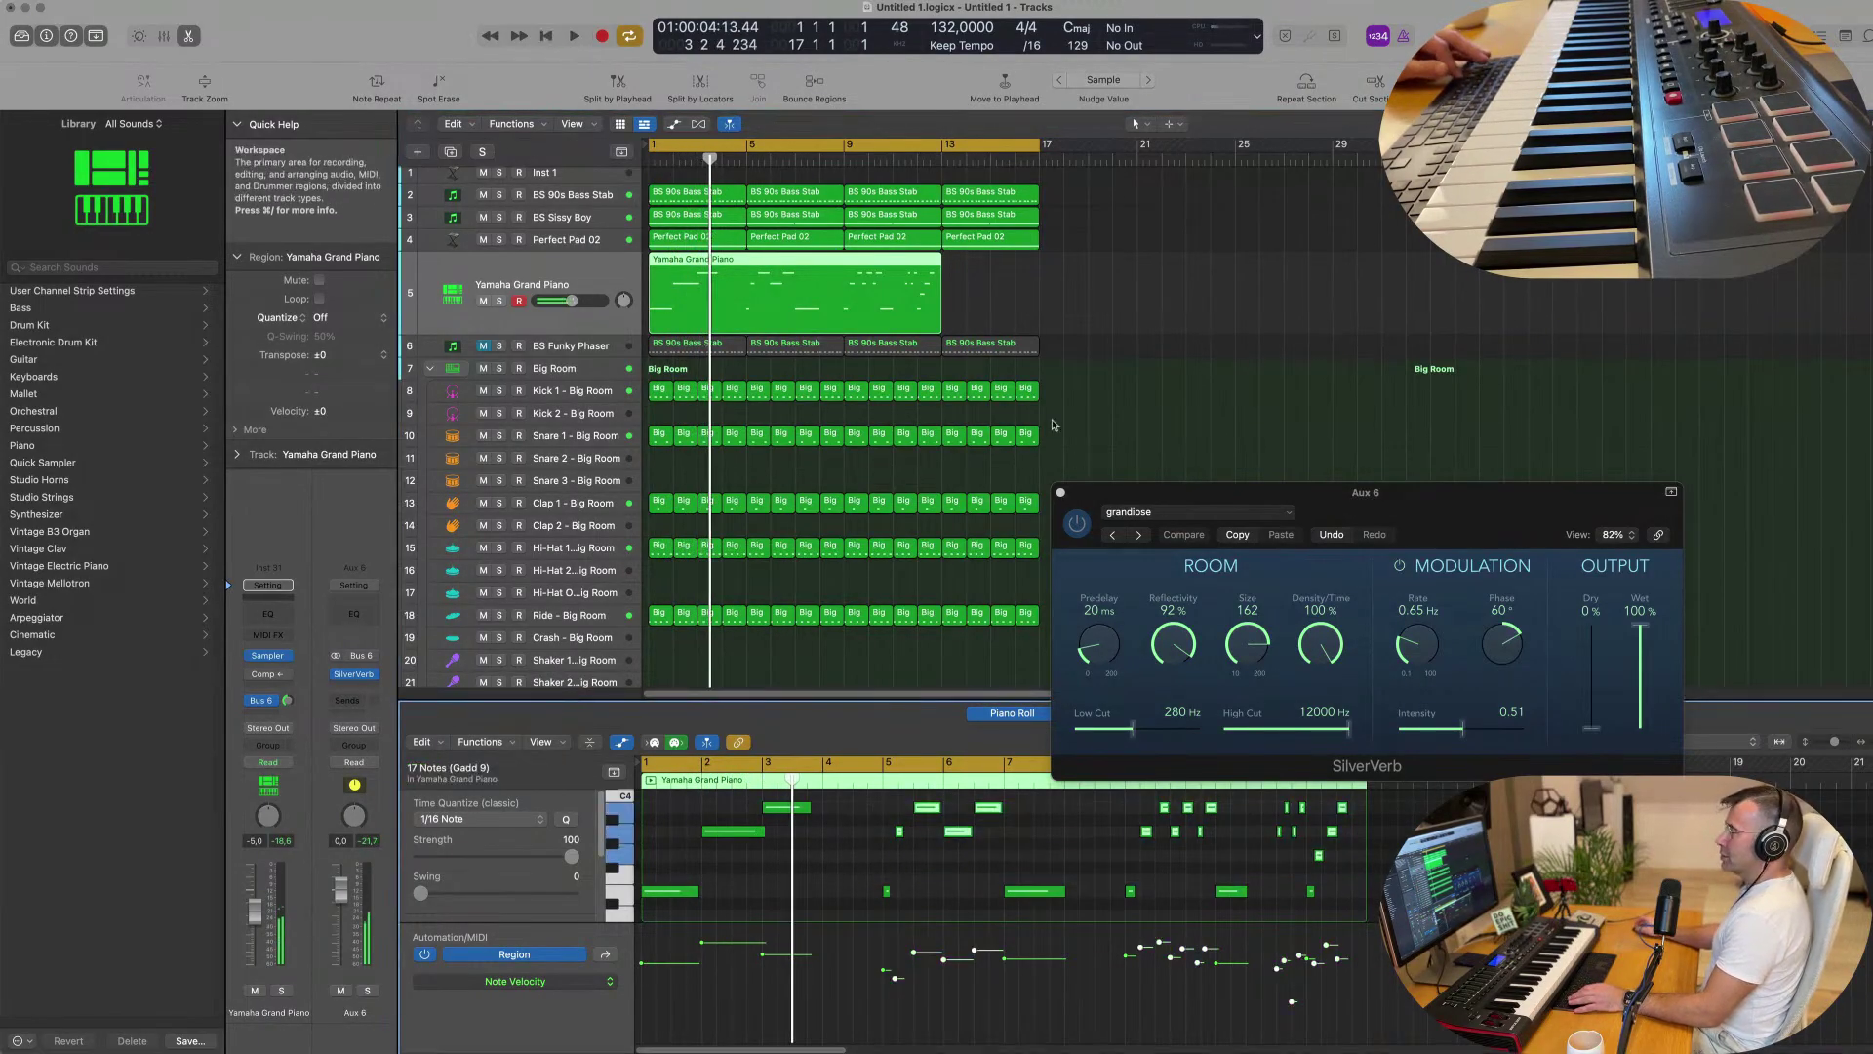
super+double_click(745, 261)
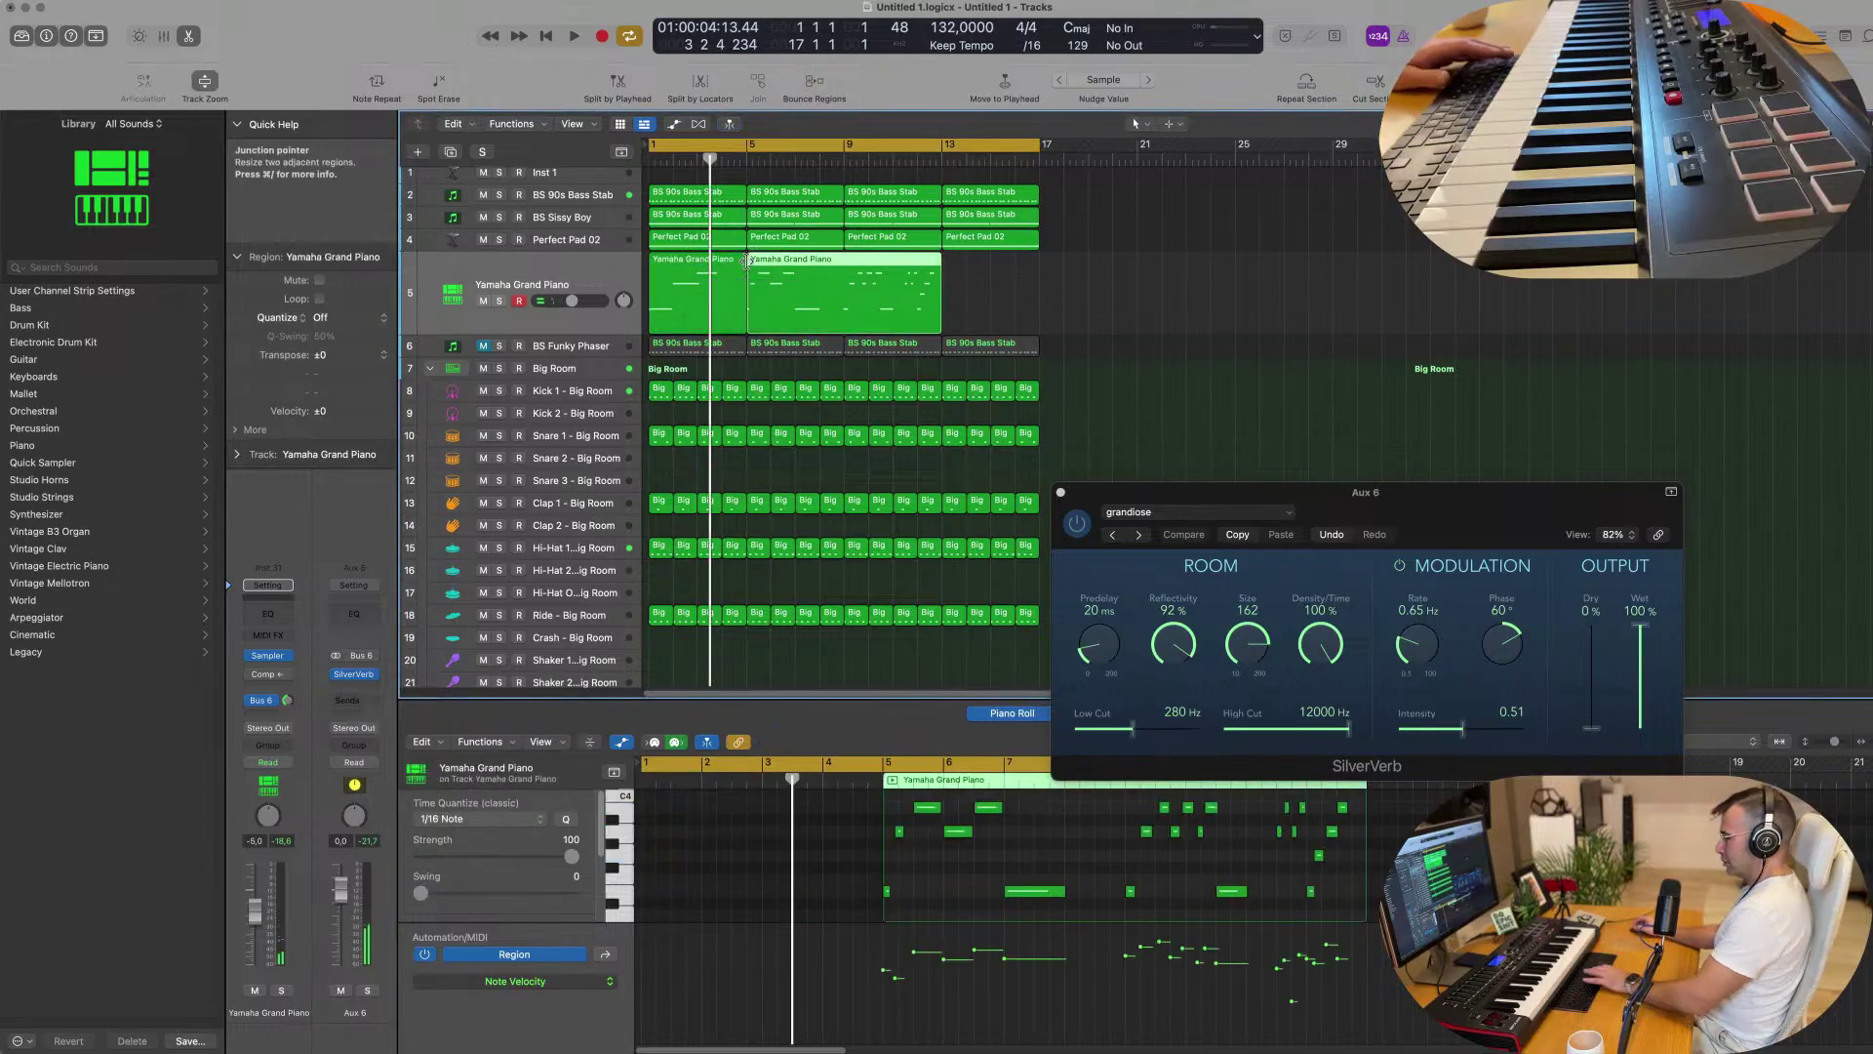
key(Delete)
click(710, 273)
key(Return)
key(space)
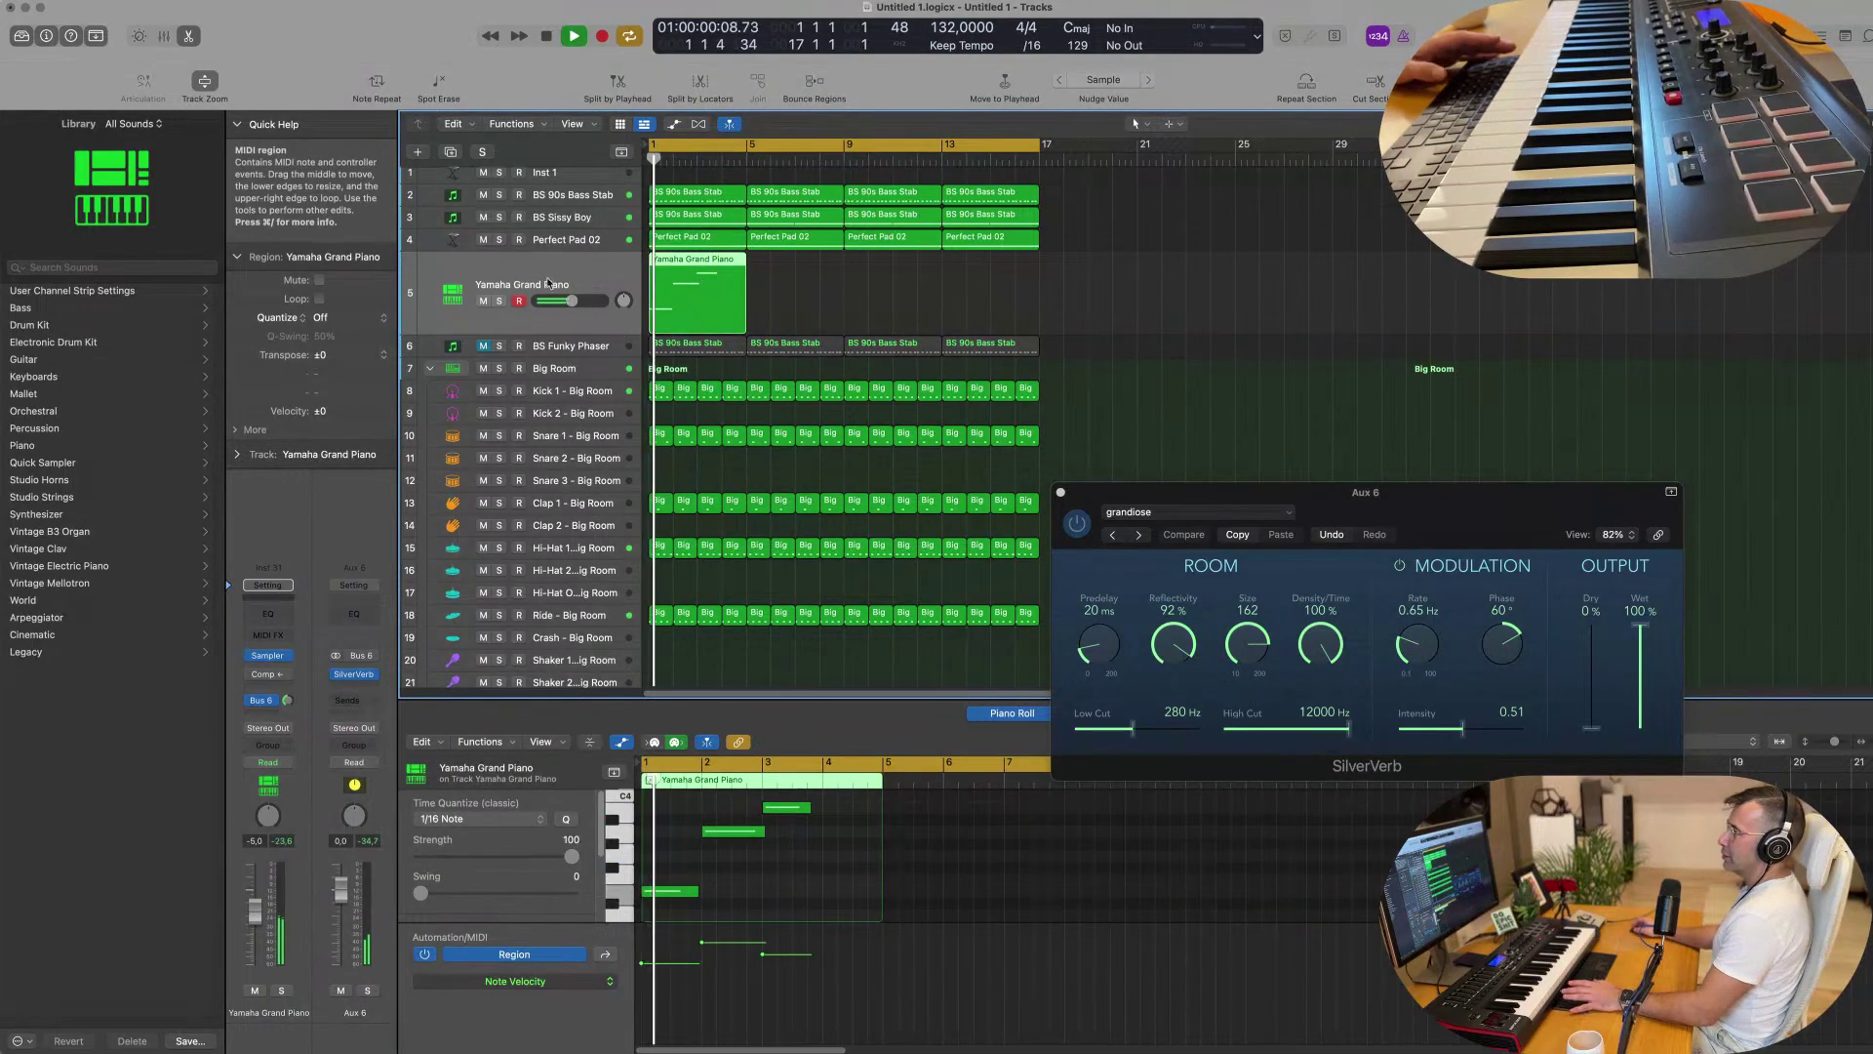
drag(255, 906, 260, 904)
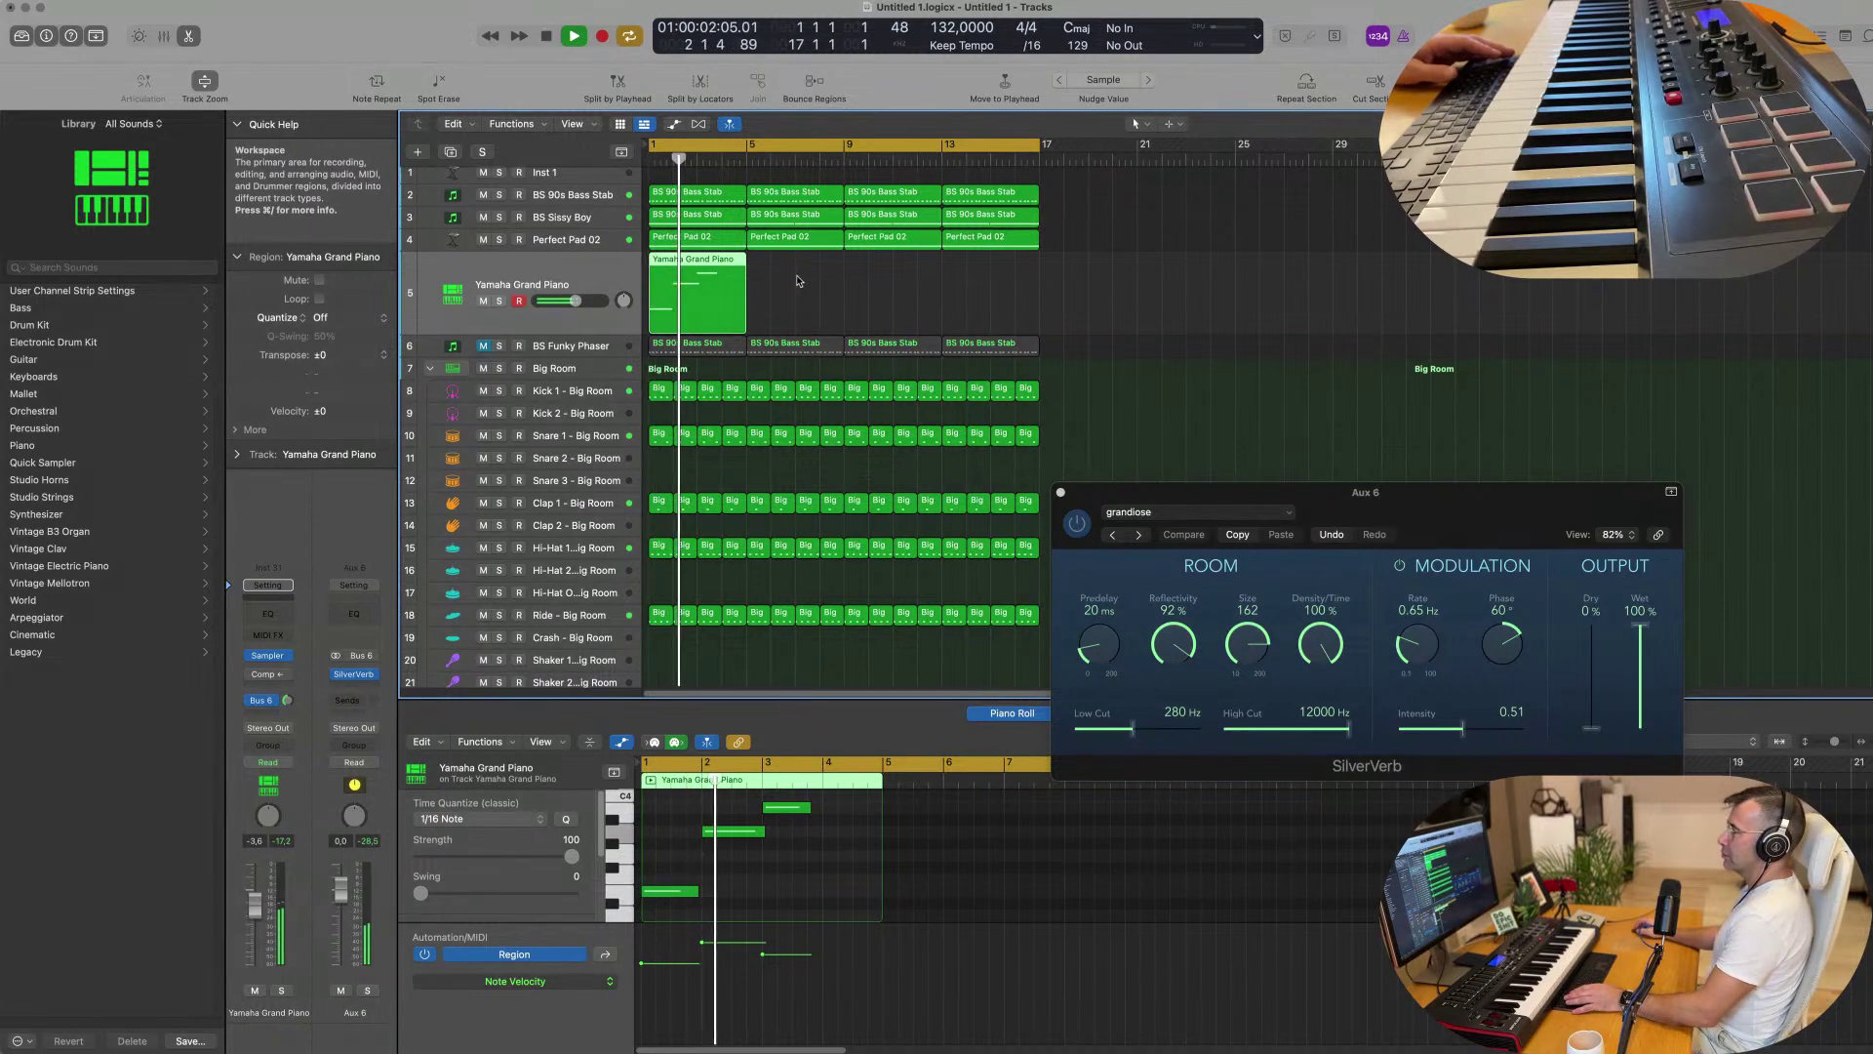
Copy the four-bar piano region to bar 5 and swap the pitches of the copy's second and third notes.
drag(706, 264, 803, 263)
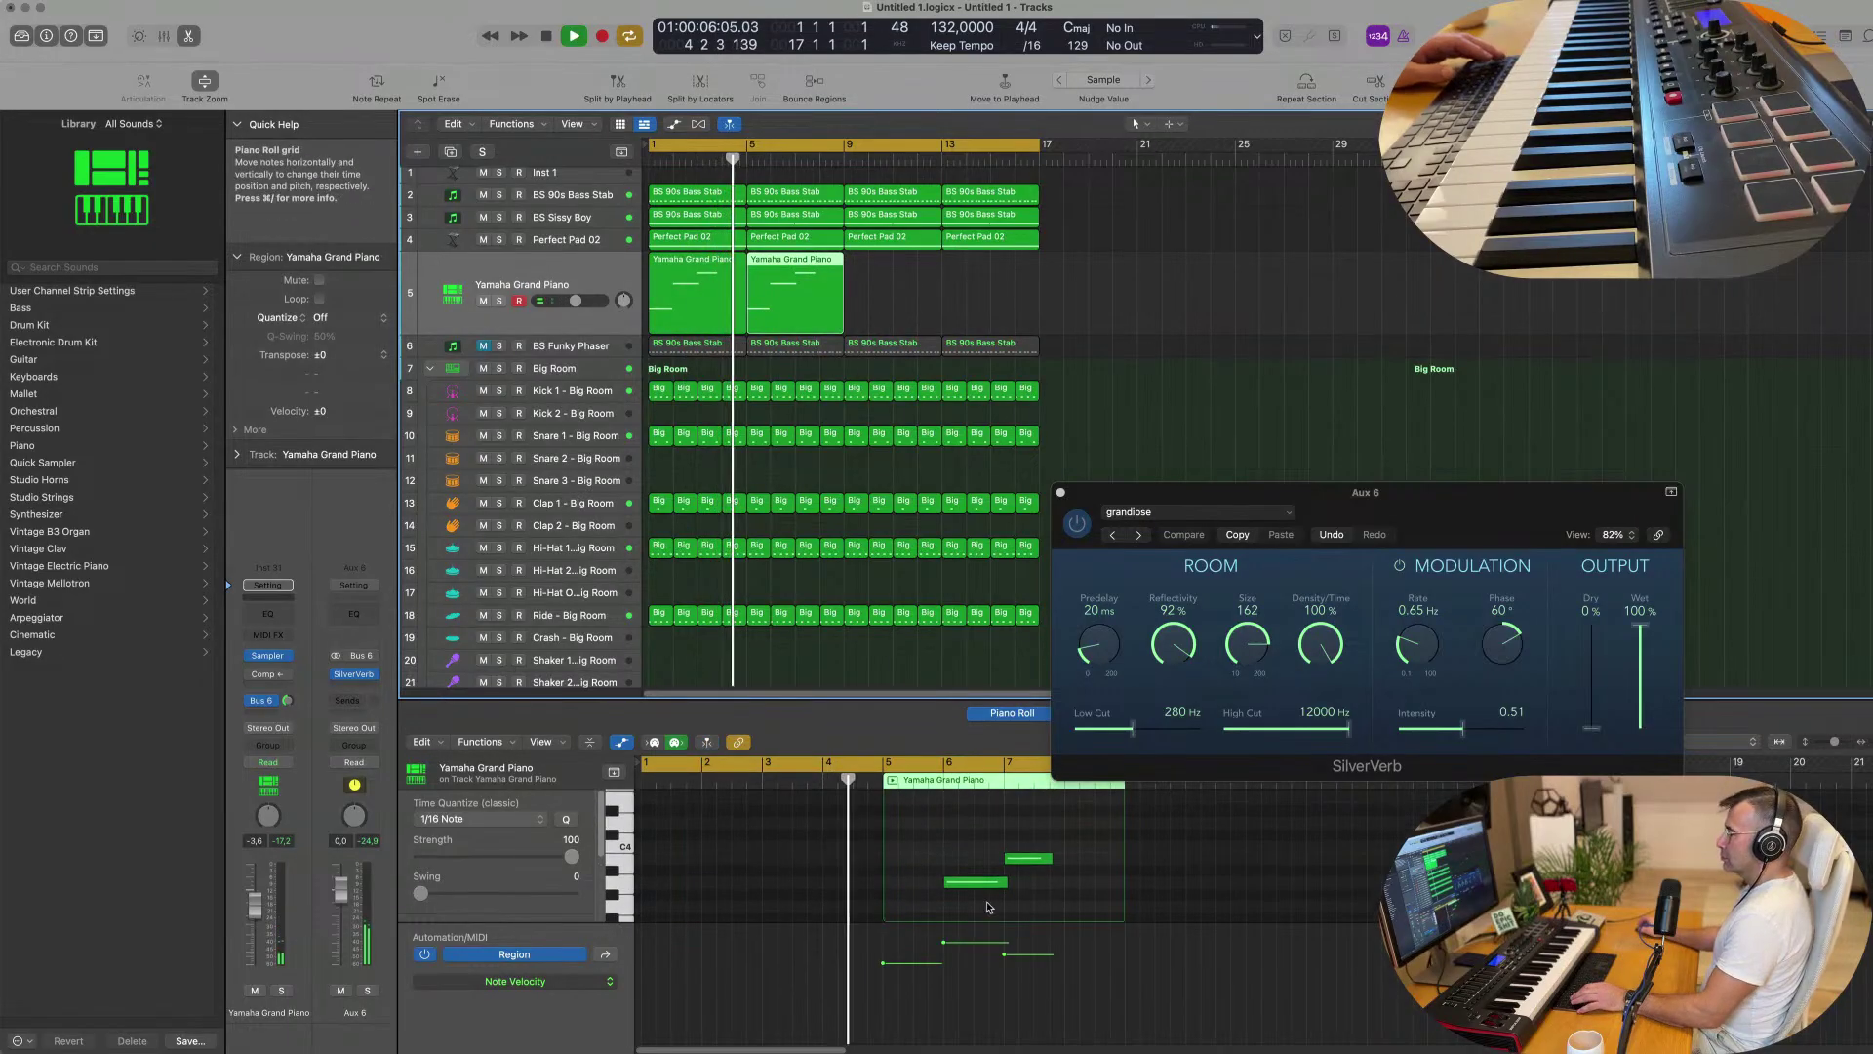
key(space)
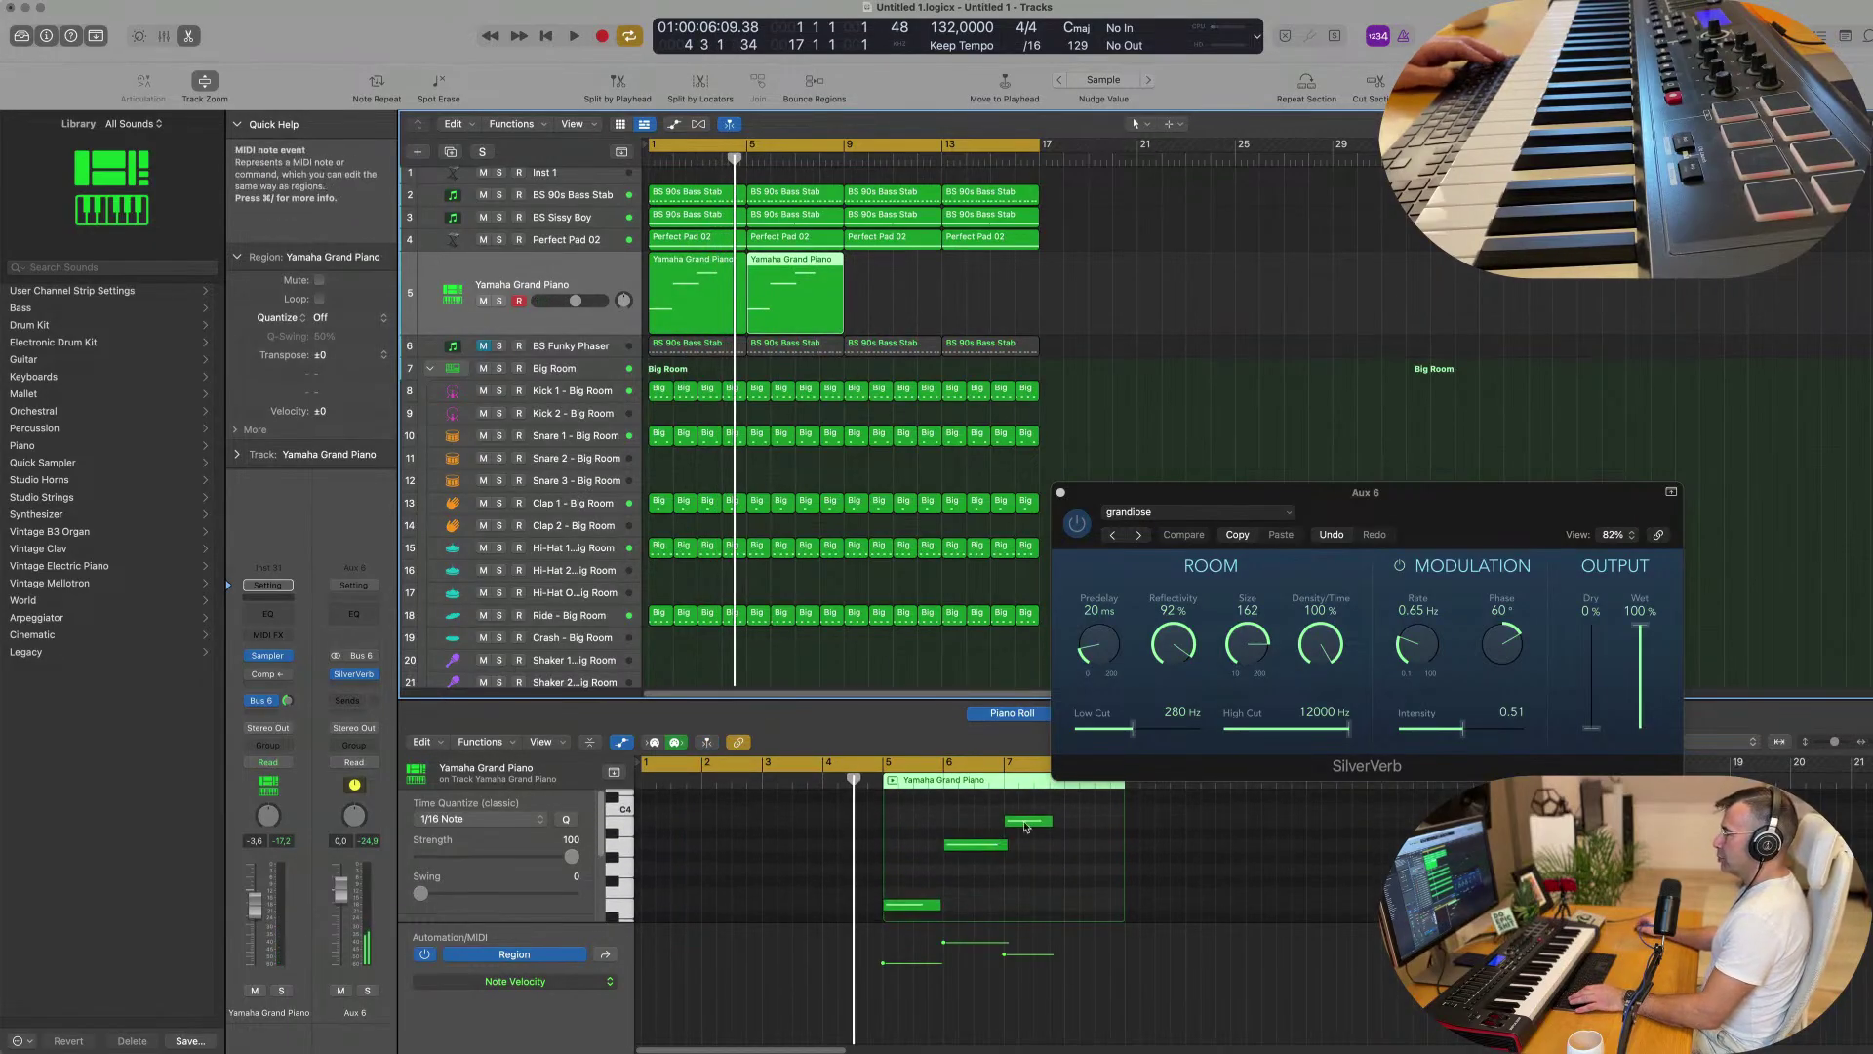
drag(978, 849, 1036, 855)
key(space)
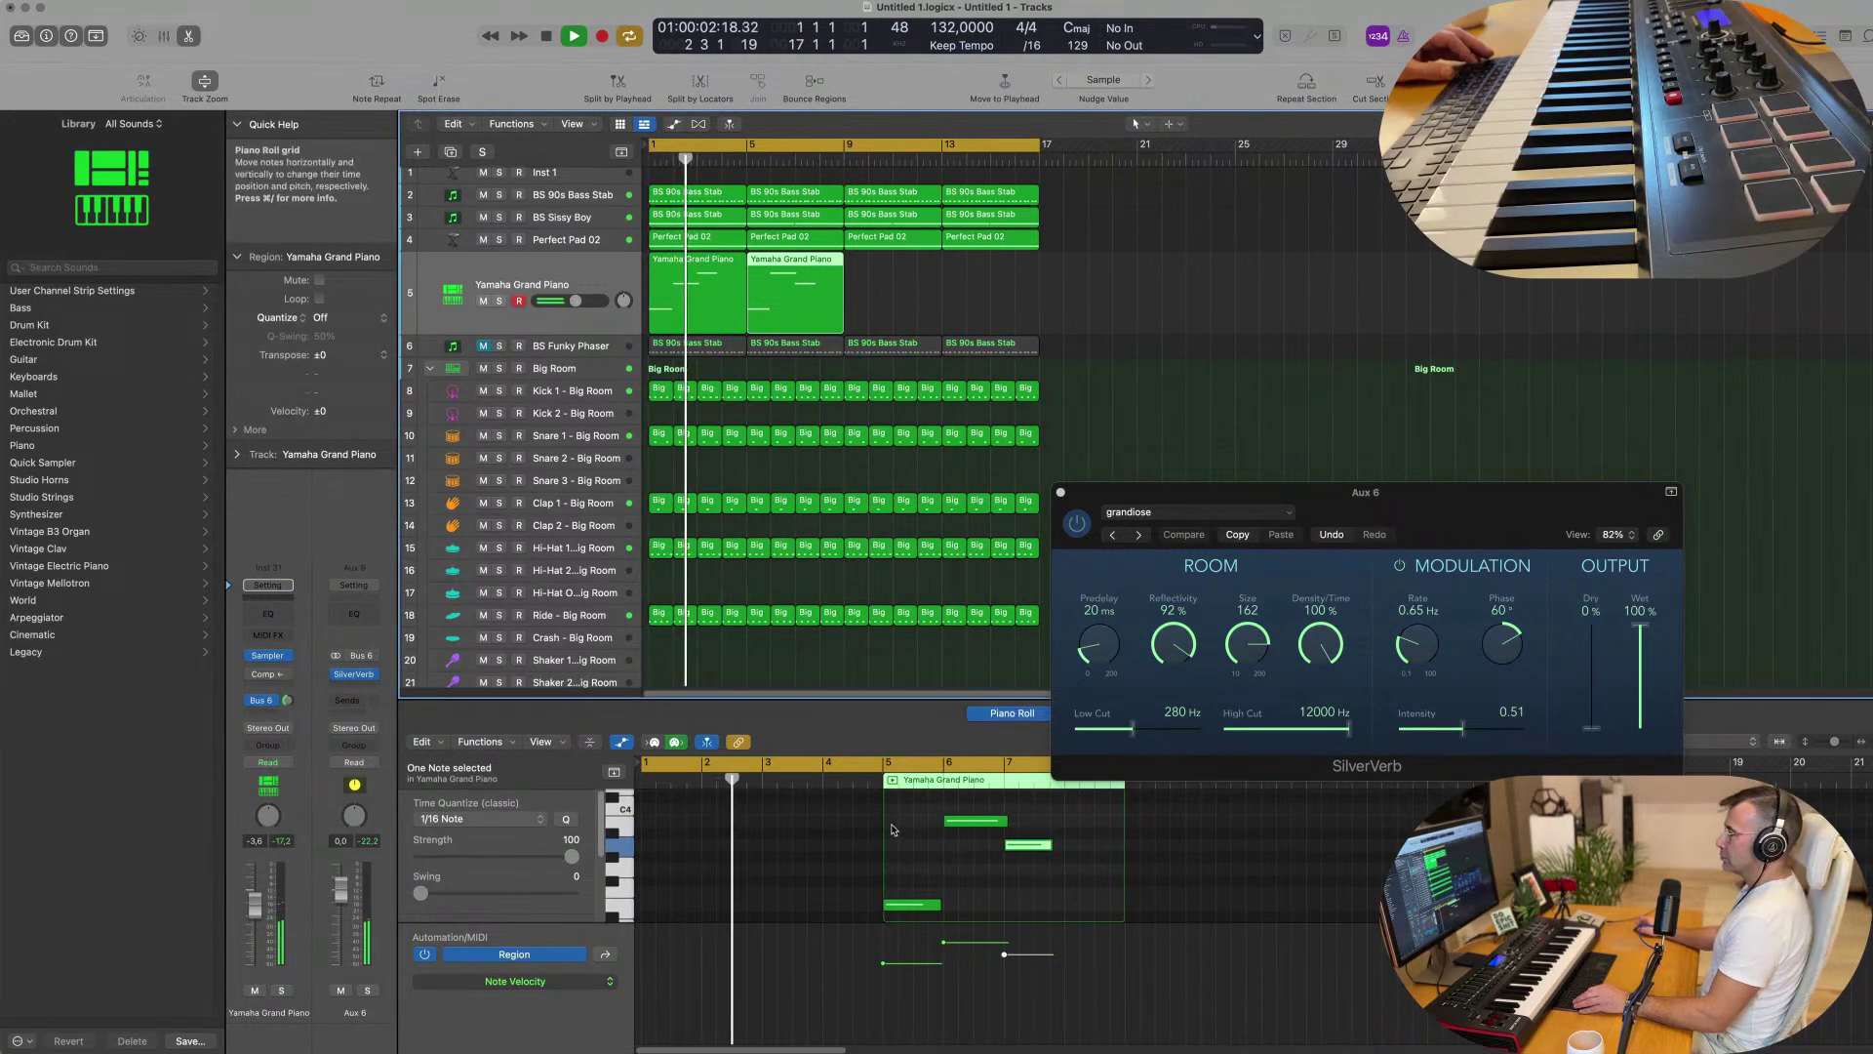
Try a lower pitch for the first note of the copied piano region at bar 5 while the loop plays.
scroll(890, 830, down, 2)
scroll(891, 830, down, 1)
drag(912, 839, 914, 869)
key(super+Left)
click(768, 854)
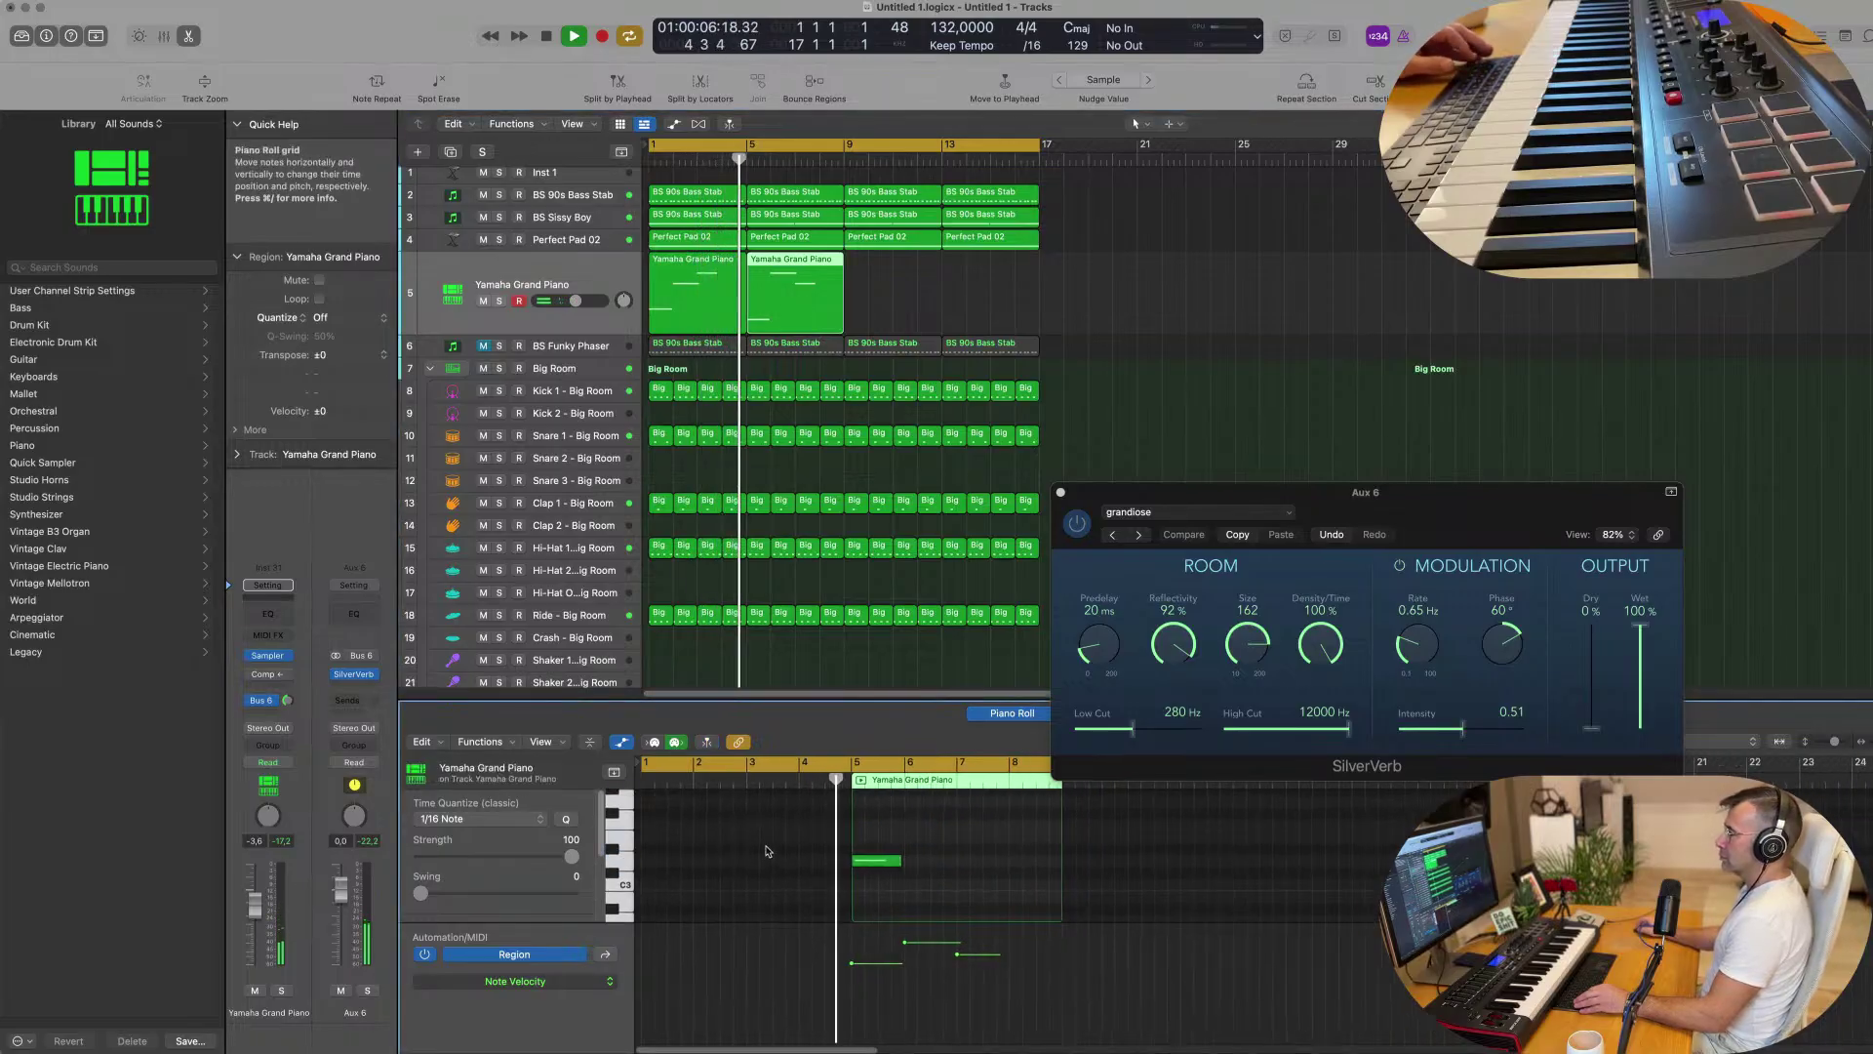
key(super+Left)
key(super+Right)
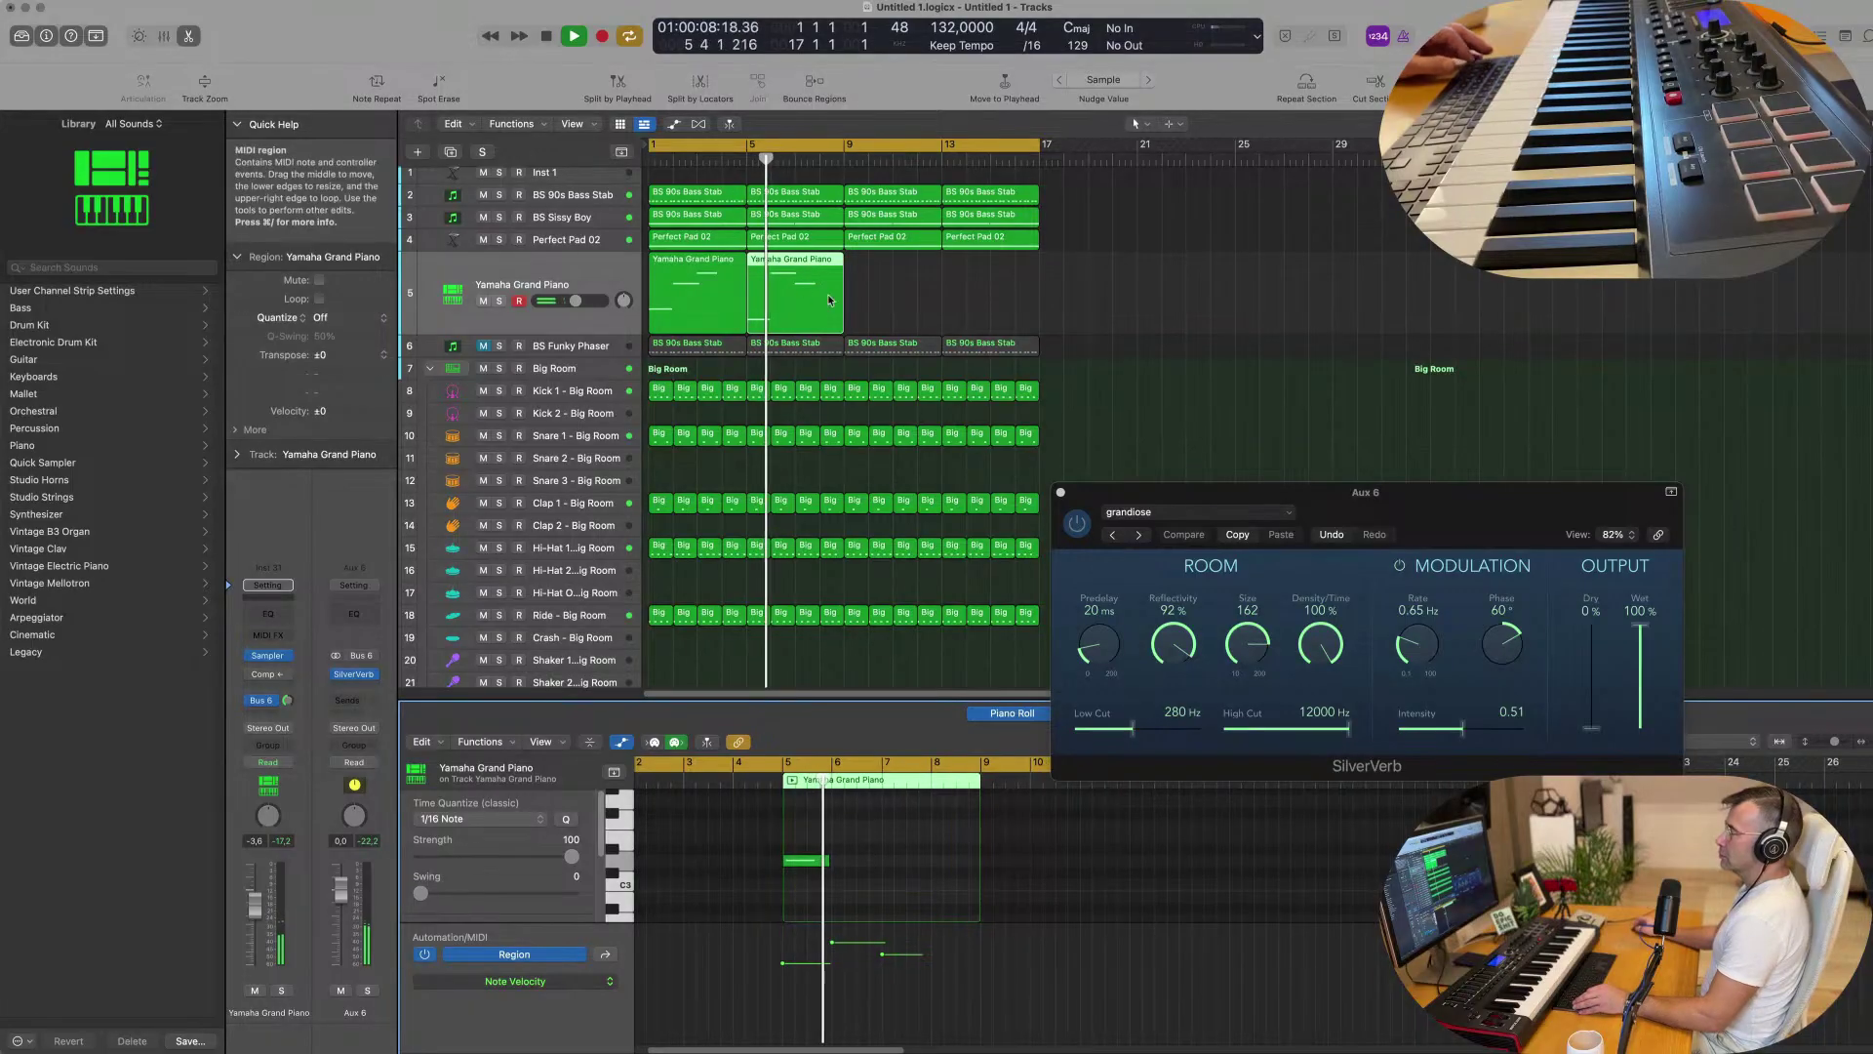
Raise the copied region's first note back to the pitch of the opening note in bar 1 and restart playback.
scroll(836, 882, up, 3)
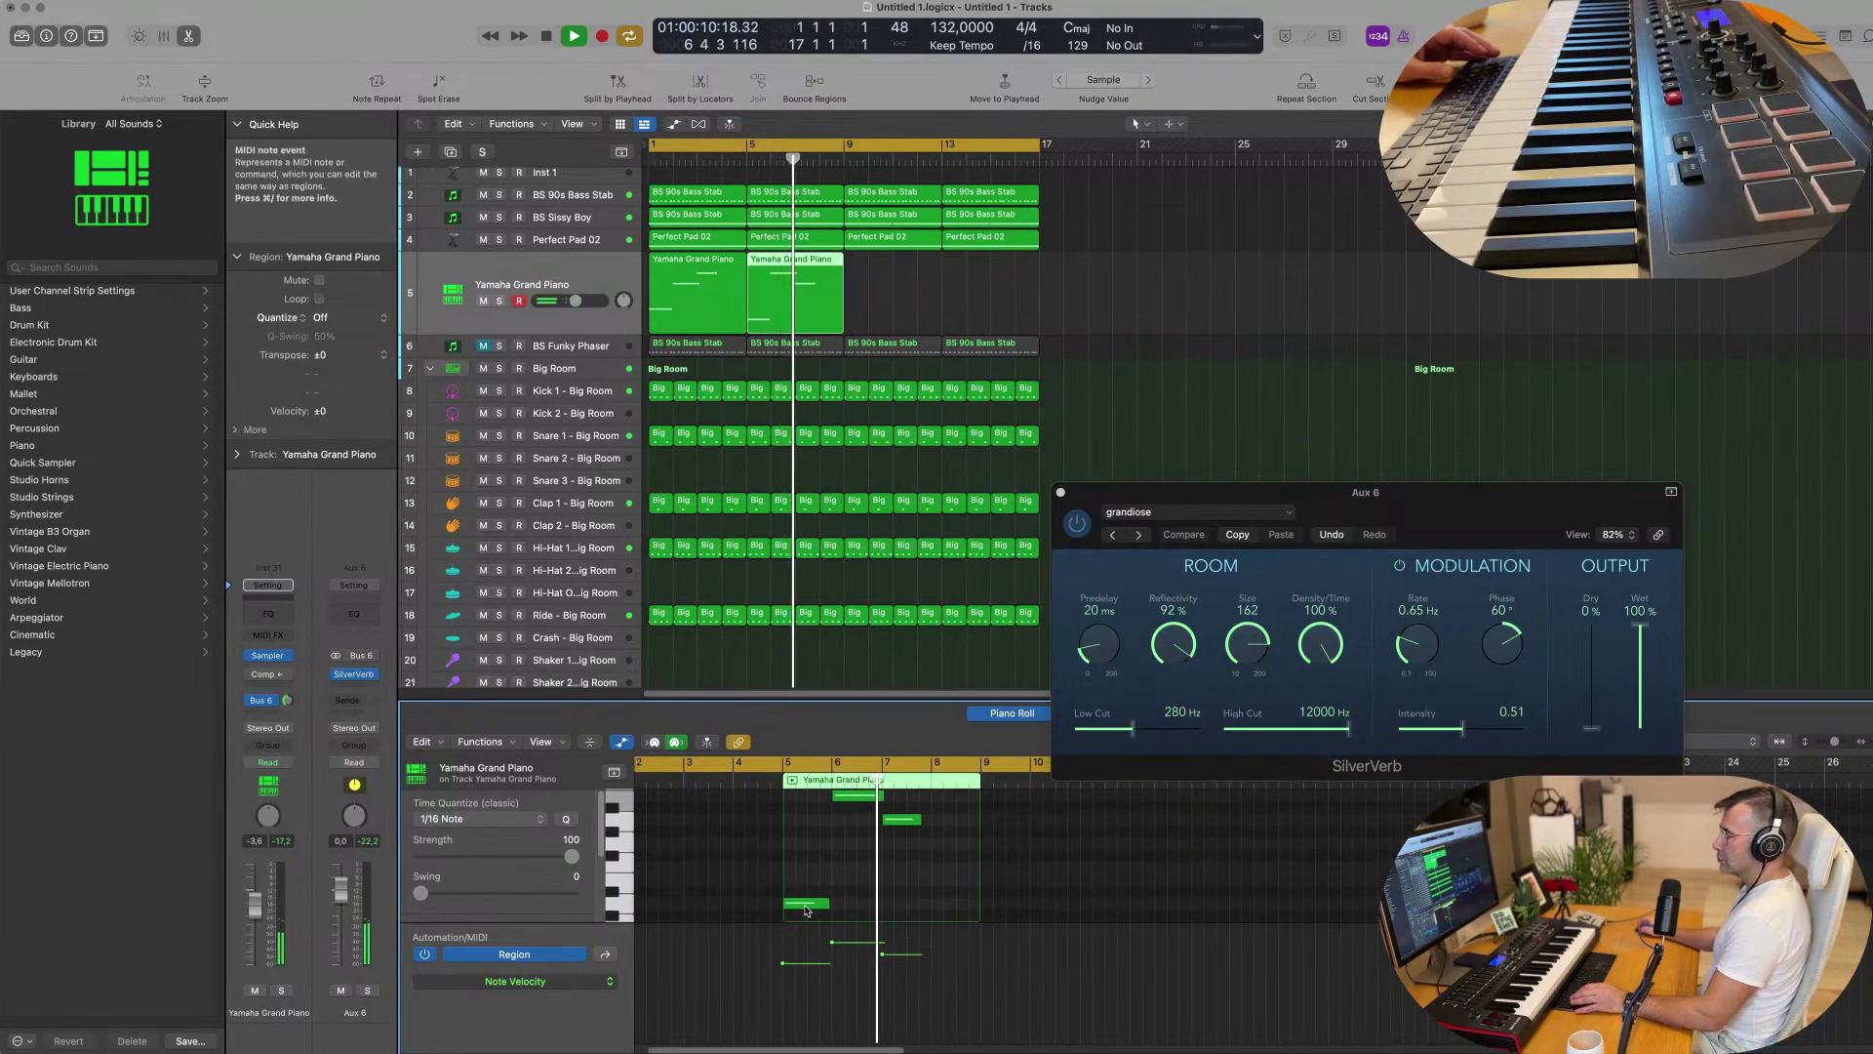
drag(806, 899, 806, 881)
key(Return)
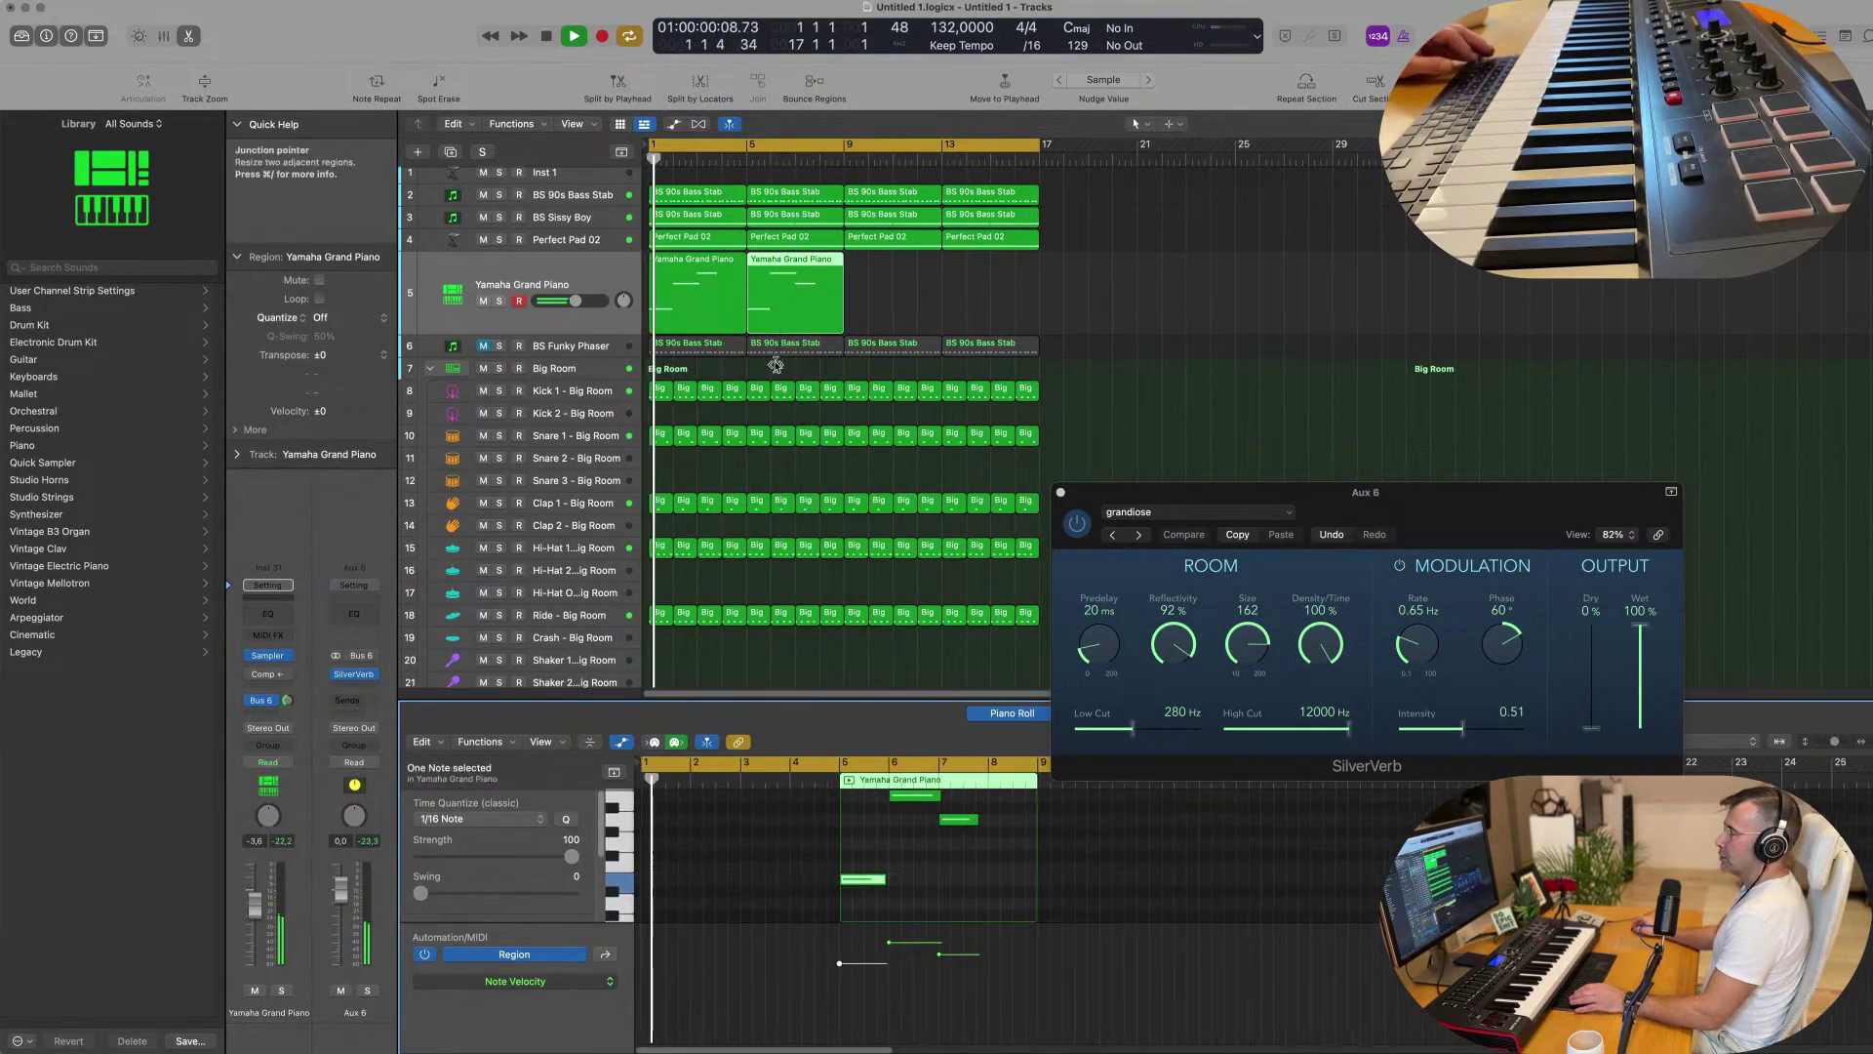
Repeat the two four-bar piano regions so they fill bars 9 to 16, and deselect the regions.
click(801, 316)
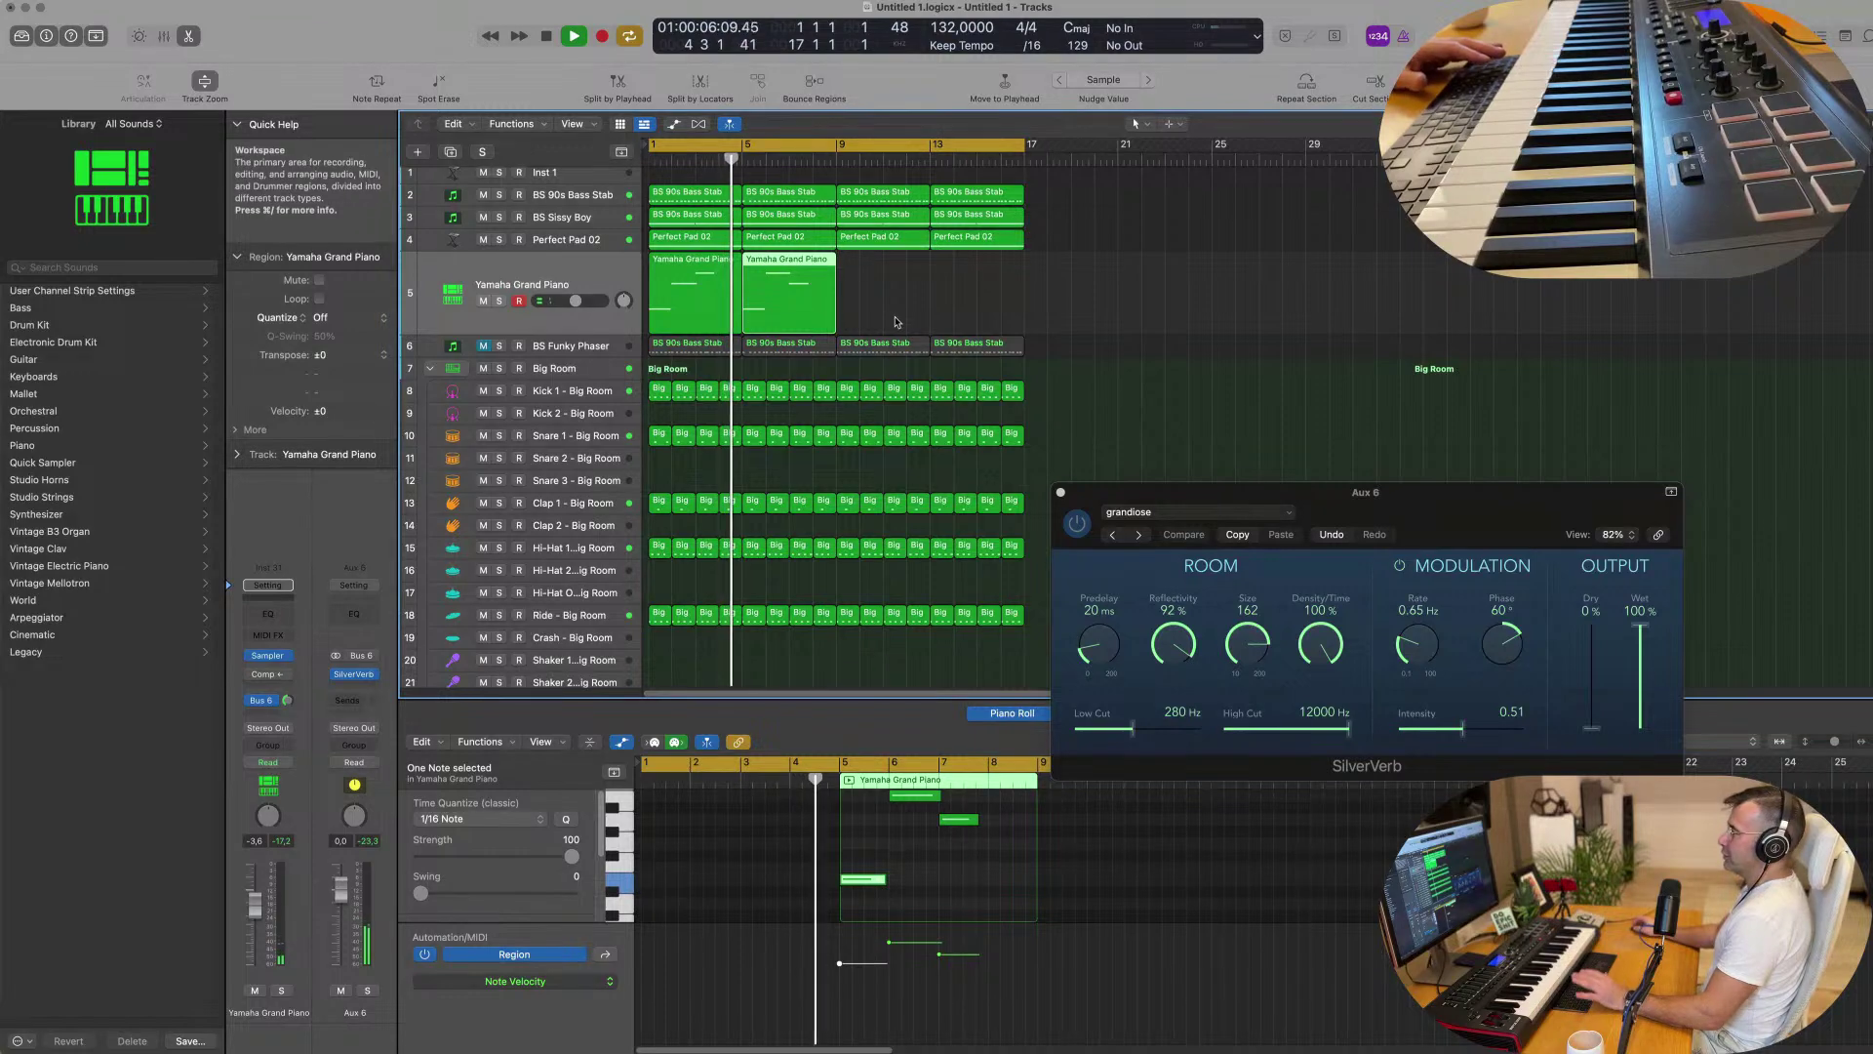
drag(890, 321, 681, 310)
key(super+r)
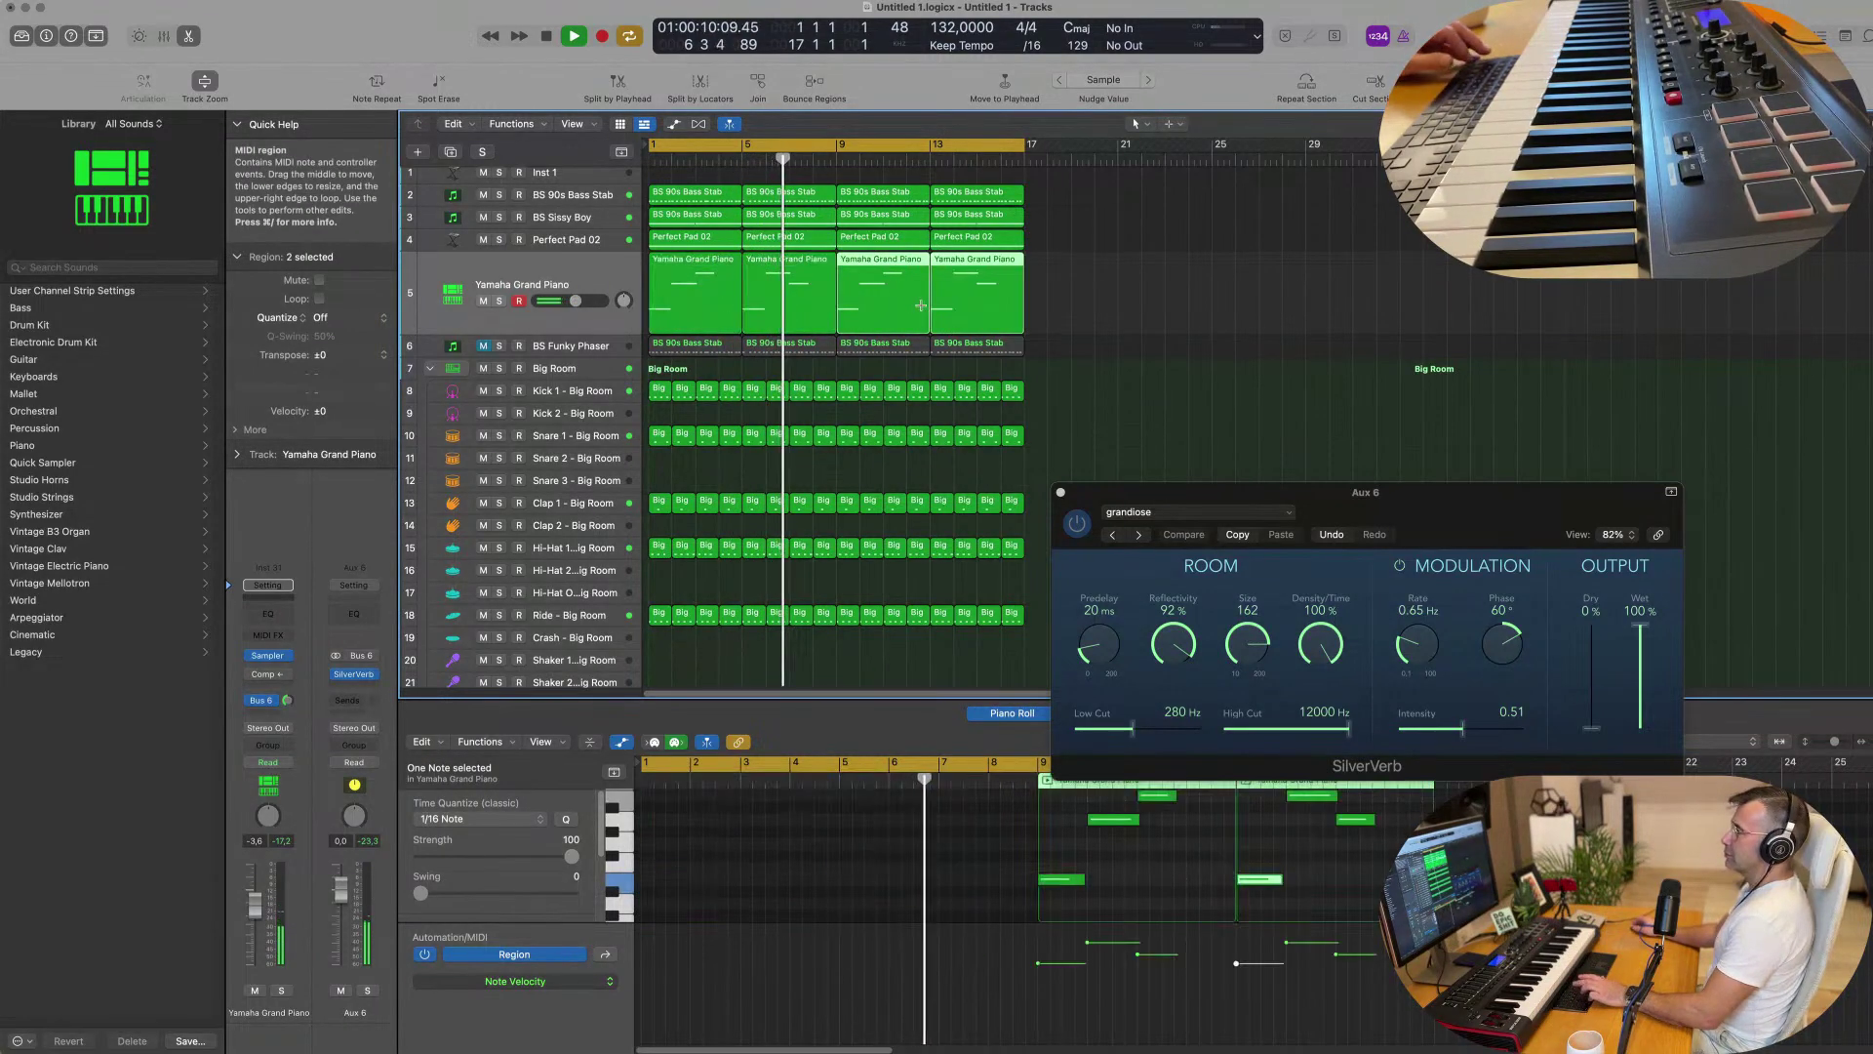
ctrl+alt+click(1043, 315)
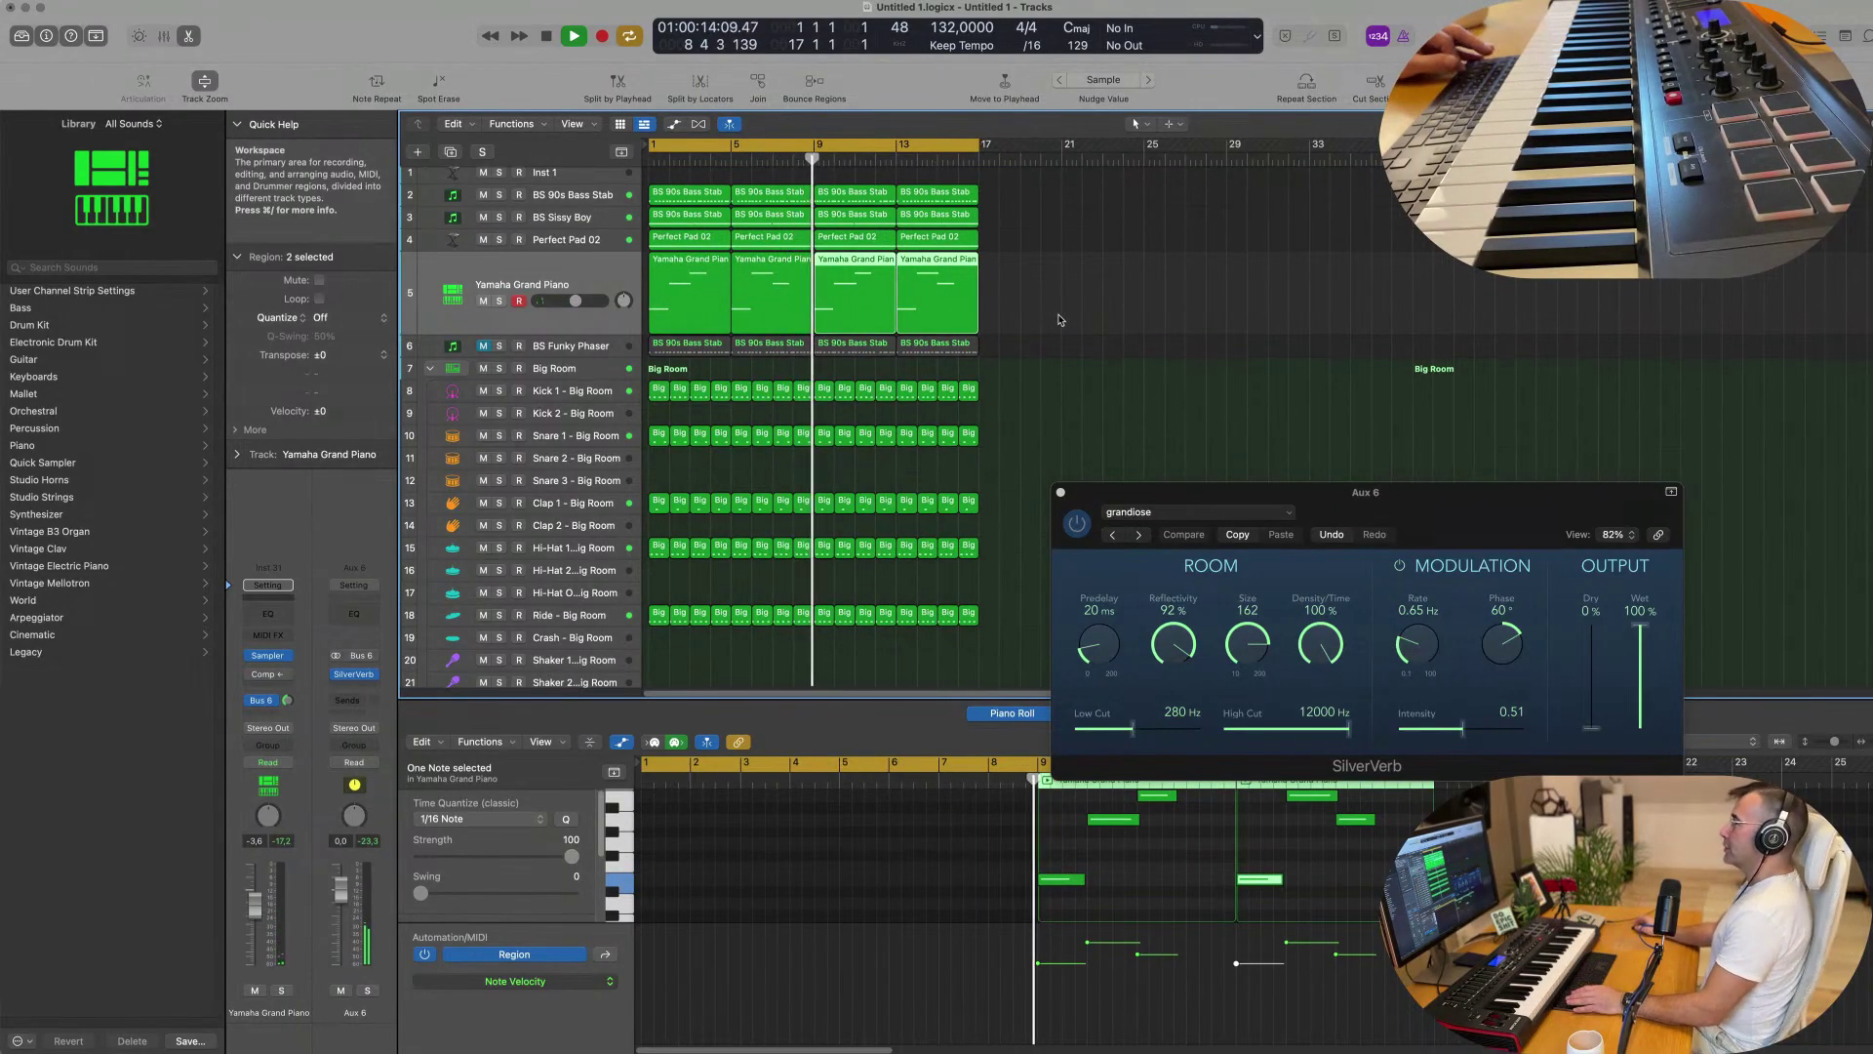
click(1059, 320)
scroll(1042, 315, down, 1)
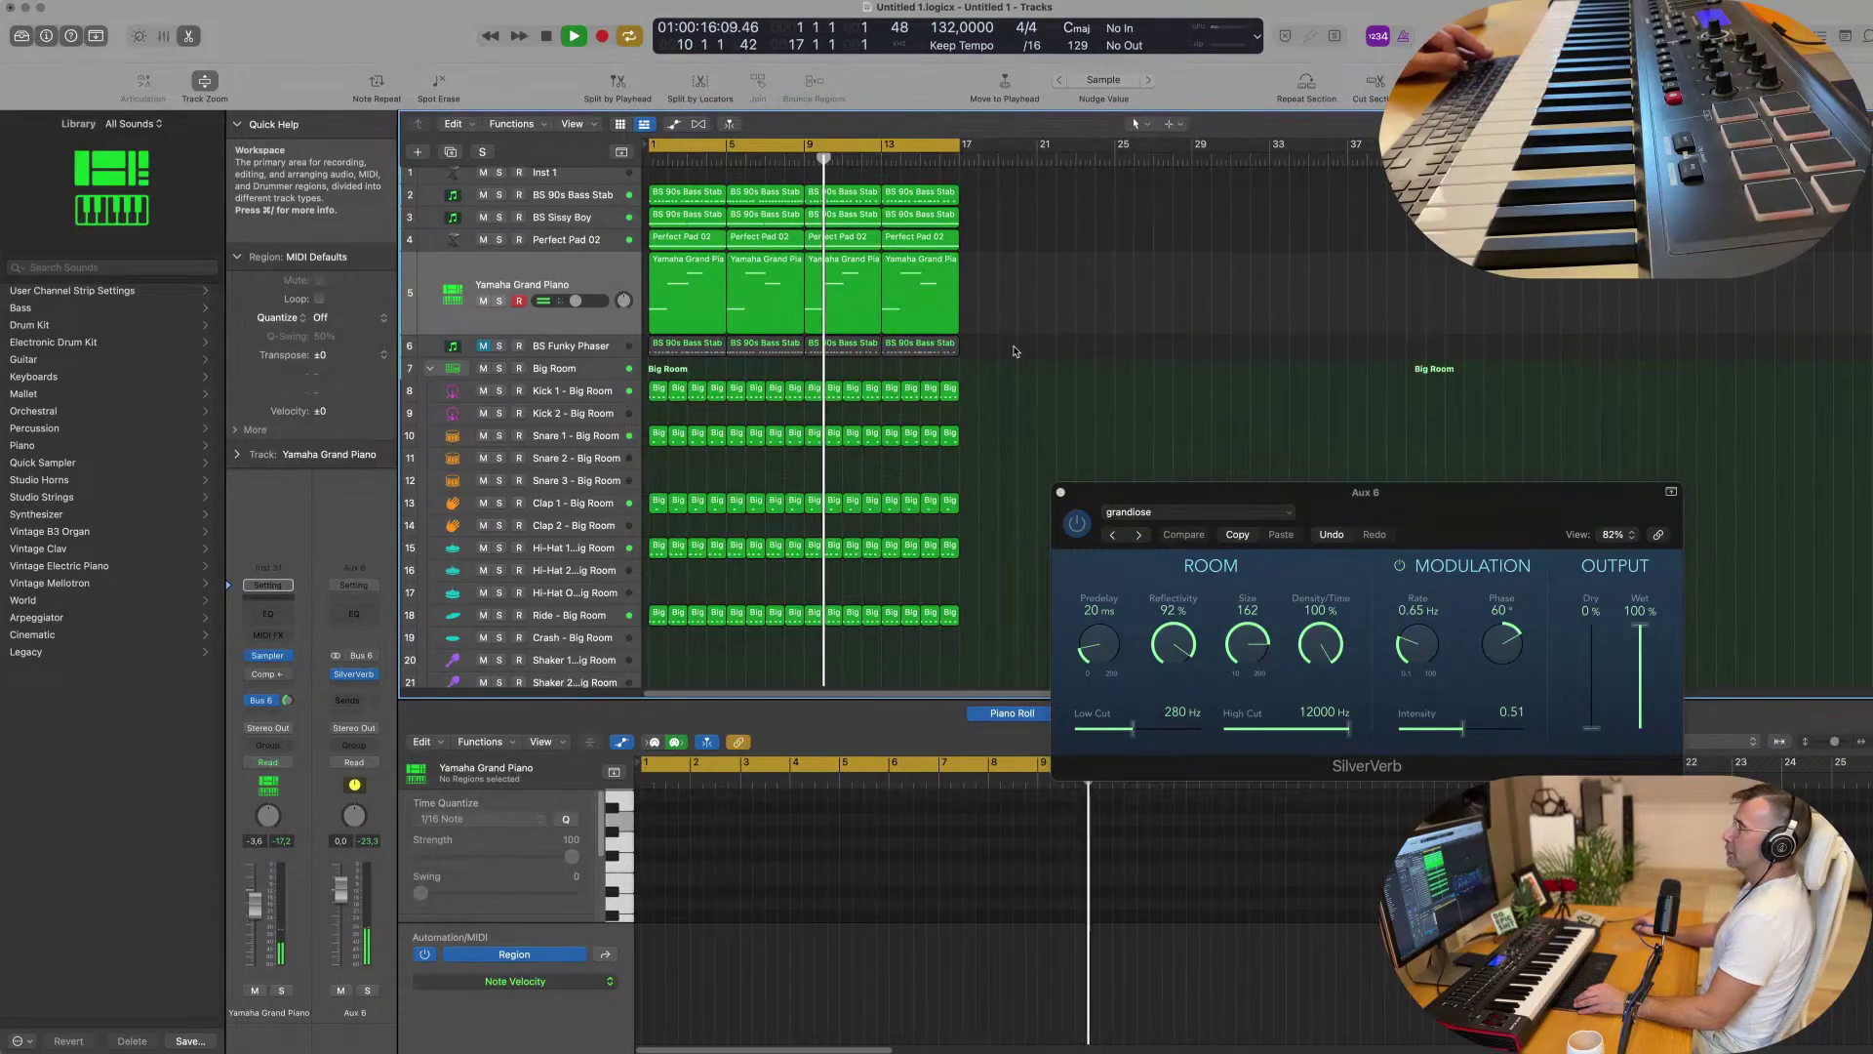
Restart the loop from bar 1 and duplicate the Yamaha Grand Piano track as an empty track with the same settings.
scroll(1013, 351, down, 4)
key(Return)
click(460, 253)
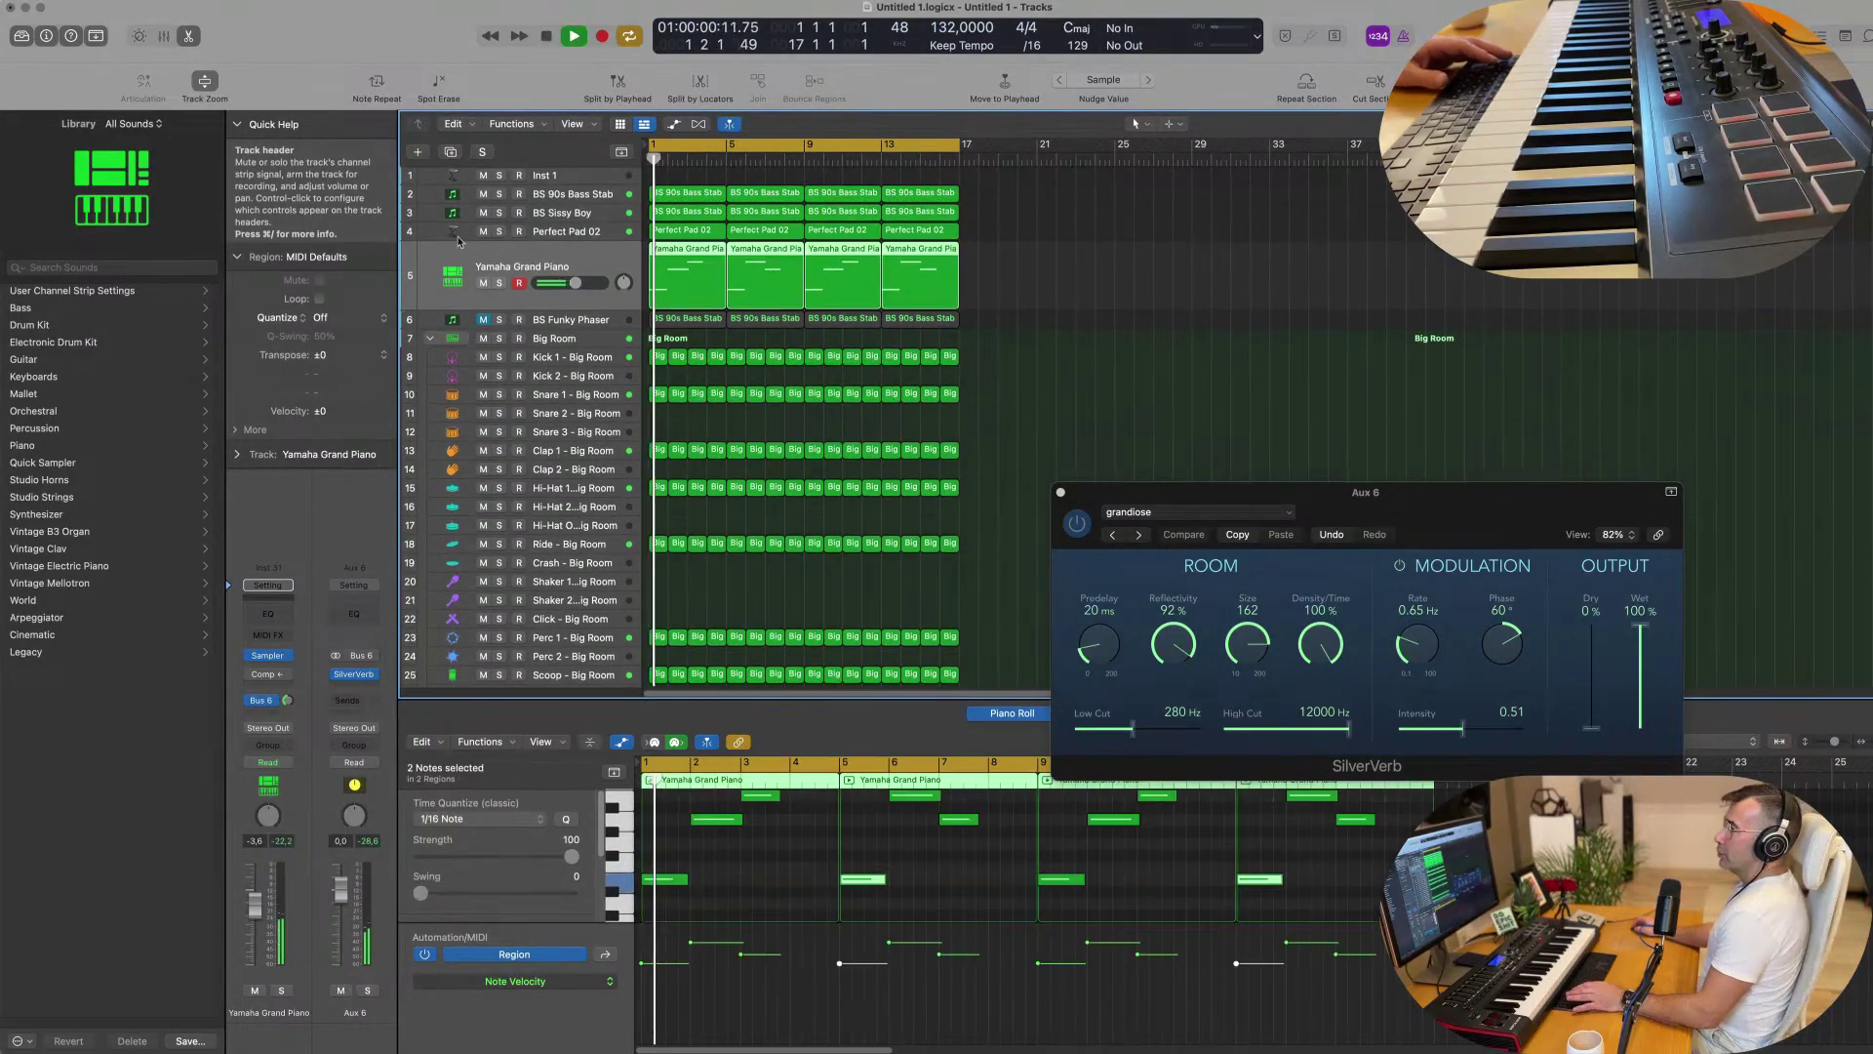
click(451, 152)
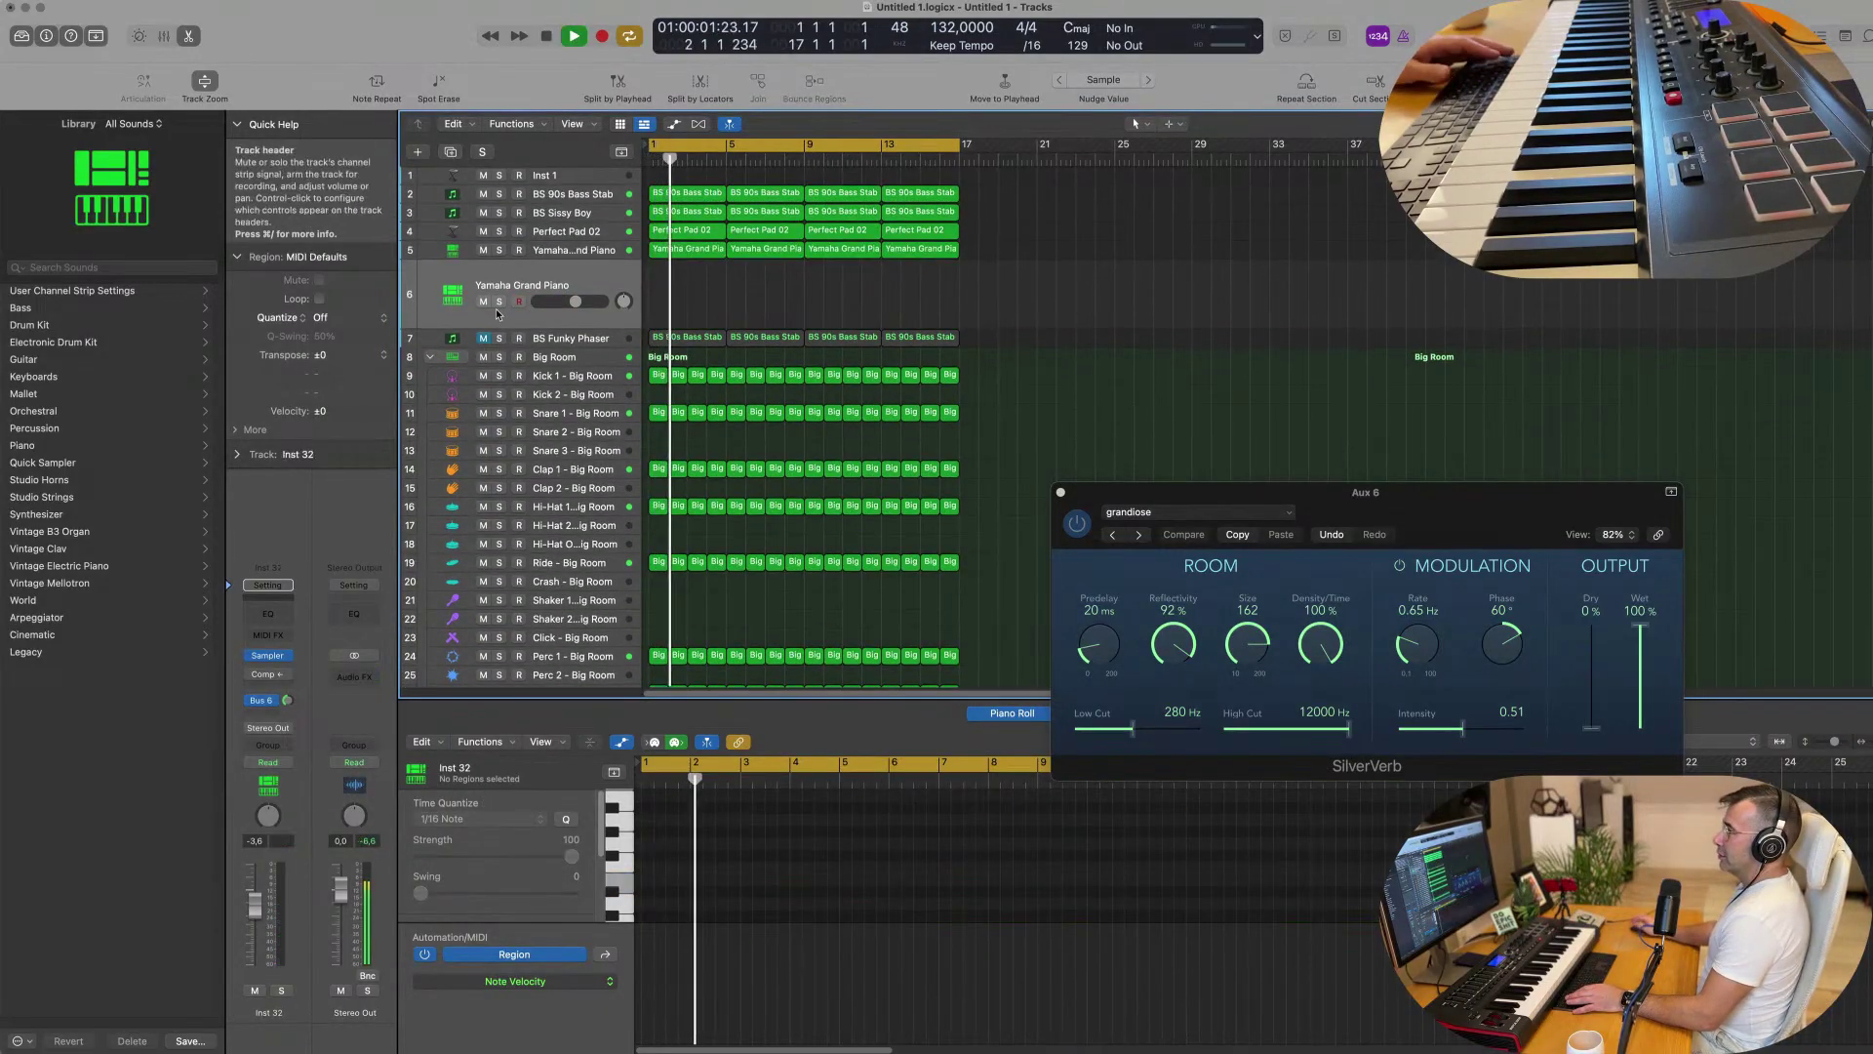
Mute the BS Sissy Boy bass track and restart the loop to hear the arrangement without it.
click(590, 231)
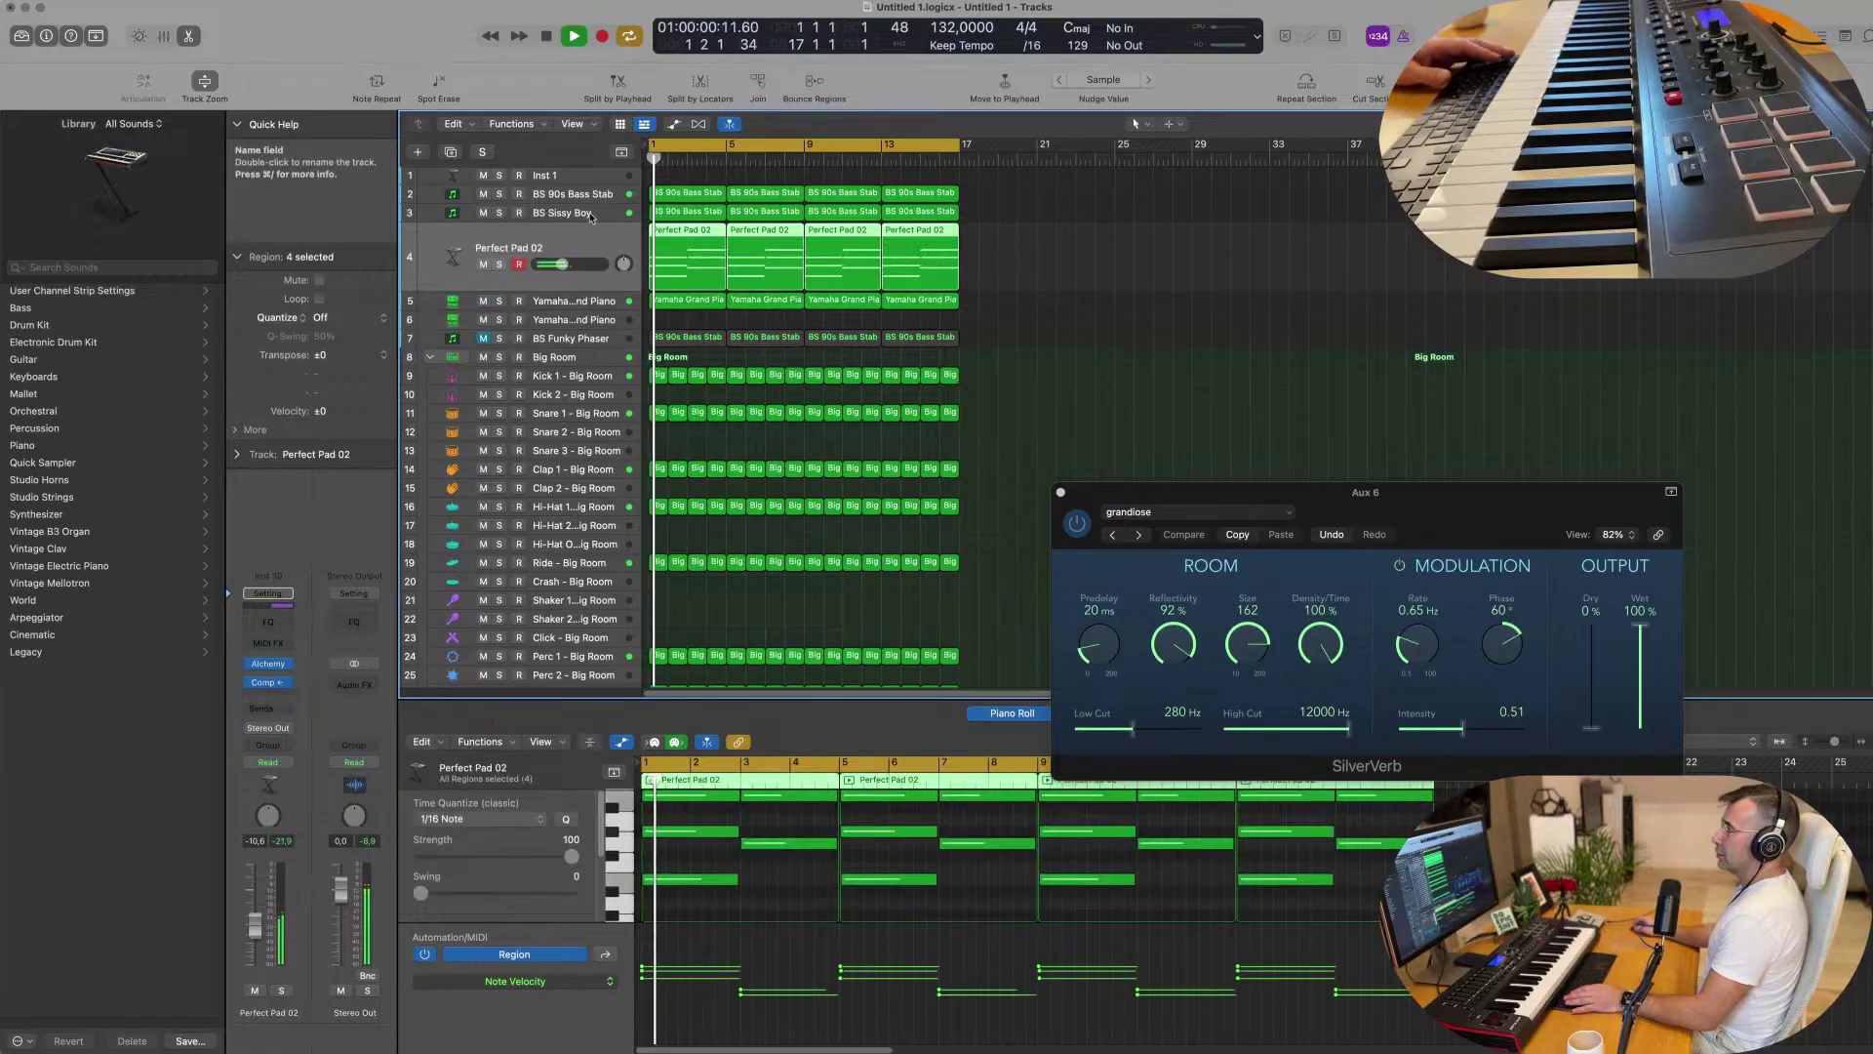
key(space)
click(483, 213)
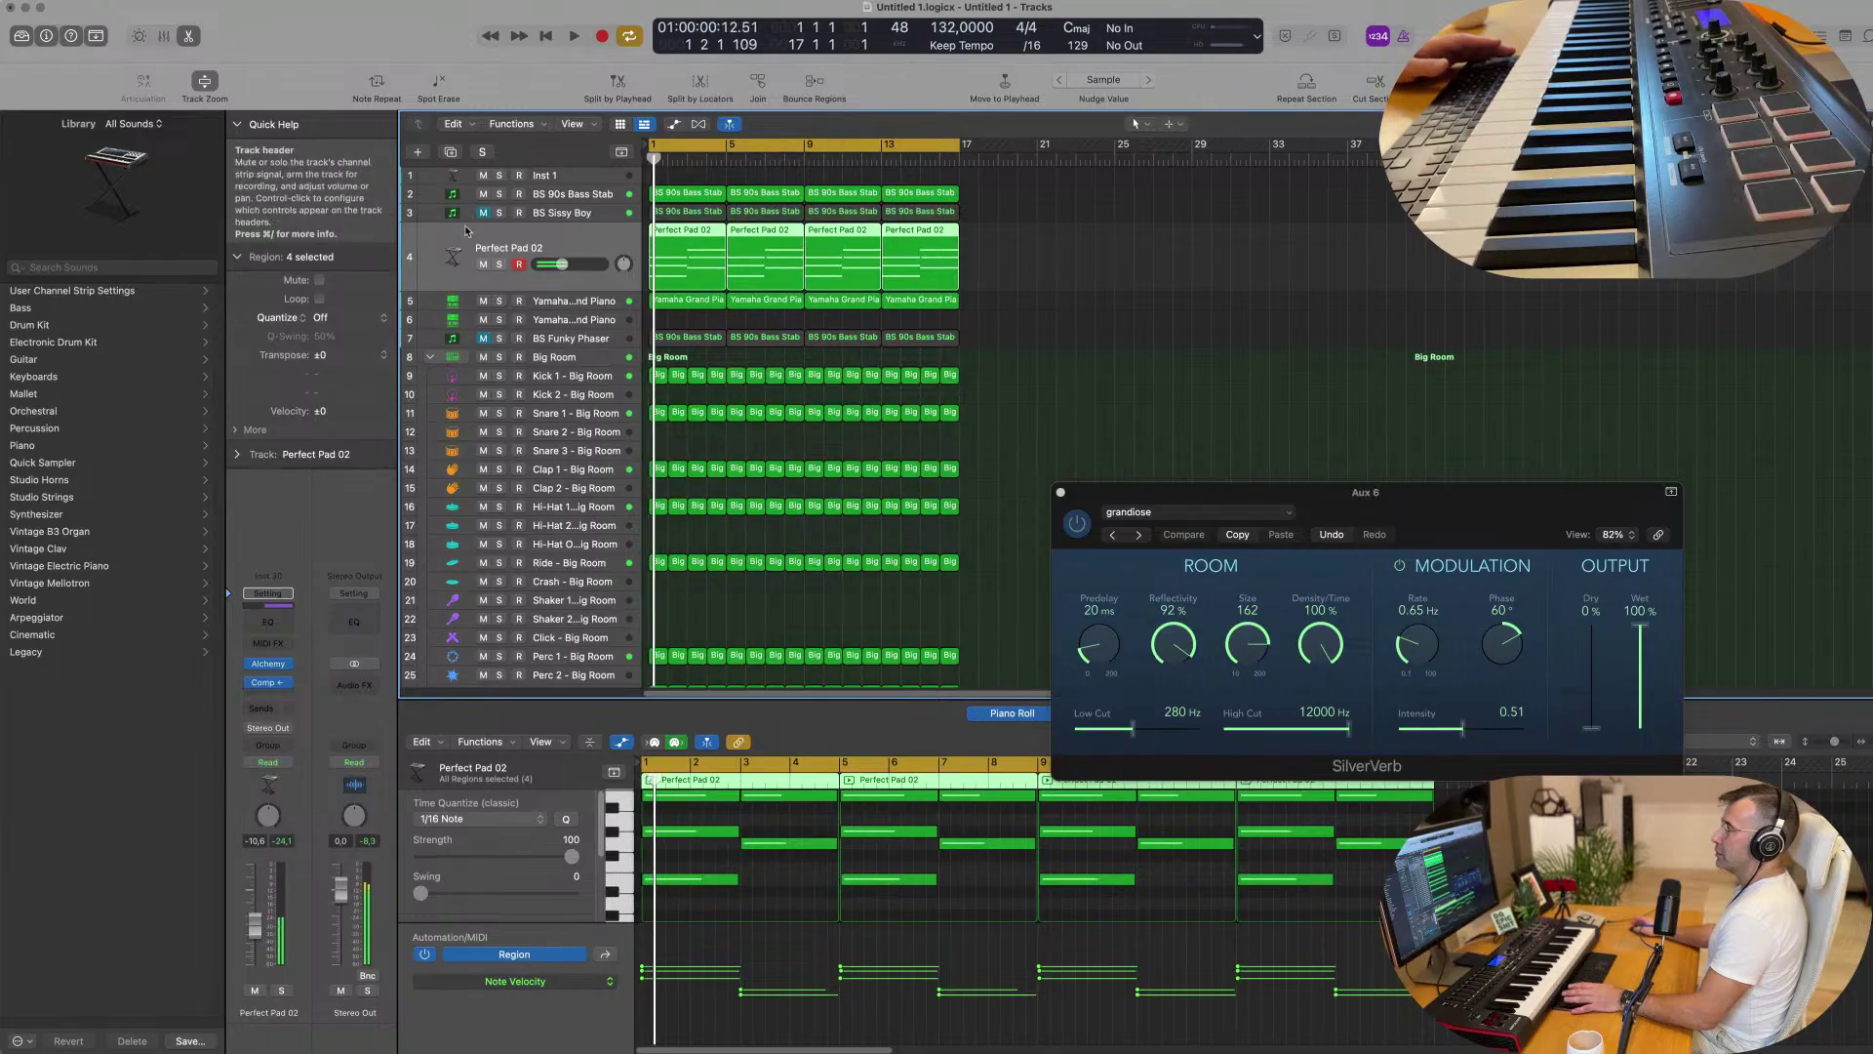
key(space)
Mute the BS 90s Bass Stab track, reactivate BS Sissy Boy, and select the BS Sissy Boy track.
click(591, 200)
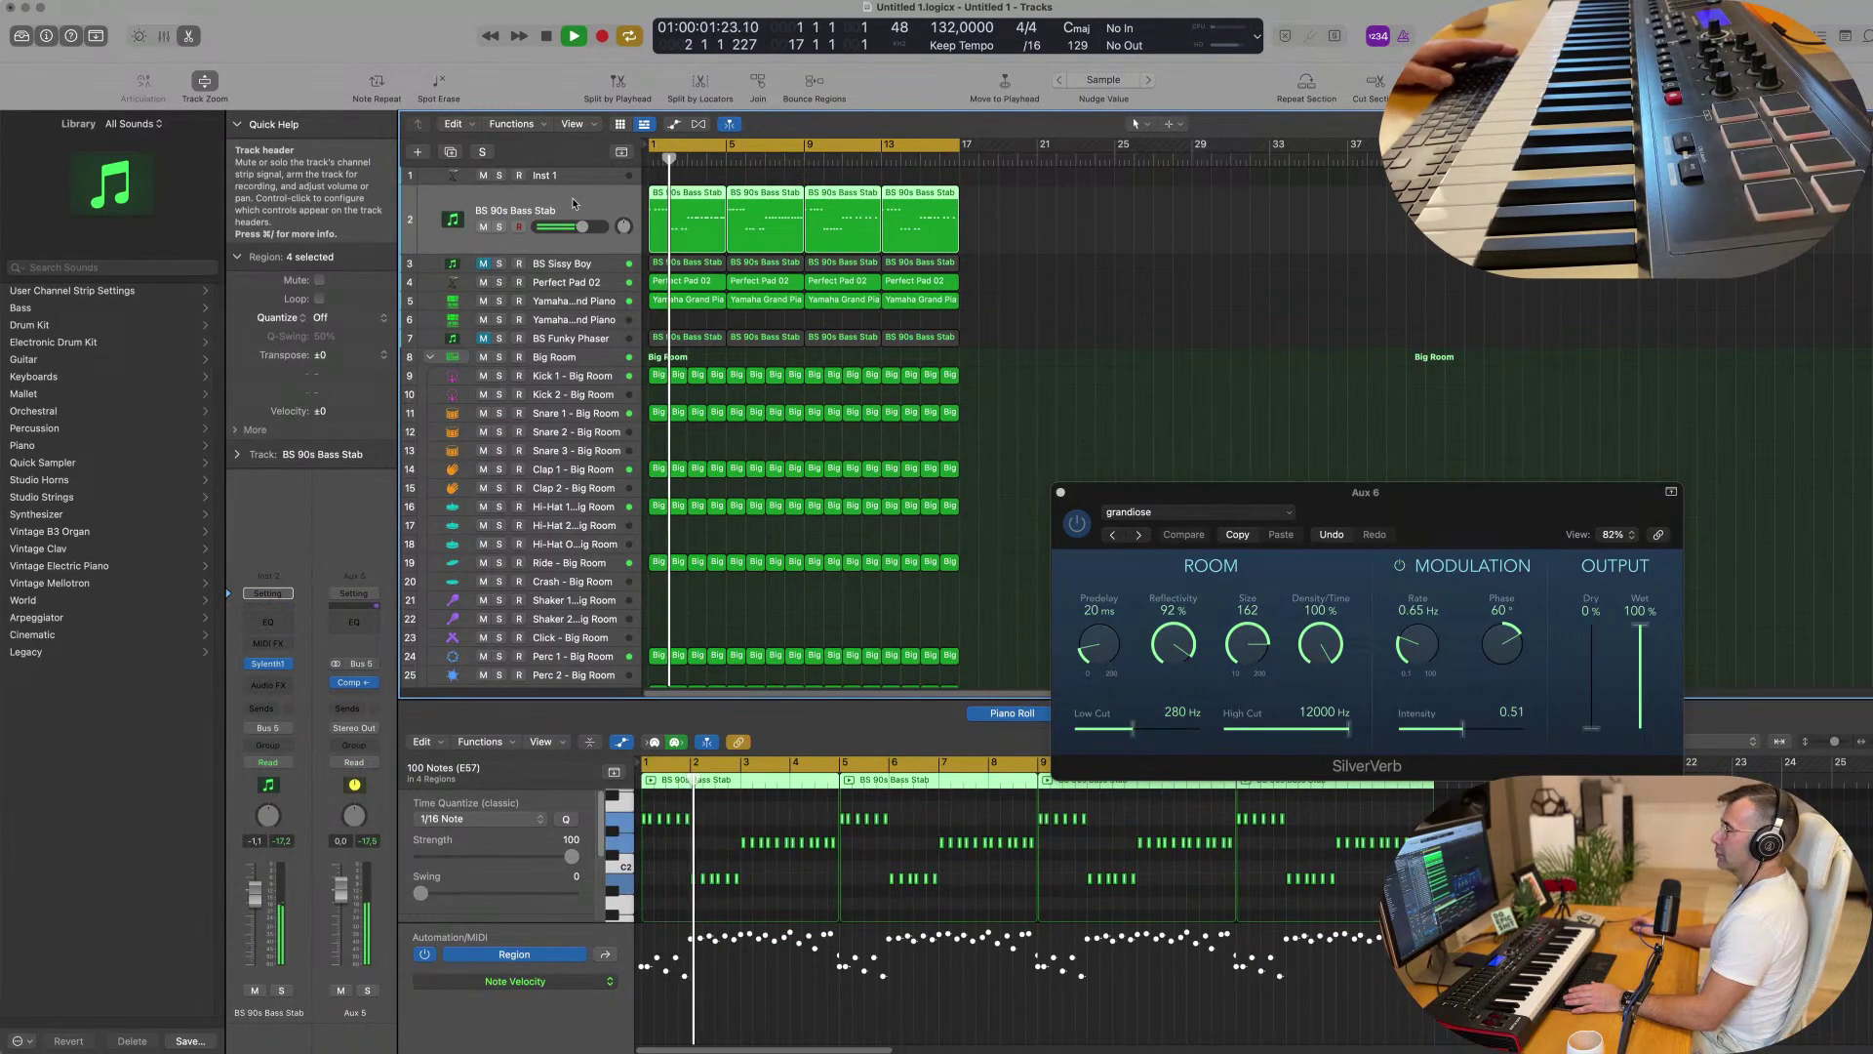
click(484, 226)
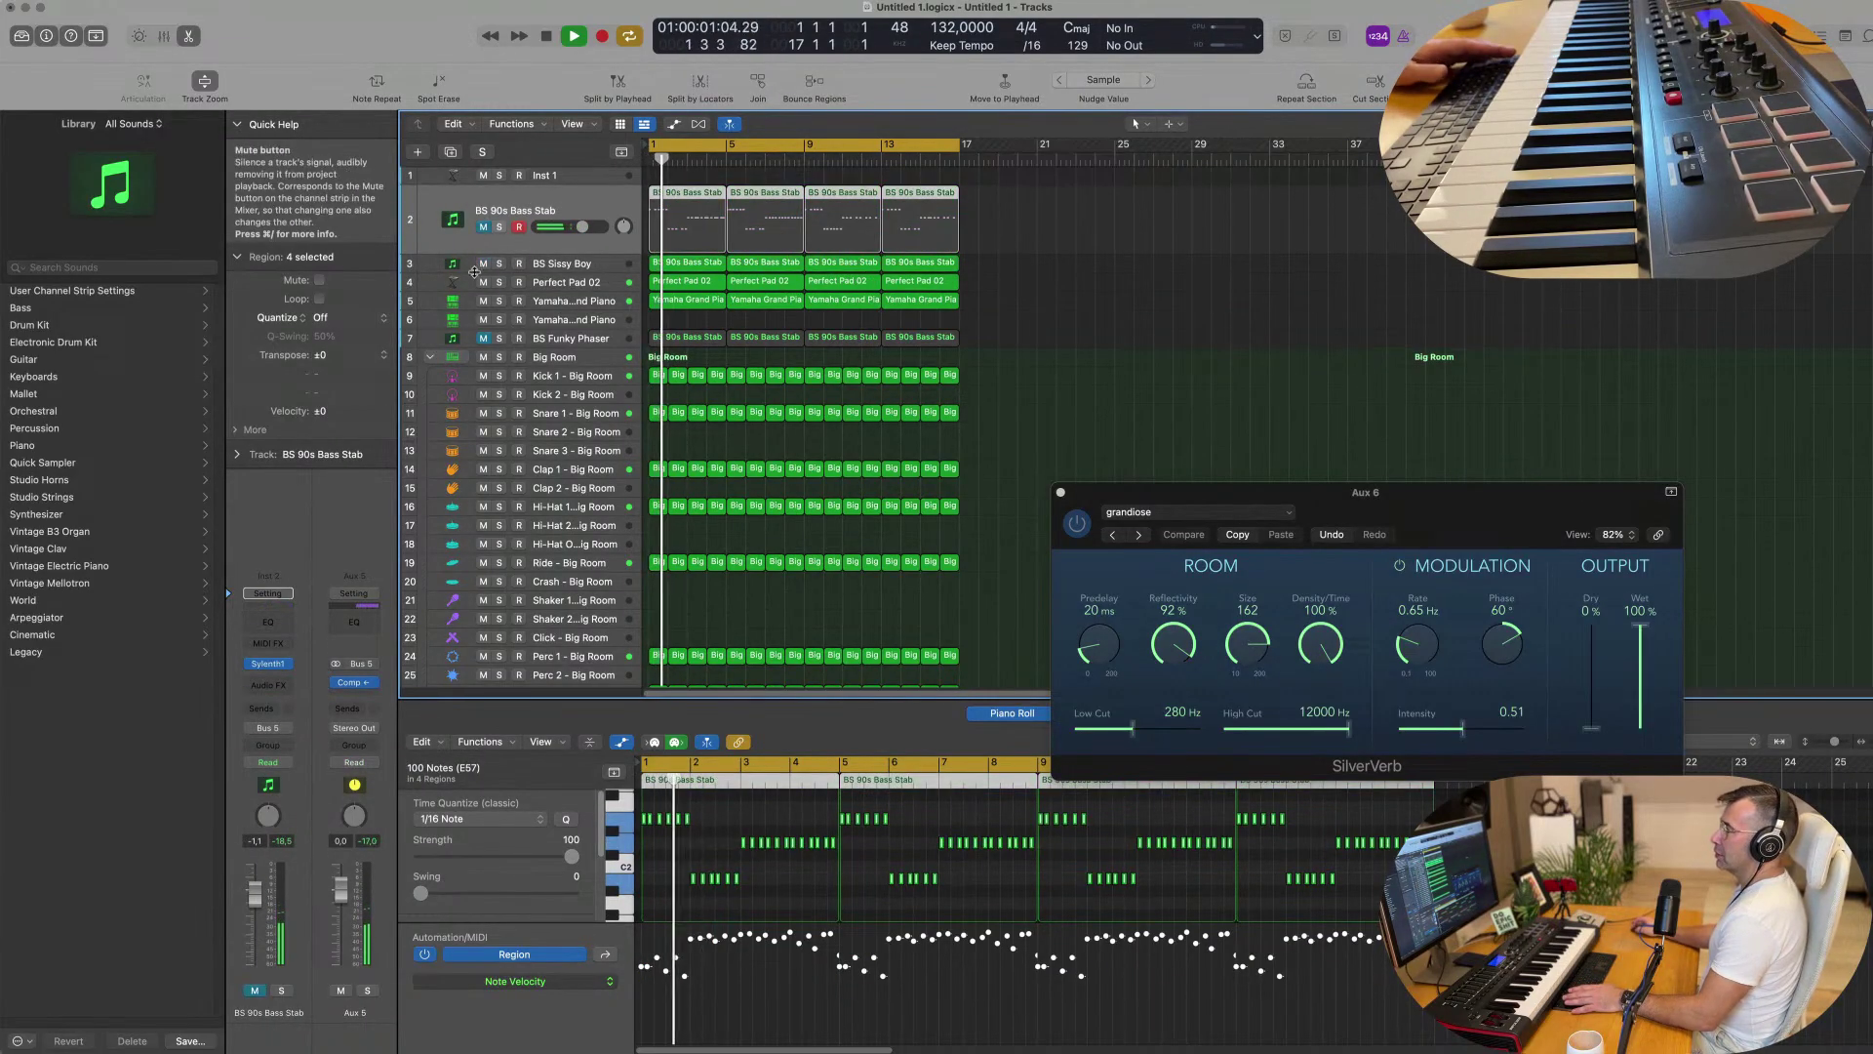
click(578, 267)
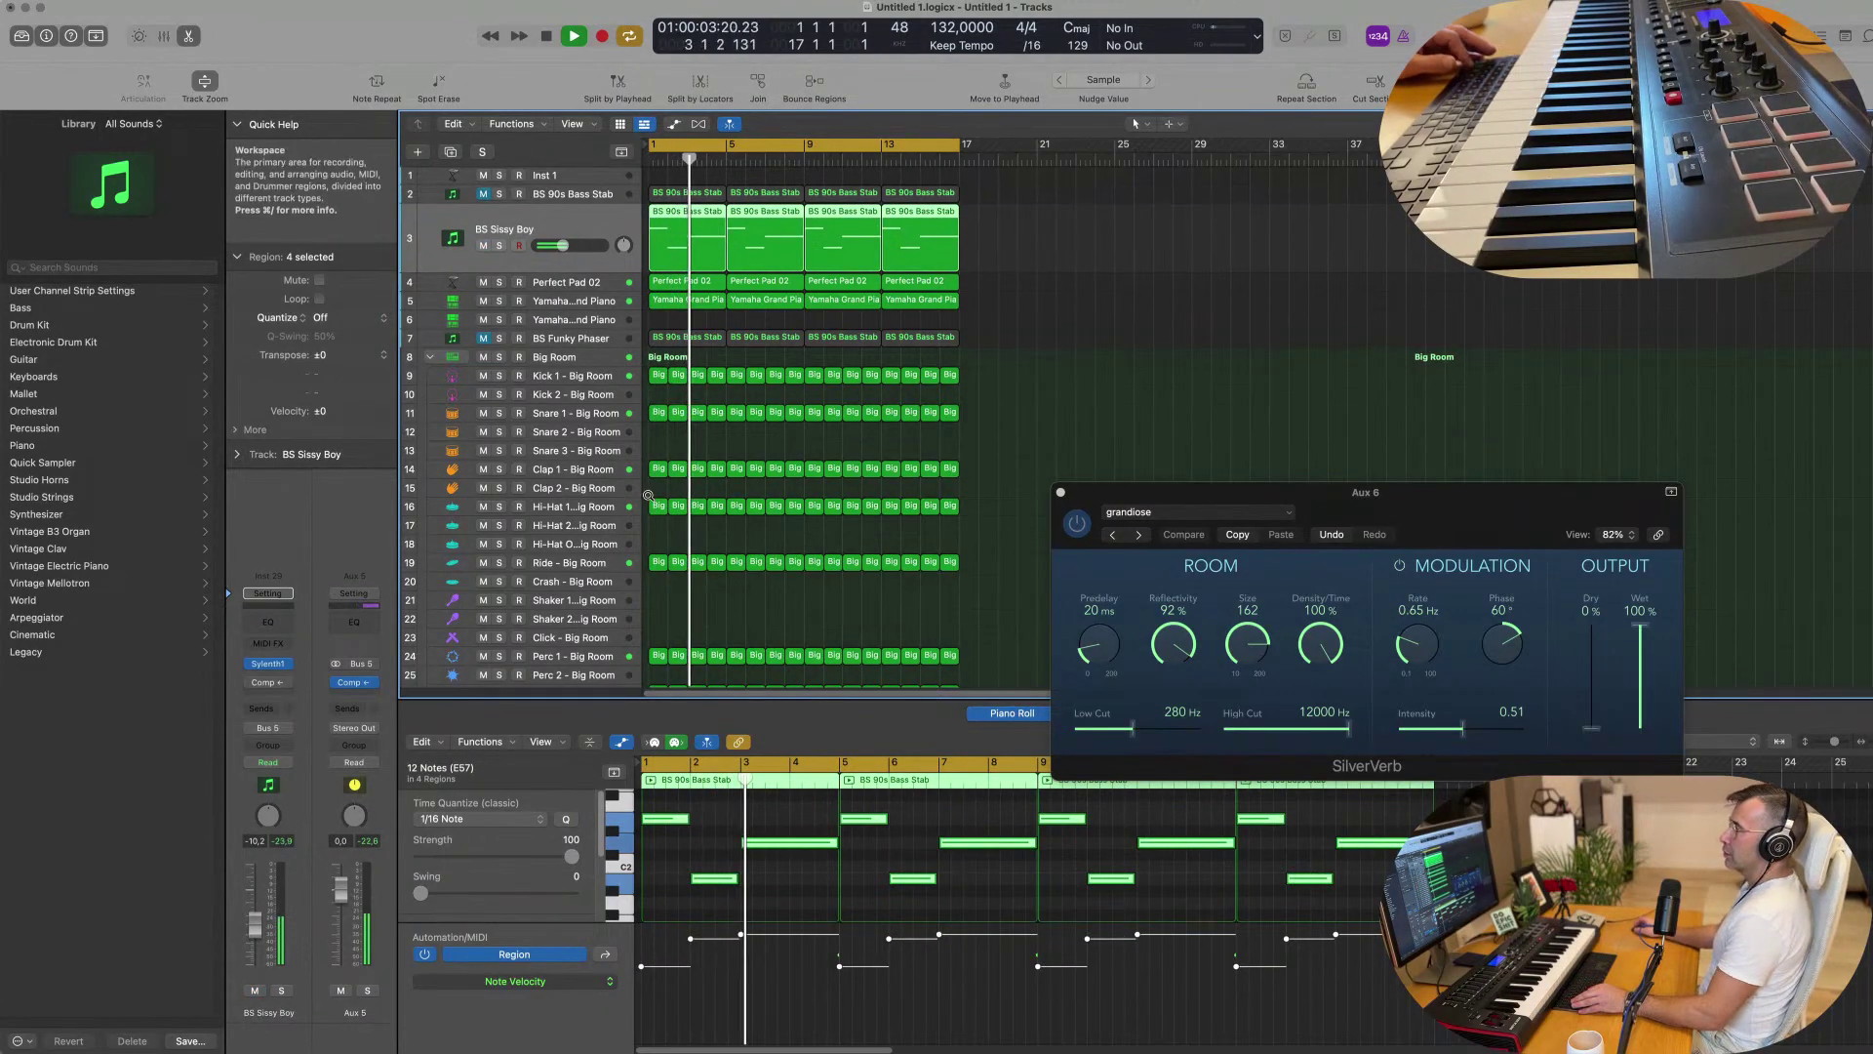
Duplicate the BS Sissy Boy track and open the Sylenth1 instrument on the new empty copy.
scroll(648, 496, up, 2)
scroll(643, 520, up, 1)
scroll(647, 496, down, 1)
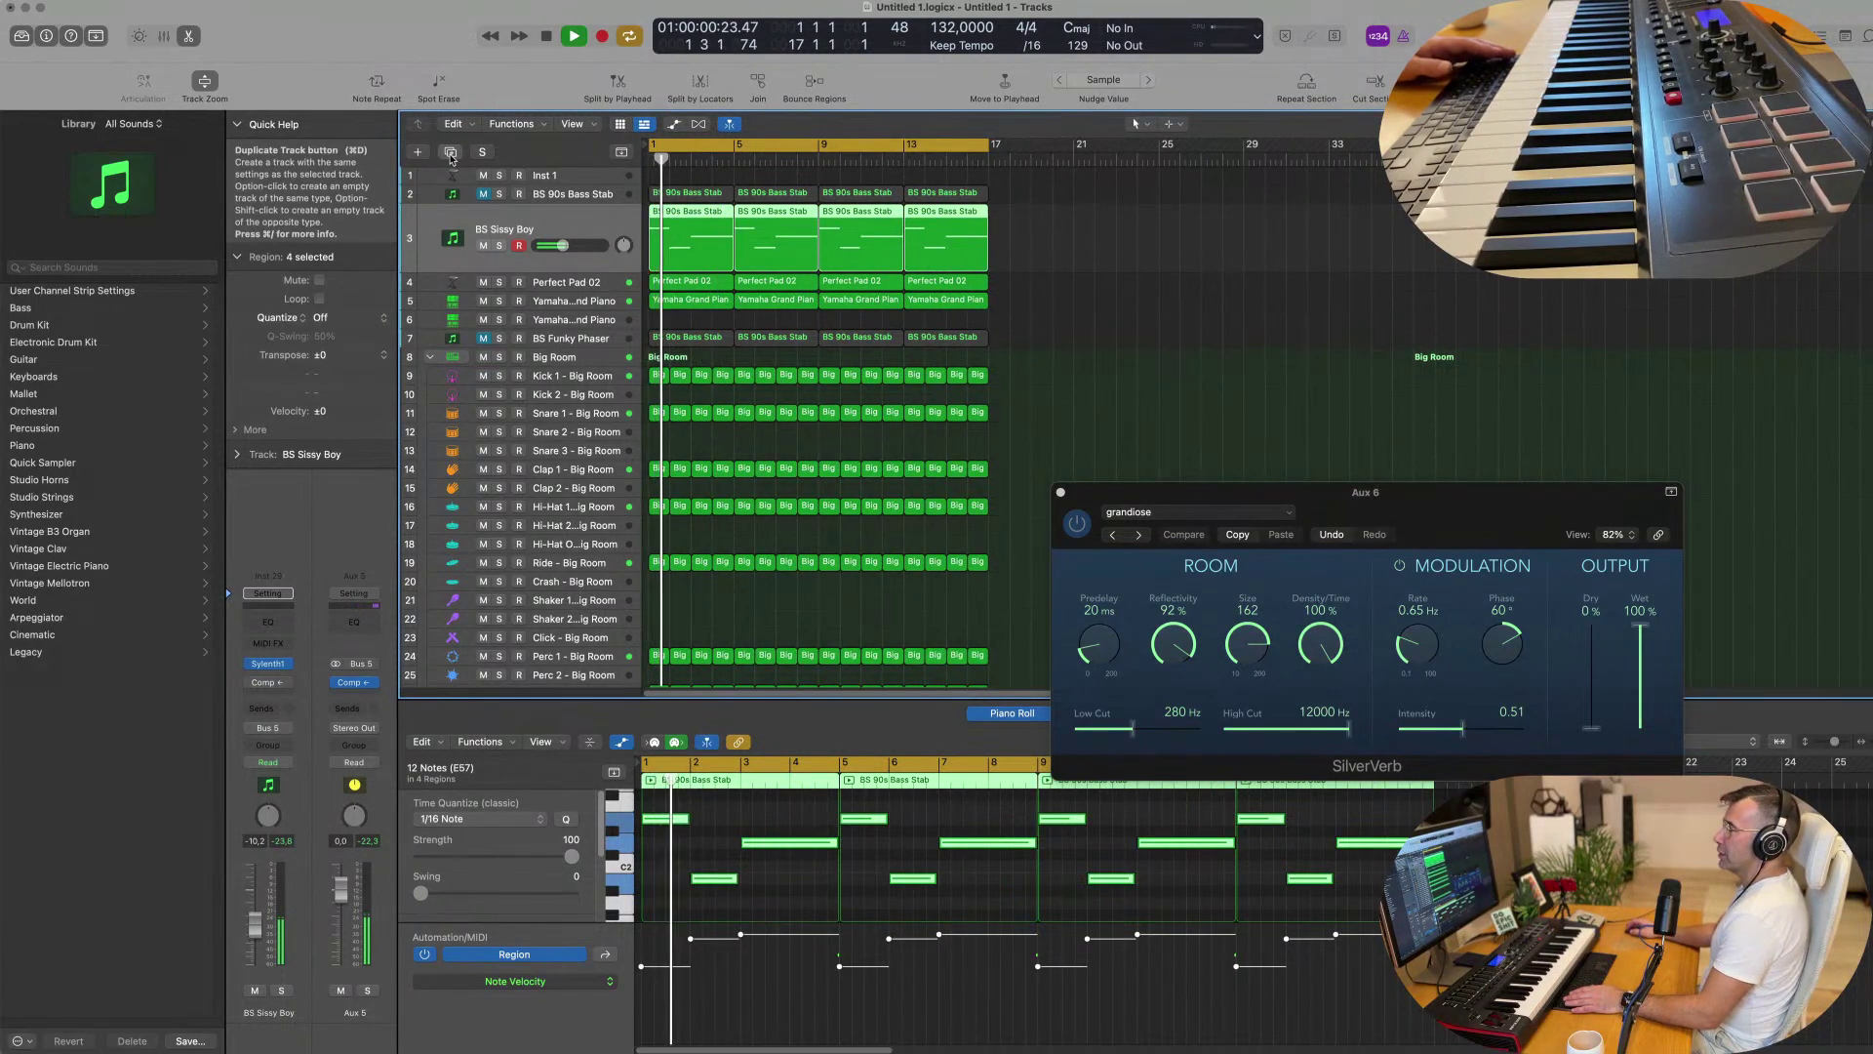
key(super+d)
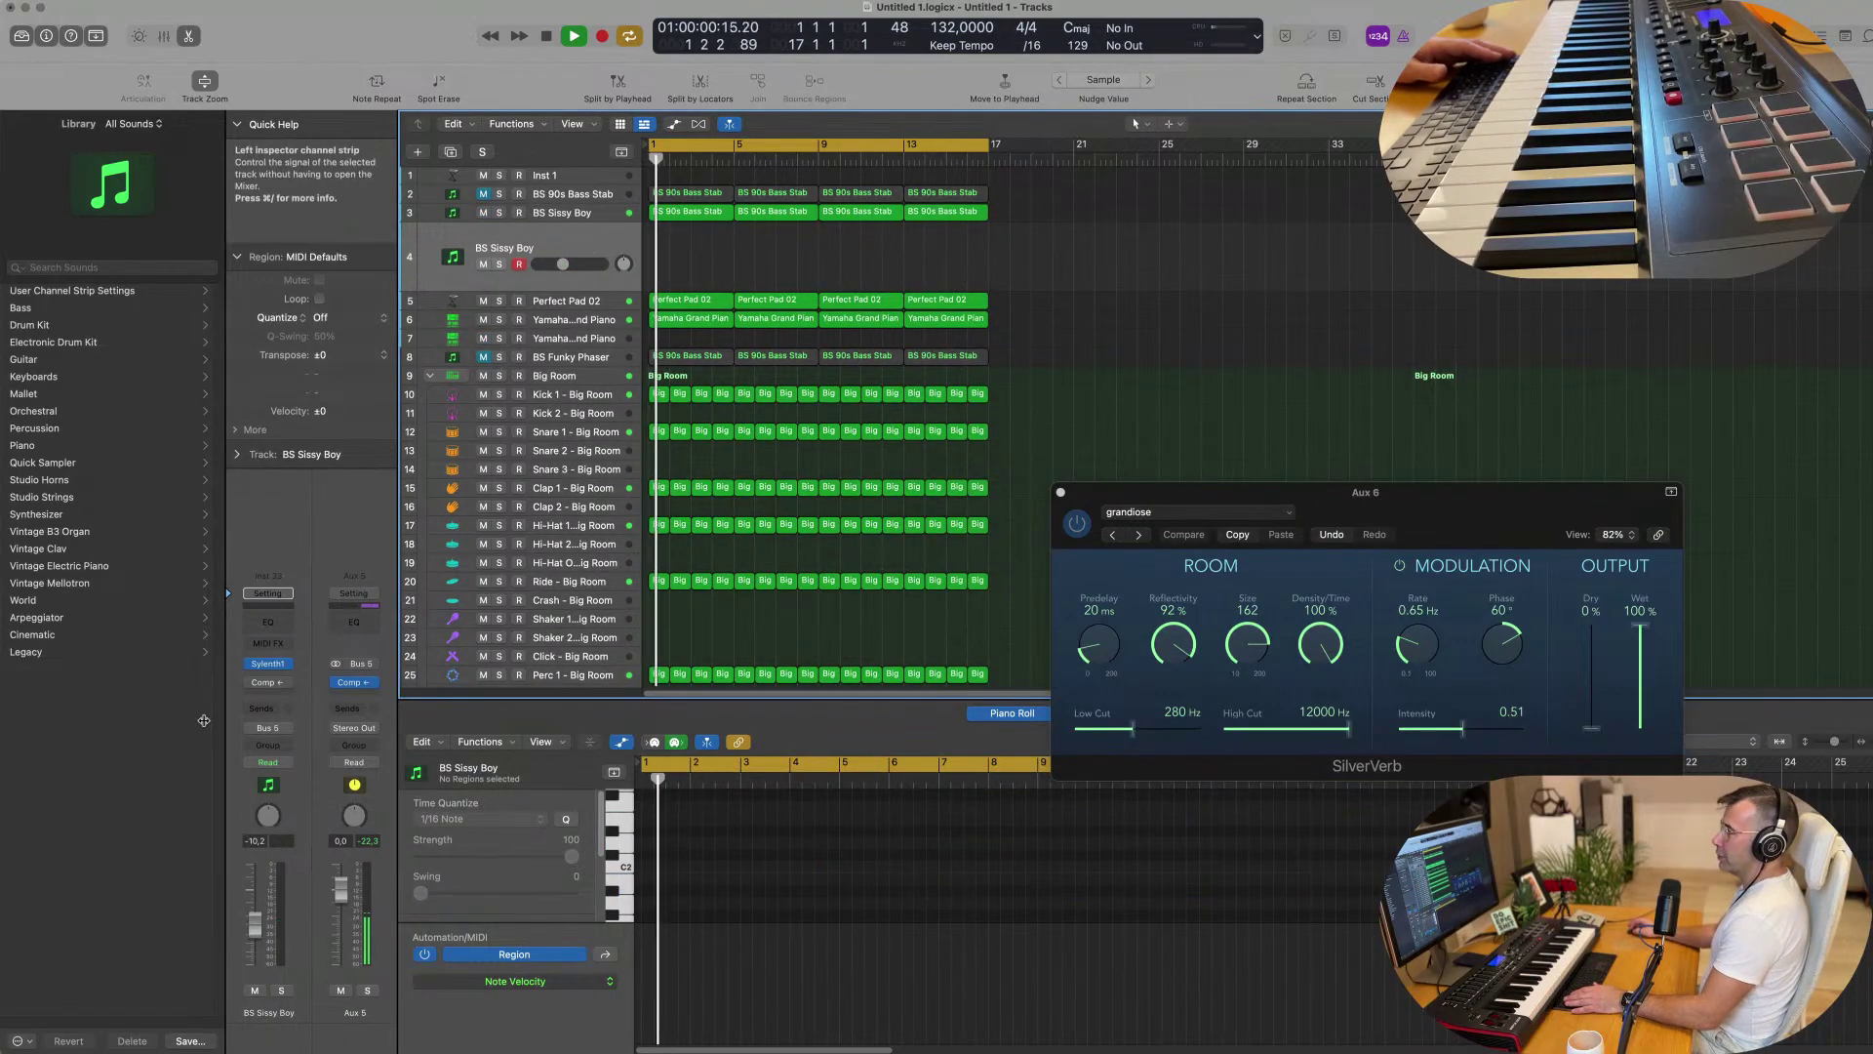
click(267, 663)
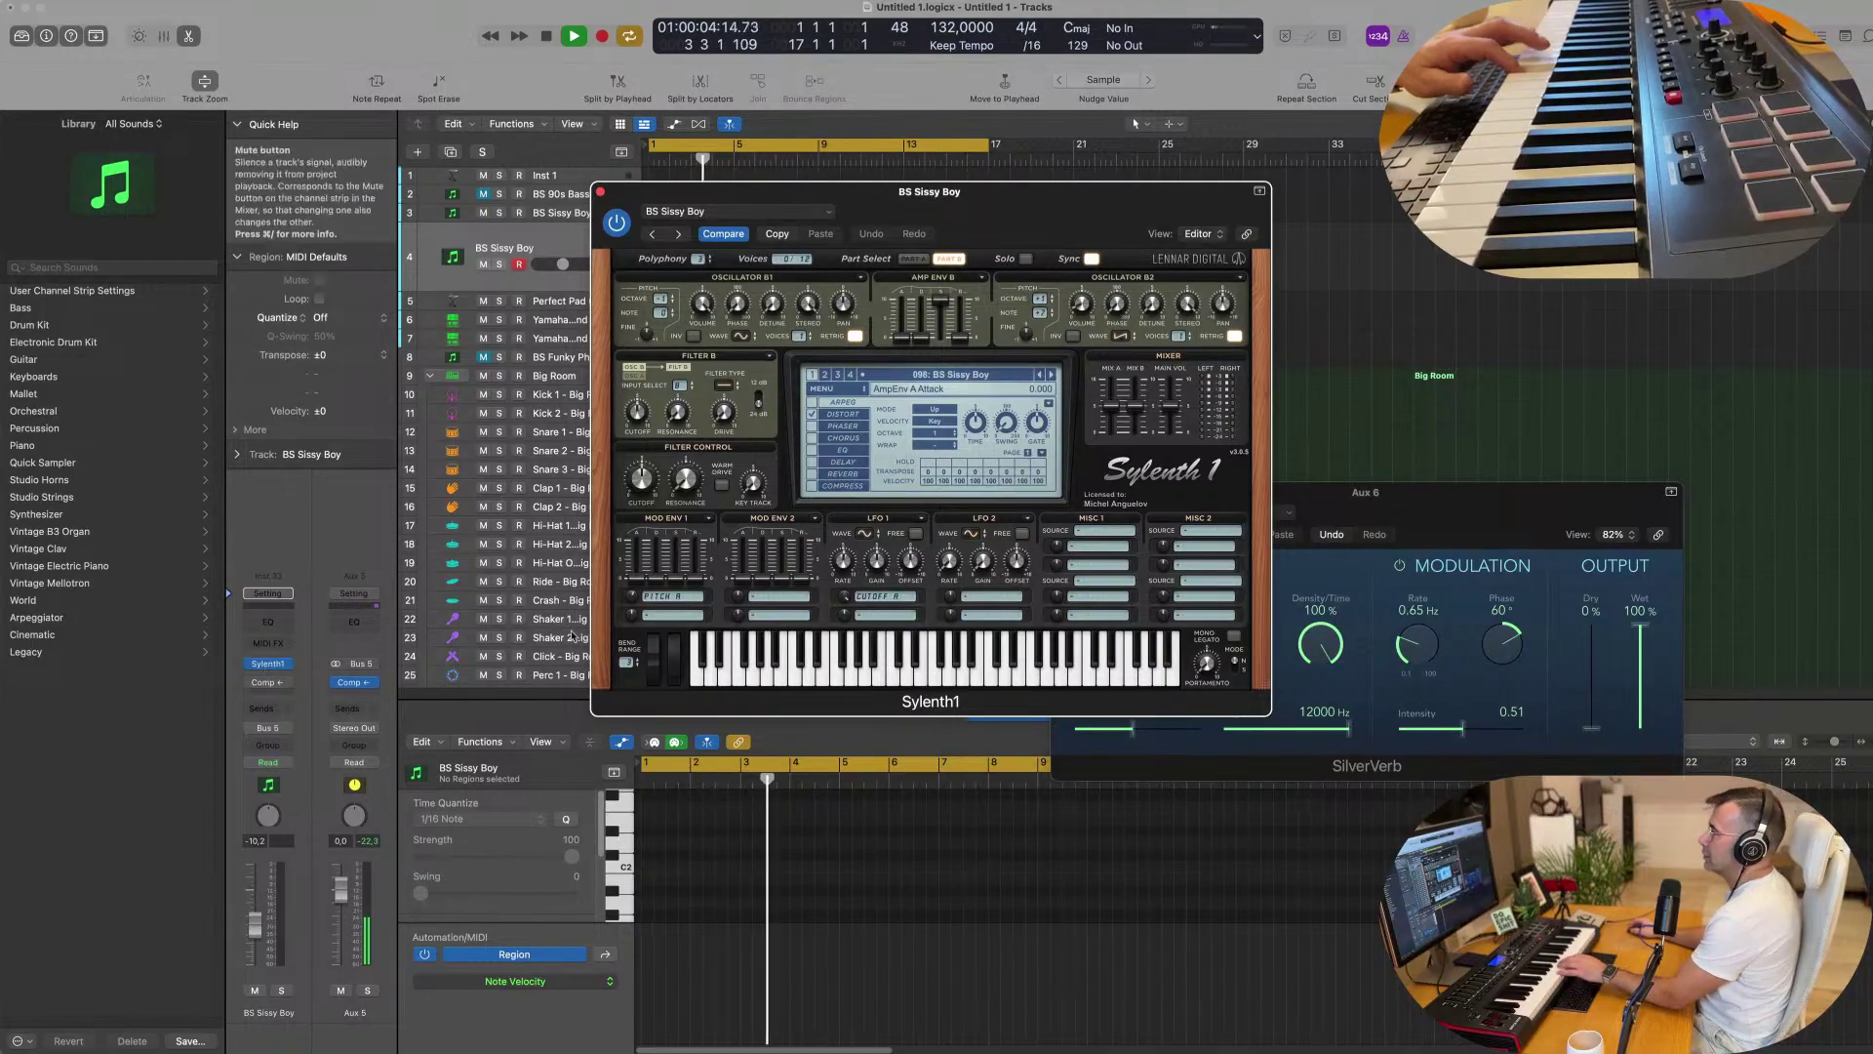
Switch Sylenth1 on the duplicated track to its fourth sub-bank and load preset 410, ARP Portano.
click(964, 380)
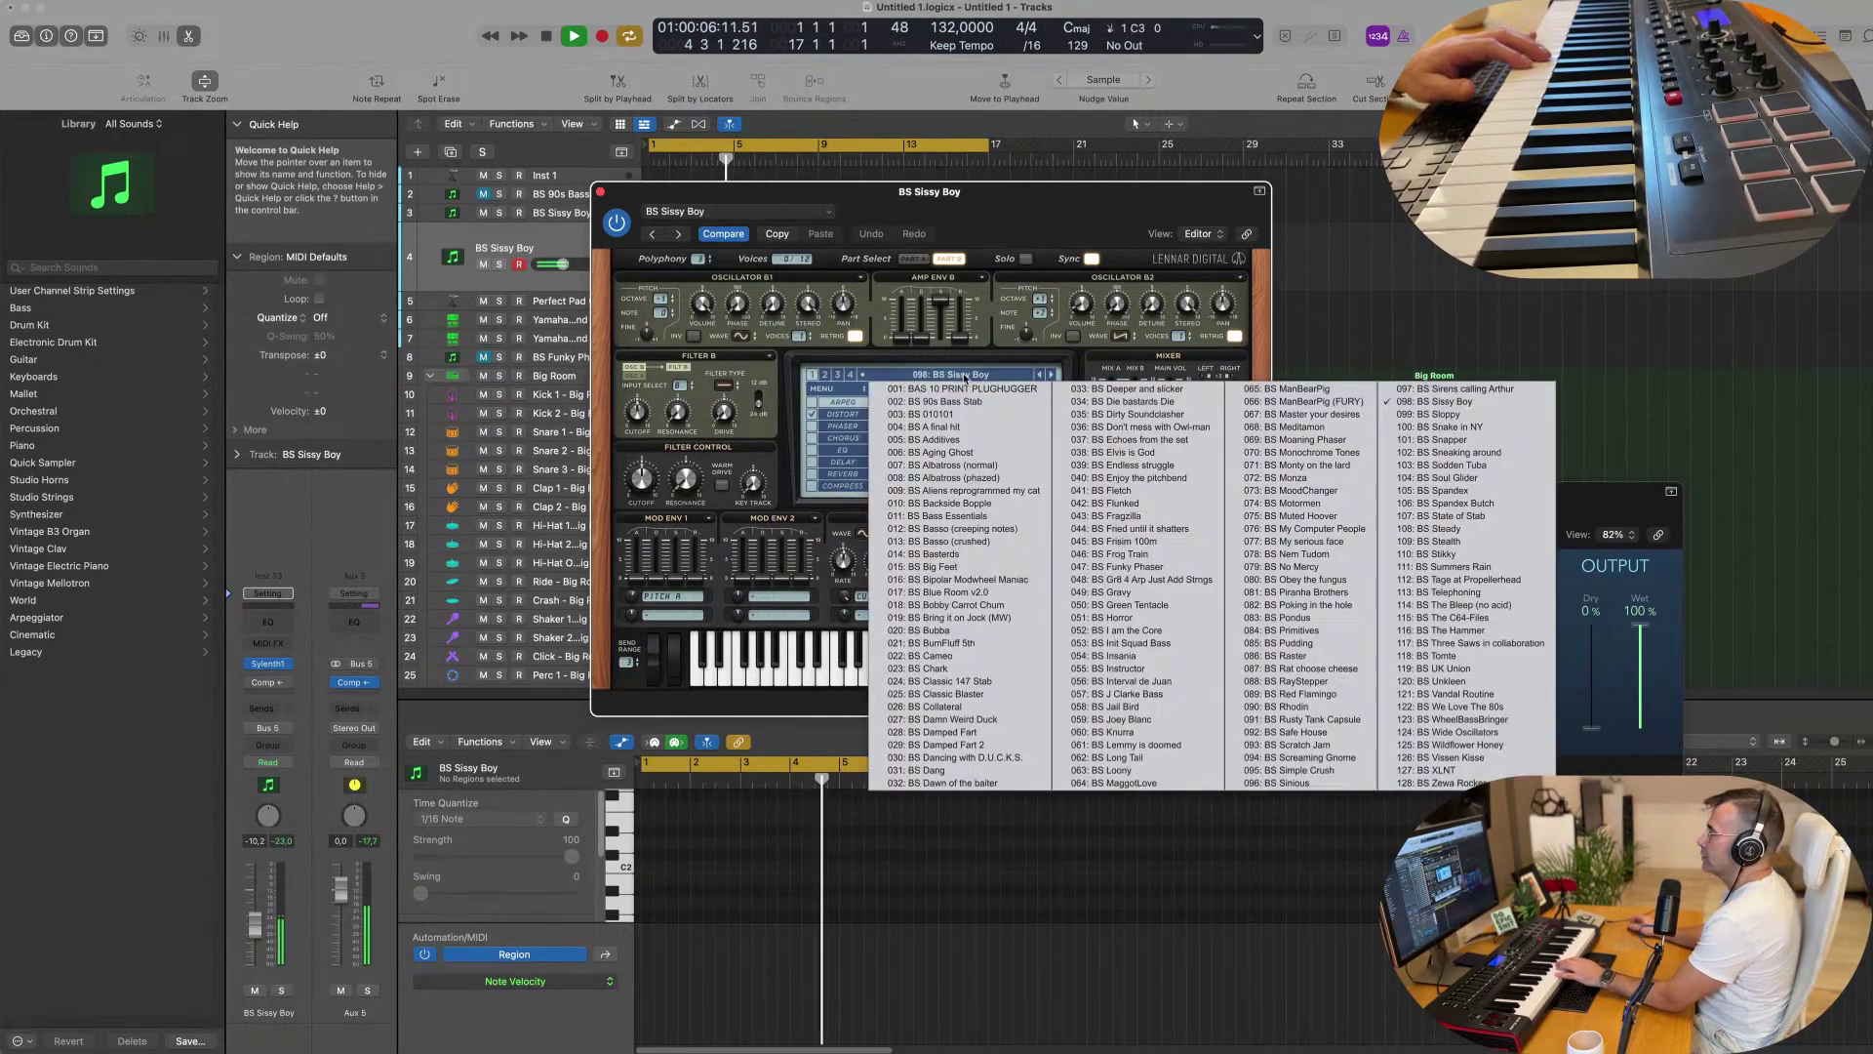
click(850, 373)
click(906, 379)
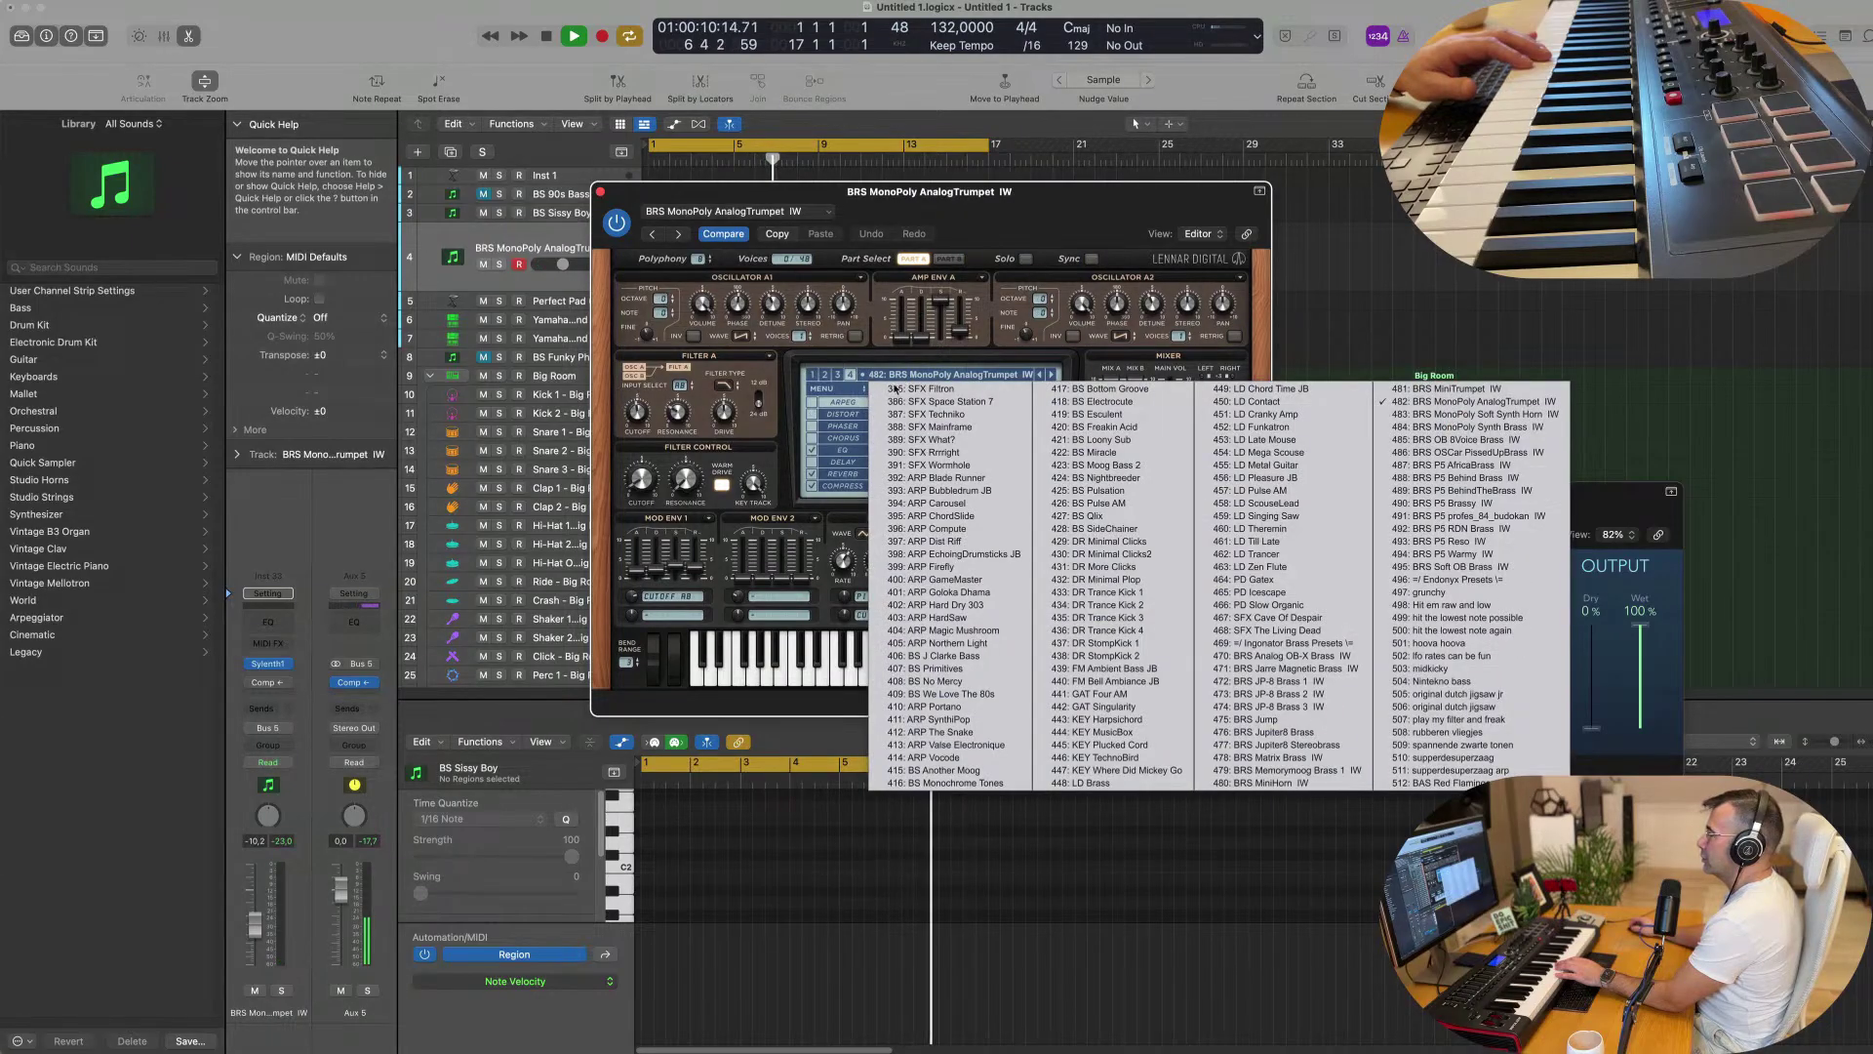
click(935, 706)
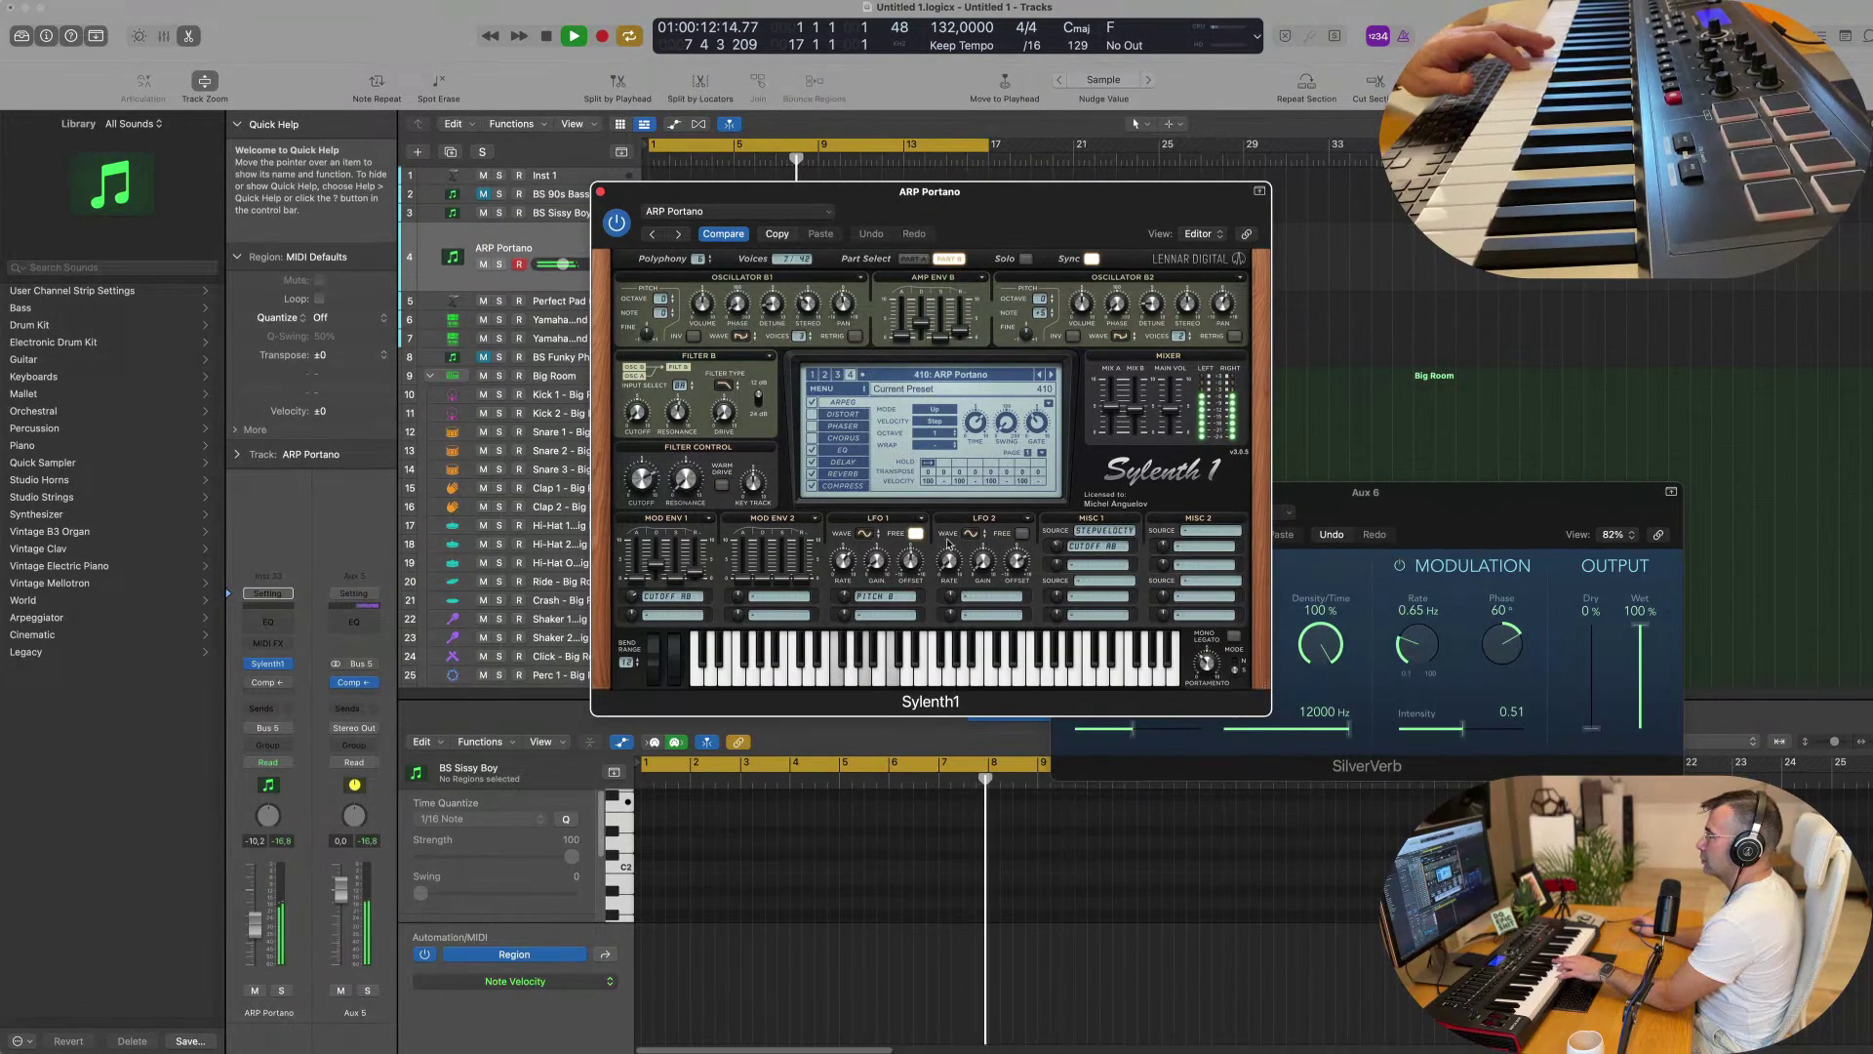
Audition the presets following ARP Portano one by one, from ARP SynthiPop up to BS Another Moog.
click(1054, 375)
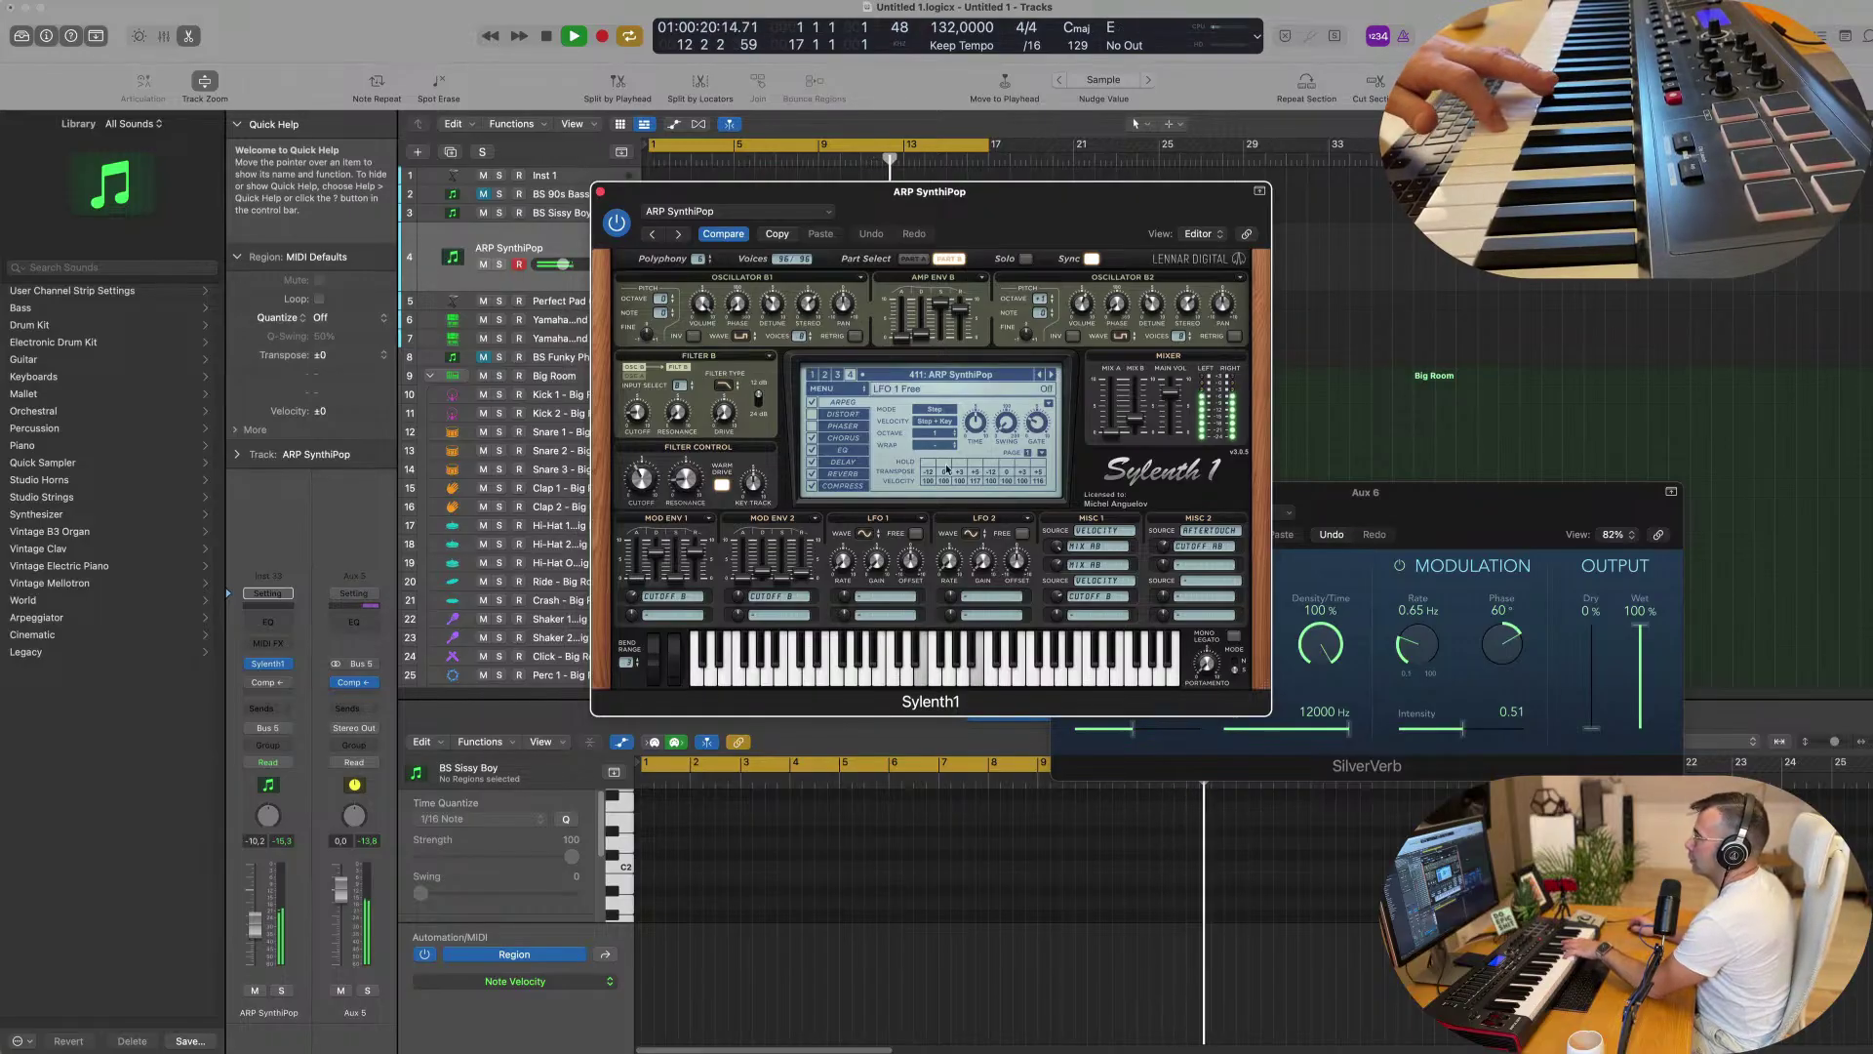
click(1051, 376)
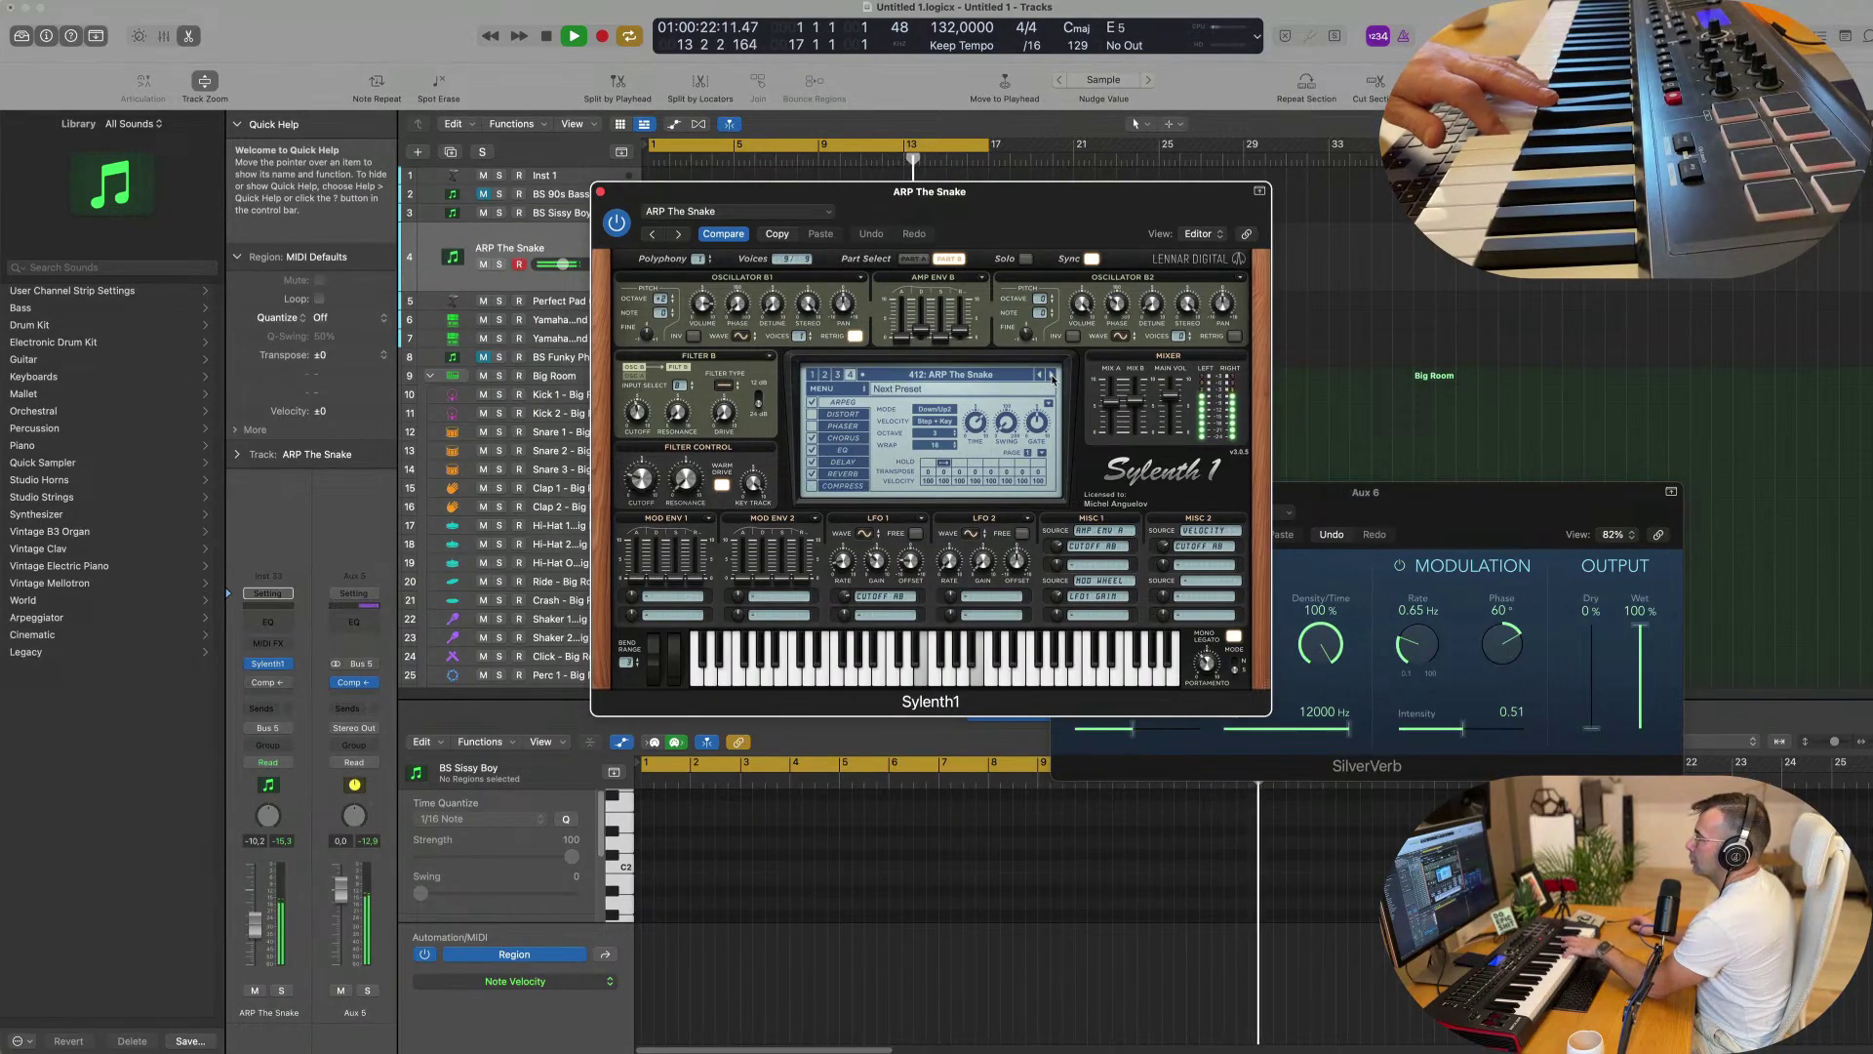
click(1052, 376)
click(1051, 375)
click(1052, 375)
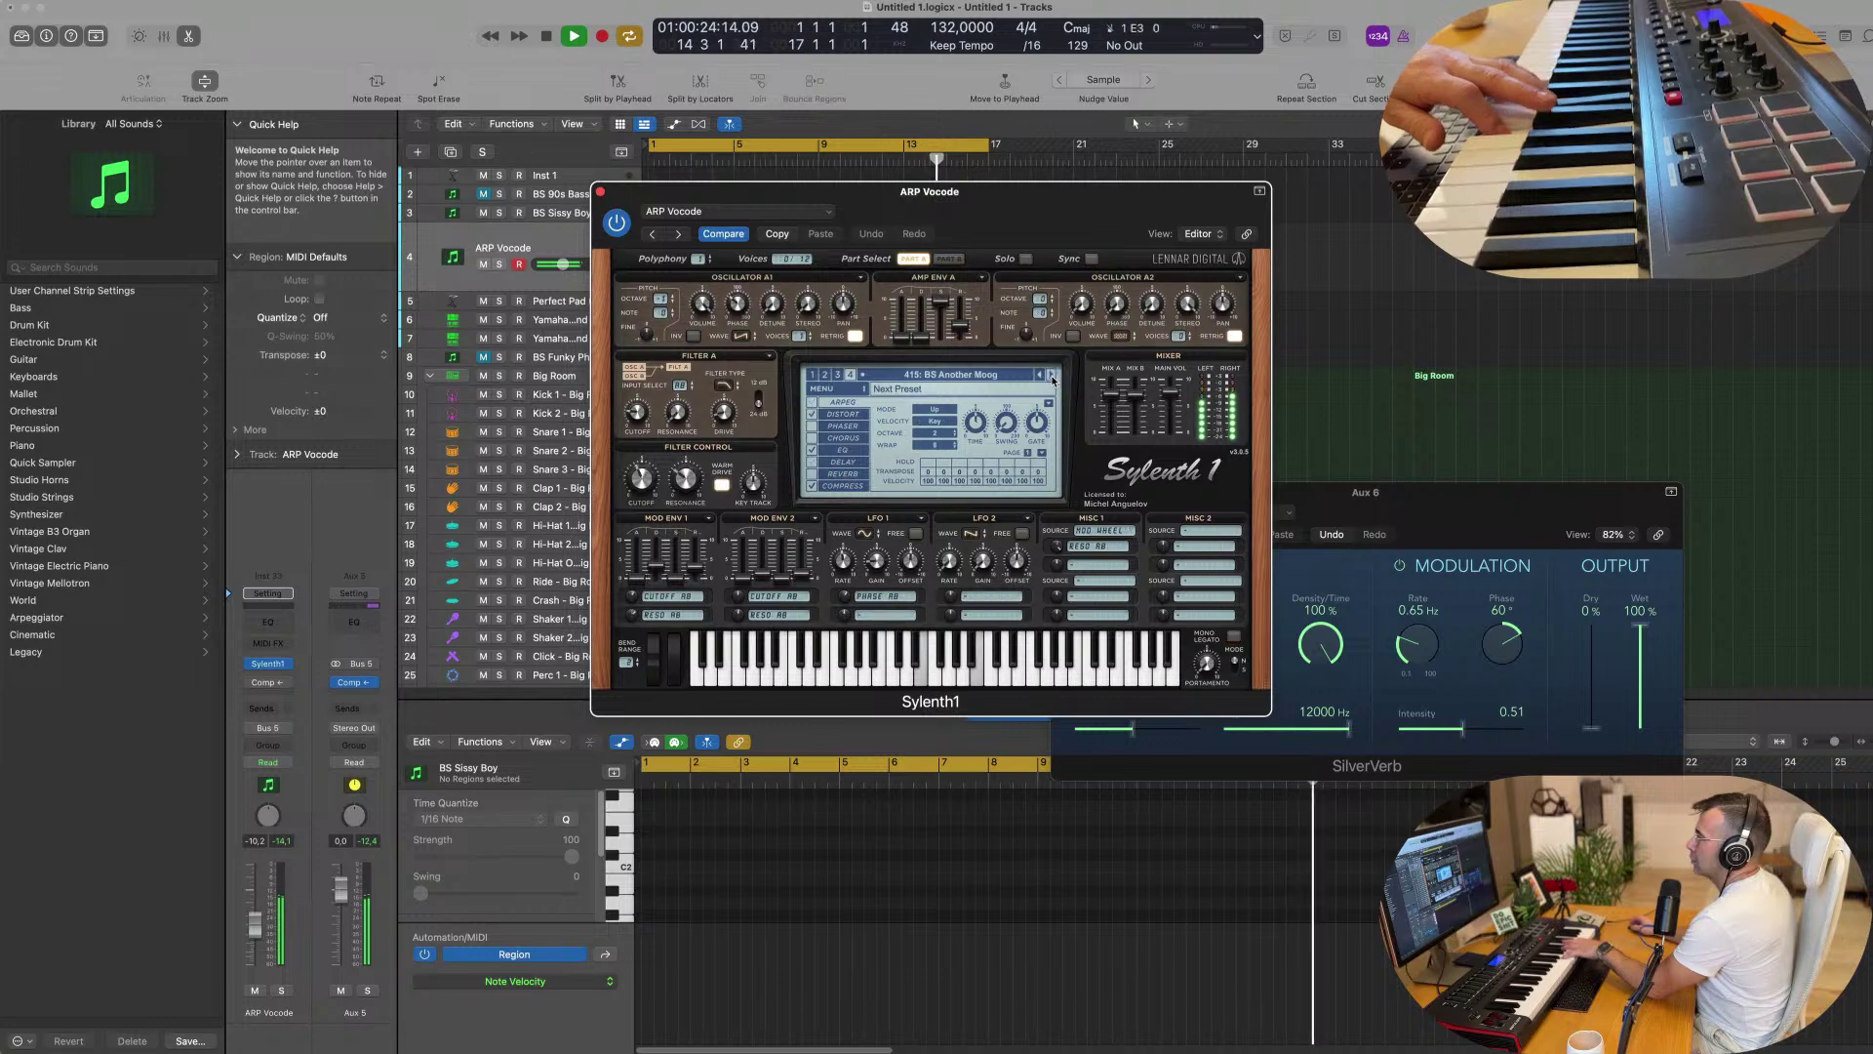
Try preset 510, supperdesuperzaag, followed by preset 511, supperdesuperzaag arp.
click(1028, 380)
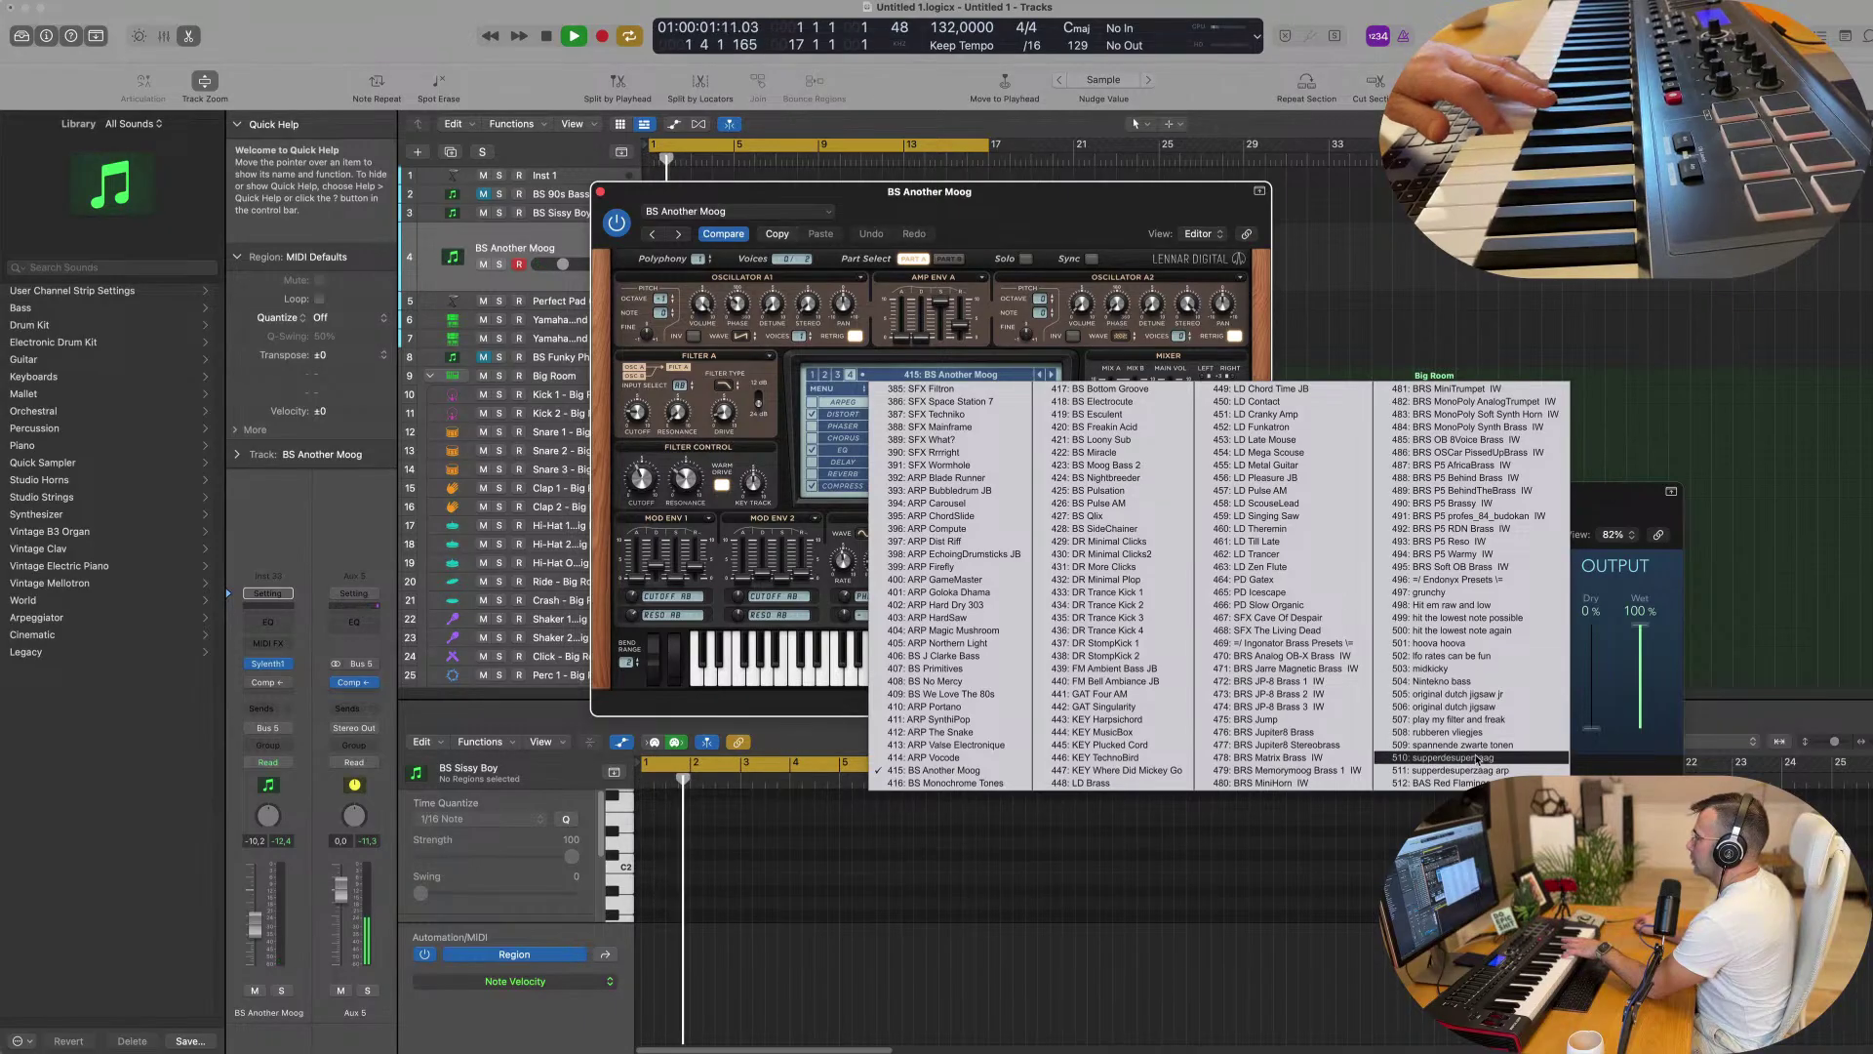
click(1444, 757)
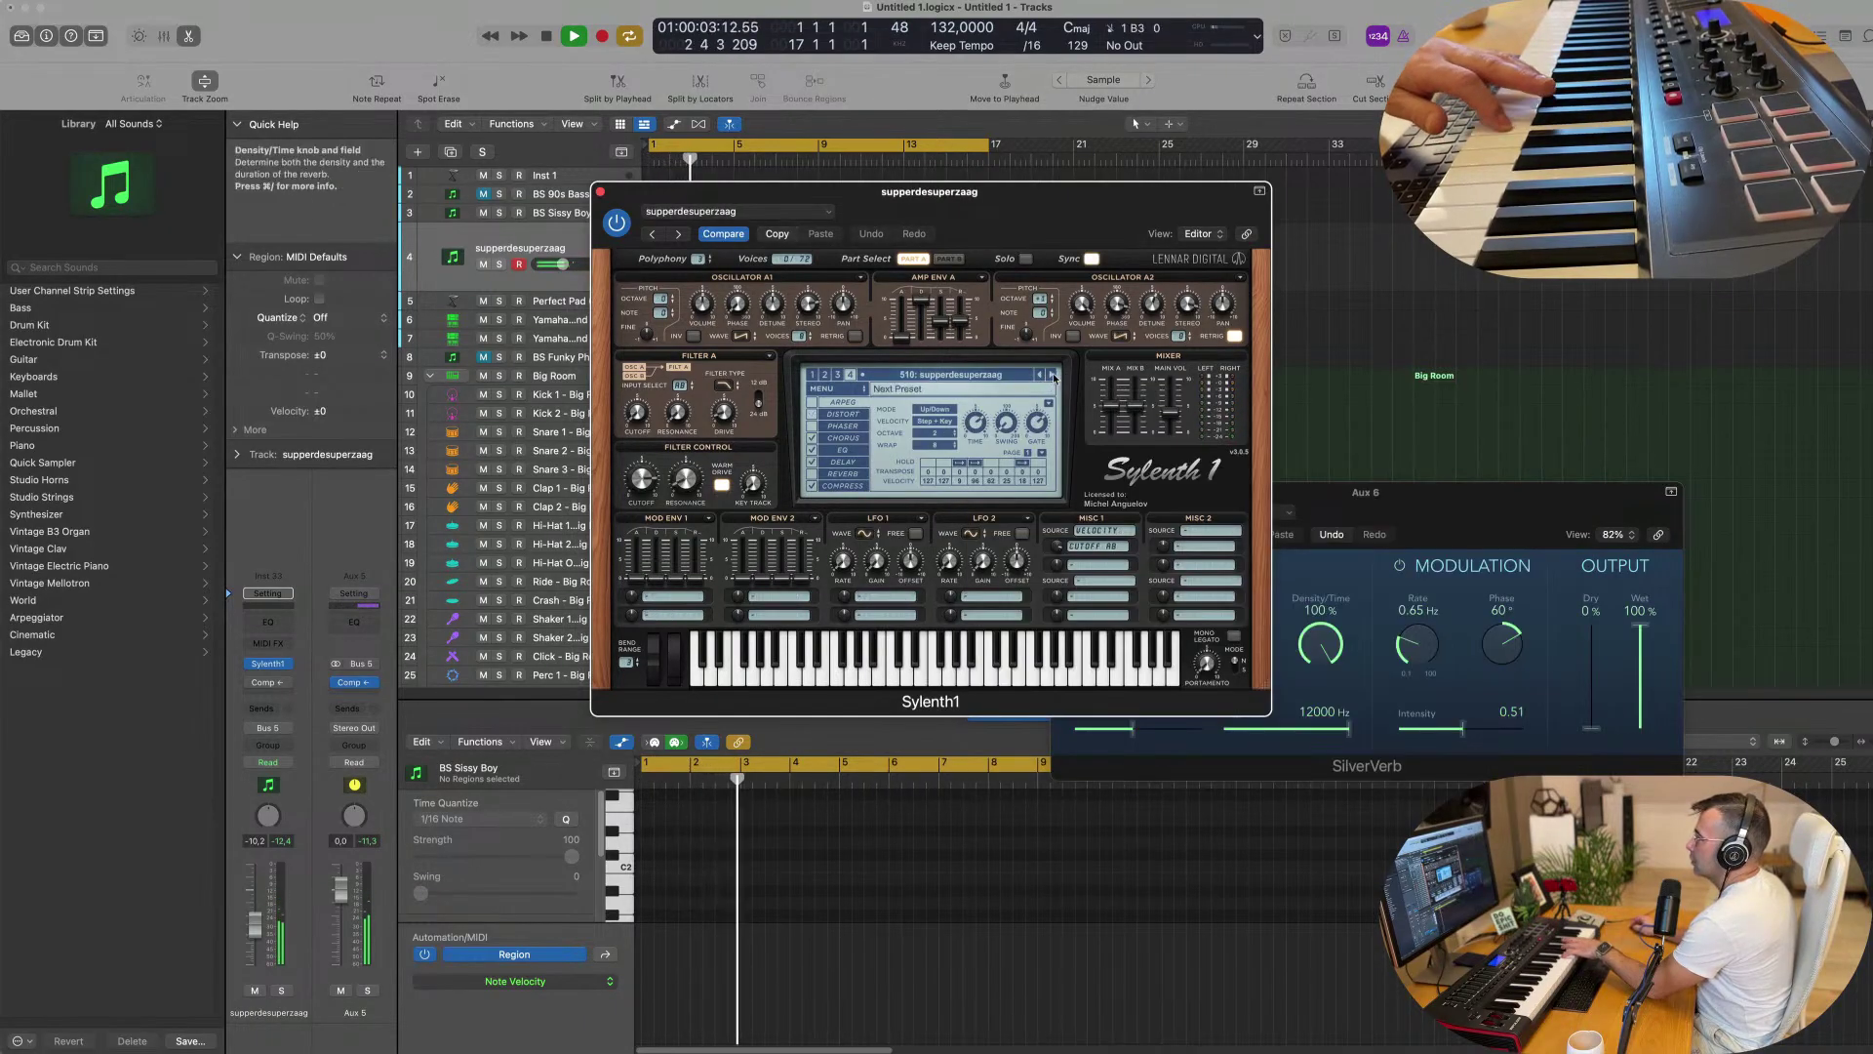
click(1051, 376)
Browse the first Sylenth1 sub-bank, switch to the second, and load preset 129, SFX Predator.
click(1014, 377)
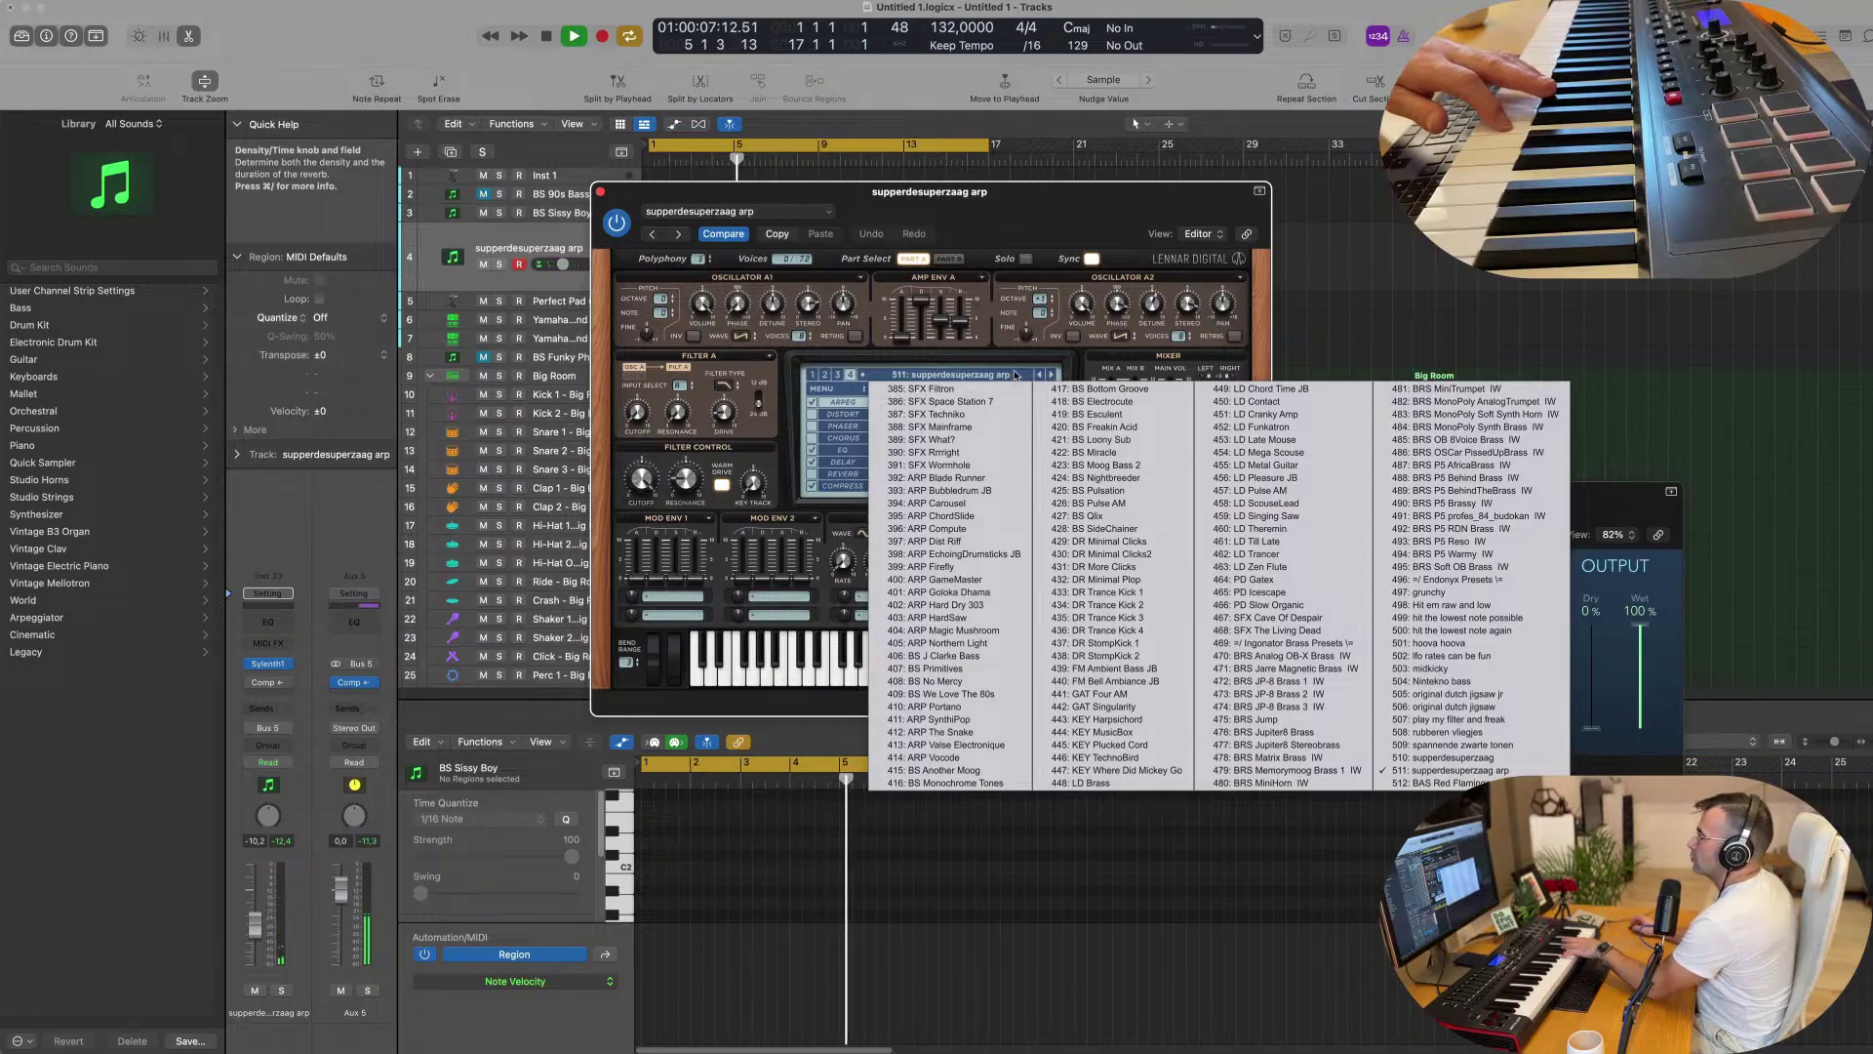
click(826, 377)
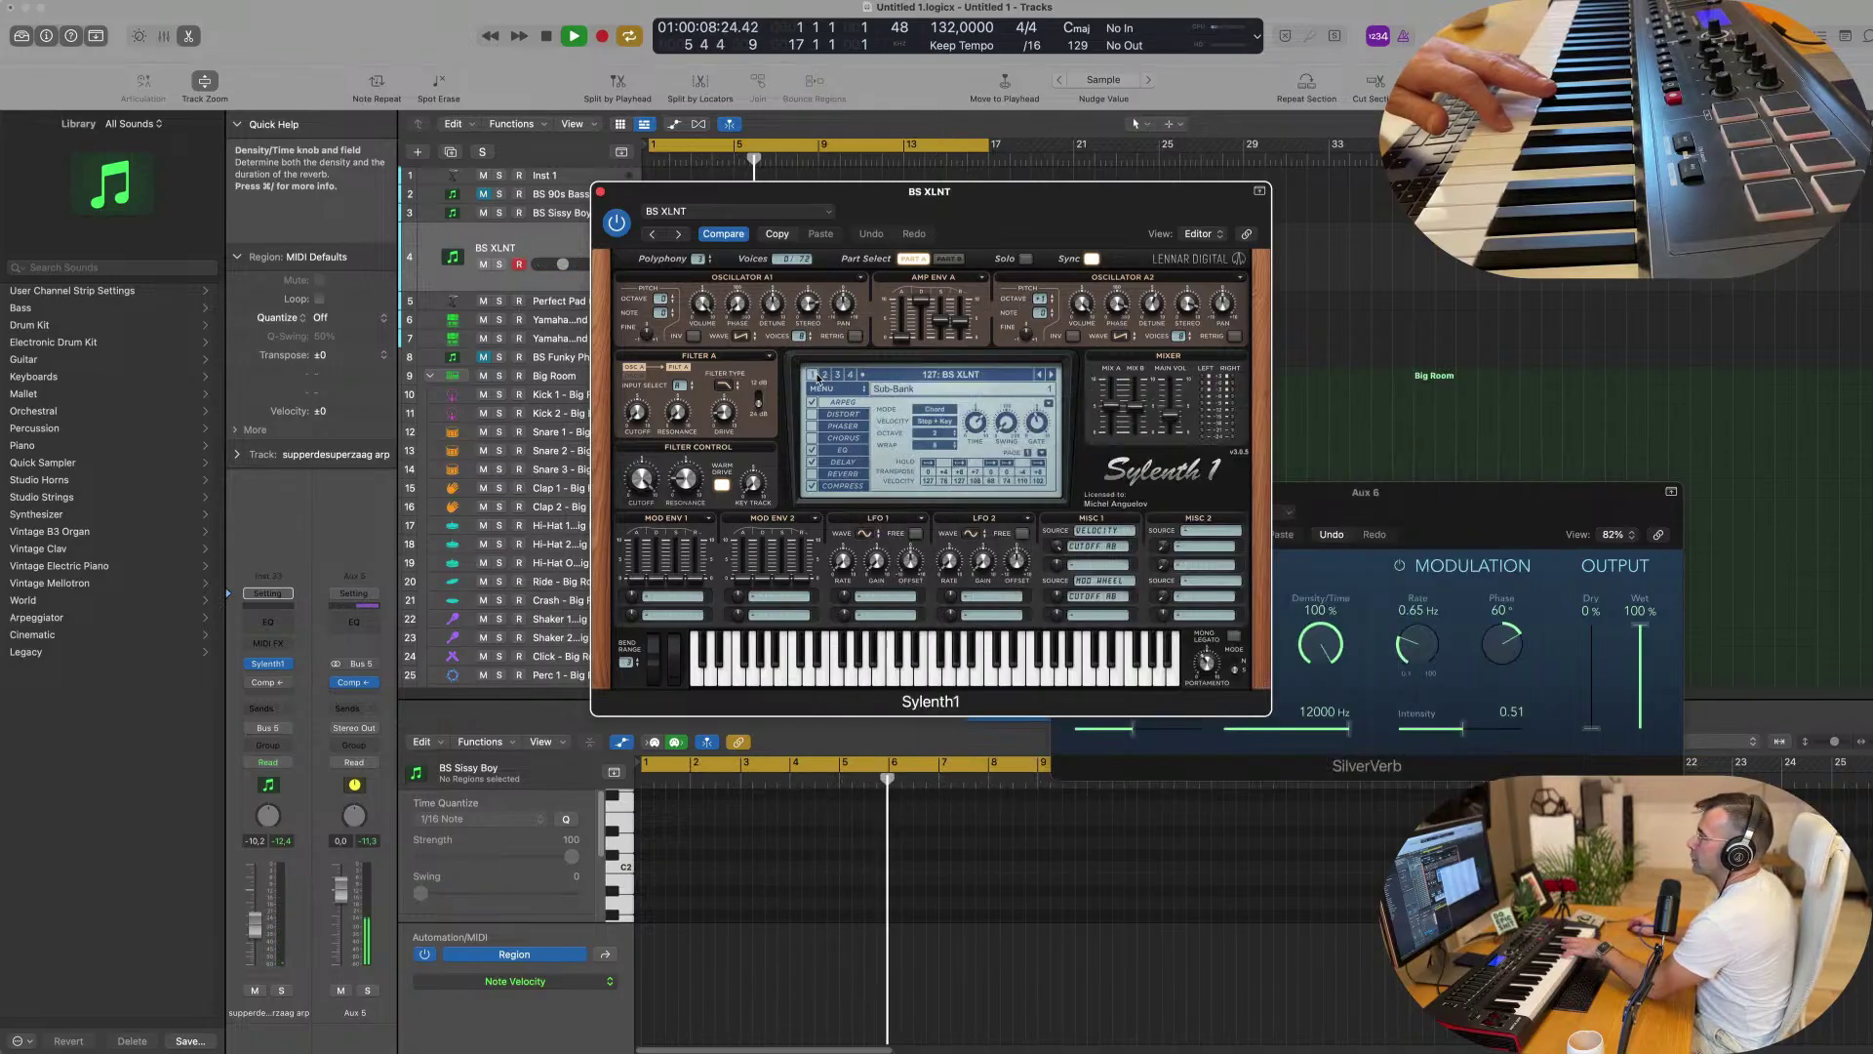
click(912, 377)
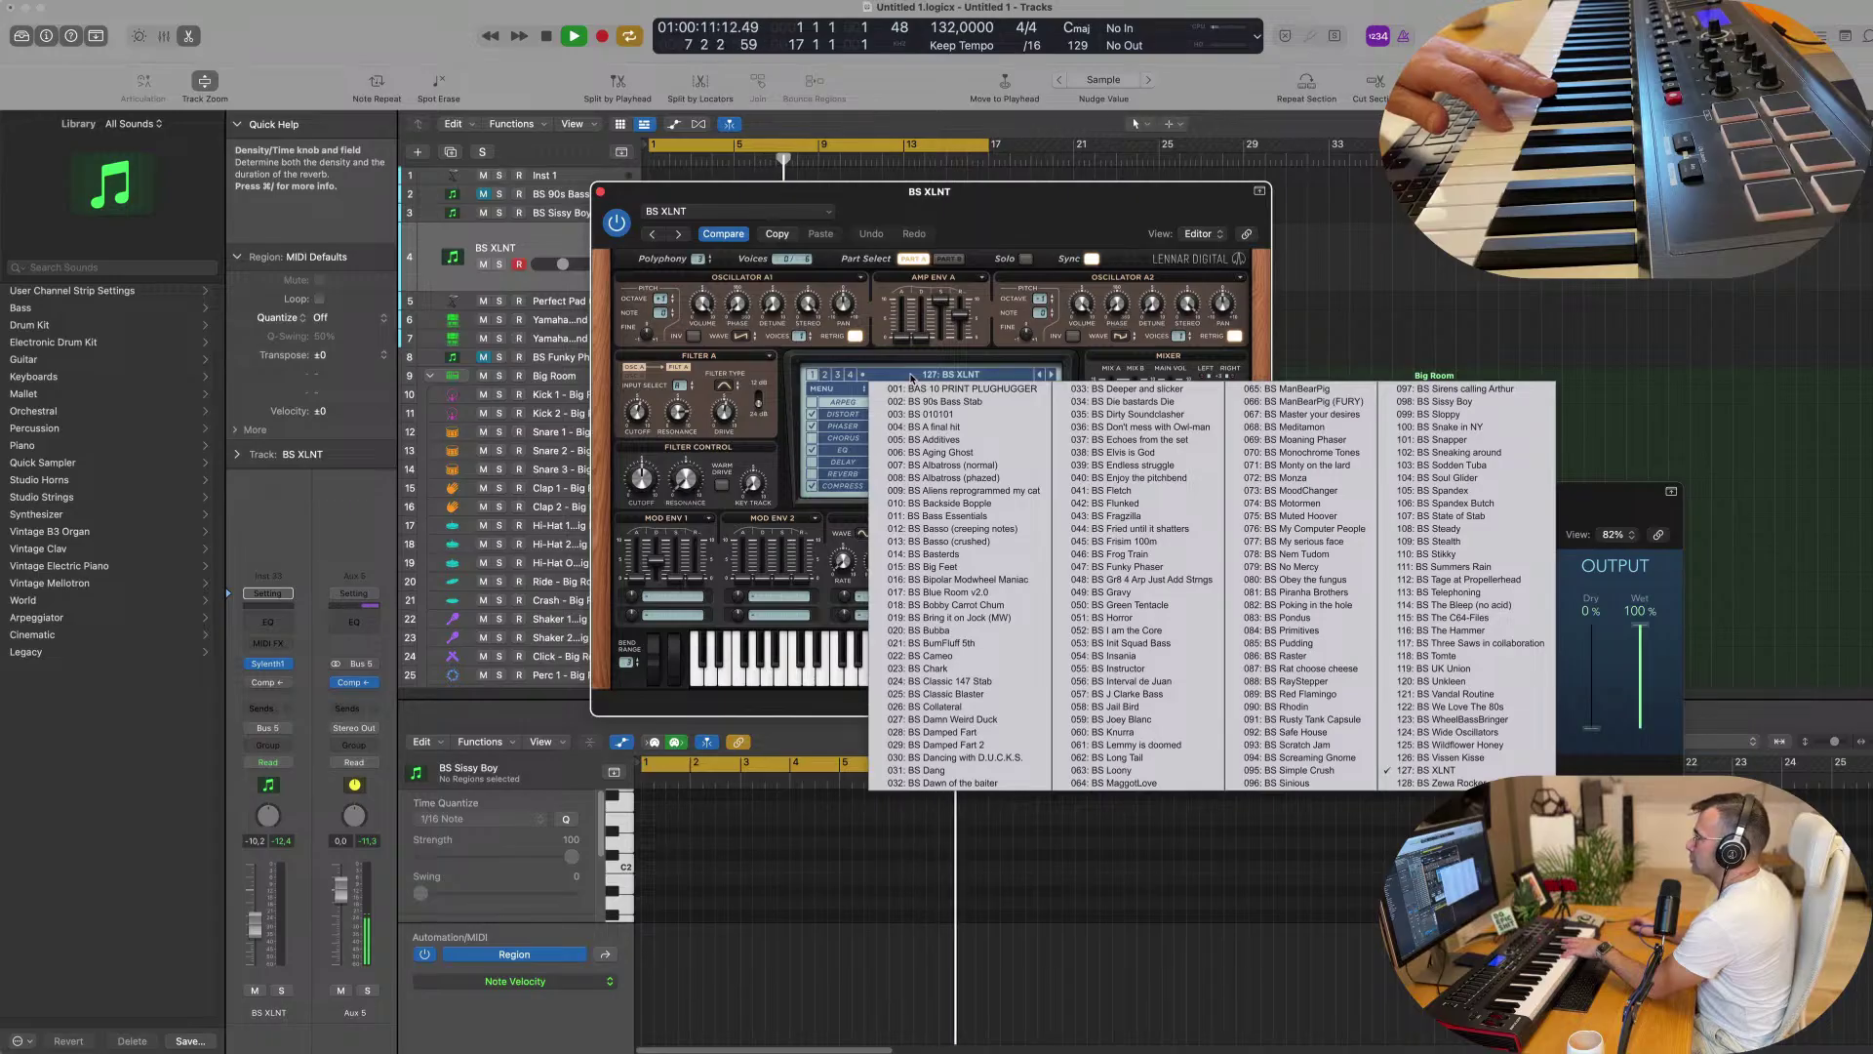
click(826, 377)
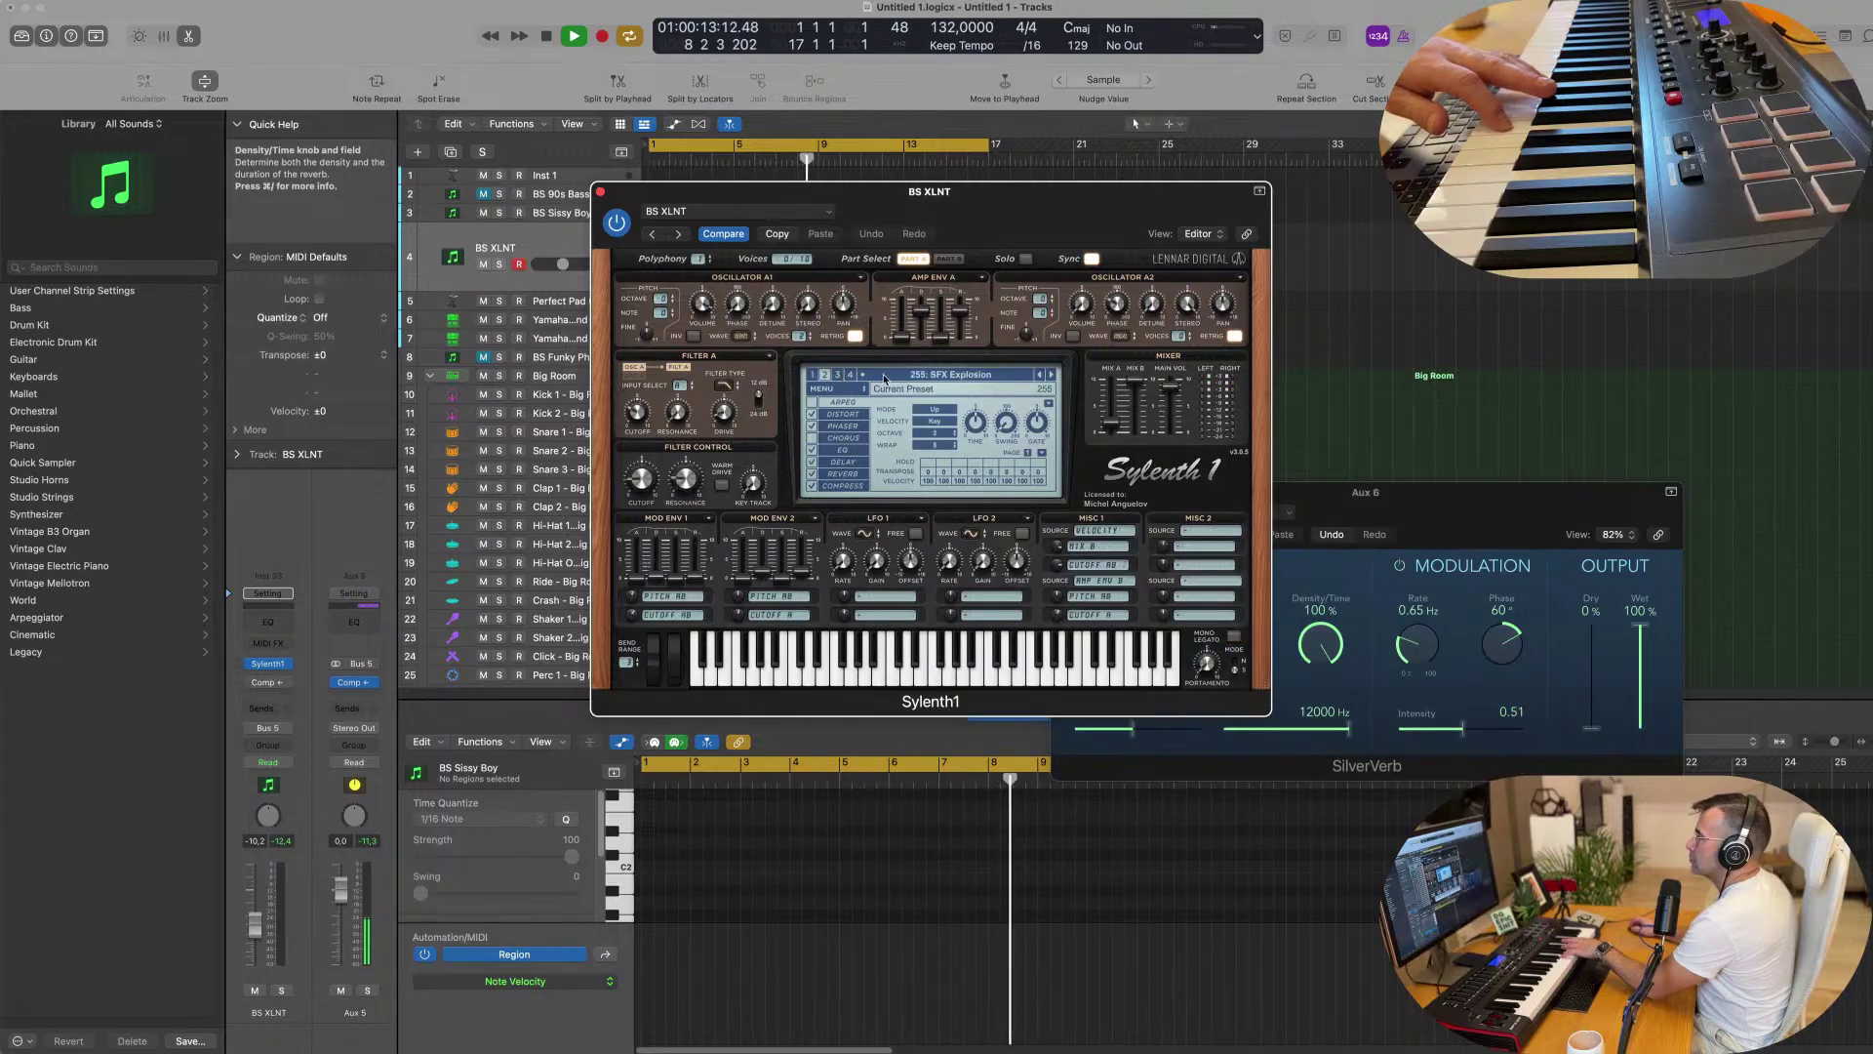
click(885, 377)
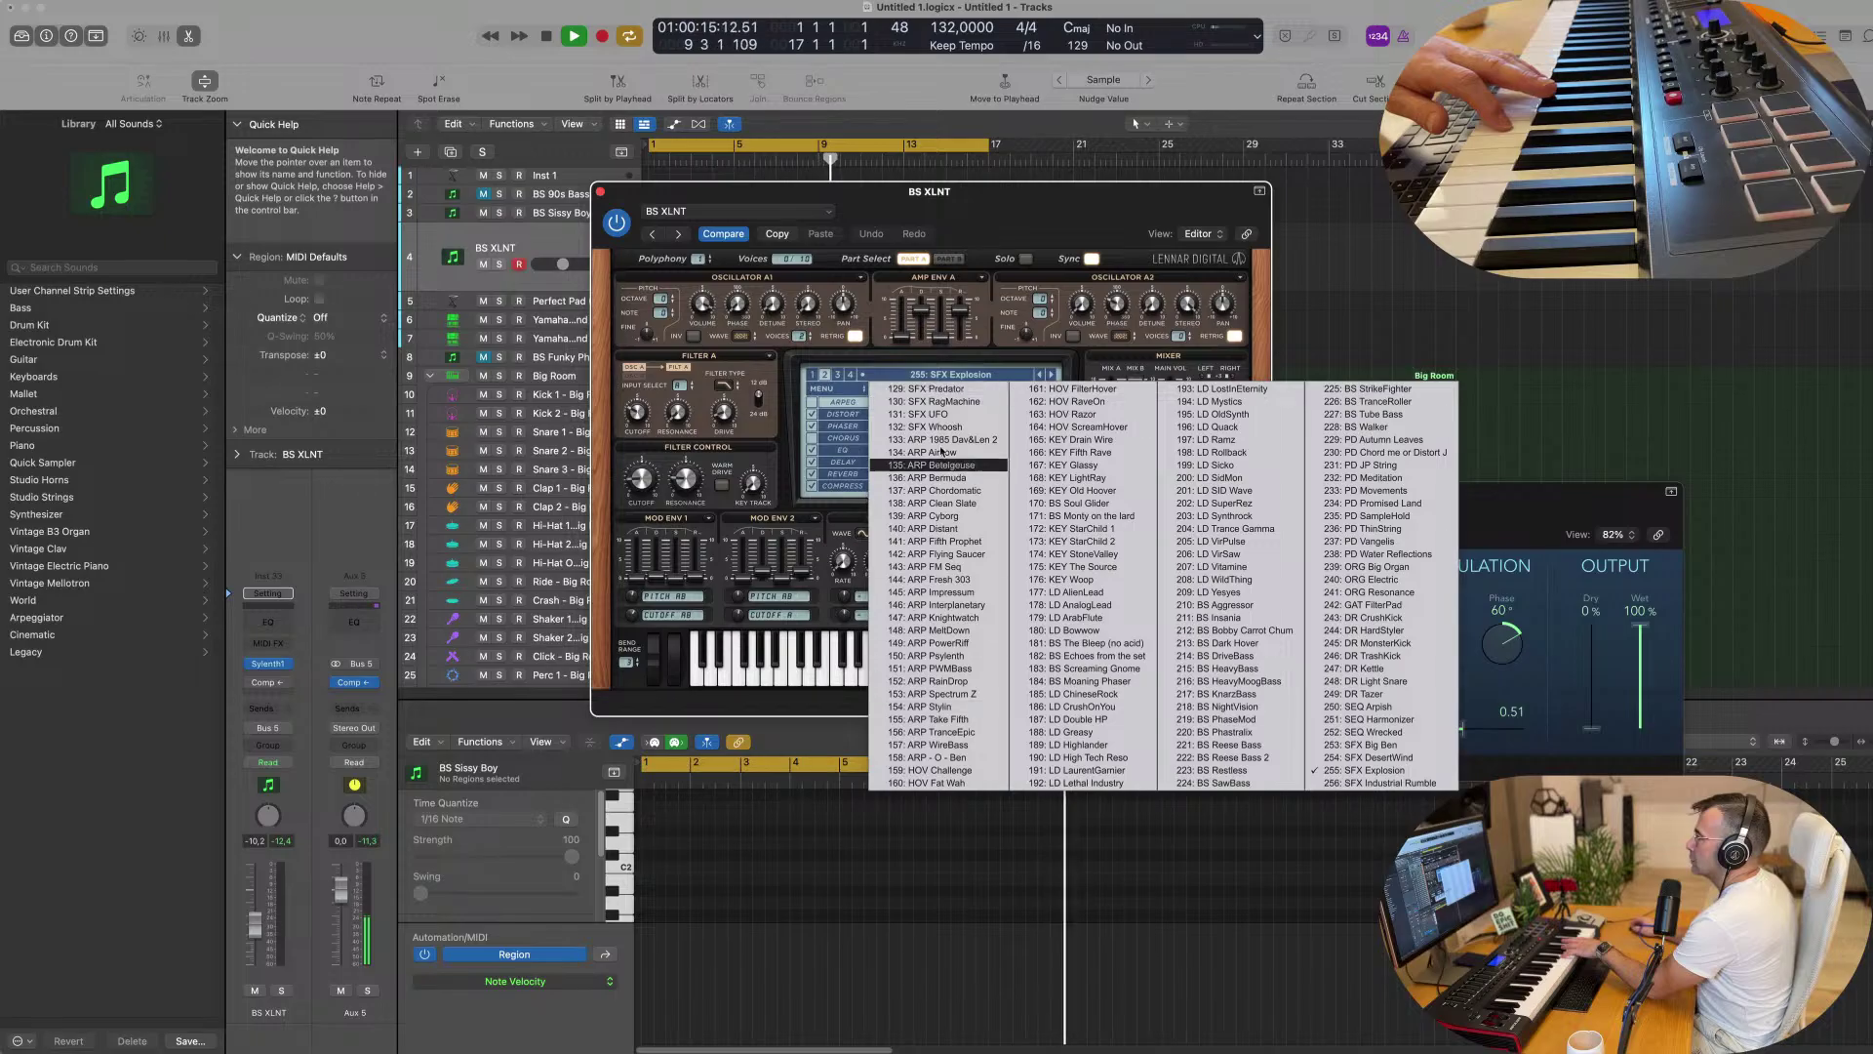
click(914, 388)
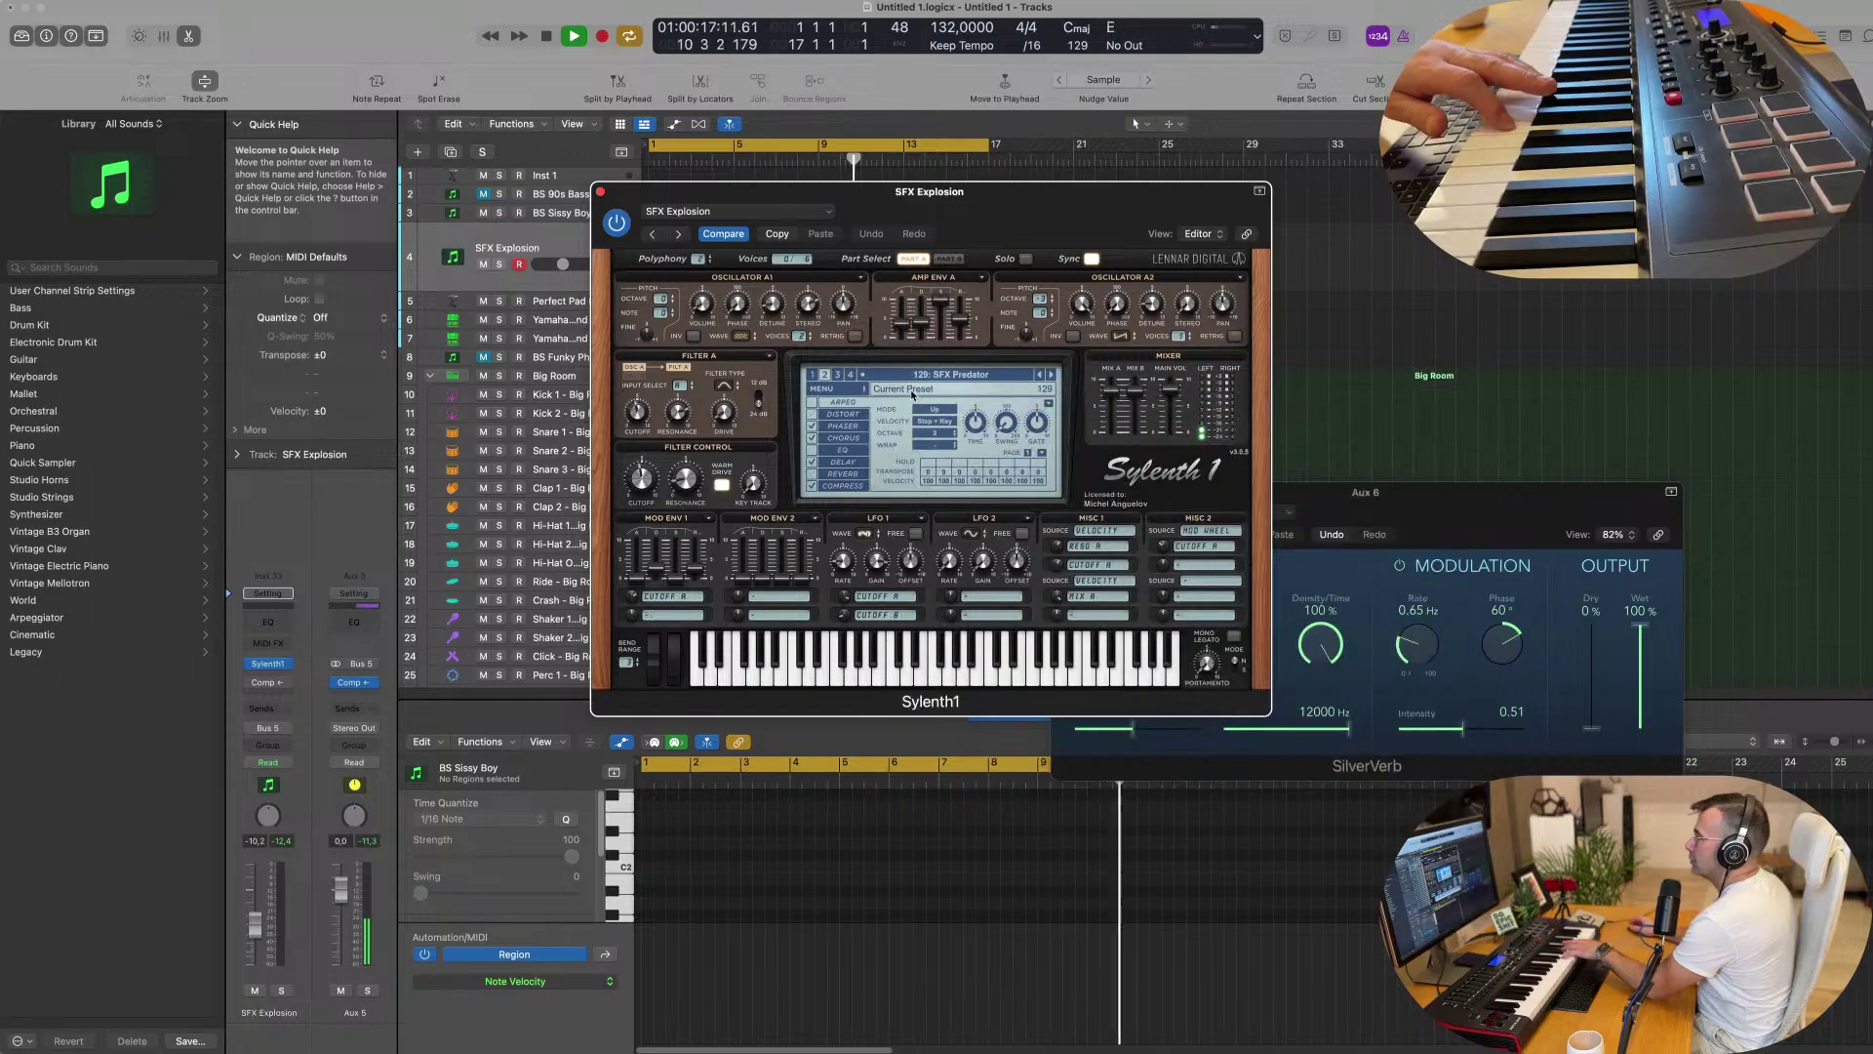
Step forward through the SFX RagMachine, SFX UFO and SFX Whoosh presets to ARP 1985 Dav&Len 2.
click(1051, 375)
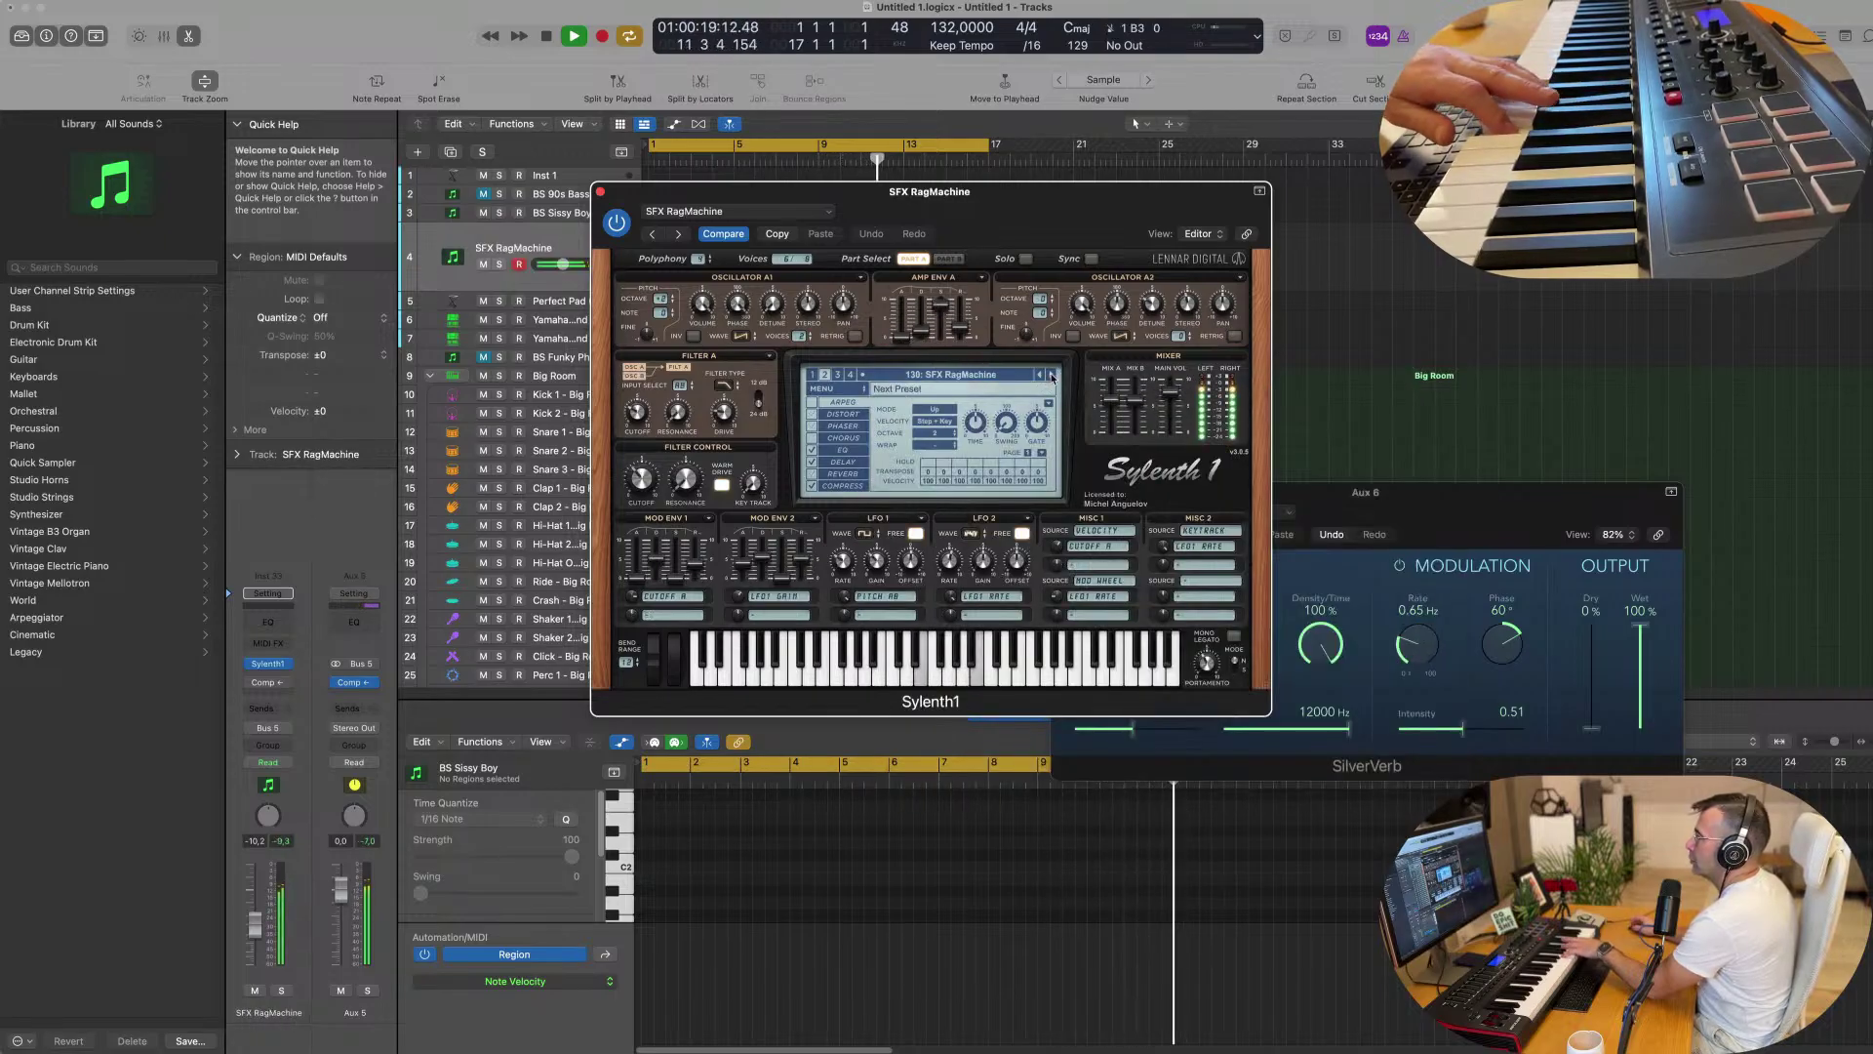
click(1051, 376)
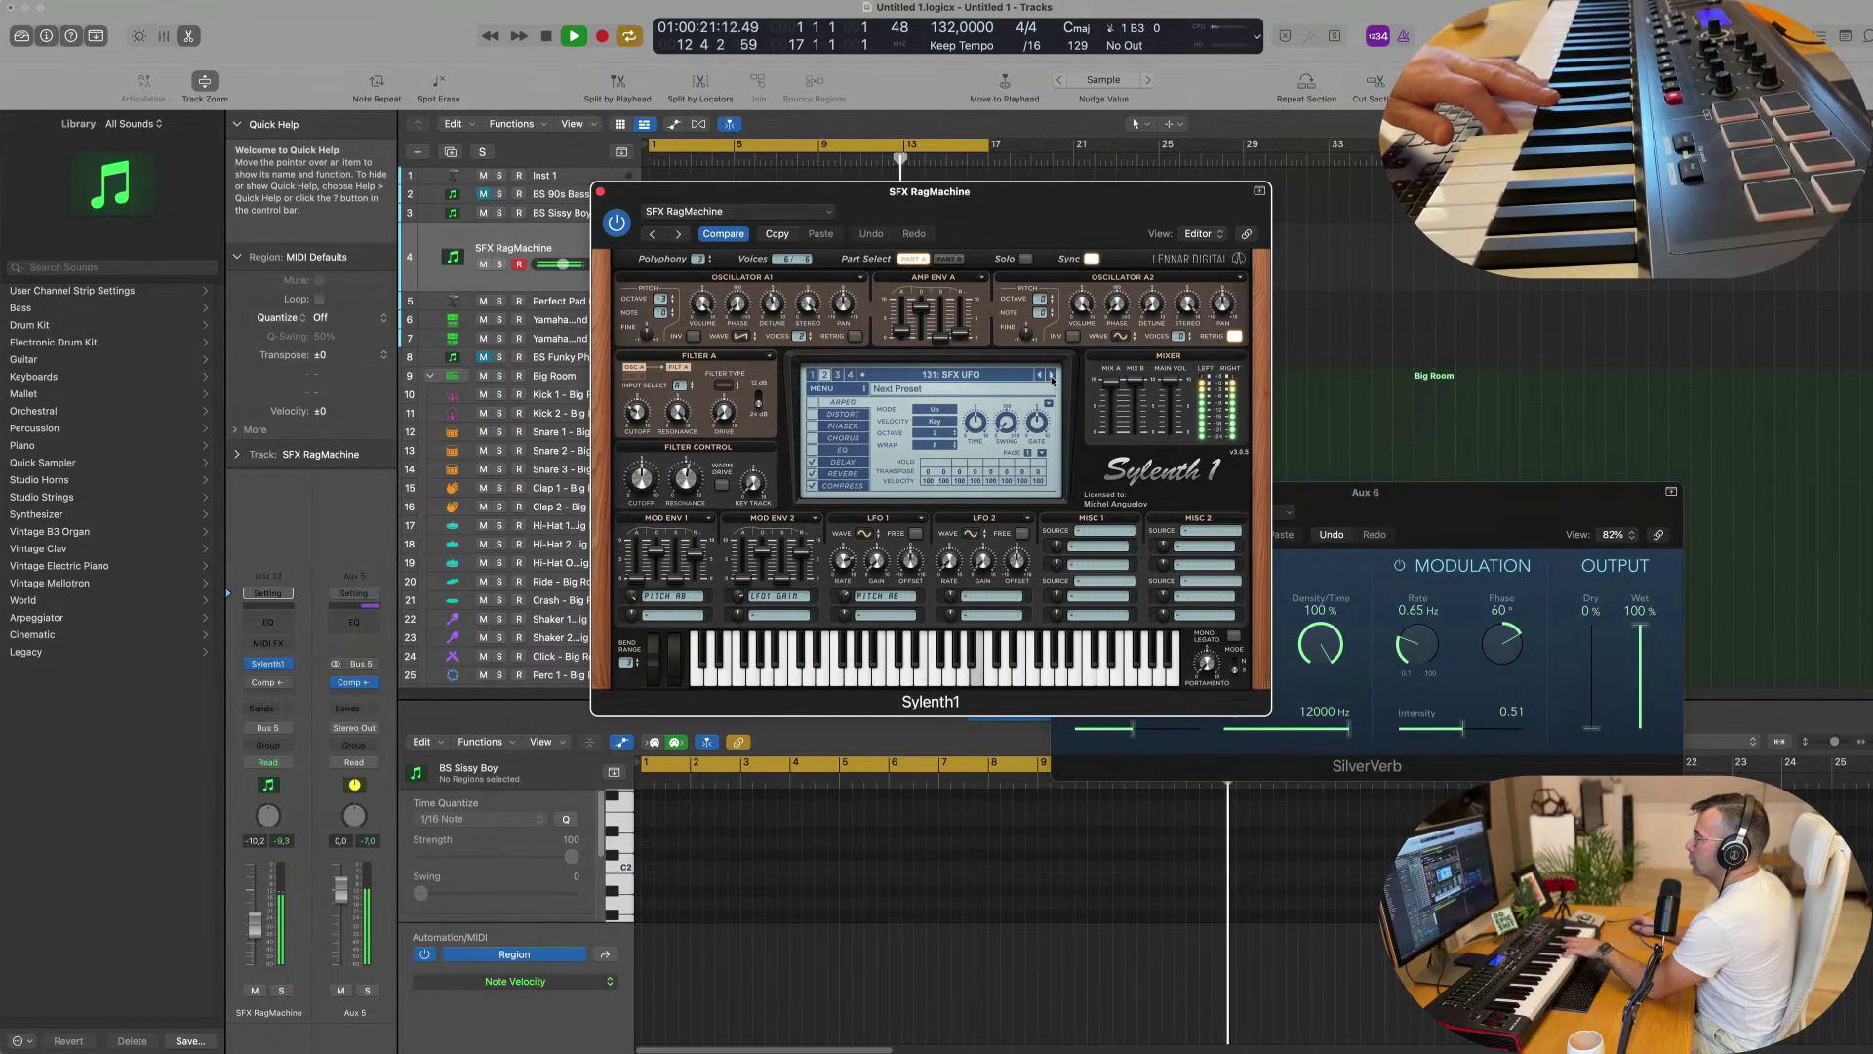
click(1051, 376)
click(1051, 376)
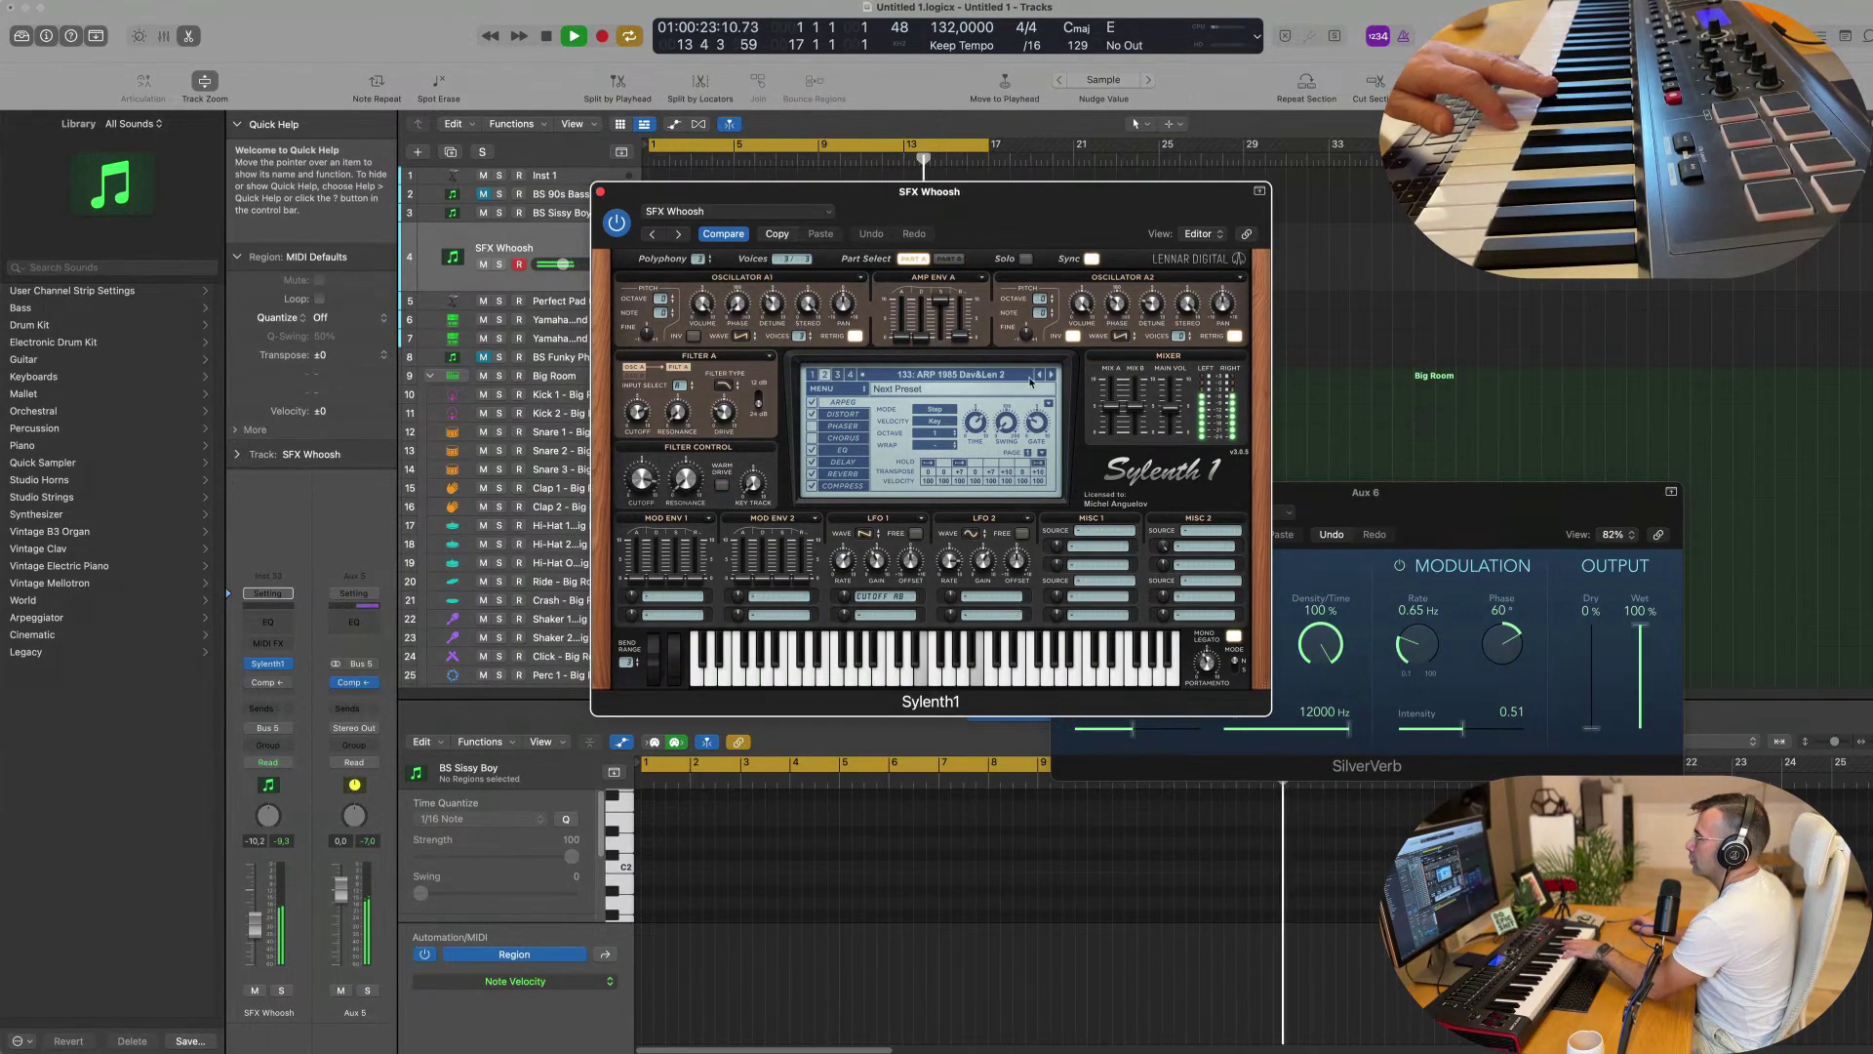
Advance the arpeggio presets to 136, ARP Bermuda, and lower the duplicated track's volume to about -16 dB.
click(965, 379)
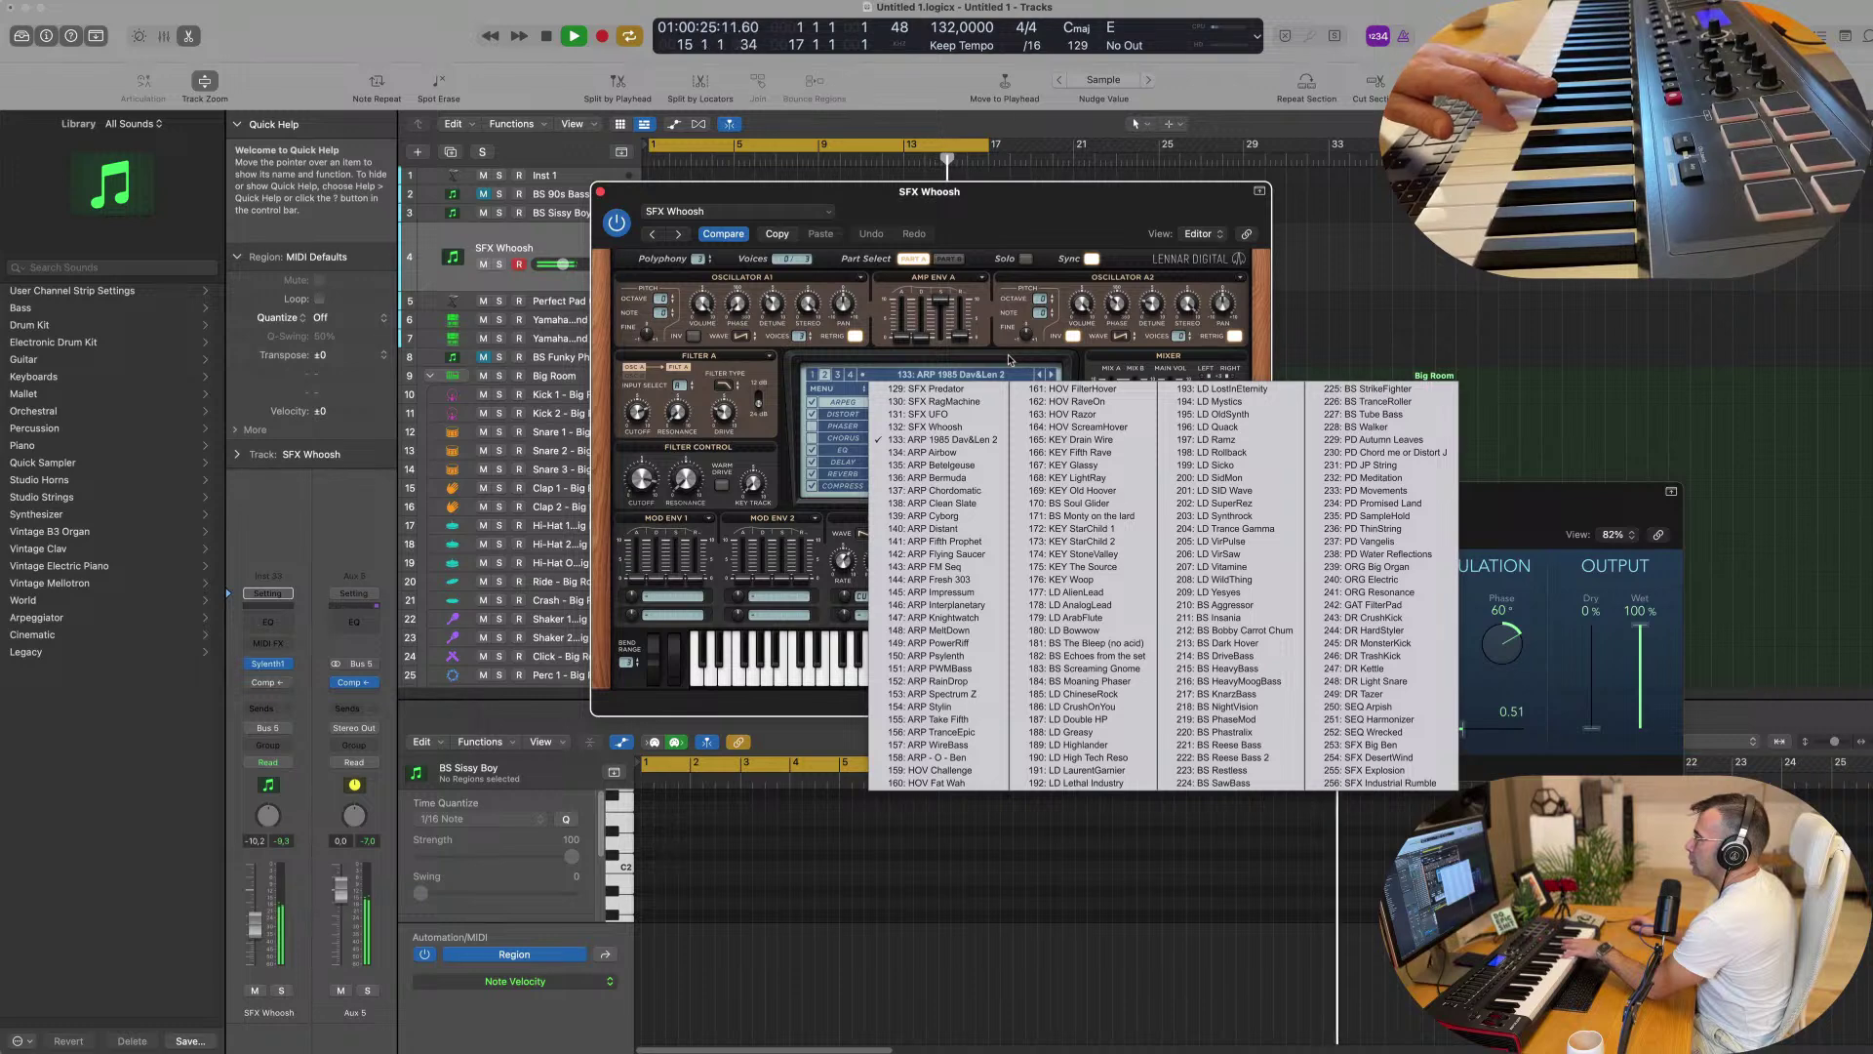
click(1048, 377)
click(1051, 377)
click(1051, 377)
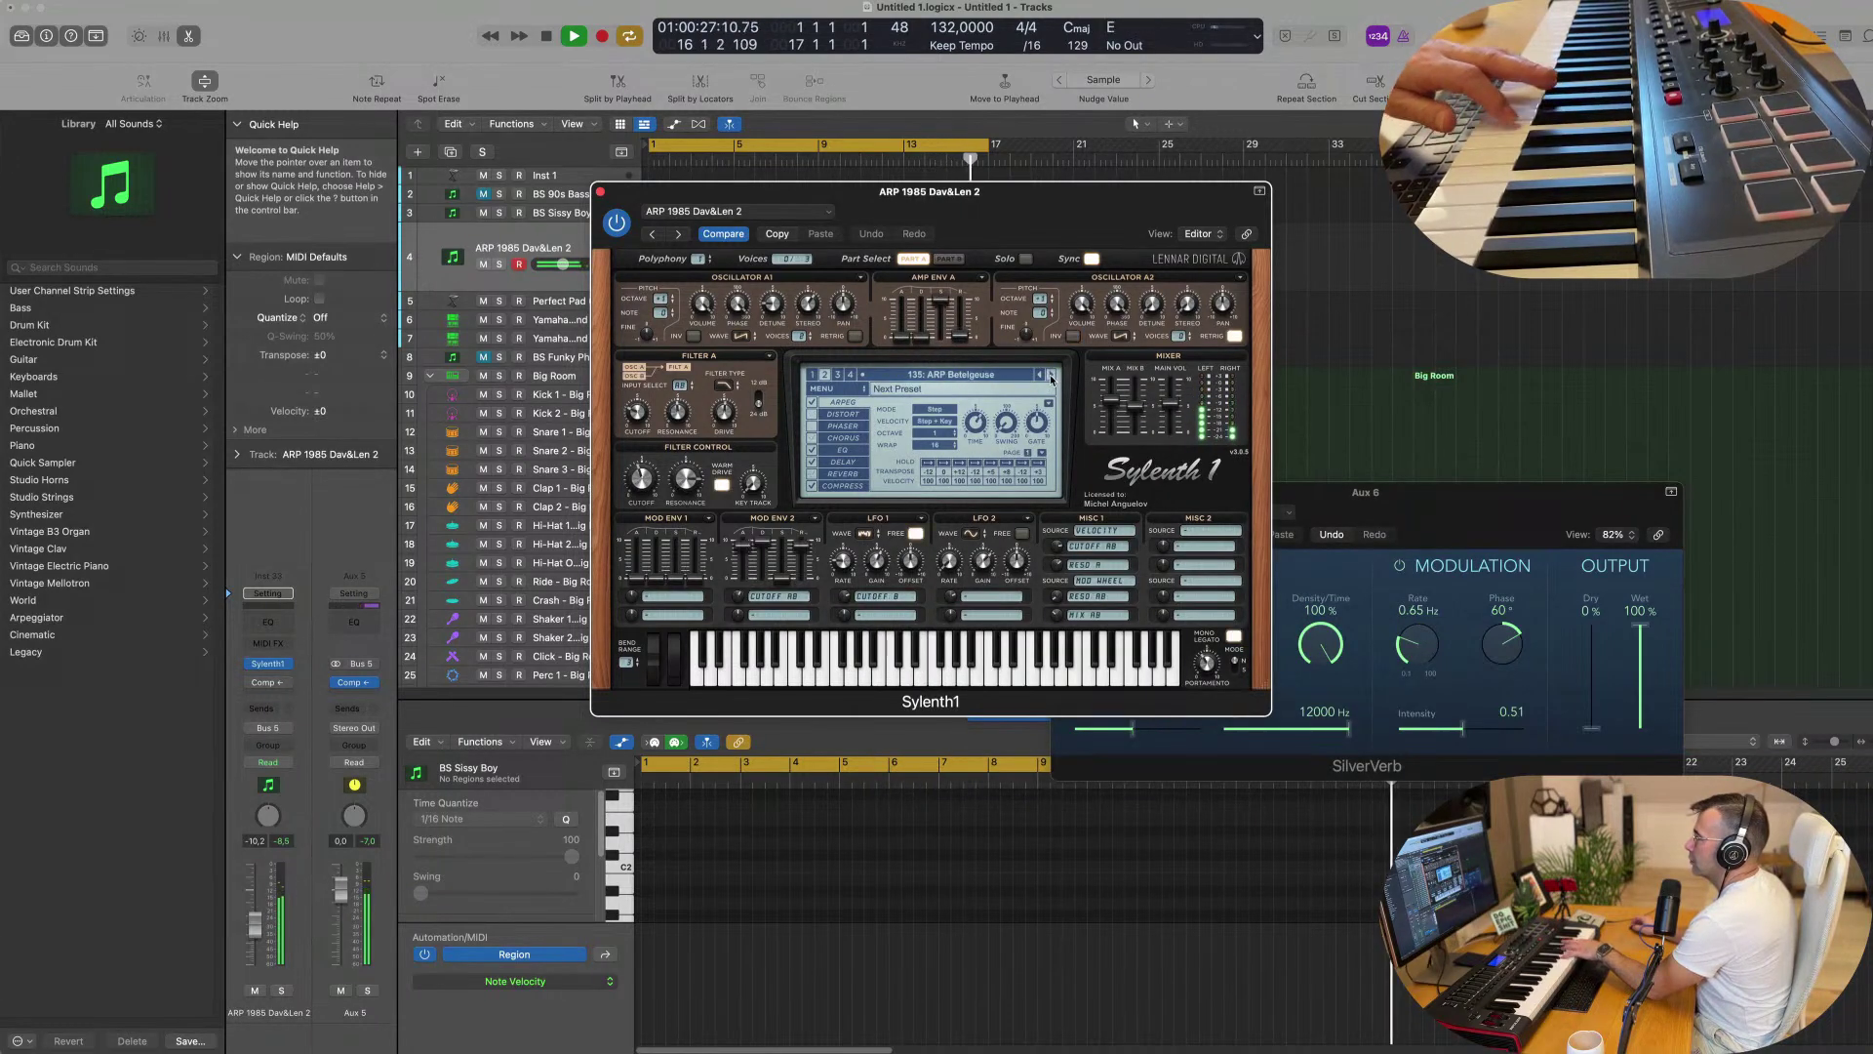
click(1051, 377)
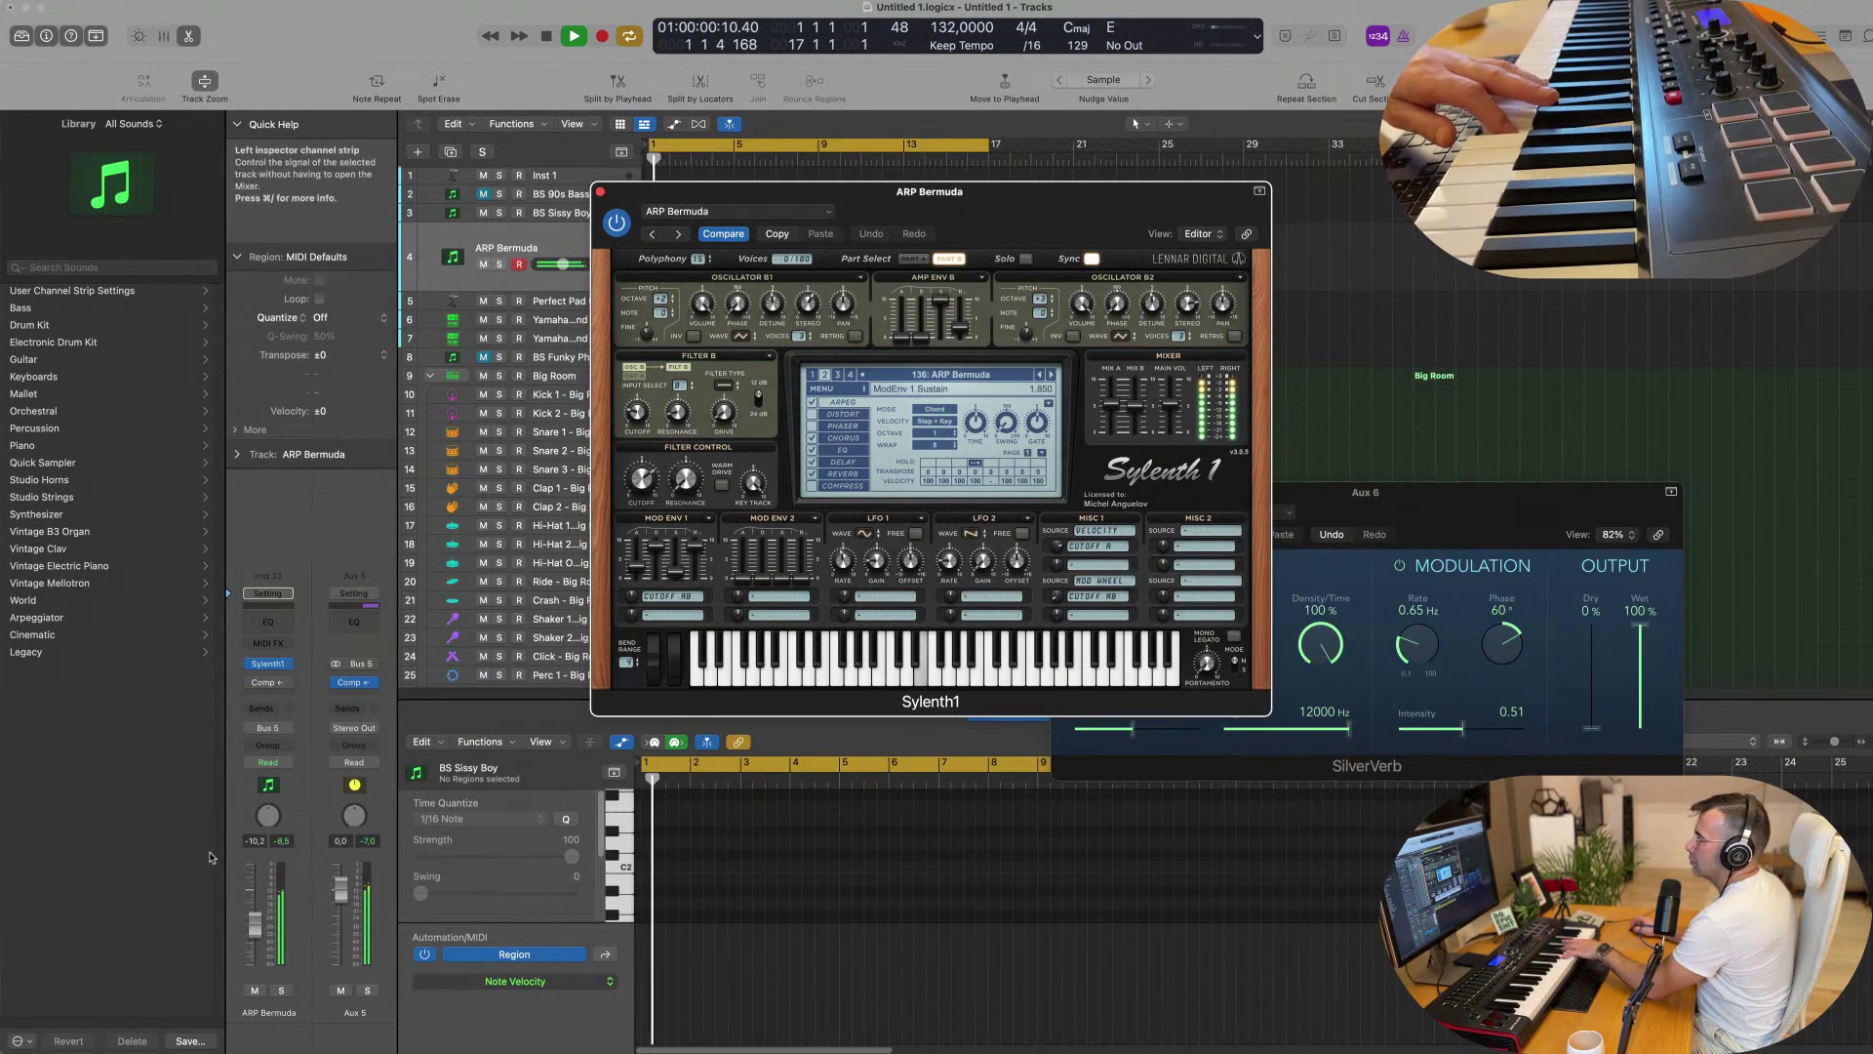
click(257, 952)
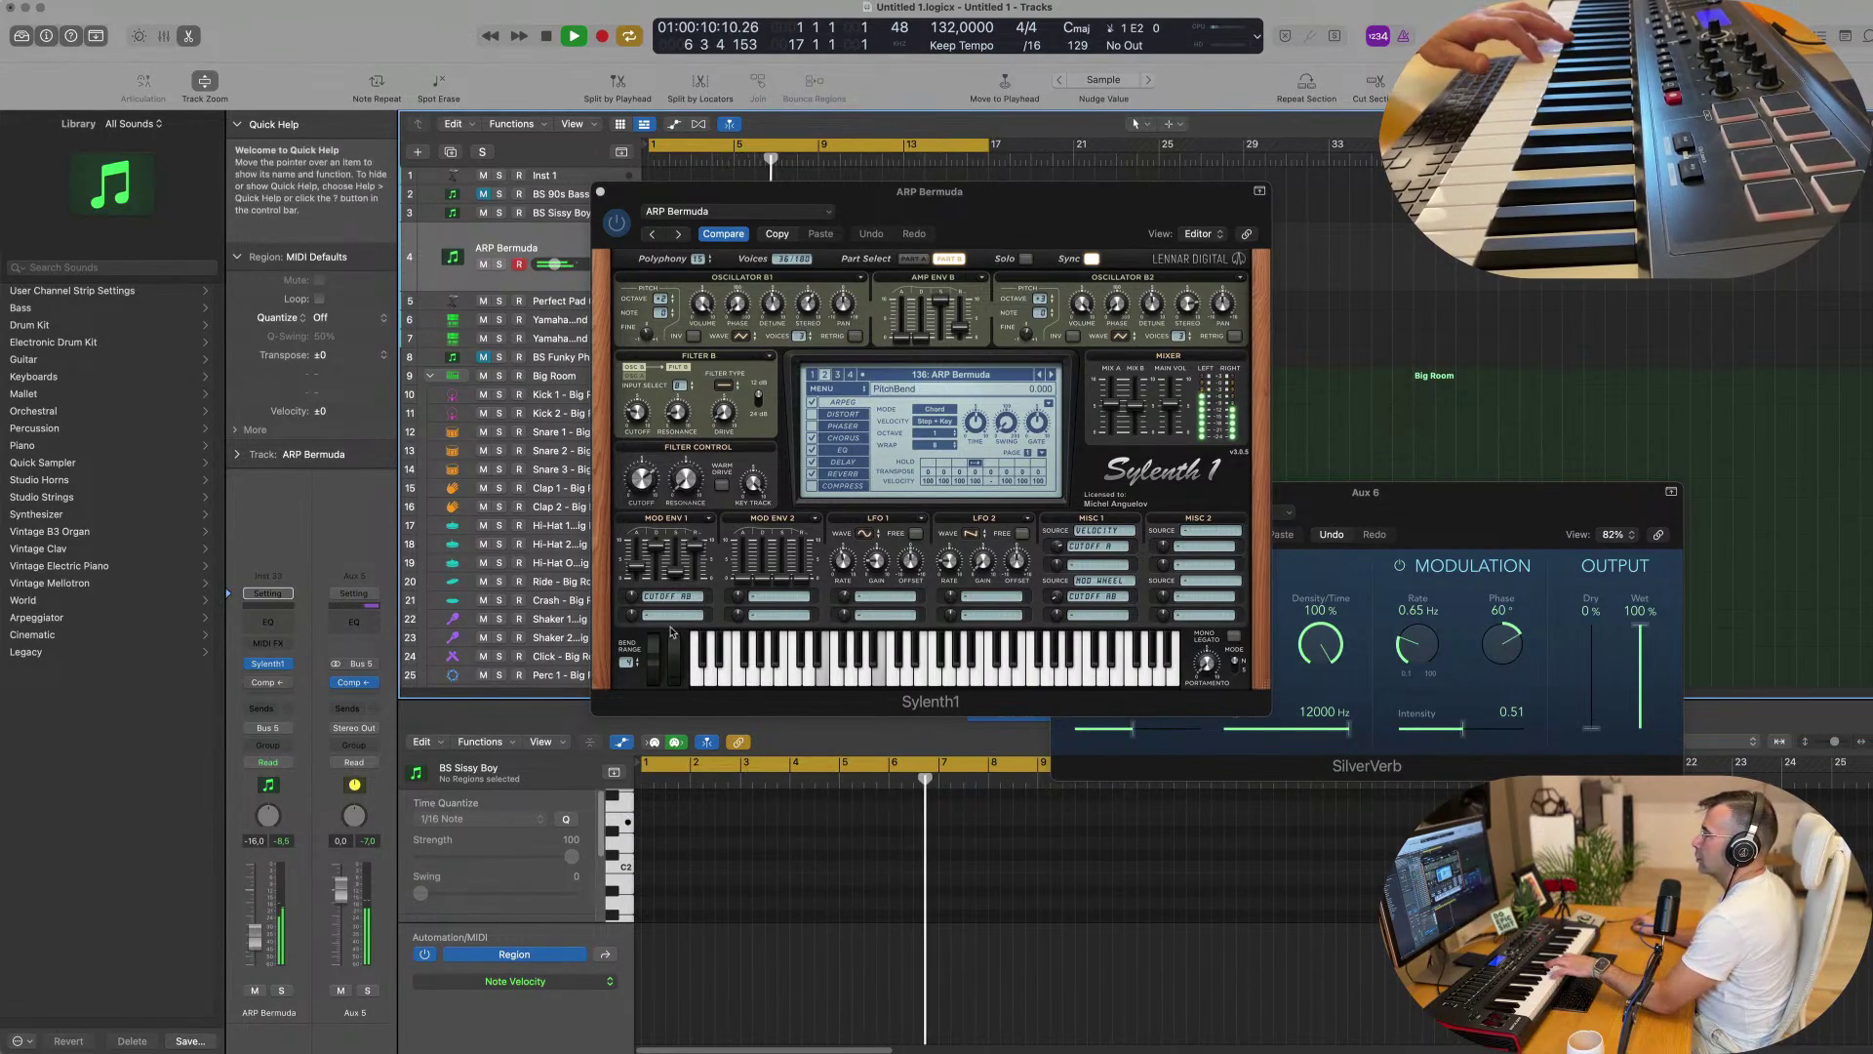
Try the Sylenth1 arpeggio presets from 137, ARP Chordomatic, through Cyborg, Fifth Prophet and Fresh 303 to 146, ARP Interplanetary.
click(1050, 378)
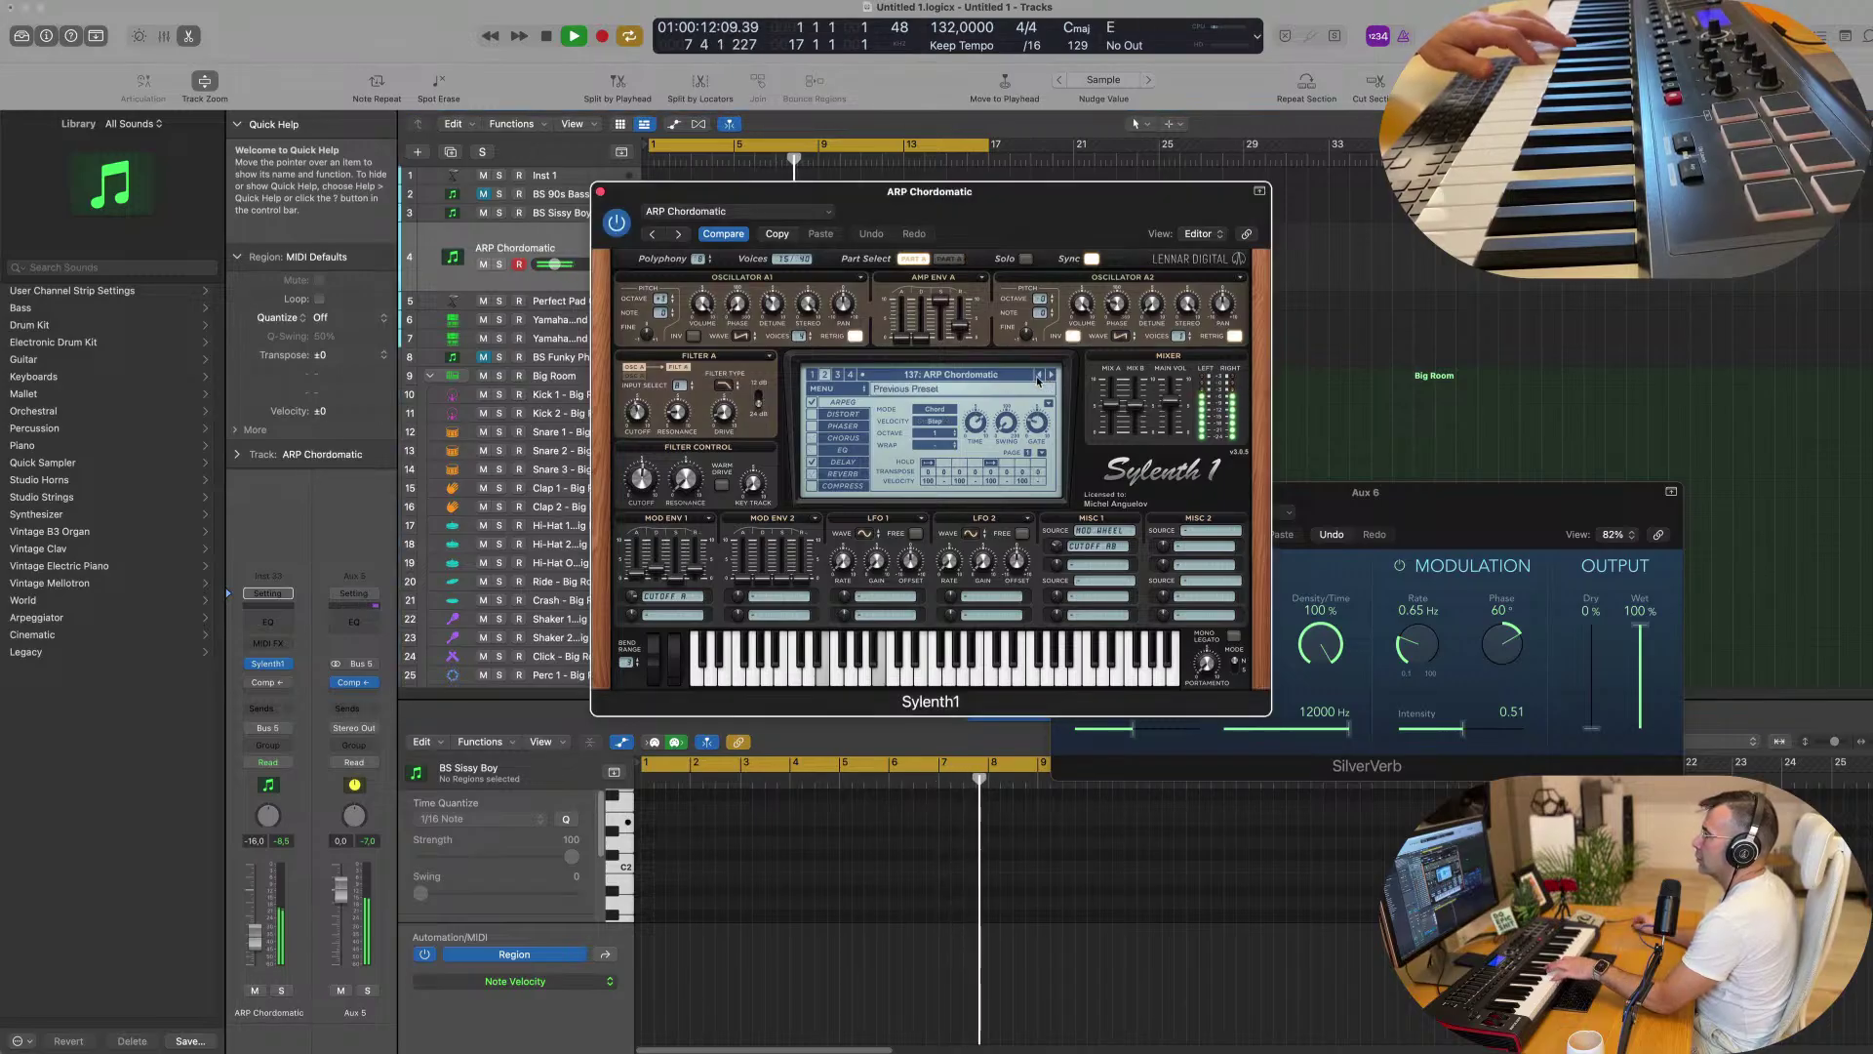
click(1052, 376)
click(1052, 377)
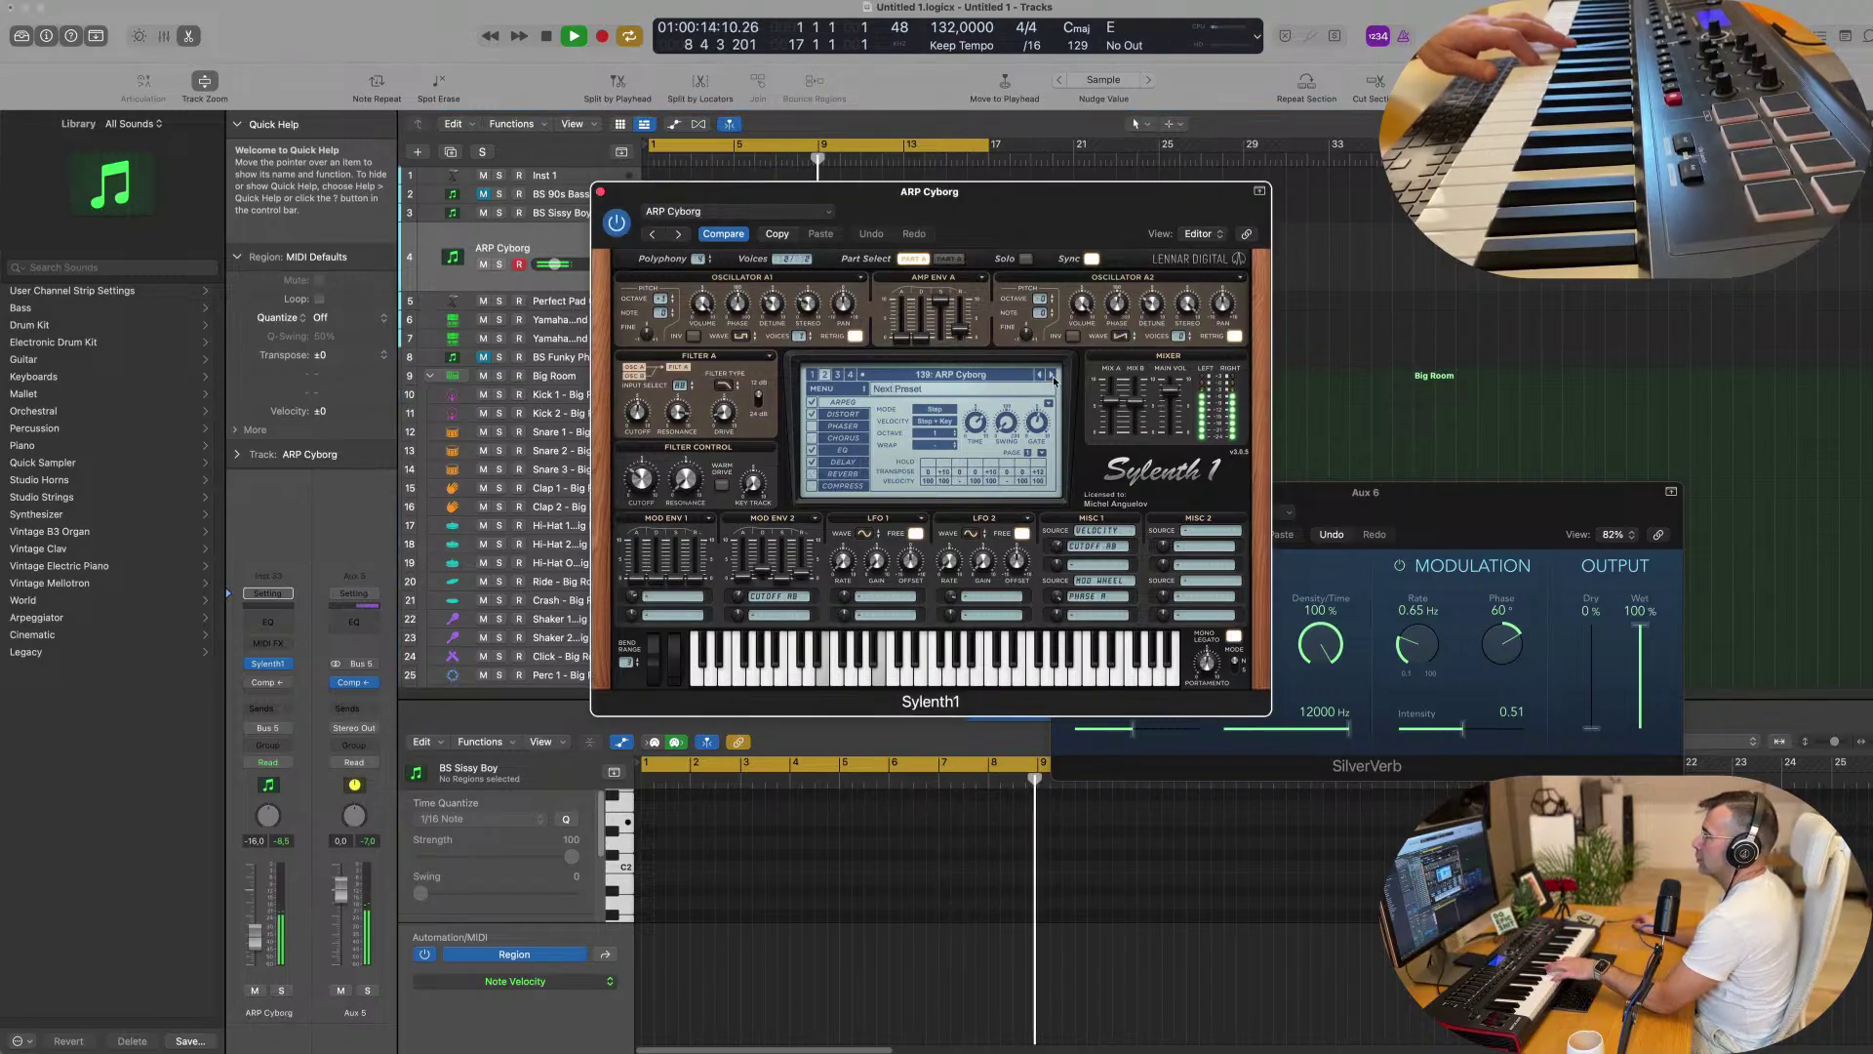
click(1052, 376)
click(1041, 377)
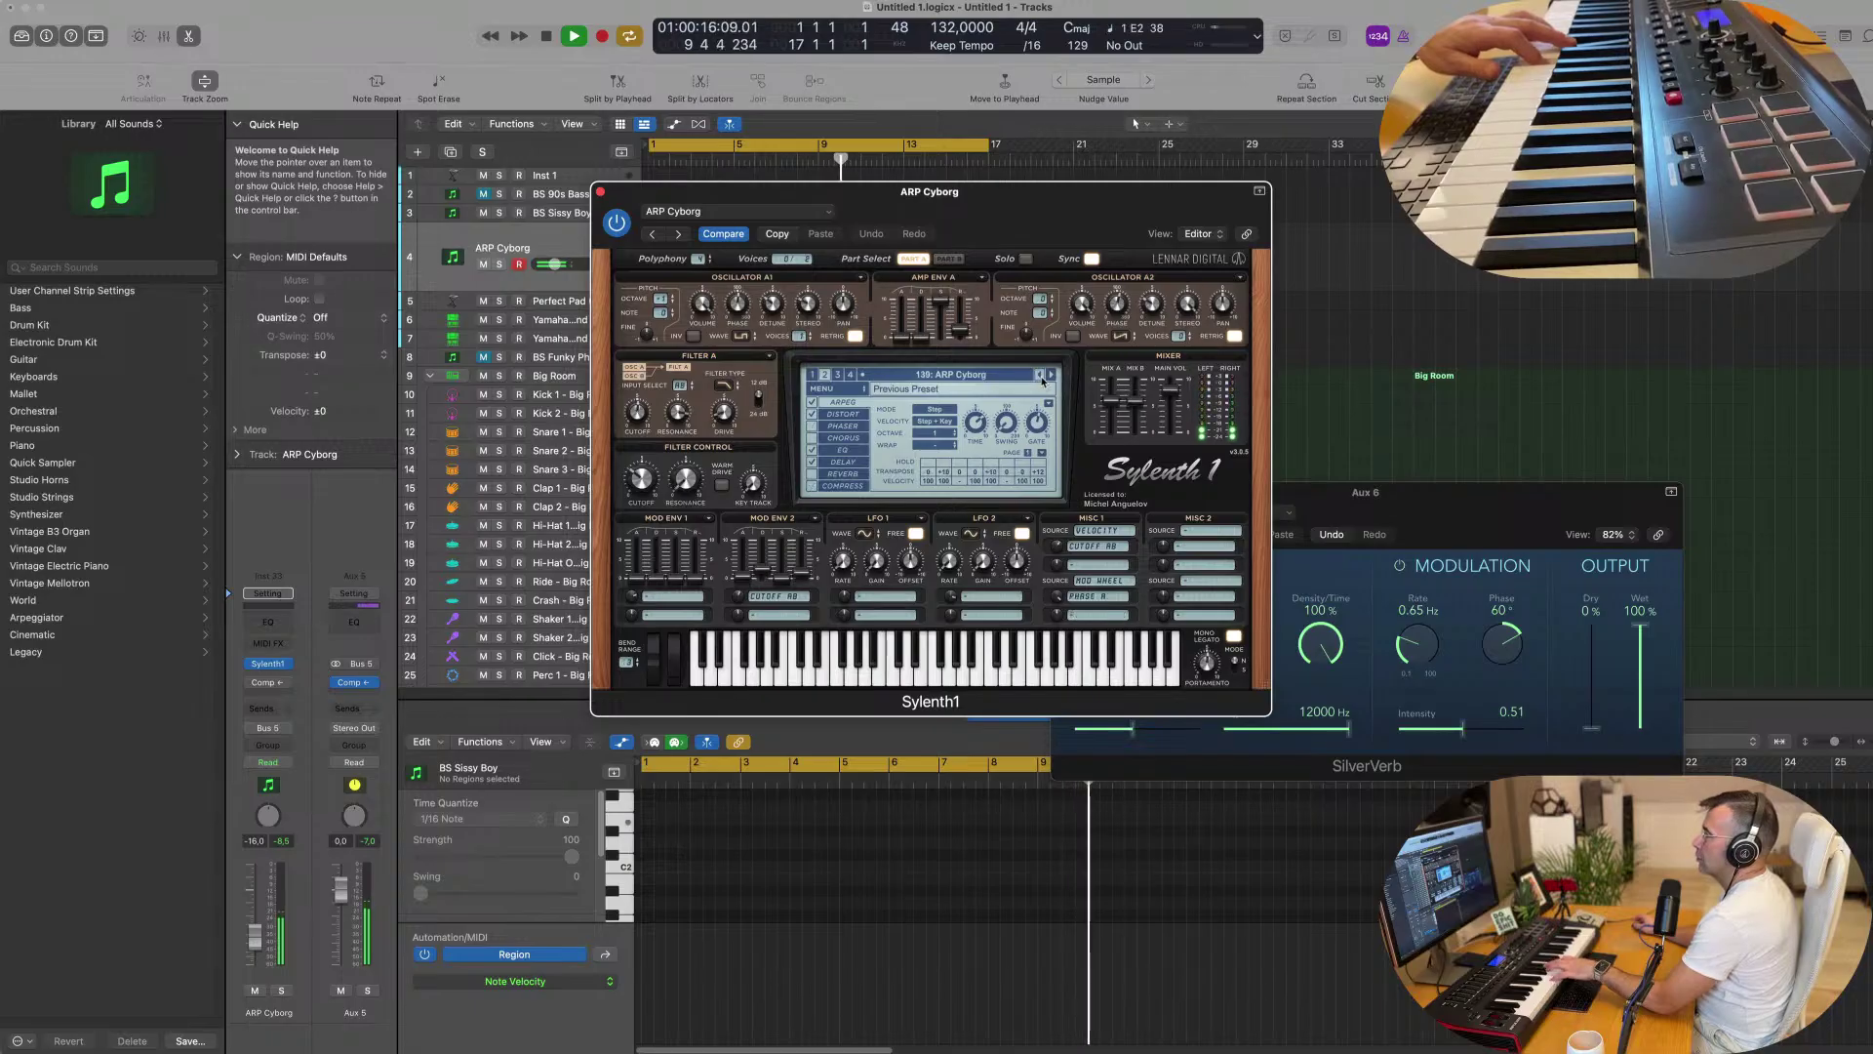
click(1052, 377)
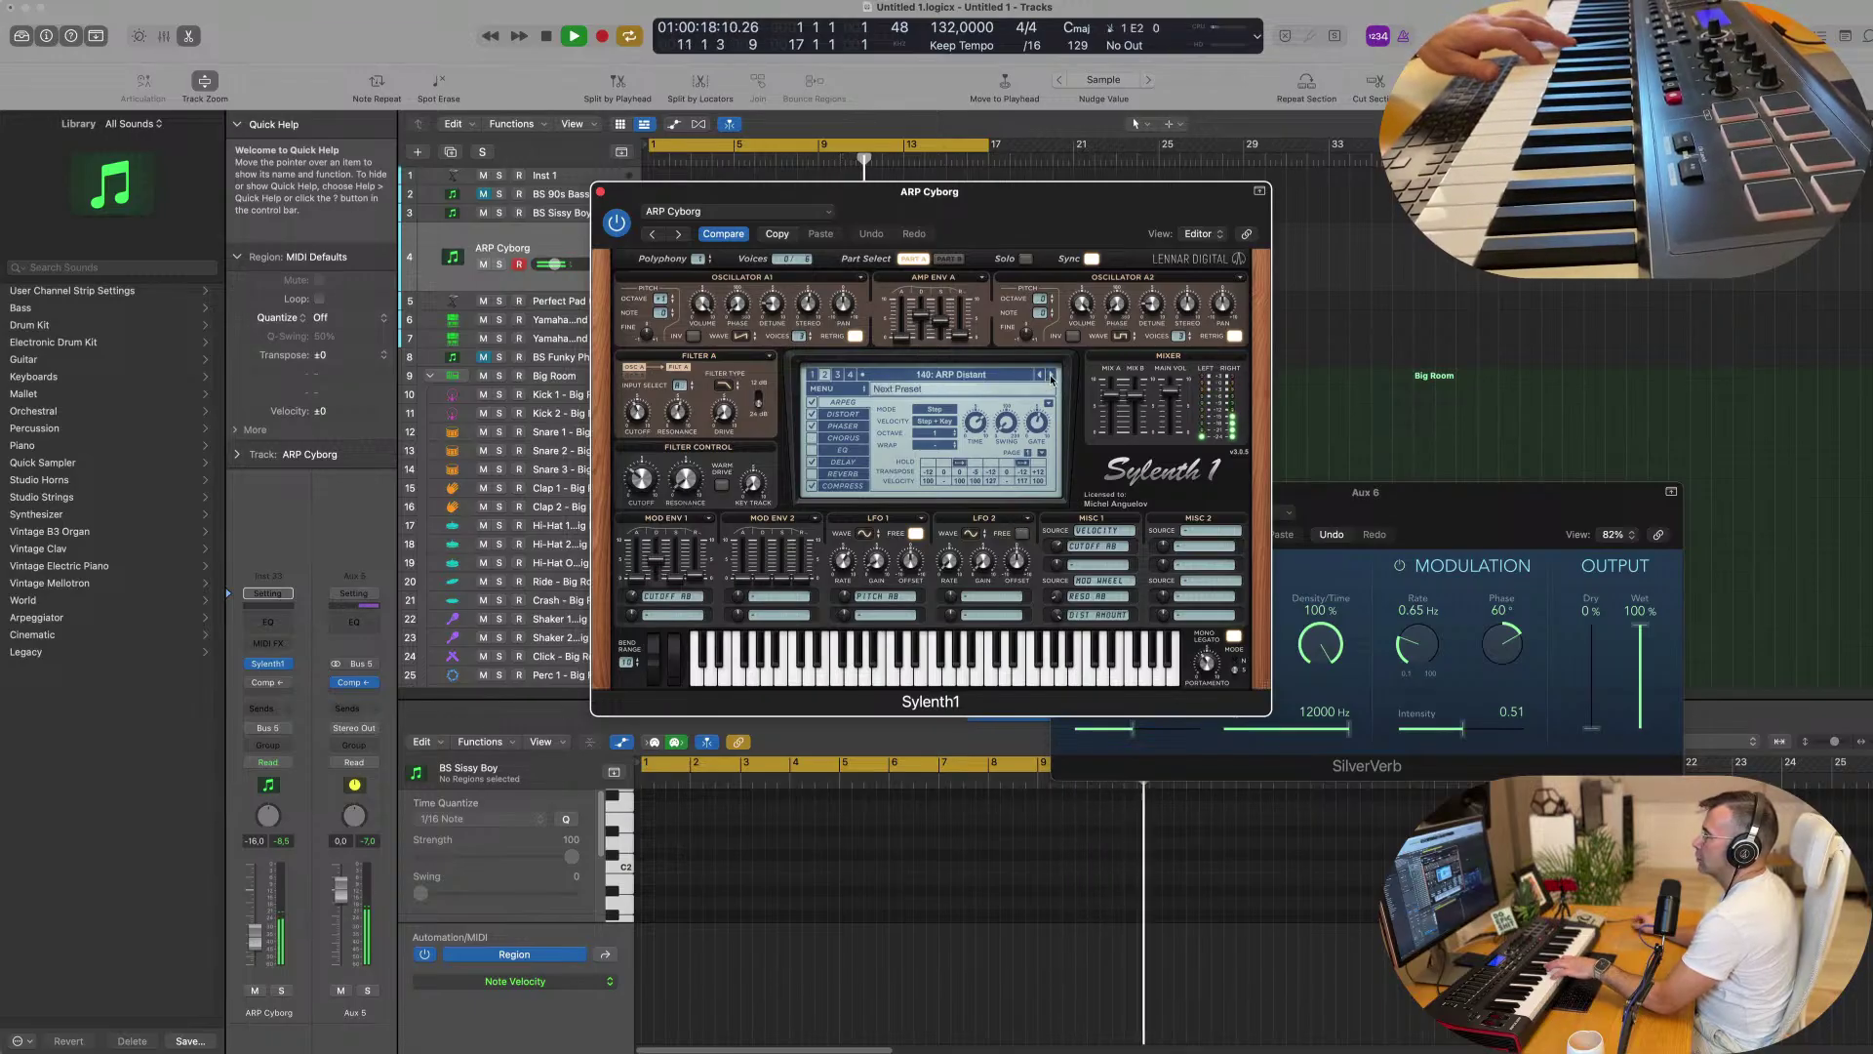
click(1052, 376)
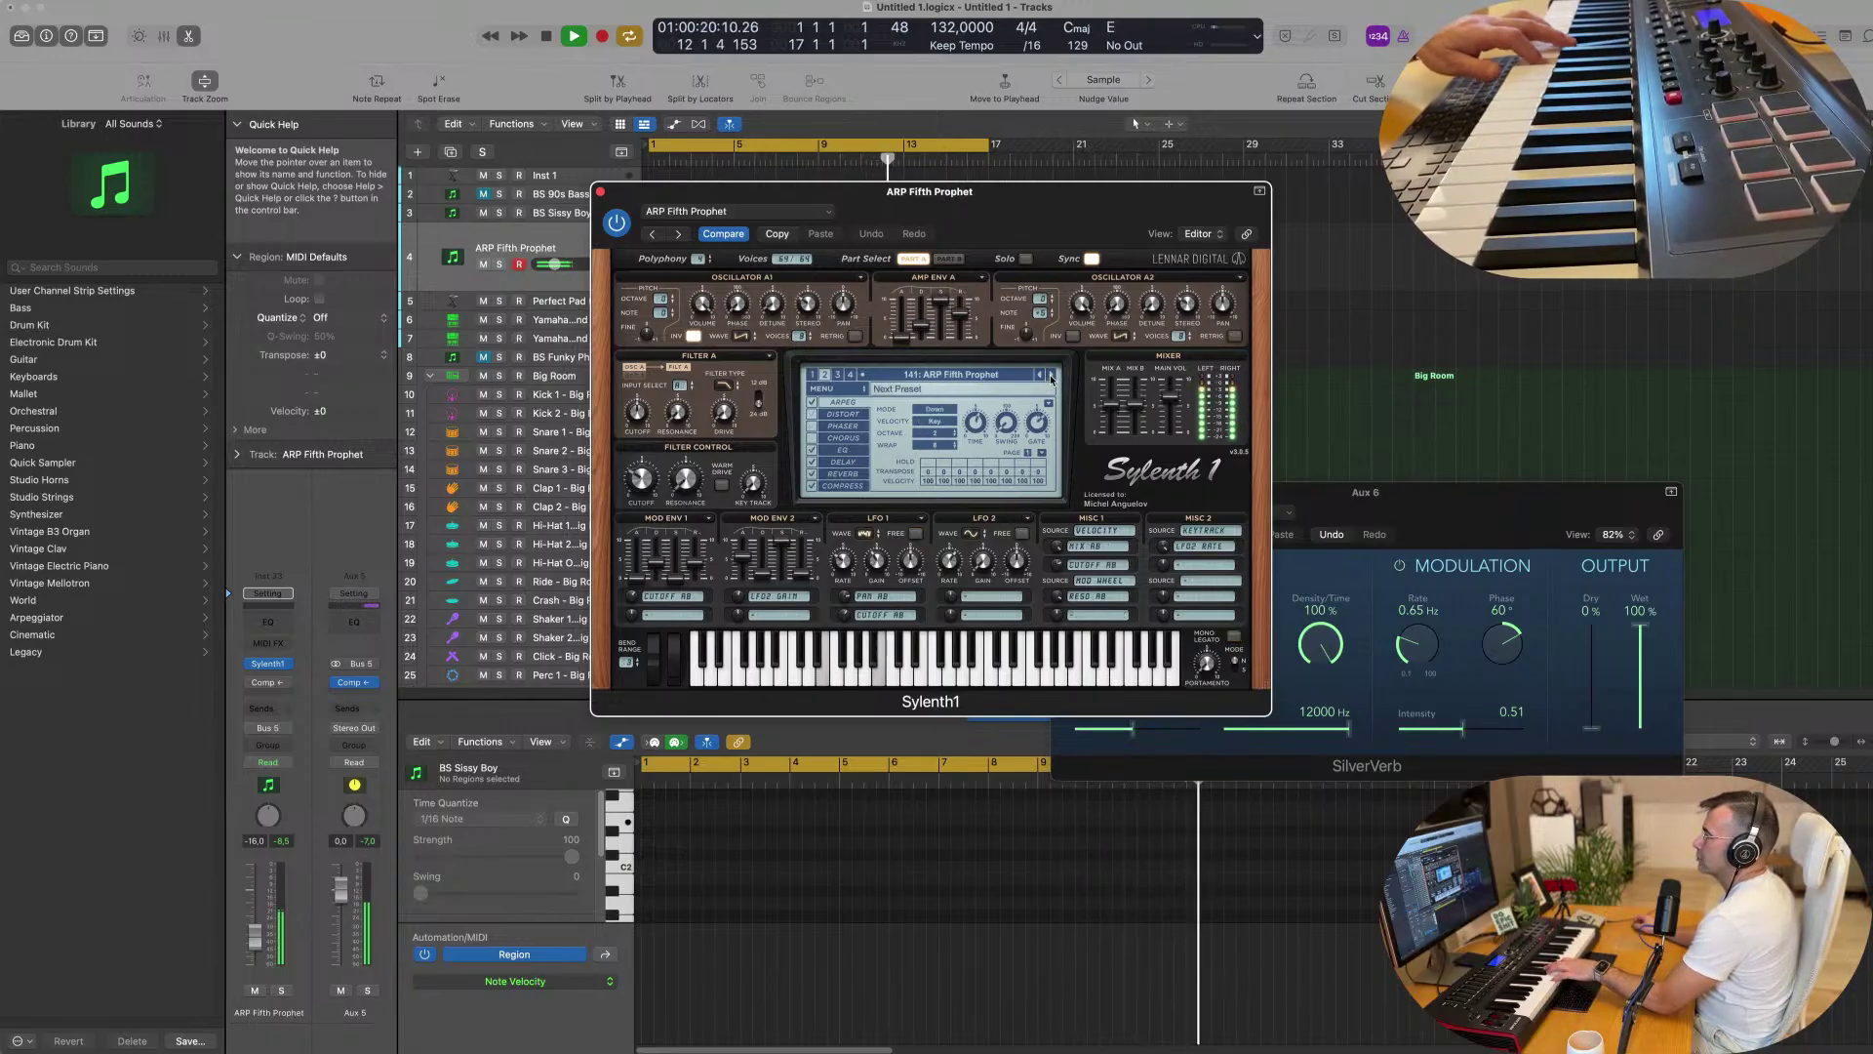
click(1052, 377)
click(1052, 377)
click(1052, 377)
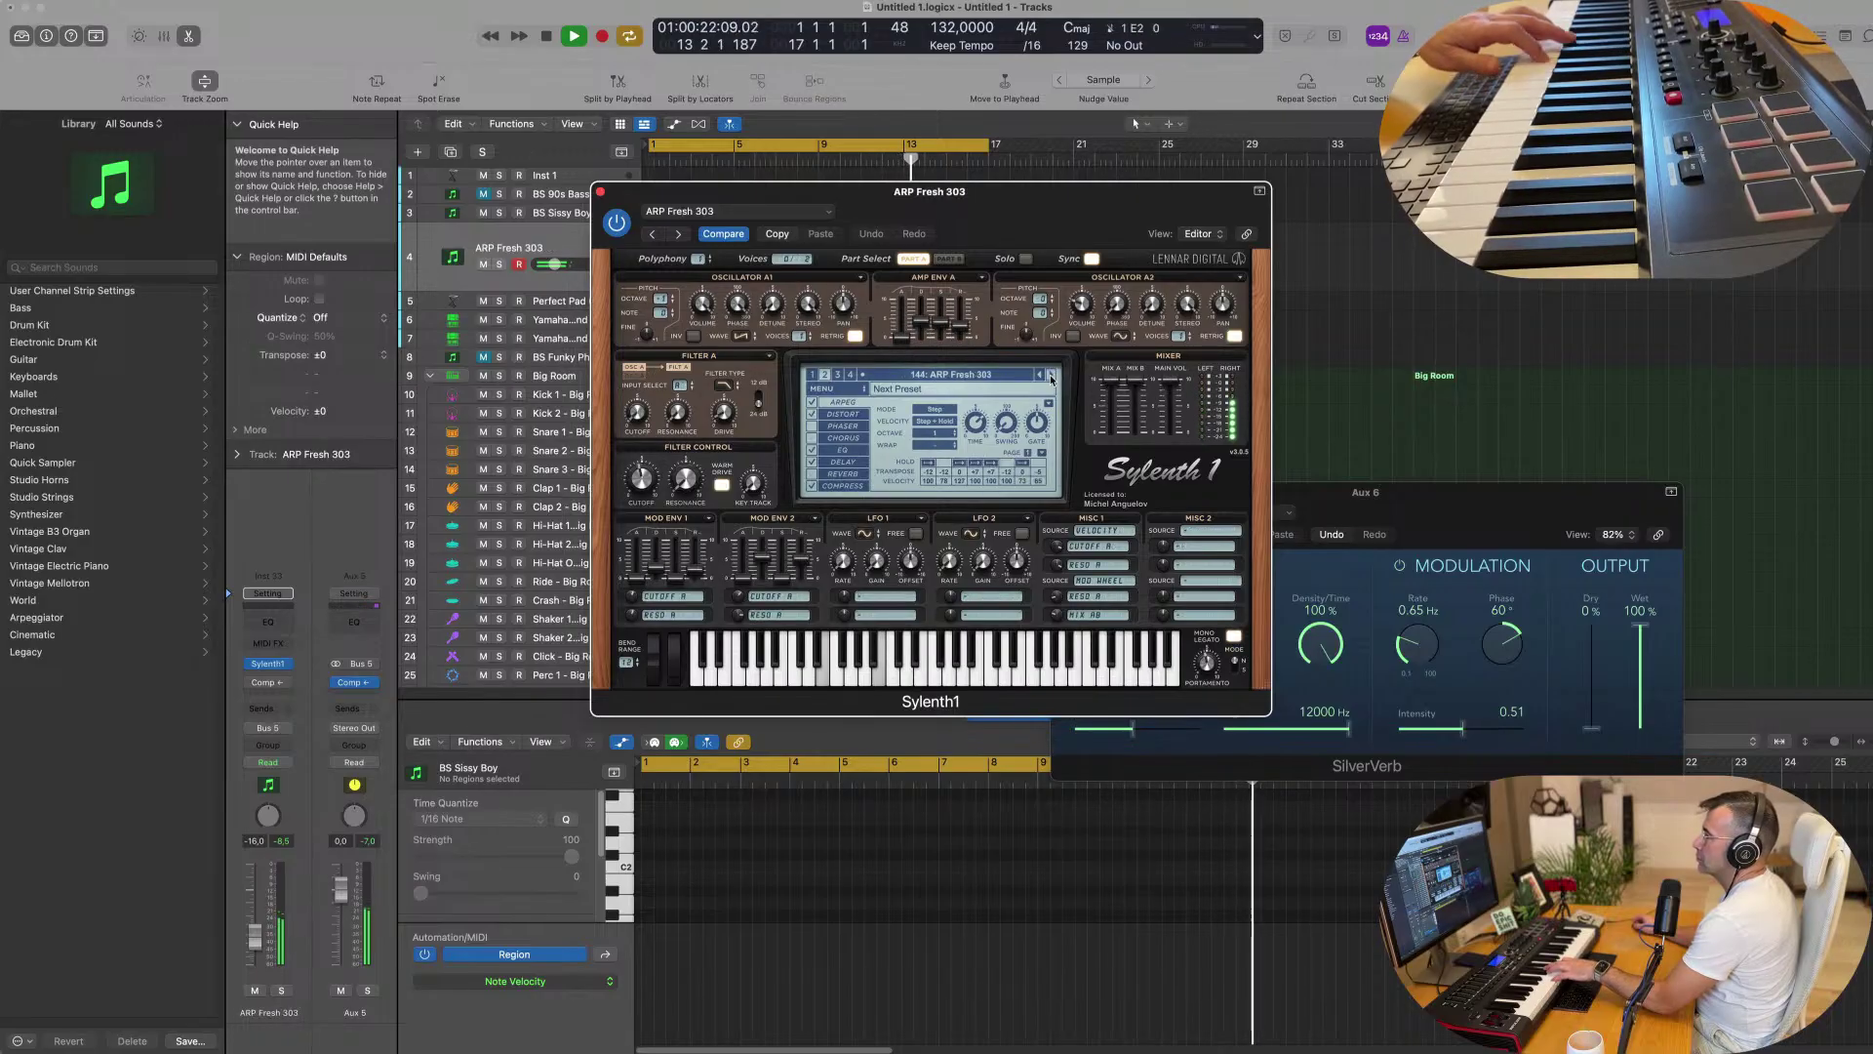
click(1051, 376)
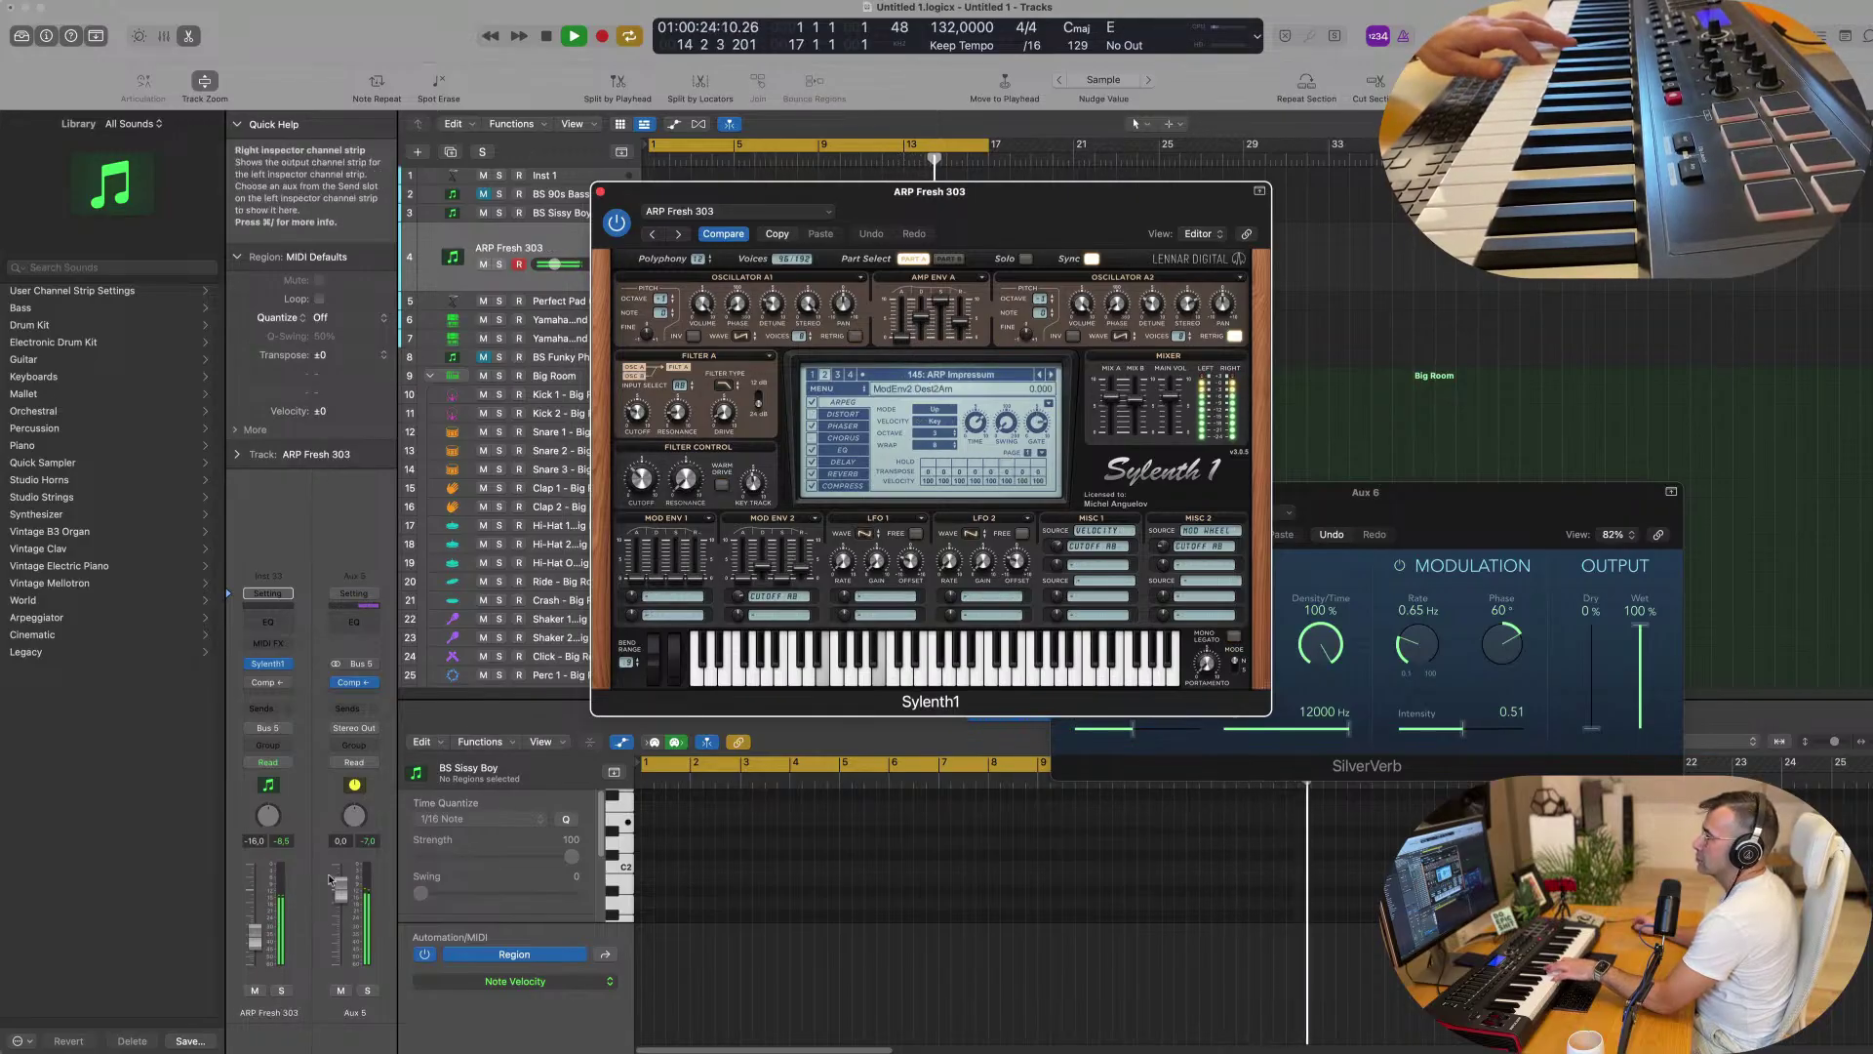
click(1052, 376)
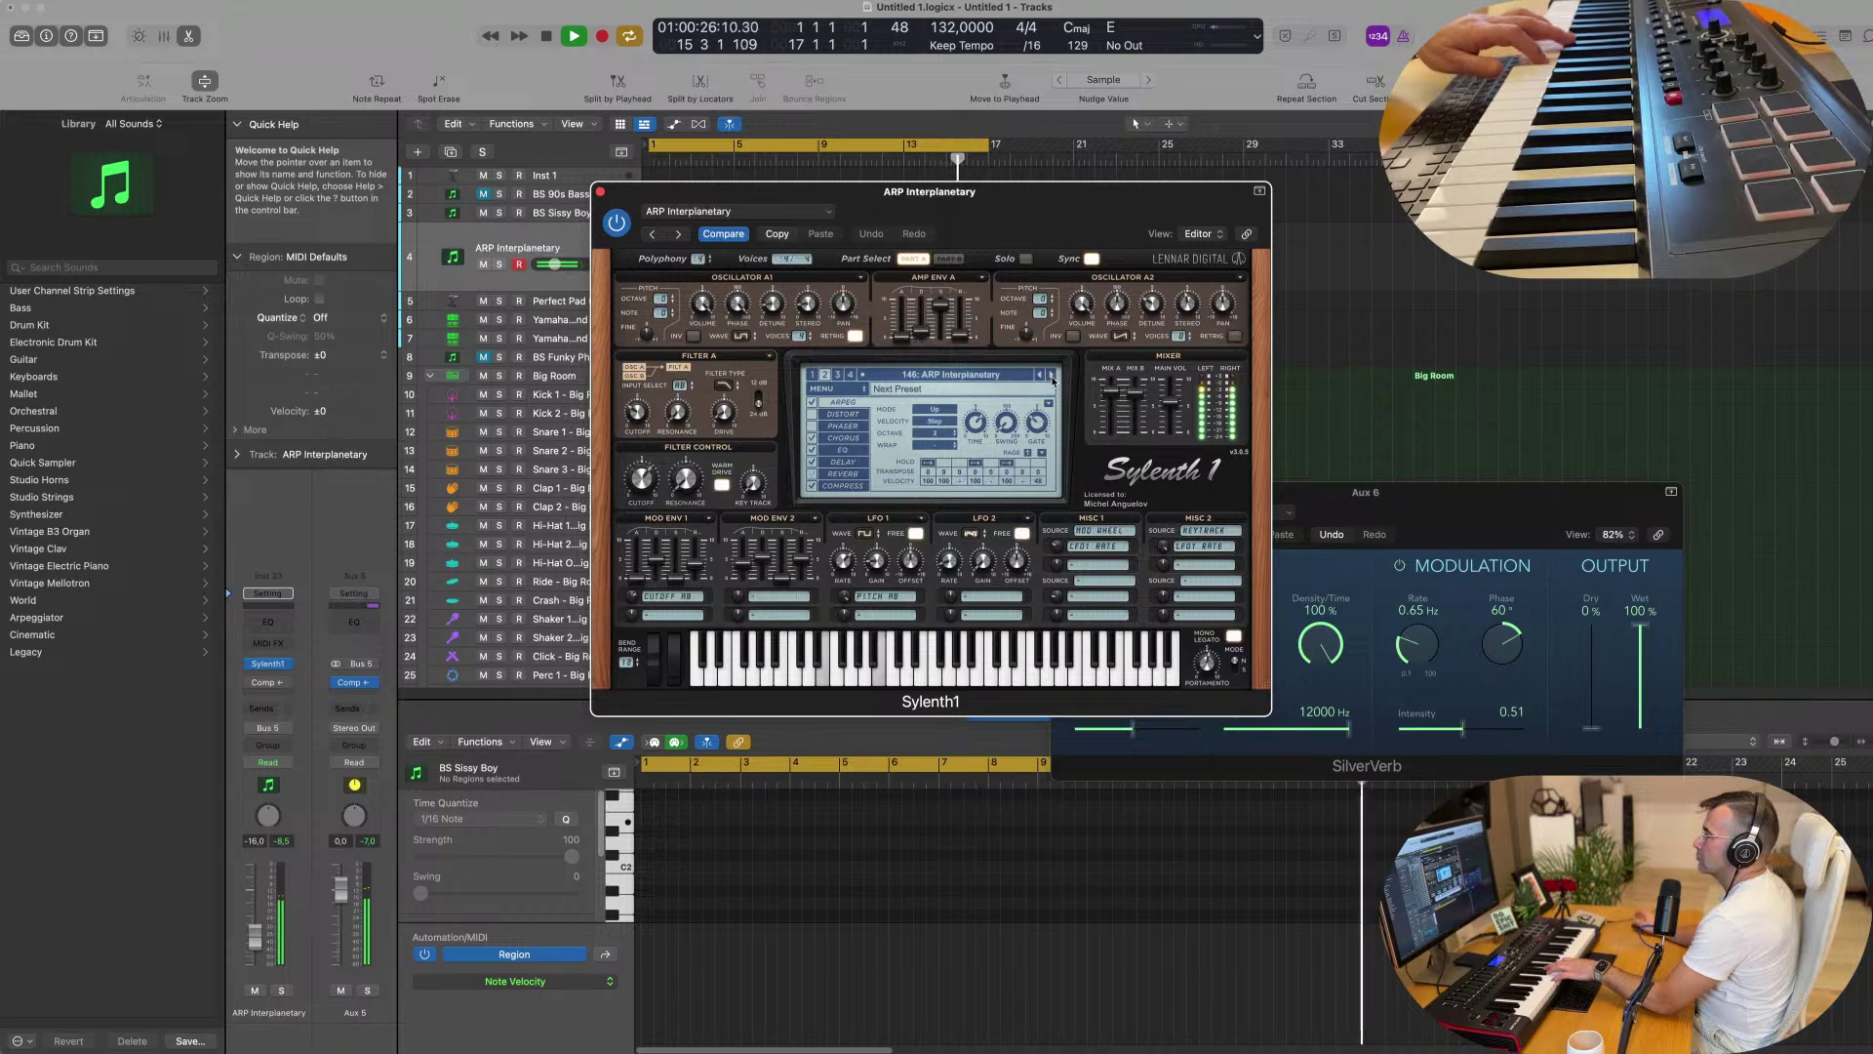
Continue trying arpeggio presets through ARP MeltDown, PowerRiff, Spectrum Z and TranceEpic, ending on 159, HOV Challenge.
click(1052, 376)
click(1052, 376)
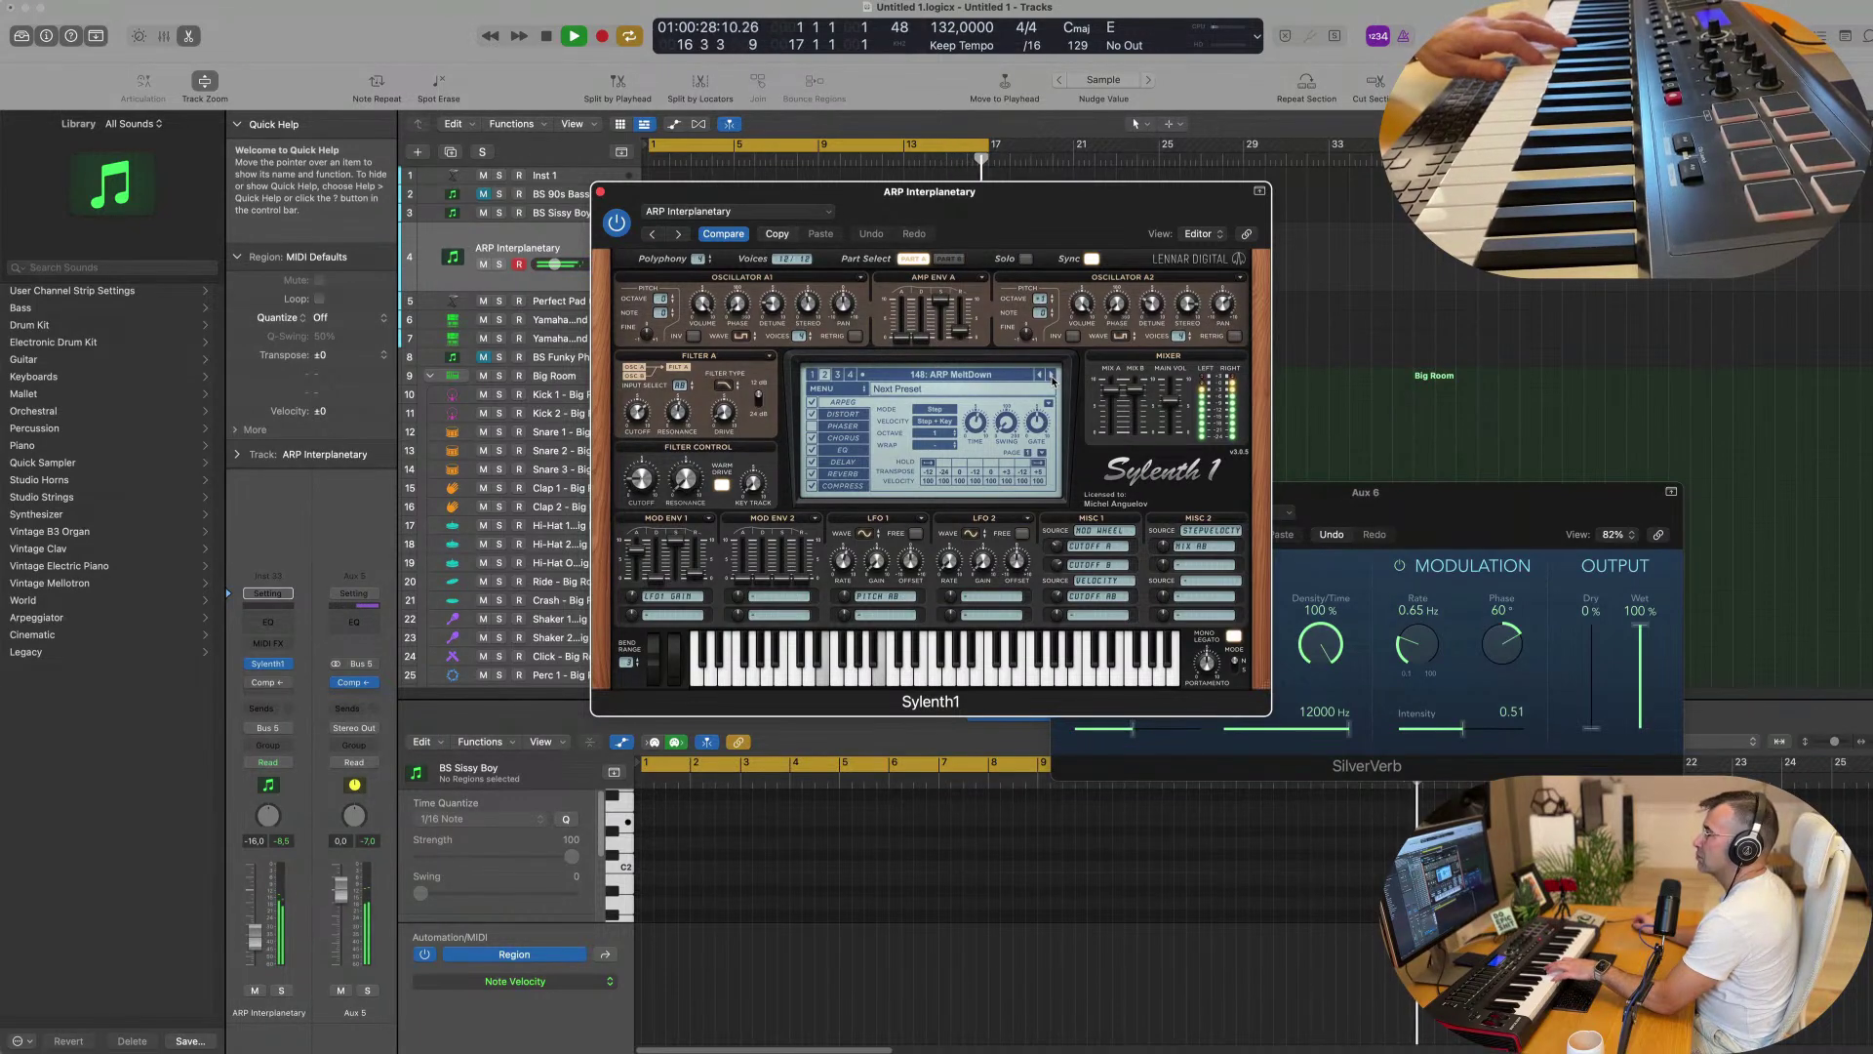
click(1052, 376)
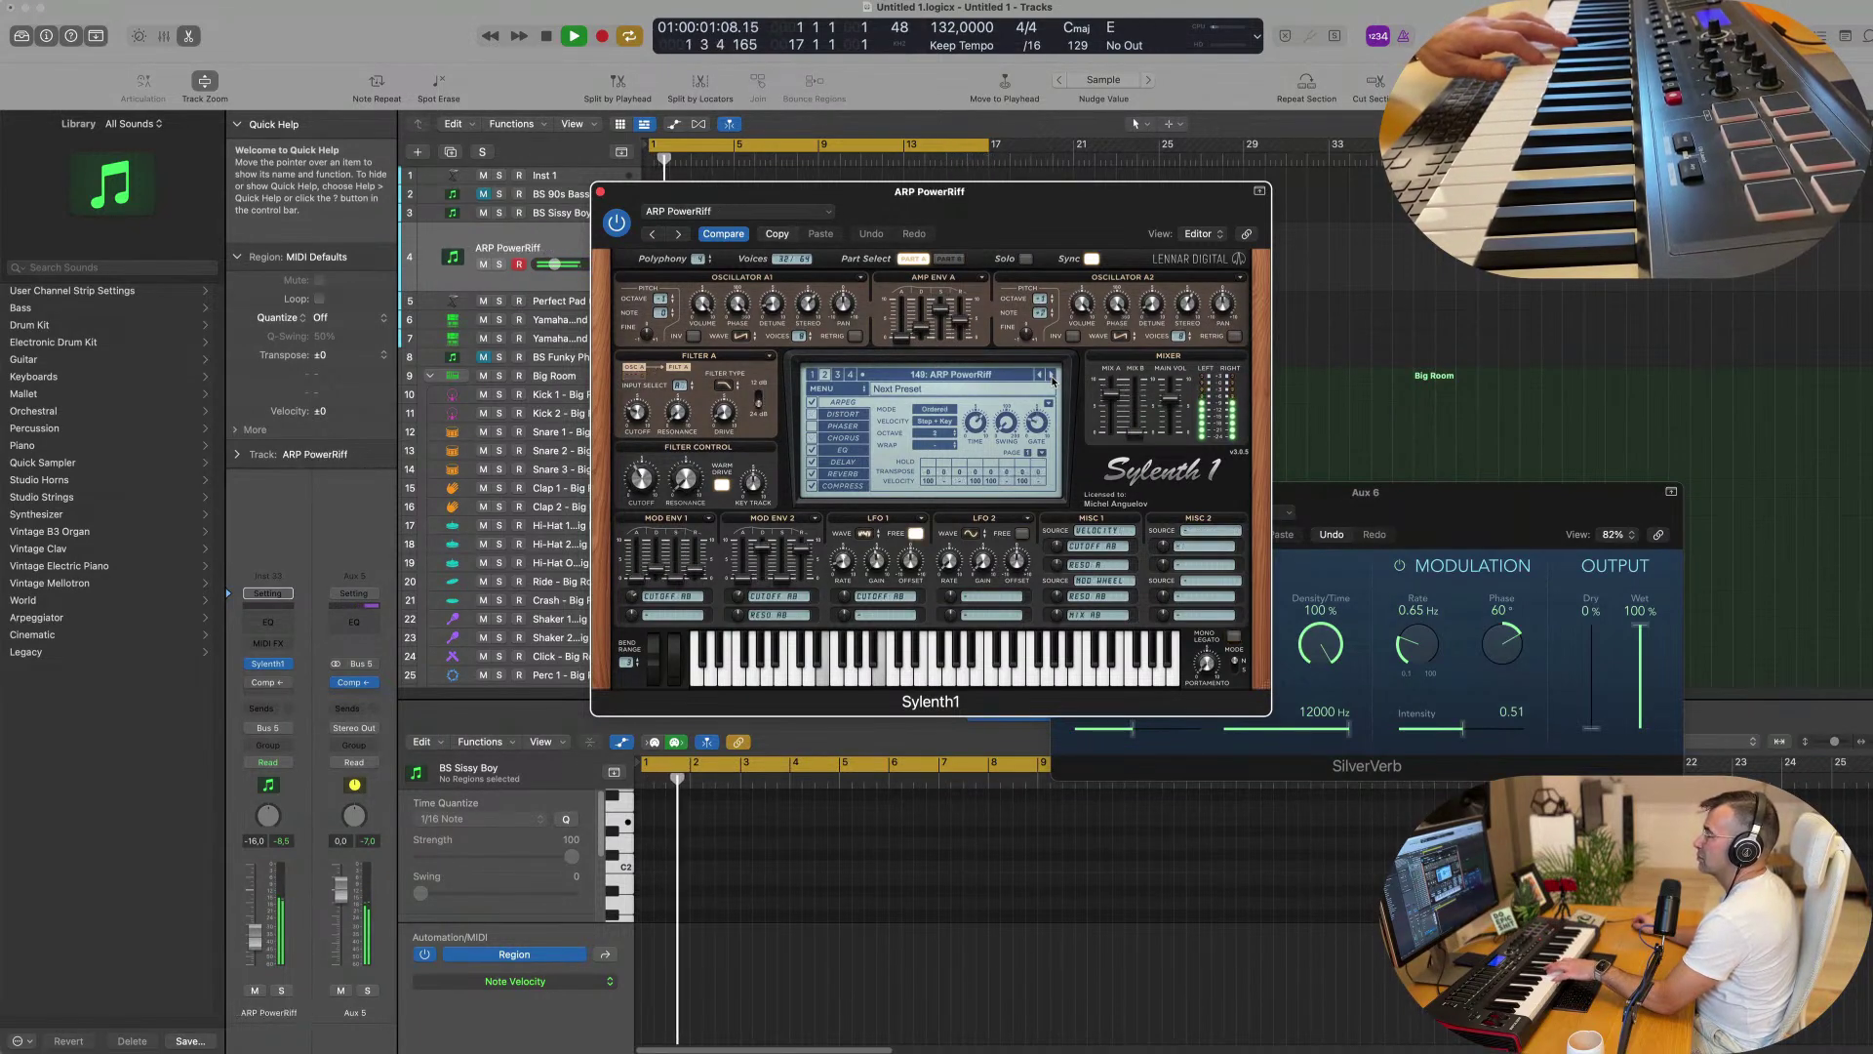
click(1052, 375)
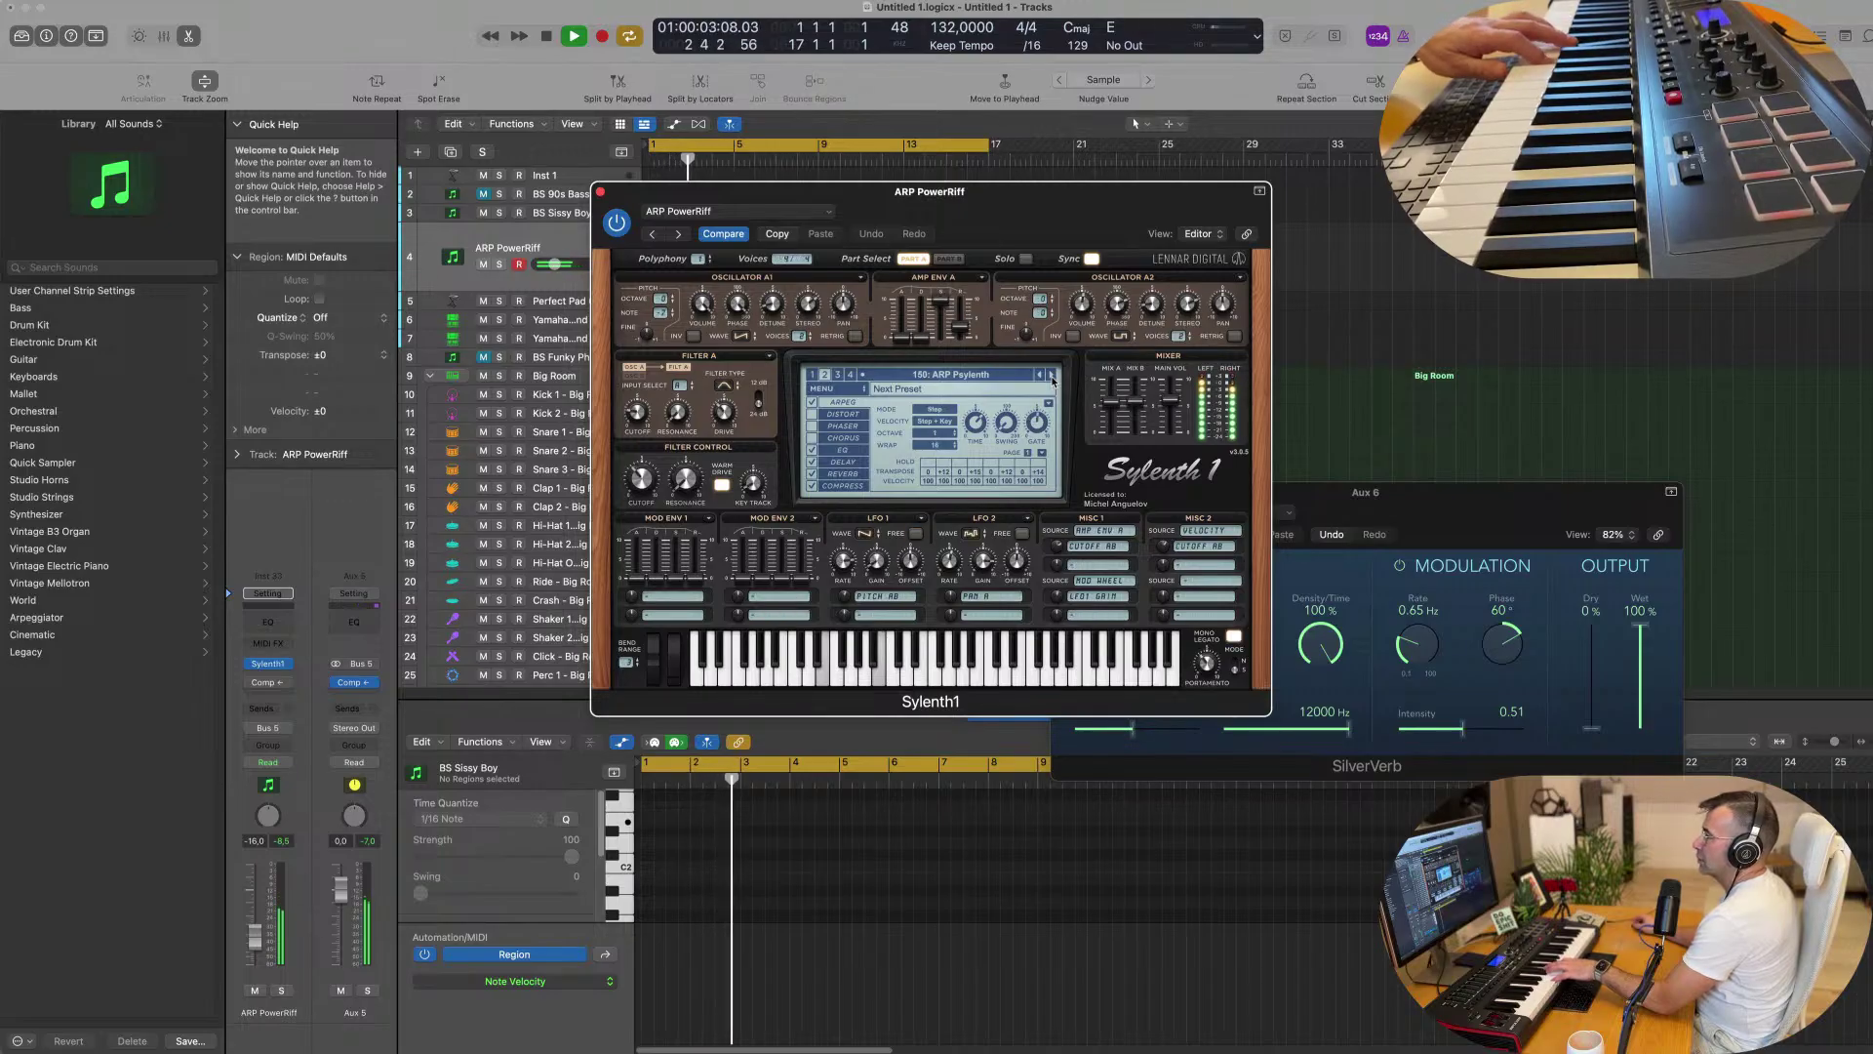
click(1052, 376)
click(1052, 376)
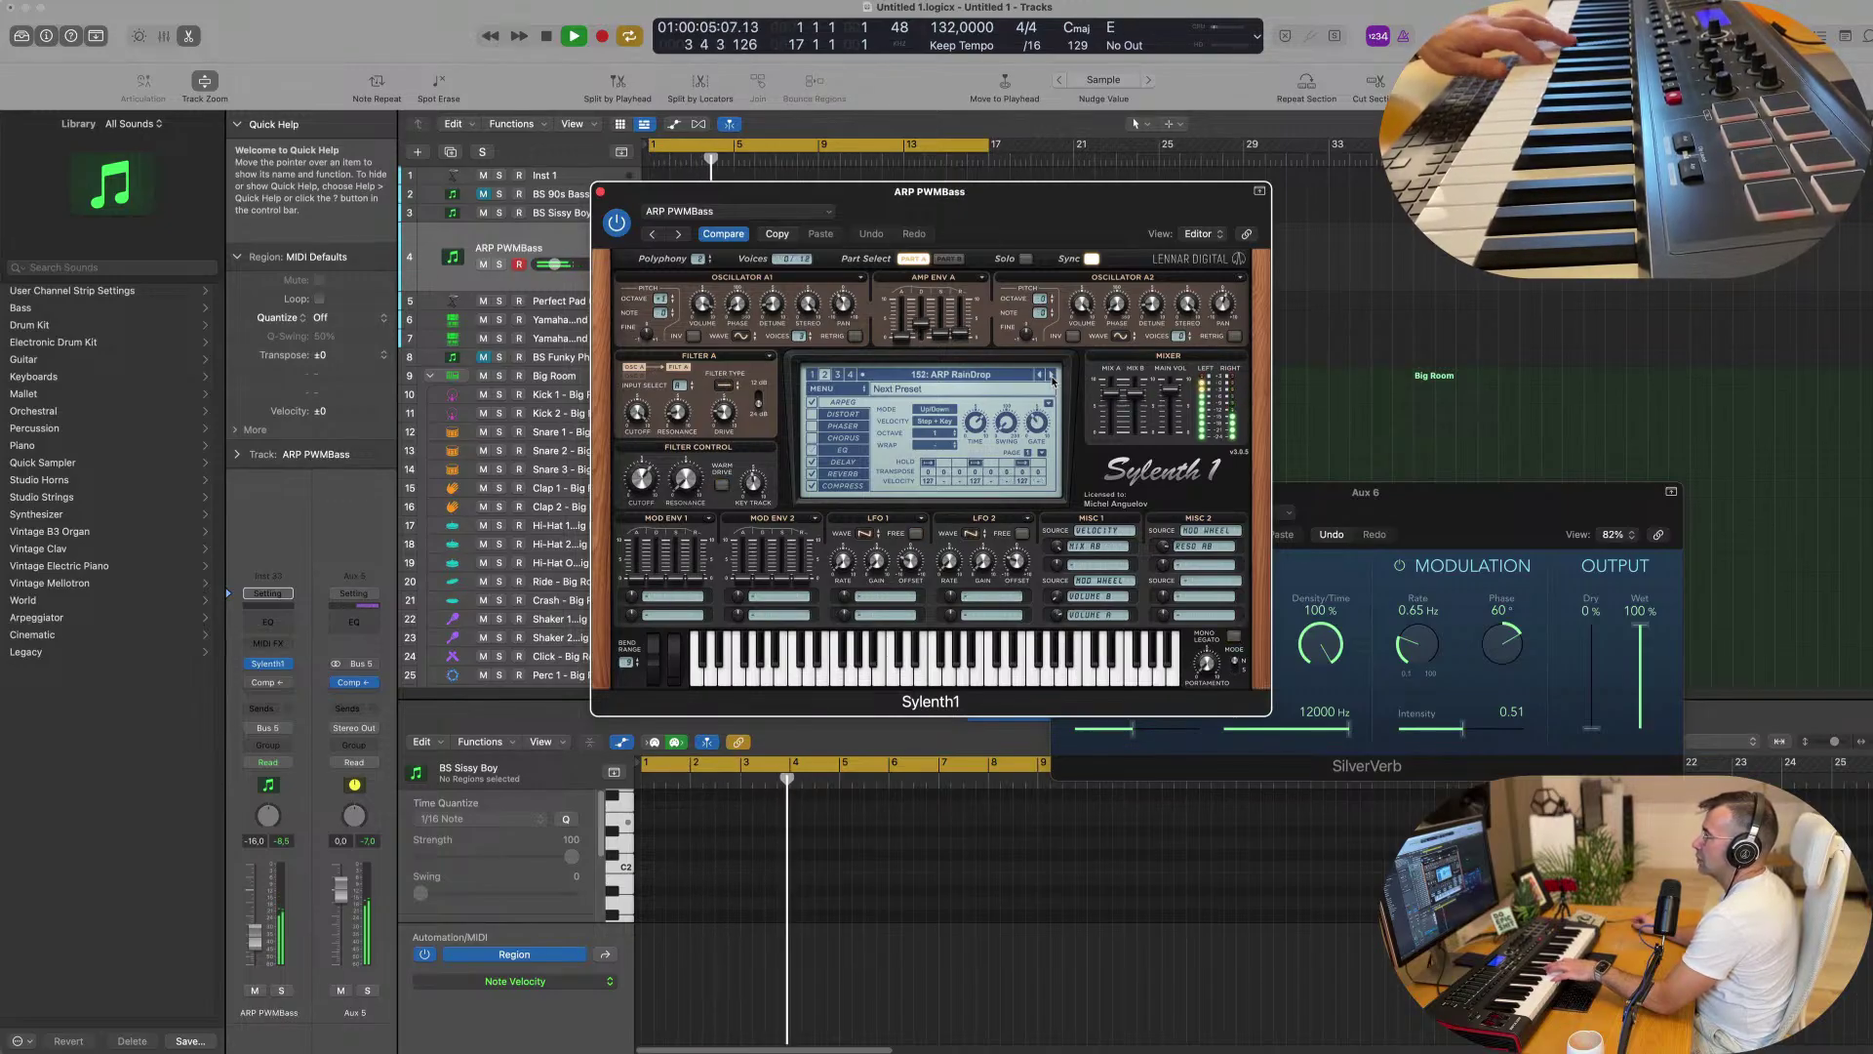
click(1052, 376)
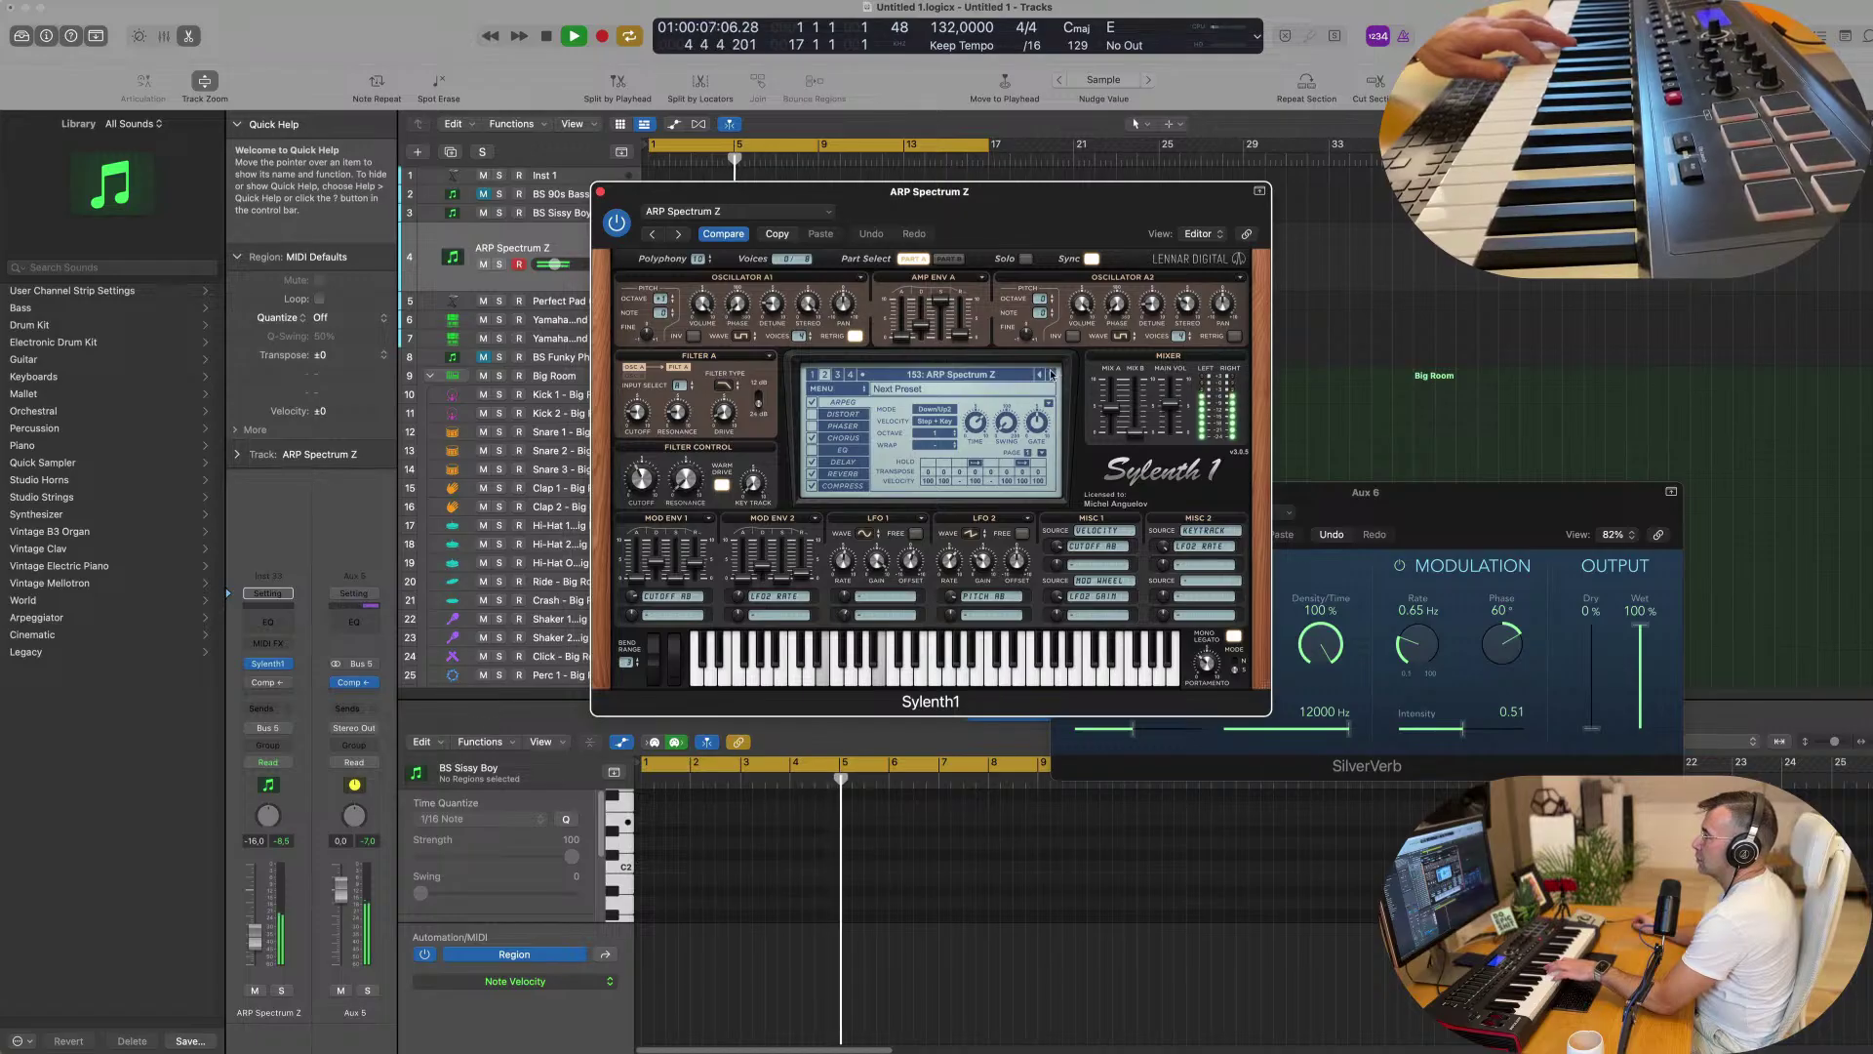
click(1052, 375)
click(1052, 376)
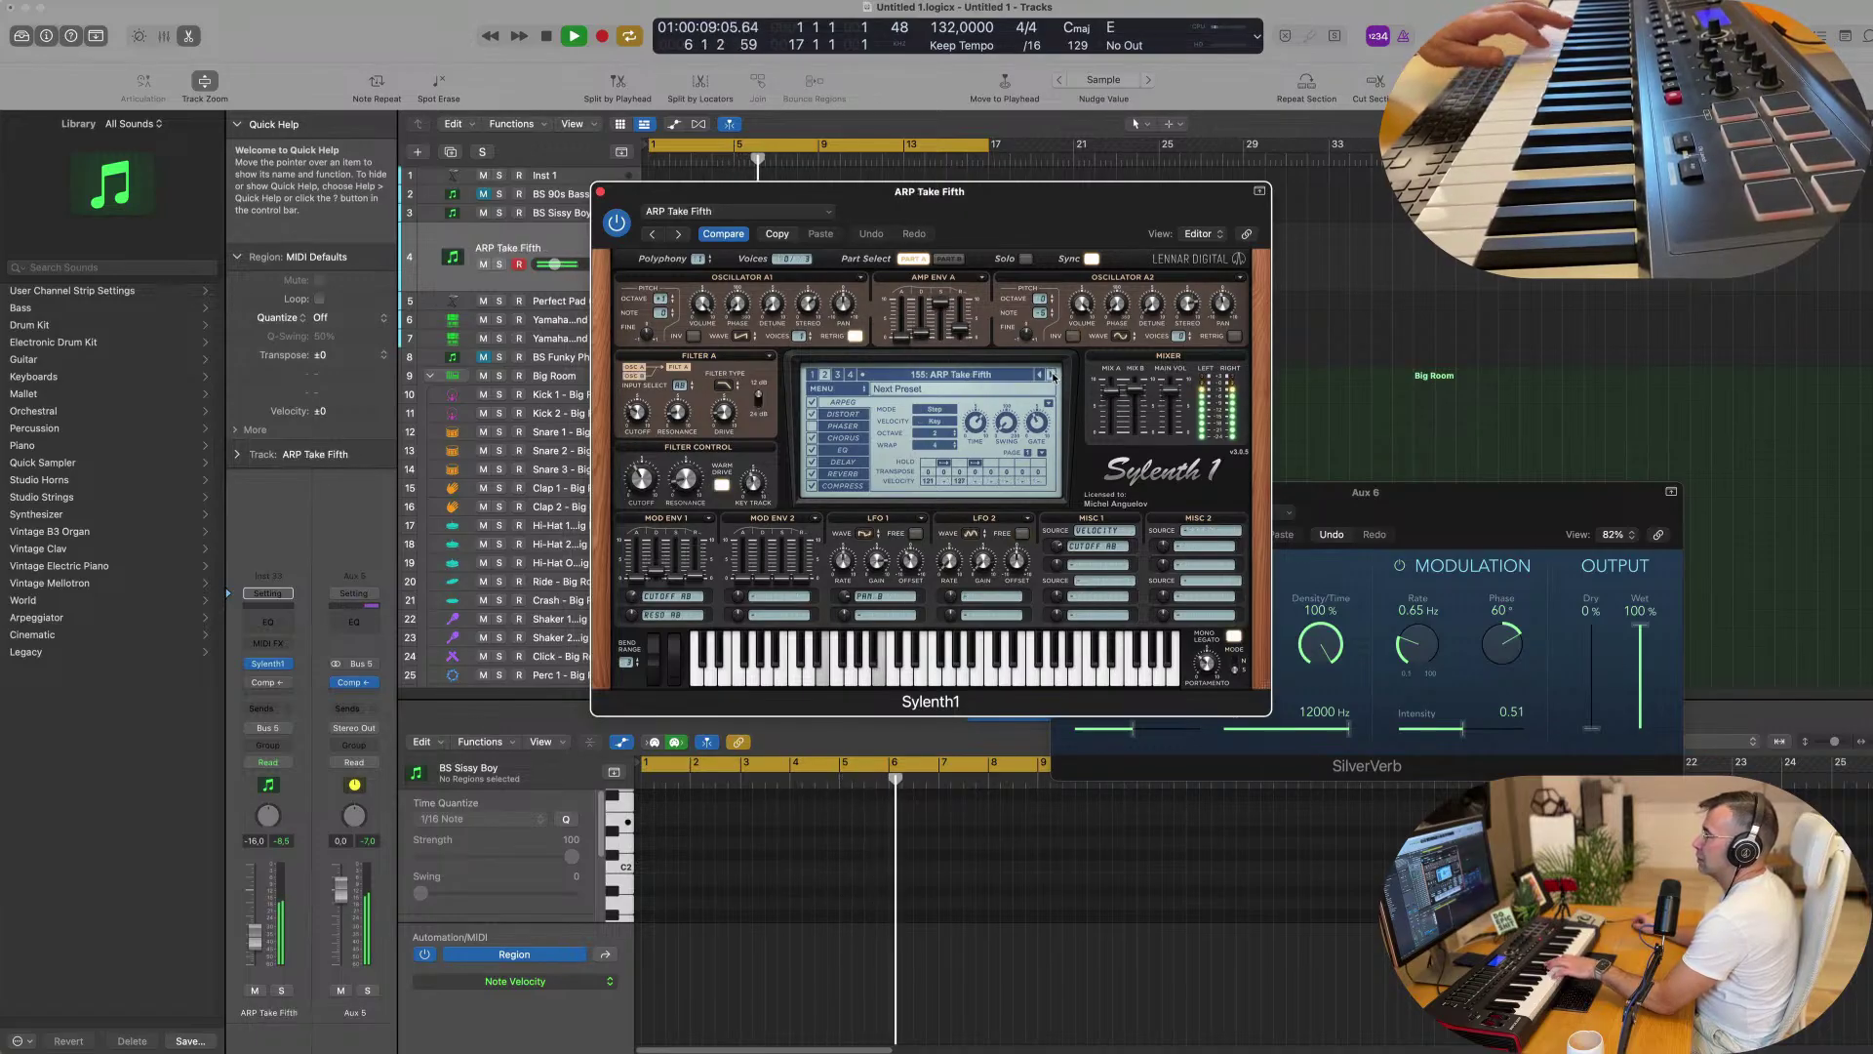
click(1052, 376)
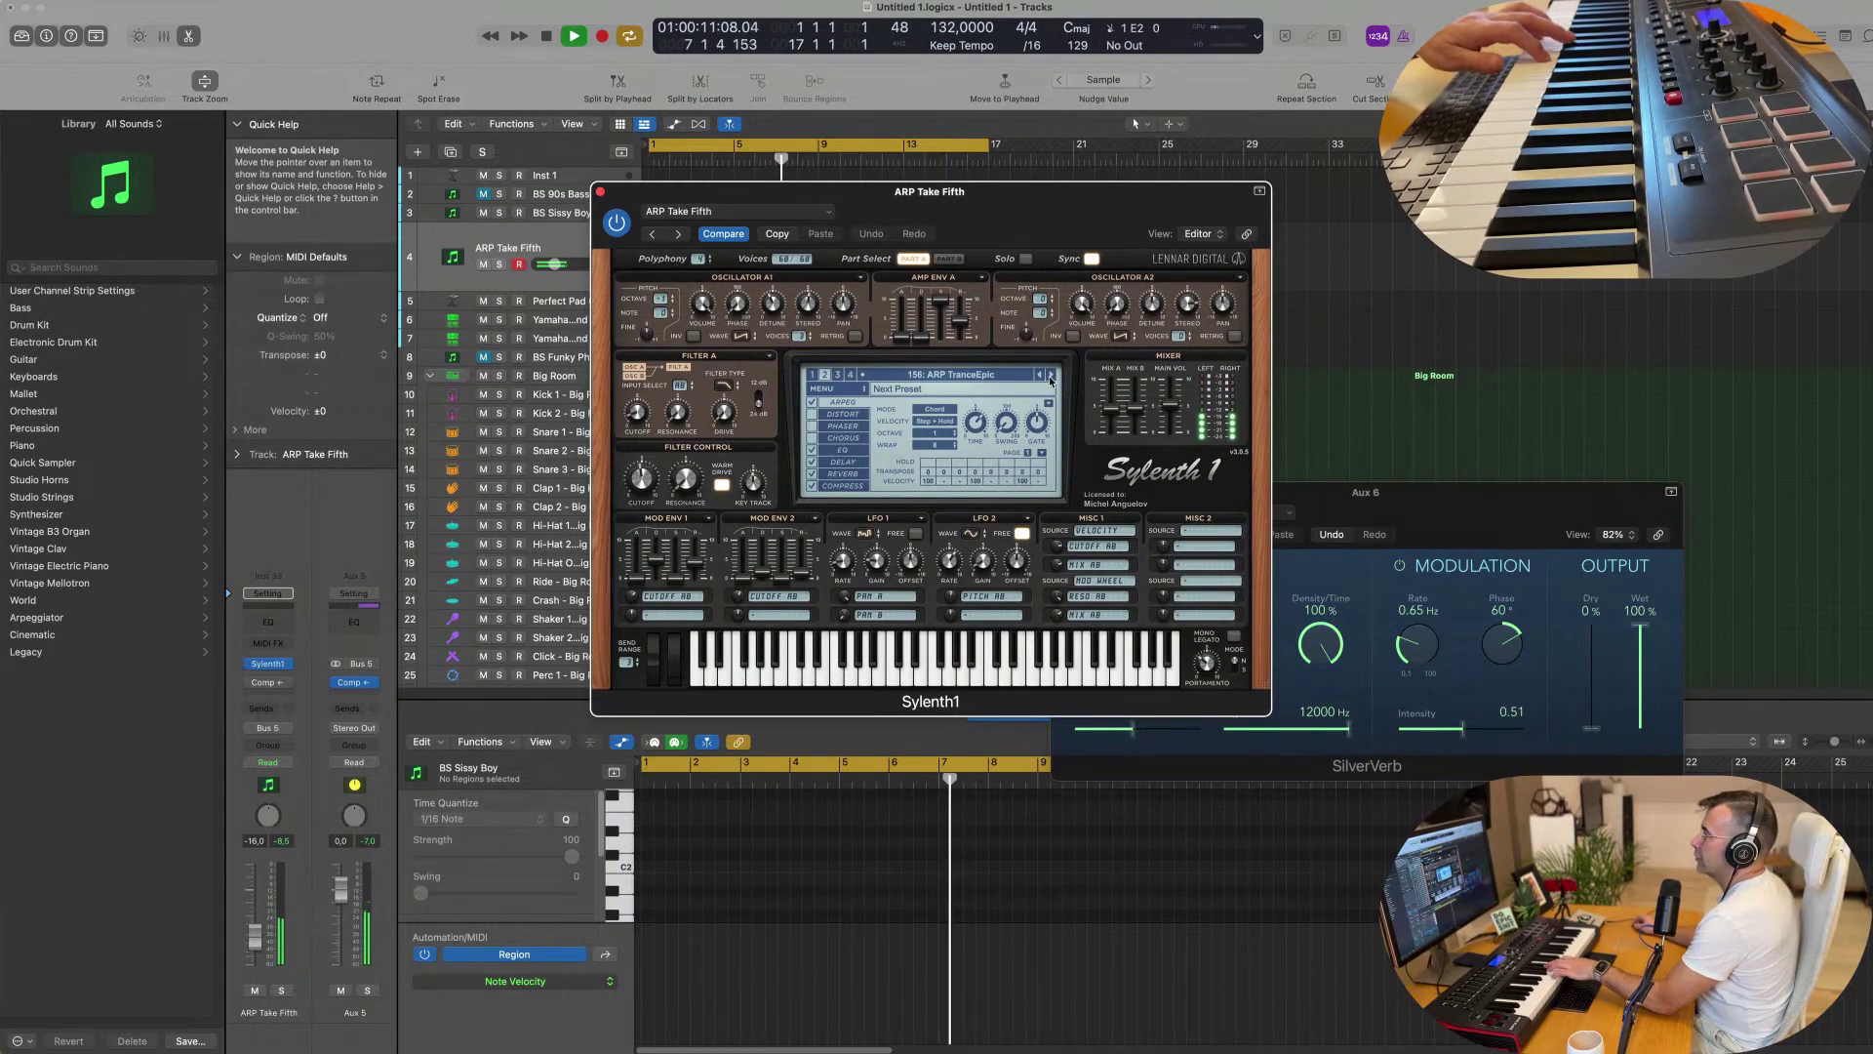
click(1052, 378)
click(1052, 376)
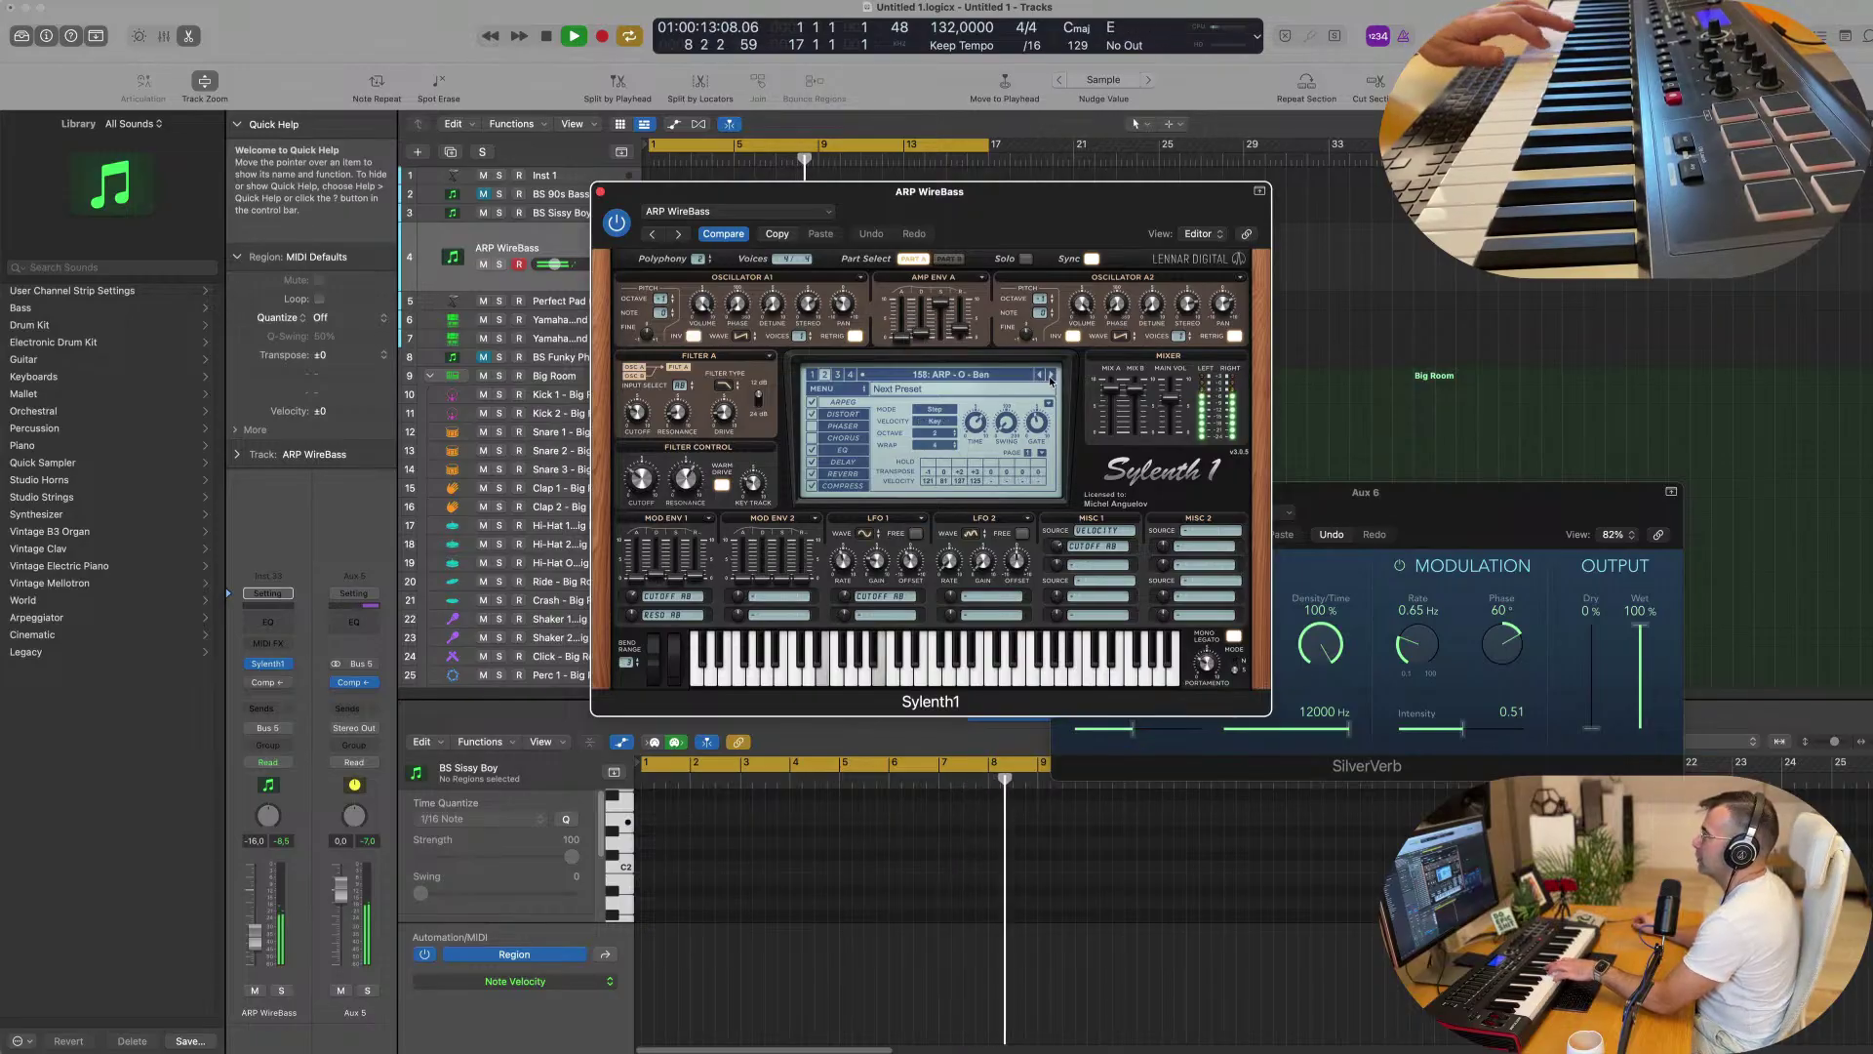
click(1052, 376)
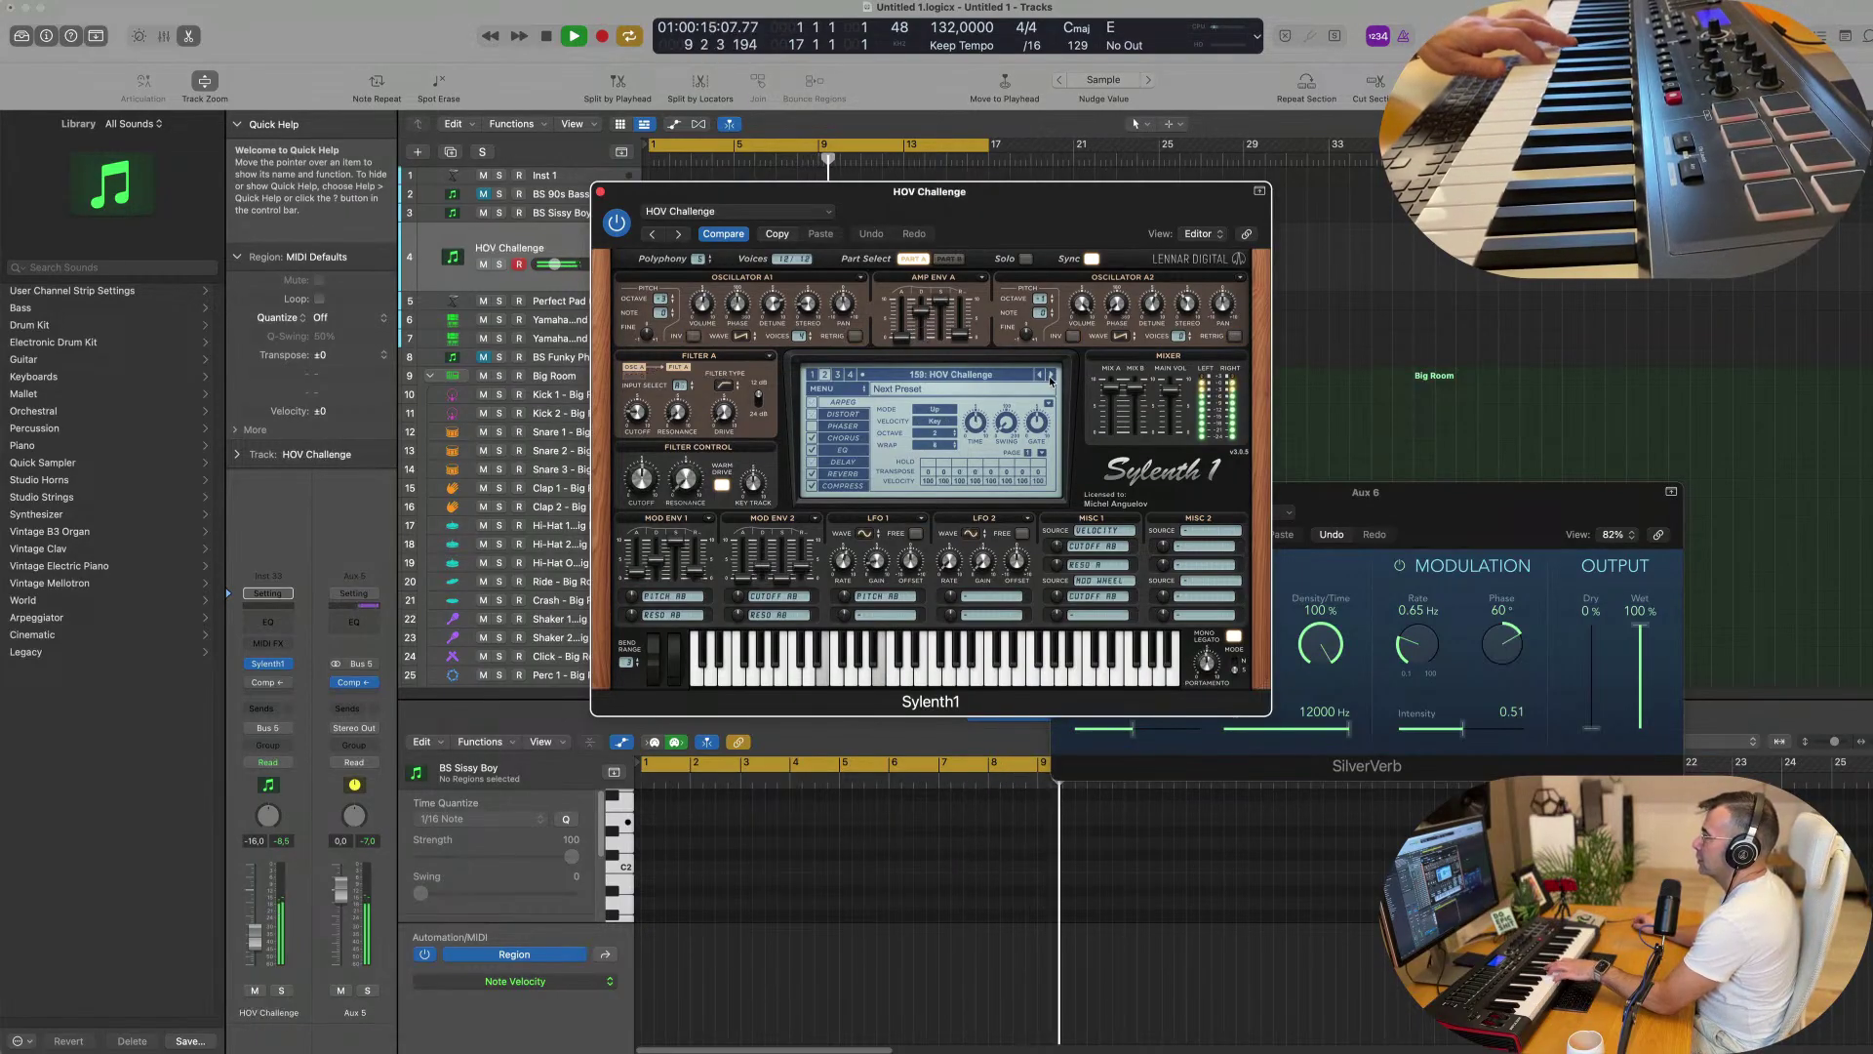
Return to the first Sylenth1 sub-bank, loading BS Dawn of the baiter, and close the synth window.
click(1051, 375)
click(815, 377)
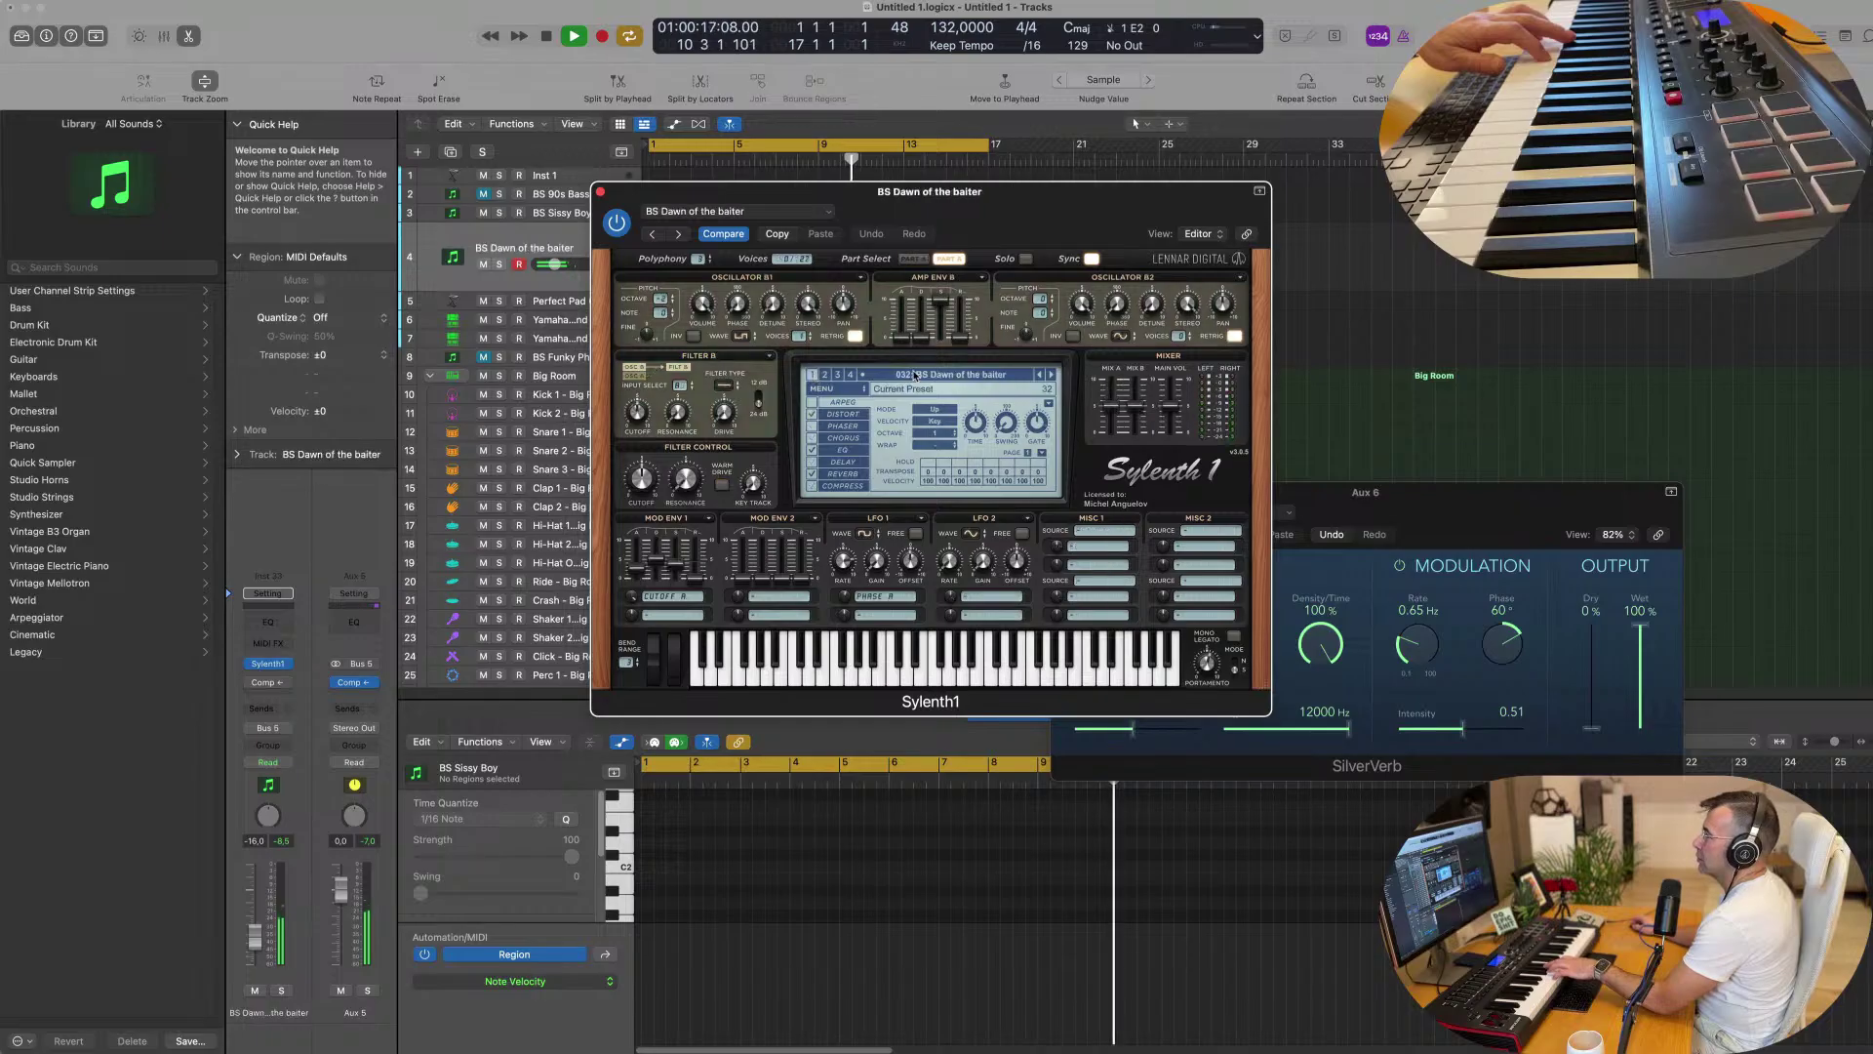
click(915, 374)
click(871, 375)
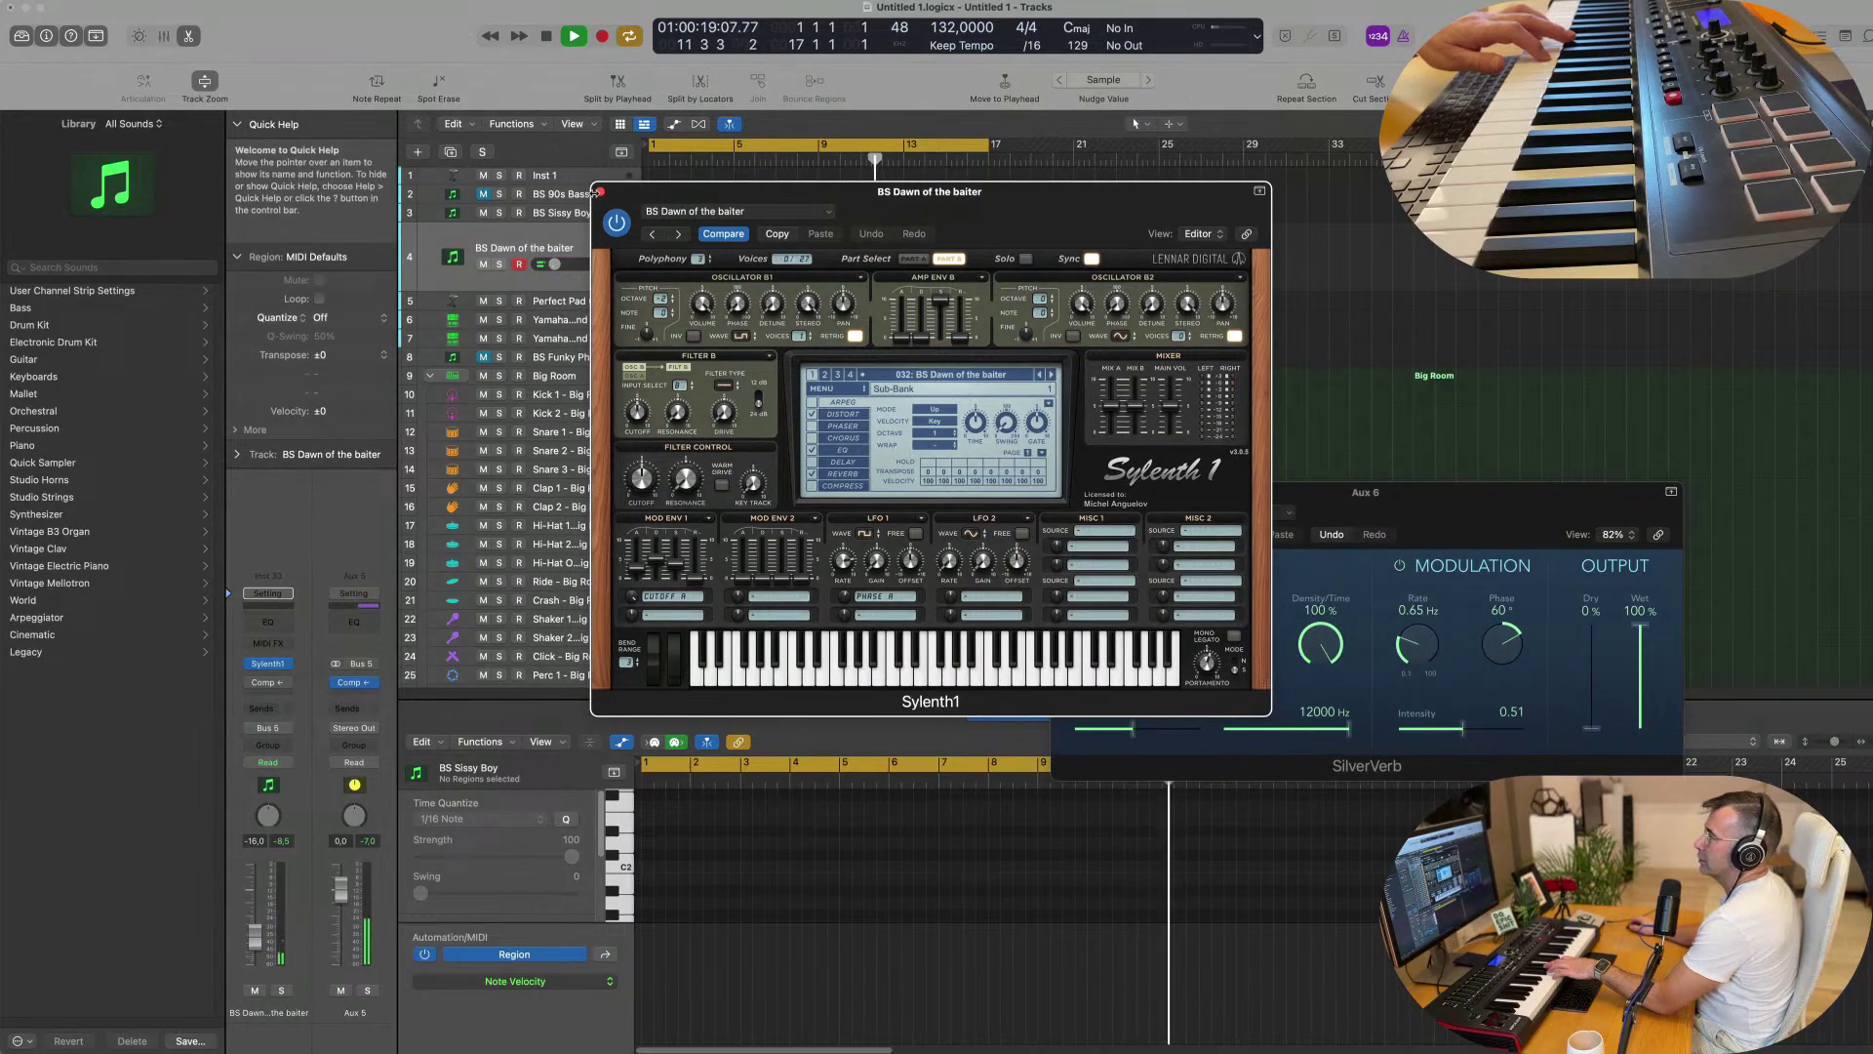
click(600, 191)
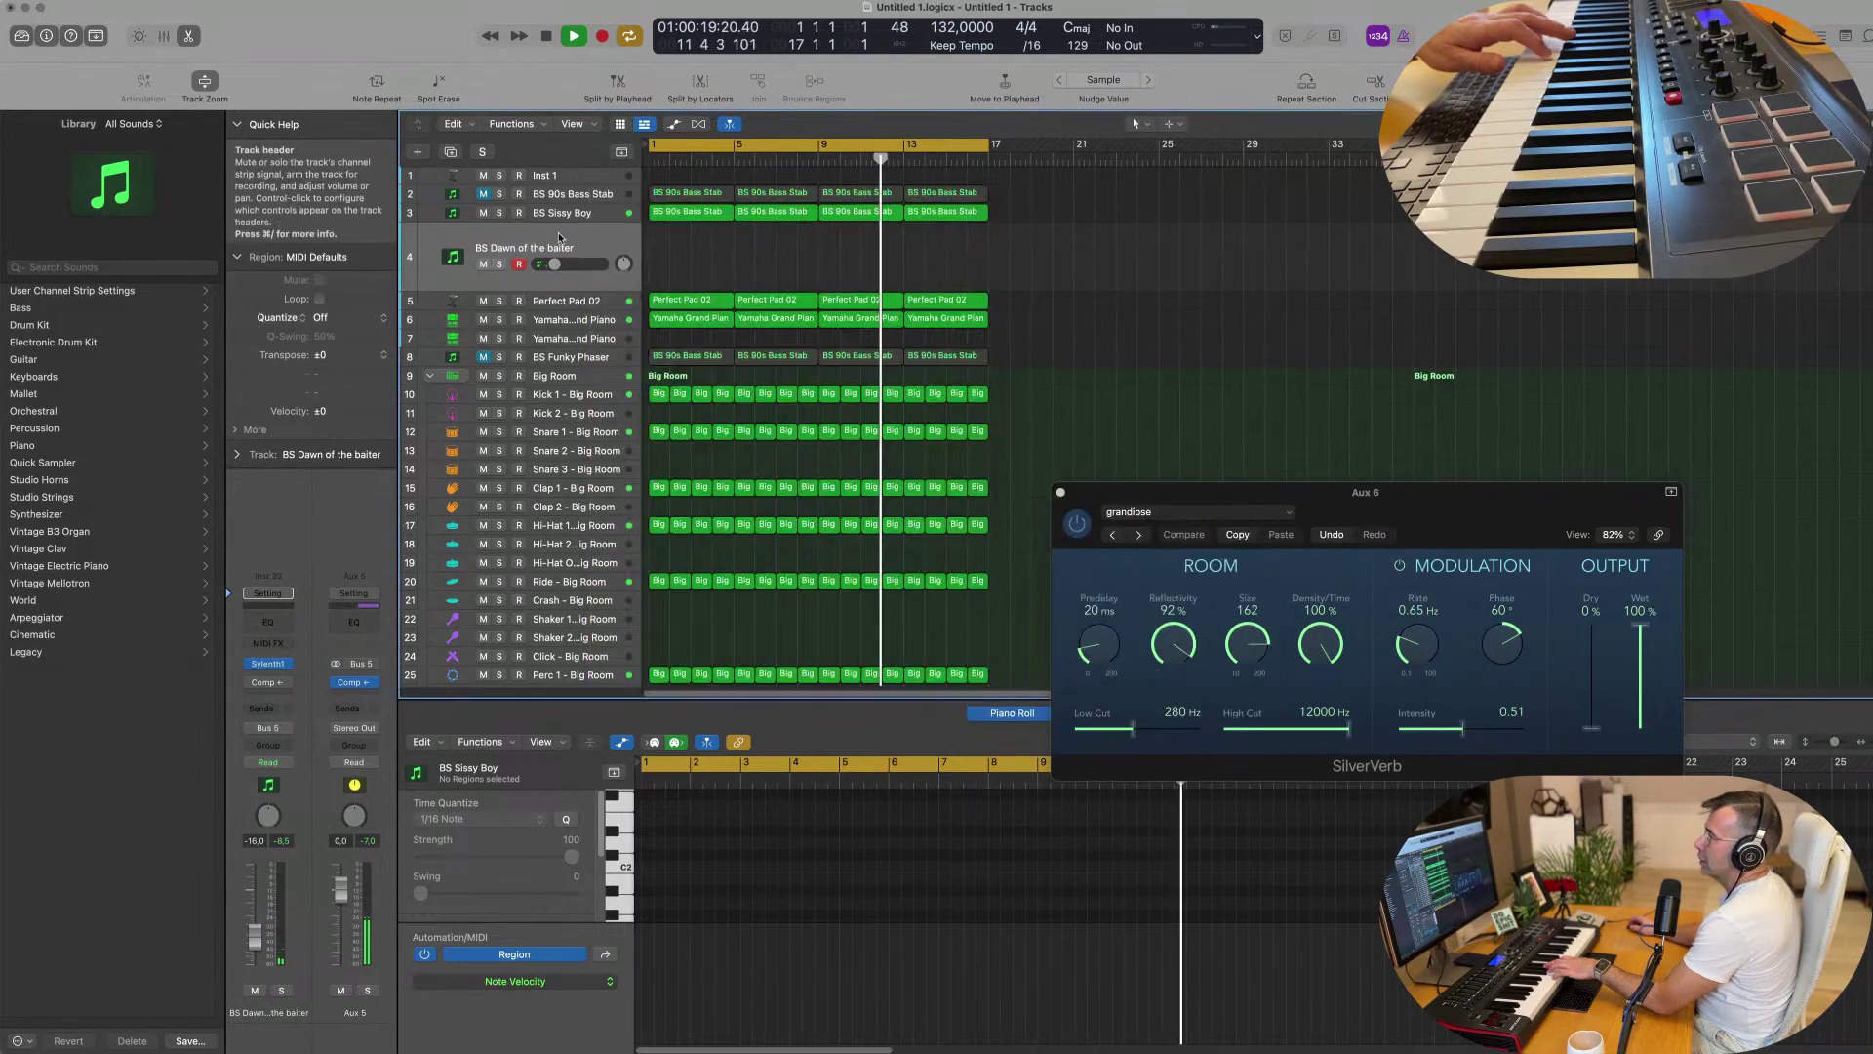
Replace Sylenth1 on track 4 with a stereo Retro Synth instrument.
click(288, 664)
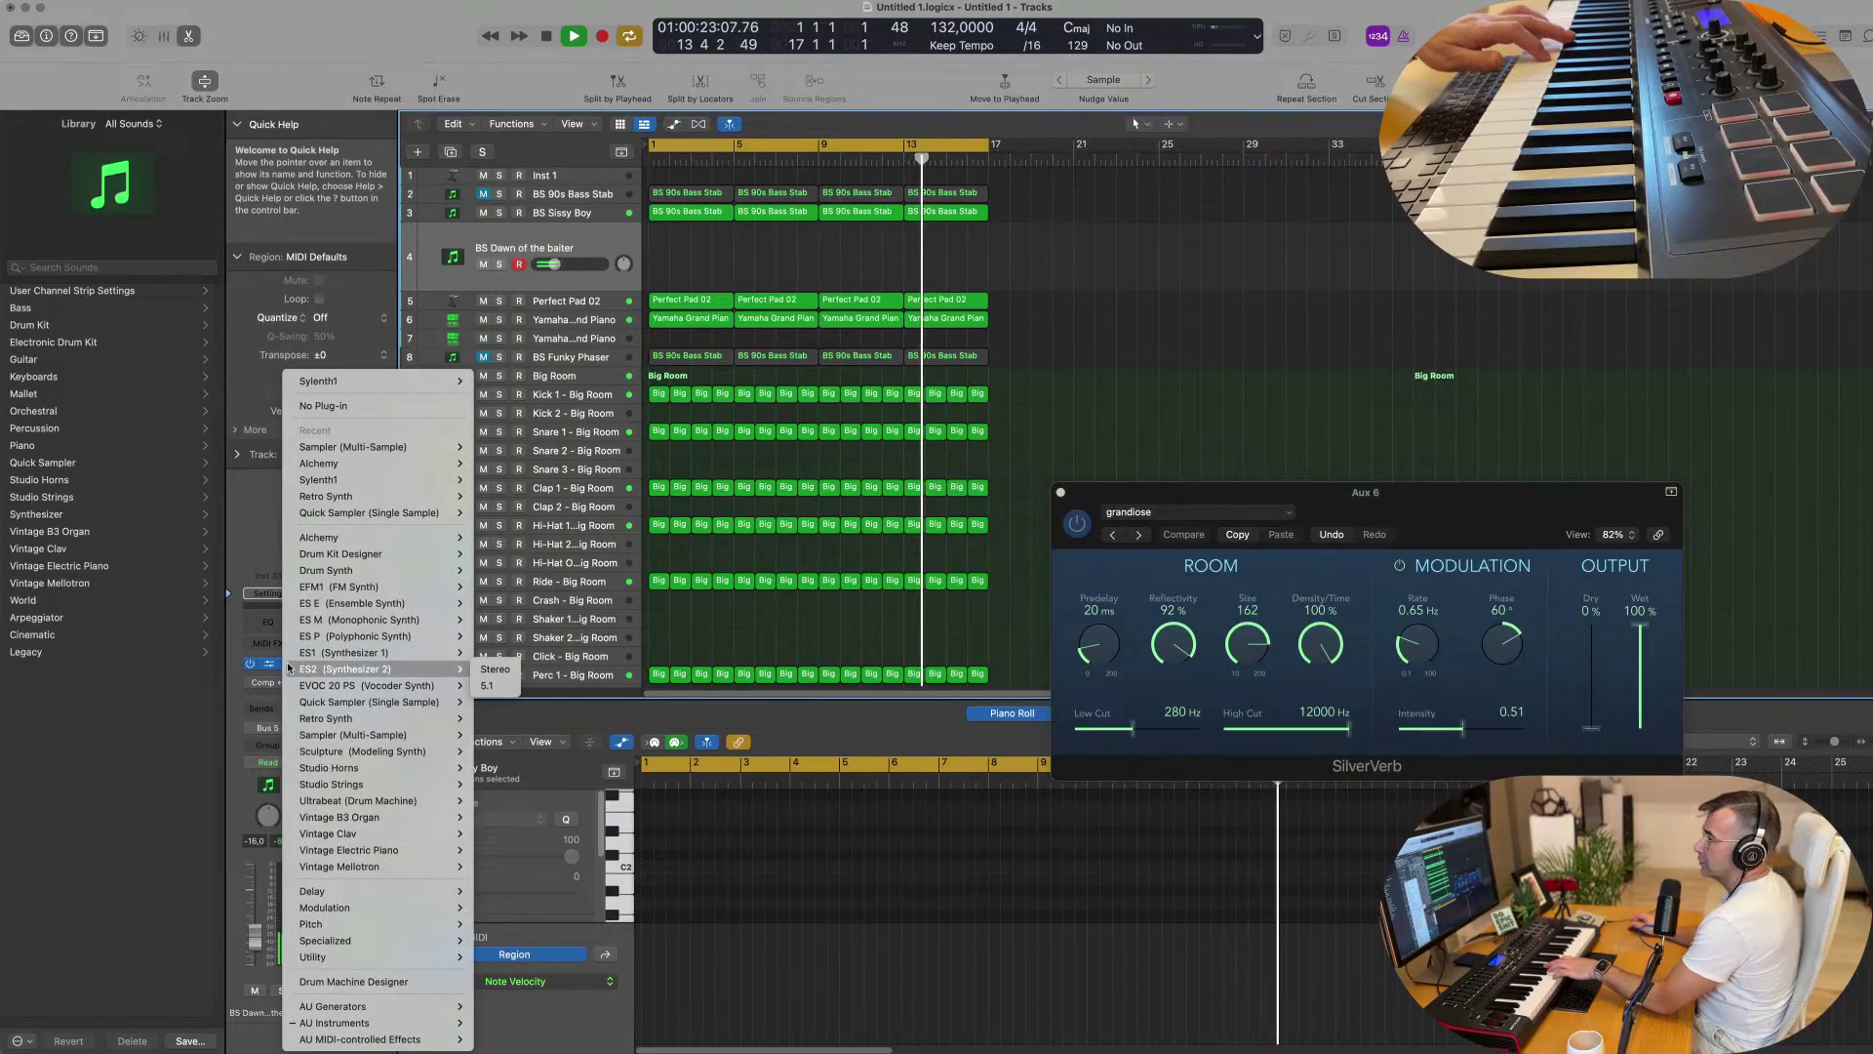
mouse_move(333, 725)
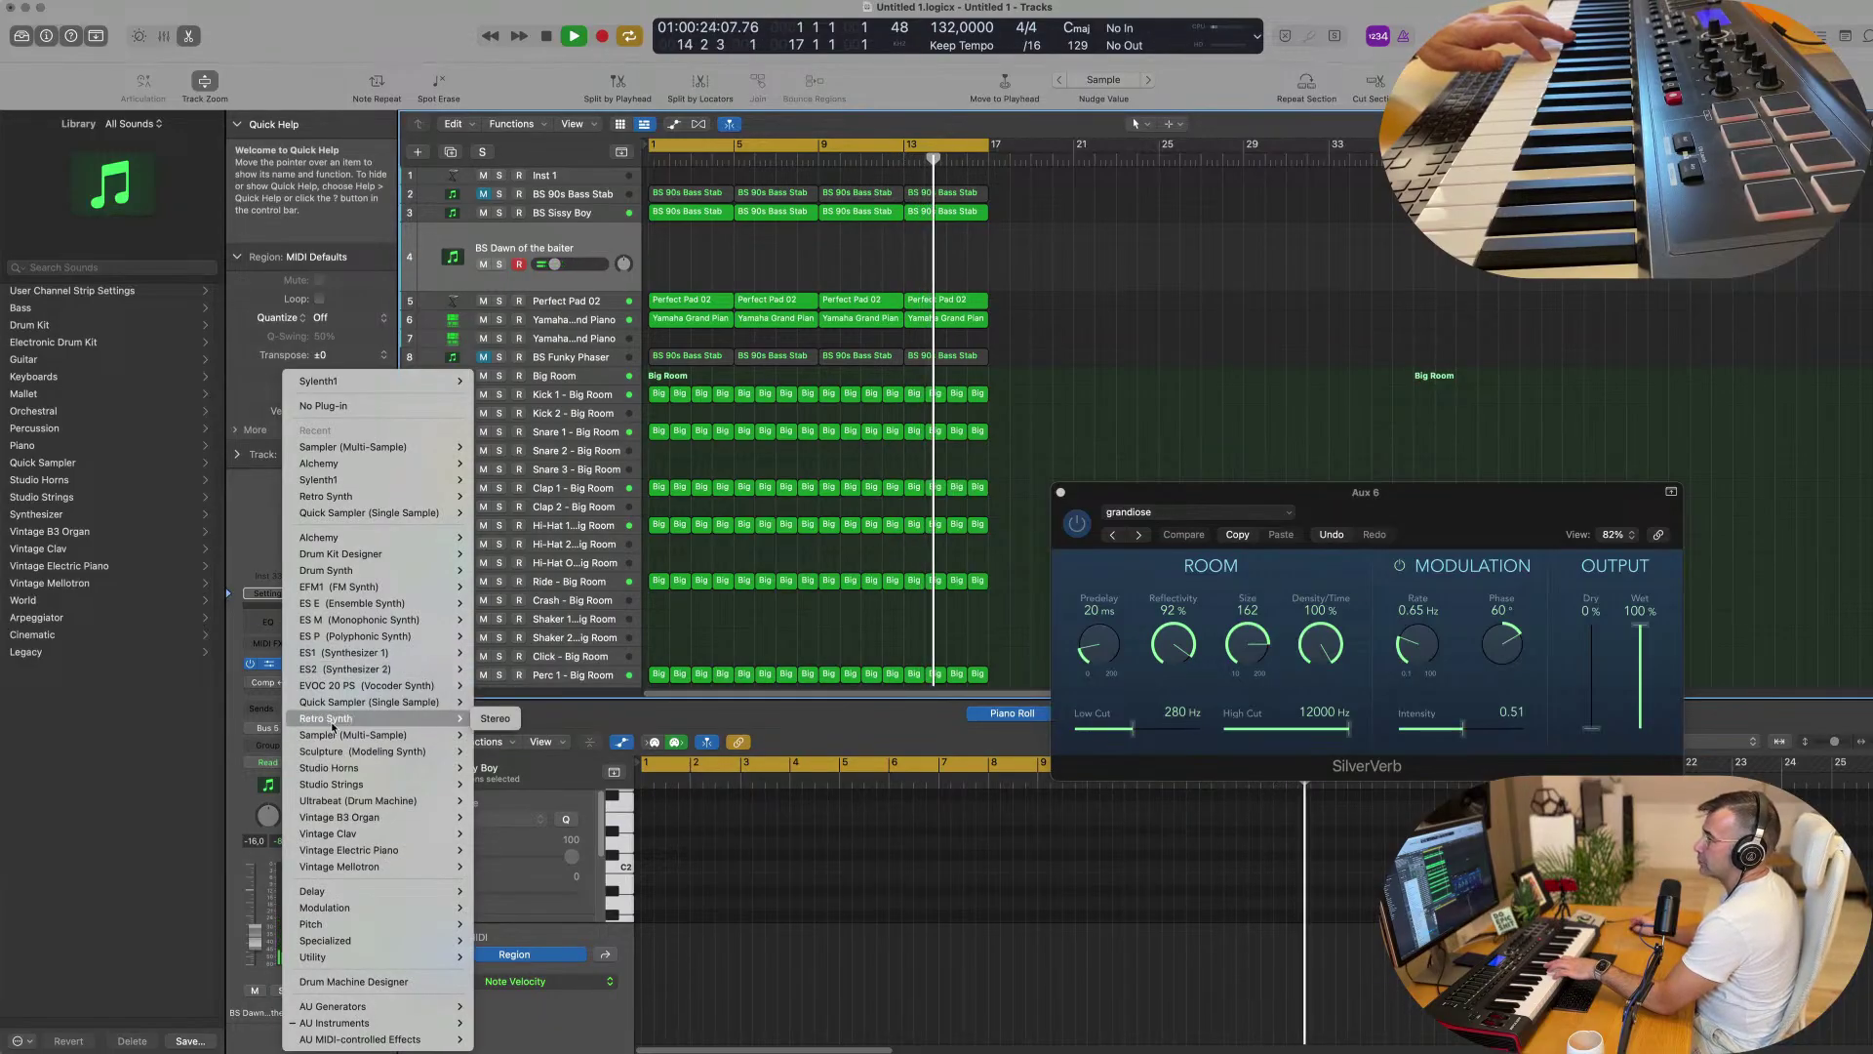
click(495, 718)
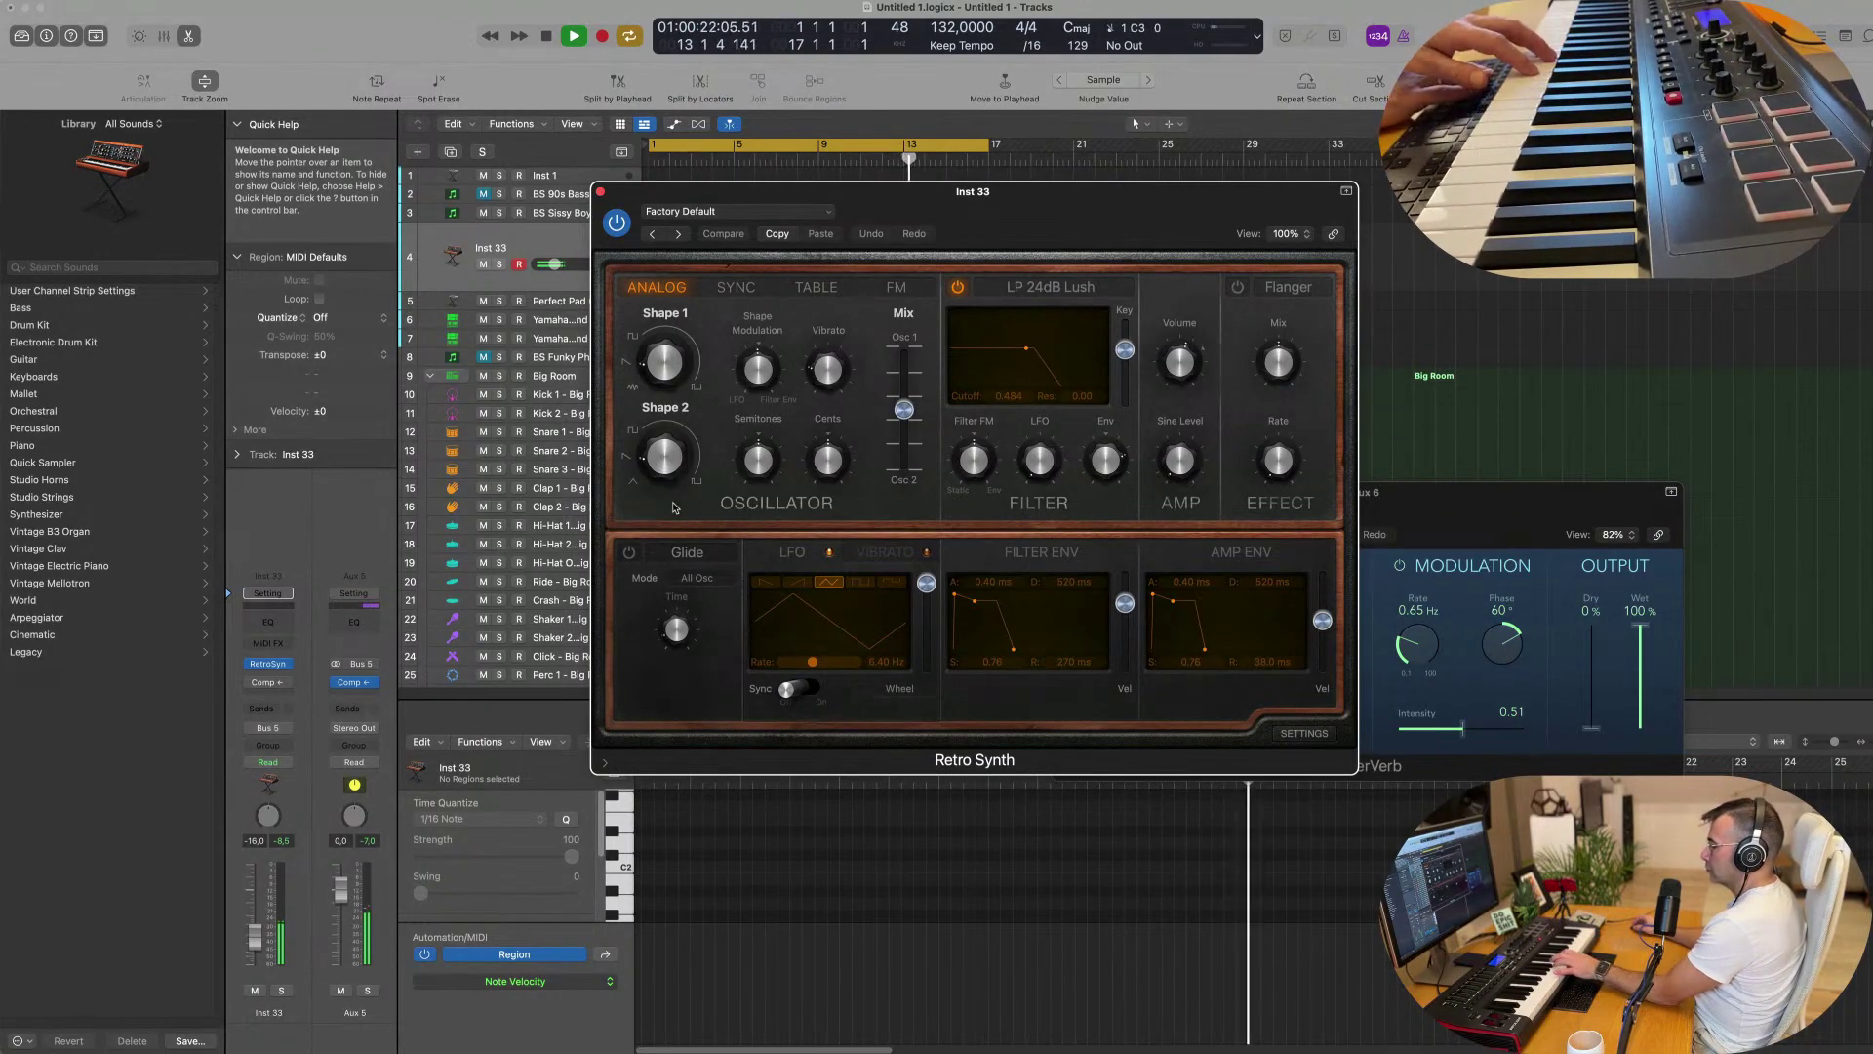
Record a three-pitch pattern over the first four bars with Retro Synth, and move its window clear of the regions.
key(r)
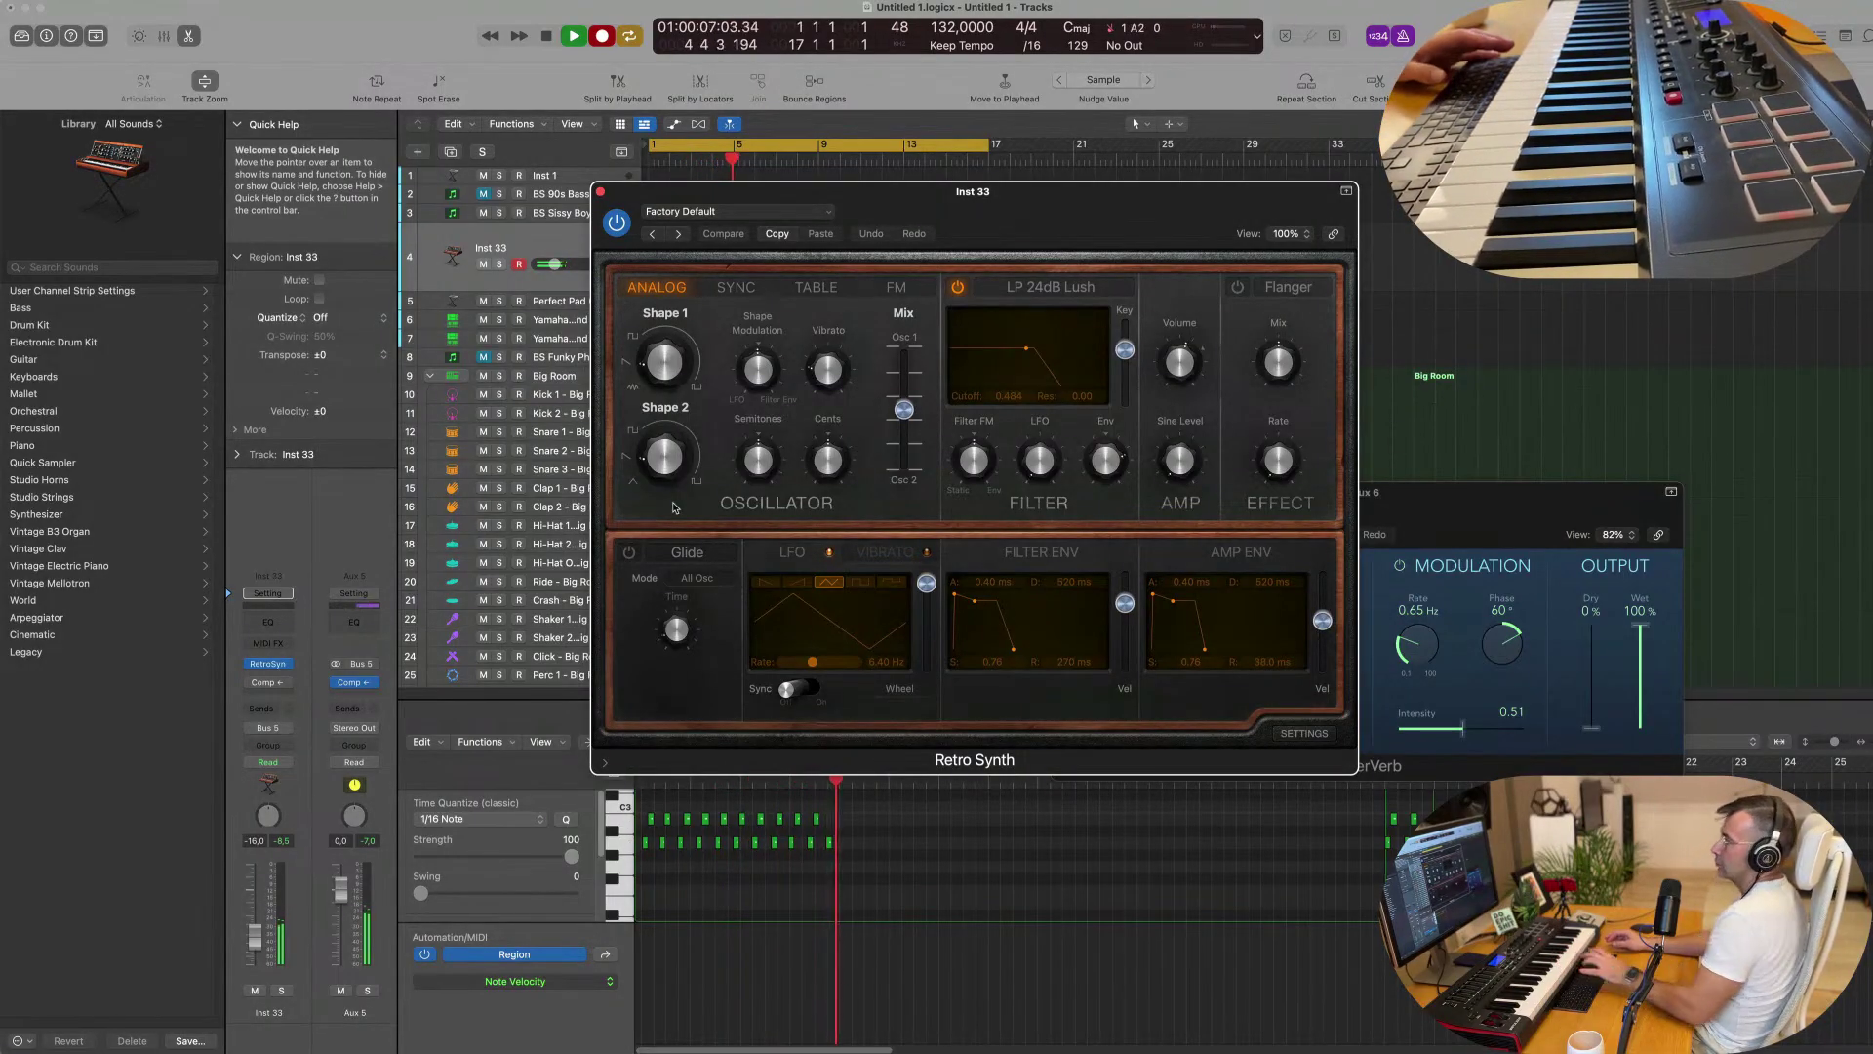
key(space)
drag(828, 212, 1450, 221)
click(978, 259)
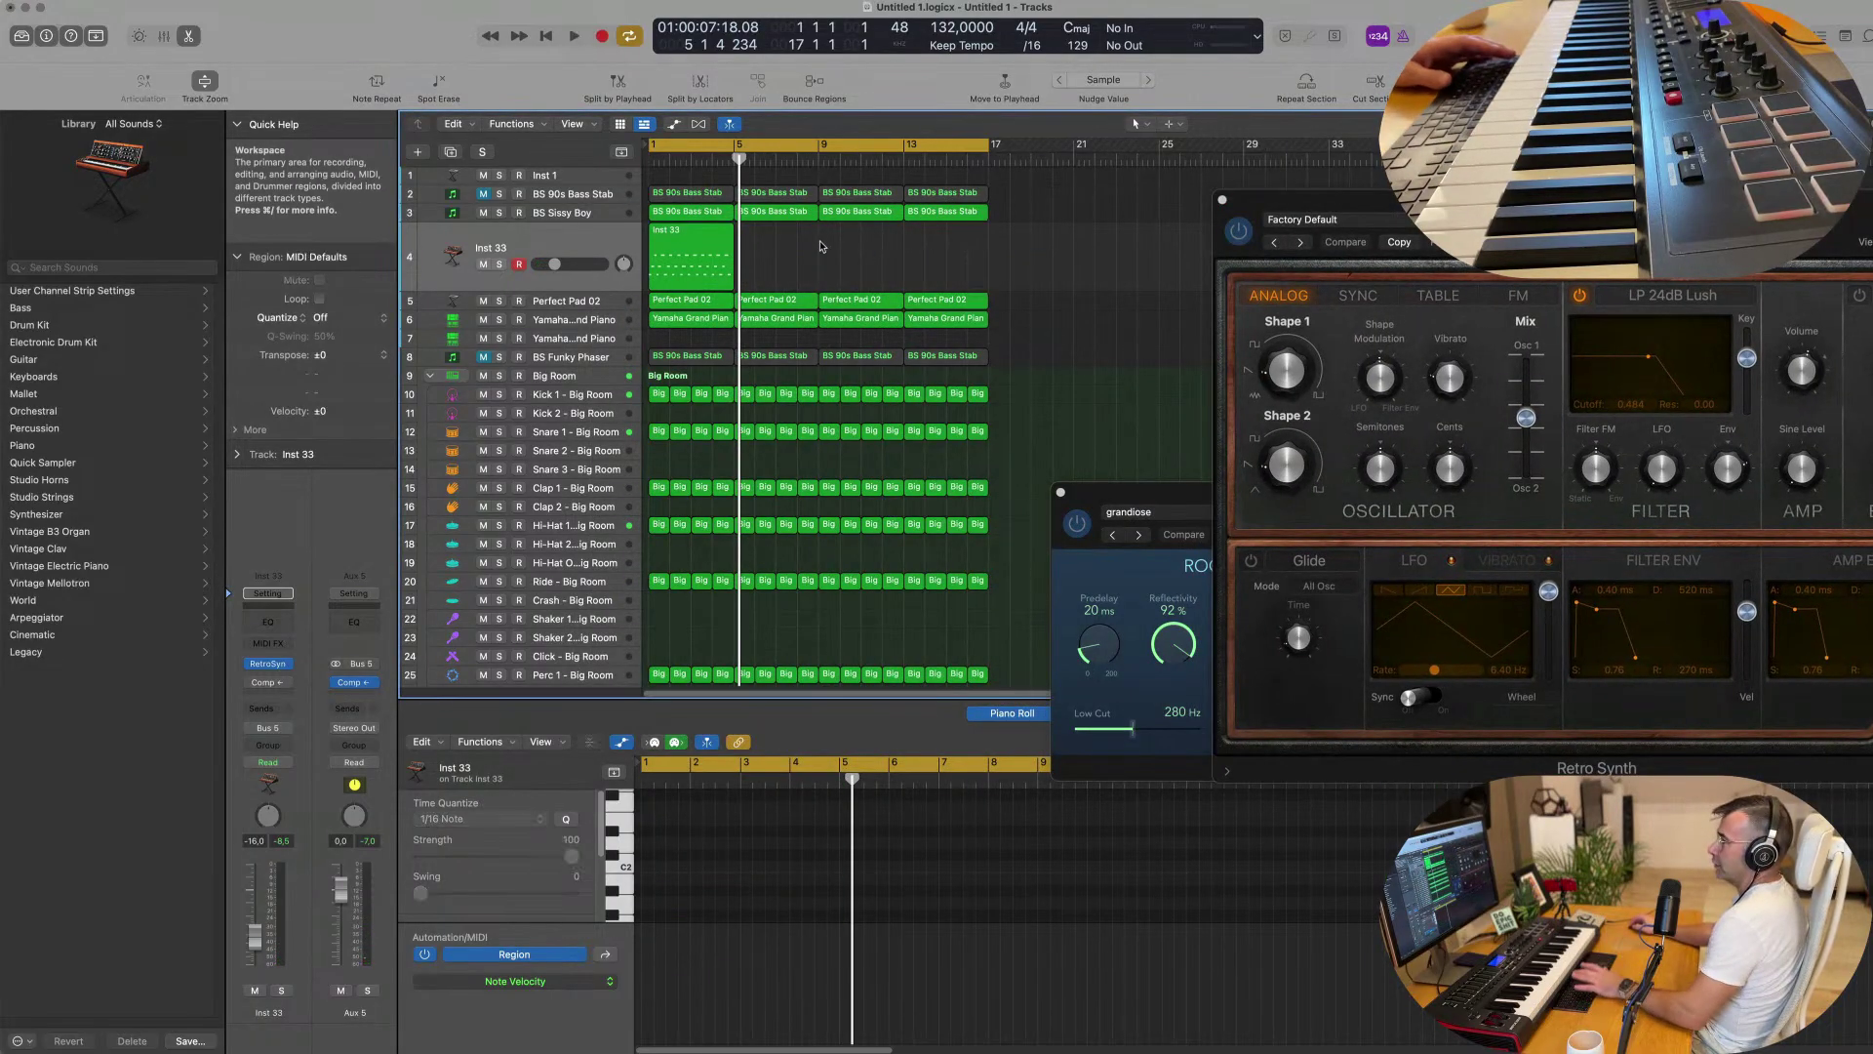
Play back the recorded Retro Synth region and examine the timing of its notes in the Piano Roll.
click(724, 261)
click(702, 900)
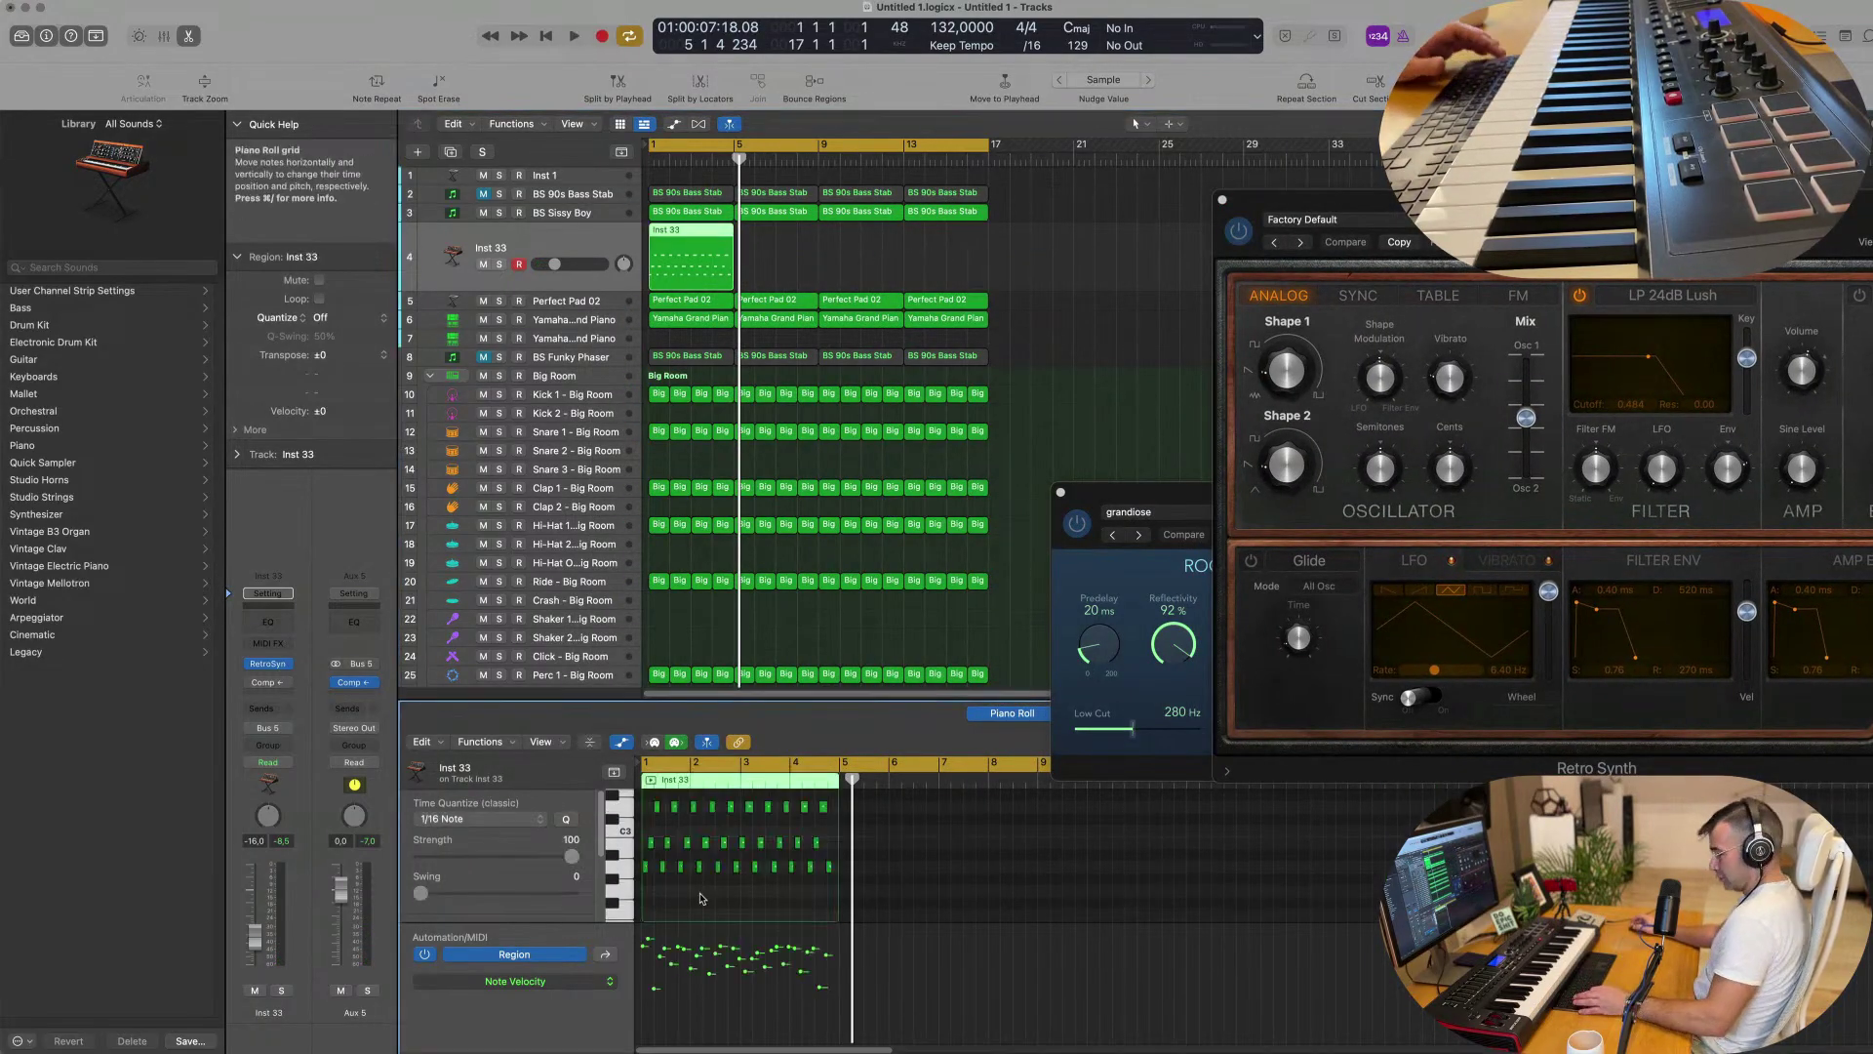
key(space)
scroll(722, 900, up, 3)
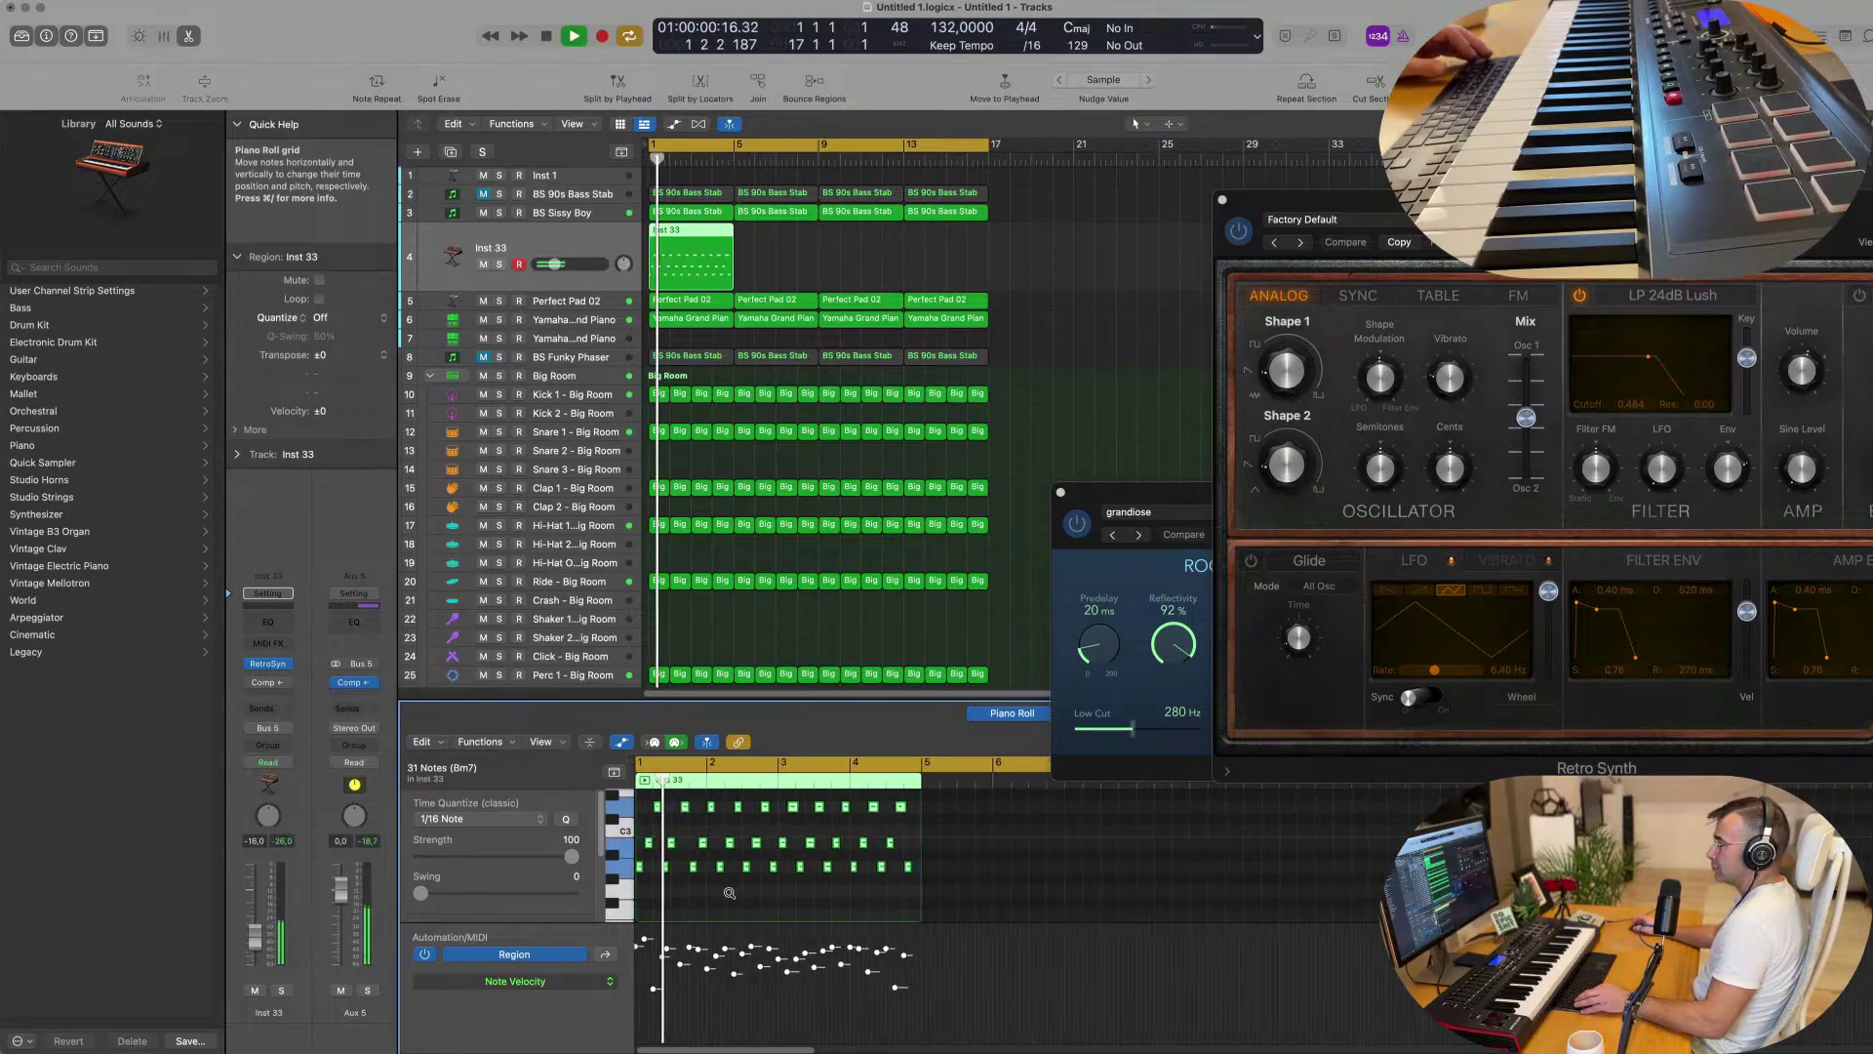
scroll(778, 901, up, 2)
key(space)
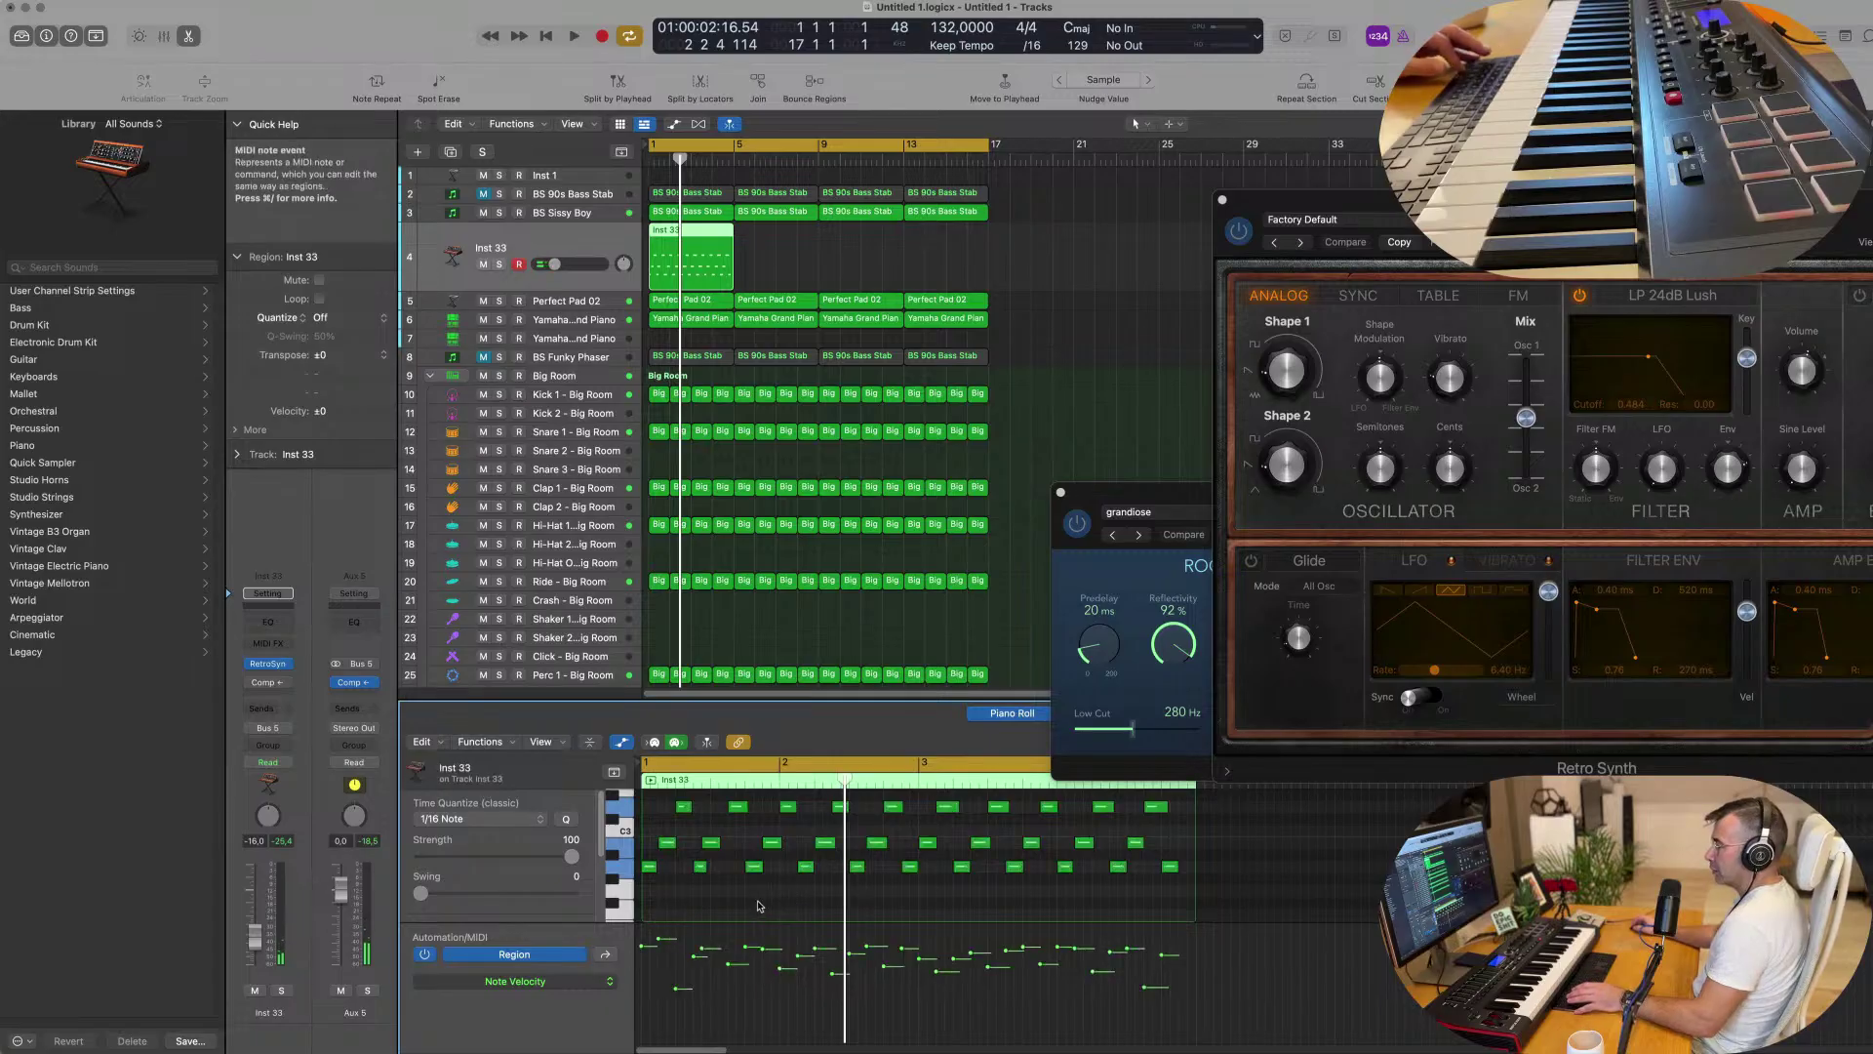
key(space)
scroll(771, 899, up, 3)
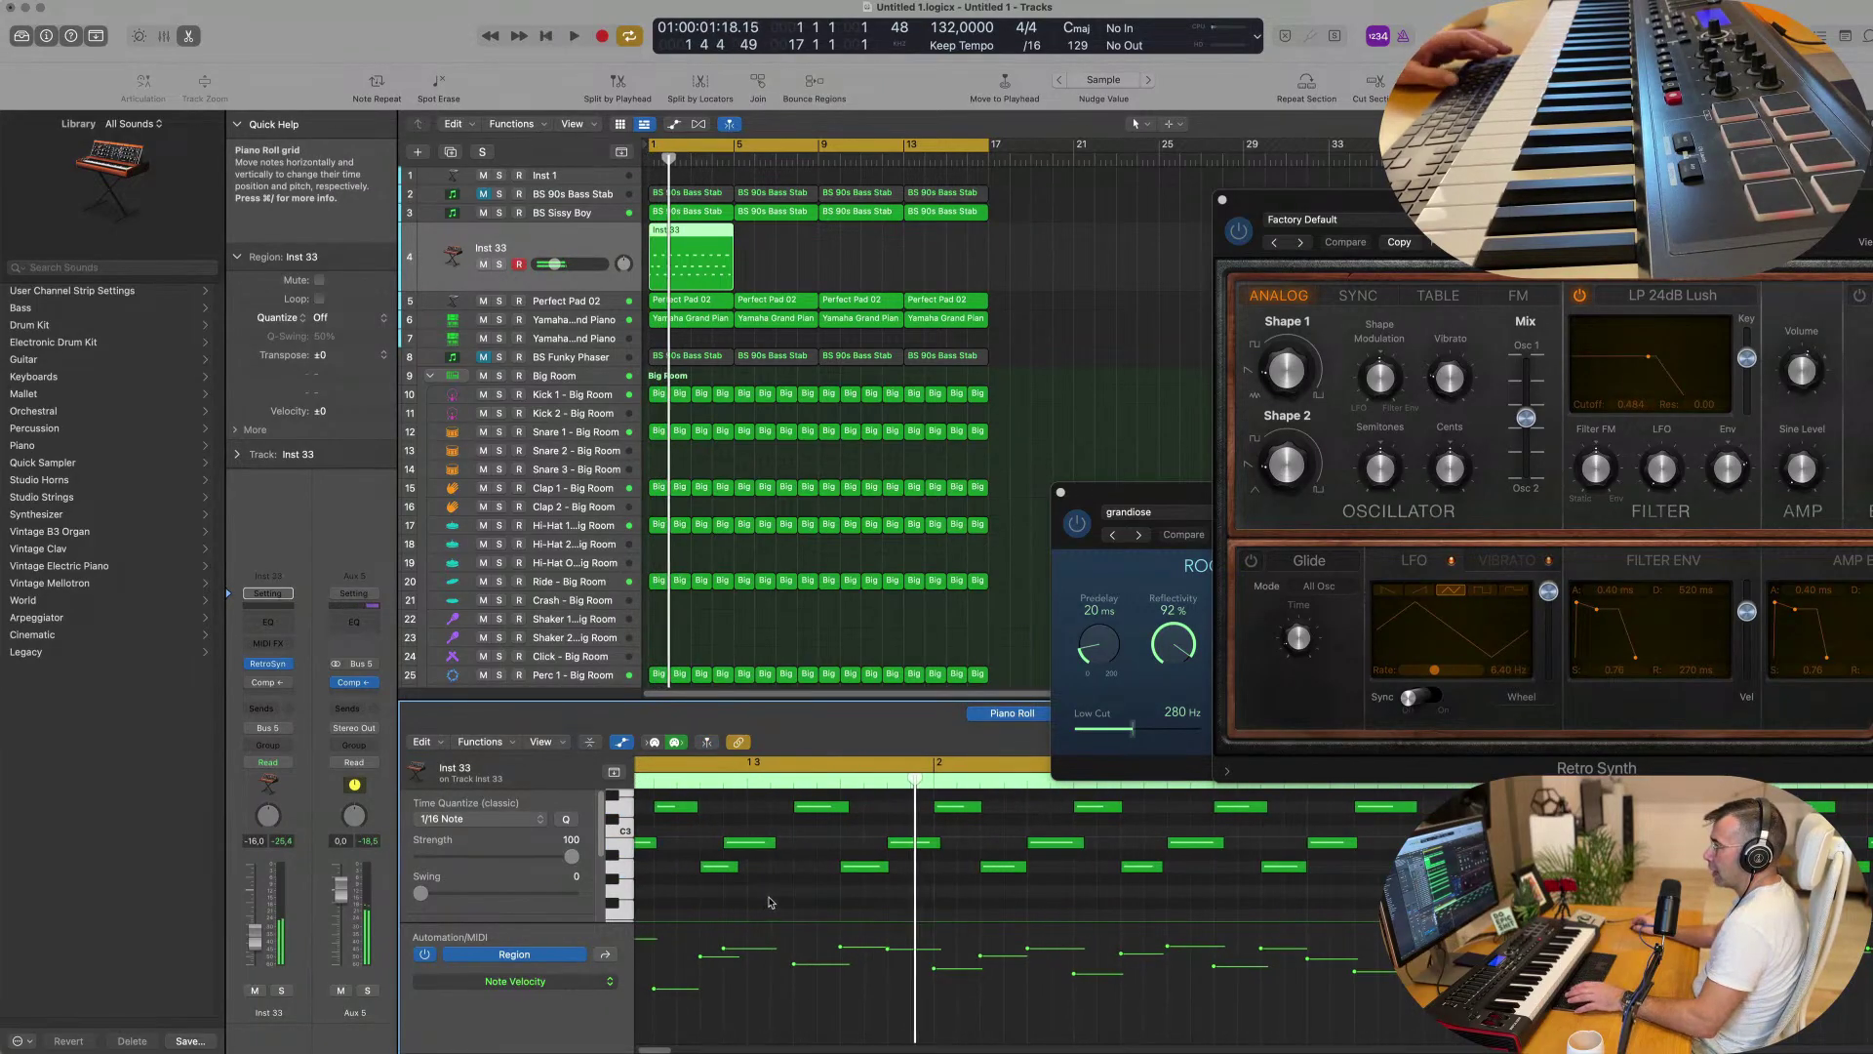
scroll(772, 884, down, 1)
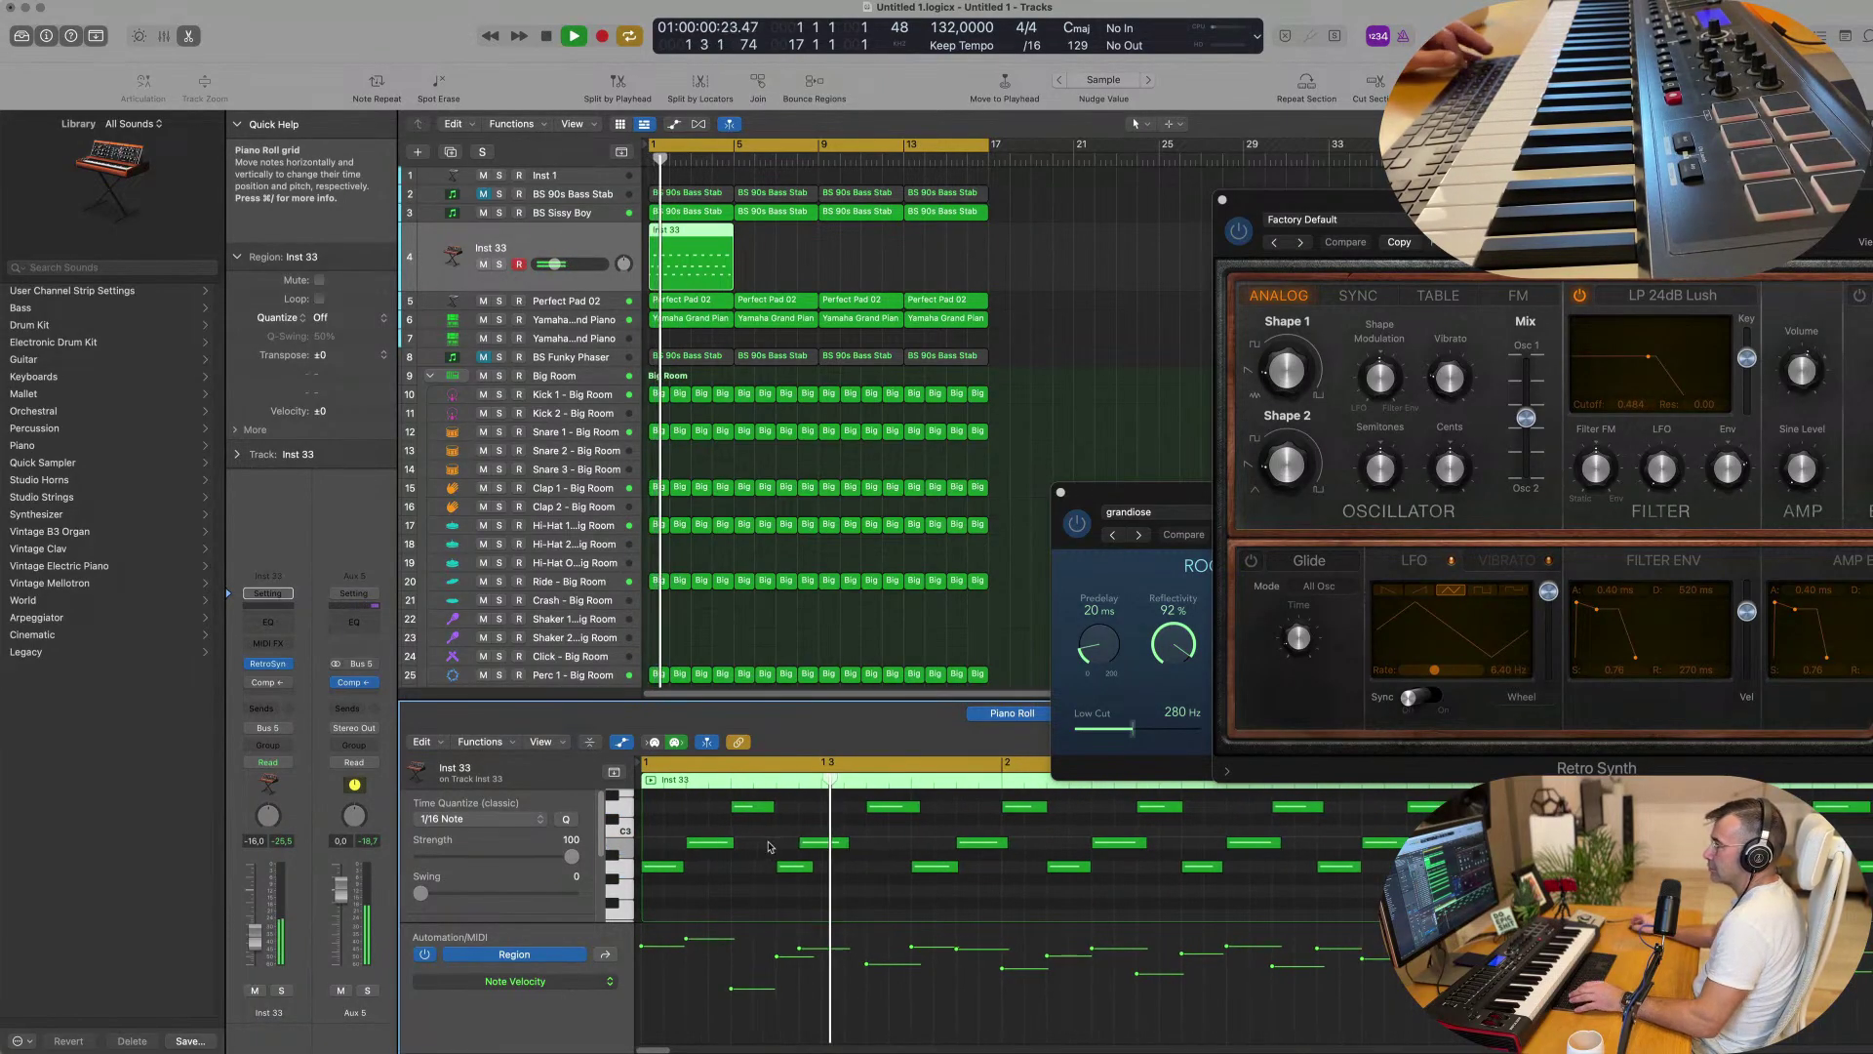
scroll(849, 854, down, 1)
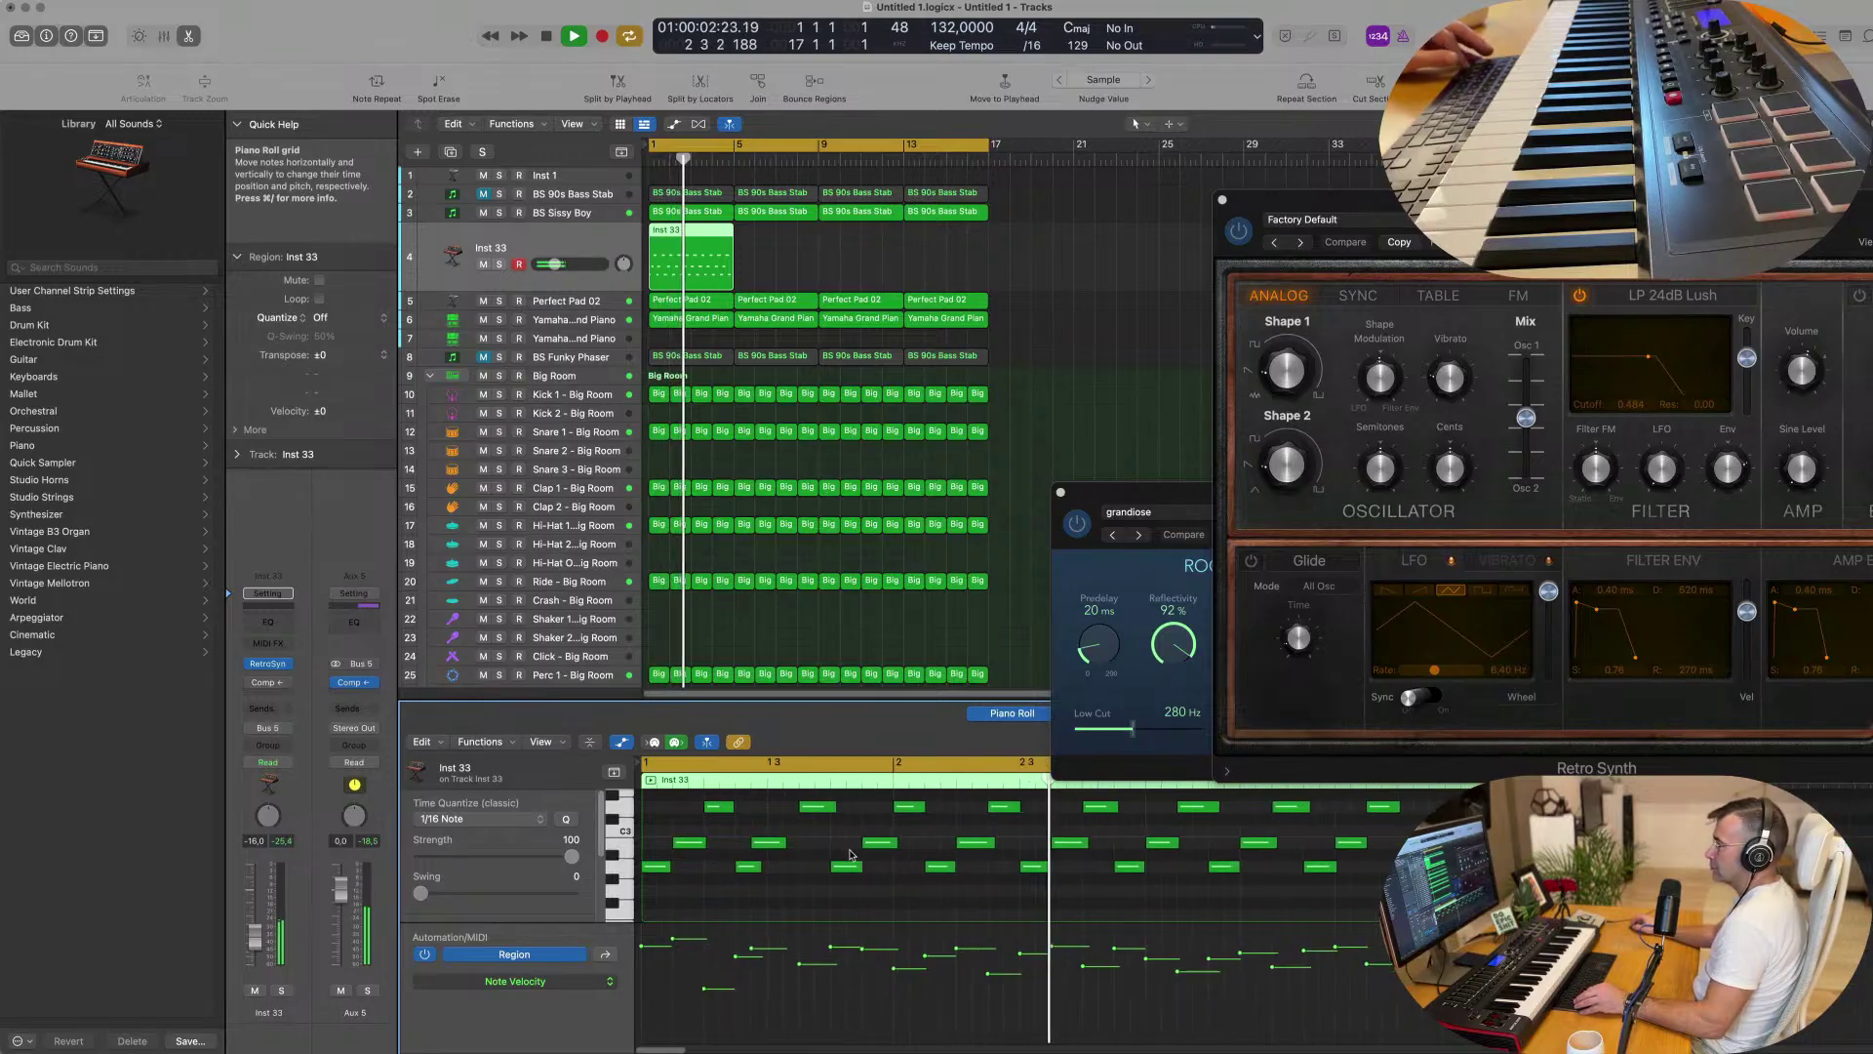
scroll(850, 854, down, 1)
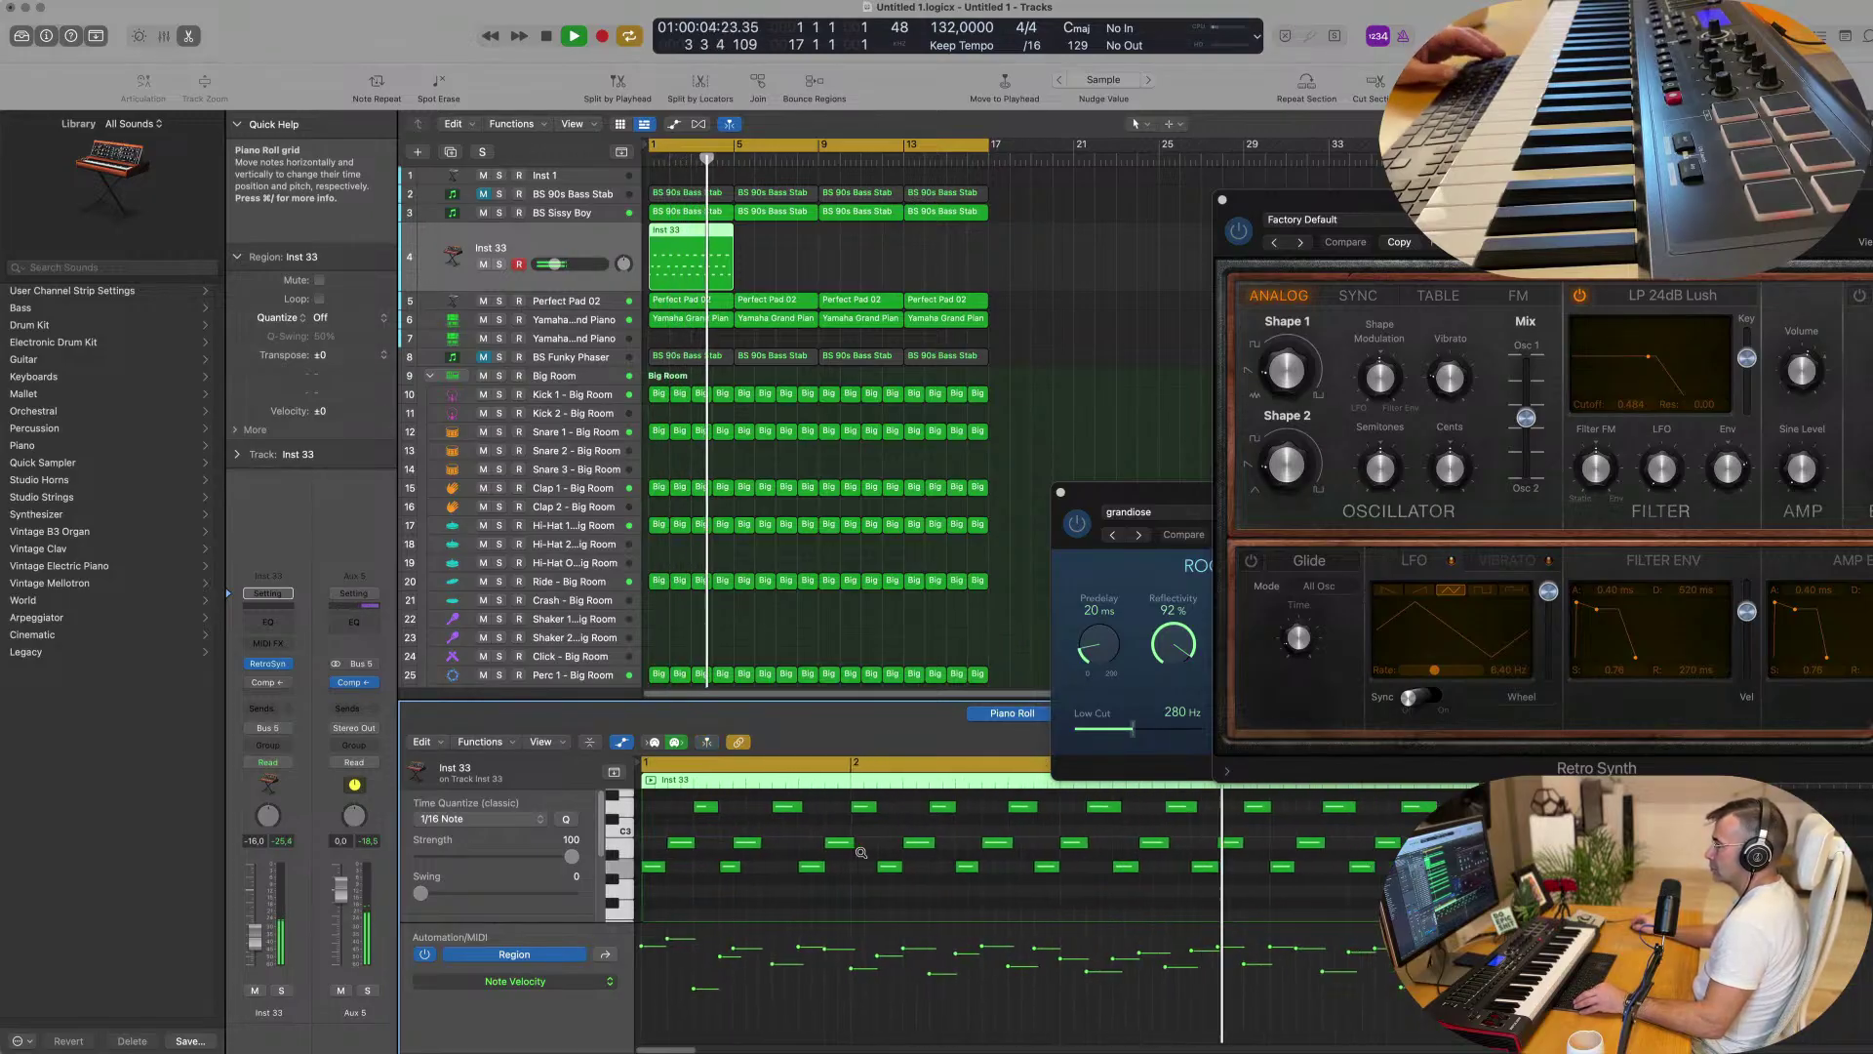
scroll(866, 841, down, 1)
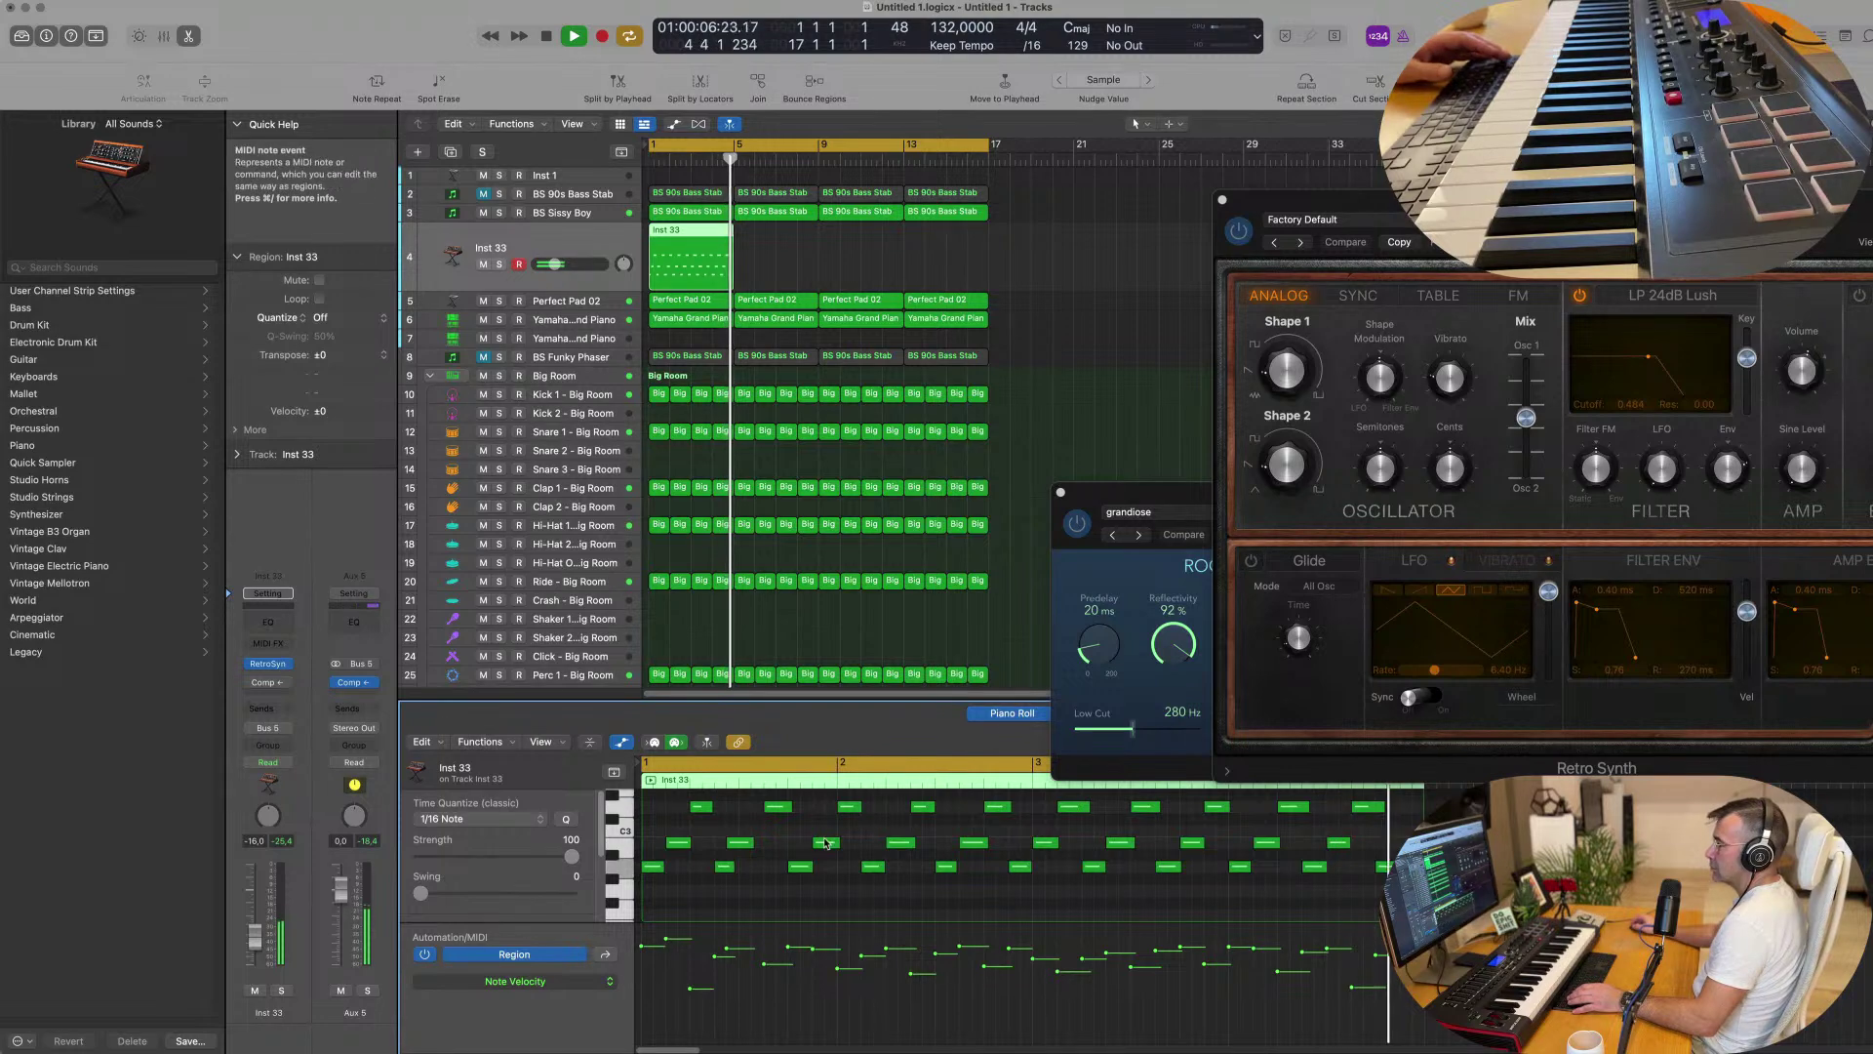
key(space)
Delete the nine opening notes of the Retro Synth region, shift the remaining notes back to bar 1, and replay the result.
drag(873, 805, 664, 883)
drag(664, 809, 845, 895)
drag(852, 818, 1405, 910)
drag(870, 867, 651, 867)
key(space)
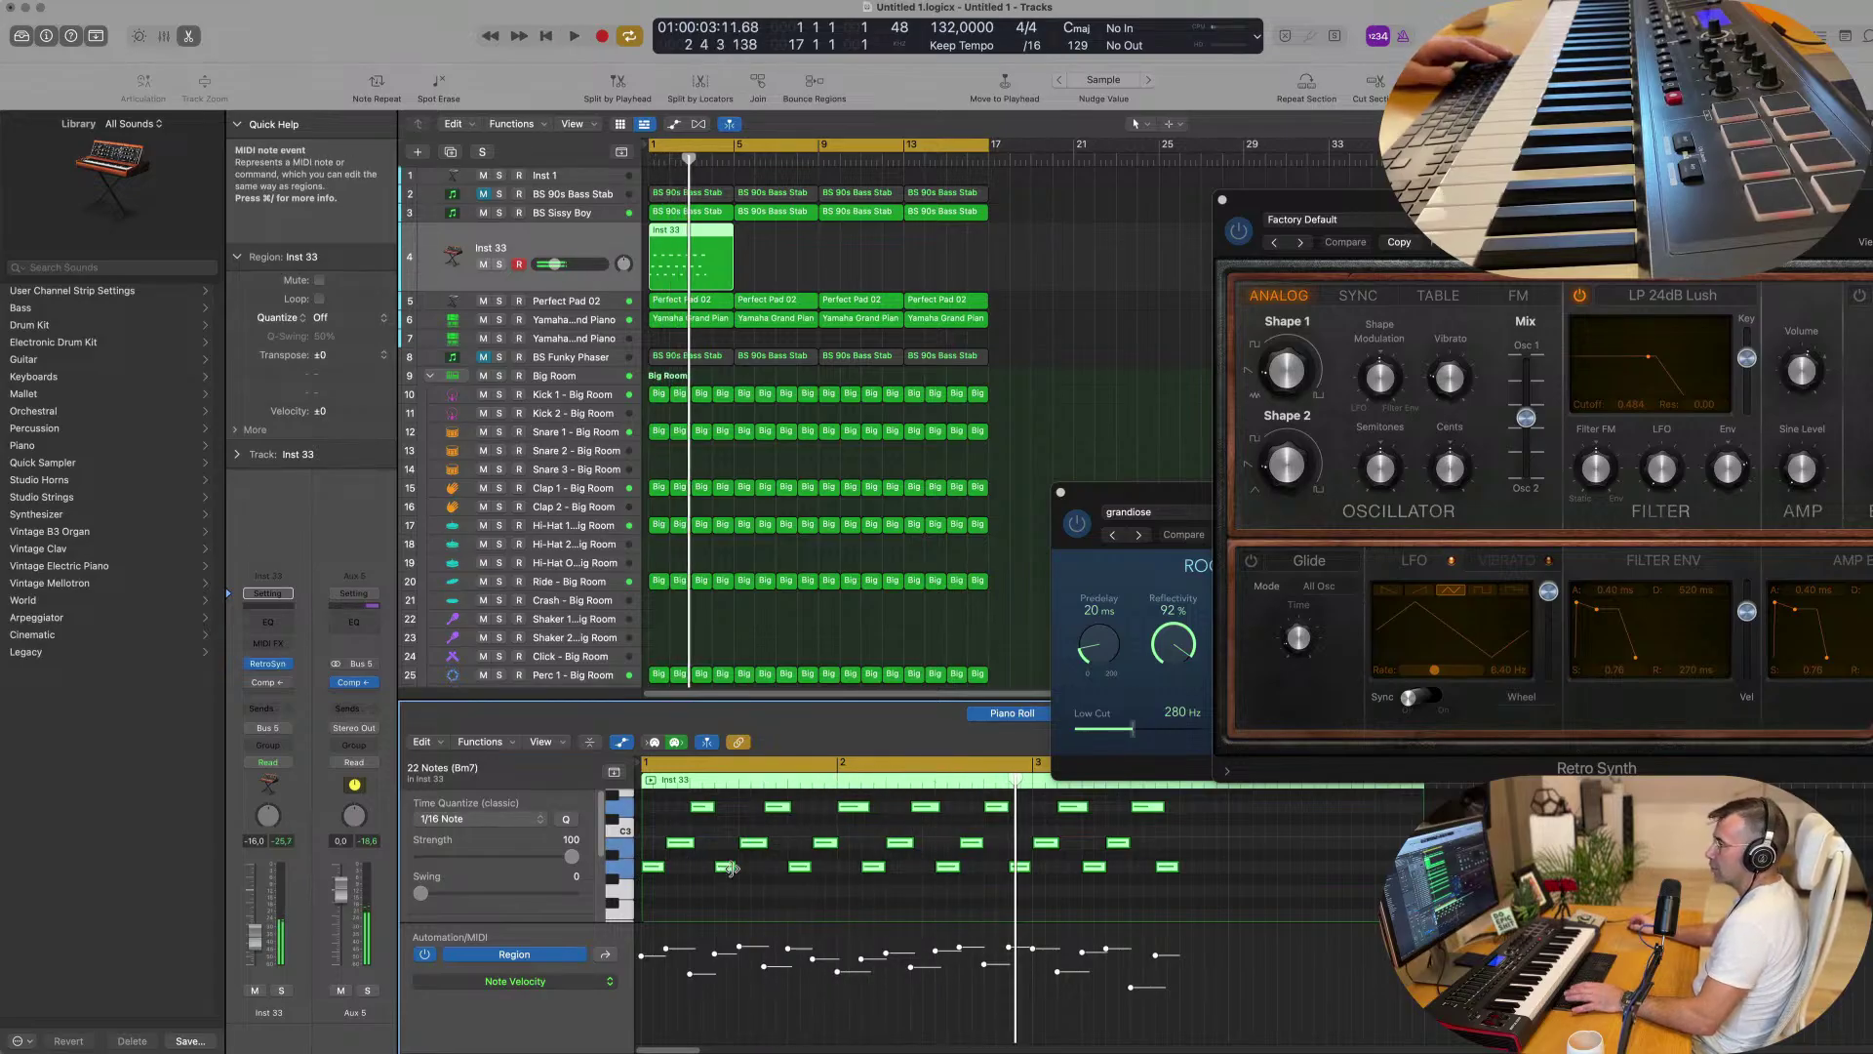
click(759, 884)
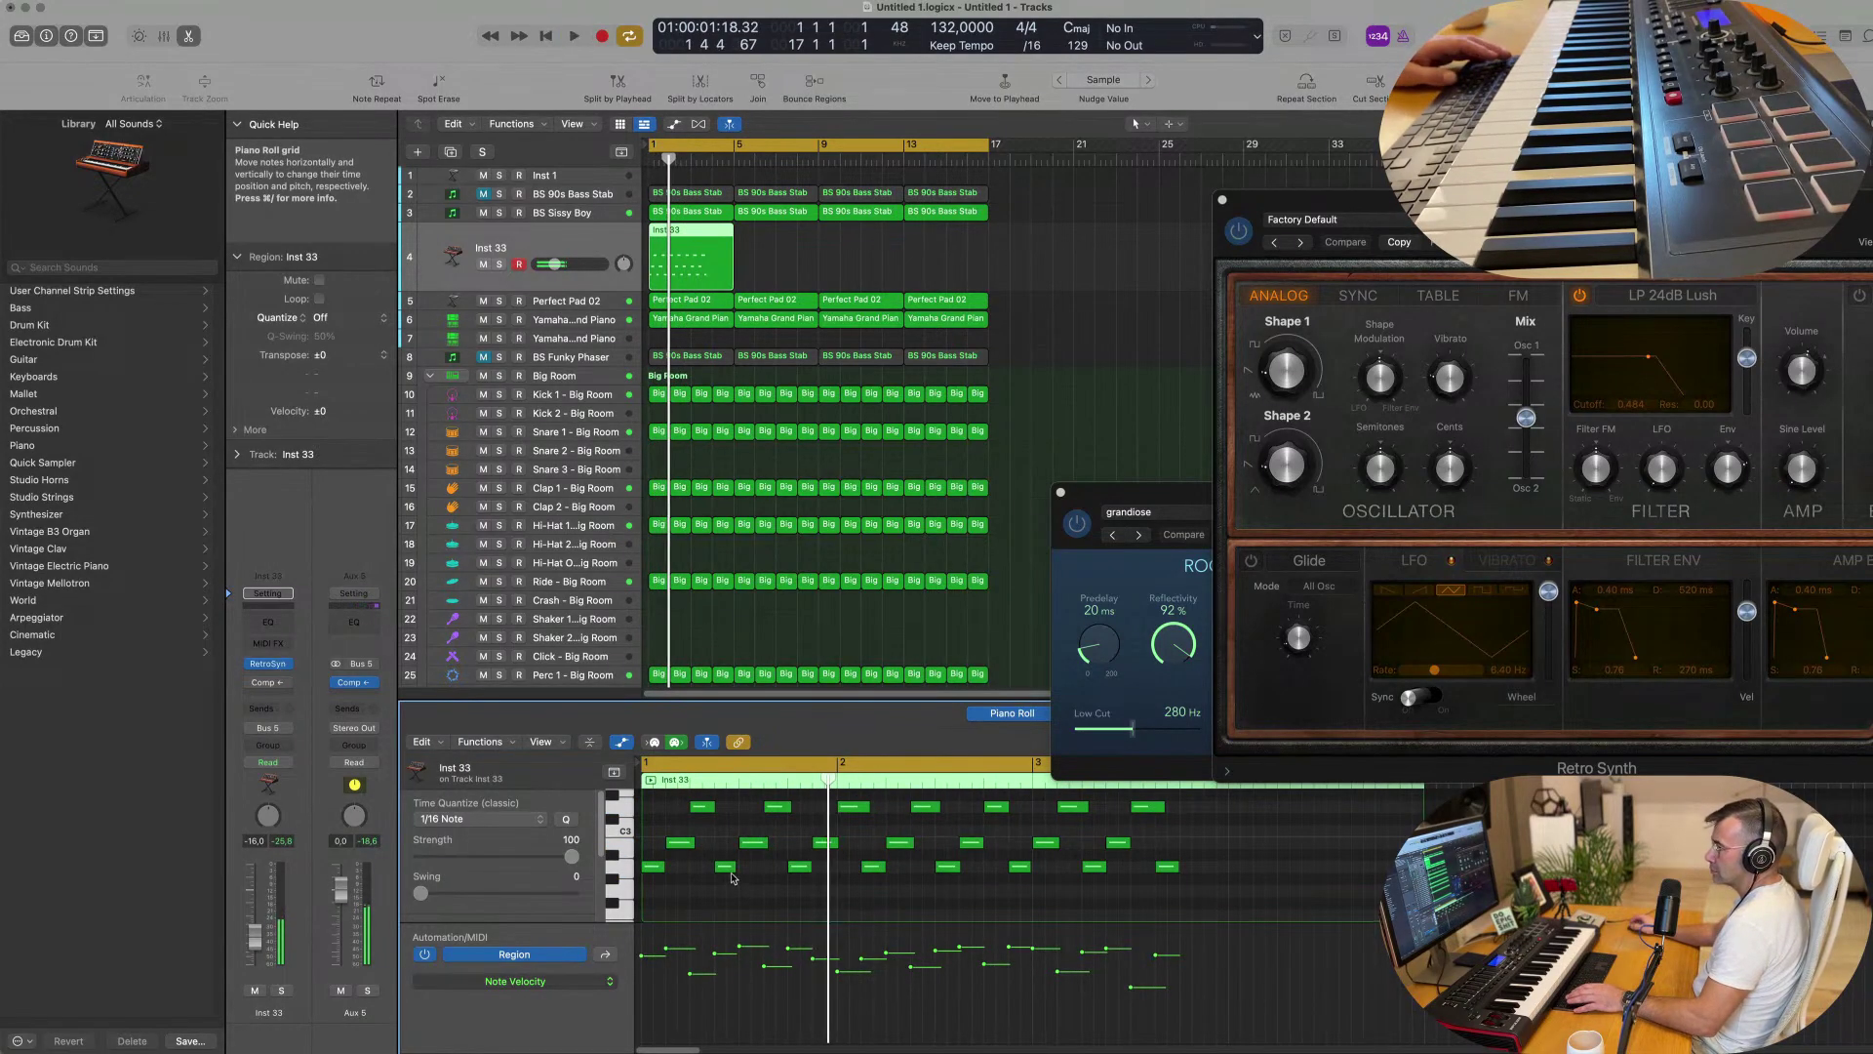
Split the Retro Synth region at bar 2, splitting the crossing notes, and delete everything after its first bar.
key(space)
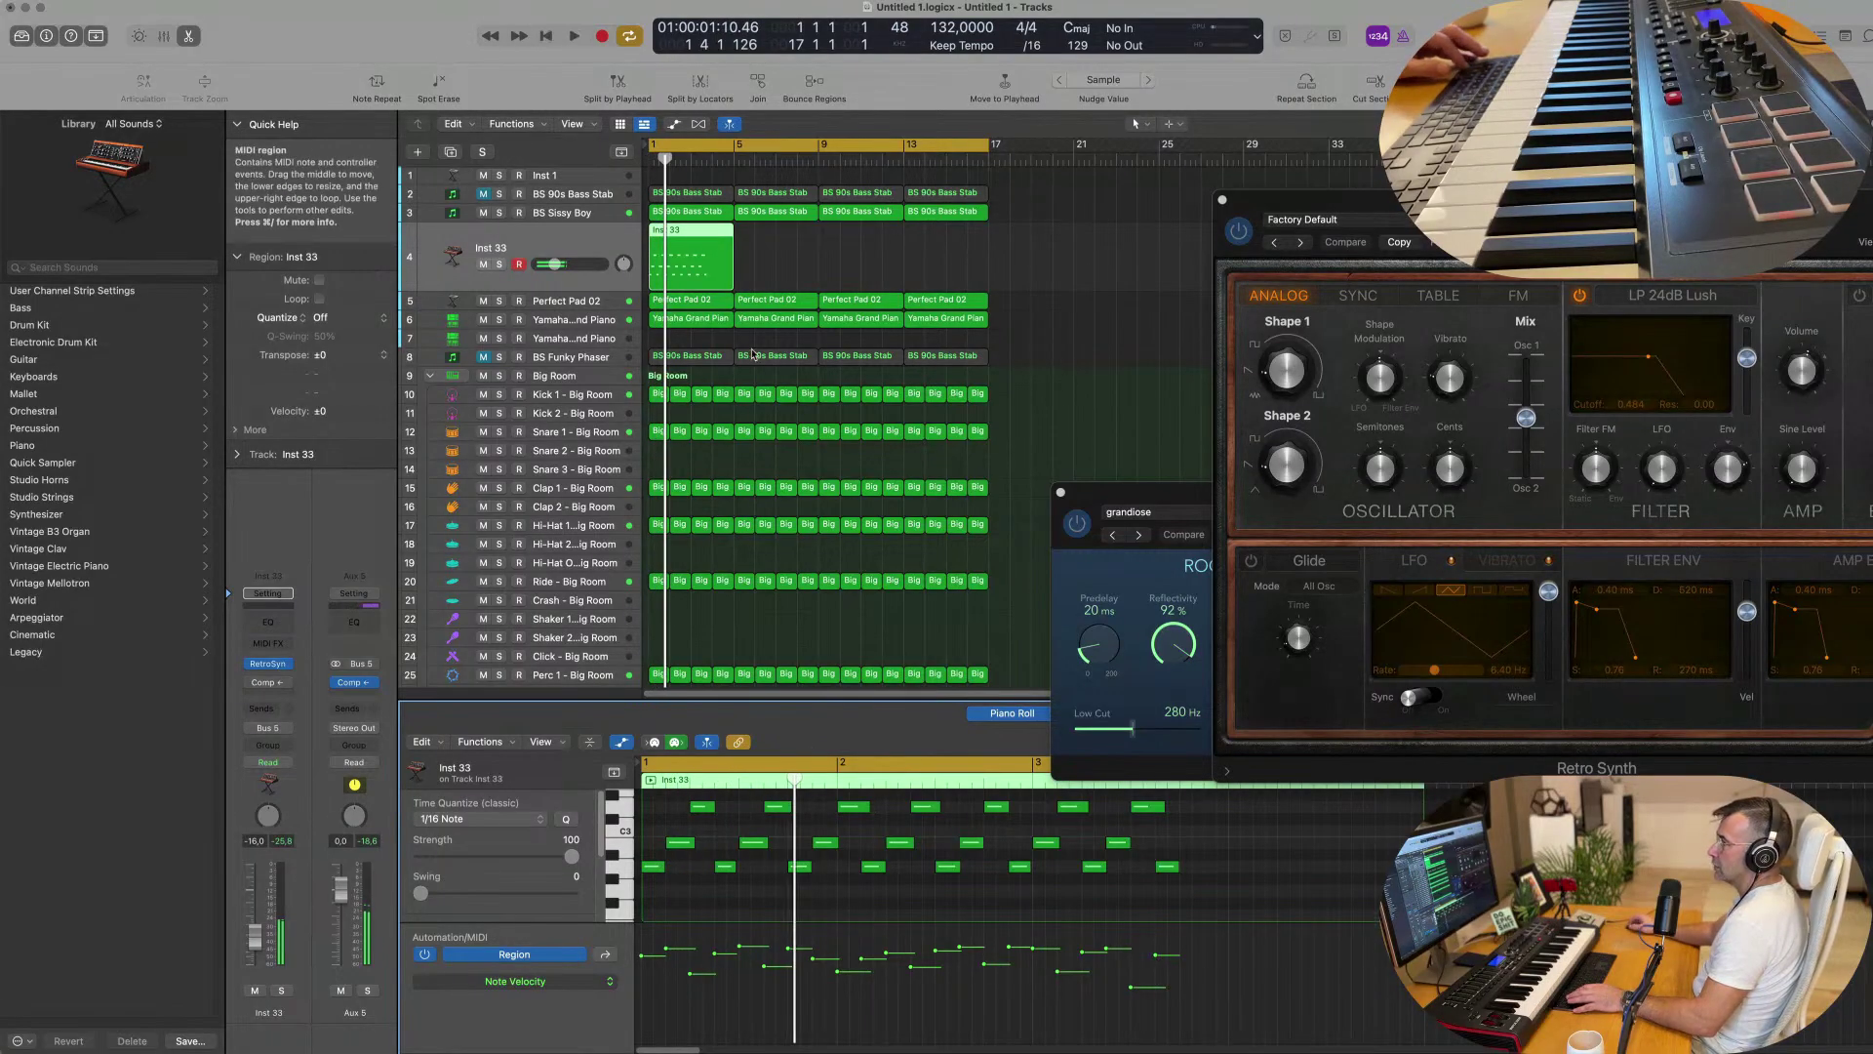
key(super+Right)
key(super+Right)
key(super+Right)
key(super+Right)
key(super+Right)
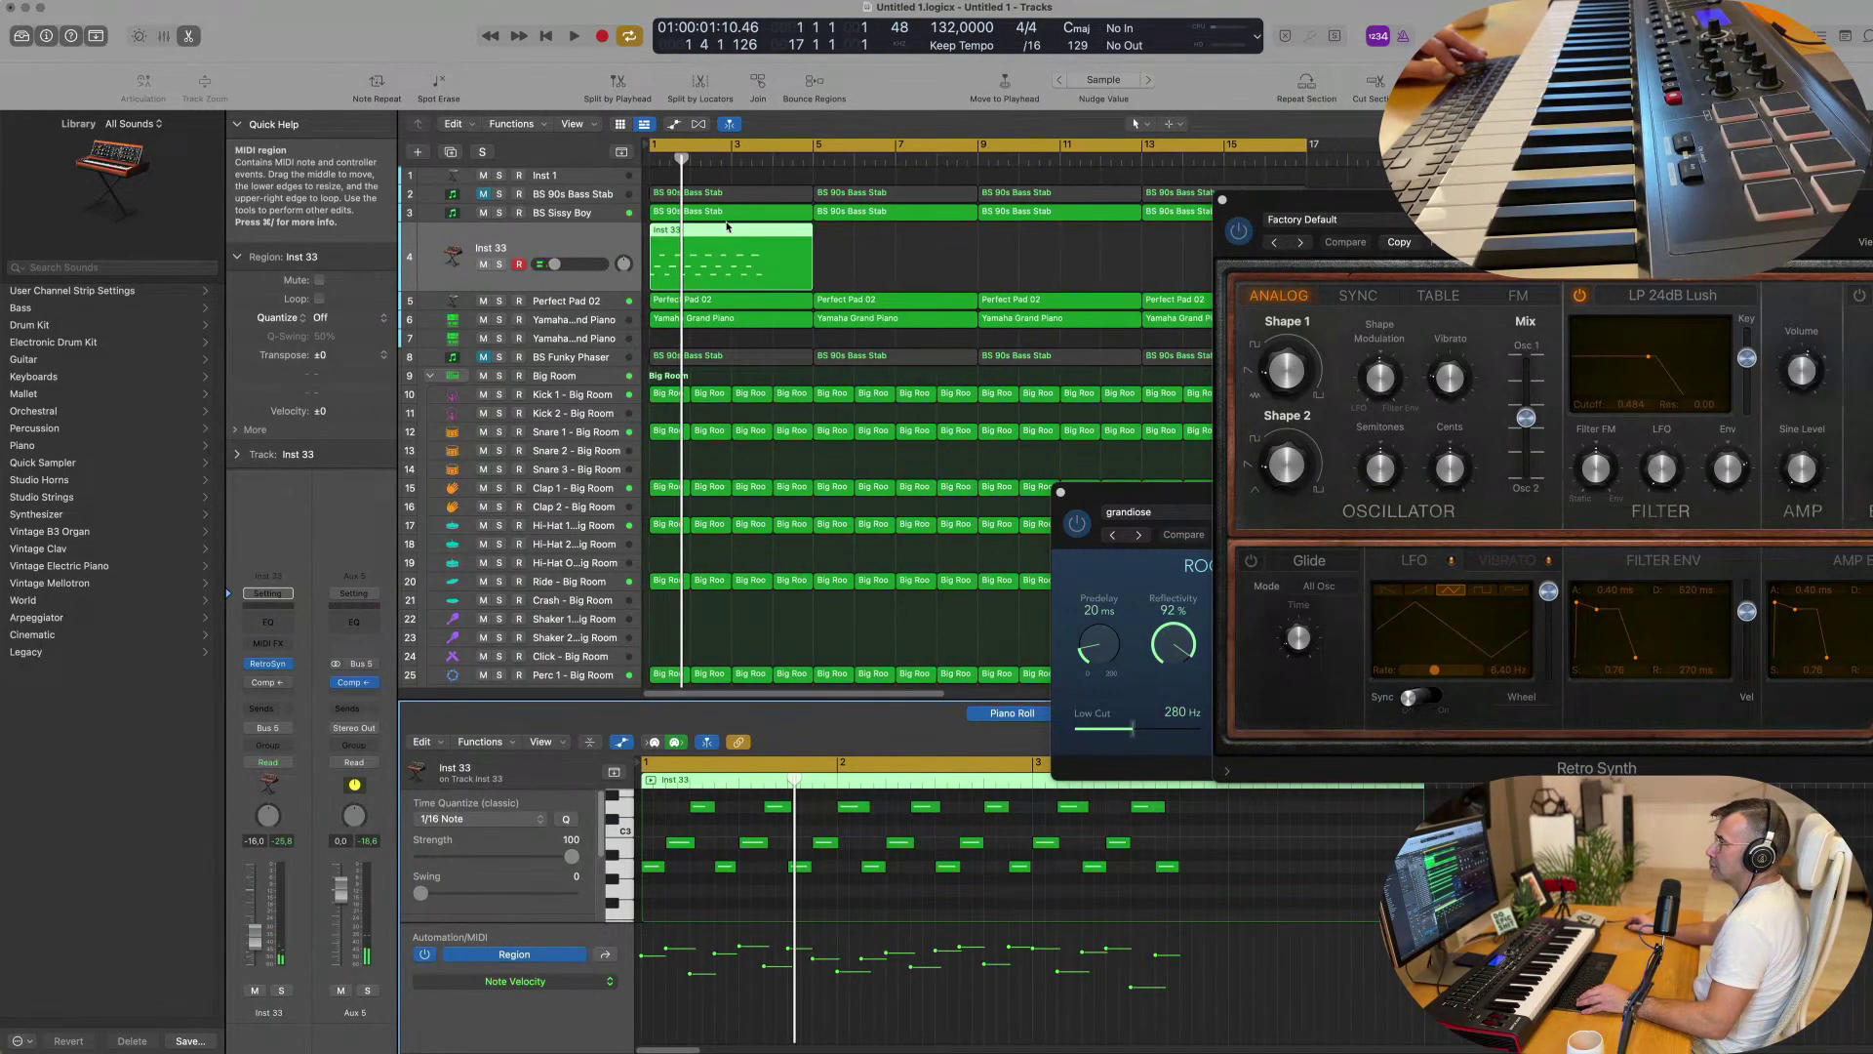
key(super+t)
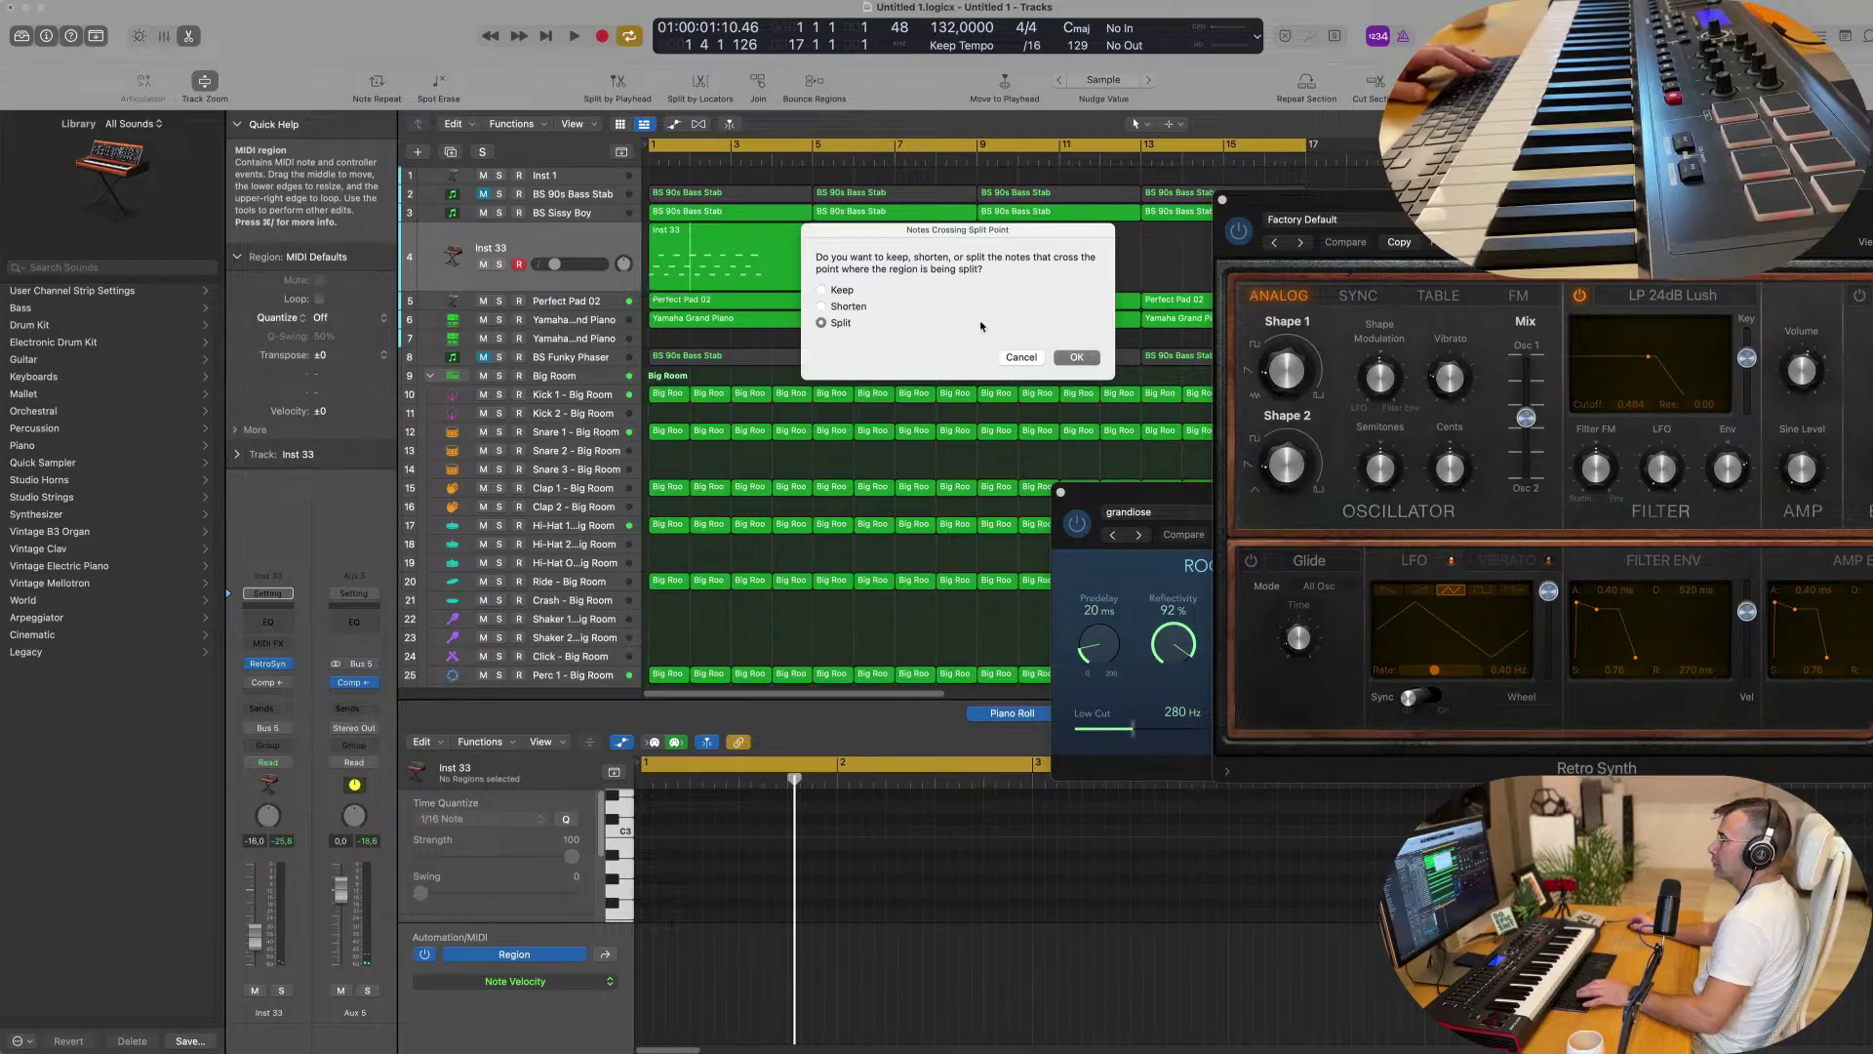
click(1077, 358)
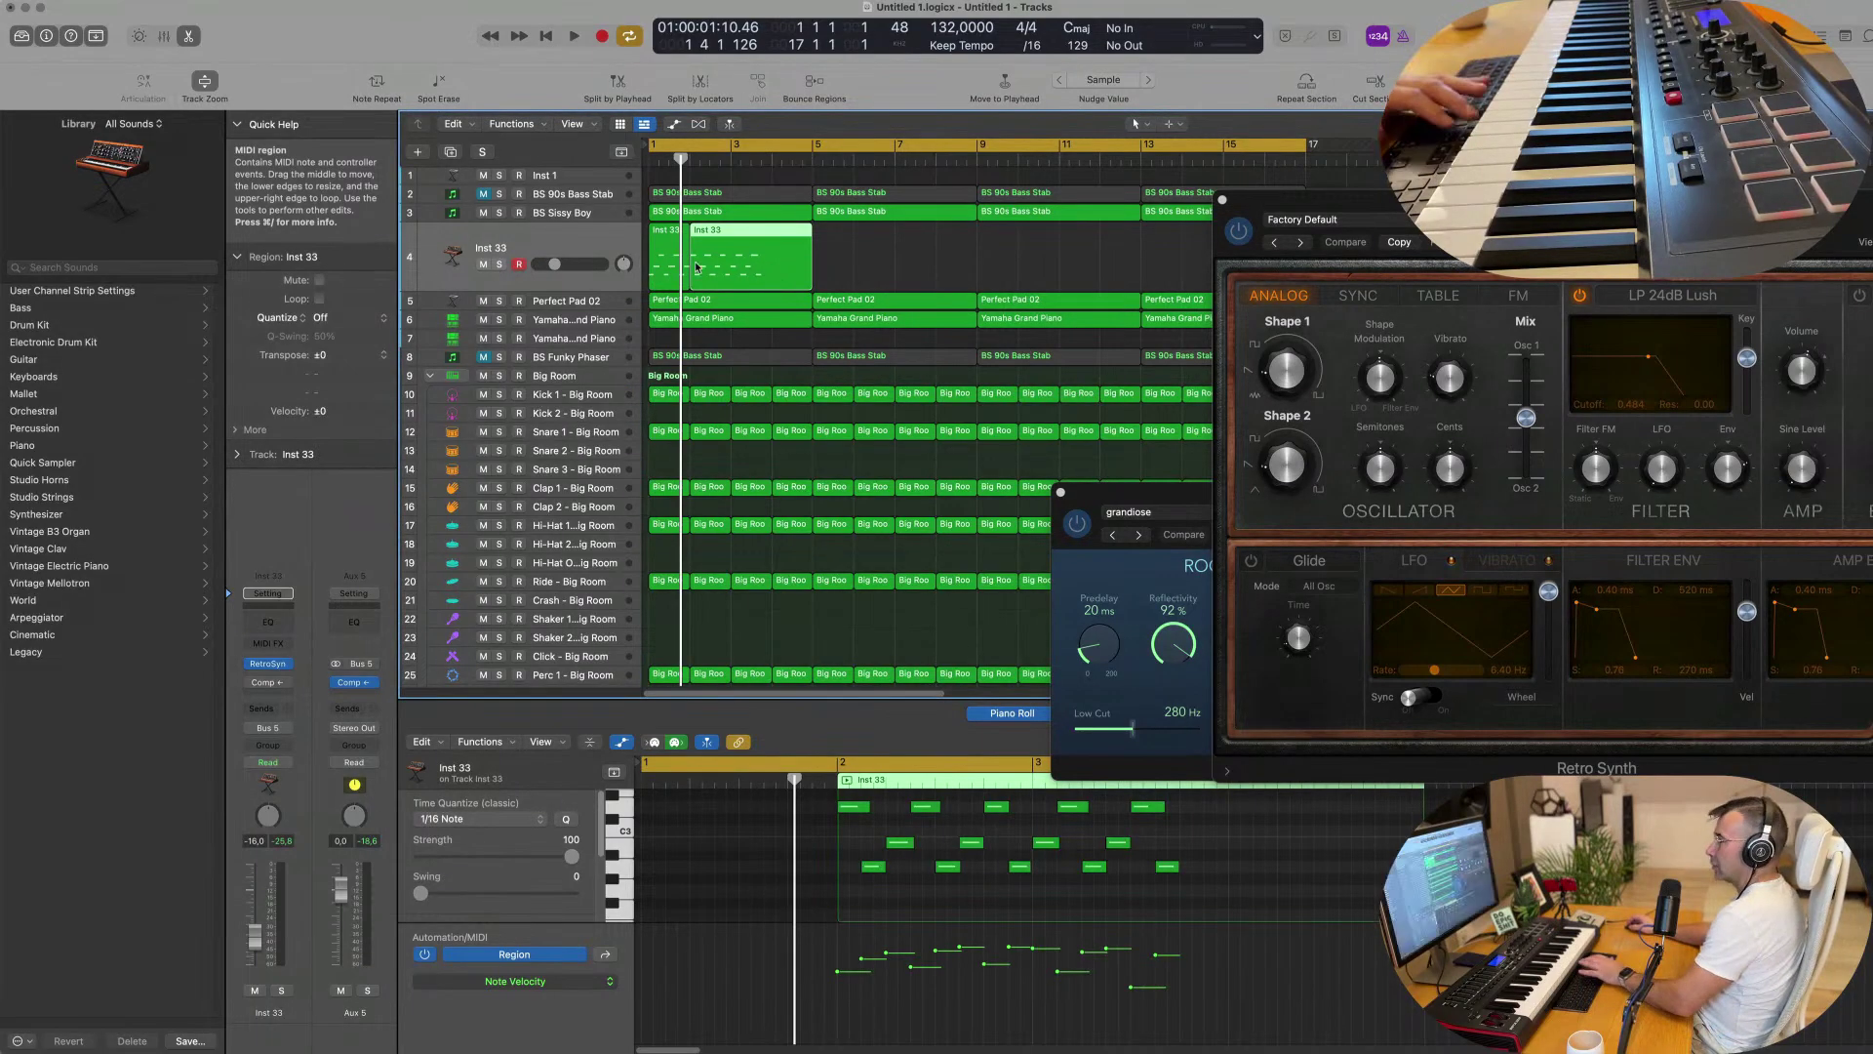
key(Delete)
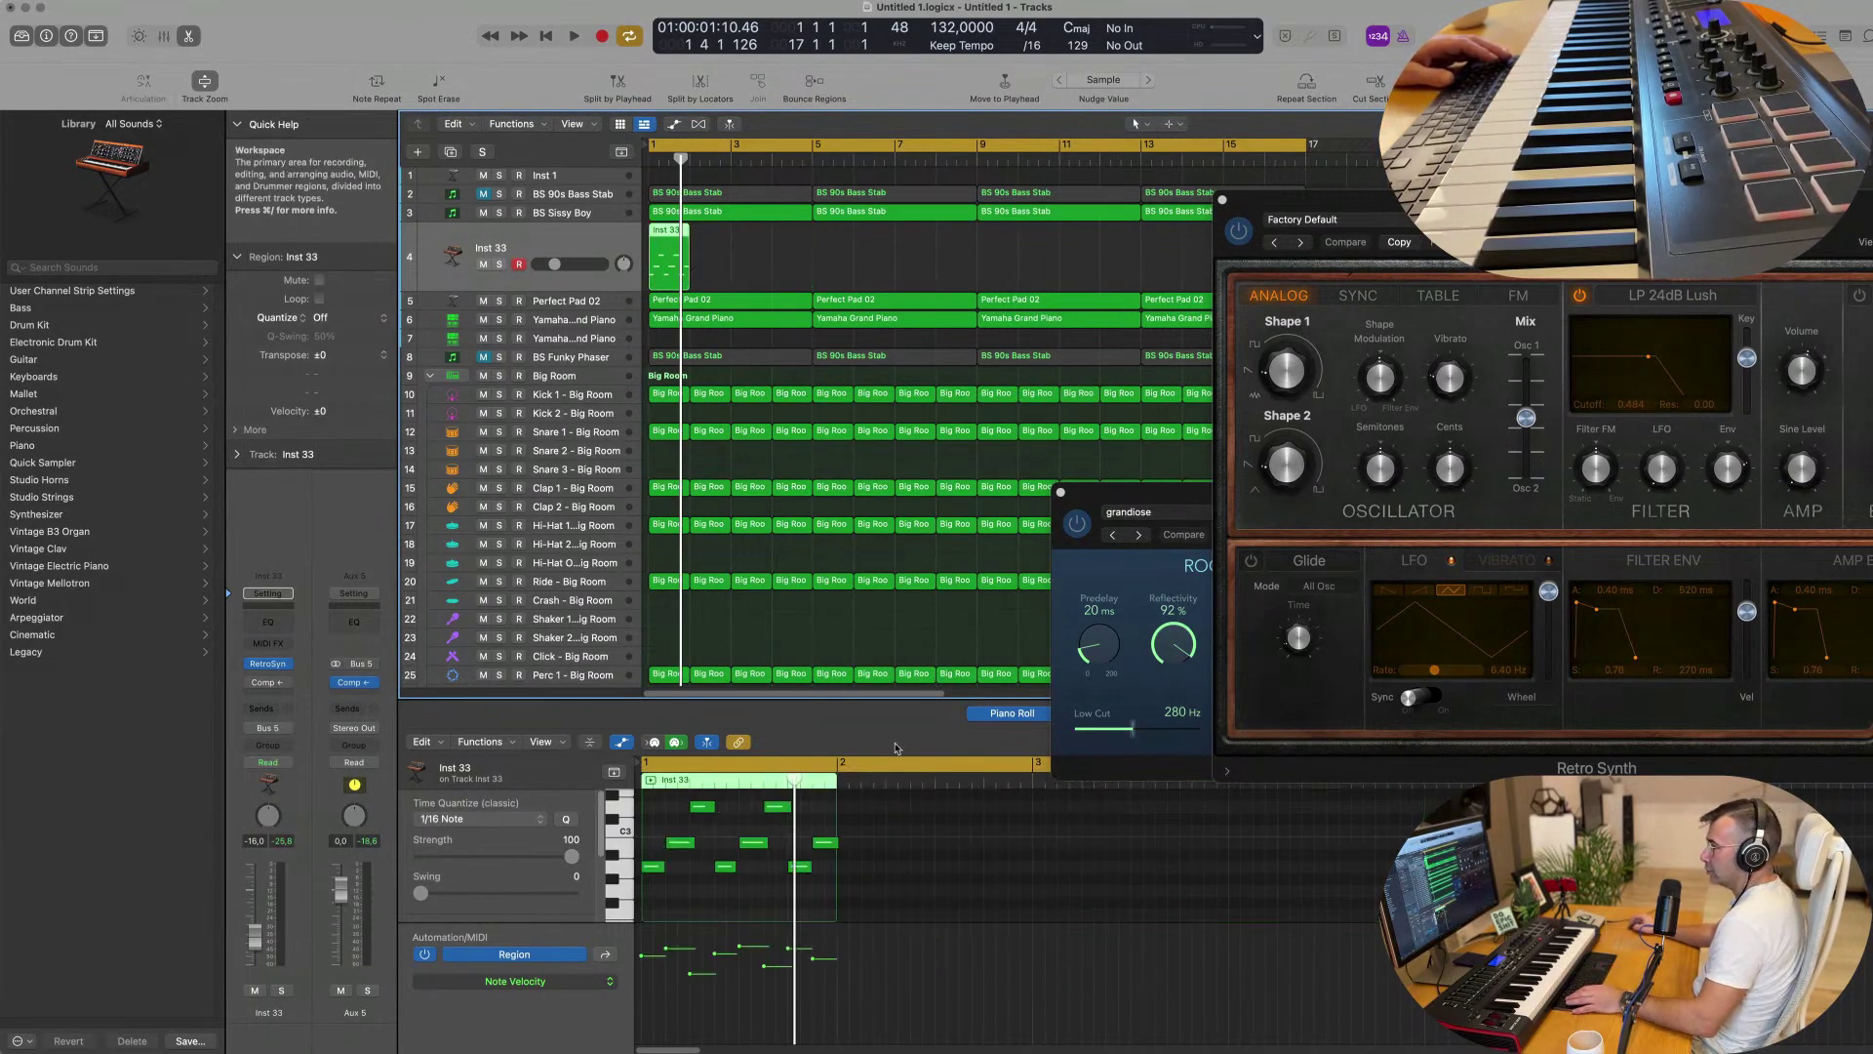
Shorten the last note of the one-bar Retro Synth region, and repeat the region three times to fill bars 1 to 4.
click(825, 843)
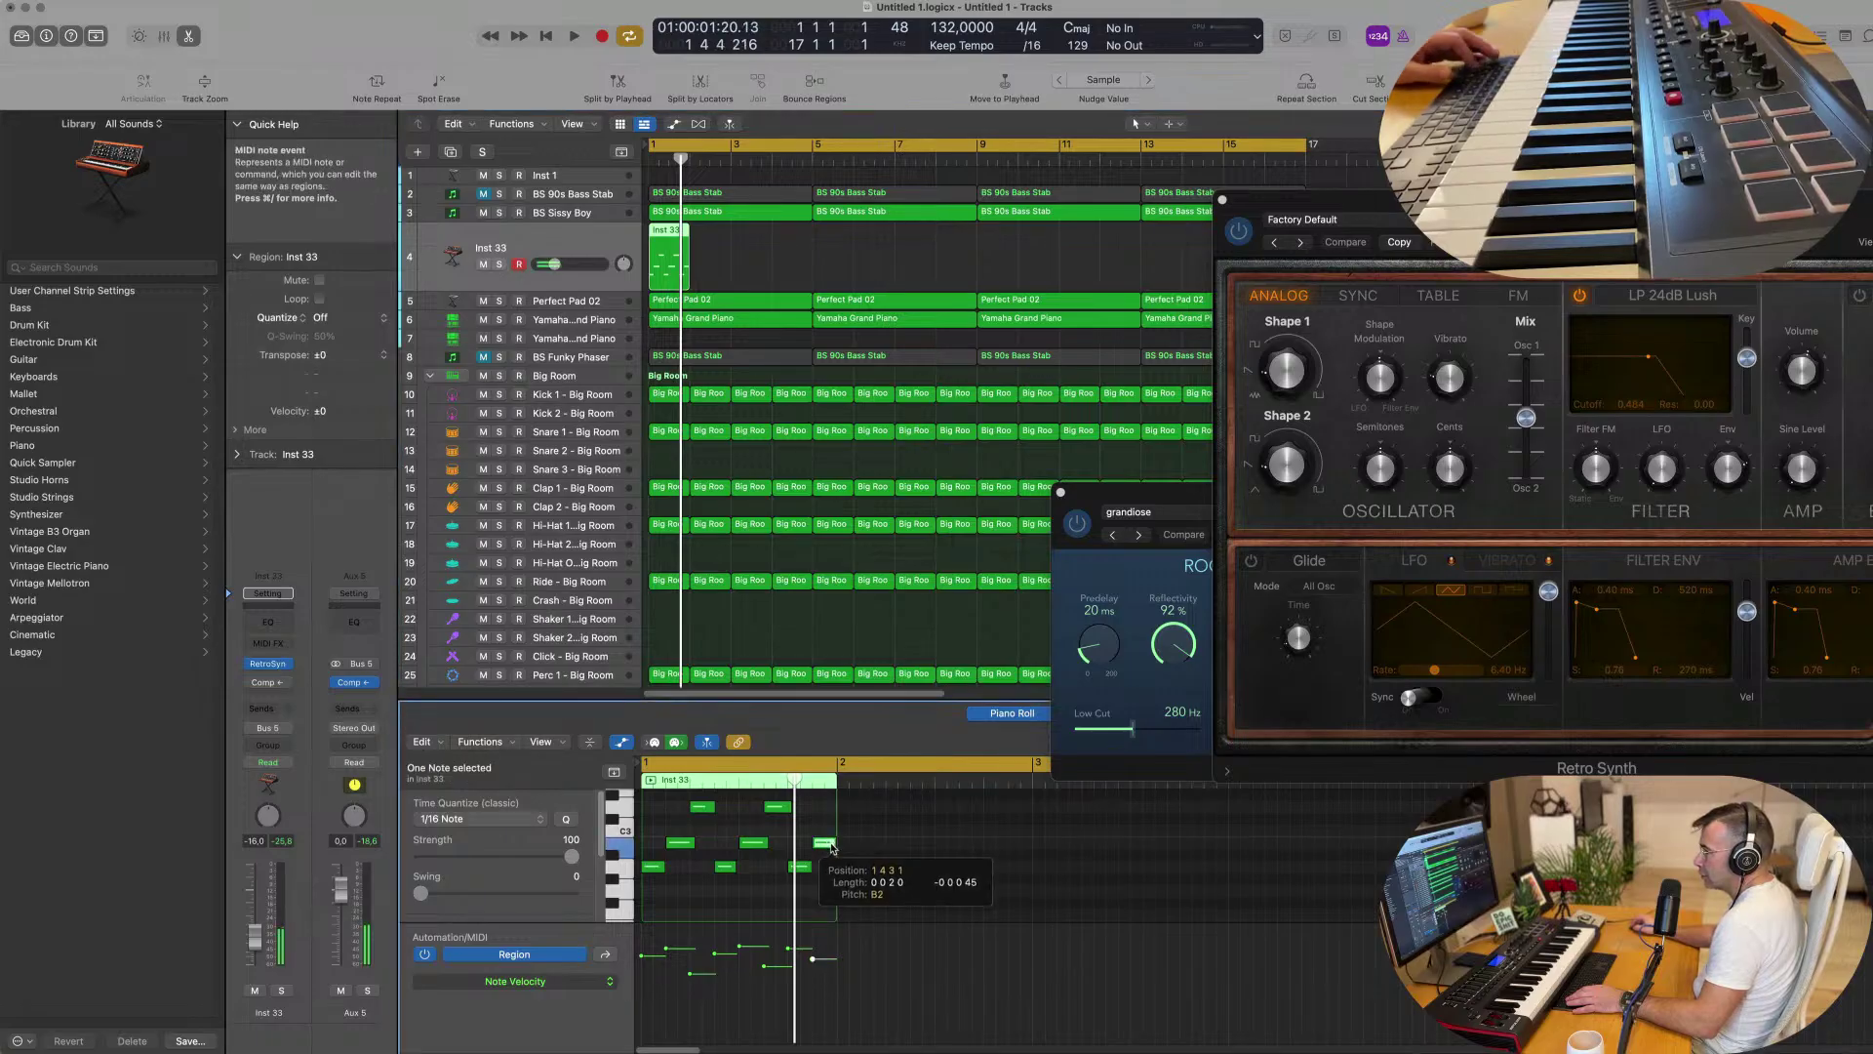
key(space)
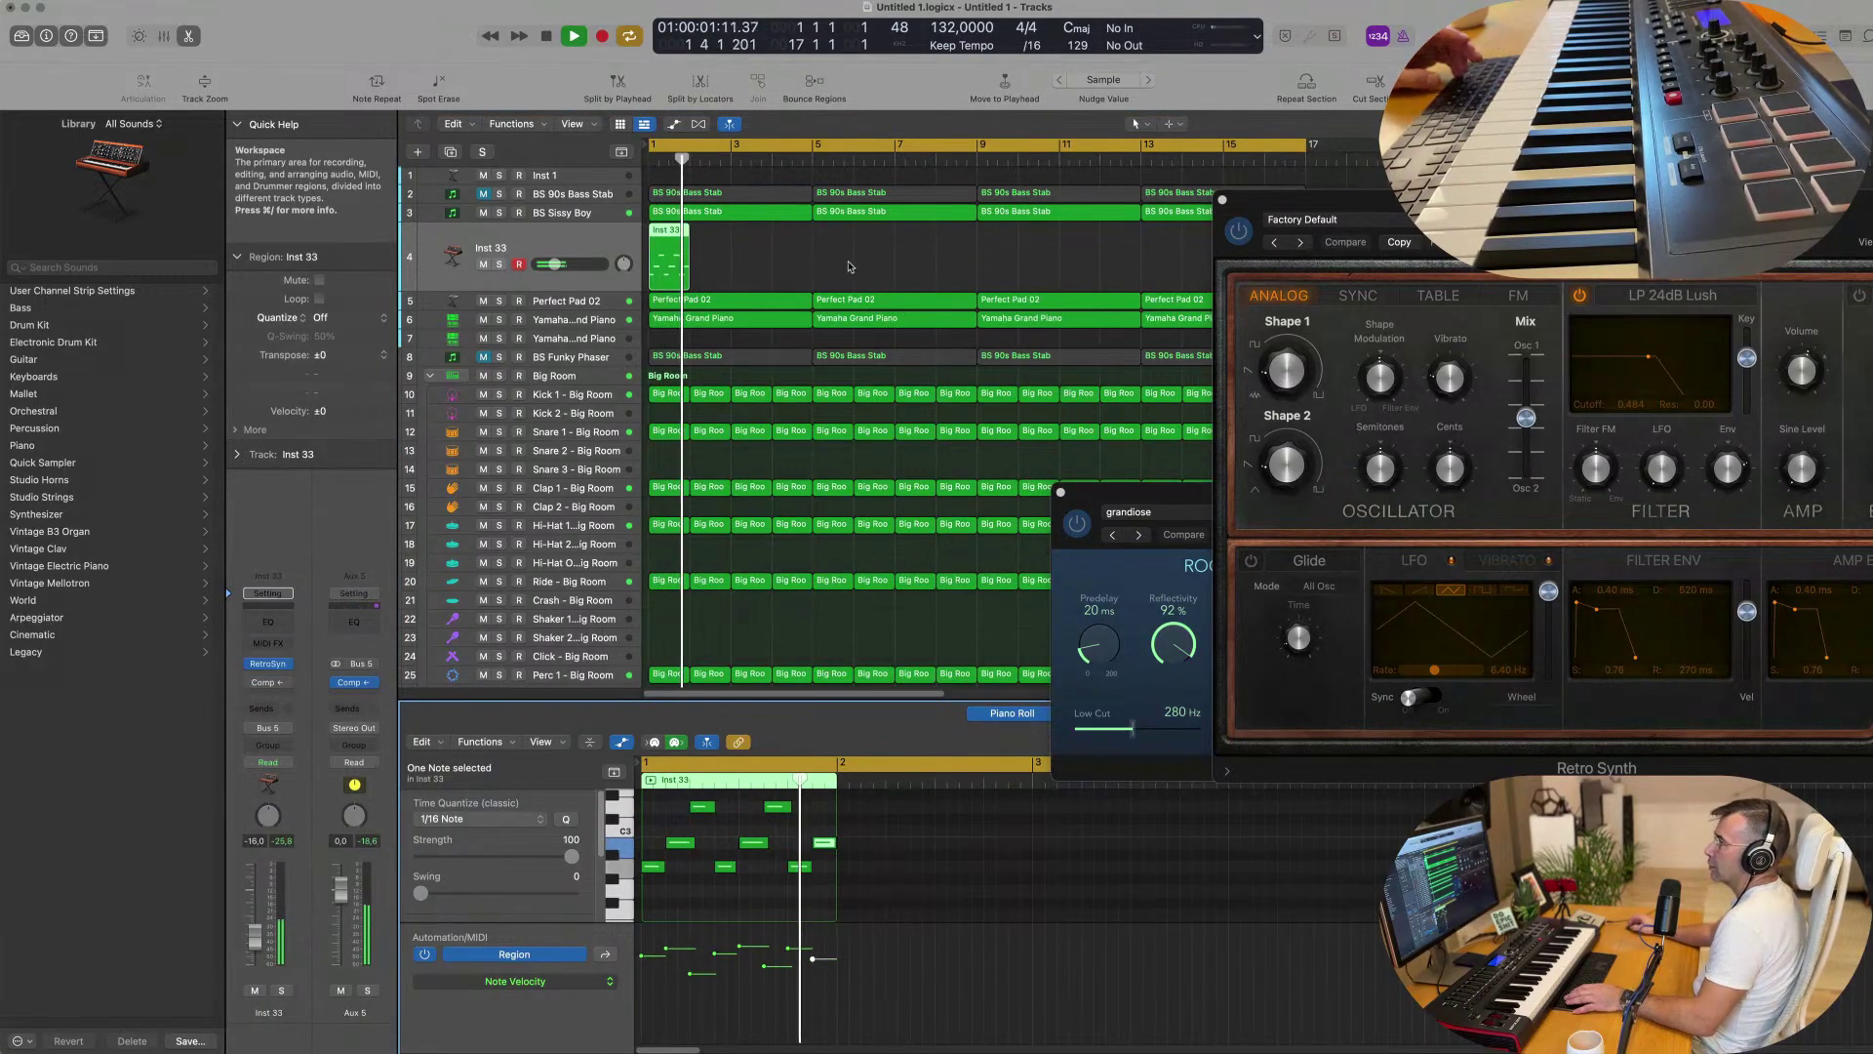
click(664, 250)
key(super+r)
key(super+r)
key(super+r)
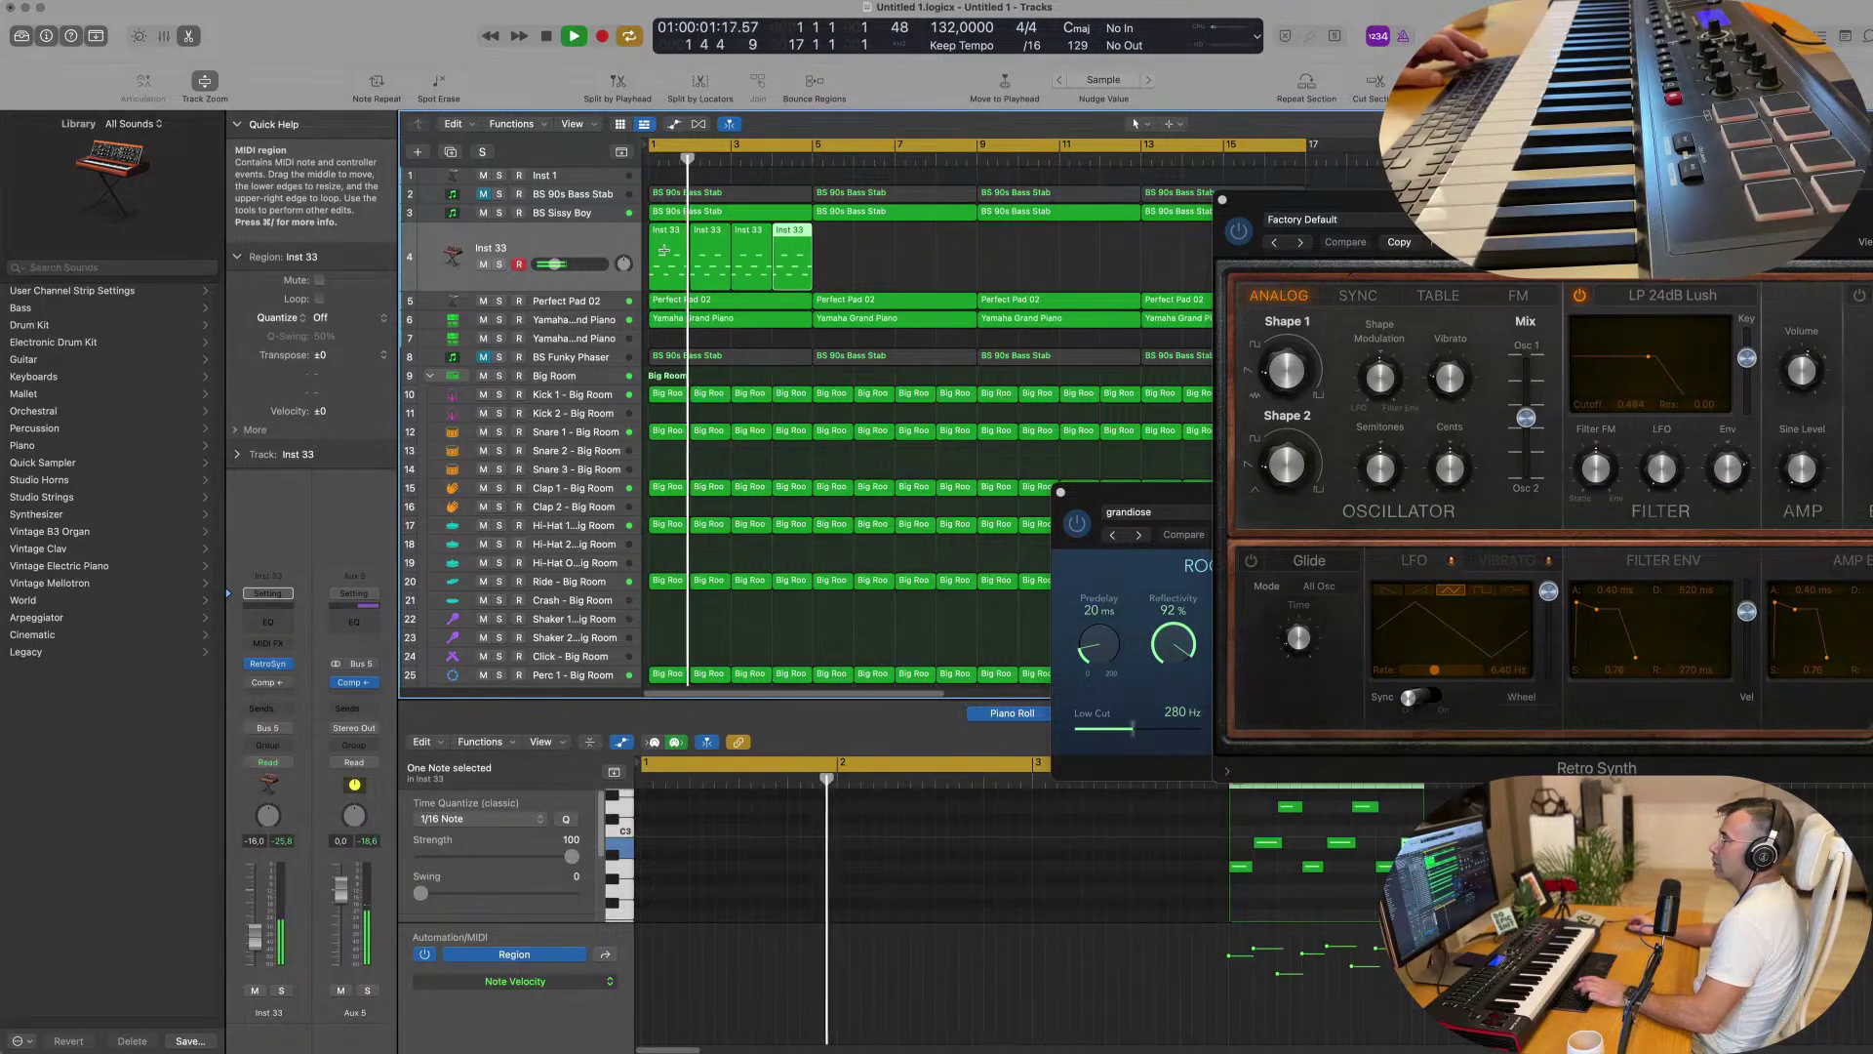
Repeat the four one-bar Retro Synth regions as a group until they fill all 16 bars.
drag(845, 272, 660, 264)
key(super+r)
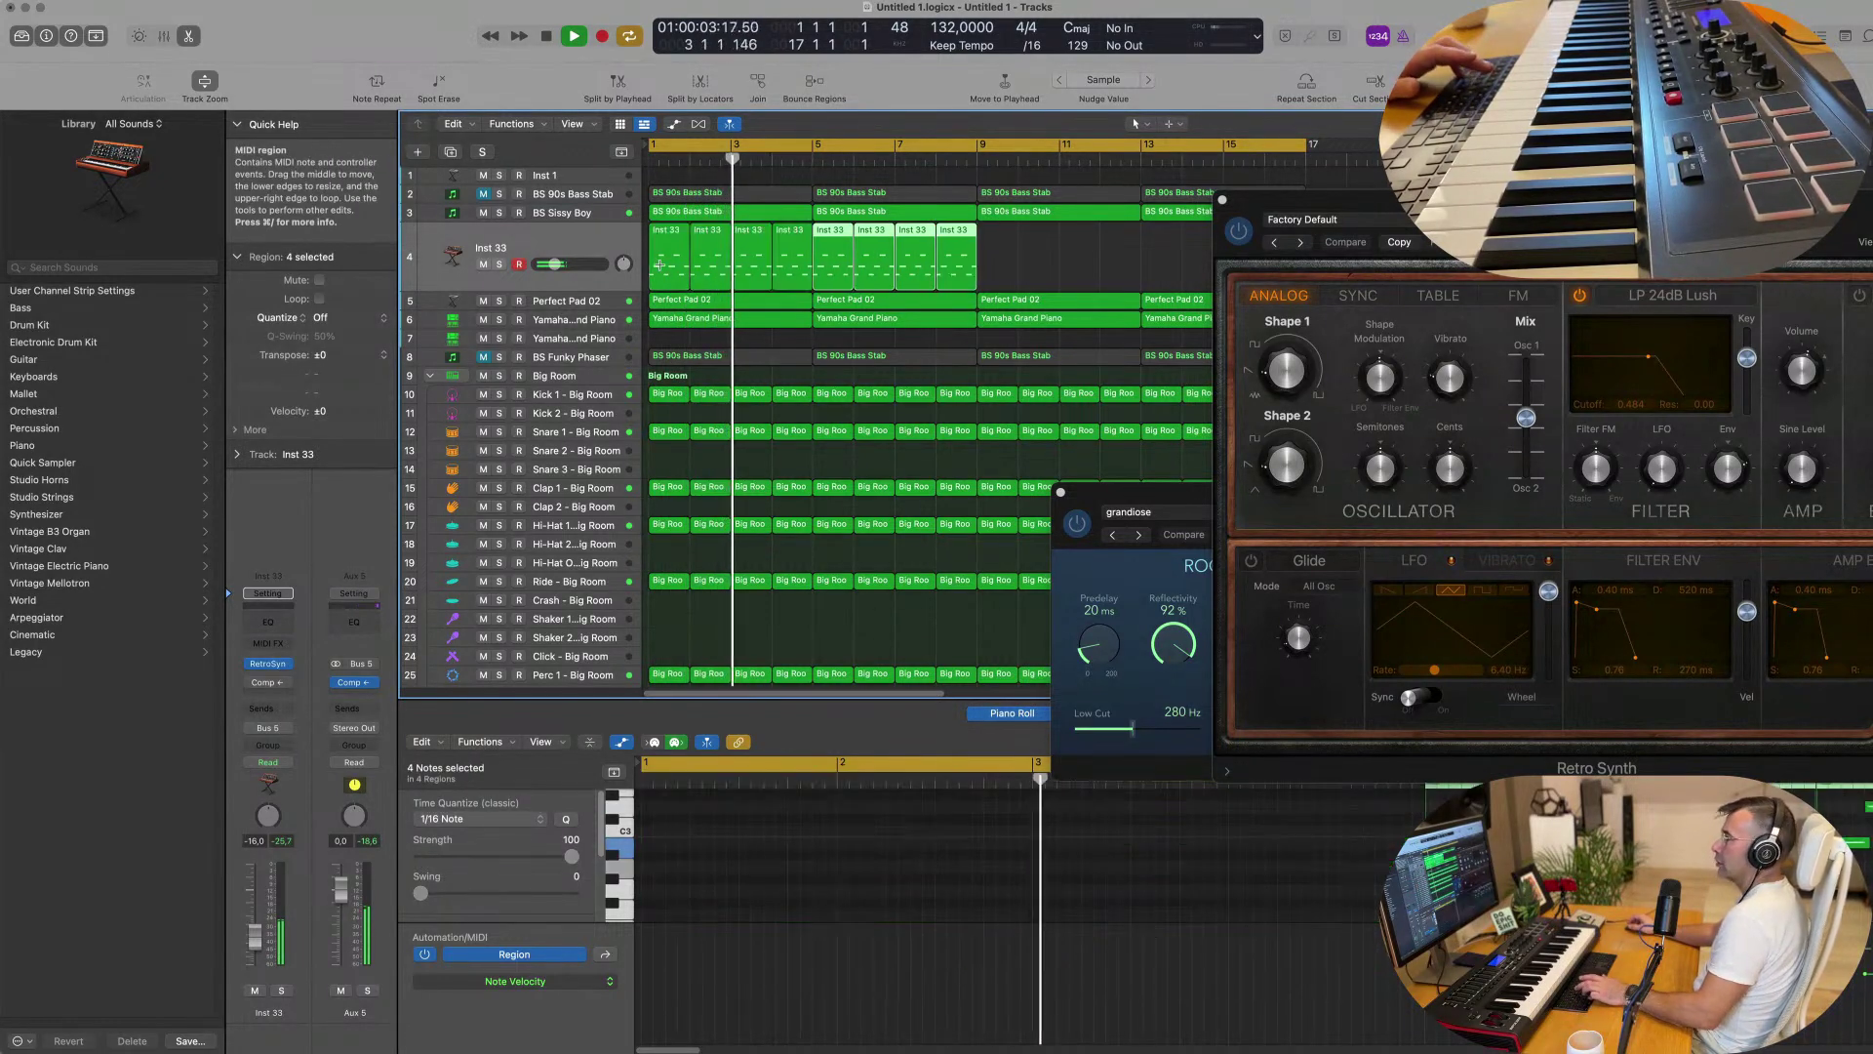
click(822, 259)
key(super+r)
key(super+r)
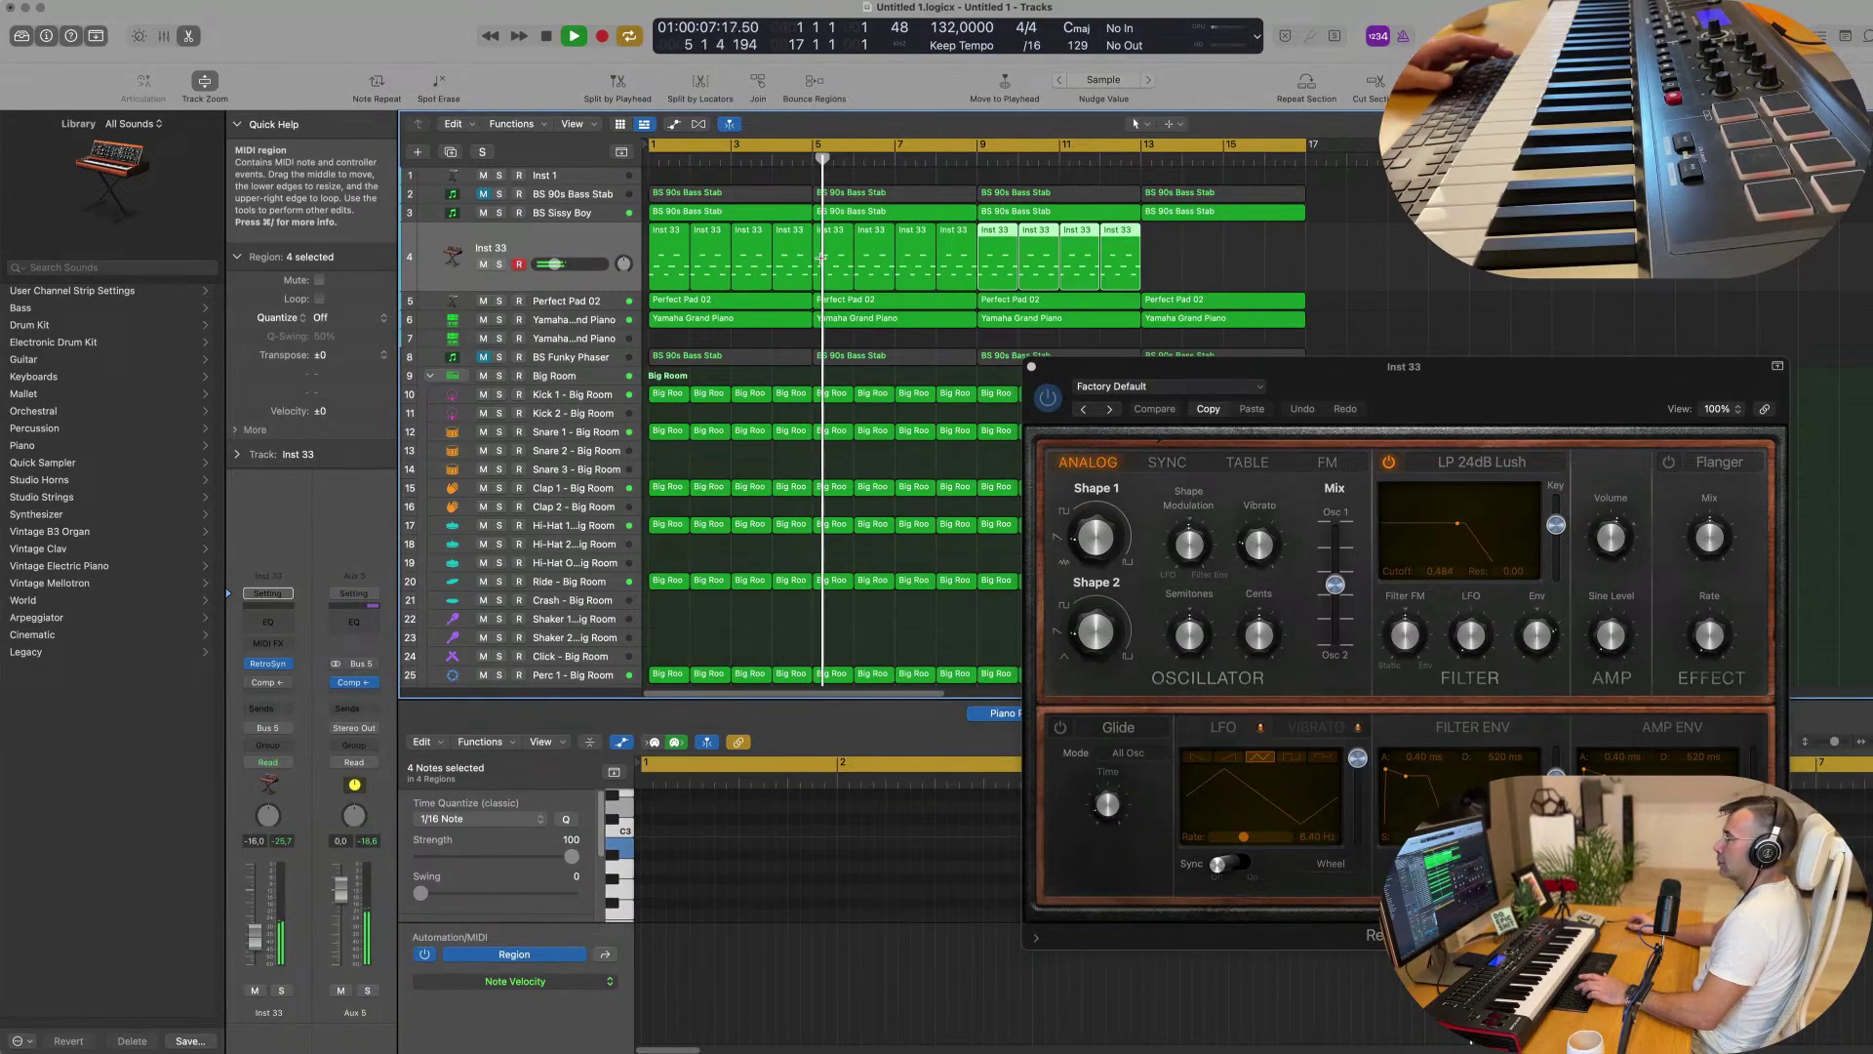
Close the Retro Synth window and replay the arrangement from bar 1 with the Retro Synth track selected.
drag(1229, 367, 792, 435)
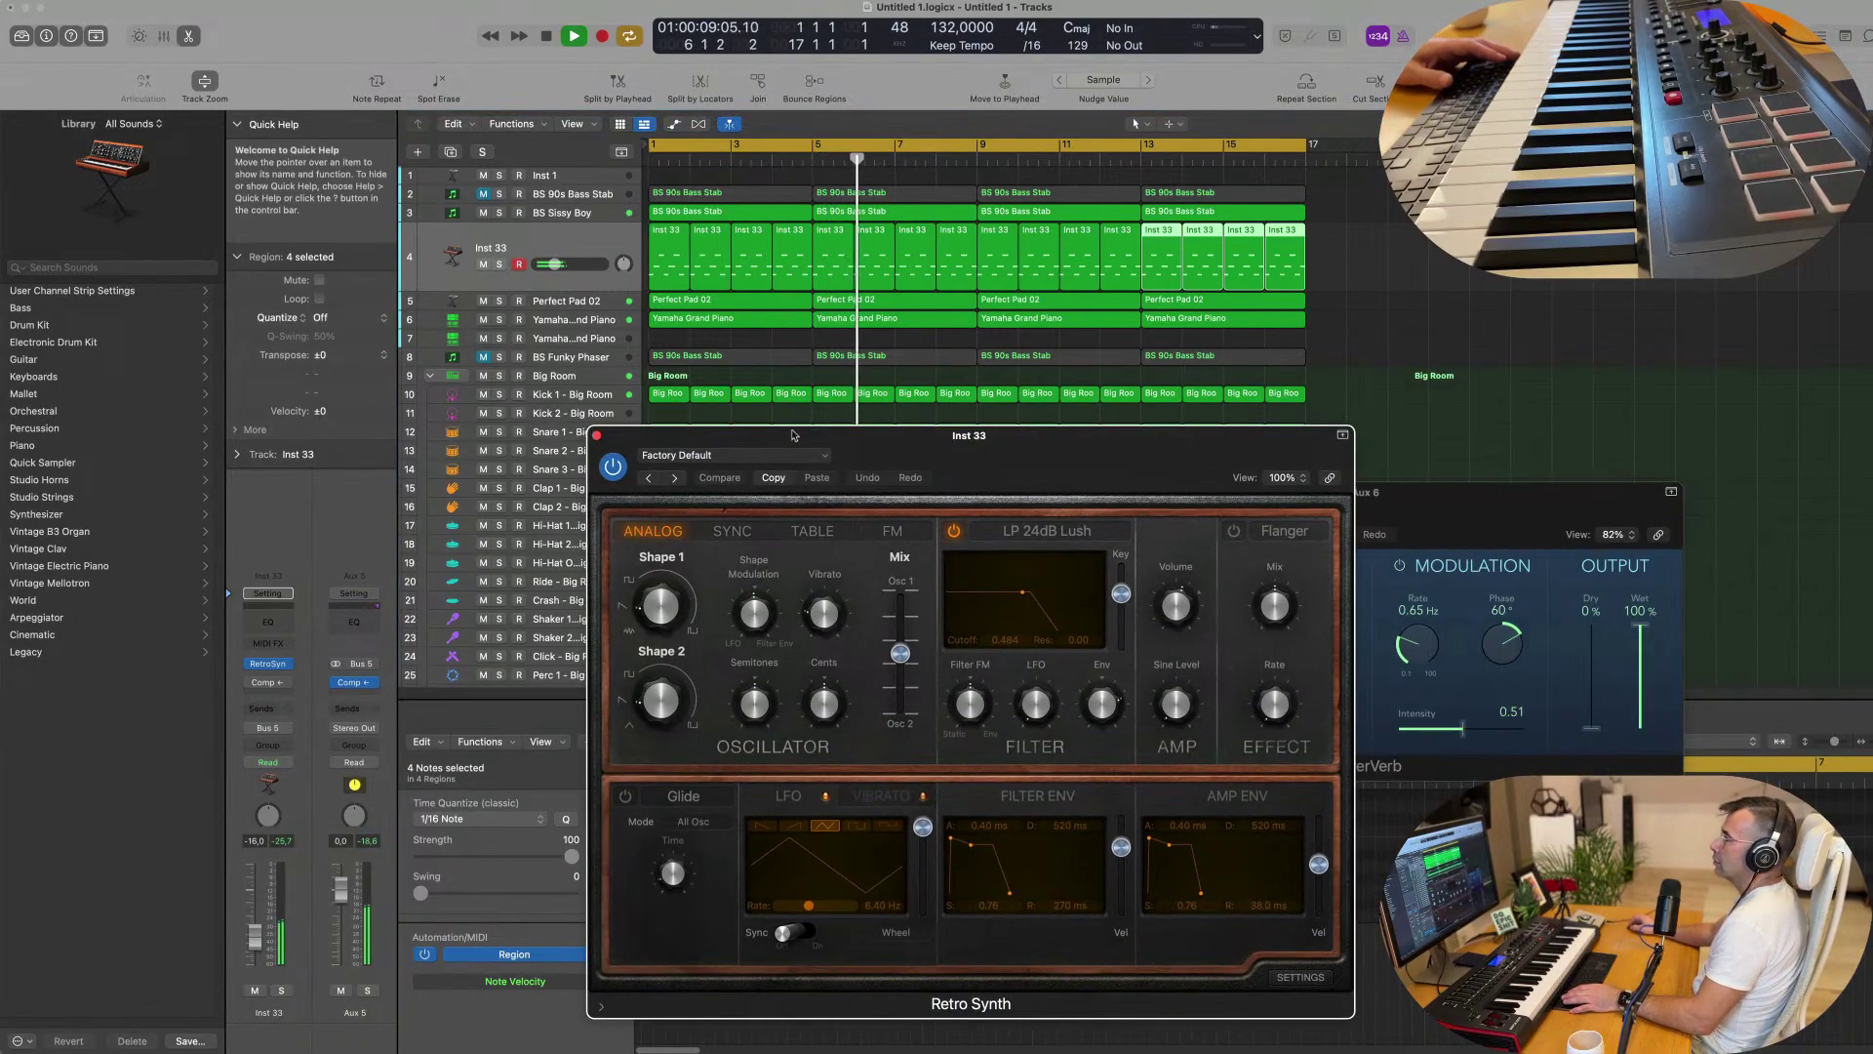
click(598, 436)
key(space)
key(space)
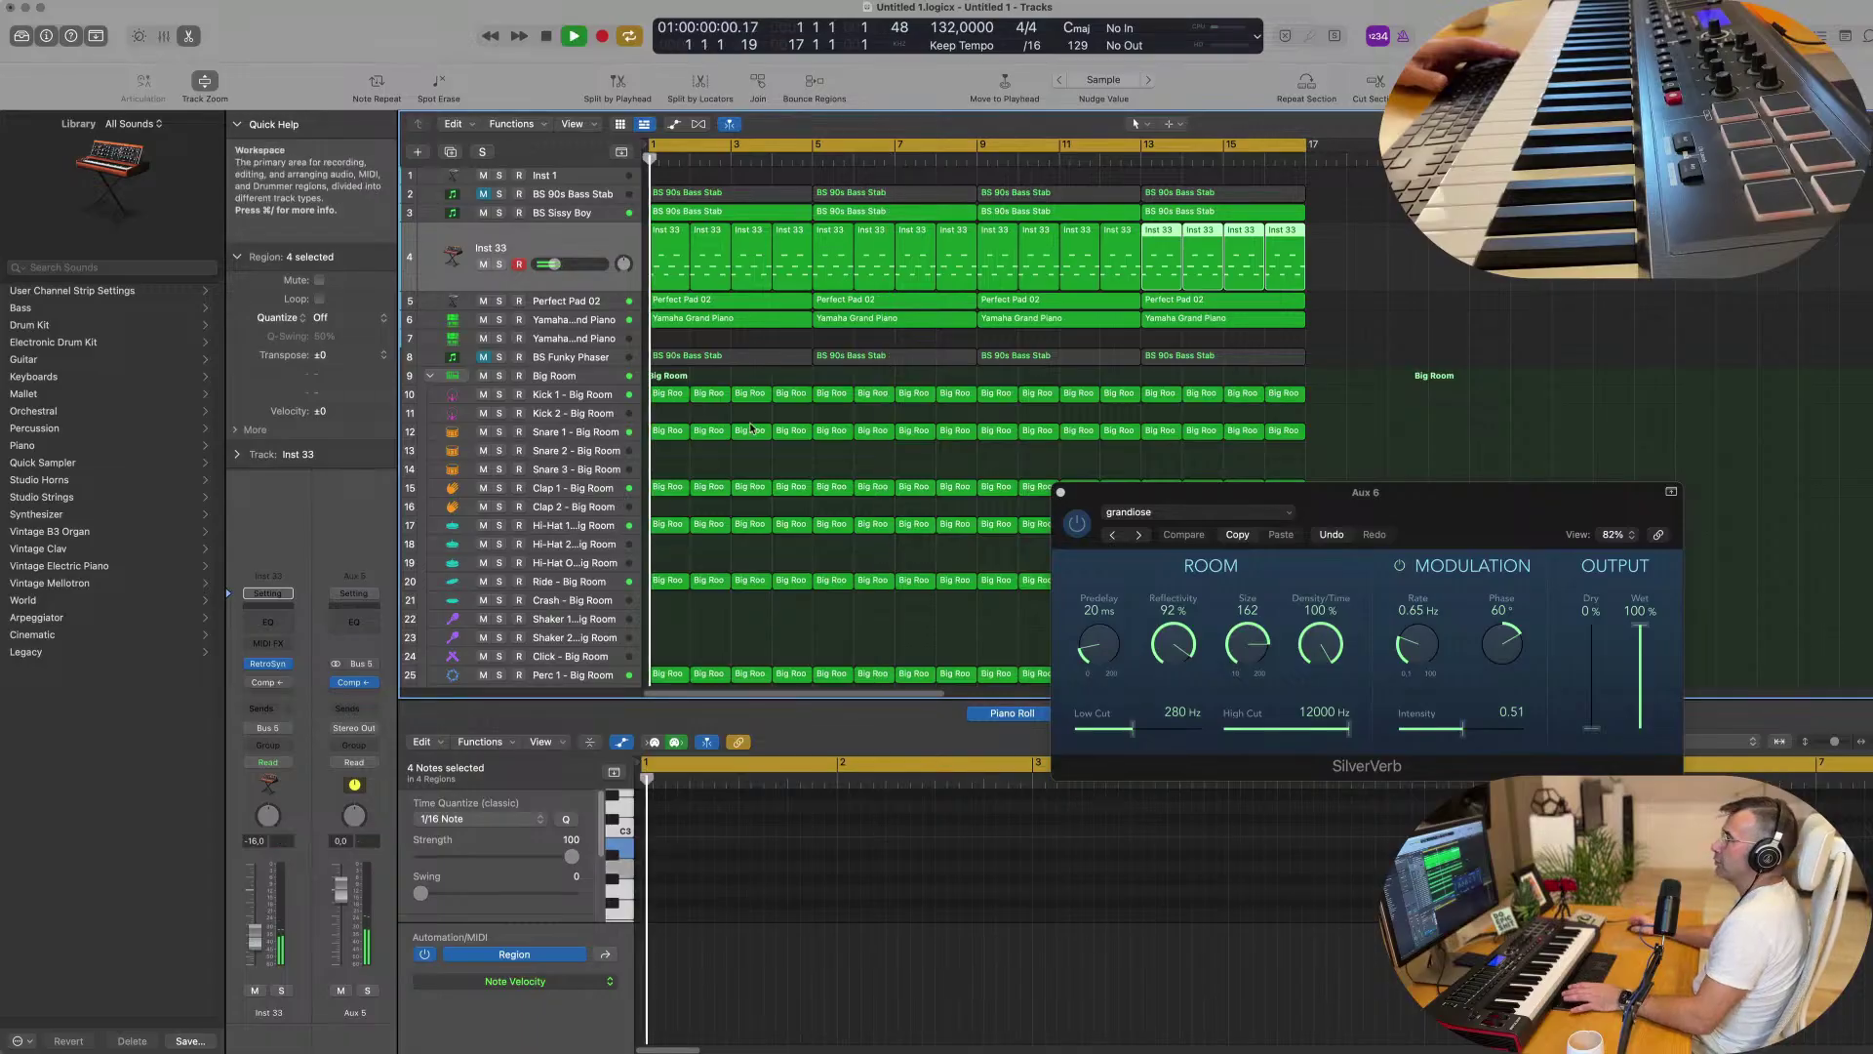
click(585, 319)
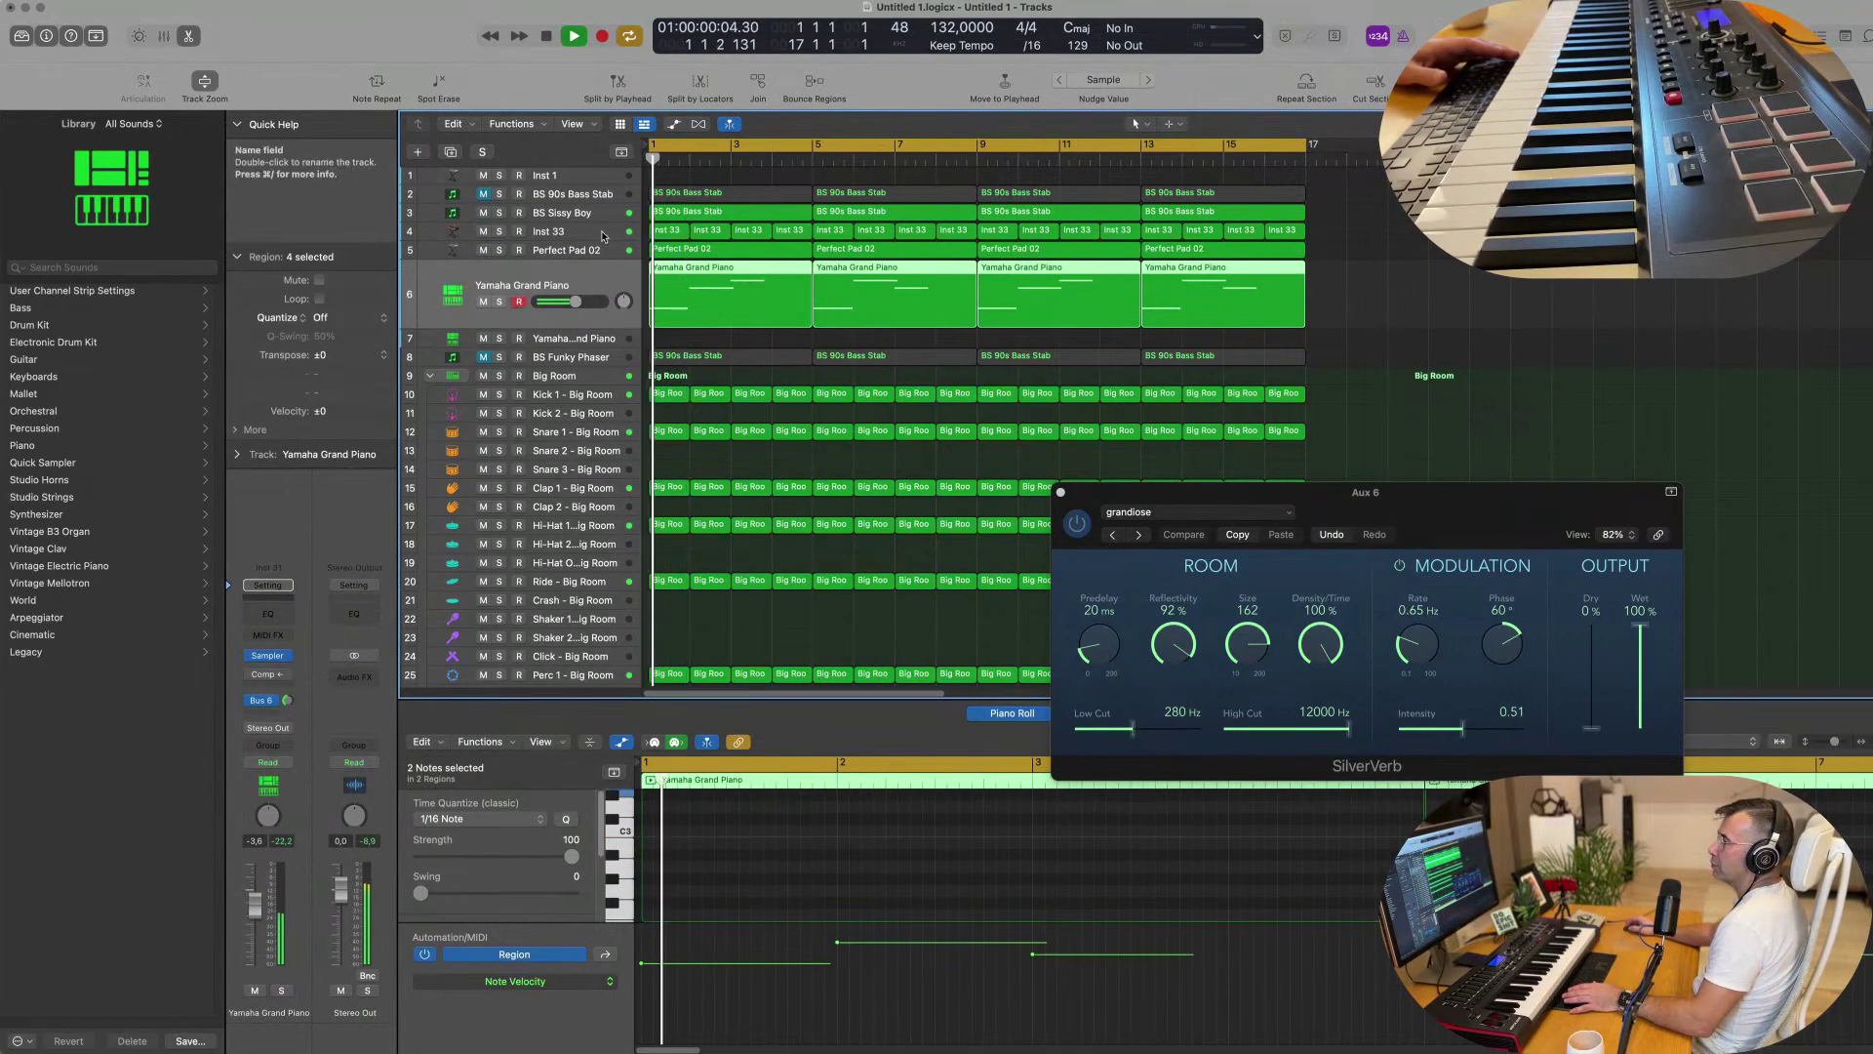
click(540, 233)
key(space)
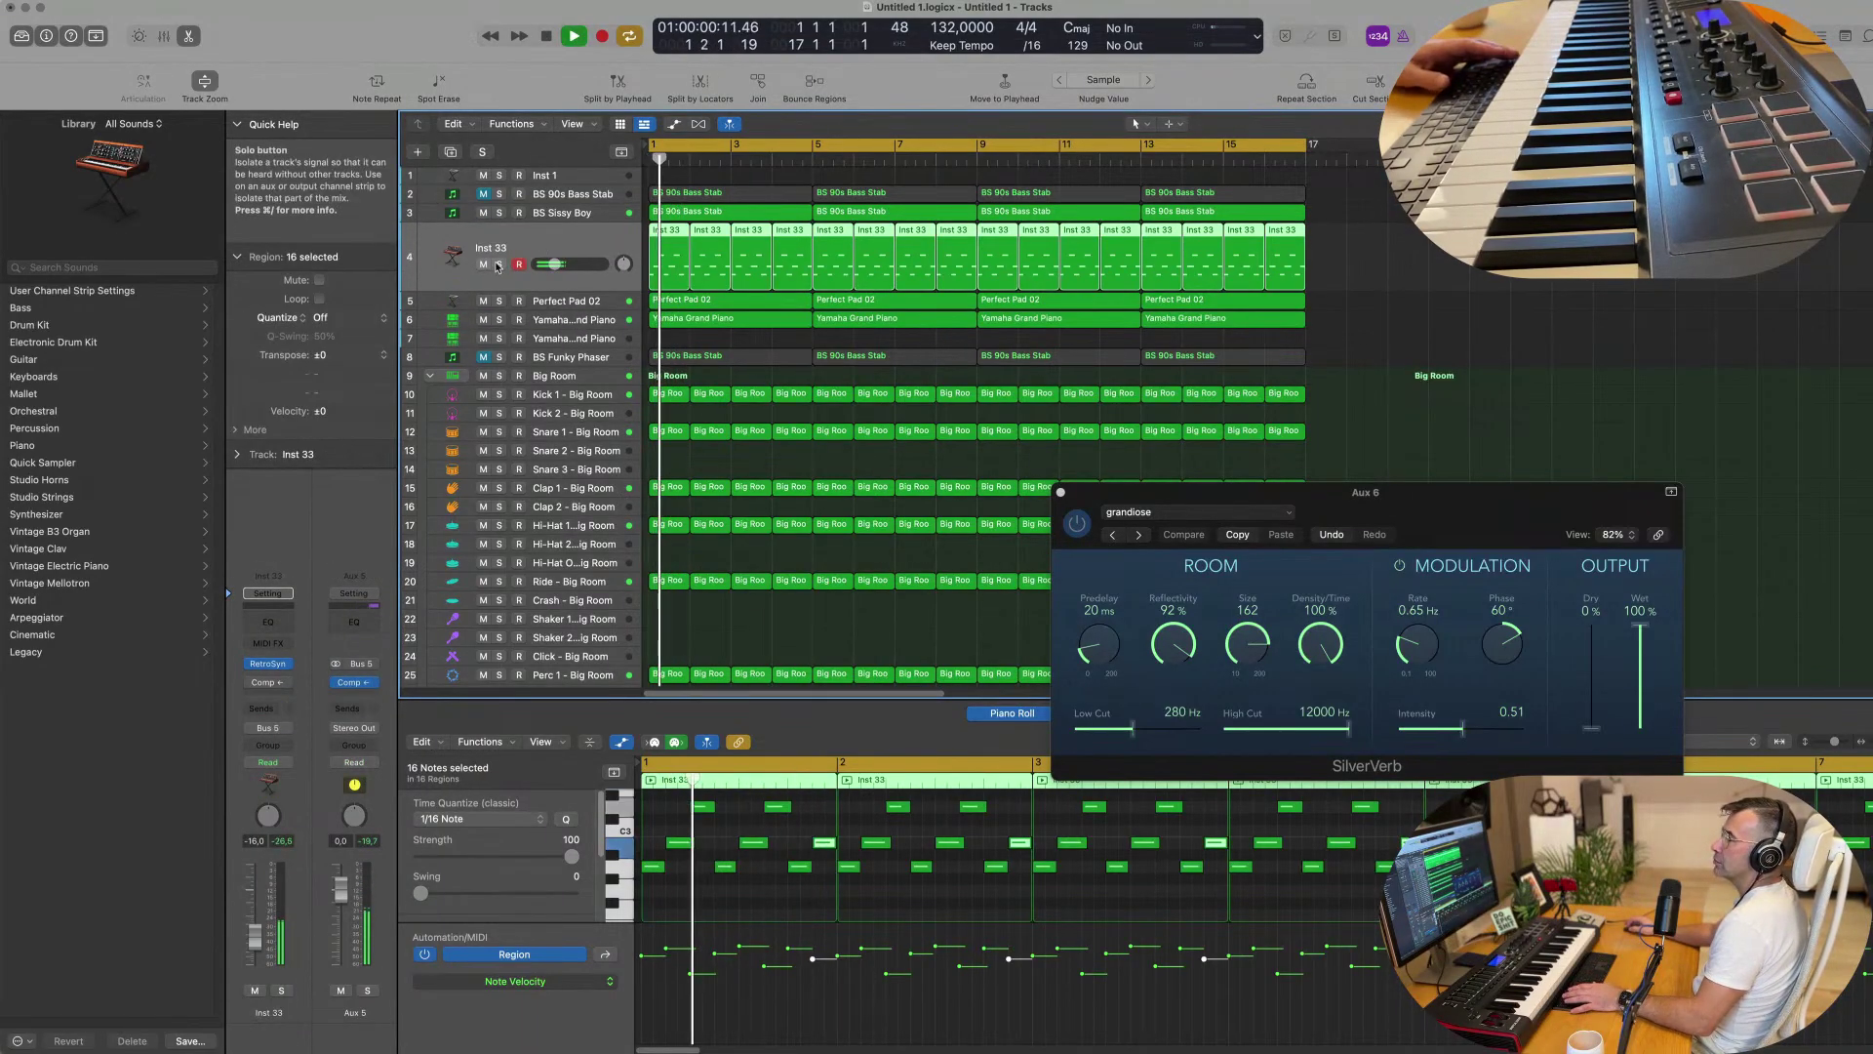
key(space)
key(space)
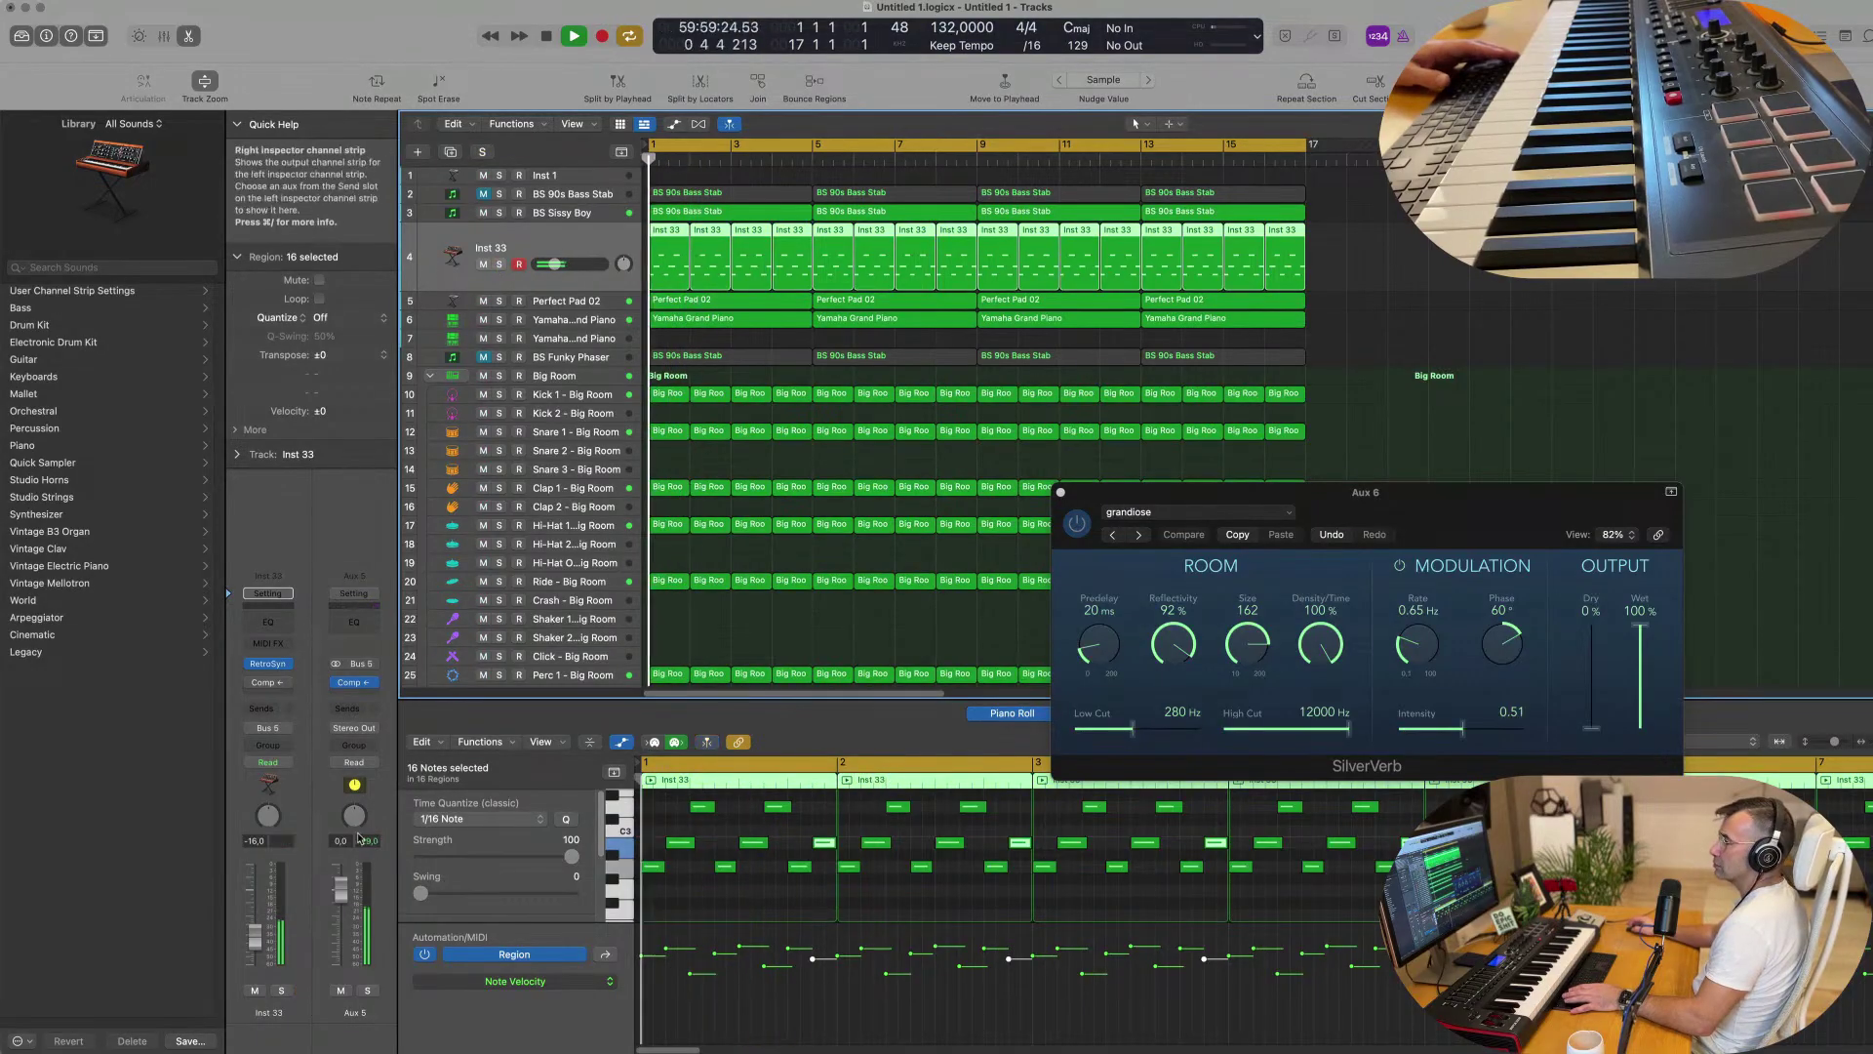
Set the Retro Synth track's volume to -14 dB, and open its Compressor window, moved clear of the regions.
drag(555, 265, 560, 265)
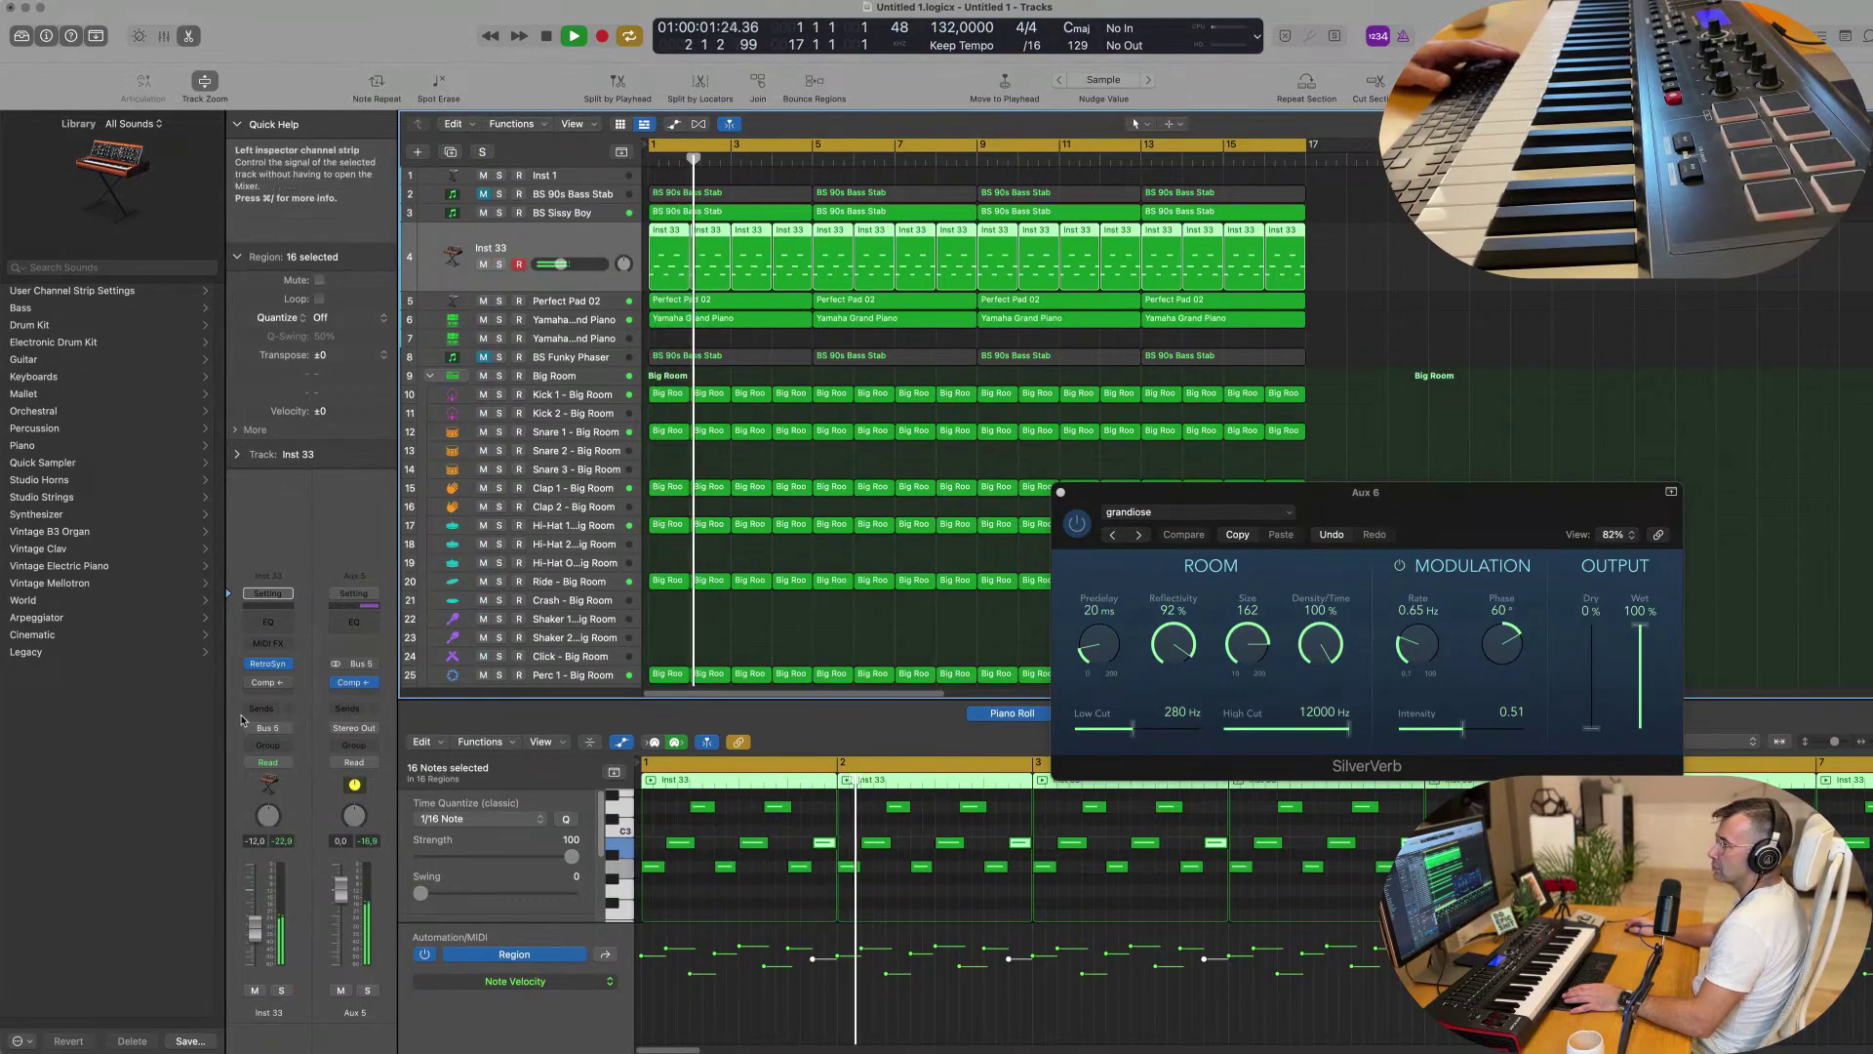
click(268, 683)
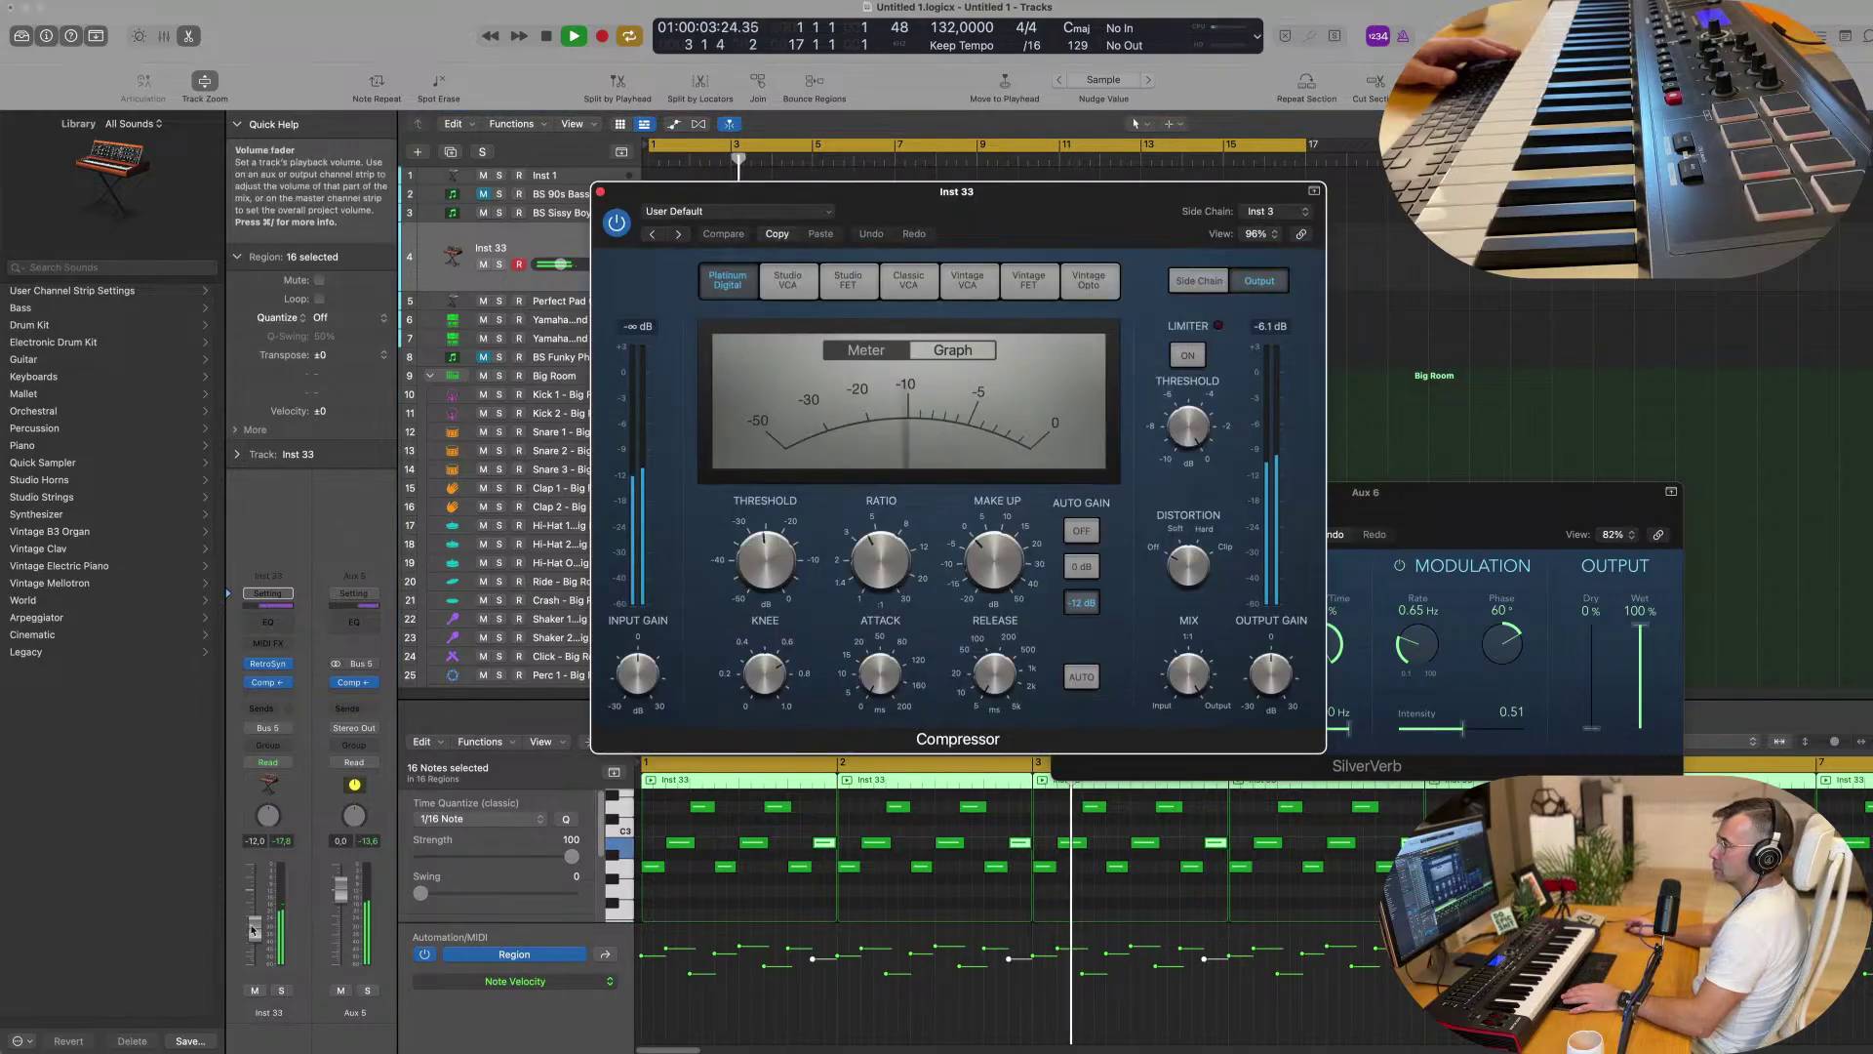
drag(277, 924, 276, 922)
drag(1073, 195, 1787, 212)
key(space)
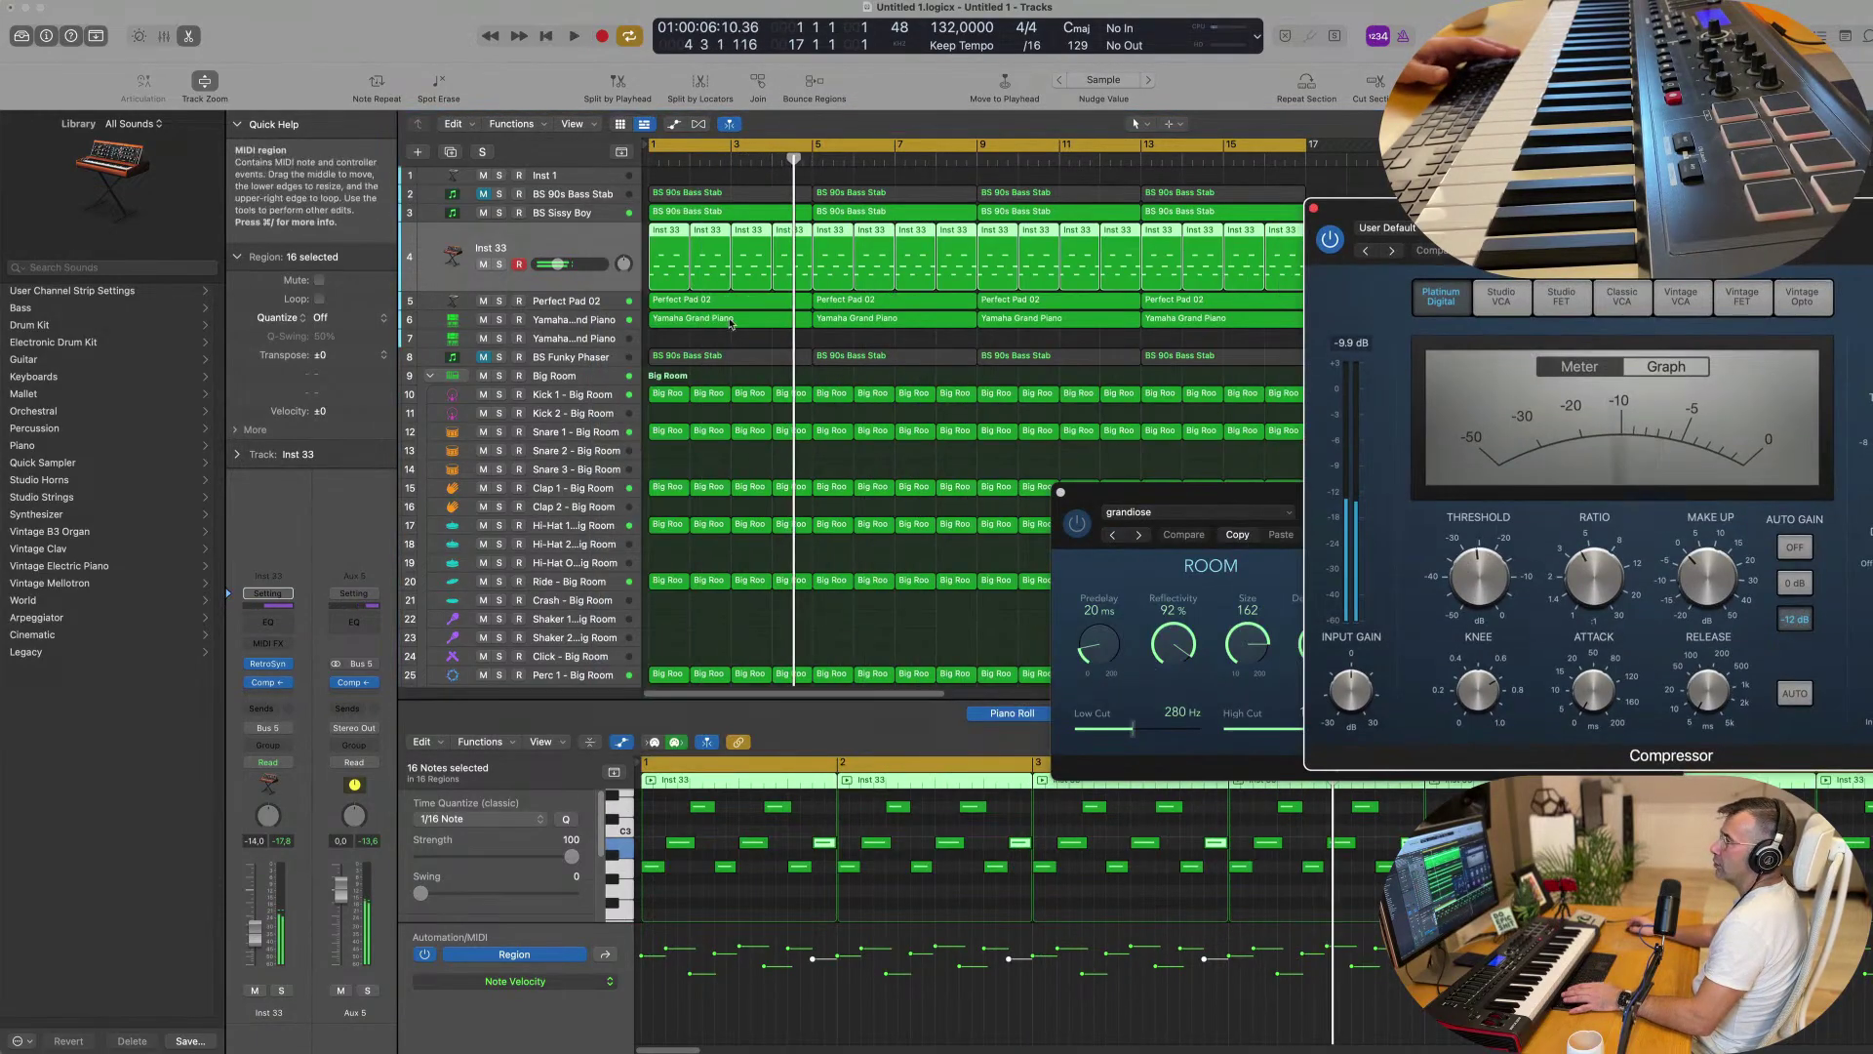
Open Retro Synth and, during playback, set the oscillator mix to 0.45 and Shape 1 to 47.6 %.
click(268, 665)
key(space)
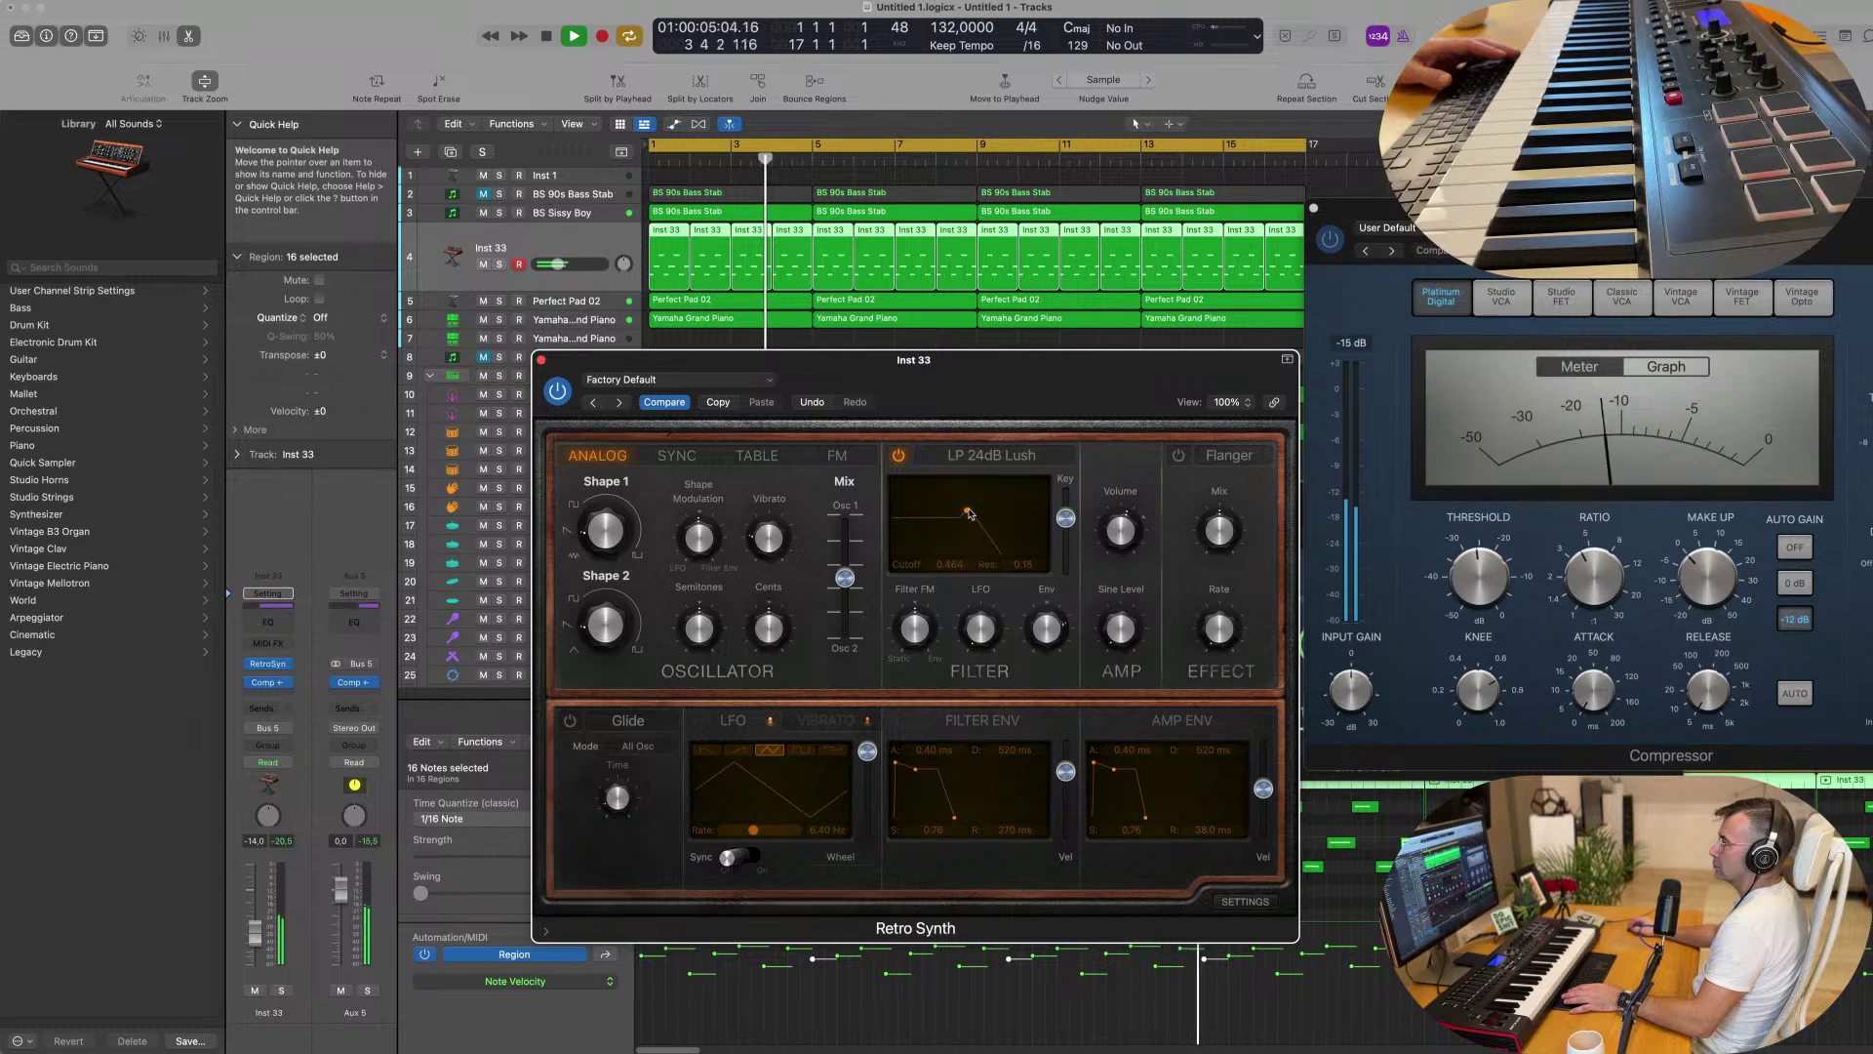
drag(845, 577, 847, 517)
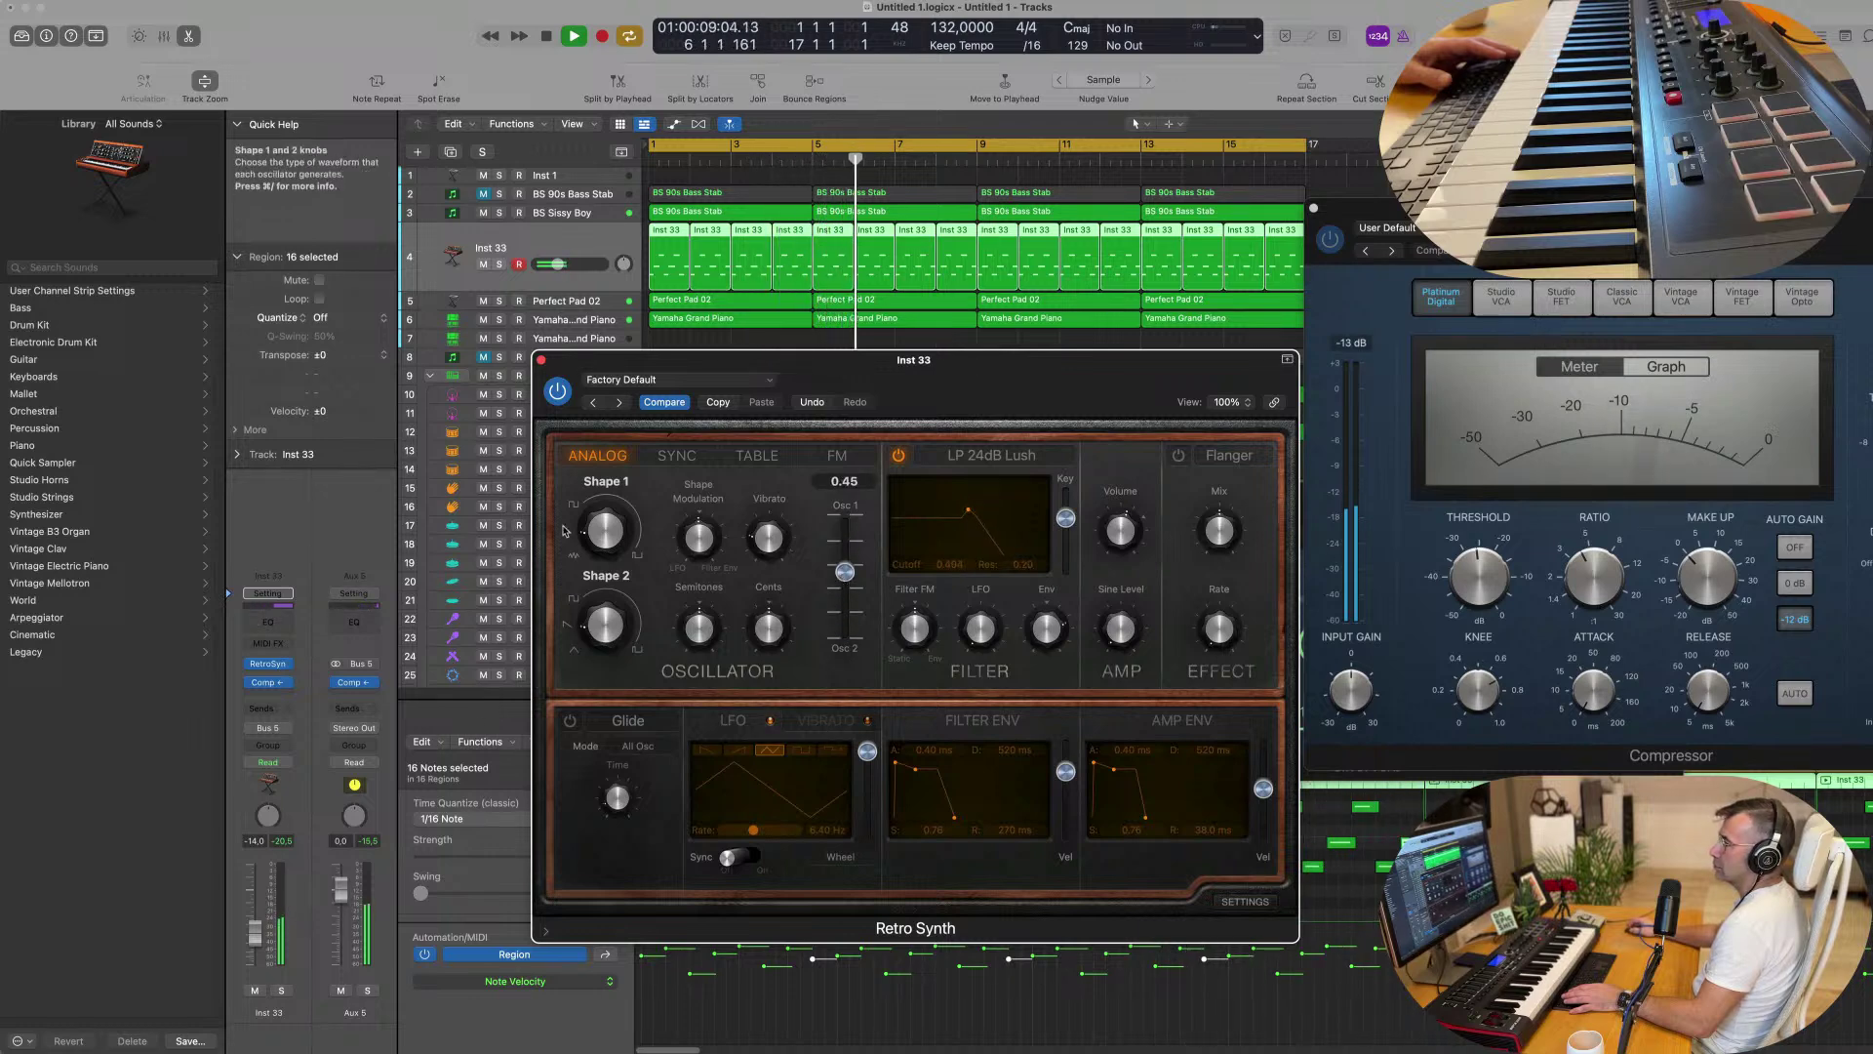
drag(599, 487, 599, 492)
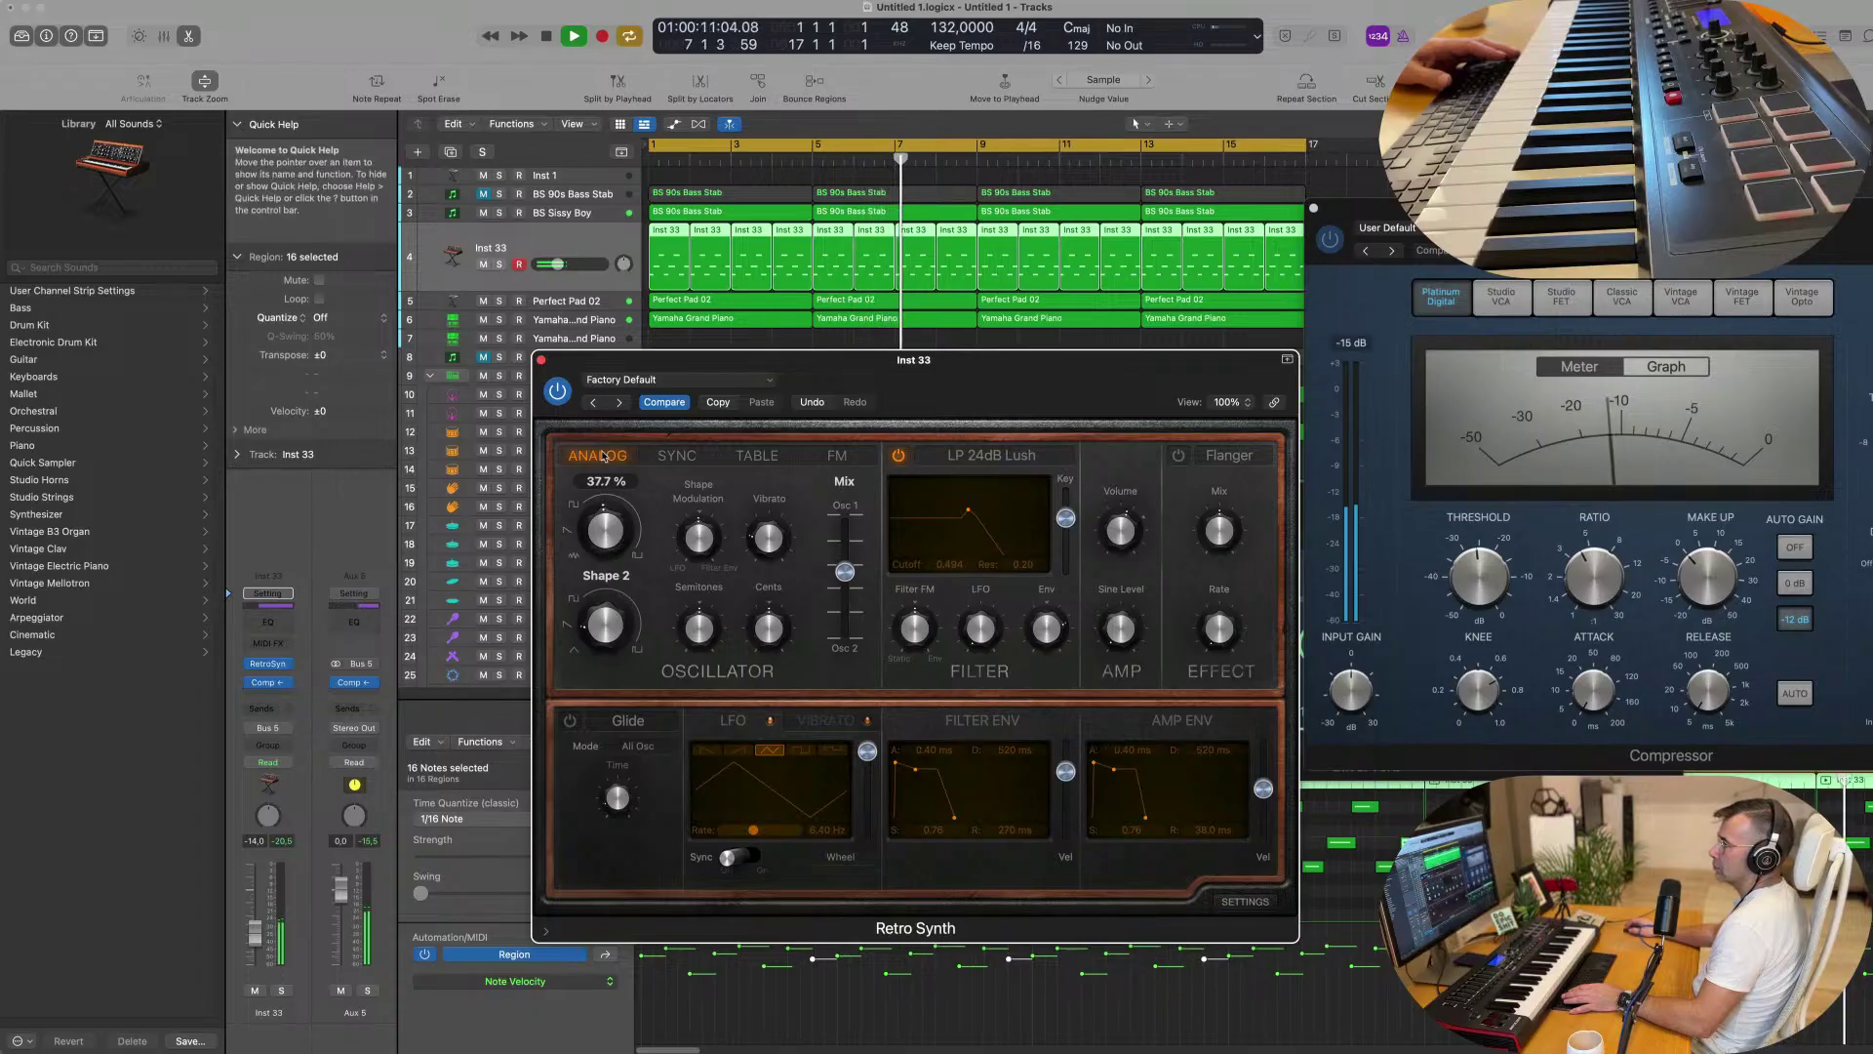
drag(616, 400, 656, 471)
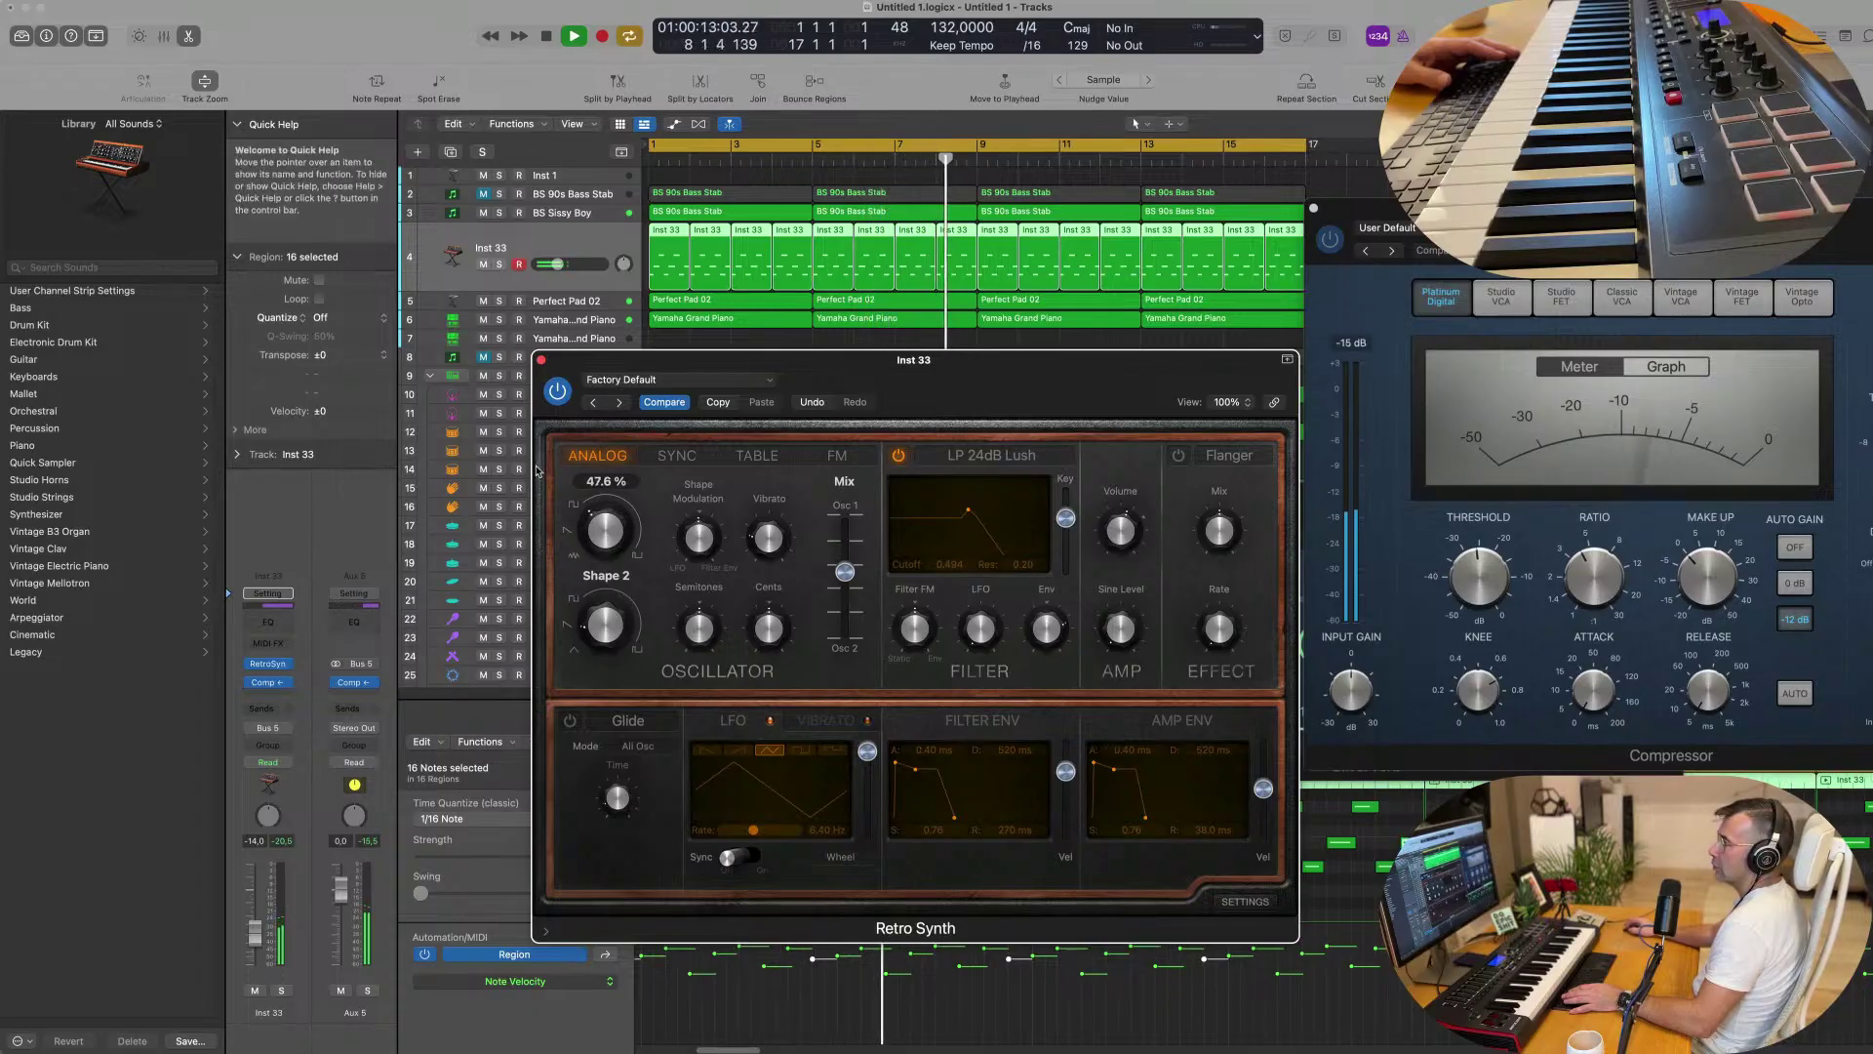
Try the FM and Table oscillator engines of Retro Synth during playback and return to Analog.
click(838, 455)
click(751, 459)
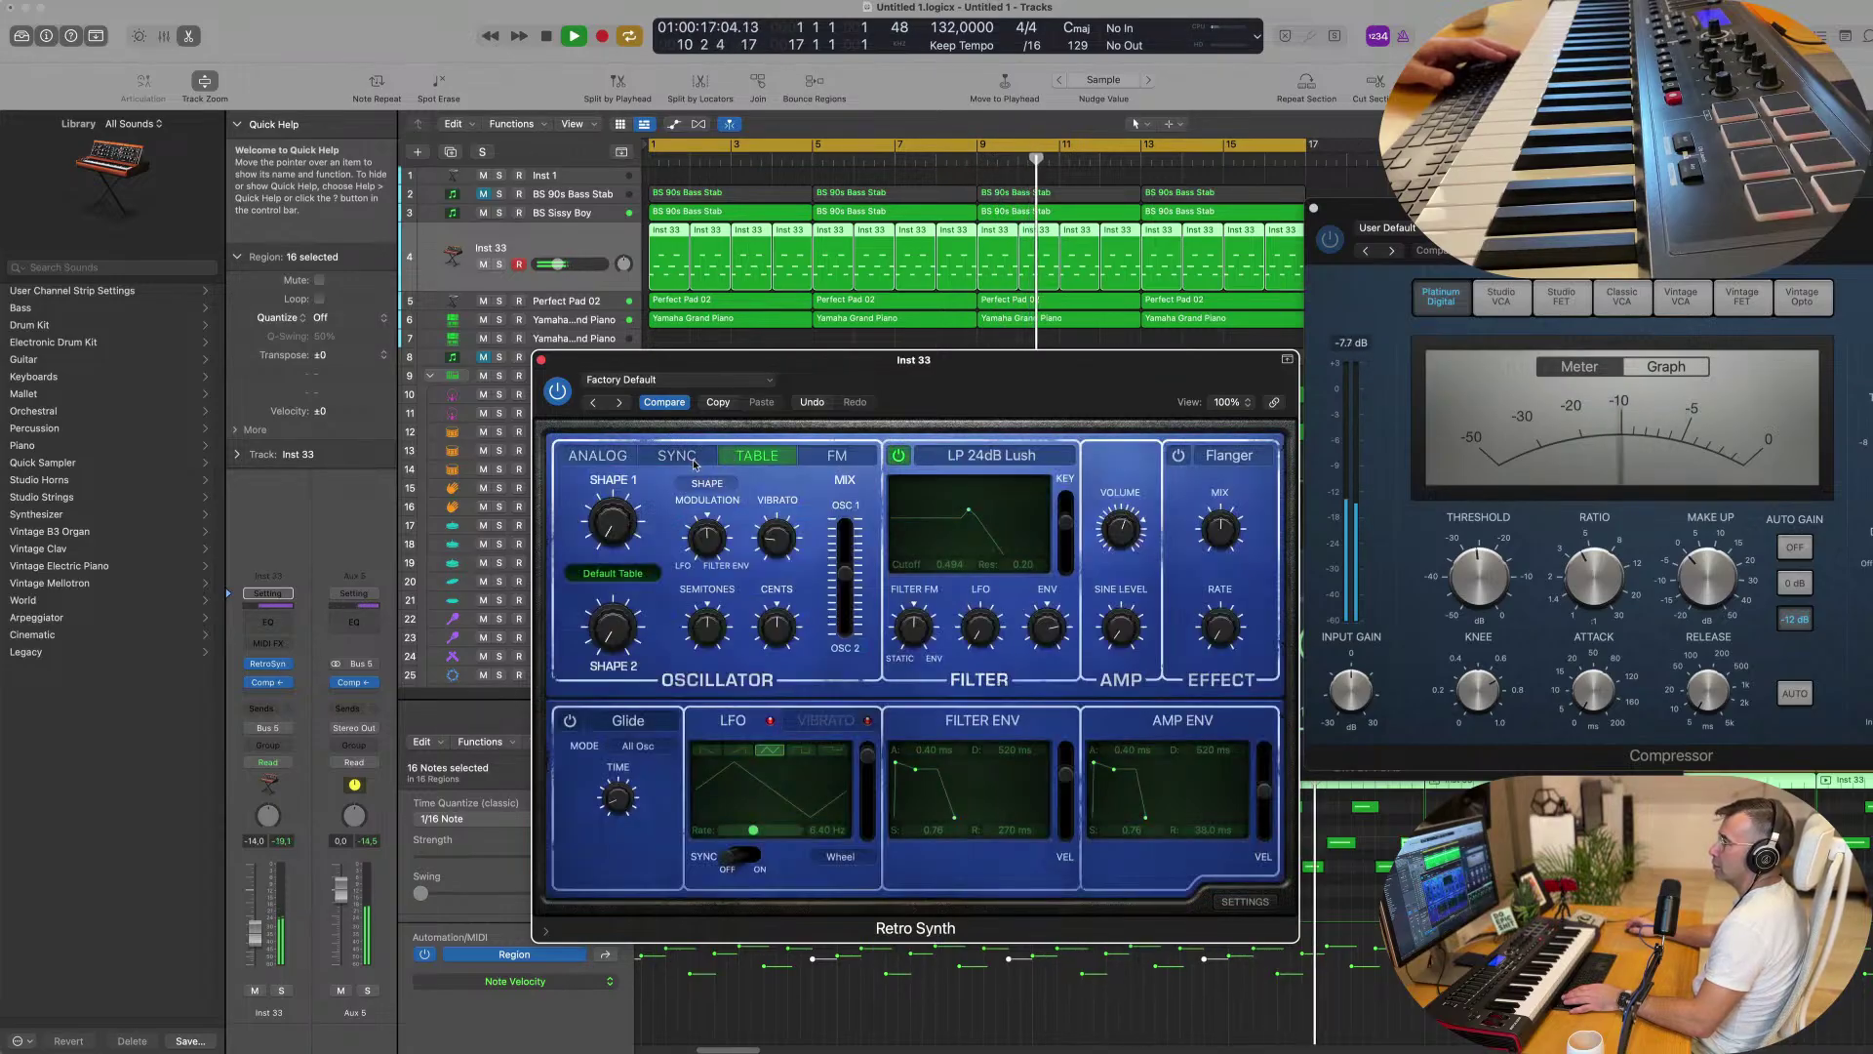
click(598, 455)
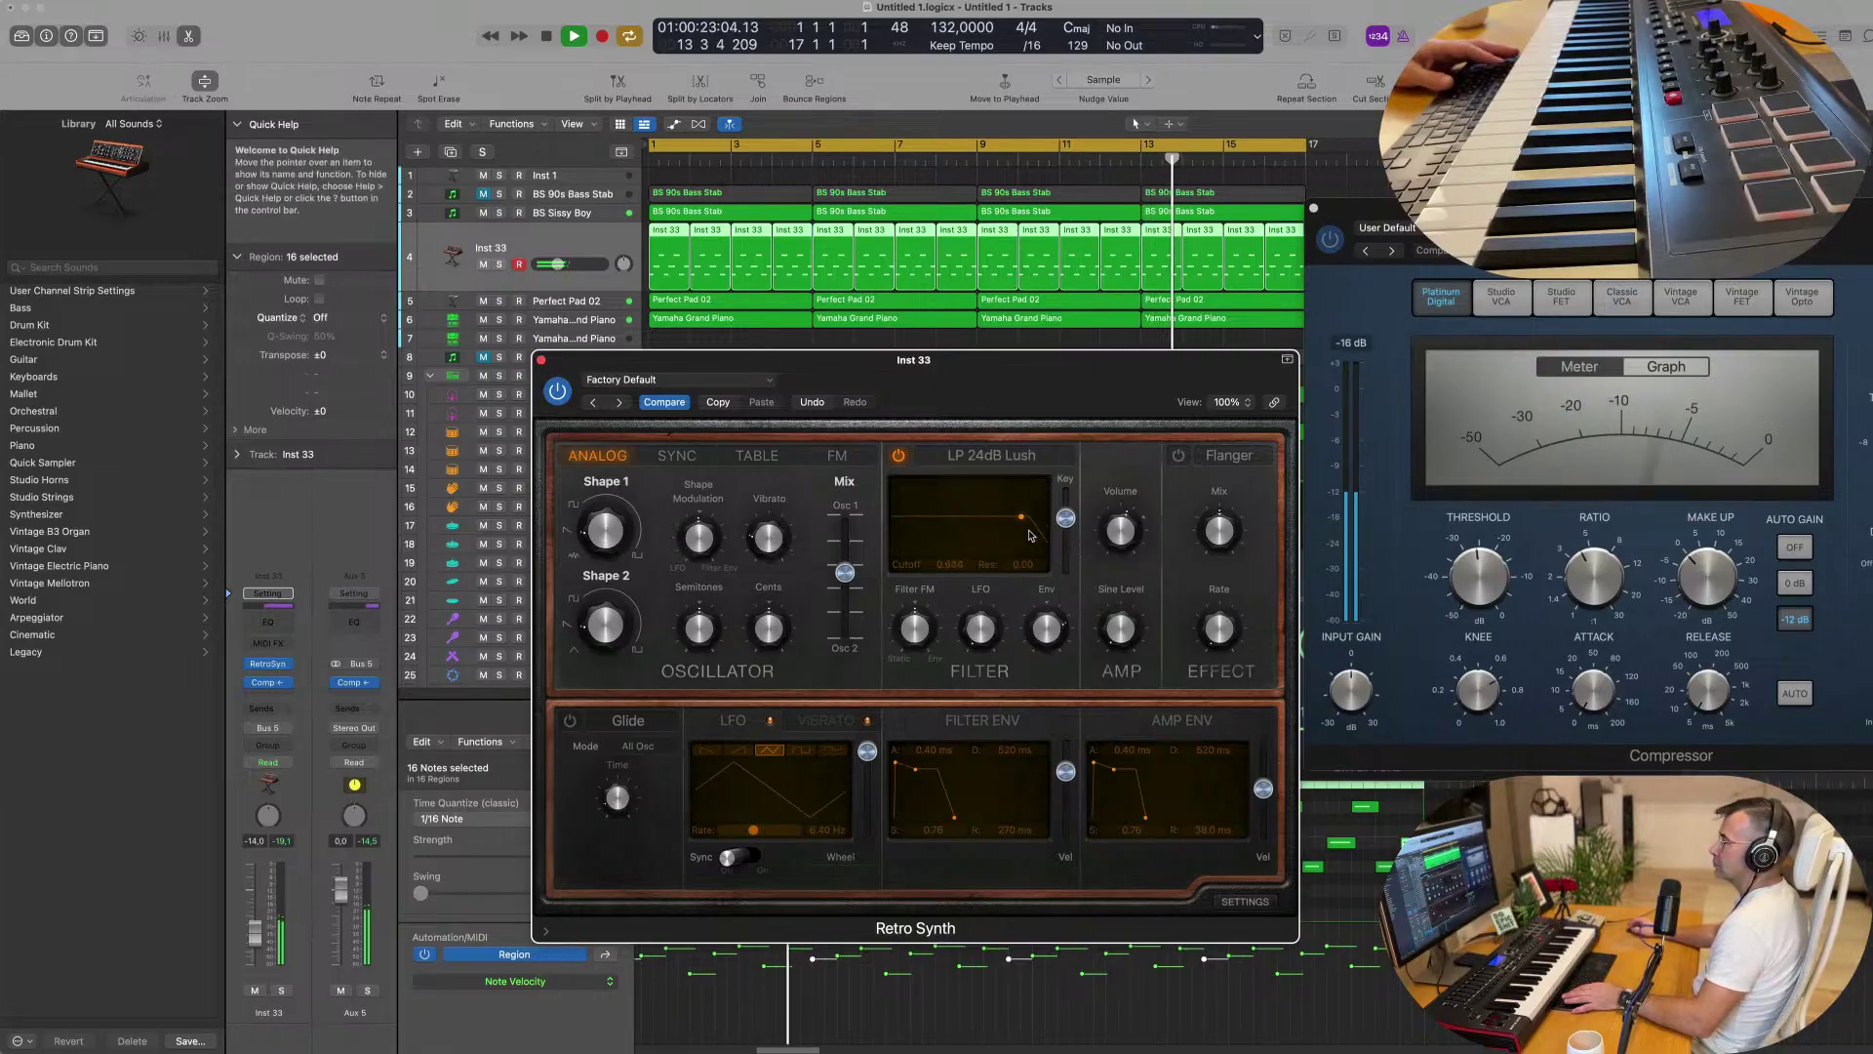
Open the filter cutoff to 1.000, set the sustain to 1.00 in the filter envelope and 0.30 in the amp envelope, and close Retro Synth.
drag(1067, 367, 1098, 321)
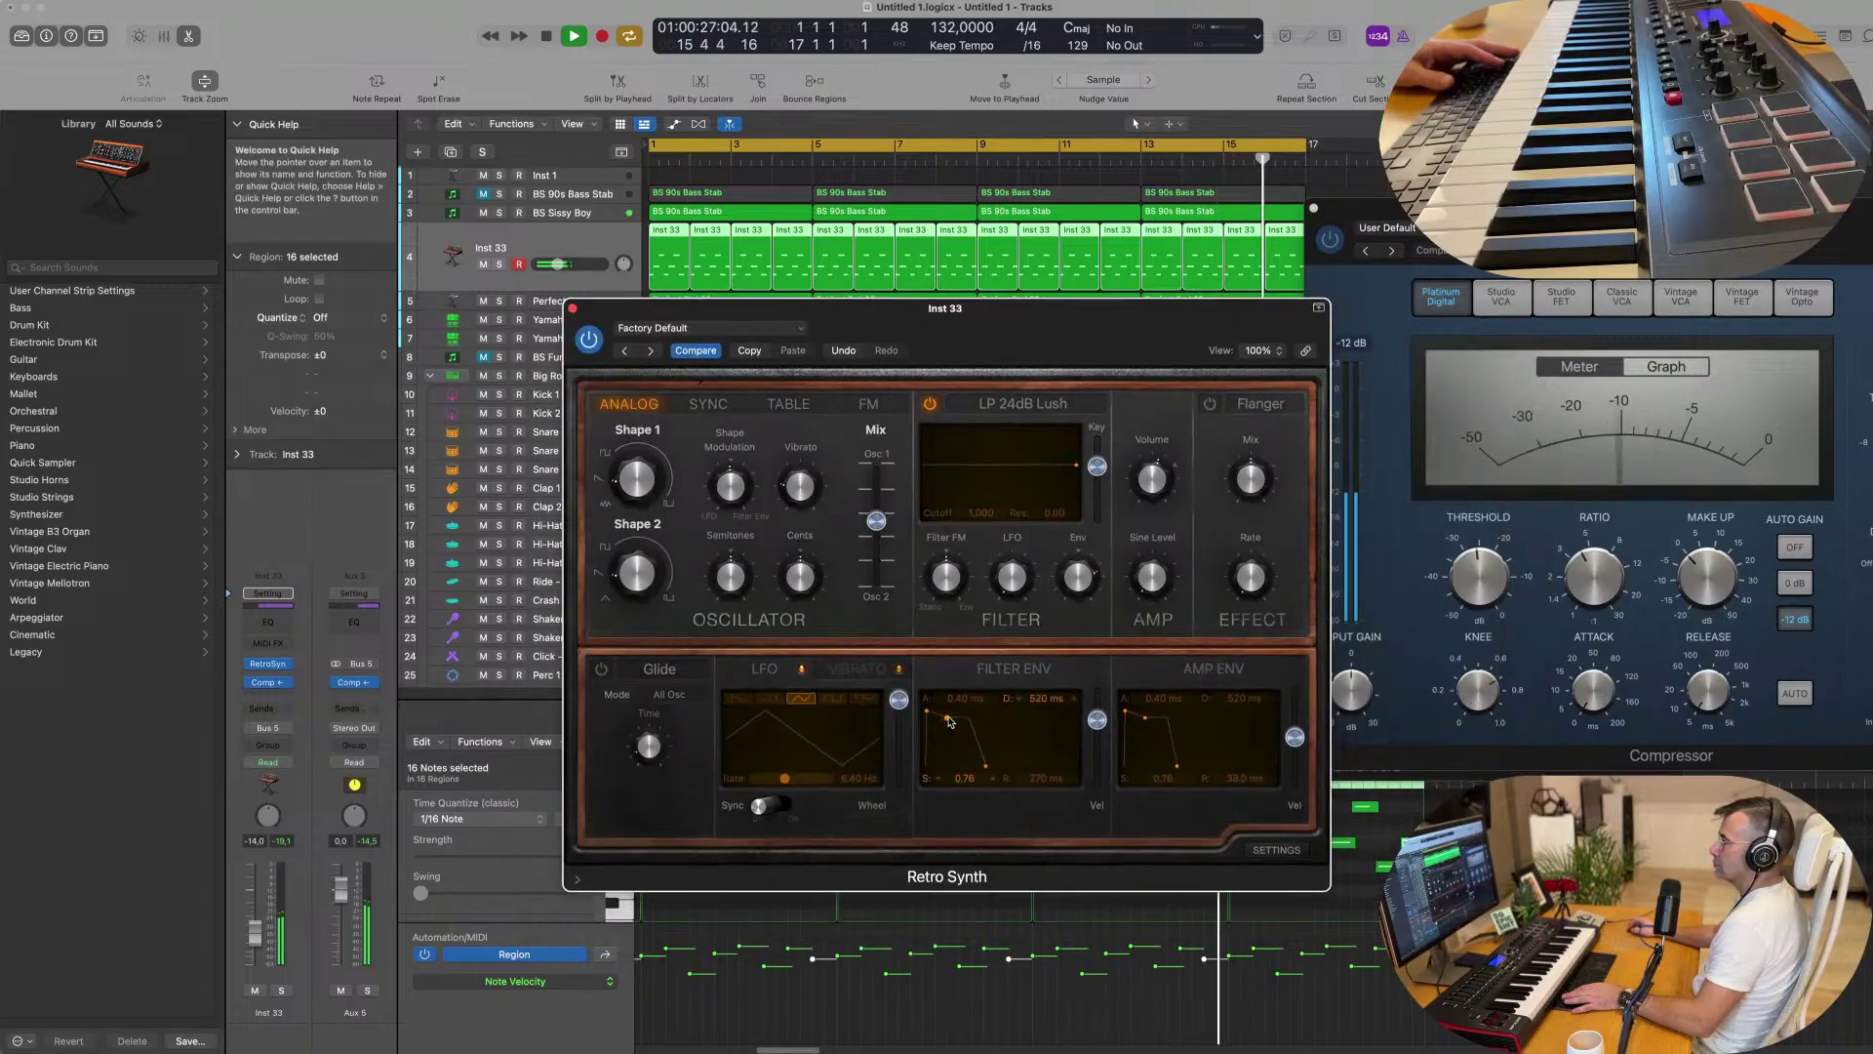
drag(946, 774, 955, 721)
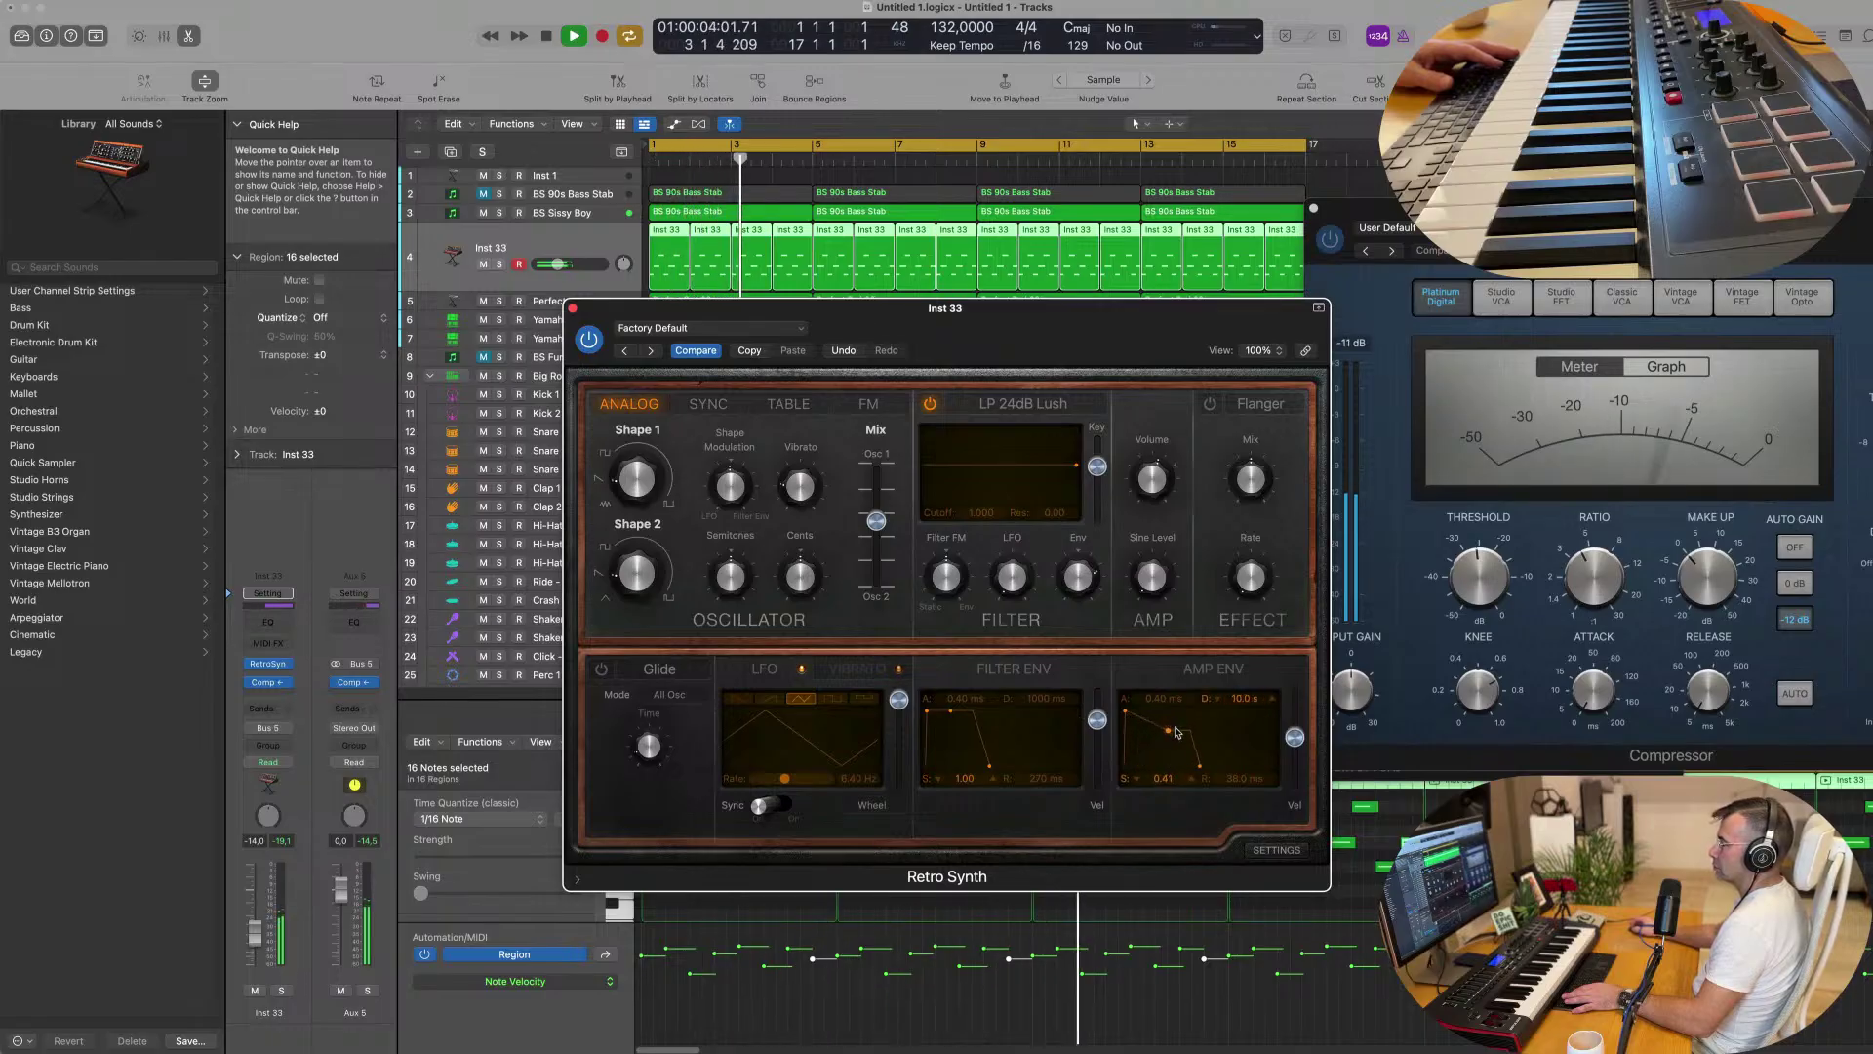
drag(1157, 737, 1152, 737)
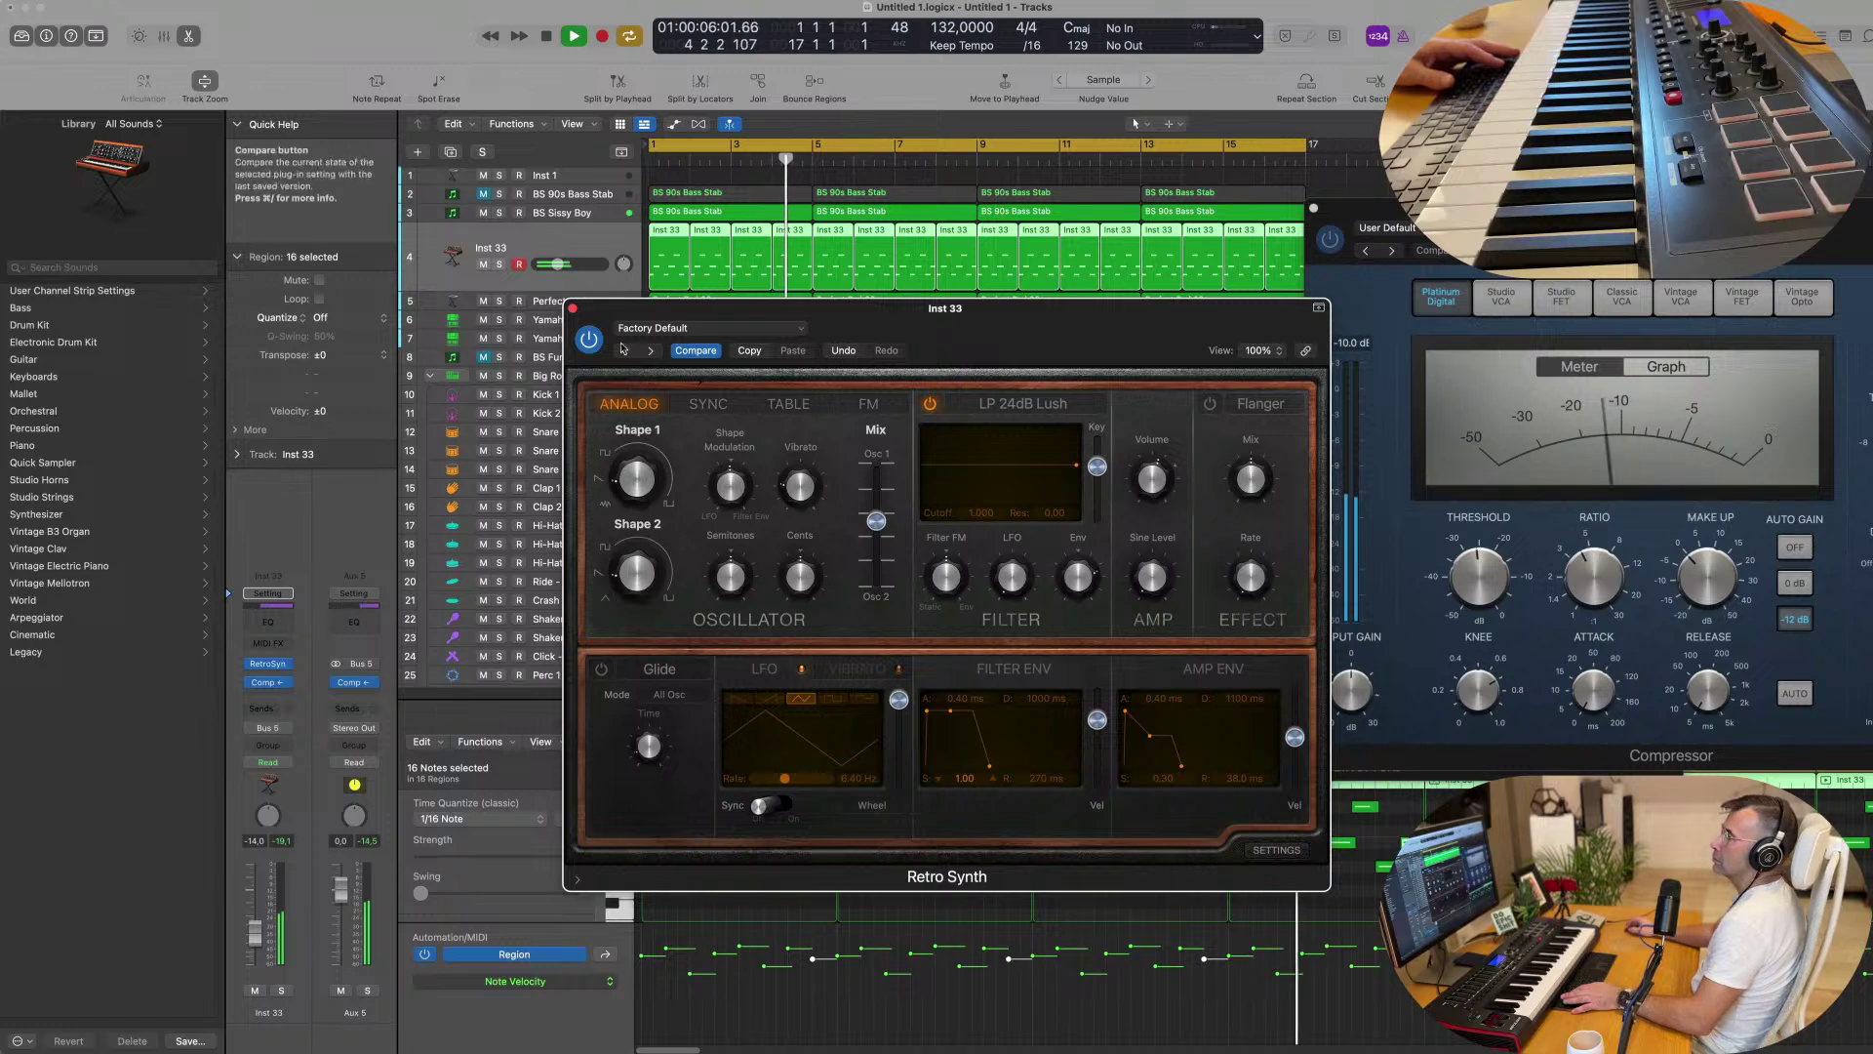
click(573, 308)
key(space)
key(space)
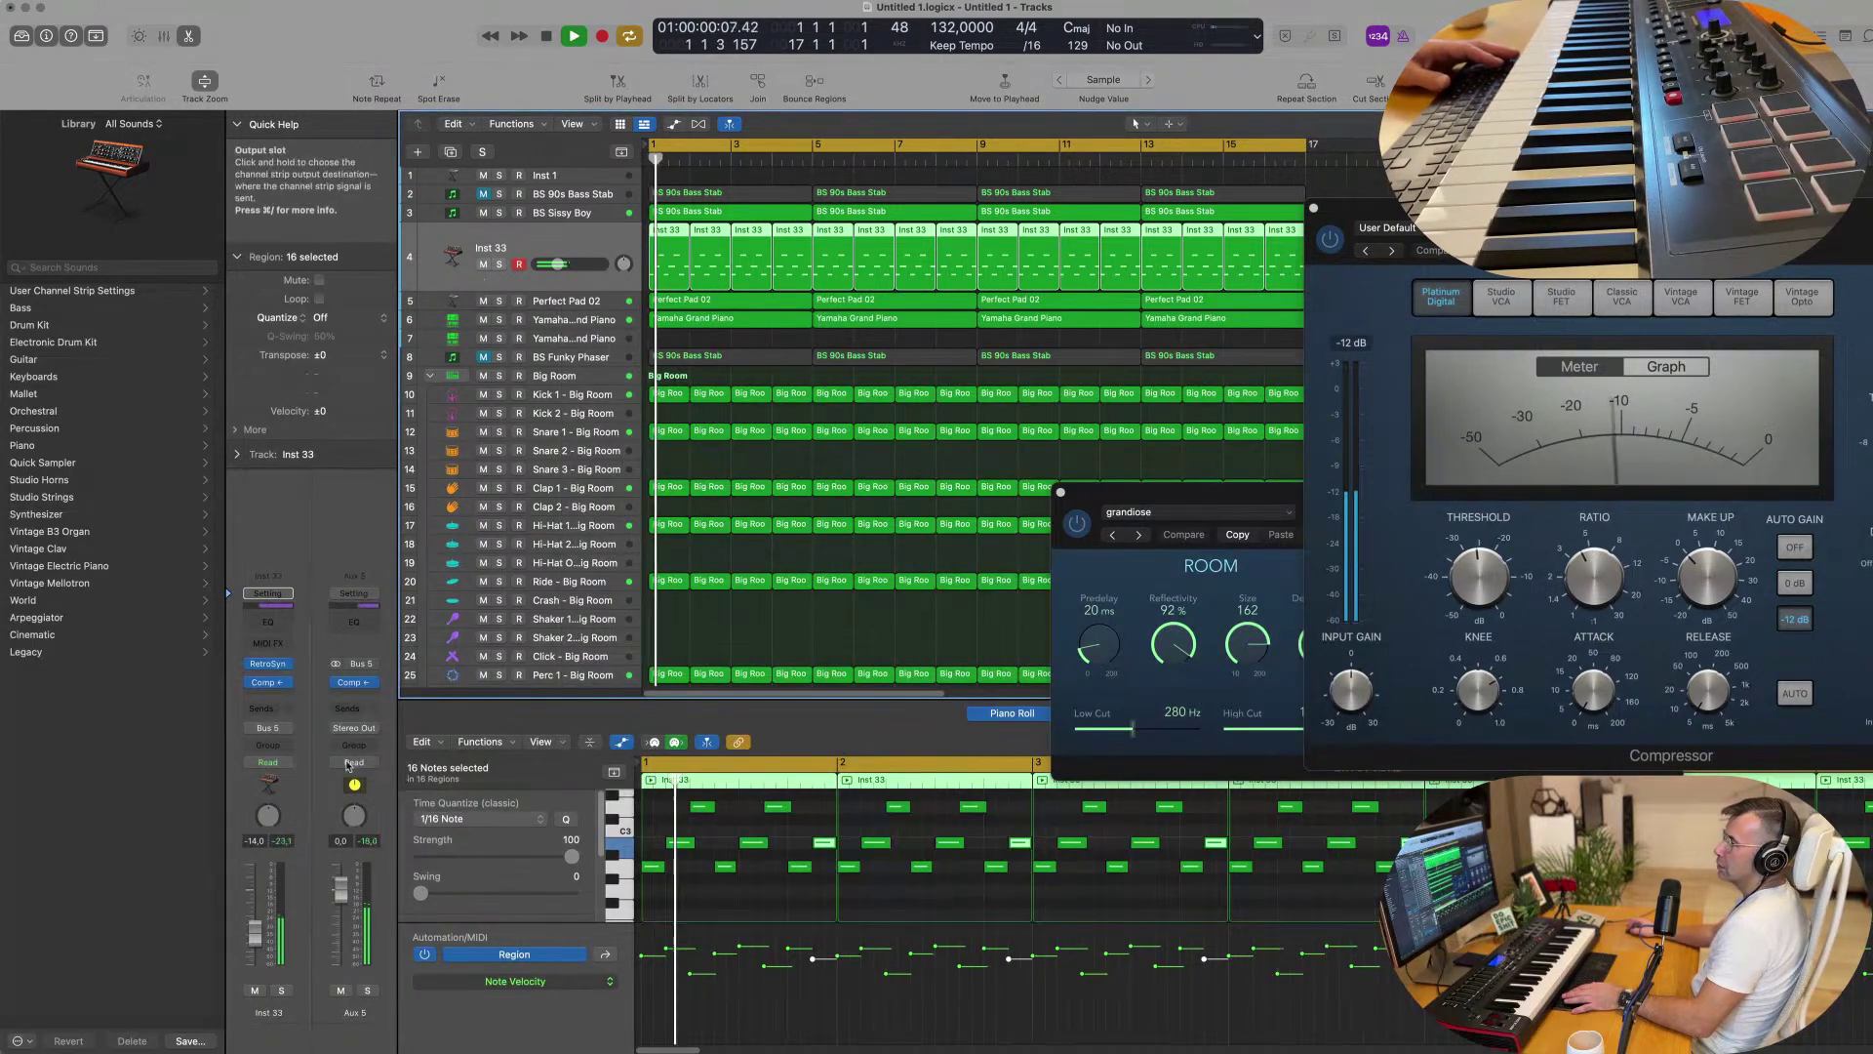
Add a send from the Retro Synth track to the Bus 6 reverb, with a send level of -10.8 dB.
click(268, 733)
mouse_move(269, 737)
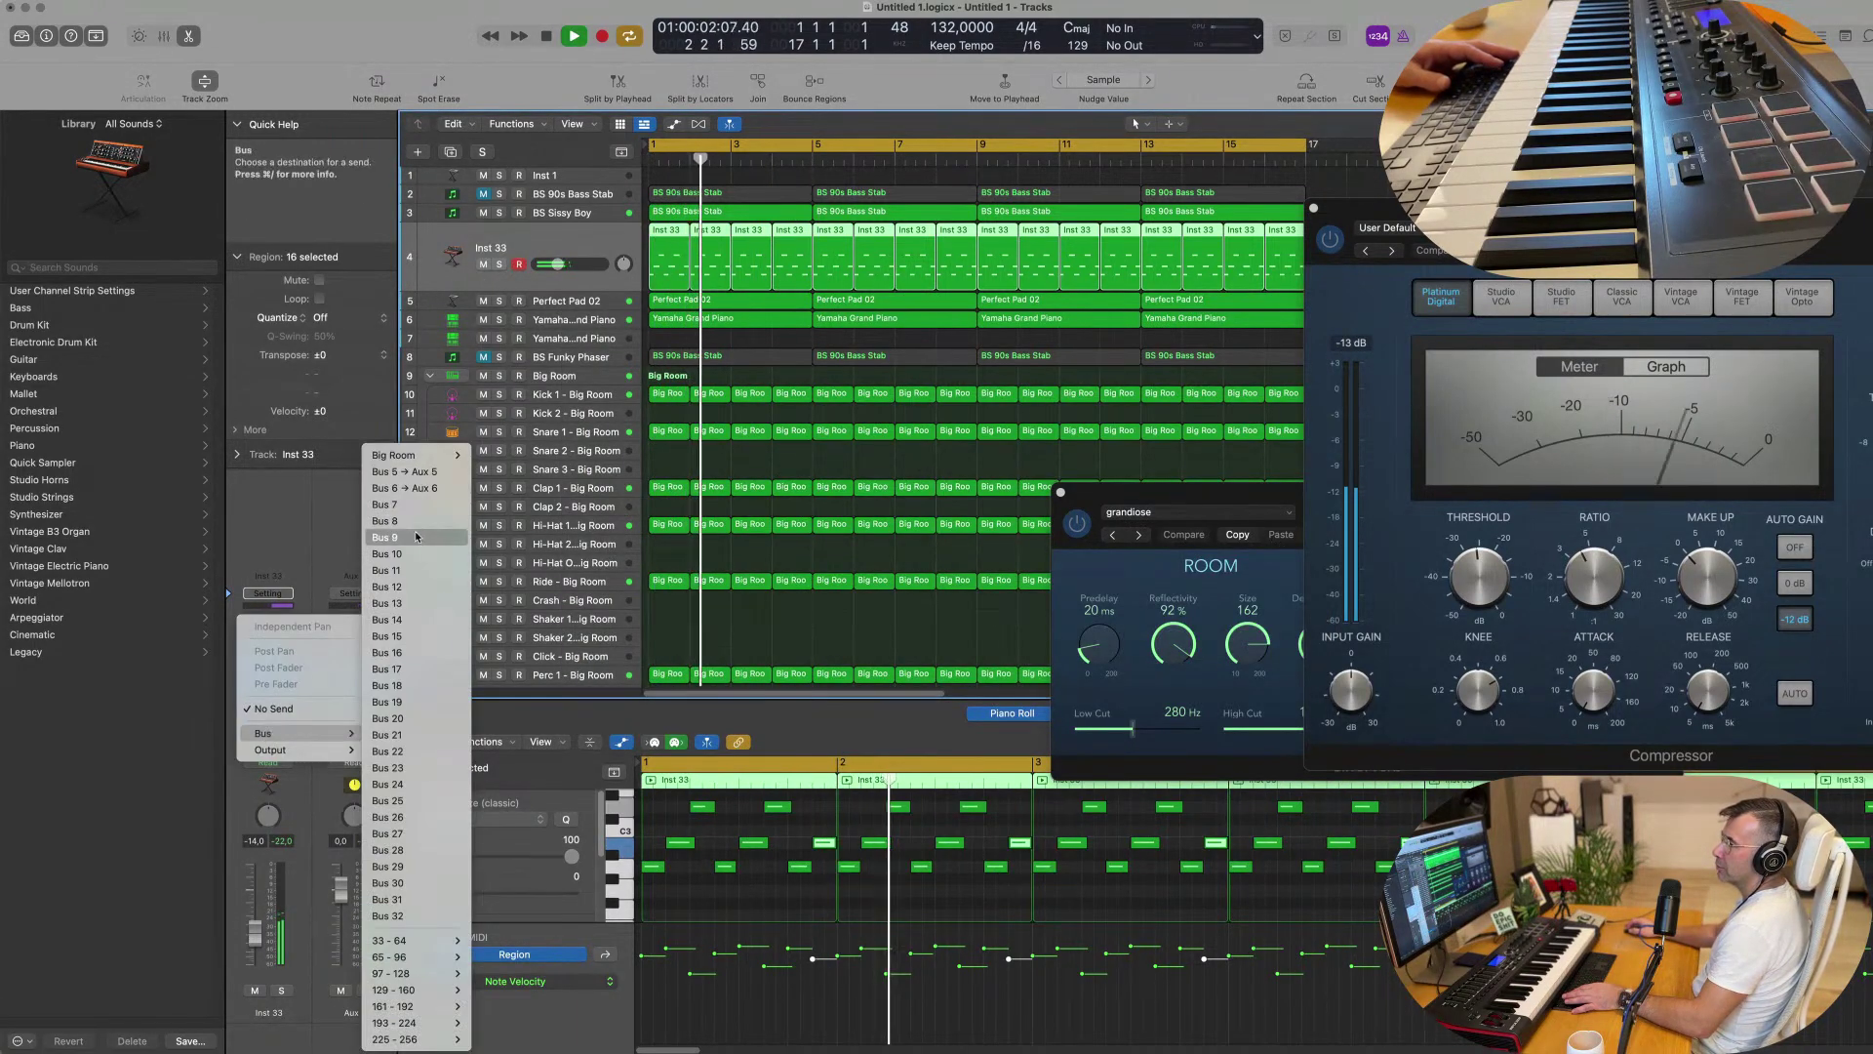
click(414, 488)
key(space)
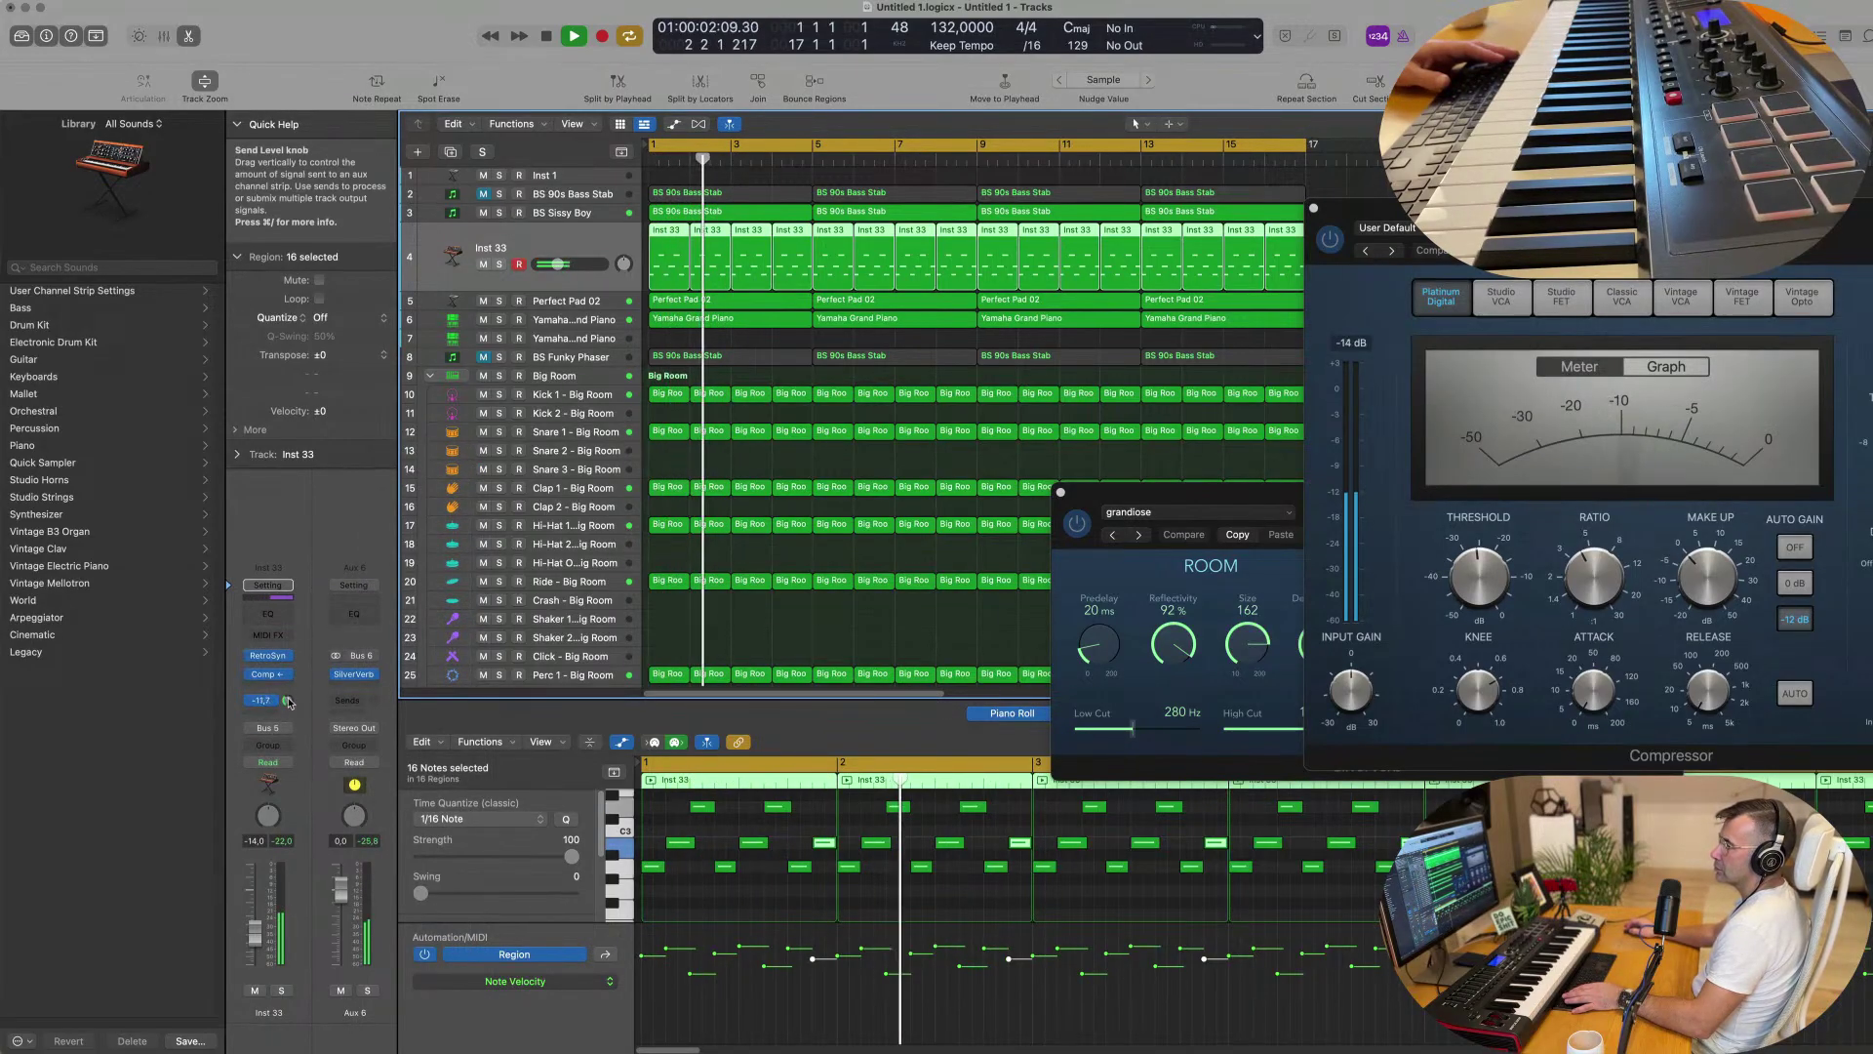
drag(288, 720, 290, 727)
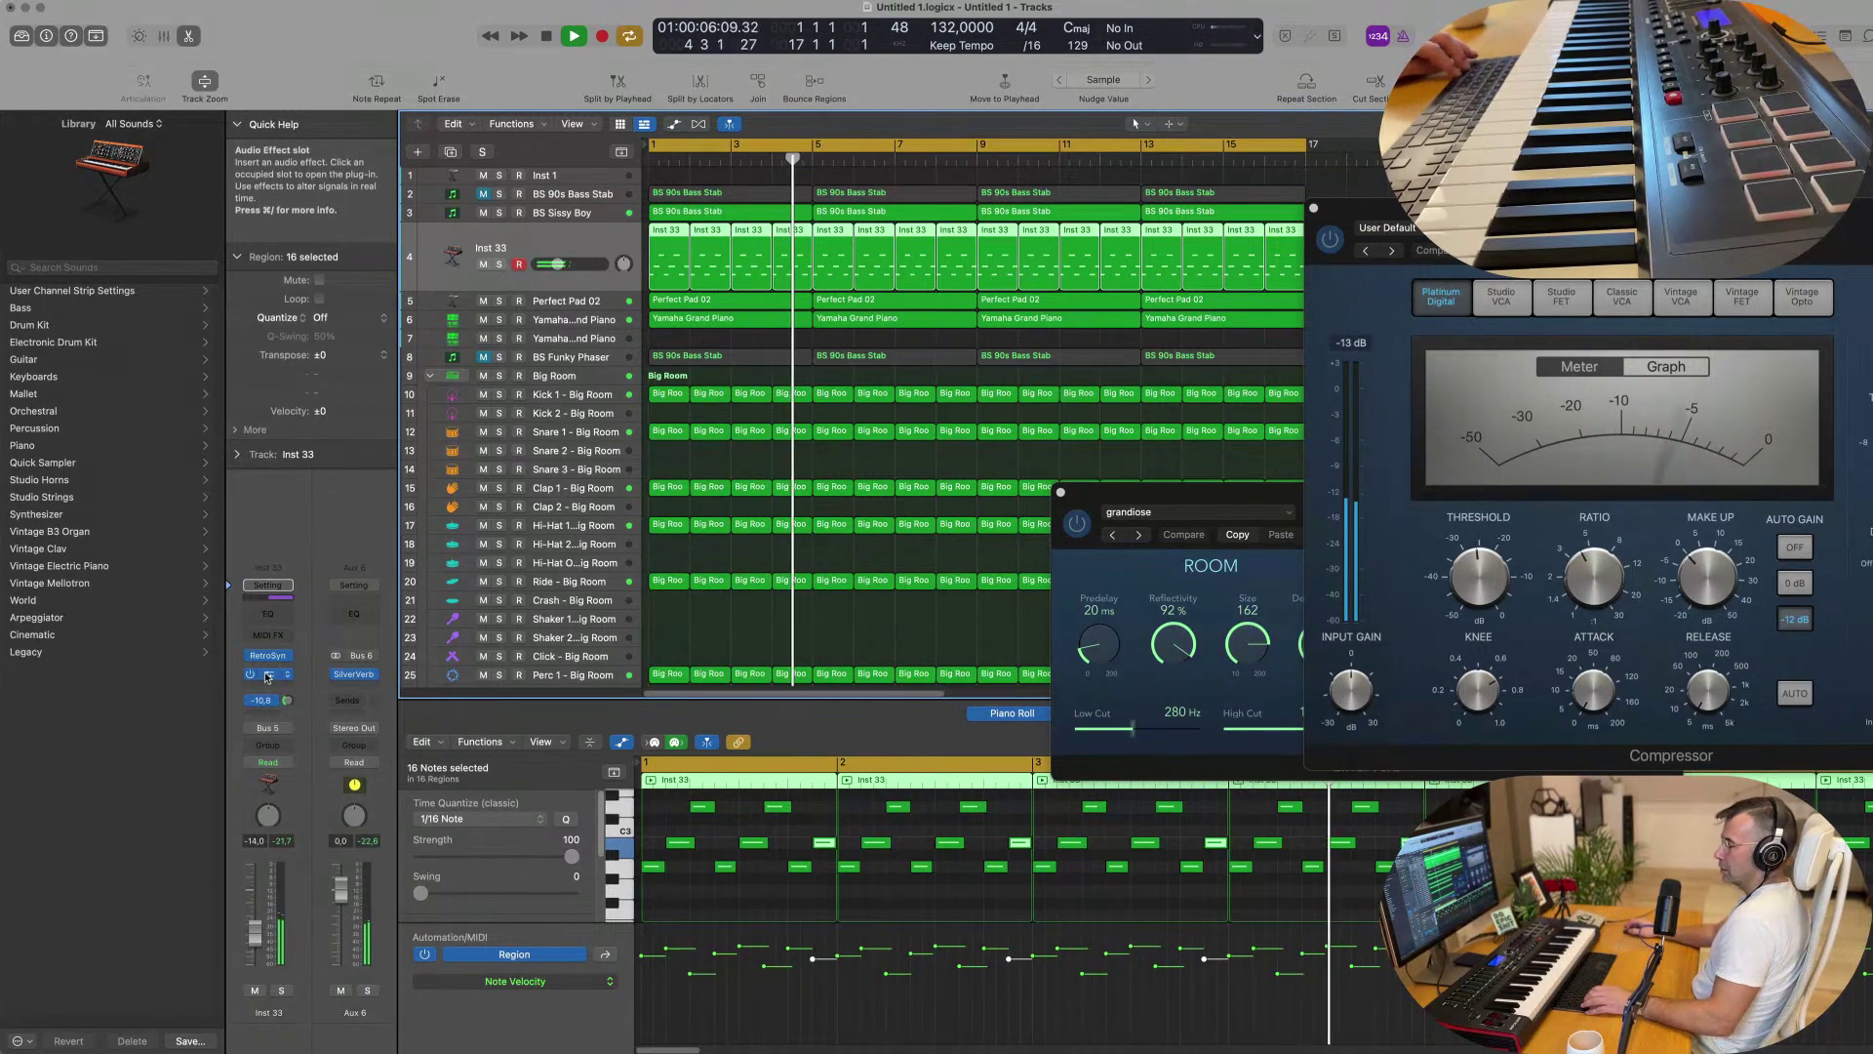
Copy the track's Compressor to Aux 6 after SilverVerb, and set its threshold to -15 dB and output gain to +6.5 dB.
drag(268, 677, 340, 686)
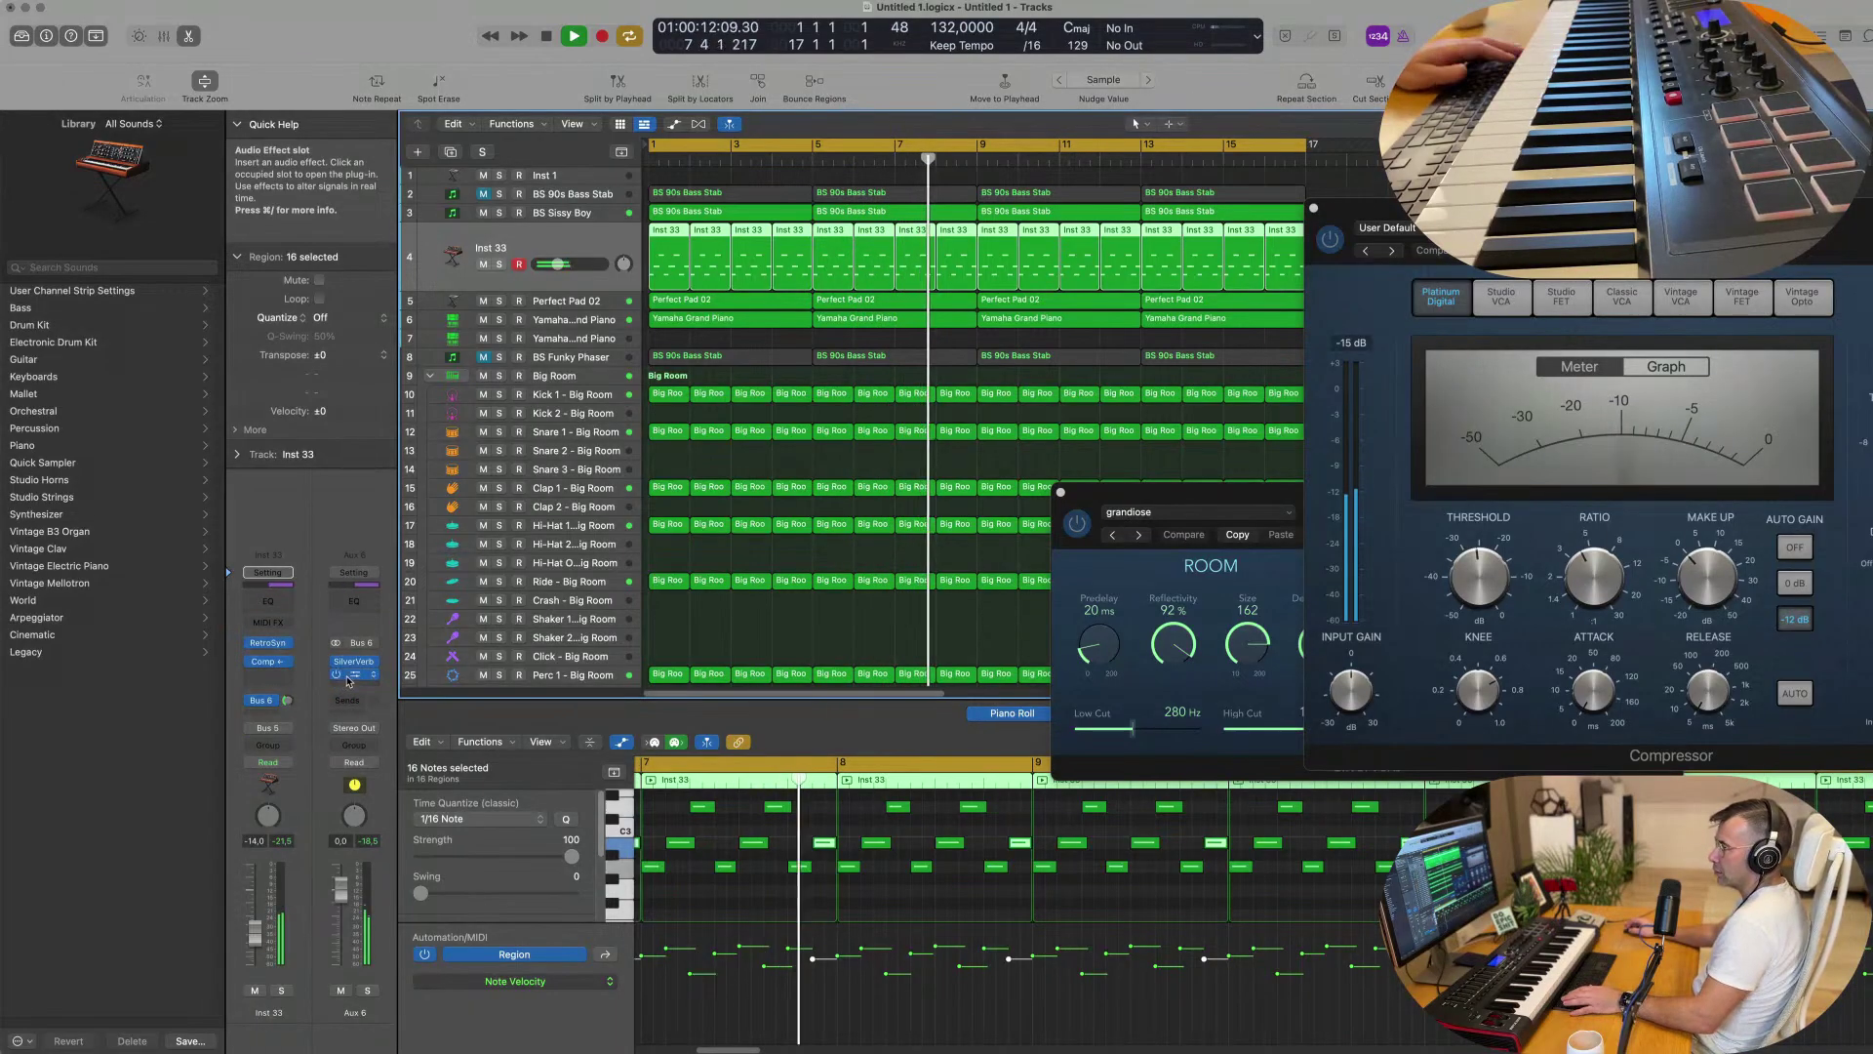
click(352, 676)
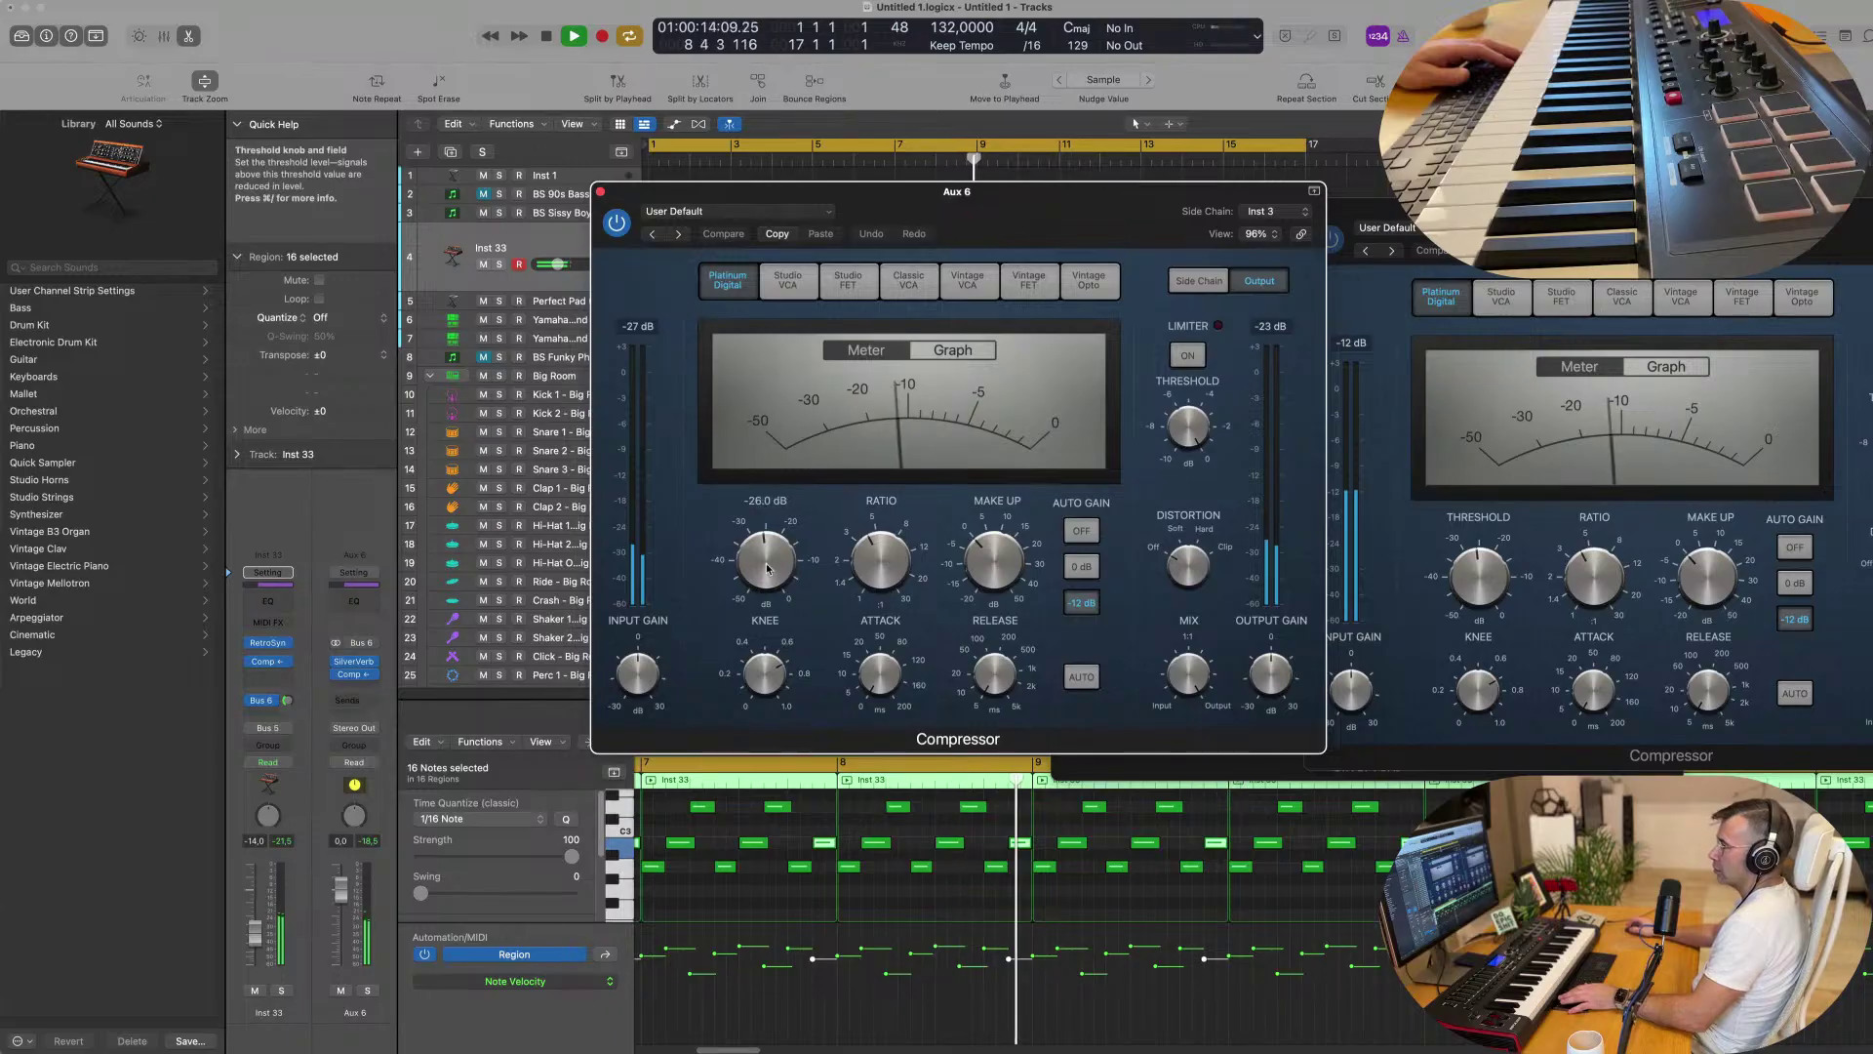
drag(767, 568, 777, 514)
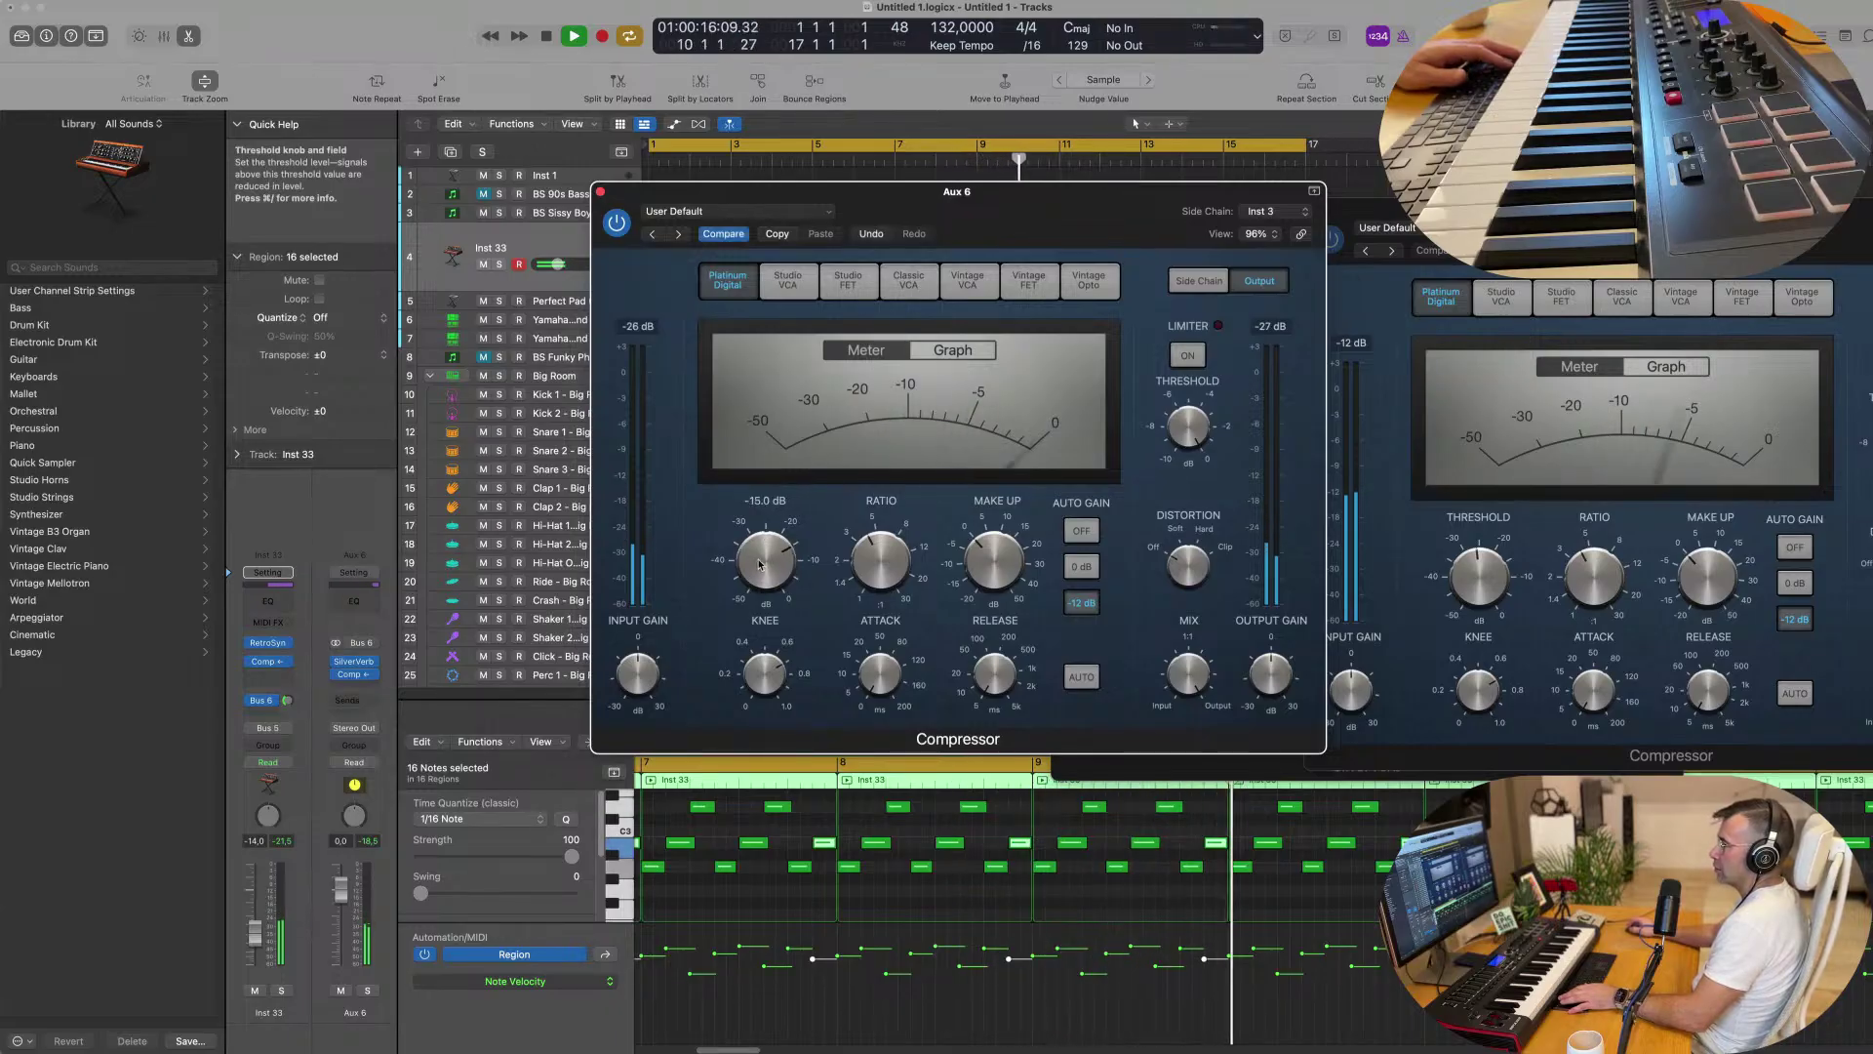
drag(1279, 636, 1281, 649)
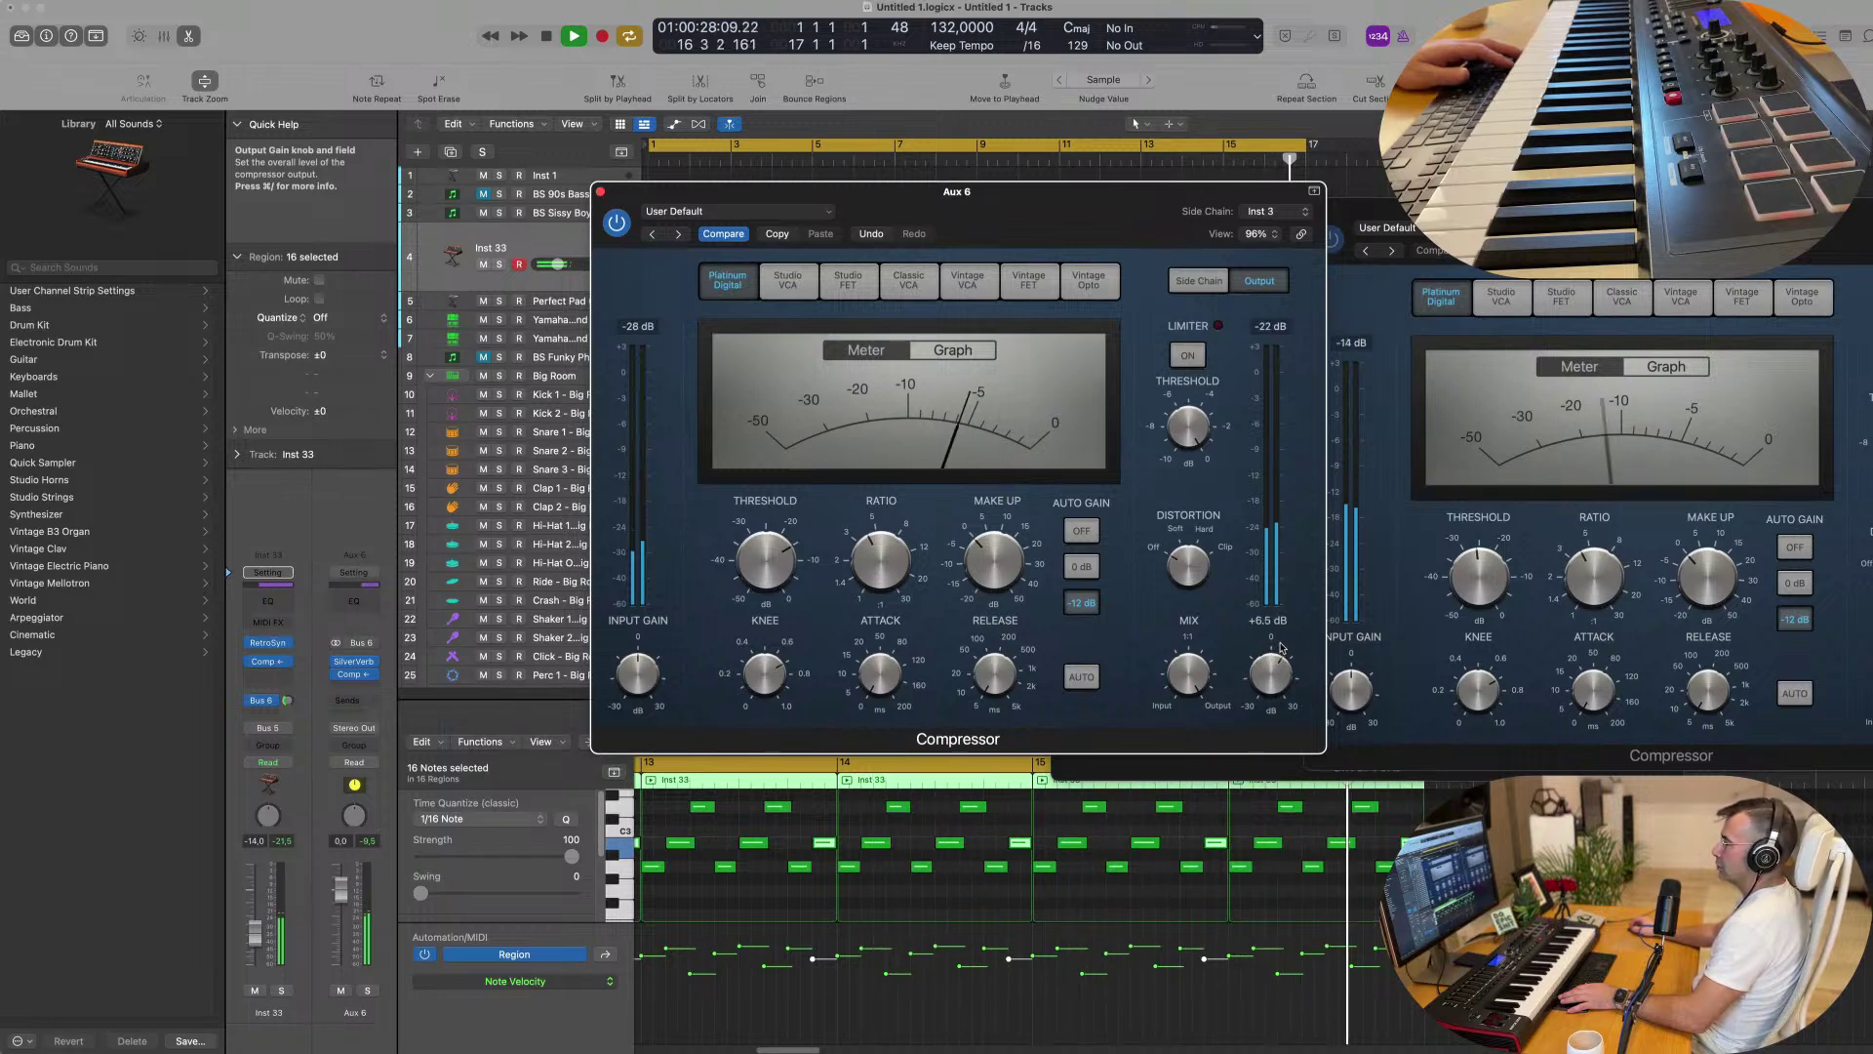
Compare the sound with the Aux 6 Compressor bypassed and active during playback, and close its window.
click(615, 232)
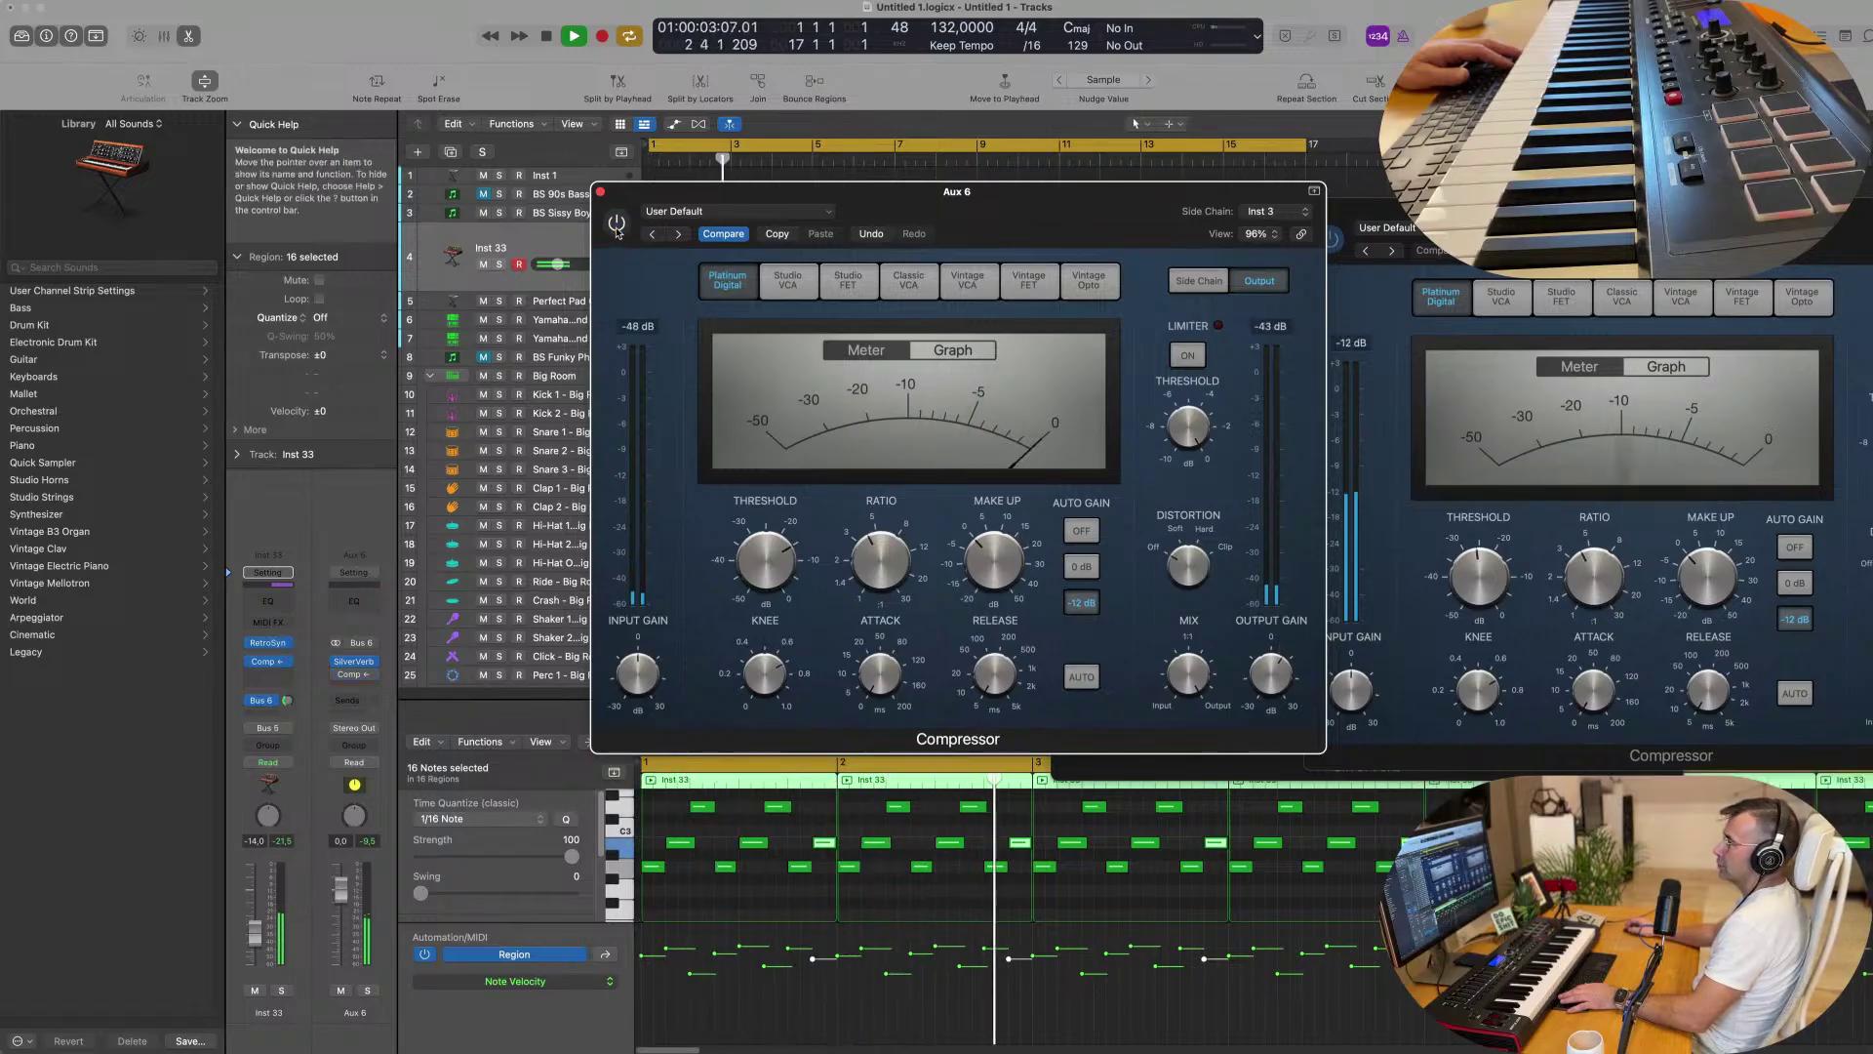
click(615, 232)
drag(603, 194, 599, 217)
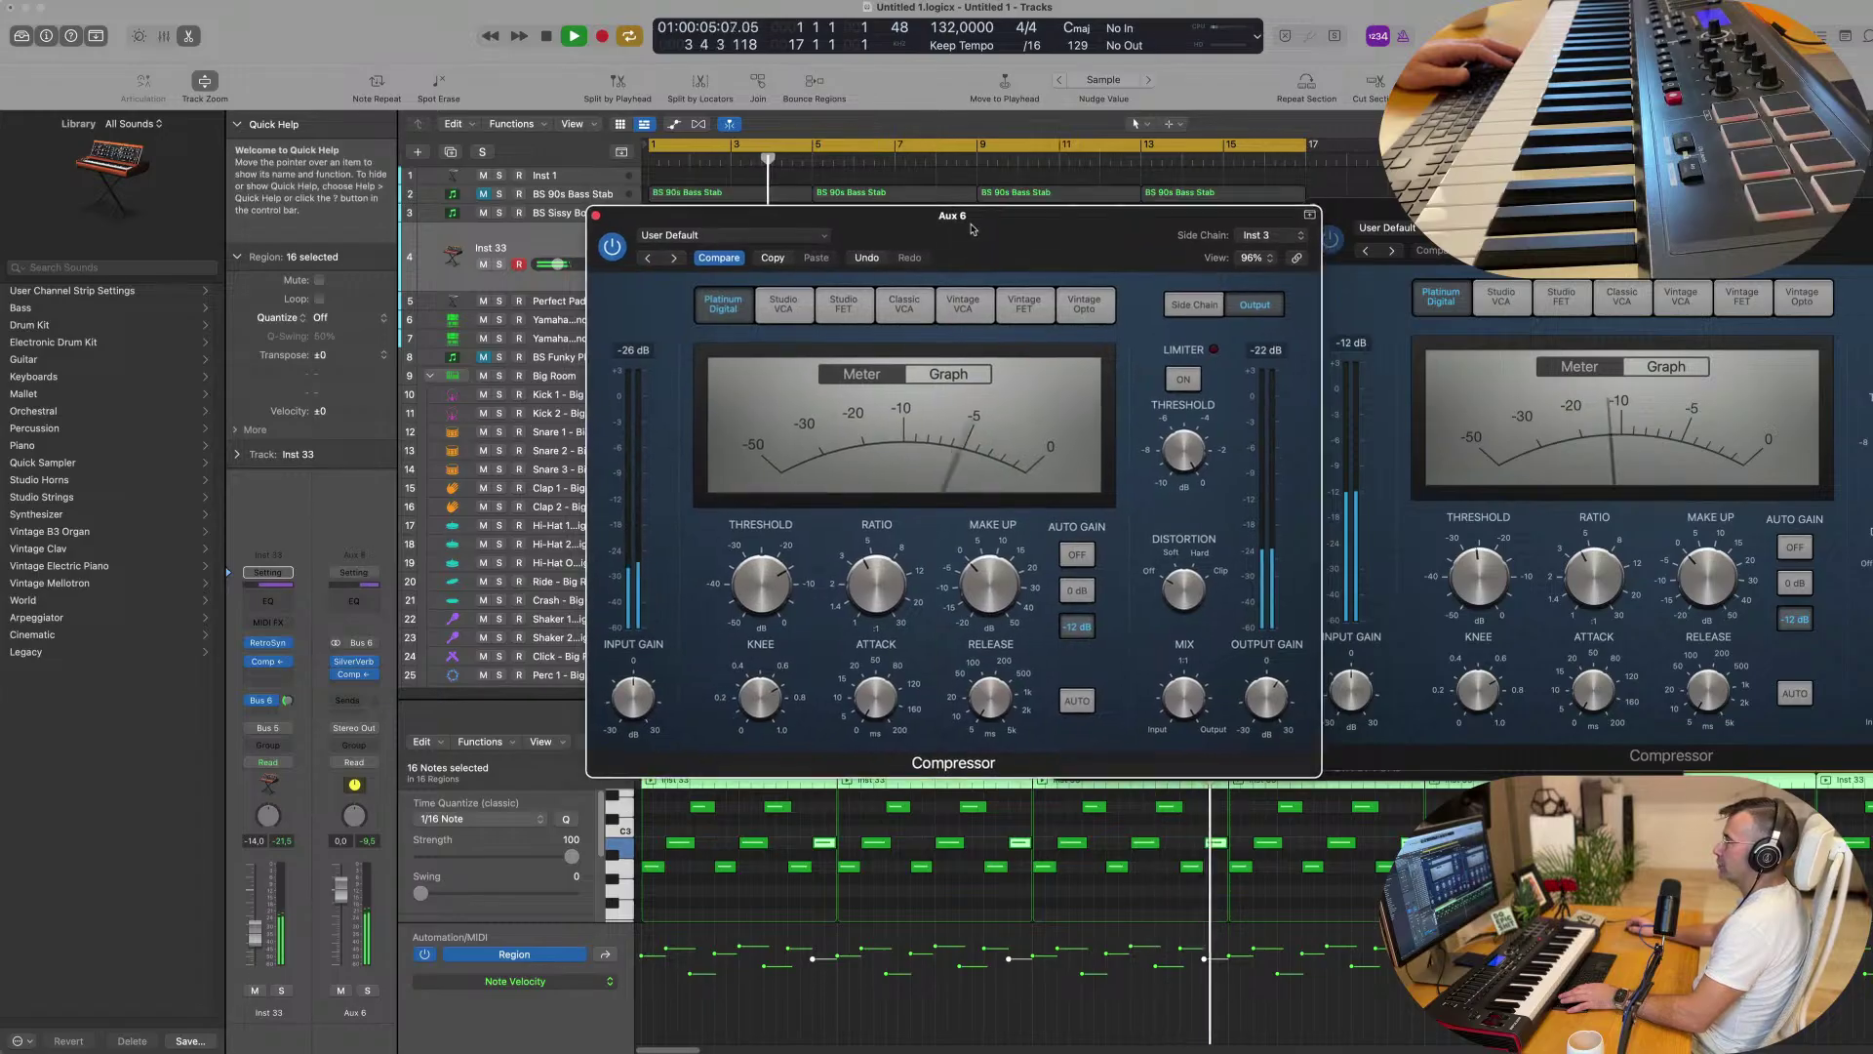
click(598, 217)
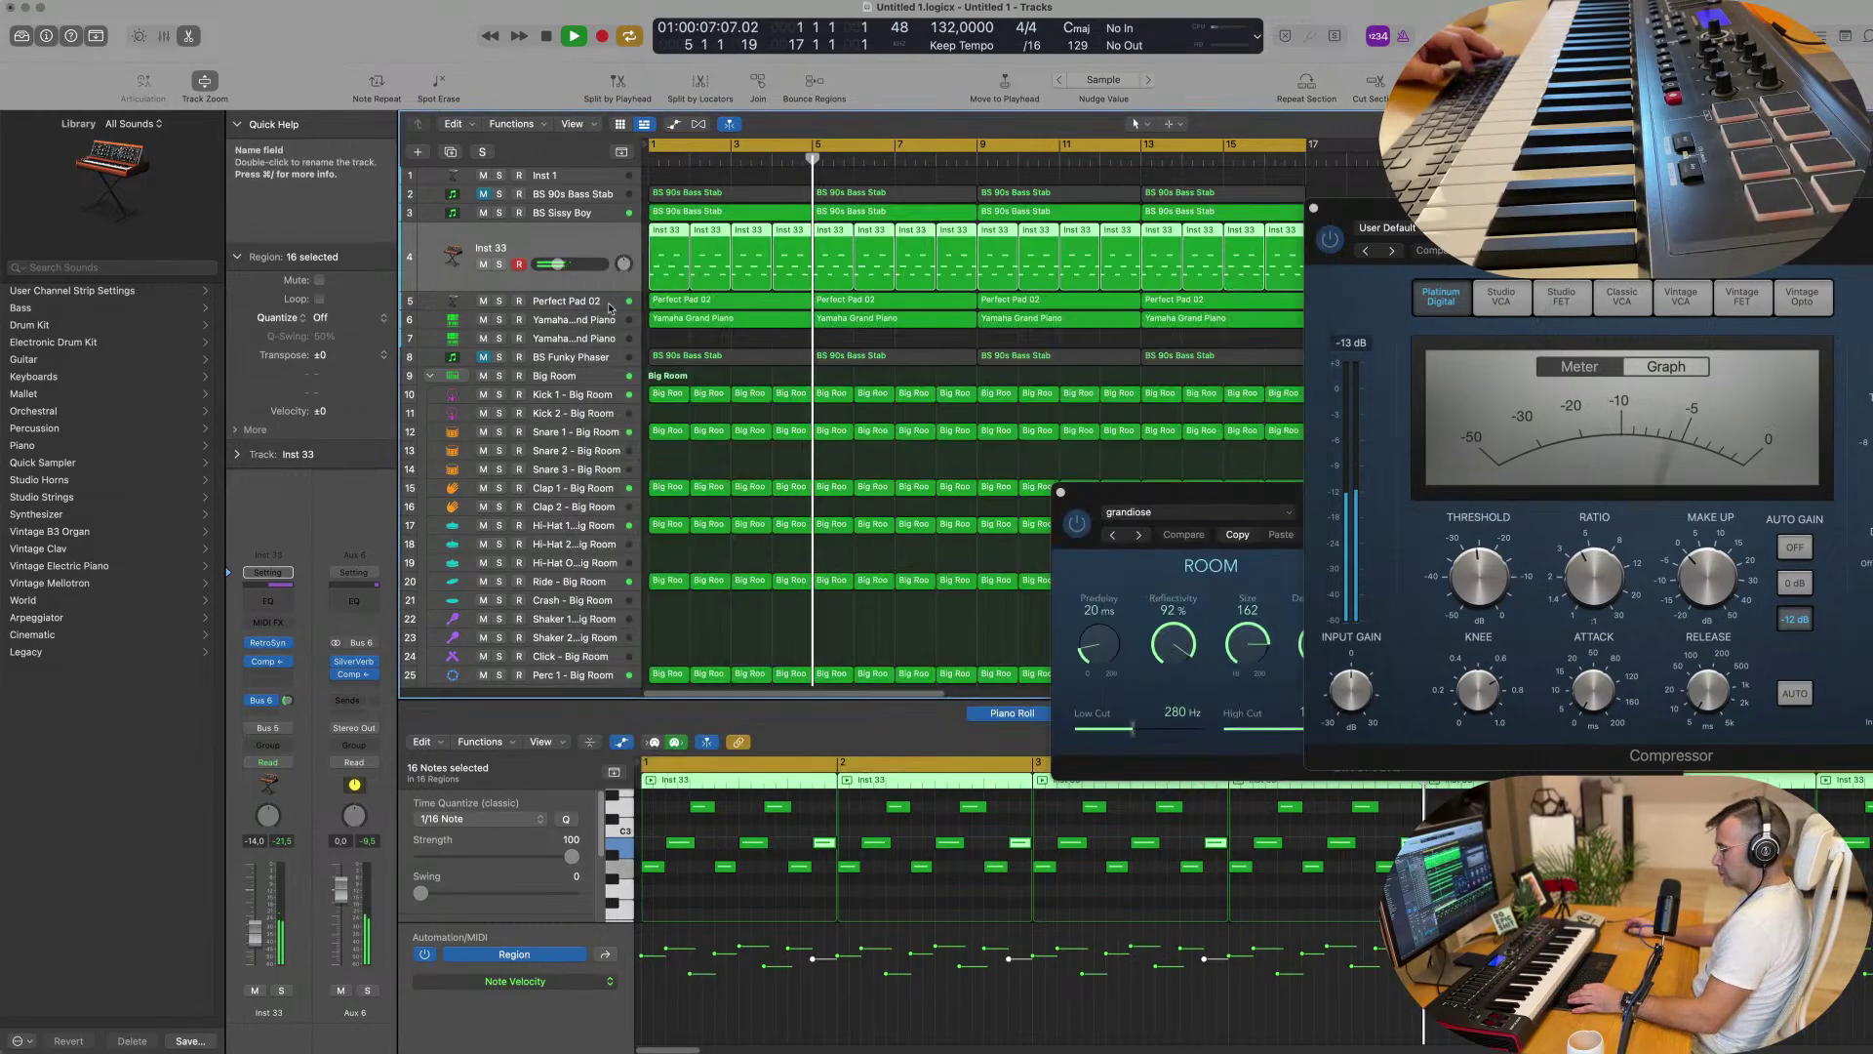
Hide the Piano Roll and close the remaining Compressor and SilverVerb windows.
key(x)
key(x)
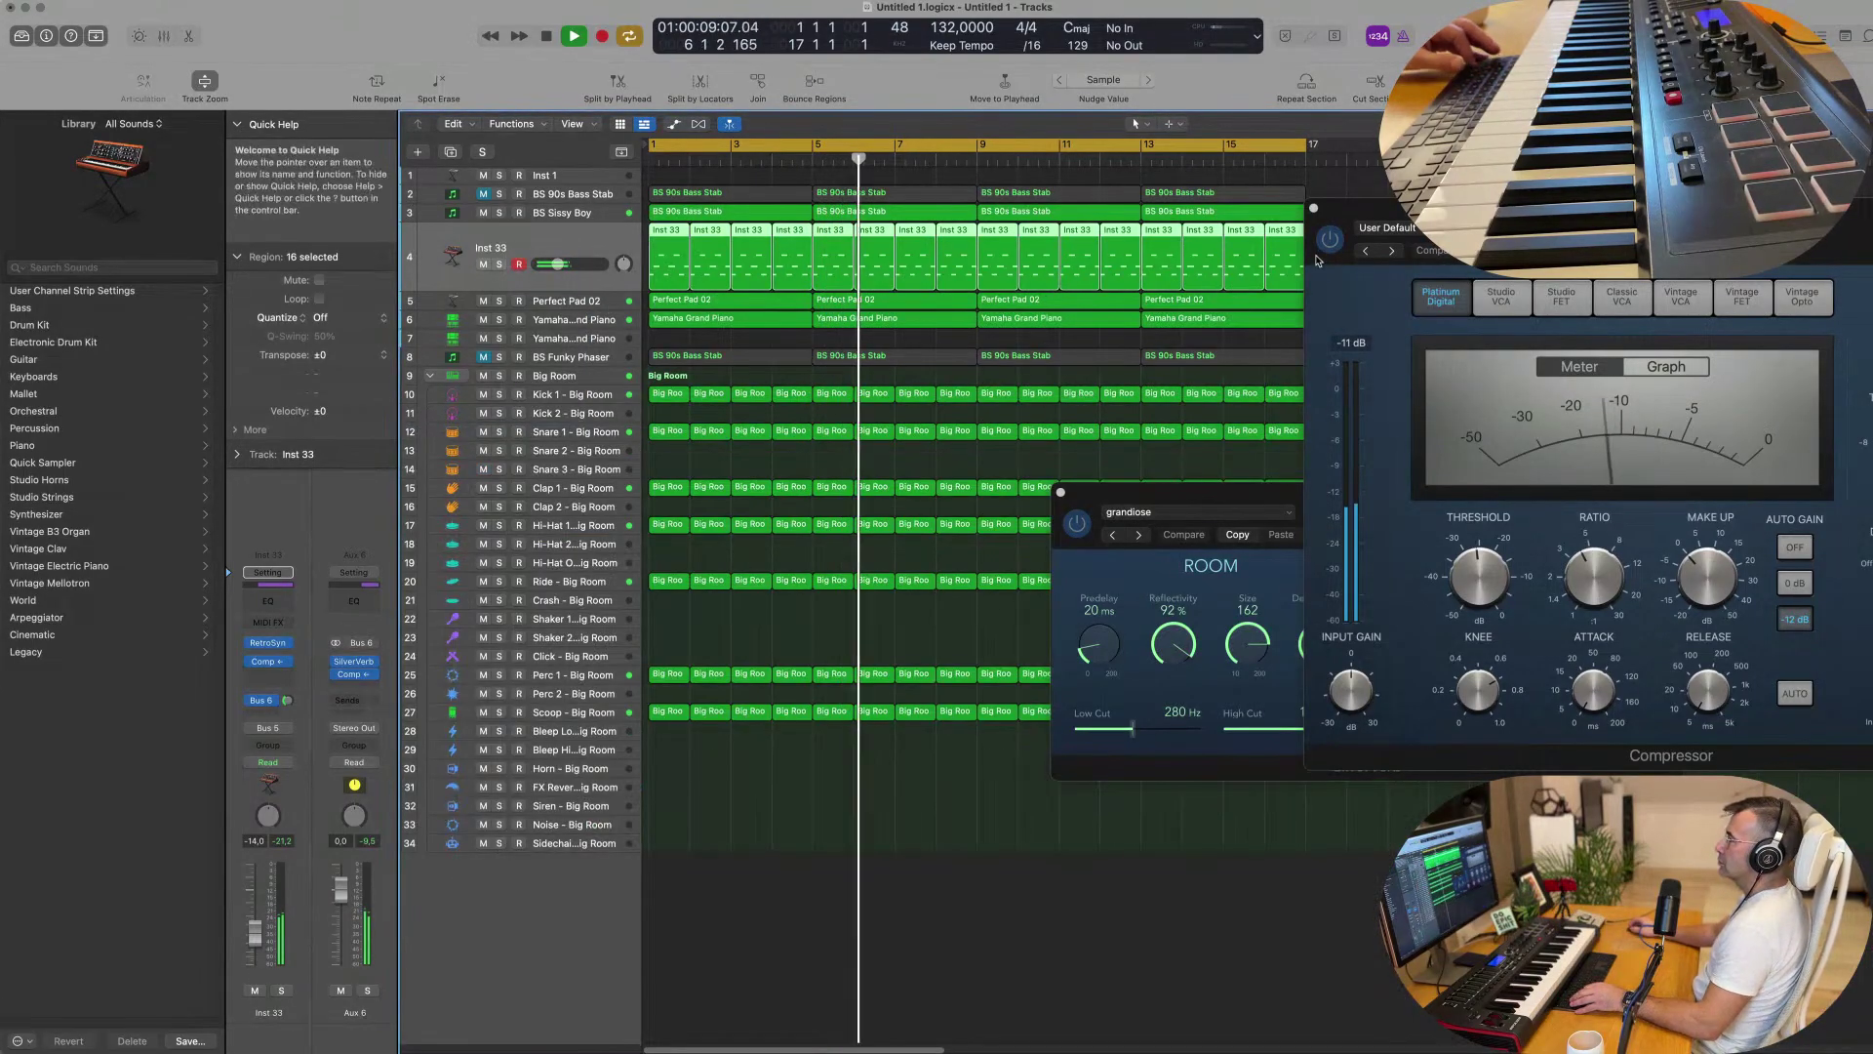
key(super+Left)
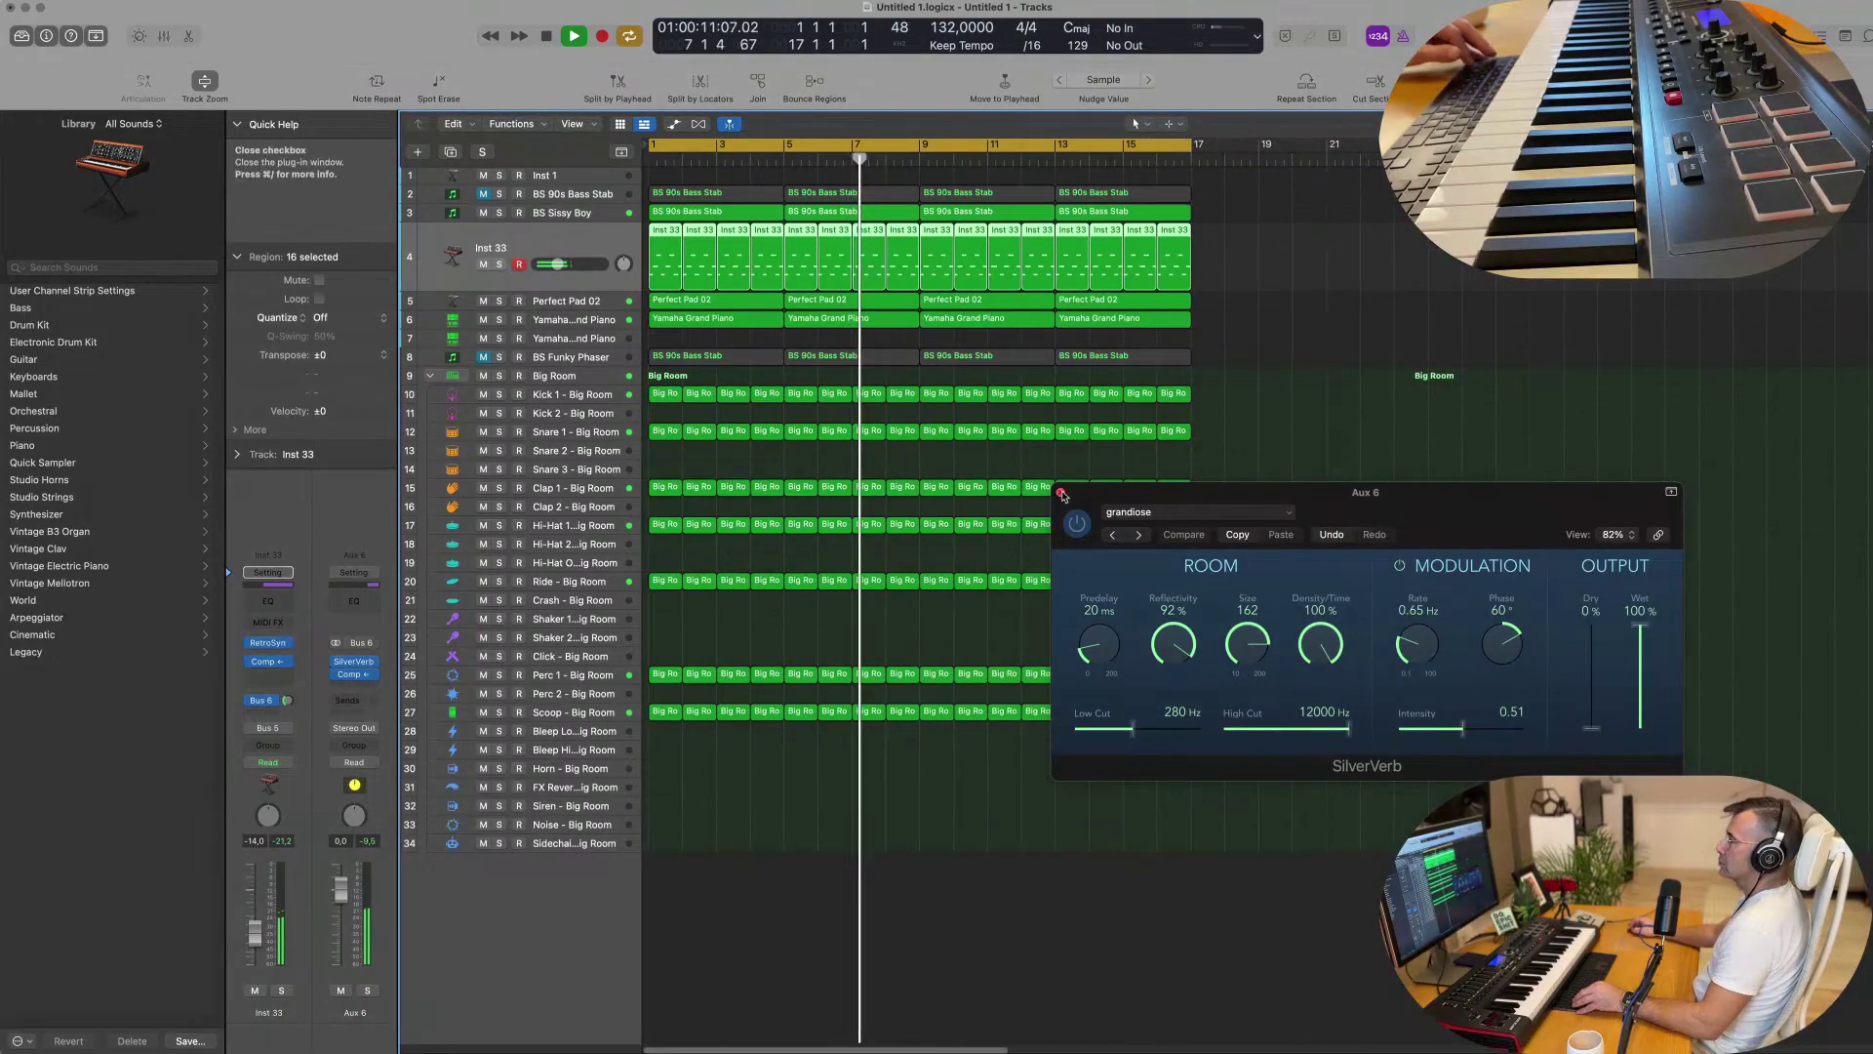
key(super+w)
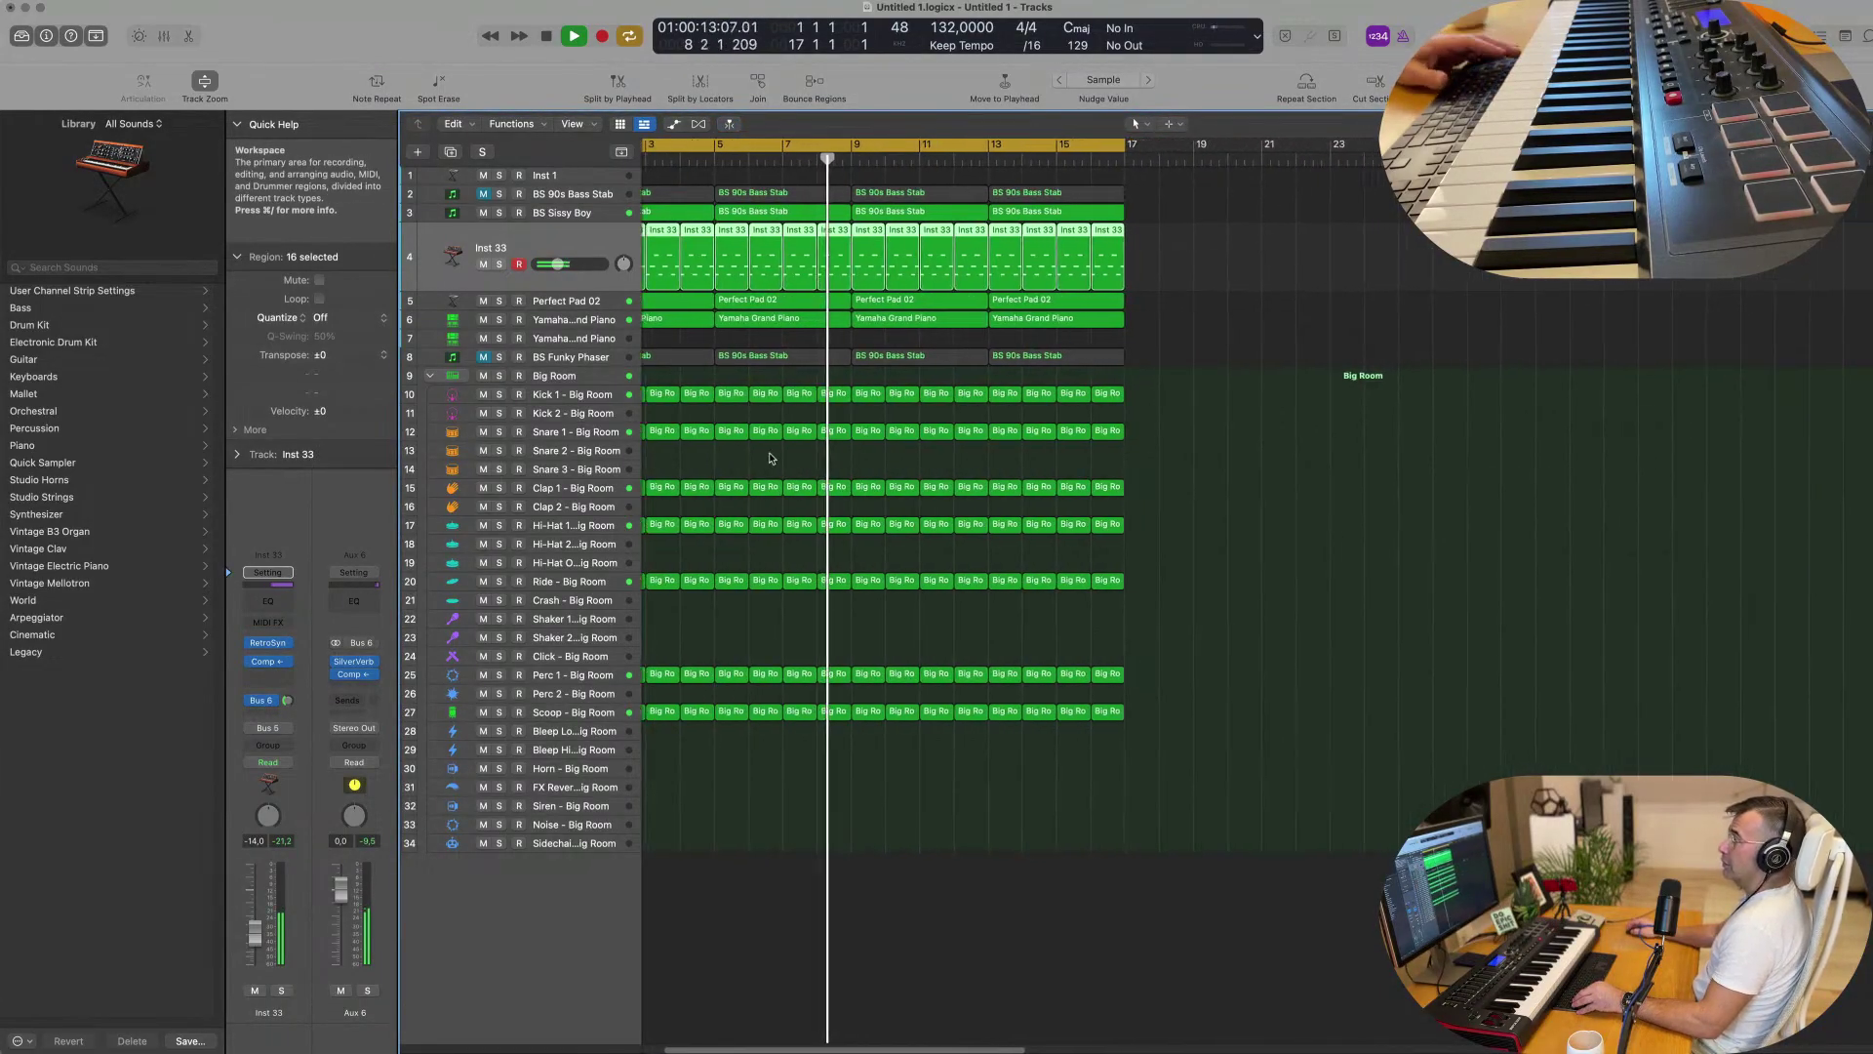
Solo the Perfect Pad 02 and first Yamaha Grand Piano tracks, play them from the start, and briefly audition Inst 33 with them.
key(space)
key(Return)
key(space)
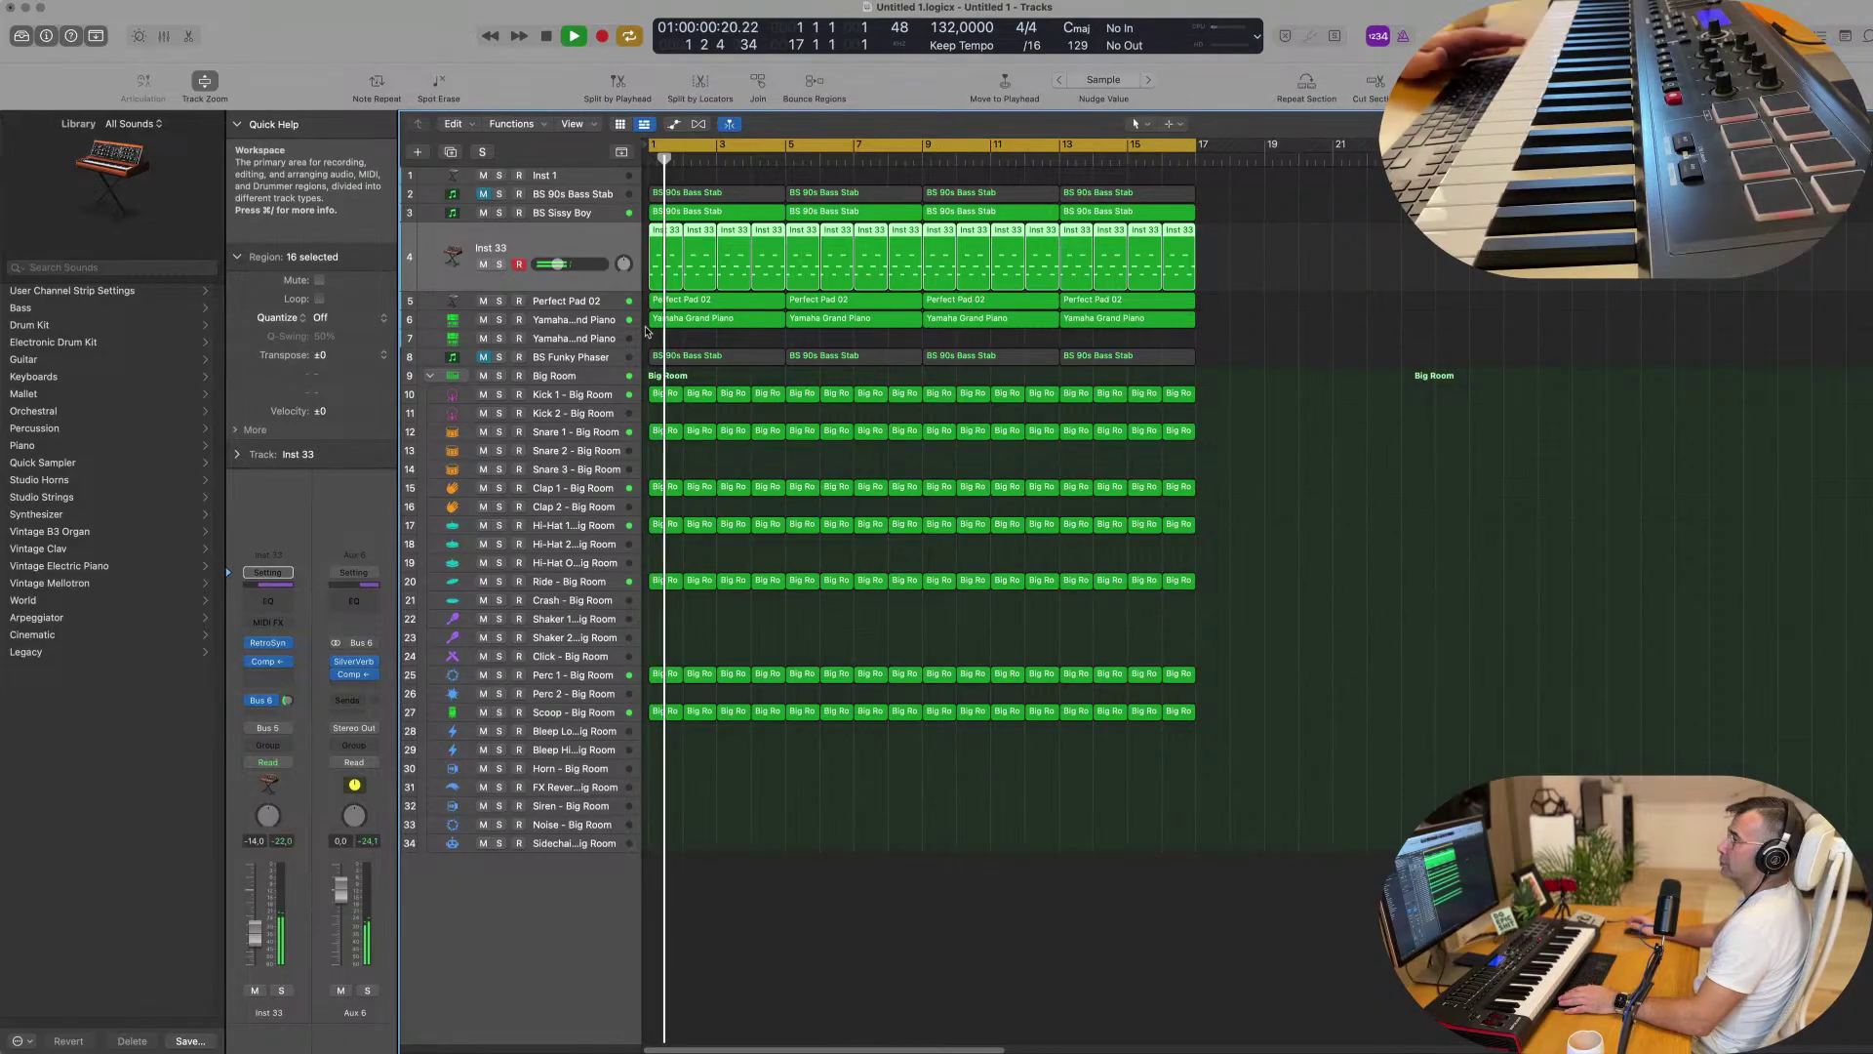
click(590, 320)
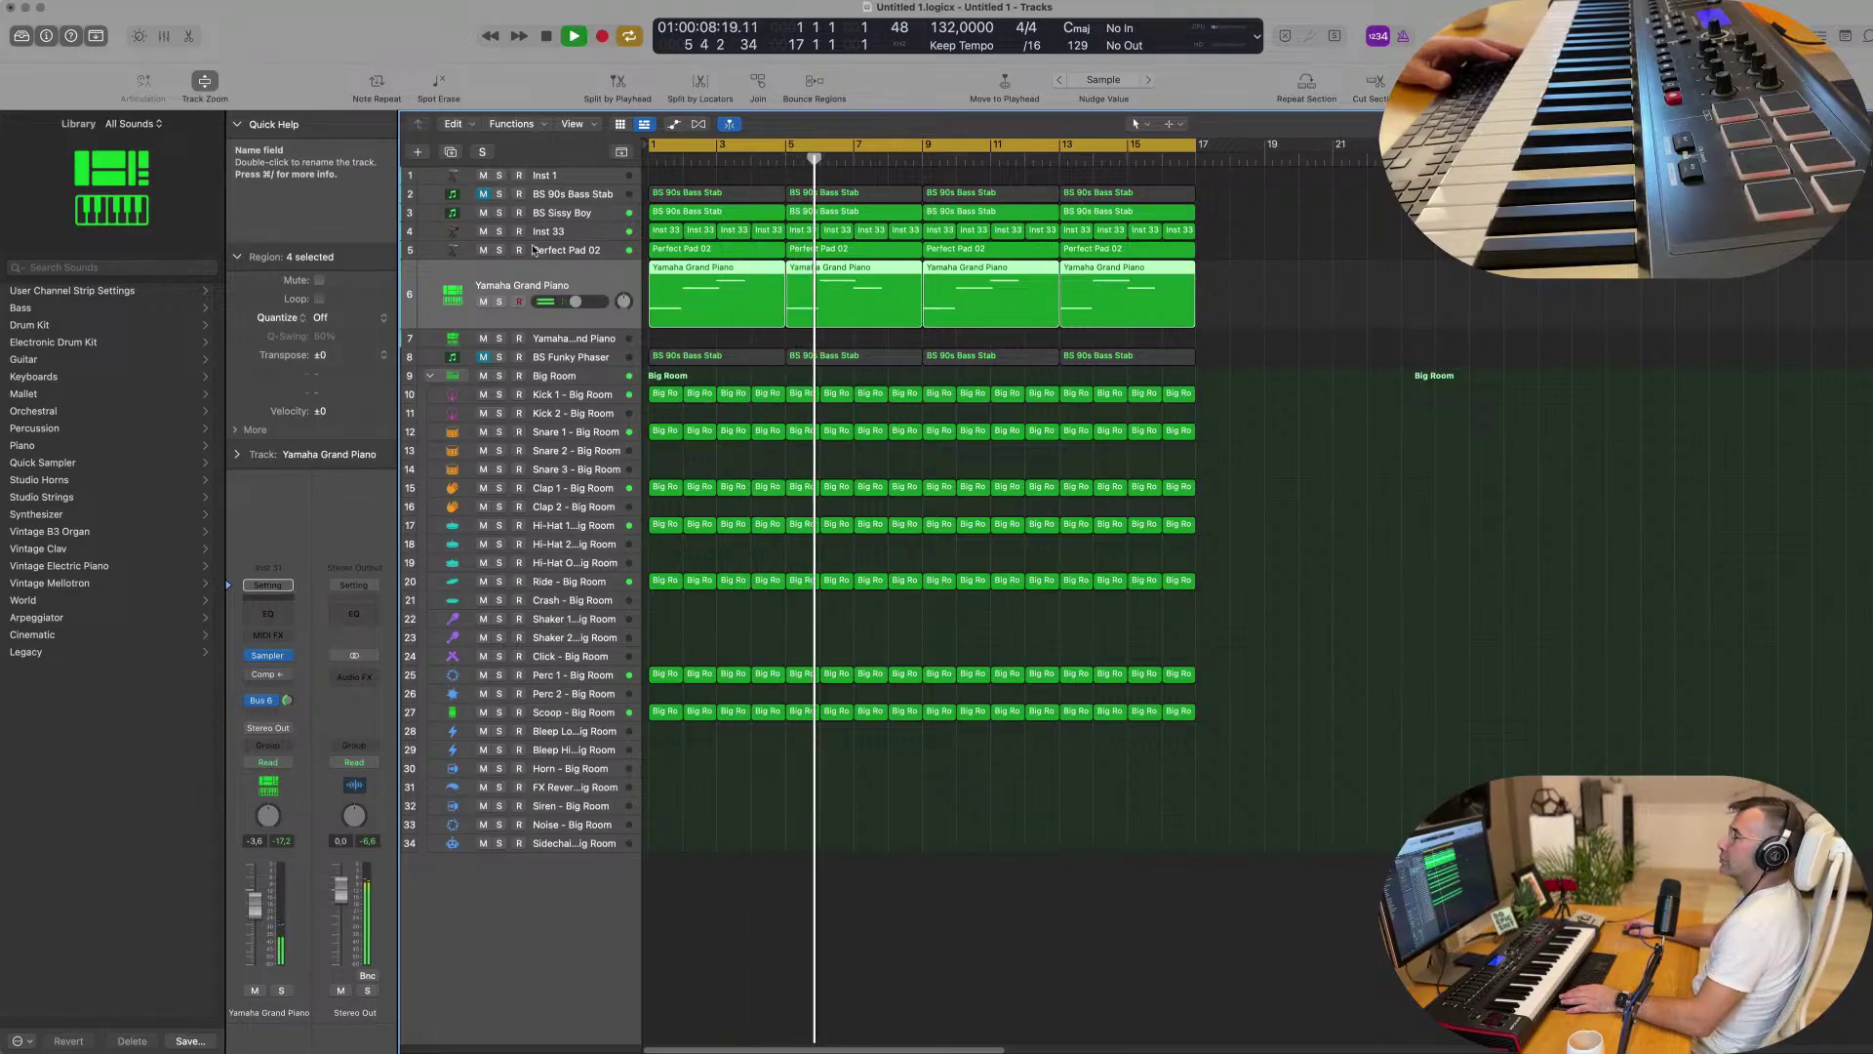
click(499, 251)
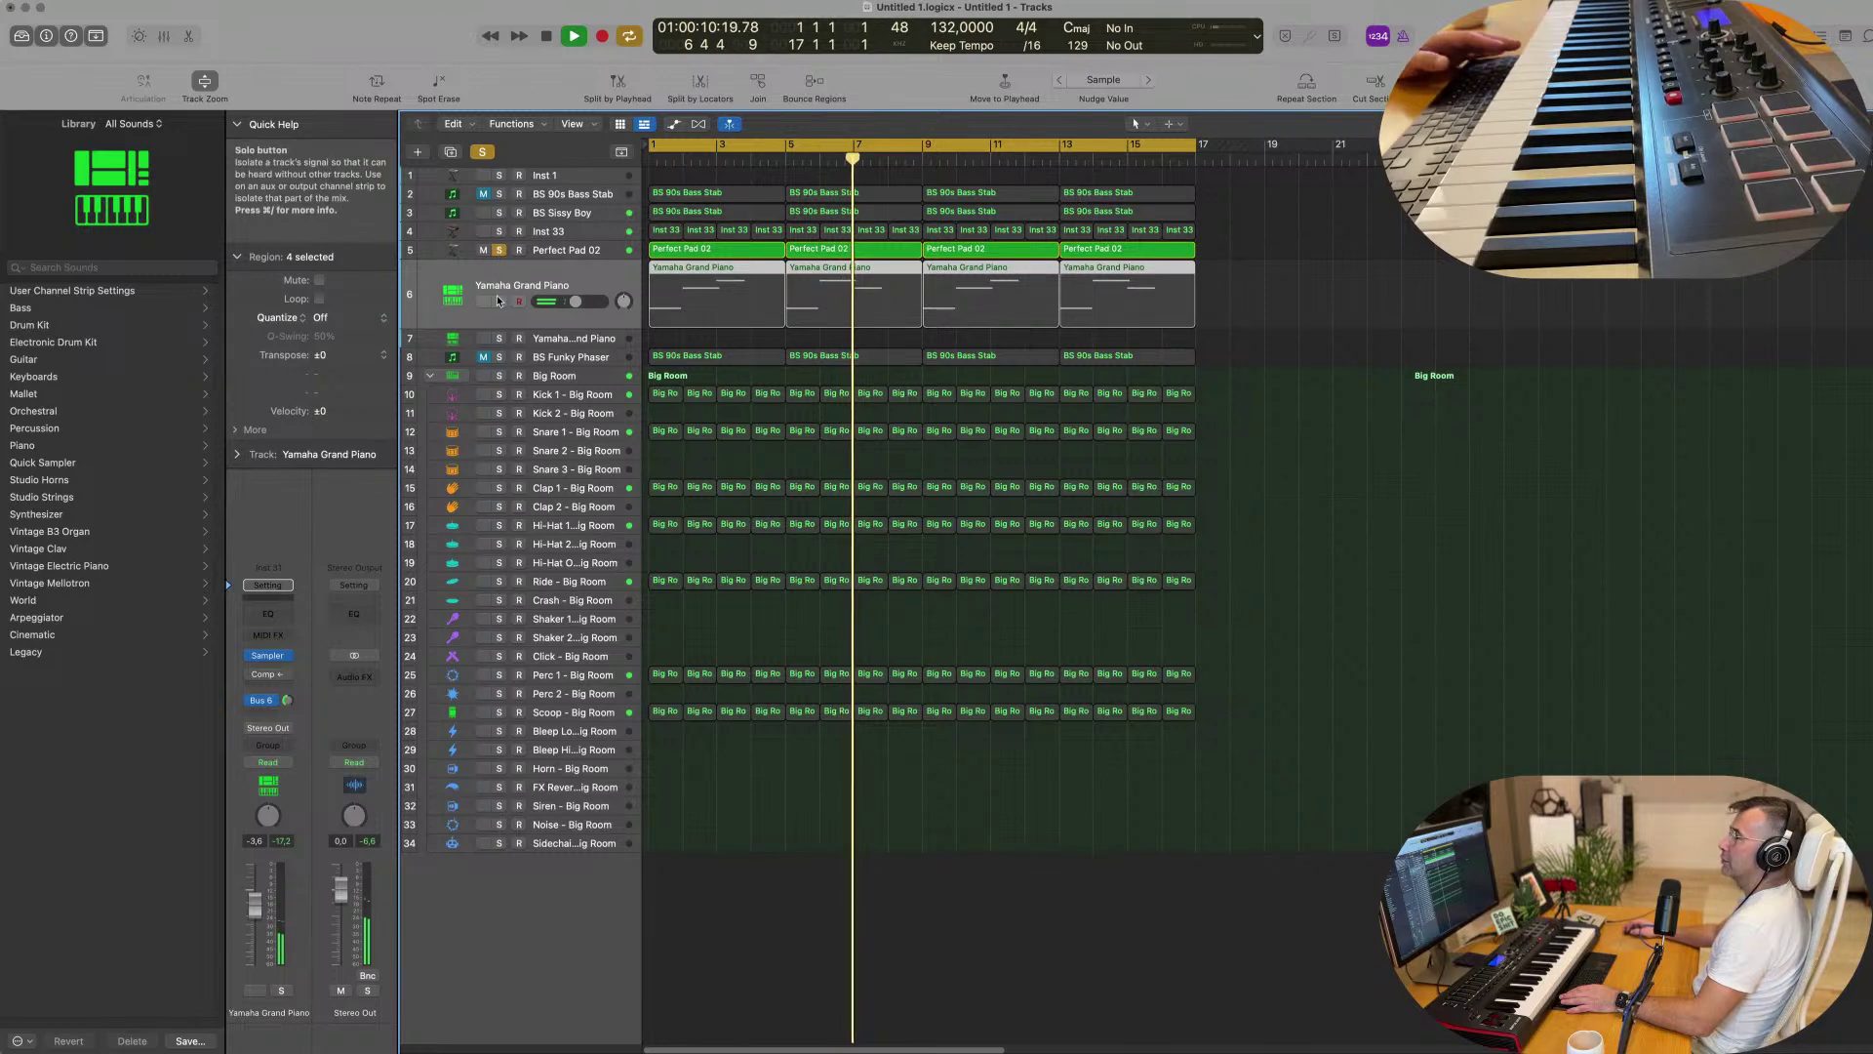
click(499, 301)
key(Return)
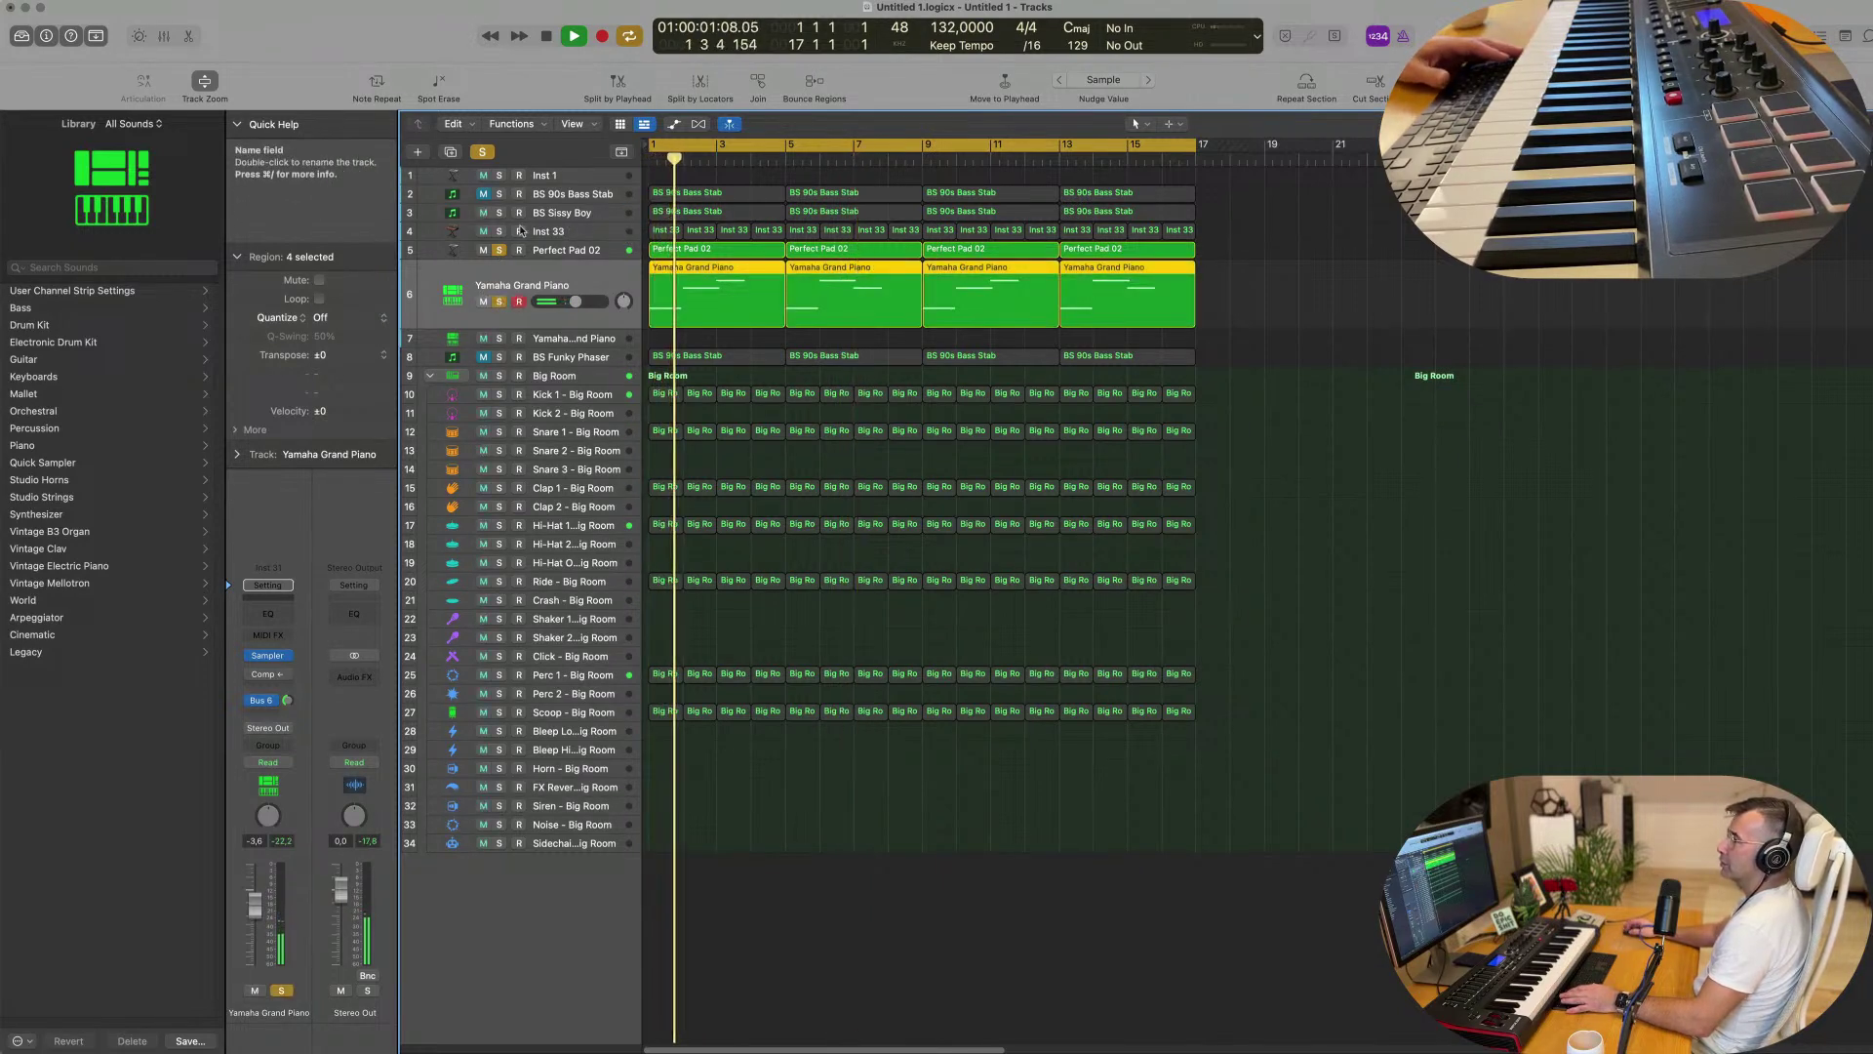
click(498, 232)
click(498, 232)
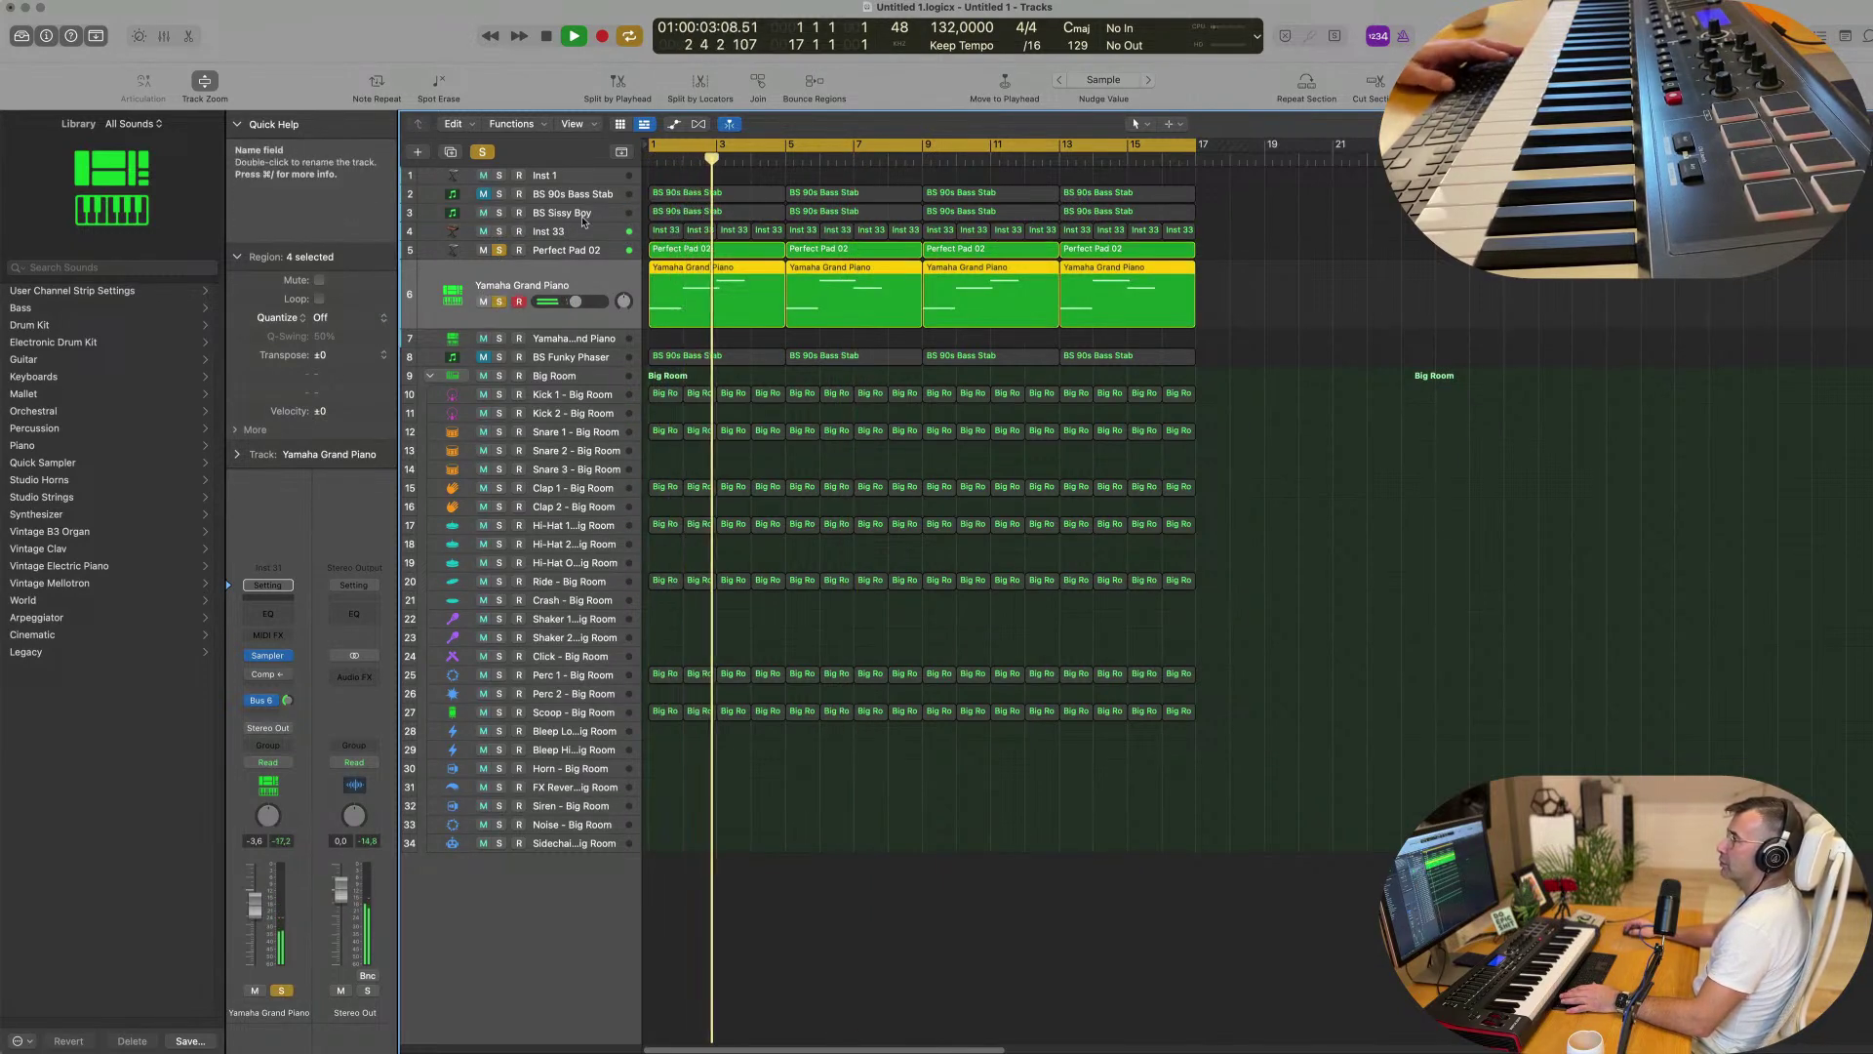
Add the BS Sissy Boy track to the soloed pad and piano, and play the combination from the start.
click(469, 212)
key(space)
key(Return)
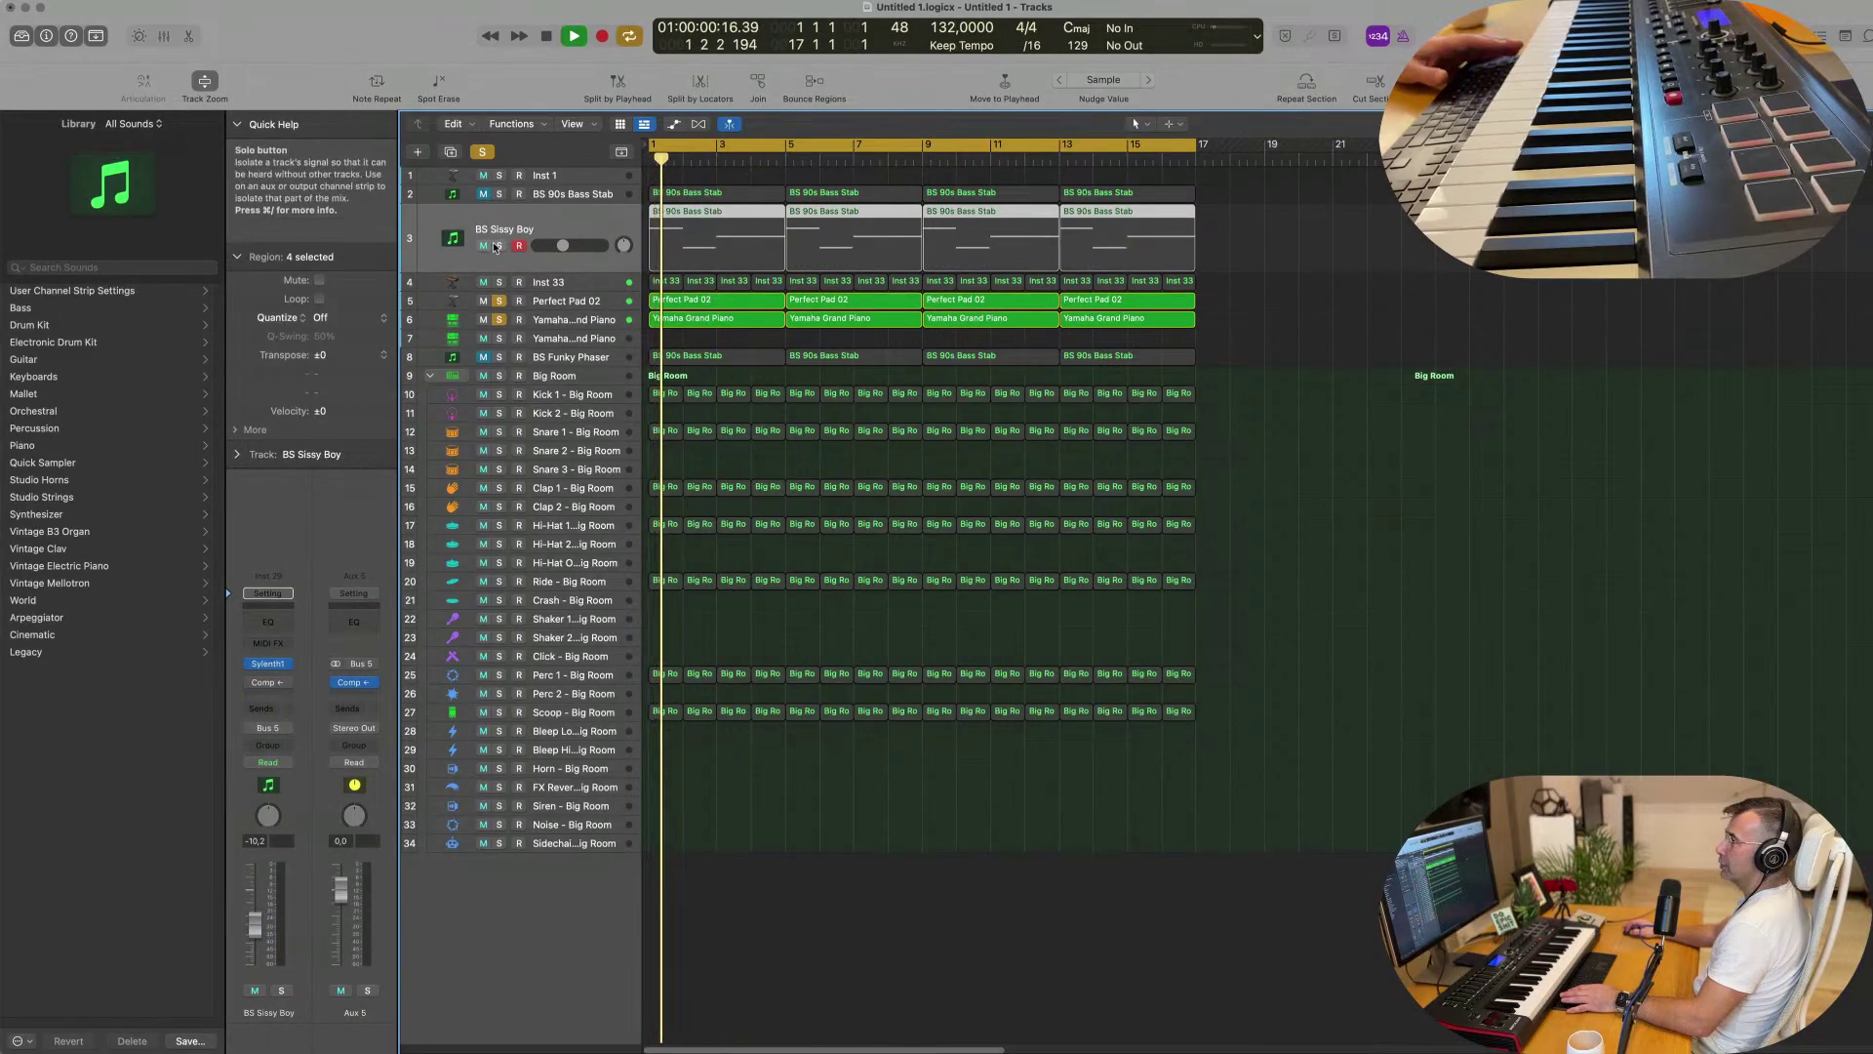
click(499, 245)
key(space)
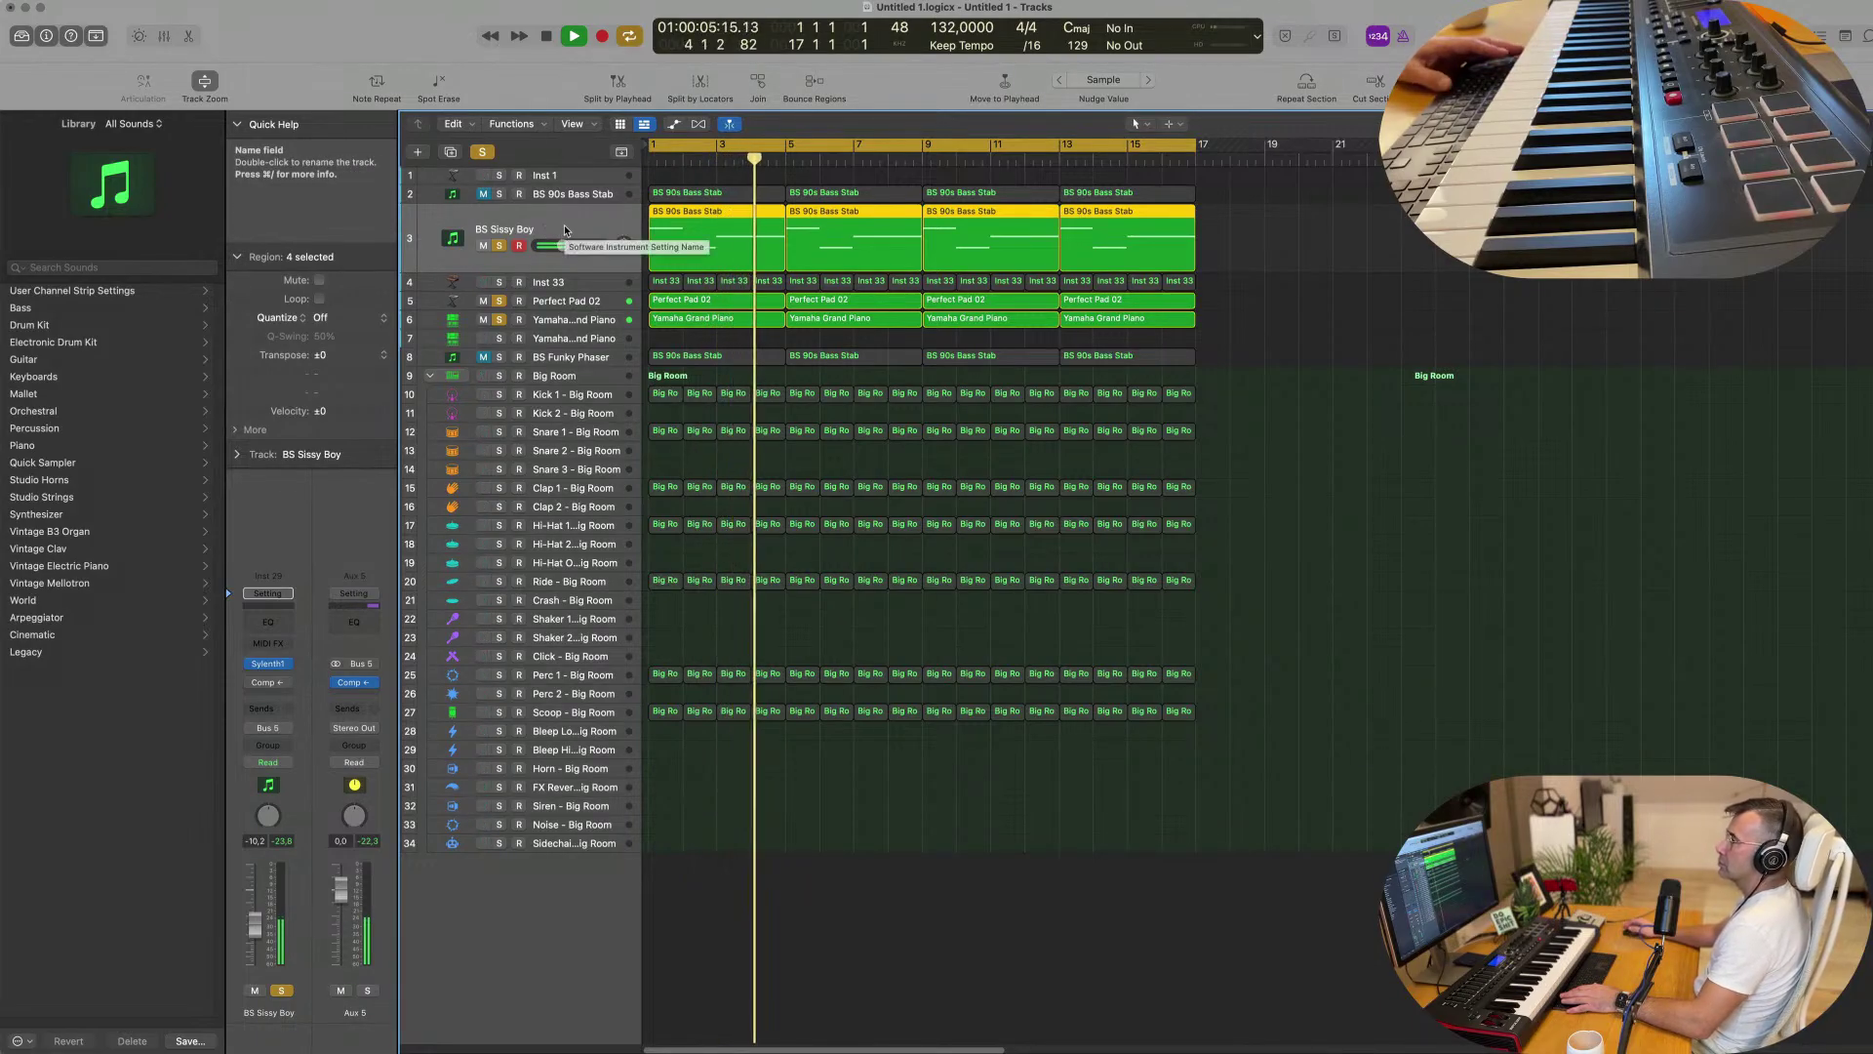
key(Return)
In BS Sissy Boy's Sylenth1, set the Filter B type to Lowpass and the Filter Control cutoff to 6.730, and close the plug-in.
click(267, 663)
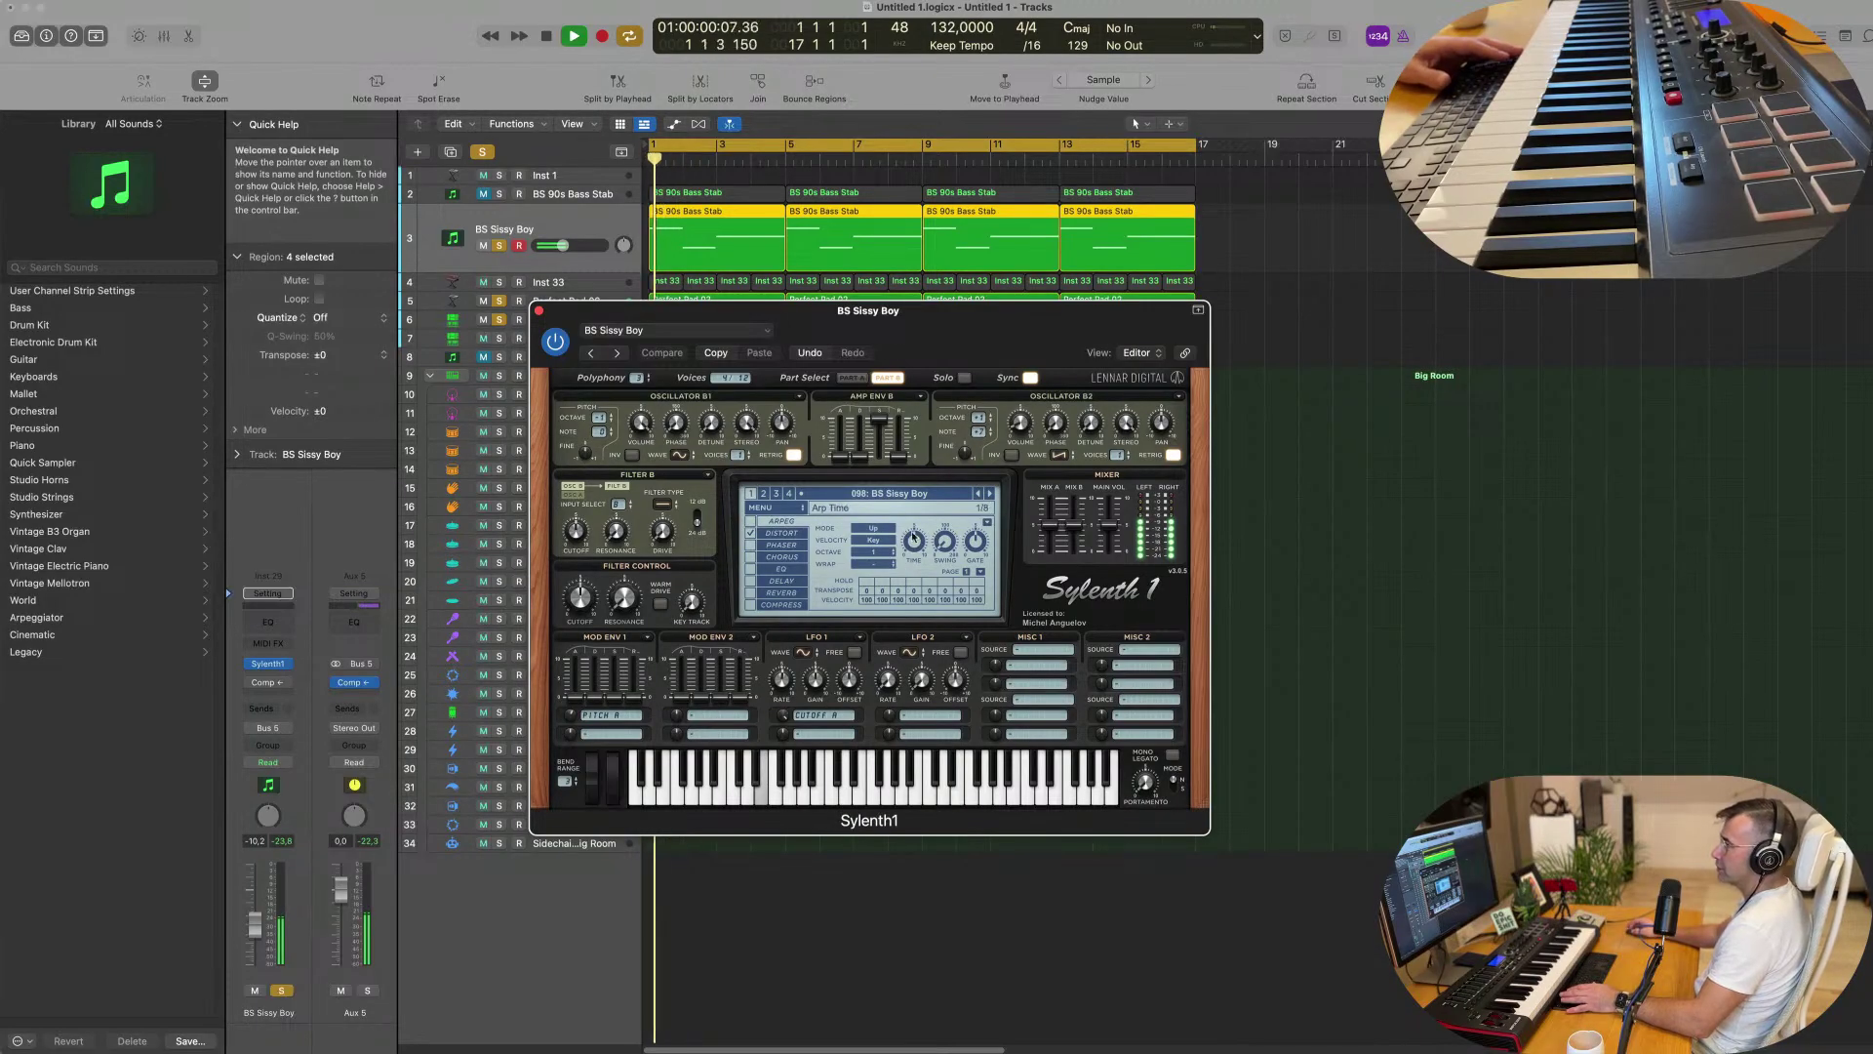
drag(581, 599, 588, 690)
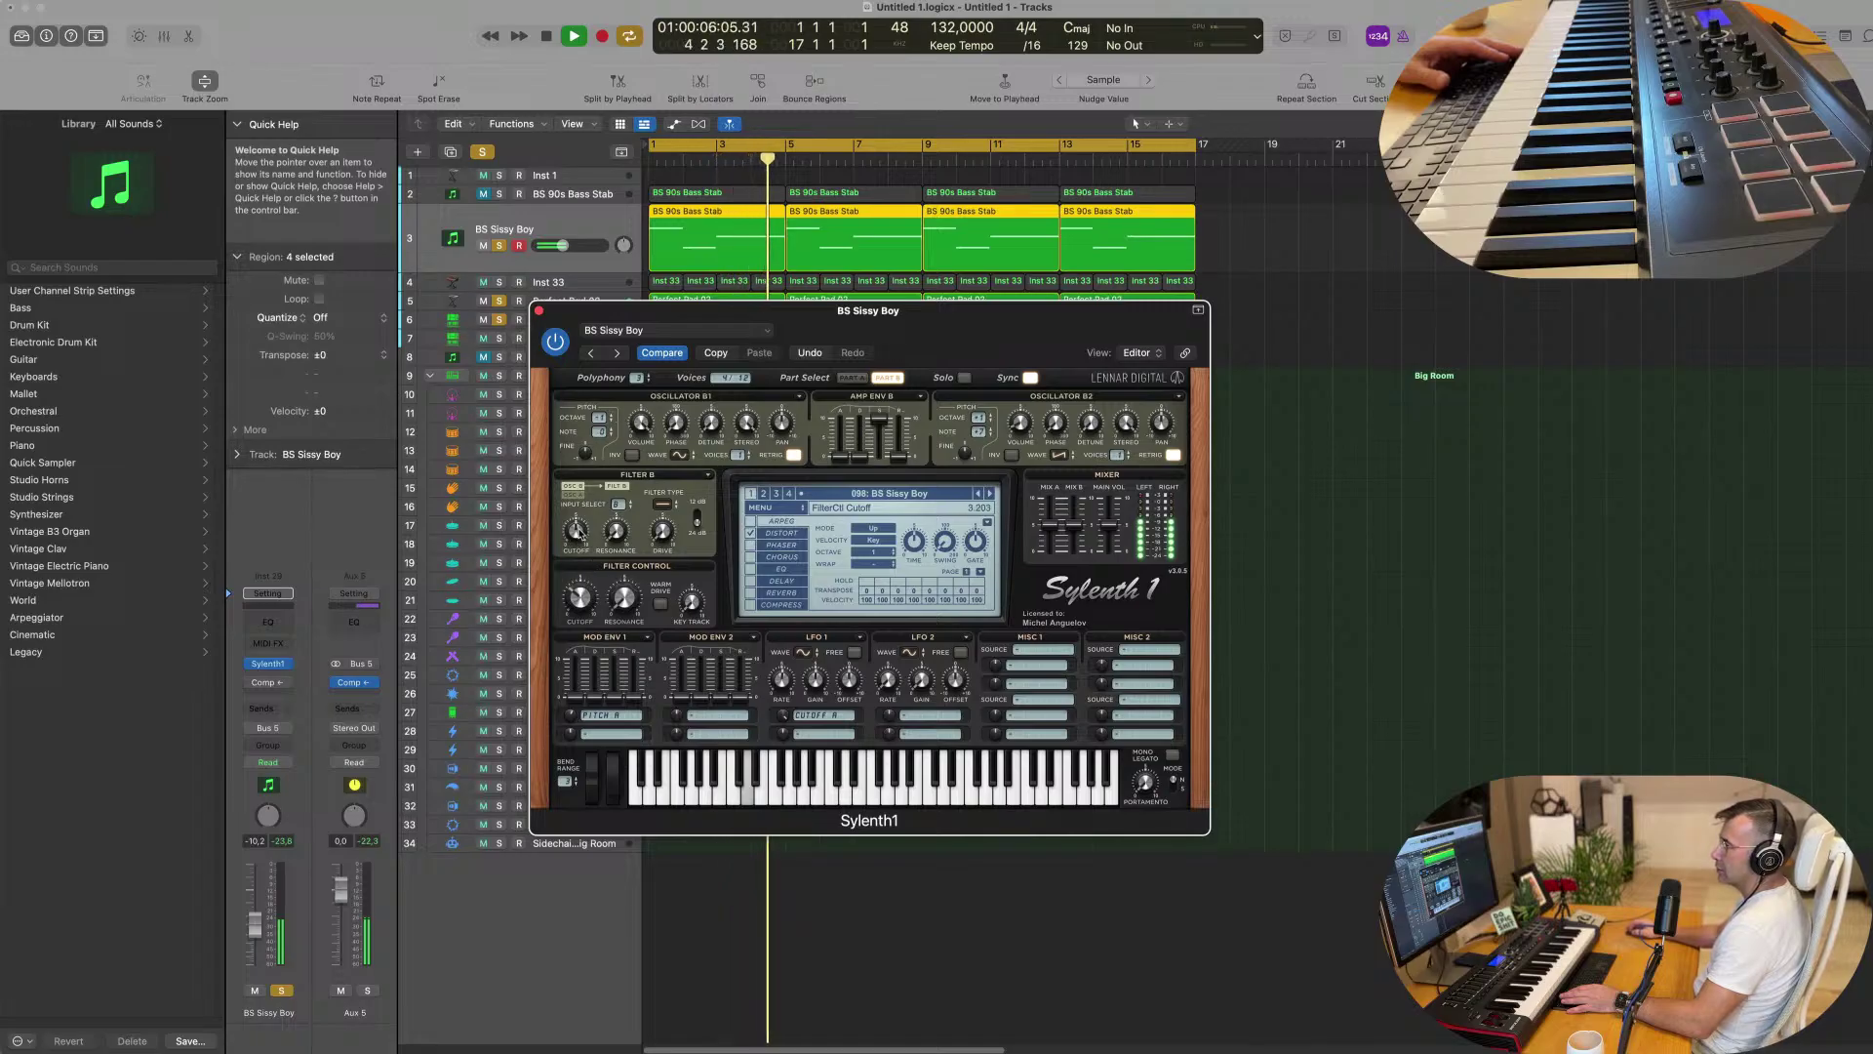
click(663, 506)
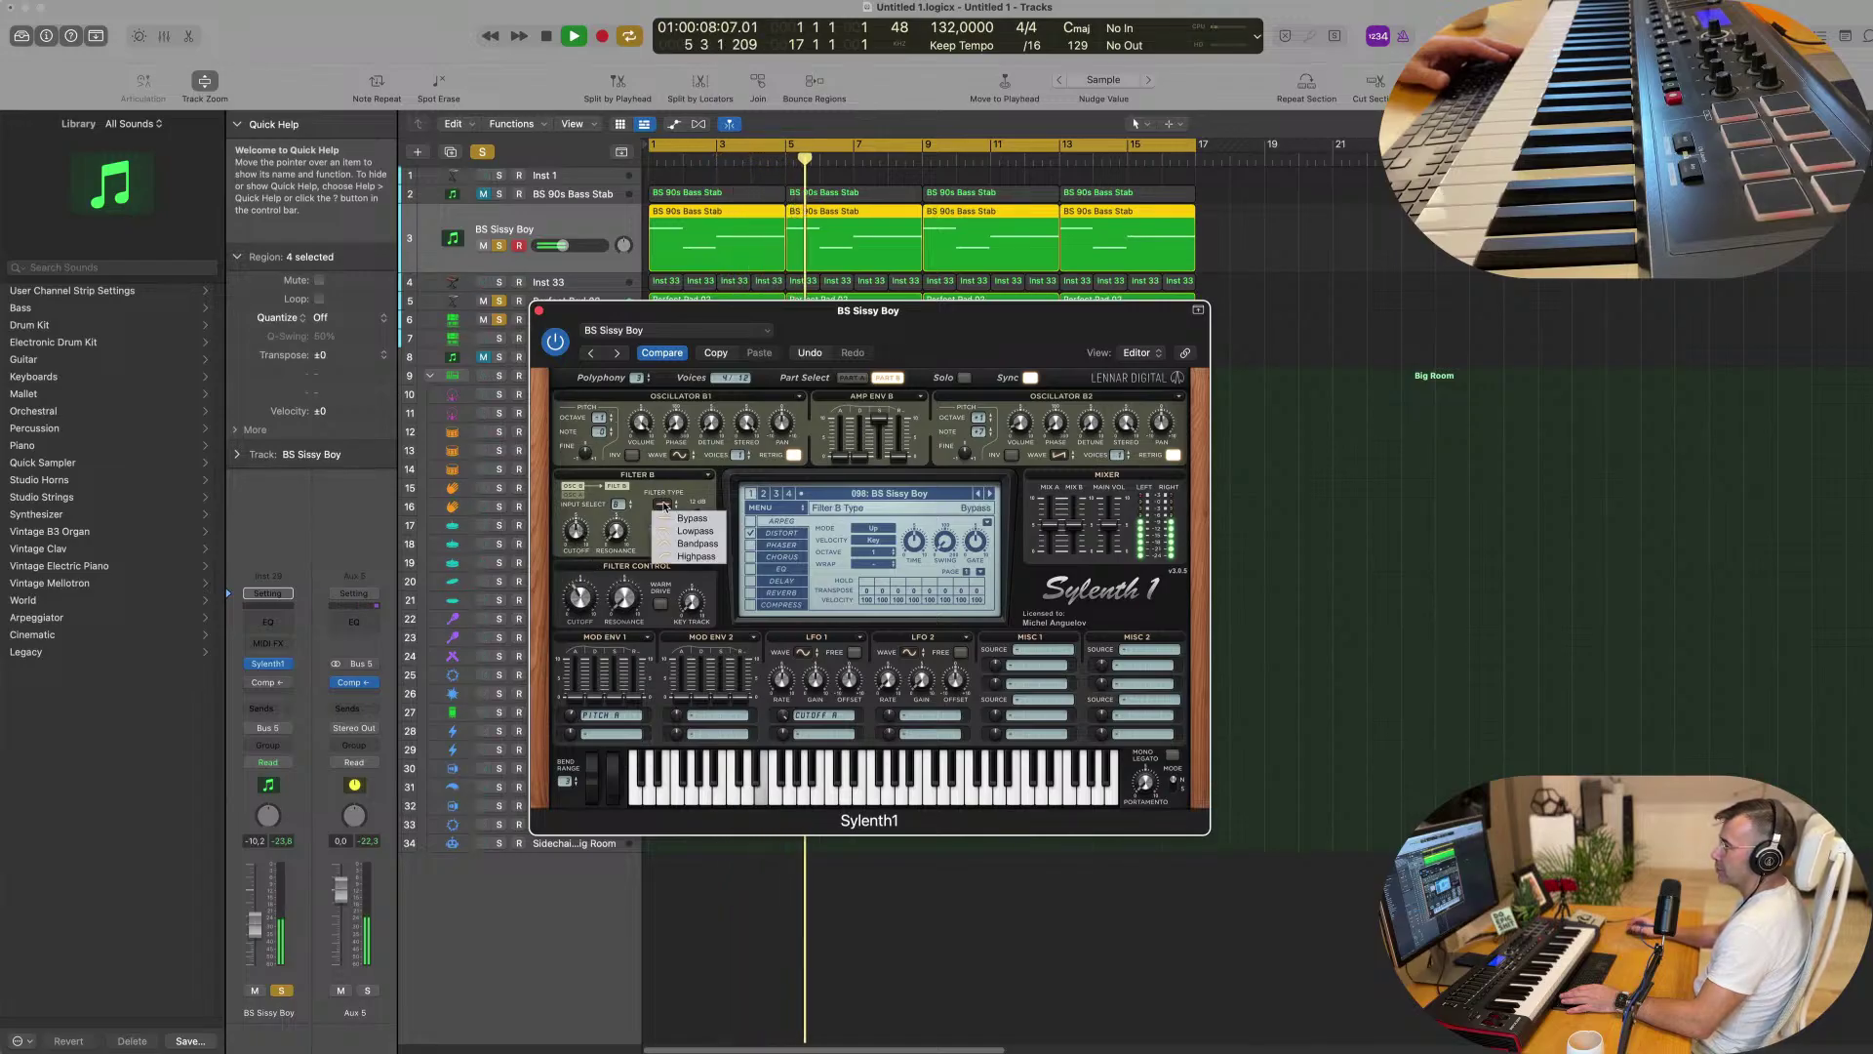
click(681, 531)
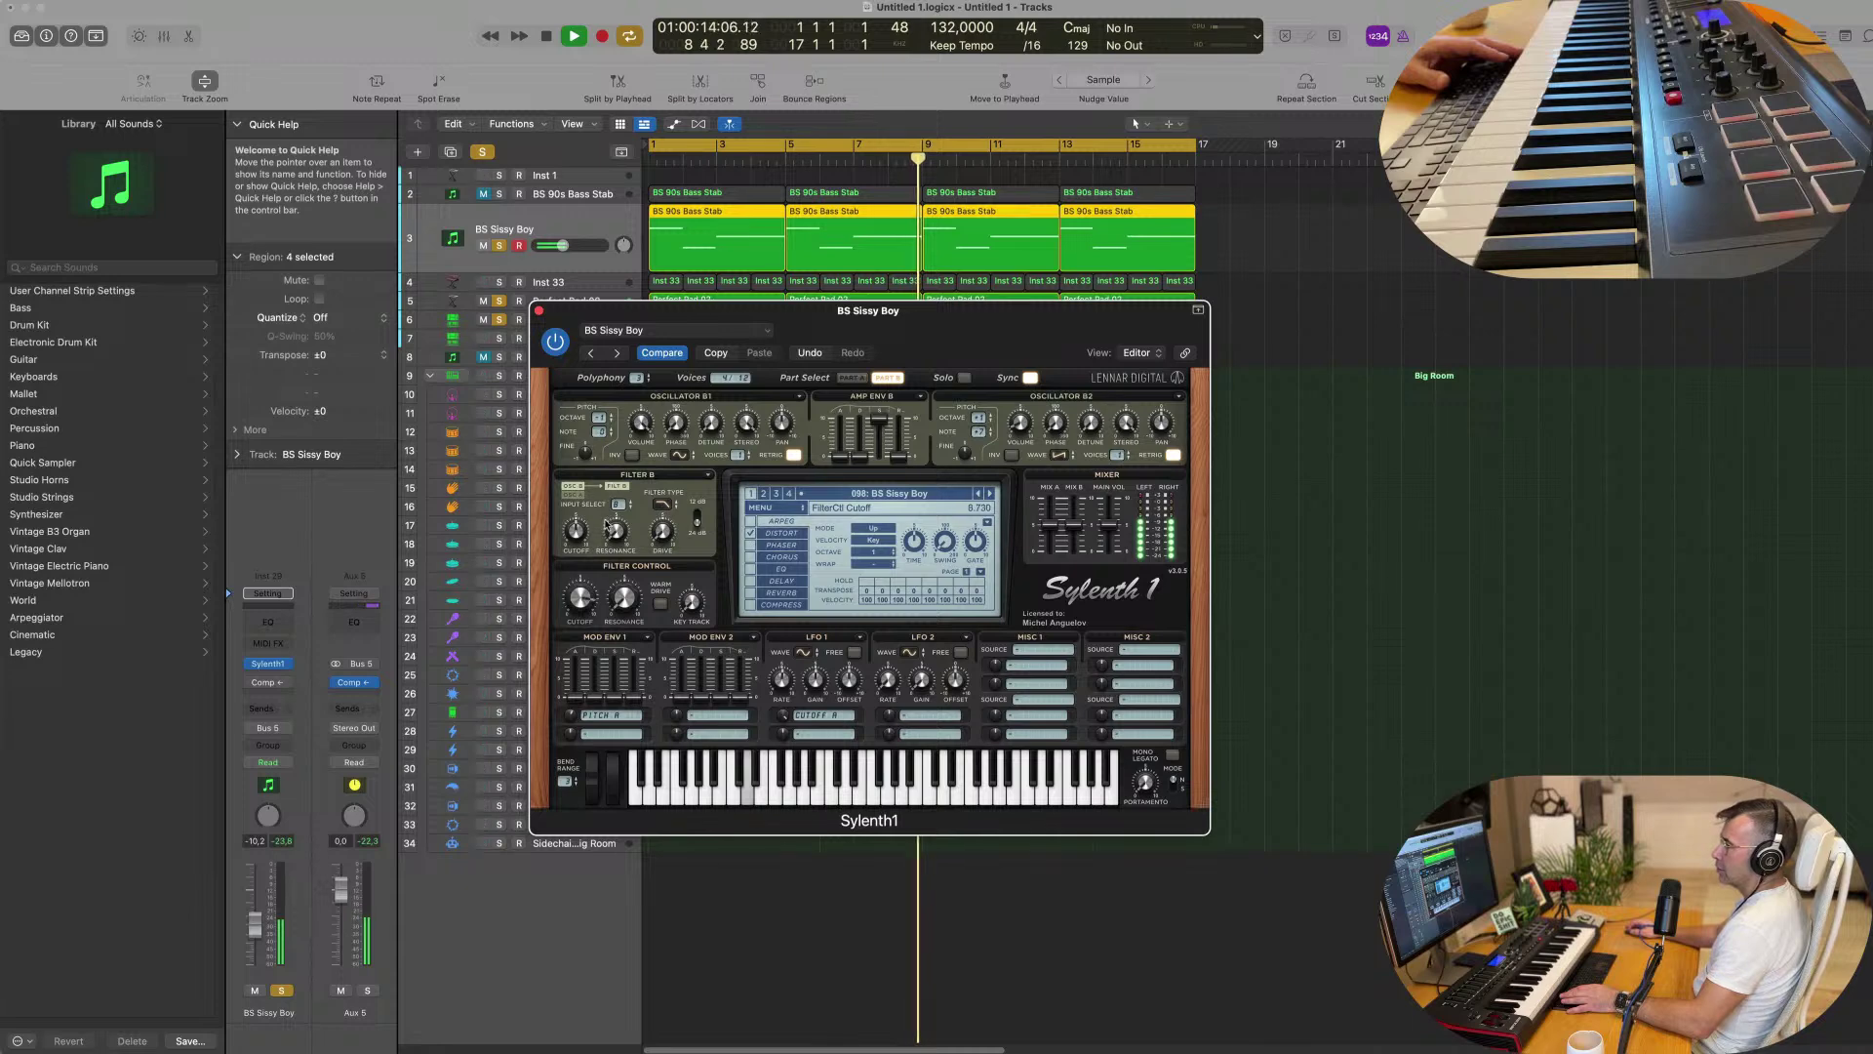
key(space)
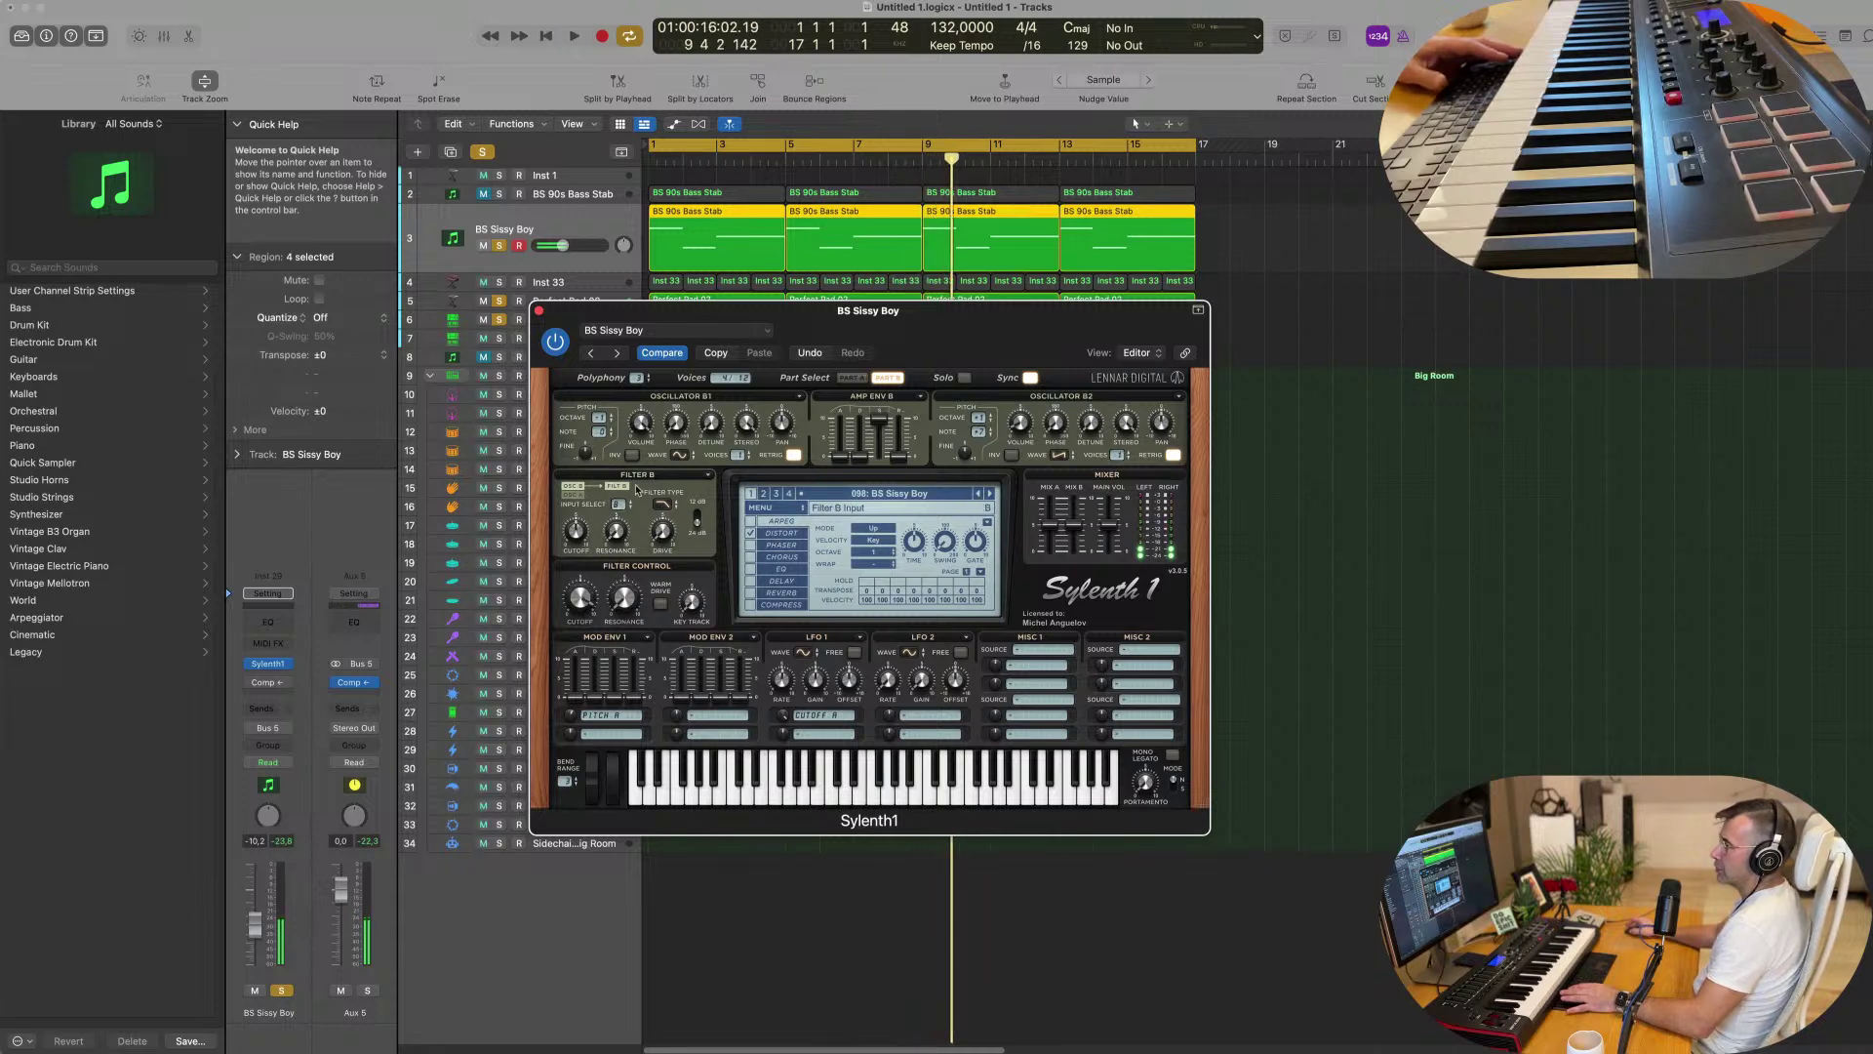
key(space)
click(539, 310)
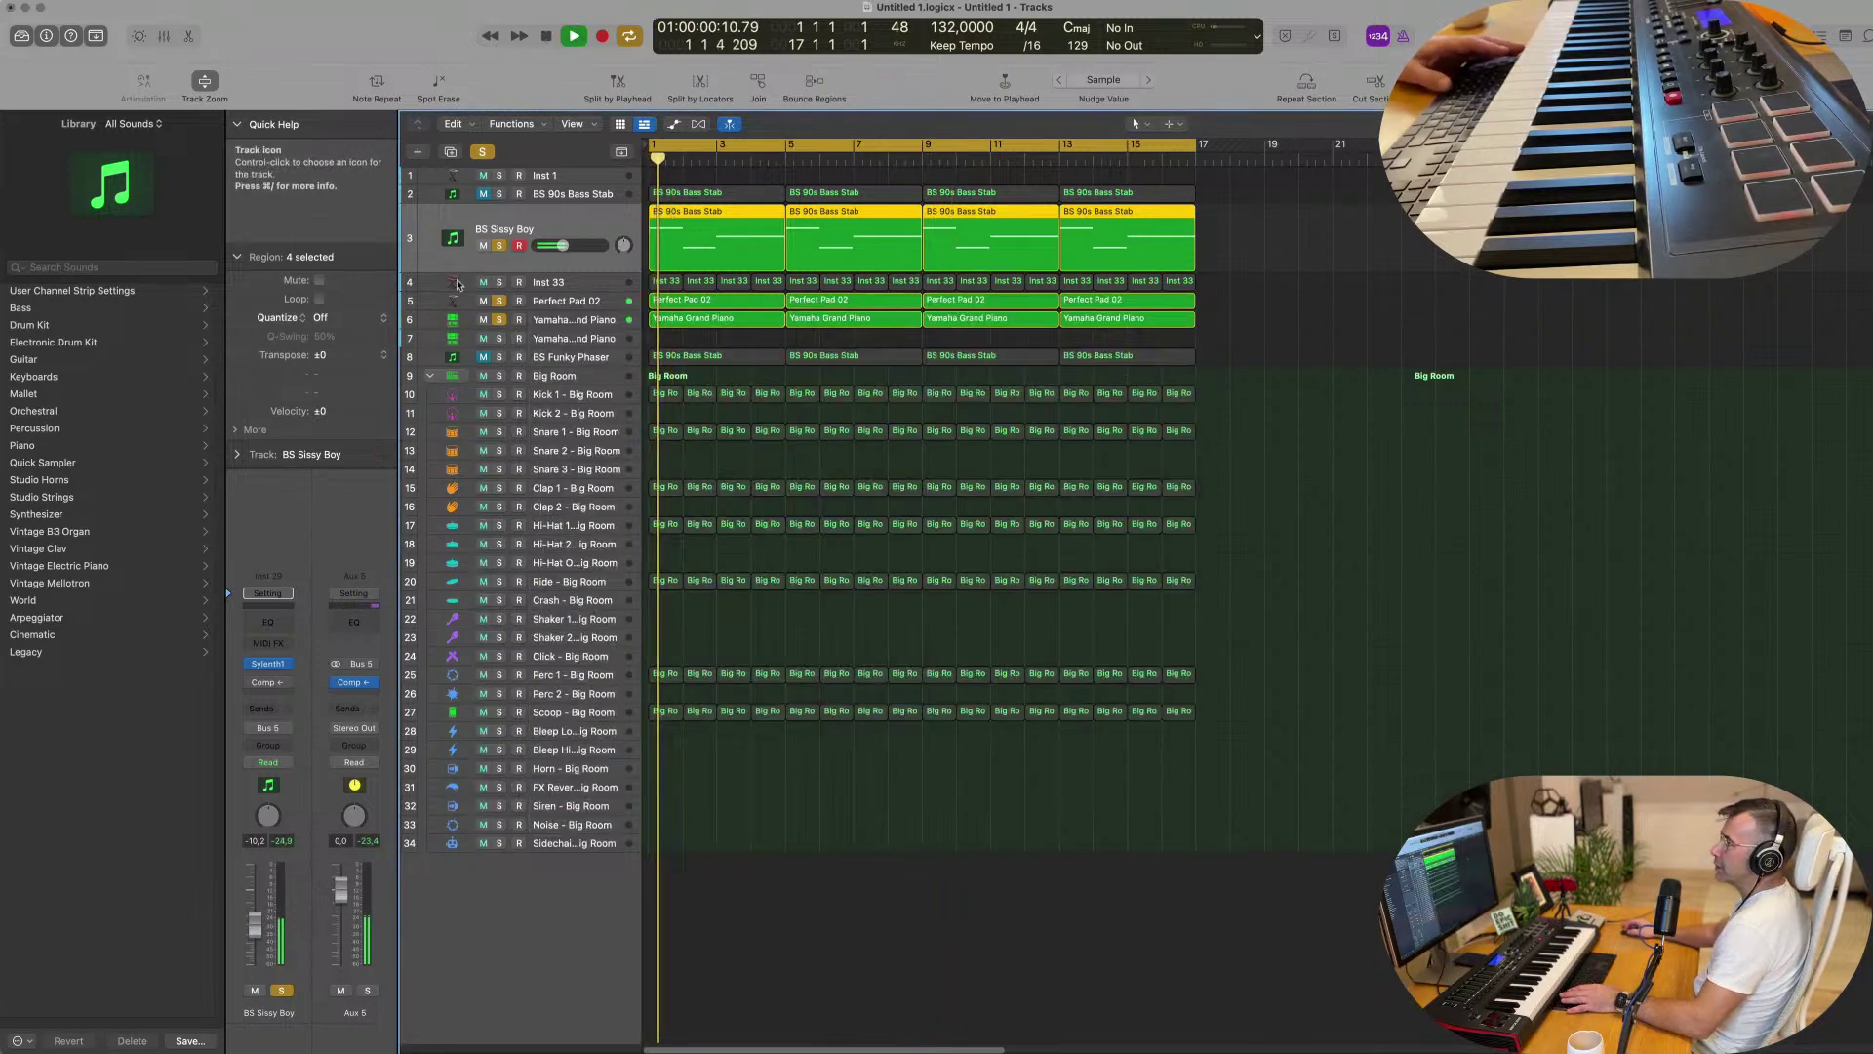
Audition the BS Funky Phaser track by soloing it with the other soloed tracks, and mute it again.
key(space)
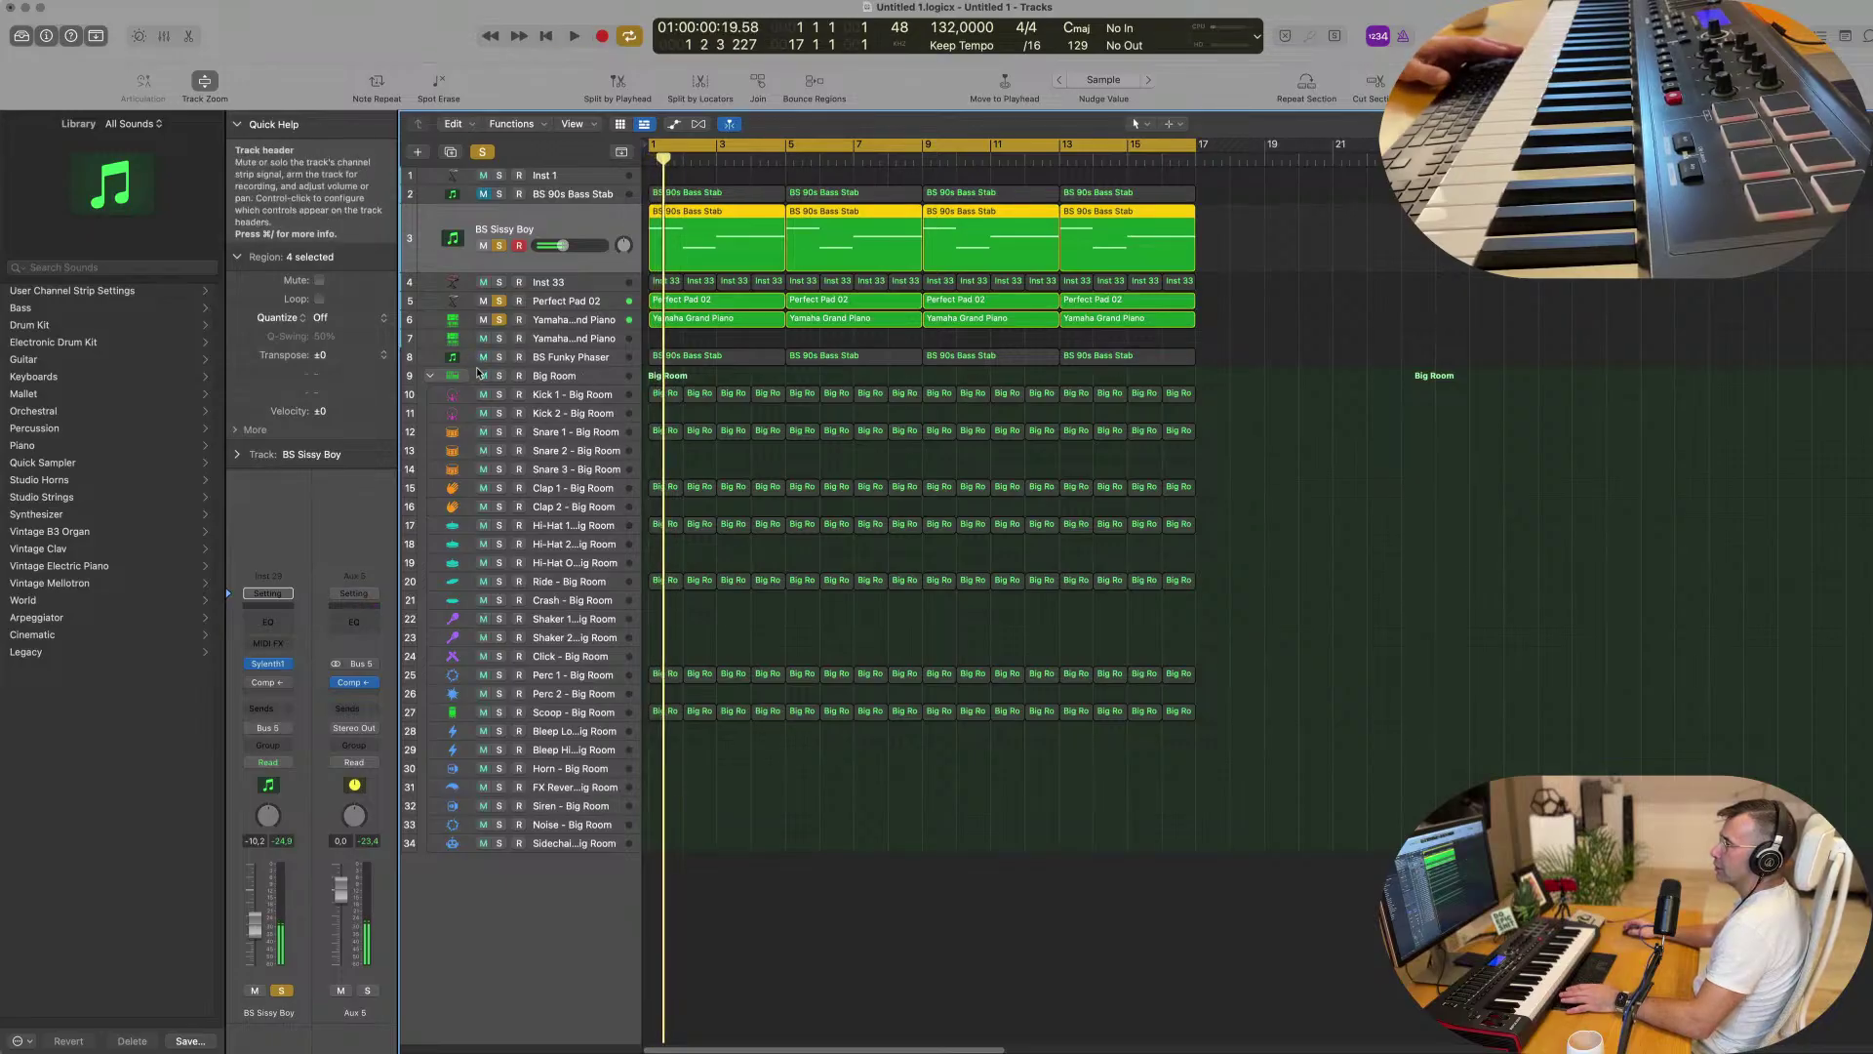
key(space)
click(499, 357)
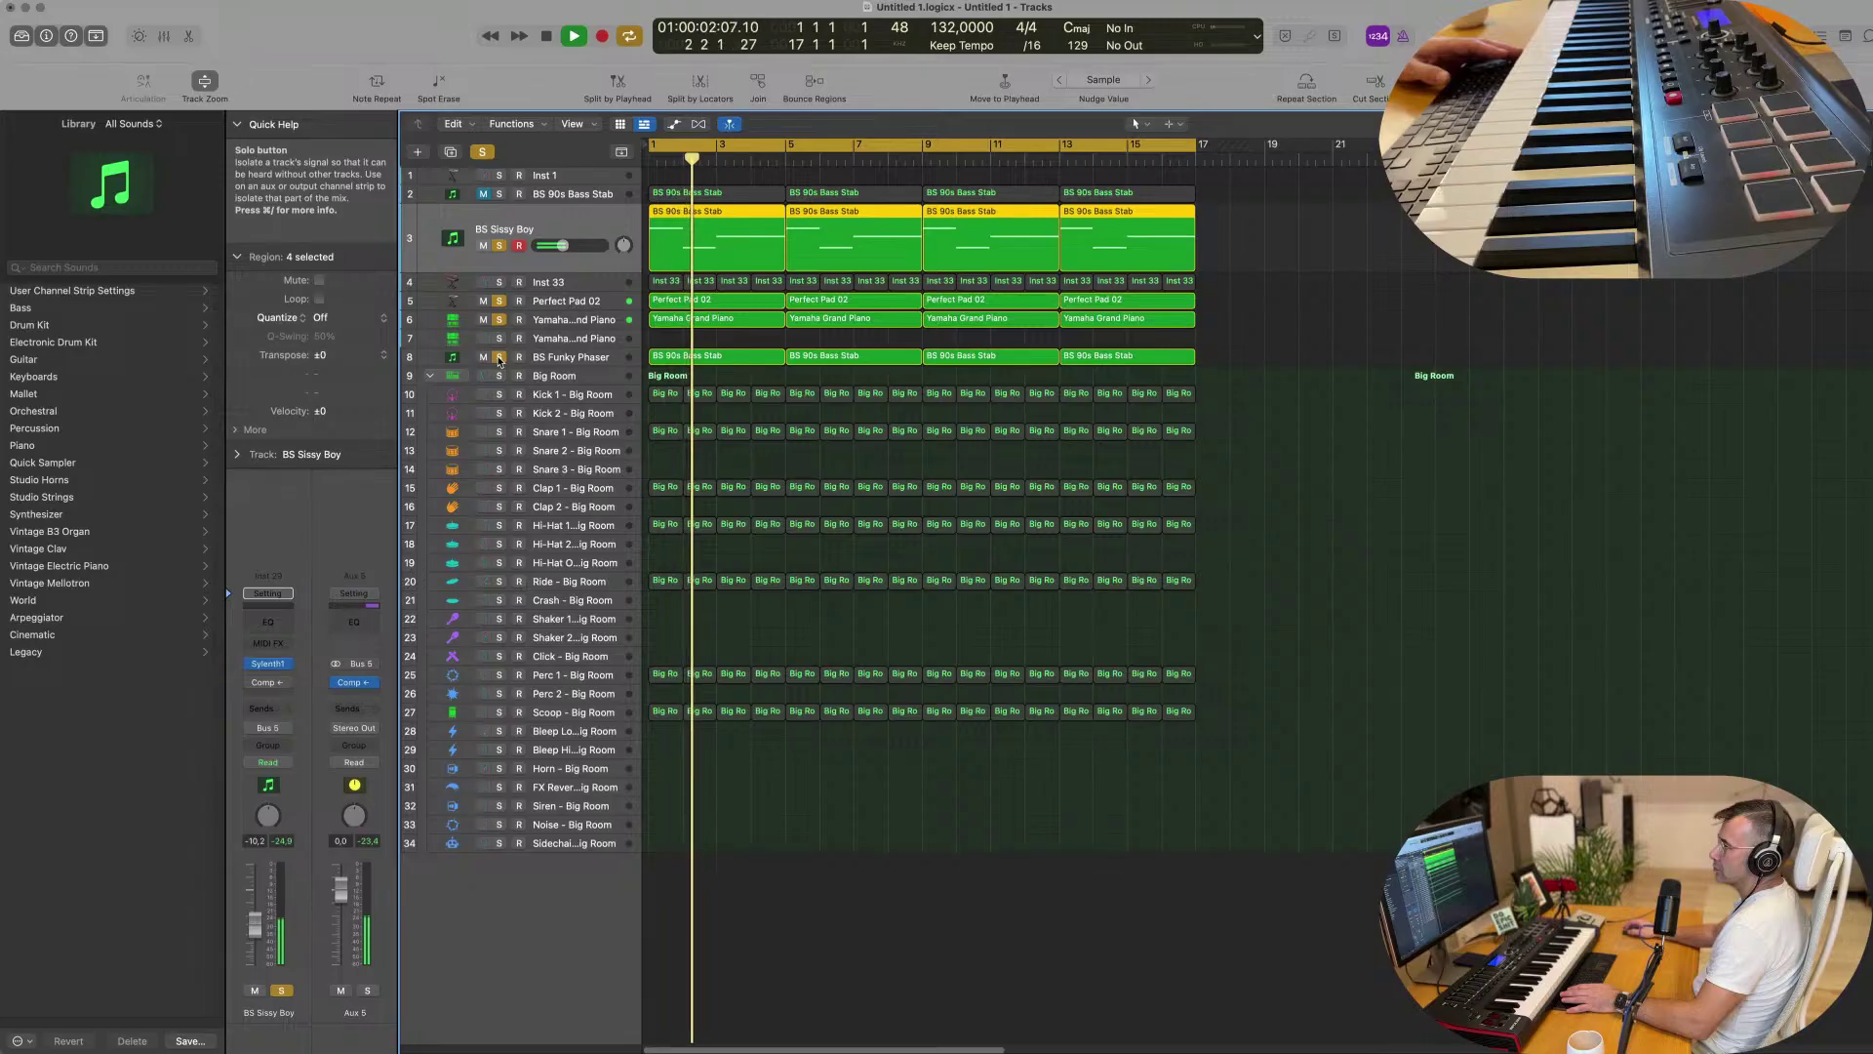
click(562, 361)
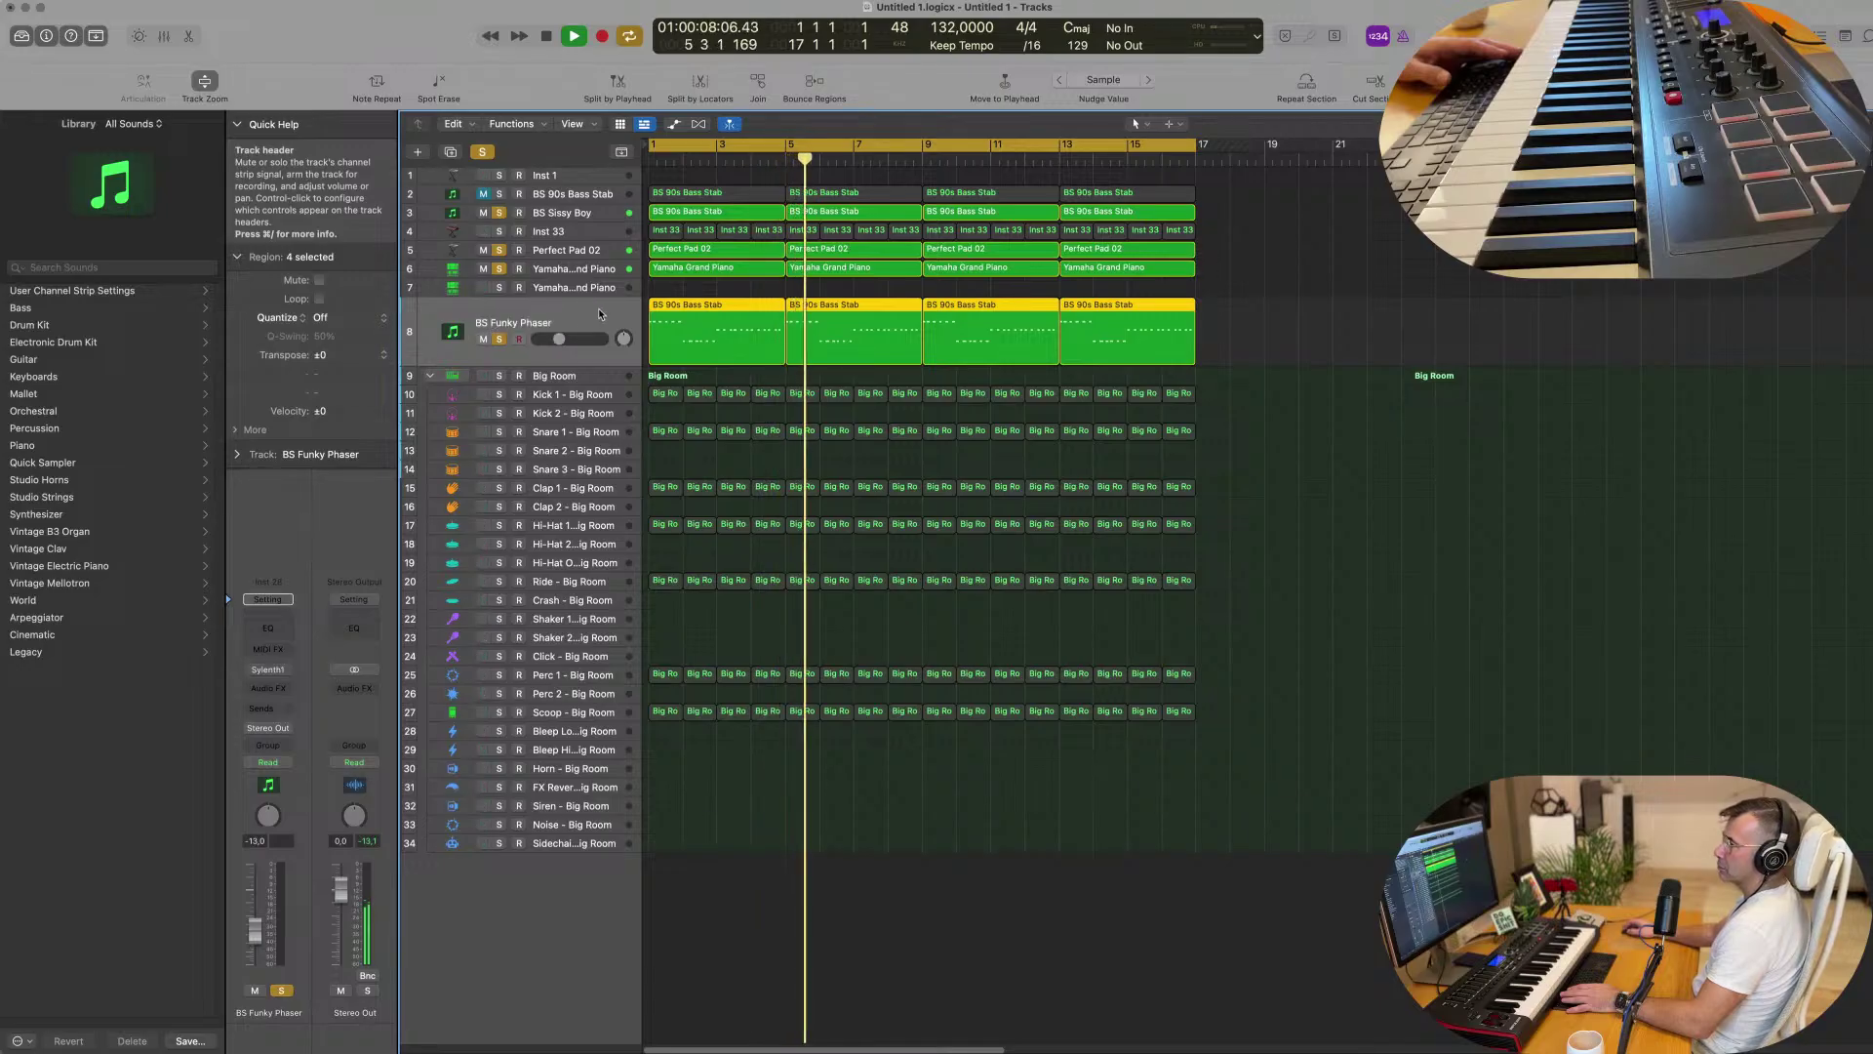
click(482, 339)
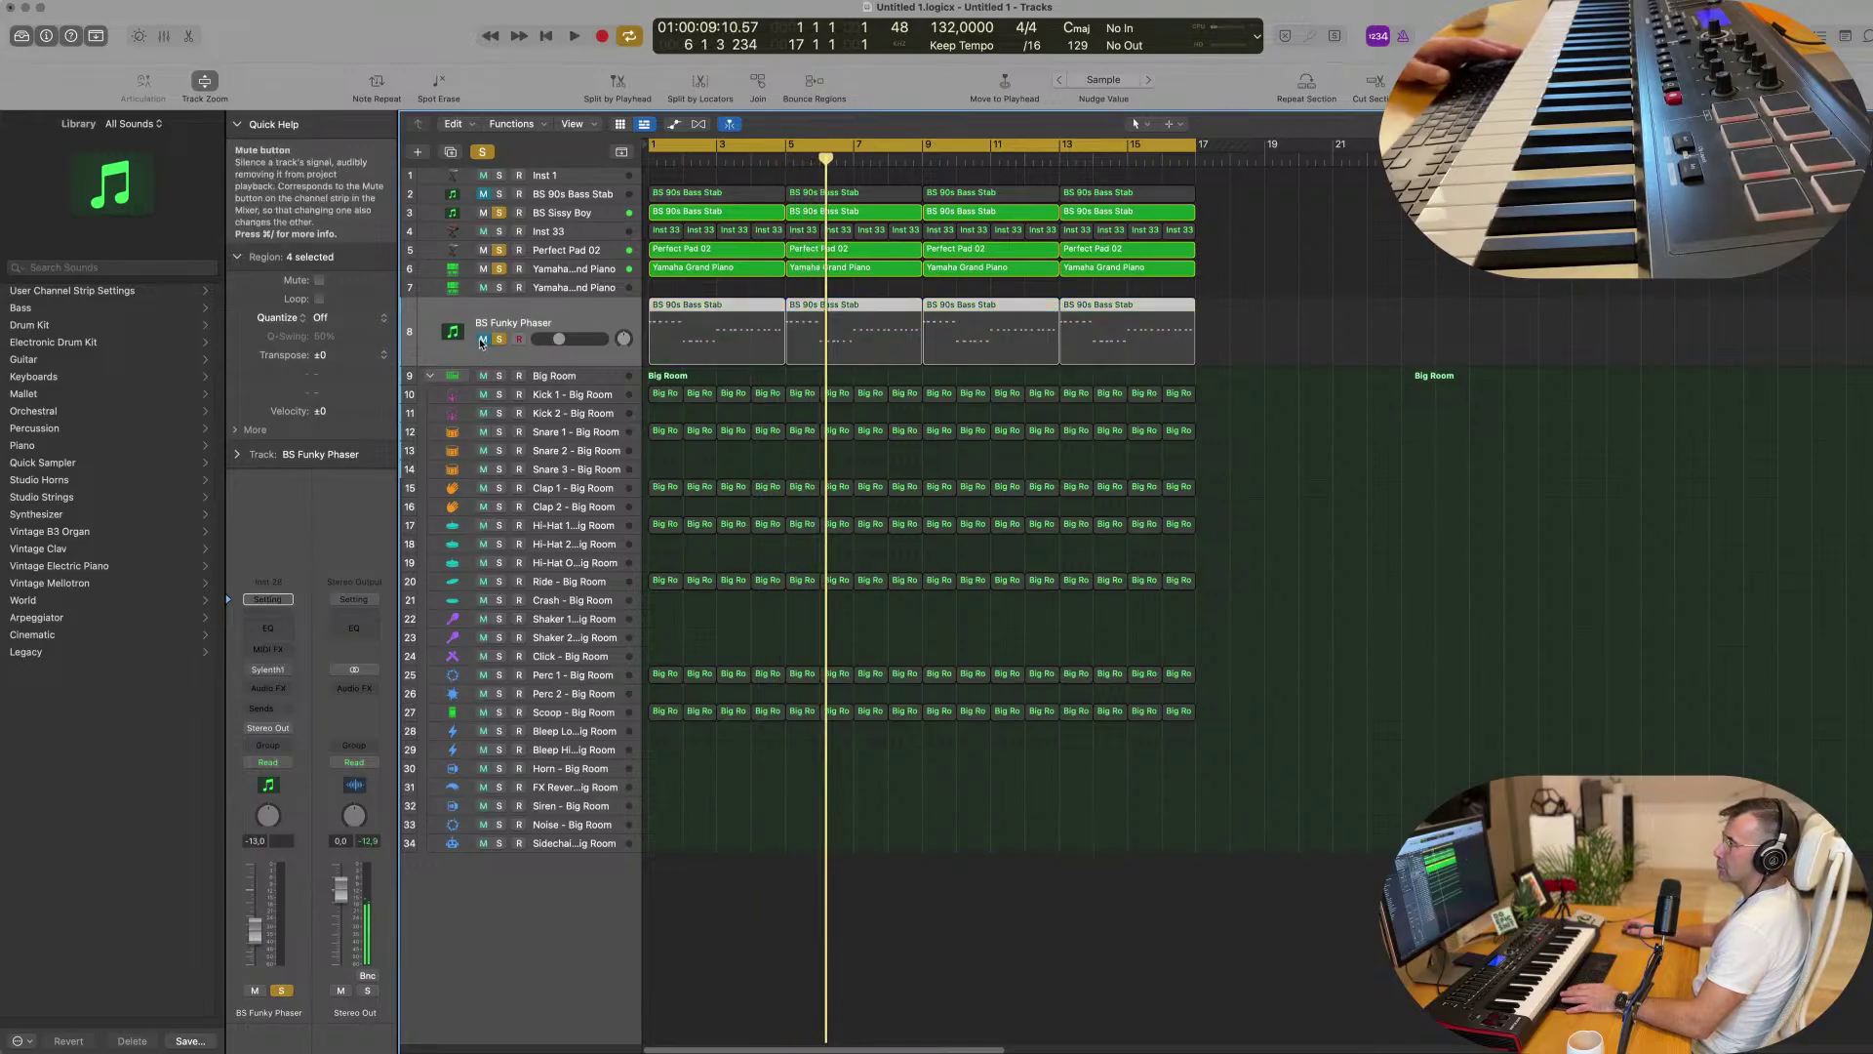
key(Return)
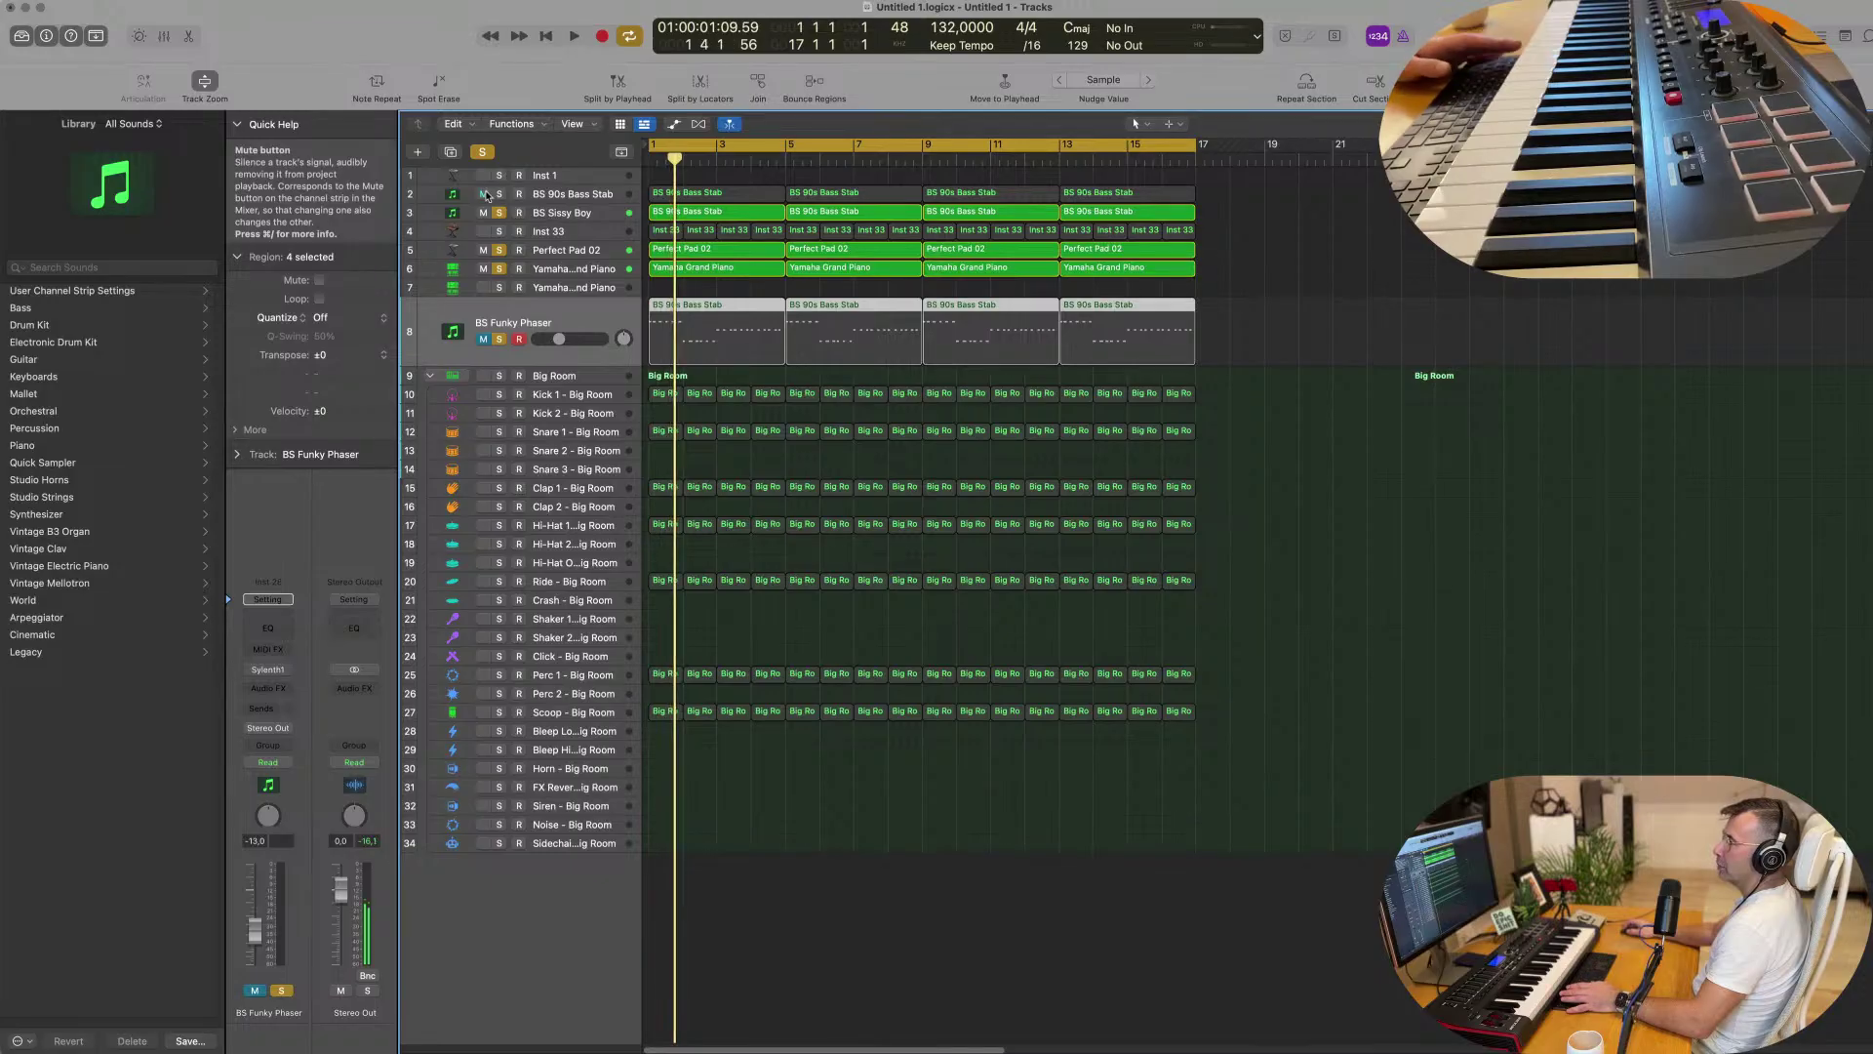
Bring the muted BS 90s Bass Stab track back in by soloing it, and add Inst 33 to the soloed tracks.
click(498, 194)
key(space)
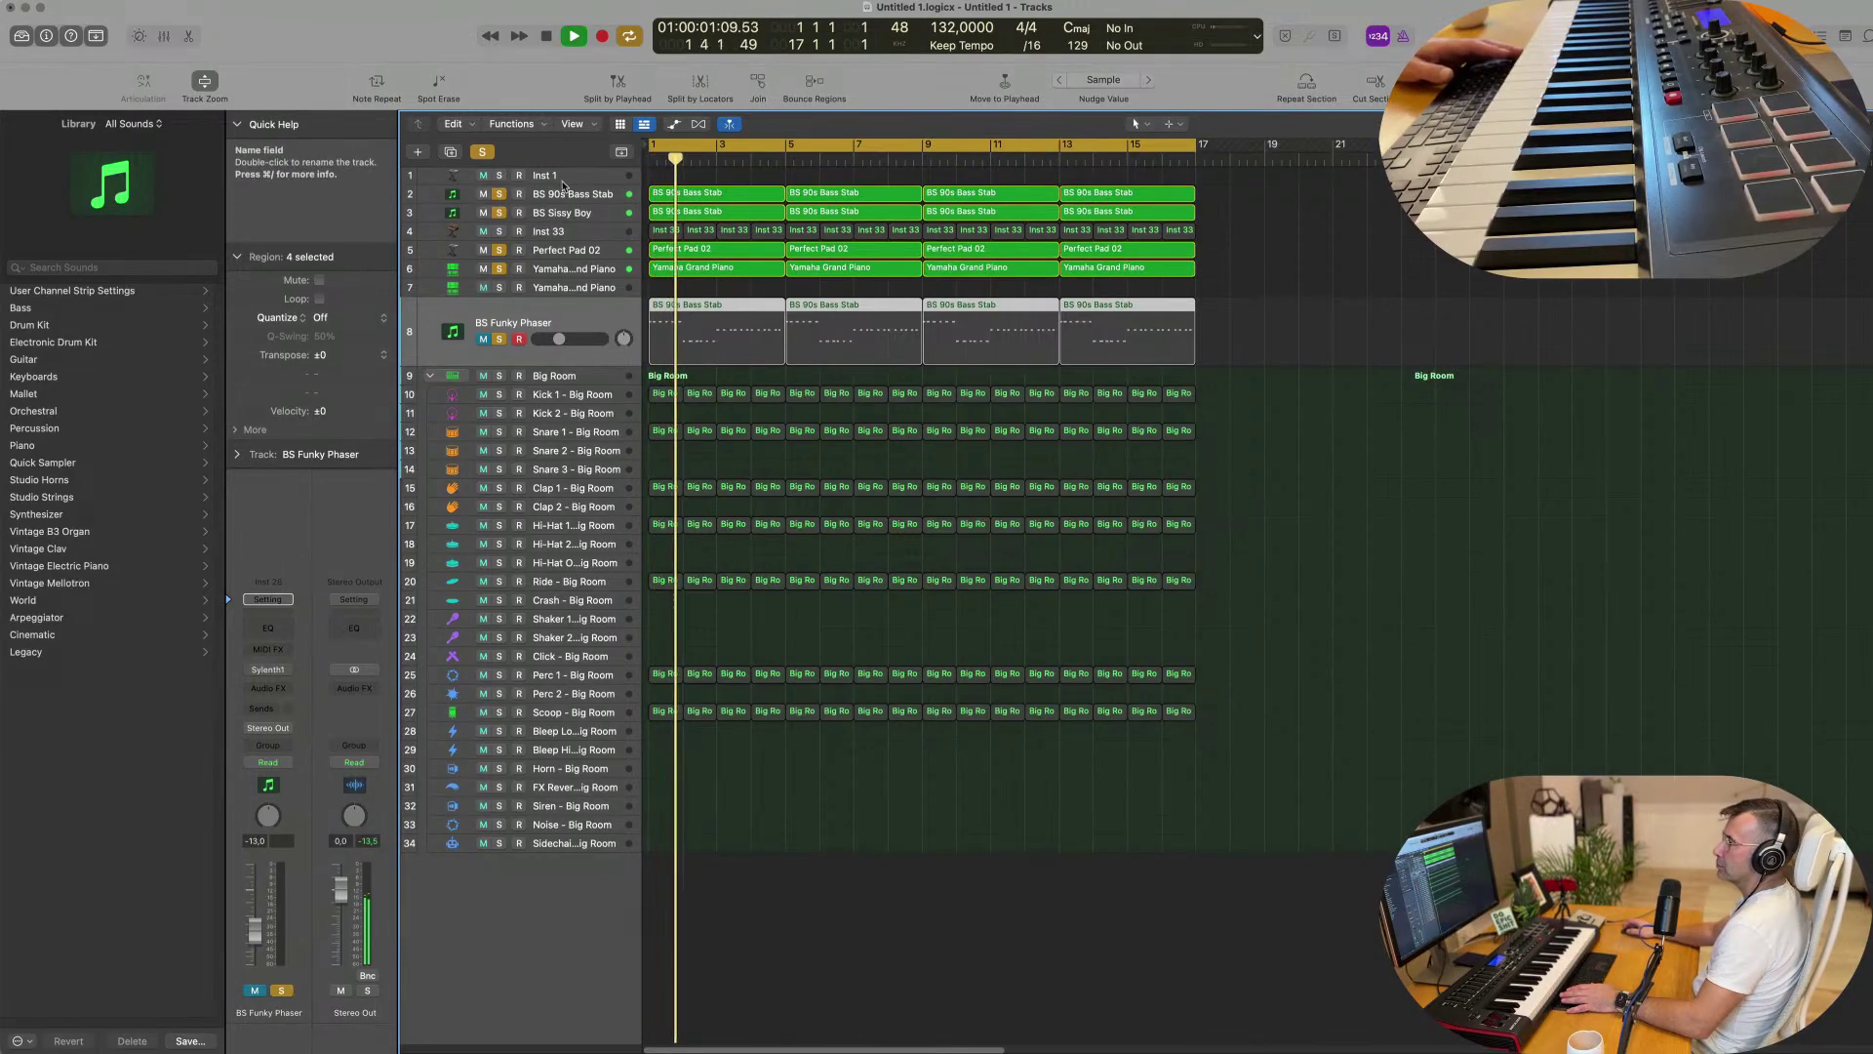
click(499, 231)
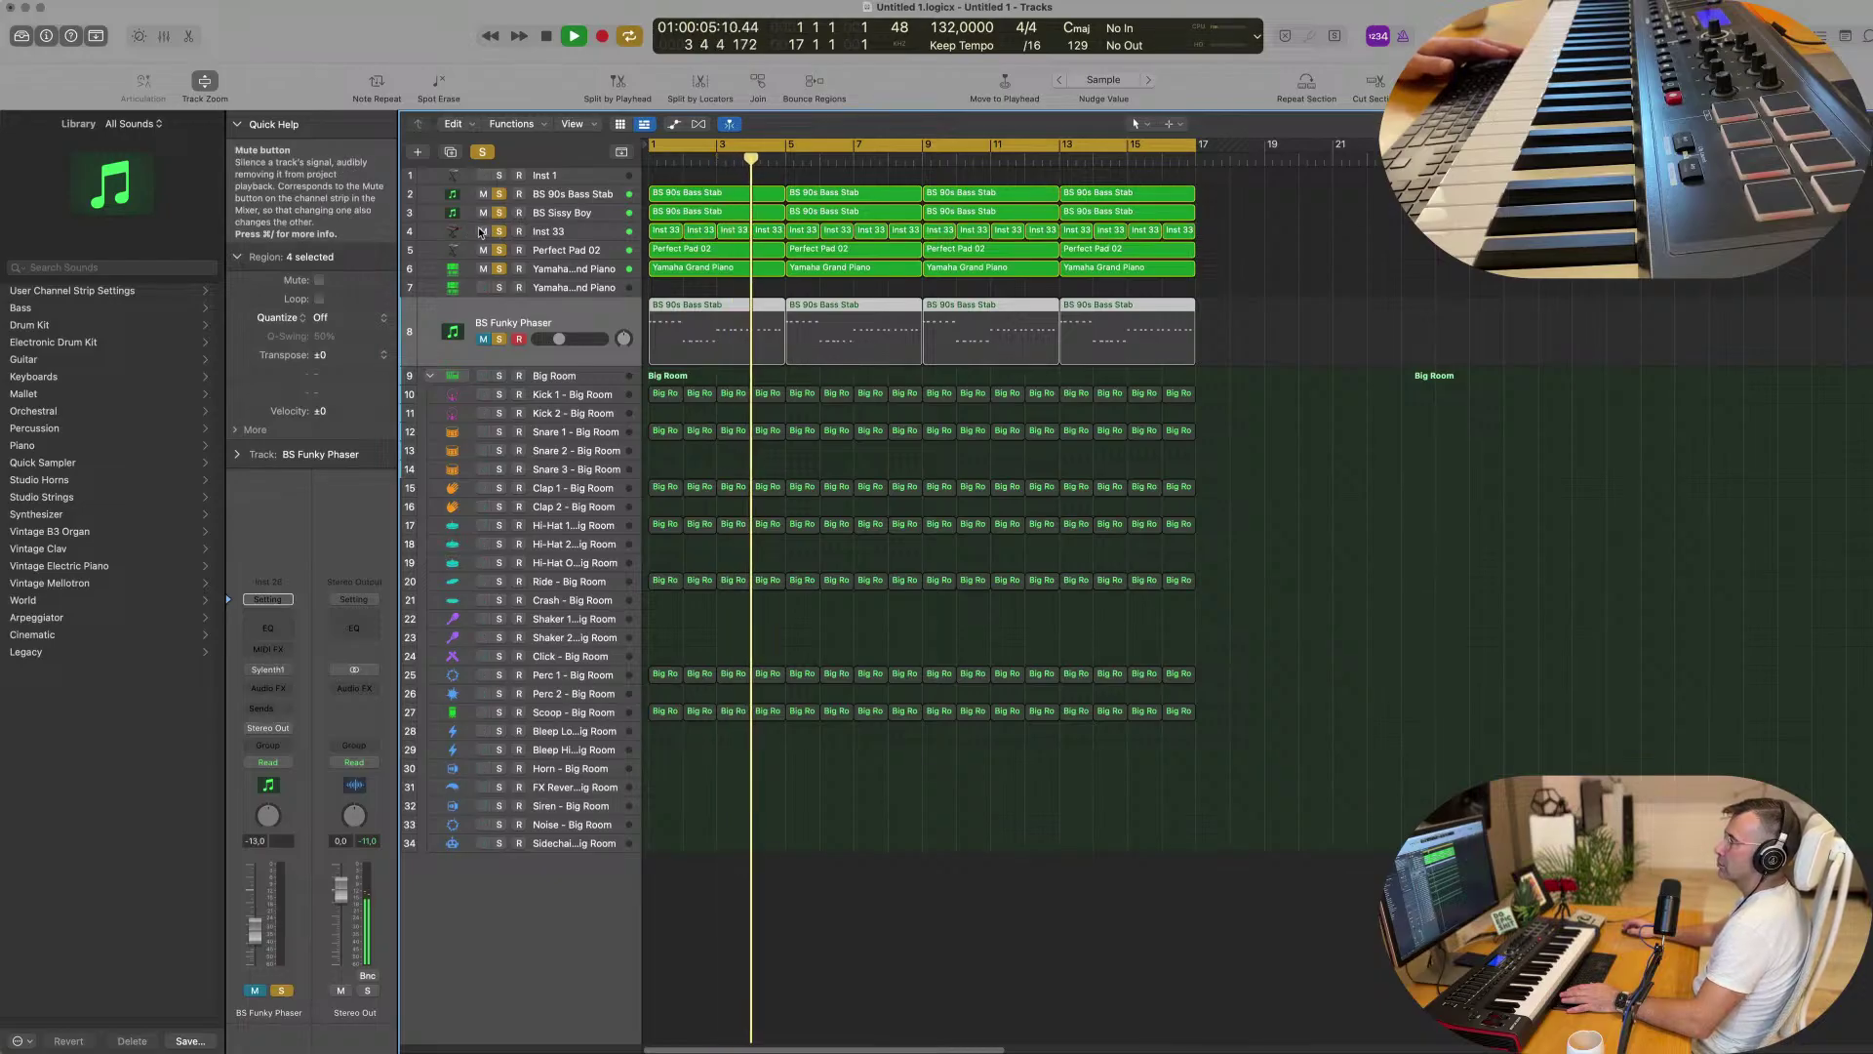
click(1250, 524)
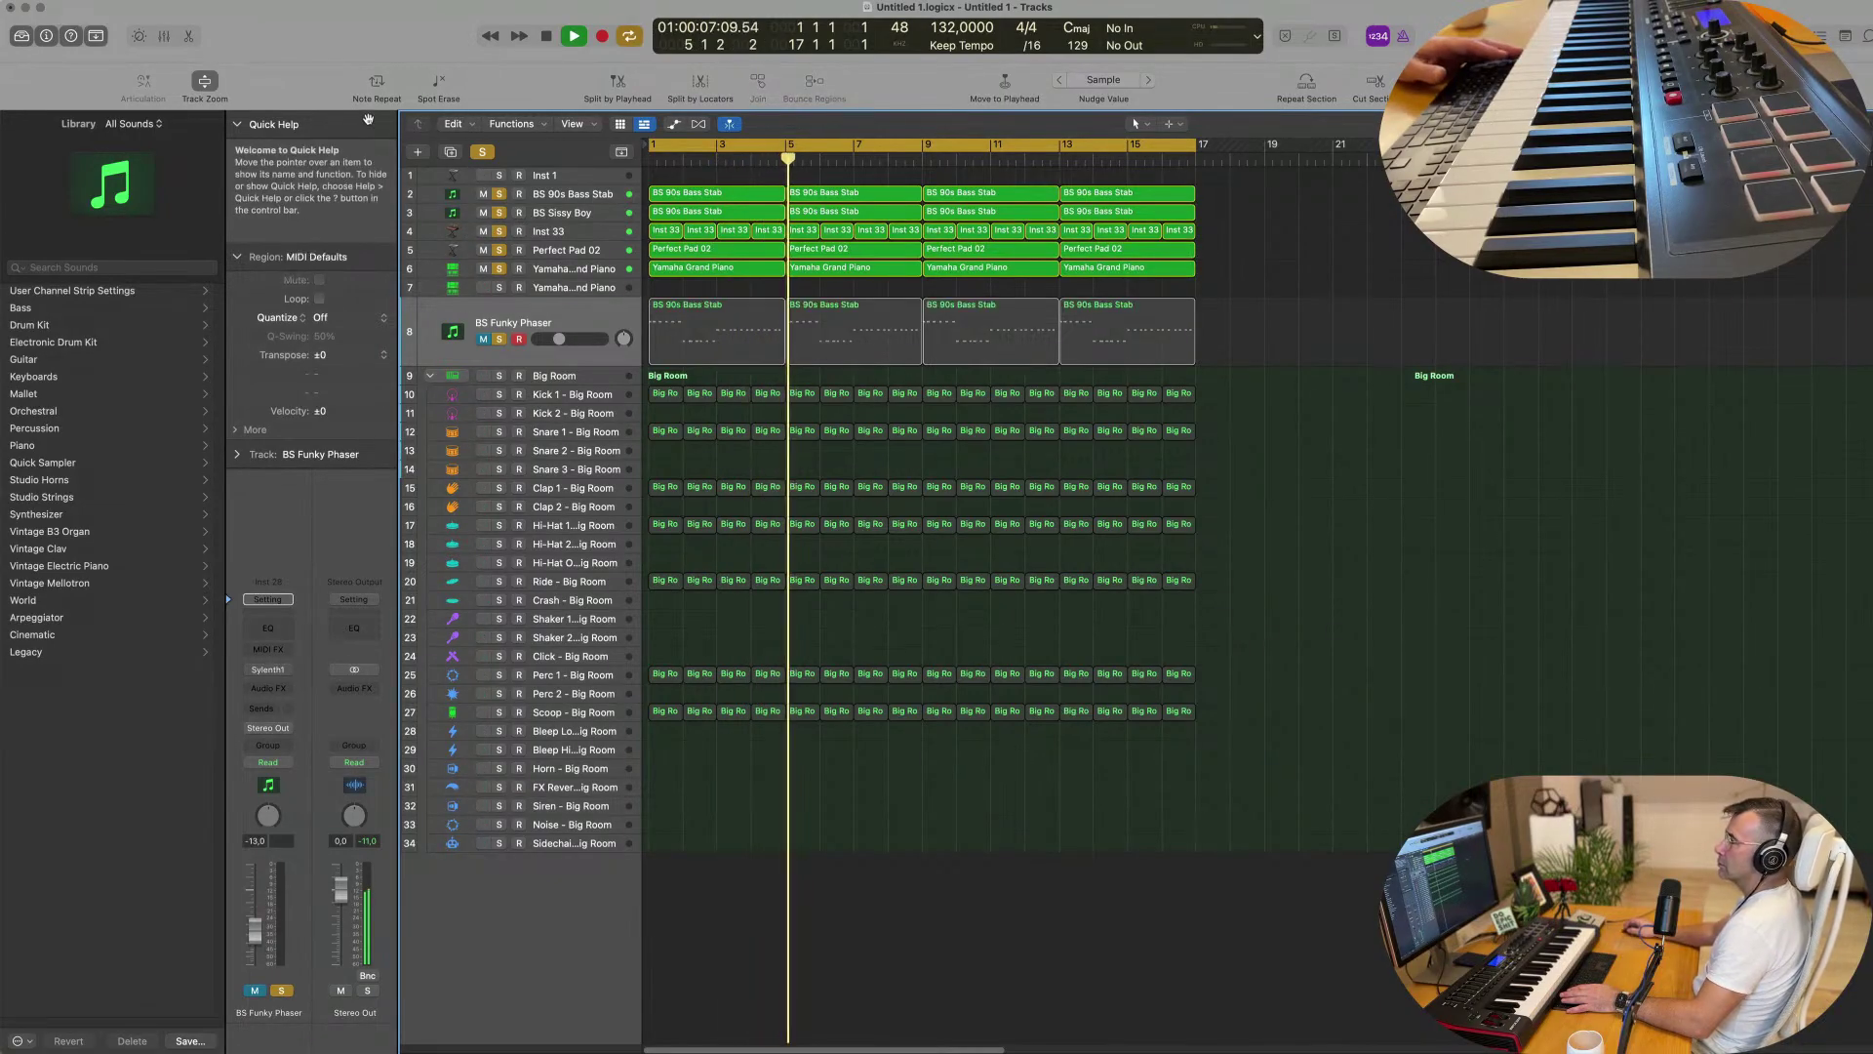
Clear the solo on all tracks and play the full arrangement from the start.
key(space)
key(ctrl+alt+super+s)
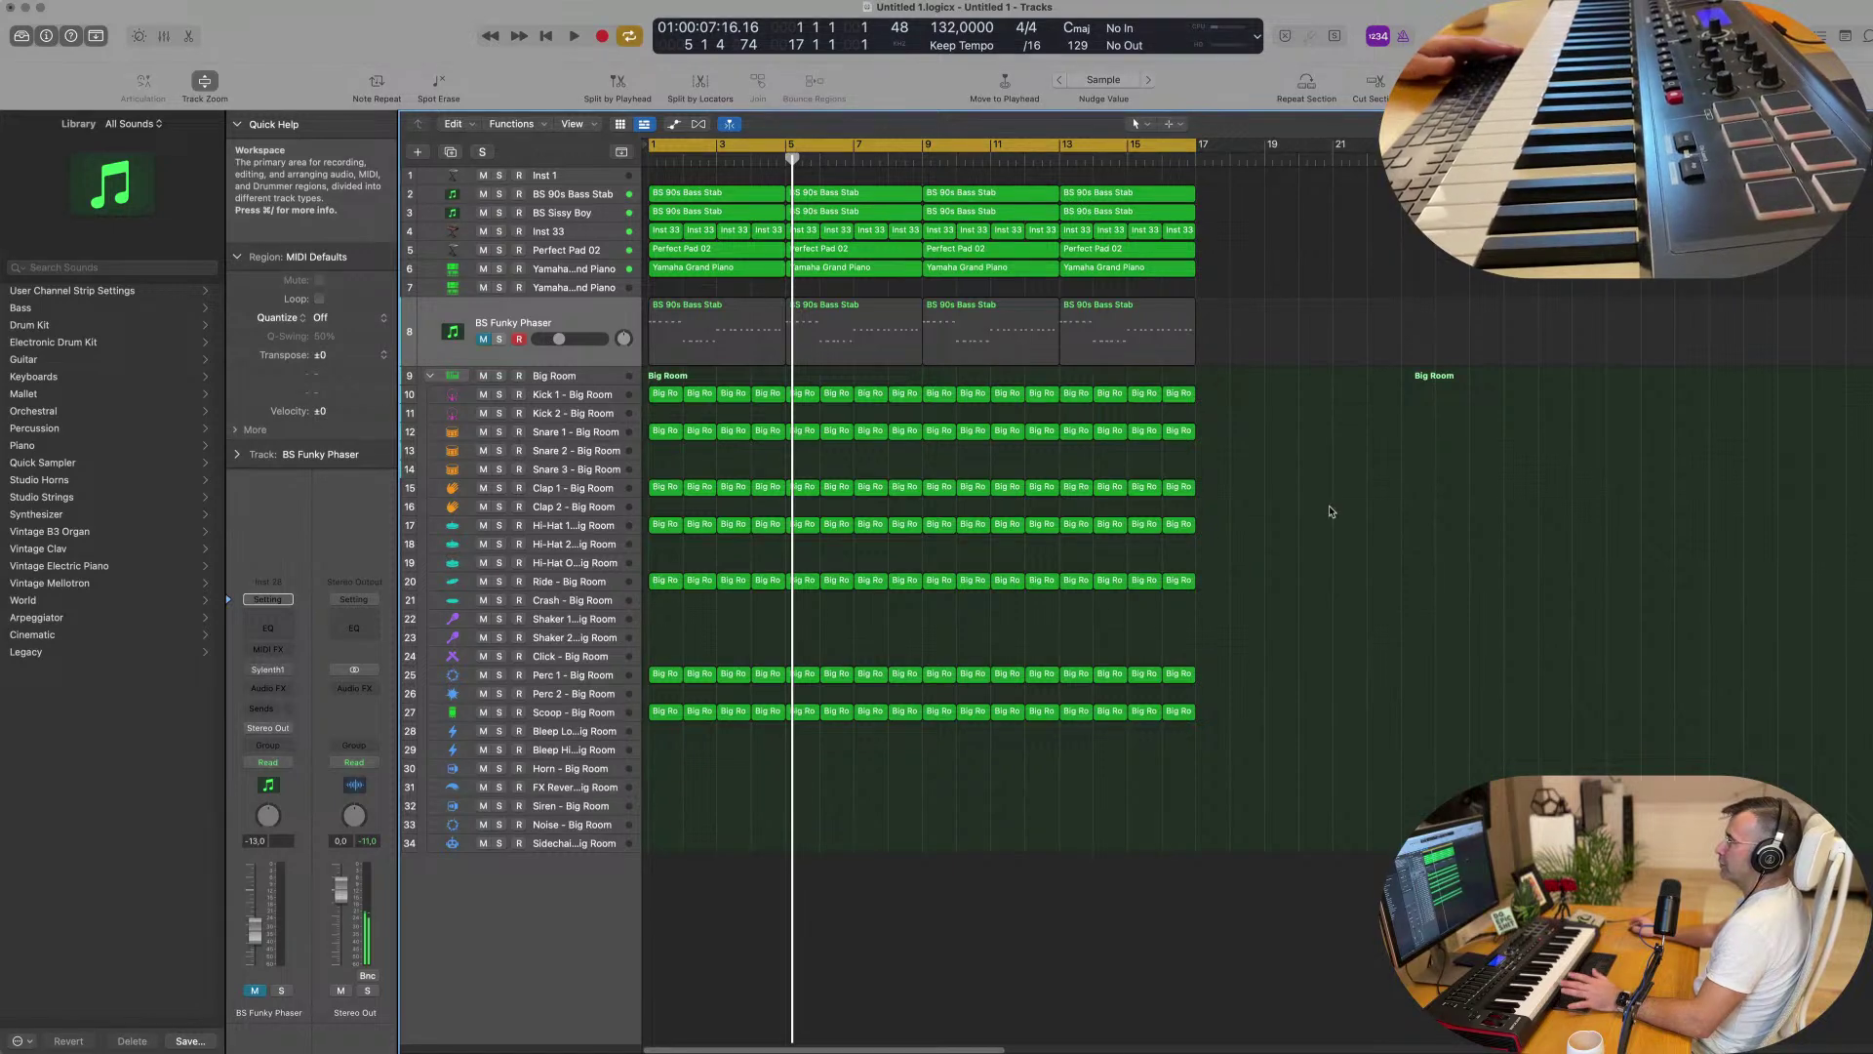
key(Return)
key(space)
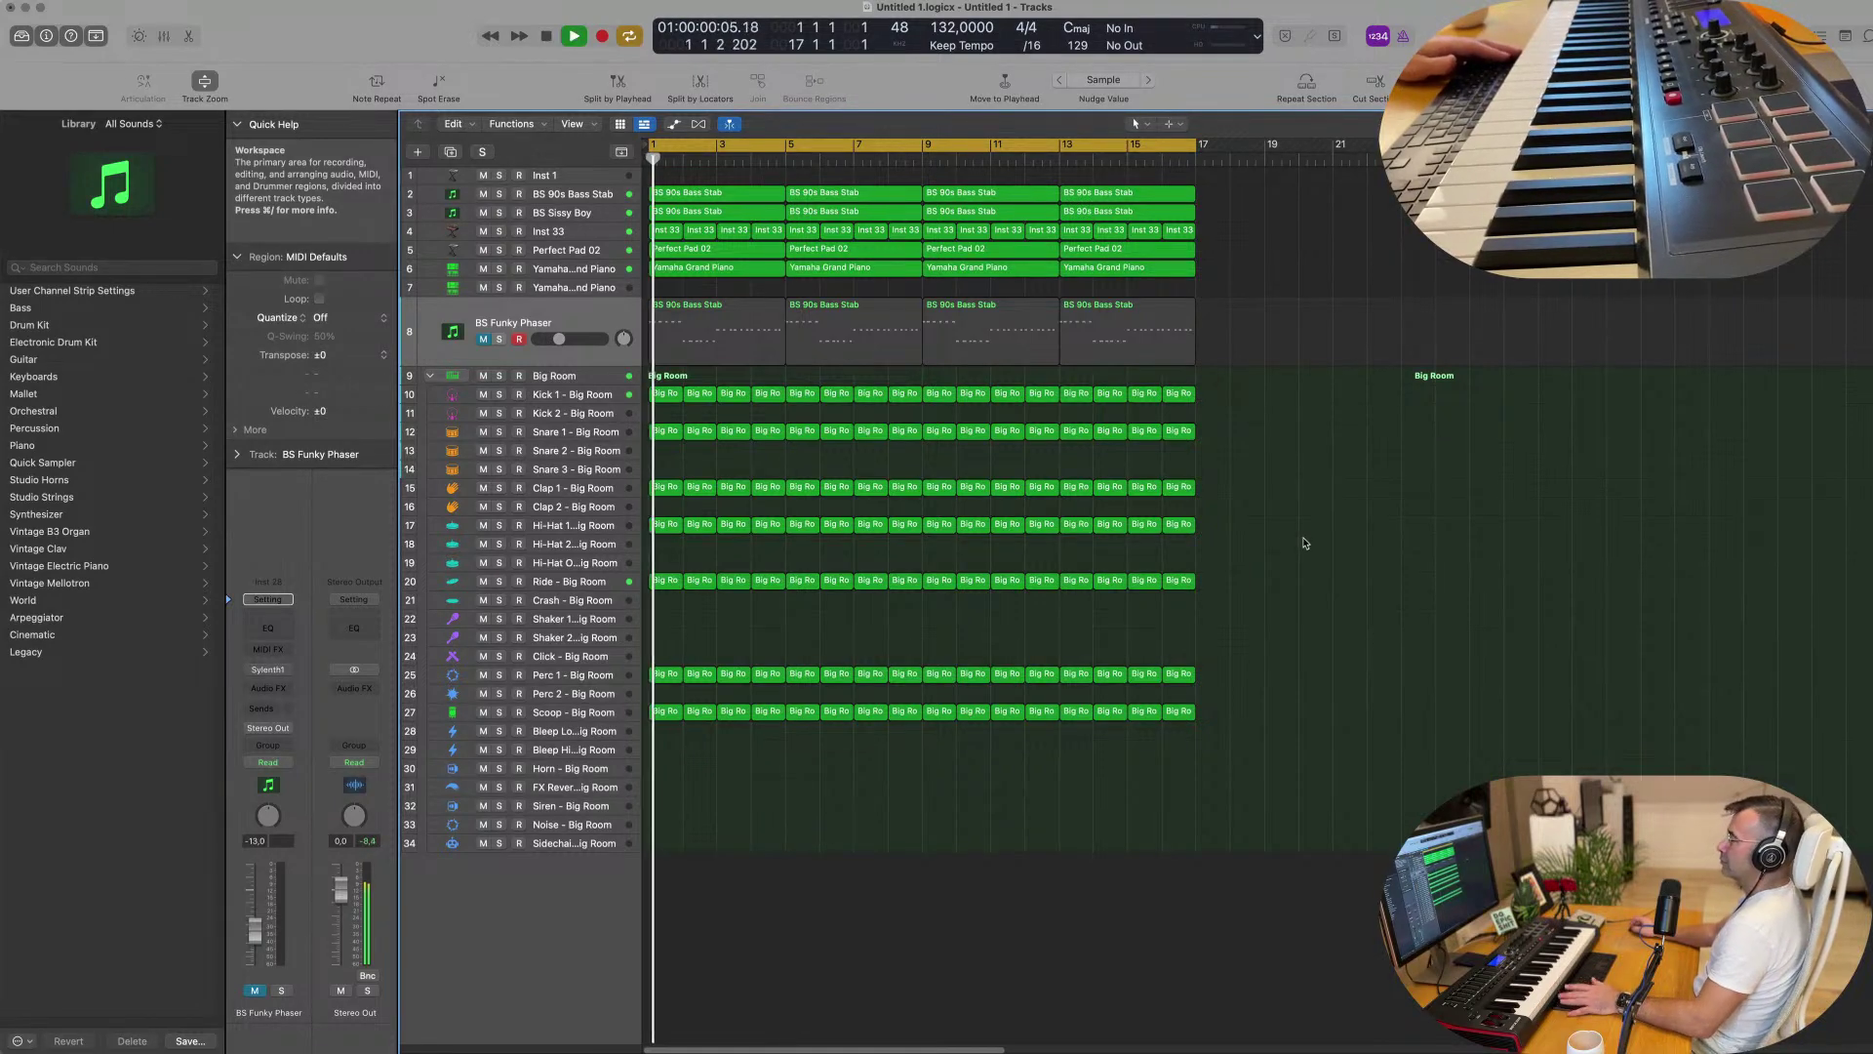
Check the Inst 33 track briefly in solo and lower its volume to -16.6 dB.
click(546, 231)
click(499, 265)
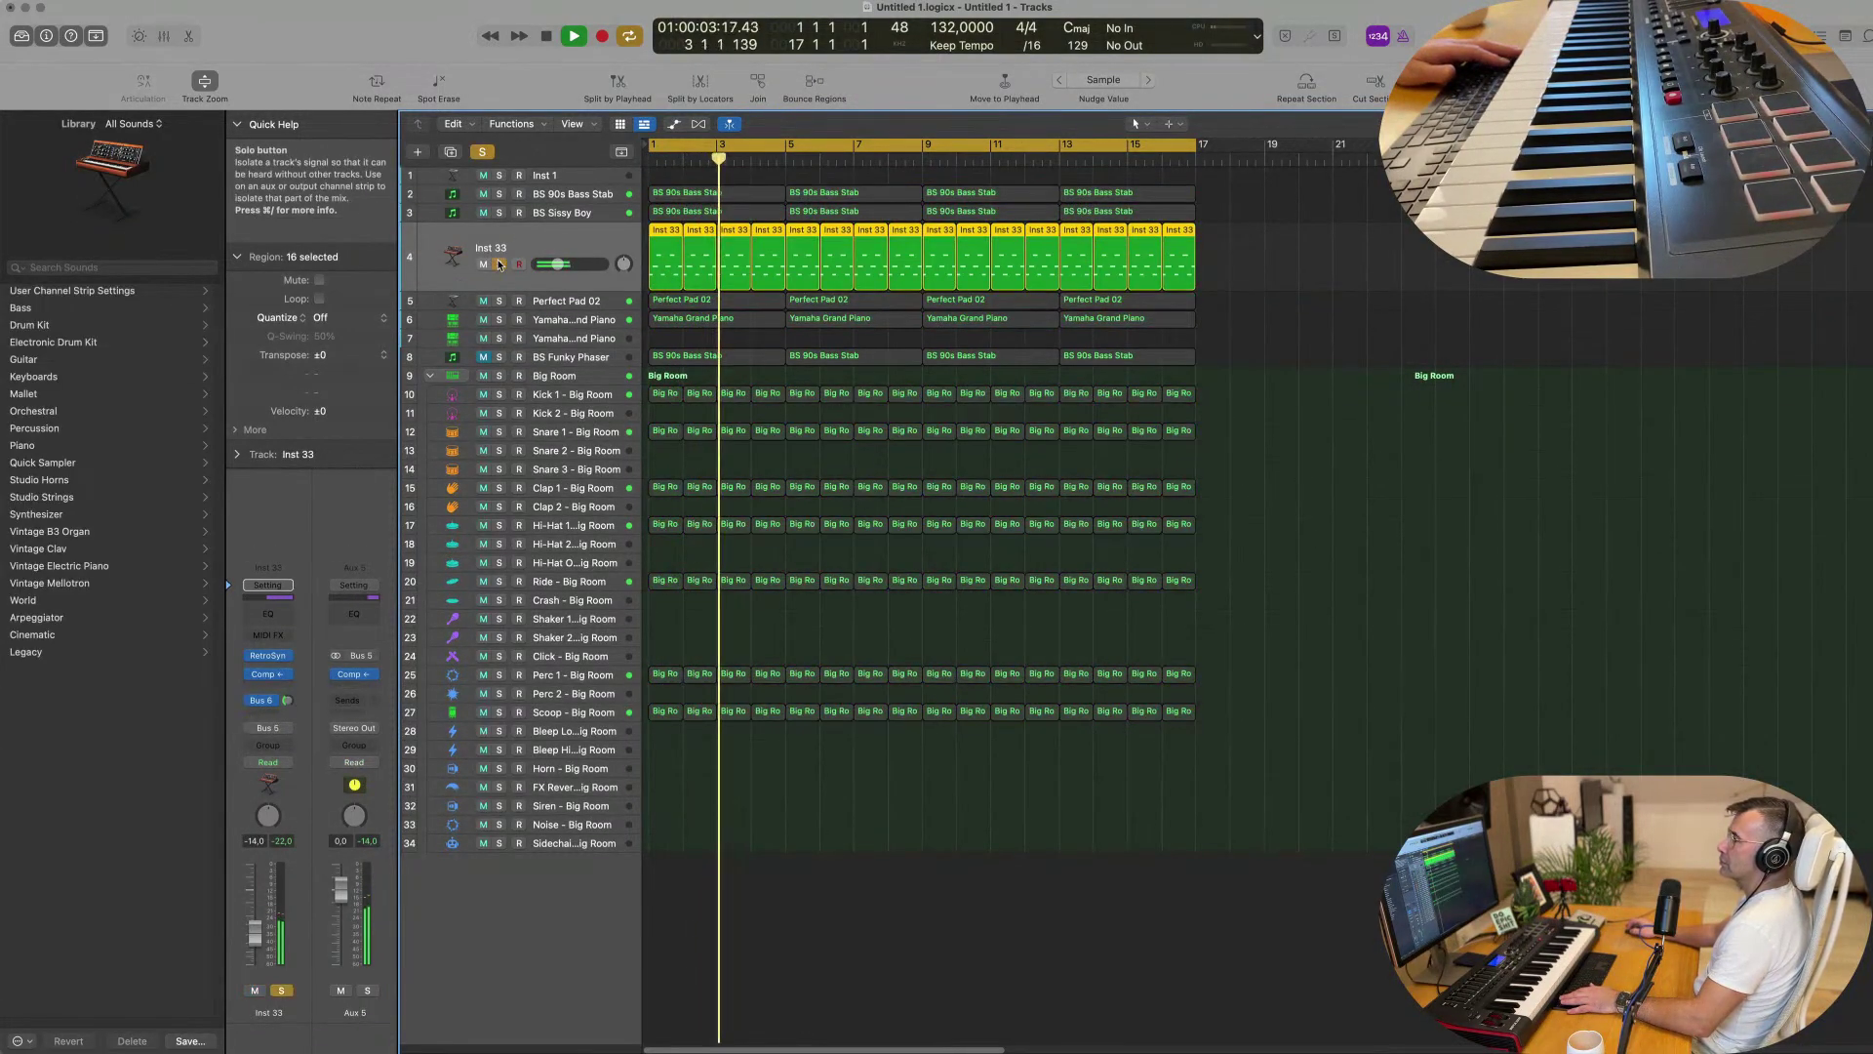
click(498, 264)
drag(556, 264, 552, 264)
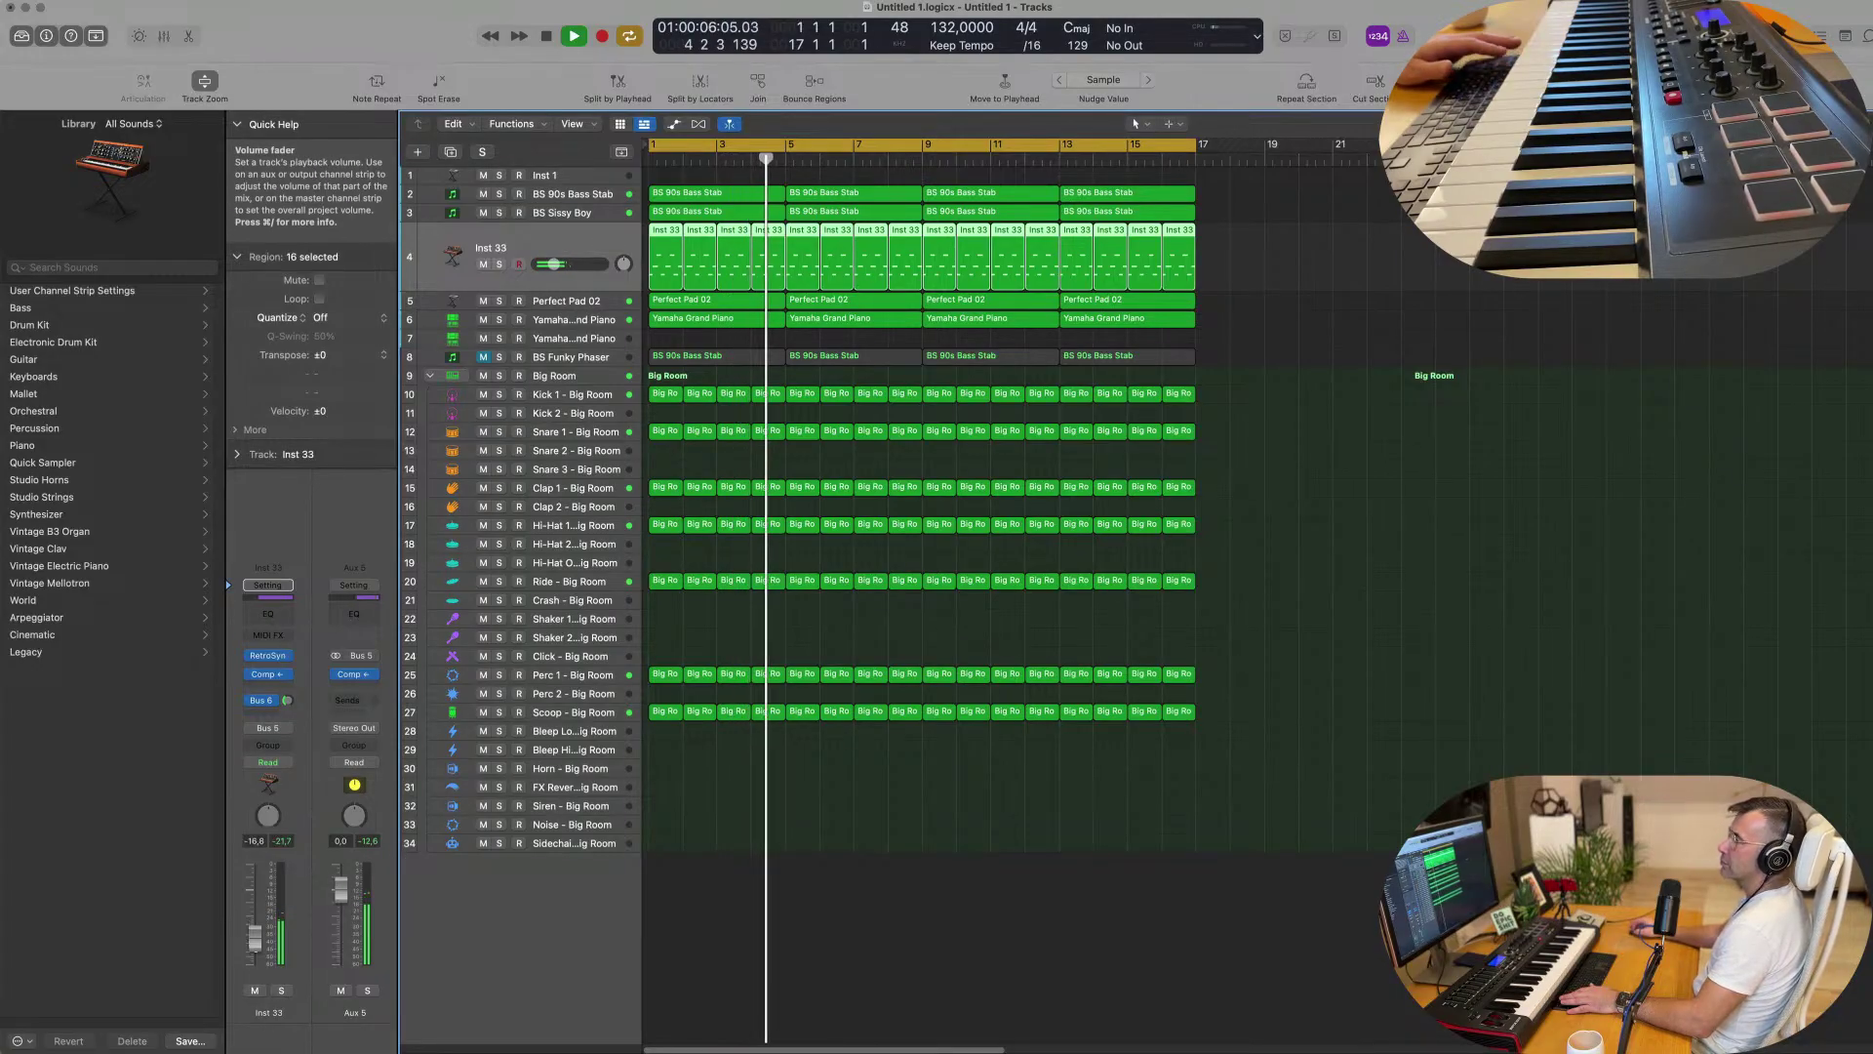
Duplicate the Perfect Pad 02 track with its instrument settings and open Alchemy on the new track.
click(579, 299)
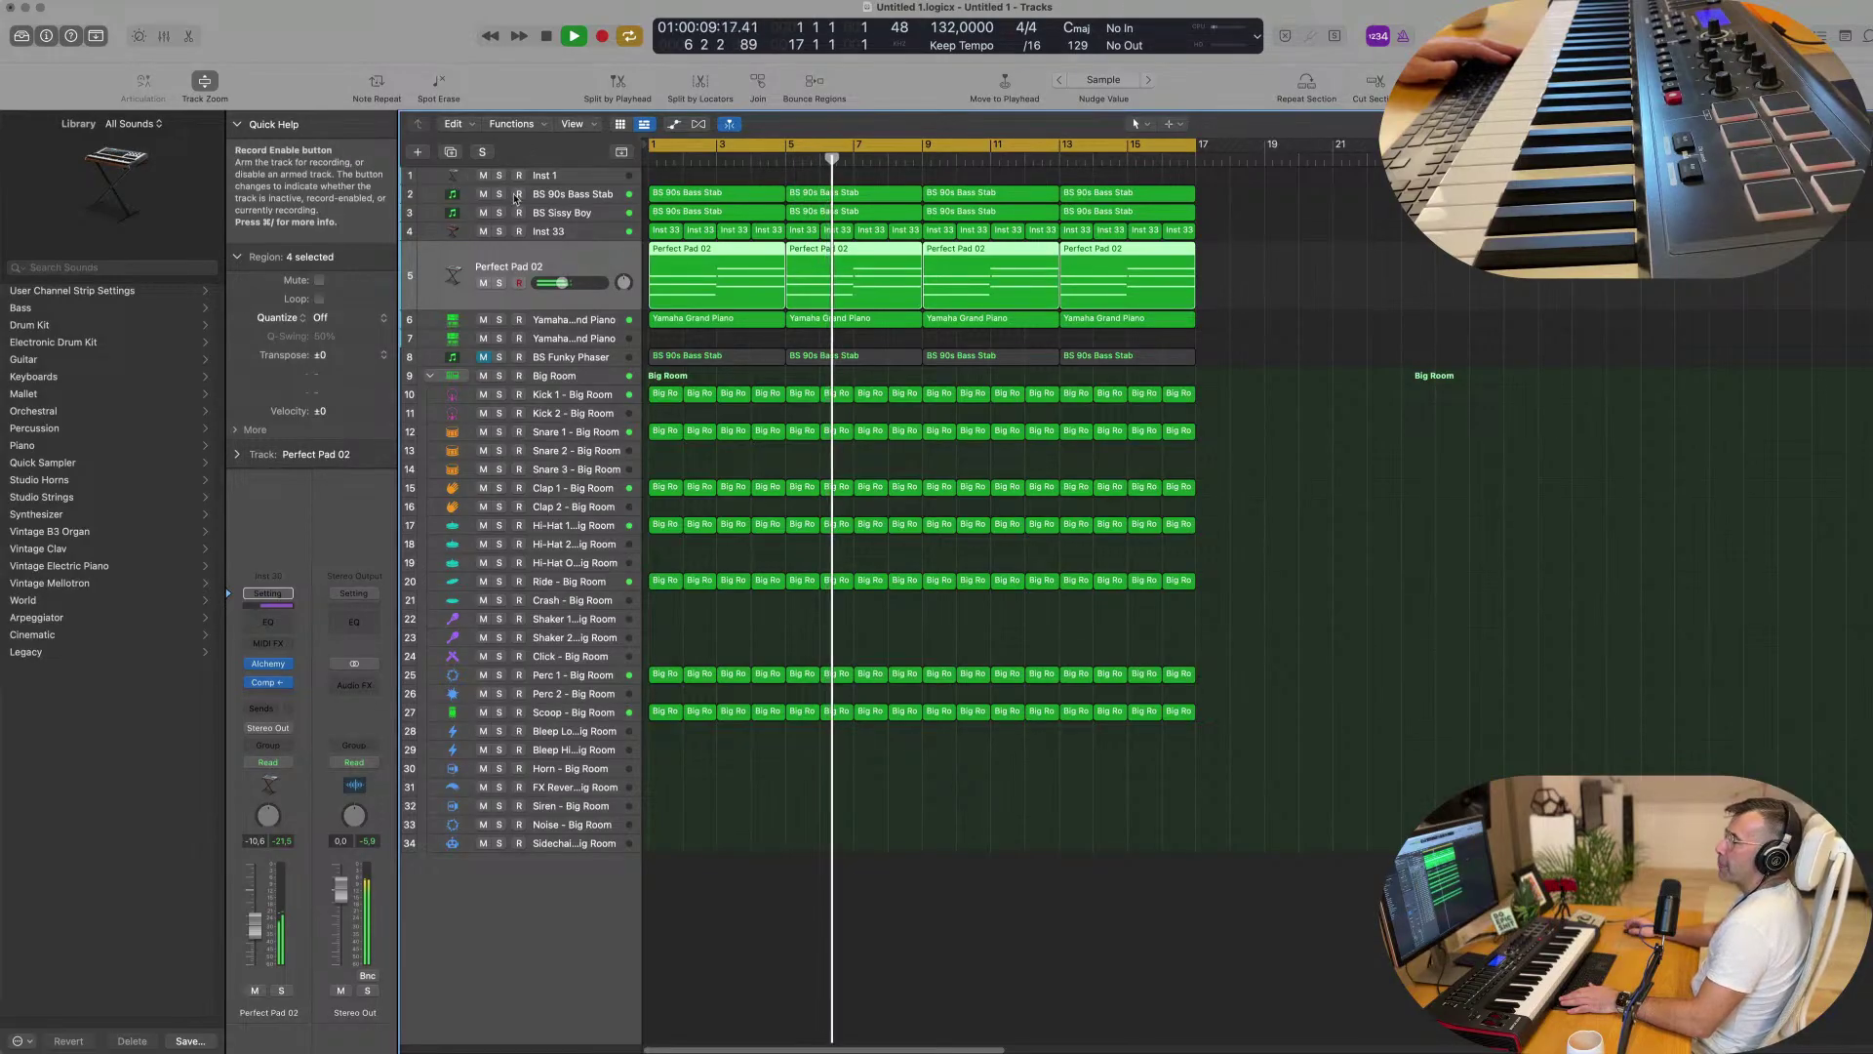
key(super+d)
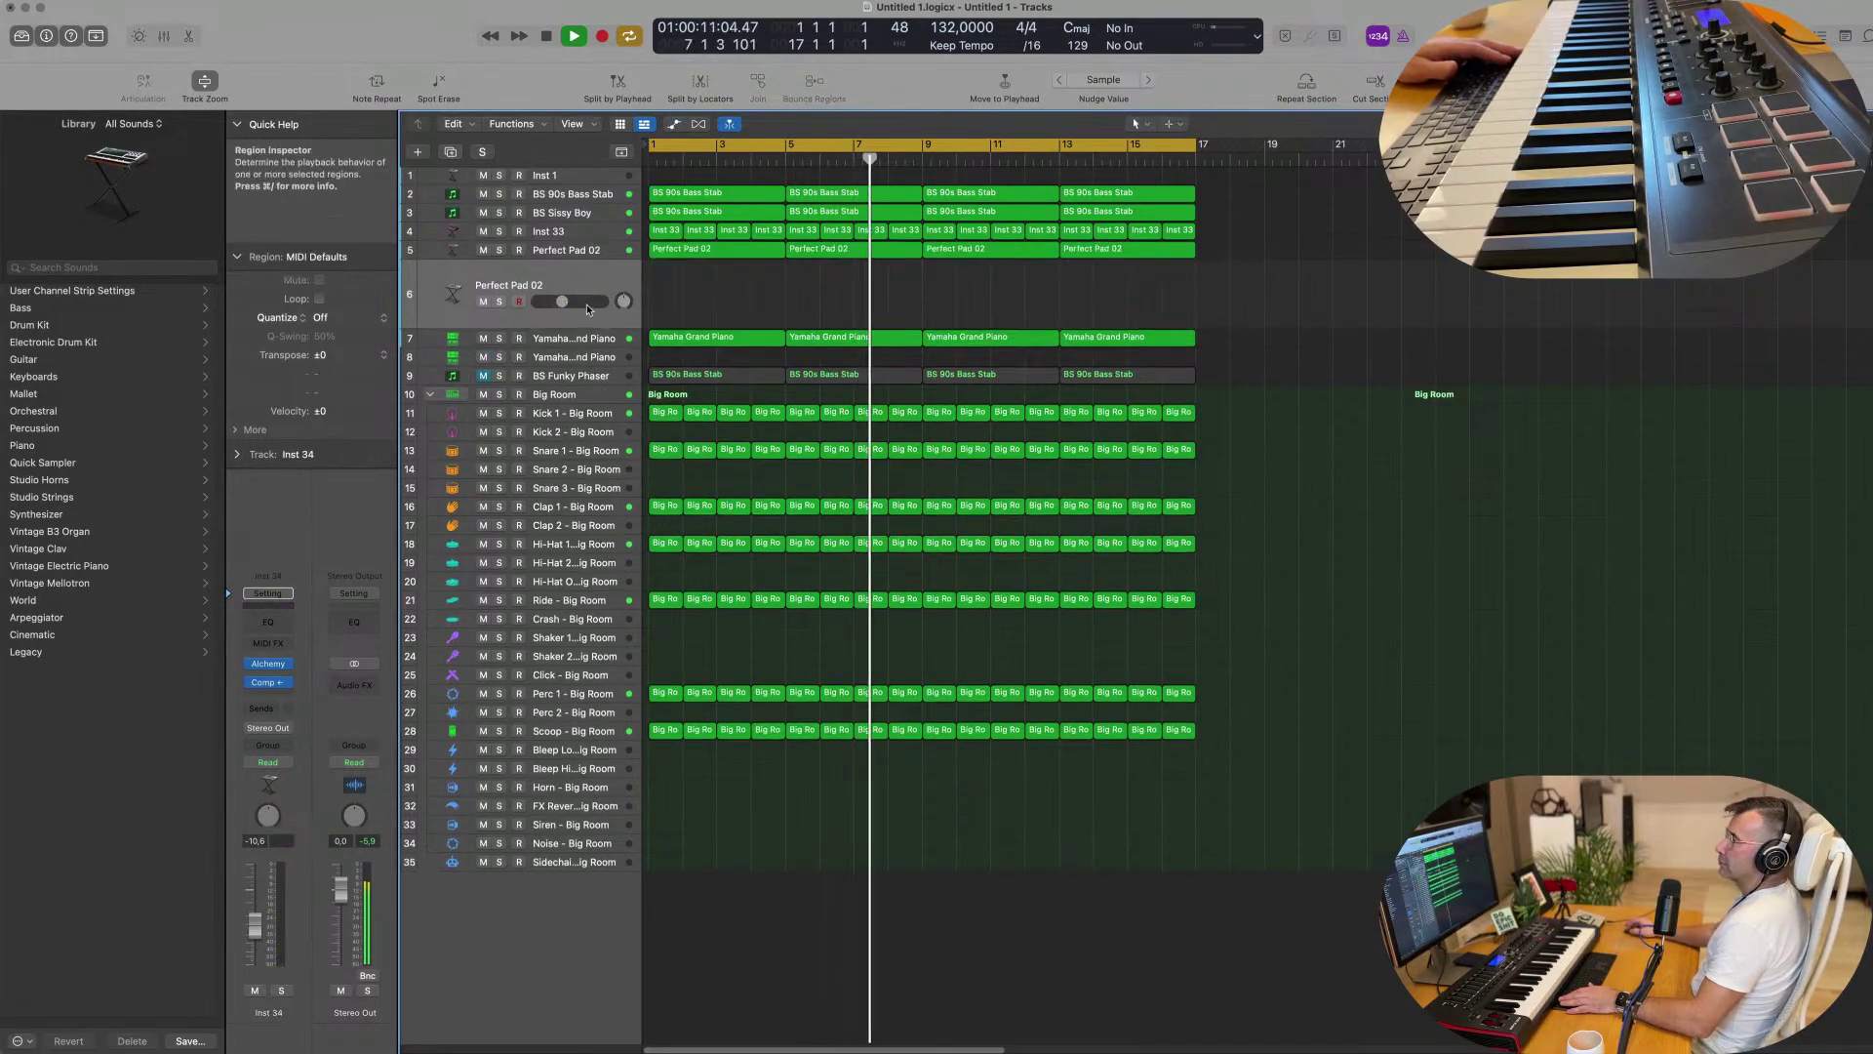
click(268, 668)
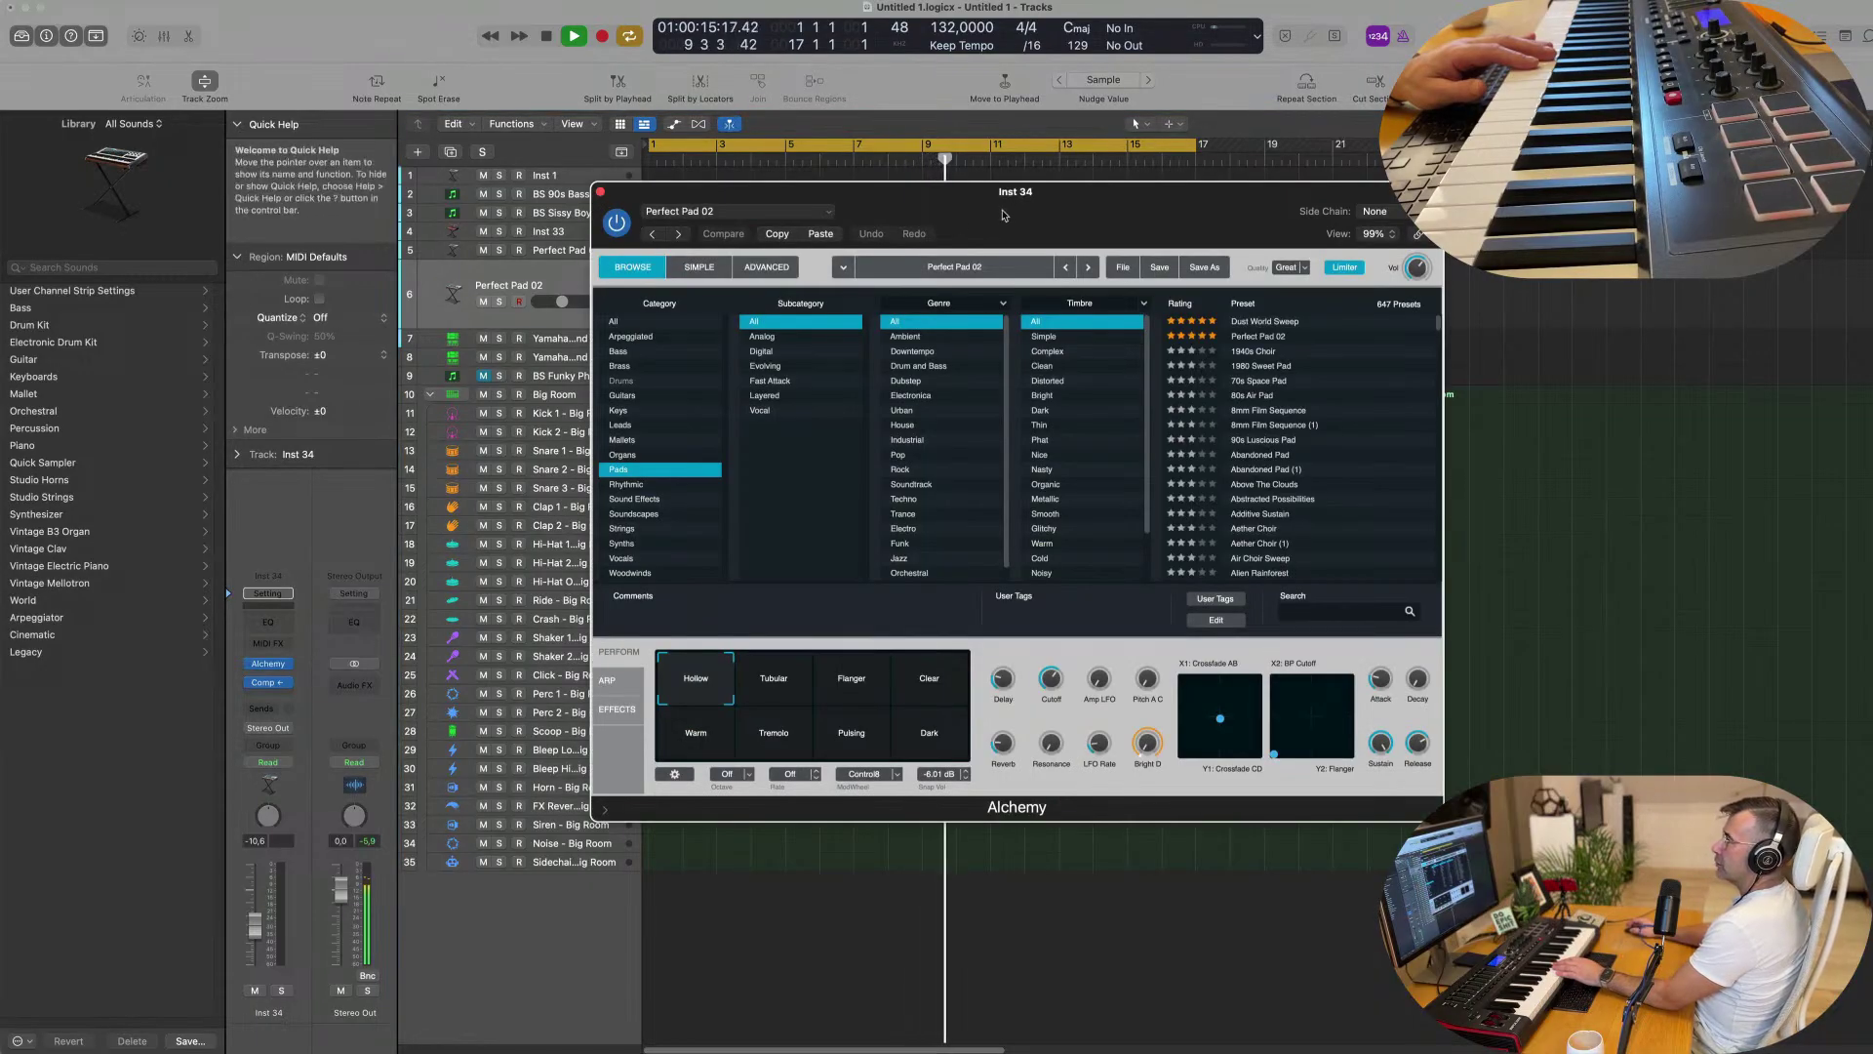
drag(1003, 215, 880, 207)
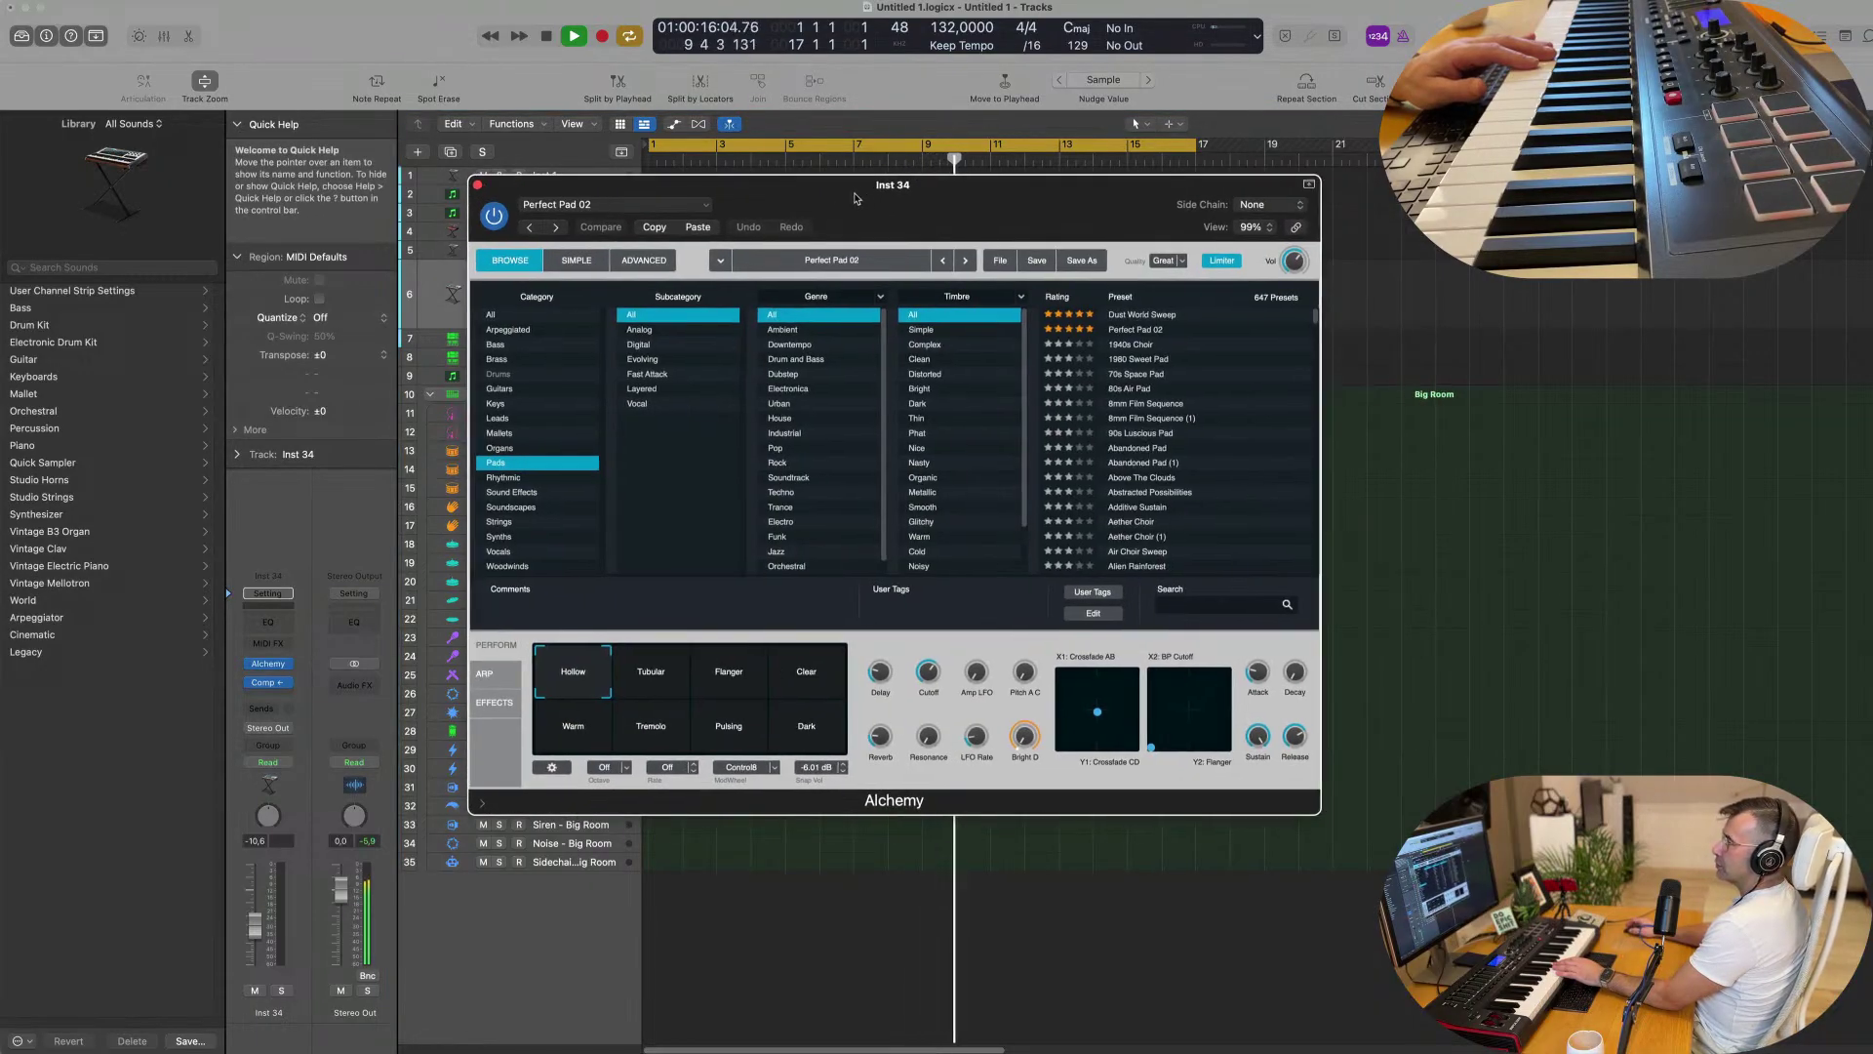
Load the Brassy Jazz Ensemble preset from Alchemy's Brass category and raise the new track's volume to -3.1 dB.
click(500, 359)
click(1161, 419)
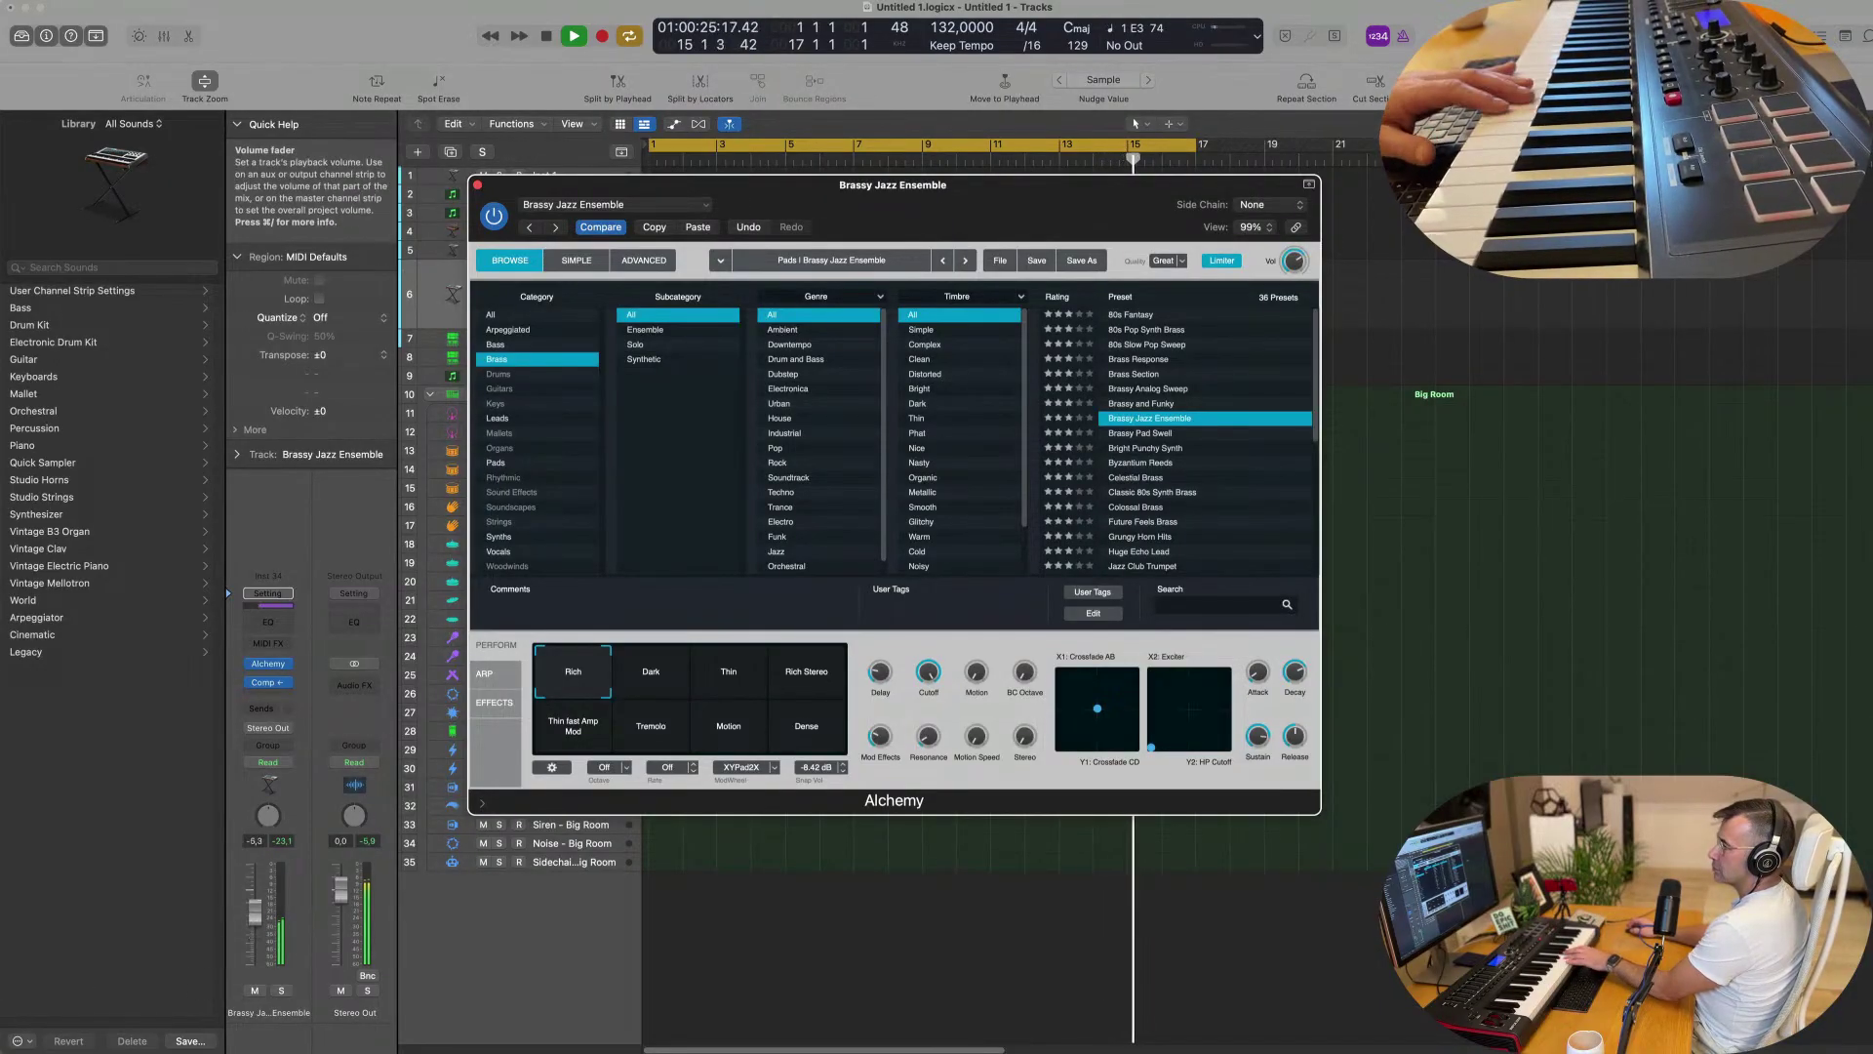
drag(255, 910, 256, 893)
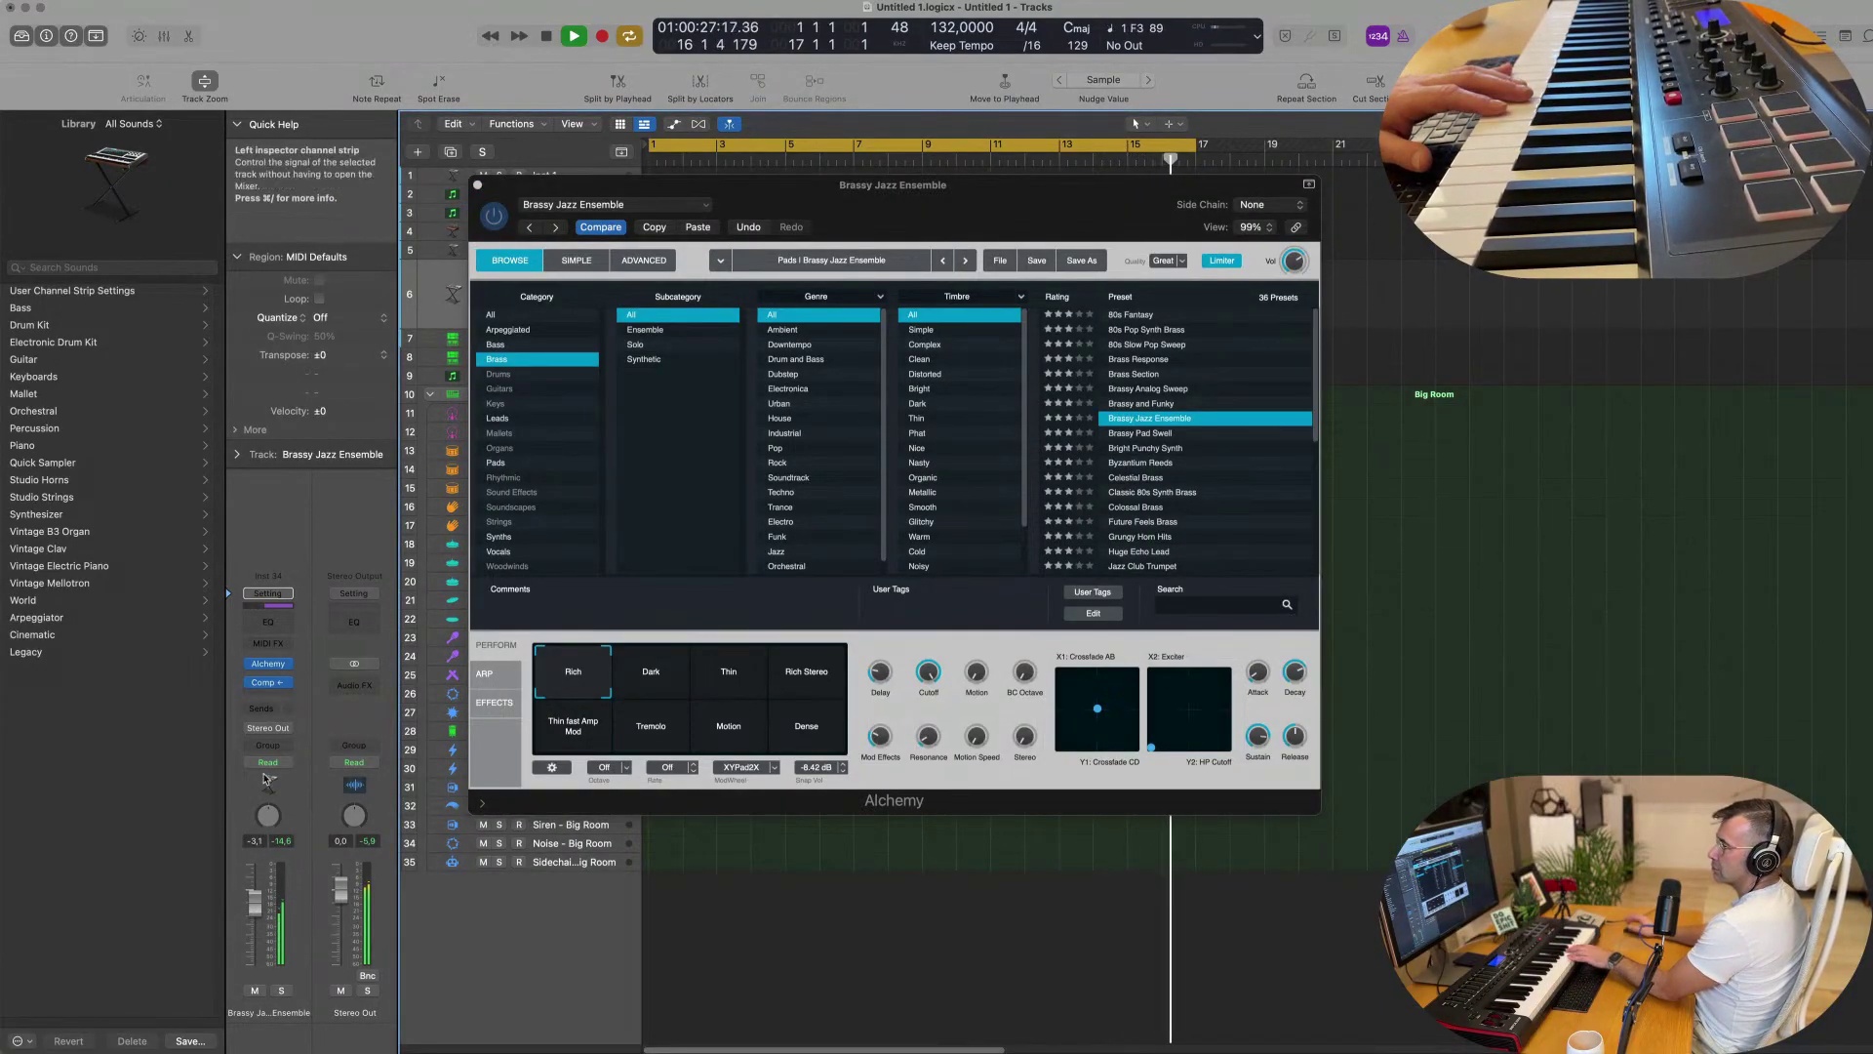
Add a Bus 6 send to the Brassy Jazz Ensemble track and turn up its send level.
click(260, 710)
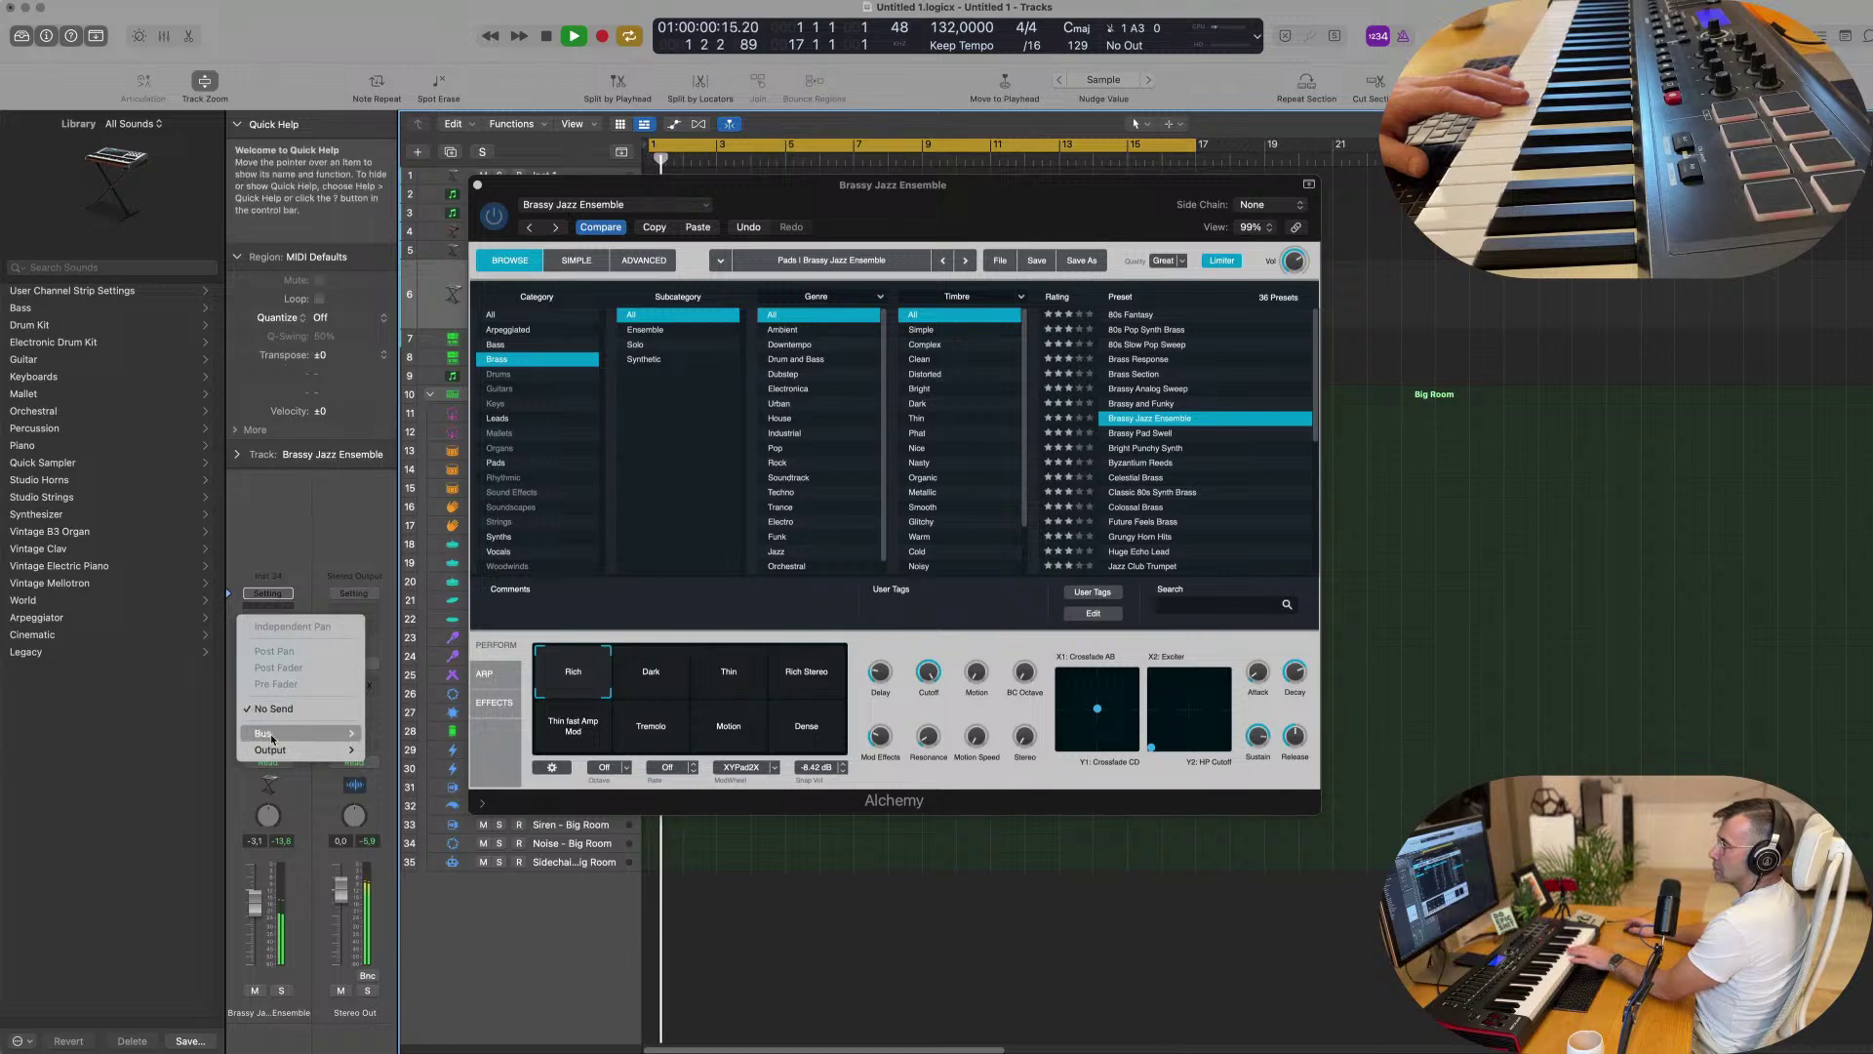
mouse_move(268, 734)
click(404, 487)
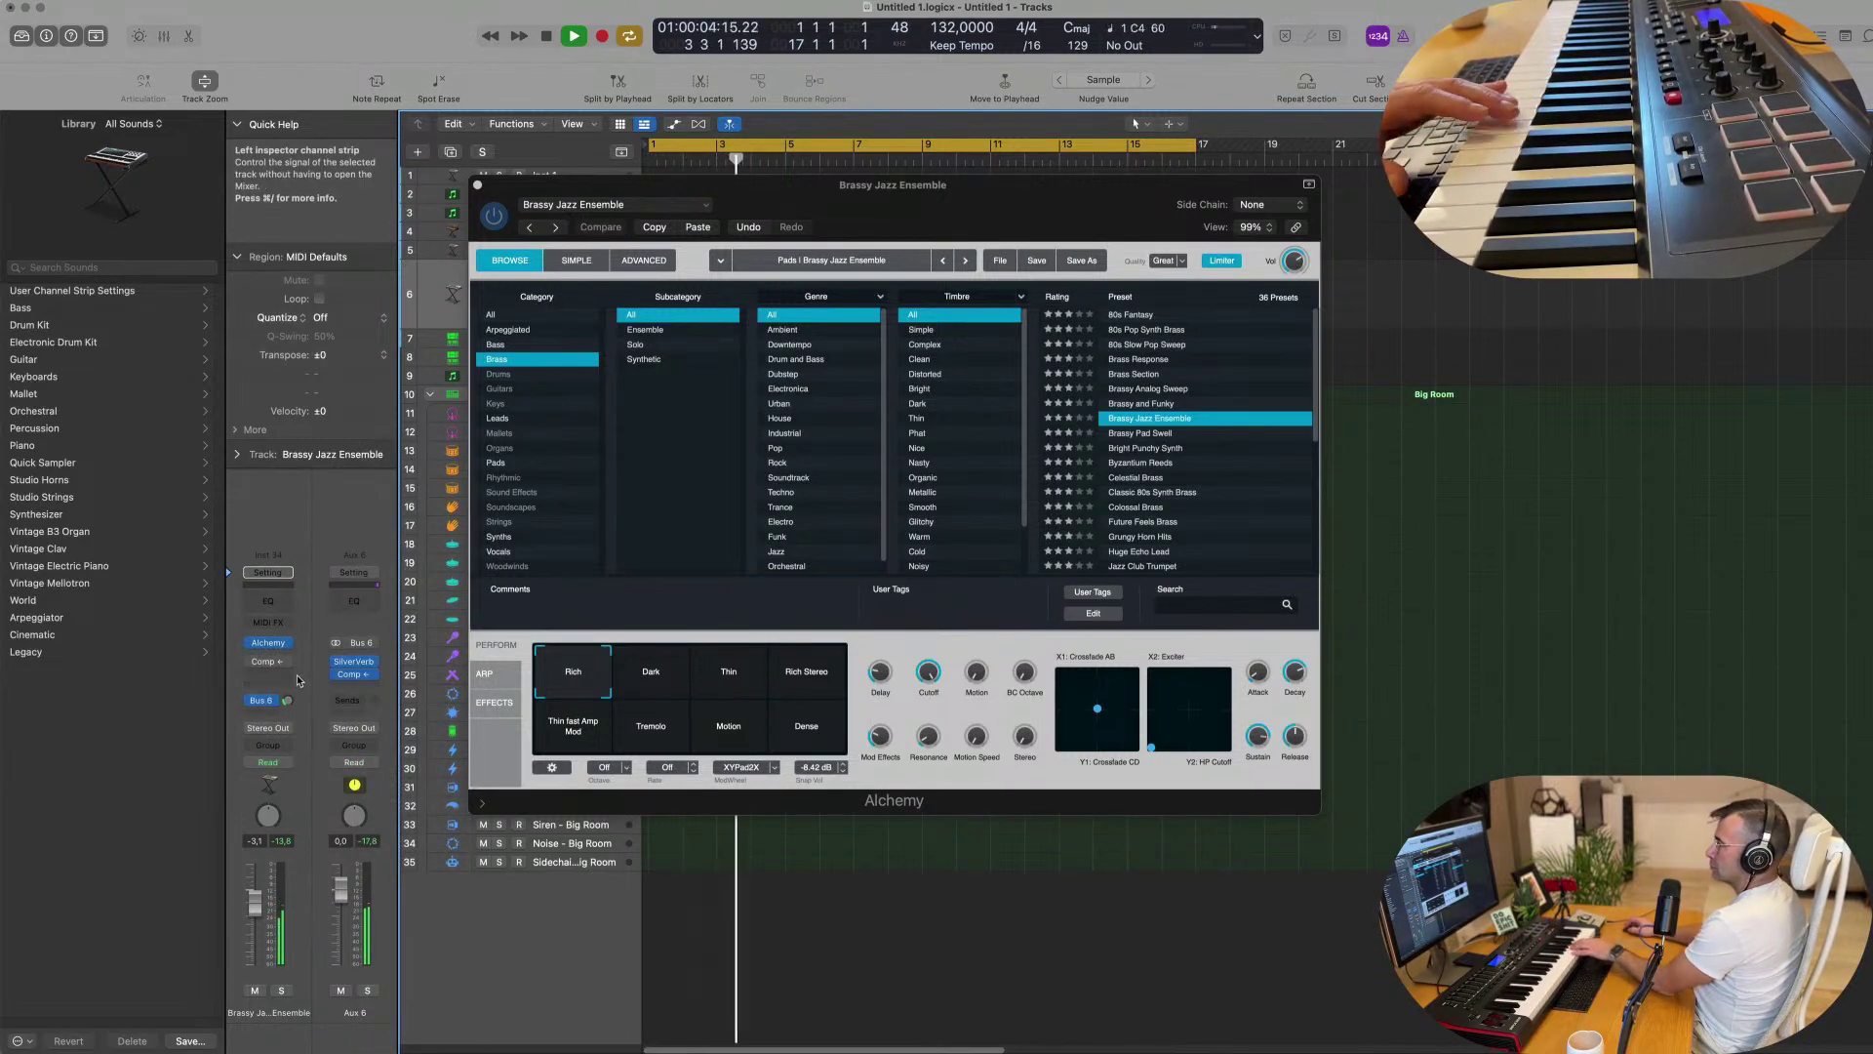
mouse_move(291, 701)
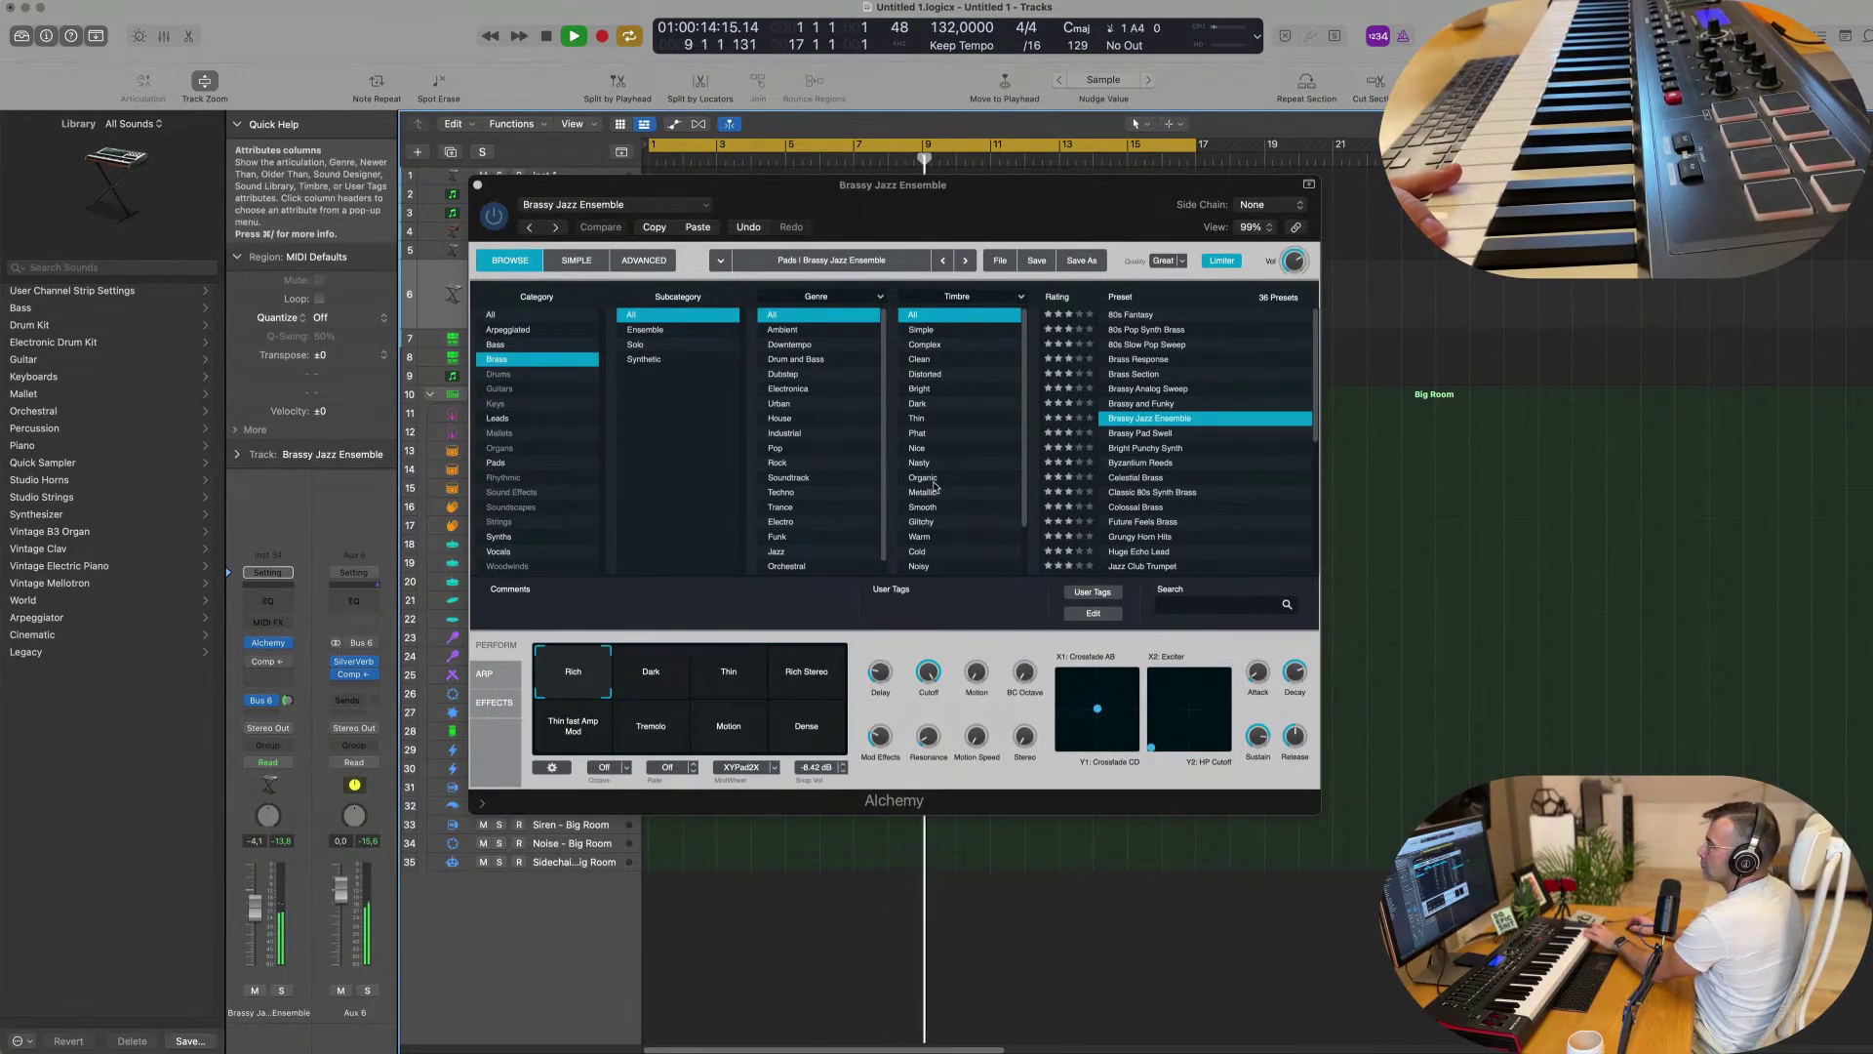
Record a melody with the Byzantium Reeds brass preset and play the arrangement back from the start.
click(1147, 465)
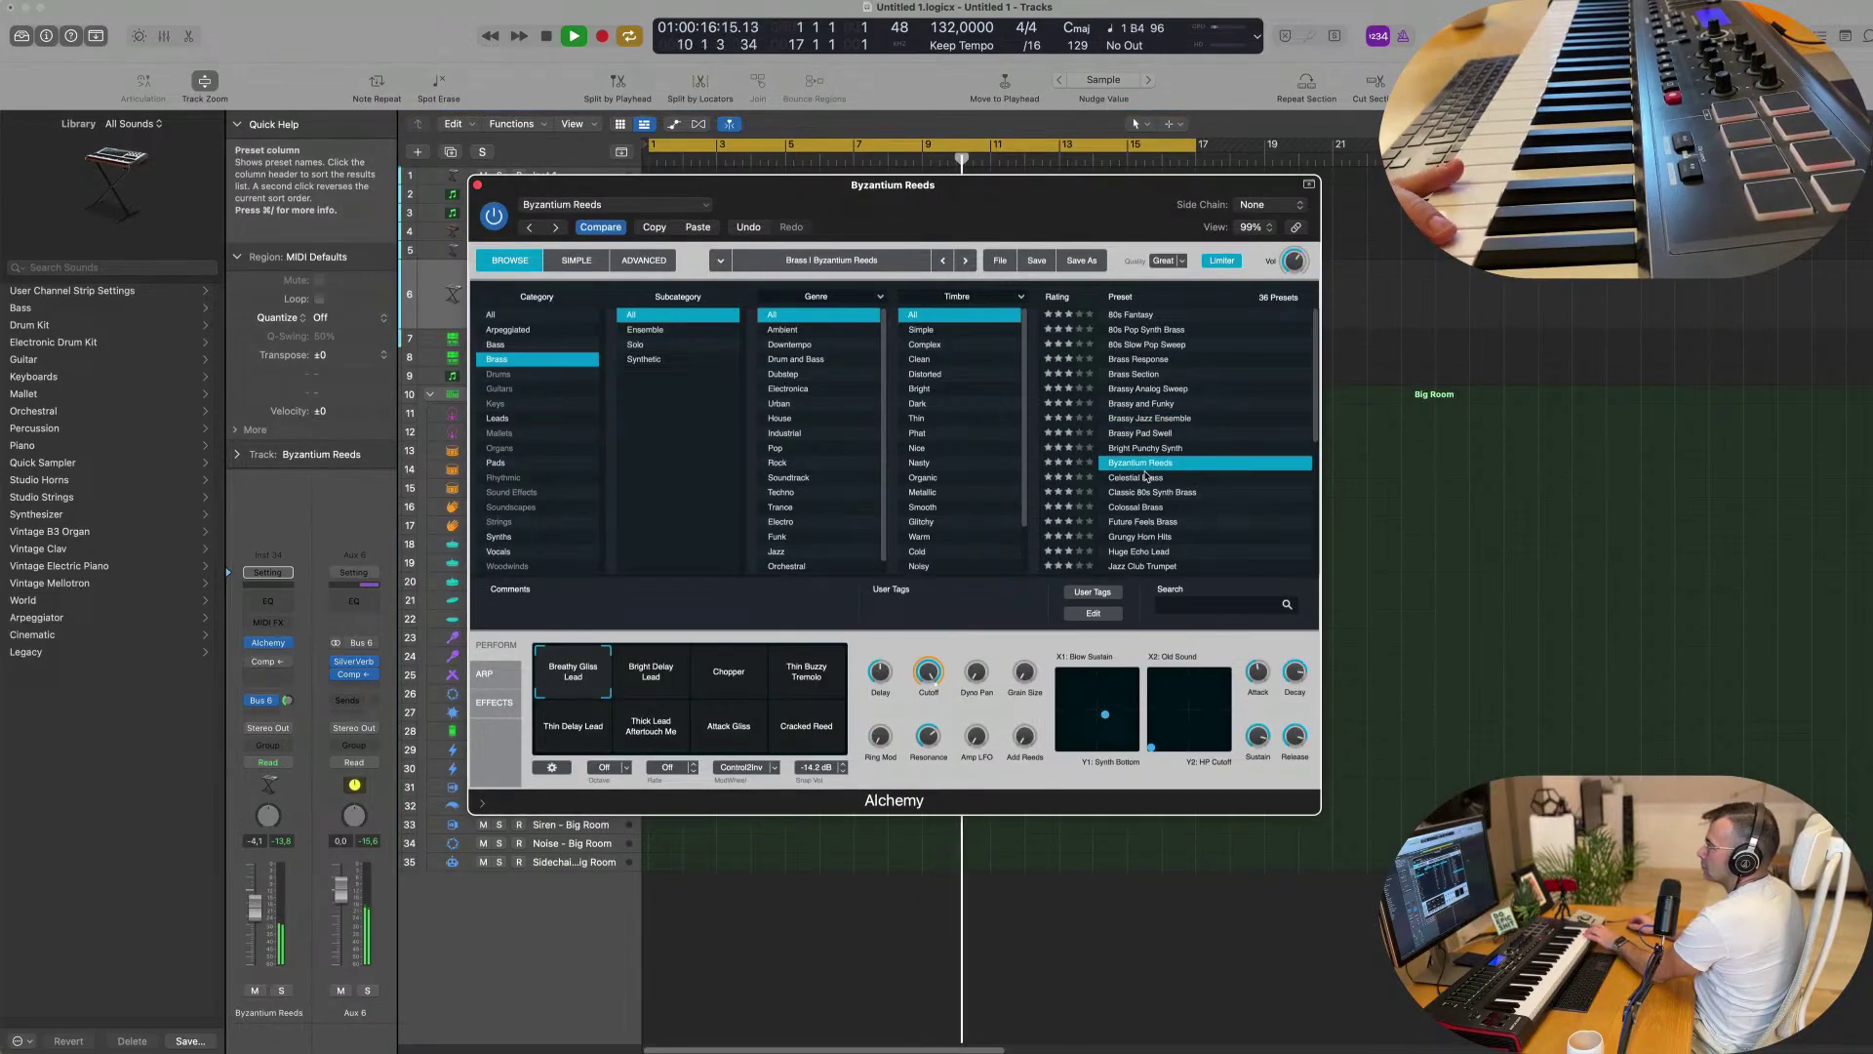
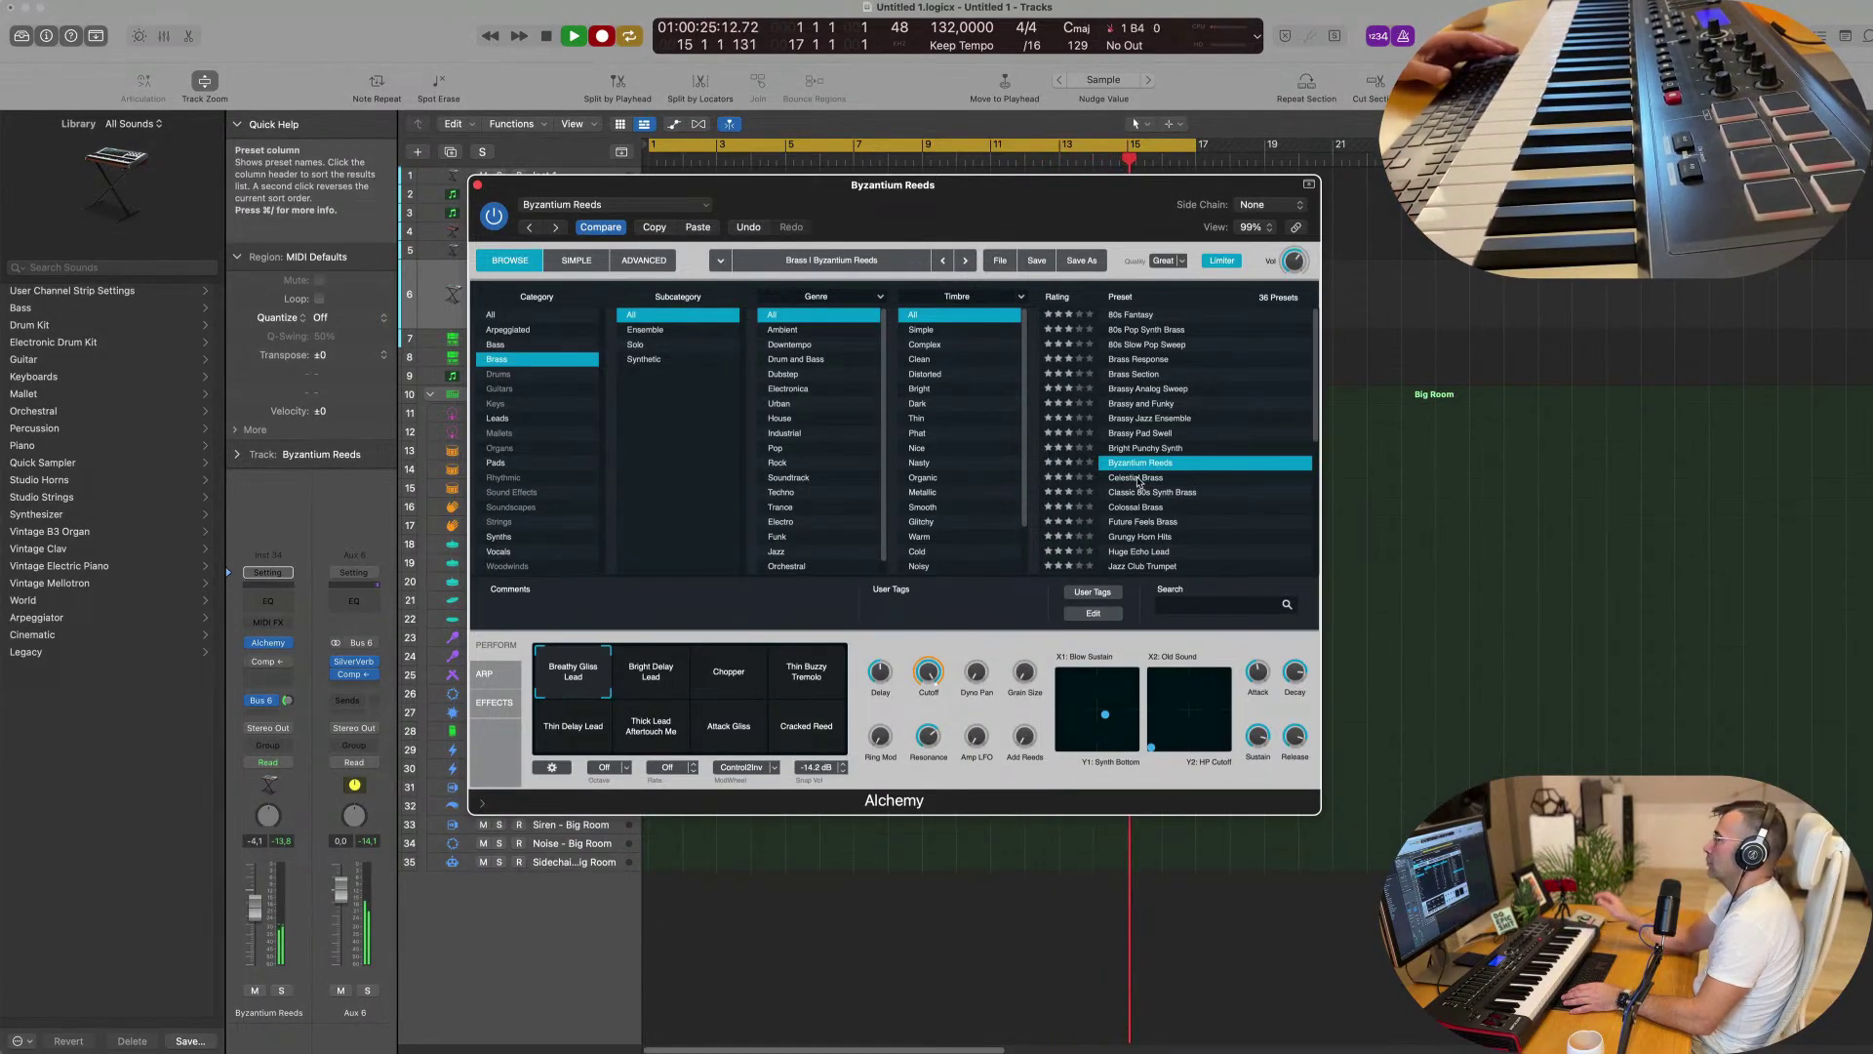
key(space)
drag(1024, 193, 1104, 581)
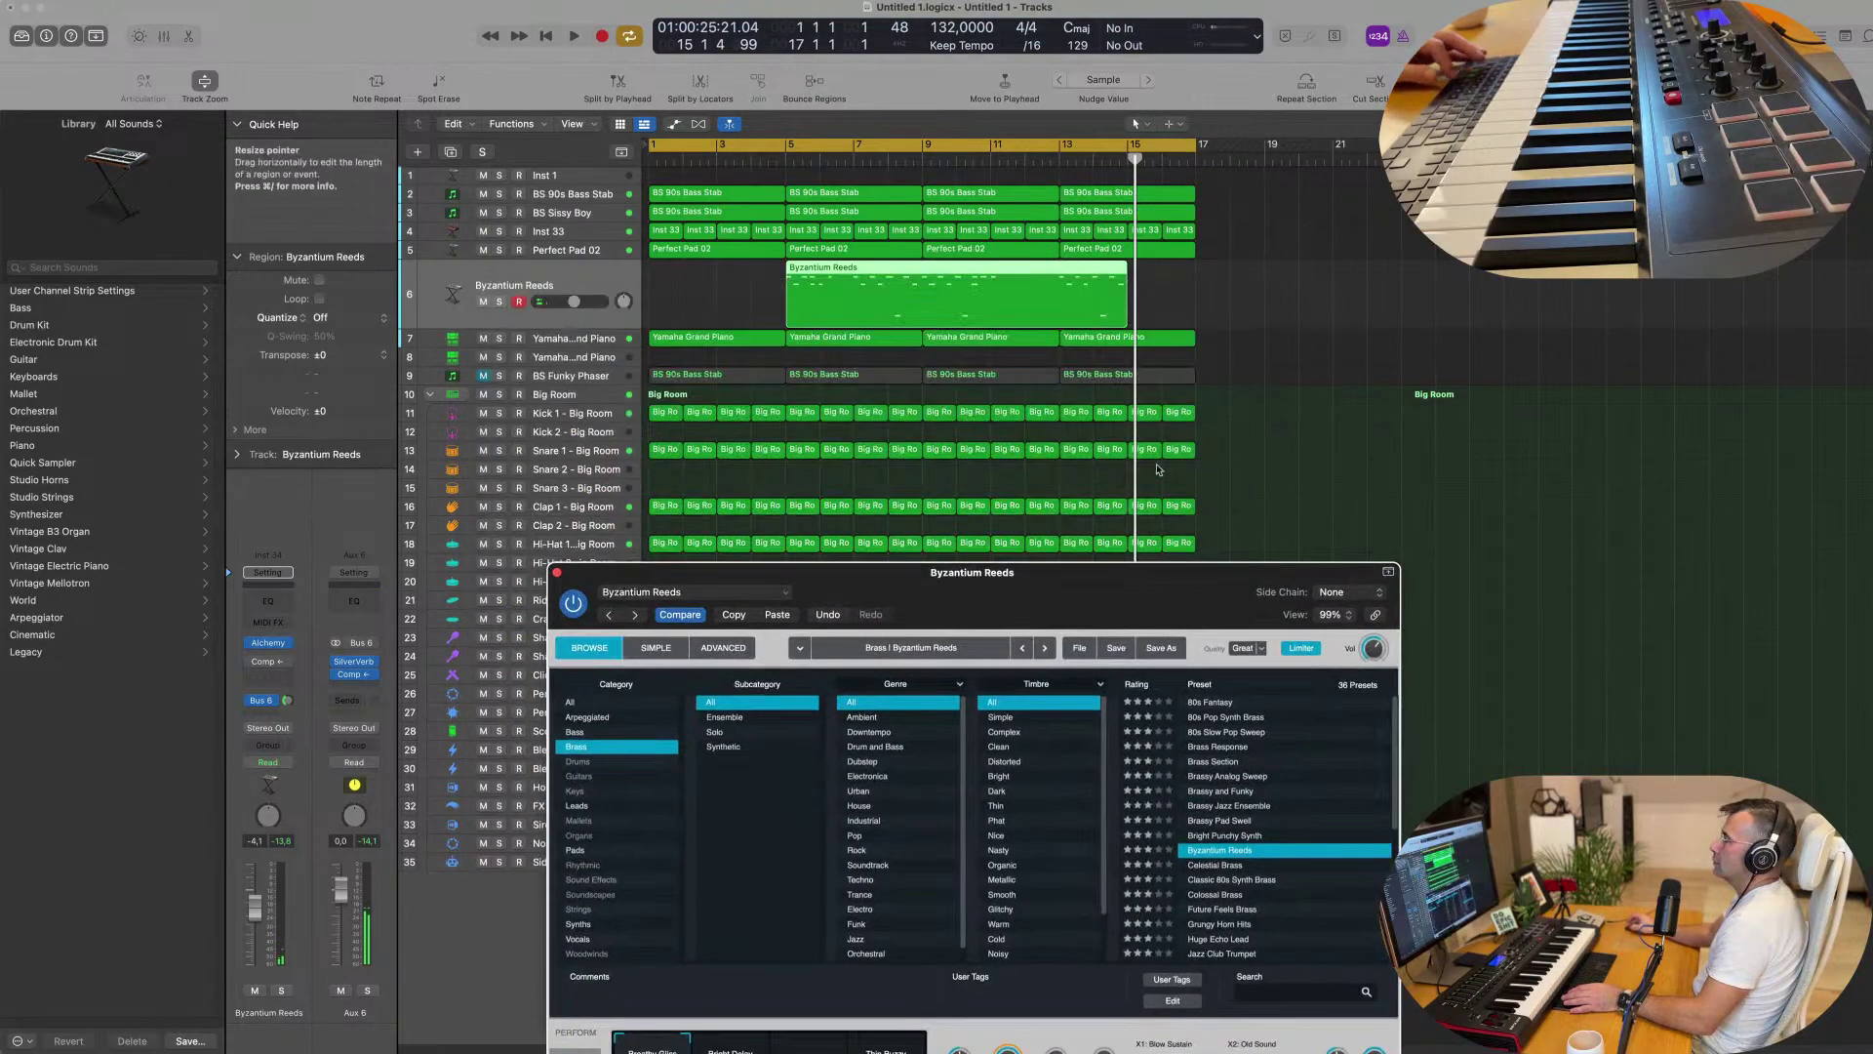
key(Return)
key(space)
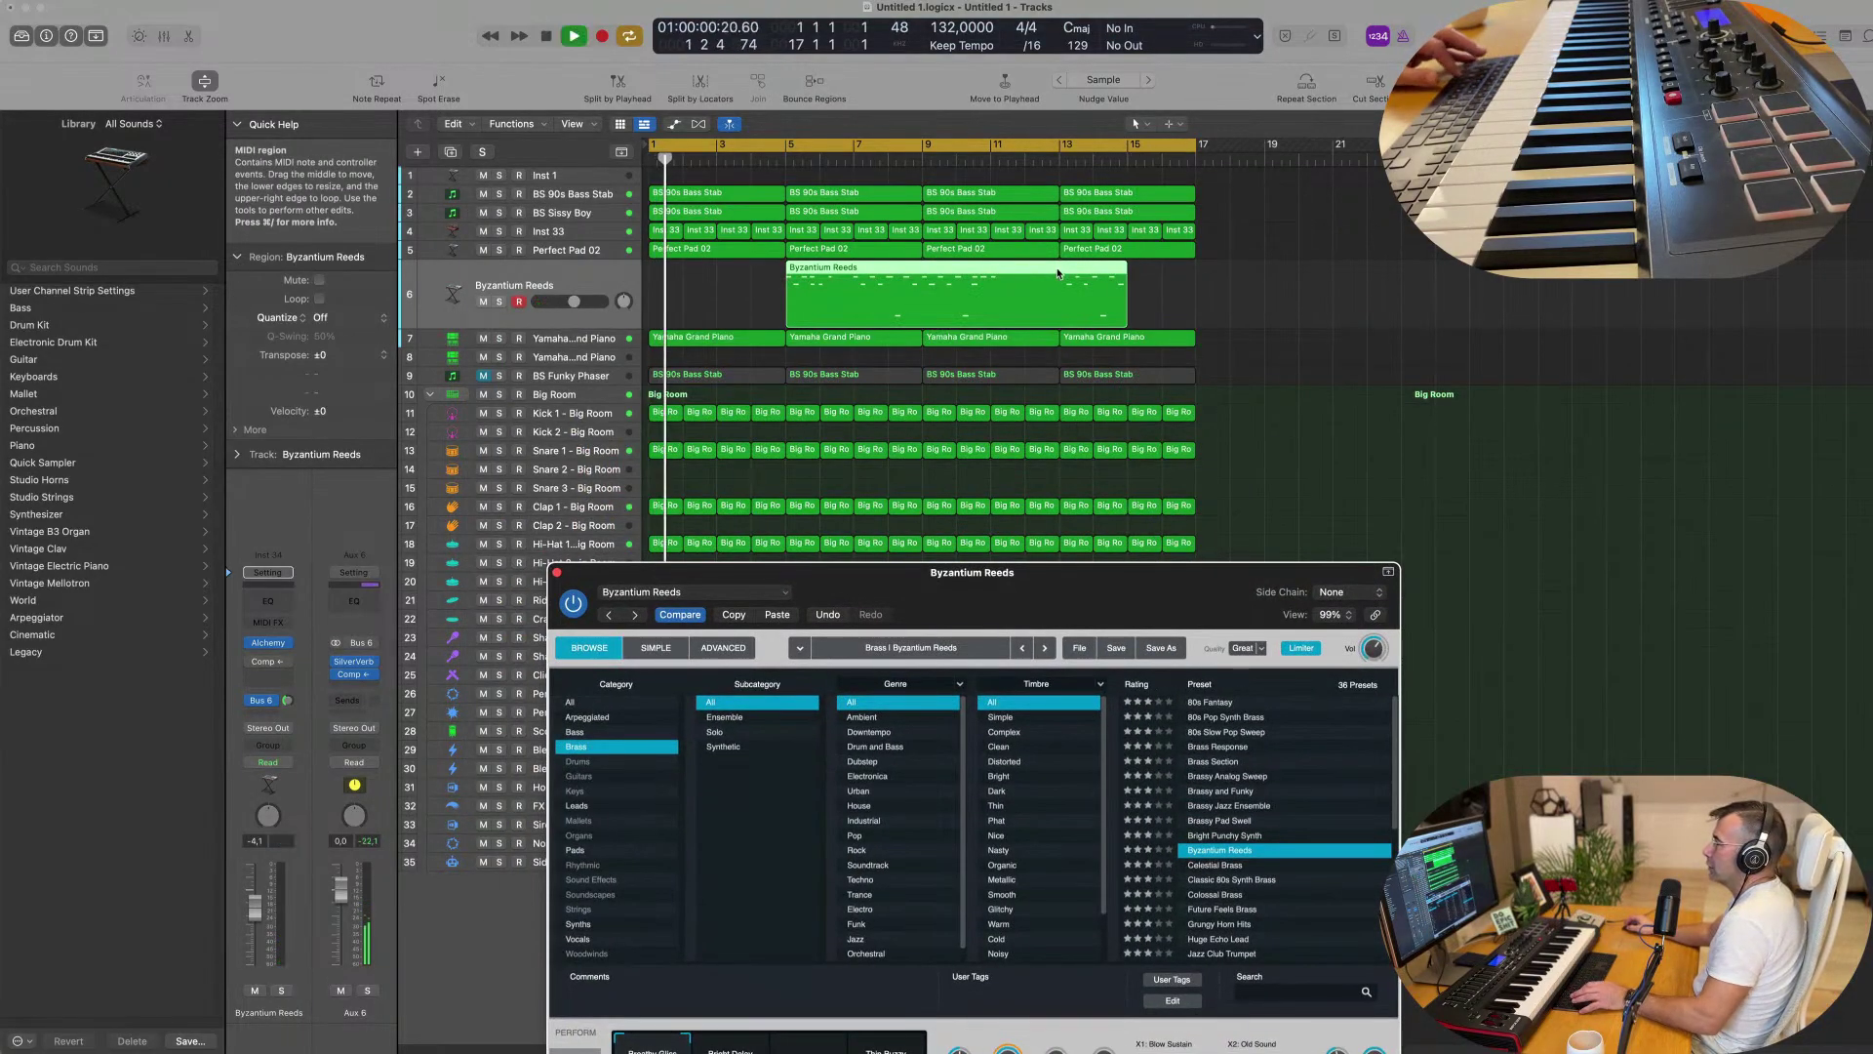
Split the recorded Byzantium Reeds region at bar 13, moving the last two bars to bar 1 and the remainder past the cycle area.
super+double_click(1058, 274)
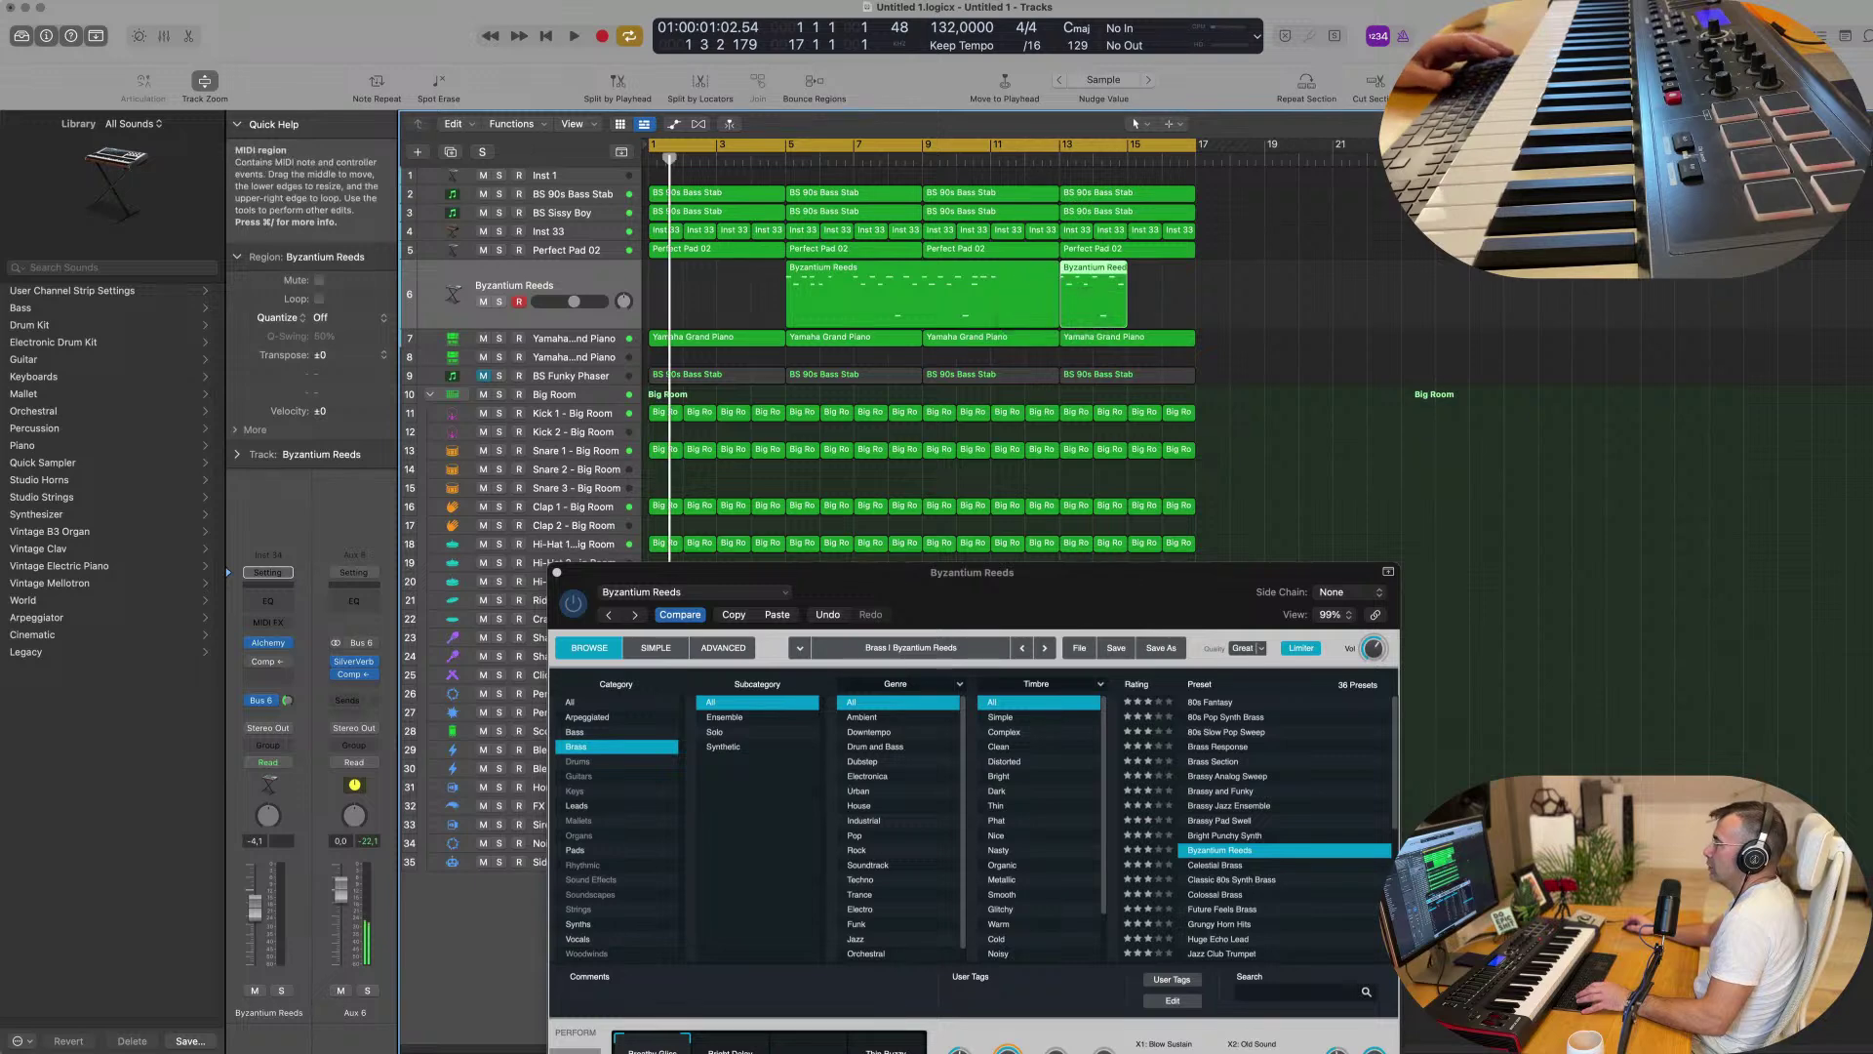
drag(1103, 273, 643, 294)
key(space)
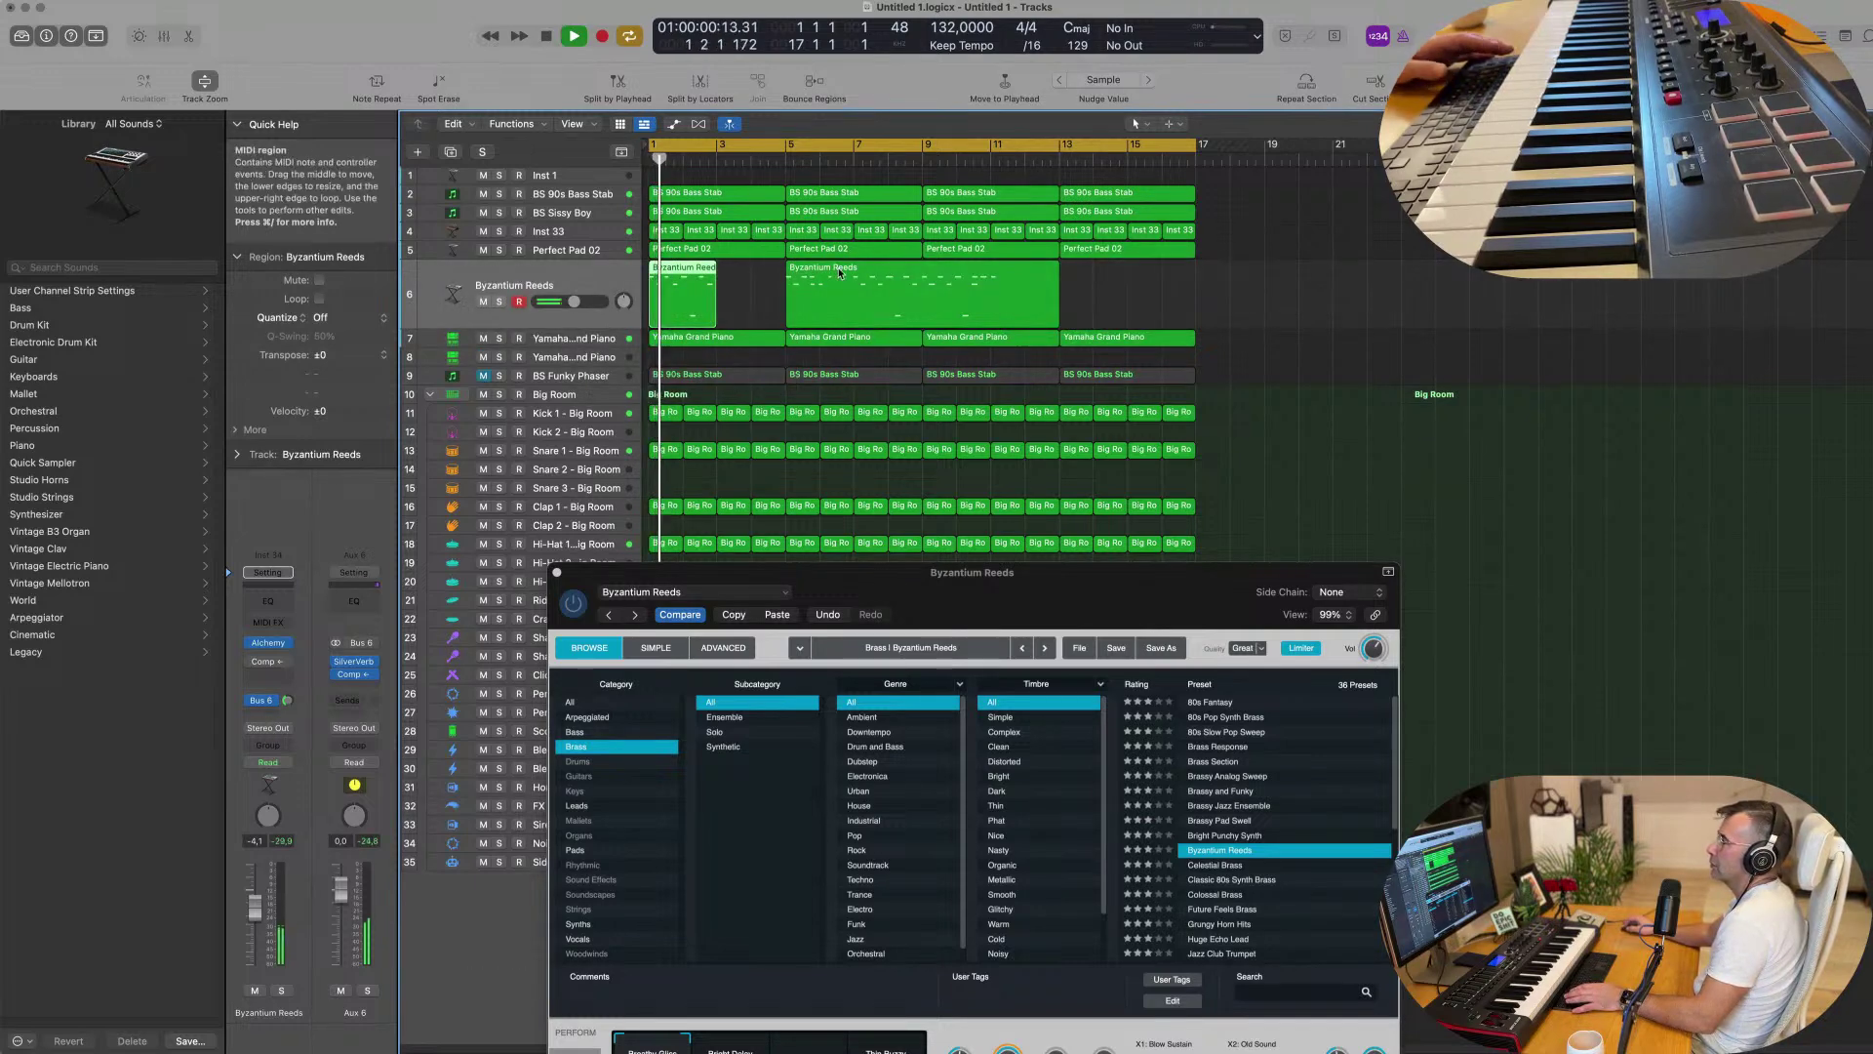
drag(840, 283, 1447, 283)
key(space)
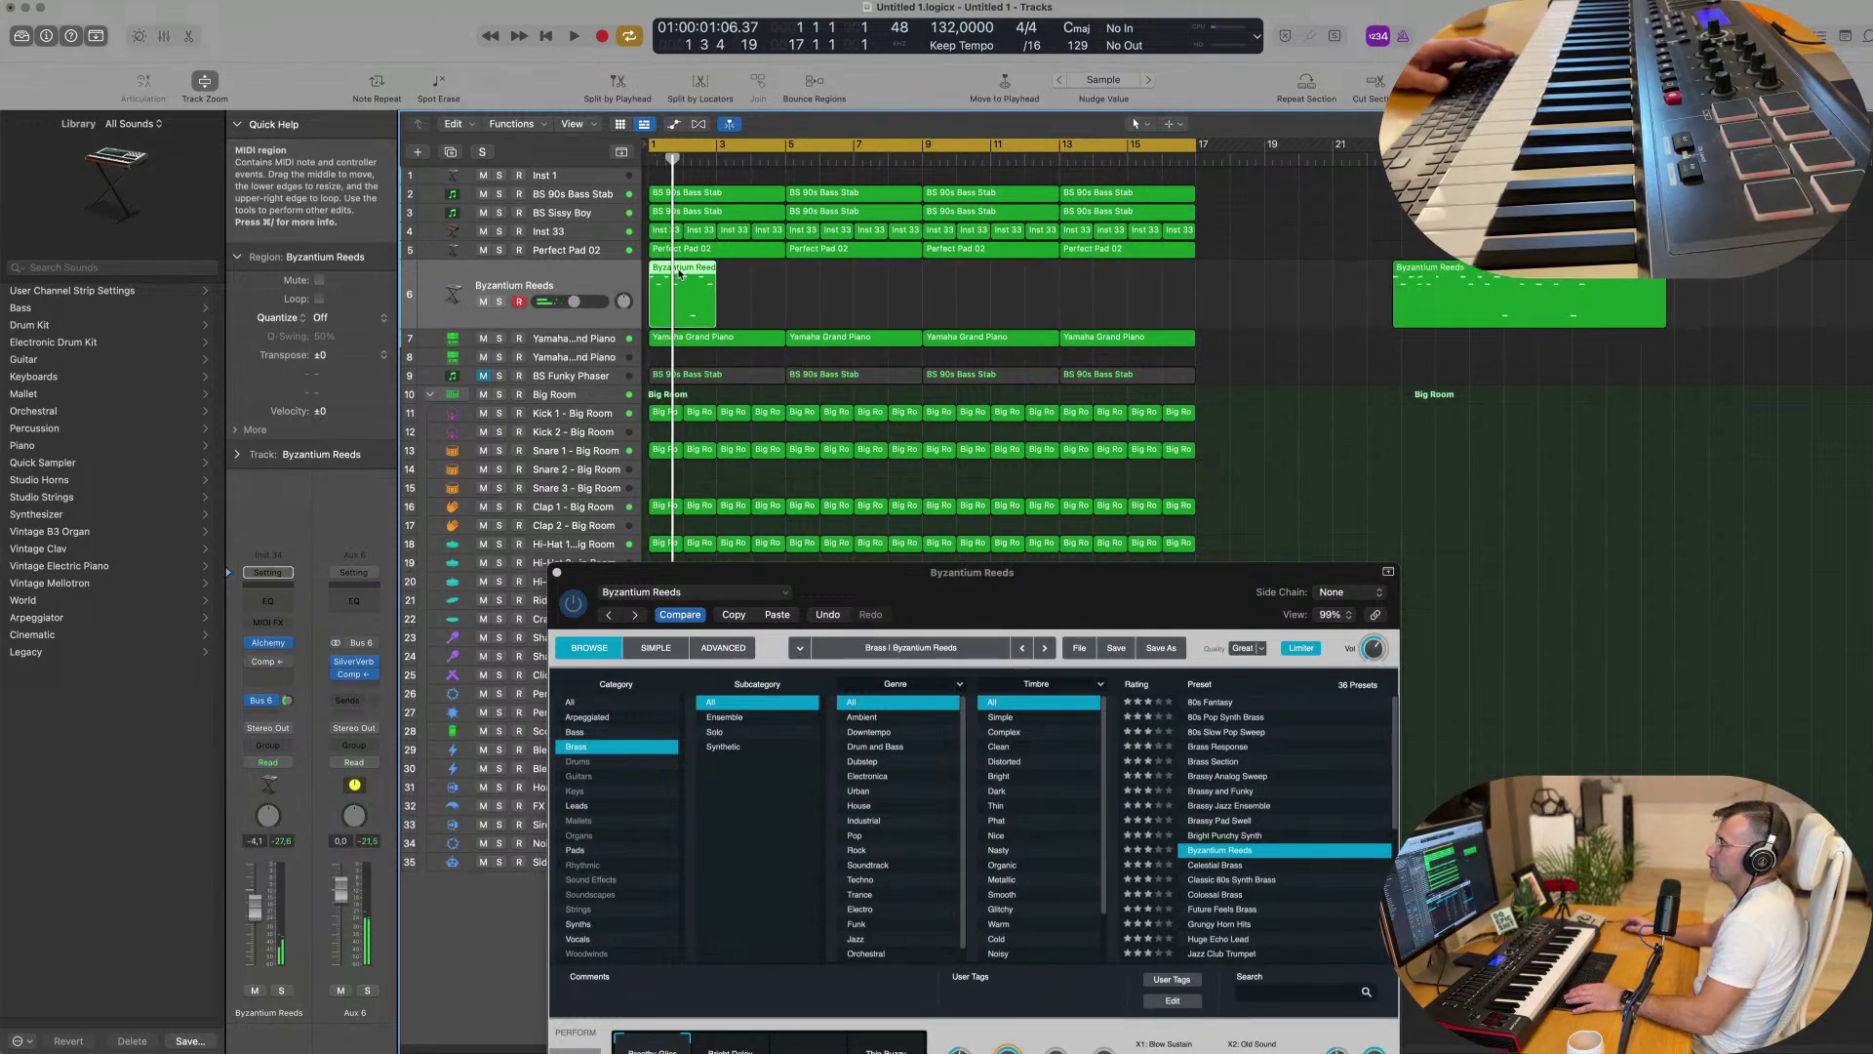
Open the two-bar Byzantium Reeds region in the Piano Roll, select all its notes and listen to it.
double_click(680, 275)
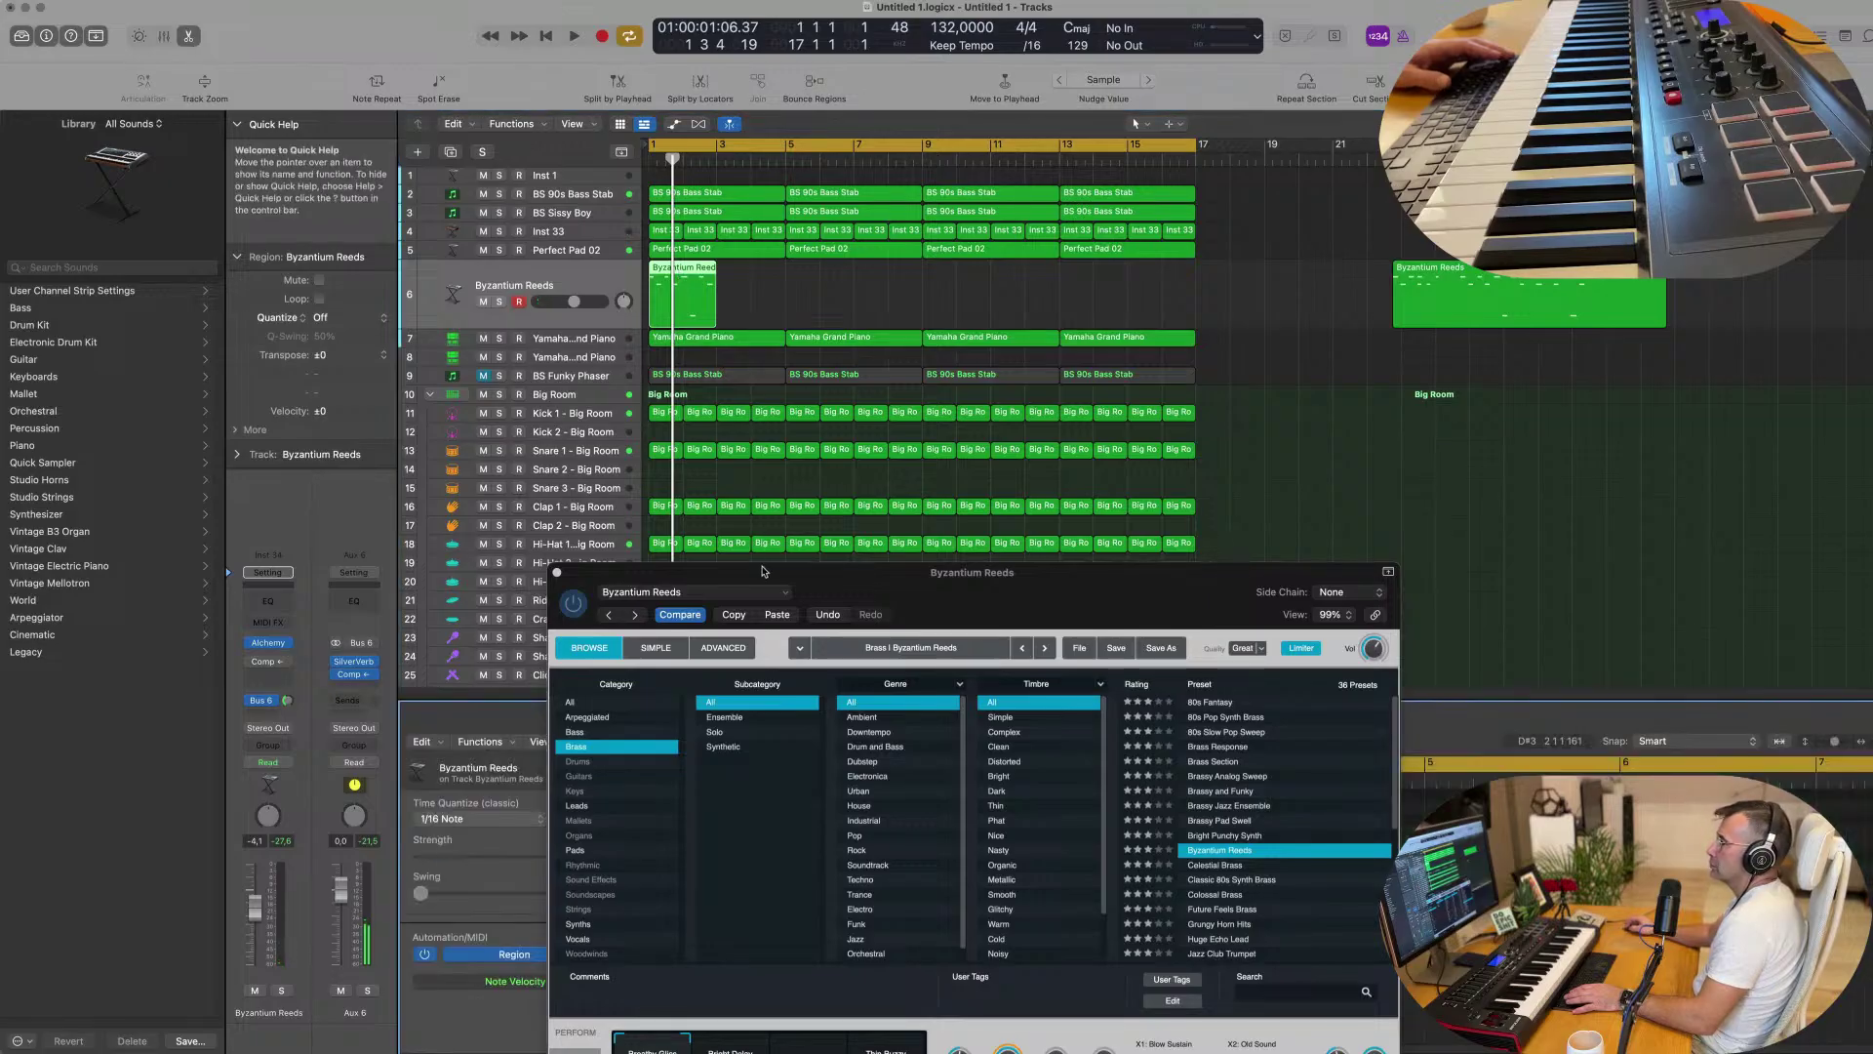
drag(762, 572, 1362, 508)
click(761, 888)
key(super+a)
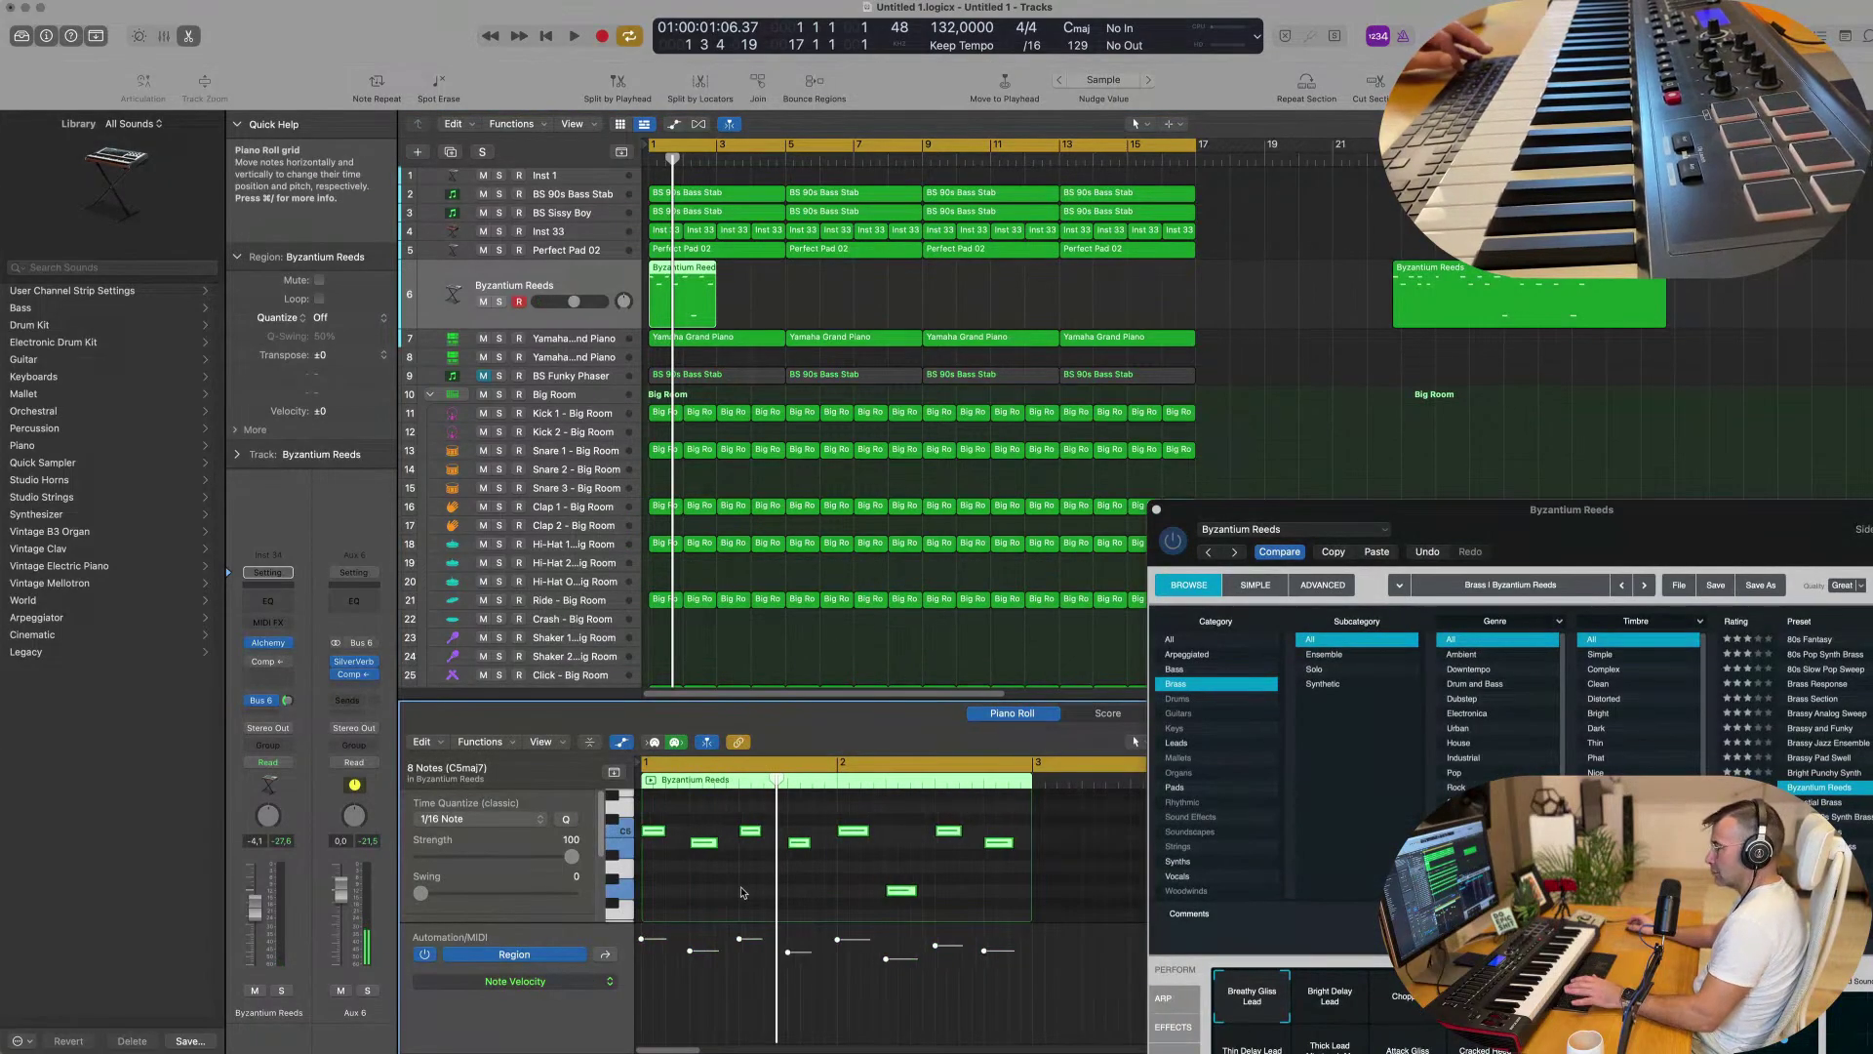
key(space)
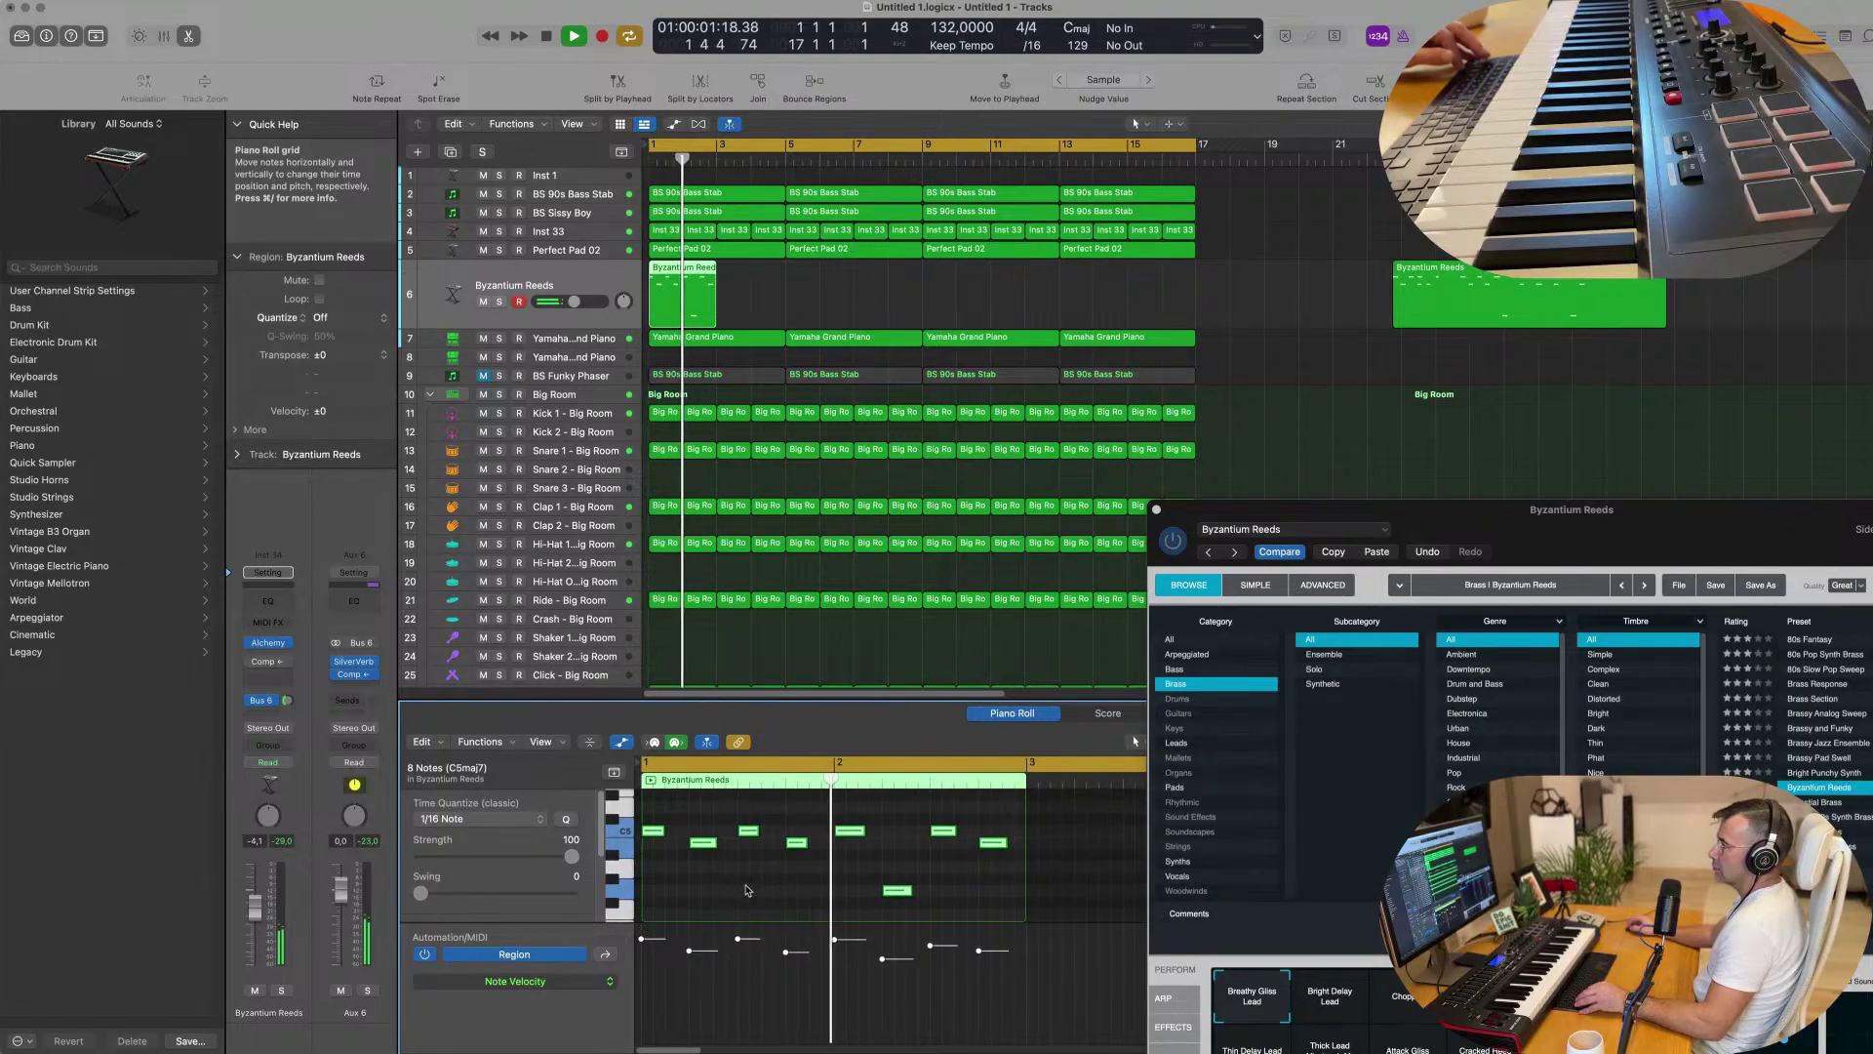
scroll(747, 890, down, 2)
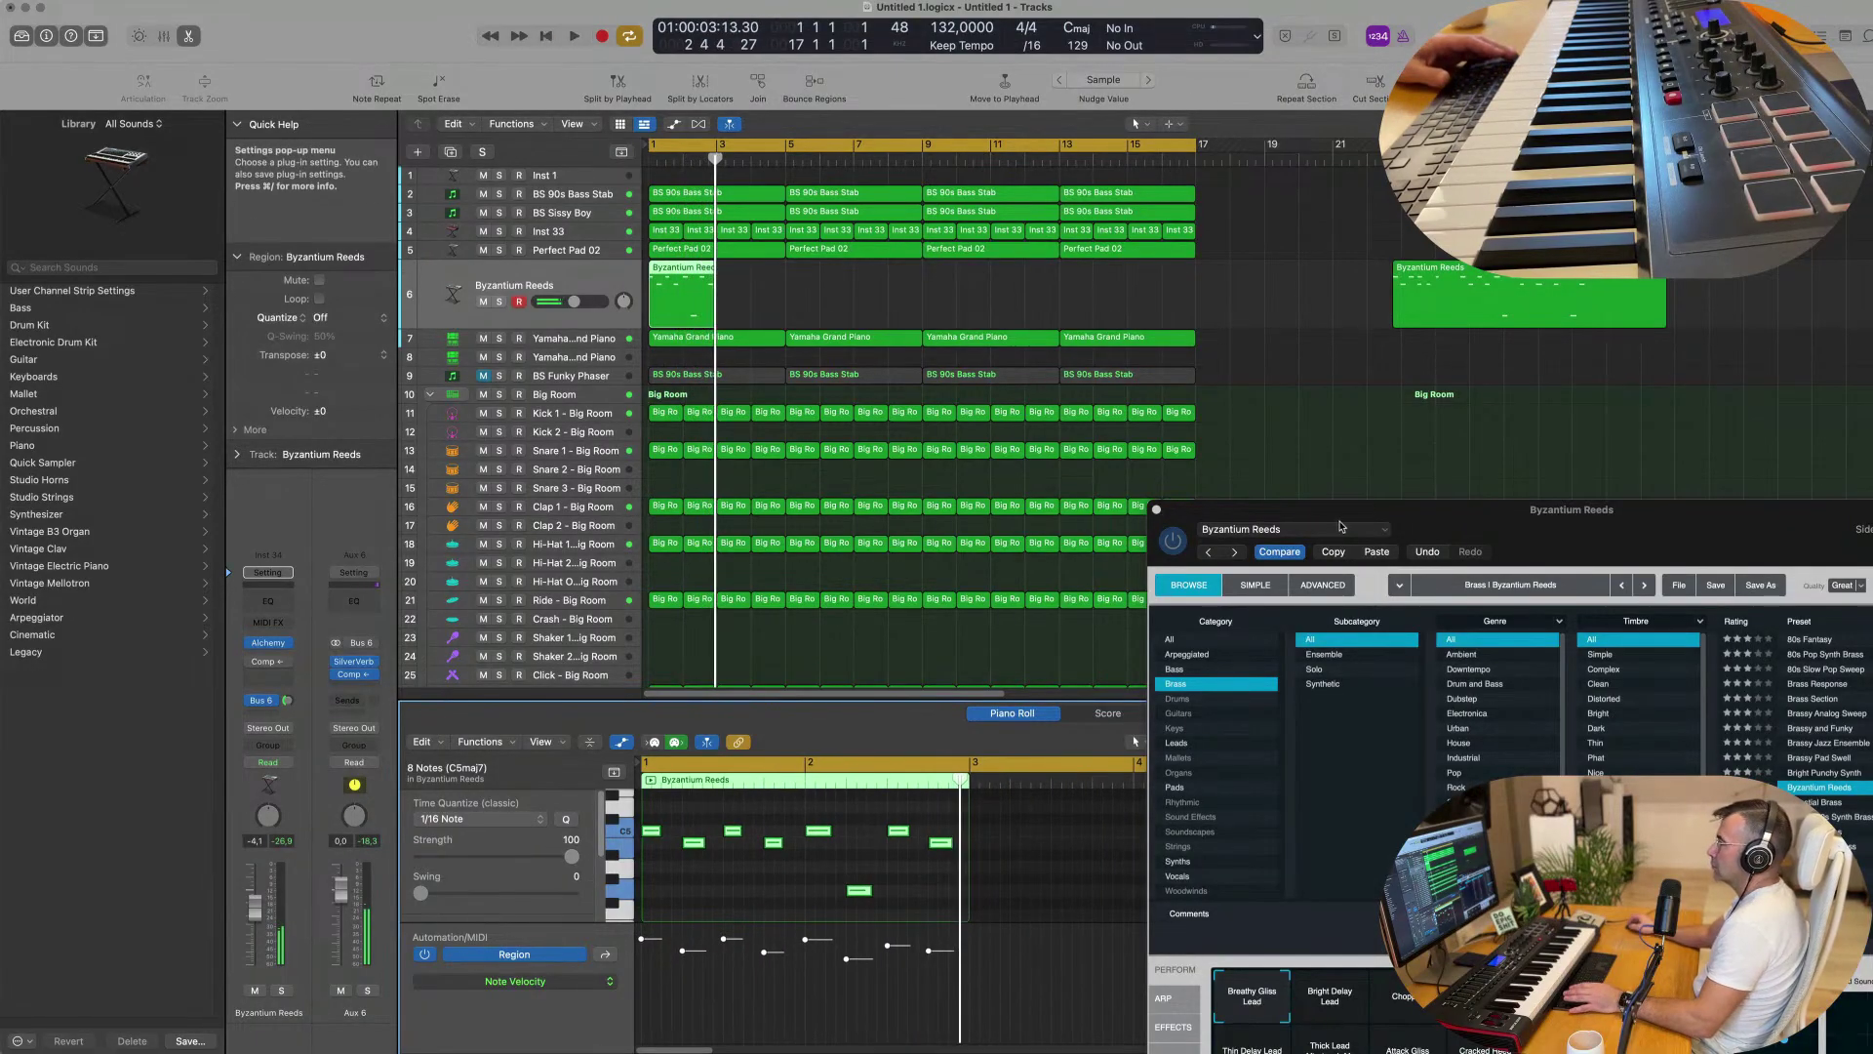
Choose Alchemy's Bright Delay Lead snapshot and repeat the two-bar Byzantium Reeds region until bar 17.
drag(1448, 518, 1261, 387)
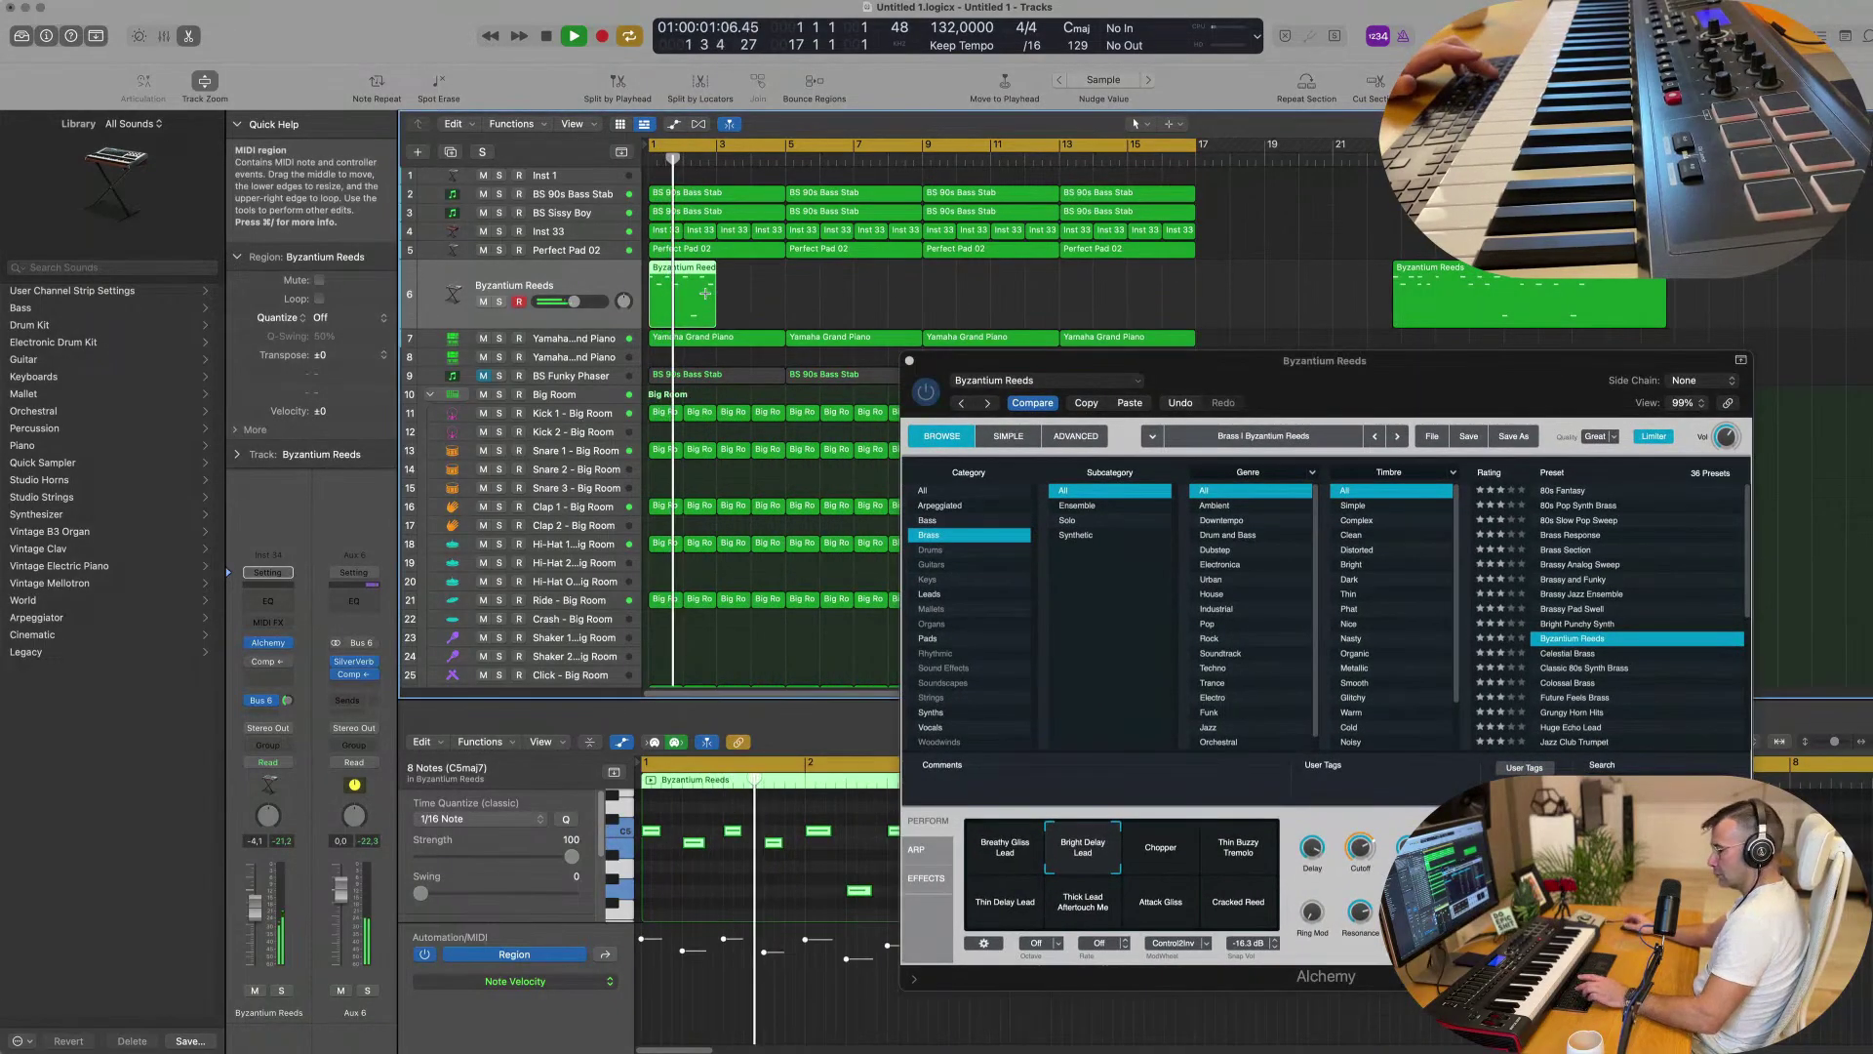
drag(704, 292, 1127, 292)
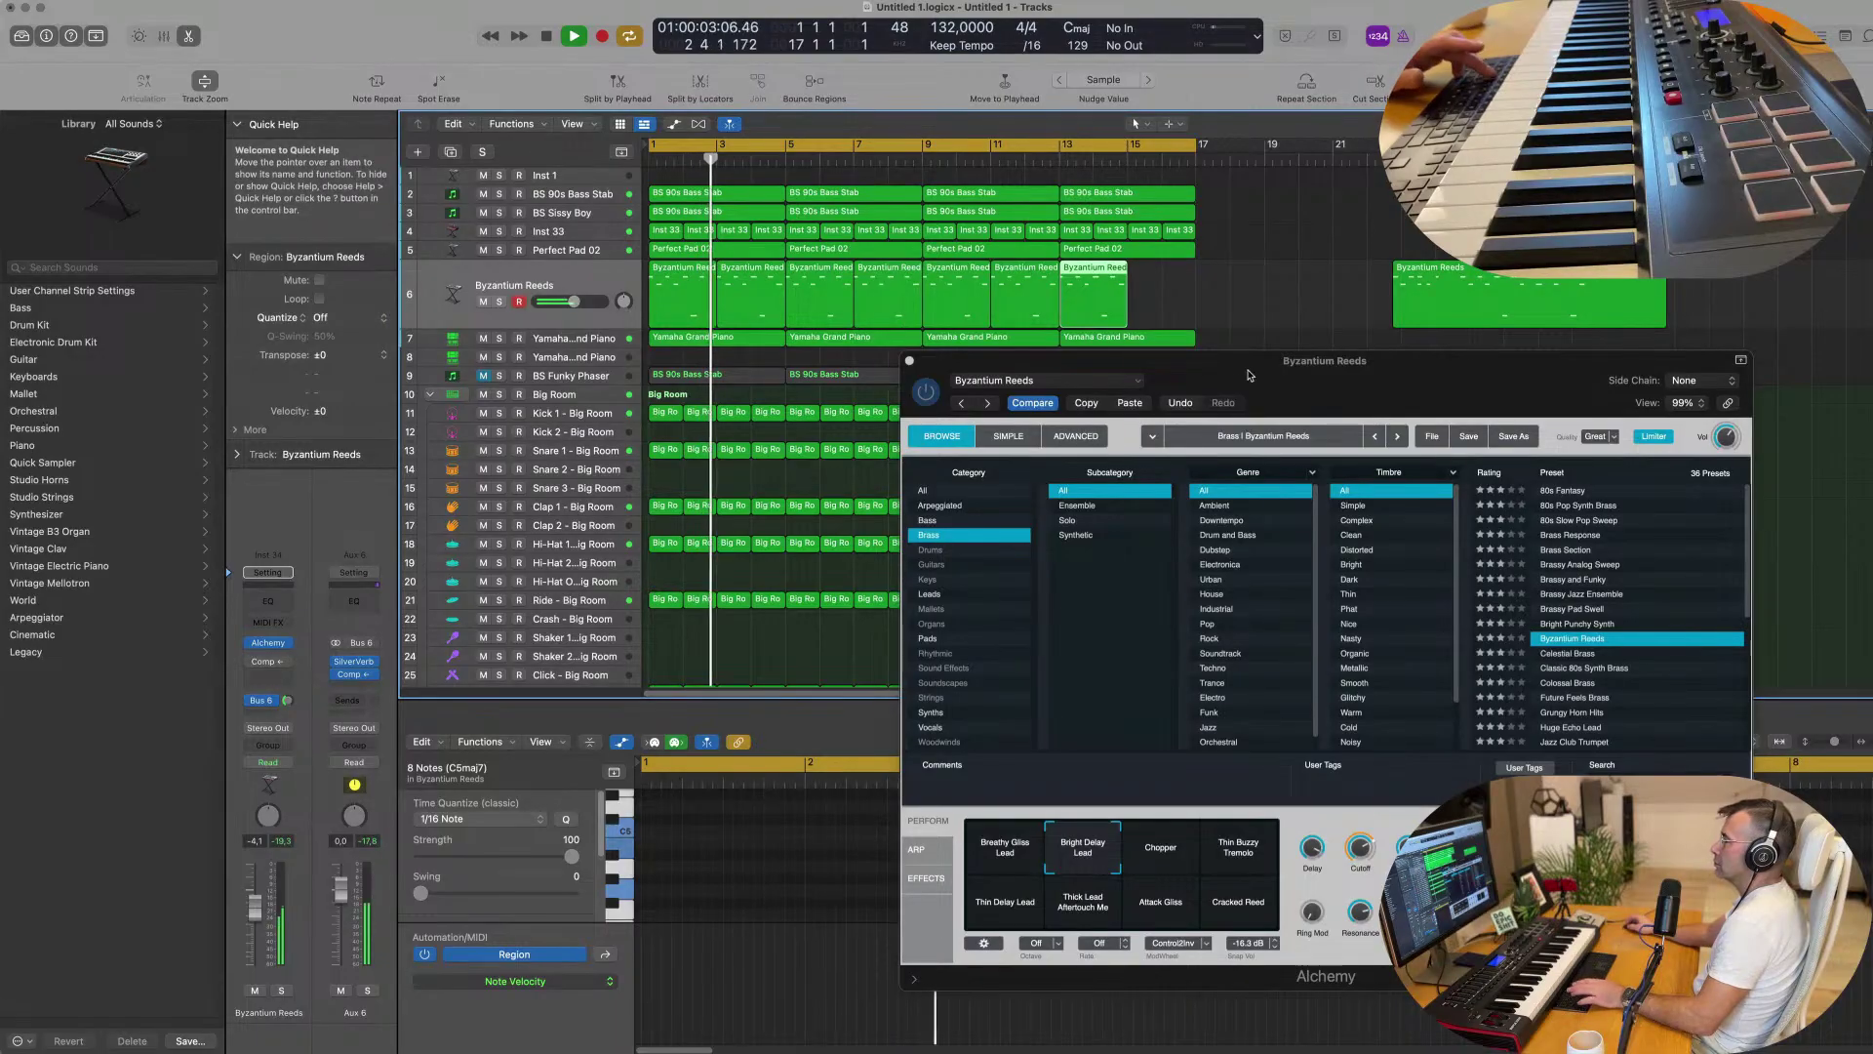
drag(1249, 375, 1084, 378)
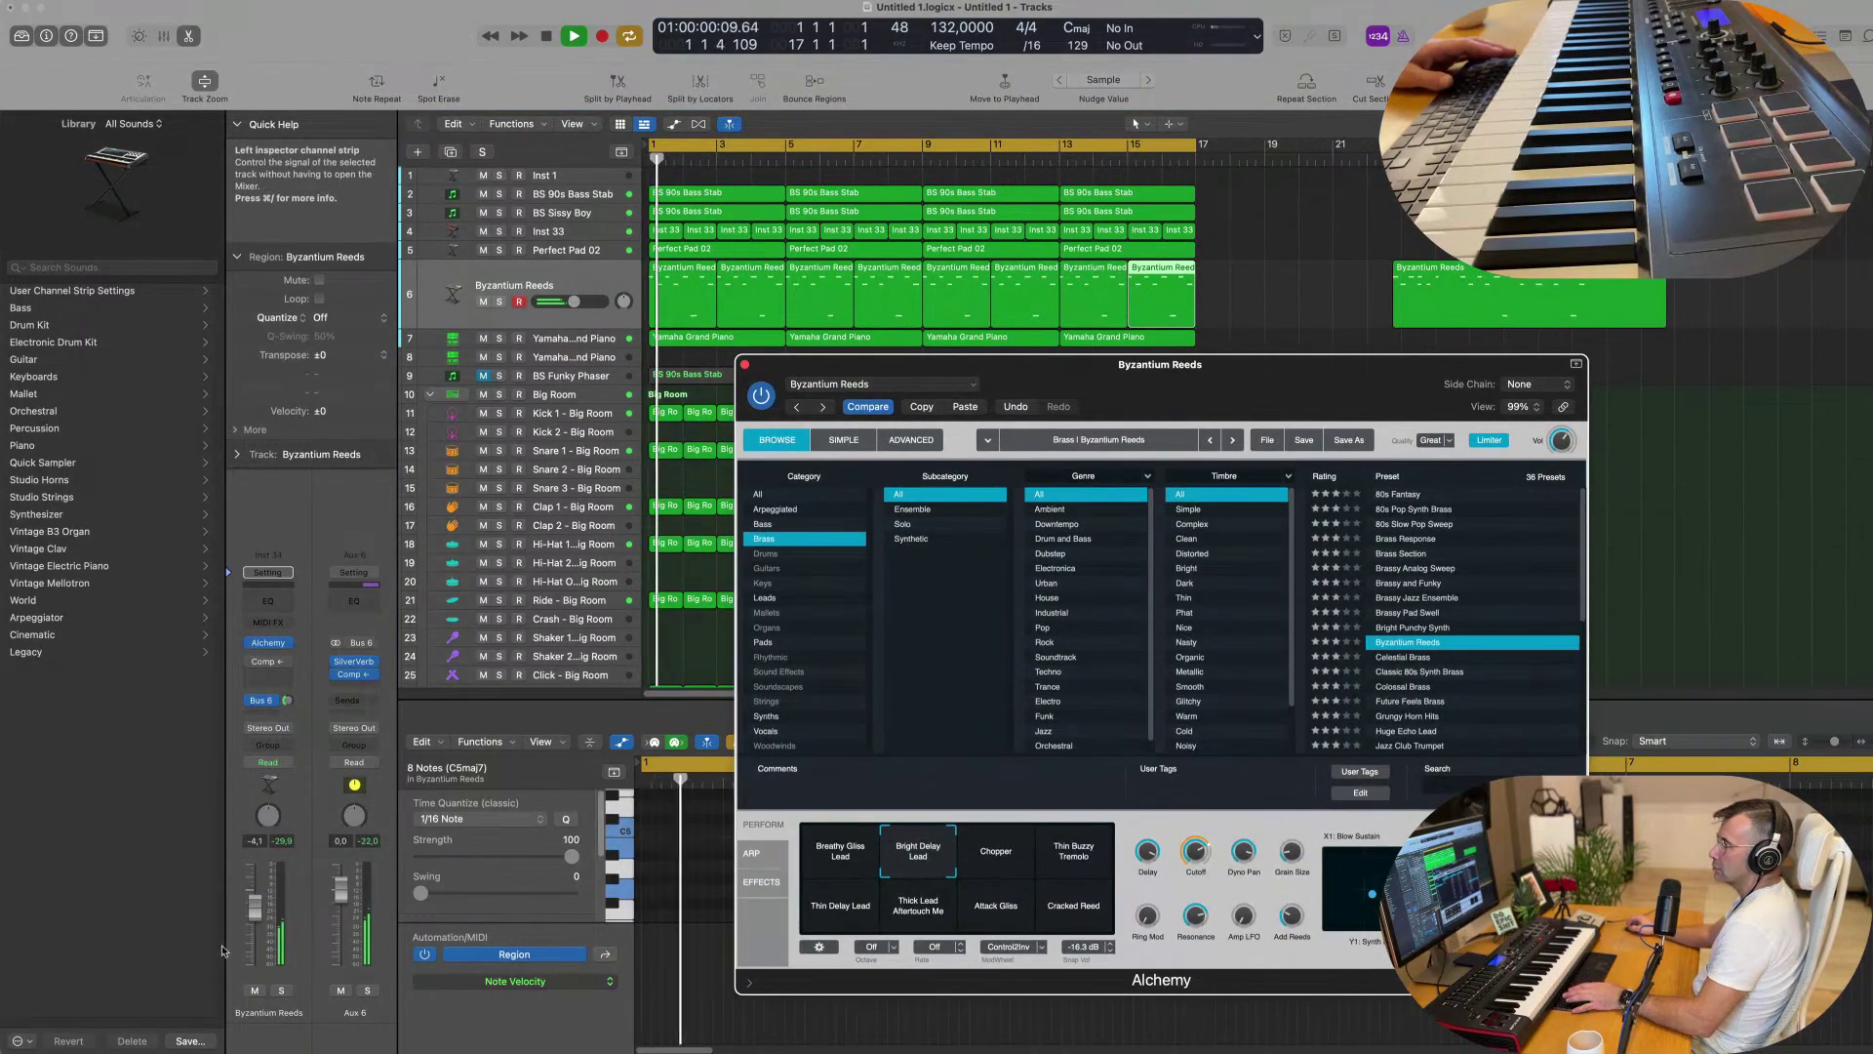
Lower the Bus 6 send to about -13.8 dB and audition the Chopper, Thin Buzzy Tremolo, Thin Delay Lead and Thick Lead Aftertouch snapshots.
drag(287, 700, 287, 720)
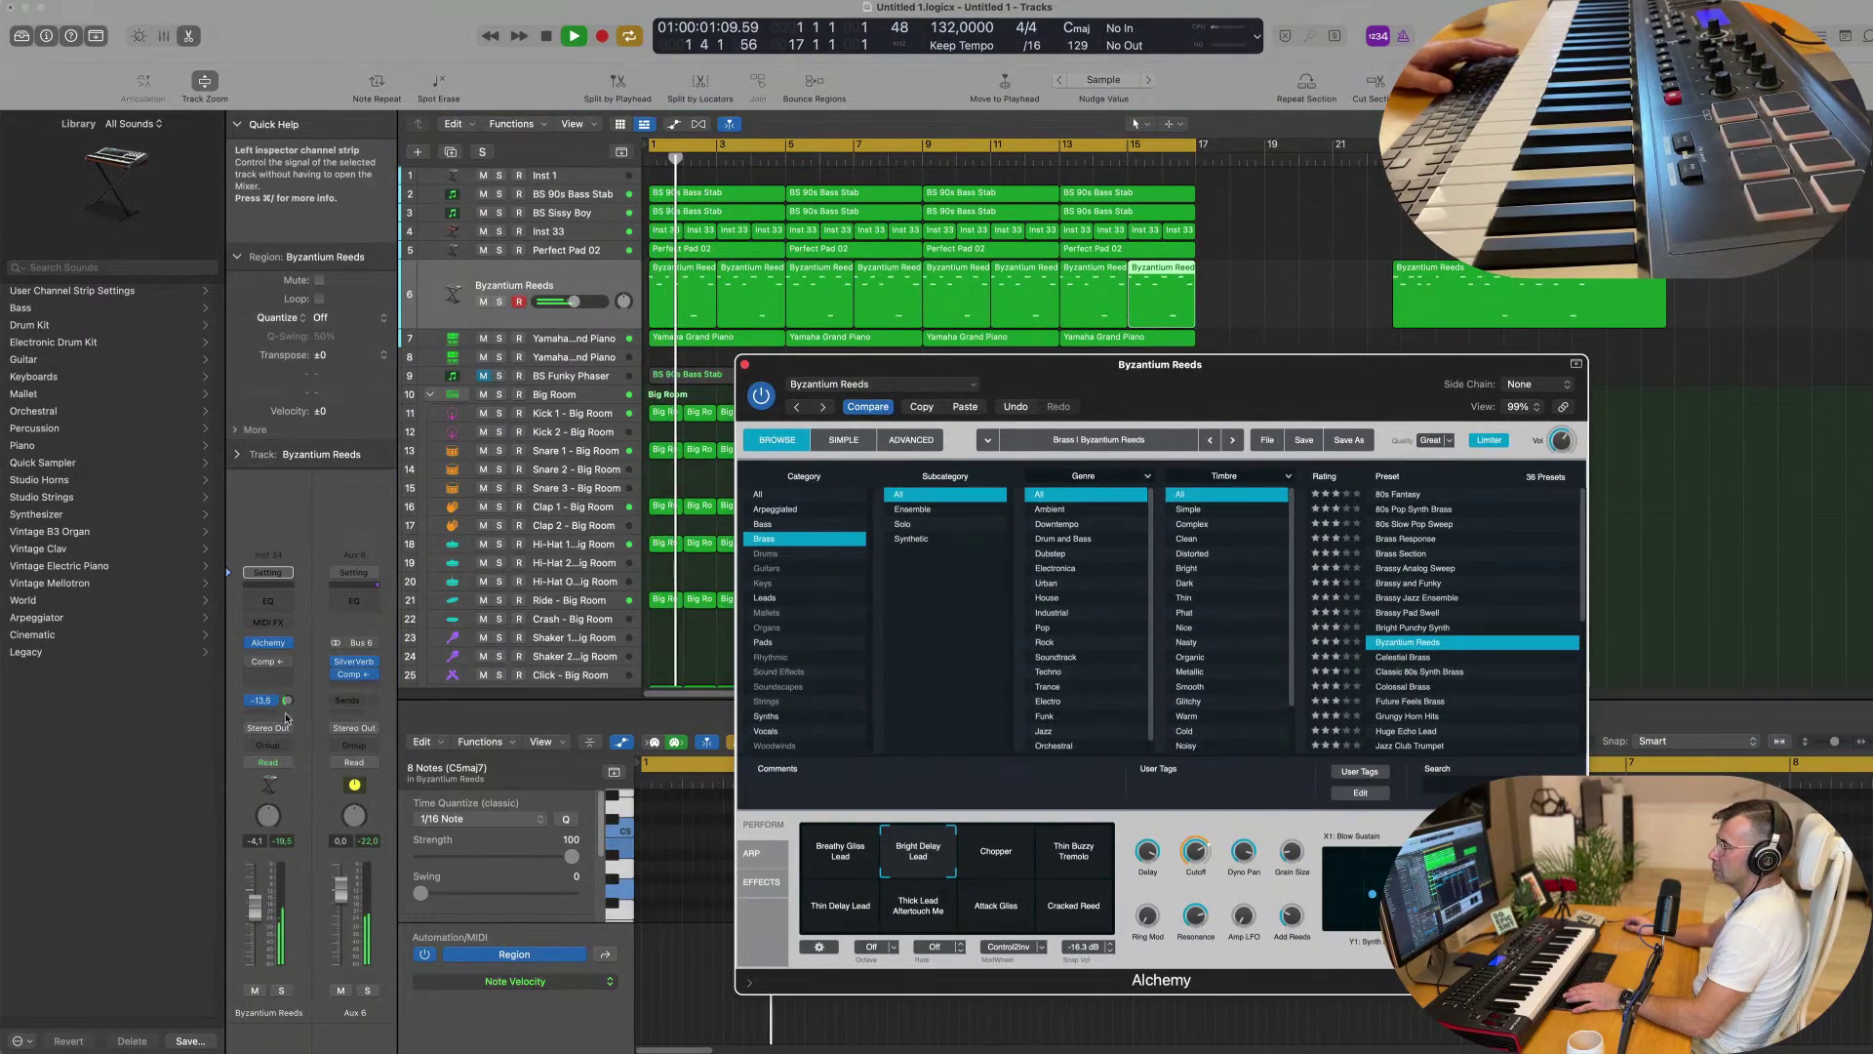
click(996, 851)
click(1077, 854)
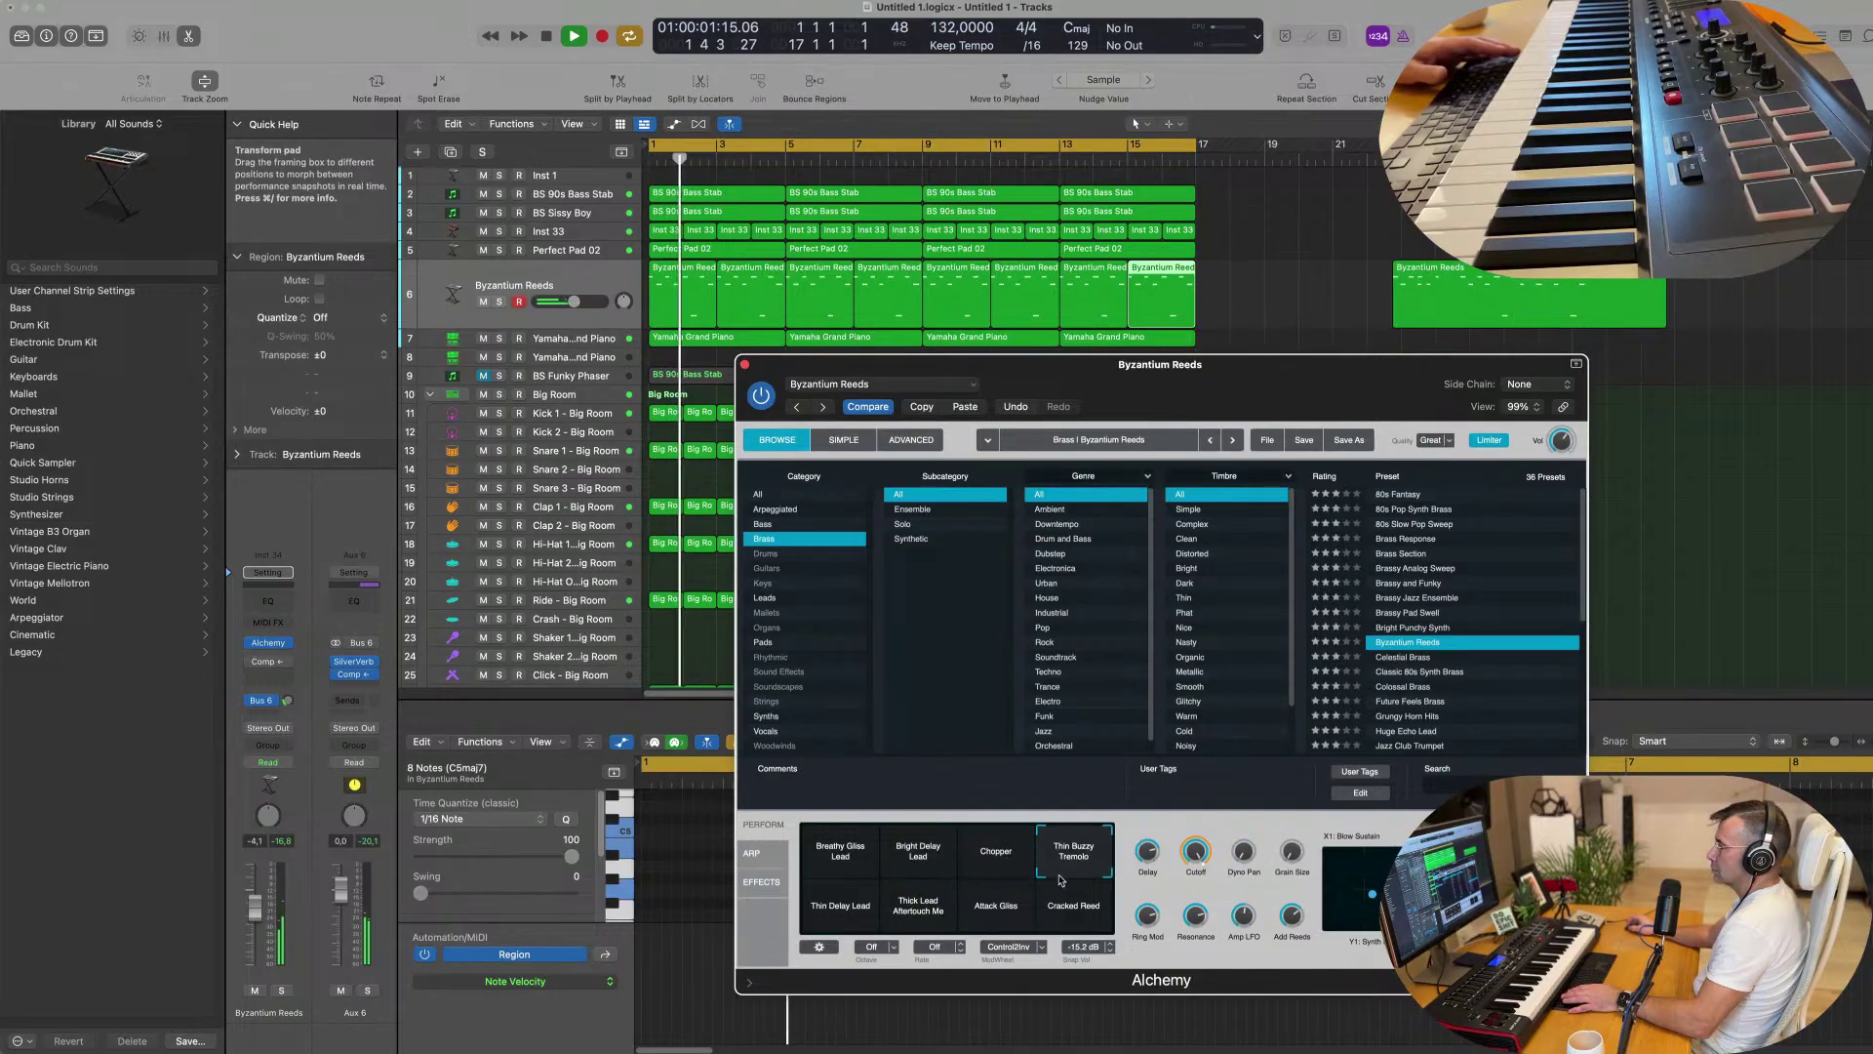
click(834, 912)
click(928, 907)
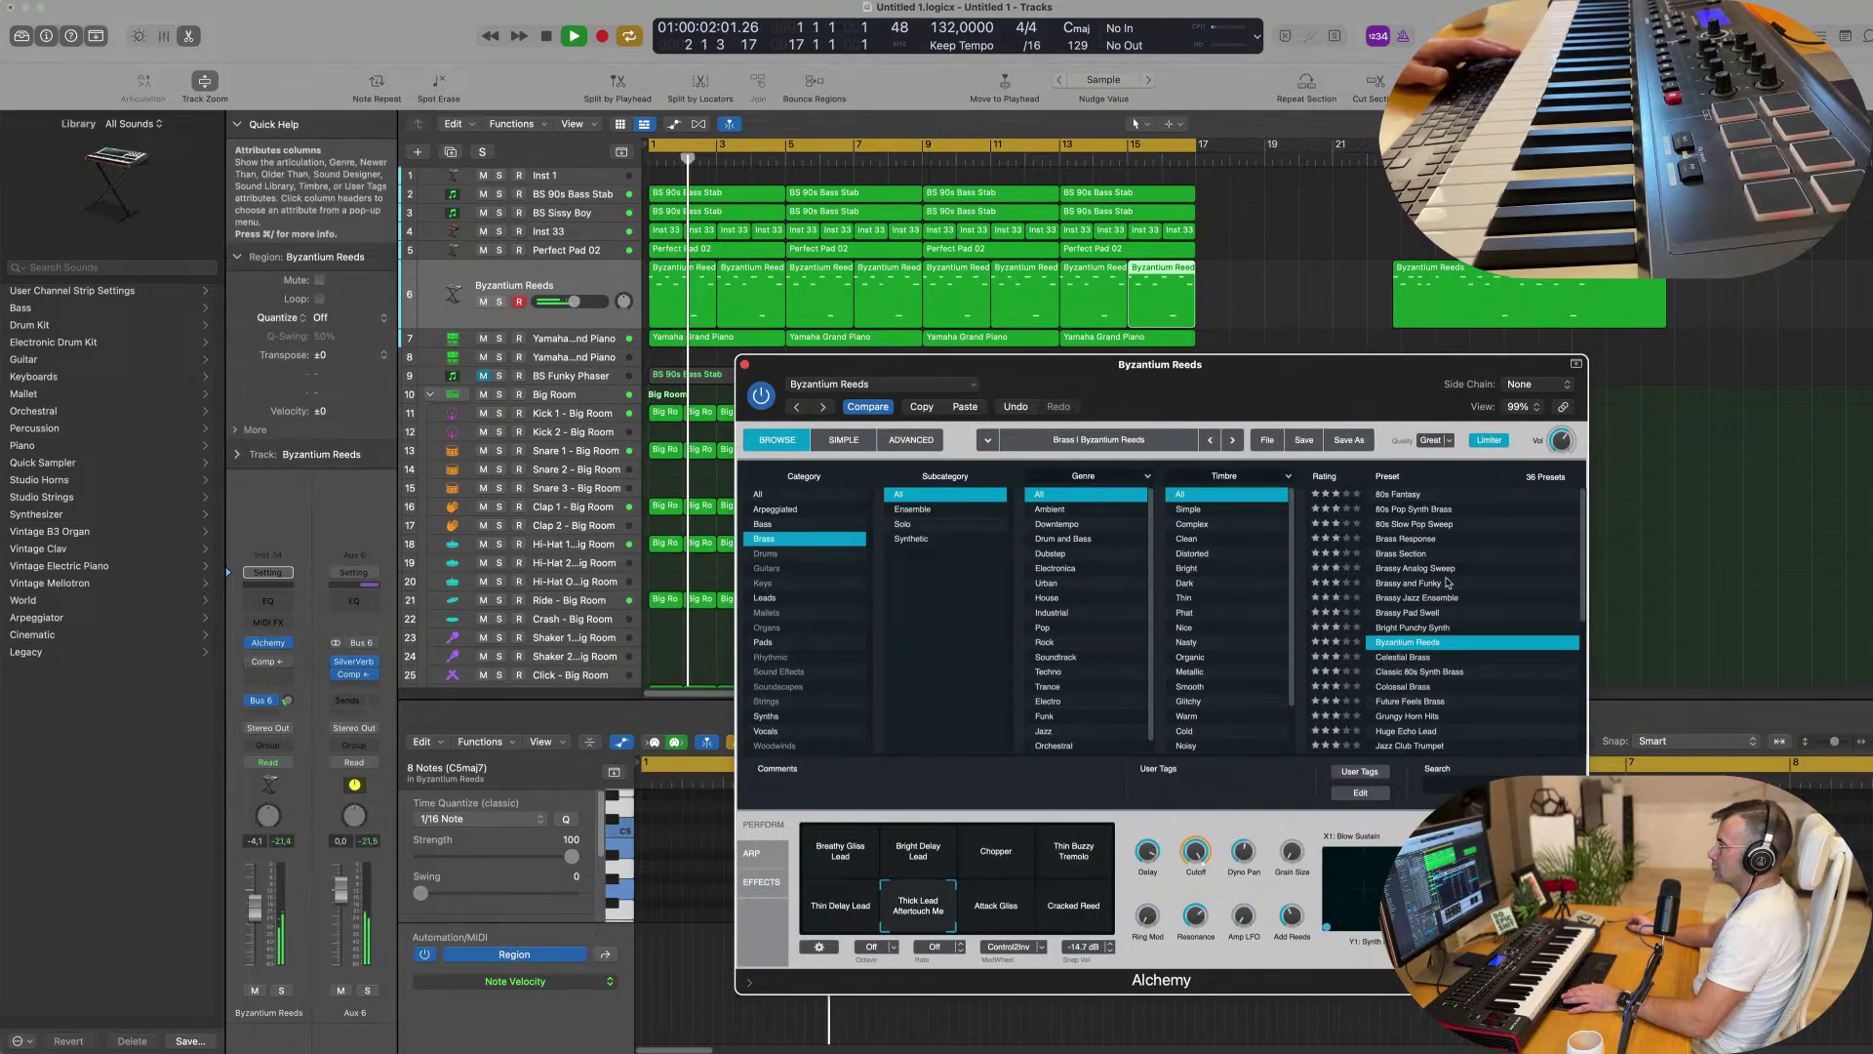
Audition the Future Feels Brass, Grungy Horn Hits and Huge Echo Lead presets over the looped melody.
scroll(1460, 636, down, 2)
click(1431, 642)
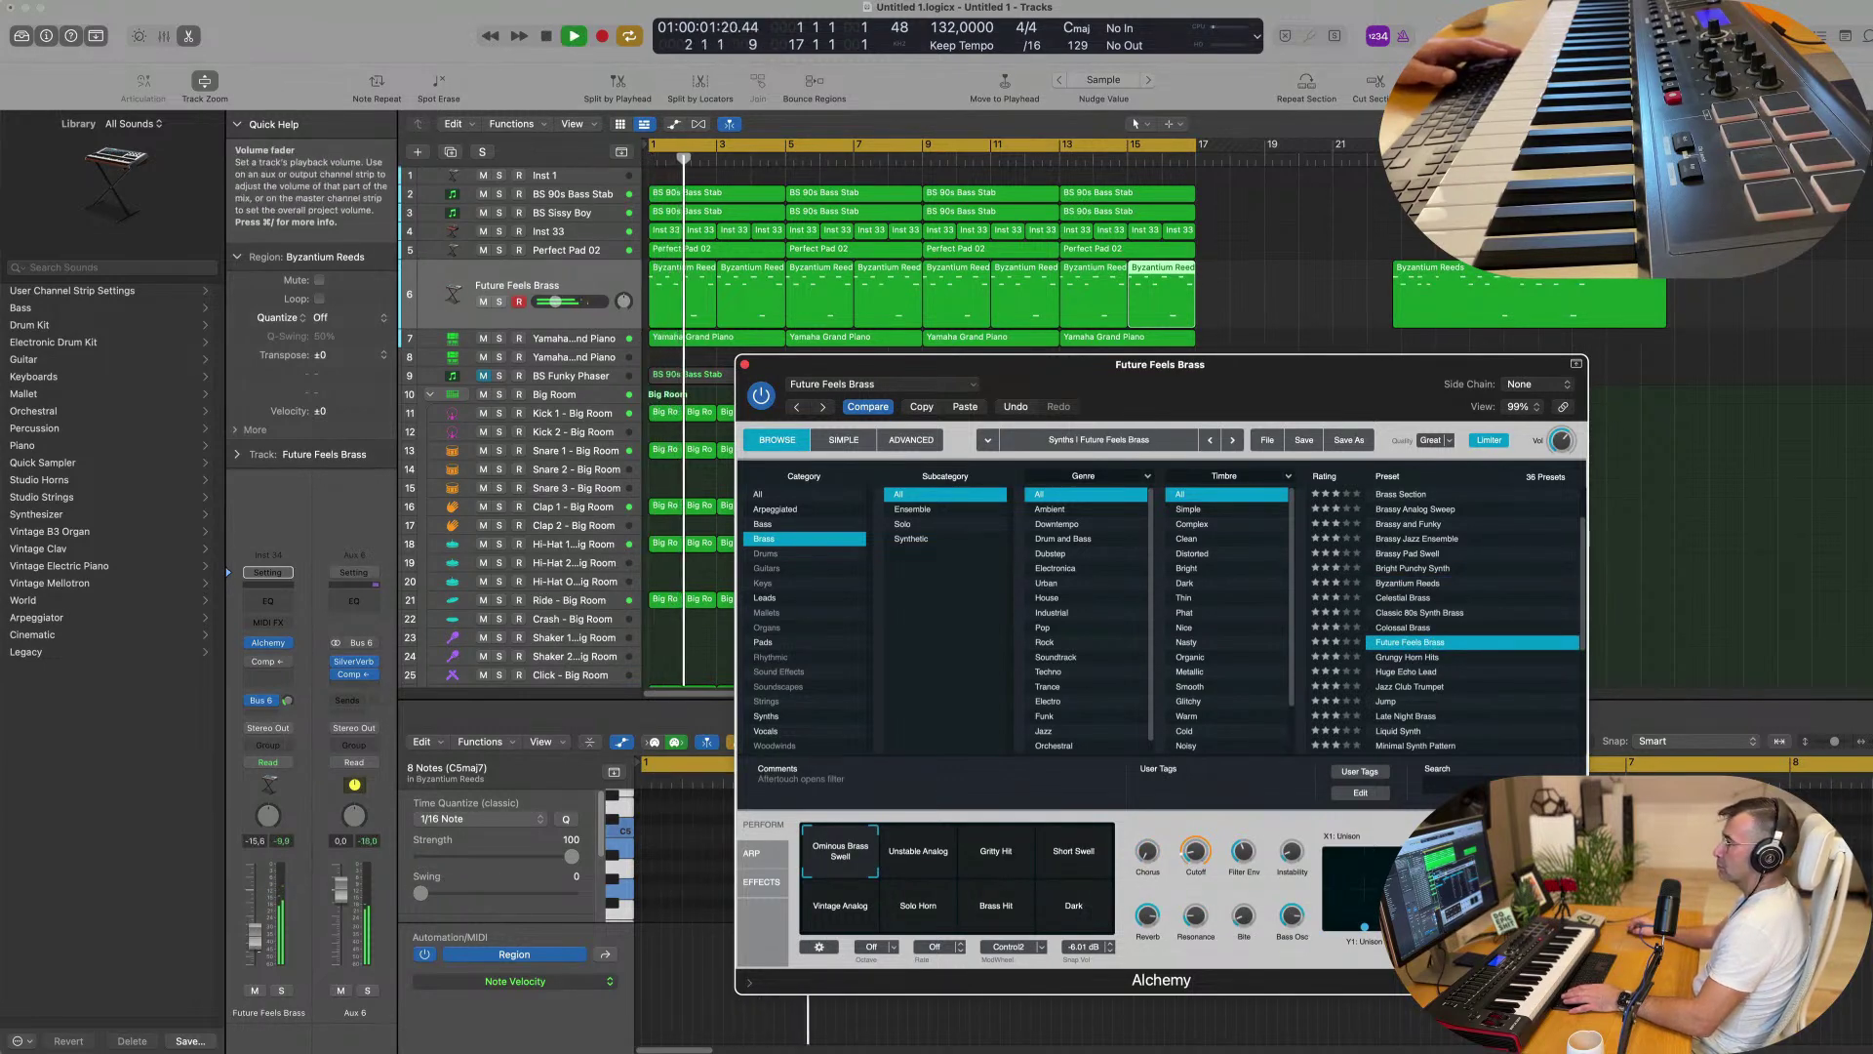
click(1427, 658)
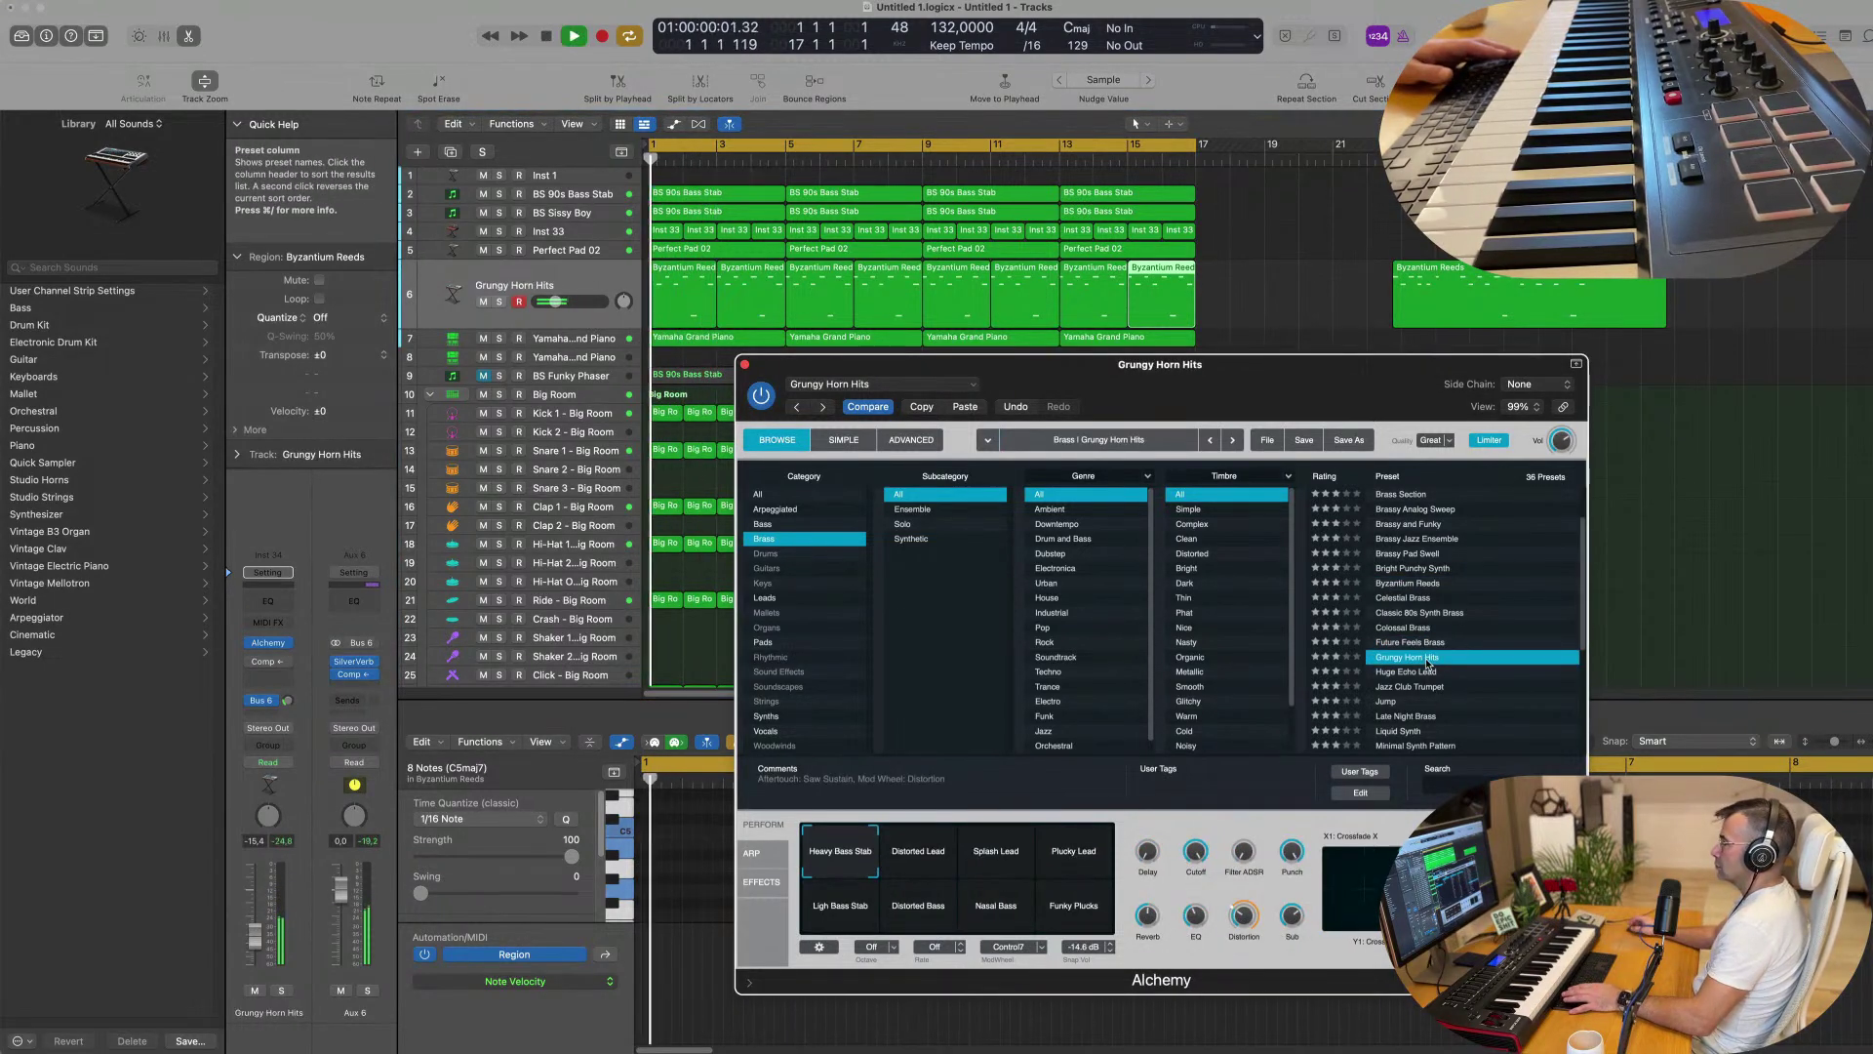
click(1428, 672)
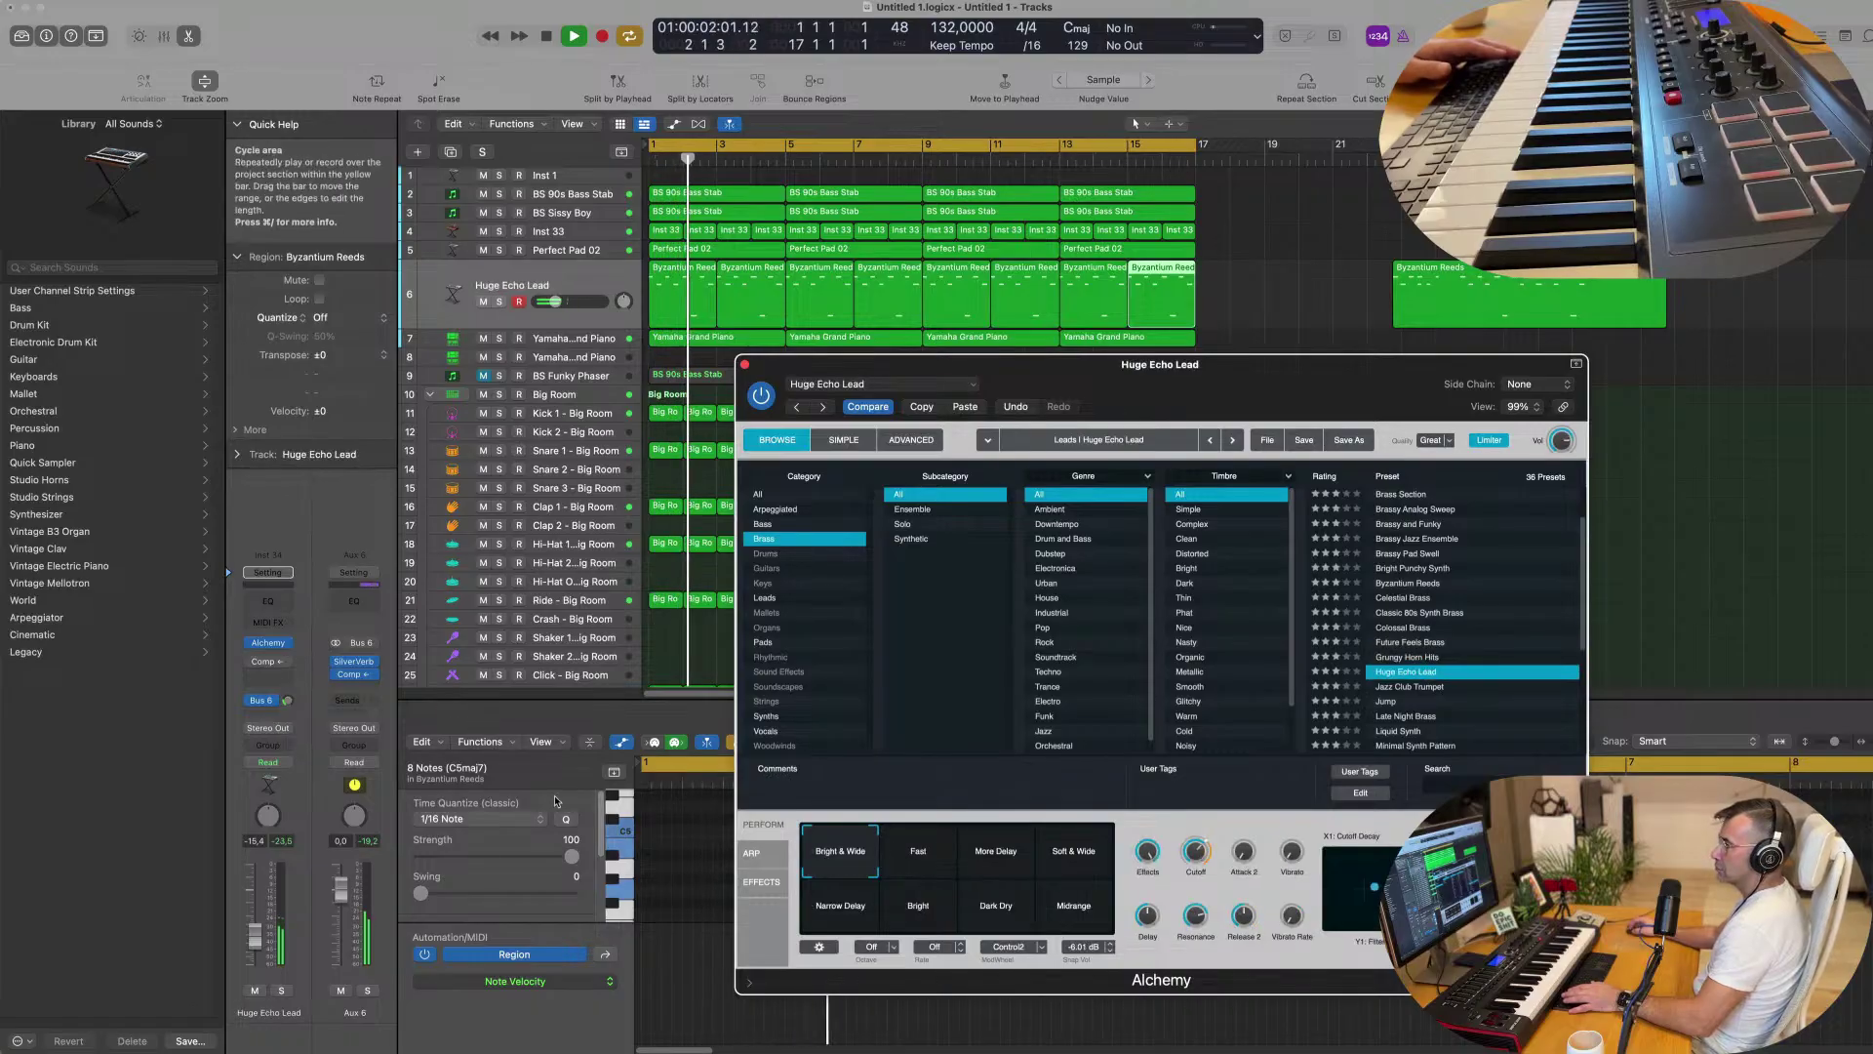
Adjust the Huge Echo Lead track's Bus 6 send, set its volume to -9.0 dB and try the Soft & Wide snapshot.
drag(288, 699, 288, 702)
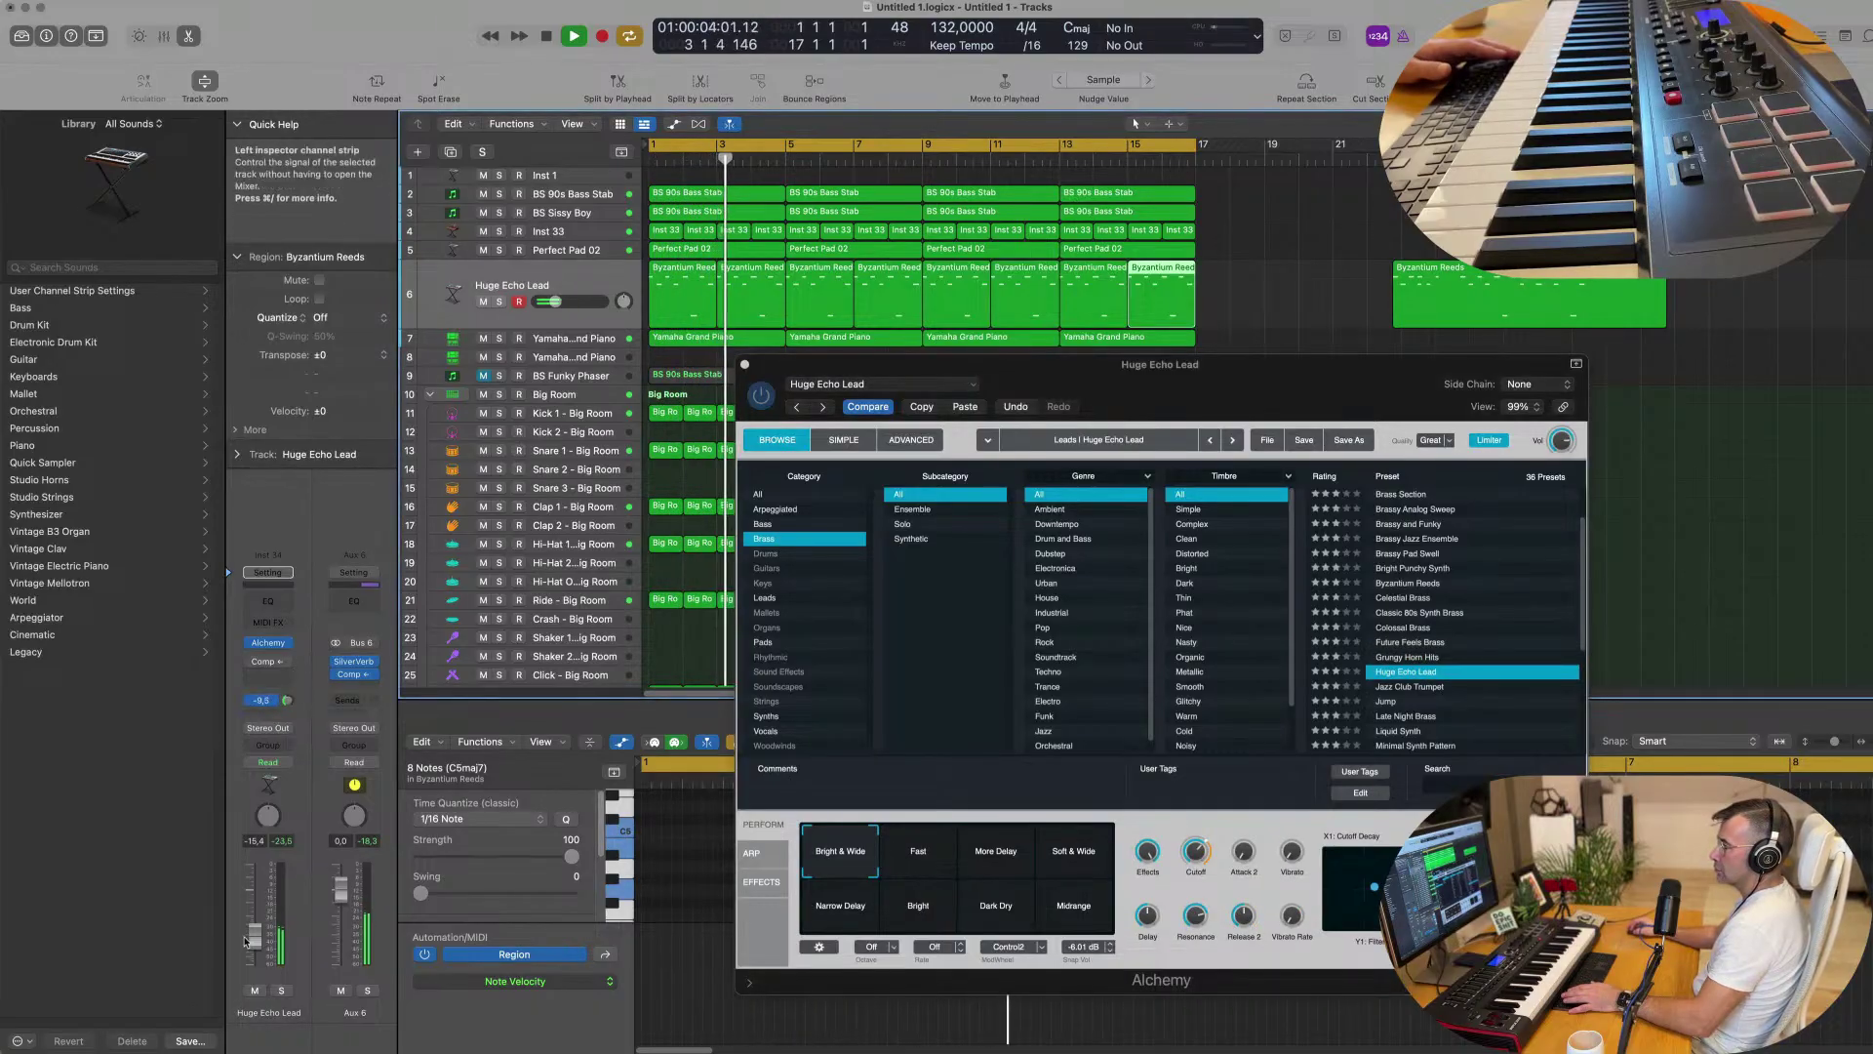
drag(255, 938, 255, 922)
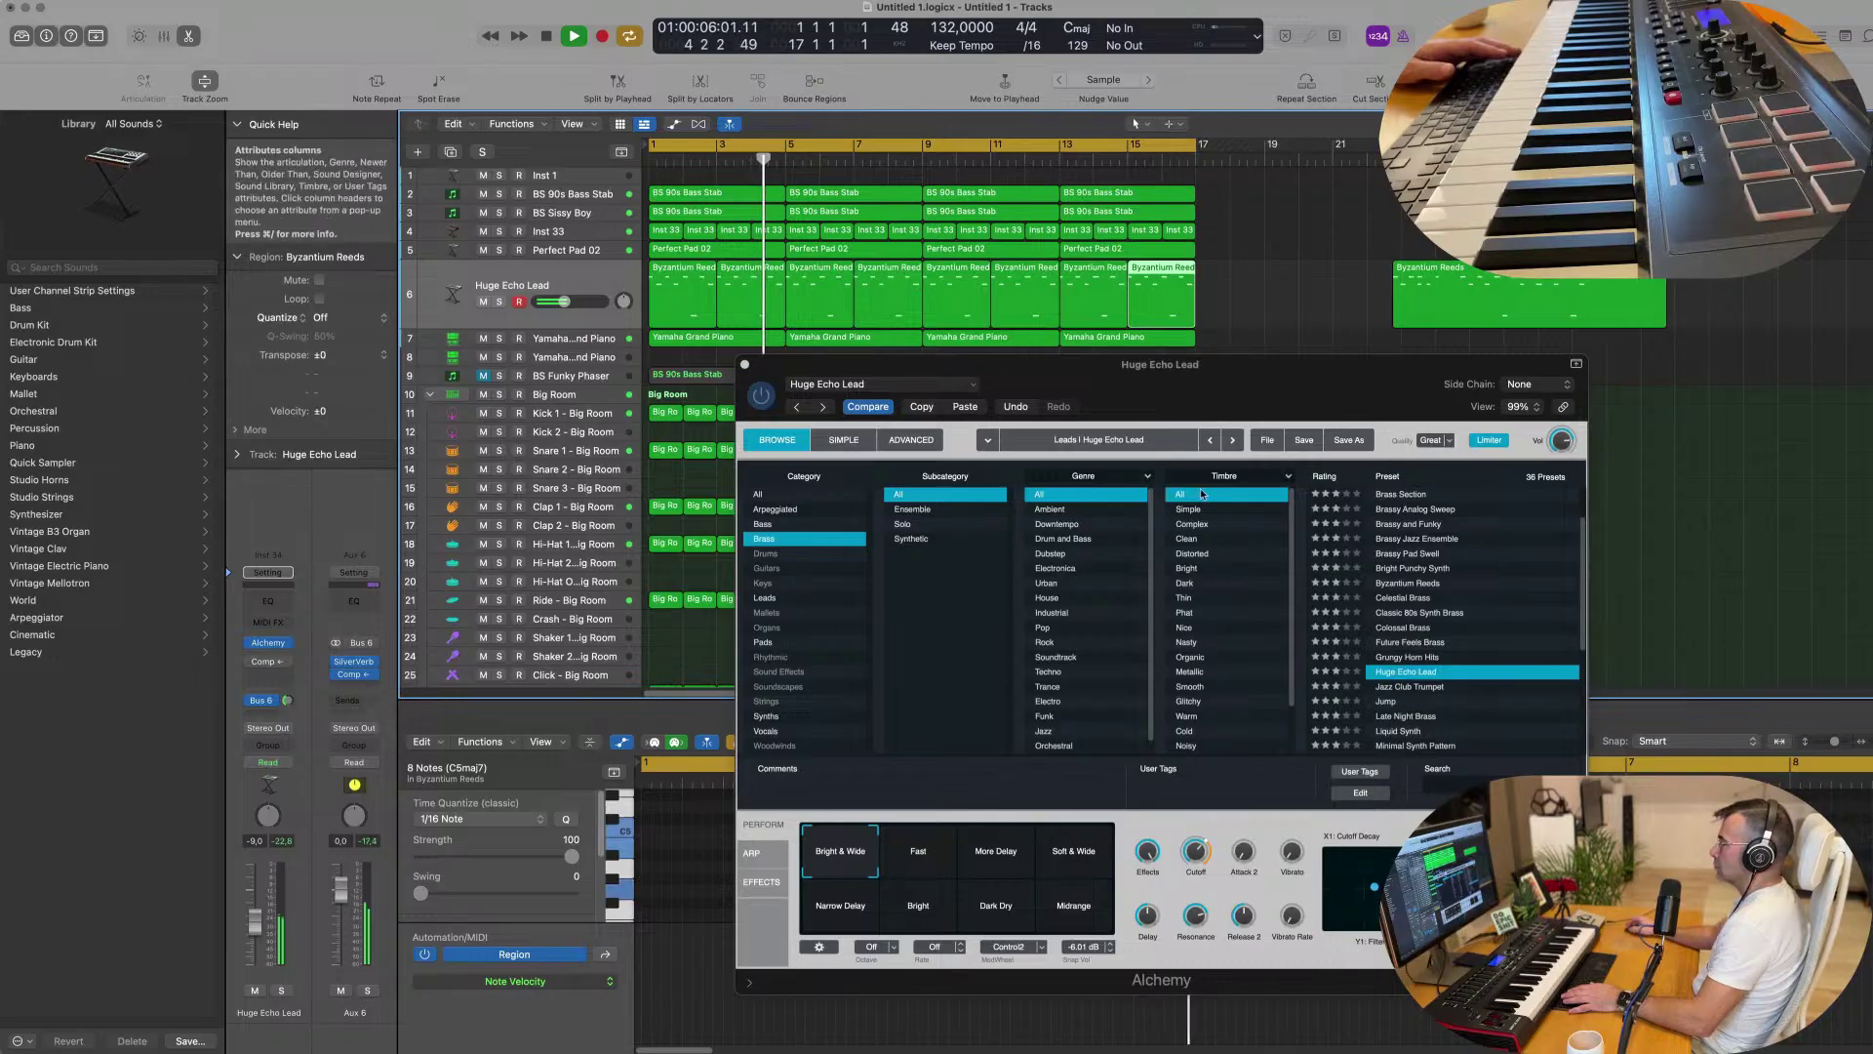
drag(1160, 364, 1113, 237)
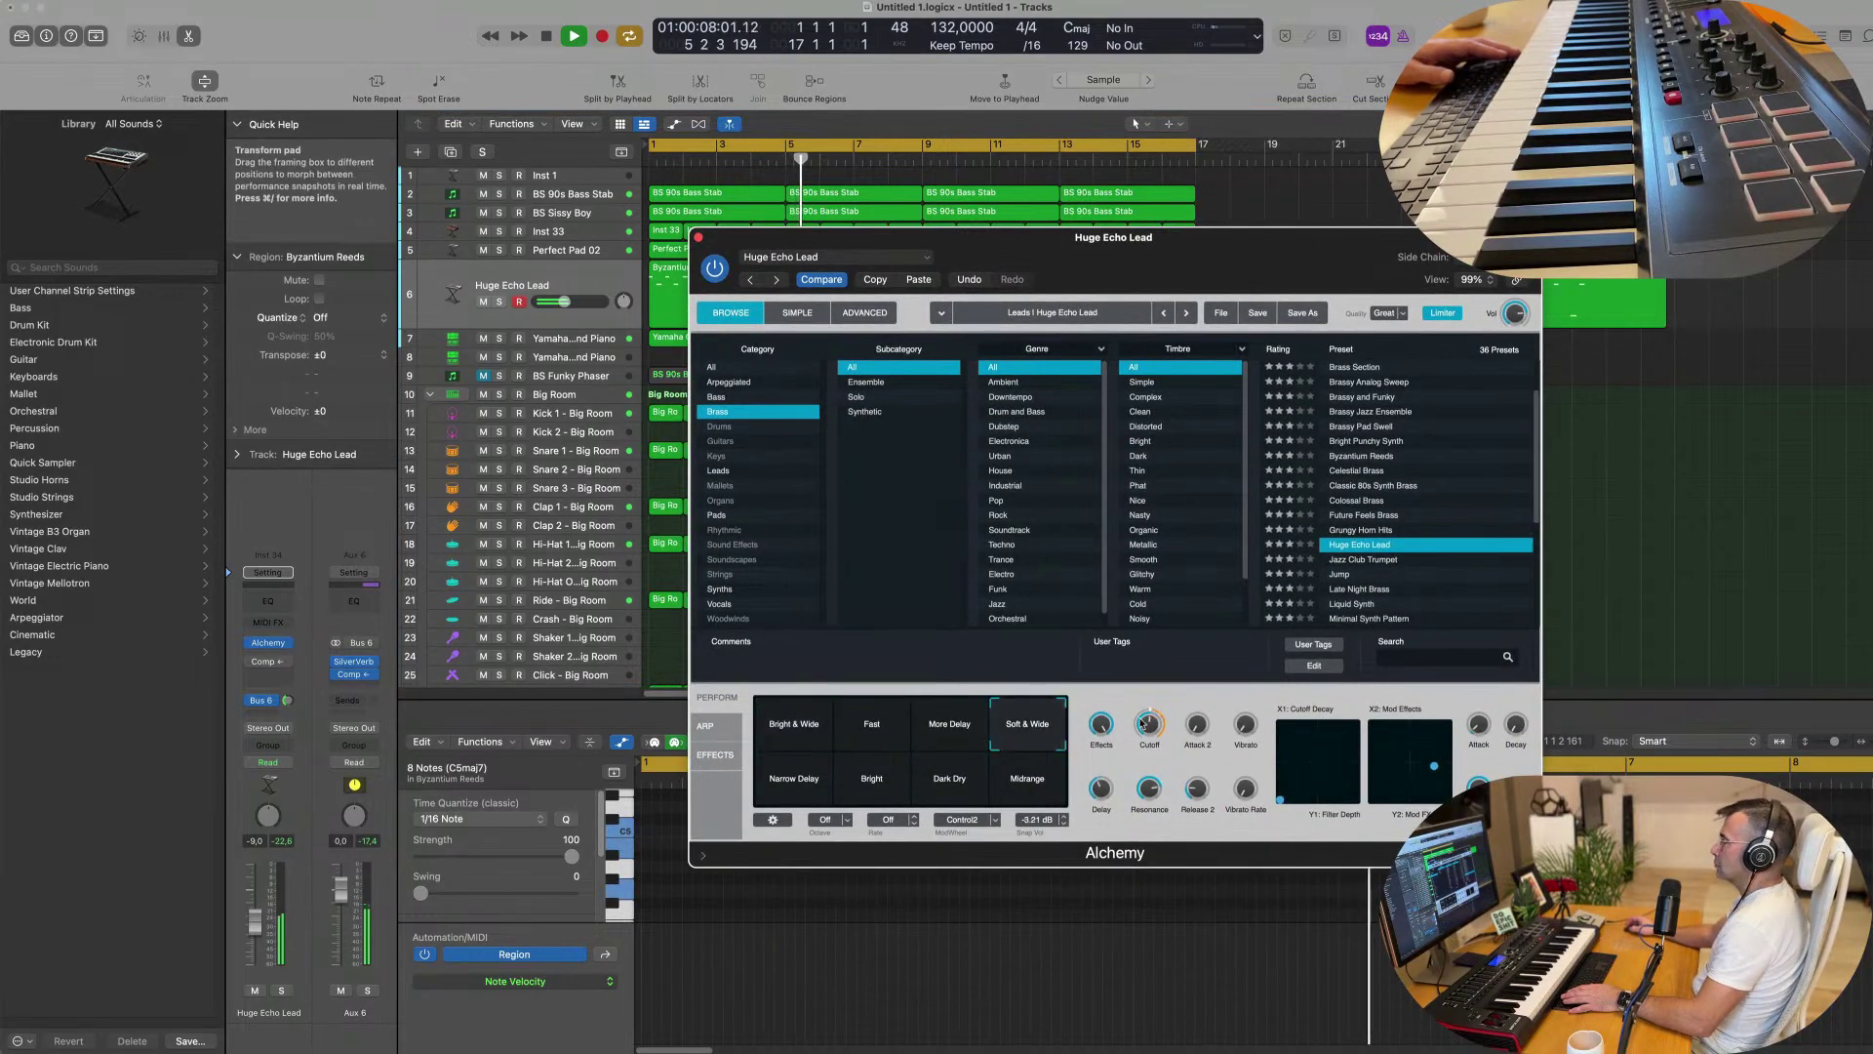
Load the Jazz Club Trumpet preset with the Persuasive snapshot and set the track volume to -3.3 dB.
click(1370, 560)
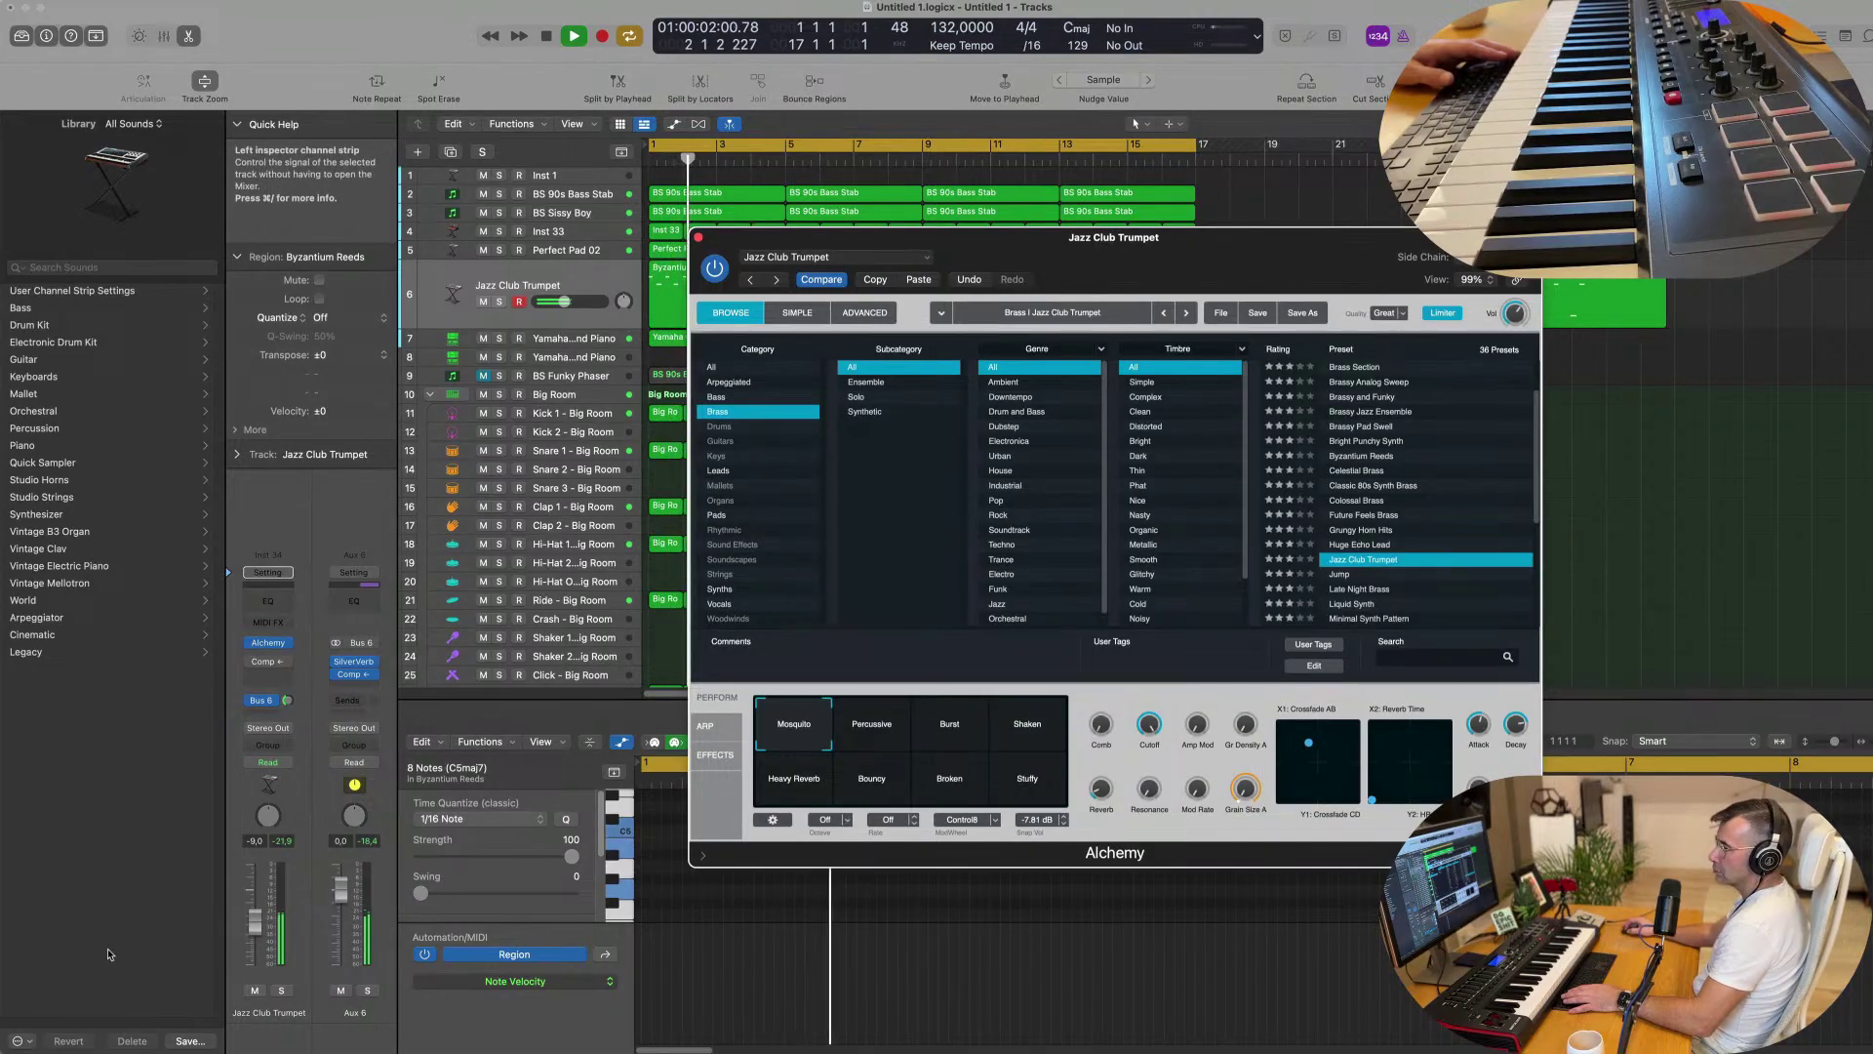
drag(255, 921, 255, 925)
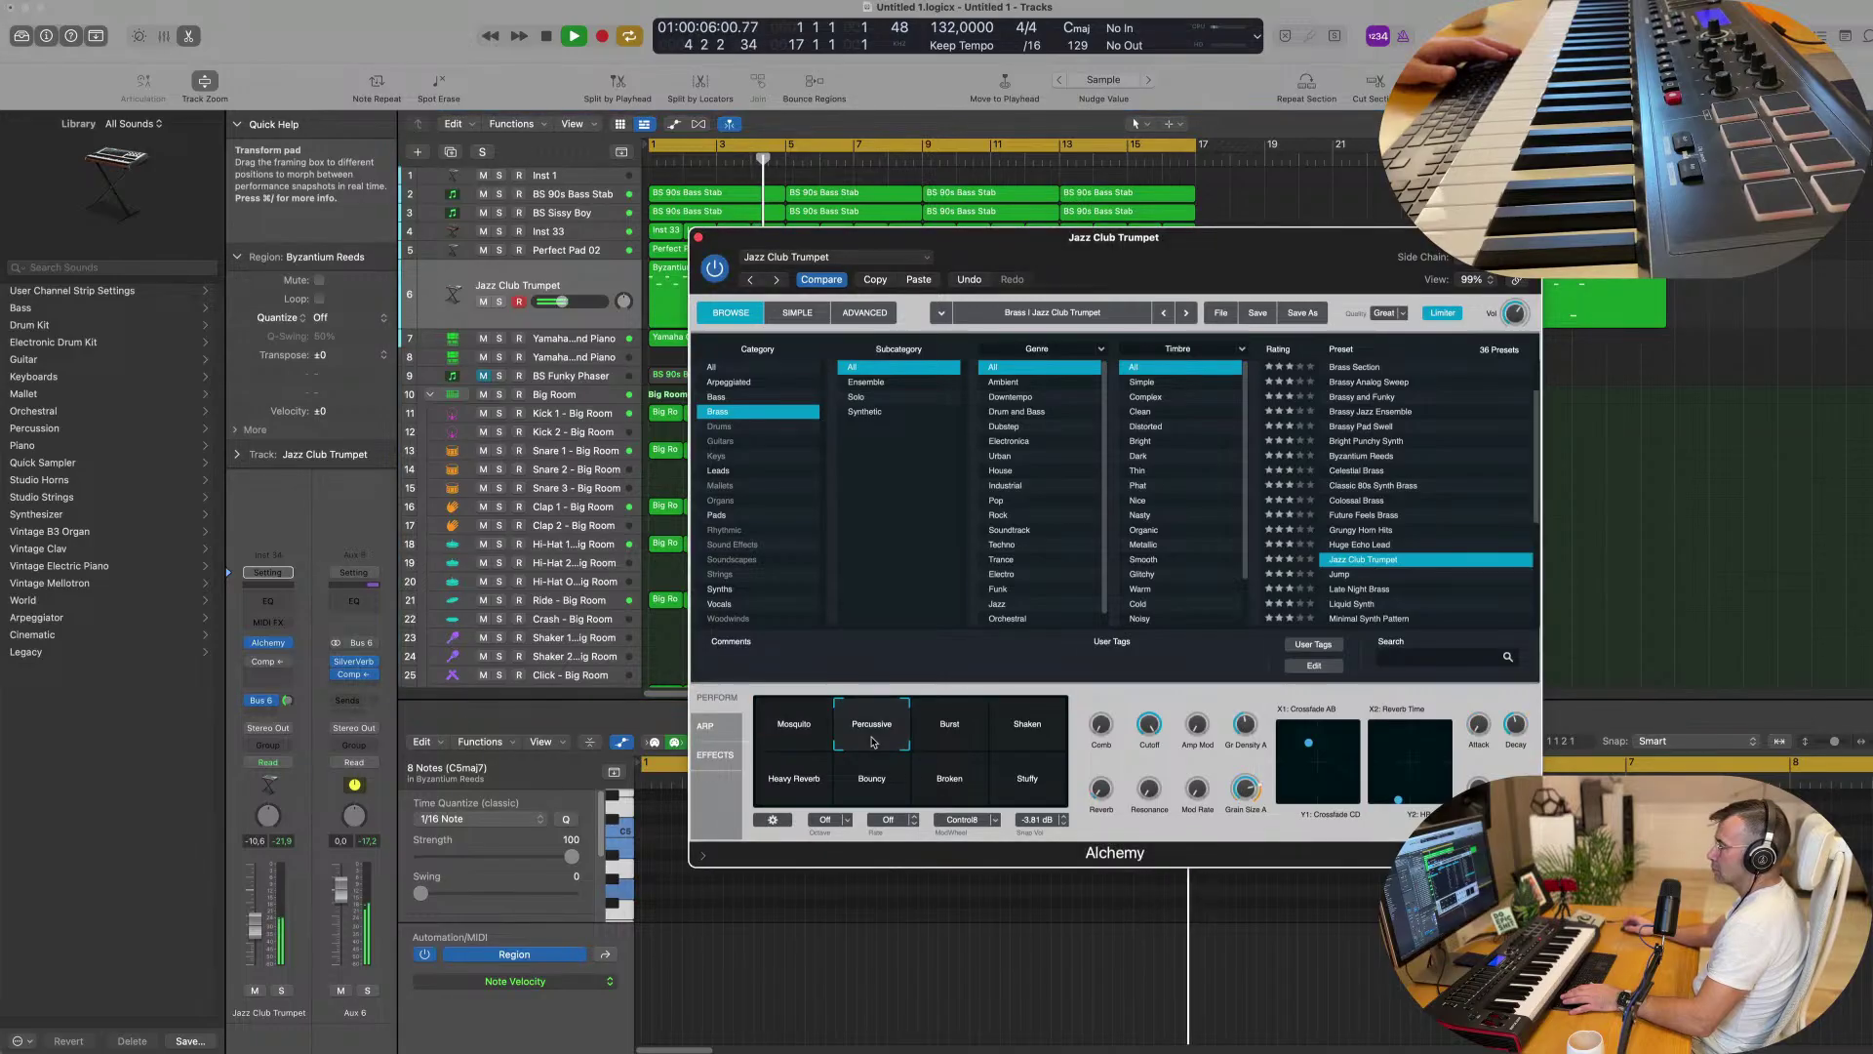
drag(261, 910, 261, 888)
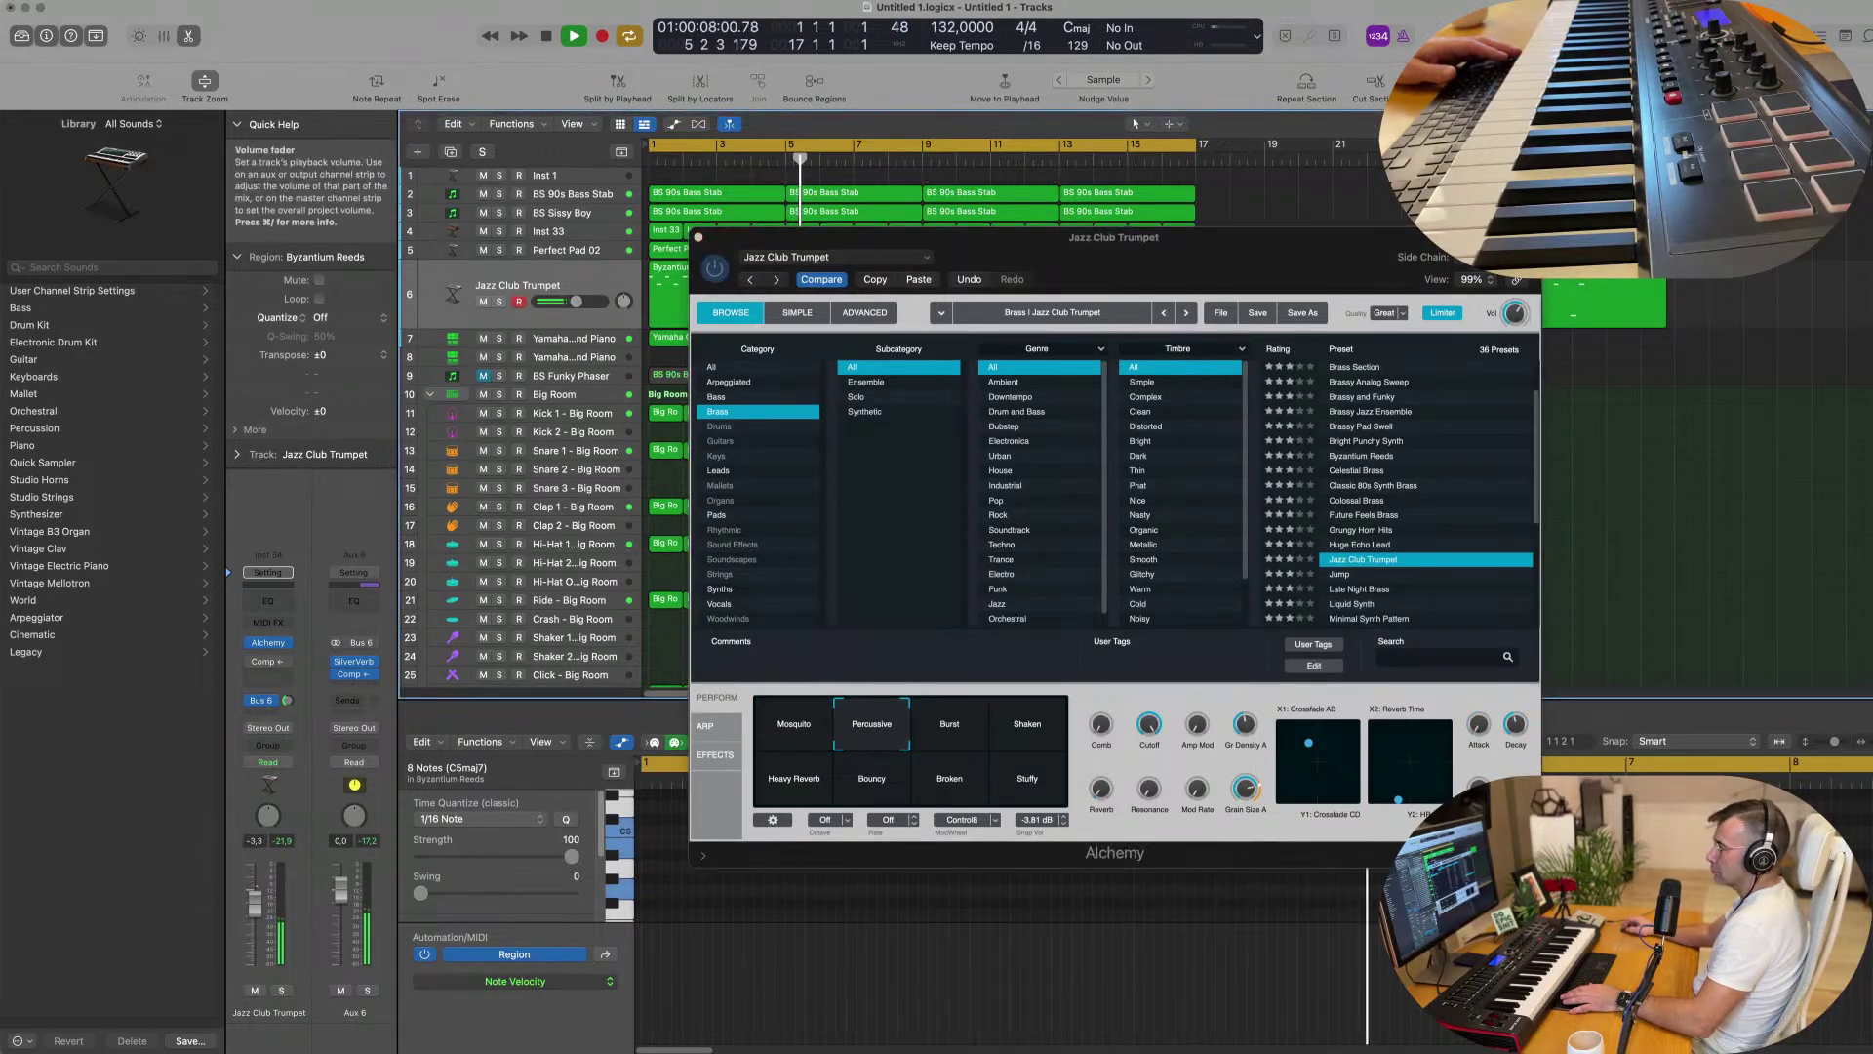
Compare the trumpet's Burst and Heavy Reverb snapshots, settle on Mosquito and lower the track volume to about -9.6 dB.
drag(872, 724, 1003, 735)
click(808, 780)
click(804, 732)
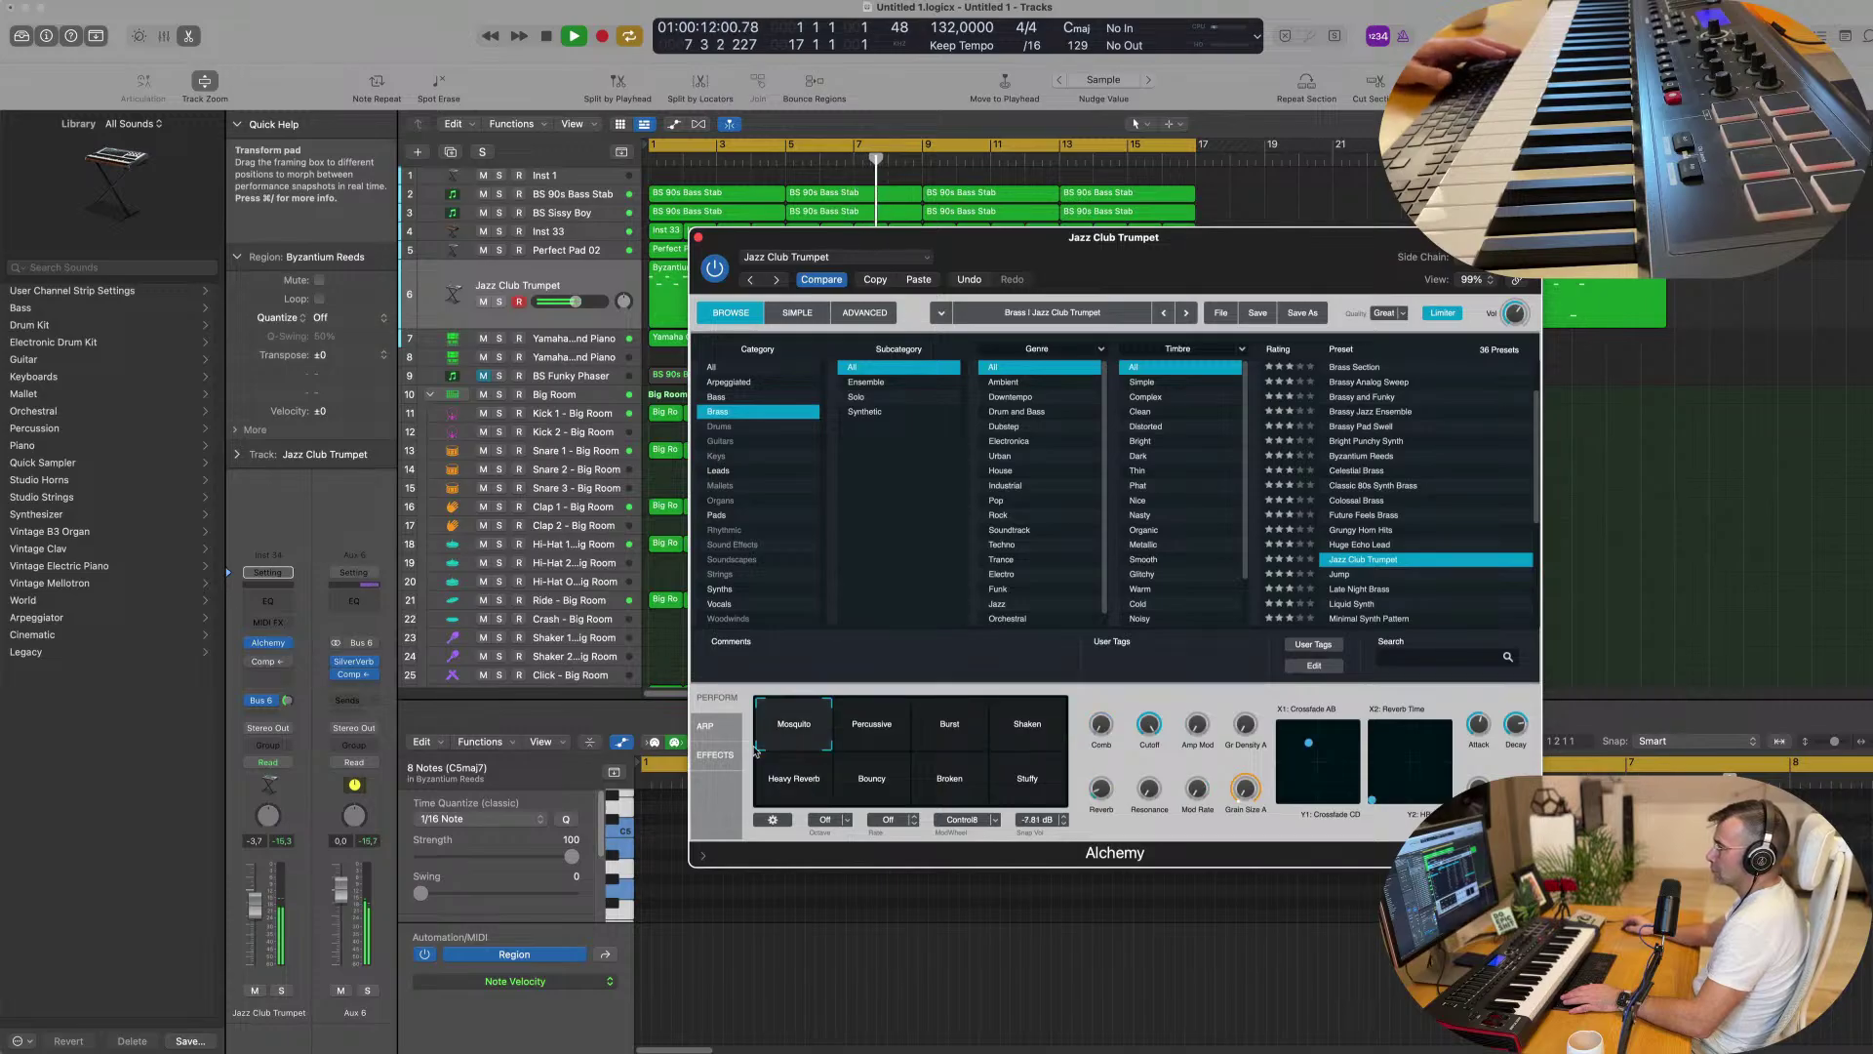
key(Return)
drag(255, 907, 255, 923)
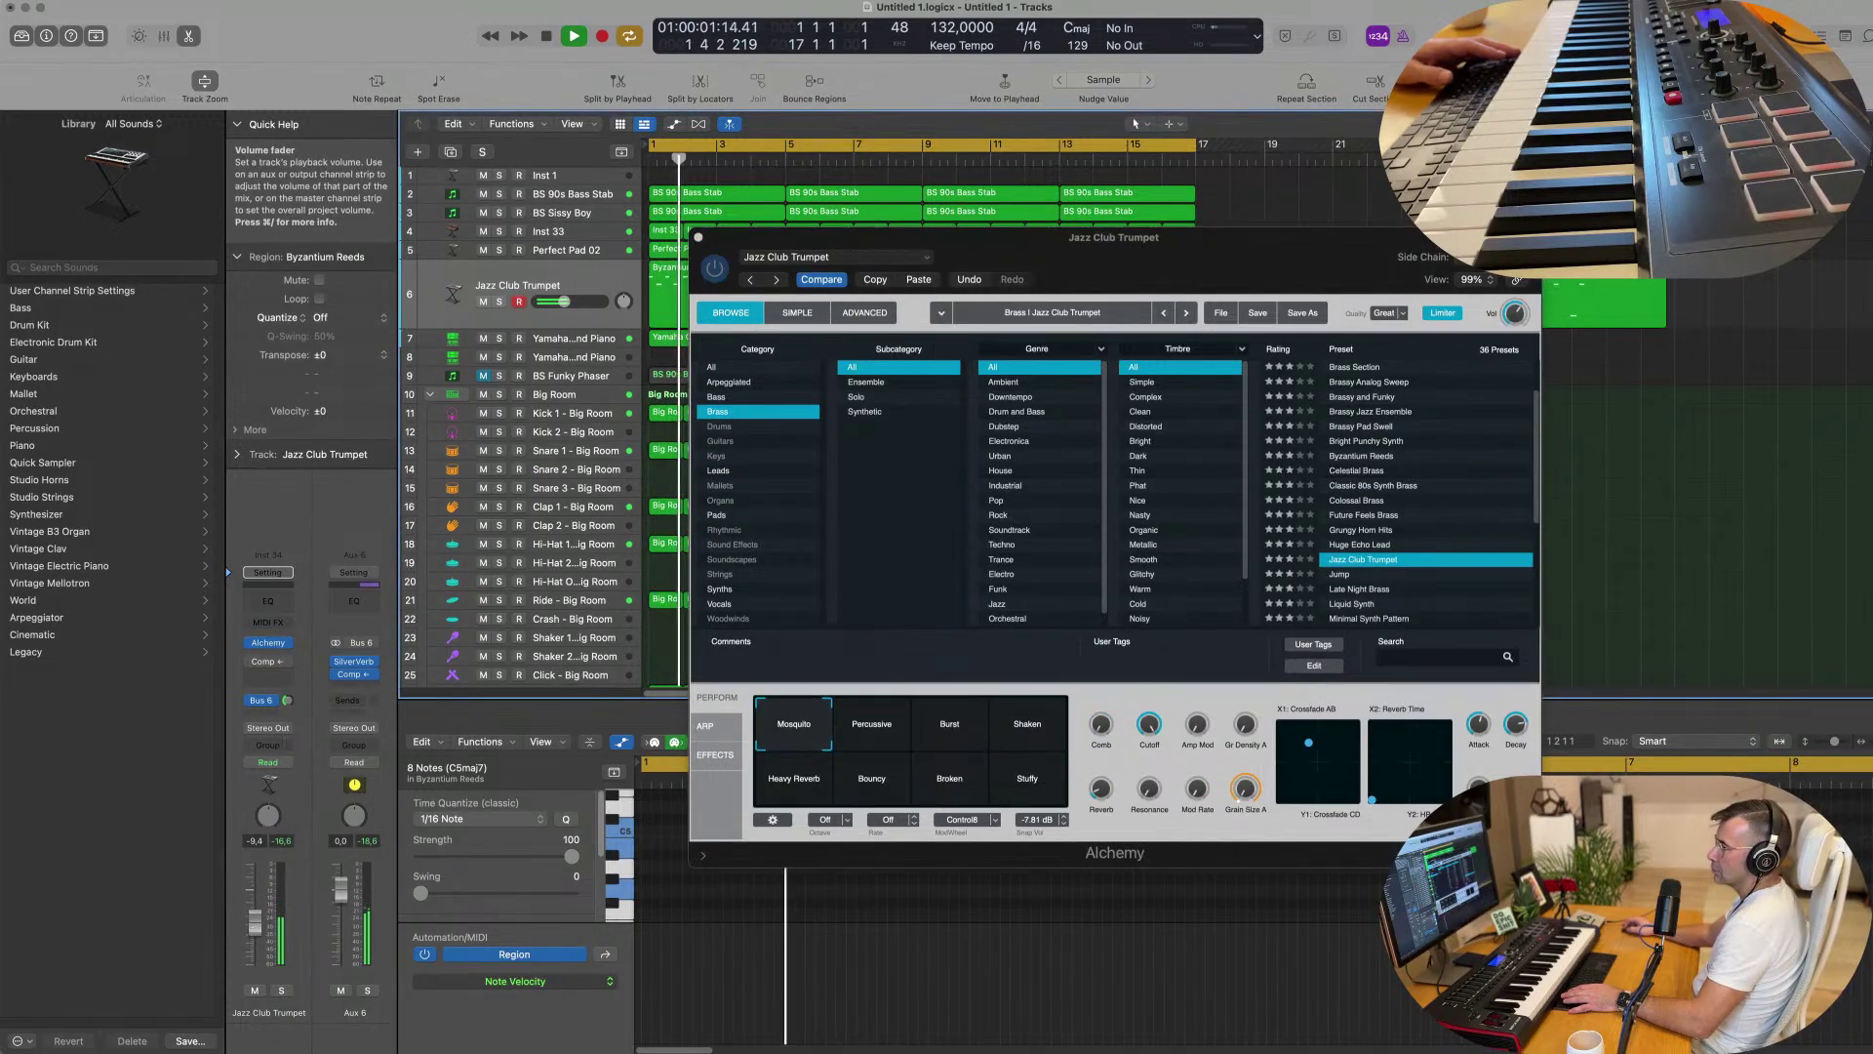
Add a Bus 7 send to the Jazz Club Trumpet track and insert a stereo Stereo Delay on the Aux 7 channel.
mouse_move(287, 704)
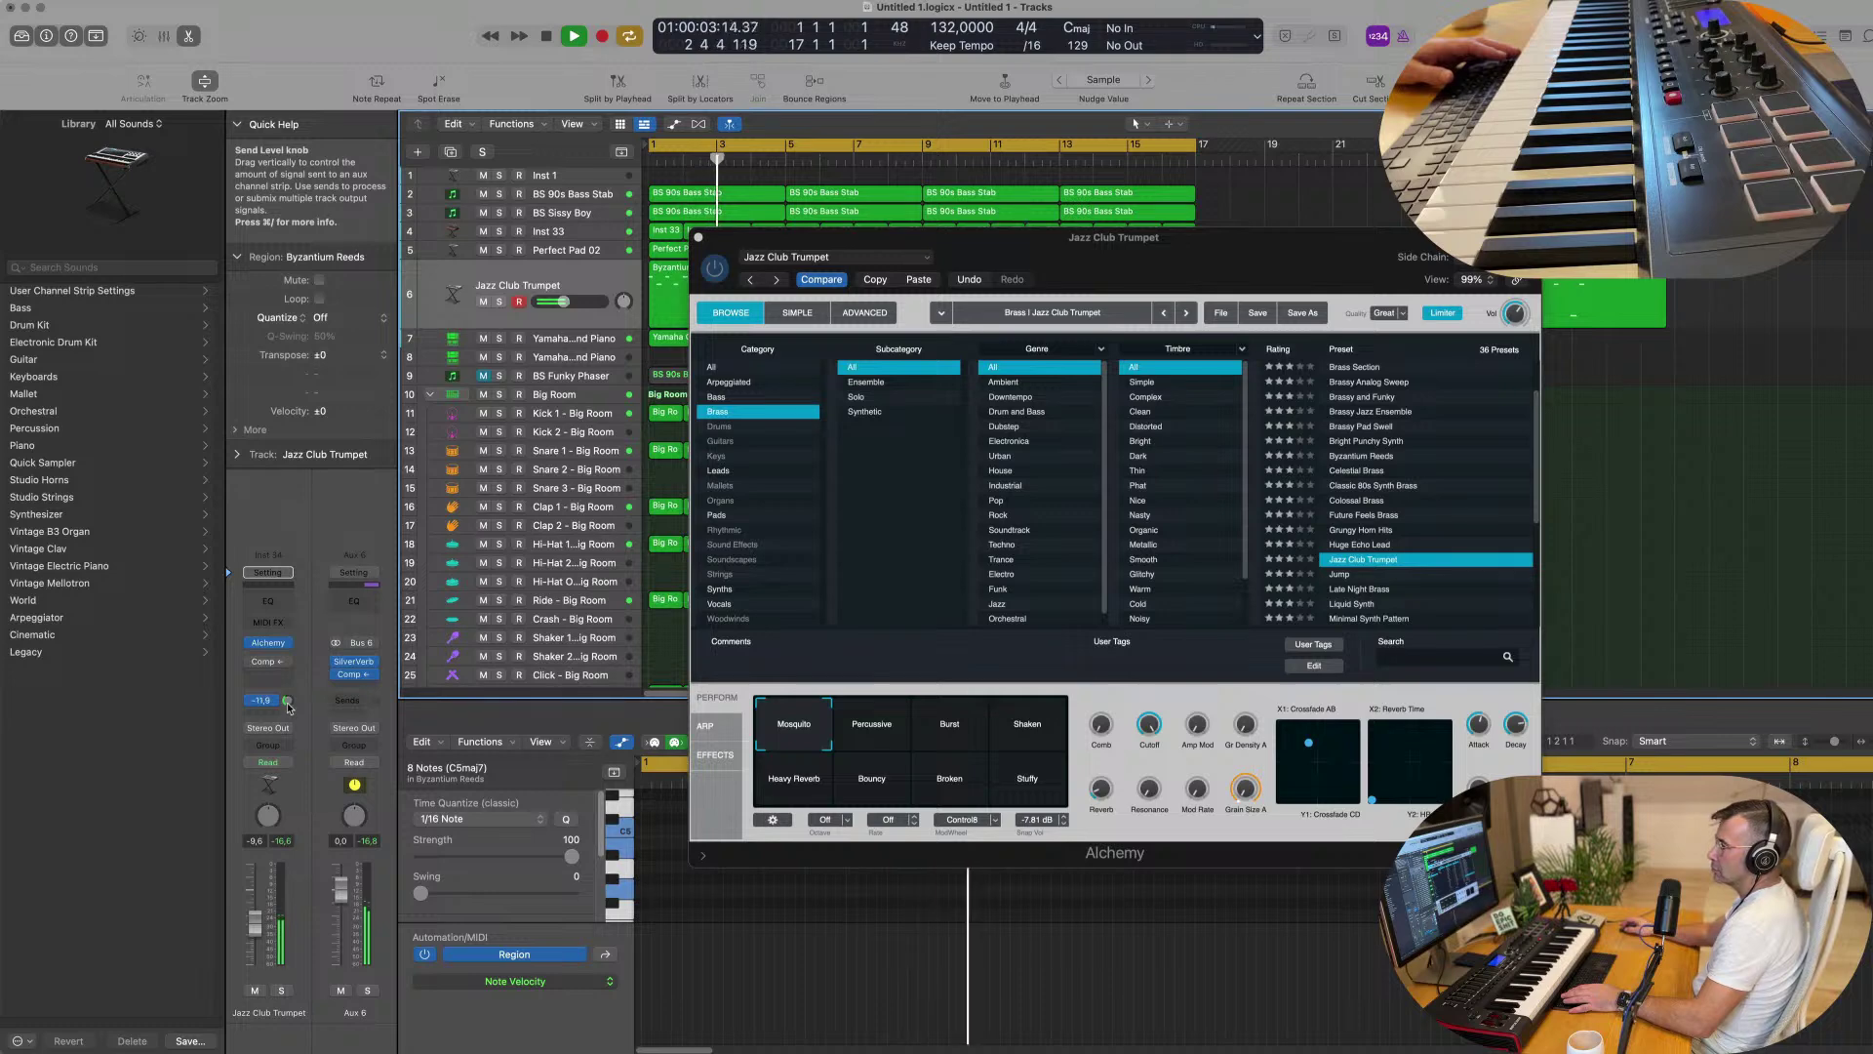
click(263, 700)
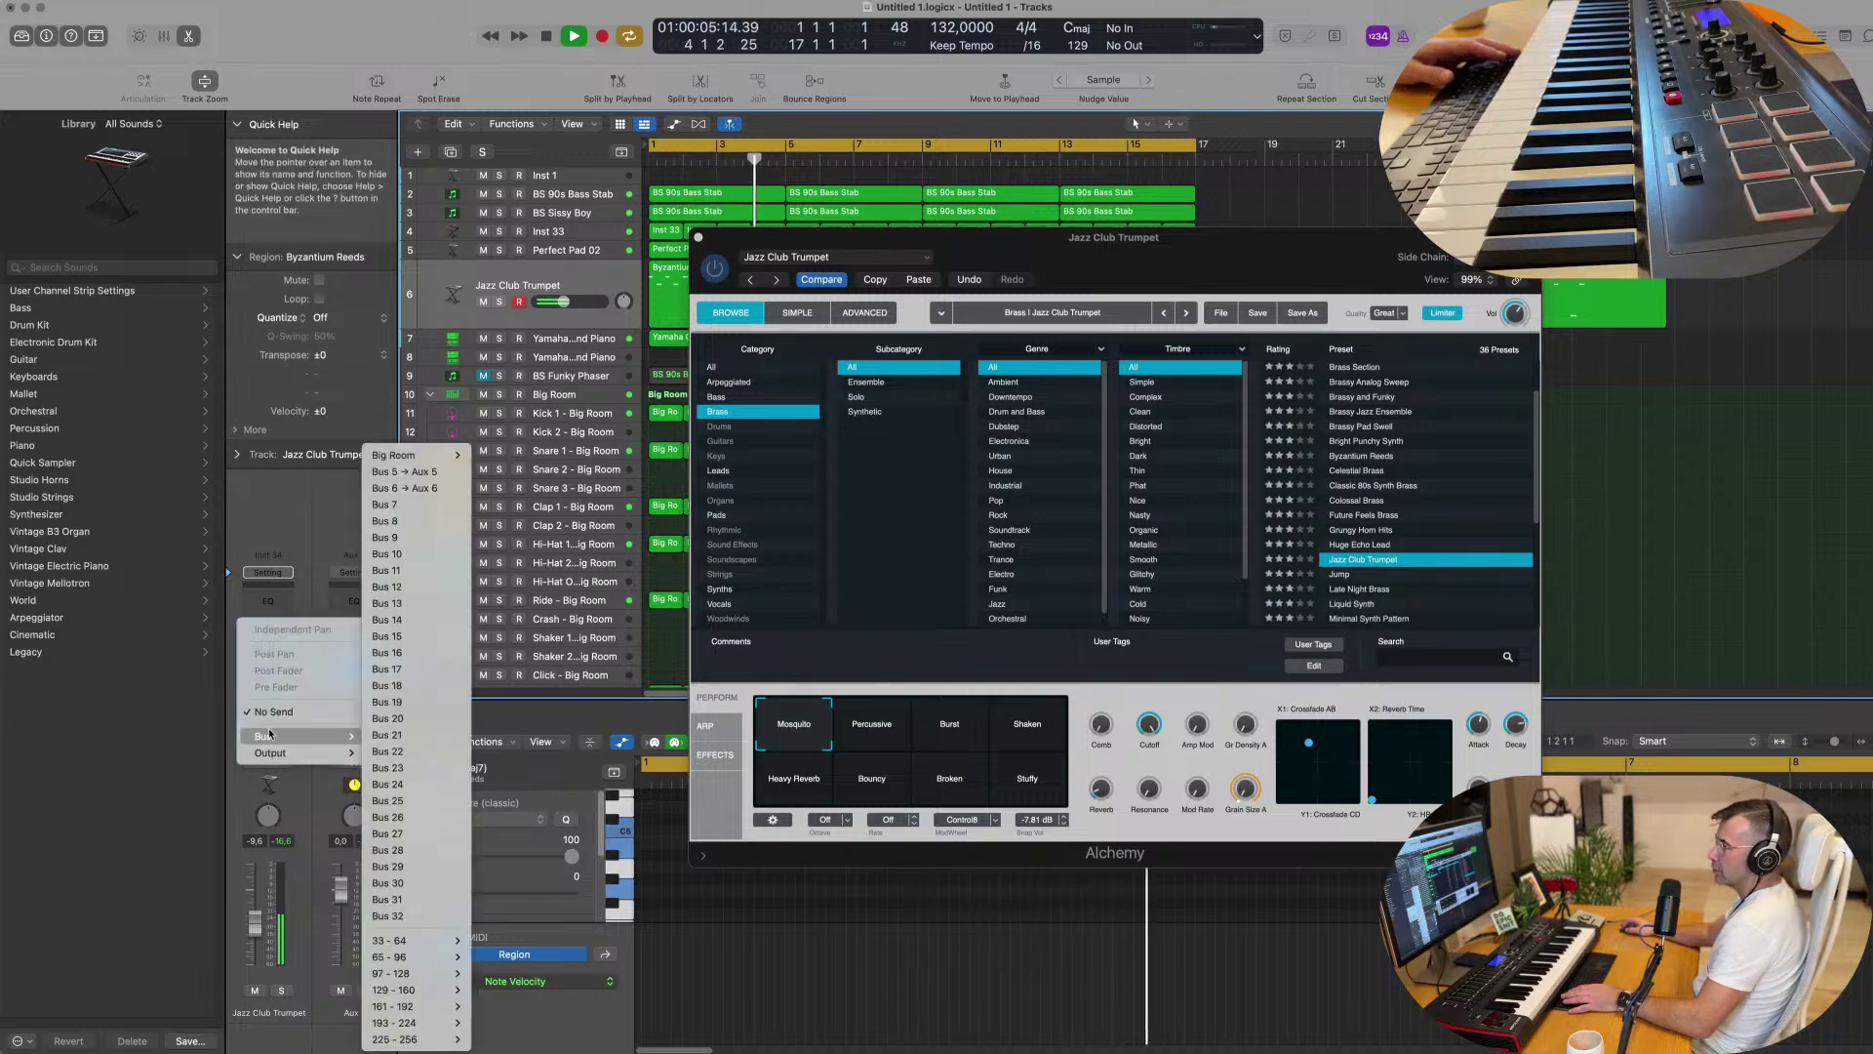
click(419, 506)
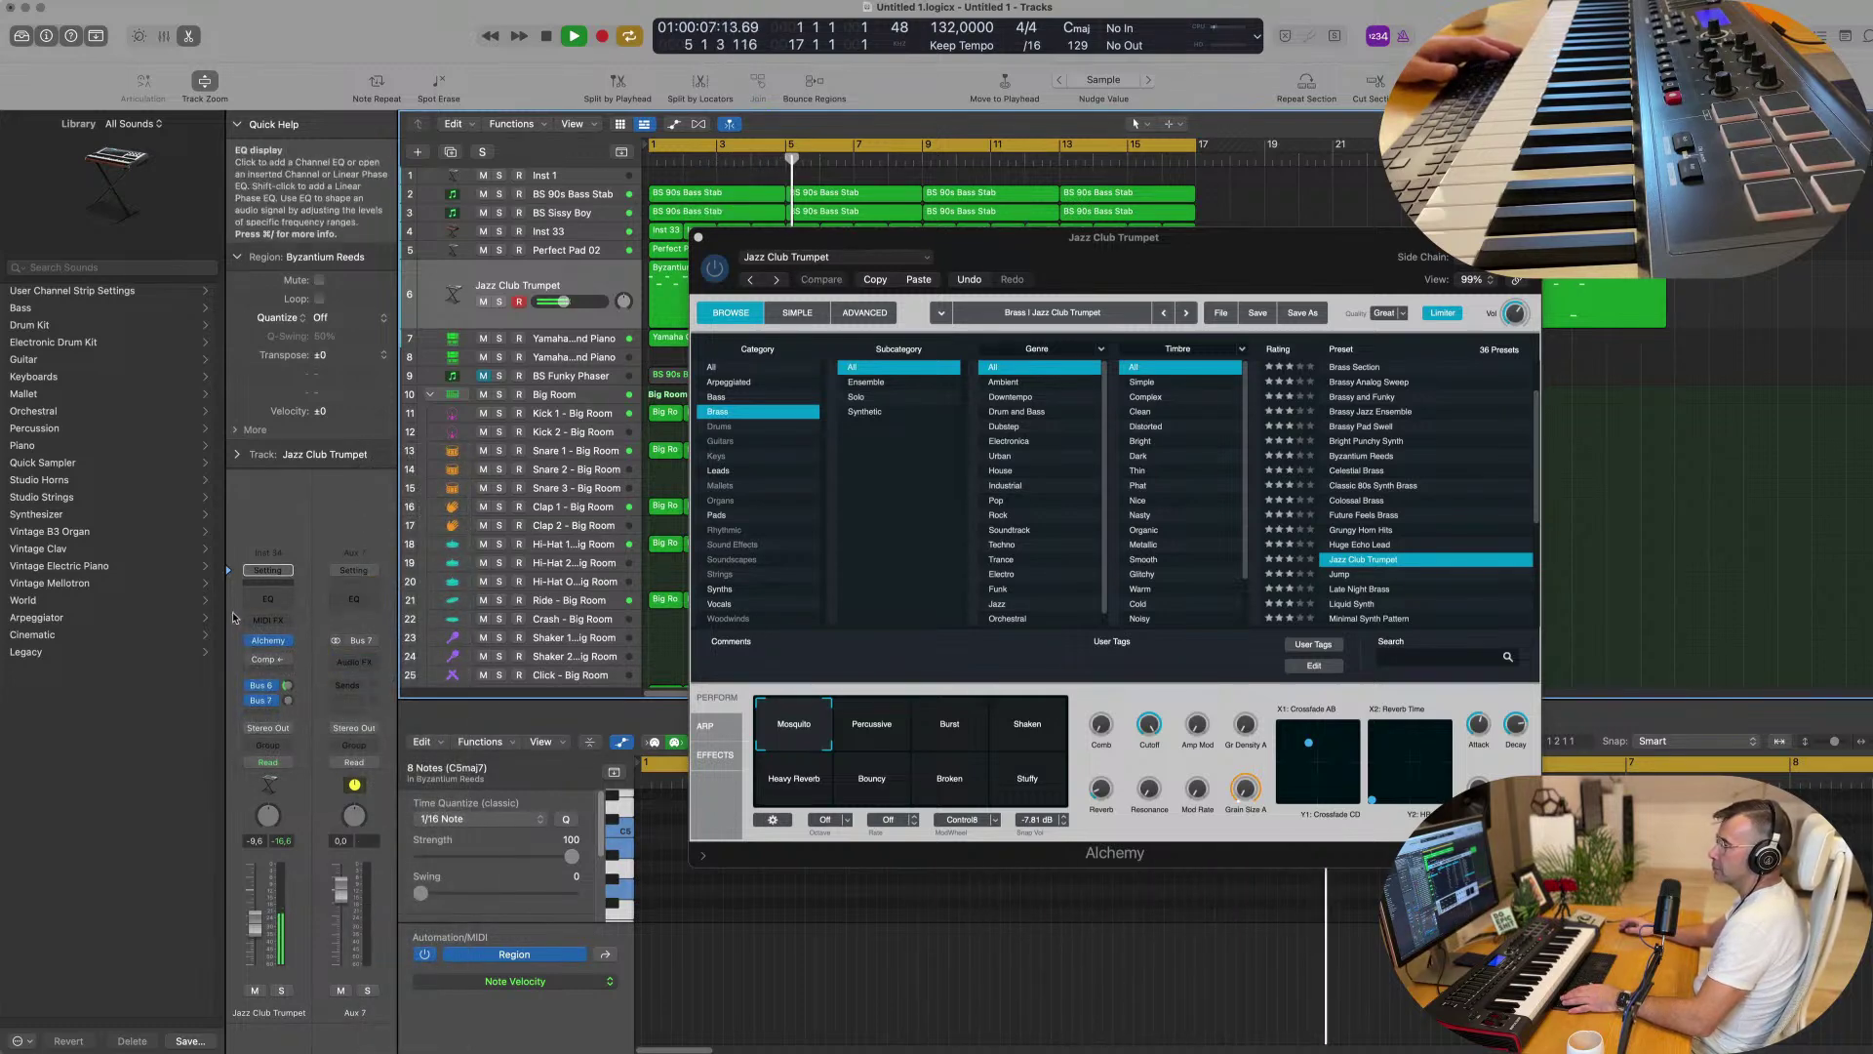
click(363, 662)
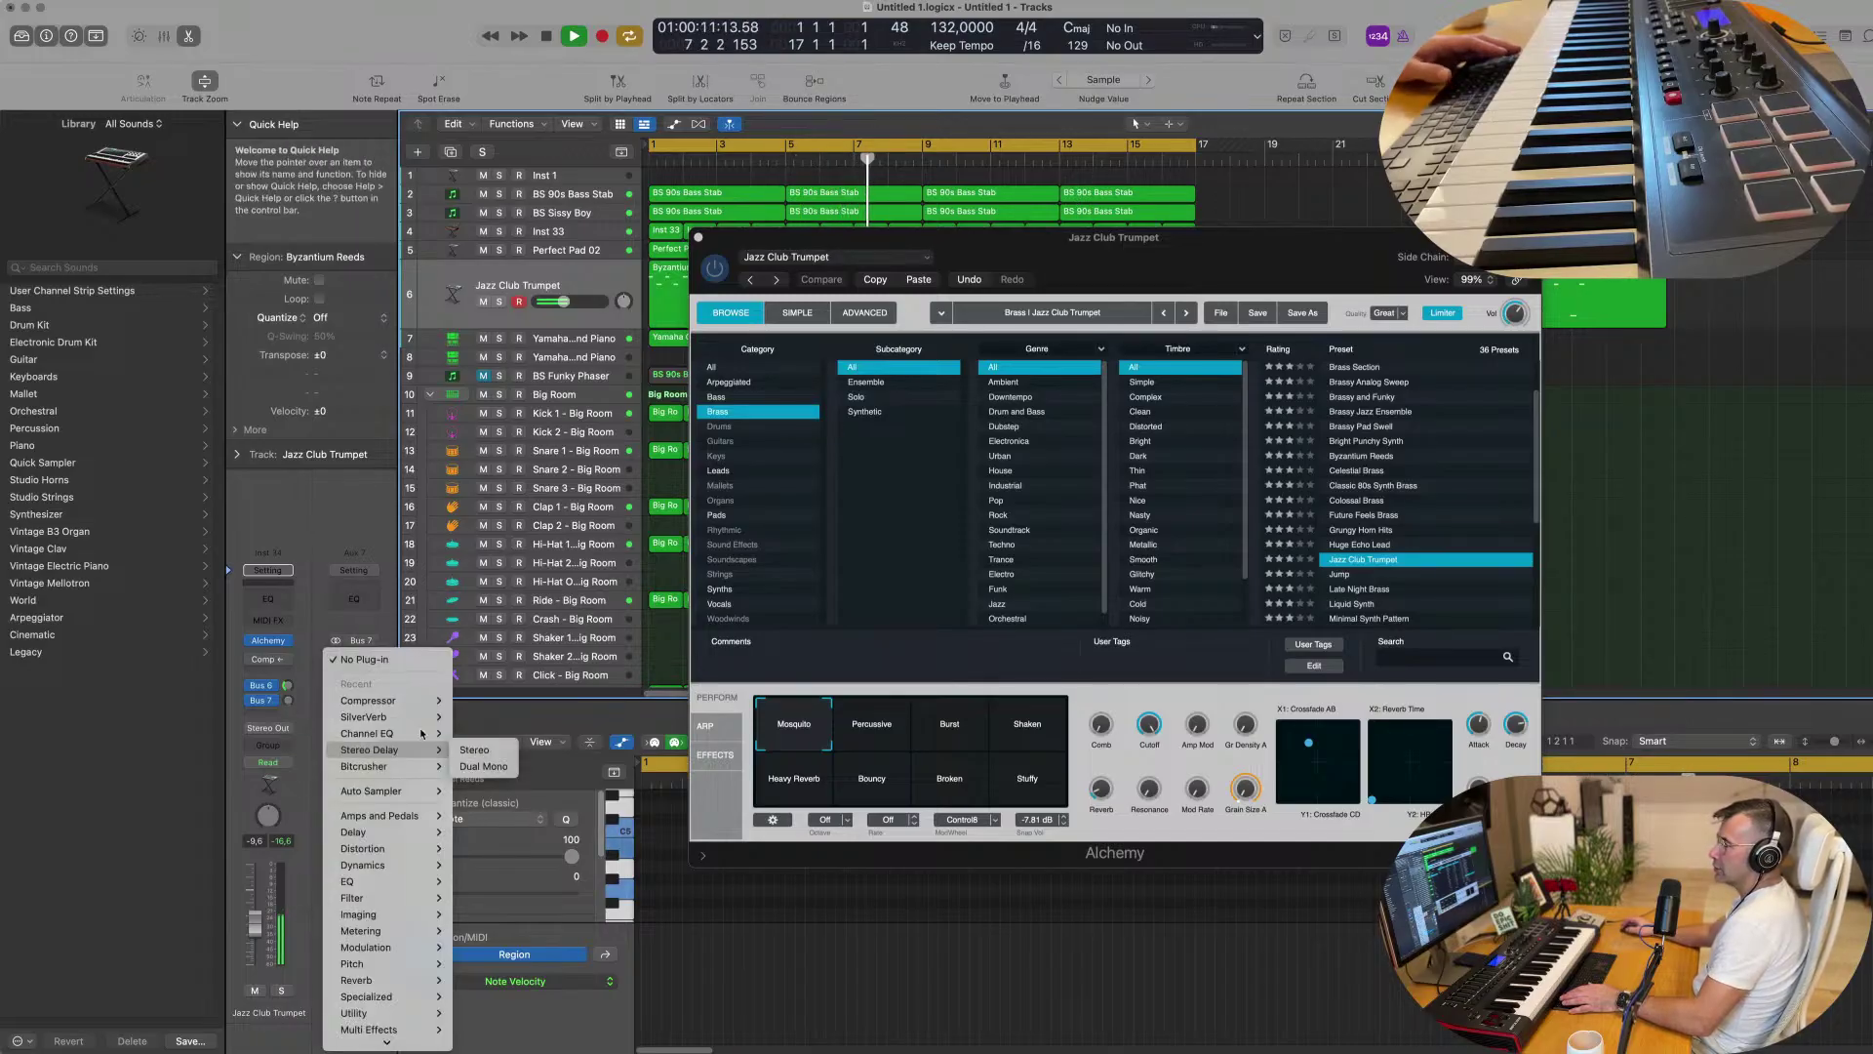
click(474, 749)
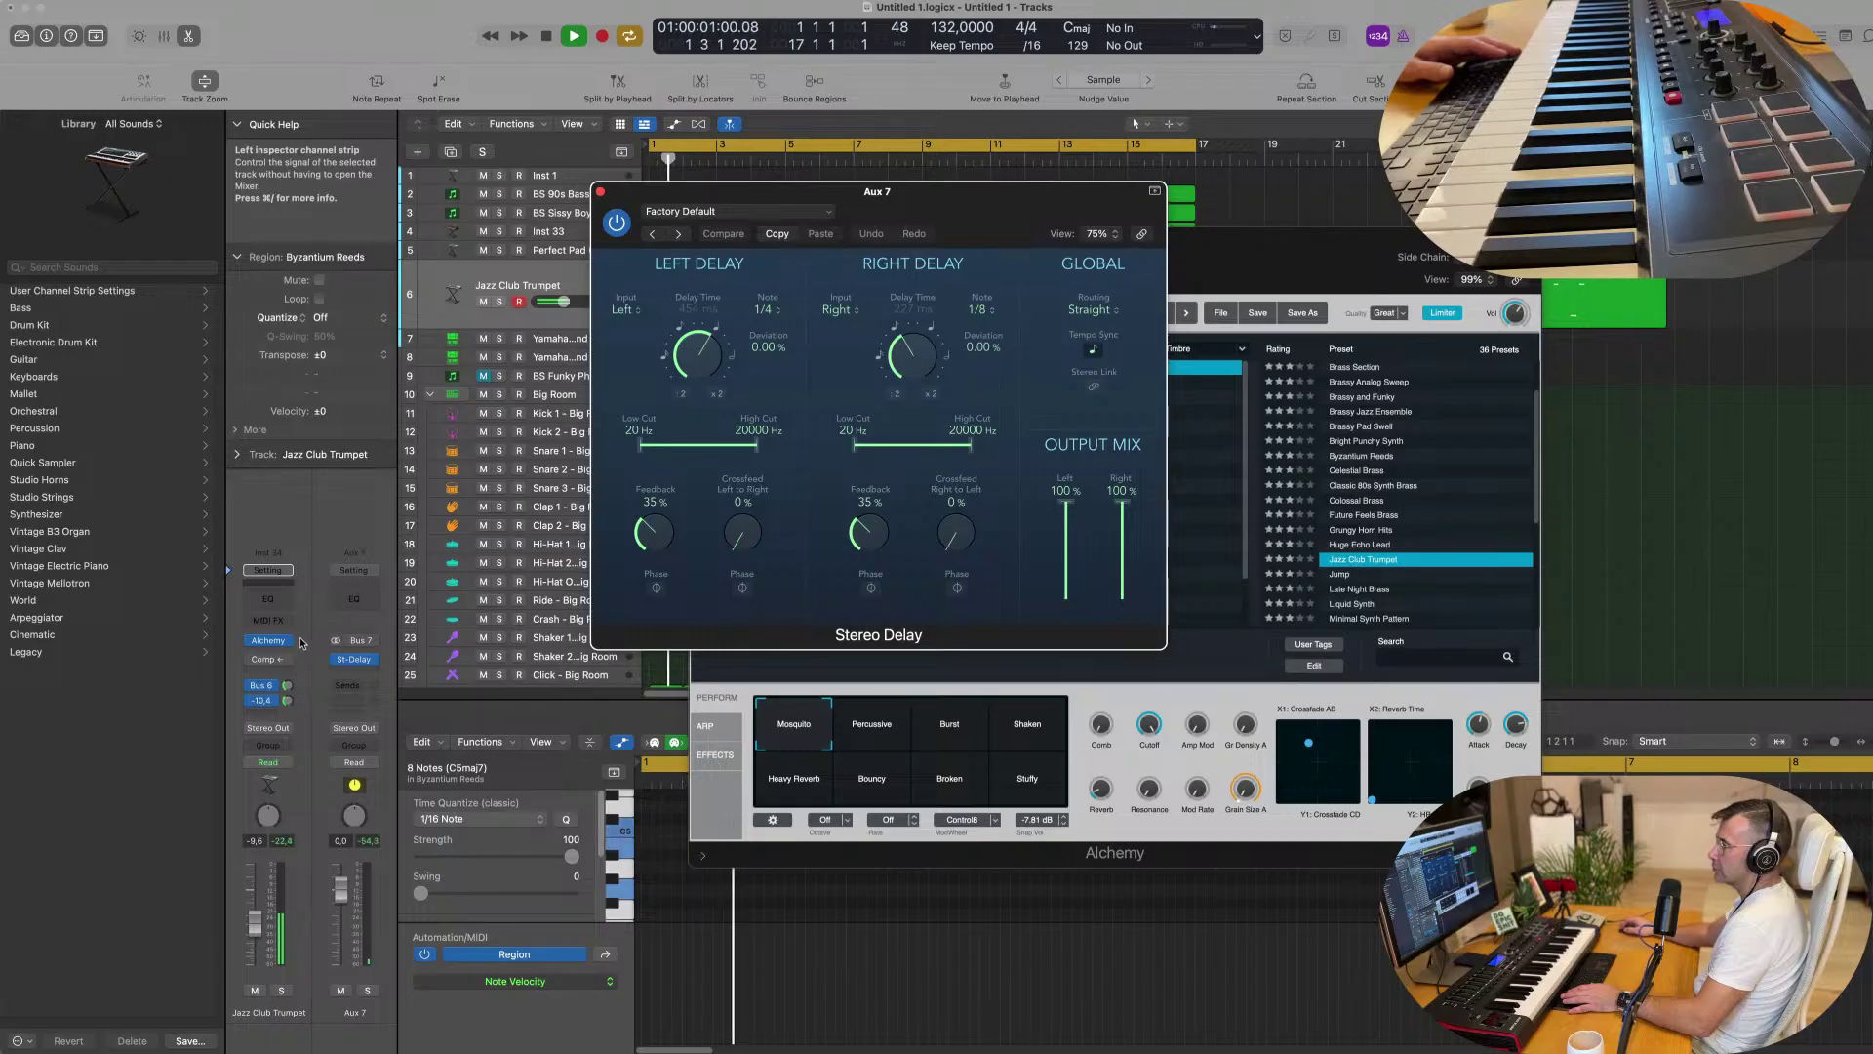
Raise the trumpet's Bus 7 send level to about -3.2 dB and close the Stereo Delay and Alchemy windows.
drag(287, 702, 289, 707)
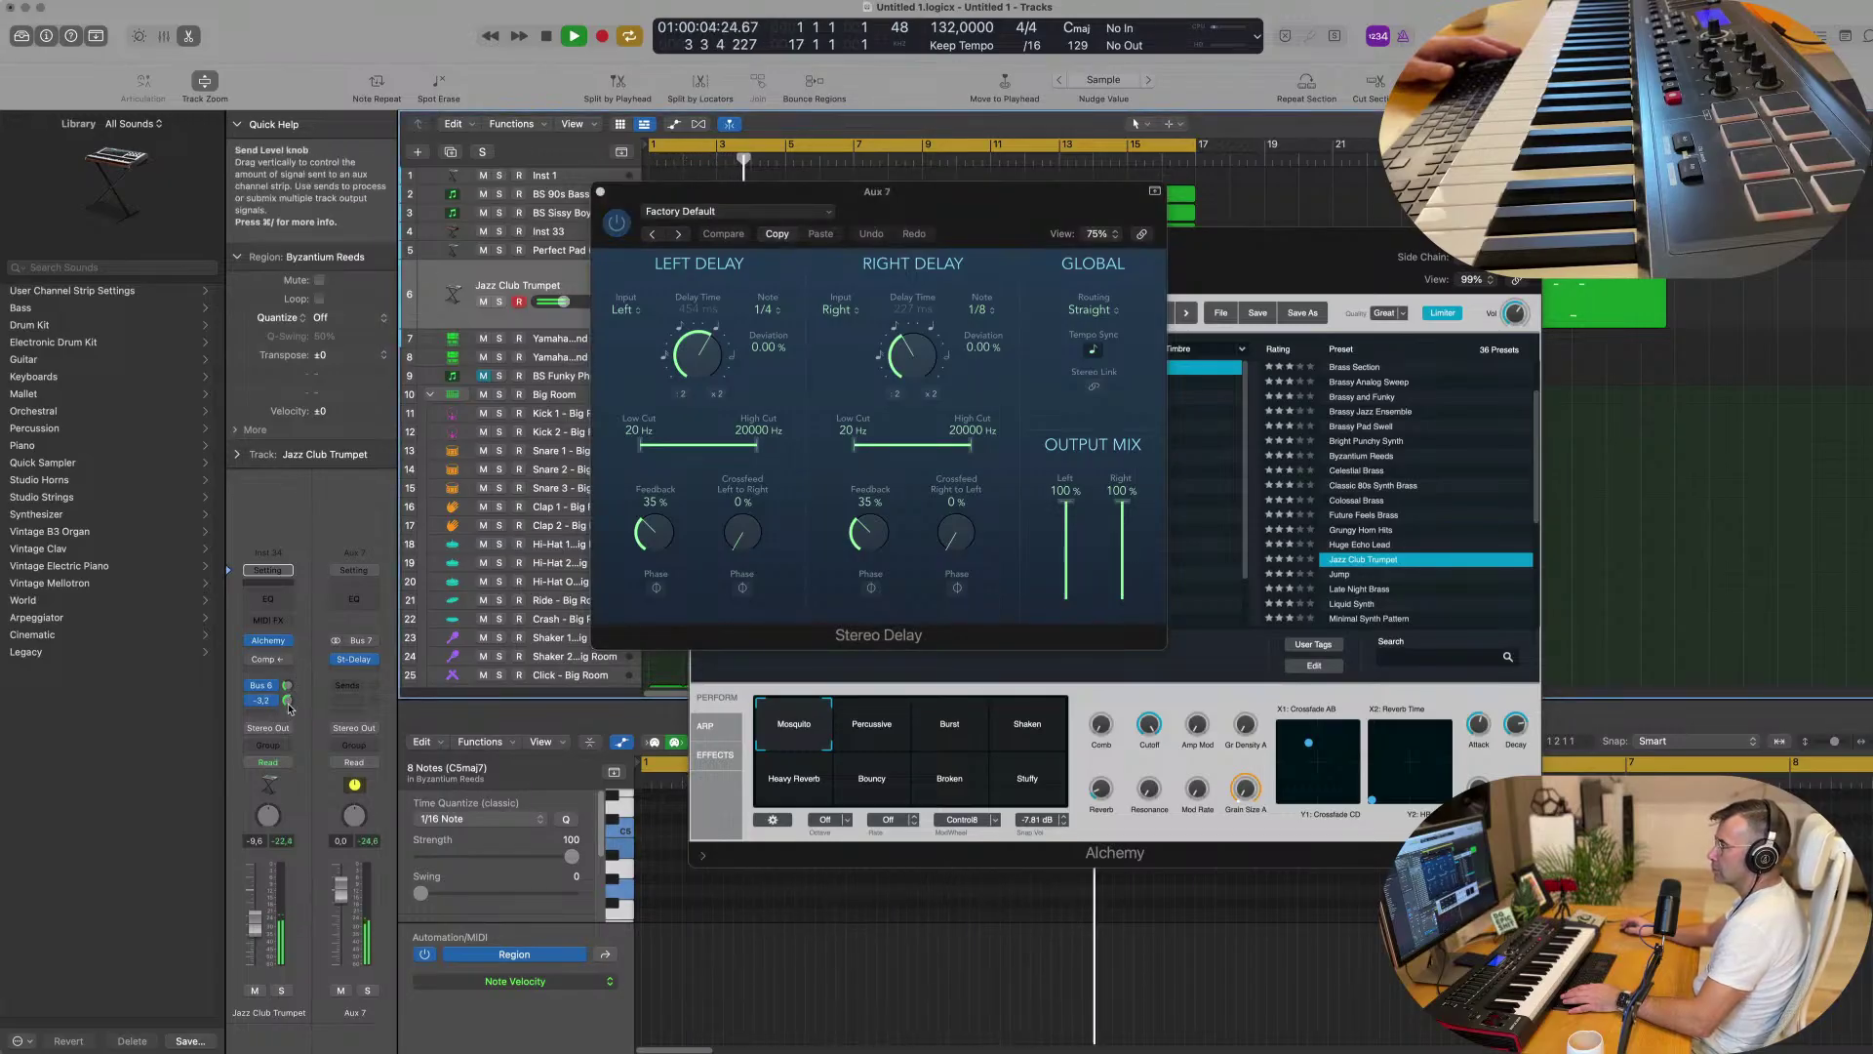
click(600, 192)
click(697, 238)
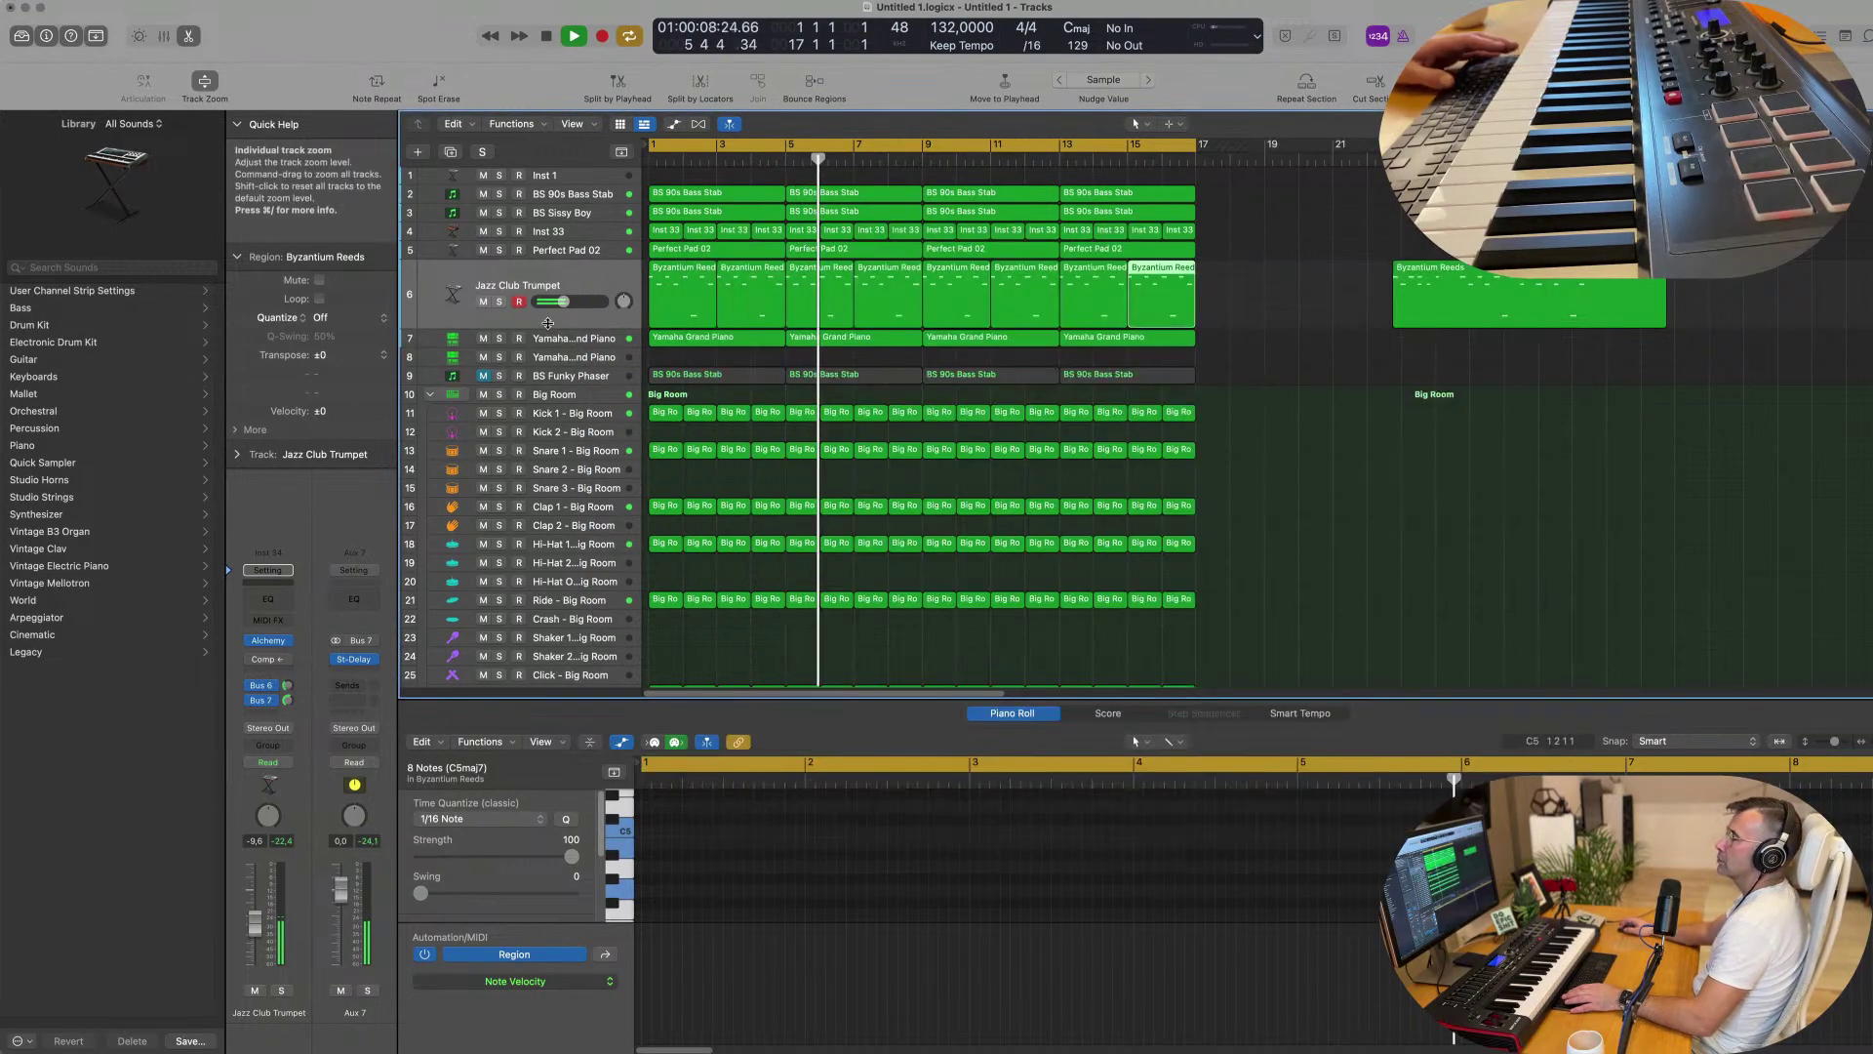
Add a Channel EQ to the Jazz Club Trumpet track and sweep its low-cut filter up to between 500 Hz and 1 kHz.
click(585, 317)
click(270, 600)
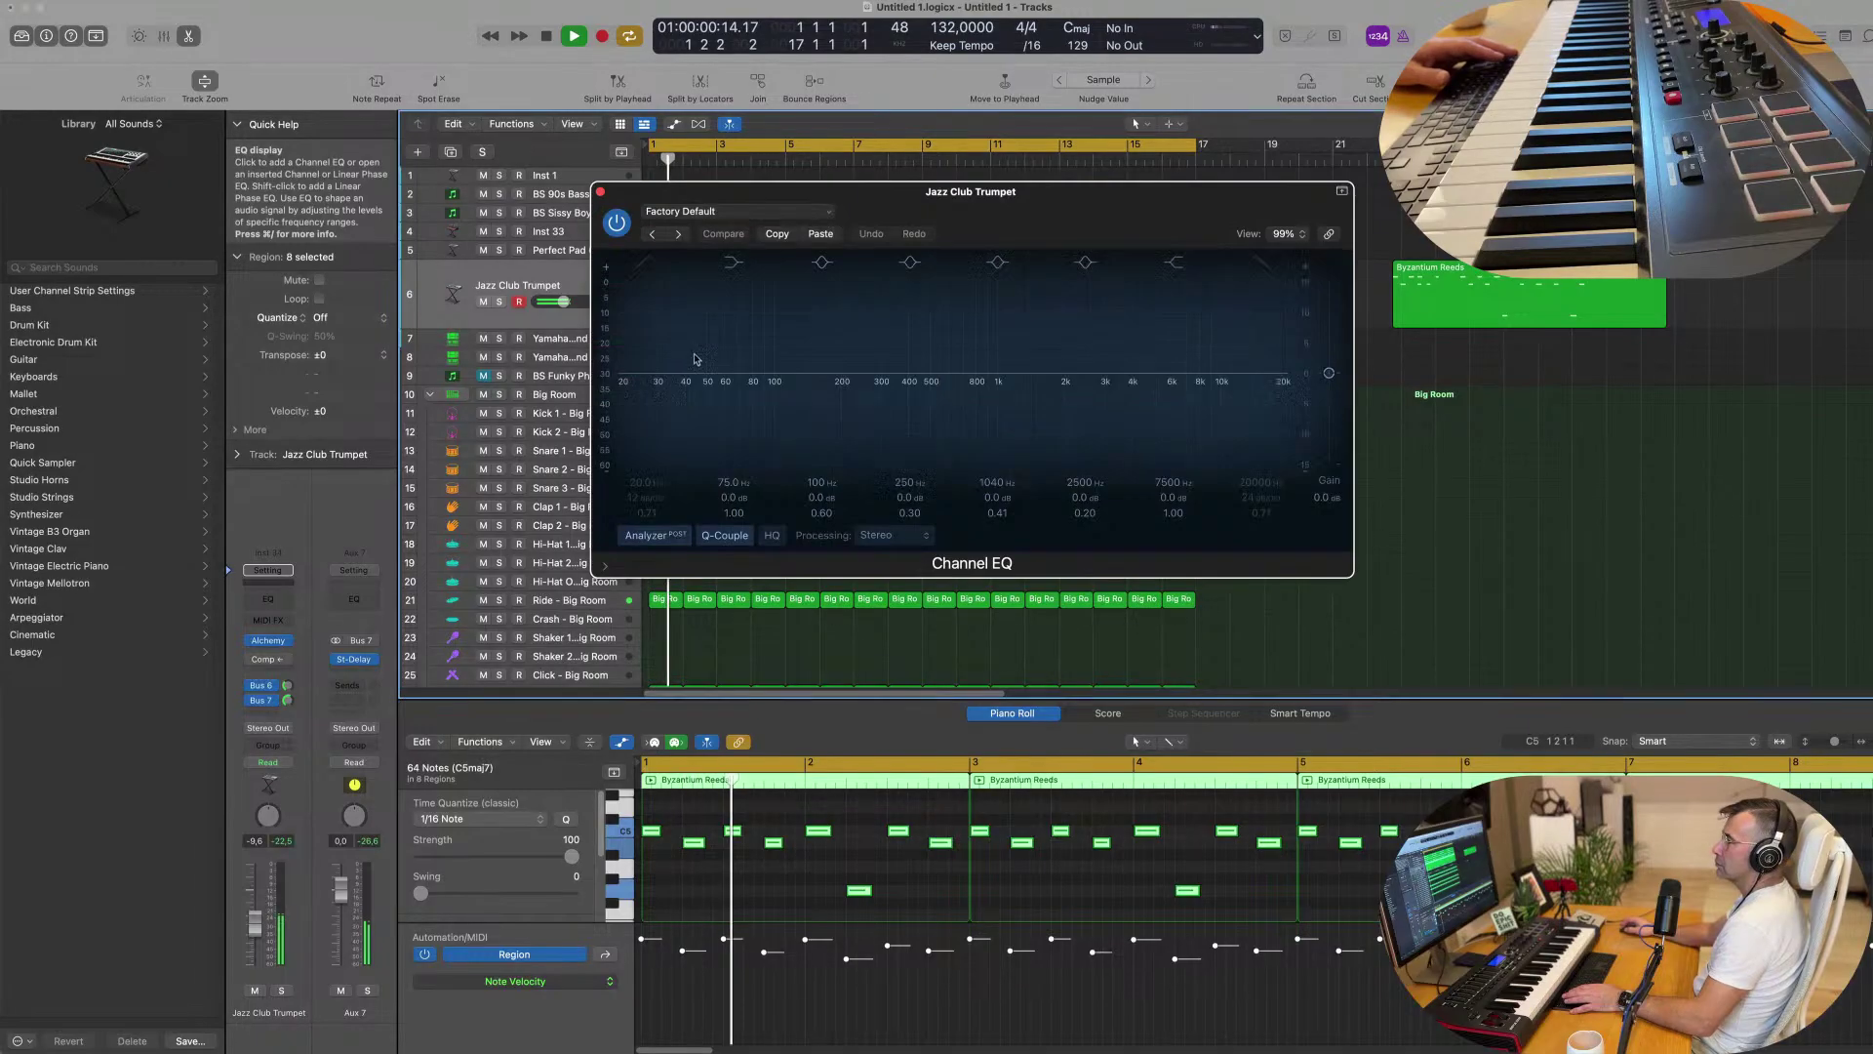
drag(645, 336, 972, 336)
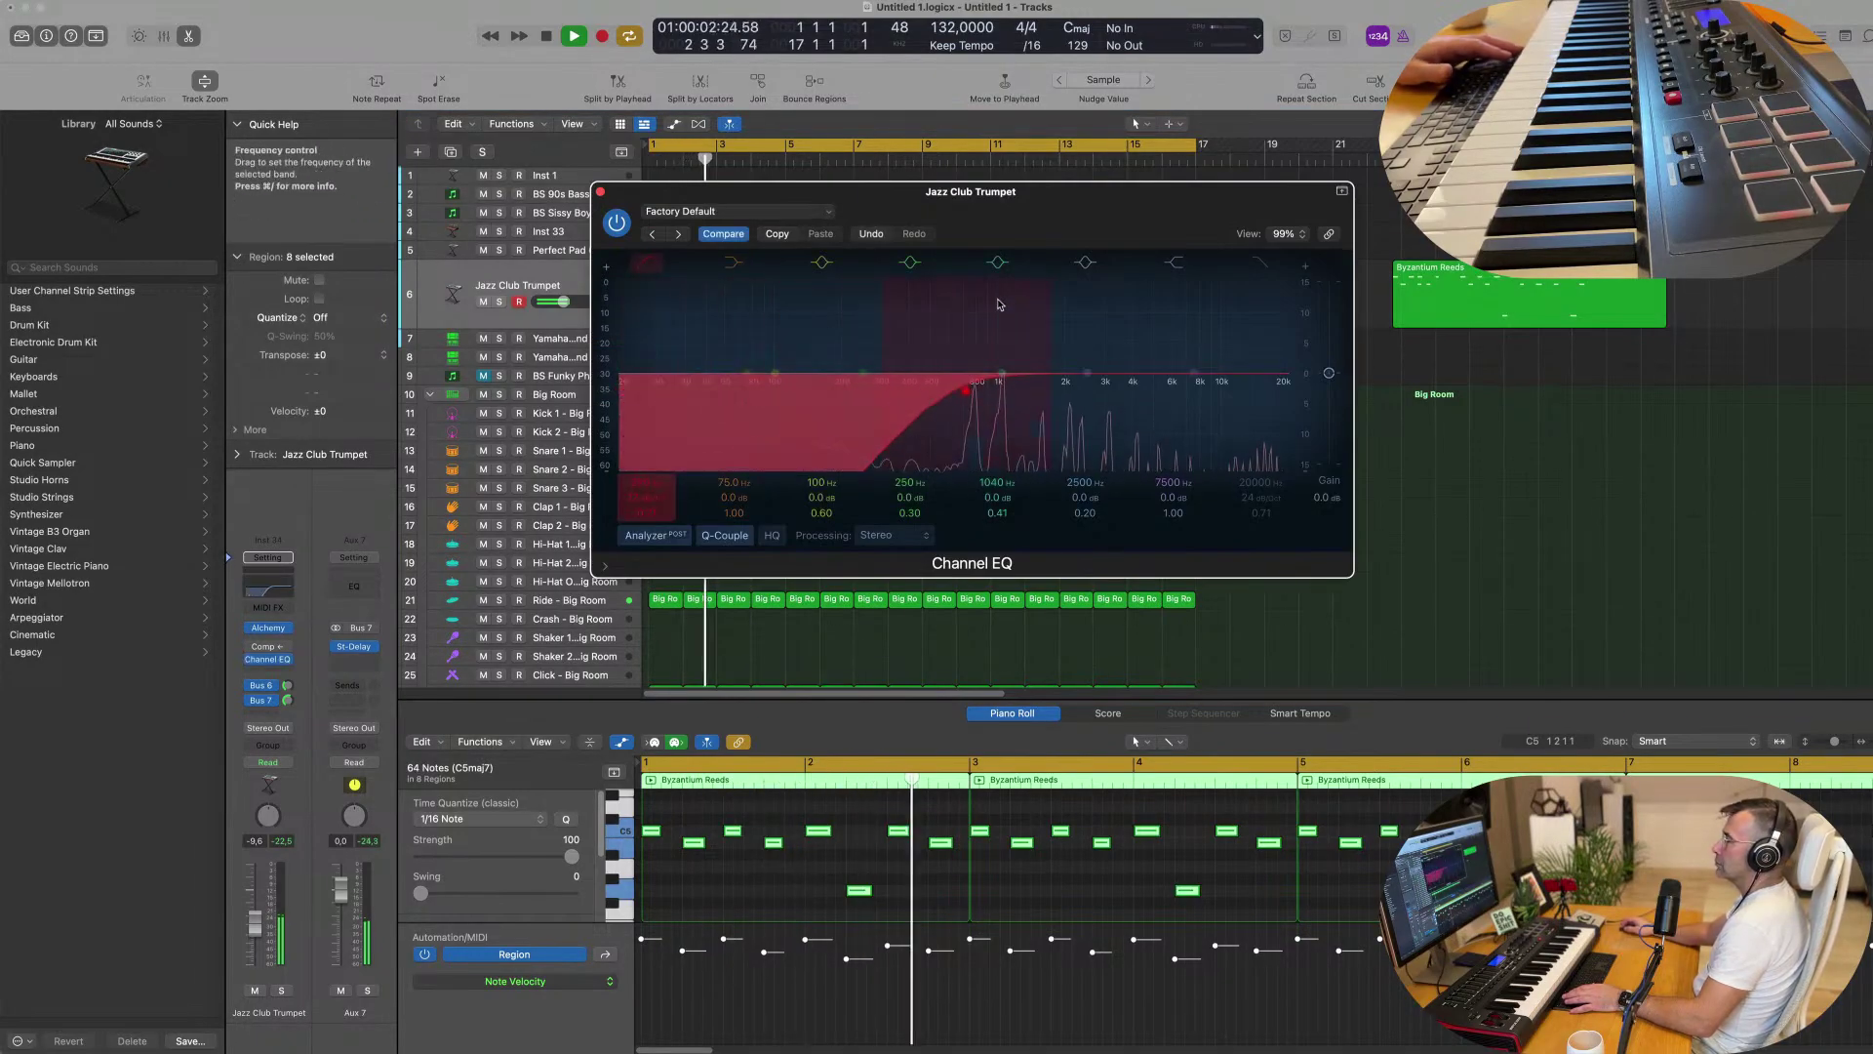